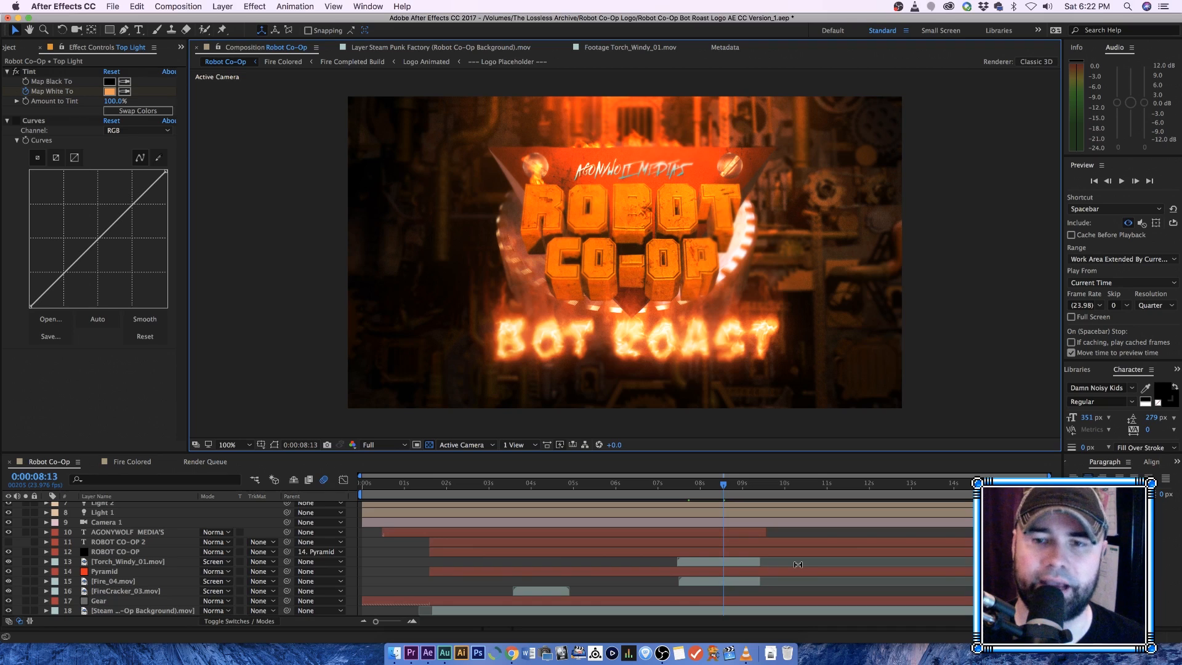
Step: Select the Gear layer and bring up its Element effect settings to reach the scene setup
left_click(170, 601)
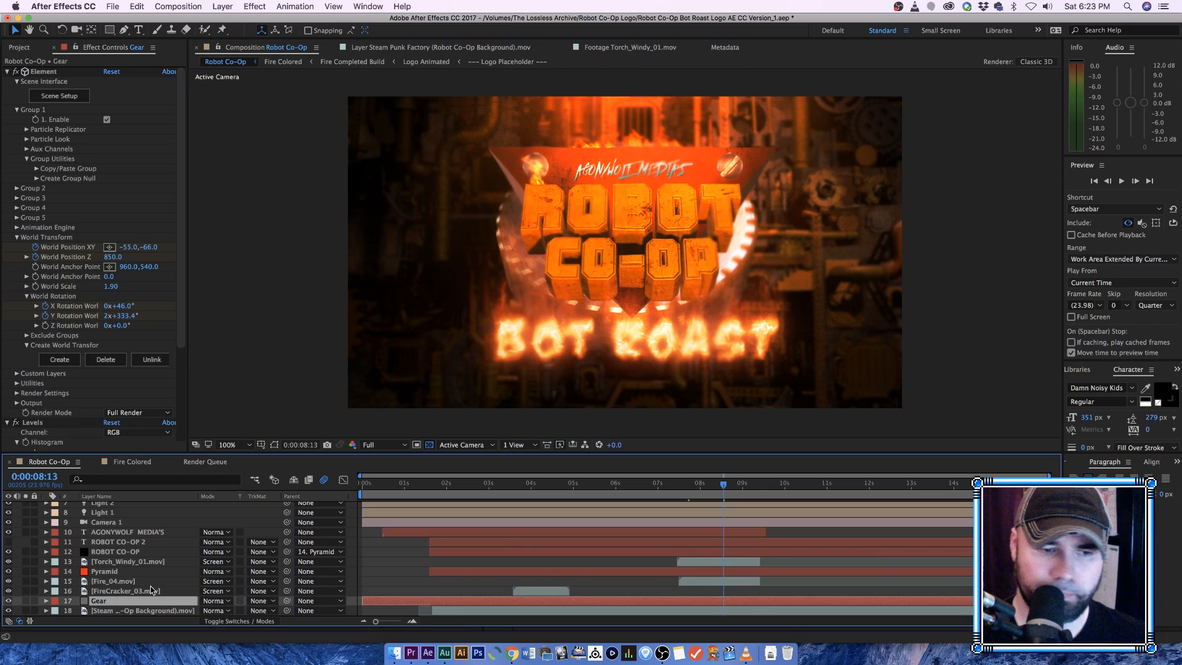
left_click(54, 98)
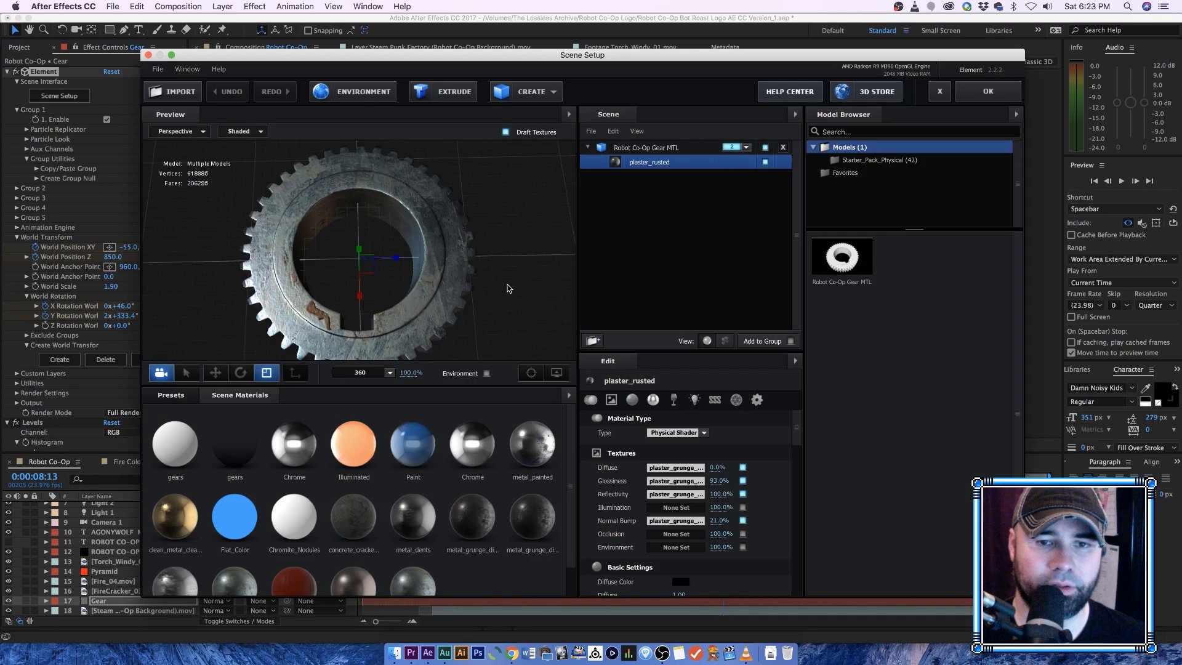
Step: Orbit the Element 3D preview to inspect the rusted gear from side, top, front and below
left_click_drag(499, 283, 440, 300)
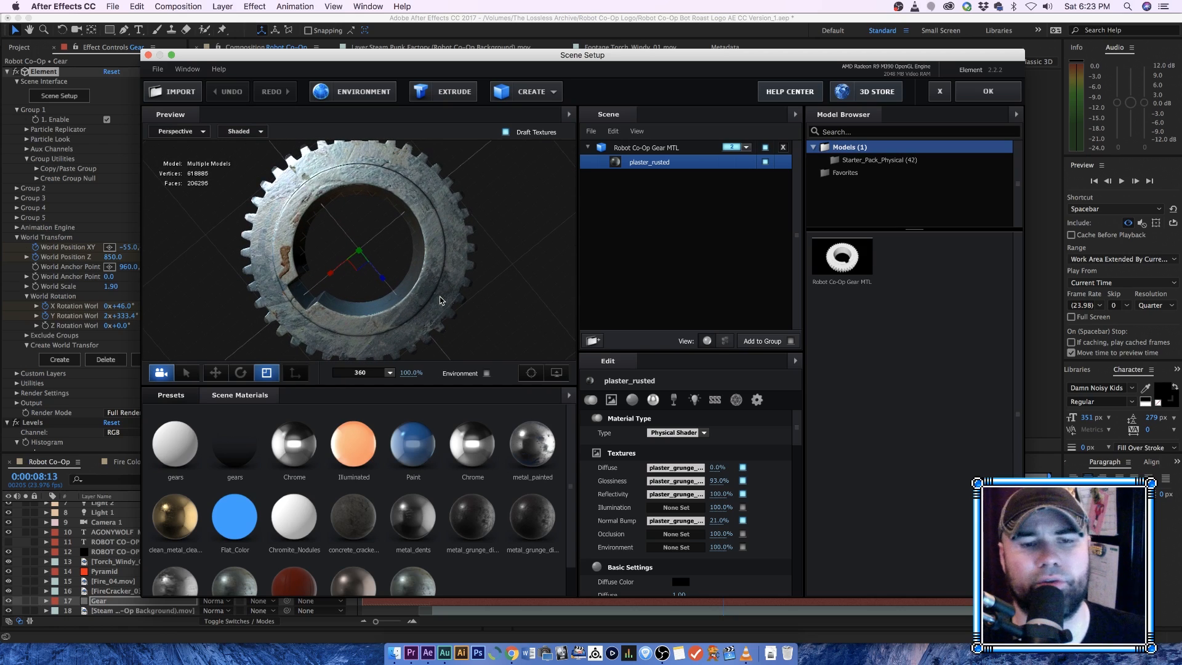
left_click_drag(469, 275, 457, 239)
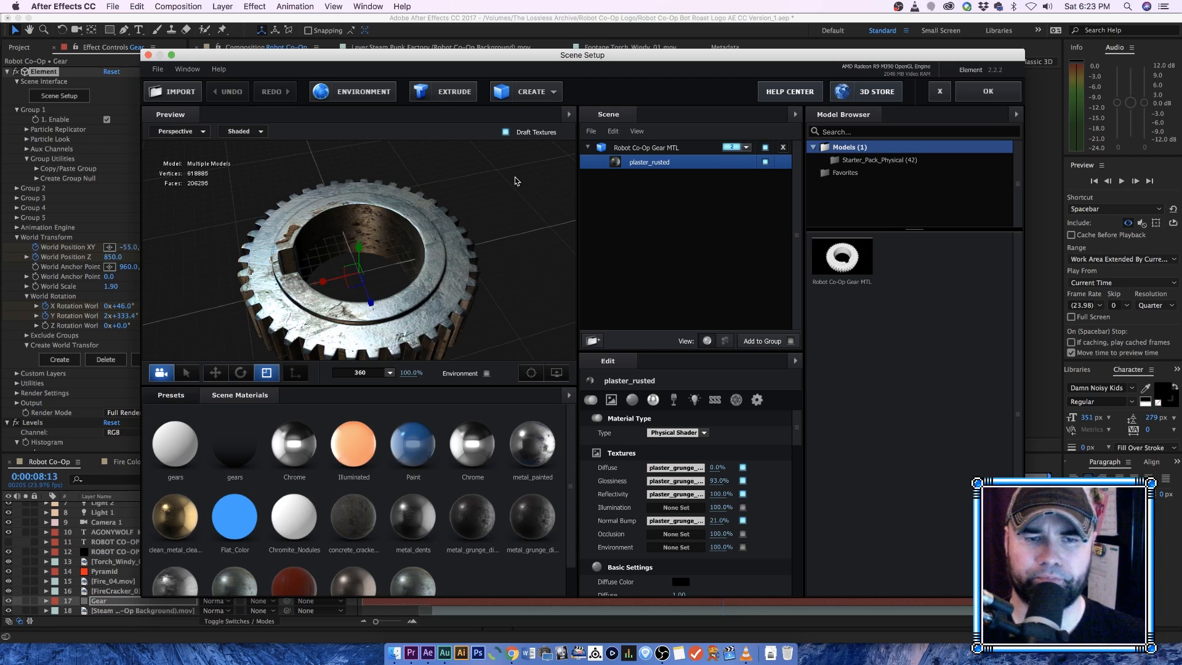
left_click_drag(438, 228, 200, 261)
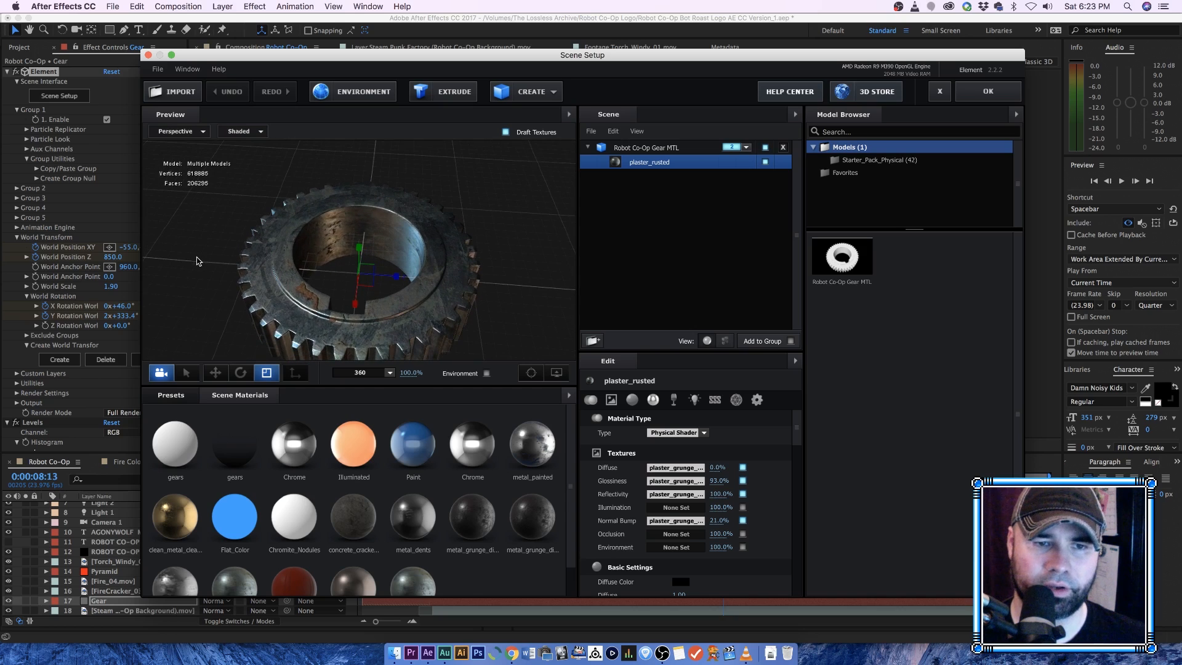
left_click_drag(396, 314, 290, 291)
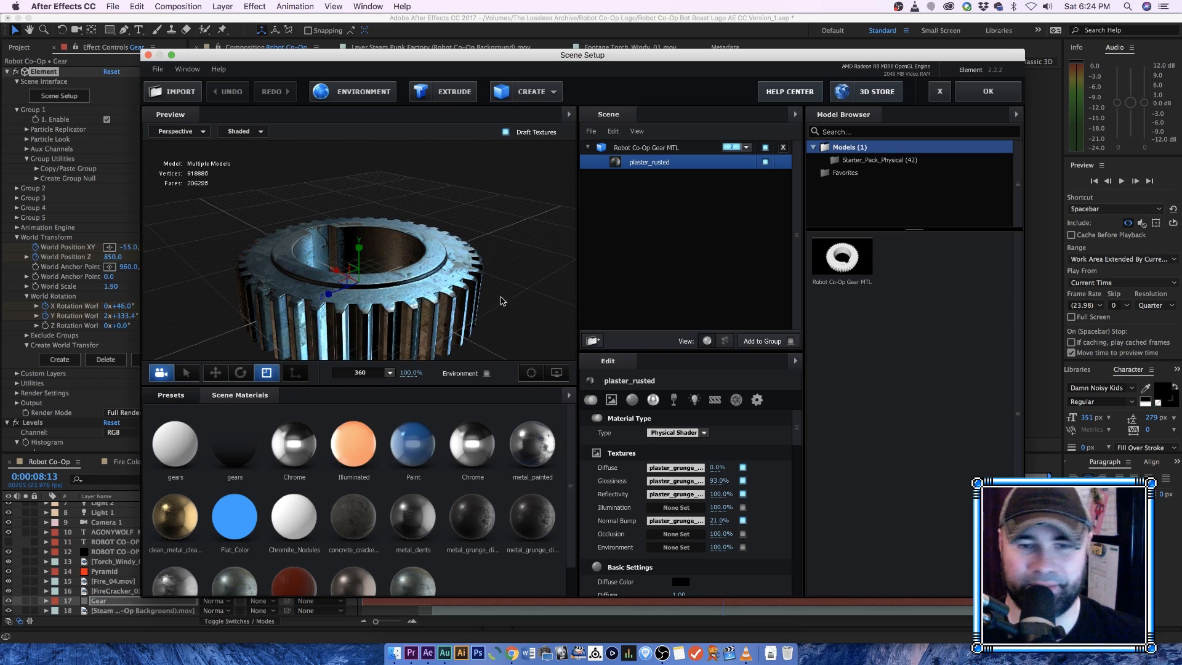
left_click_drag(499, 282, 489, 307)
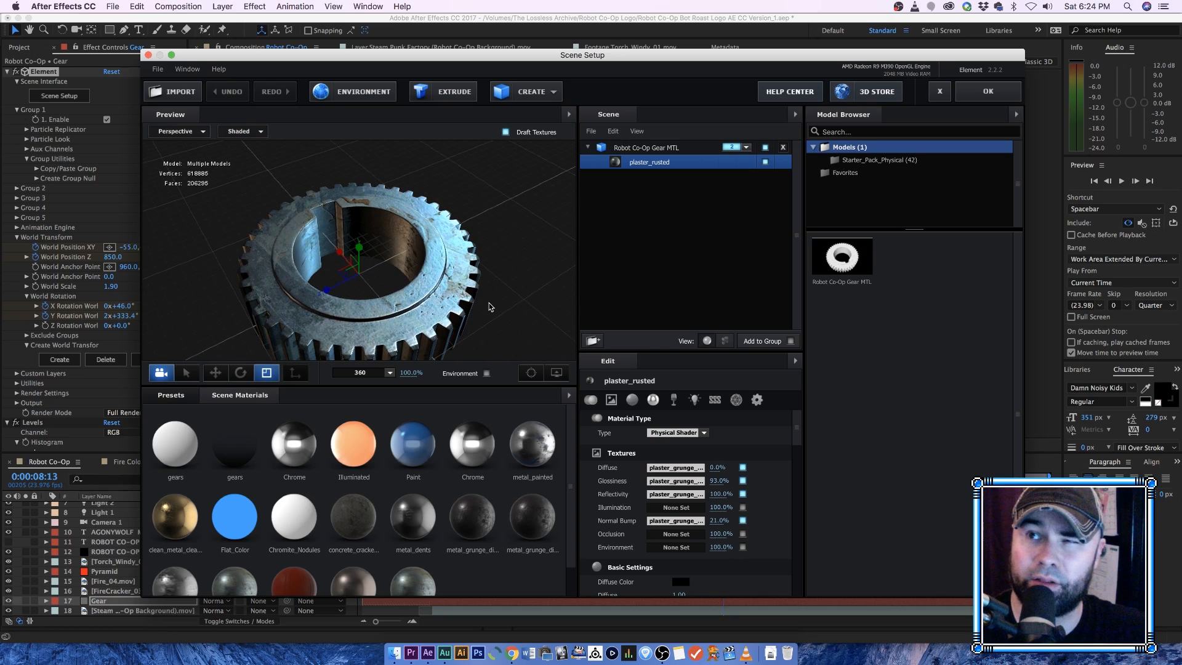
left_click_drag(506, 273, 377, 267)
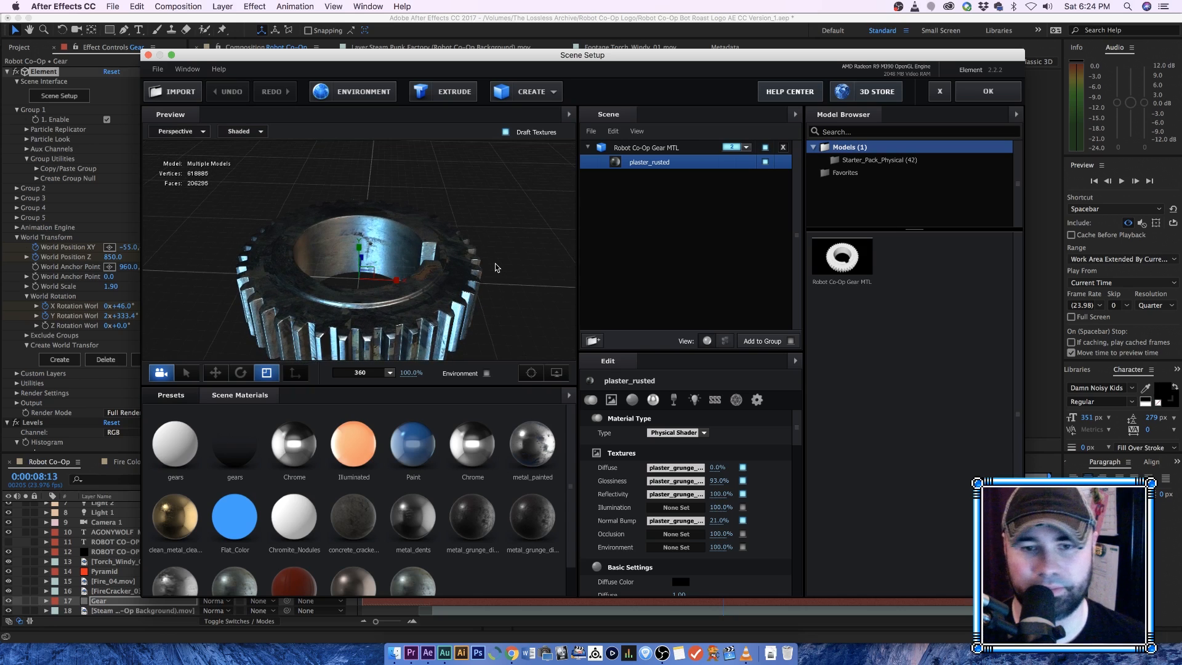
left_click_drag(496, 266, 363, 271)
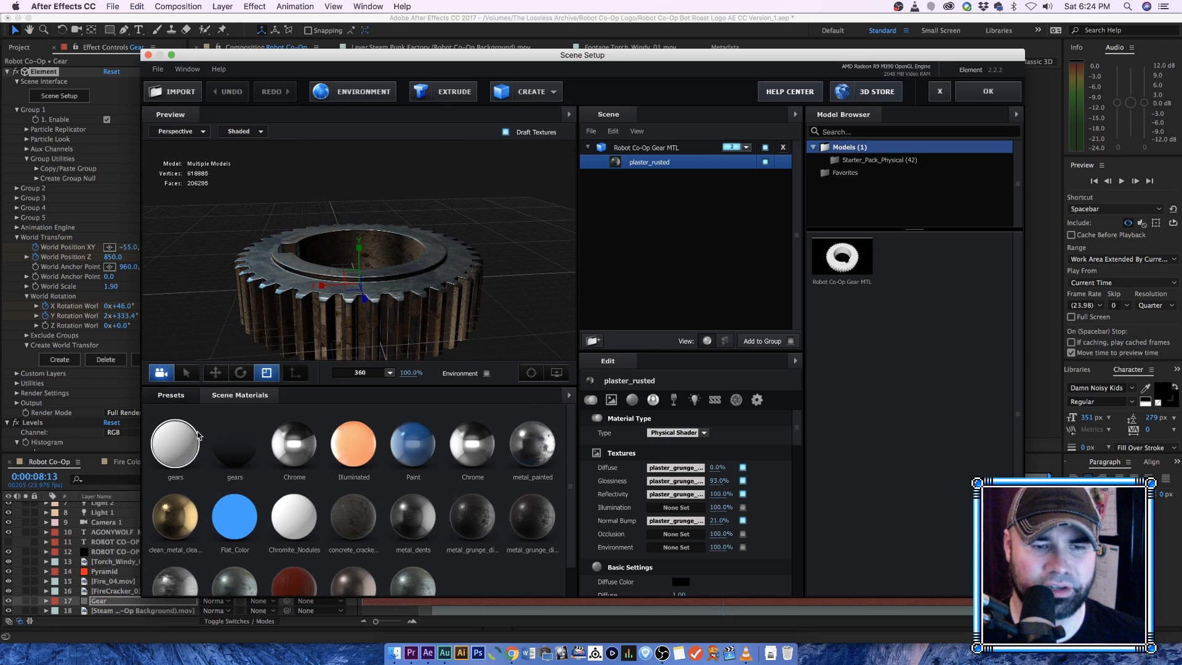
Step: Apply the Pro_Shaders_2 clean_metal_golden material to the gear with Draft Textures turned off
left_click(238, 395)
double_click(206, 450)
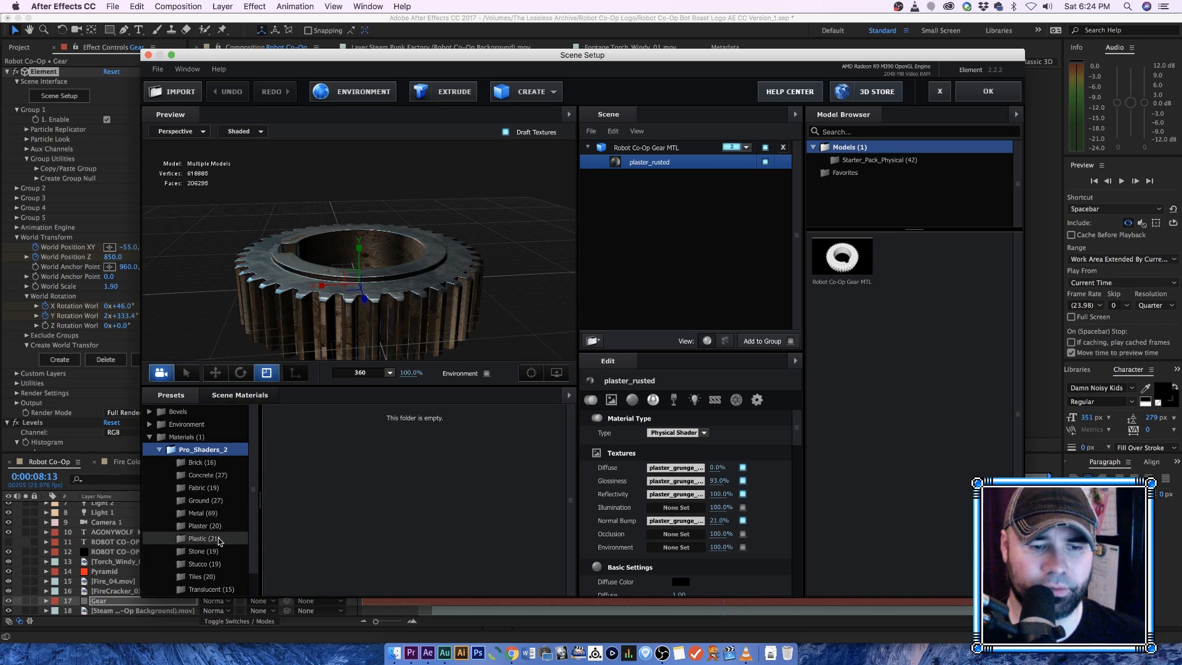
left_click(218, 515)
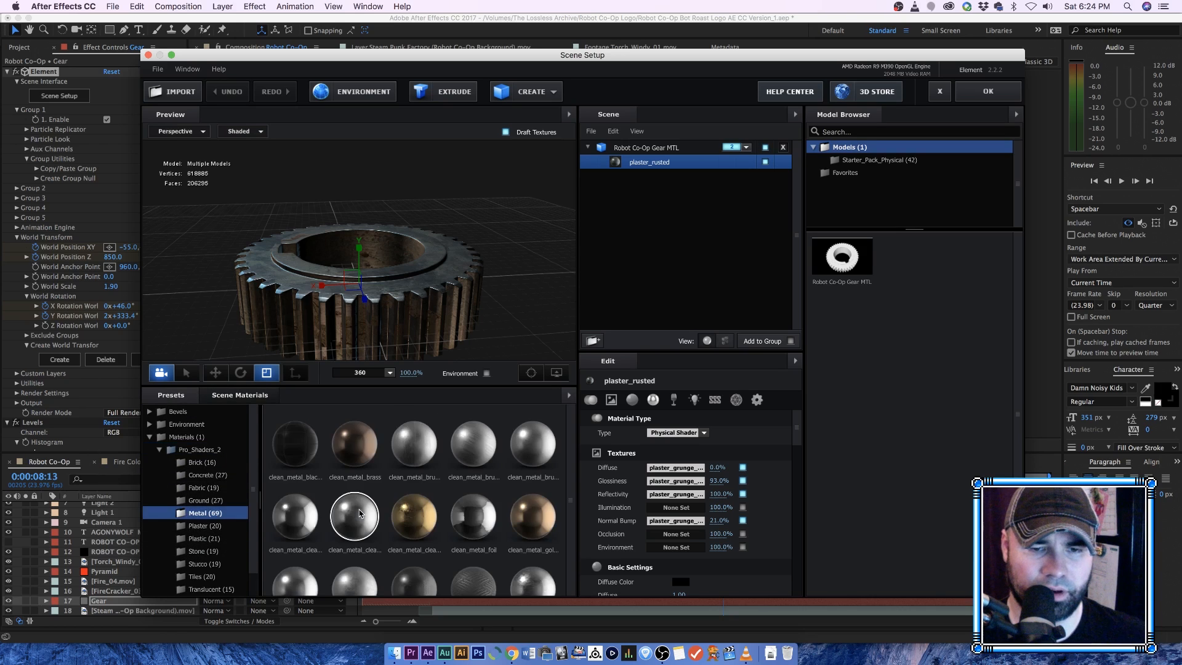
left_click(413, 516)
mouse_move(403, 265)
left_mouse_down()
mouse_move(394, 280)
mouse_move(410, 203)
mouse_move(431, 298)
mouse_move(436, 233)
mouse_move(418, 331)
mouse_move(430, 301)
mouse_move(406, 326)
mouse_move(411, 277)
left_mouse_up()
left_click(506, 133)
left_click(534, 517)
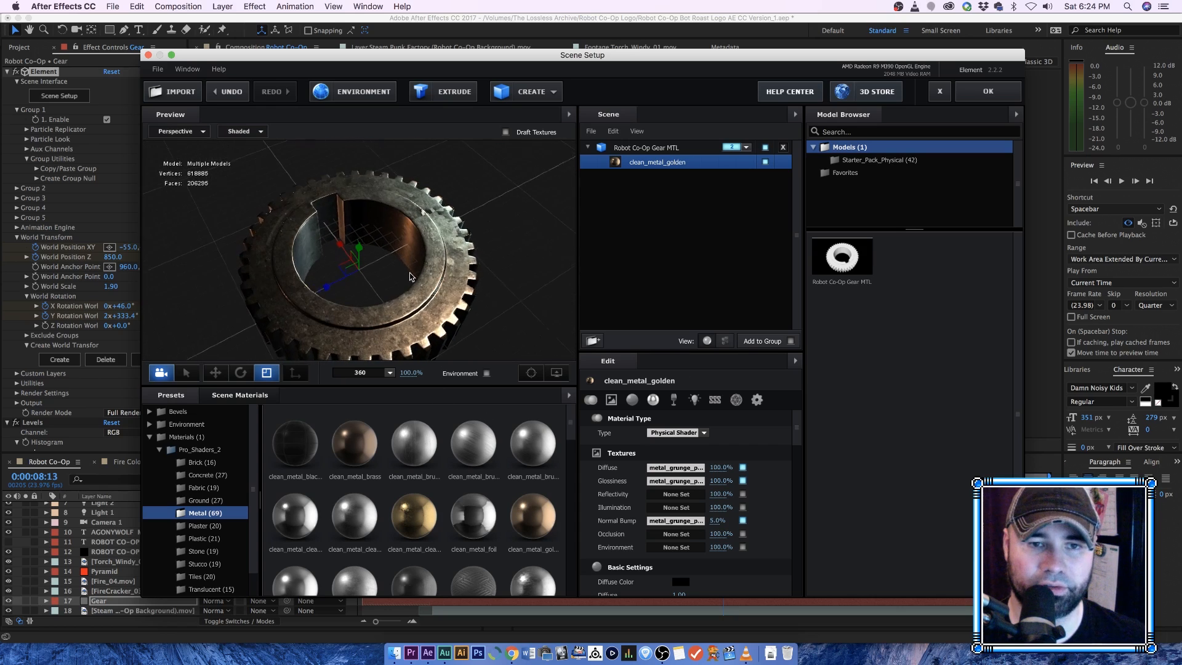
Step: Try the clean_metal_plate and ground_cobblestone_04 materials on the gear
scroll(538, 556, "down", 1)
scroll(538, 557, "down", 8)
left_click_drag(474, 428, 454, 236)
scroll(446, 529, "down", 1)
scroll(445, 529, "down", 2)
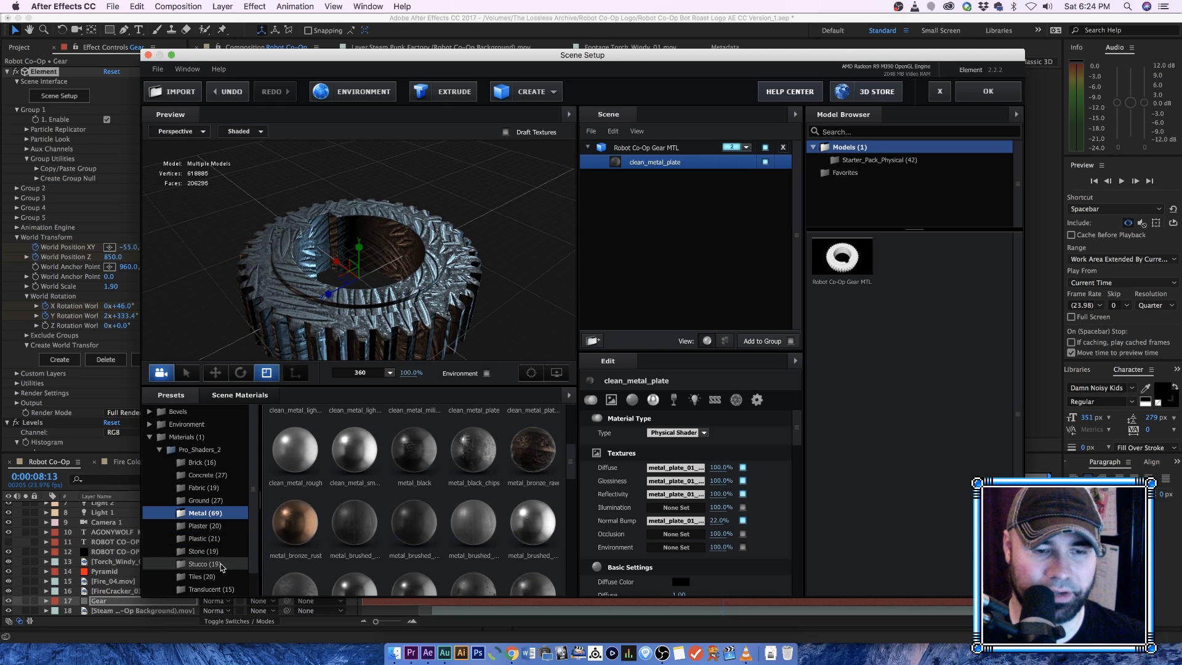
left_click(221, 565)
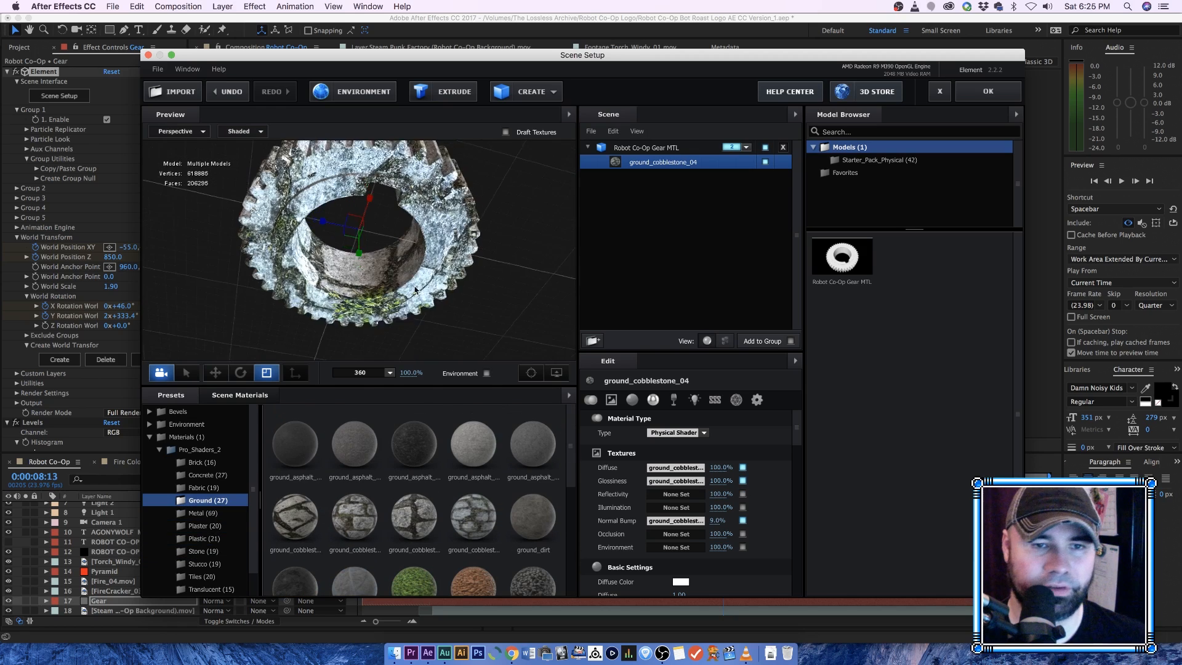
left_click_drag(369, 265, 389, 326)
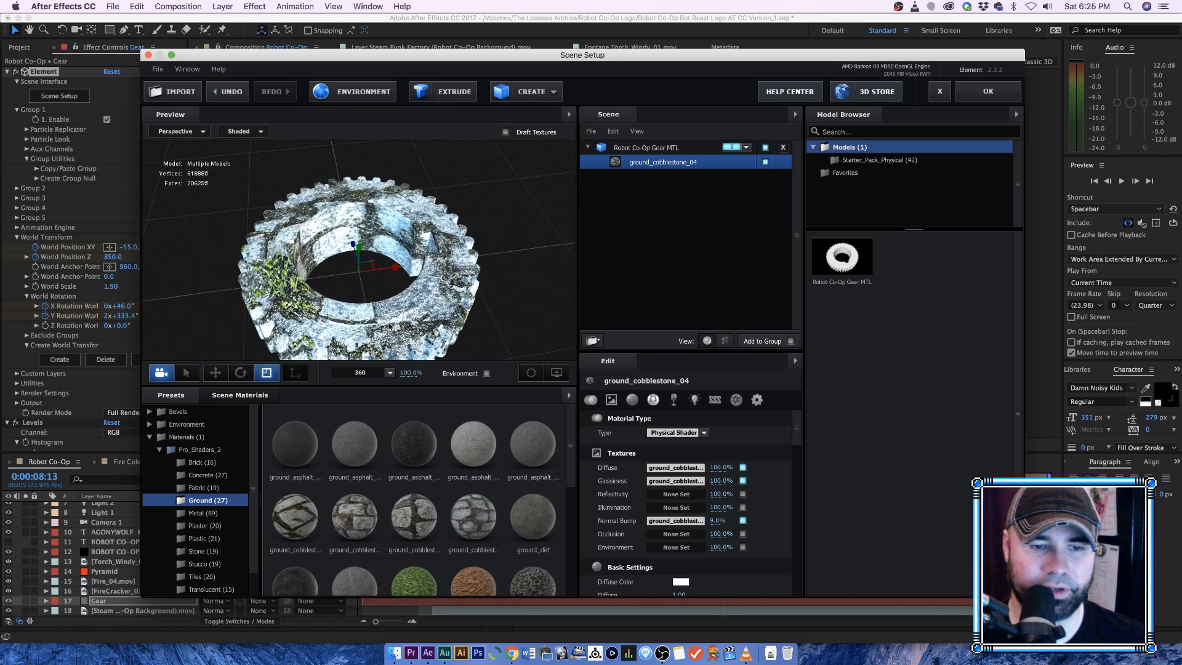
Step: Try cracked concrete, fabric_carpet_02 and stone_marble materials on the gear
left_click(207, 484)
left_click(208, 475)
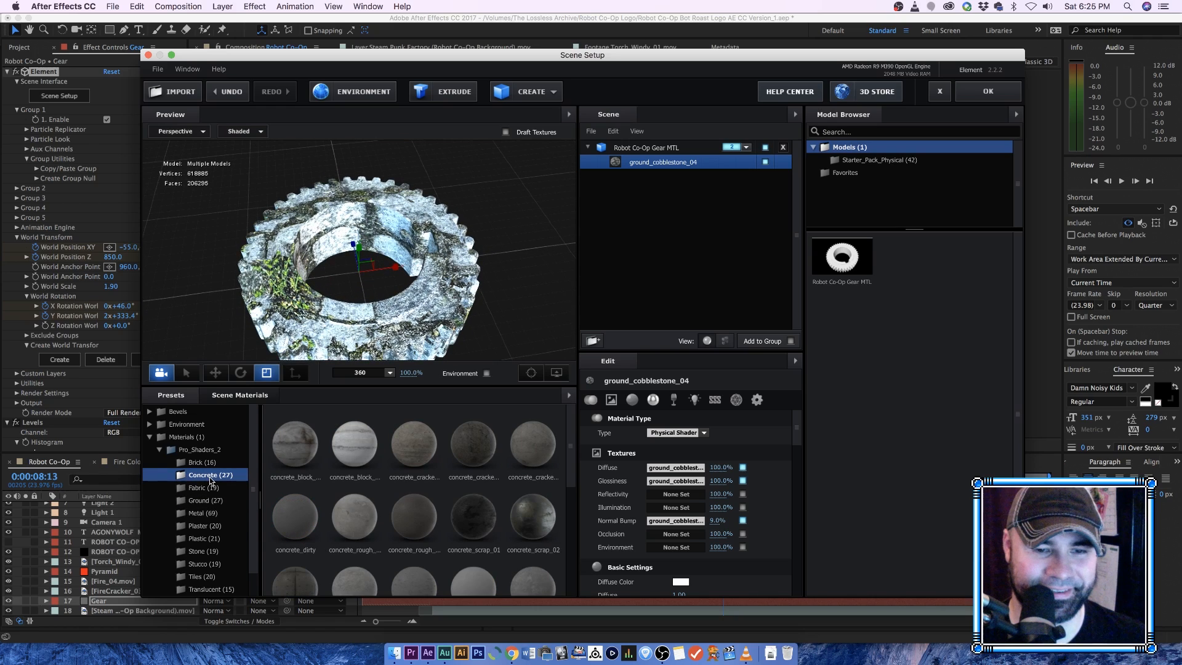
left_click(204, 463)
left_click(206, 478)
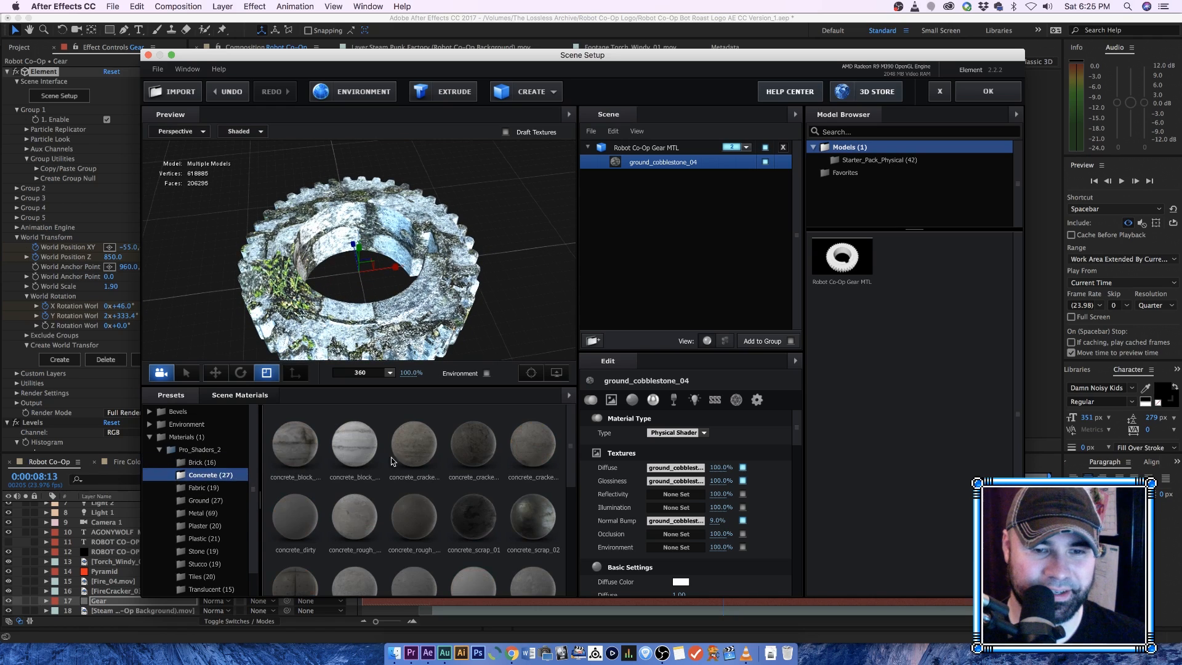
left_click(409, 455)
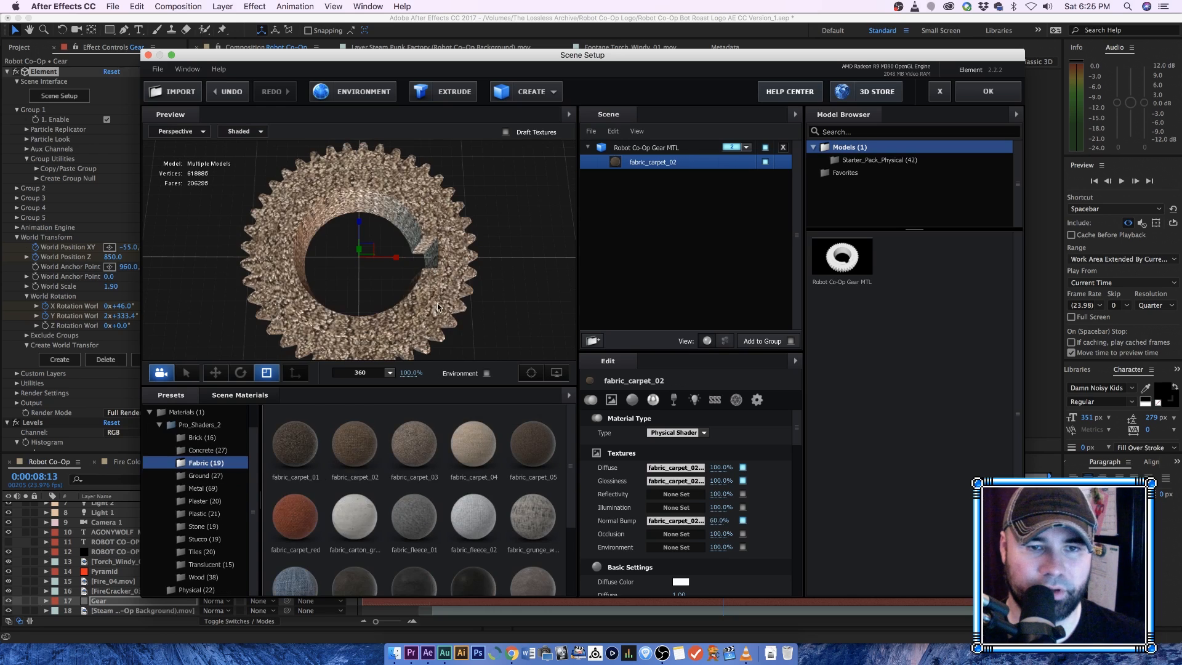
left_click_drag(336, 228, 346, 251)
left_click(199, 477)
left_click(197, 526)
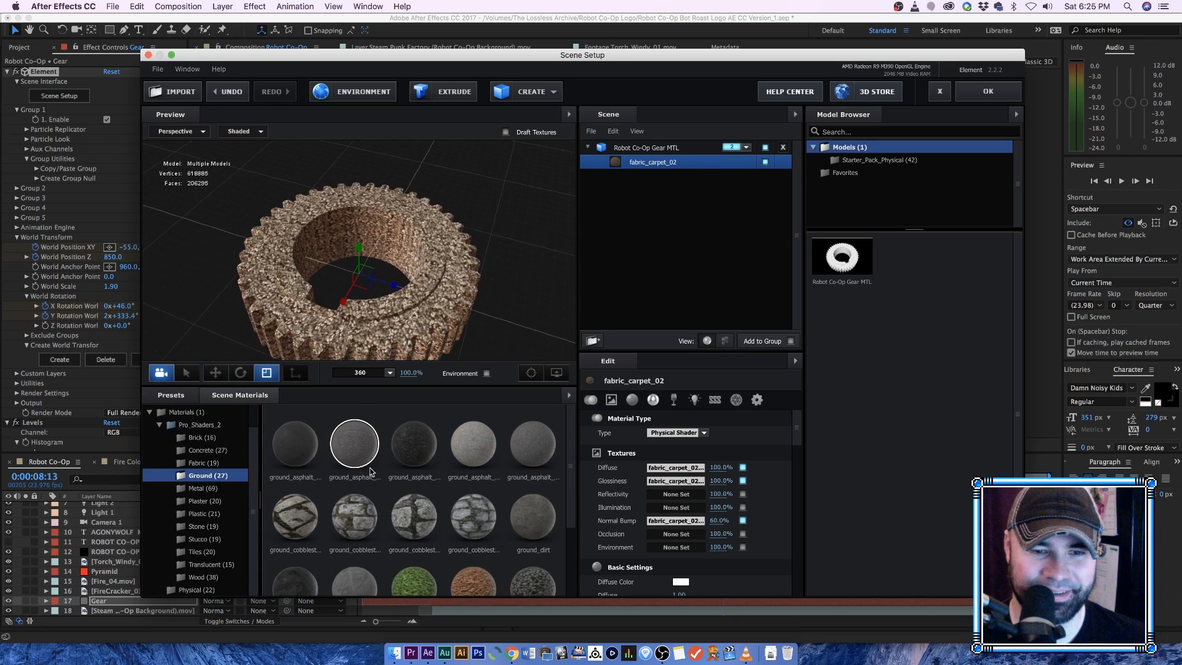
left_click(414, 497)
left_click_drag(404, 235, 330, 261)
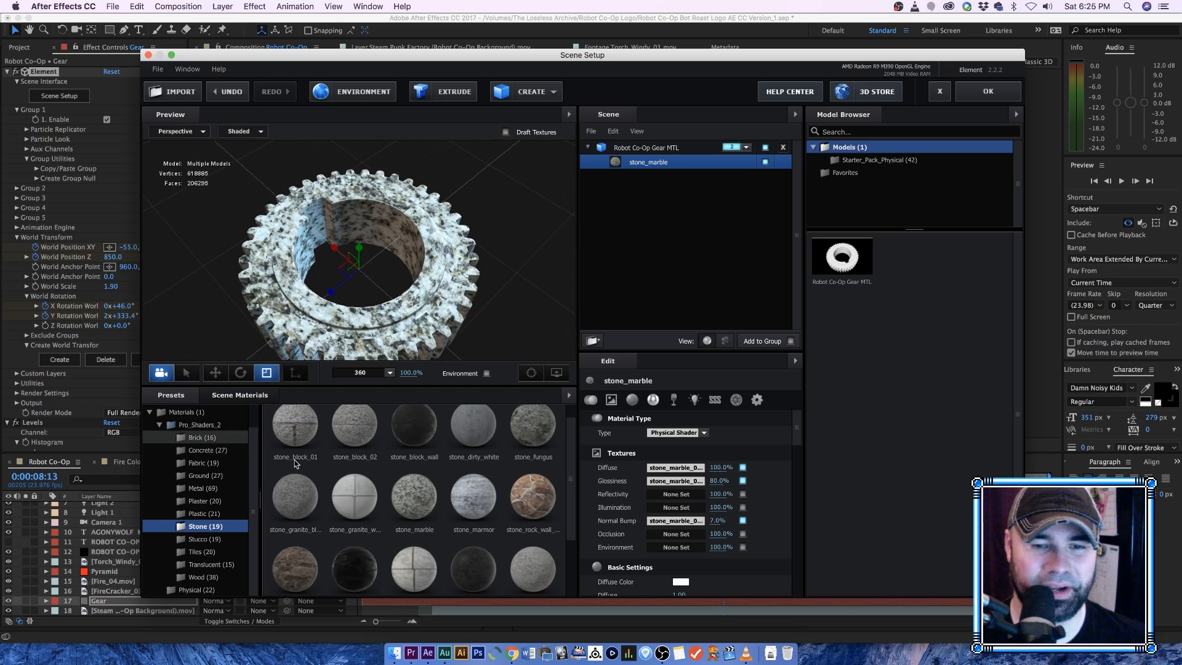
Step: Restore the plaster_rusted material on the gear and close the scene setup
left_click(241, 396)
scroll(414, 521, "down", 3)
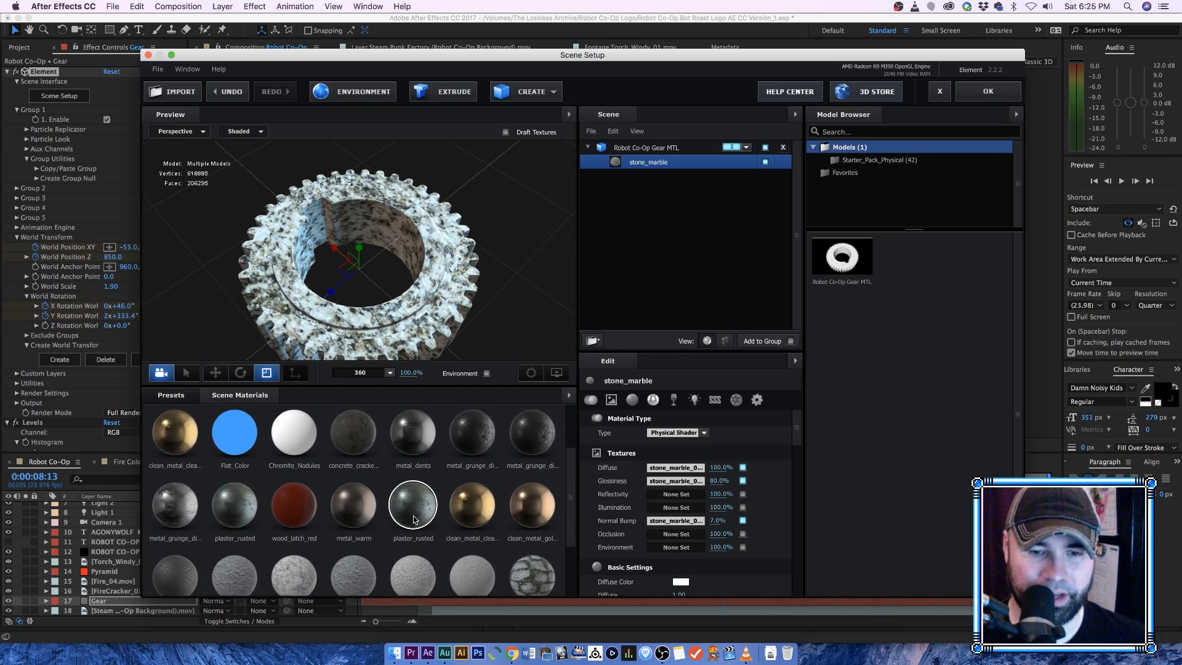
left_click(414, 519)
left_click_drag(325, 307, 259, 289)
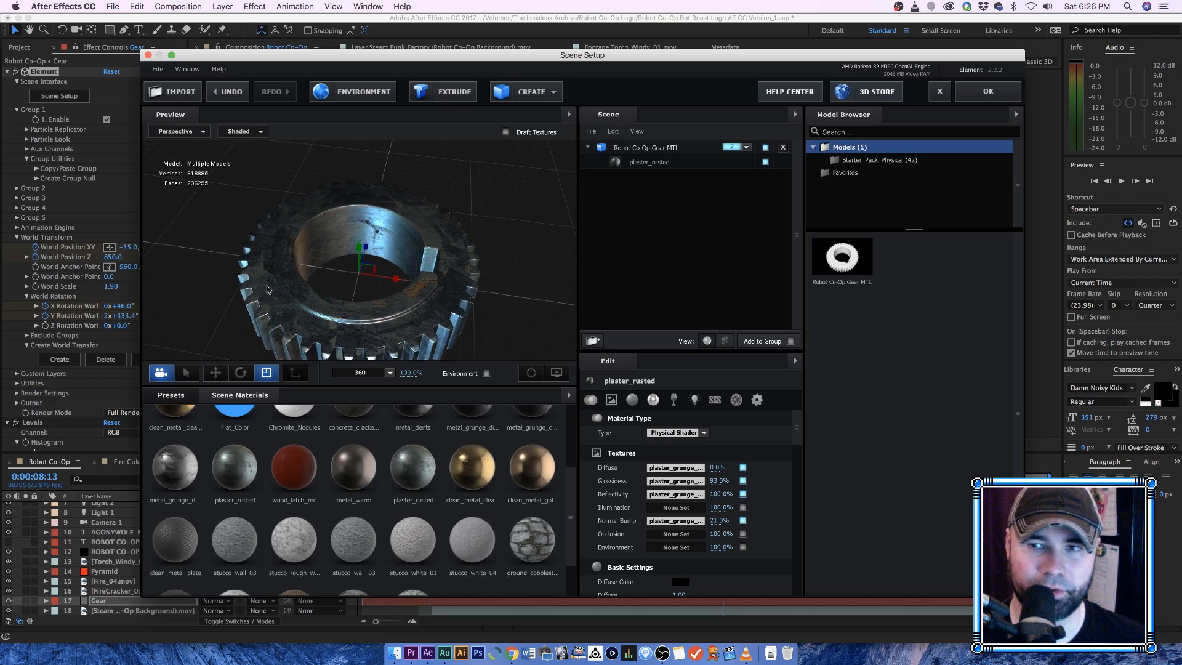
left_click(934, 97)
Step: Confirm closing the gear setup, then open the Pyramid layer's Element 3D scene setup
left_click(582, 202)
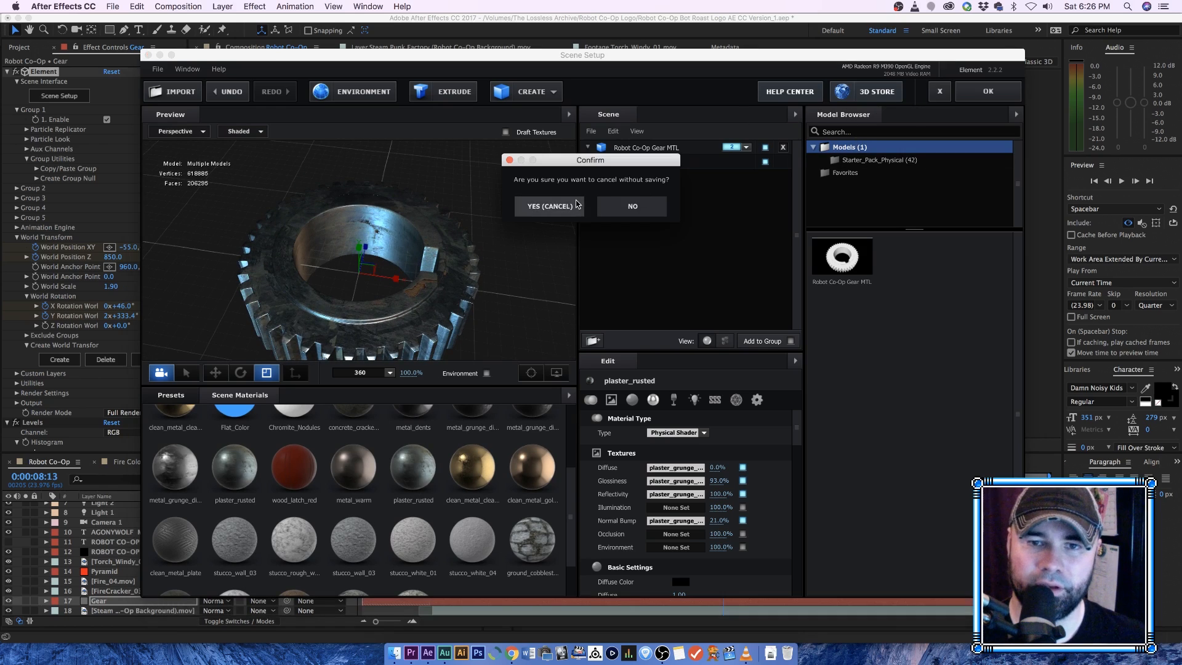
left_click(125, 573)
left_click(43, 71)
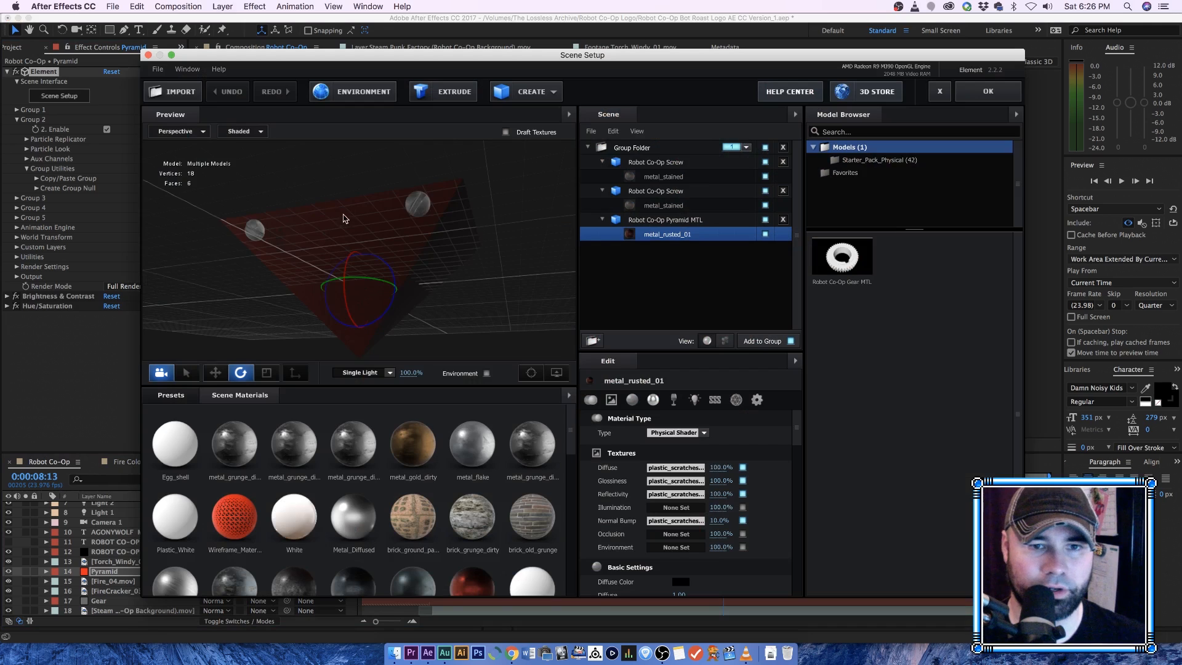
left_click_drag(343, 214, 399, 244)
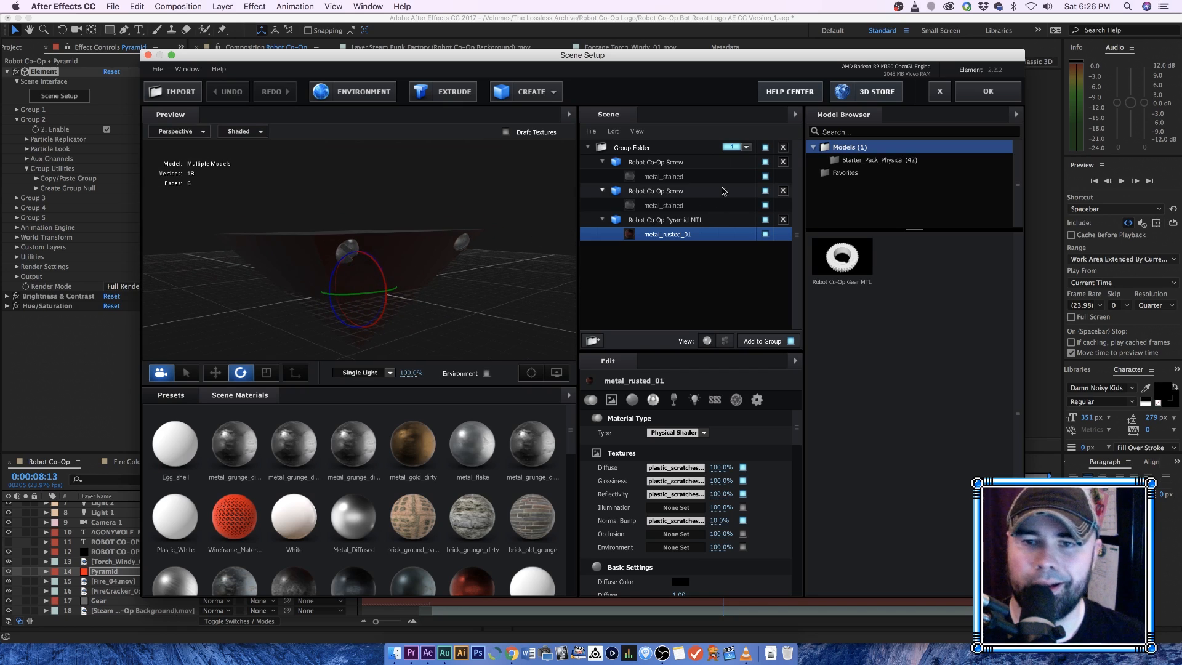
Step: Select the first Robot Co-Op Screw and orbit around the pyramid from top, low and side angles
left_click(692, 190)
left_click(671, 164)
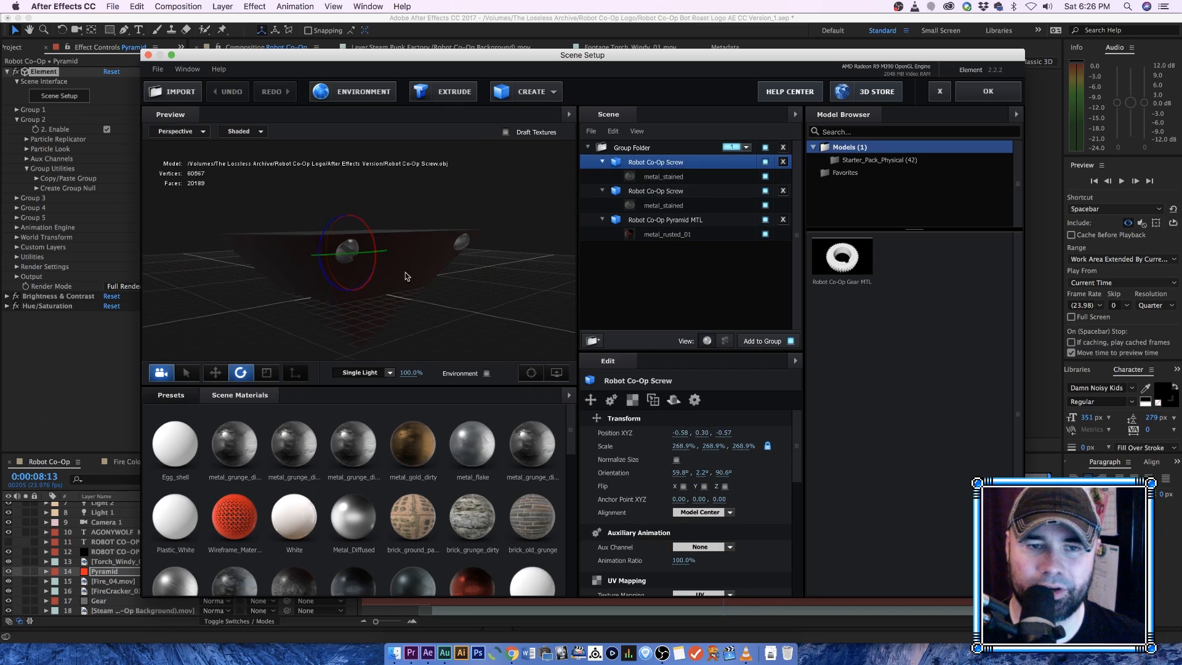
mouse_move(485, 279)
left_mouse_down()
mouse_move(467, 309)
mouse_move(382, 285)
mouse_move(474, 271)
mouse_move(479, 289)
mouse_move(504, 288)
left_mouse_up()
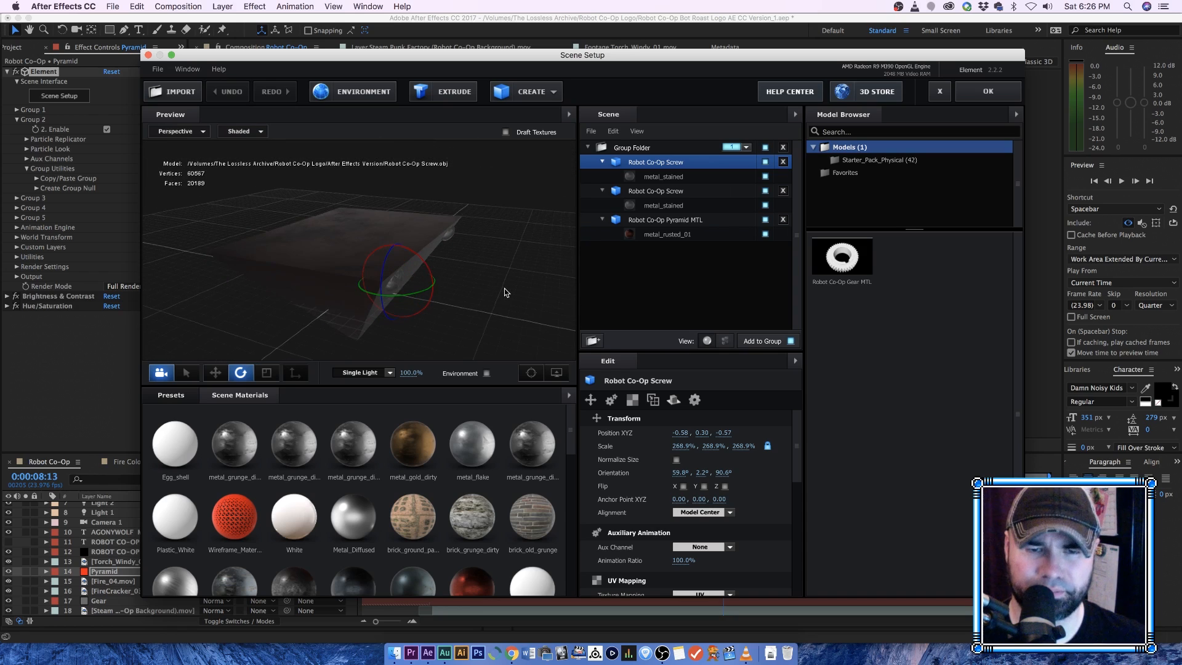
left_click_drag(410, 276, 476, 230)
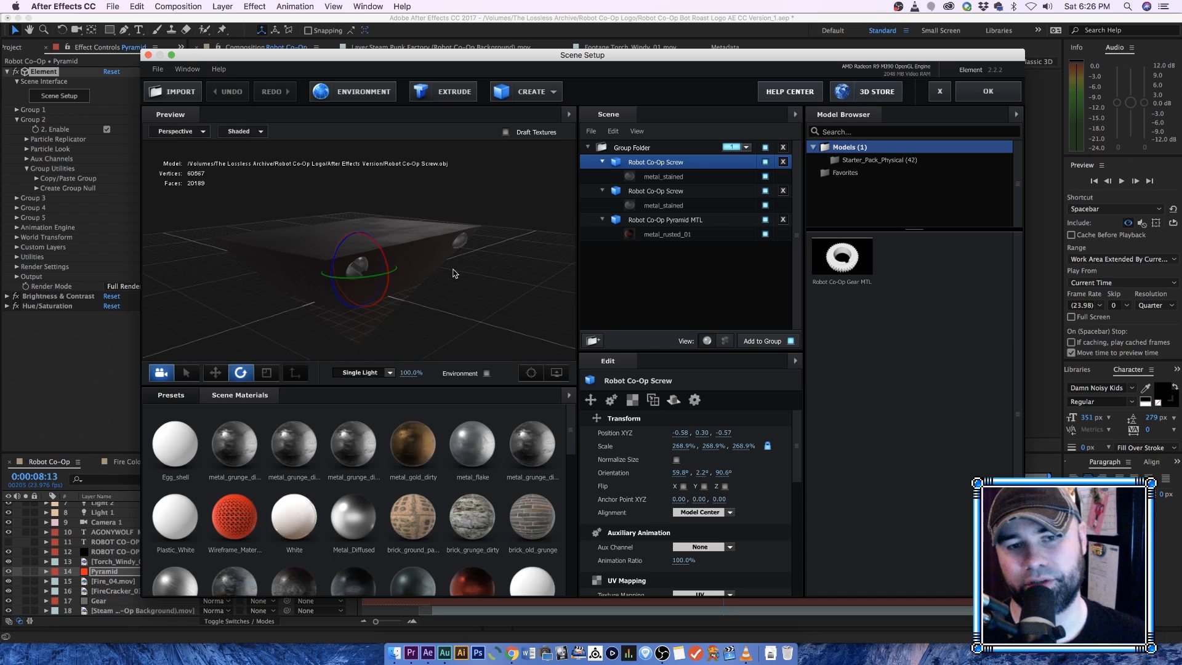
left_click_drag(364, 214, 373, 244)
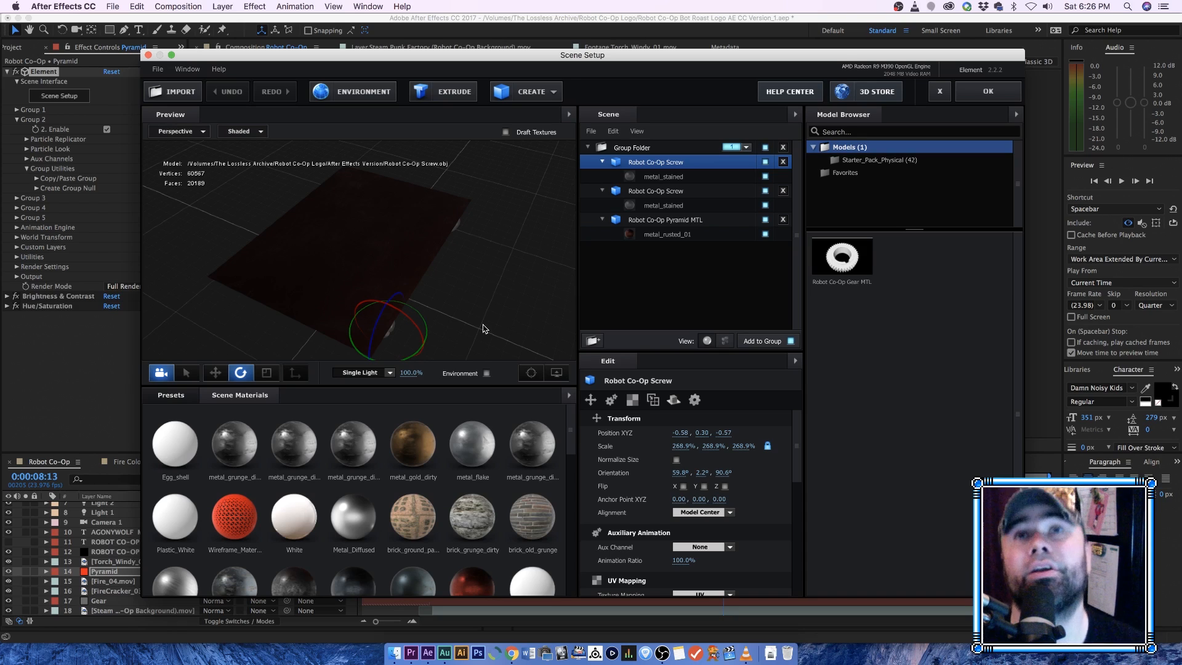
left_click_drag(483, 329, 439, 265)
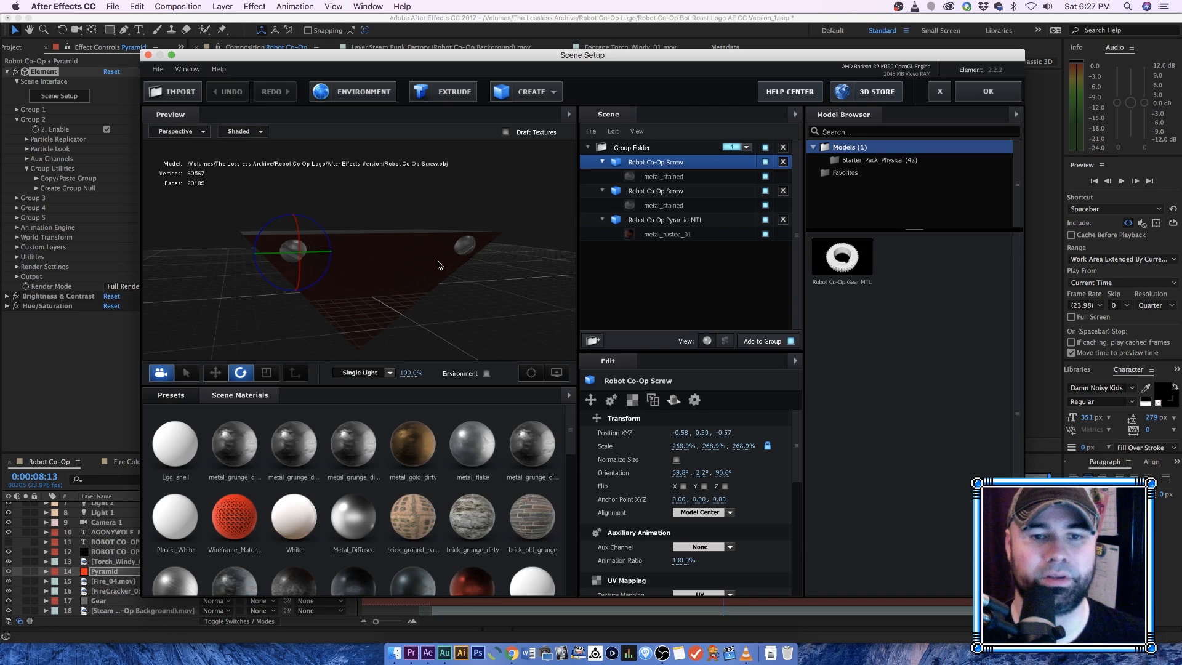
left_click_drag(436, 256, 409, 290)
Step: Apply metal_rusted_03 to the first screw and set its reflectivity colour to red
left_click(409, 290)
mouse_move(383, 250)
left_mouse_down()
mouse_move(397, 288)
mouse_move(377, 271)
mouse_move(388, 283)
mouse_move(378, 269)
mouse_move(390, 267)
left_mouse_up()
left_click(484, 512)
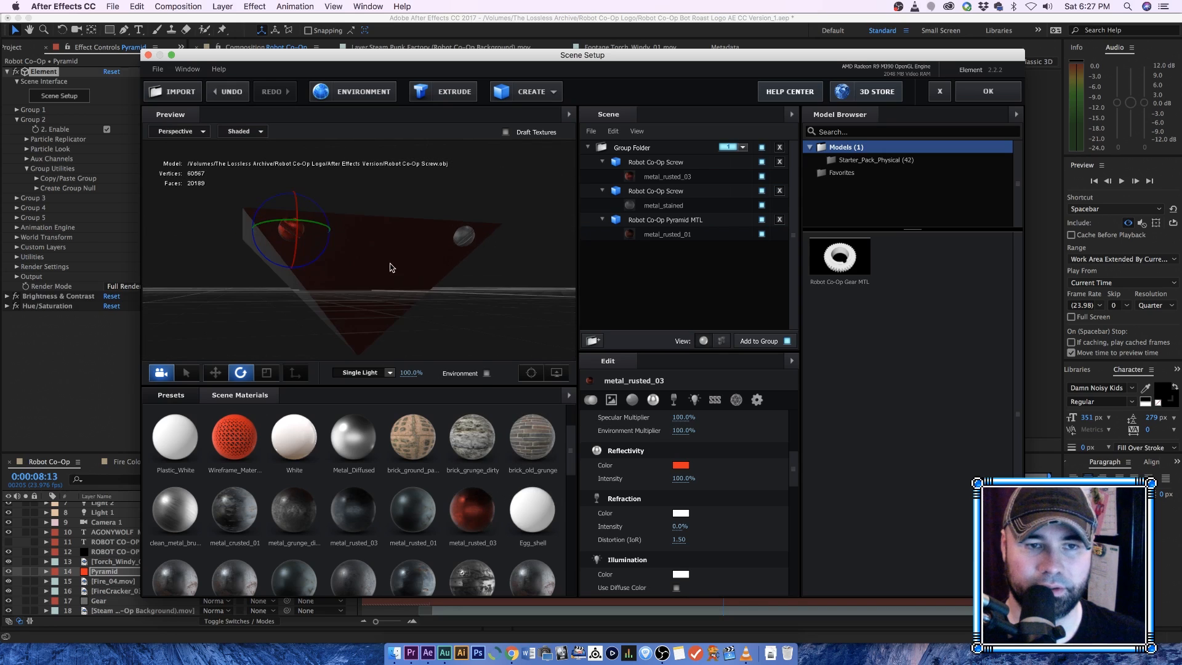
left_click(682, 467)
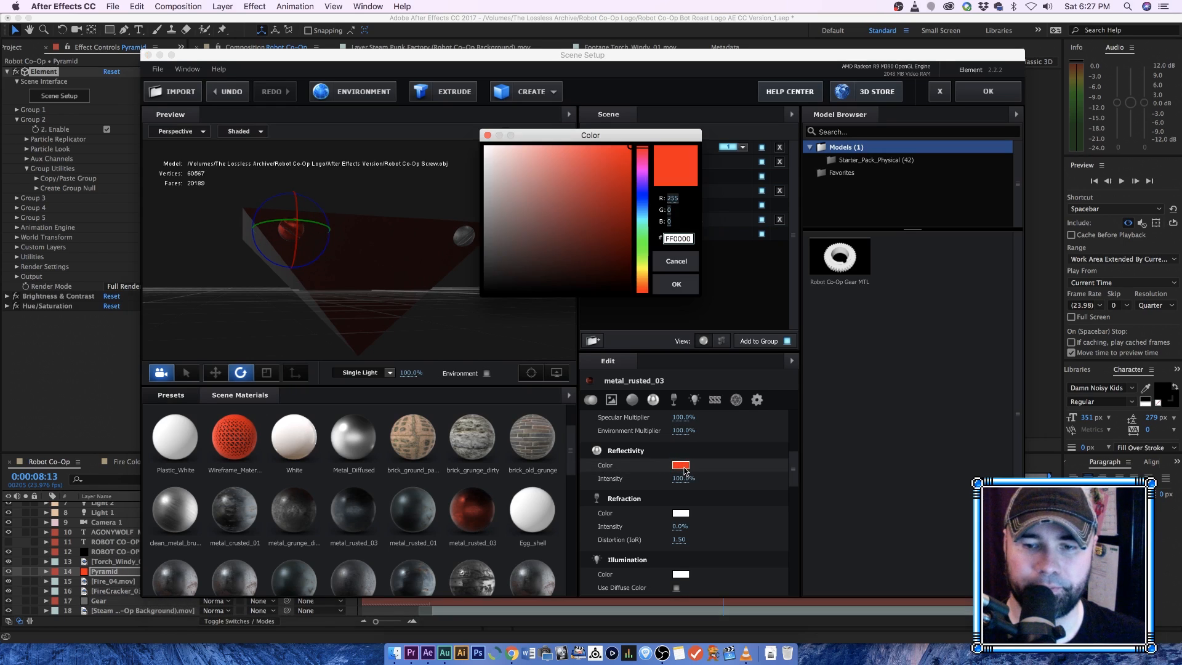
left_click(678, 276)
Step: Put Wireframe_Material on the Pyramid MTL model and close the scene setup
left_click_drag(378, 264, 380, 343)
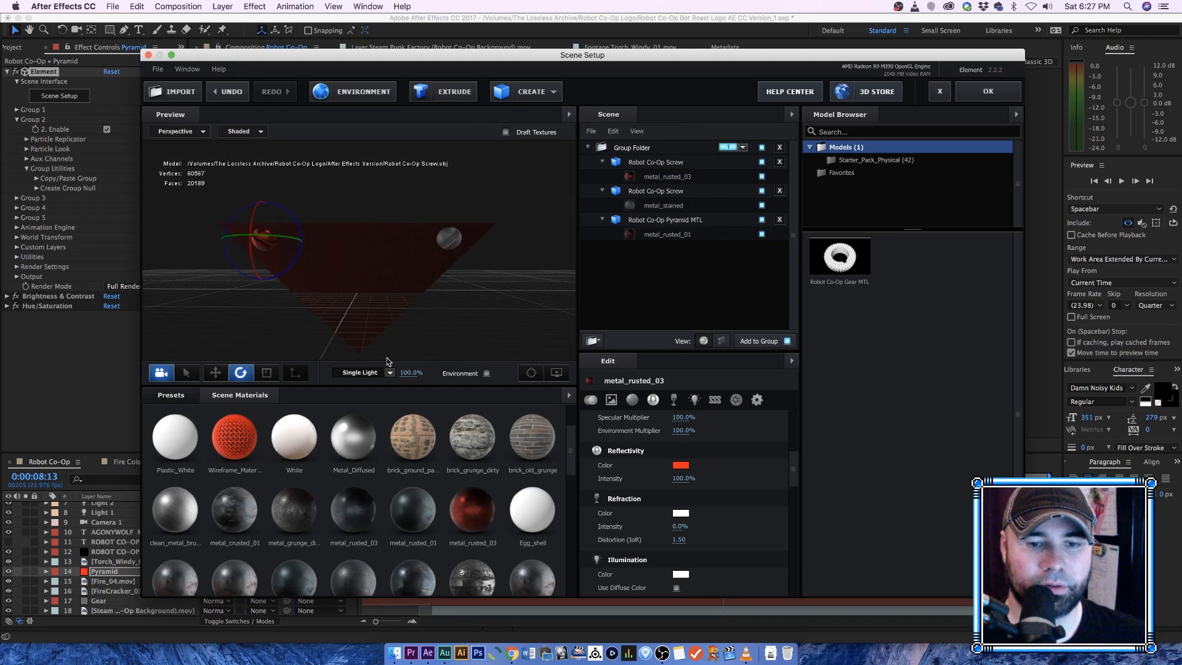
scroll(283, 477, "down", 2)
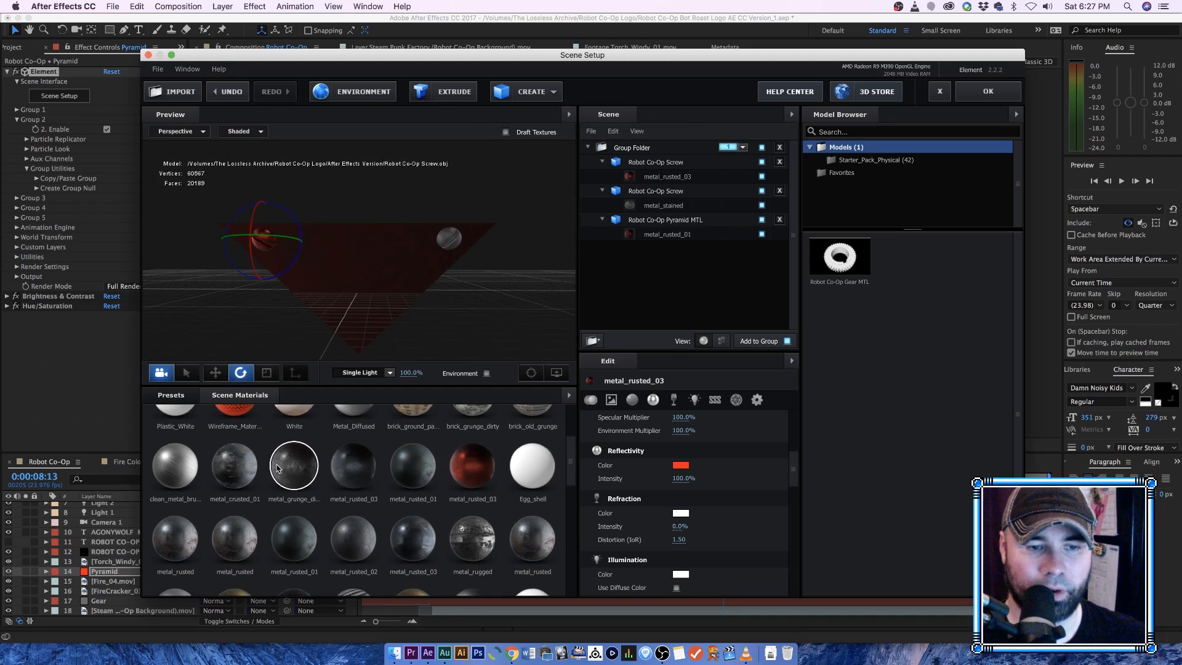
left_click(656, 220)
left_click(658, 234)
left_click(657, 220)
scroll(243, 449, "up", 1)
left_click_drag(236, 425, 444, 238)
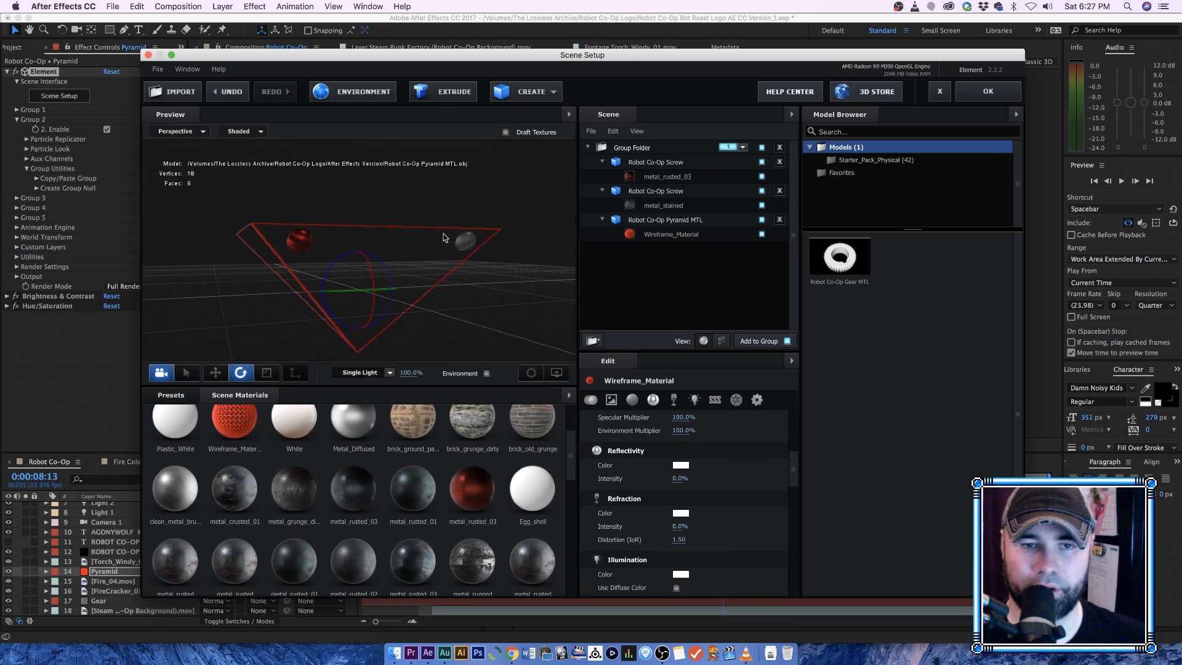
left_click(942, 92)
left_click(549, 208)
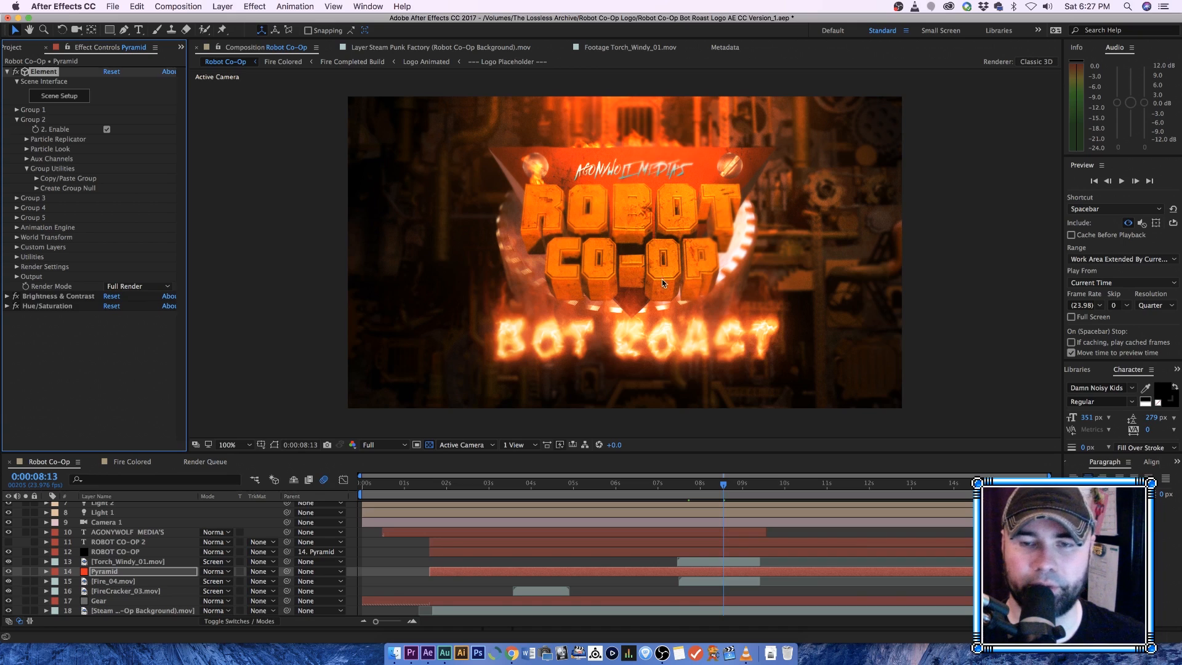
Step: Set the preview resolution to Quarter and move the time to about 0:00:04:22
left_click(720, 489)
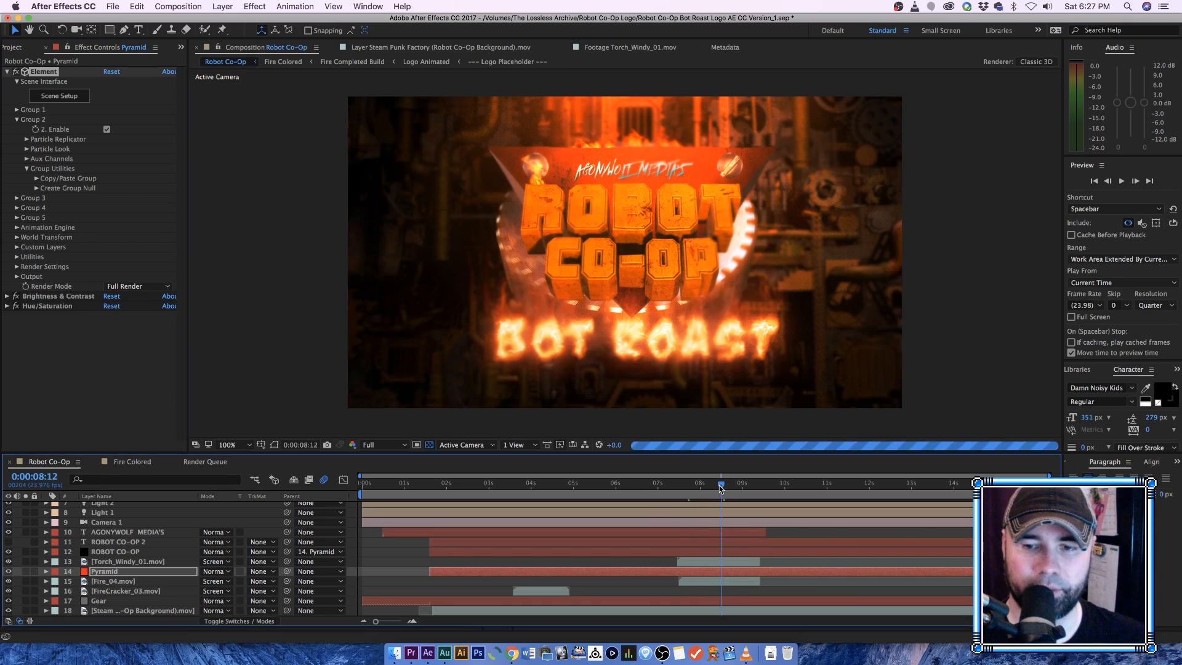
left_click(382, 444)
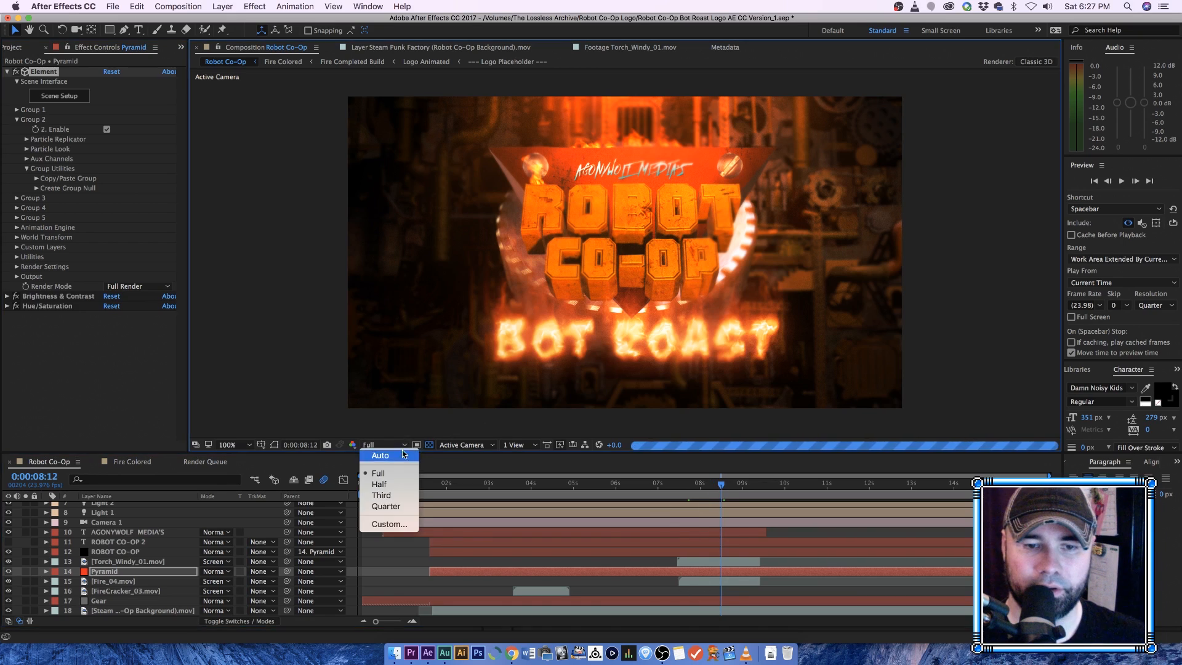
left_click(388, 508)
left_click_drag(606, 488, 571, 503)
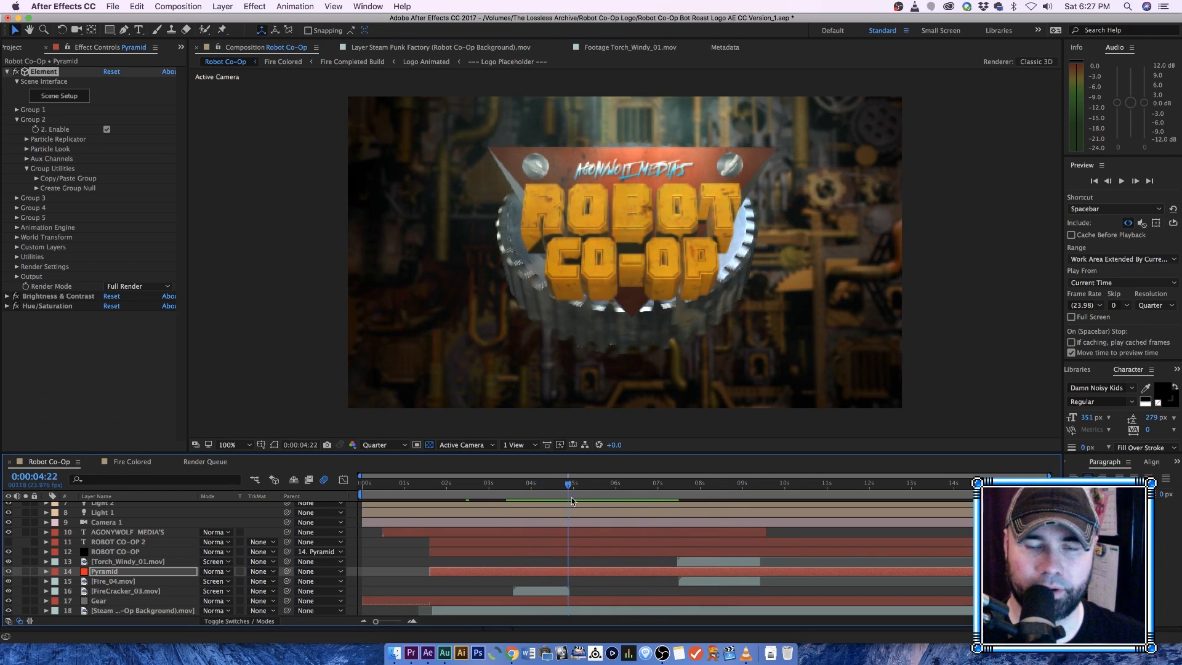
Step: Open the Element 3D scene setup for the ROBOT CO-OP text layer
left_click(123, 551)
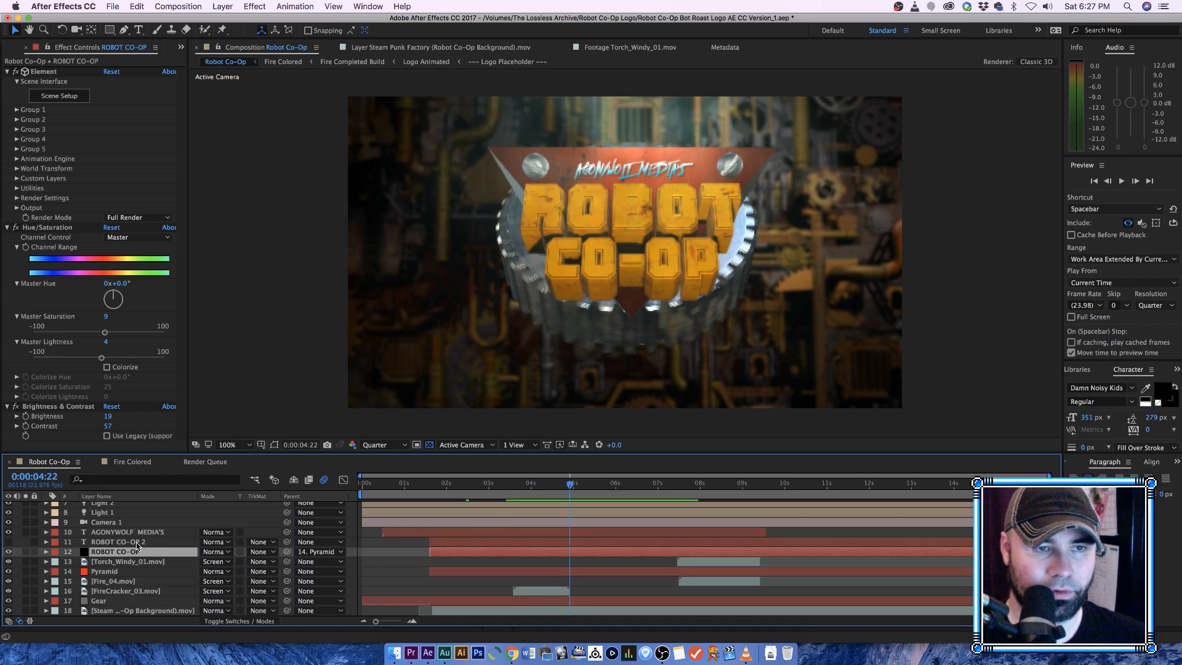
left_click(78, 96)
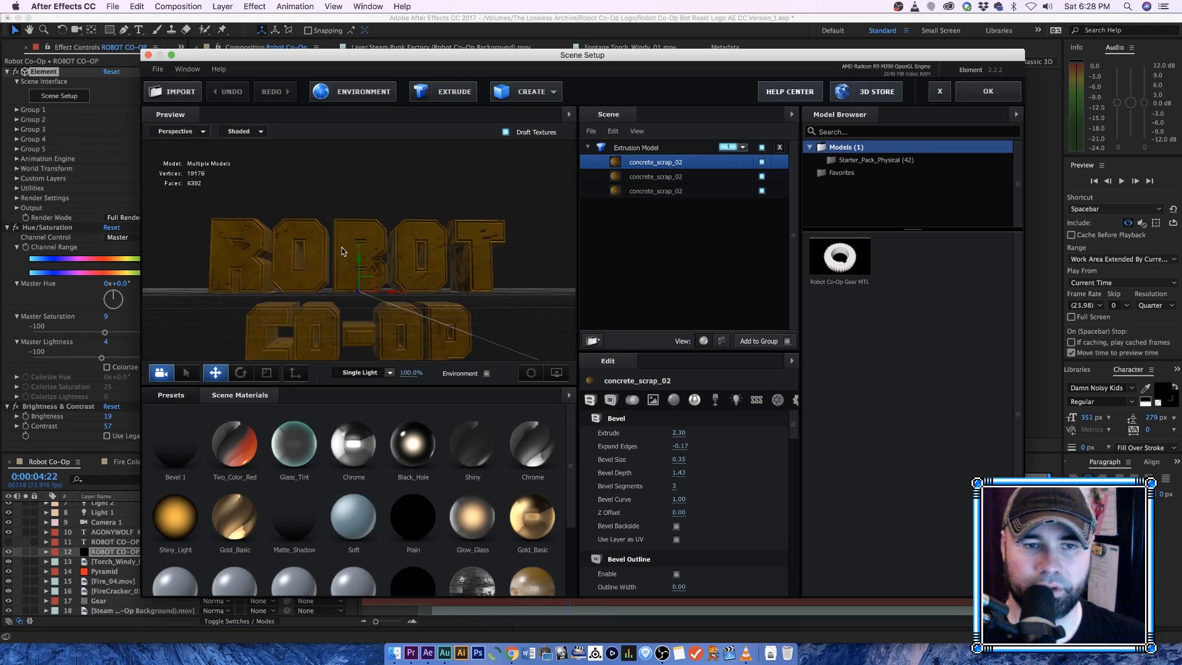
mouse_move(343, 251)
left_mouse_down()
mouse_move(376, 283)
mouse_move(454, 295)
mouse_move(497, 250)
mouse_move(339, 265)
left_mouse_up()
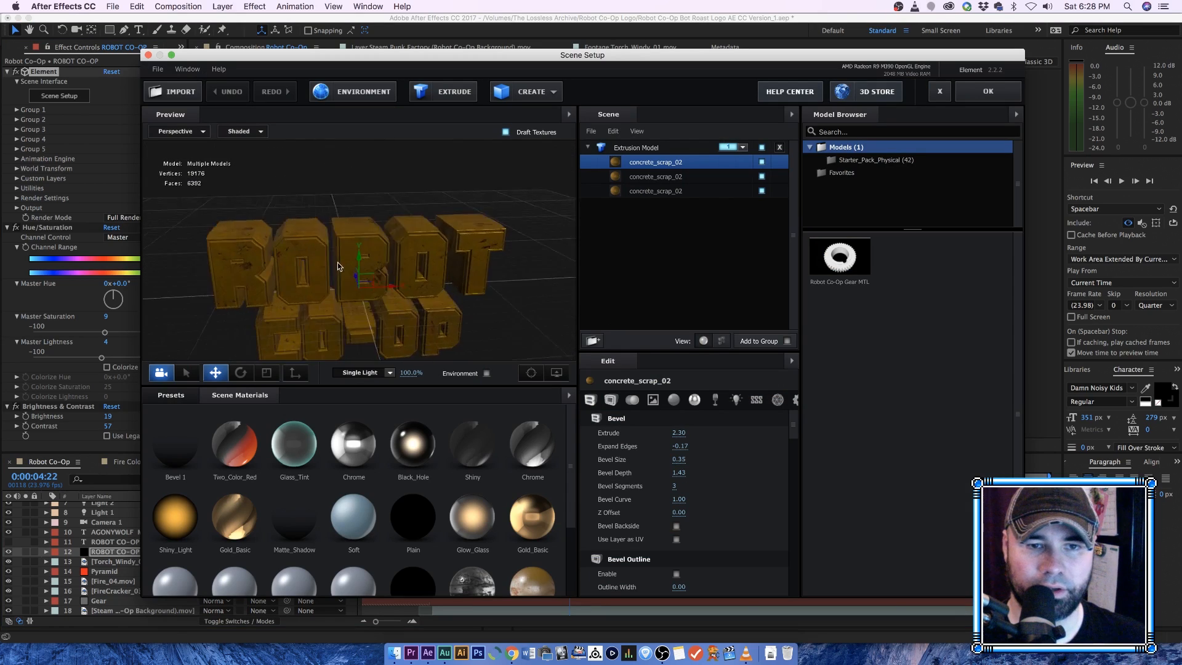
Step: Close the text's scene setup, return to the Robot Co-Op composition and select ROBOT CO-OP 2
left_click(940, 91)
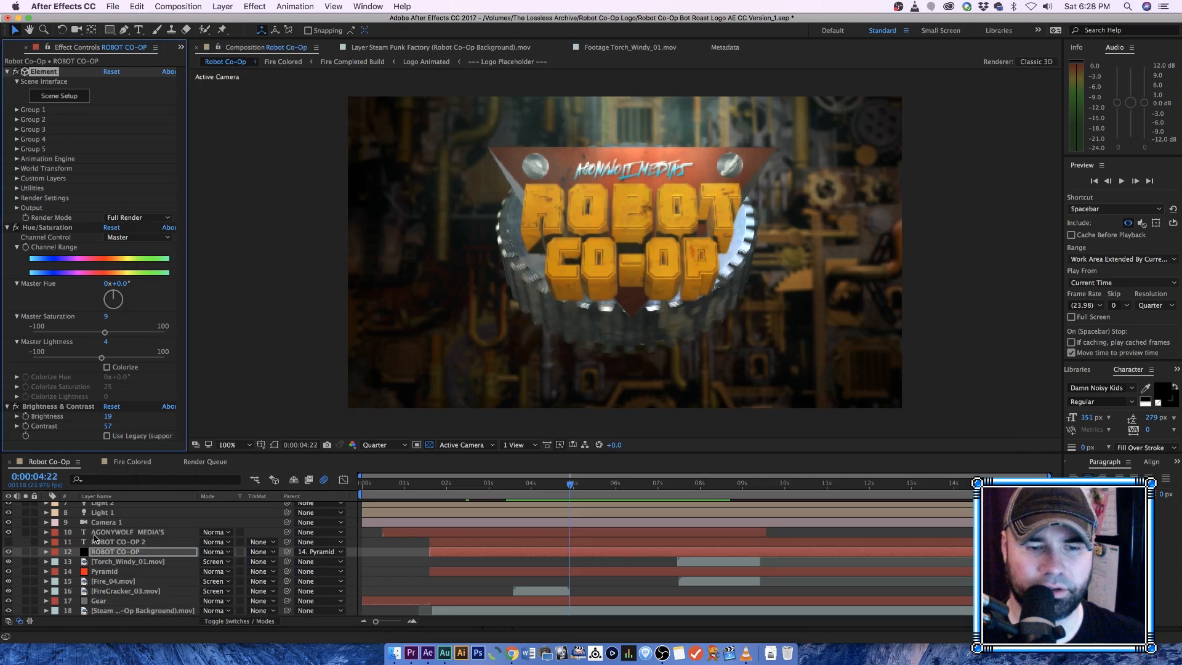
double_click(634, 216)
left_click(277, 48)
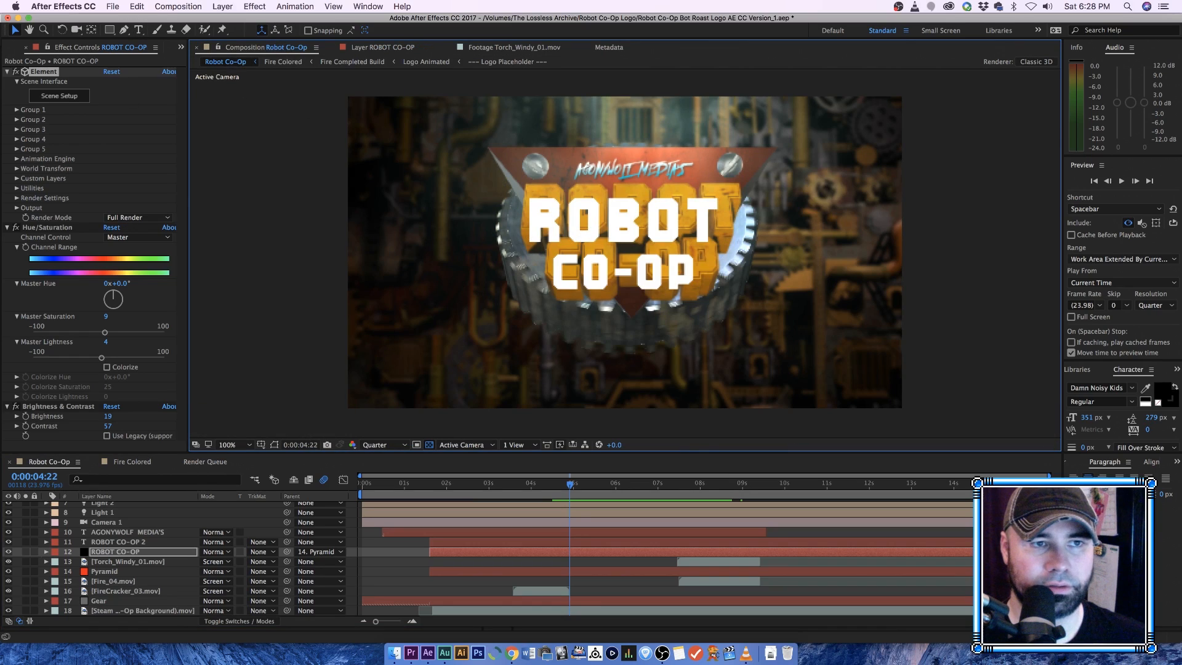
left_click(129, 541)
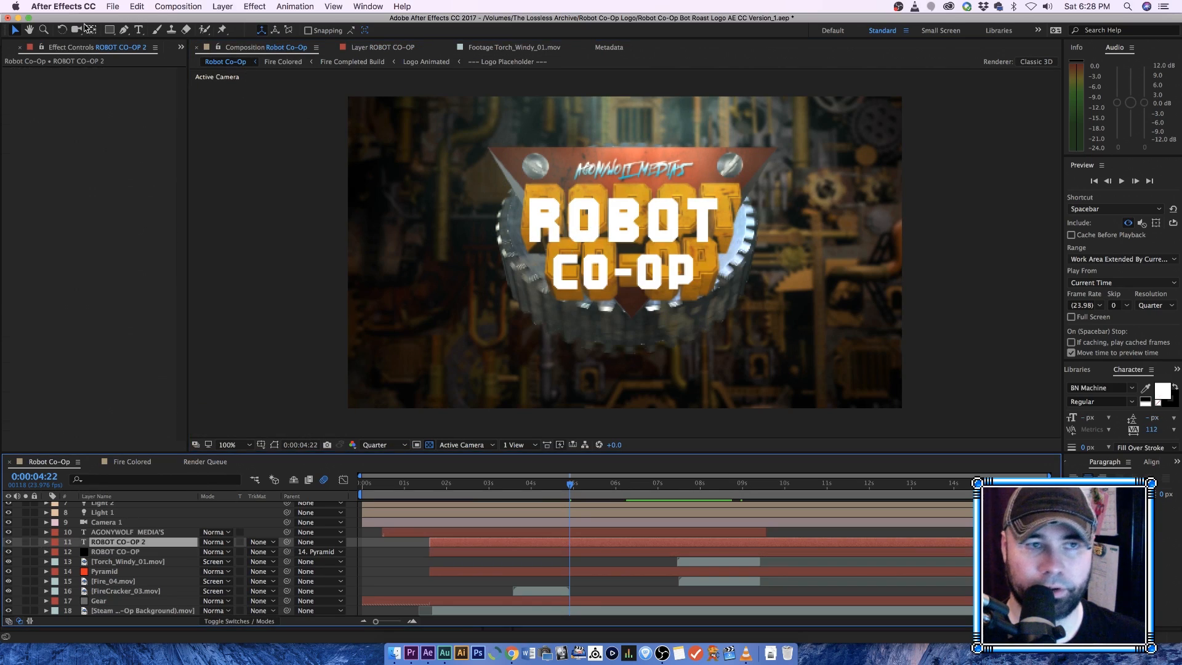
Step: Move the white ROBOT CO-OP 2 text lower left, test-edit then undo it, and hide the layer
left_click_drag(585, 215, 577, 259)
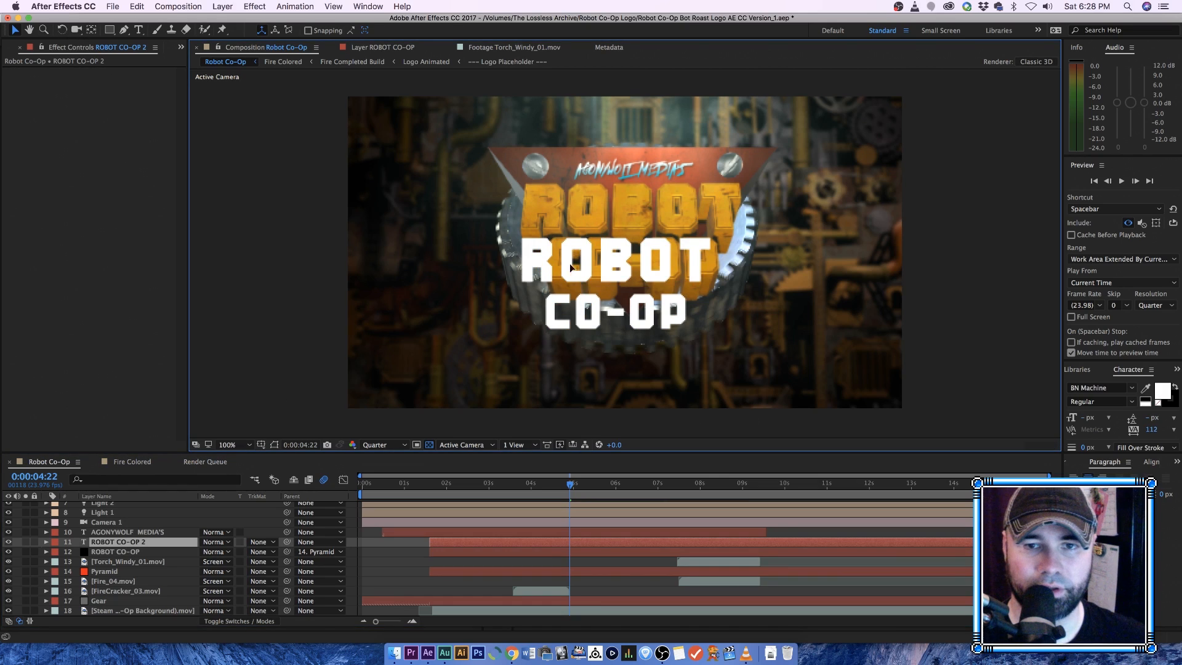
left_click_drag(481, 311, 442, 315)
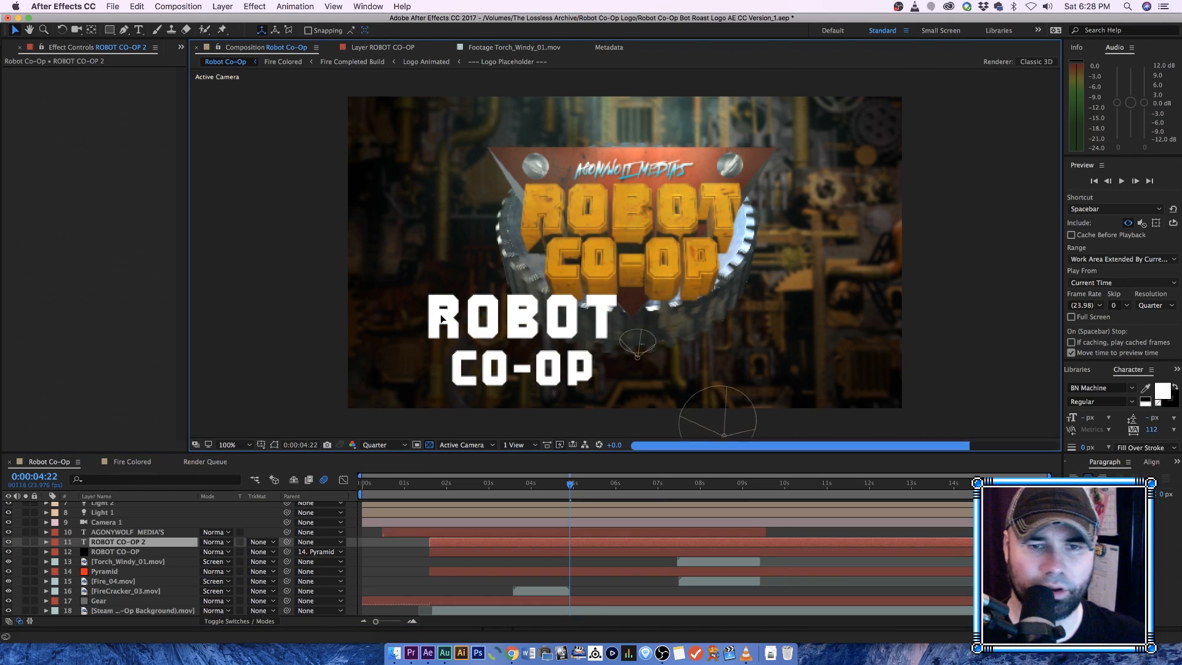
left_click(139, 29)
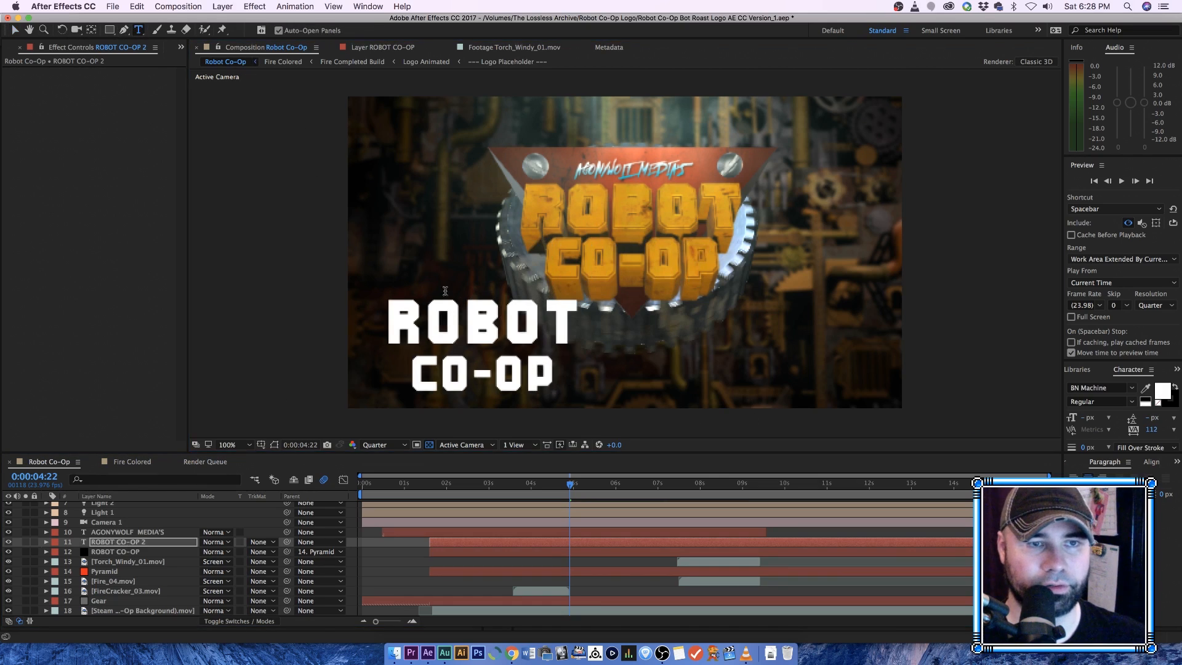
left_click_drag(397, 312, 580, 326)
type("POOPIE")
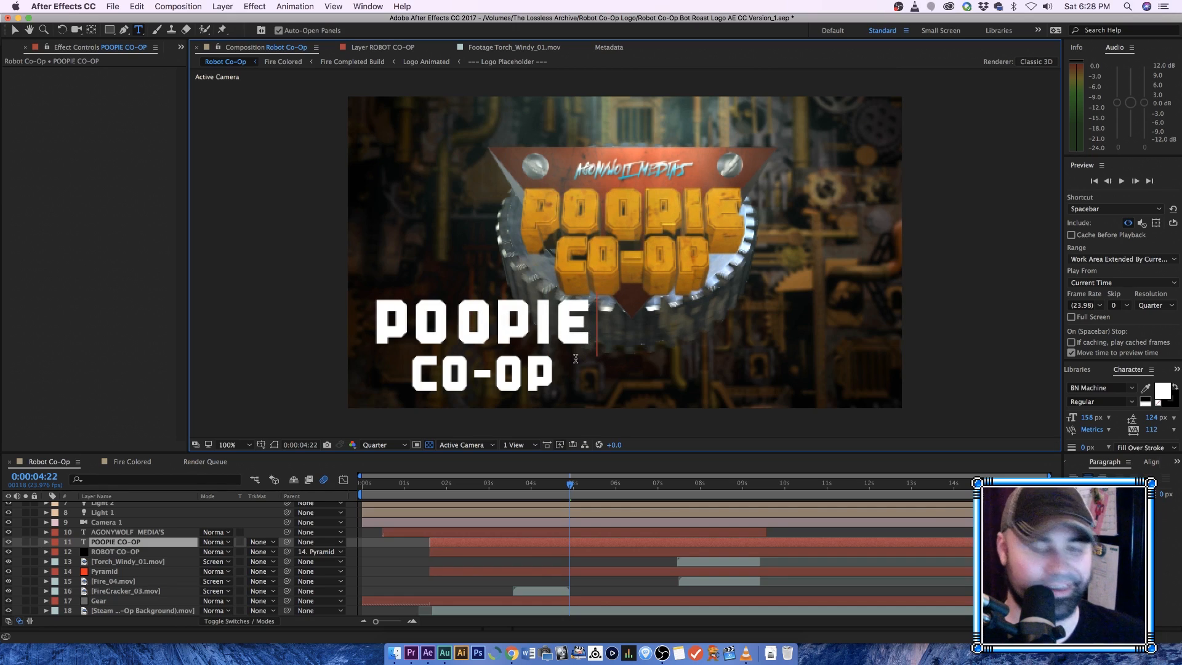
key("super+z")
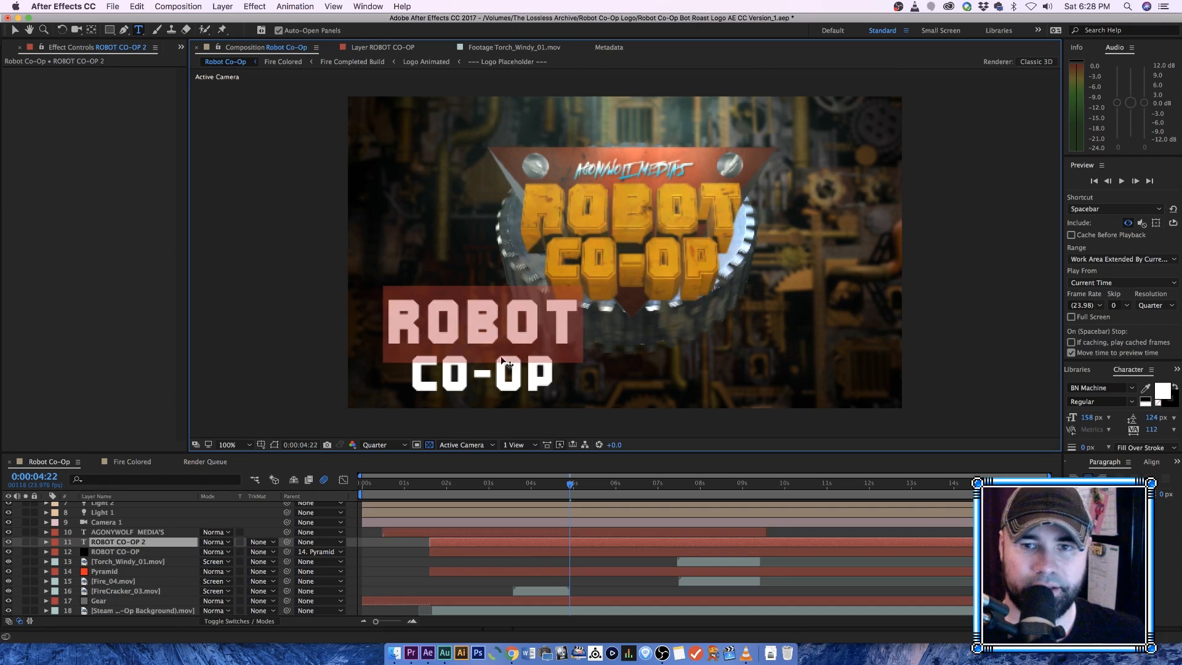
left_click(8, 541)
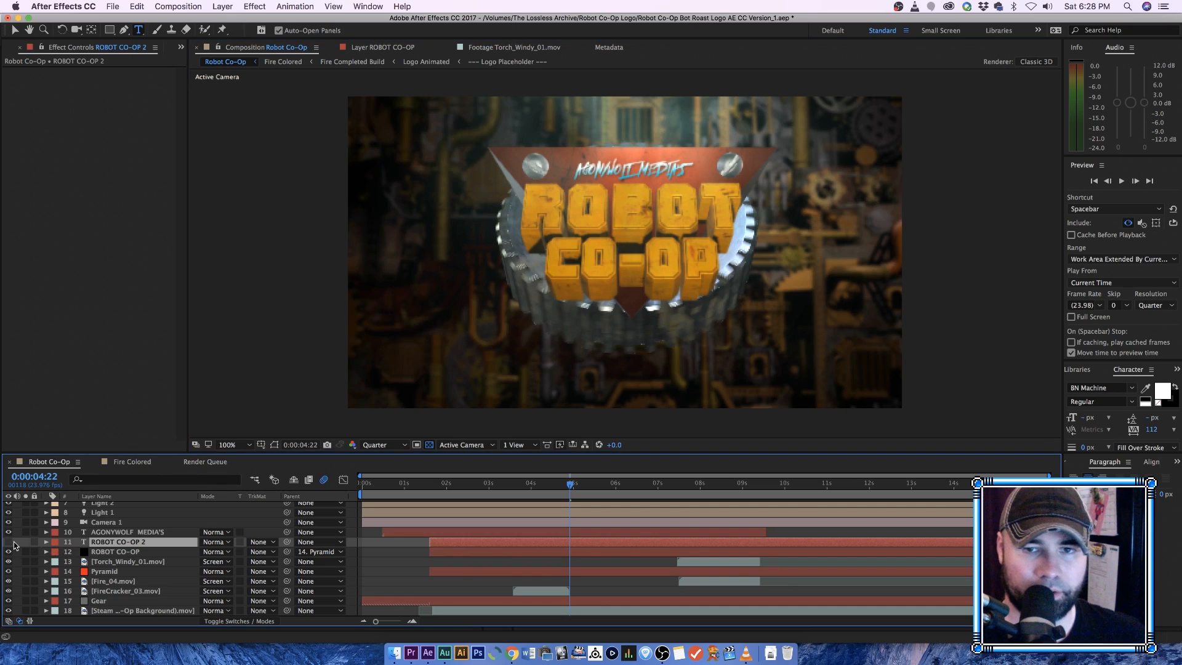
scroll(429, 565, "up", 3)
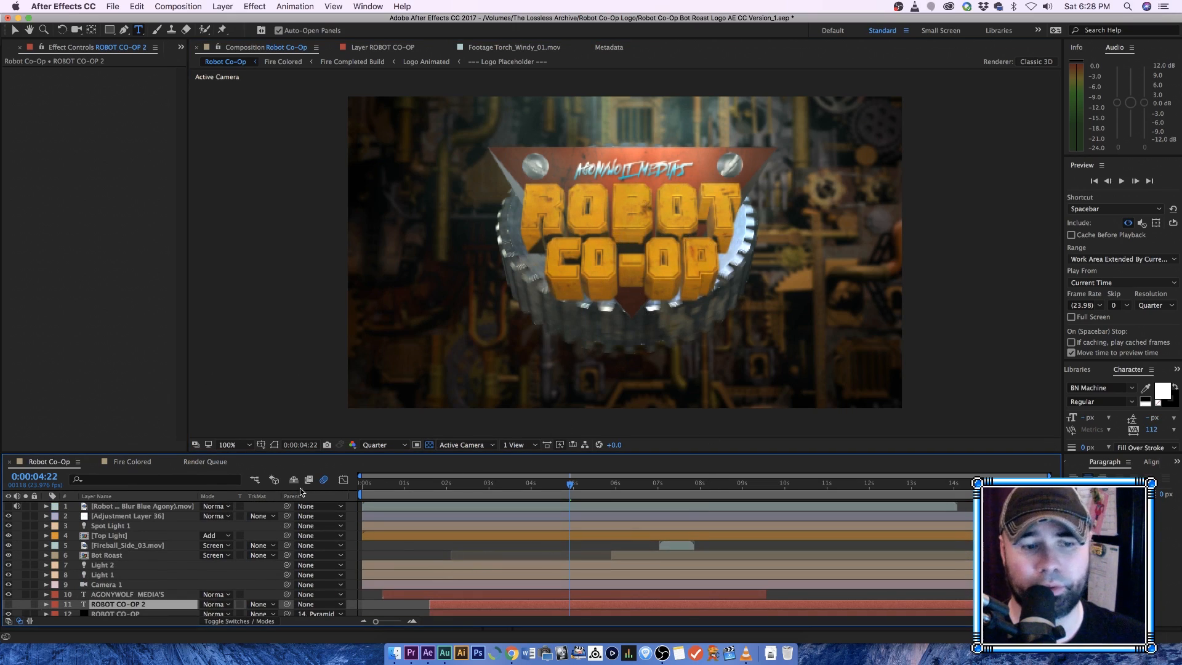
Step: Inspect the adjustment layer, Top Light and Spot Light 1 effect settings
left_click(140, 517)
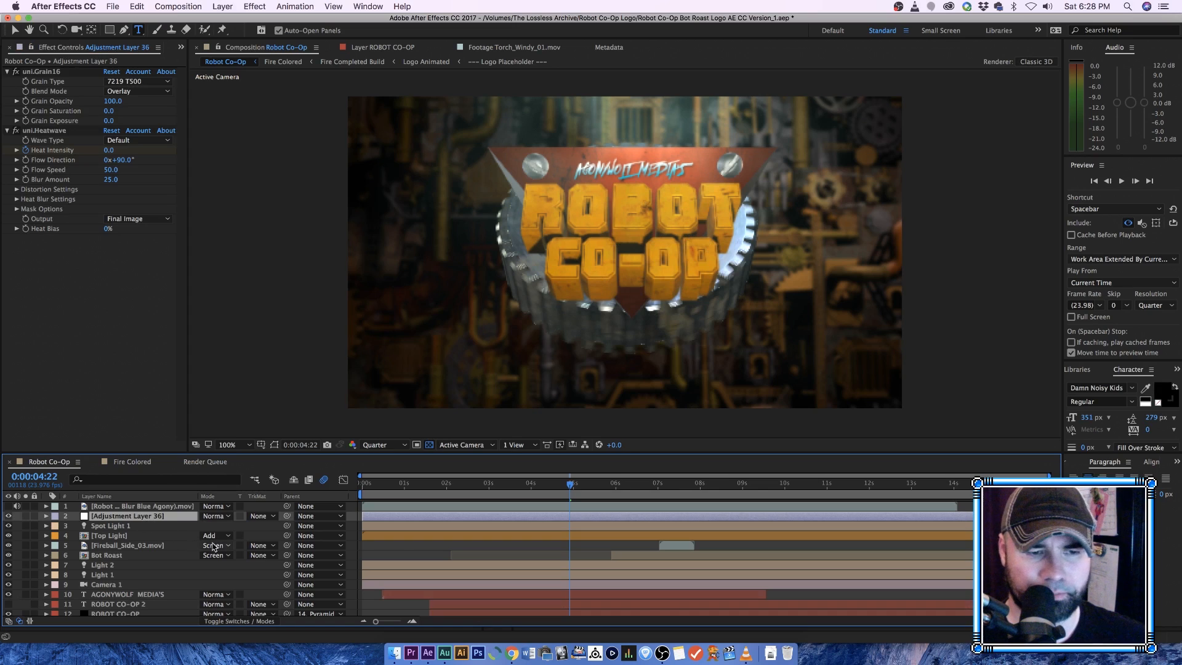
left_click(151, 535)
left_click(144, 527)
left_click(142, 537)
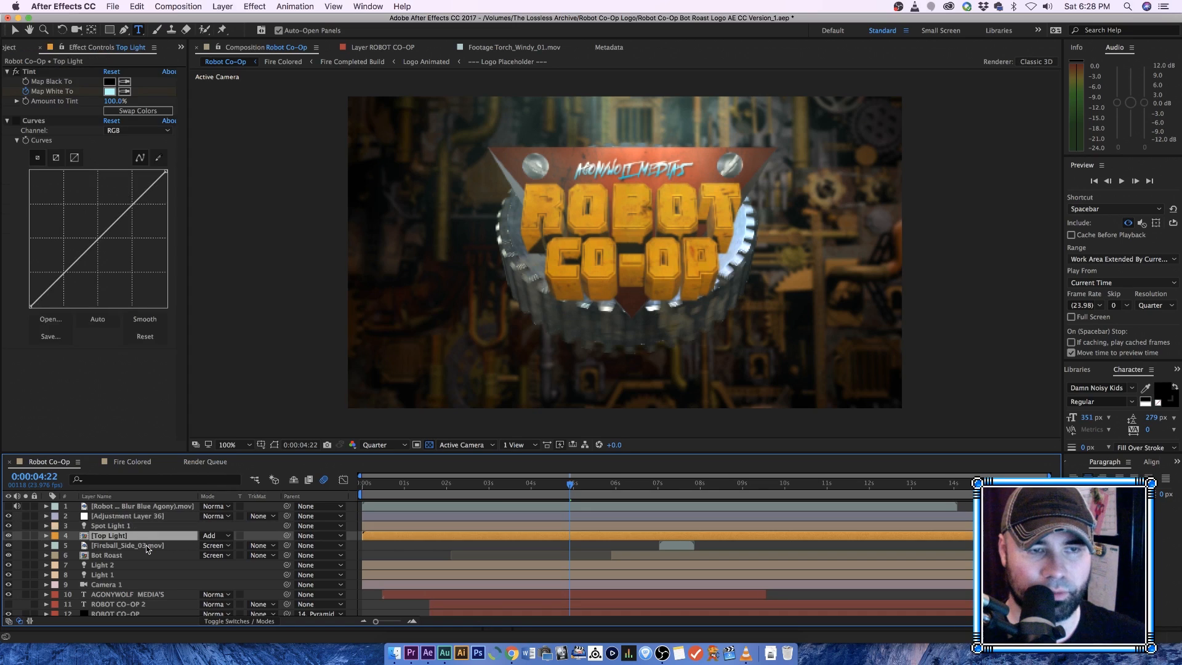
scroll(121, 577, "down", 3)
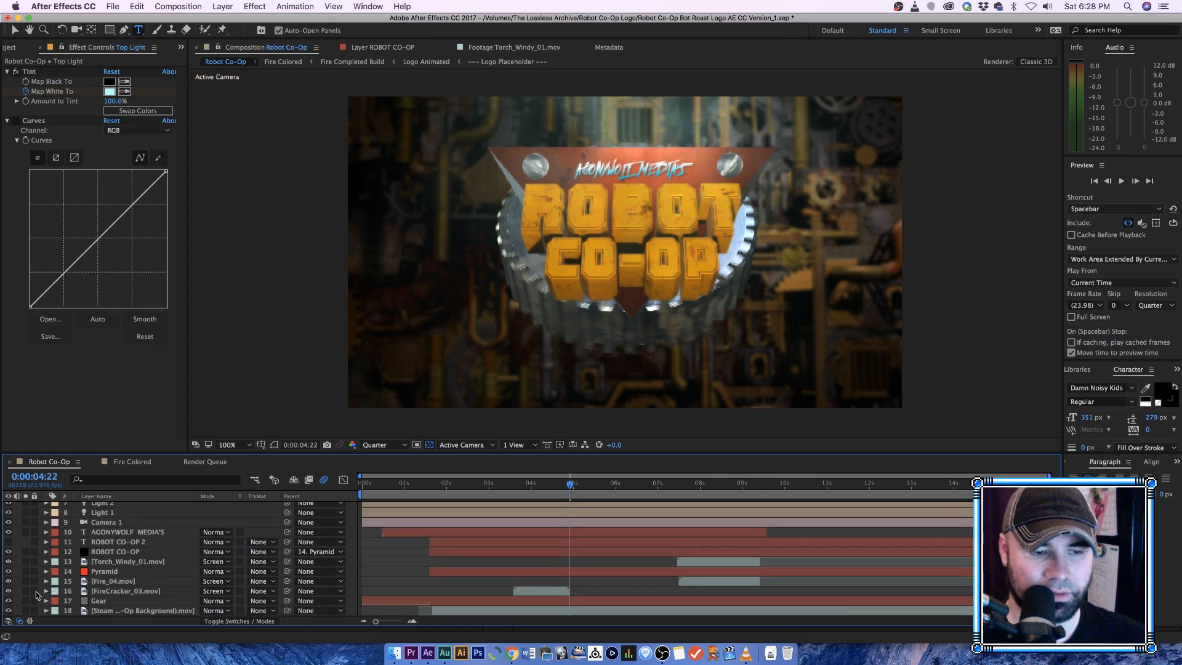
Step: Hide the FireCracker, Fire, Pyramid, torch and ROBOT CO-OP text layers
left_click(9, 591)
left_click(8, 572)
left_click(8, 562)
left_click(8, 552)
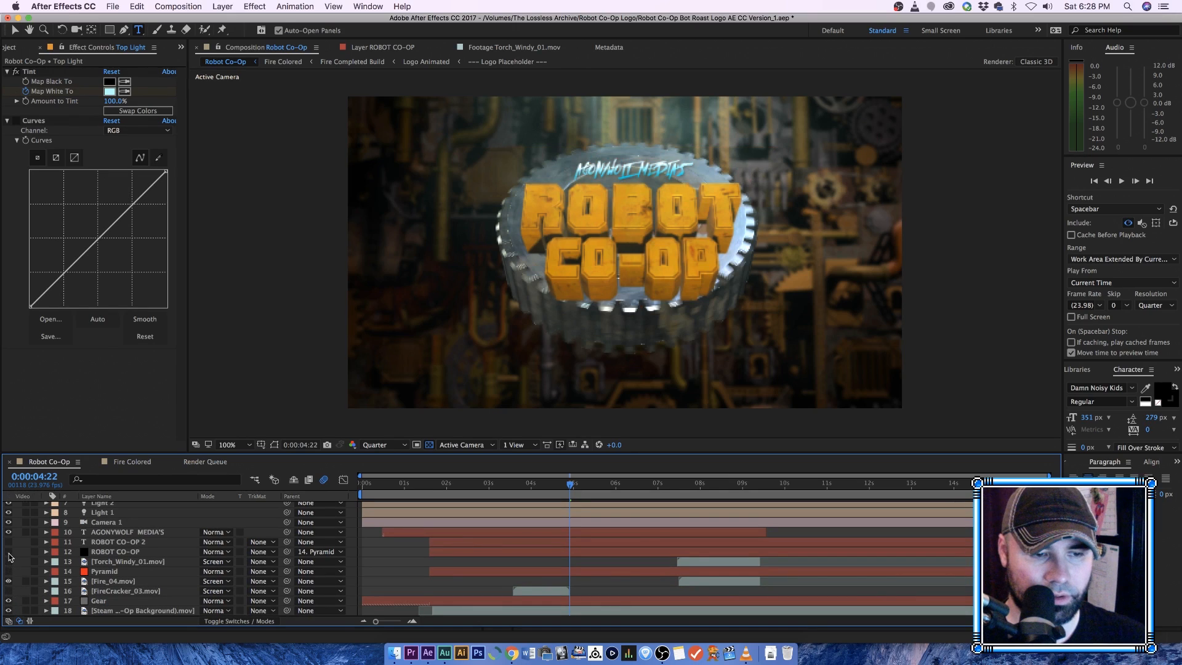
left_click(9, 581)
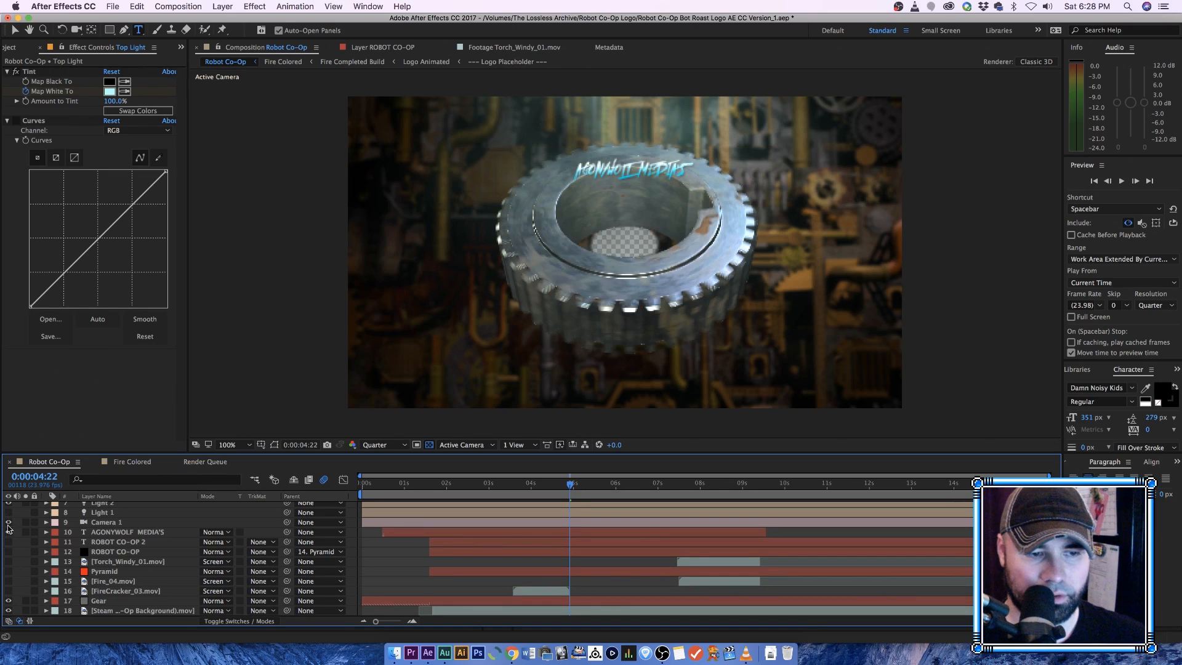
Step: Move the playhead to 0:00:08:06, hide the Bot Roast text and select the Gear layer
left_click(721, 485)
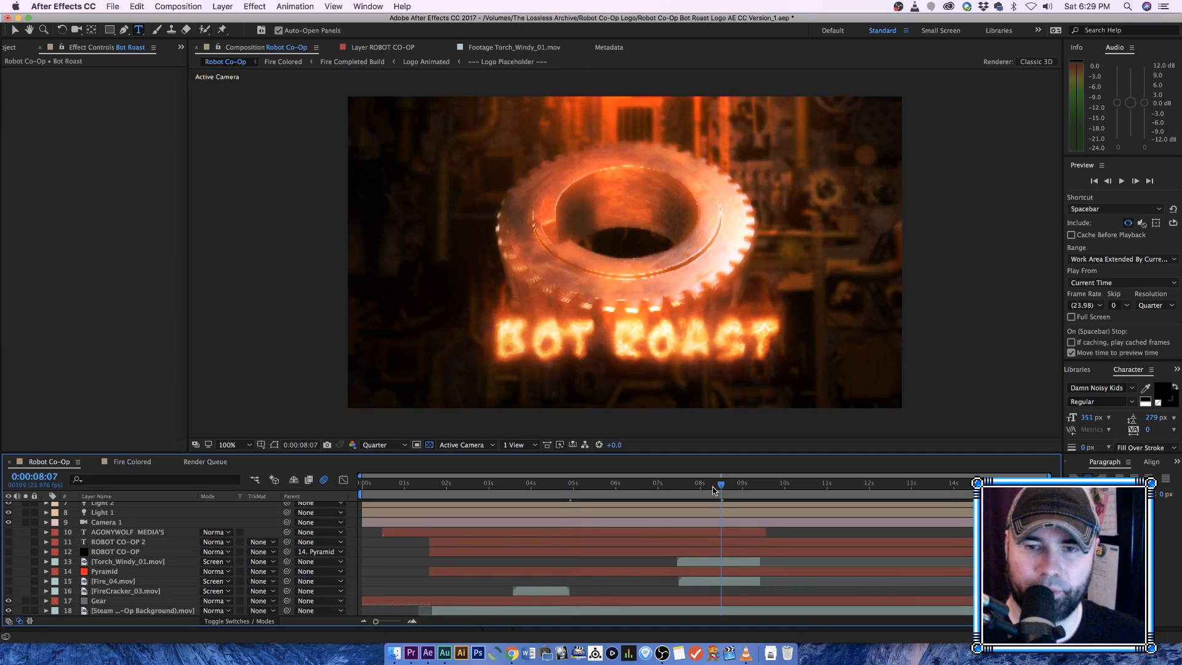
left_click_drag(715, 490, 711, 489)
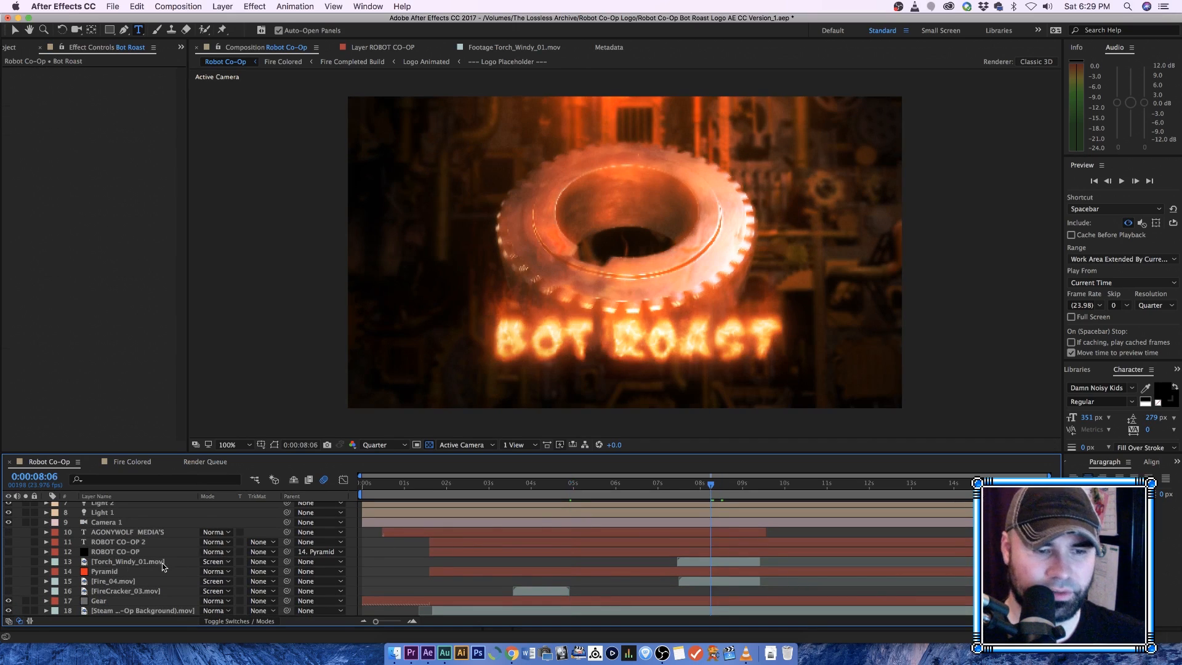
scroll(109, 580, "up", 5)
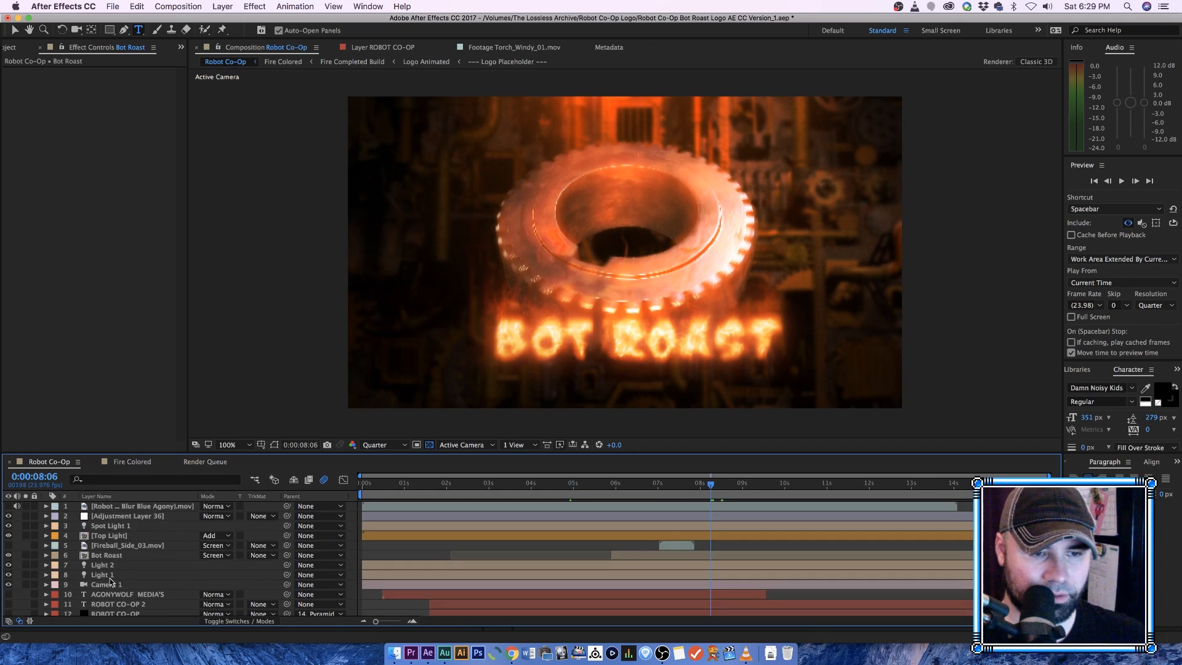
left_click(8, 556)
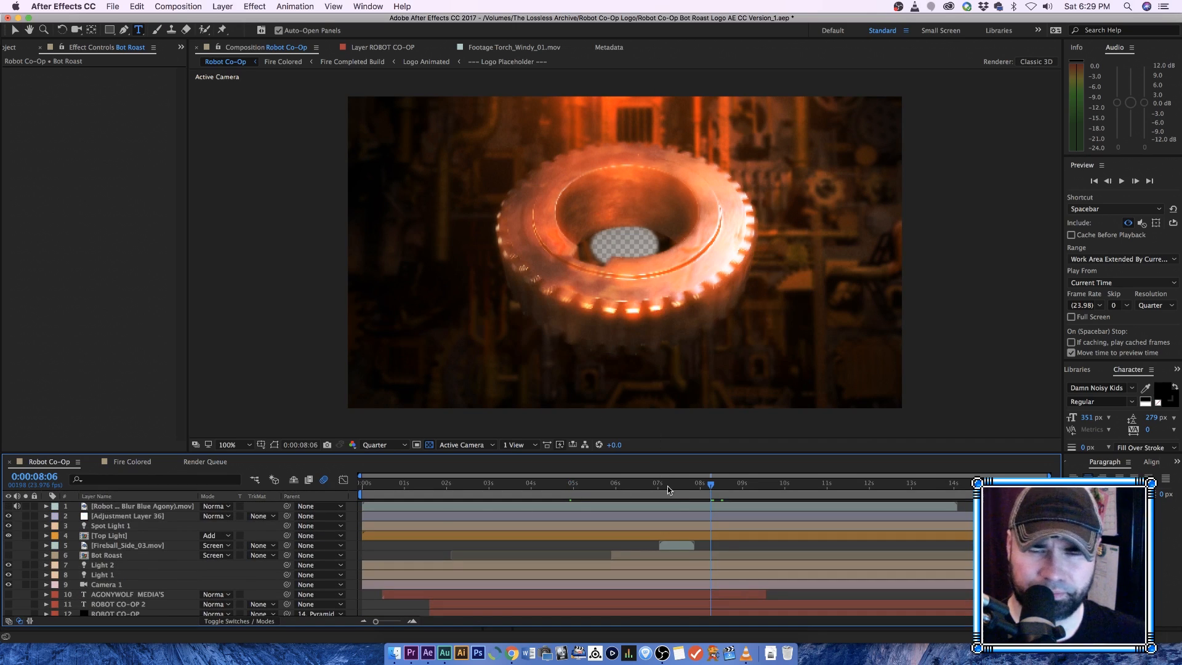
scroll(105, 554, "down", 5)
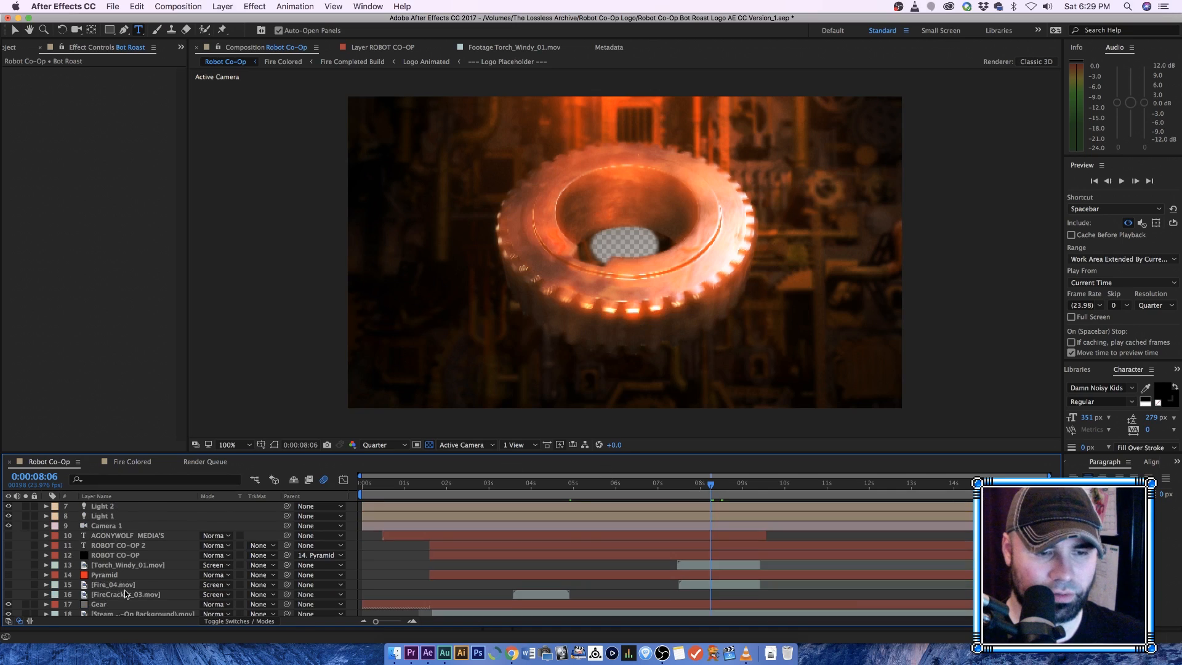
left_click(109, 600)
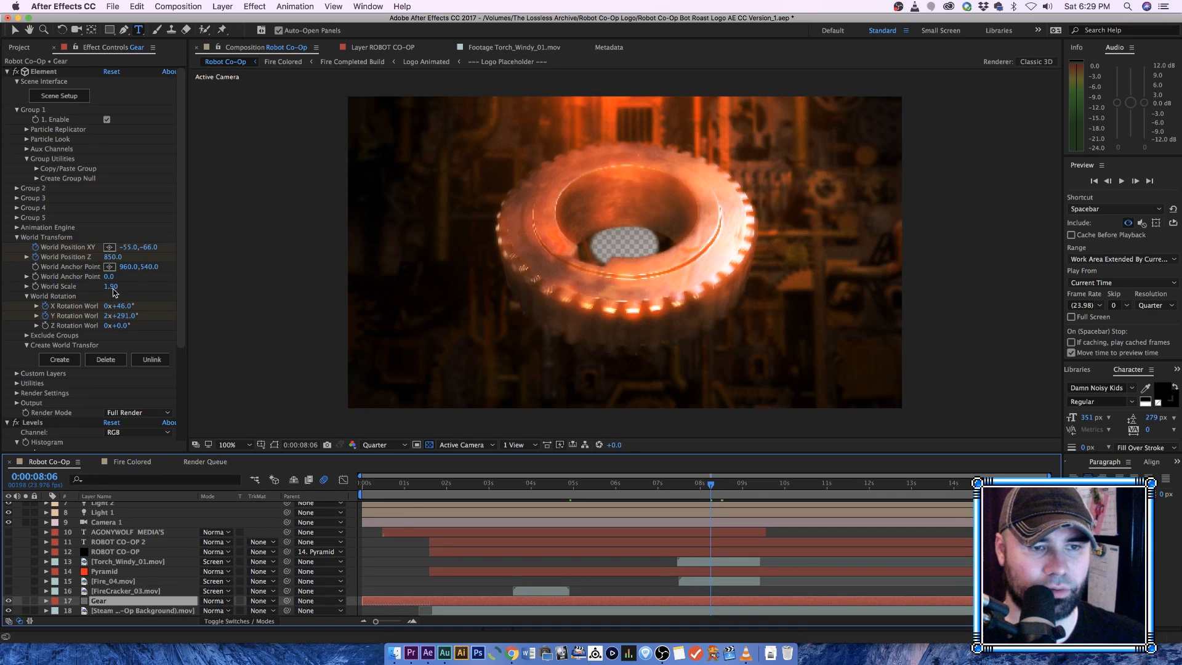
Step: Try tilting the gear on its X axis, then undo back to 0x+46°
left_click_drag(126, 306, 131, 305)
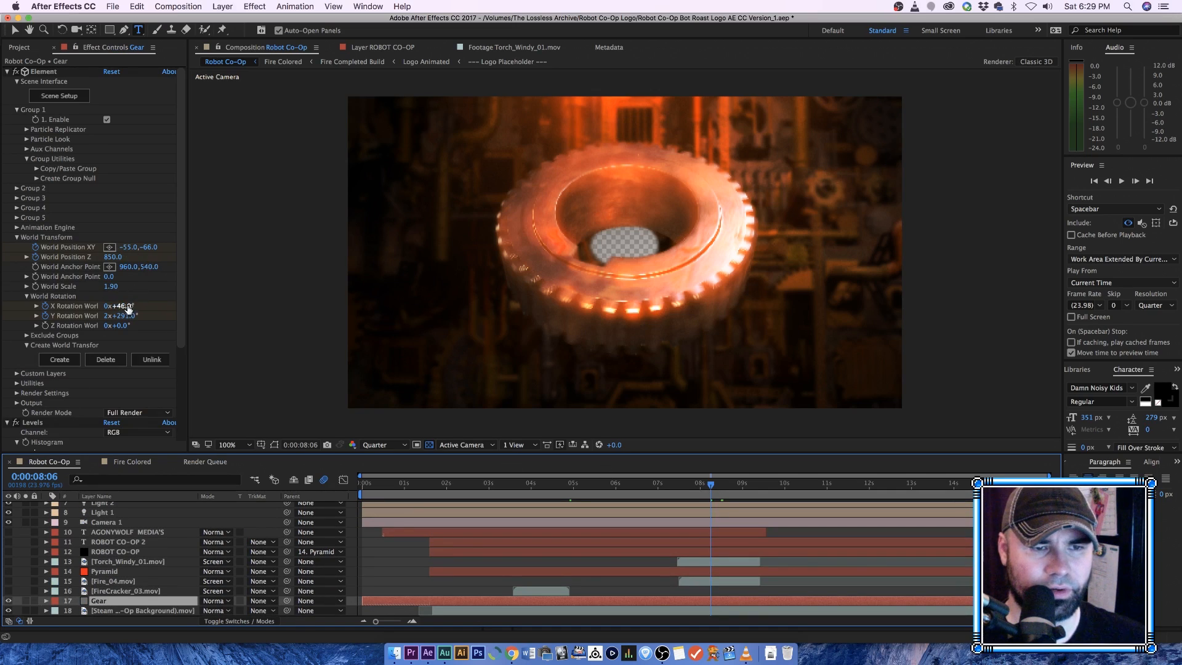
left_click_drag(131, 305, 175, 302)
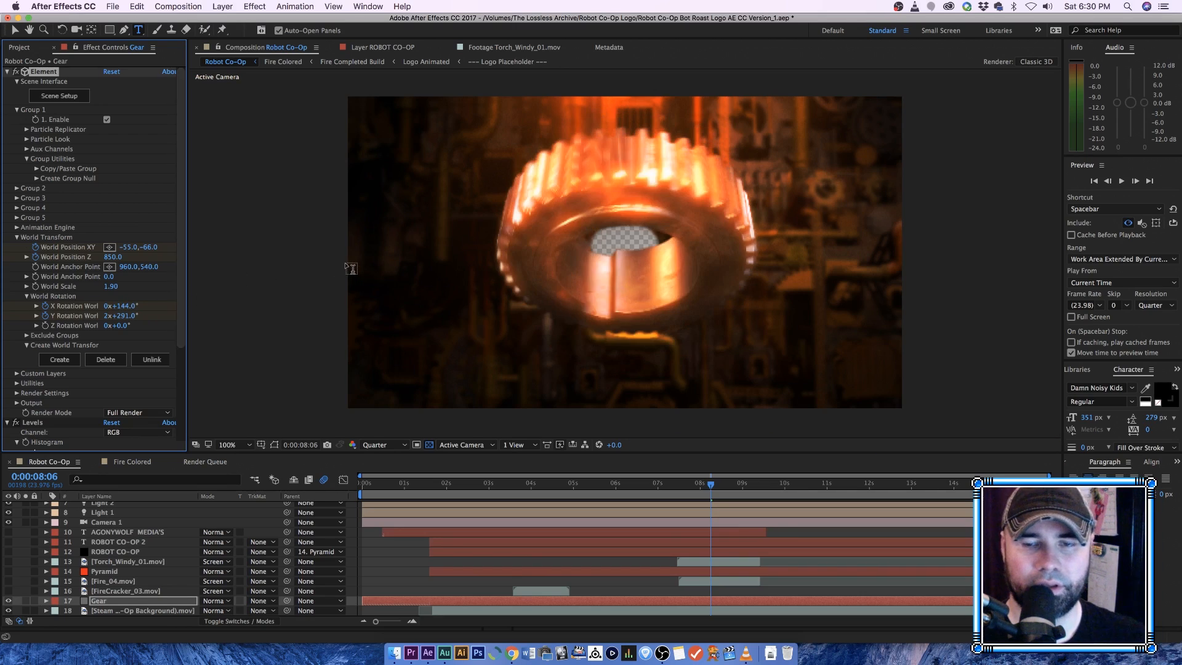
left_click(393, 443)
left_click(374, 441)
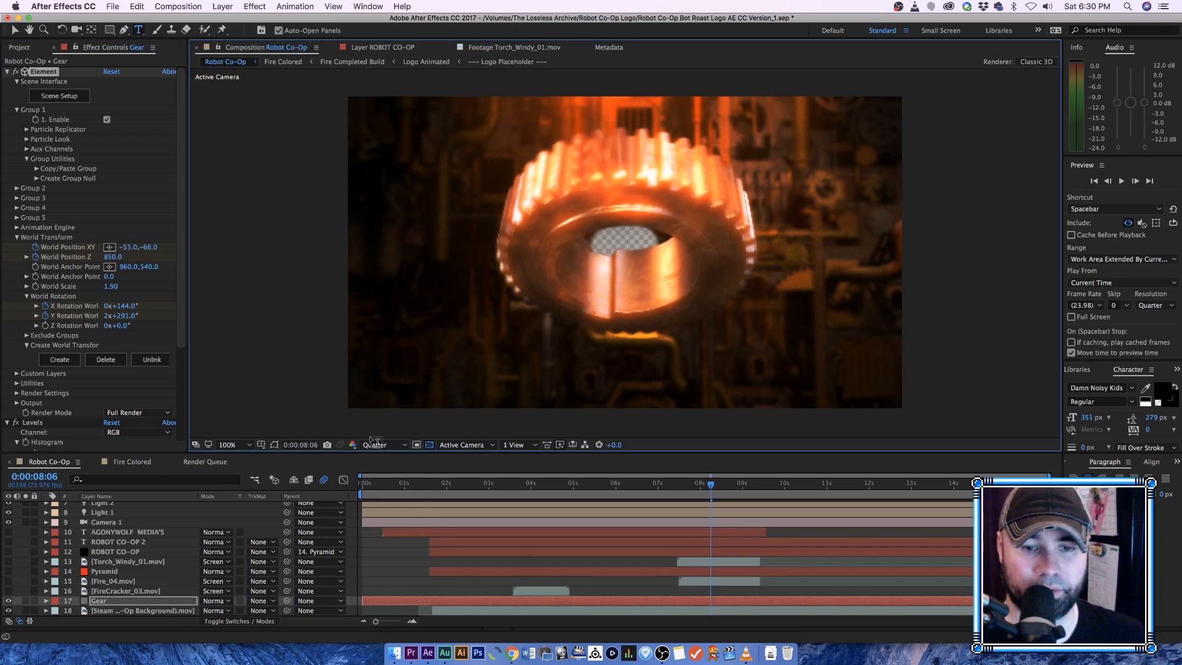
left_click(380, 445)
left_click(375, 446)
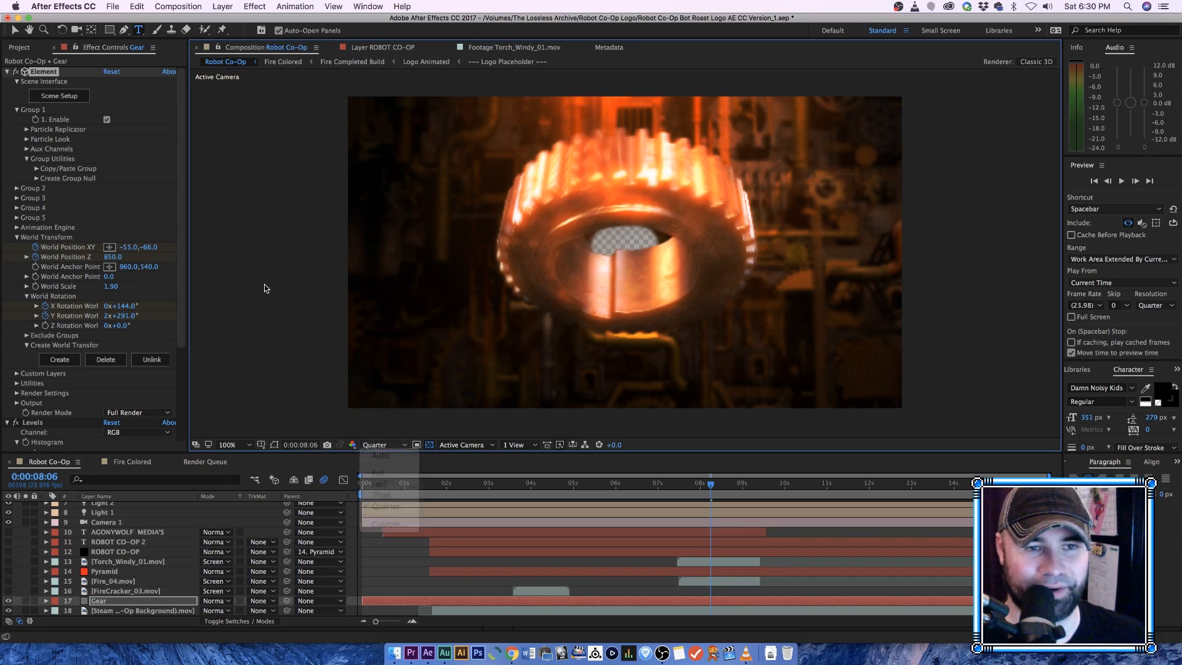
key("cmd+z")
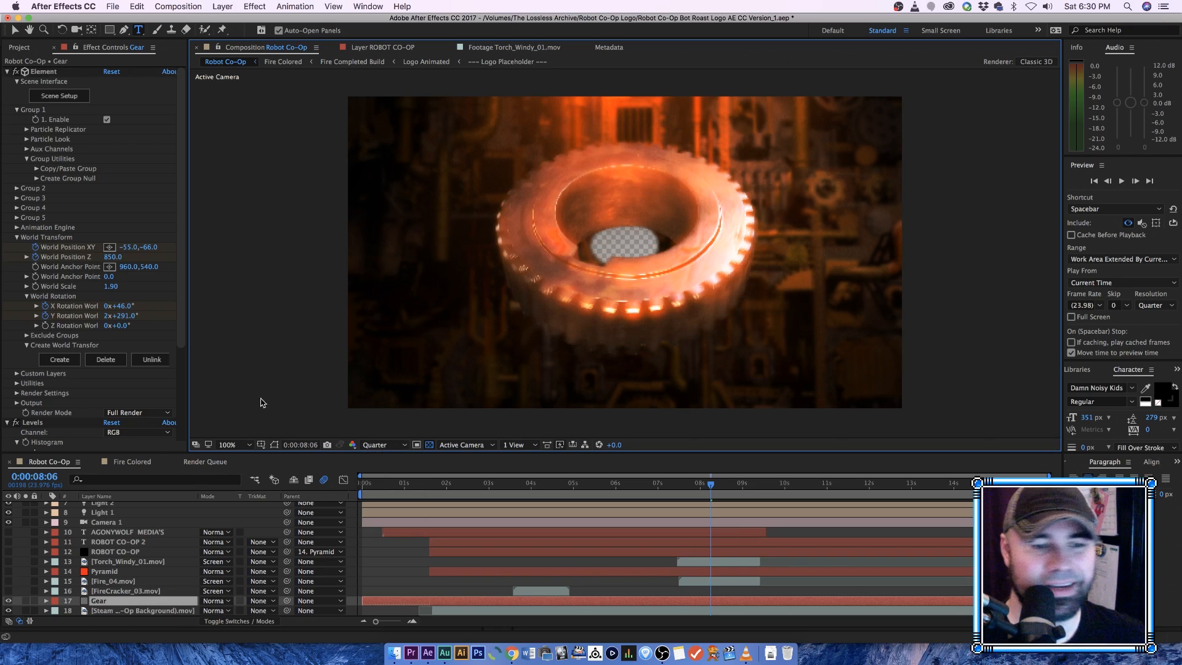
Step: Turn the AGONYWOLF MEDIA and ROBOT CO-OP text layers and the Torch_Windy flame layer back on
scroll(515, 568, "up", 1)
left_click(9, 542)
left_click(8, 552)
left_click(8, 562)
left_click(9, 561)
left_click(9, 571)
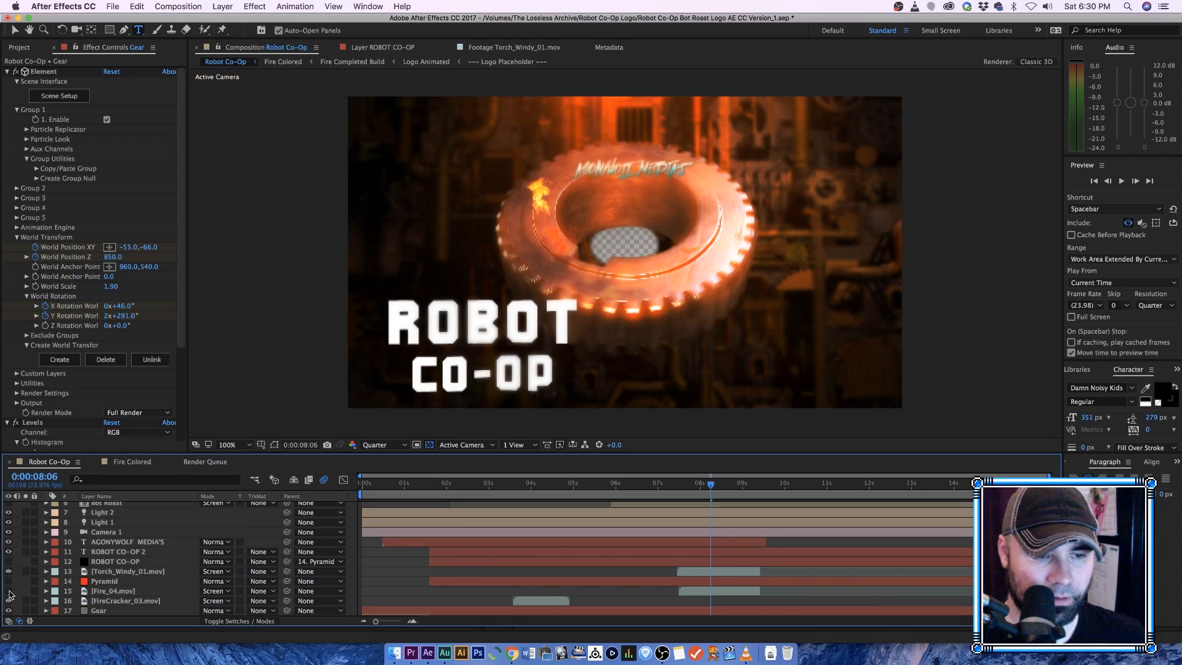
Step: Turn the Fire_04, Pyramid, ROBOT CO-OP 3D text and Bot Roast layers back on
left_click(9, 591)
left_click(9, 582)
scroll(36, 591, "down", 1)
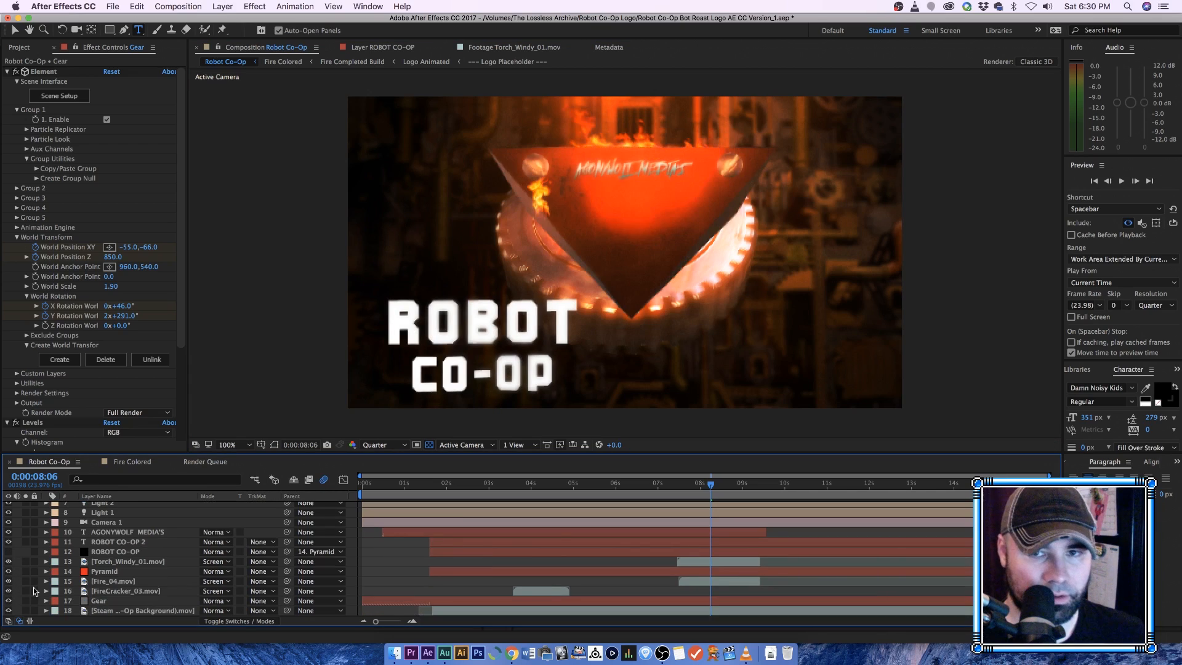
left_click(113, 553)
left_click(67, 543)
left_click(9, 551)
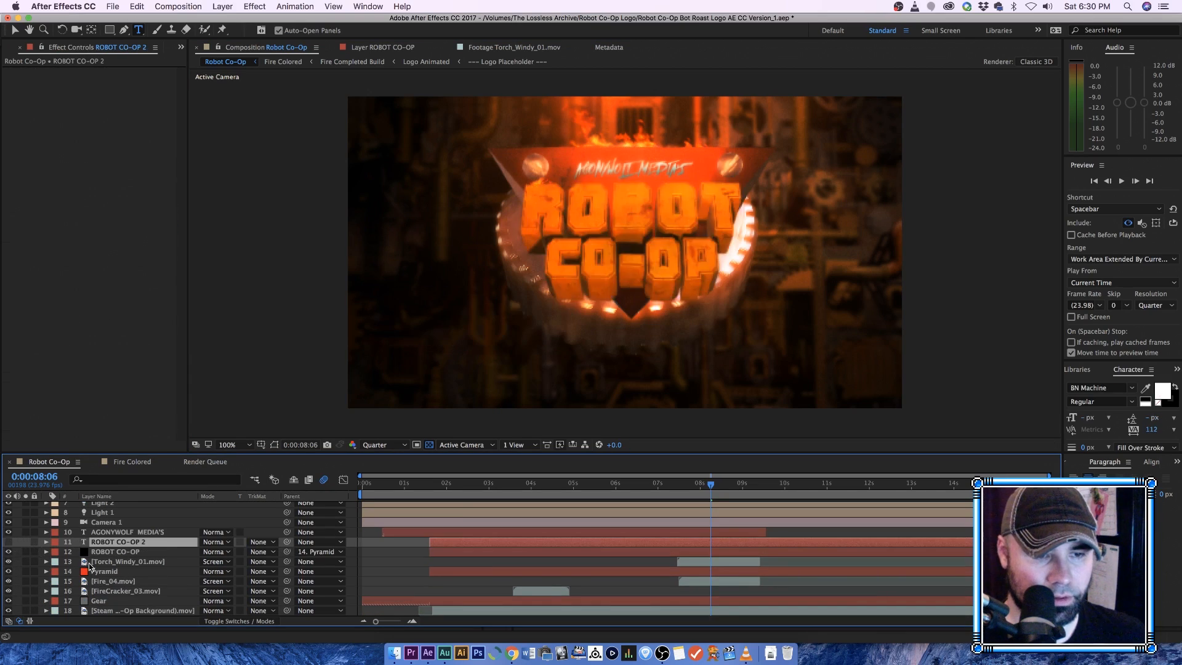
scroll(87, 562, "up", 3)
left_click(9, 555)
scroll(79, 554, "down", 3)
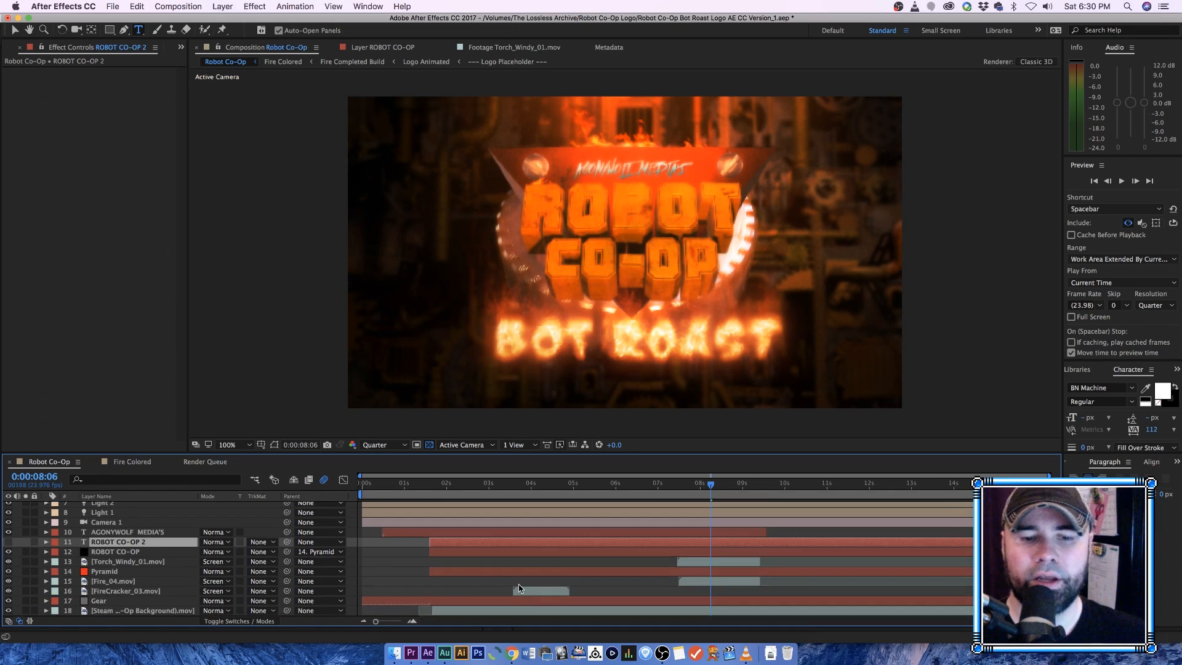
Step: Preview the burning logo between 0:00:05:19 and 0:00:06:01
left_click_drag(592, 488, 607, 490)
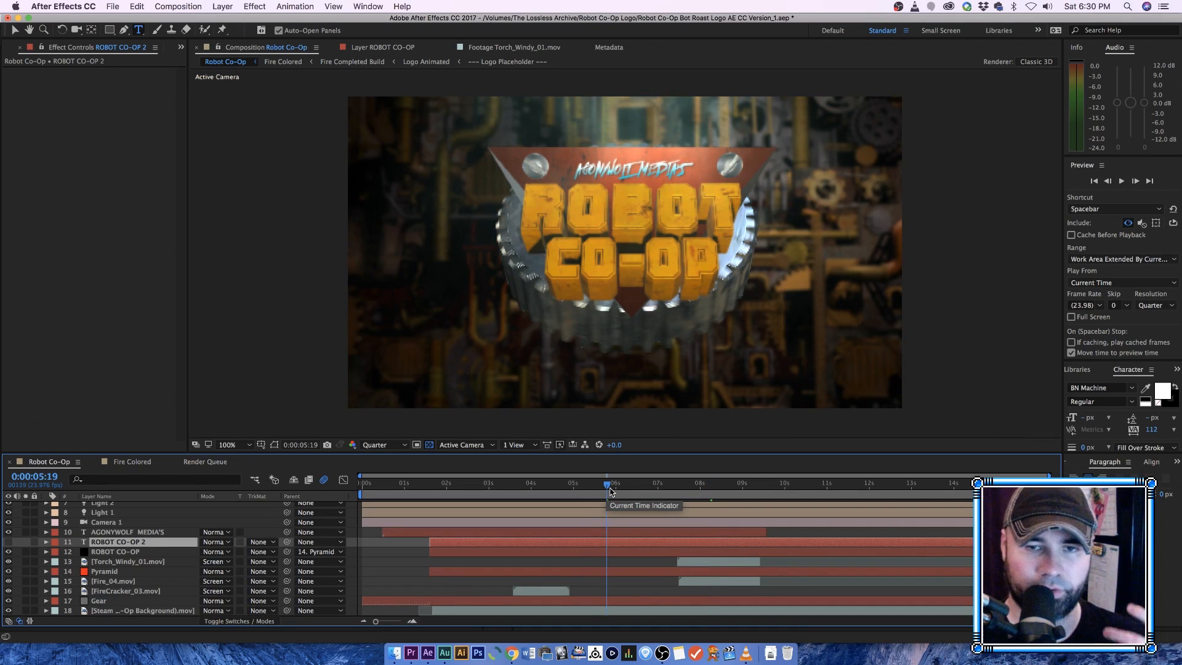
left_click_drag(611, 491, 666, 495)
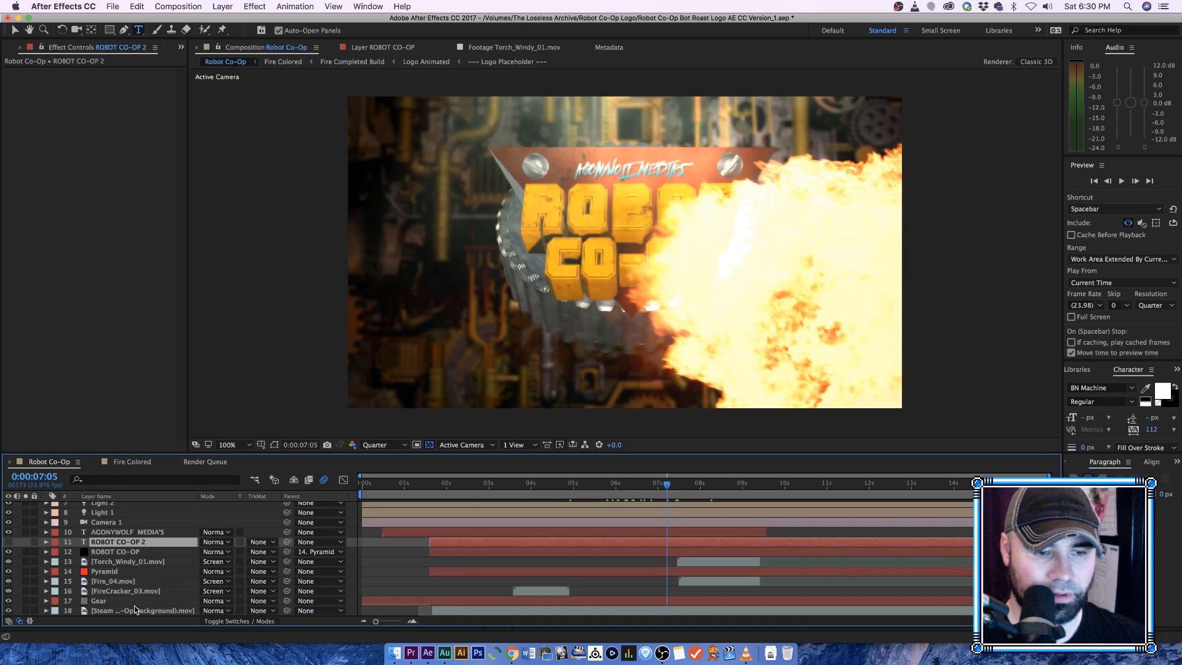
scroll(135, 610, "up", 3)
double_click(127, 532)
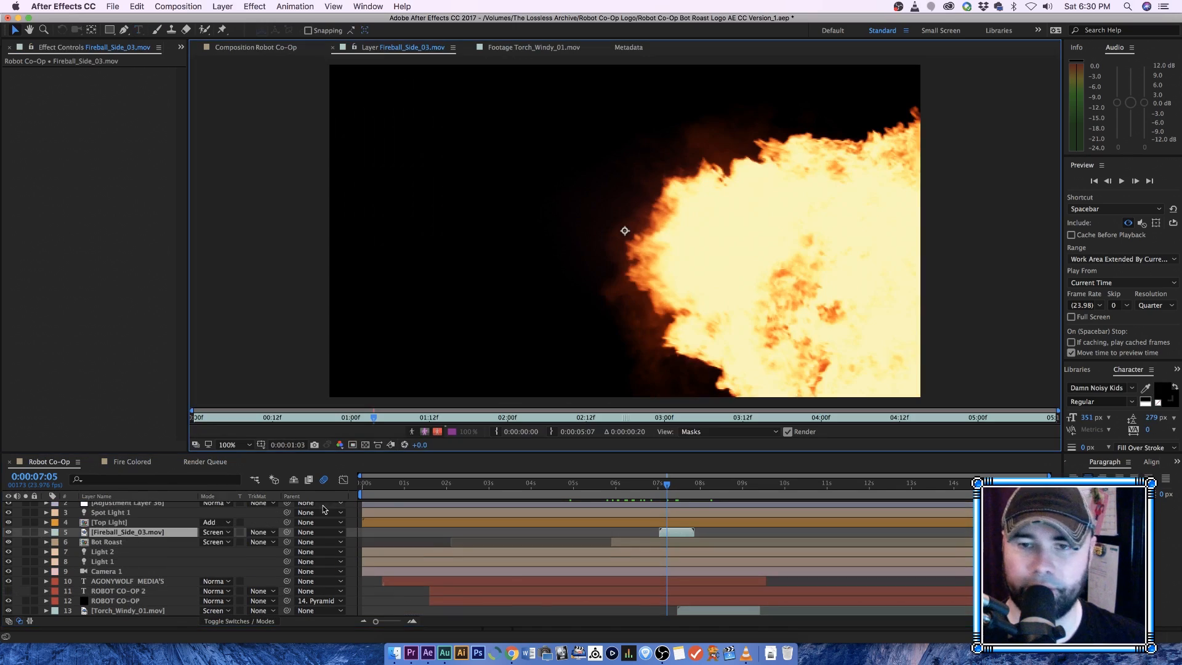
left_click(200, 420)
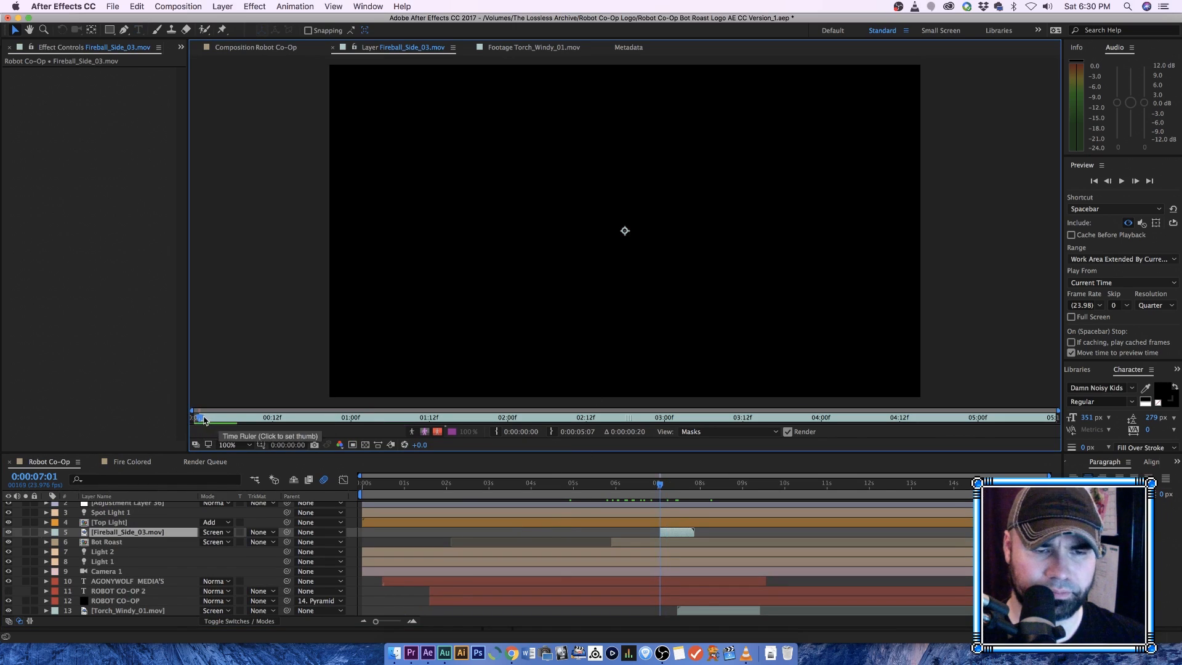
left_click(241, 420)
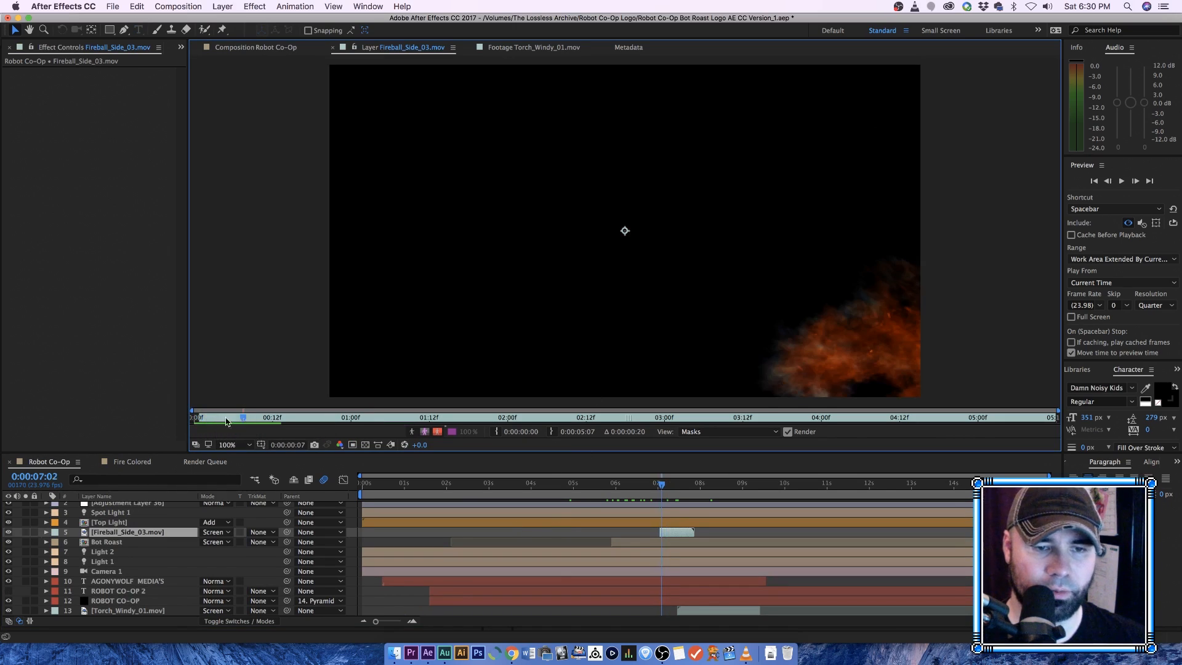
left_click_drag(247, 420, 979, 410)
left_click_drag(825, 418, 542, 448)
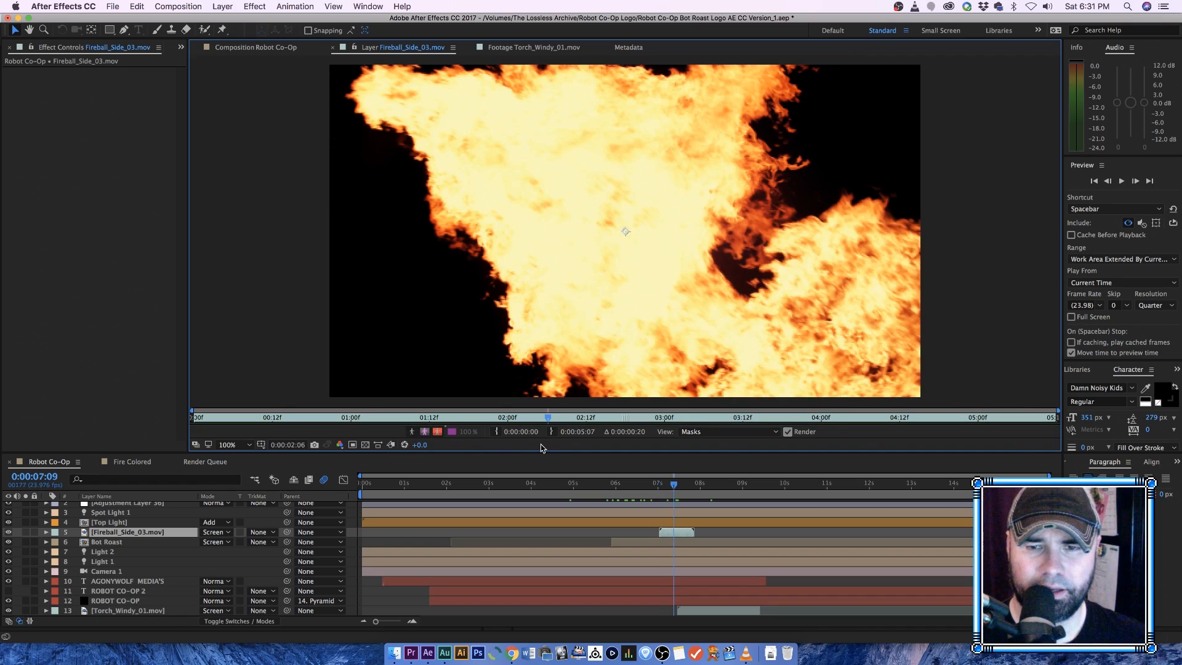
left_click(251, 46)
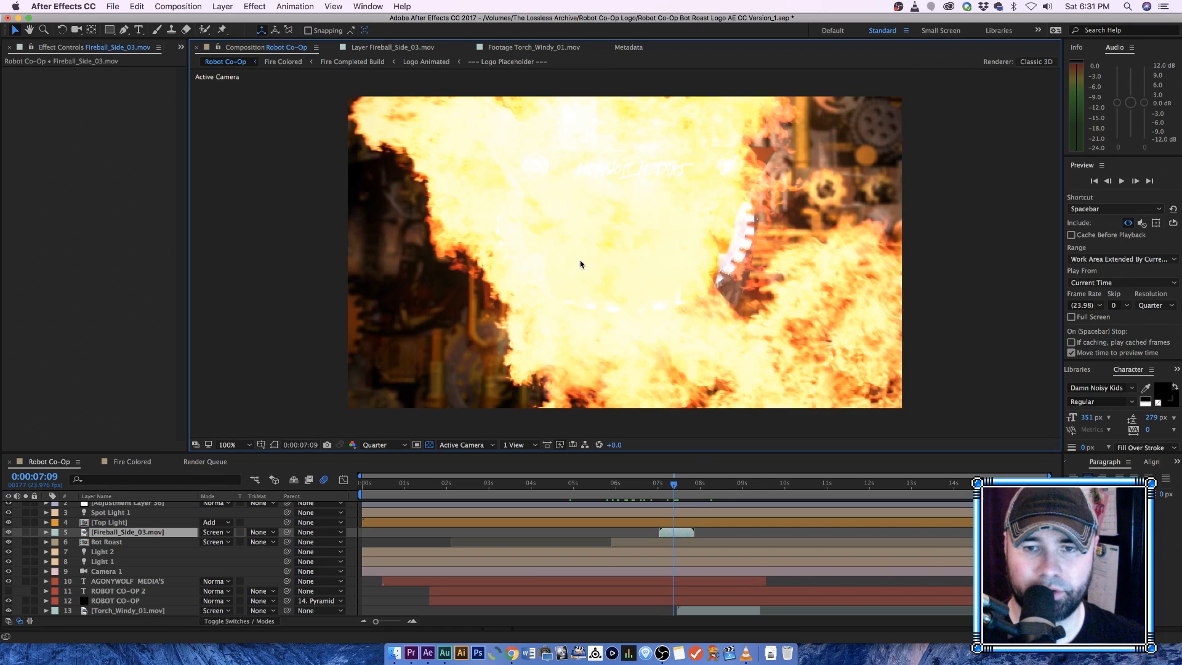
left_click(644, 486)
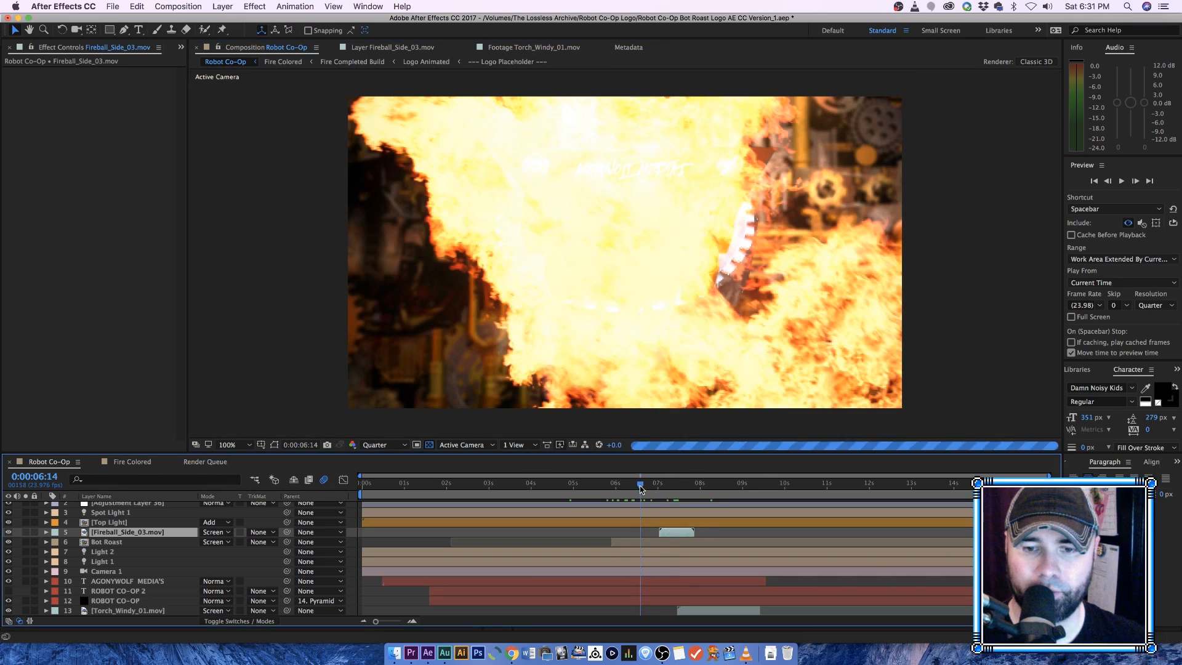
left_click_drag(658, 486, 674, 486)
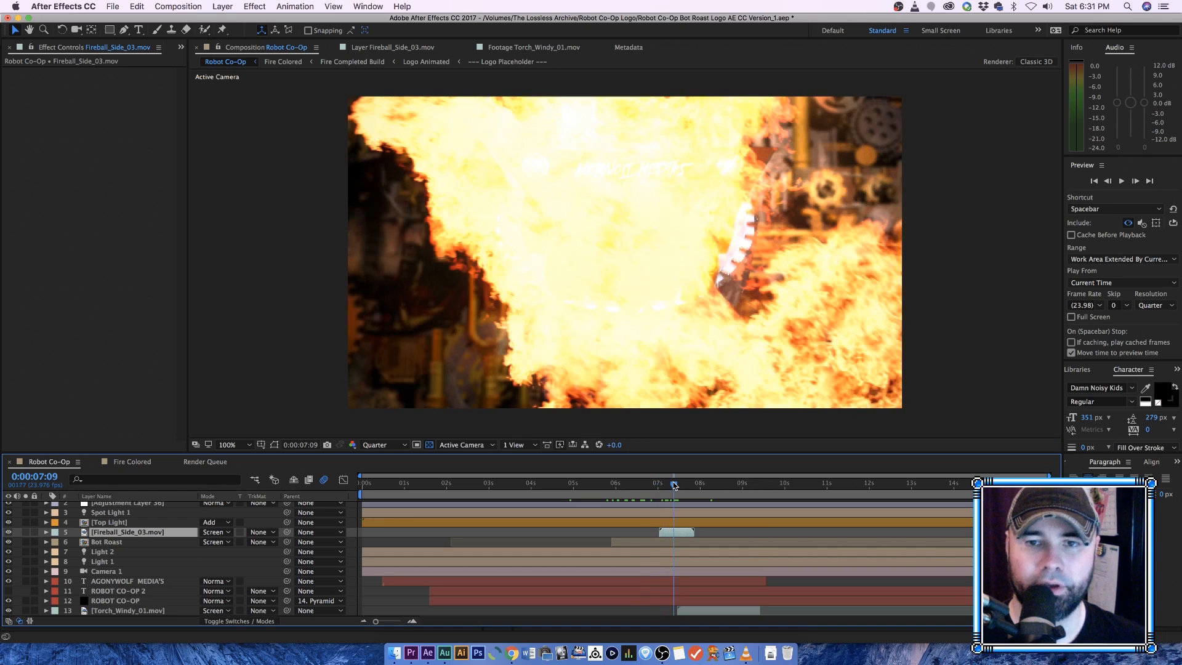
left_click(690, 486)
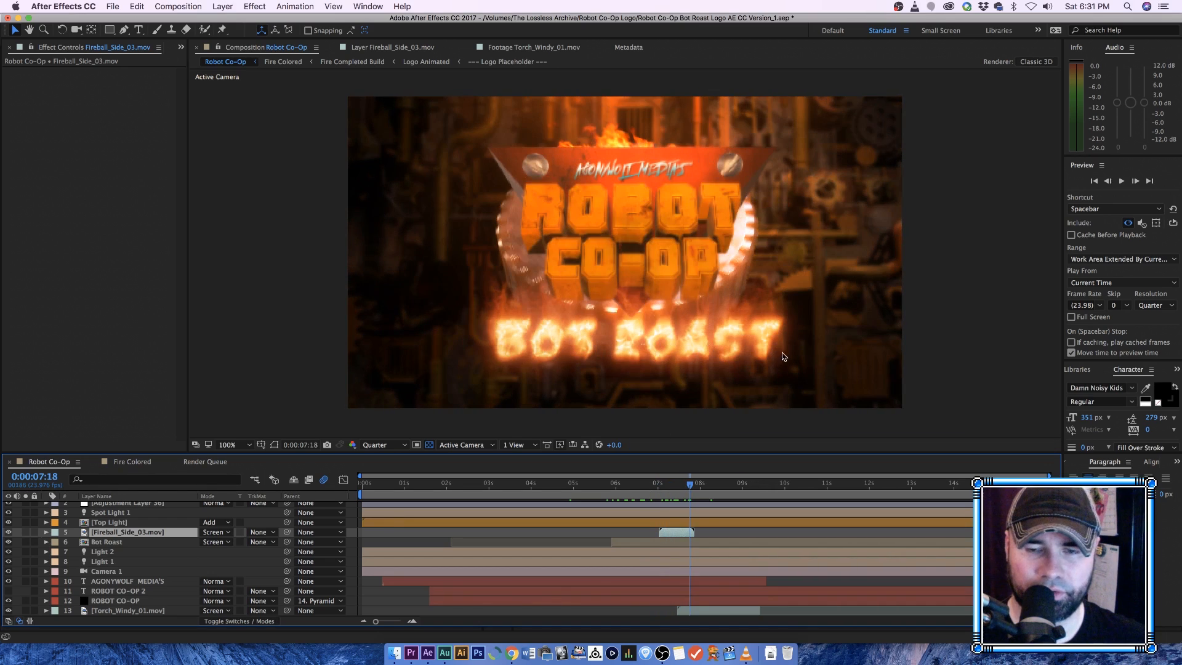
Step: Open the Fire Colored precomp and preview the flaming BOT ROAST text at 0:00:06:07
double_click(644, 541)
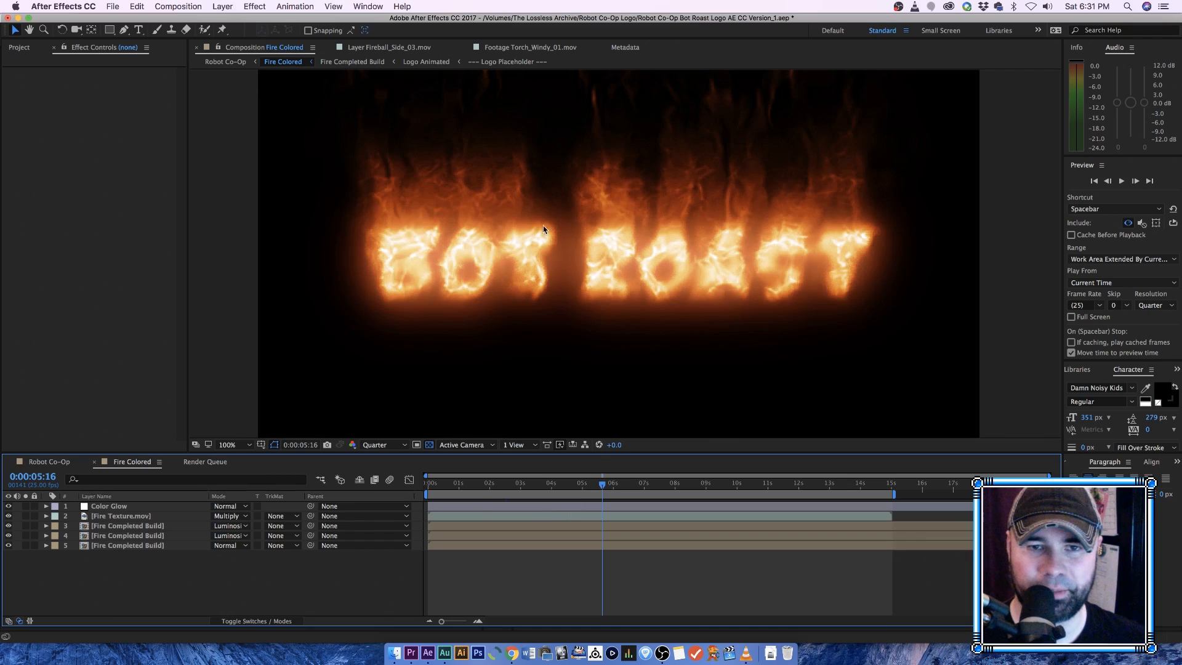
left_click_drag(607, 488, 622, 490)
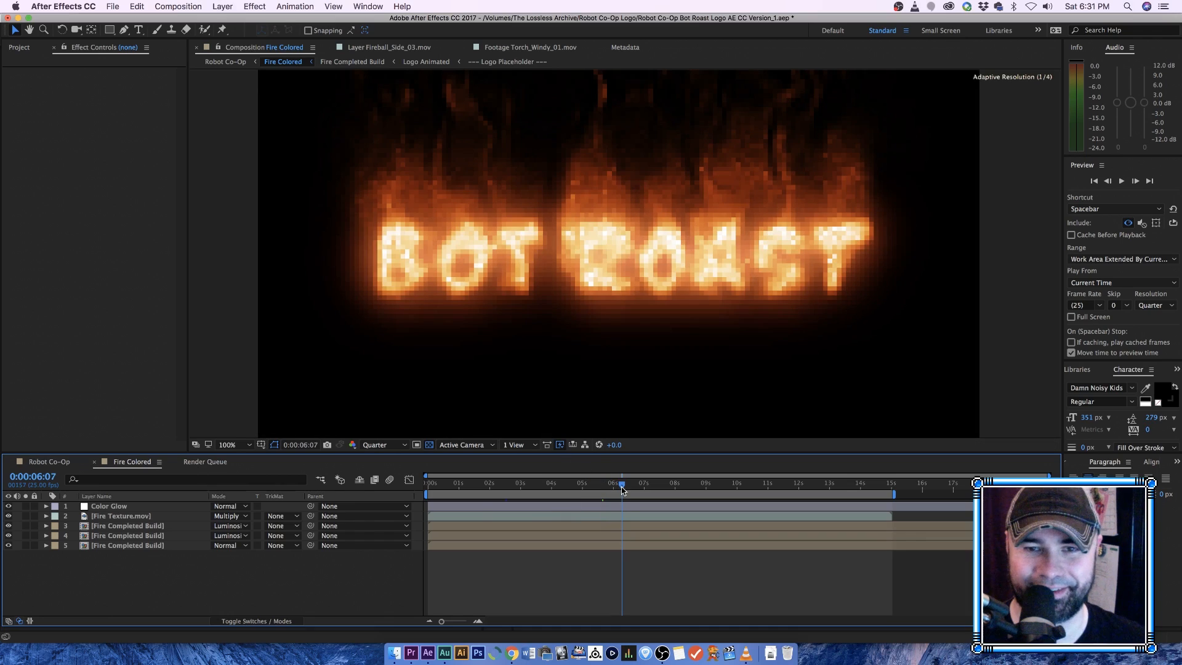
Step: Return to the Robot Co-Op composition and look through Spot Light 1's properties
left_click(38, 463)
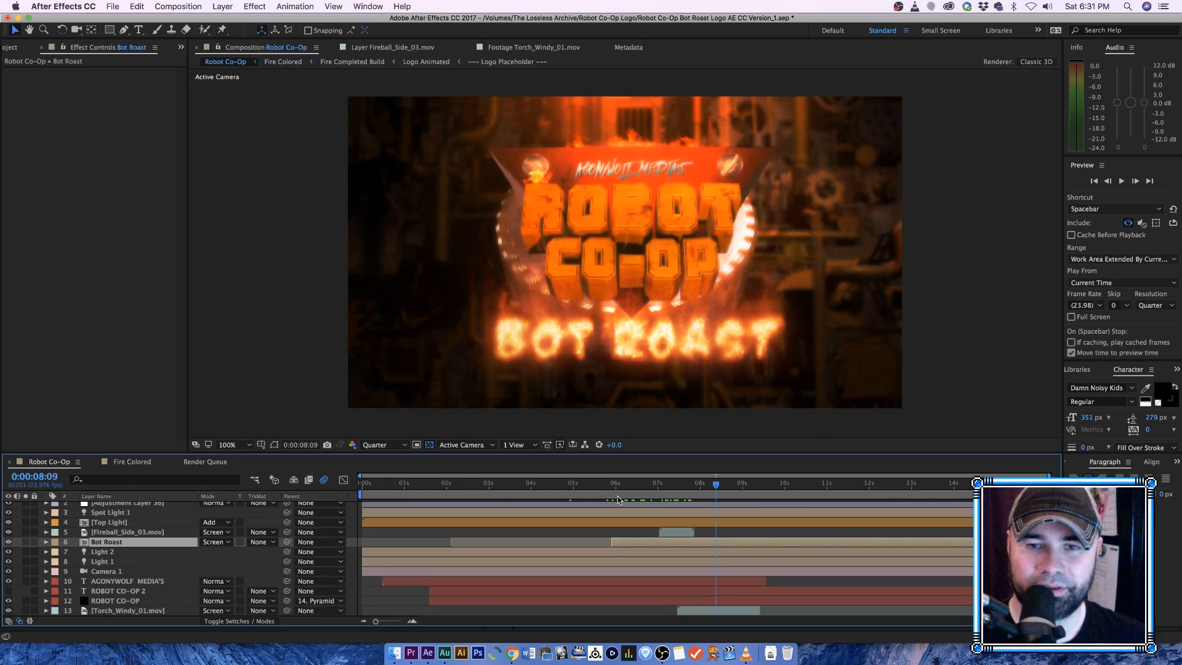
scroll(185, 530, "up", 1)
left_click(93, 517)
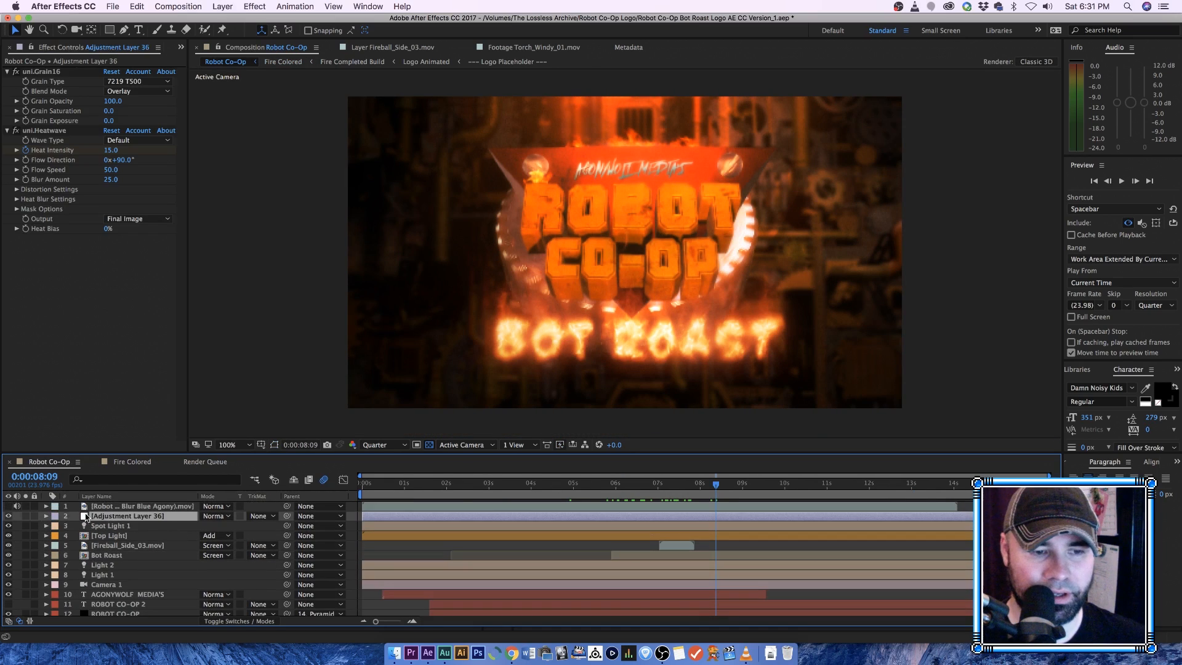
left_click(46, 526)
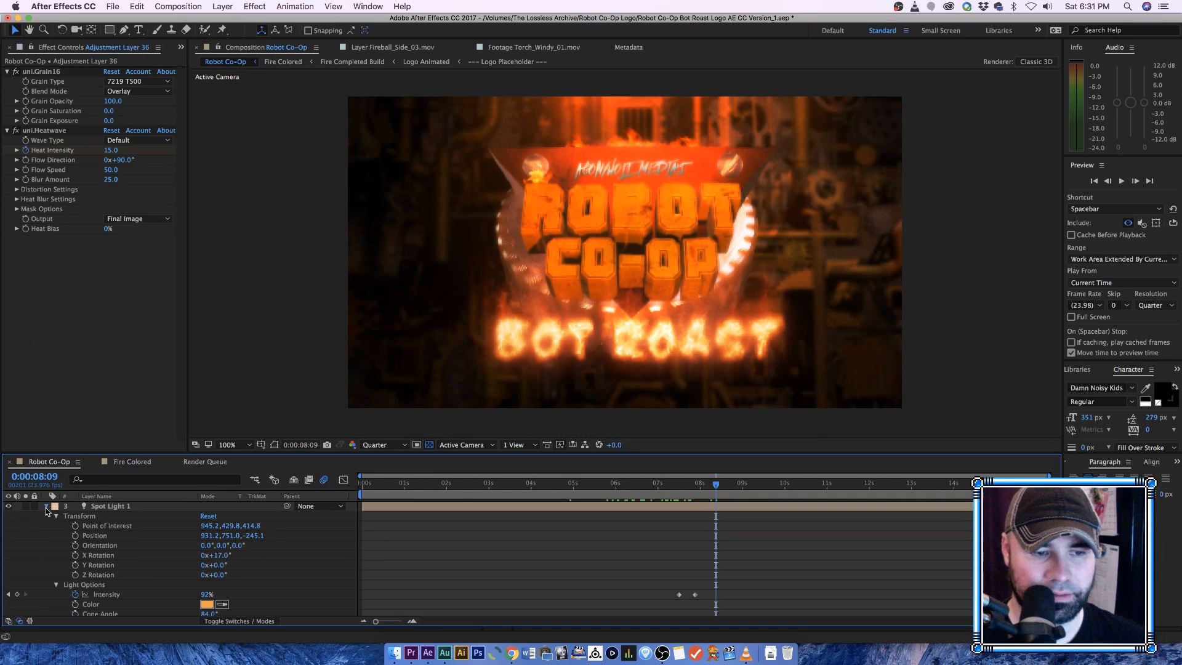
left_click(46, 507)
left_click(108, 527)
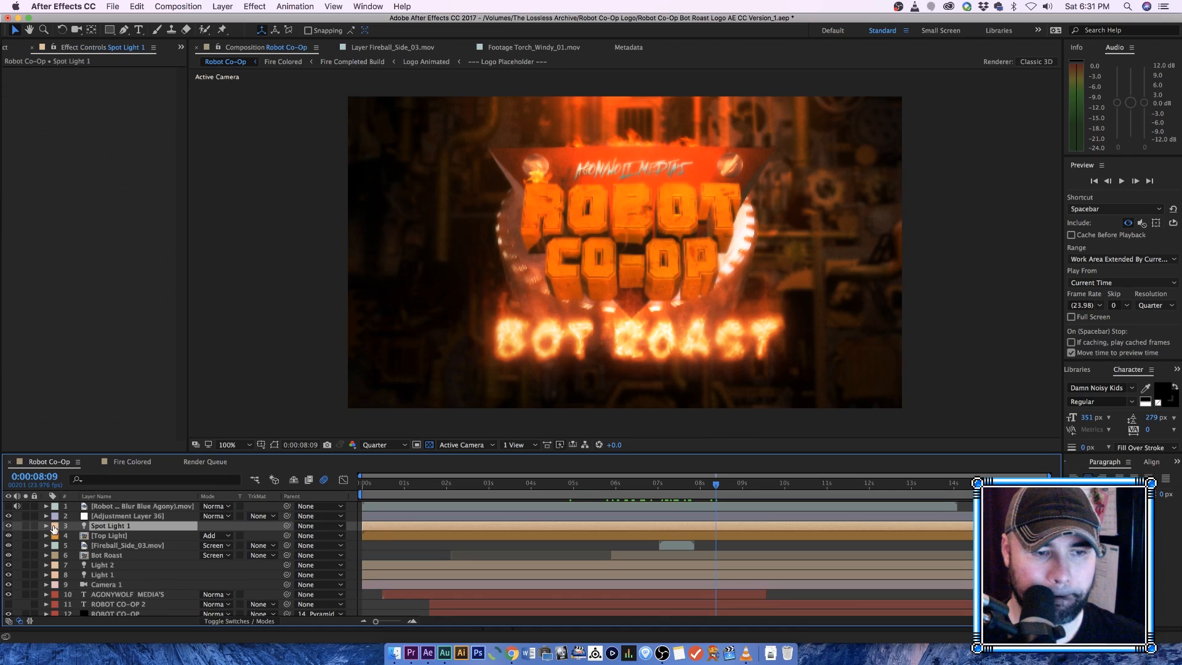
Step: Expand Adjustment Layer 36's effects and select uni.Heatwave
left_click(117, 537)
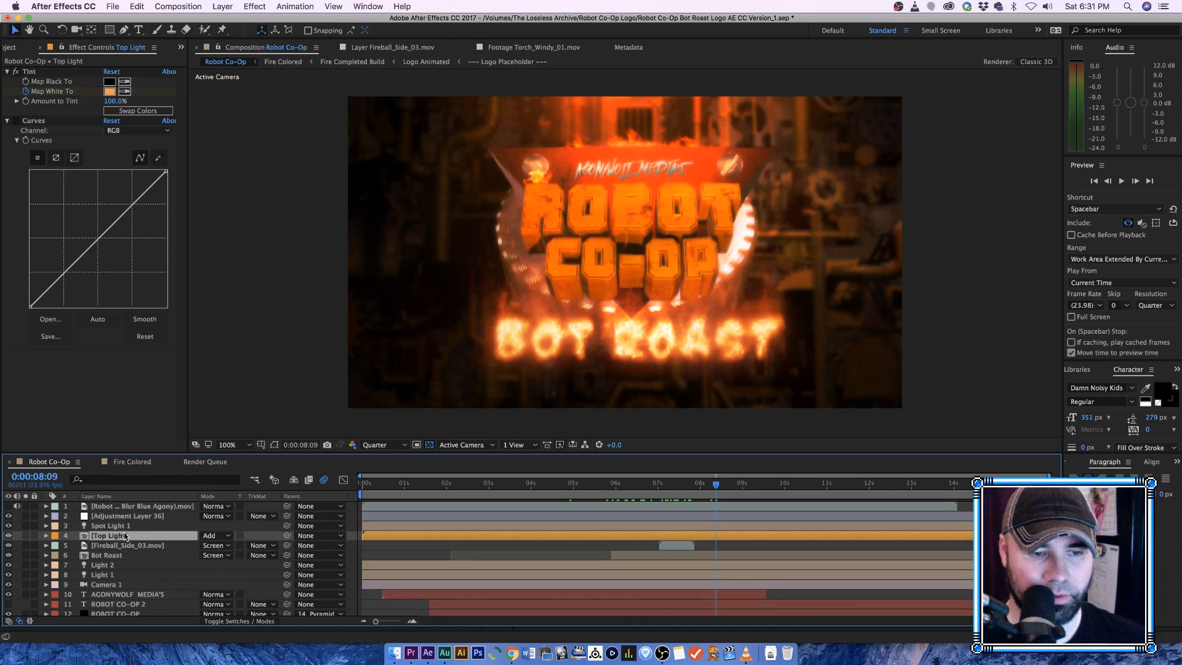
left_click(125, 547)
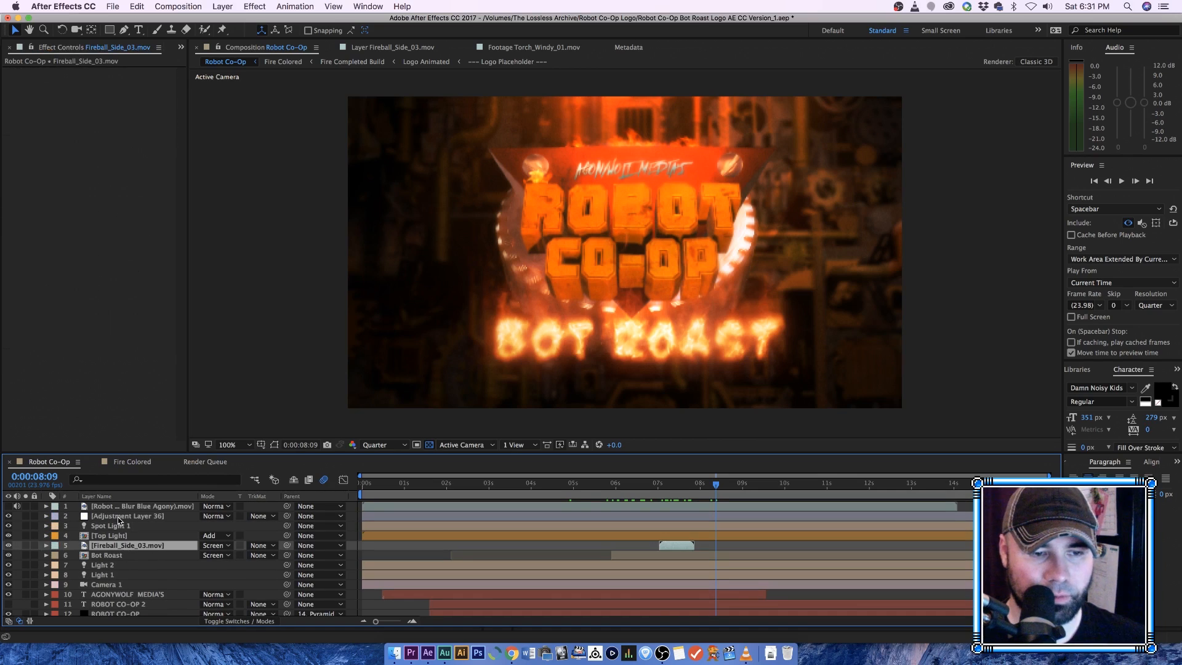
left_click(120, 517)
left_click(46, 516)
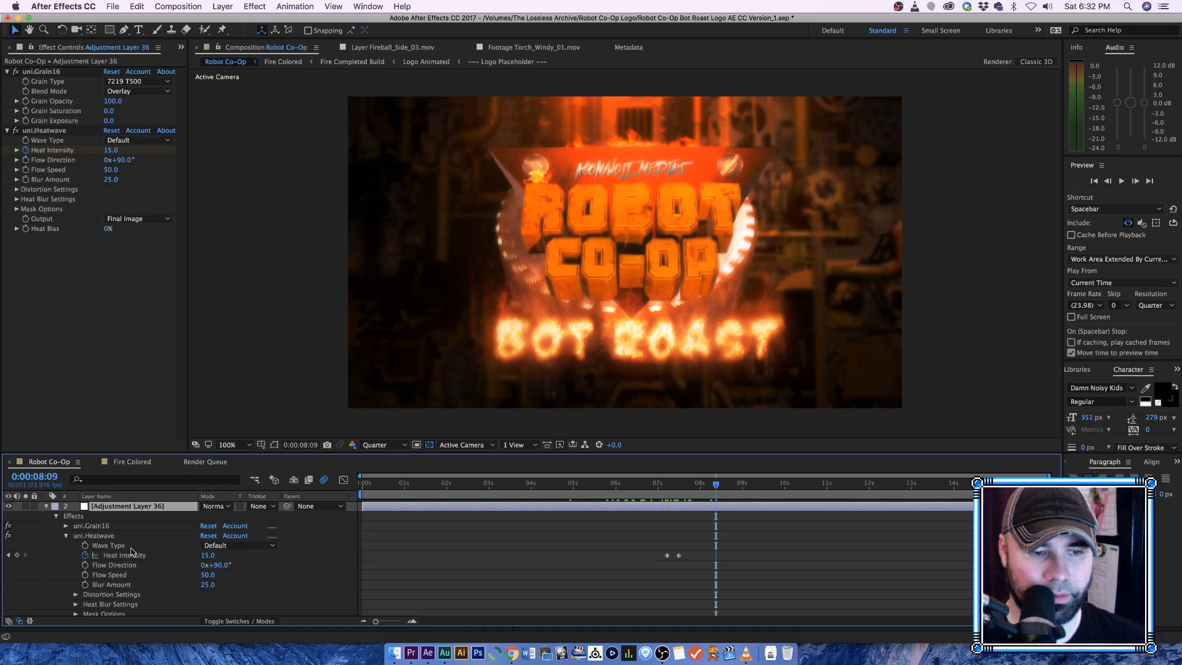
left_click(94, 536)
Step: Keyframe a higher uni.Heatwave Heat Intensity and preview the distortion around the fireball
left_click_drag(677, 495, 705, 490)
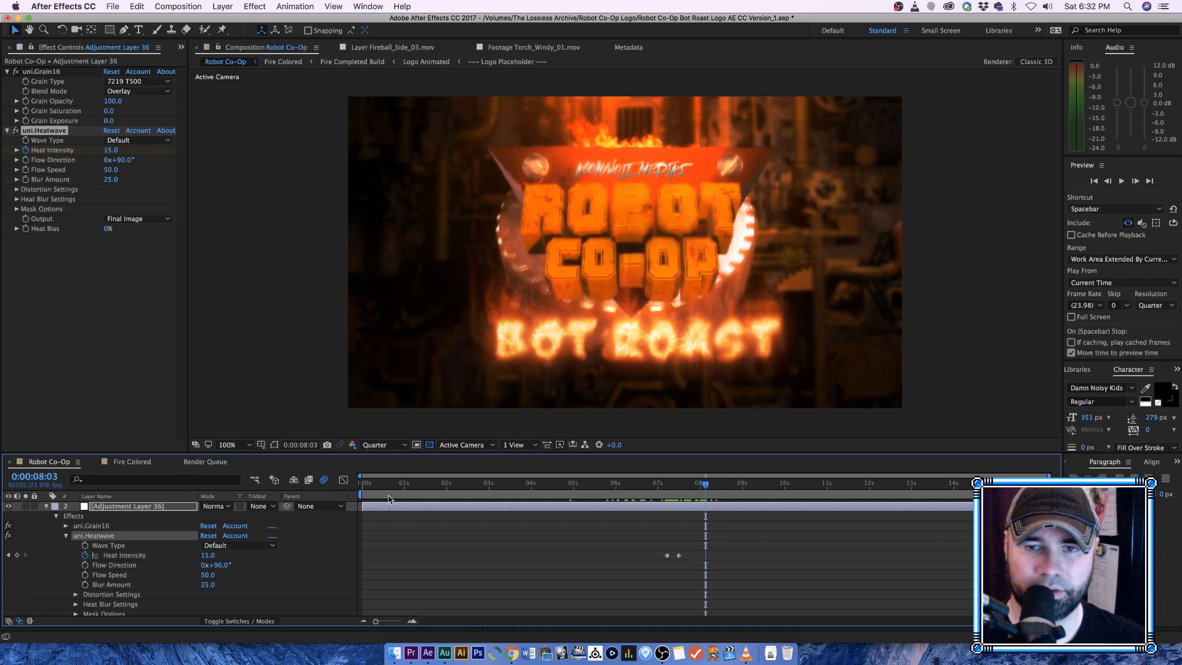
left_click_drag(208, 556, 580, 564)
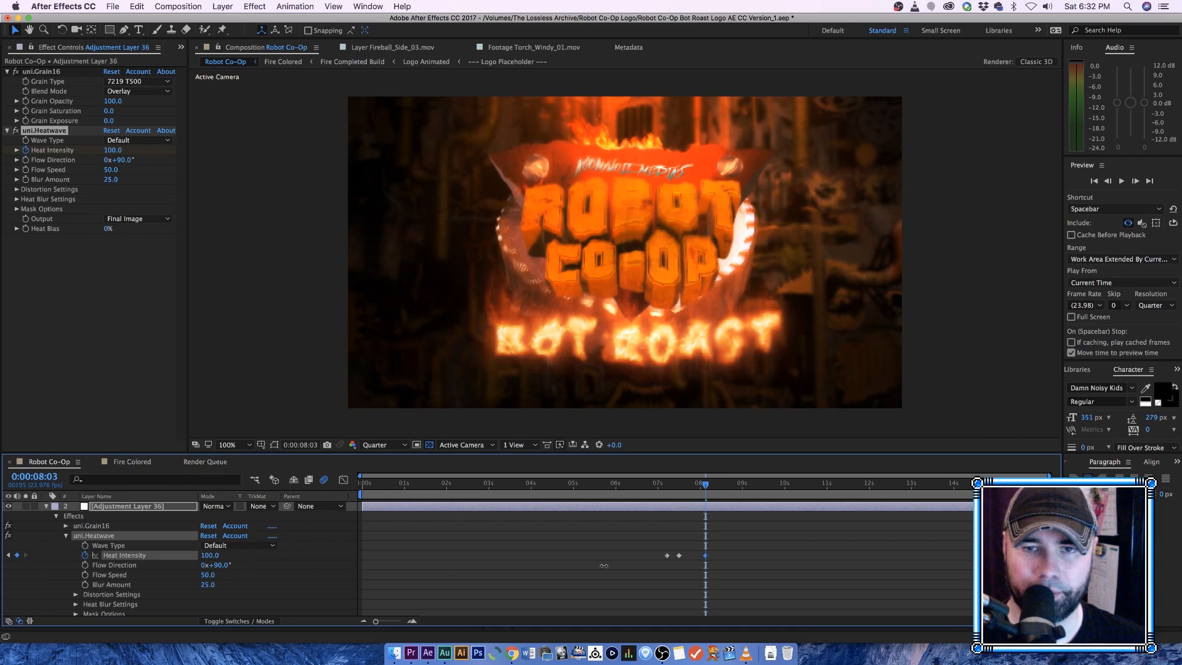
left_click_drag(667, 485, 735, 484)
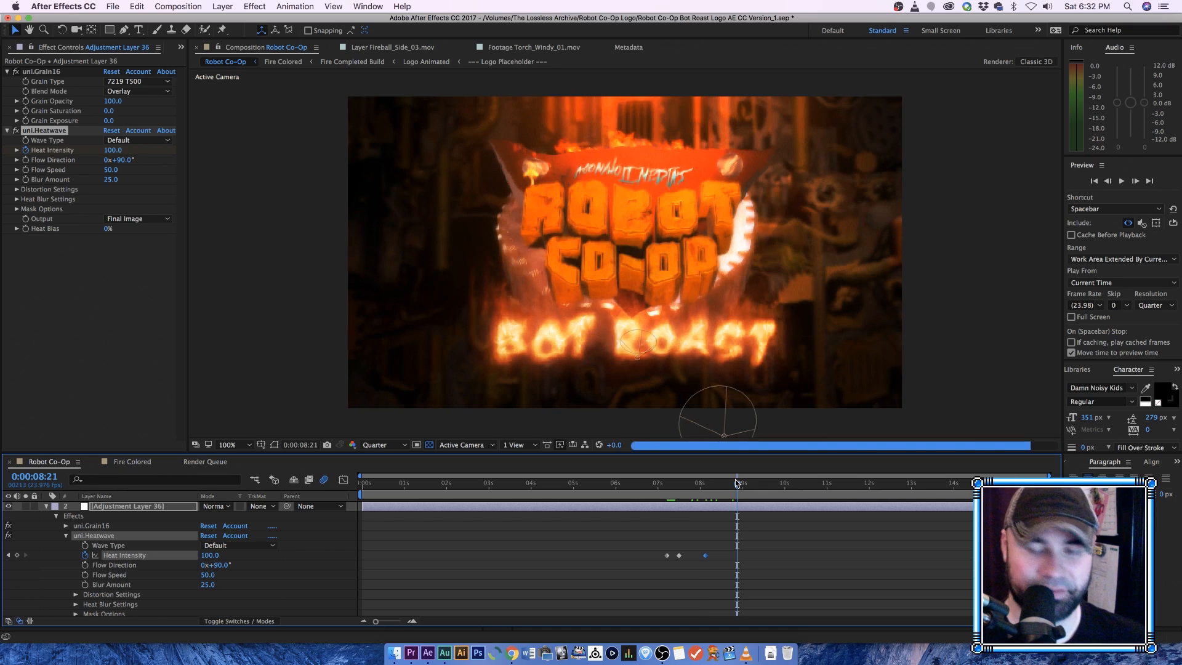
key("j")
key("super+z")
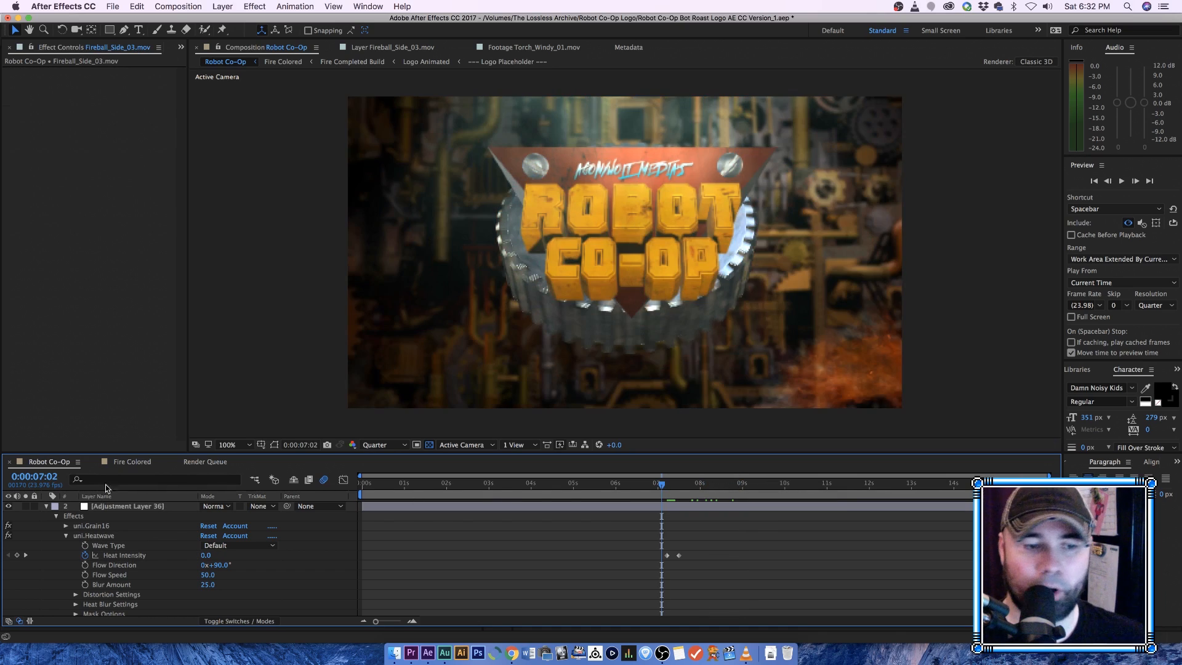
Step: Collapse Adjustment Layer 36 and review the fireball sweep from 0:00:06:21 onward
left_click(55, 506)
left_click(46, 506)
left_click(46, 507)
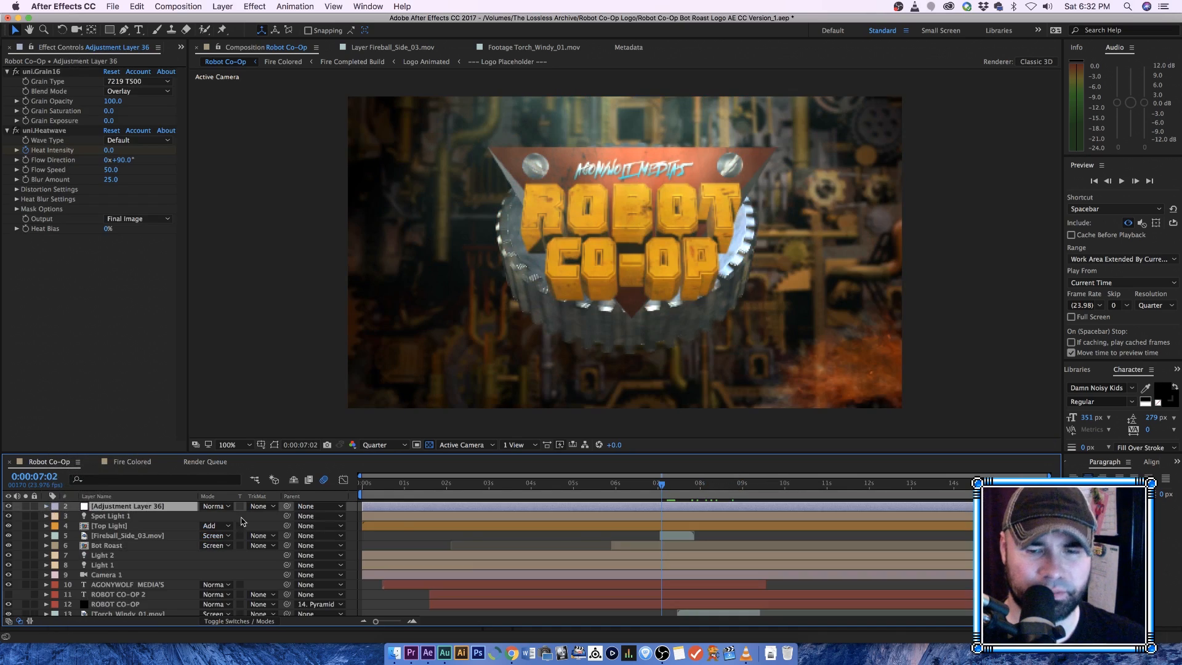
mouse_move(661, 494)
left_mouse_down()
mouse_move(645, 484)
mouse_move(668, 483)
mouse_move(655, 483)
left_mouse_up()
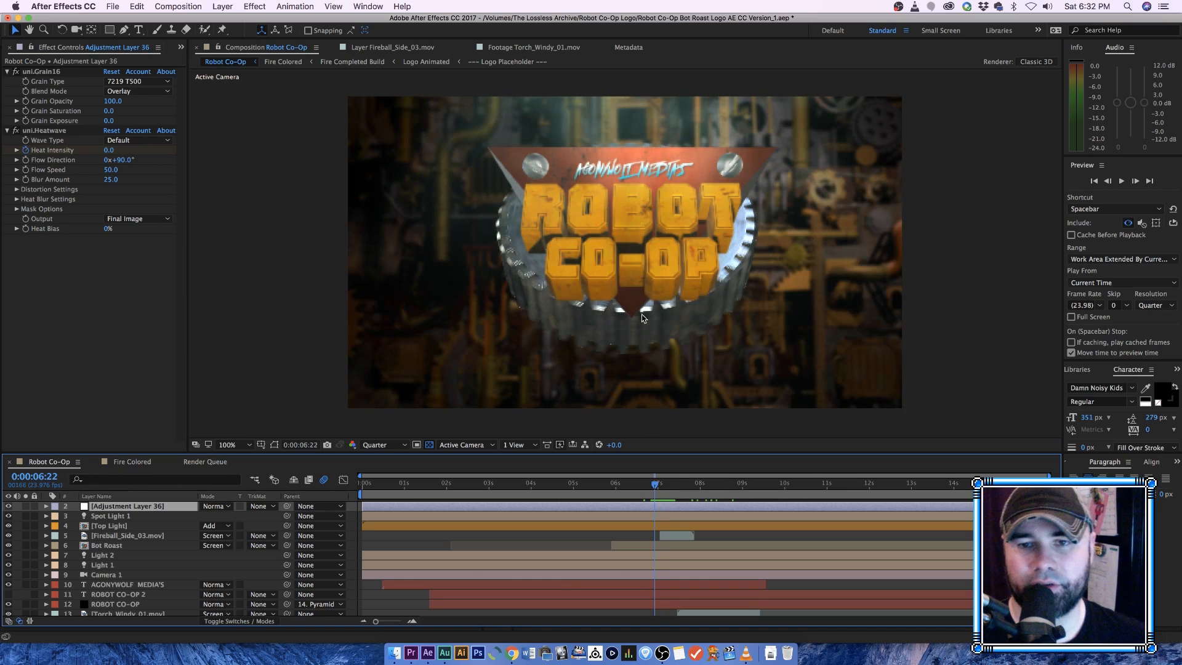
left_click_drag(657, 490, 675, 490)
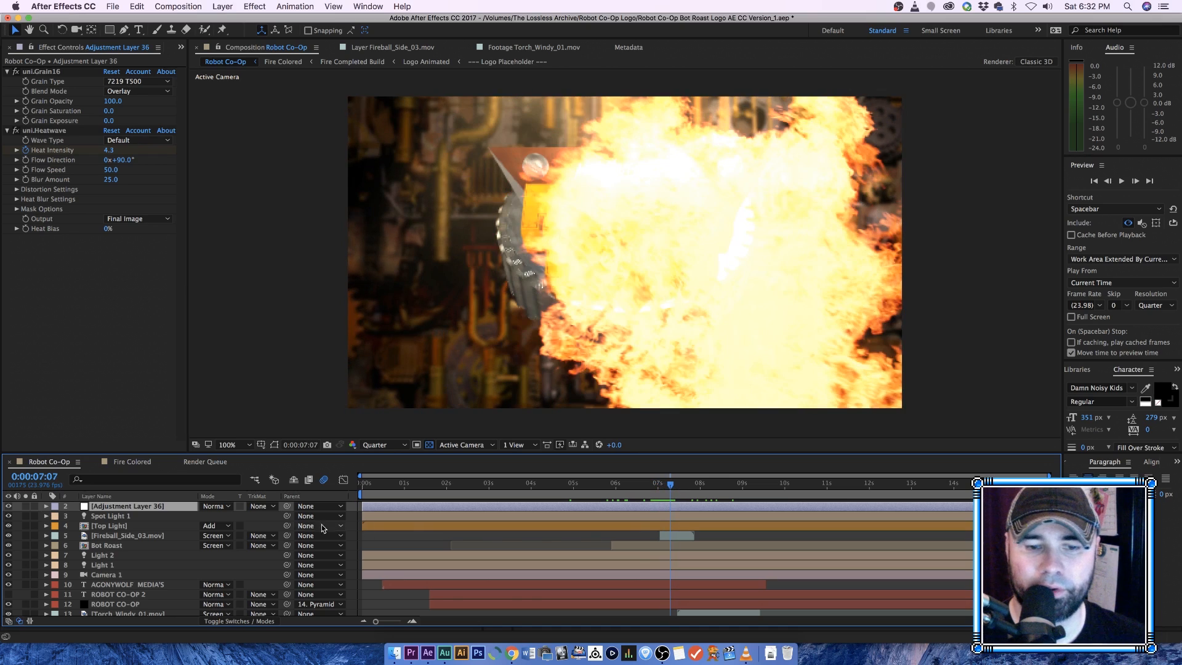
Step: Shift Spot Light 1's two Intensity keyframes about eight frames earlier
left_click(143, 527)
left_click(100, 518)
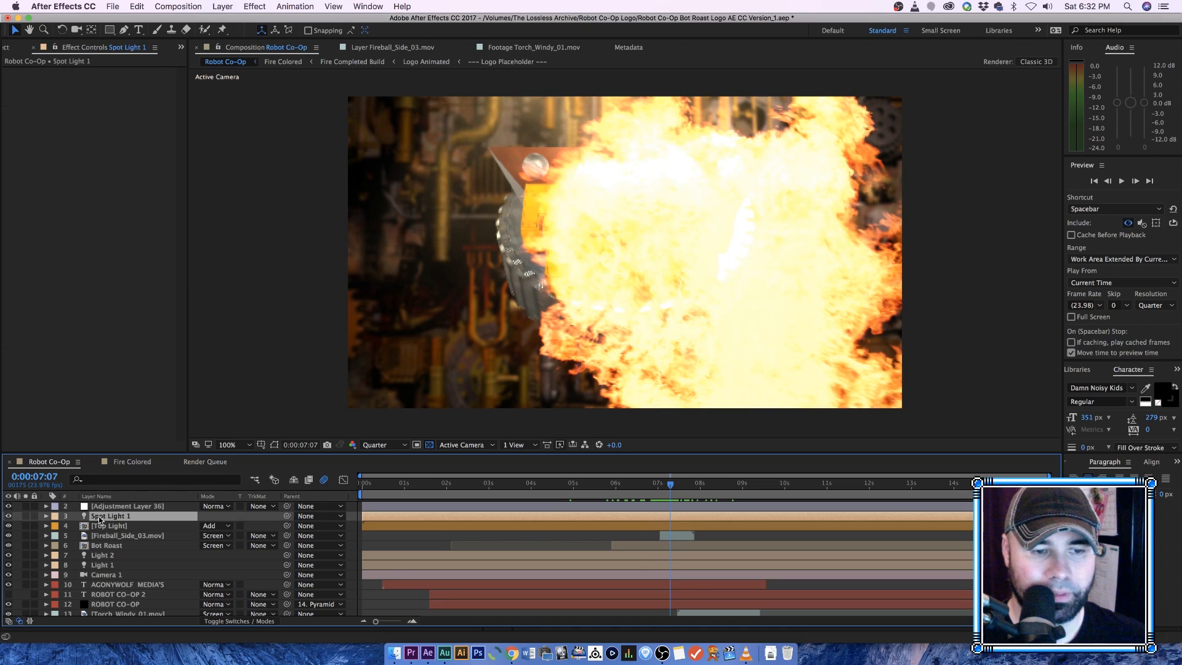
left_click(47, 518)
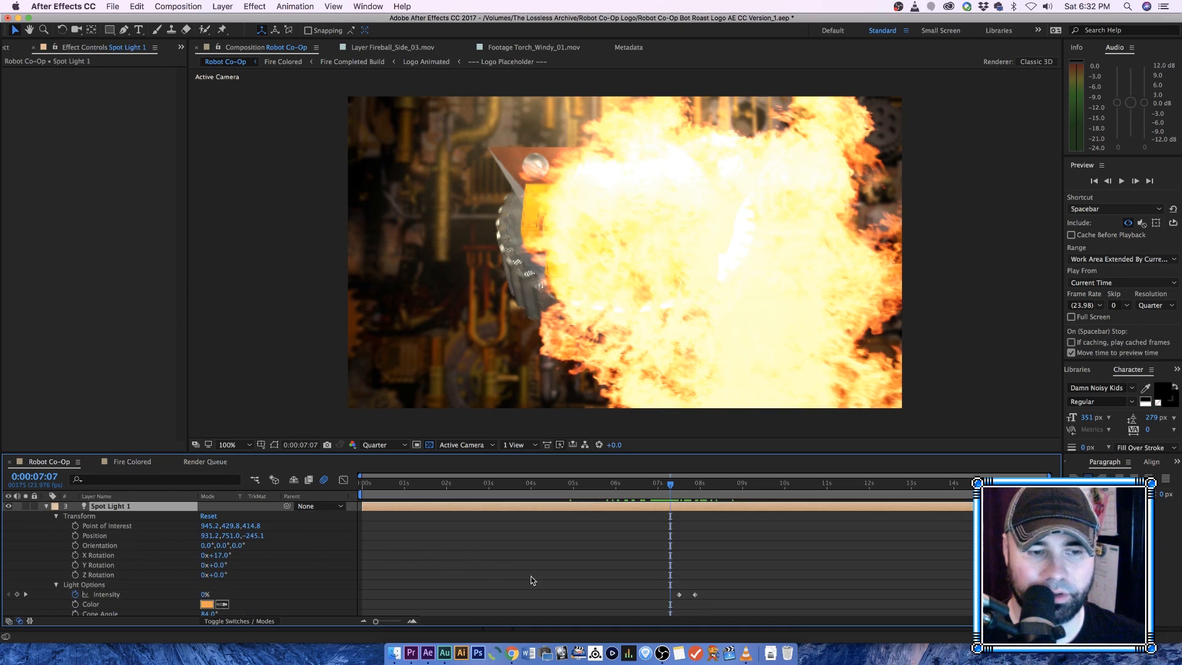
left_click(26, 595)
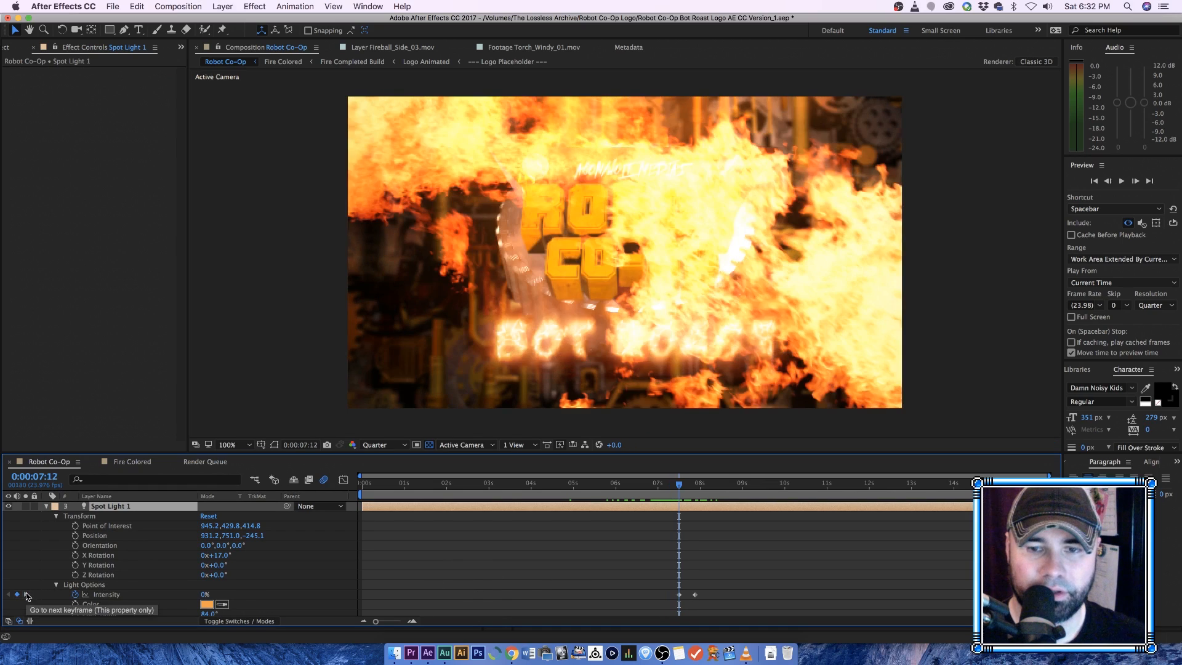
left_click(714, 572)
left_click_drag(680, 489, 669, 490)
left_click_drag(650, 577, 665, 596)
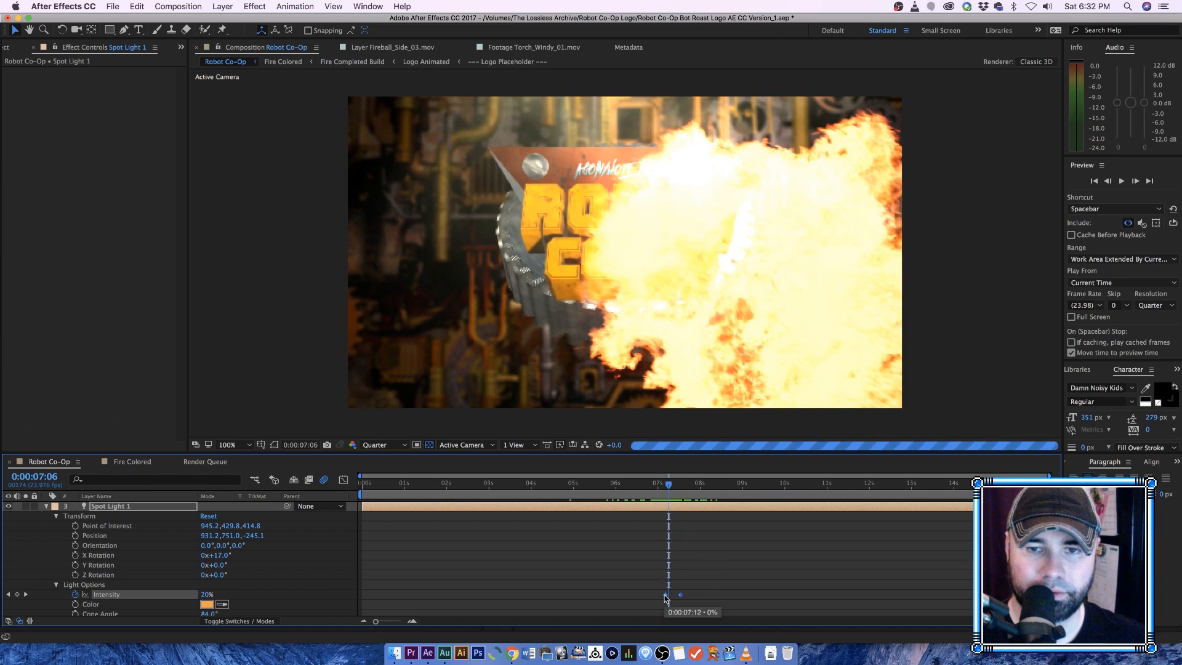
left_click(708, 575)
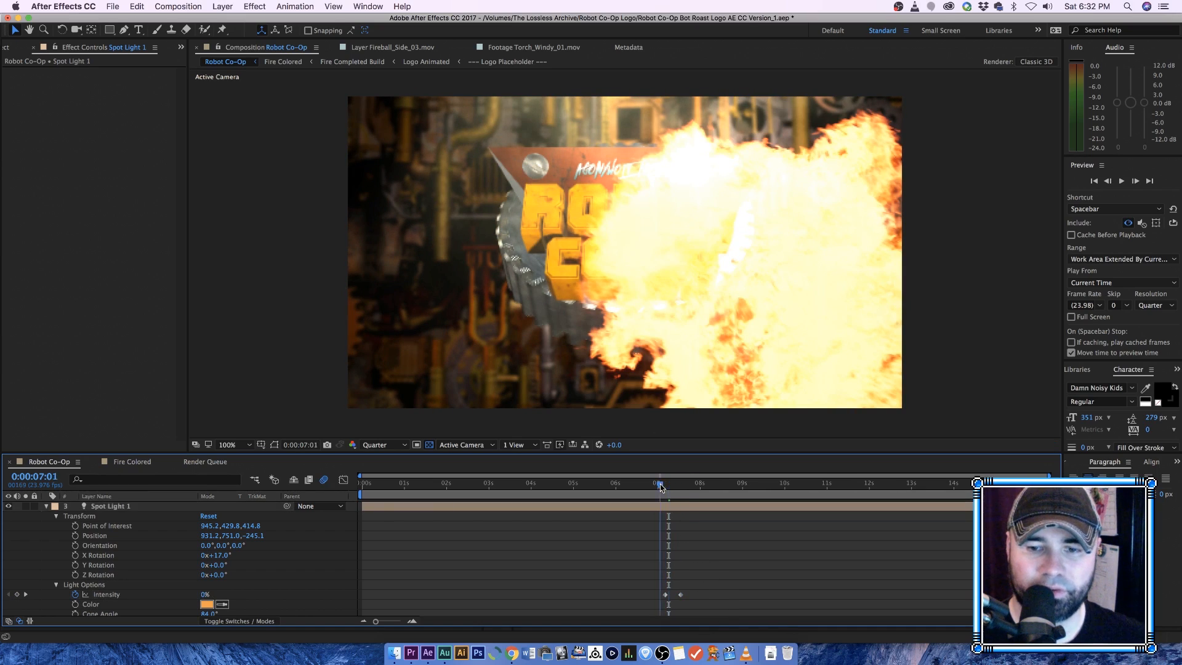
Step: Collapse Spot Light 1 and preview the new light timing up to 8:05
left_click_drag(671, 489, 691, 484)
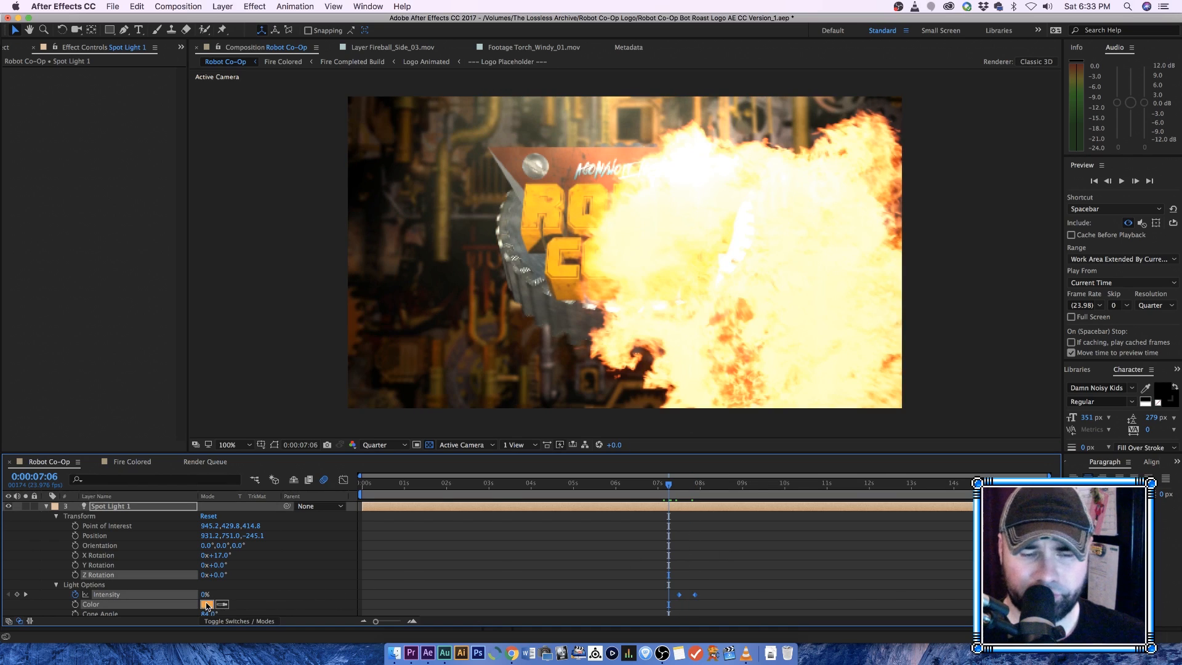
scroll(504, 595, "up", 2)
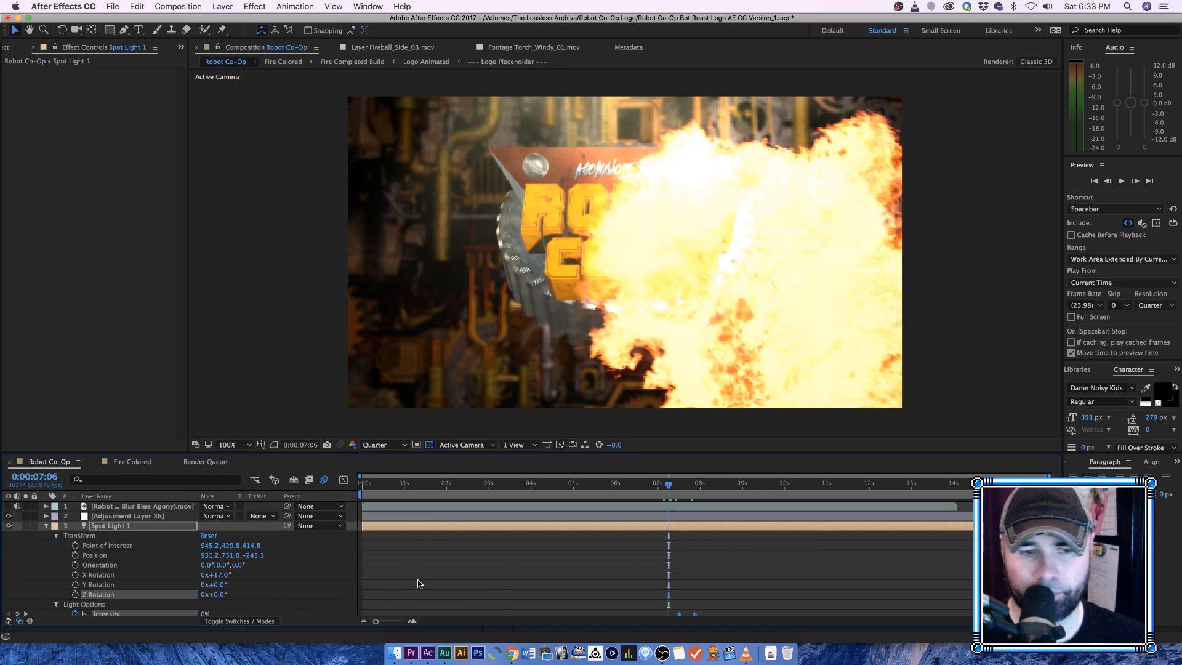
left_click(47, 526)
left_click_drag(688, 489, 710, 492)
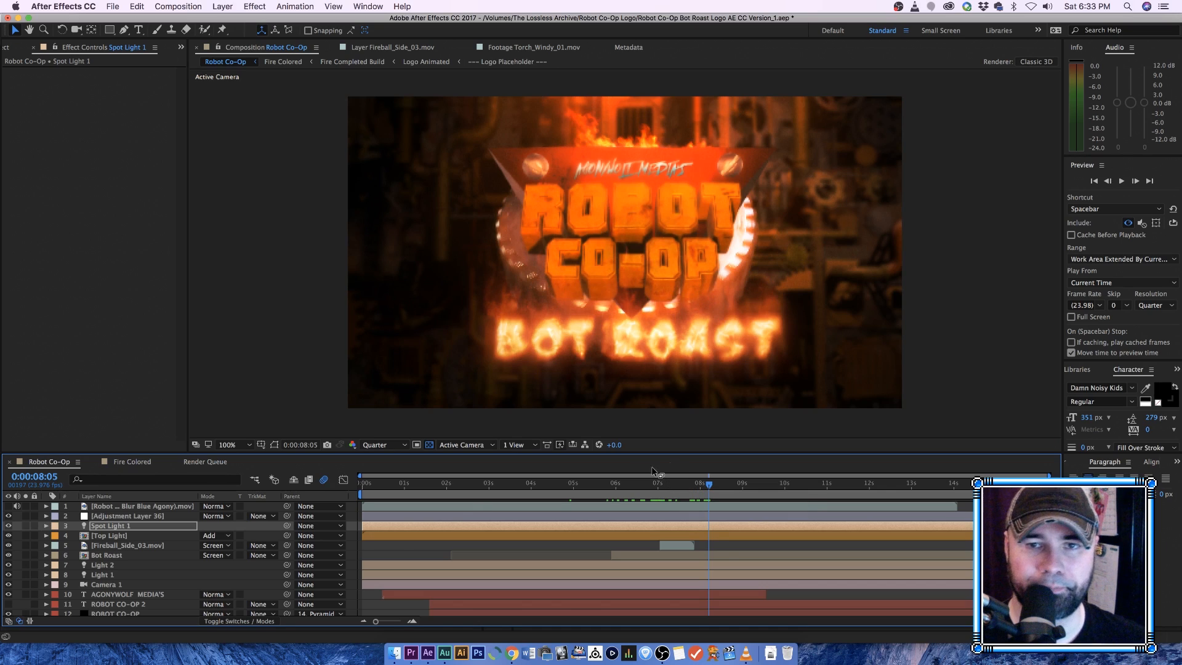
Step: Hide Torch_Windy_01.mov, inspect it in the Layer panel, and go back to the composition
scroll(620, 579, "down", 3)
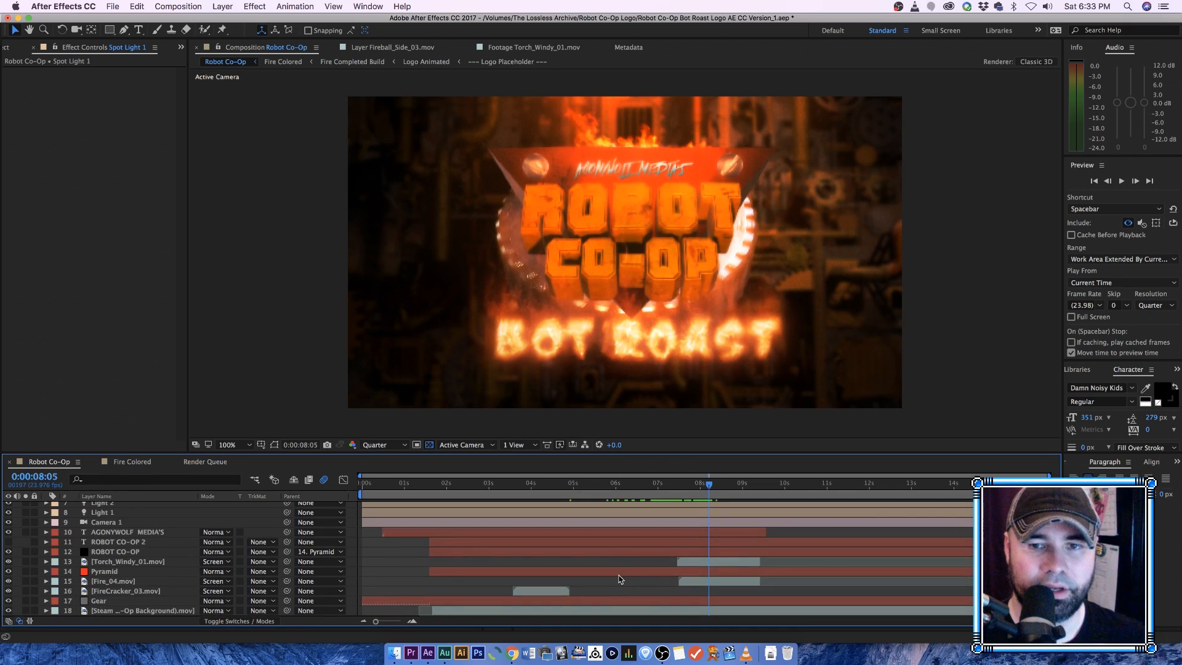
scroll(185, 610, "up", 1)
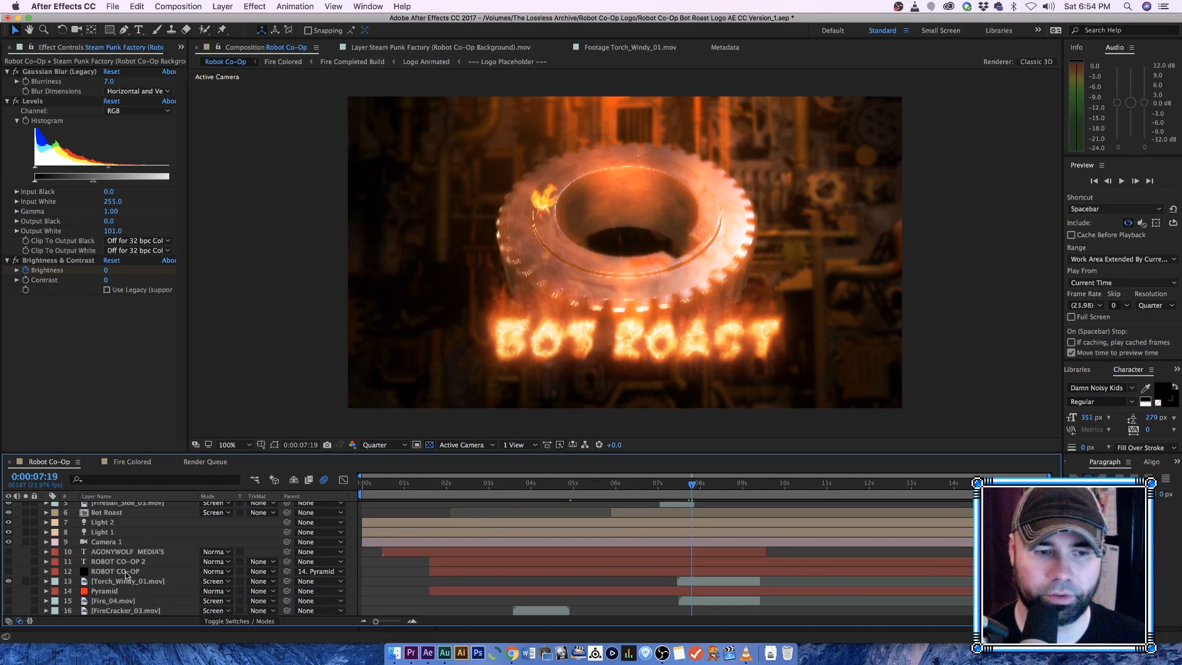
left_click(92, 581)
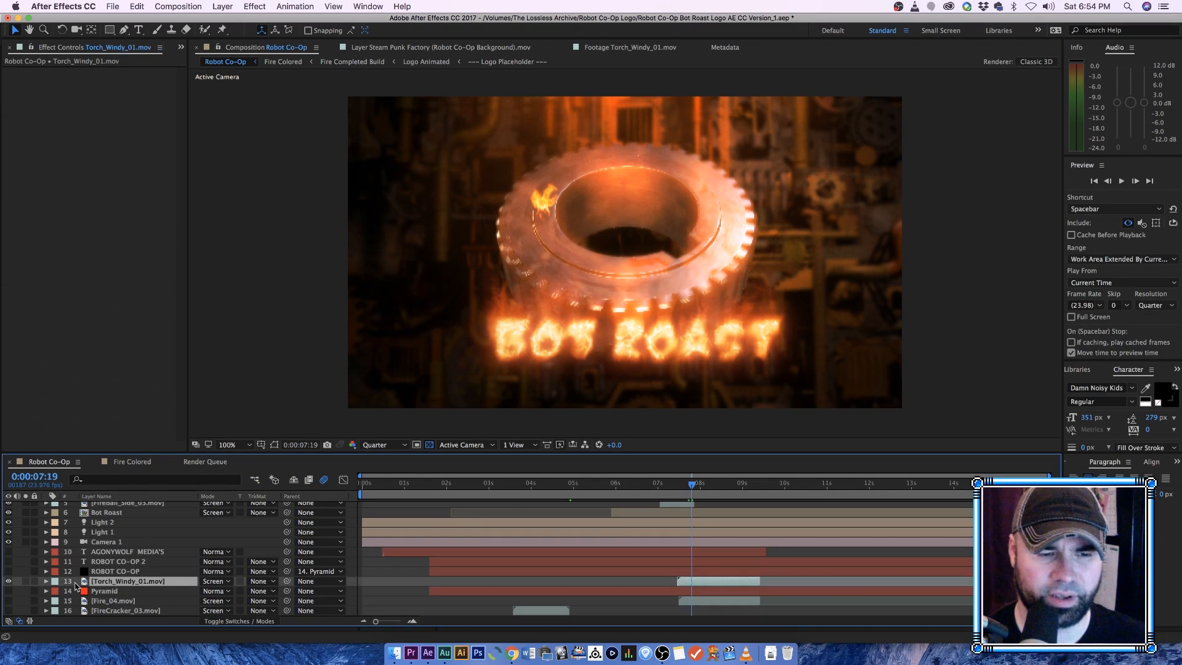
left_click(9, 581)
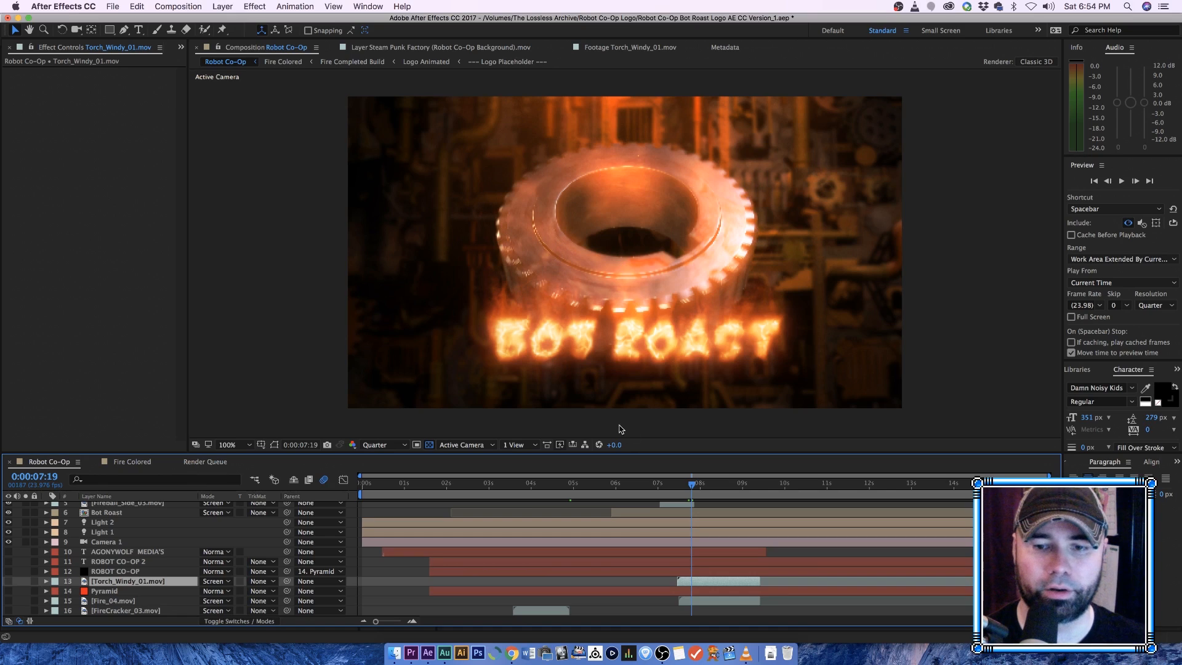
double_click(708, 581)
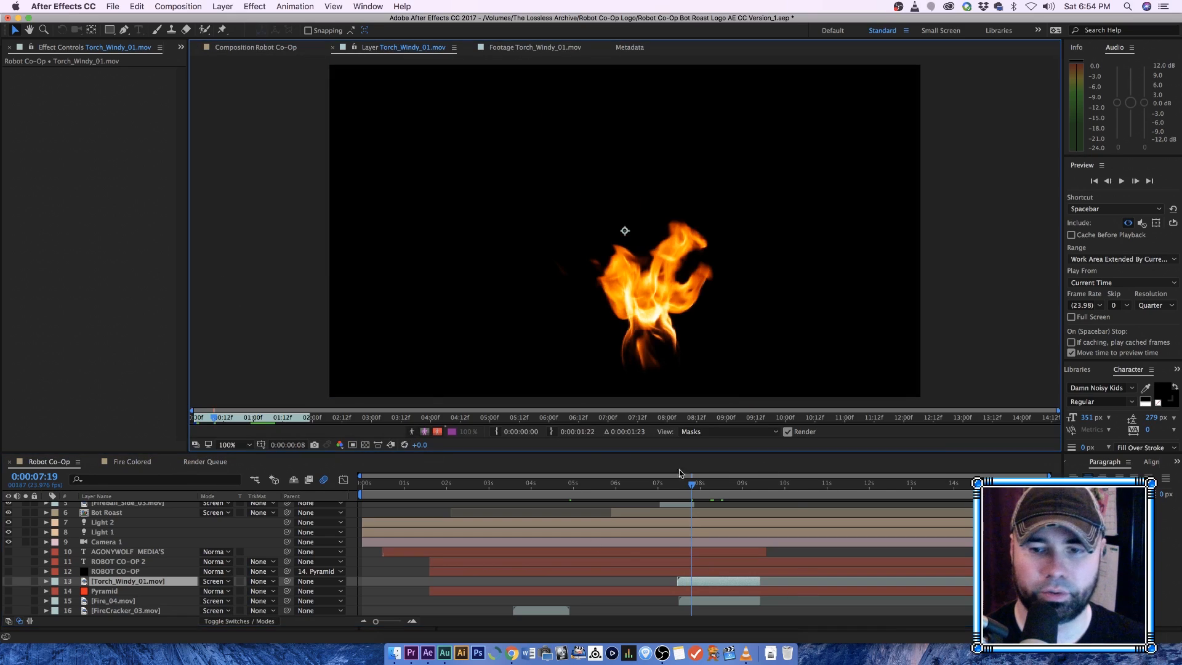
left_click(273, 49)
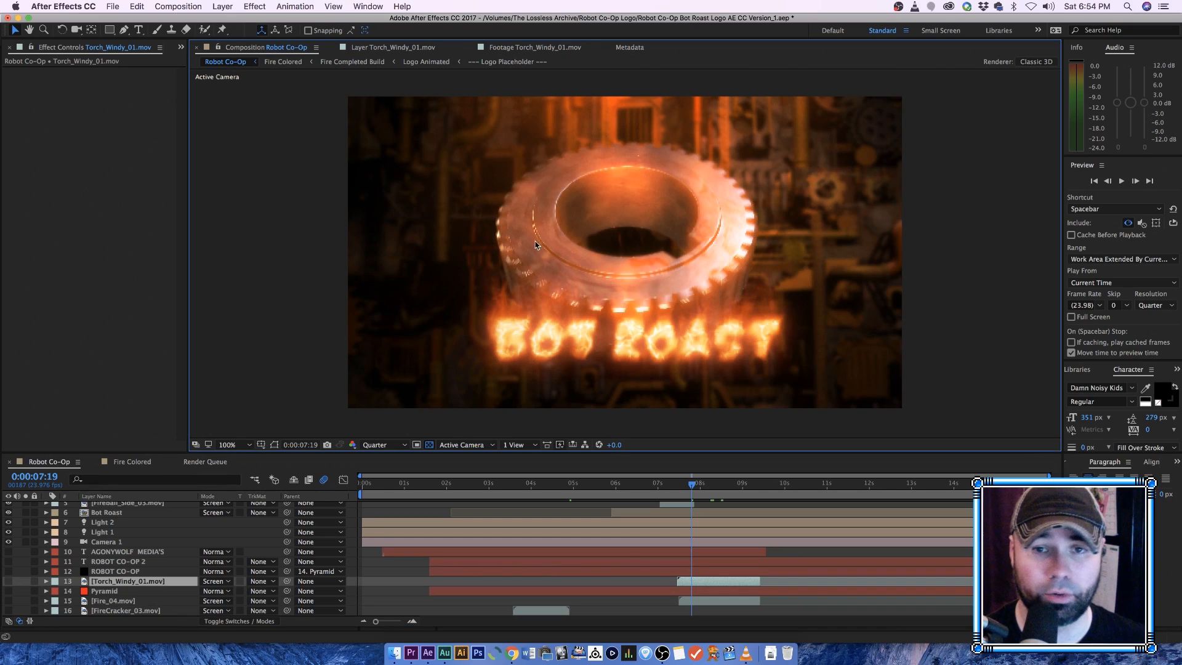
Step: Switch the Composition panel's preview resolution from Quarter to Full
left_click(388, 445)
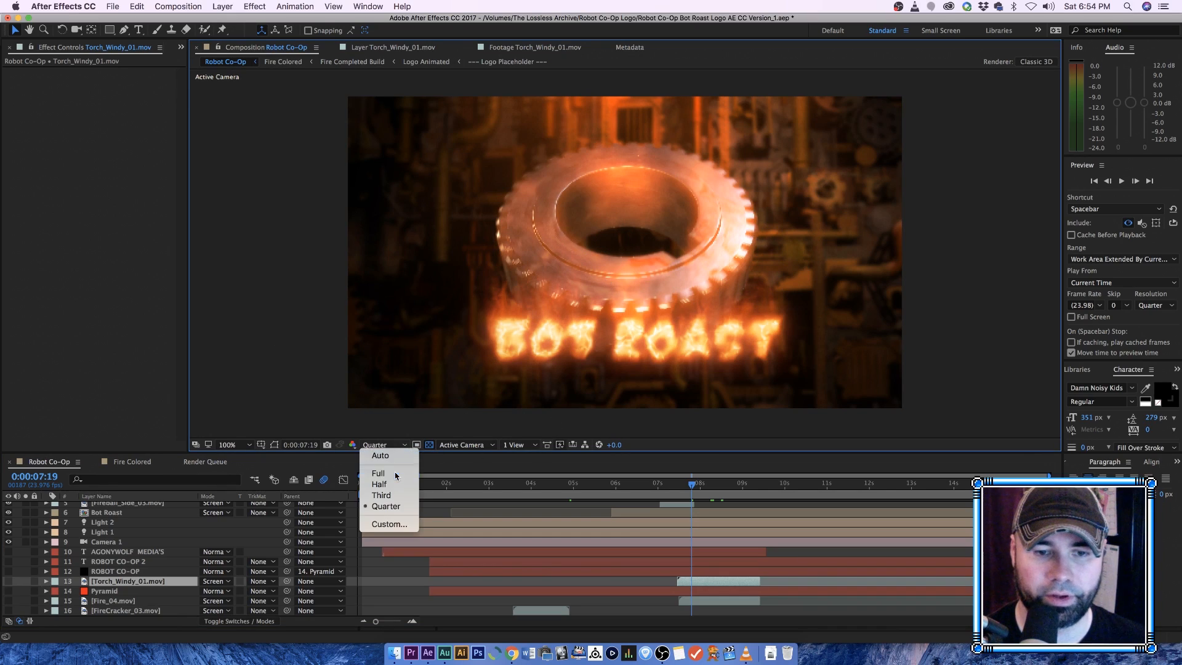
left_click(378, 472)
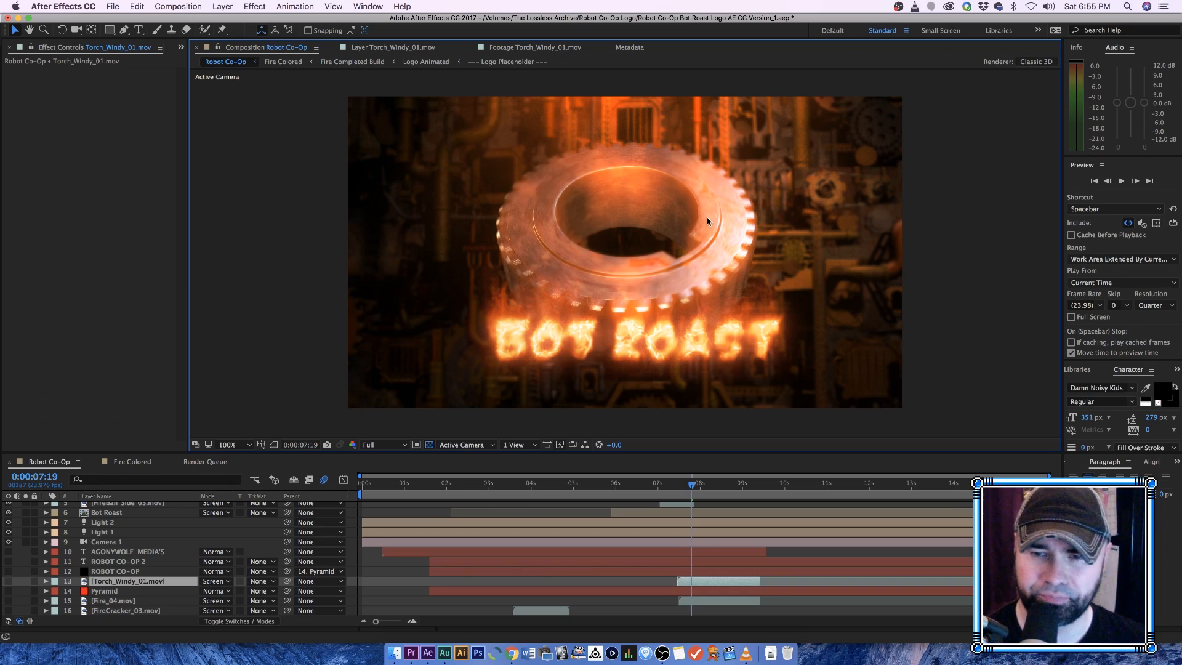
Step: Turn on layer 10 and layers 13–17, then select the ROBOT CO-OP layer
scroll(121, 585, "down", 1)
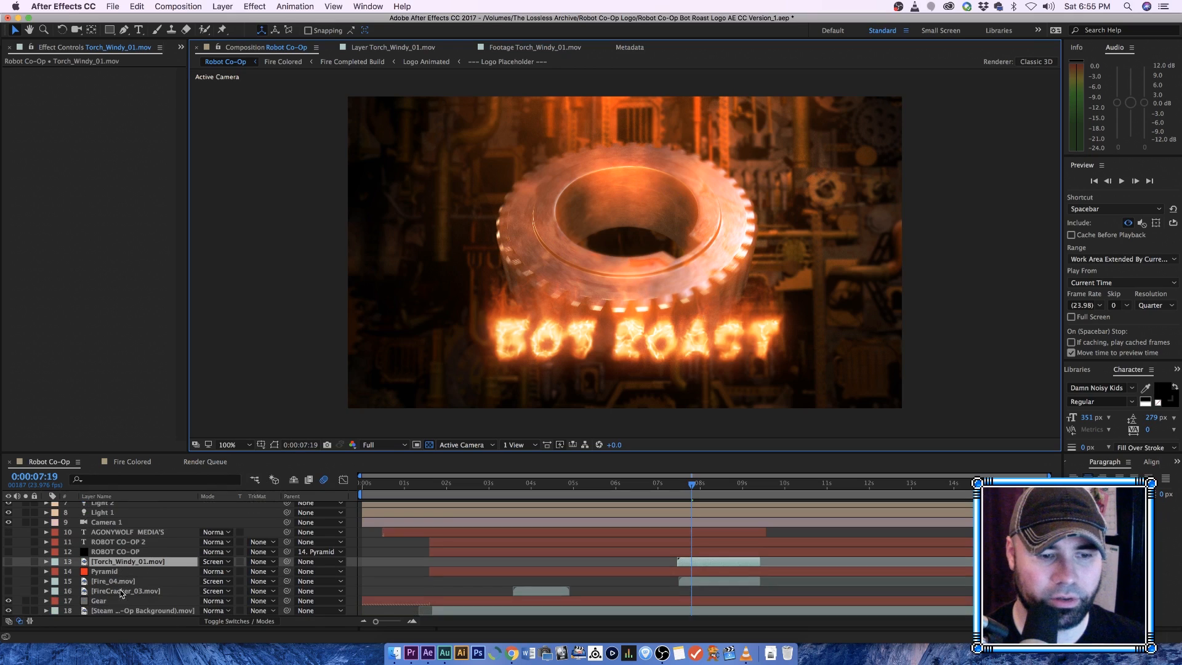
left_click(122, 591)
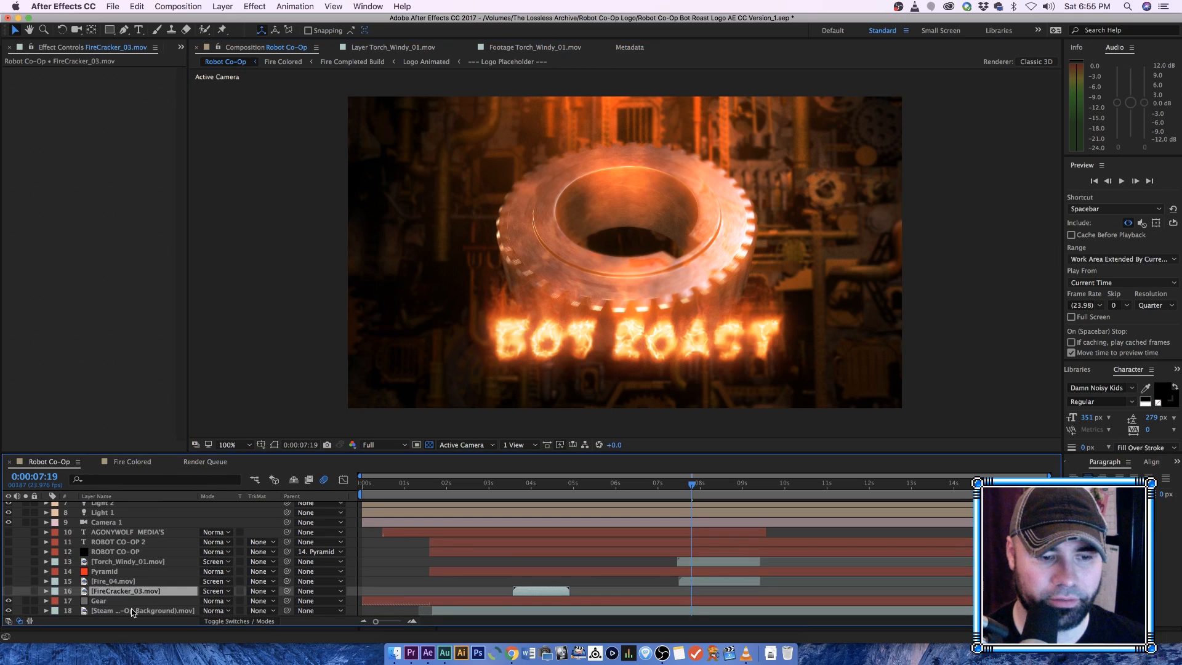
left_click(8, 531)
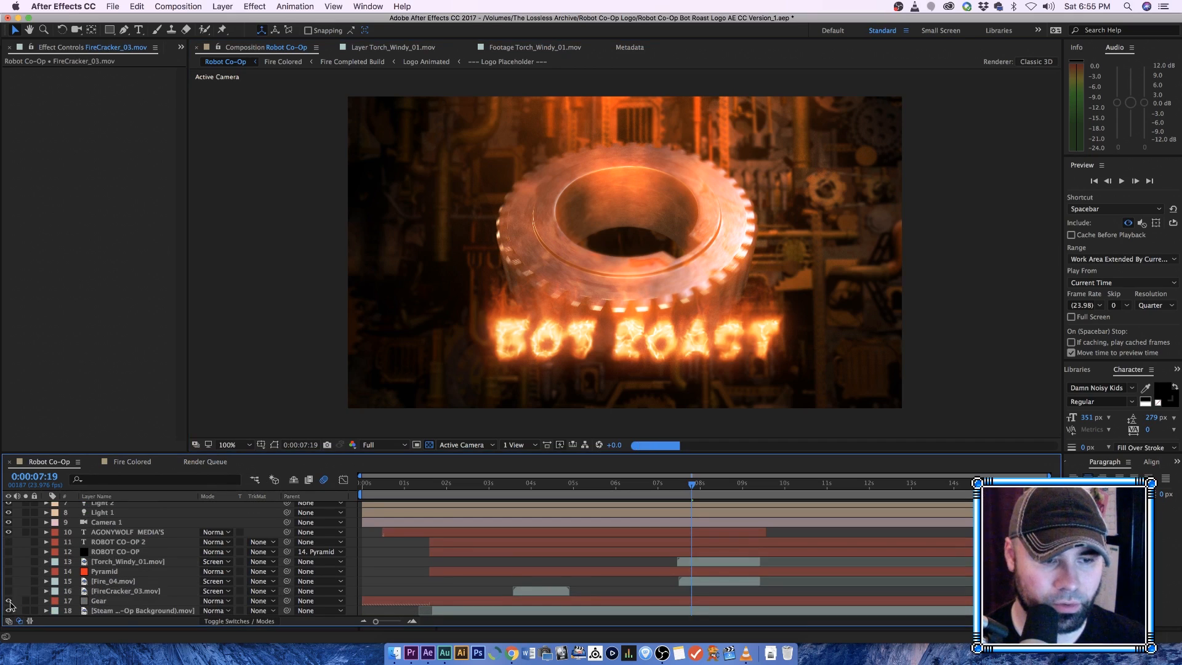
left_click_drag(9, 593, 12, 547)
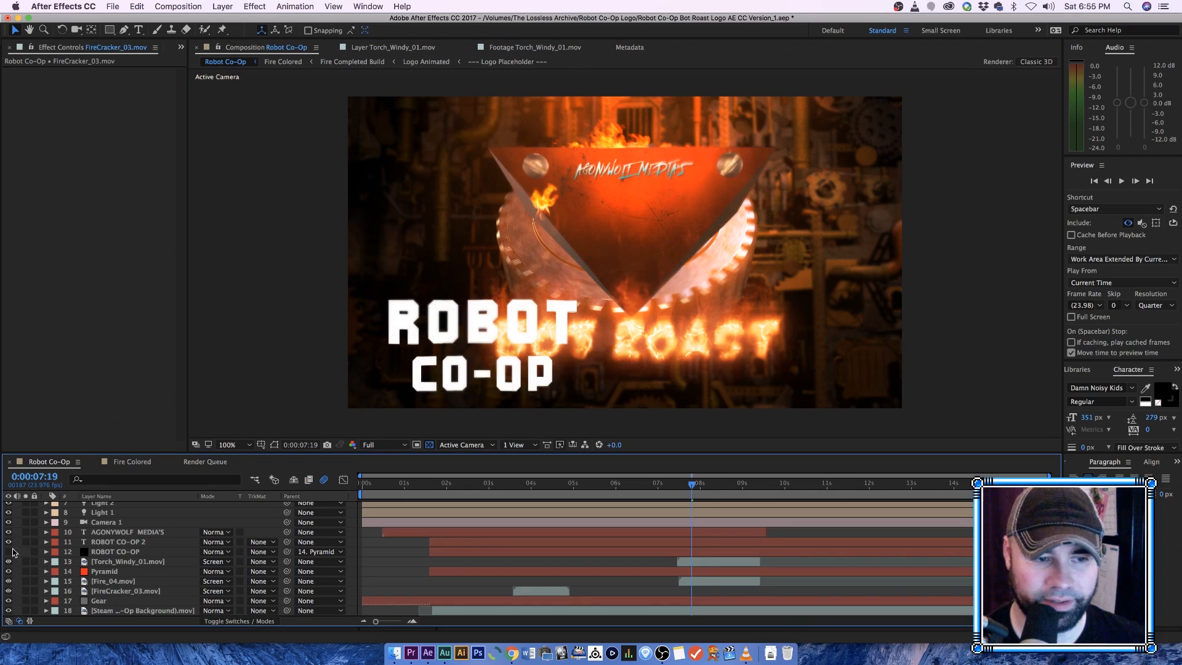
left_click(96, 550)
left_click(8, 552)
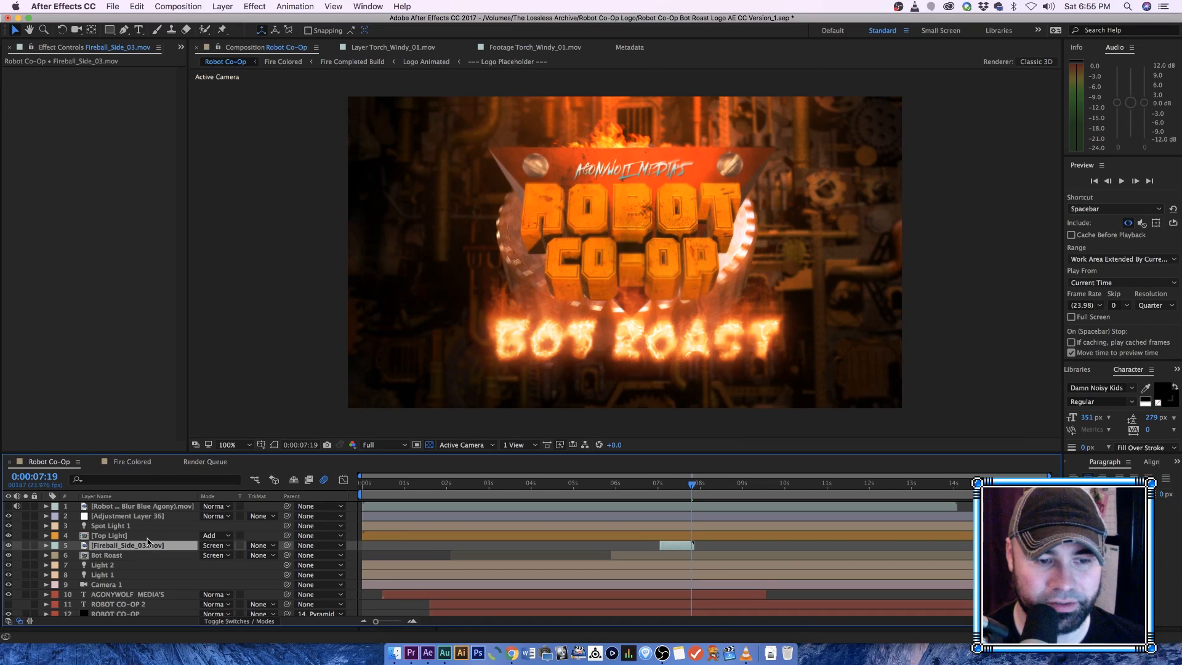
Step: Inspect the Fire_04.mov footage in its Layer panel, then return to the composition
left_click(127, 539)
left_click(128, 545)
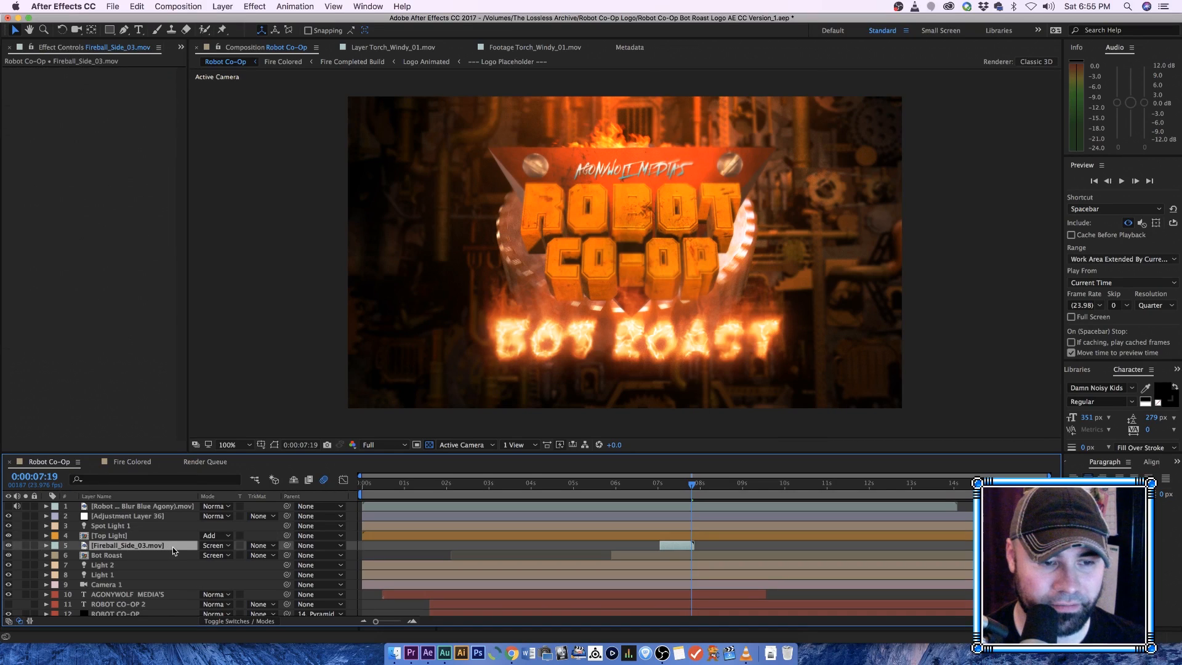
scroll(135, 567, "down", 3)
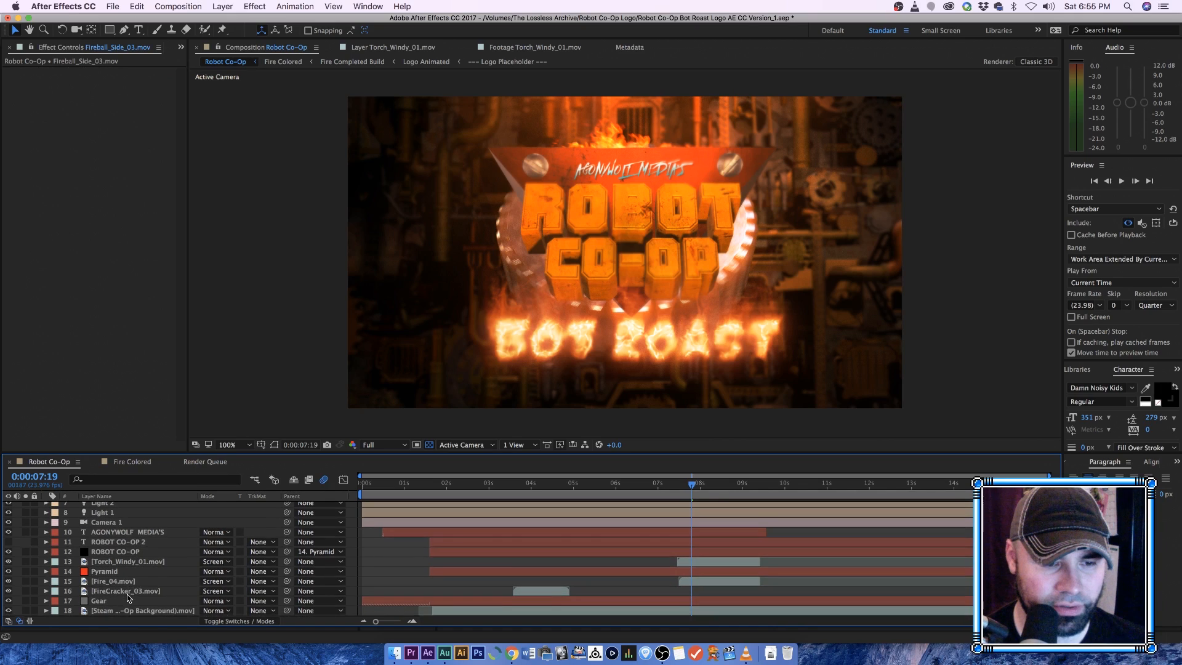
scroll(127, 594, "up", 3)
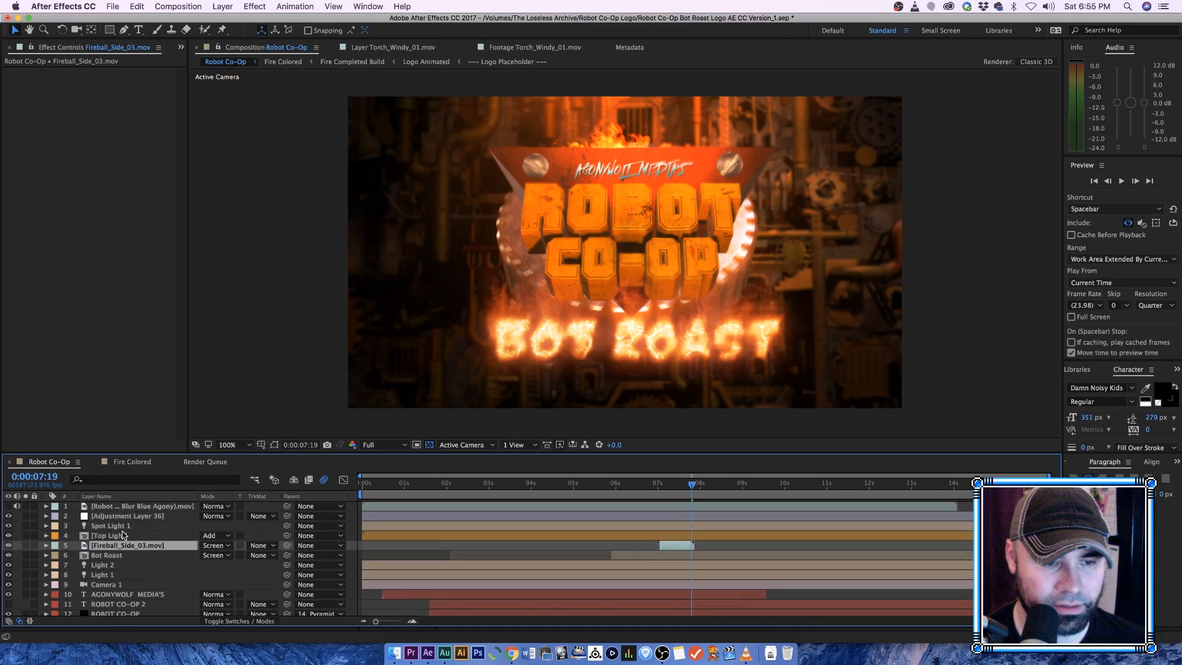
scroll(122, 591, "down", 3)
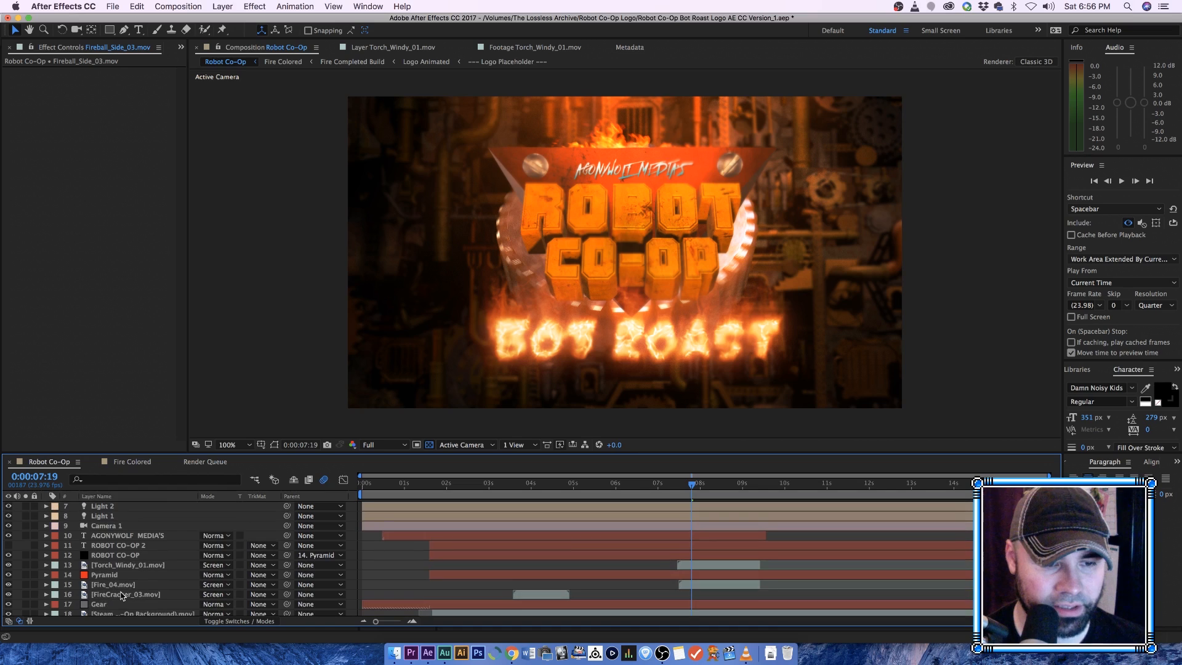
double_click(118, 584)
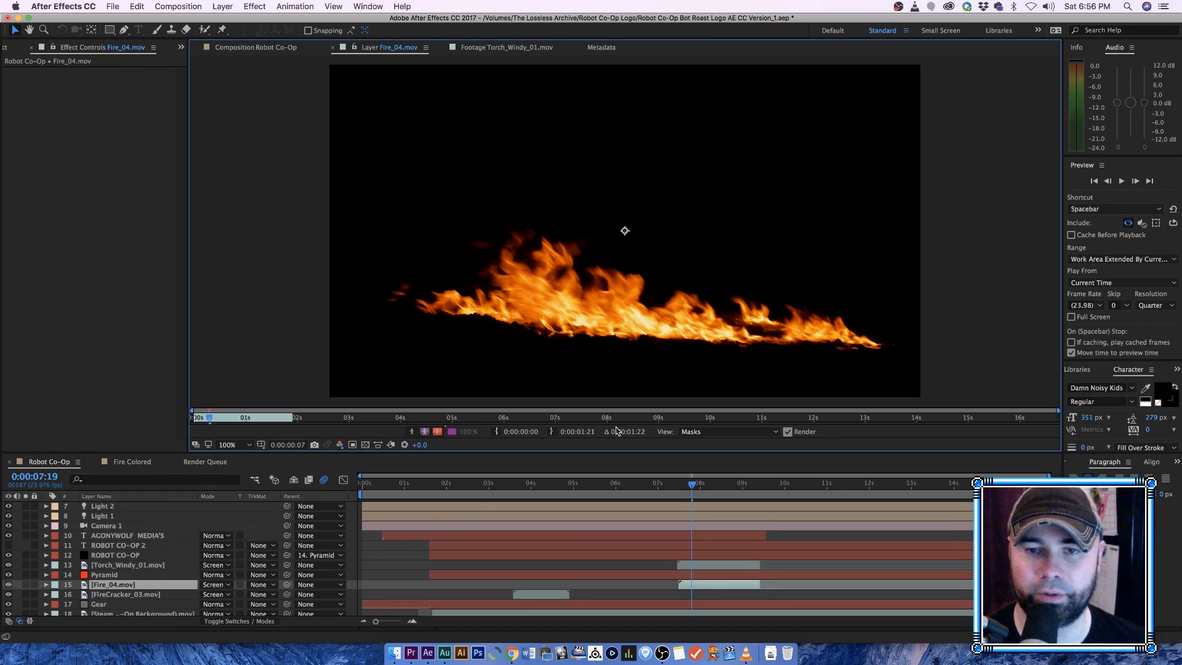
left_click_drag(210, 419, 253, 419)
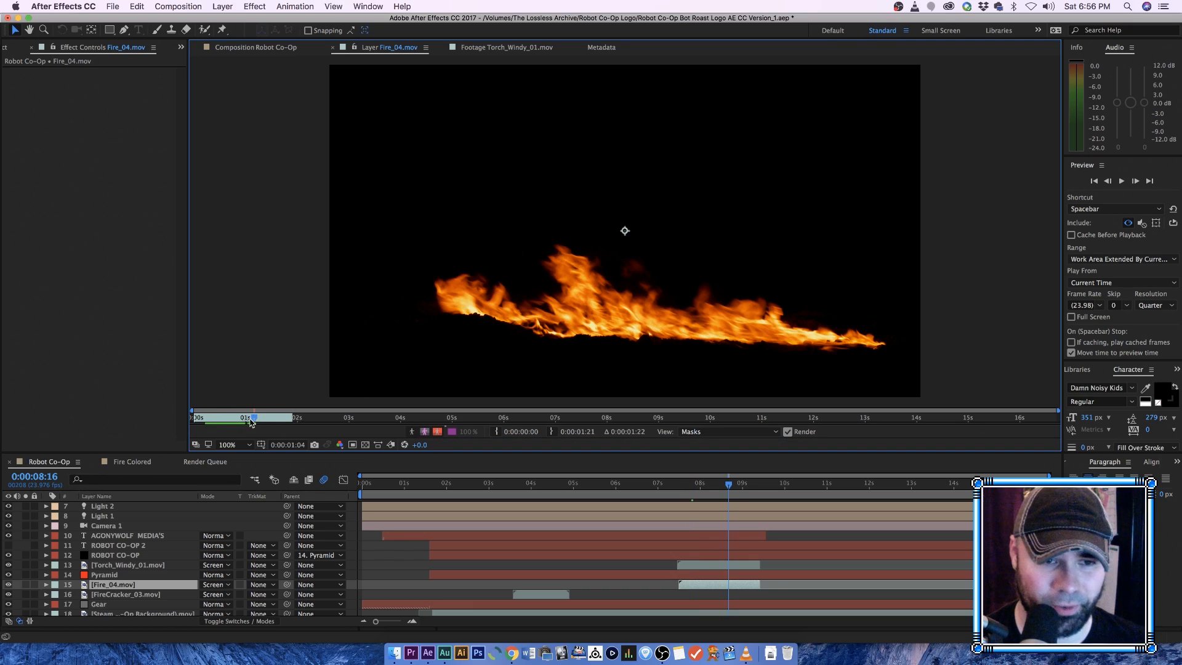
mouse_move(243, 418)
left_mouse_down()
mouse_move(222, 422)
mouse_move(253, 422)
left_mouse_up()
left_click(274, 50)
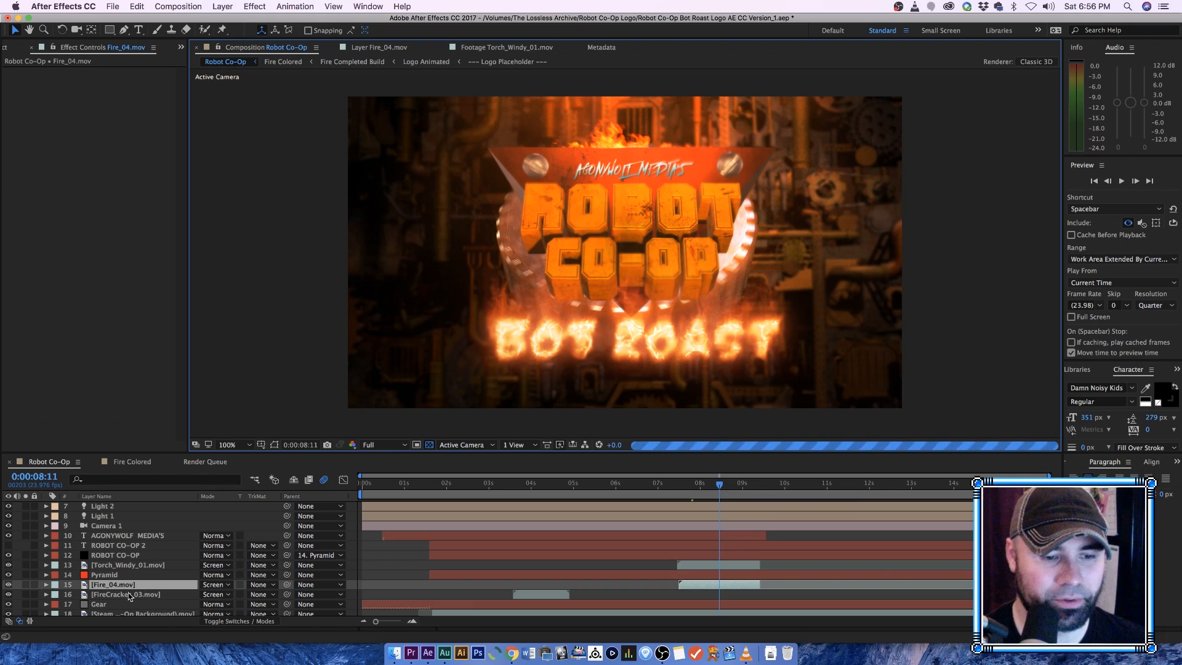
Step: Set preview resolution to Quarter, check frame 0:00:08:18, and open Torch_Windy_01.mov alone
left_click(382, 444)
left_click(386, 506)
left_click(738, 488)
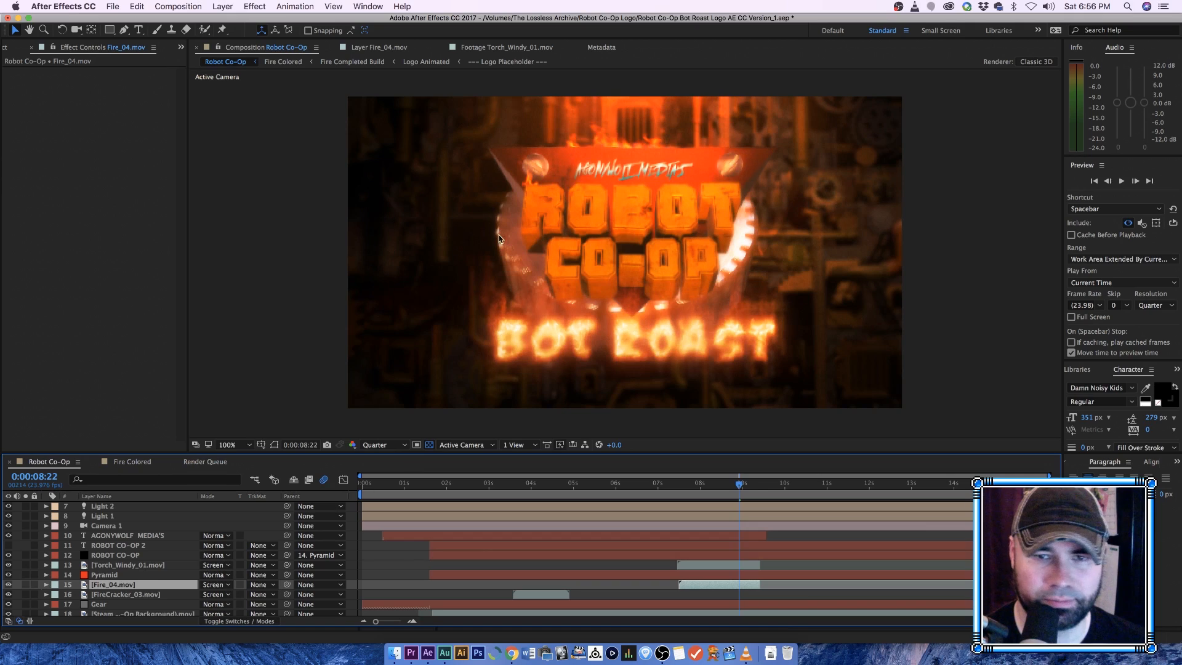
left_click(732, 487)
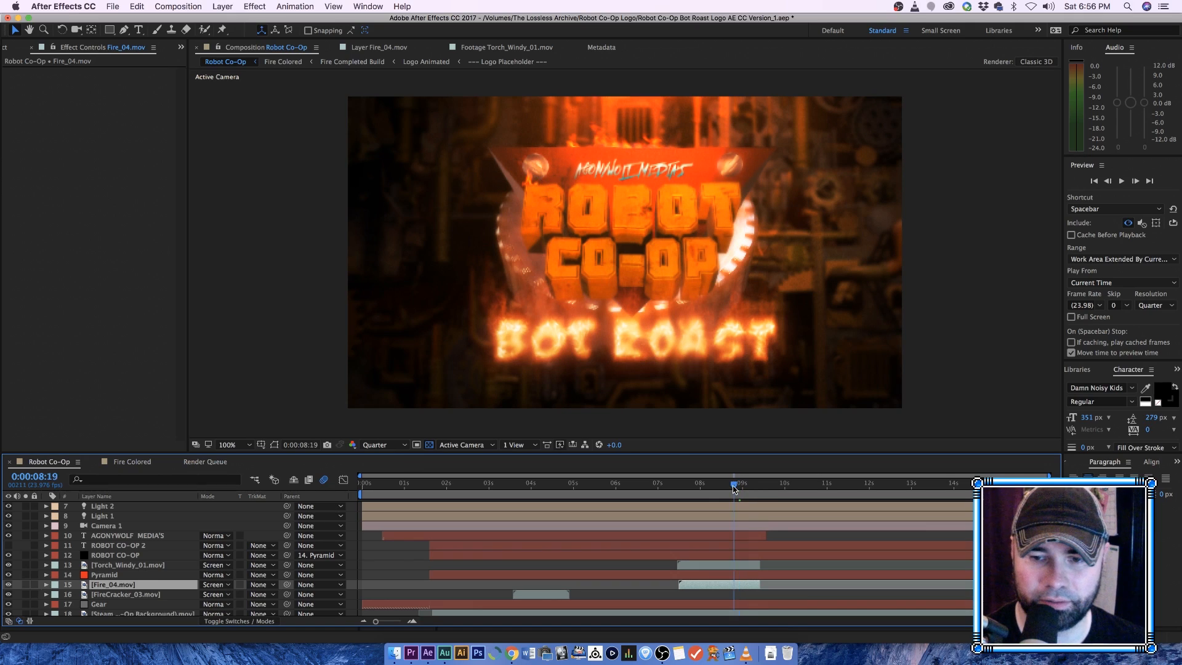
double_click(123, 564)
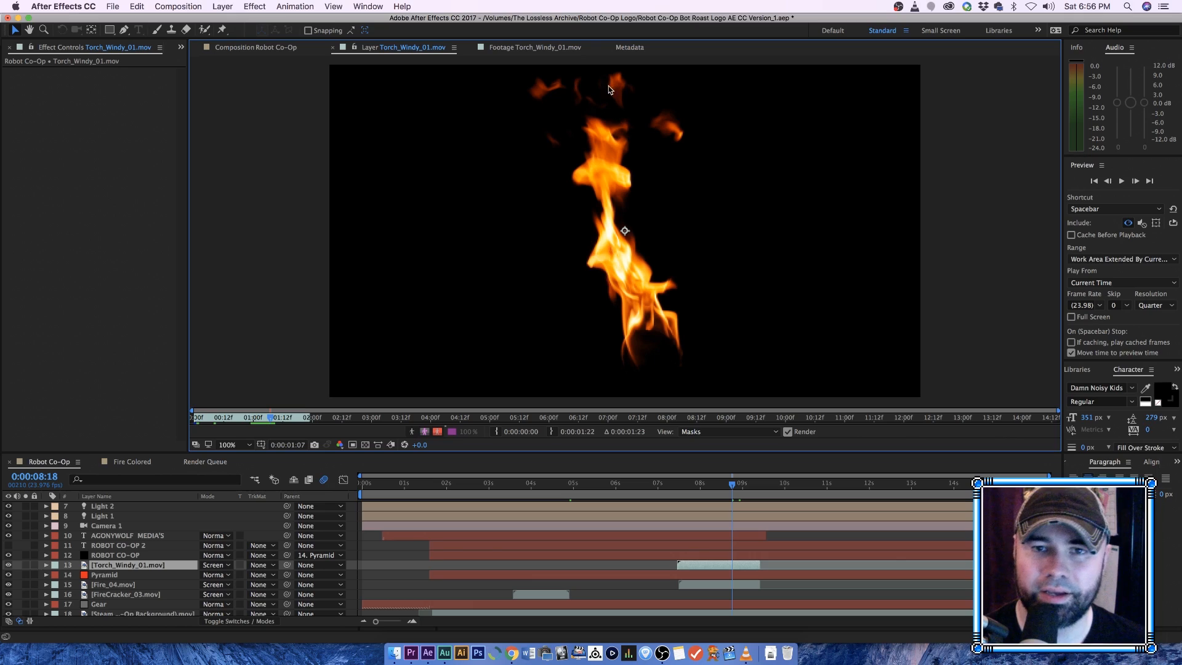
Step: Scrub through the isolated torch flame clip, then return to the Robot Co-Op comp near 0:00:07:14
left_click_drag(261, 419, 275, 420)
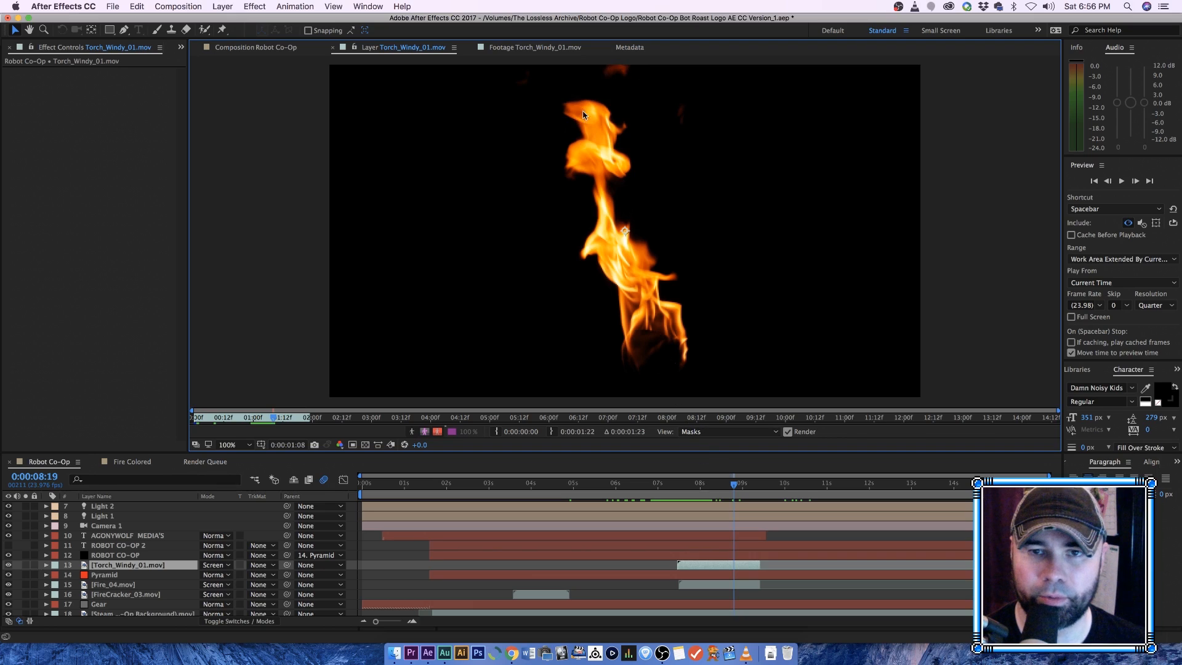
left_click(287, 48)
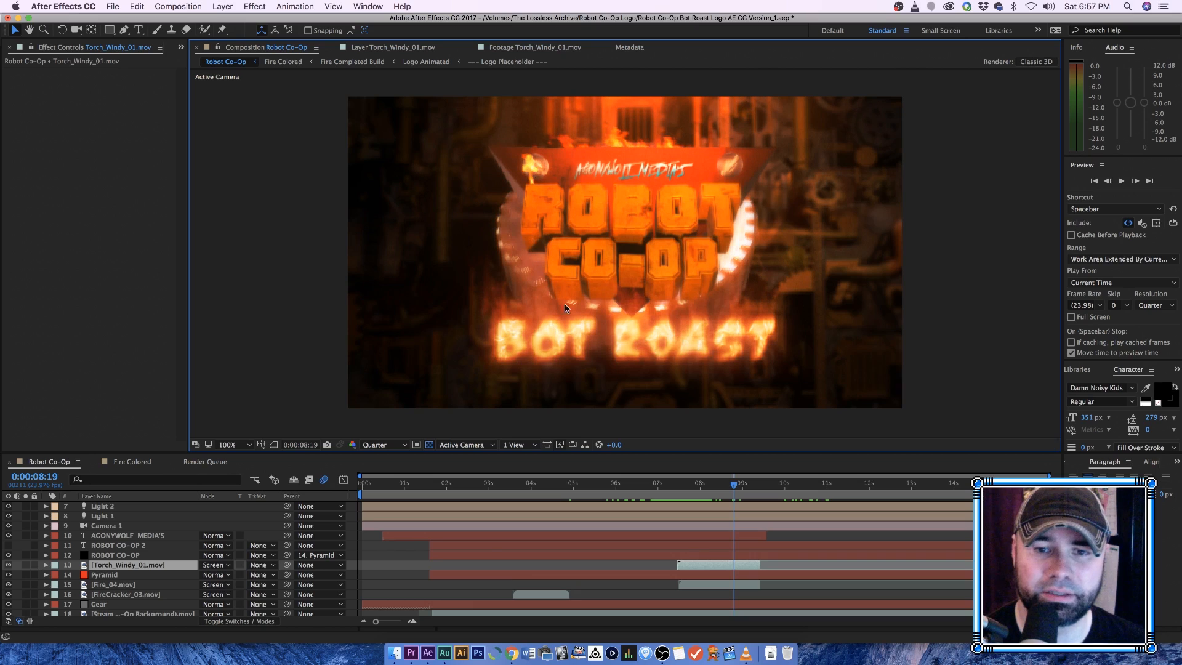
left_click(684, 489)
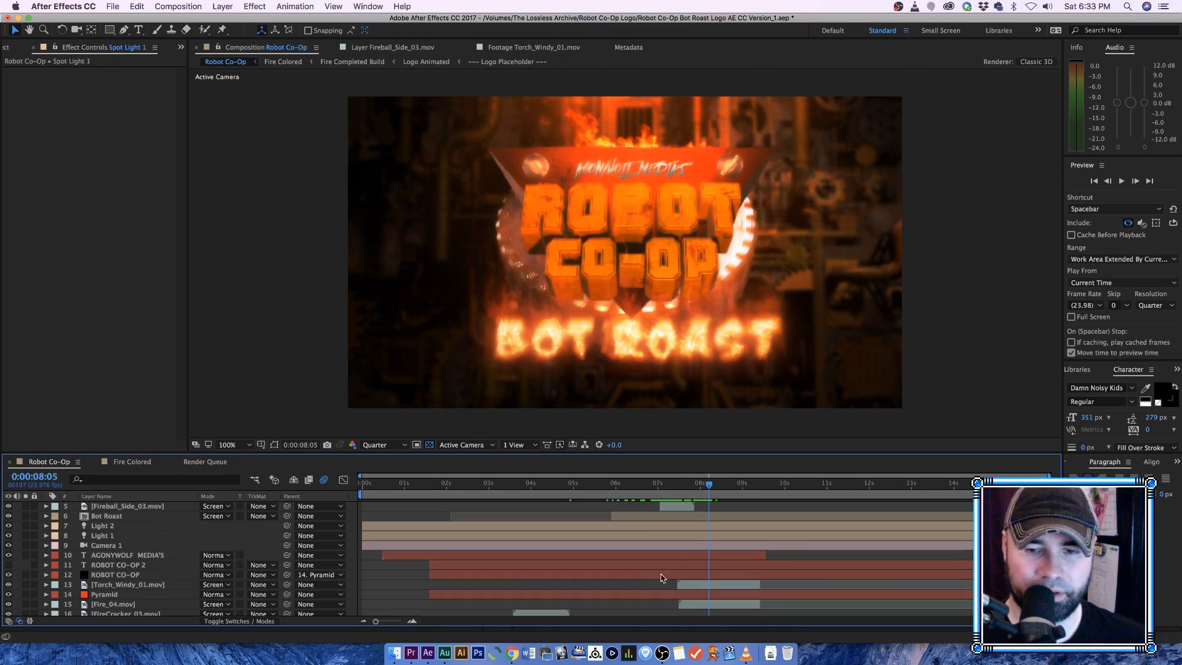
Step: View the Steam Punk Factory background layer on its own, then move the Robot Co-Op comp to 0:00:10:00
scroll(665, 567, "down", 2)
left_click(671, 610)
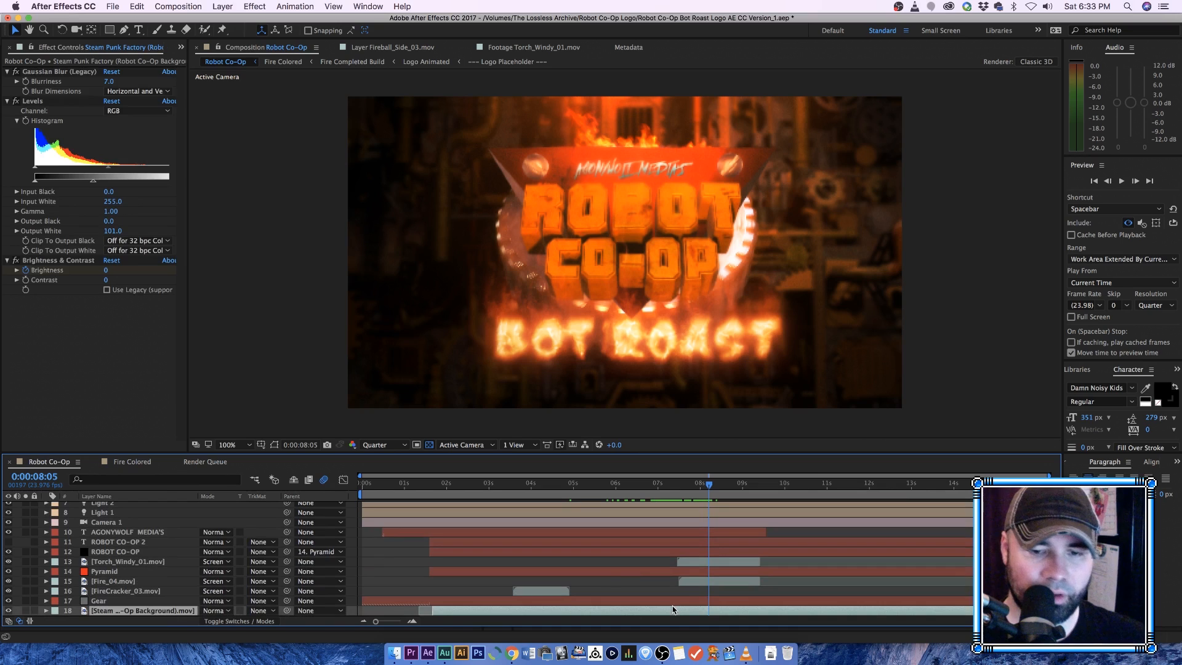
double_click(671, 612)
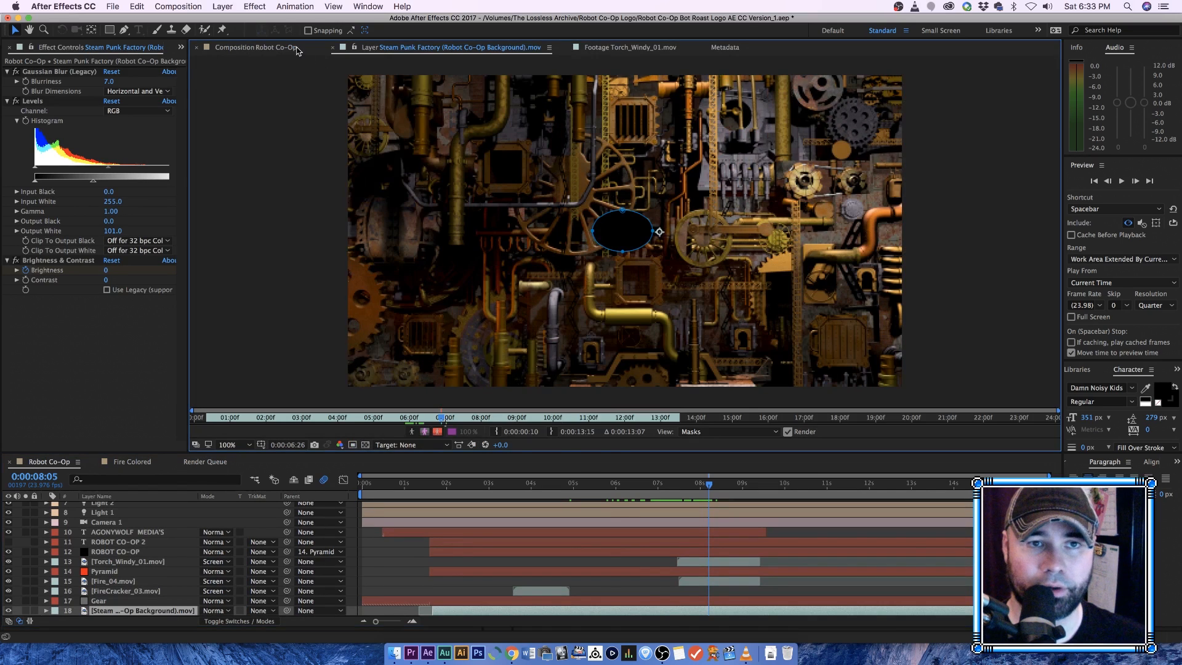
left_click(289, 48)
left_click_drag(706, 491, 785, 489)
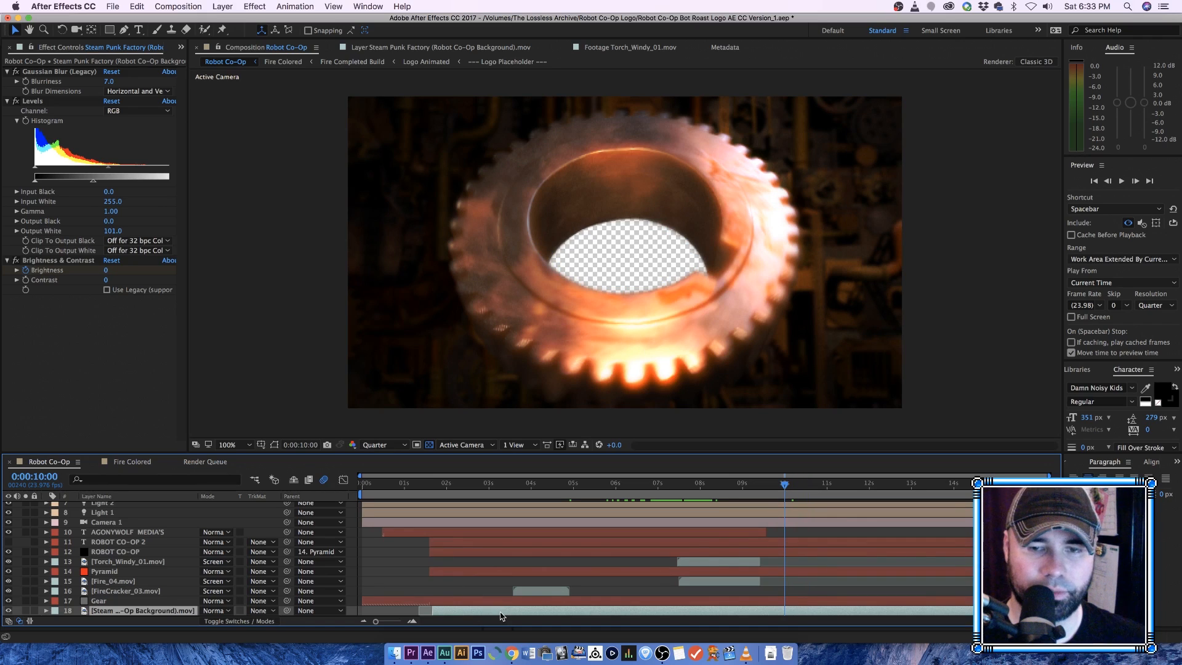
Step: Expand the Steam Punk Factory background layer and select its Mask 2
left_click(46, 611)
scroll(120, 604, "down", 10)
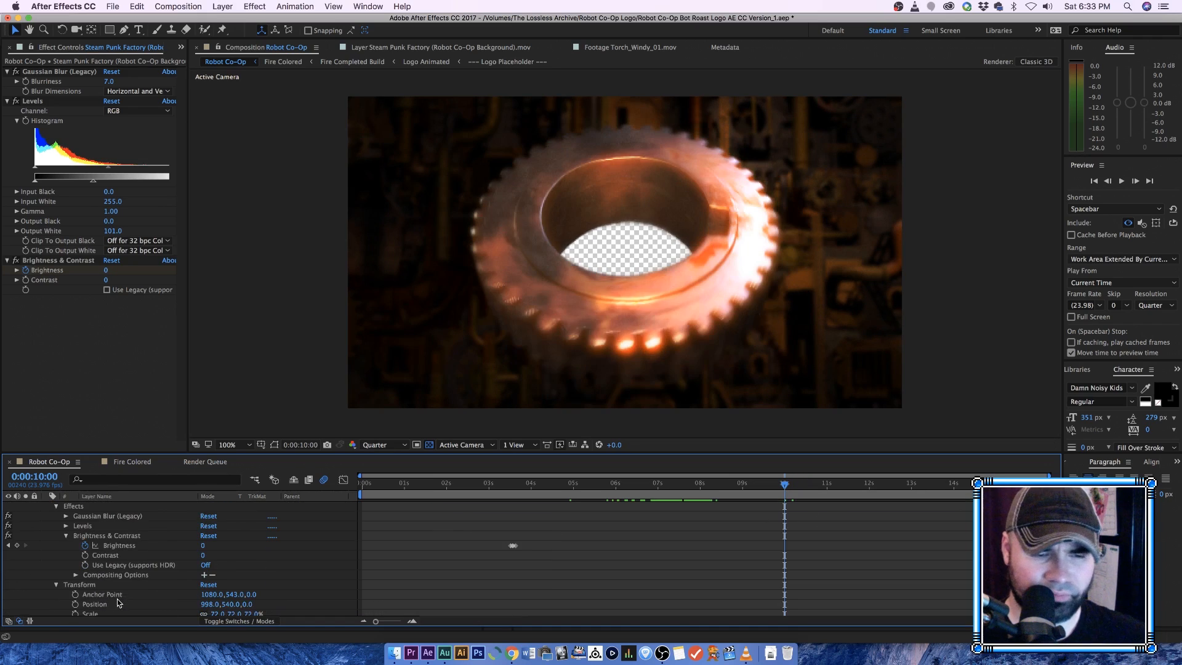
scroll(120, 606, "up", 15)
scroll(105, 588, "down", 6)
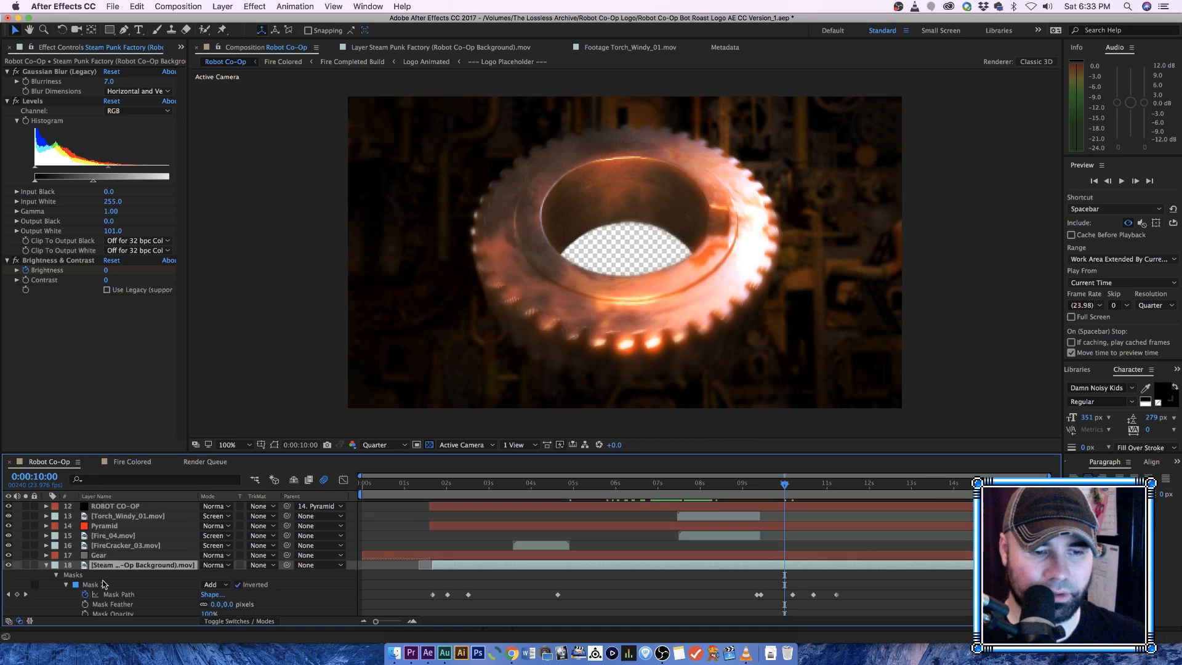
left_click(100, 566)
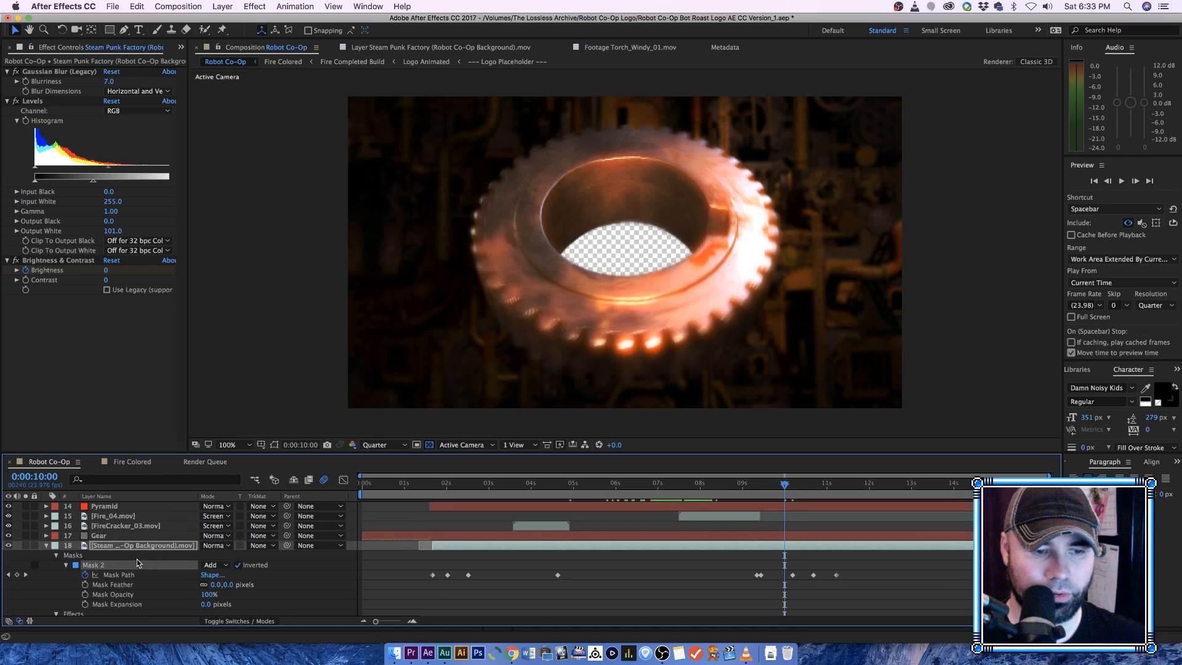
Step: Turn on layer controls in the viewer and select the background layer to show the Mask 2 outline
left_click(329, 4)
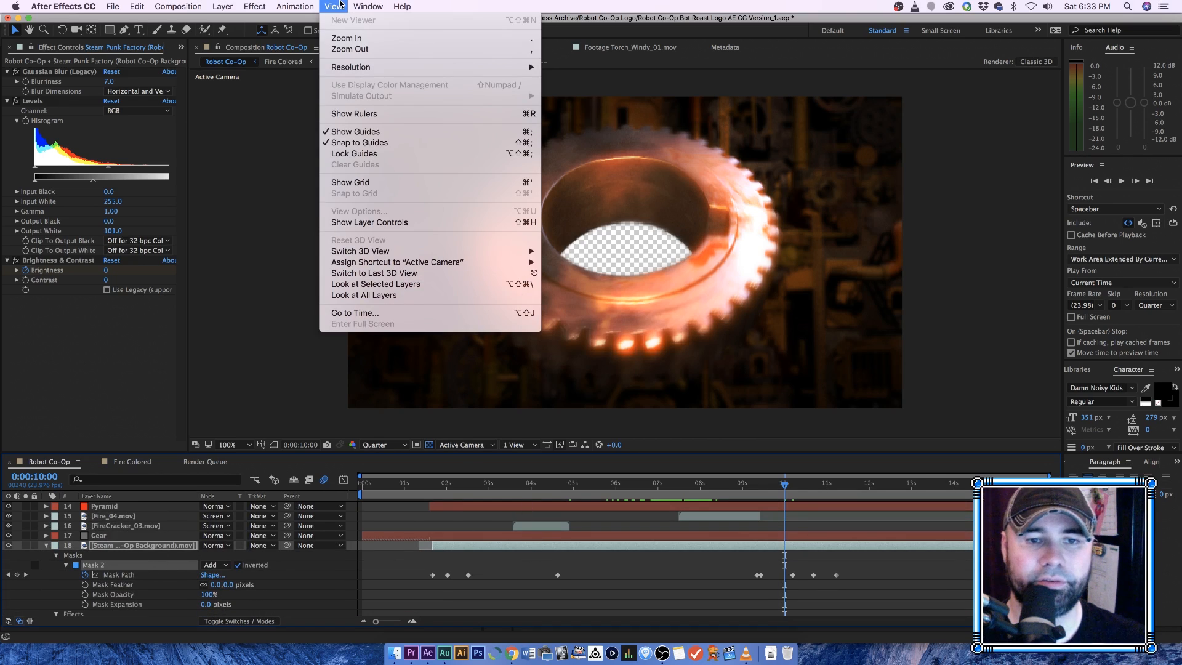
left_click(369, 222)
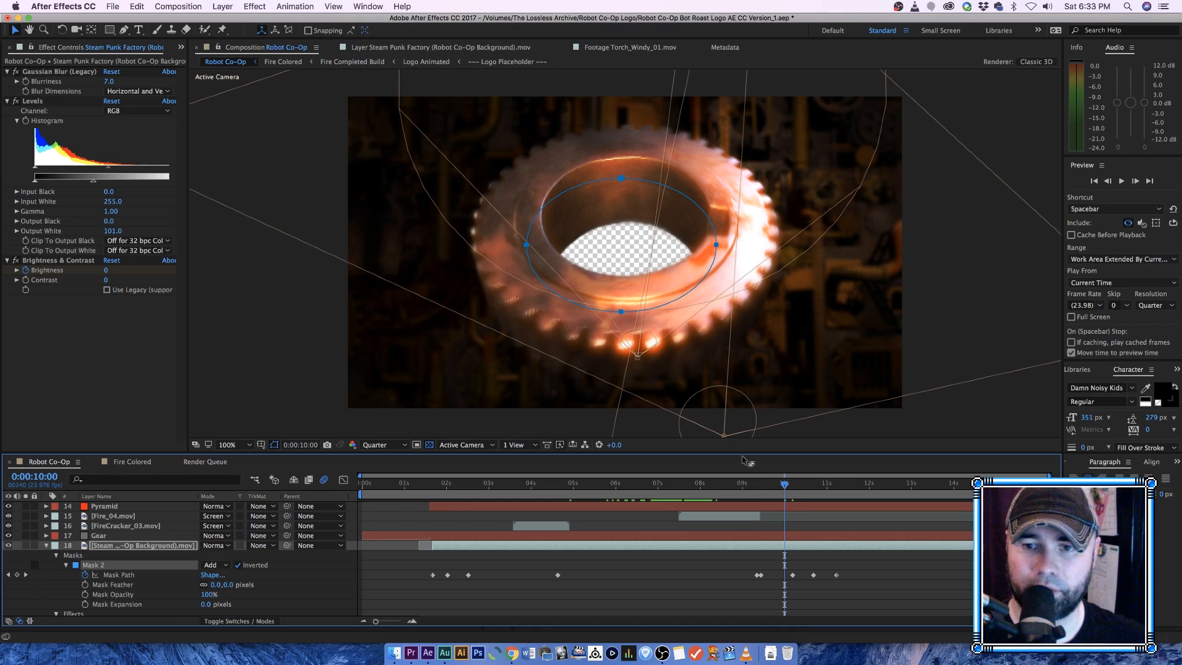
left_click(797, 546)
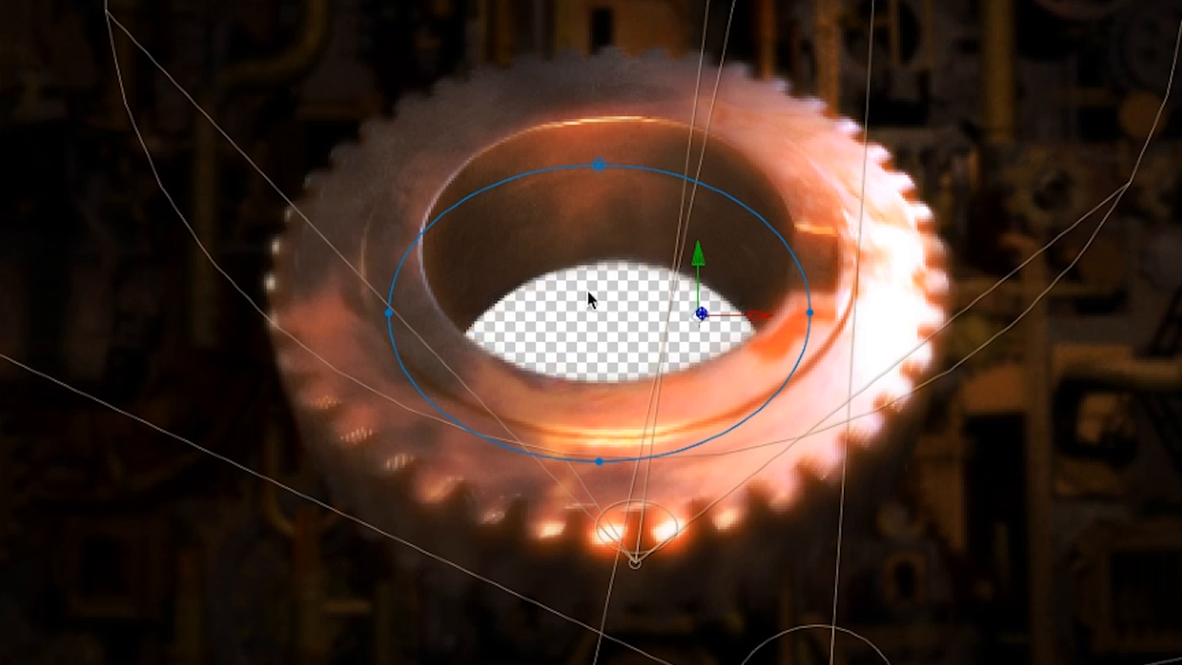
key("ctrl+shift+a")
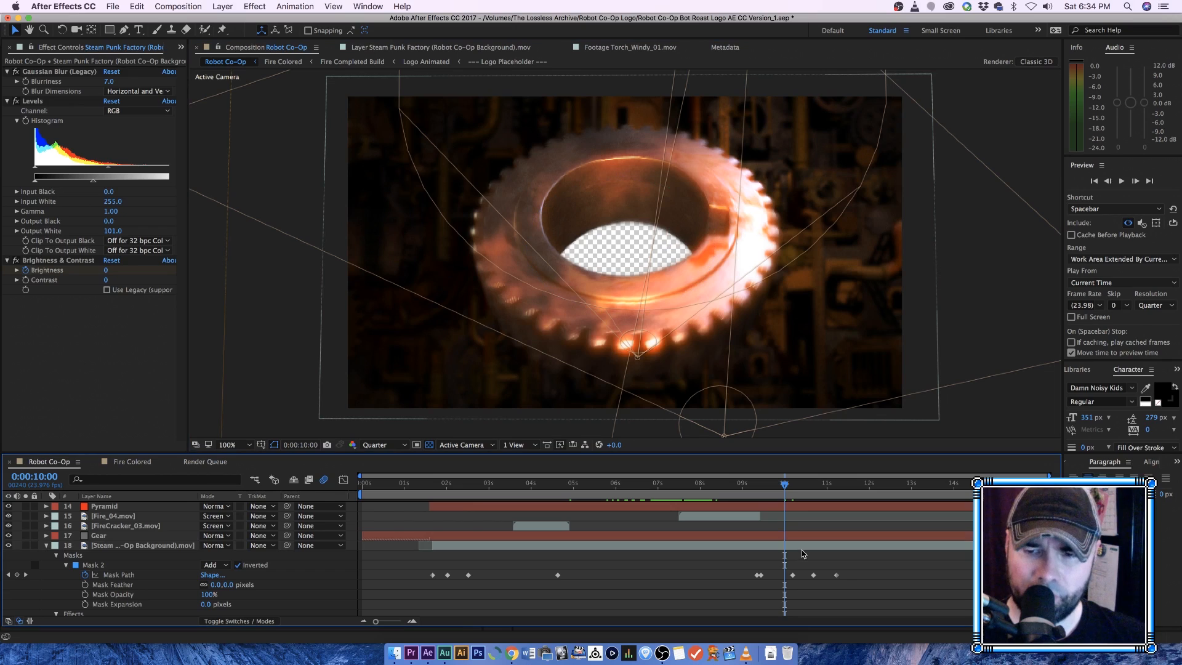
left_click(804, 546)
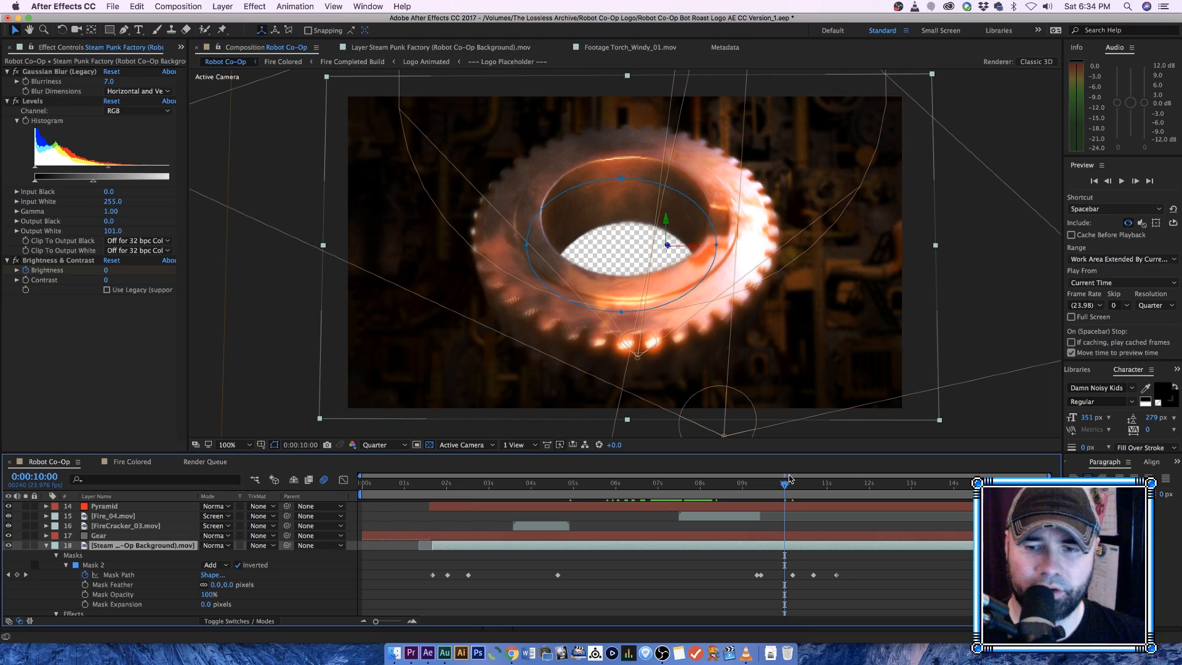
Step: Scrub from 0:00:10:01 to 0:00:10:23, watching the background mask expand
left_click_drag(786, 487, 796, 488)
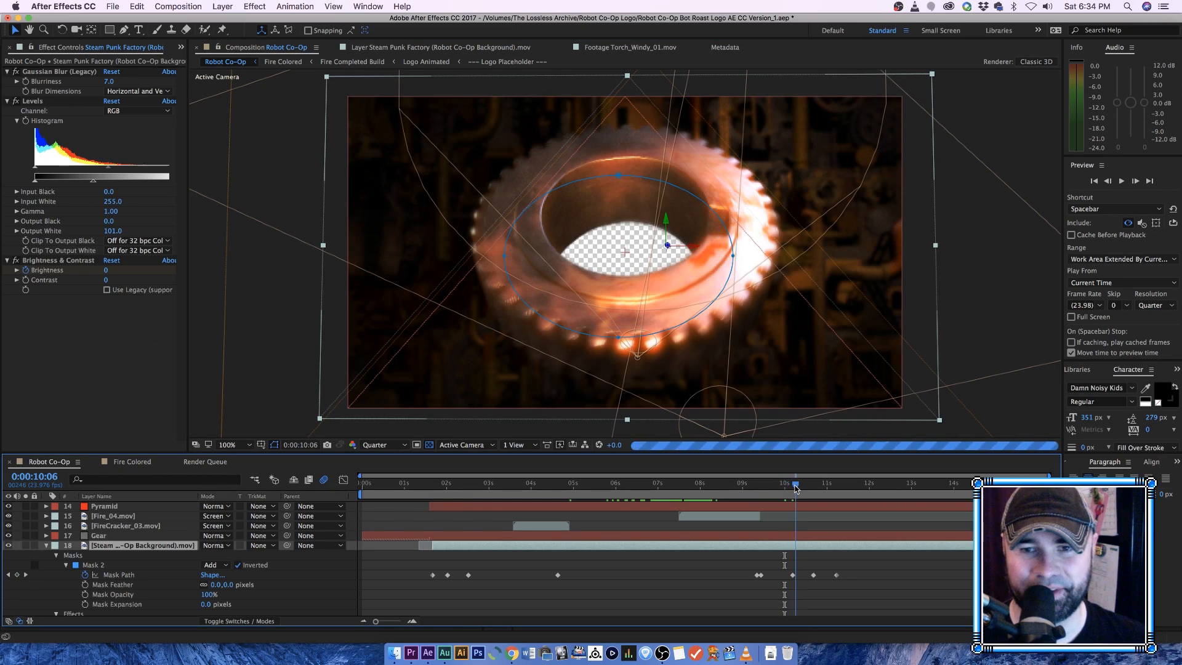
left_click_drag(804, 490, 812, 491)
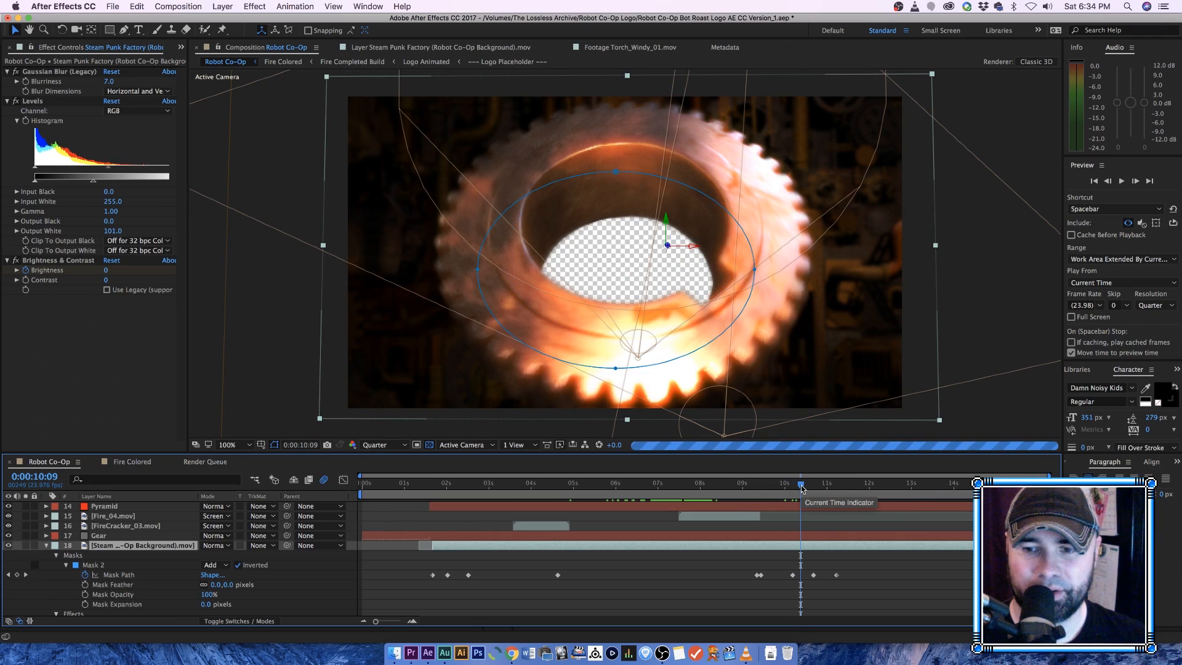
left_click(812, 490)
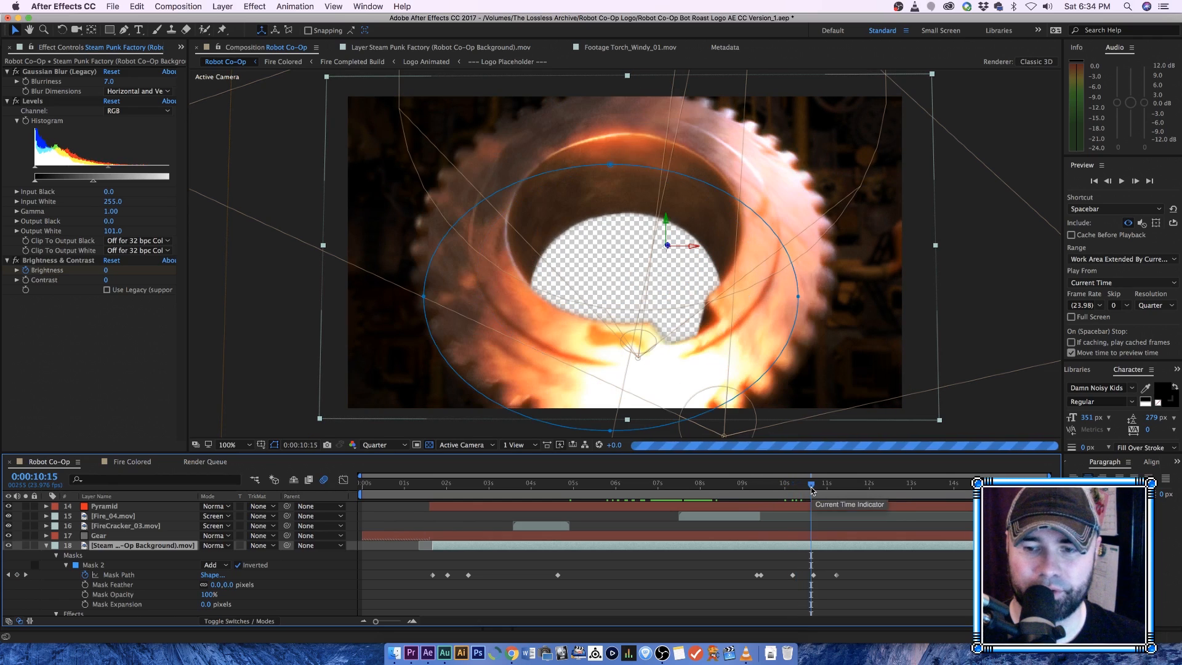
left_click(819, 489)
left_click_drag(819, 489, 817, 490)
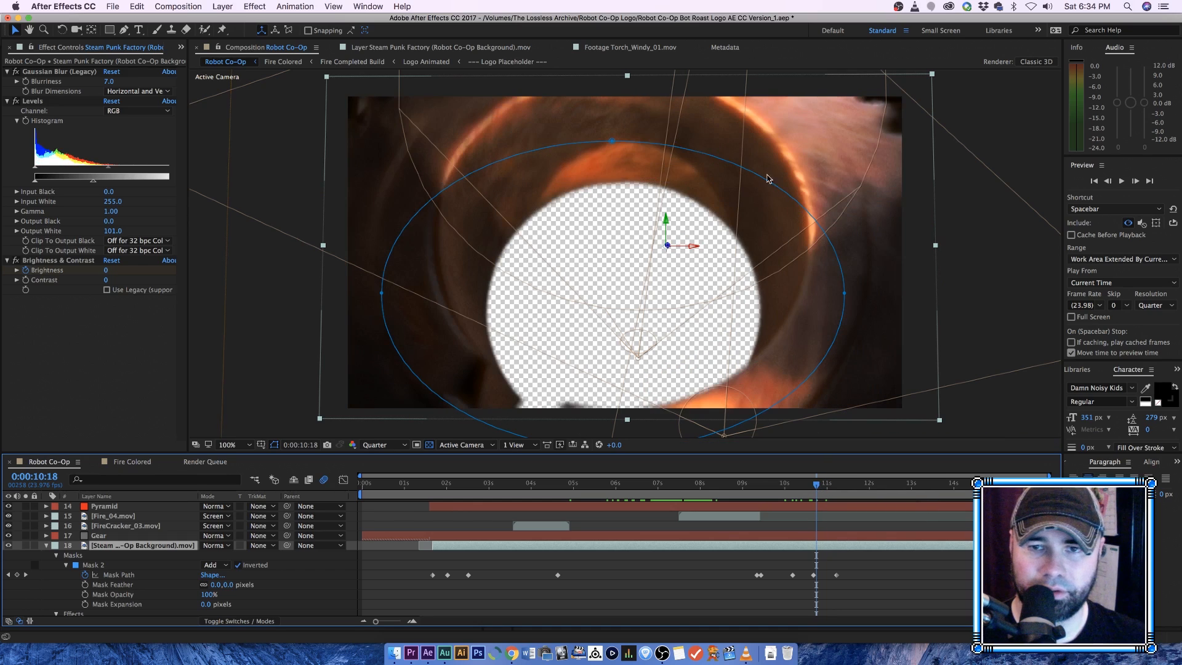
Step: Try dragging the mask's left and top points, undo the reshape, and advance to 0:00:11:12
left_click(382, 294)
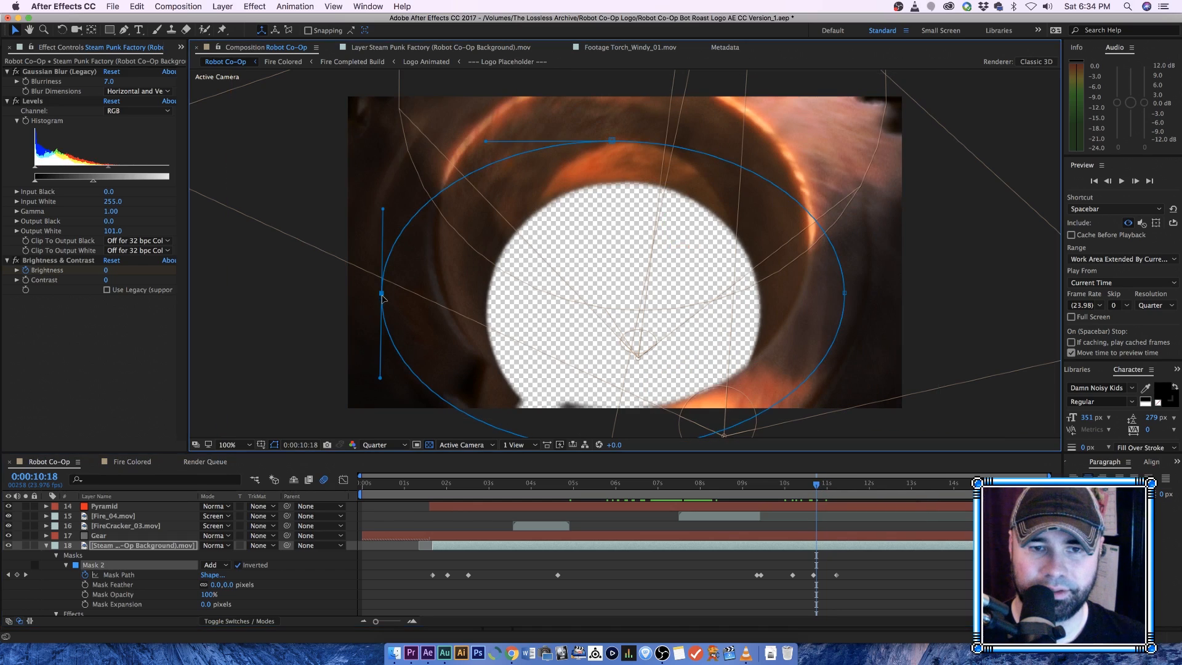
left_click_drag(488, 308, 509, 306)
left_click(611, 141)
left_click_drag(612, 141, 639, 208)
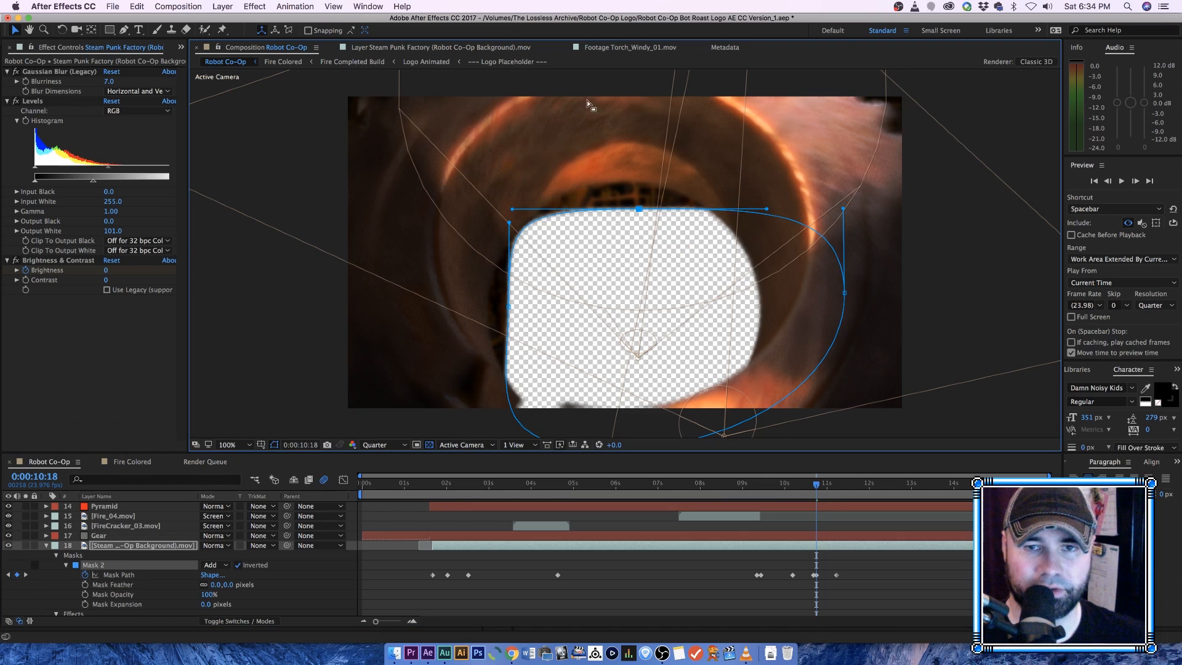
key("super+z")
key("super+z")
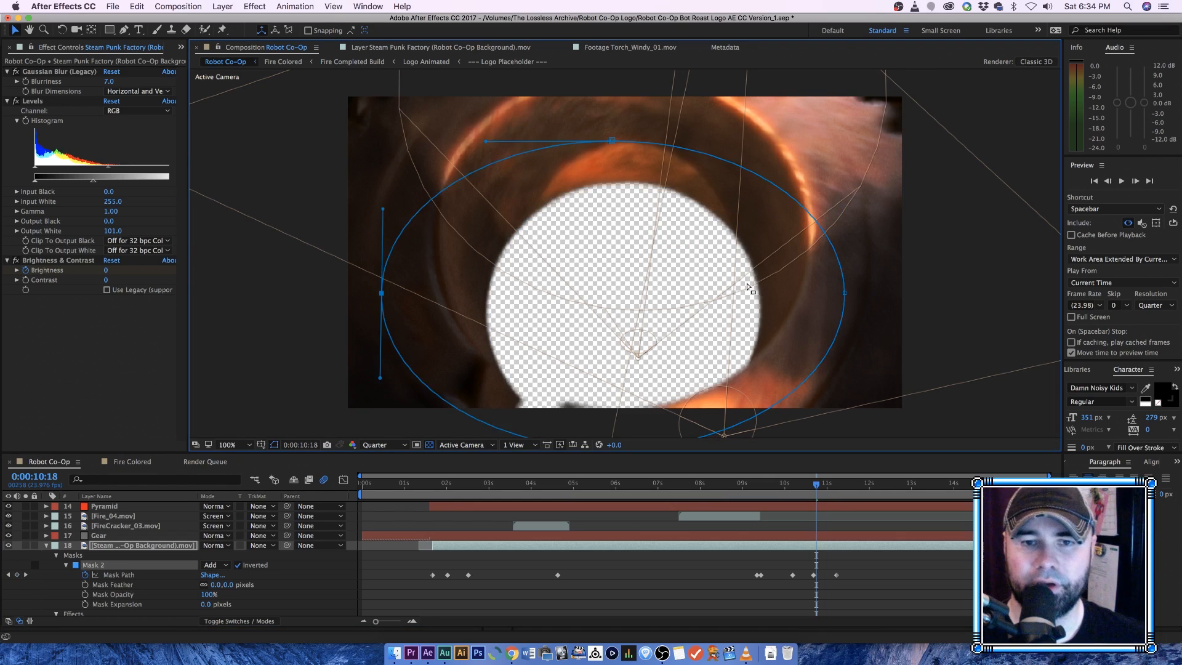
left_click(828, 490)
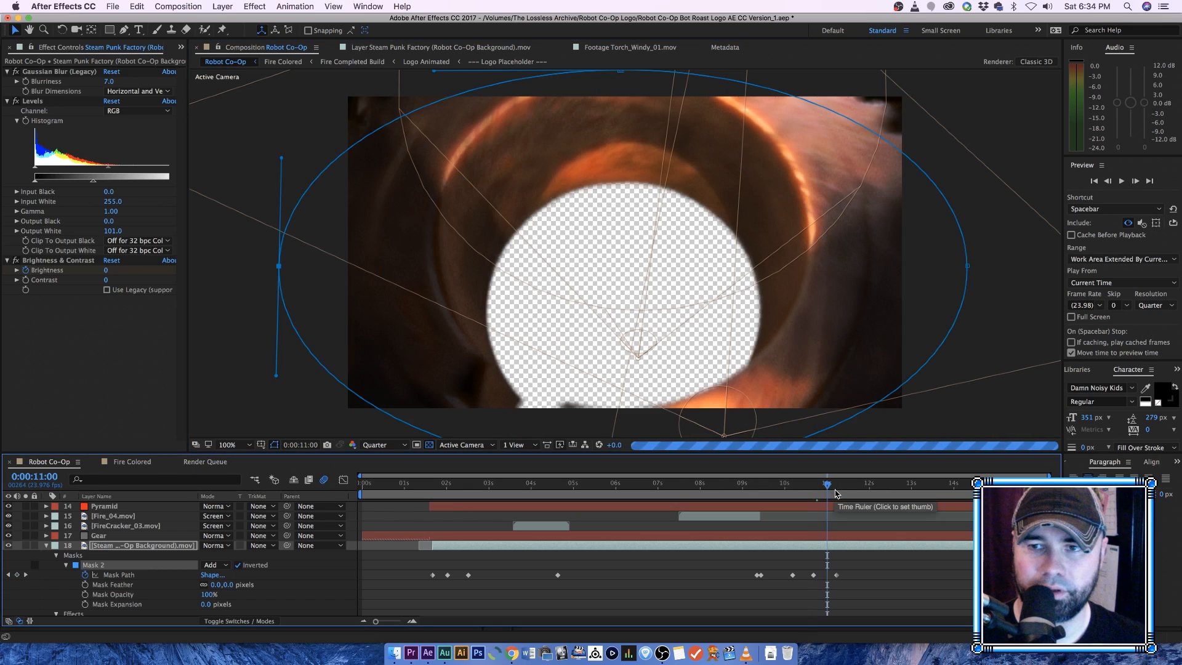
left_click(849, 491)
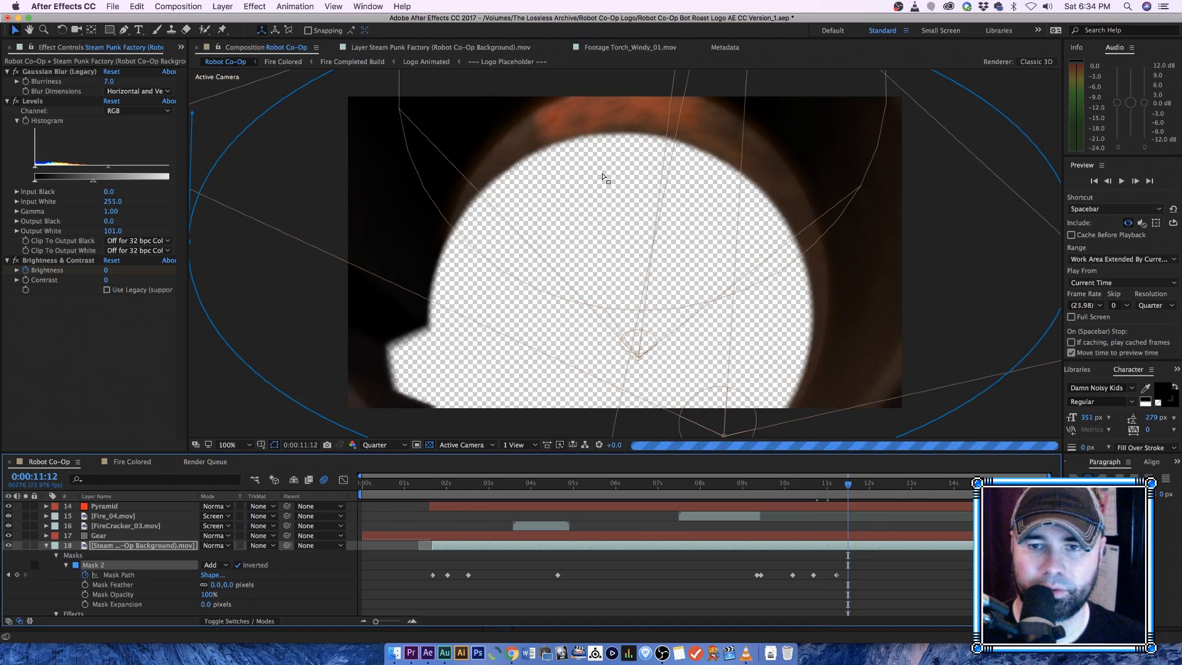
Step: Collapse the background layer and scrub the Bot Roast fire burst around 0:00:07:05–0:00:07:17
left_click(47, 545)
scroll(609, 565, "up", 3)
left_click(688, 489)
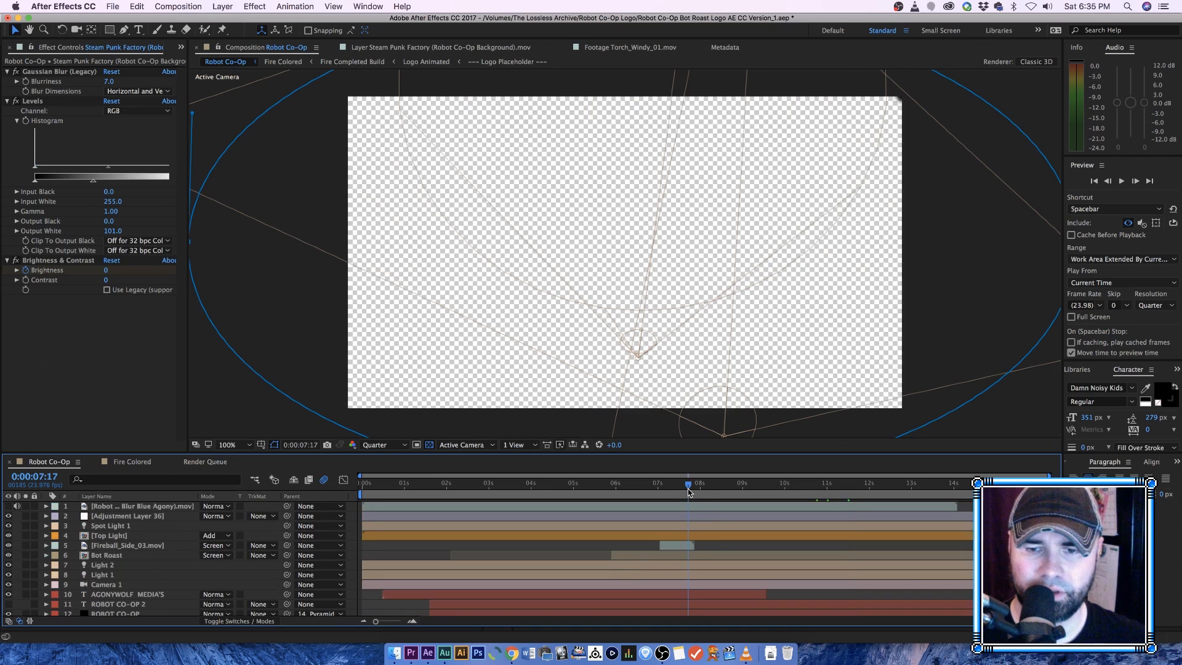
left_click(681, 489)
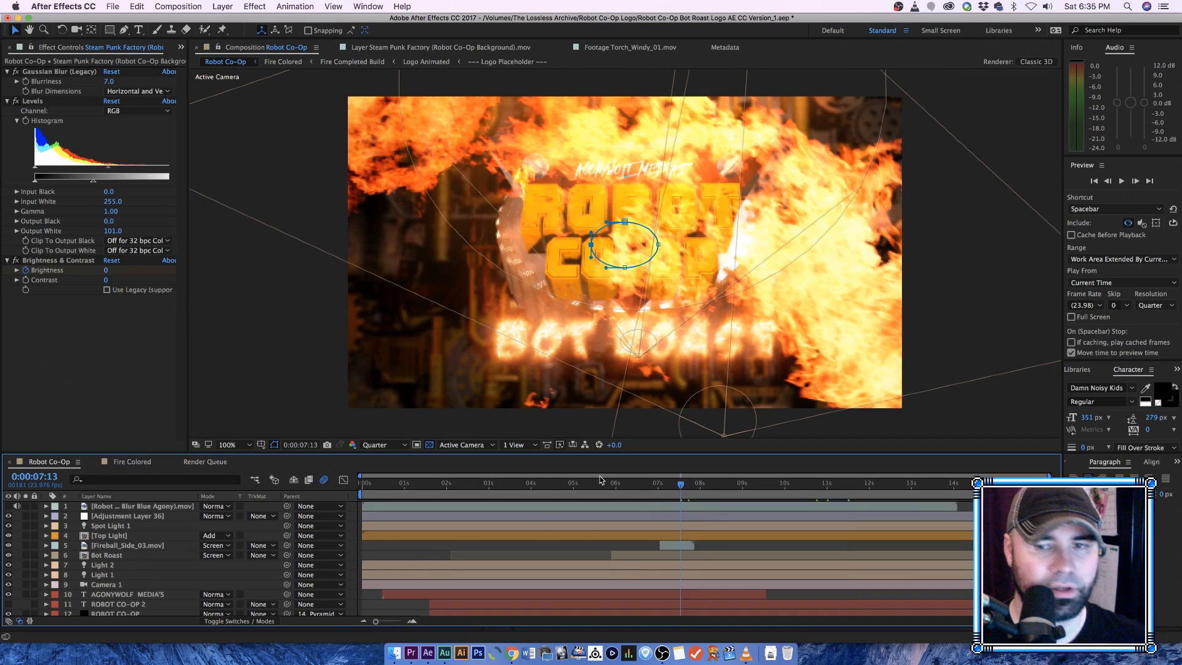
left_click(591, 546)
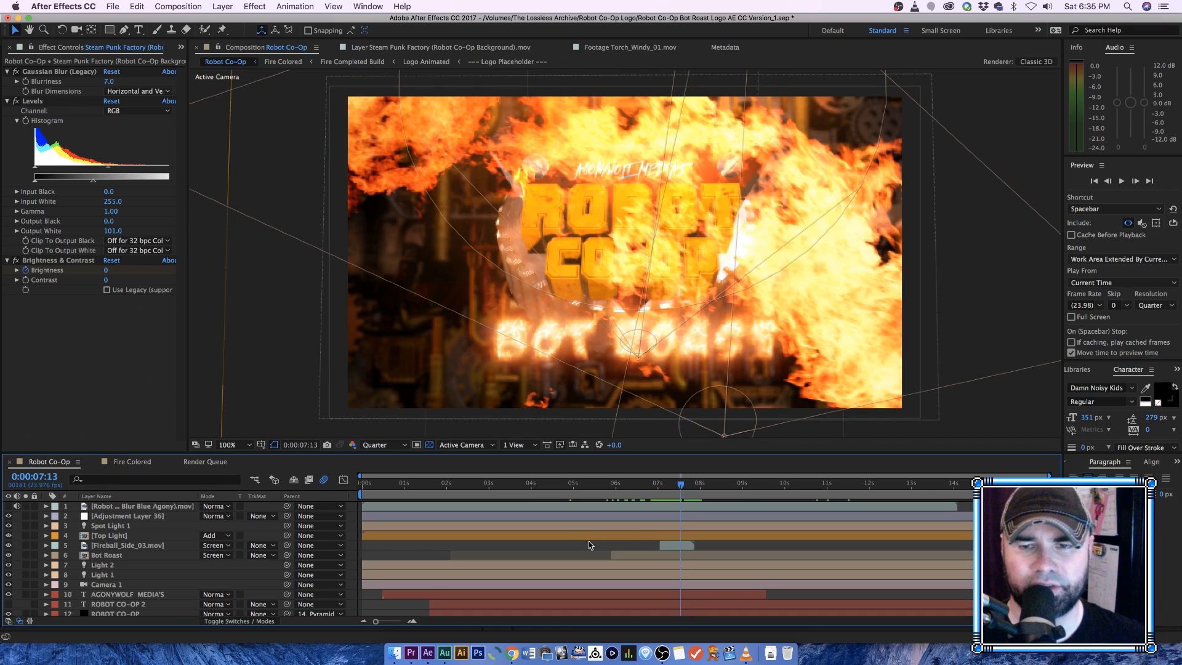
left_click(666, 486)
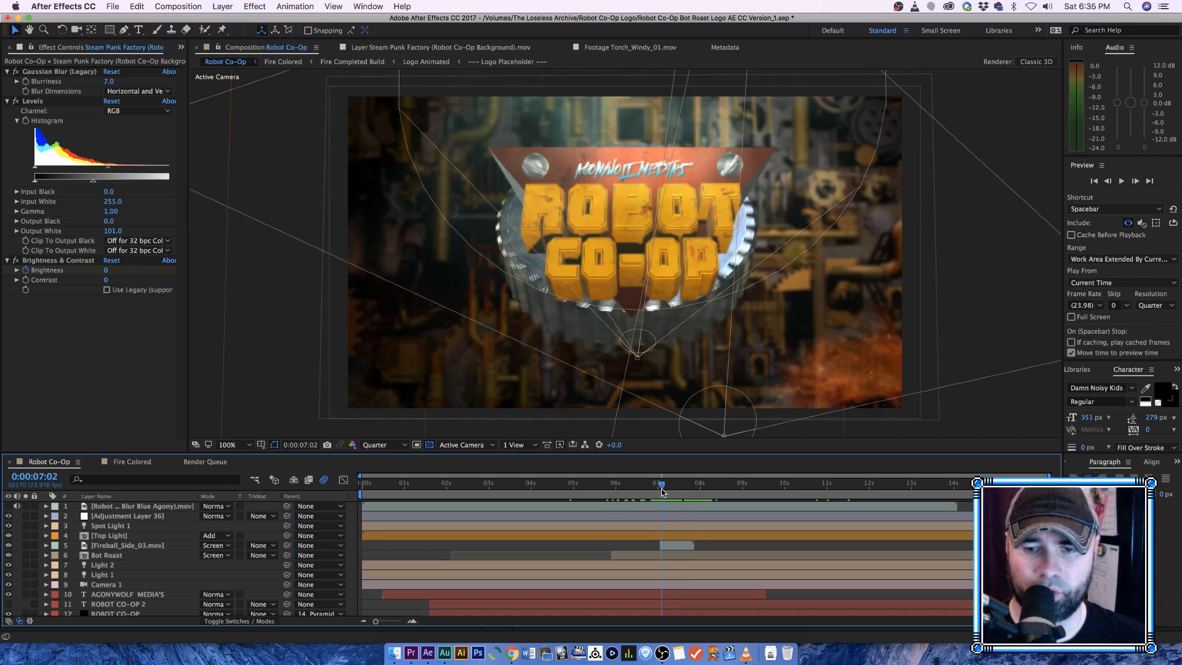
left_click_drag(667, 489, 686, 488)
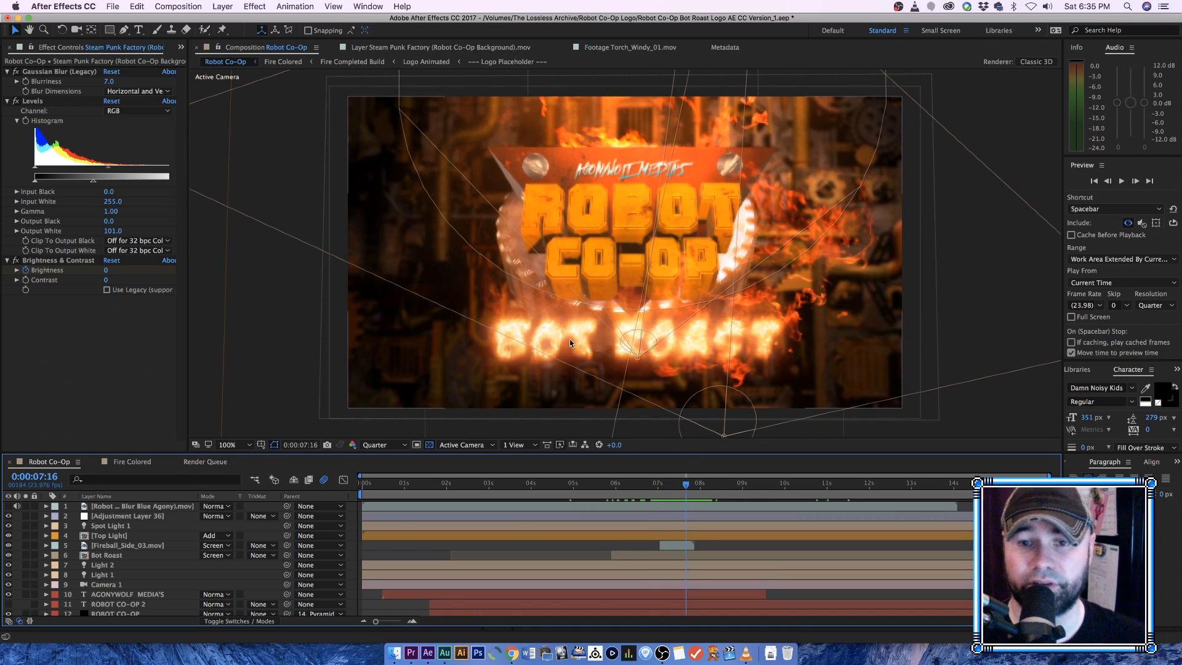
mouse_move(686, 488)
left_mouse_down()
mouse_move(672, 489)
mouse_move(702, 488)
left_mouse_up()
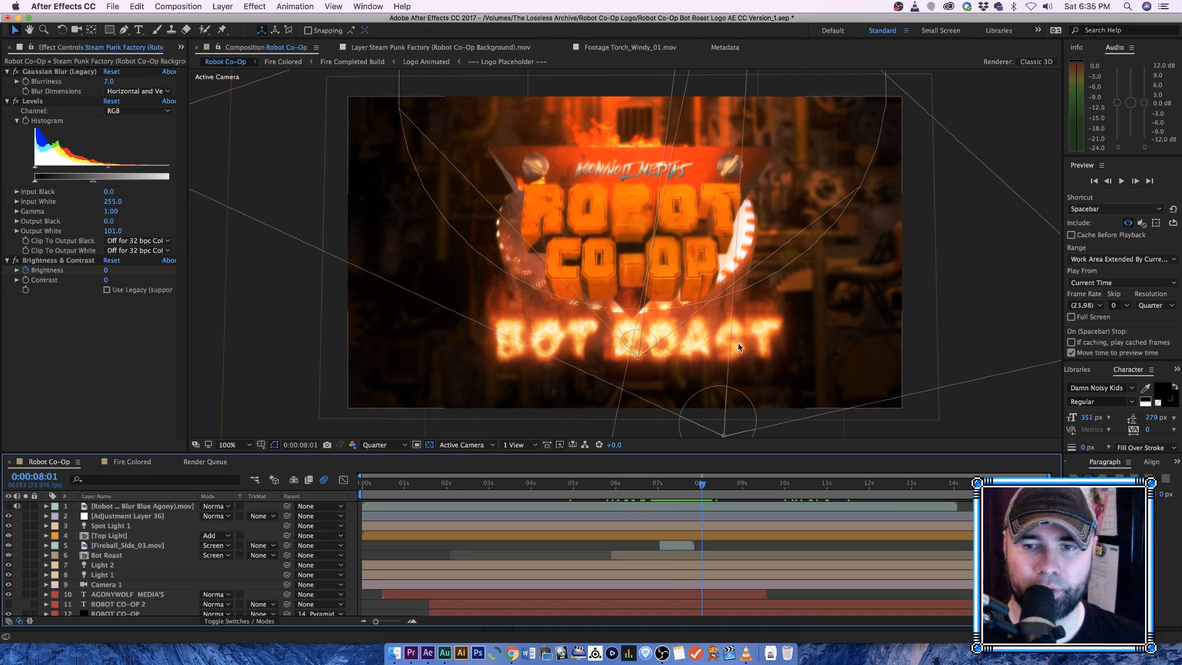
left_click(653, 486)
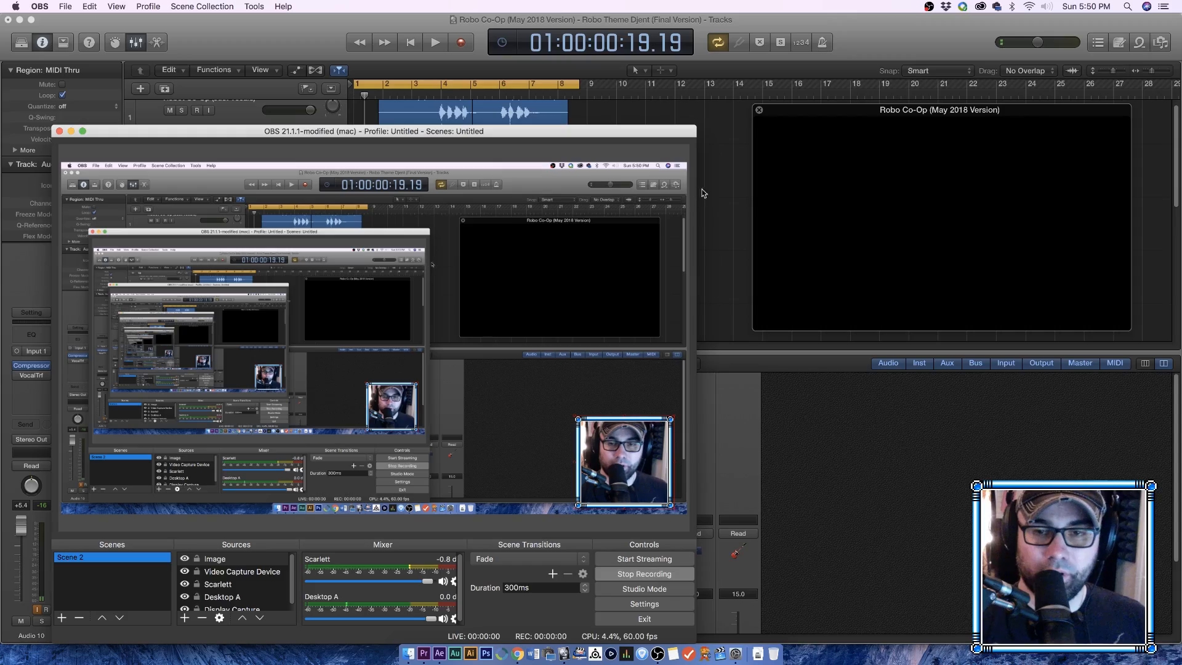
Step: Bring the Logic Pro X Robo Co-Op session to the front and scroll the tracks to the top
left_click(697, 212)
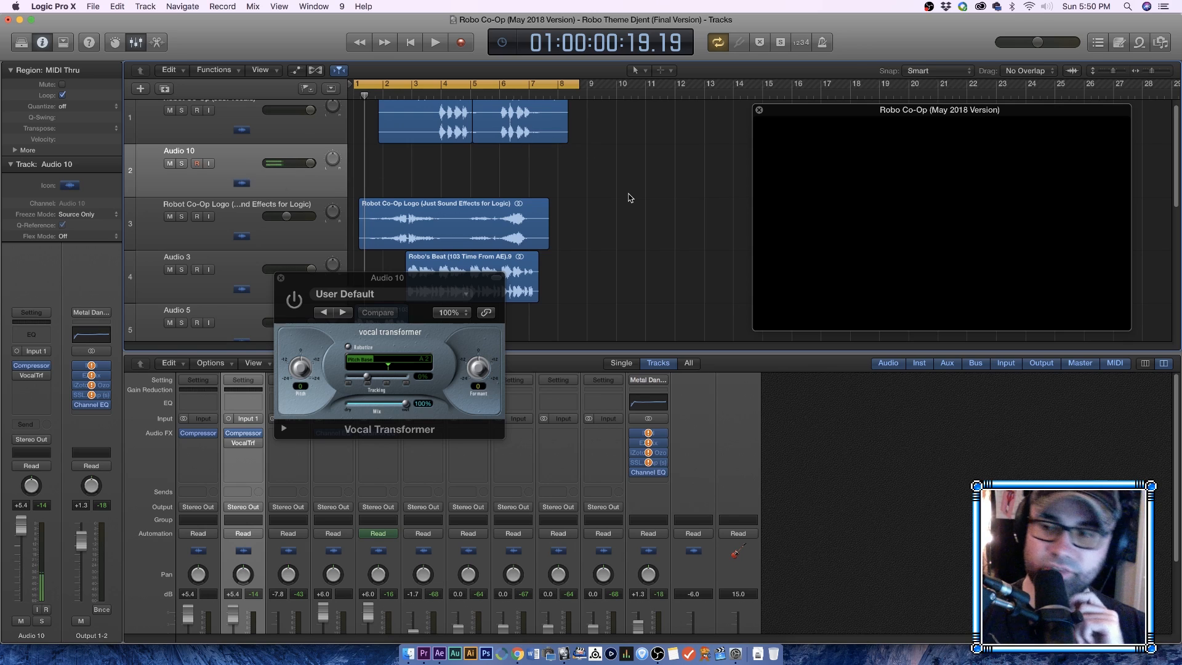
scroll(608, 223, "up", 1)
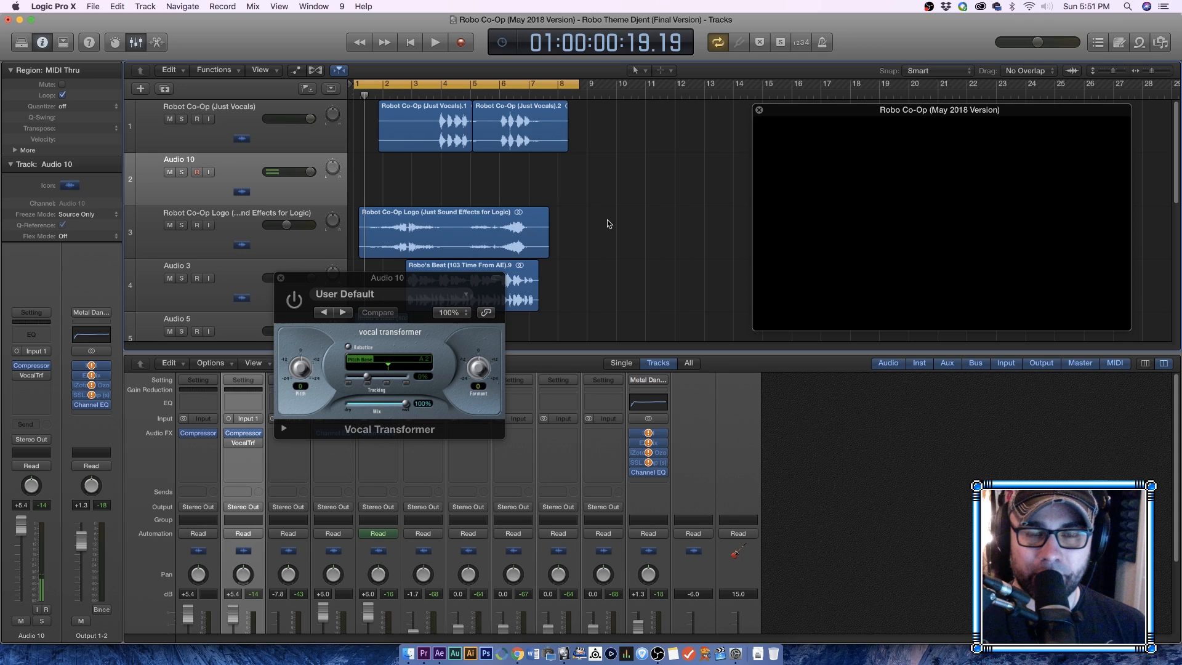
Step: Move the Logic playhead to about bar 3.4, where the Robot Co-Op logo appears
left_click_drag(412, 96, 463, 95)
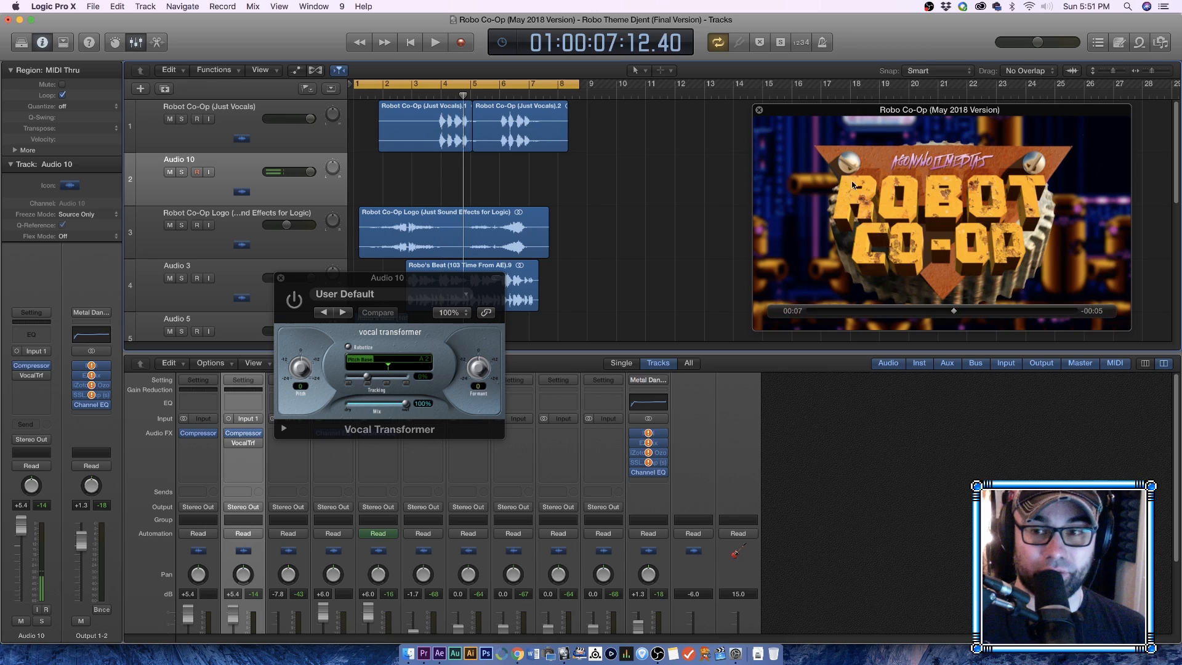
mouse_move(1077, 266)
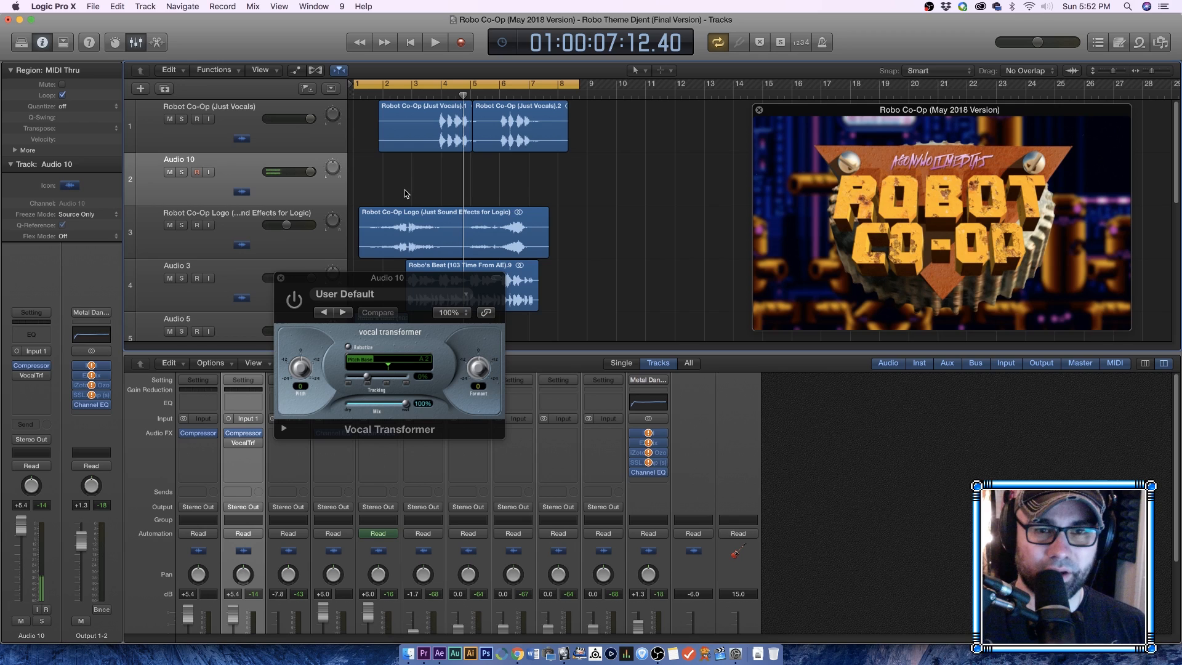
Step: Solo the Just Vocals track and play it from a cycle starting near bar 4
left_click(429, 145)
left_click(182, 119)
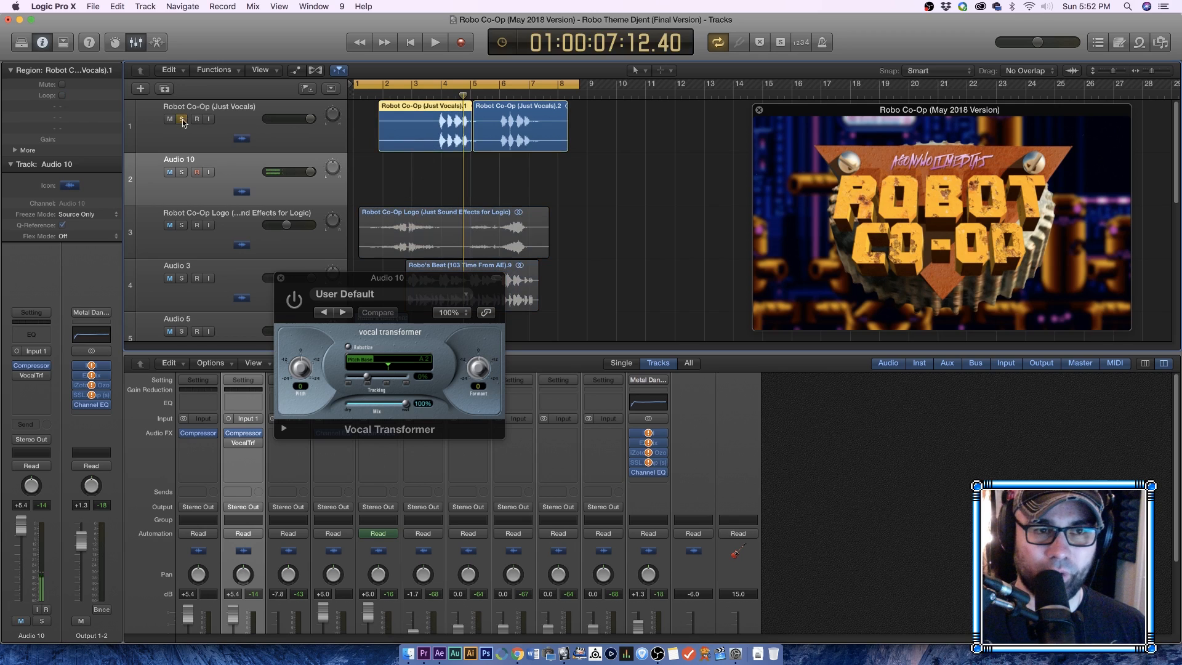
left_click_drag(354, 82, 434, 86)
key("space")
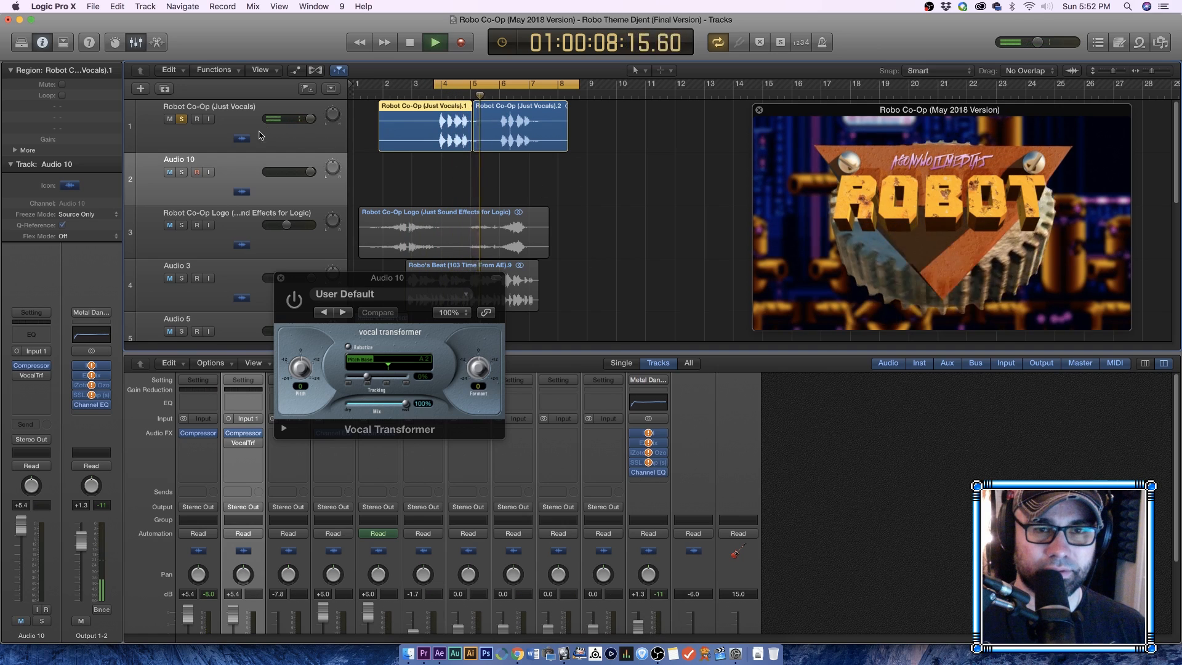
key("space")
Step: Unsolo the vocals, extend the cycle back to bar 1, and play the soloed Robot Co-Op Logo track
left_click(182, 121)
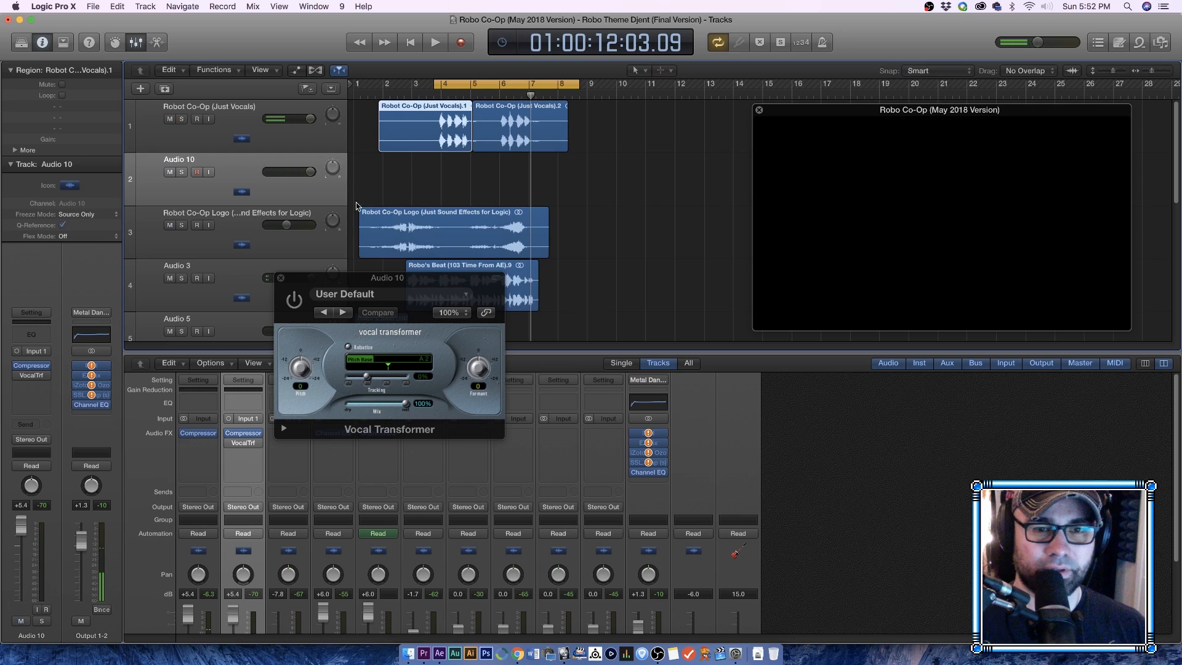
scroll(407, 175, "down", 2)
left_click_drag(437, 85, 355, 85)
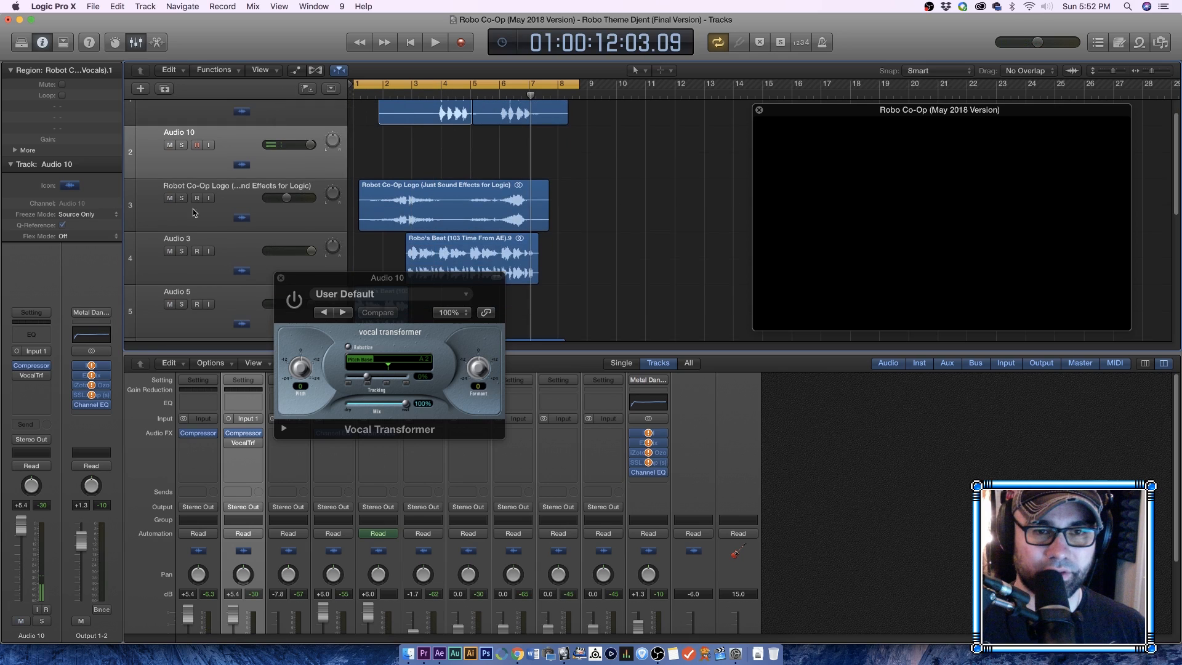
left_click(182, 198)
key("space")
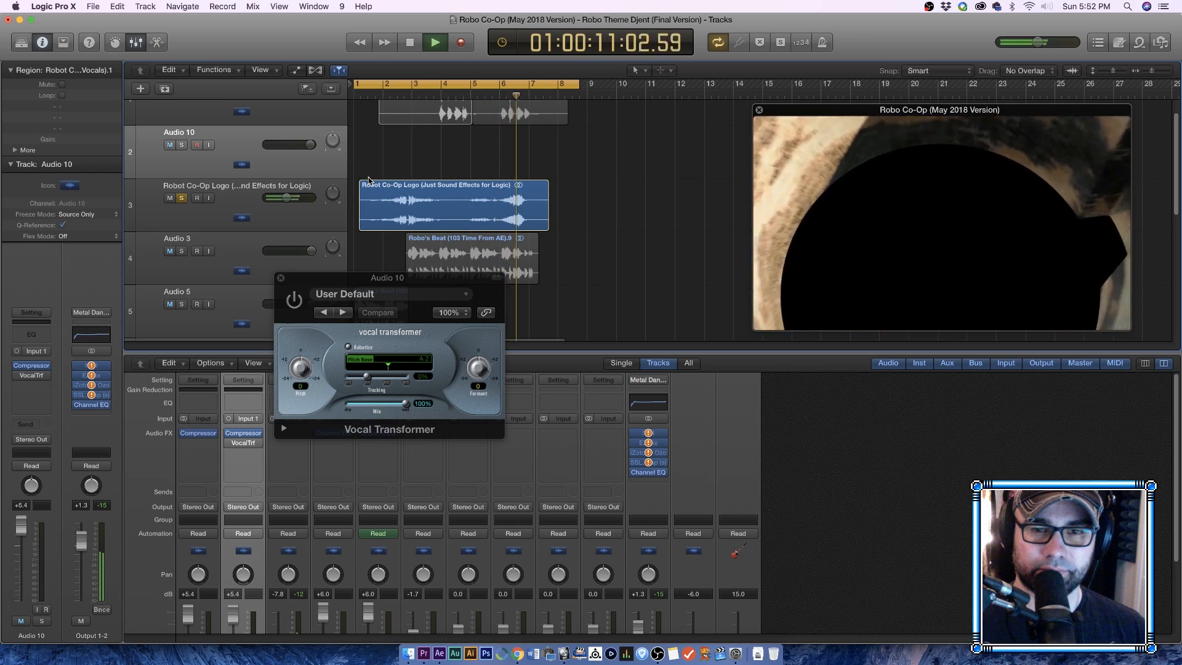
Step: Stop playback, move the solo from the Robot Co-Op Logo track to Audio 3, and move the Vocal Transformer window aside
key("space")
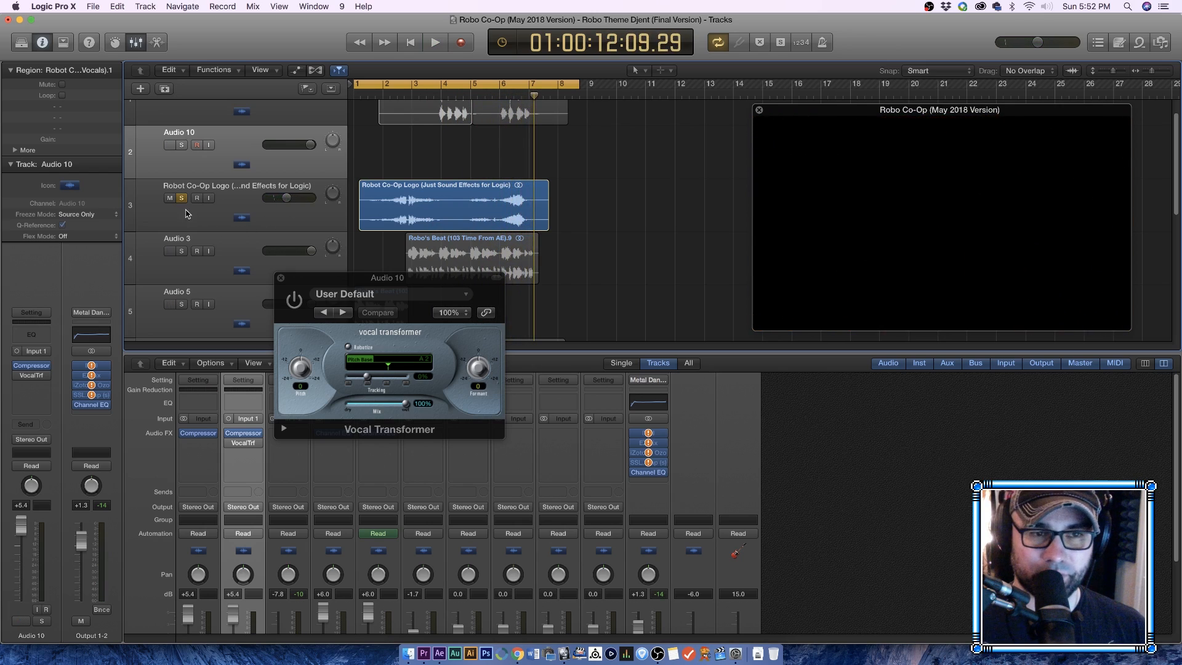
left_click(182, 198)
scroll(191, 221, "down", 3)
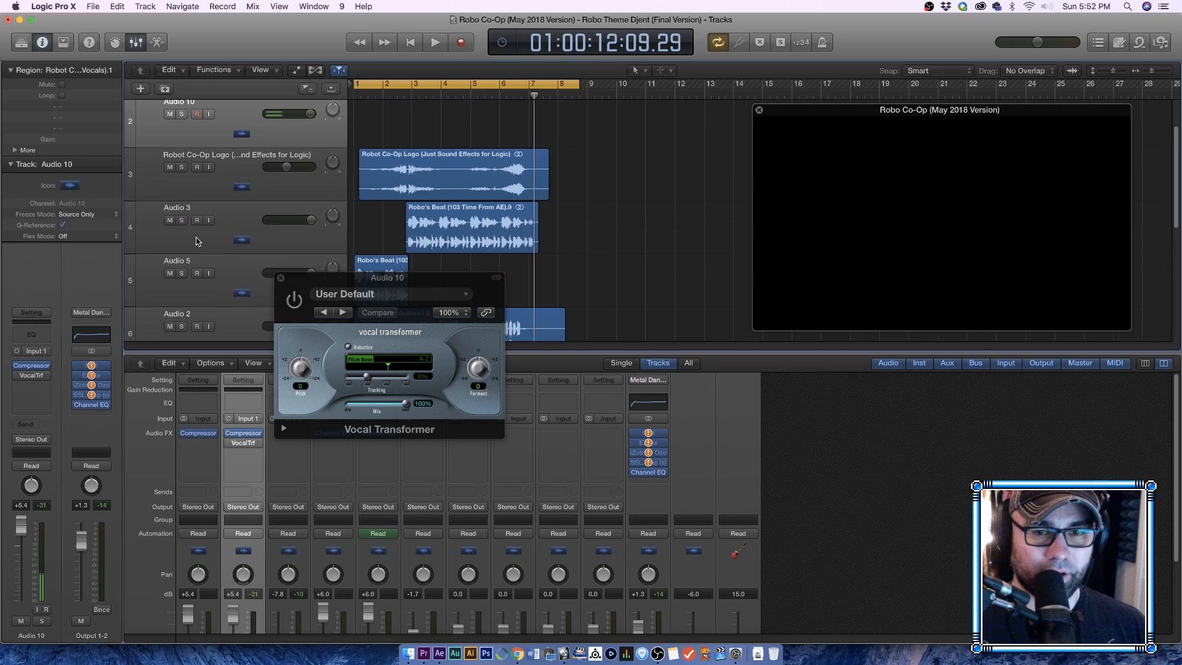
left_click(183, 220)
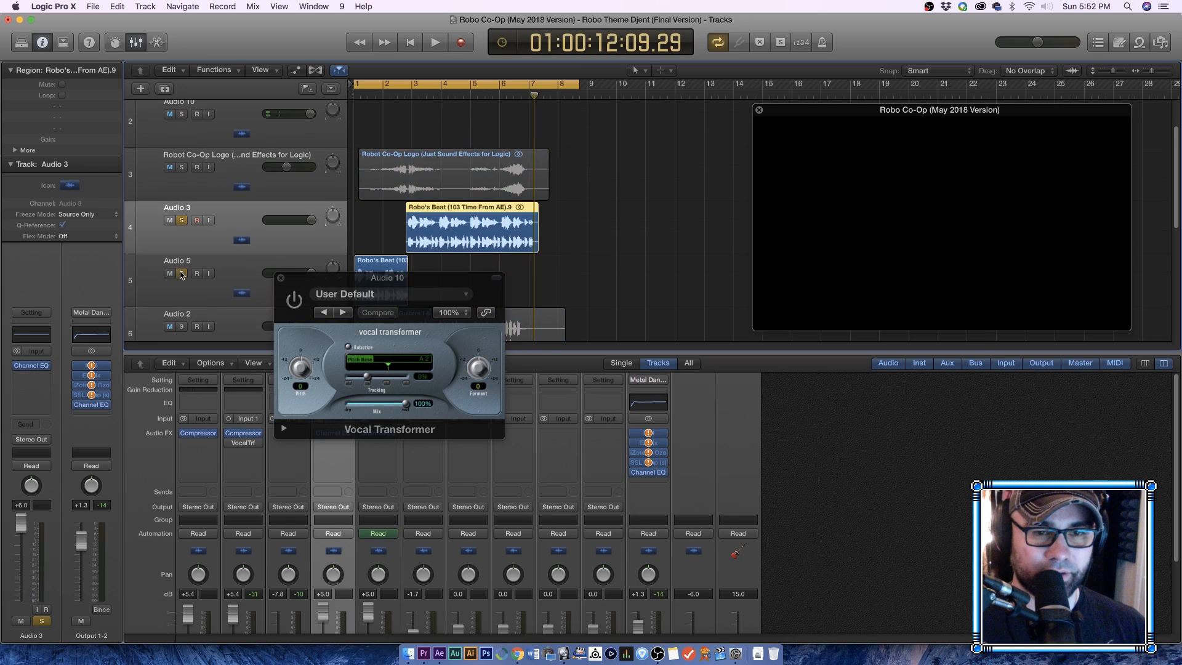
left_click_drag(413, 277, 594, 335)
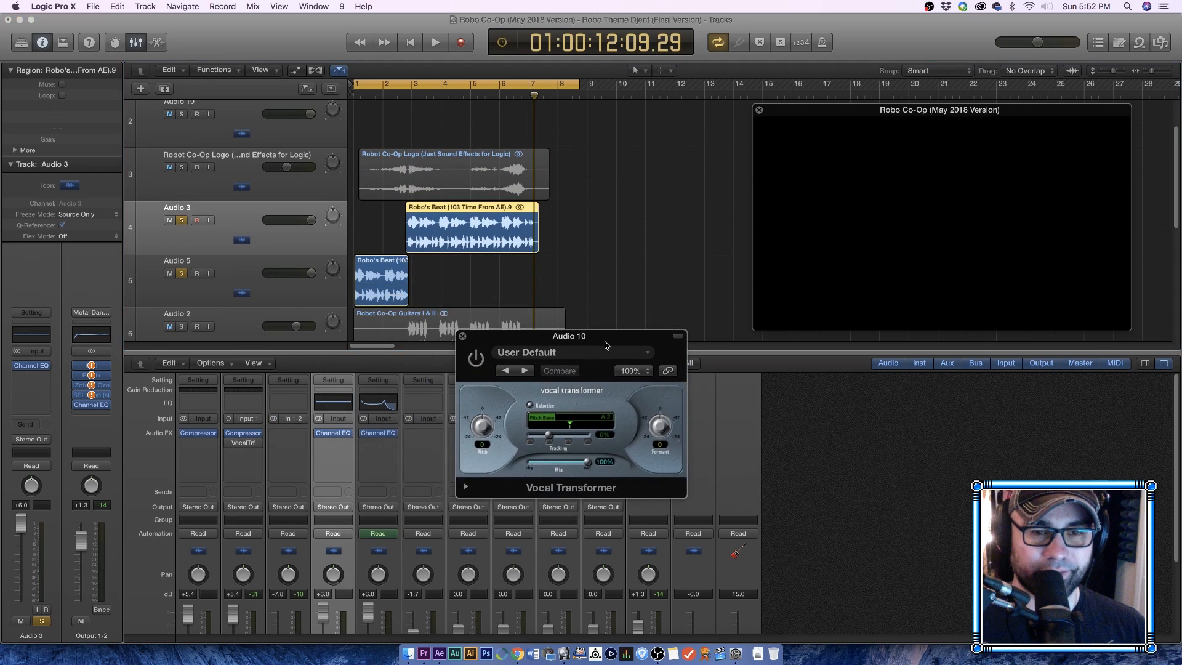
Step: Play the Audio 3 beat from the start twice, then clear its solo
scroll(495, 274, "down", 3)
key("space")
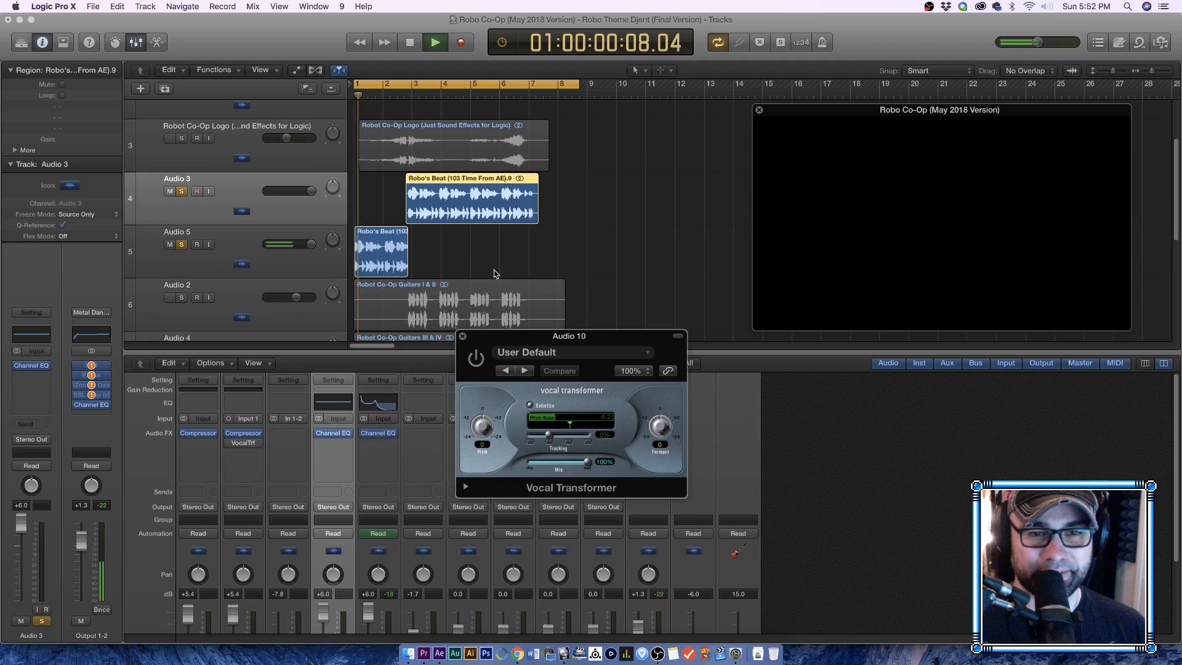
key("space")
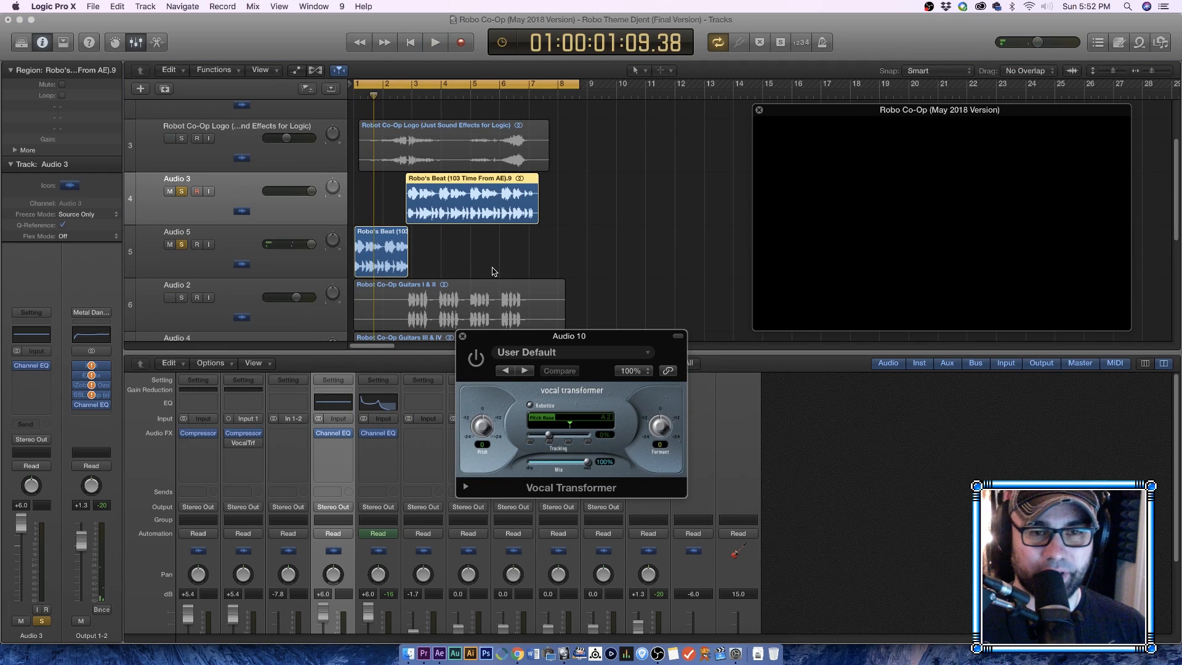
key("space")
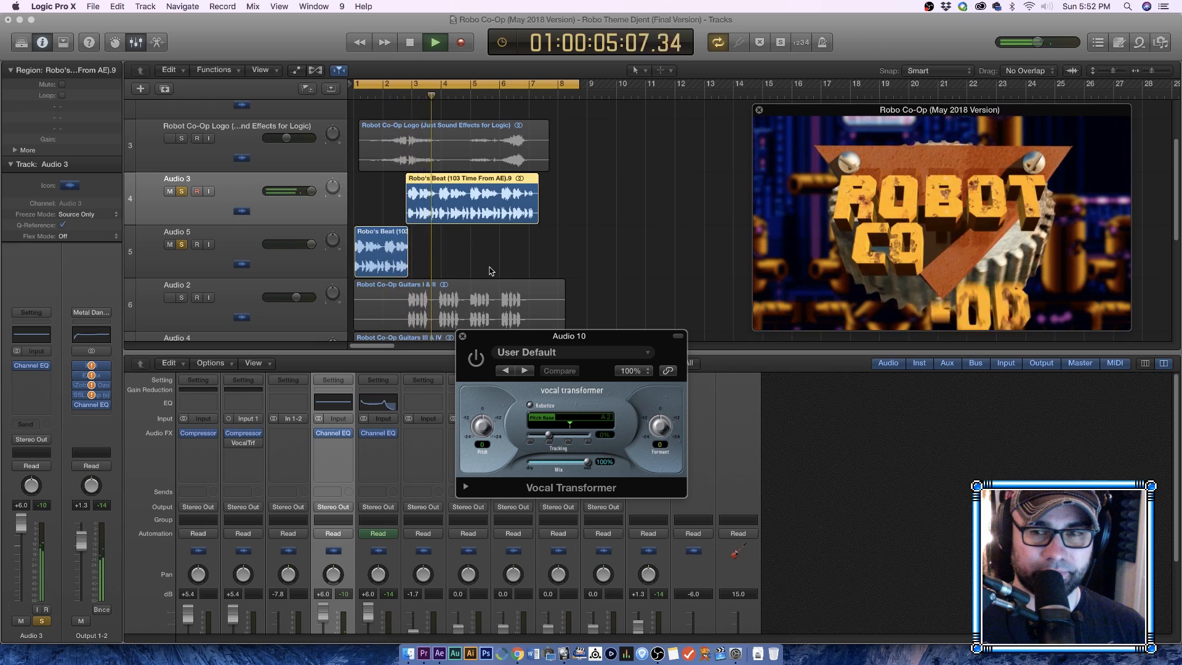
key("space")
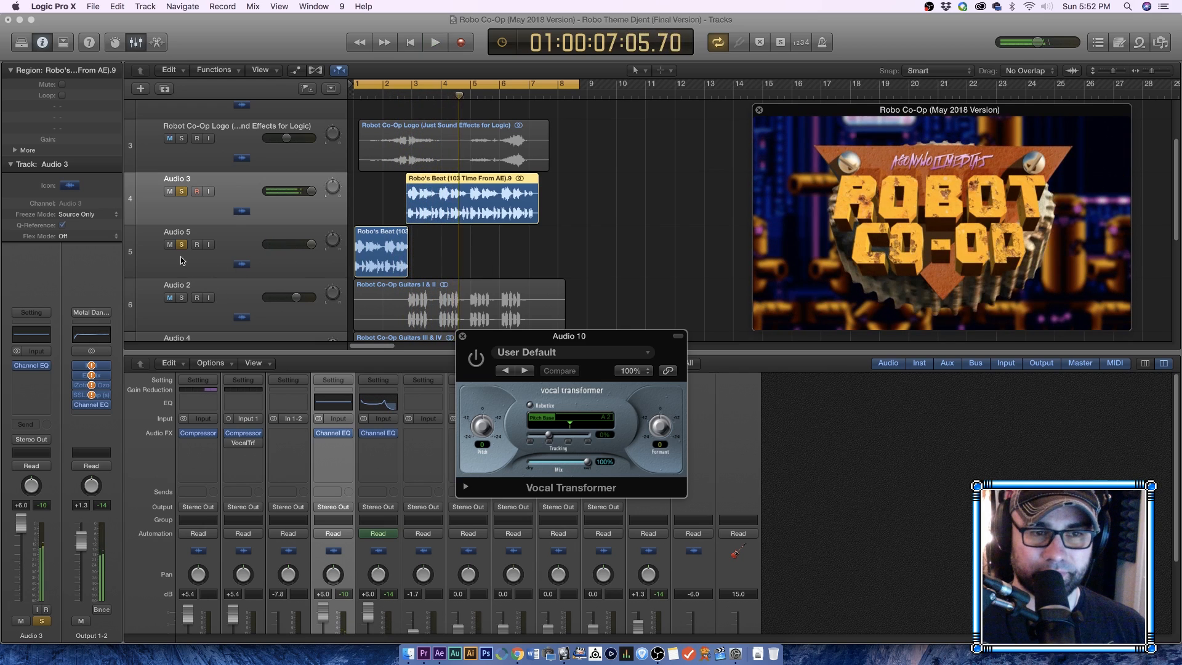
left_click(180, 248)
left_click(181, 192)
Step: Briefly solo and unsolo the Audio 2 guitars track
scroll(285, 292, "down", 3)
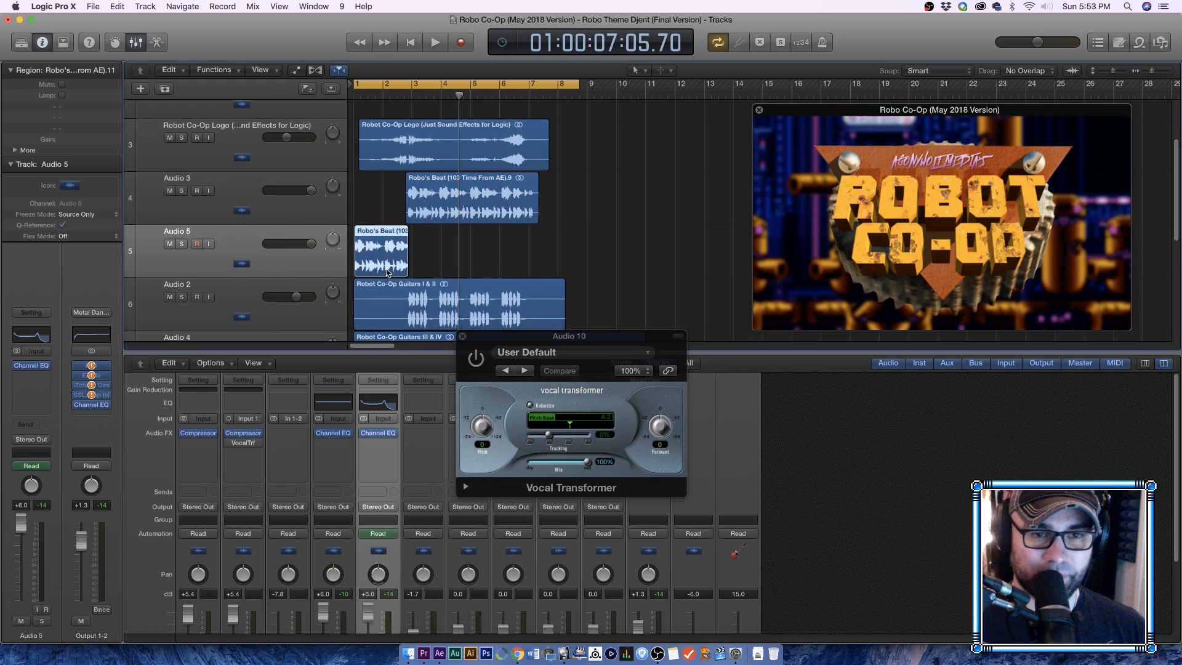
scroll(285, 293, "down", 1)
left_click(182, 265)
left_click(182, 265)
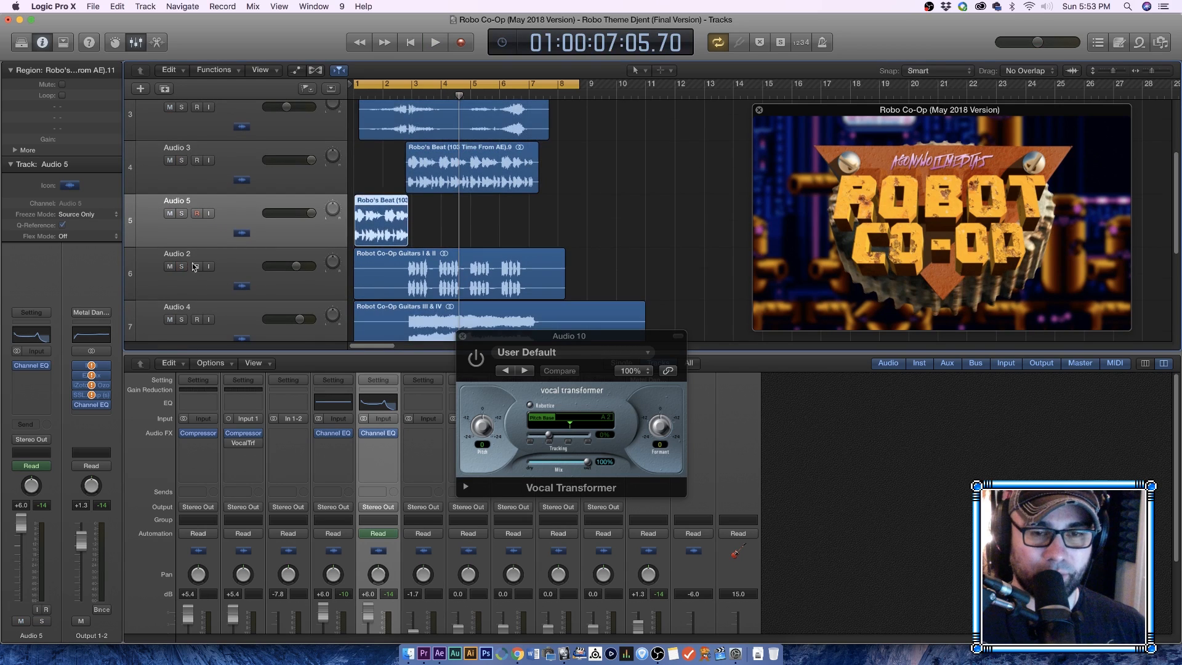
scroll(432, 268, "down", 5)
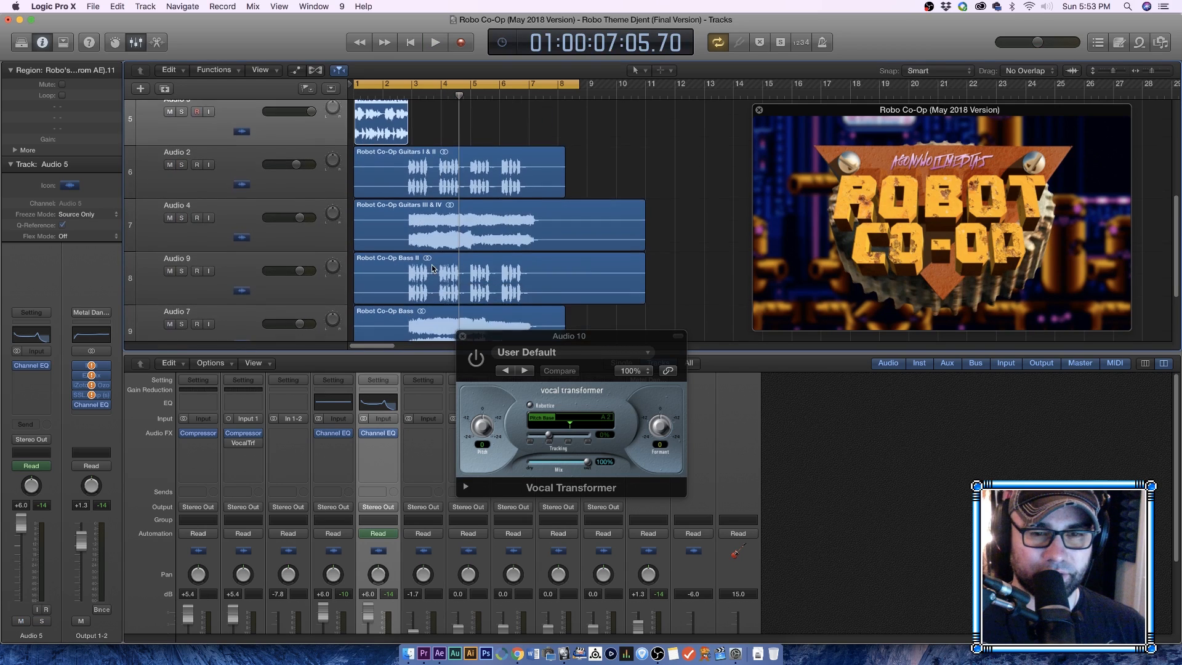
scroll(433, 268, "down", 2)
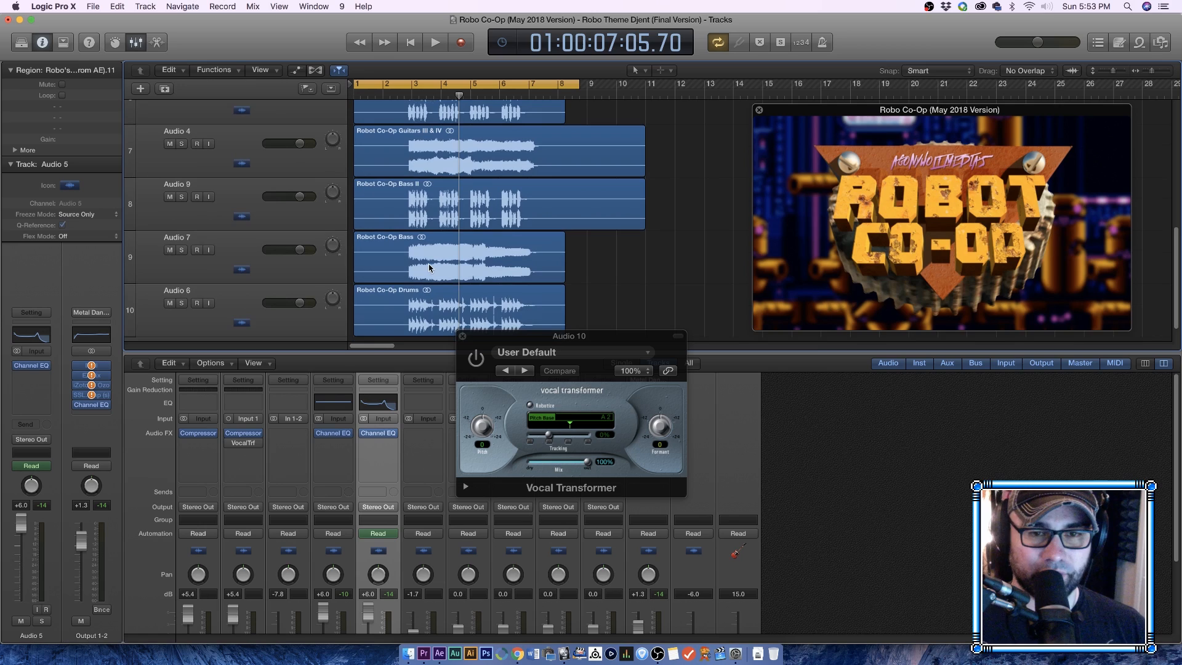
scroll(425, 274, "down", 1)
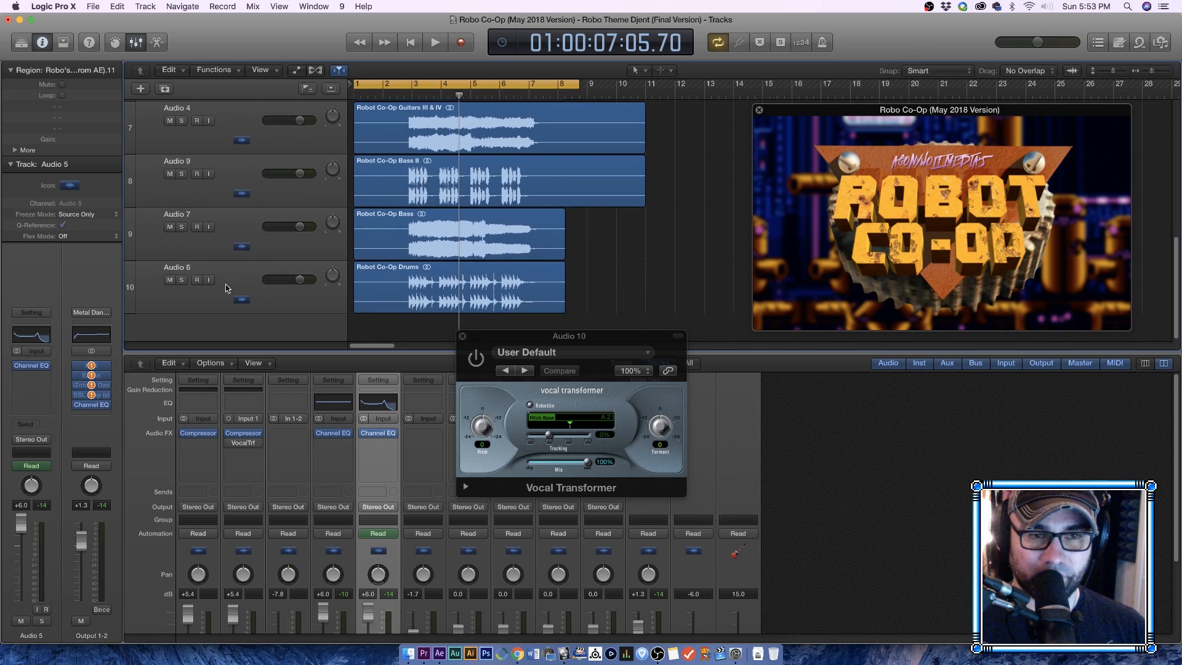
Step: Solo the Robot Co-Op Drums track and play it over a bar 3–11 cycle, then stop
left_click(182, 280)
left_click_drag(371, 82, 425, 86)
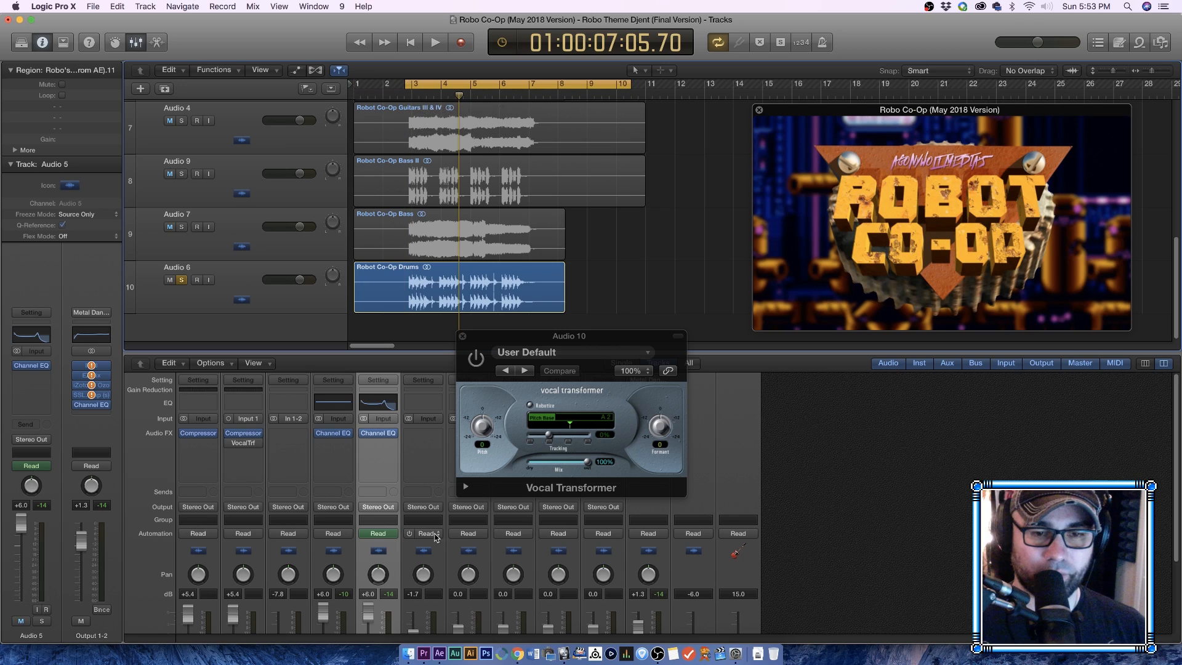
key("space")
left_click_drag(525, 340, 429, 376)
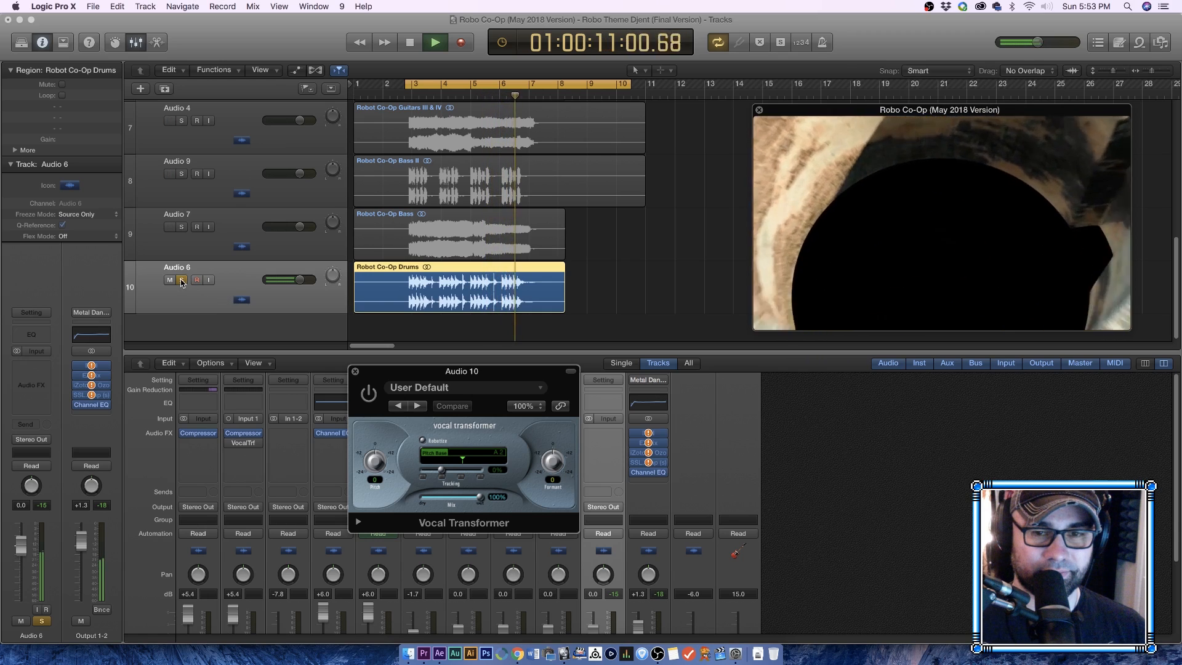
key("space")
key("super+a")
scroll(453, 278, "up", 2)
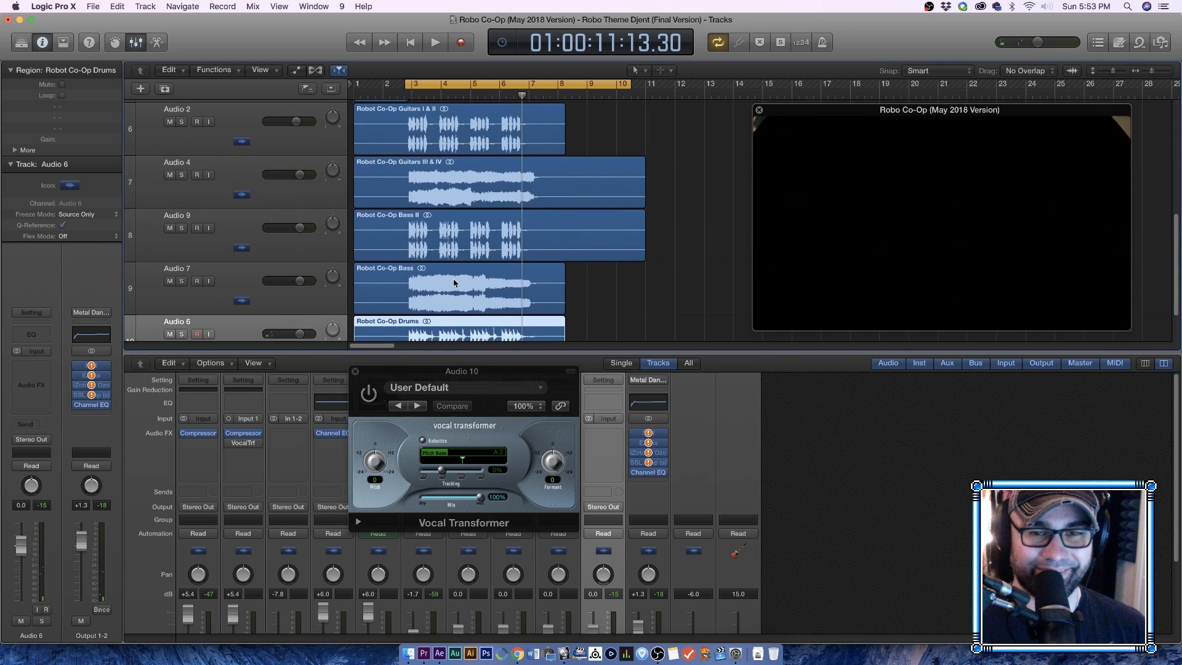
scroll(453, 278, "up", 5)
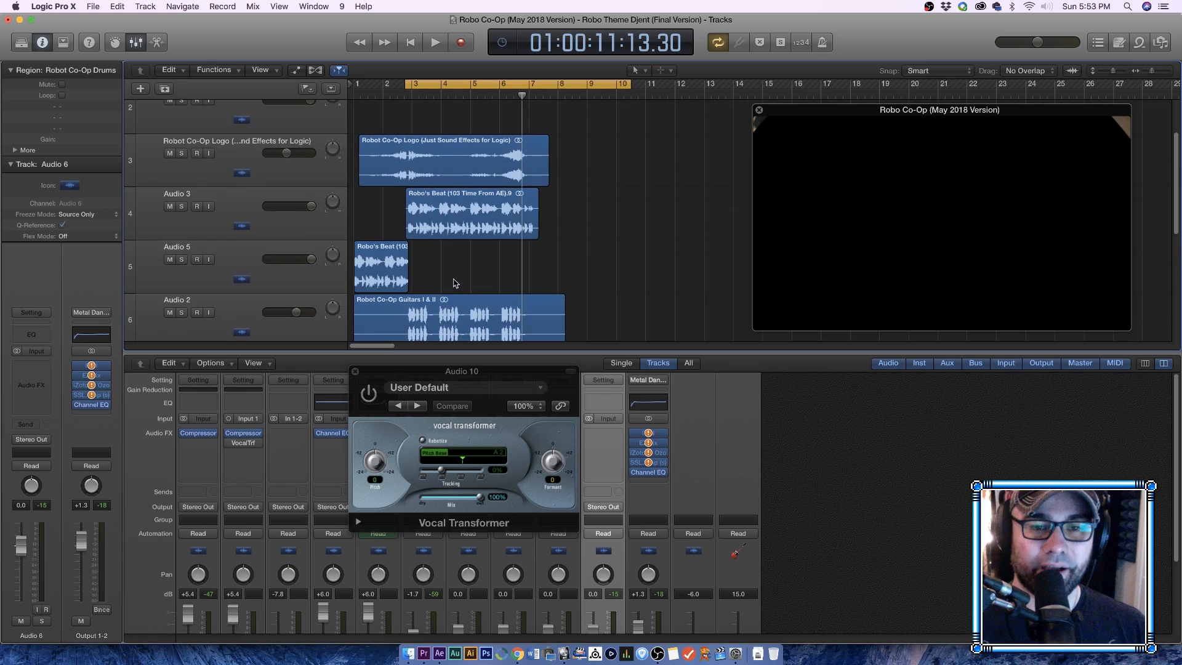
Step: Play the loop, briefly soloing and then unsoloing the Audio 4 guitars
scroll(455, 283, "down", 1)
mouse_move(432, 85)
left_mouse_down()
mouse_move(404, 85)
mouse_move(433, 85)
left_mouse_up()
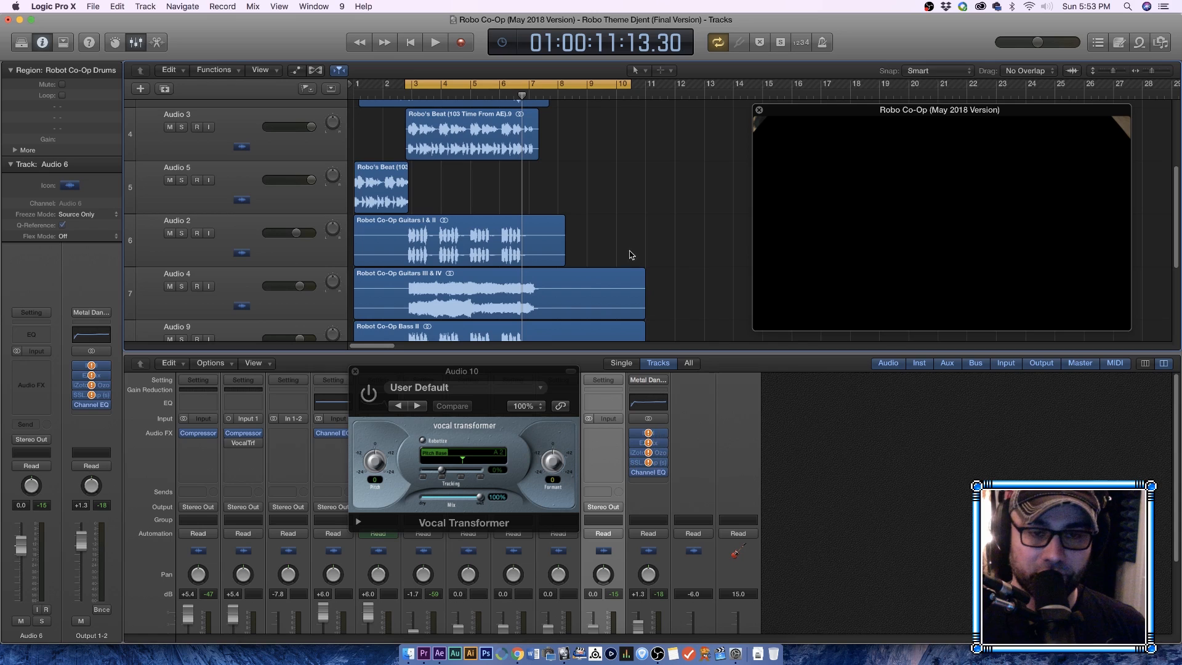
key("space")
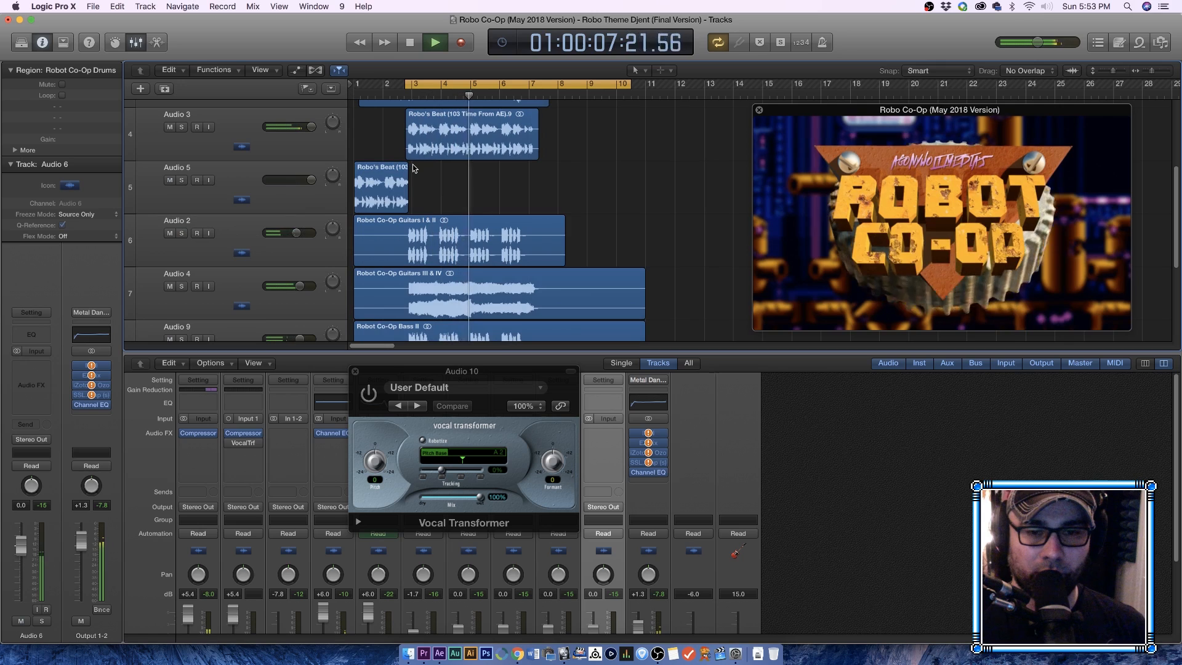
left_click(182, 287)
left_click(181, 286)
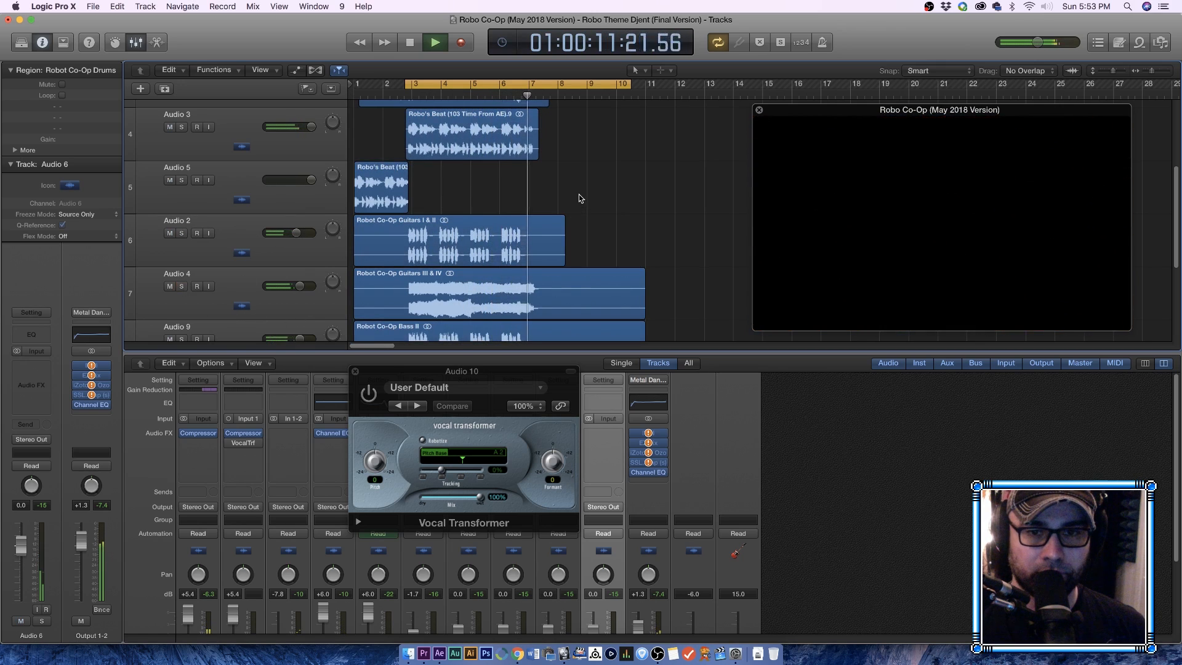
Step: Stop playback, put the playhead at bar 4, and drag the cycle start to bar 1
key("space")
scroll(579, 195, "up", 3)
left_click(464, 157)
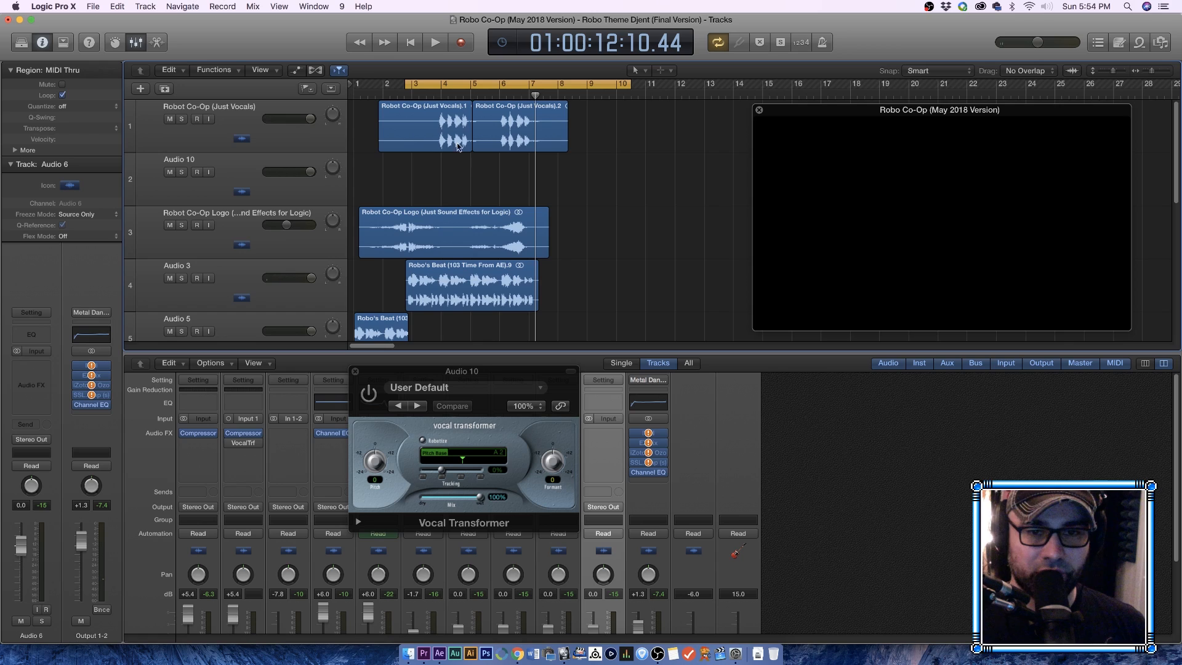
left_click(458, 96)
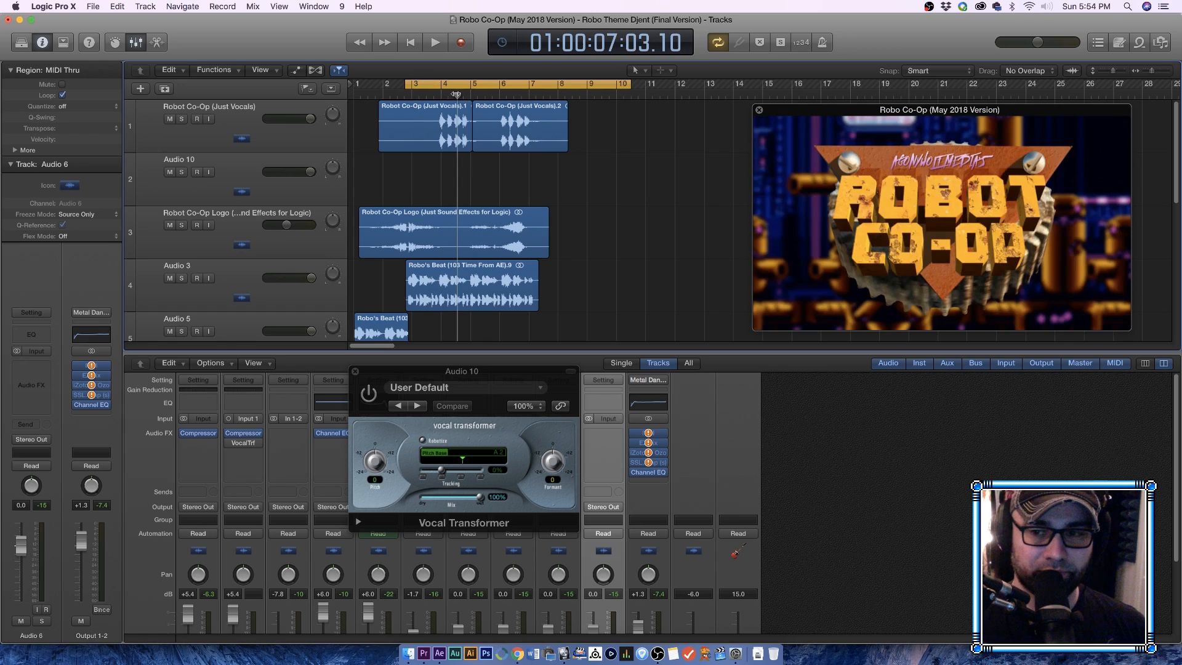
left_click_drag(446, 84, 366, 78)
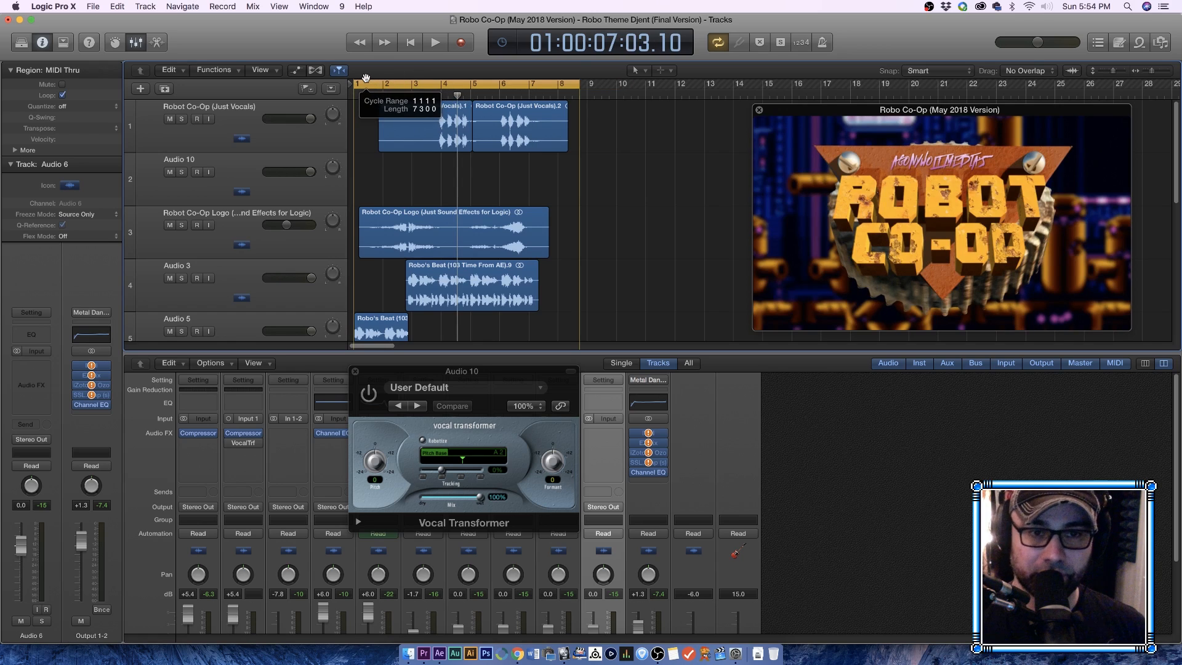
Step: Select the Audio 10 track as the track for the new vocal take
left_click(227, 185)
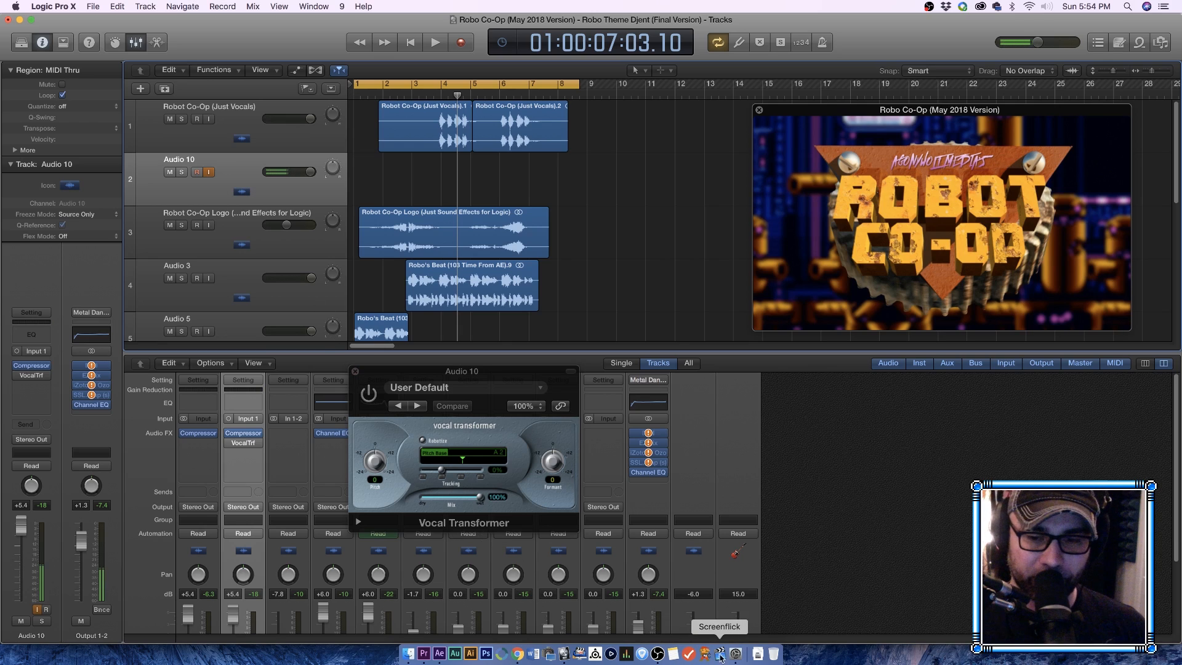
left_click(658, 654)
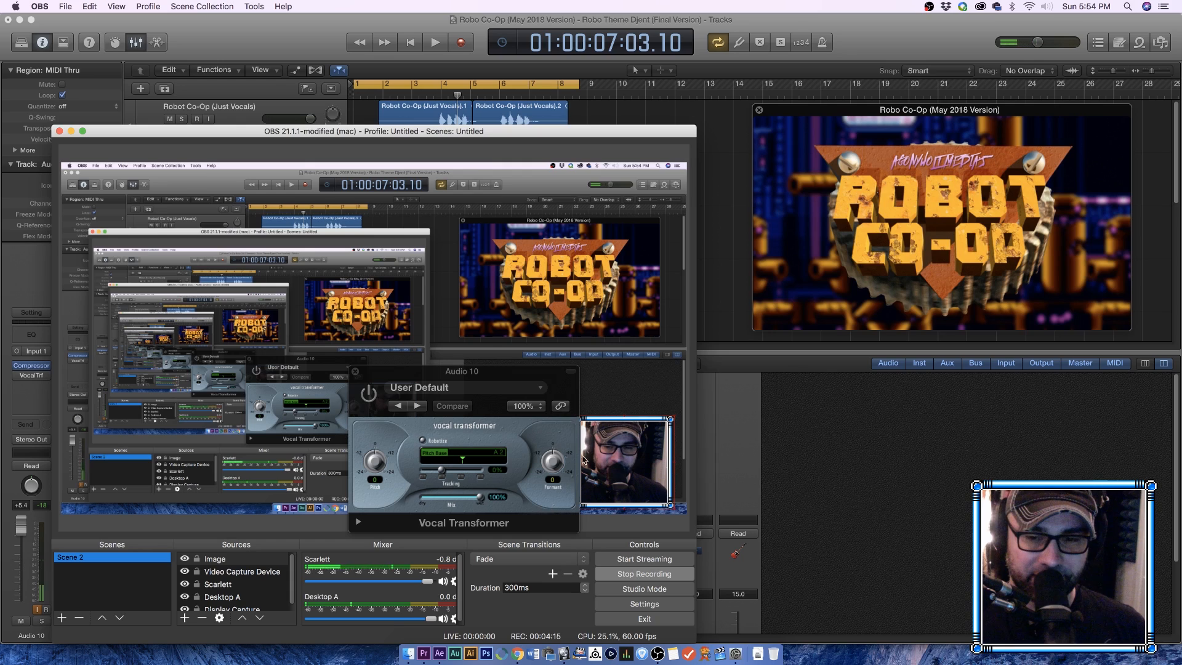
left_click(709, 196)
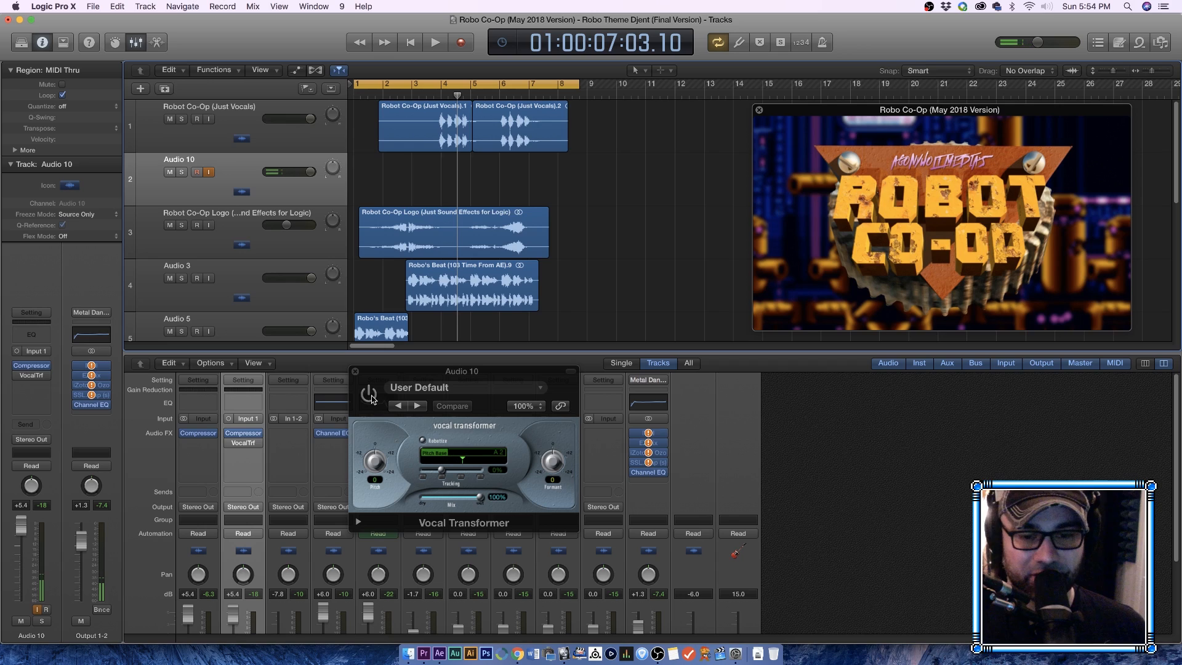
Step: Enable Vocal Transformer, browse its presets keeping User Default, then bypass it again
left_click(370, 394)
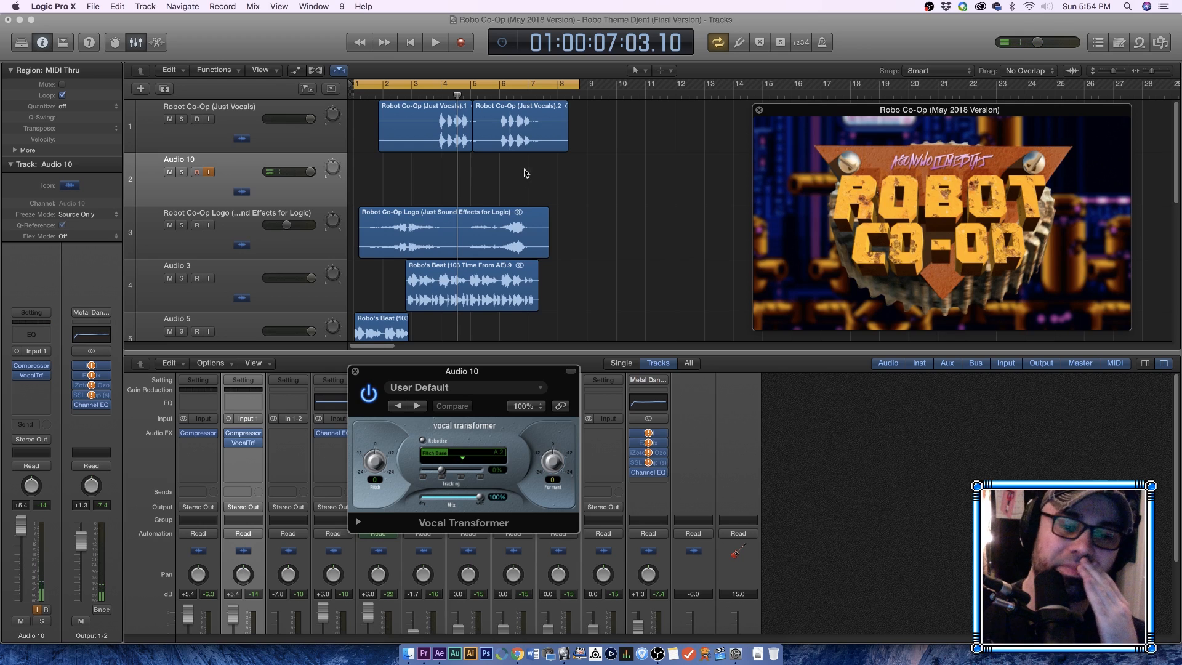
left_click(479, 386)
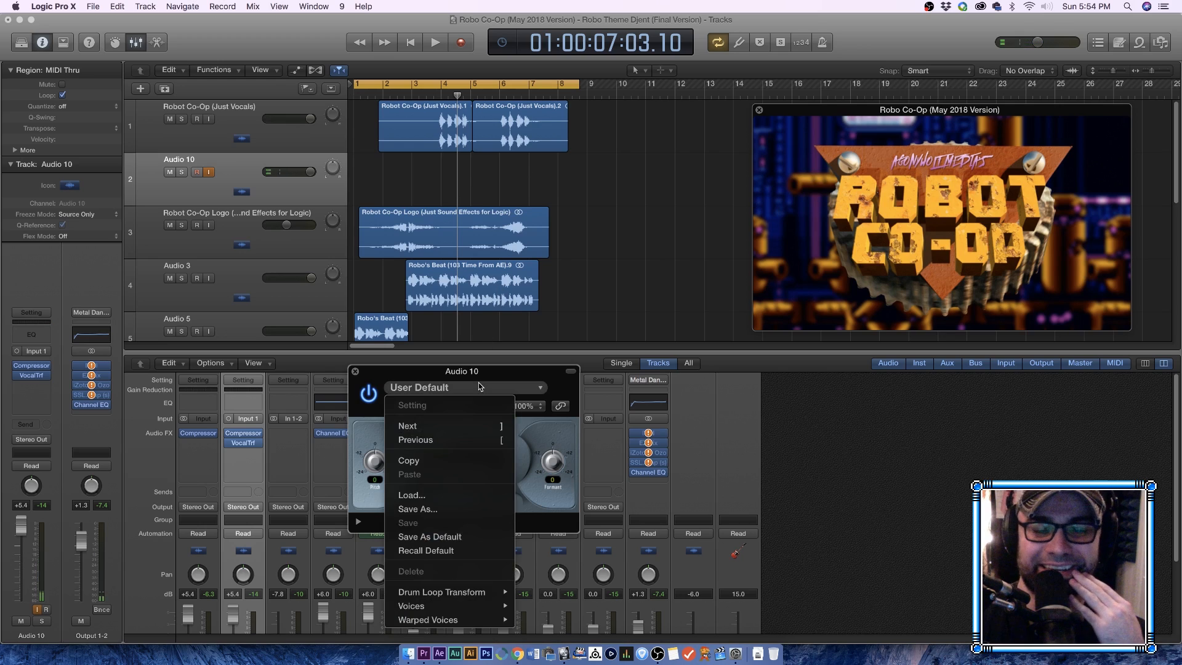
mouse_move(473, 592)
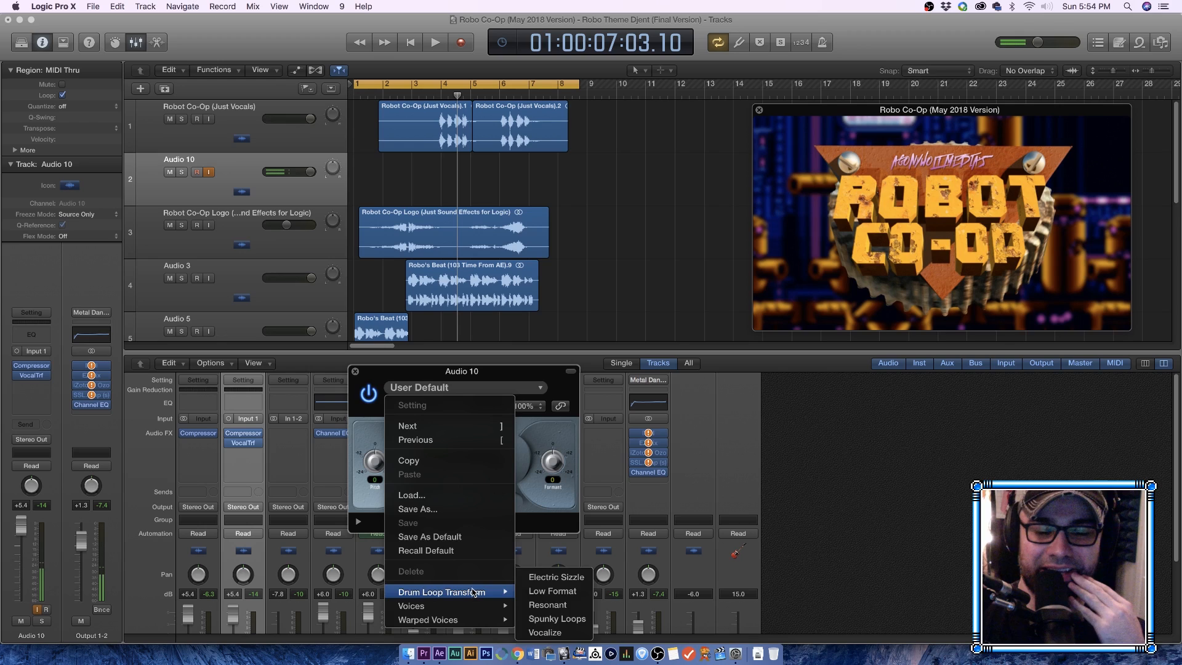
left_click(585, 163)
left_click(370, 395)
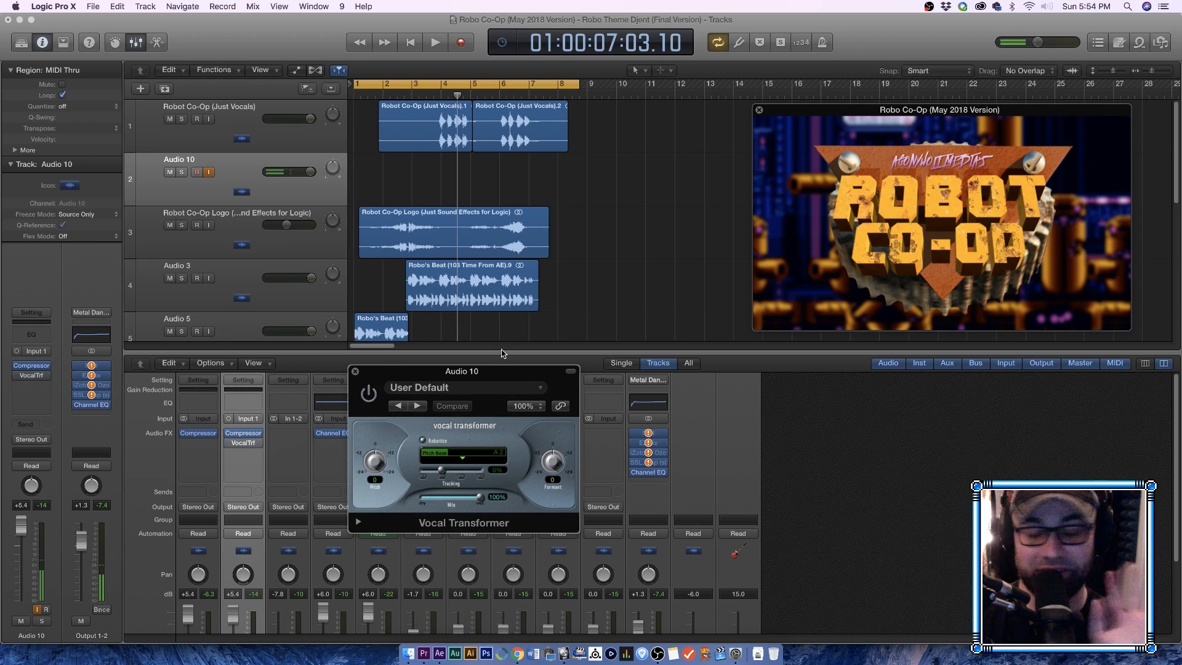
left_click(428, 194)
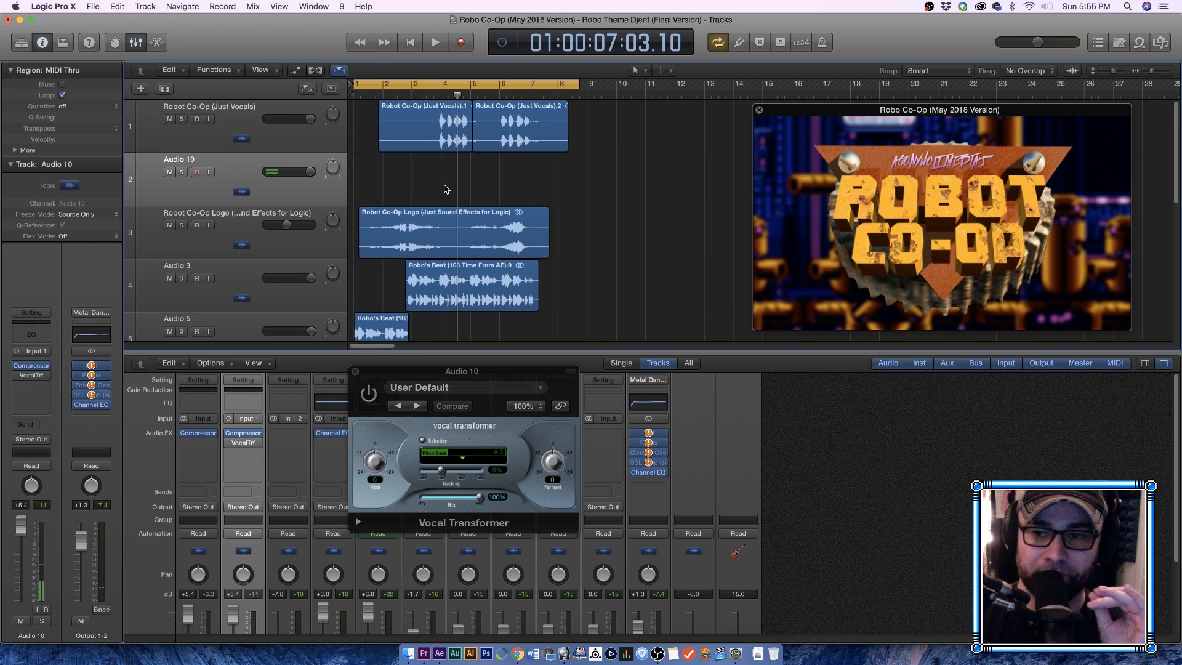
Step: Insert a stereo PlatinumVerb into Audio 10's next effect slot
left_click(258, 455)
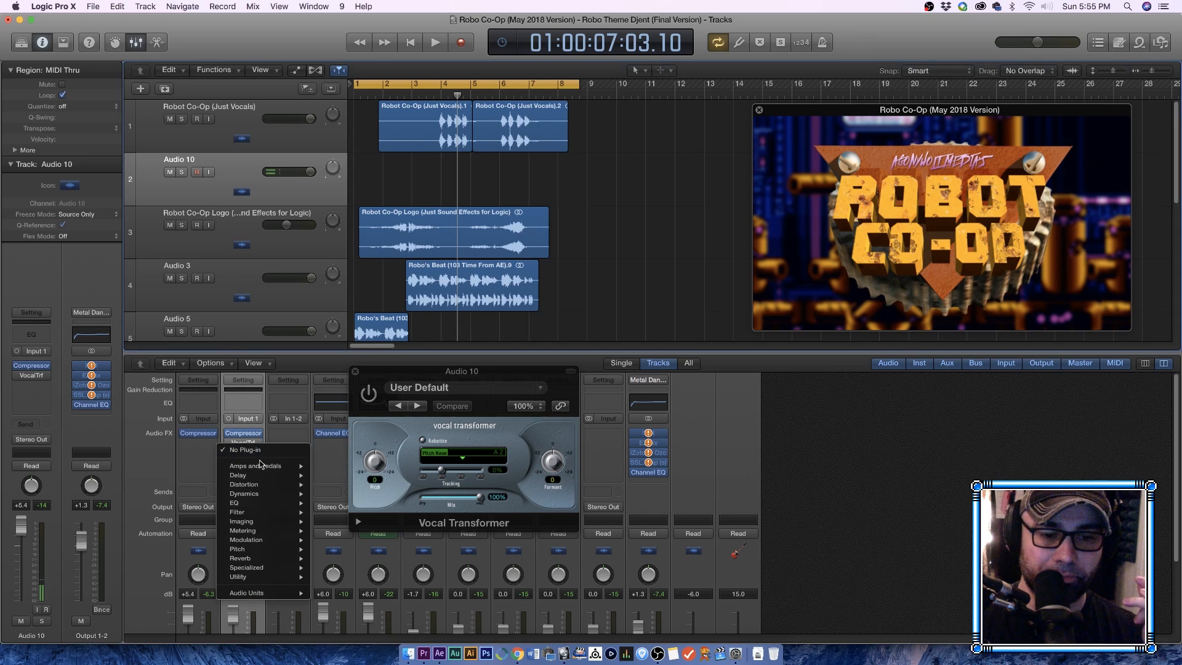
mouse_move(280, 513)
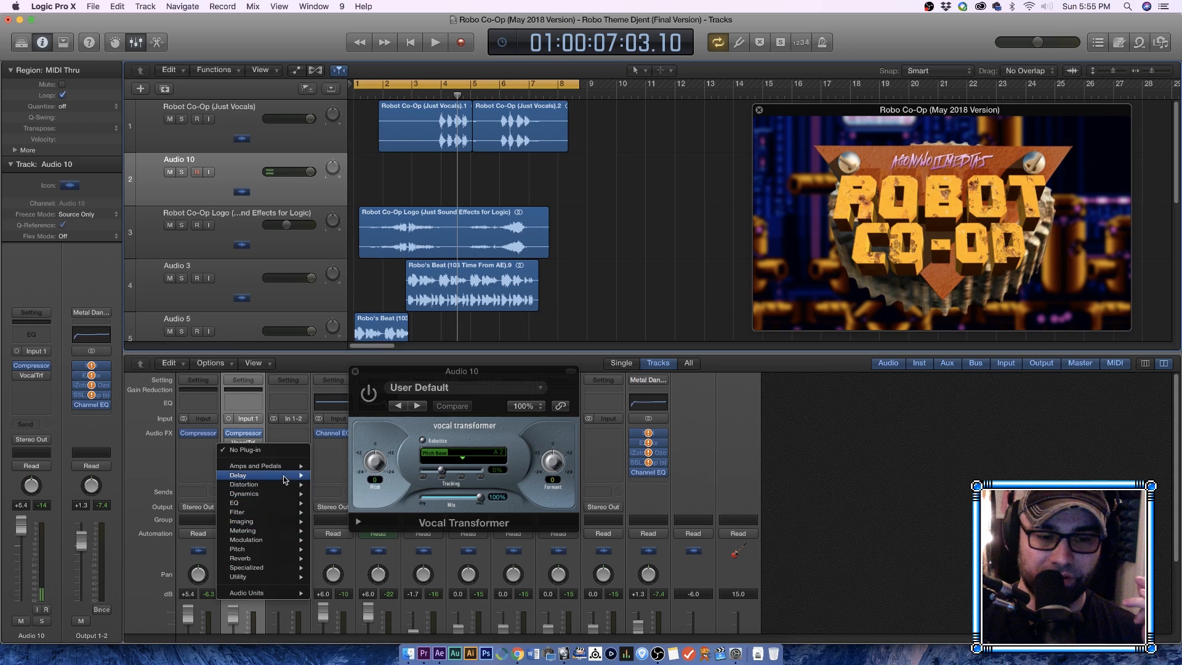
mouse_move(280, 558)
mouse_move(352, 567)
left_click(431, 567)
Step: Raise PlatinumVerb's wet level and room size to 68m, then move Vocal Transformer after it
left_click_drag(266, 55, 756, 321)
left_click_drag(817, 428, 783, 415)
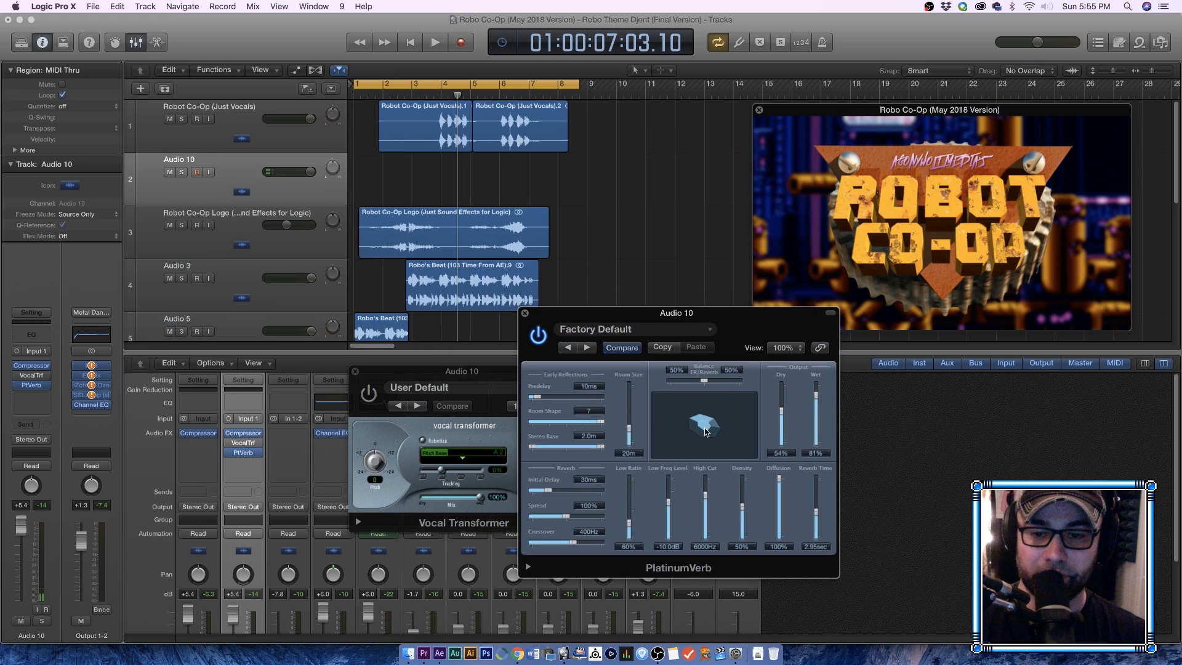
left_click_drag(626, 434, 628, 406)
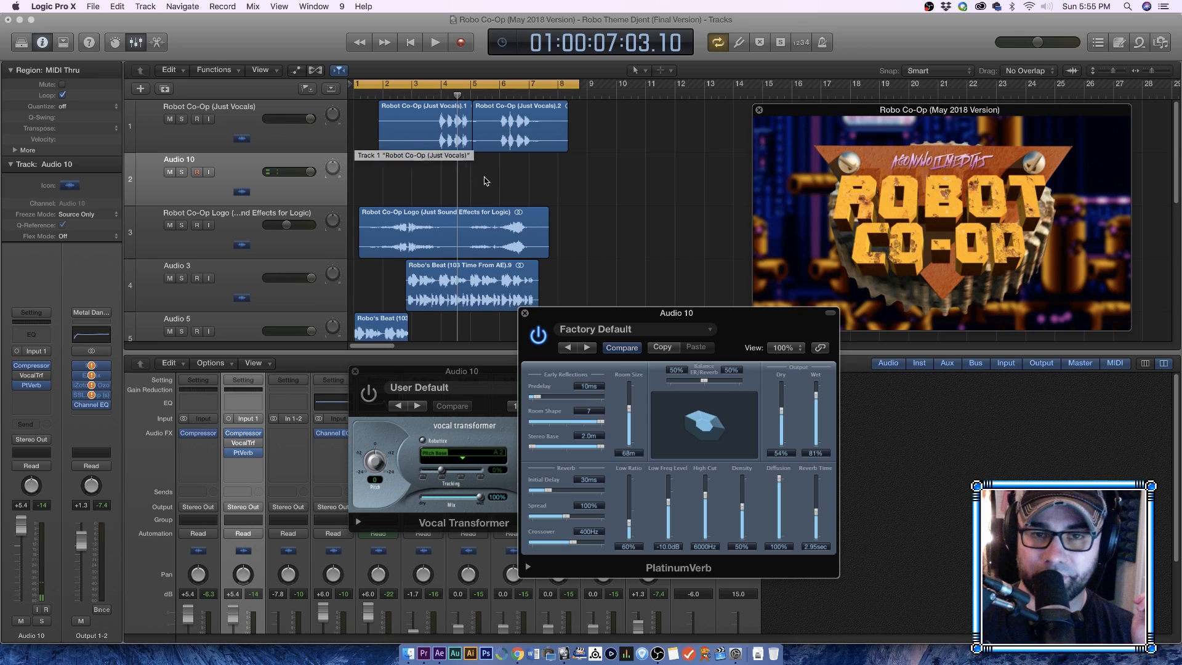
left_click(525, 313)
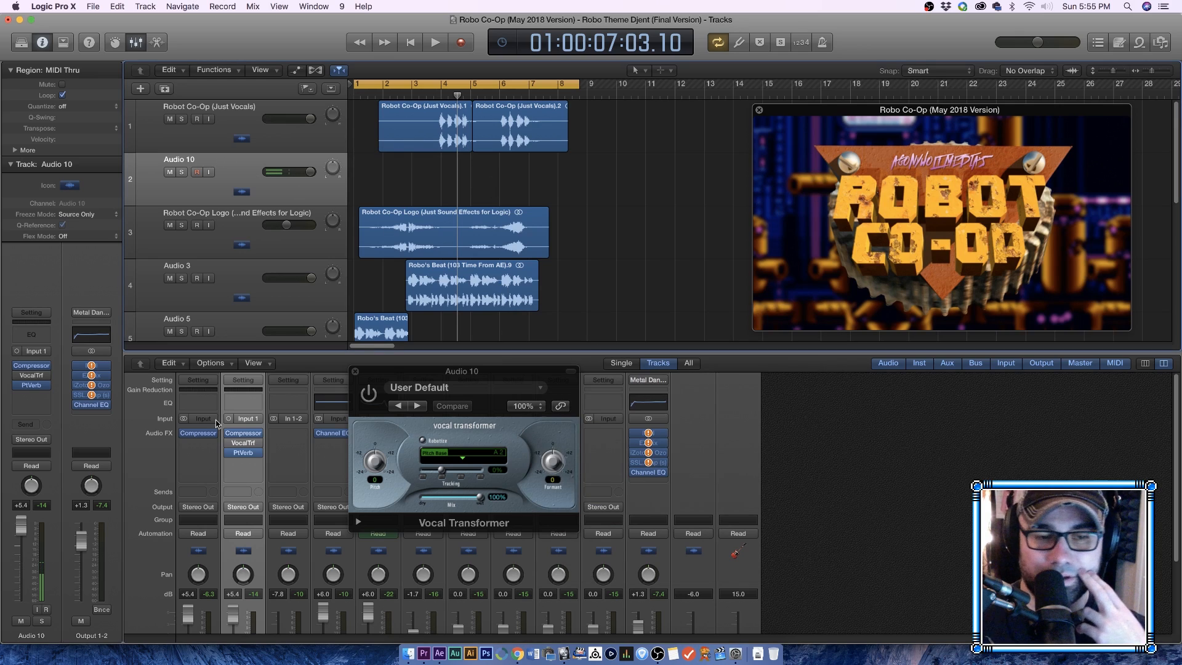
mouse_move(246, 471)
left_mouse_down()
mouse_move(246, 433)
mouse_move(247, 463)
left_mouse_up()
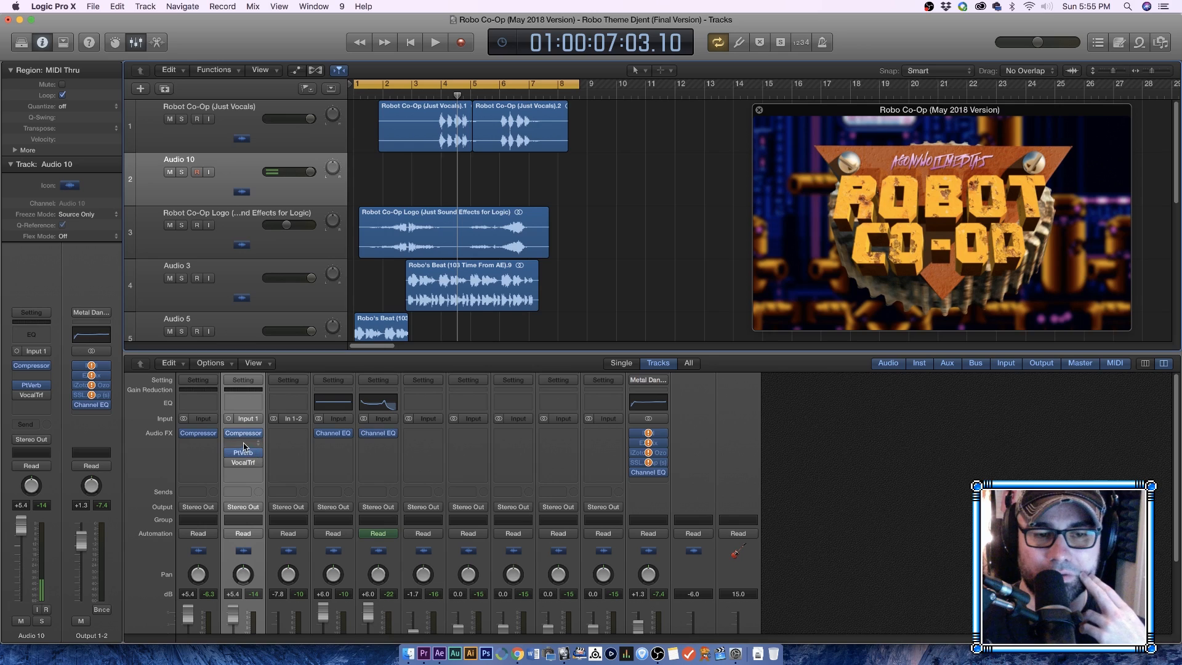
Step: Move PlatinumVerb up into the empty second slot so Compressor, PlatinumVerb, Vocal Transformer run in order
left_click(255, 444)
mouse_move(256, 457)
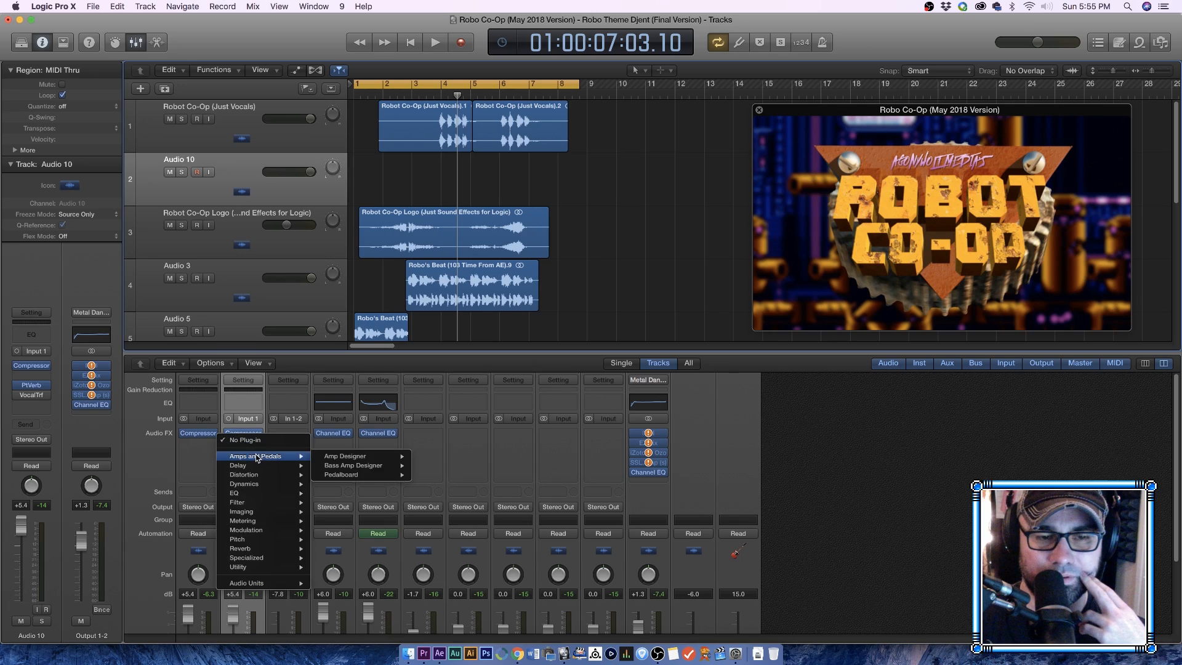
left_click(446, 469)
left_click_drag(242, 455, 243, 453)
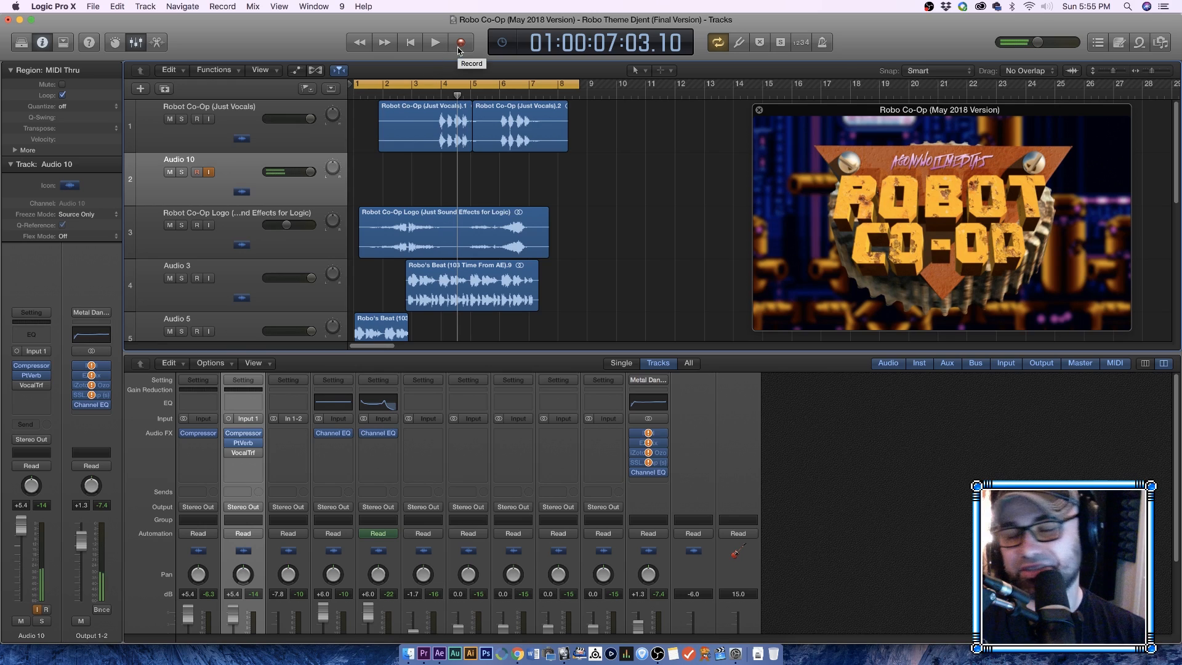
Step: Turn off Audio 10's input monitoring and record a vocal take from bar 1
left_click(208, 172)
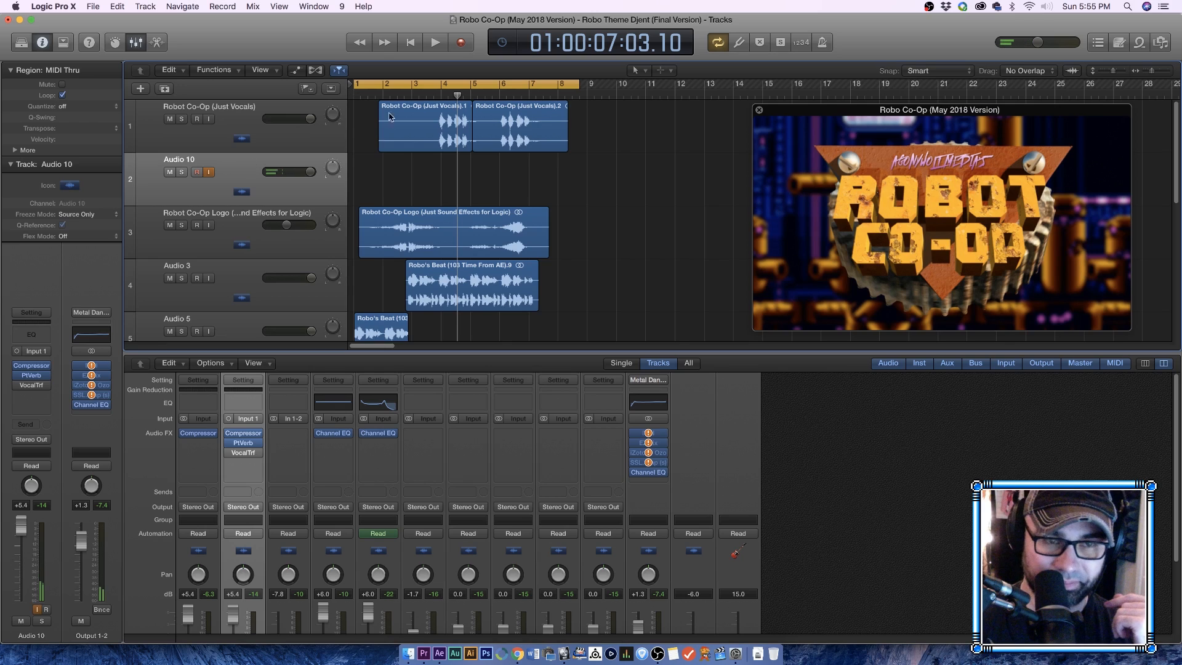
left_click(466, 47)
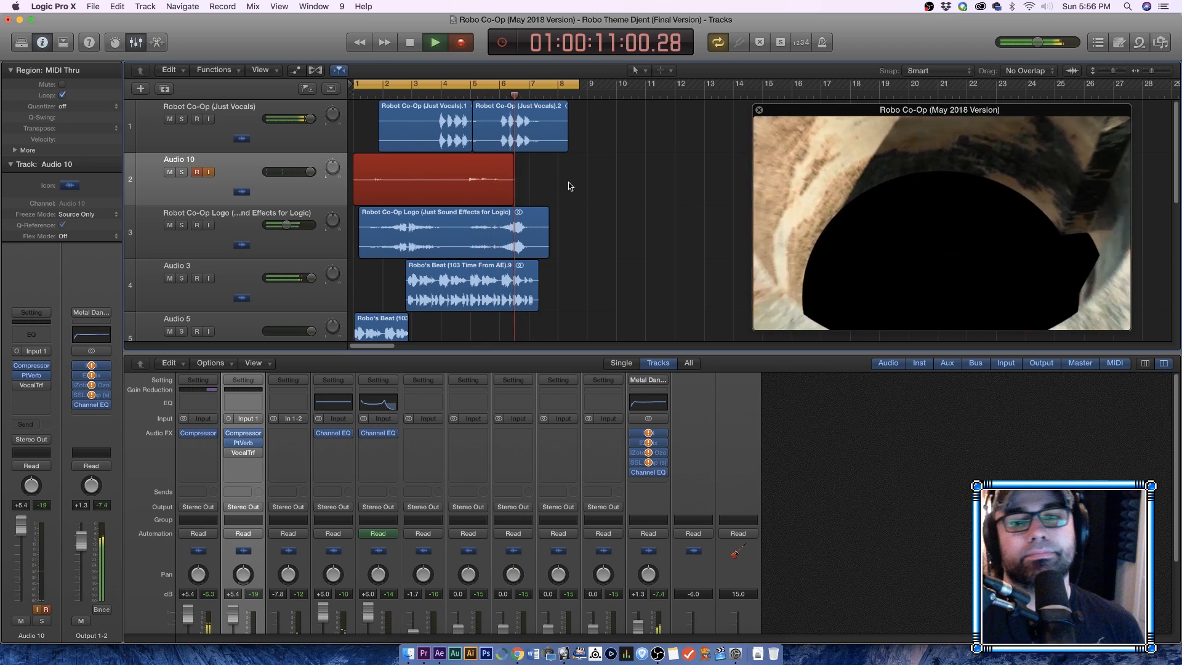
key("space")
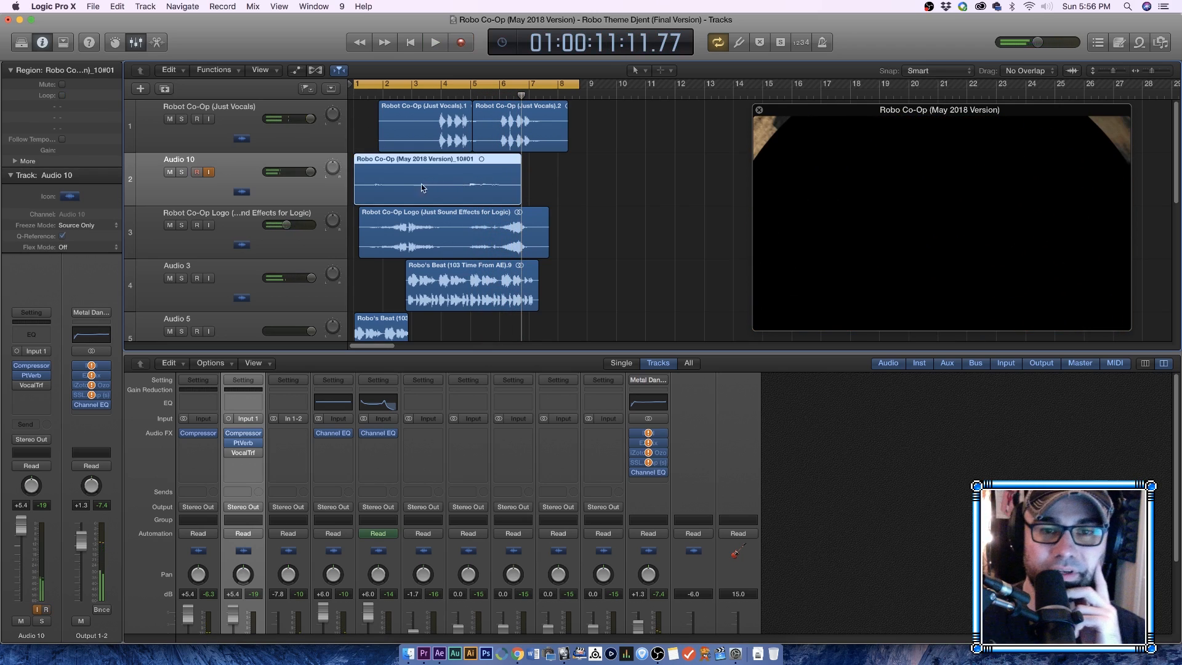
Step: Normalize the new take in the audio file editor to make it louder
double_click(472, 183)
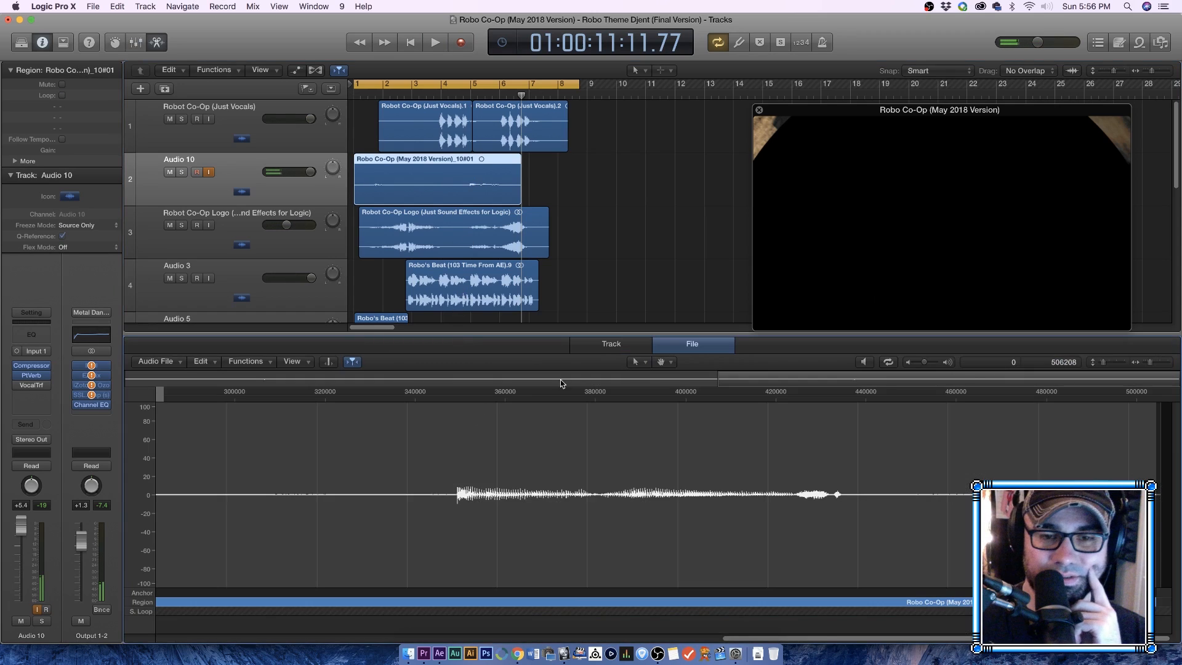
left_click(612, 345)
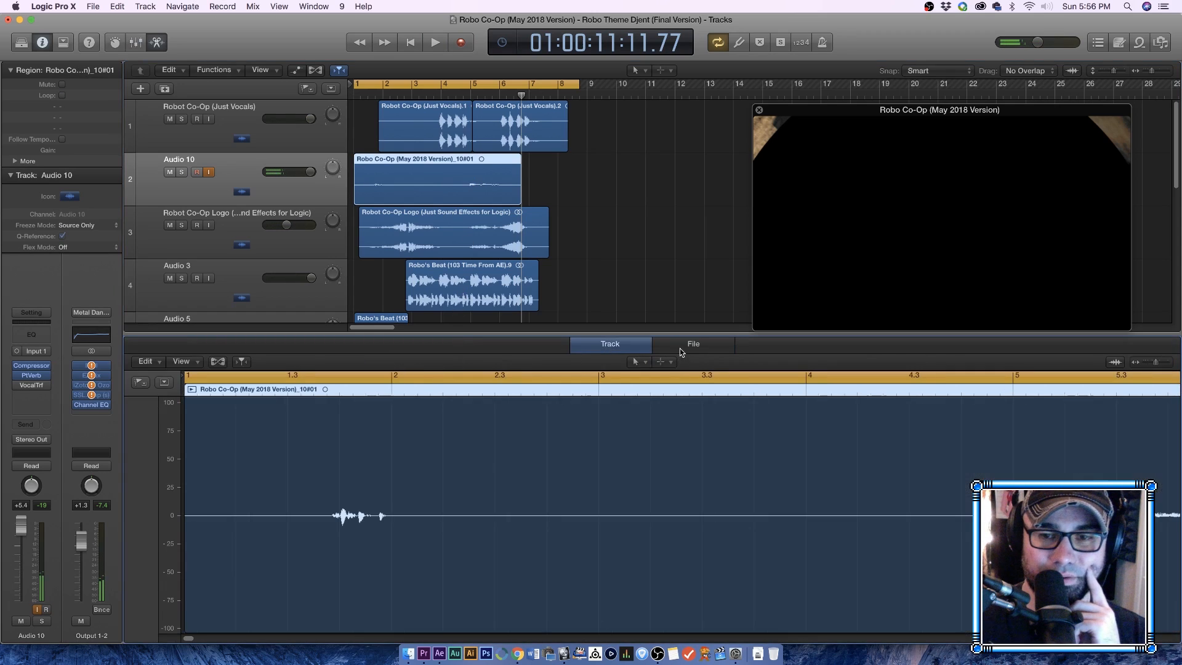
left_click(681, 349)
left_click(245, 362)
left_click(246, 371)
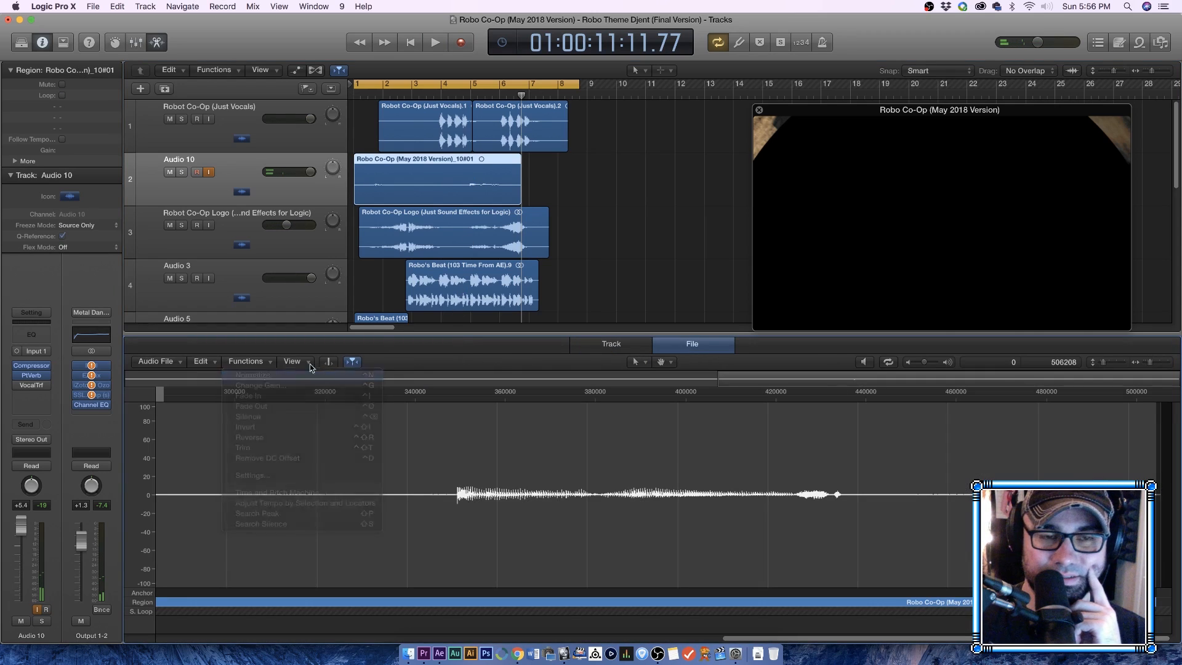
left_click(579, 188)
Step: Trim the take's silent start to 3 4 1 1 and align the cycle start with it
left_click_drag(354, 85, 442, 85)
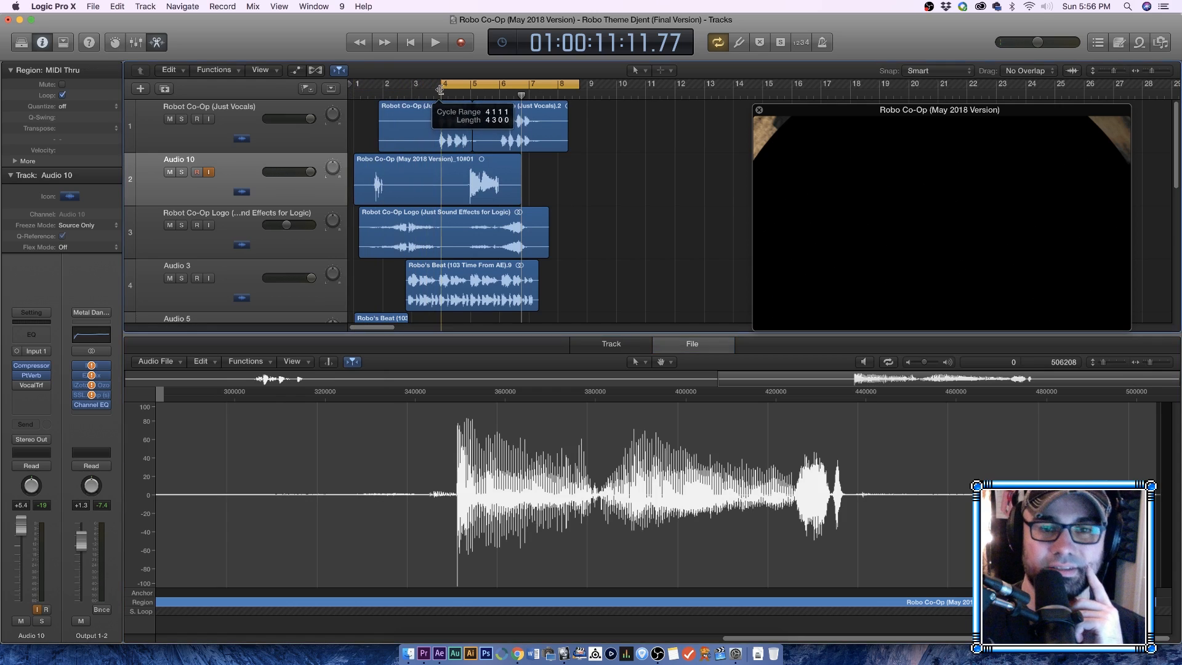
left_click(392, 198)
left_click_drag(393, 199, 472, 198)
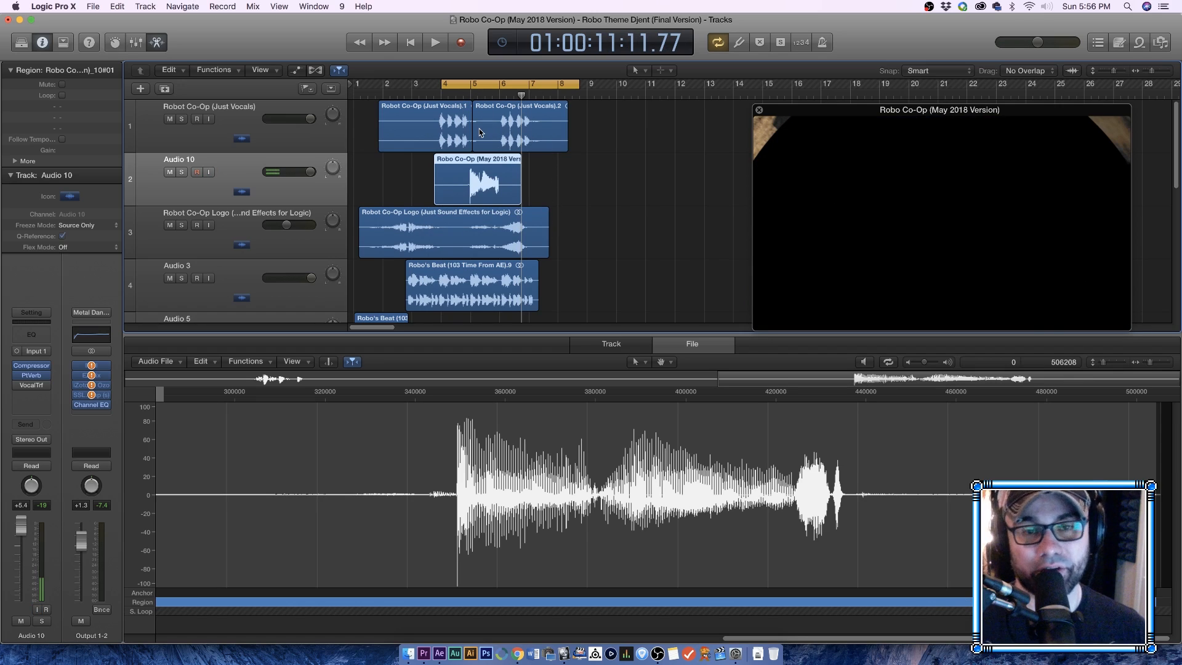
left_click_drag(443, 82, 435, 82)
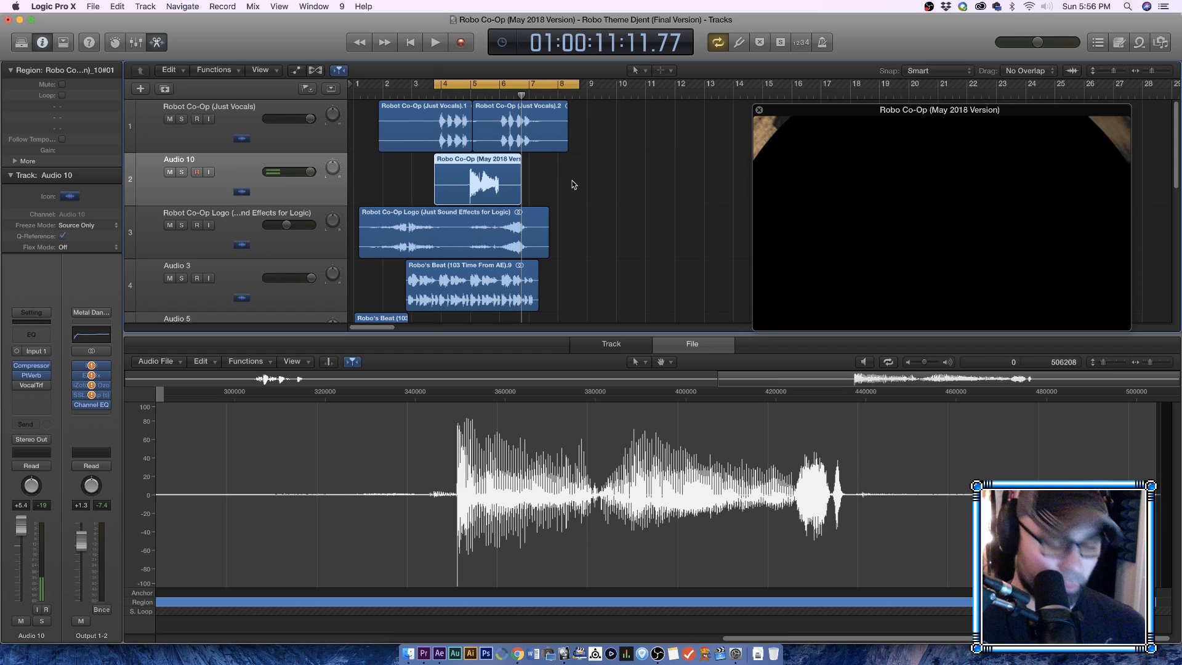
key("x")
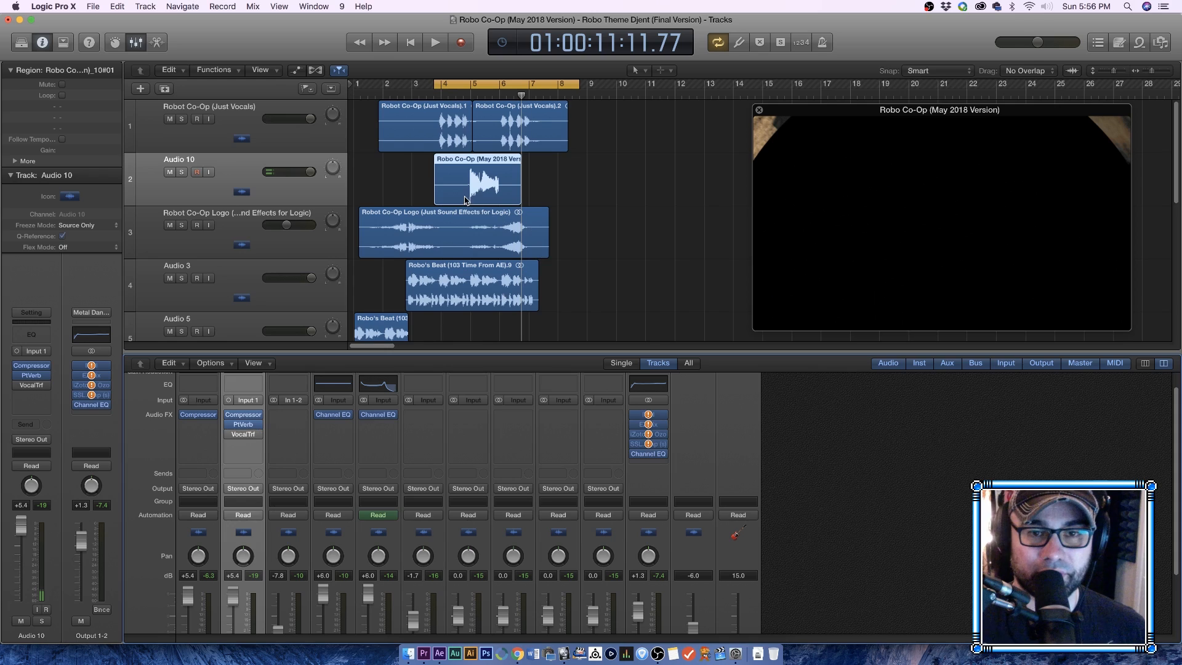
Step: Audition the take, move the loop start to about bar 4.5, and re-enable Vocal Transformer
left_click(543, 196)
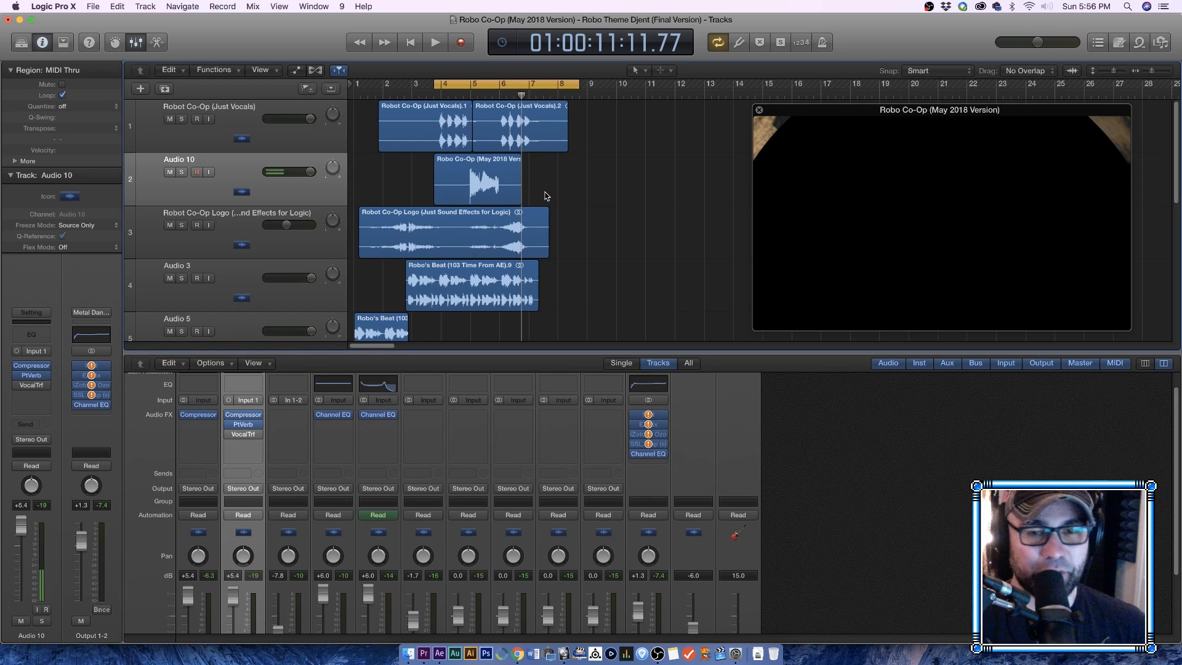
key("space")
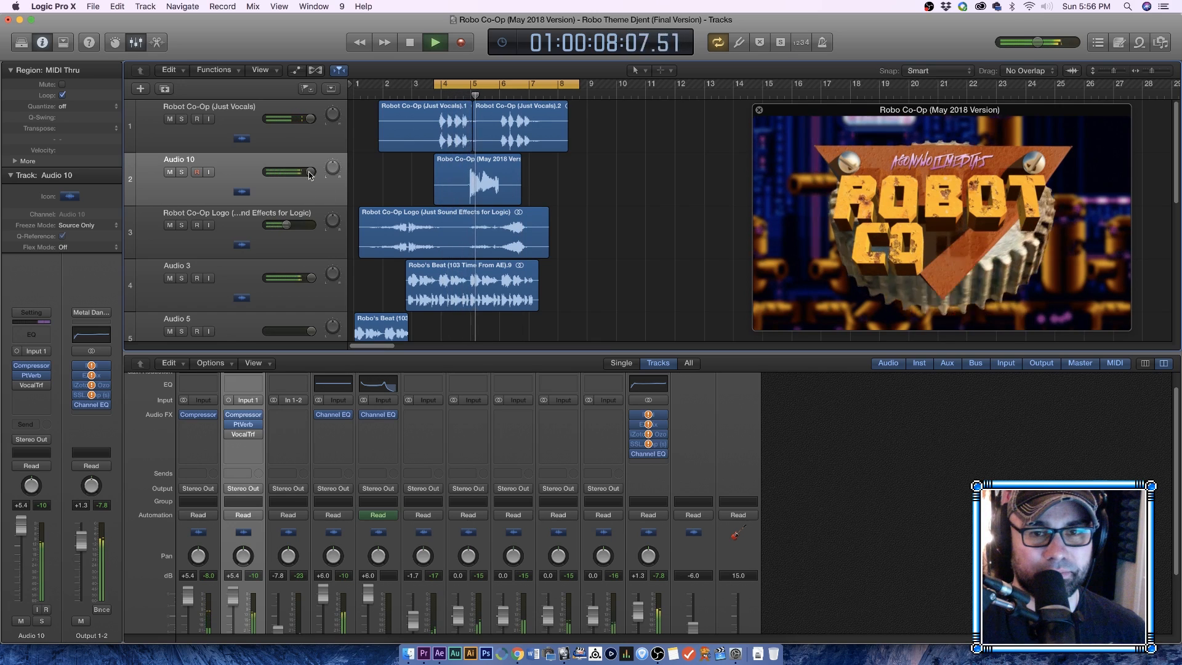
key("space")
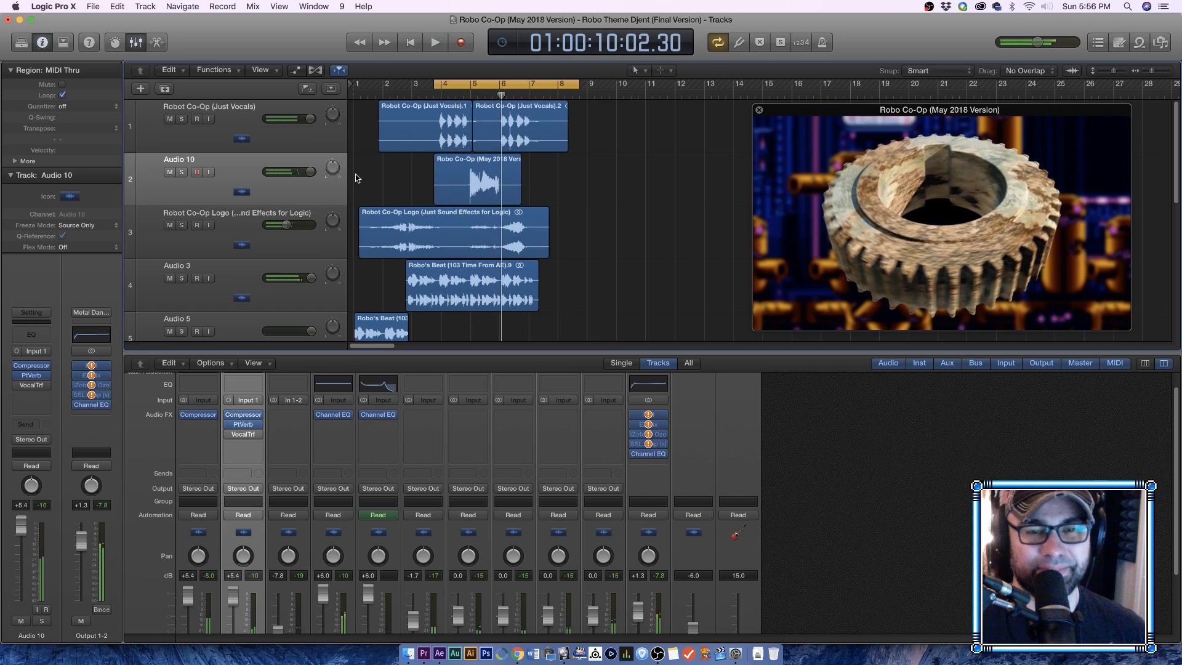
left_click_drag(437, 85, 460, 85)
left_click(229, 435)
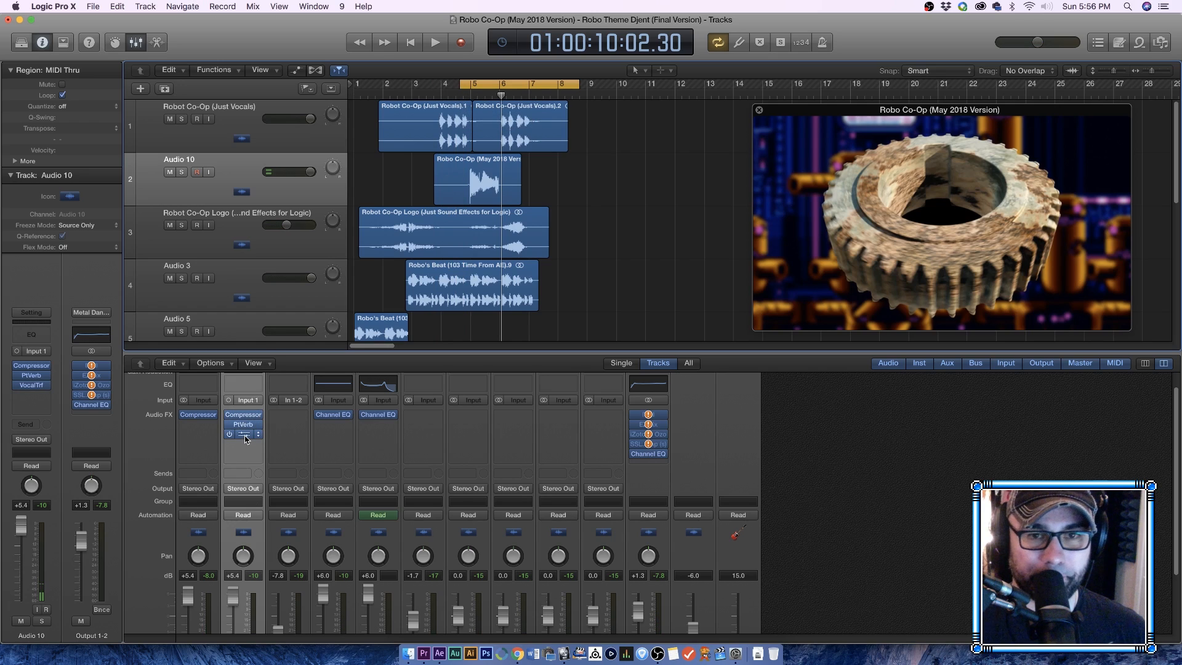
key("space")
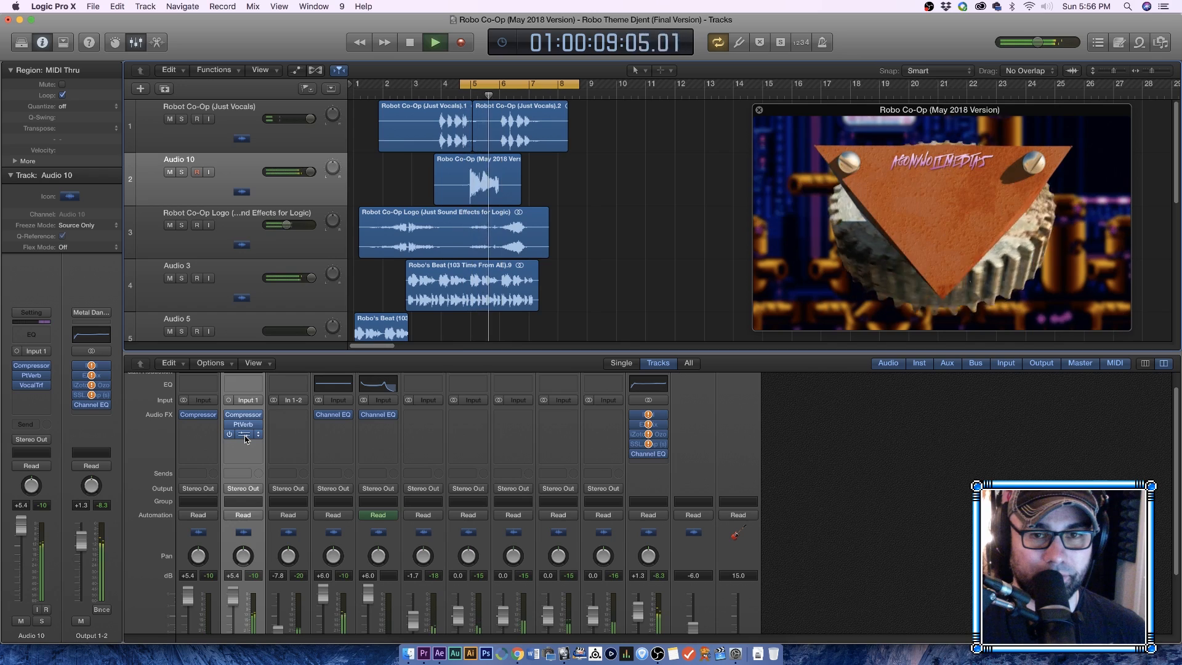
key("space")
Step: Lower Audio 10's volume to -0.1 dB and set PlatinumVerb to 97% dry, 53% wet
left_click_drag(311, 172, 303, 172)
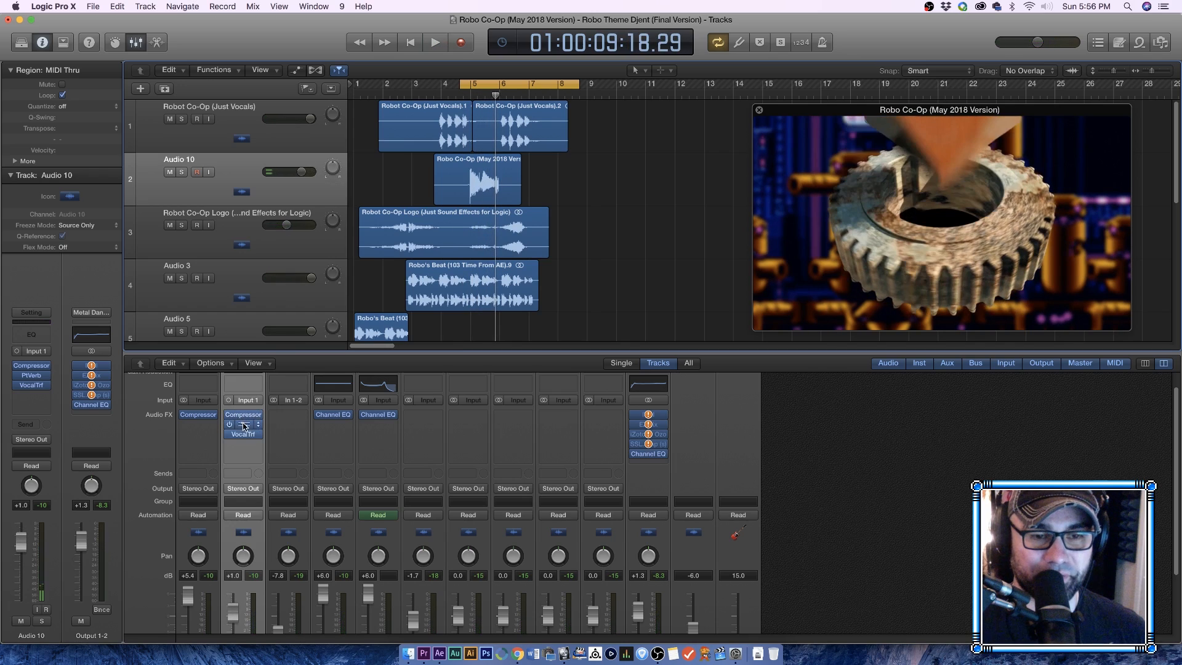
left_click(244, 426)
left_click_drag(293, 128, 329, 141)
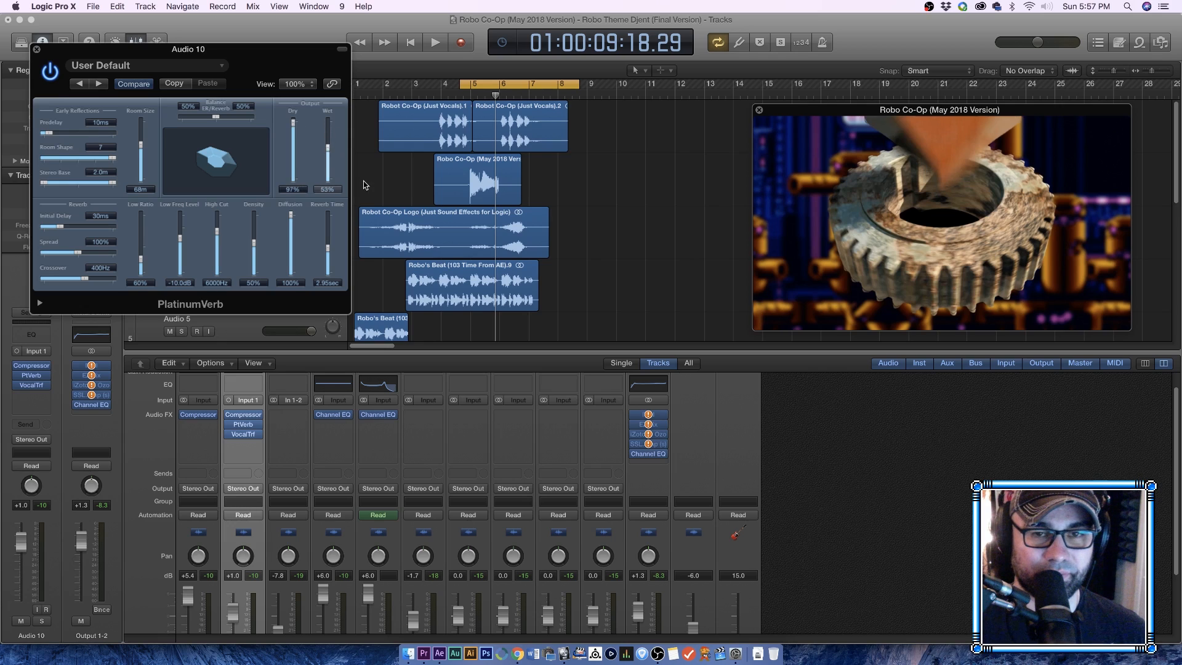
key("space")
key("v")
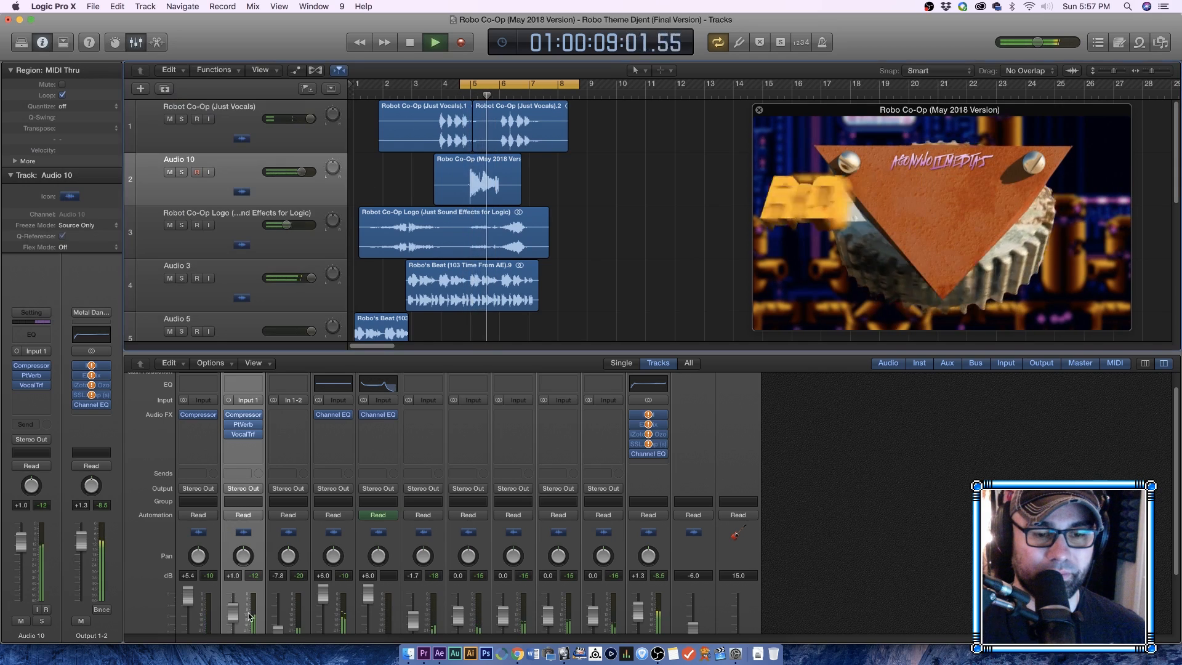
key("space")
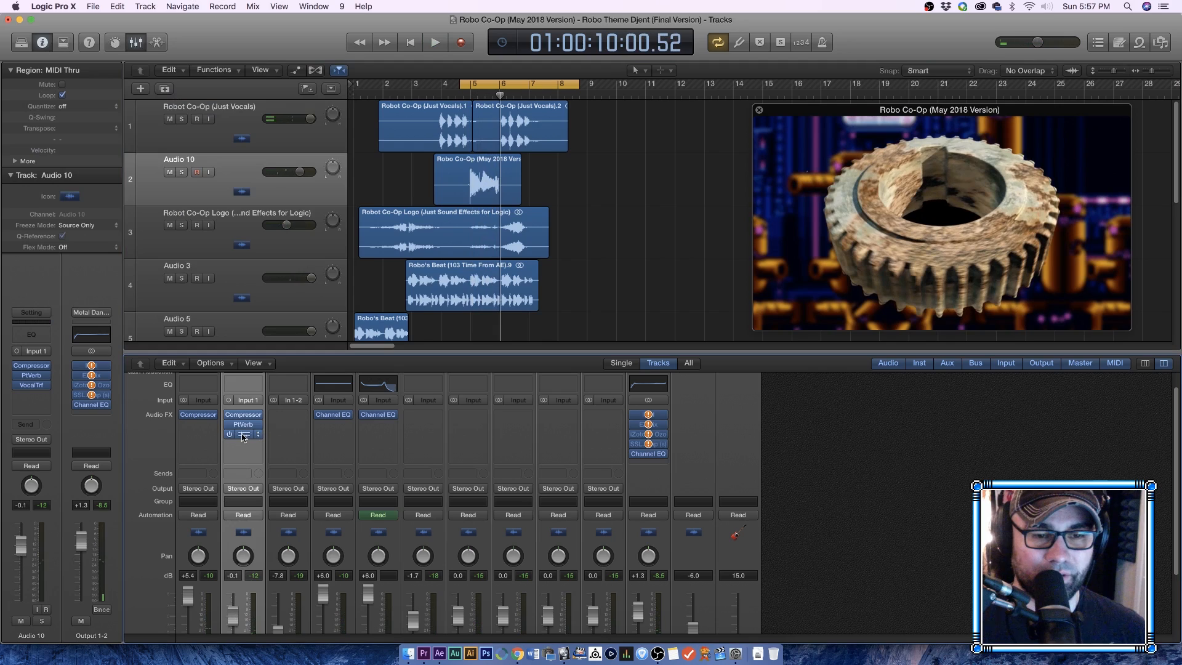
left_click(244, 435)
Step: Keep the User Default preset, lower the formant, and pull the loop end back to about bar 7
left_click(131, 67)
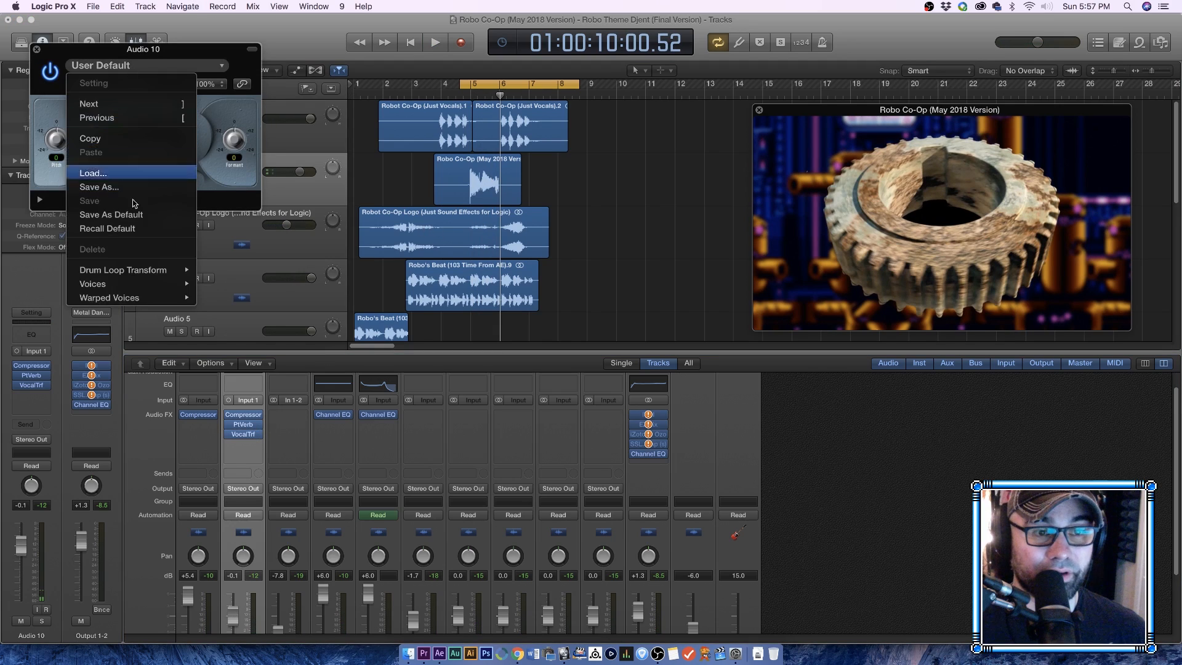
mouse_move(146, 281)
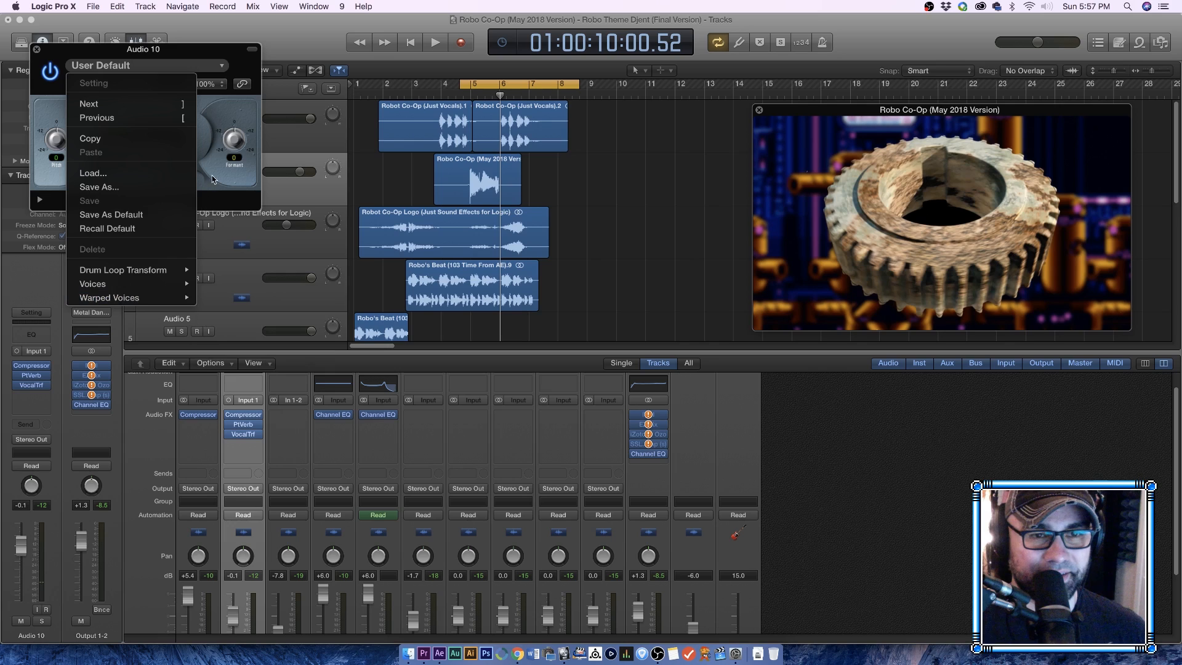
left_click(224, 126)
left_click_drag(233, 141, 225, 156)
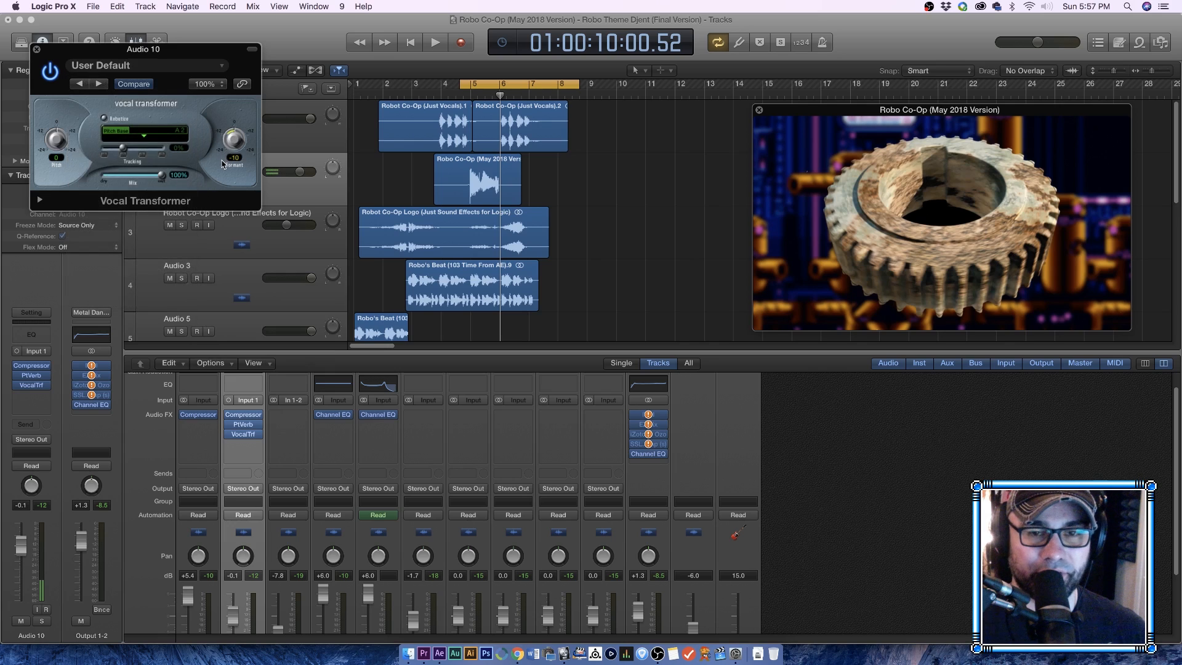
key("space")
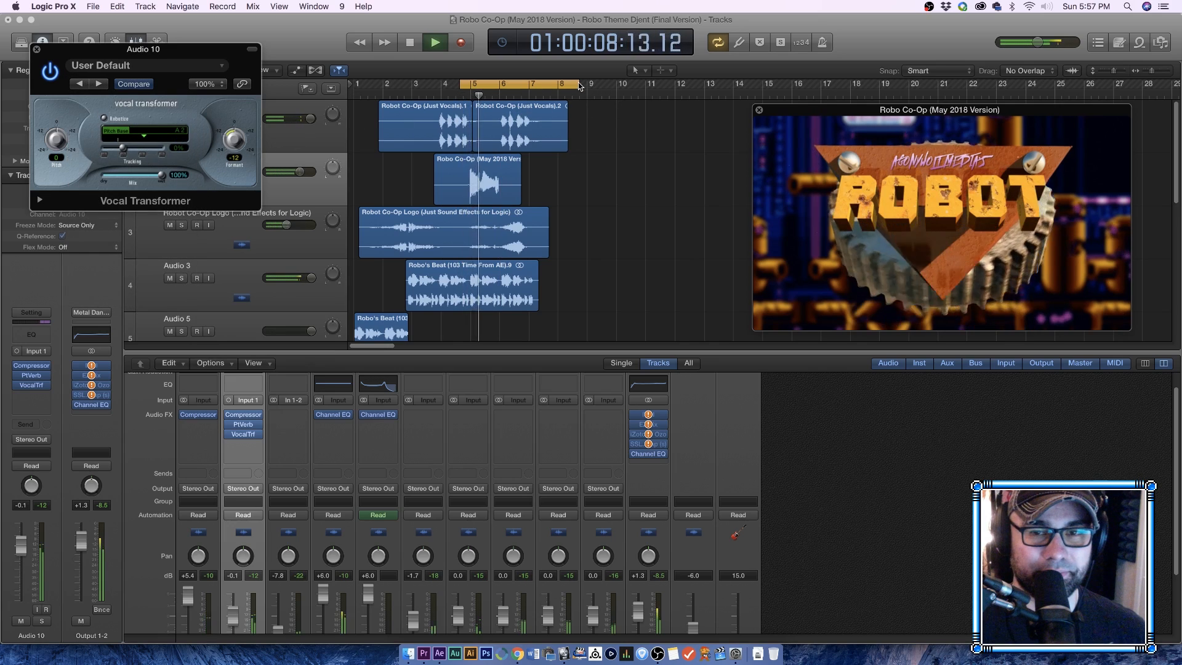
left_click_drag(579, 83, 529, 88)
key("space")
left_click_drag(235, 150, 233, 132)
key("space")
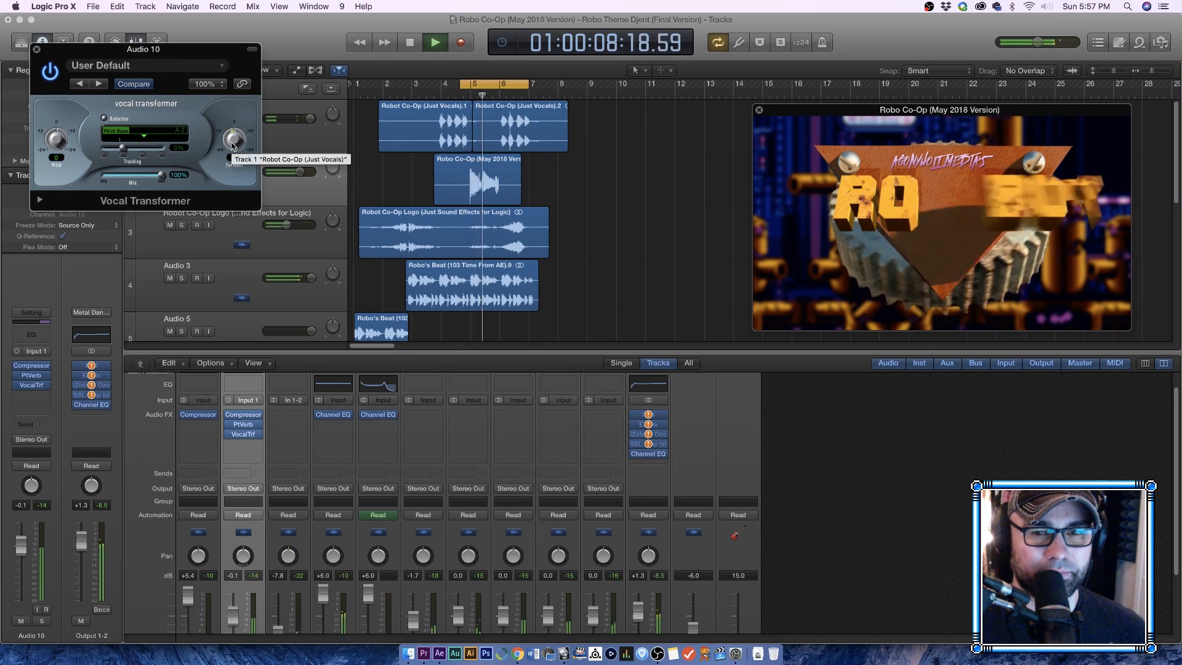
Step: Audition the loop while settling the formant at -3 and lowering the pitch to -2
left_click_drag(232, 145, 237, 143)
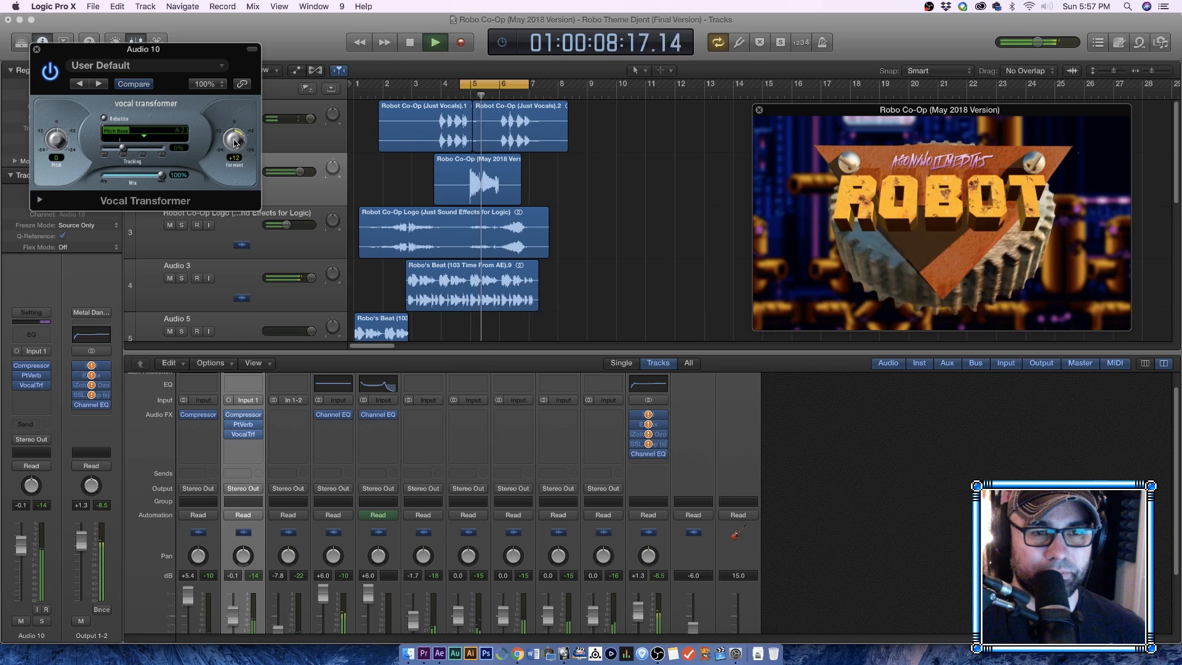
key("space")
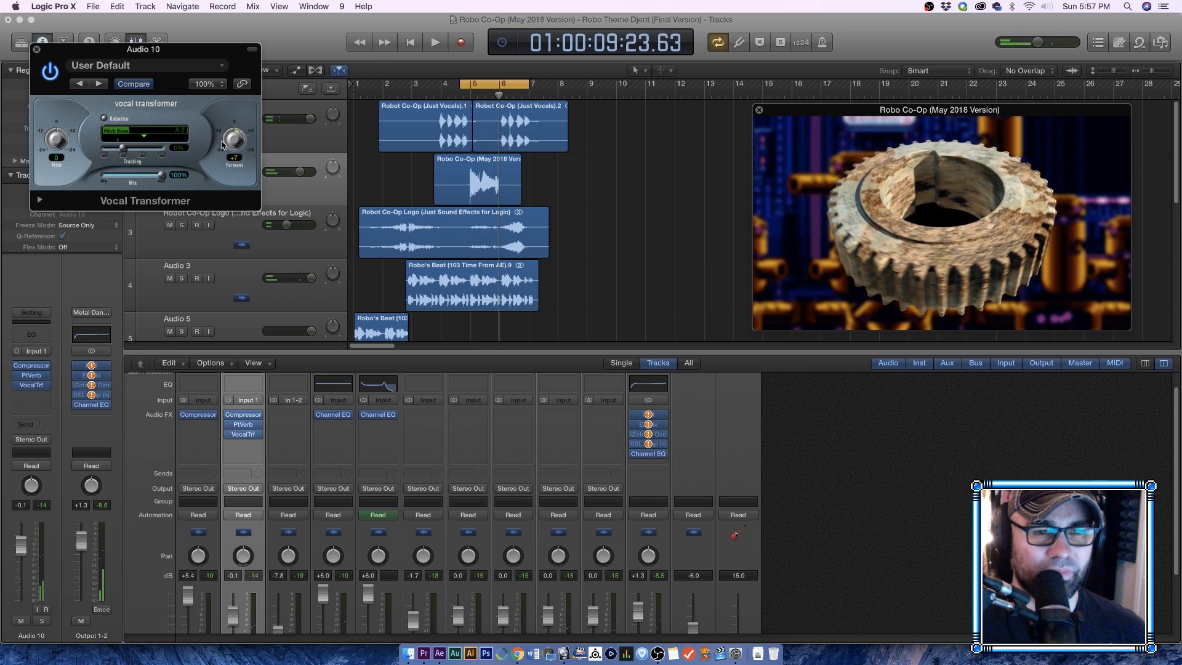
key("space")
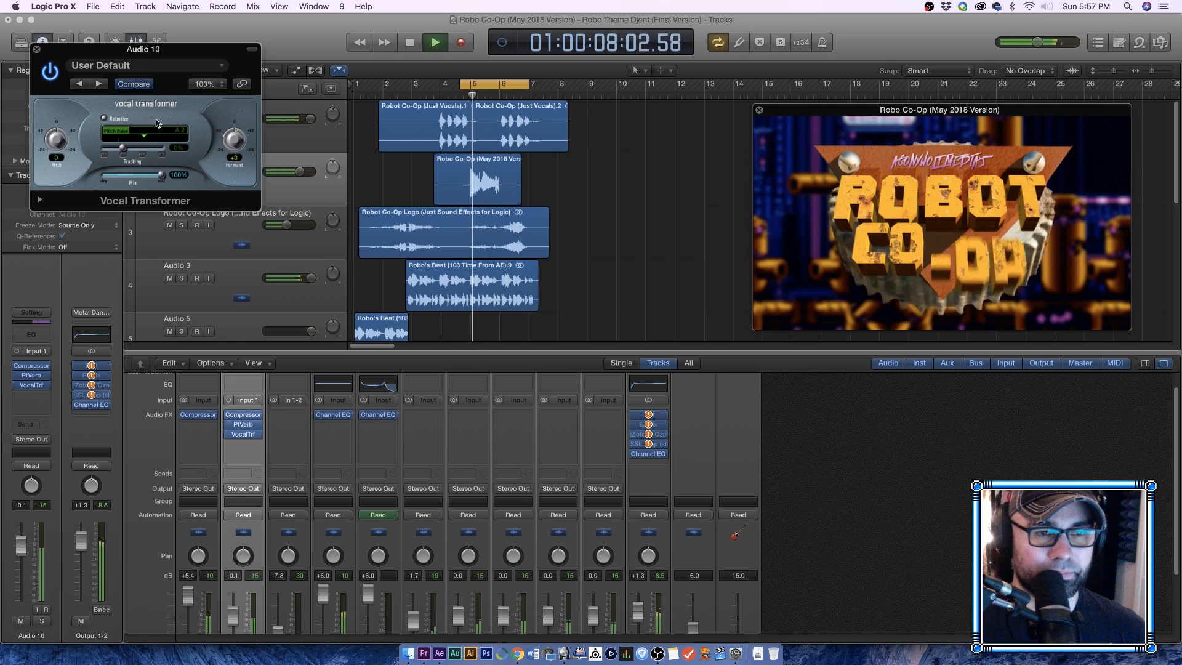
key("space")
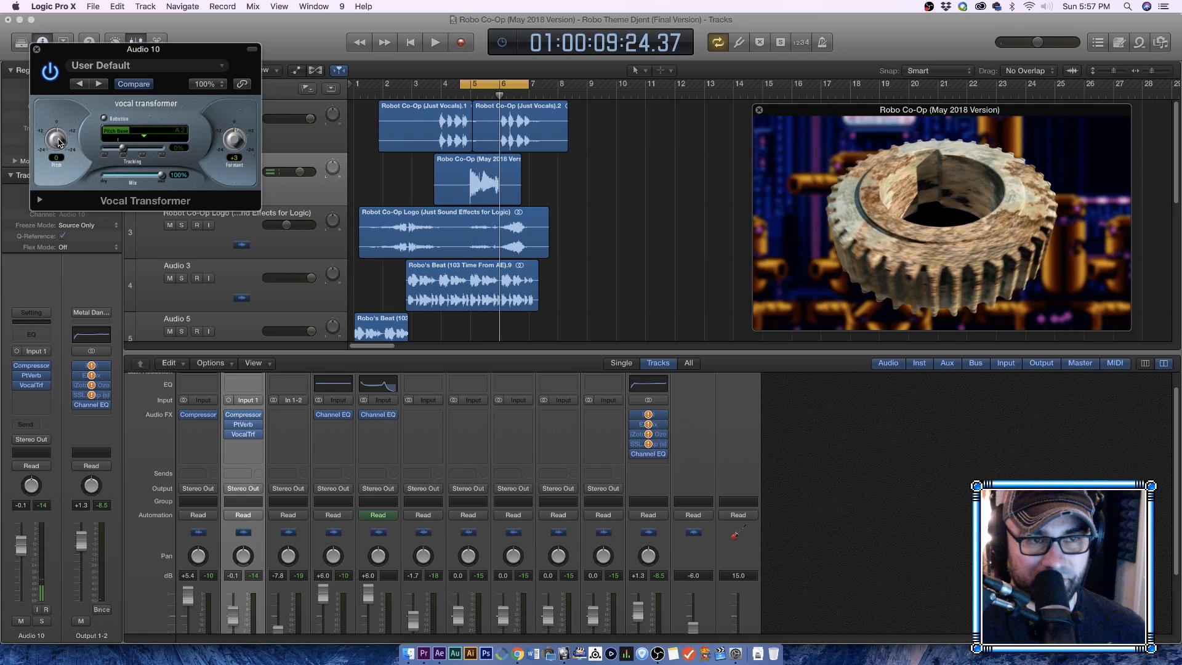
key("space")
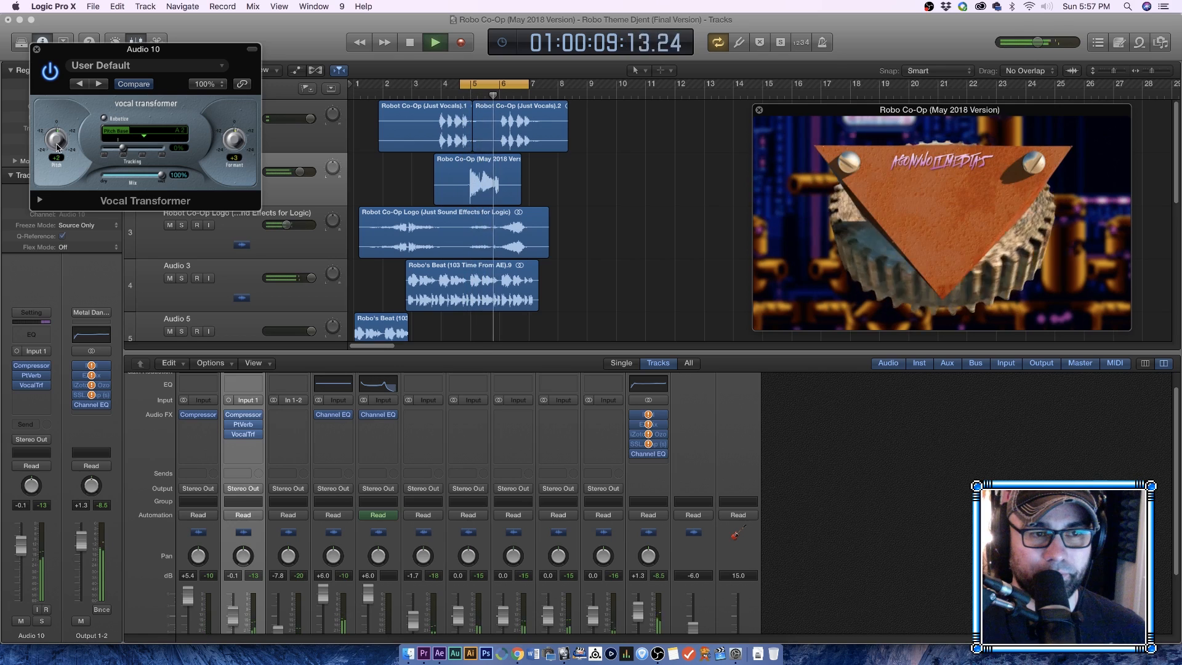
key("space")
left_click_drag(59, 142, 57, 147)
key("space")
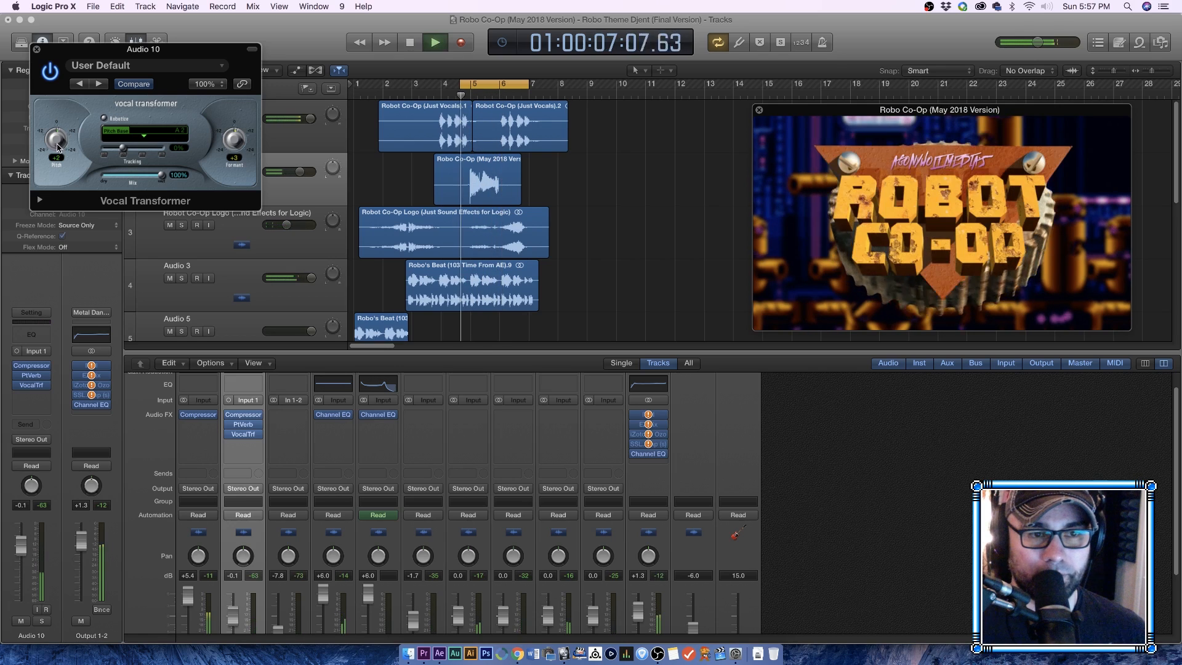
Step: Reduce the Vocal Transformer mix to 73%, and try Robotize before switching it back off
left_click_drag(161, 175, 146, 177)
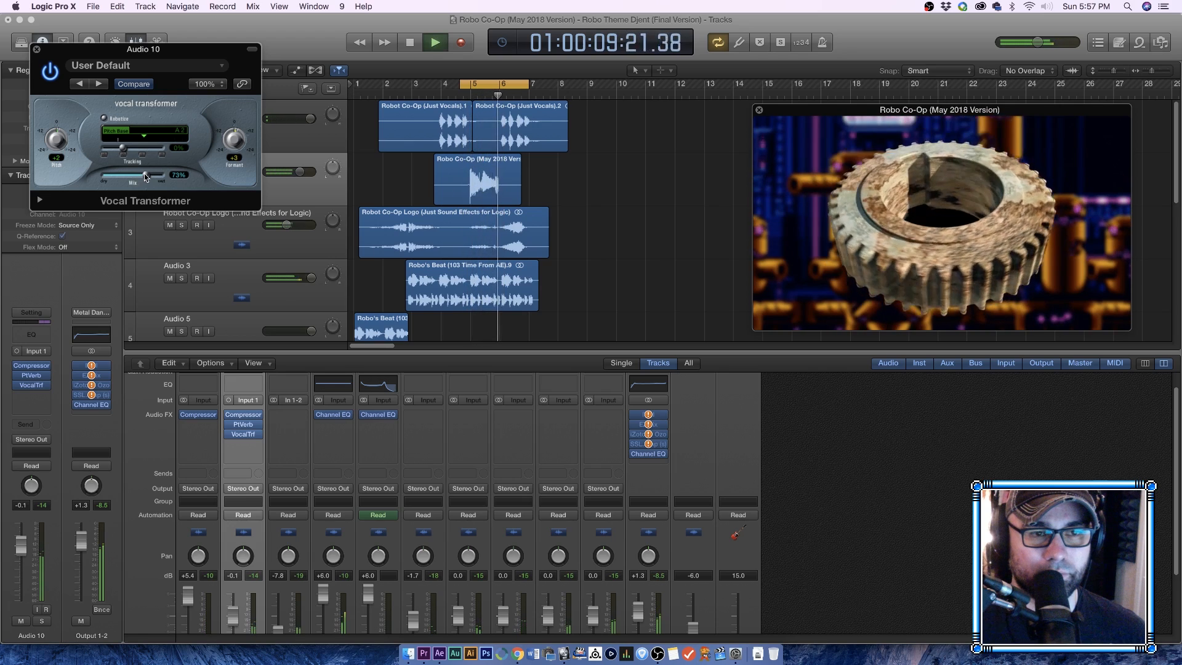
key("space")
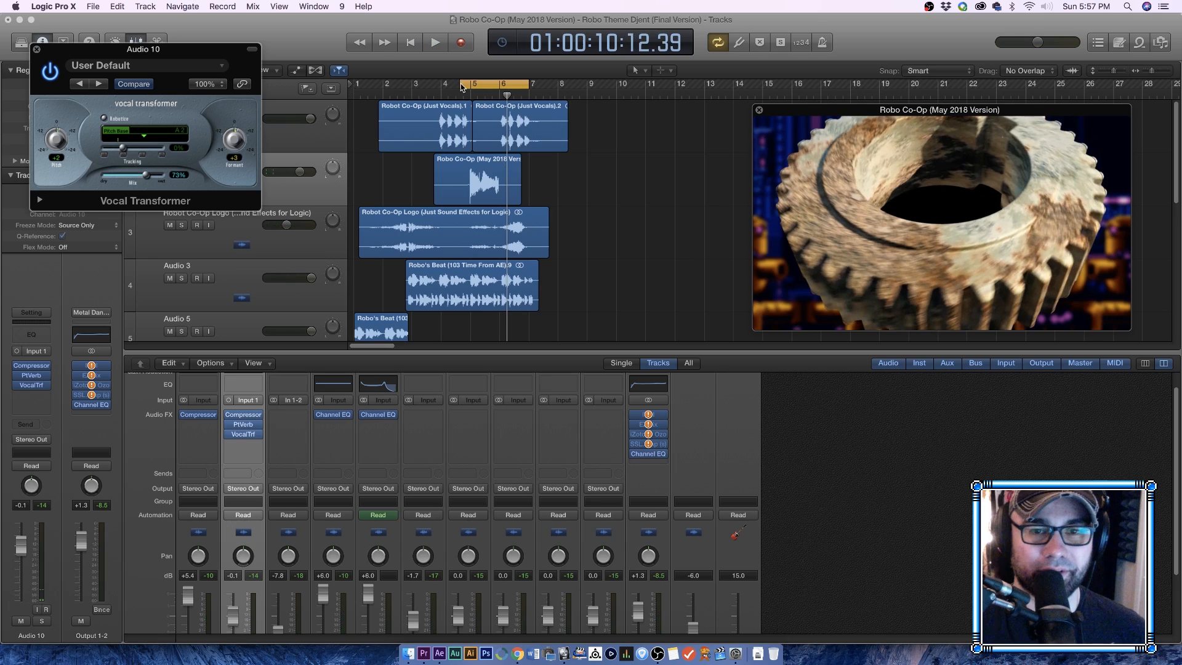
key("space")
left_click(104, 119)
key("space")
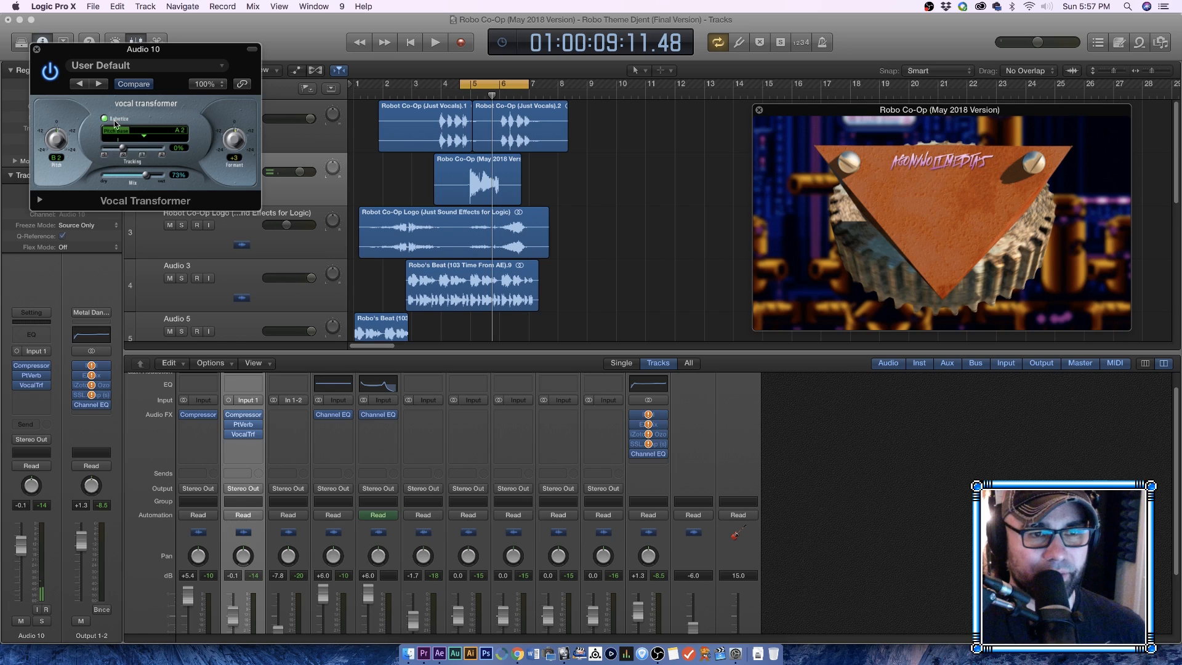
left_click(105, 119)
key("space")
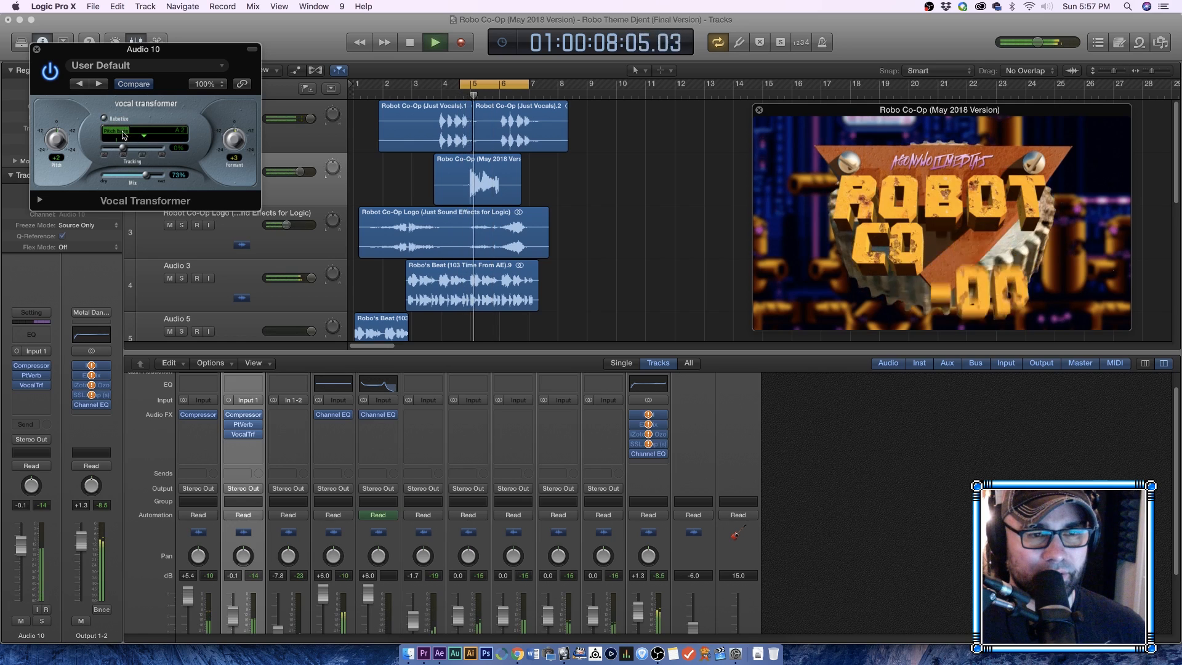
left_click(143, 140)
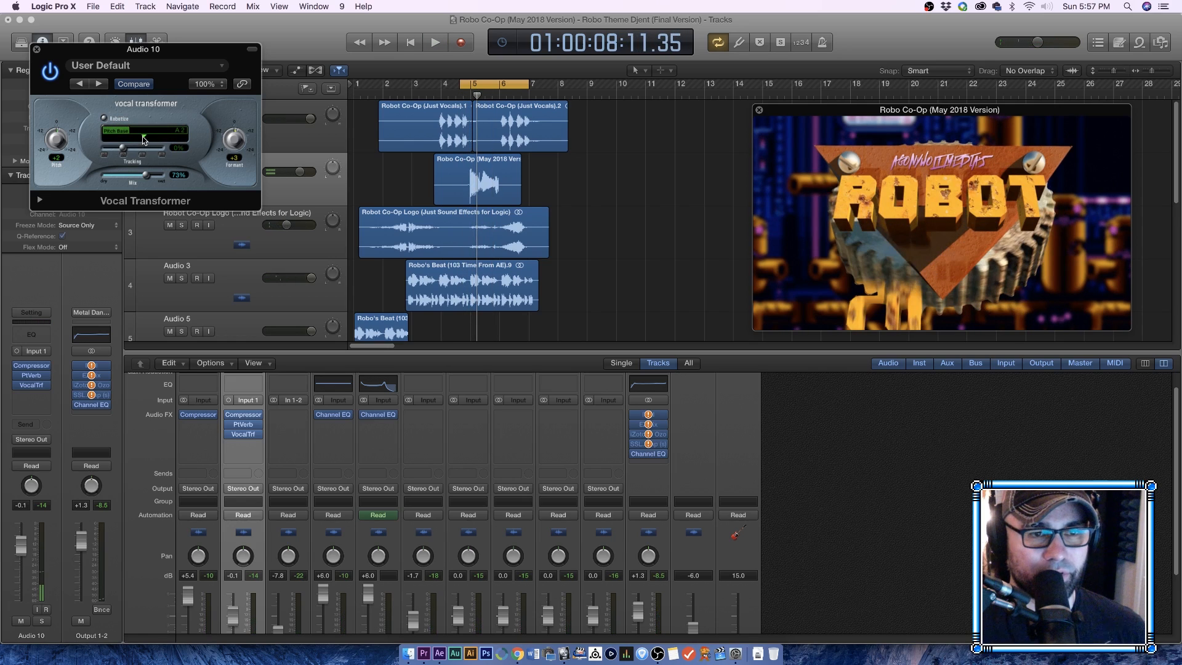
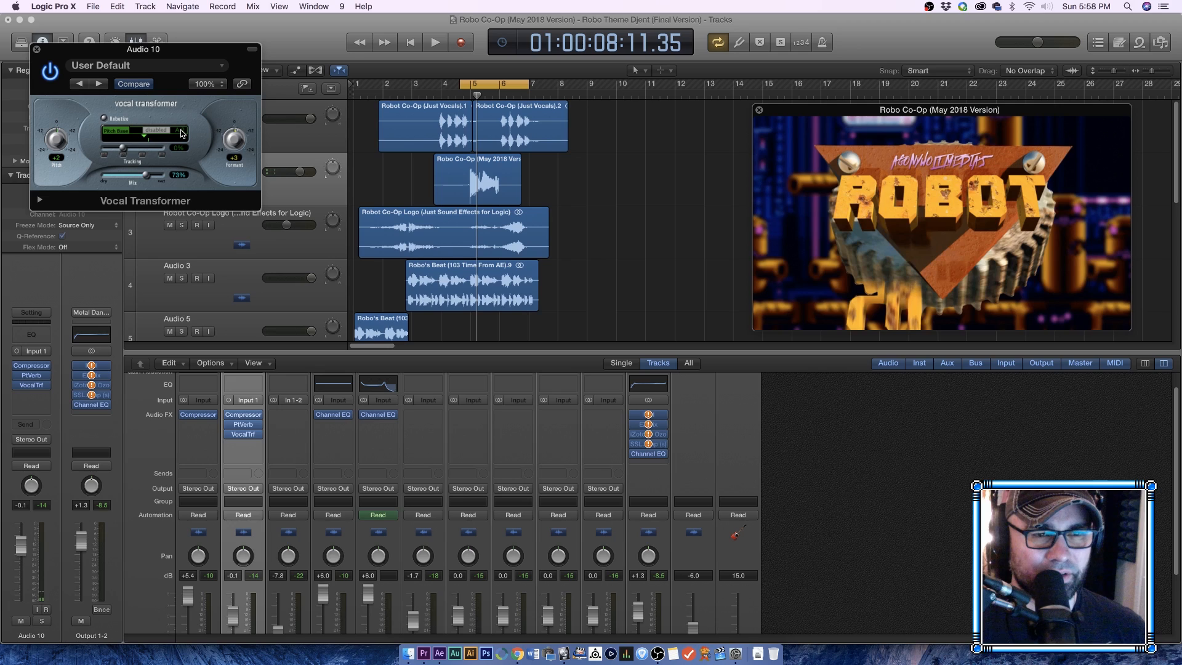
Step: Enable Robotize and lower the pitch base from A 2 to A 1, auditioning against the video
left_click(105, 119)
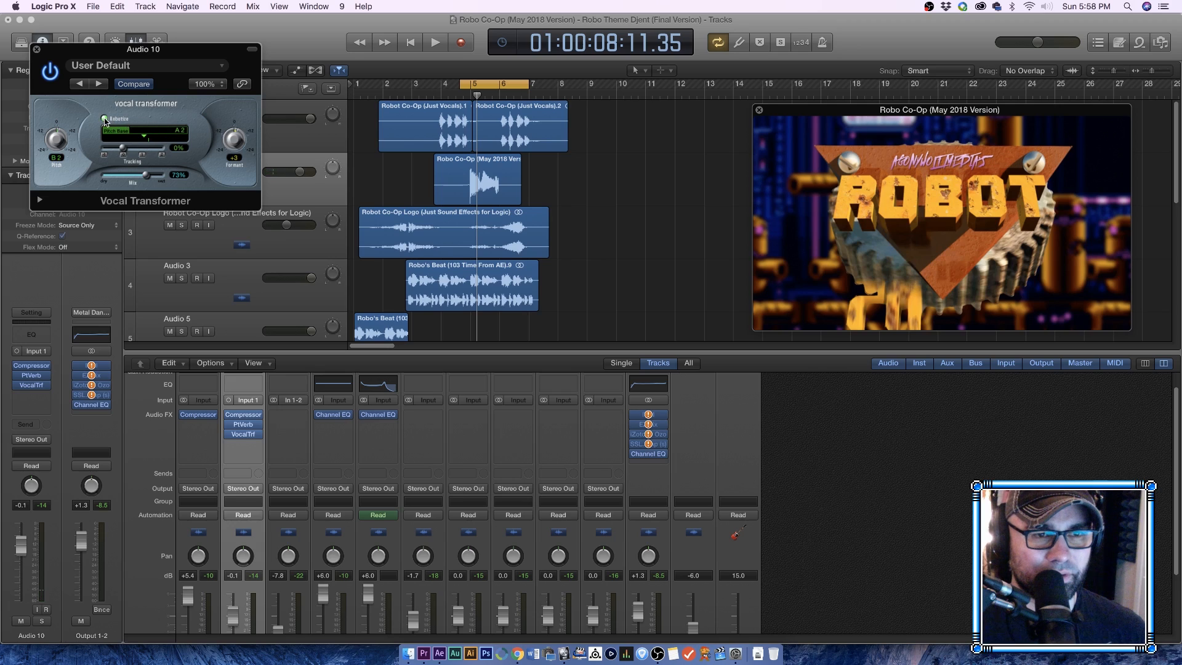
double_click(179, 131)
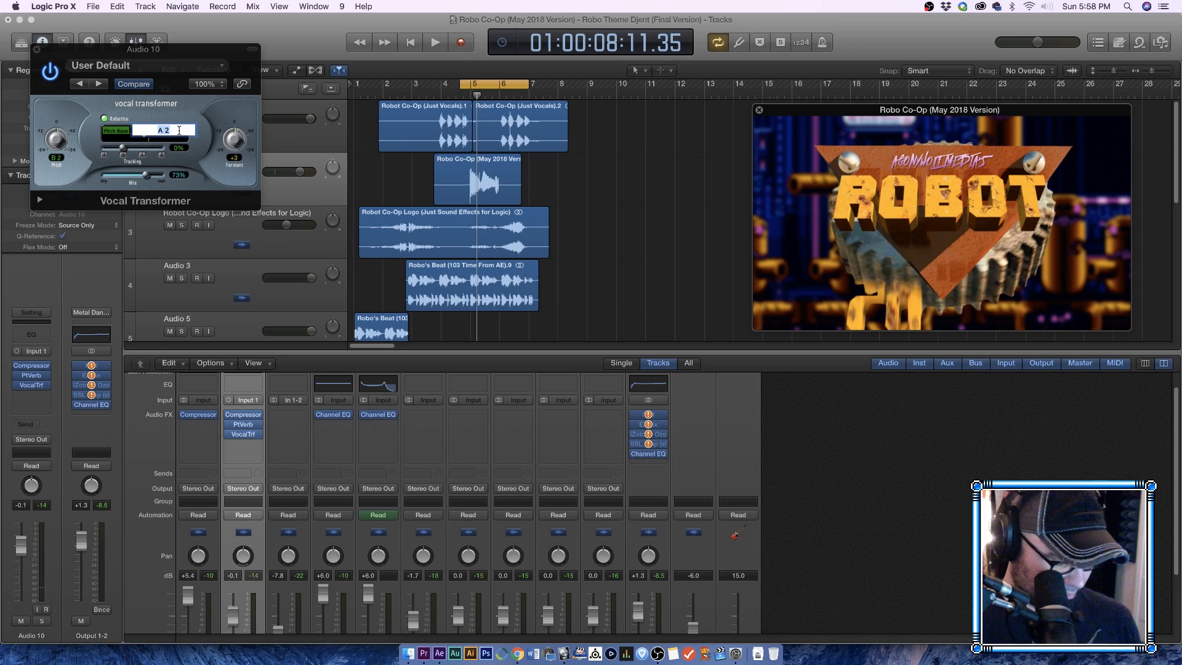
key("Right")
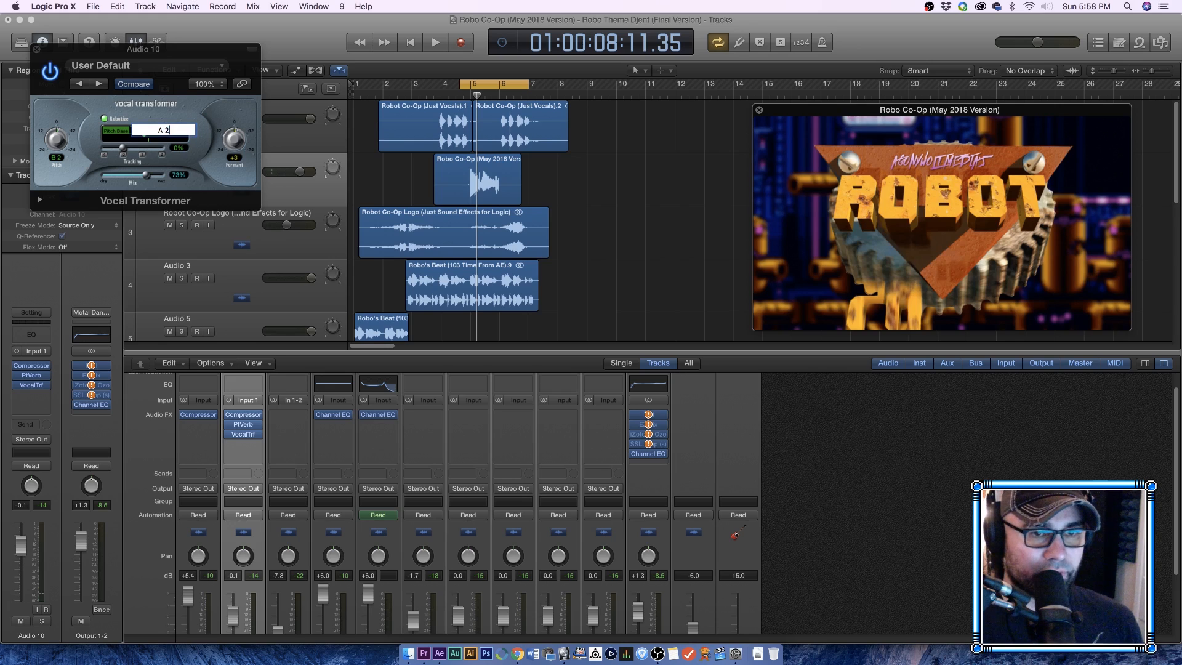
key("Return")
mouse_move(177, 134)
left_mouse_down()
mouse_move(171, 164)
mouse_move(172, 150)
left_mouse_up()
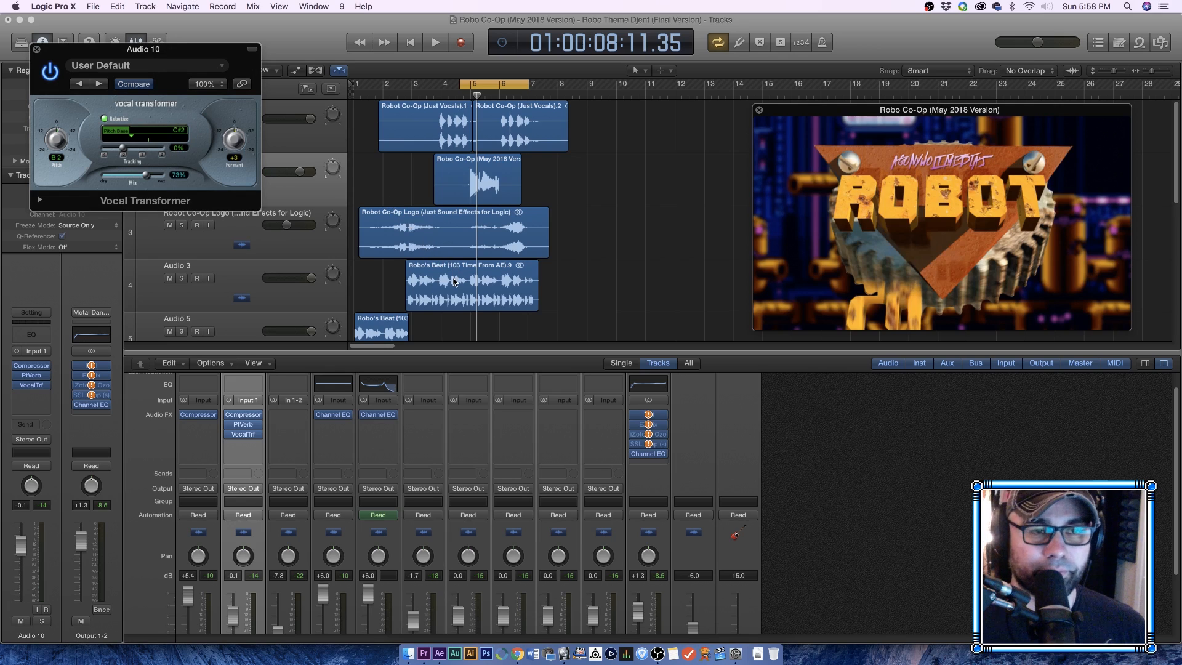
key("space")
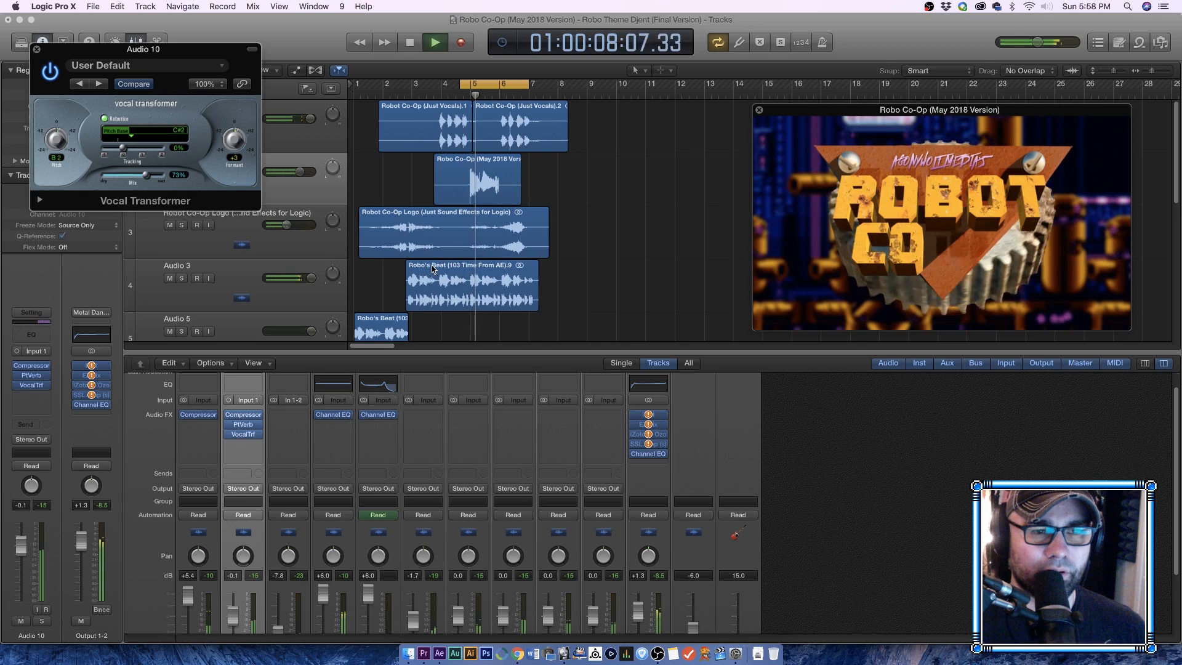
key("space")
Step: Raise the Vocal Transformer mix to 100% and duplicate Audio 10 with its plugins as Audio 11
left_click_drag(146, 175, 209, 179)
key("space")
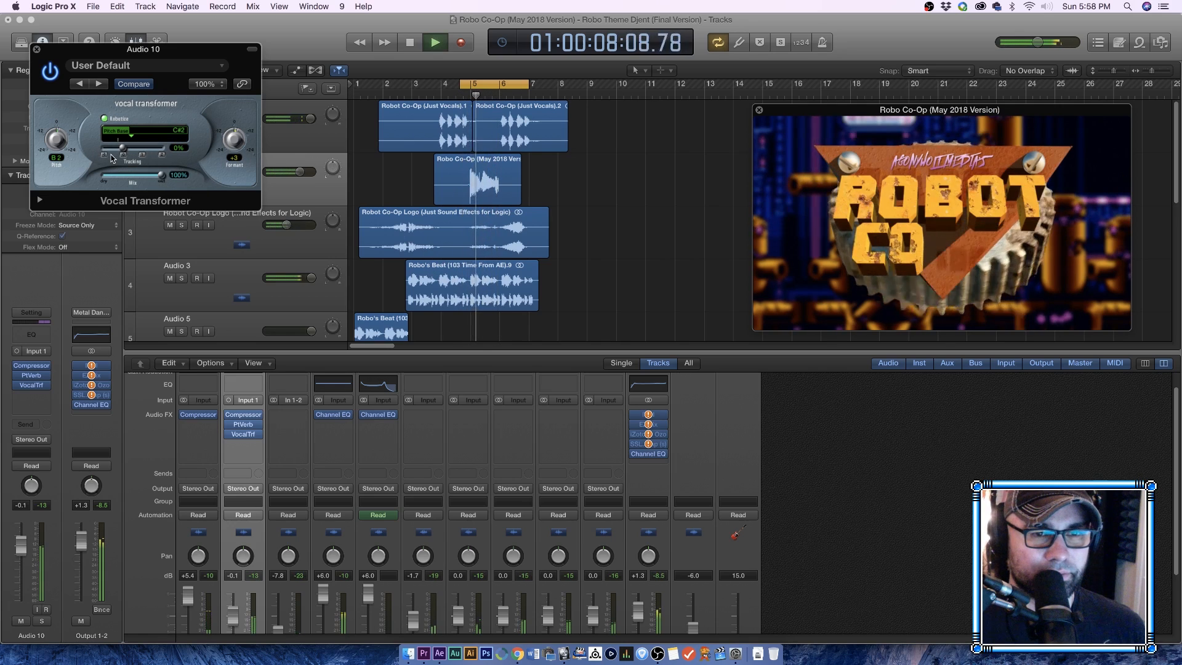
key("space")
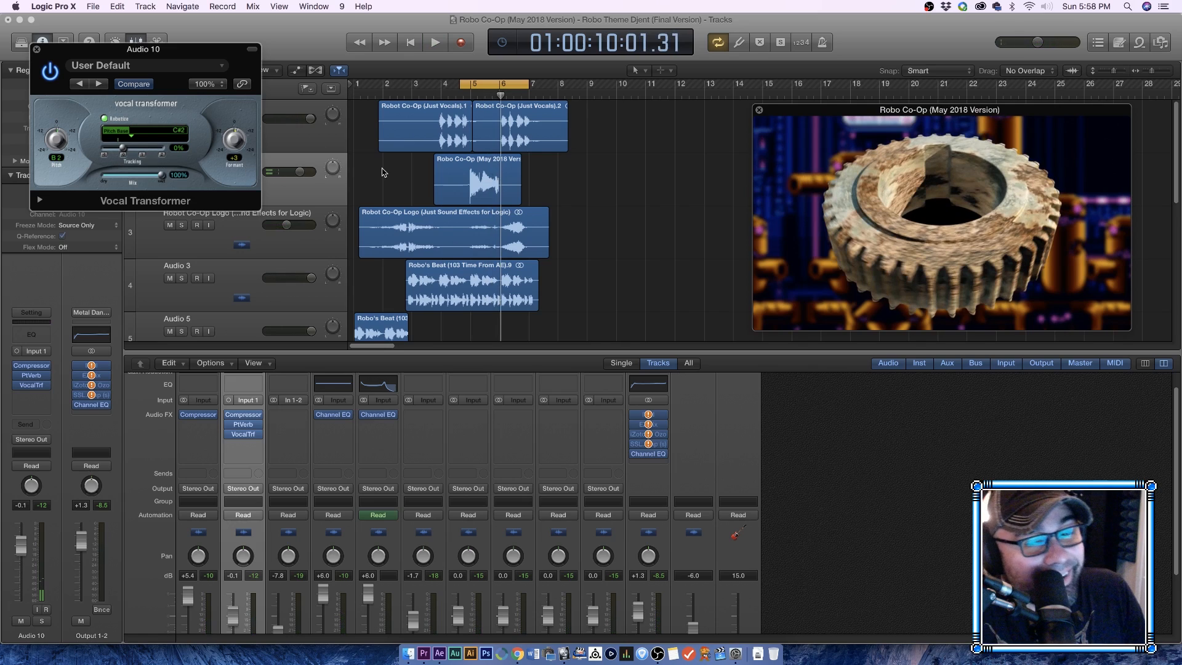
key("super+d")
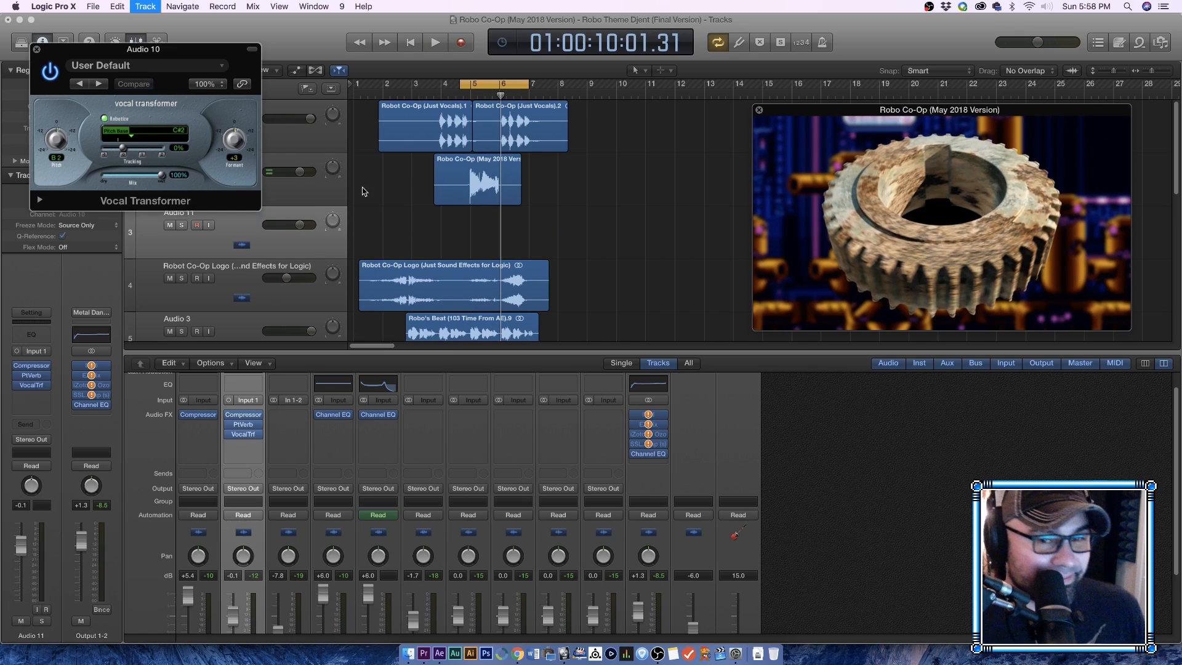
Step: Paste a copy of the vocal region onto Audio 11, align it under the original, and mute Audio 10
left_click(301, 195)
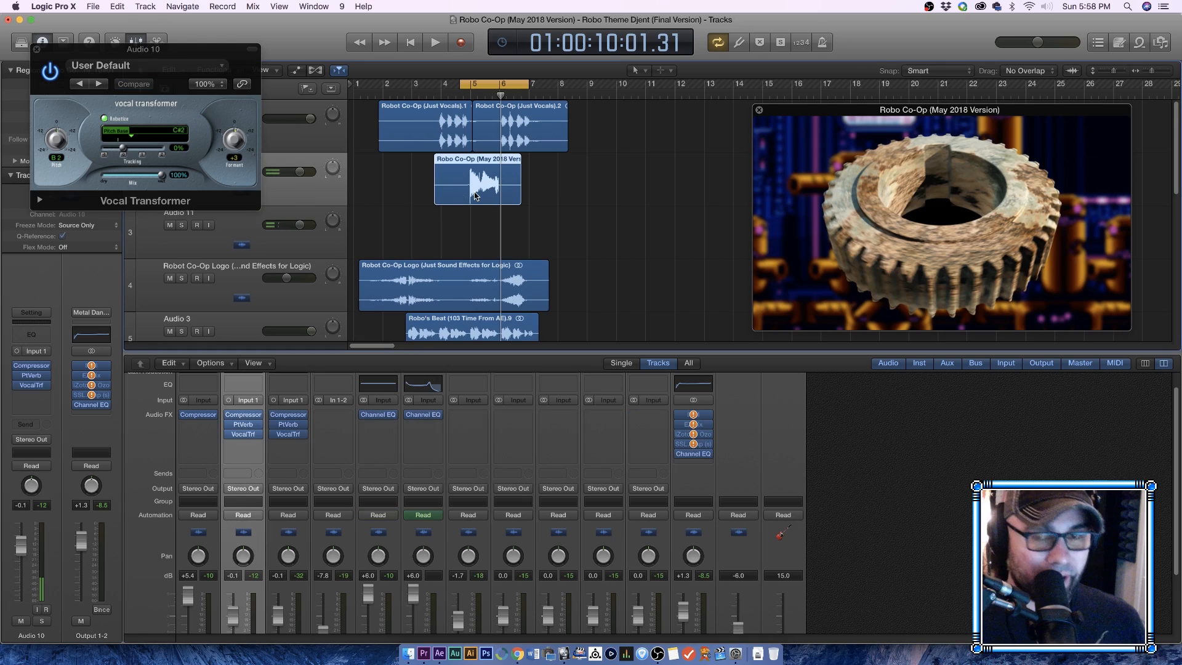
left_click(250, 229)
key("super+v")
left_click_drag(536, 221, 474, 219)
left_click_drag(163, 53, 288, 109)
left_click(171, 173)
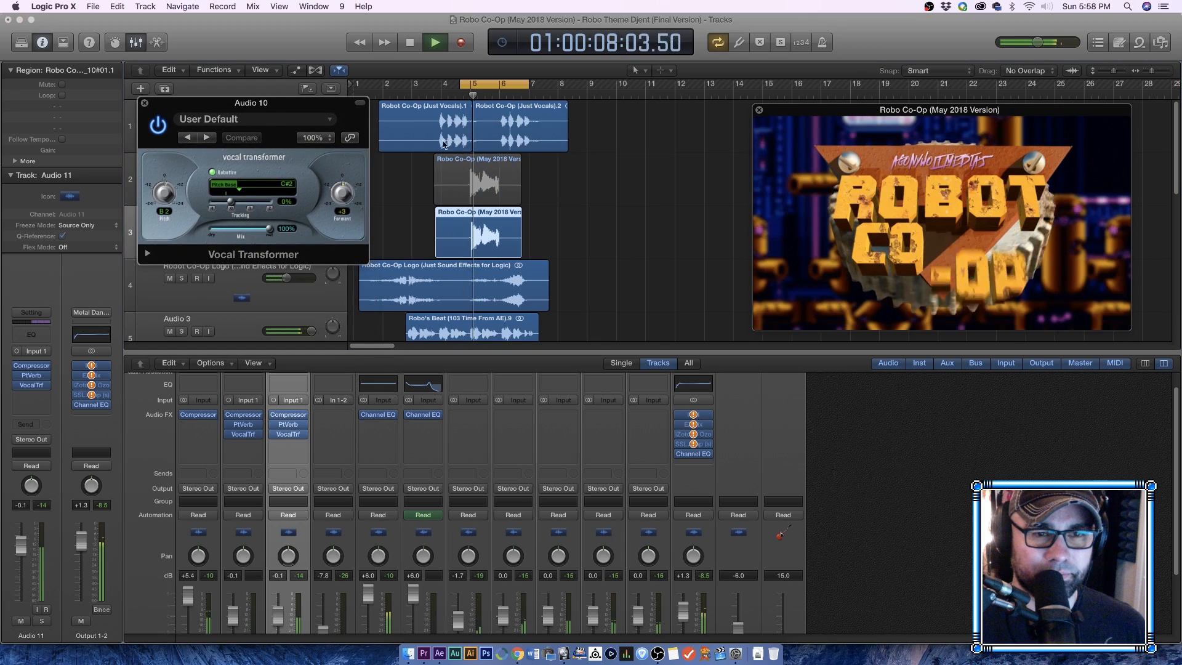
Step: Lower the pitch base to C 2 and audition the retuned vocal with the video
key("space")
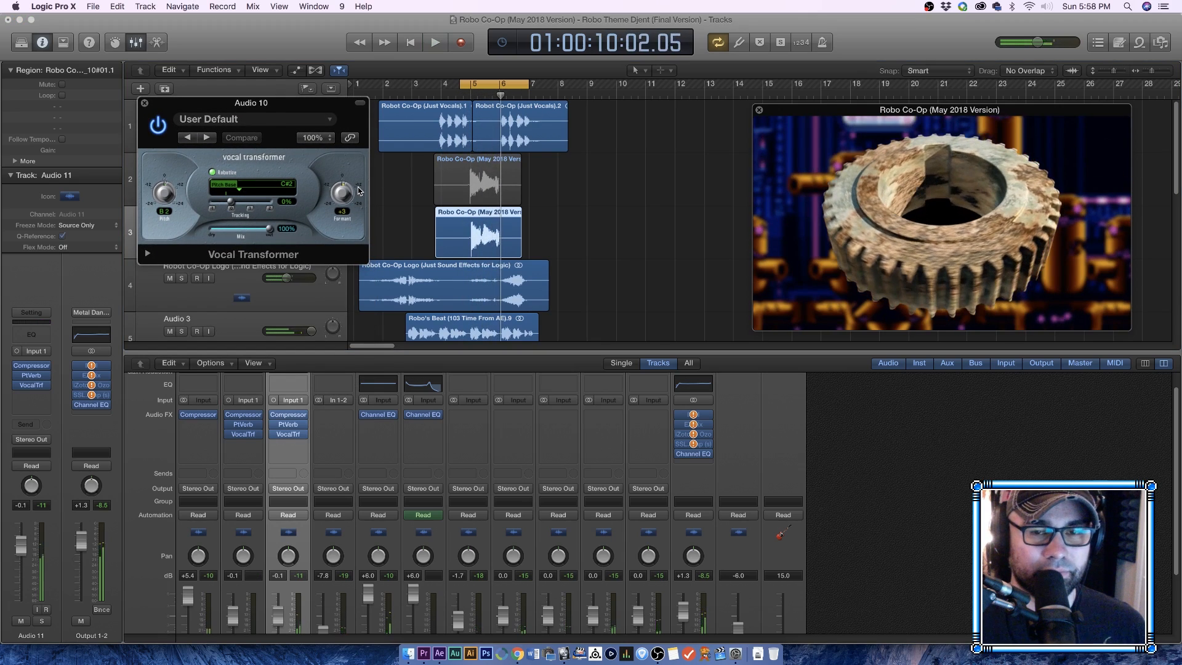
left_click(557, 226)
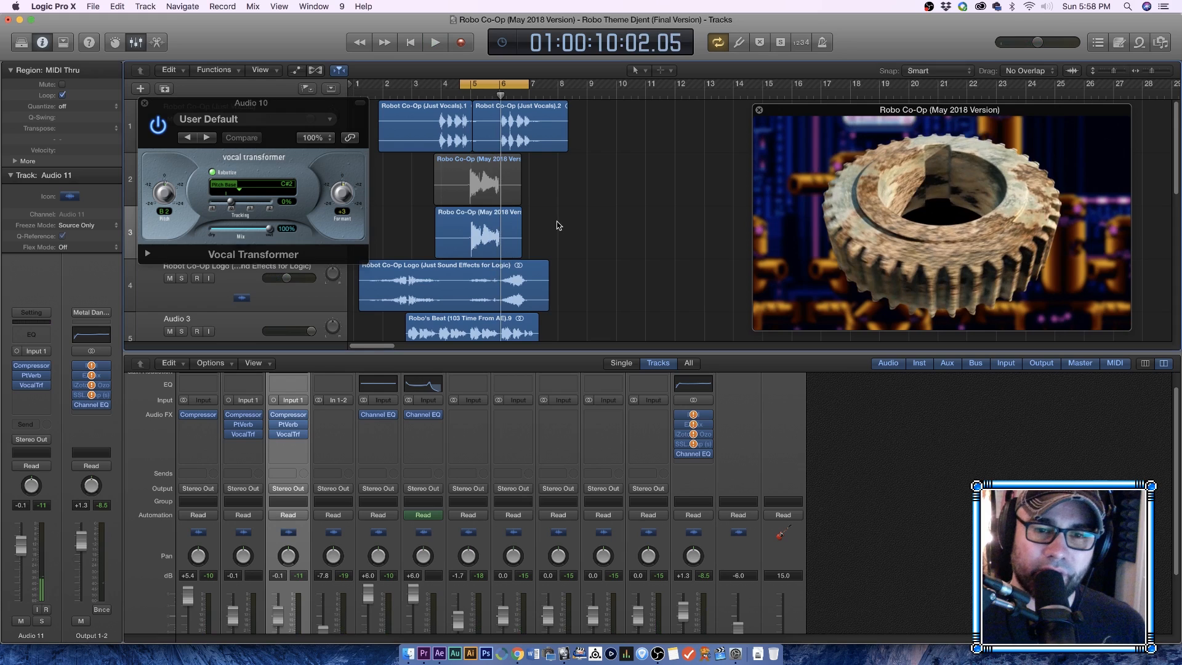
key("space")
key("space")
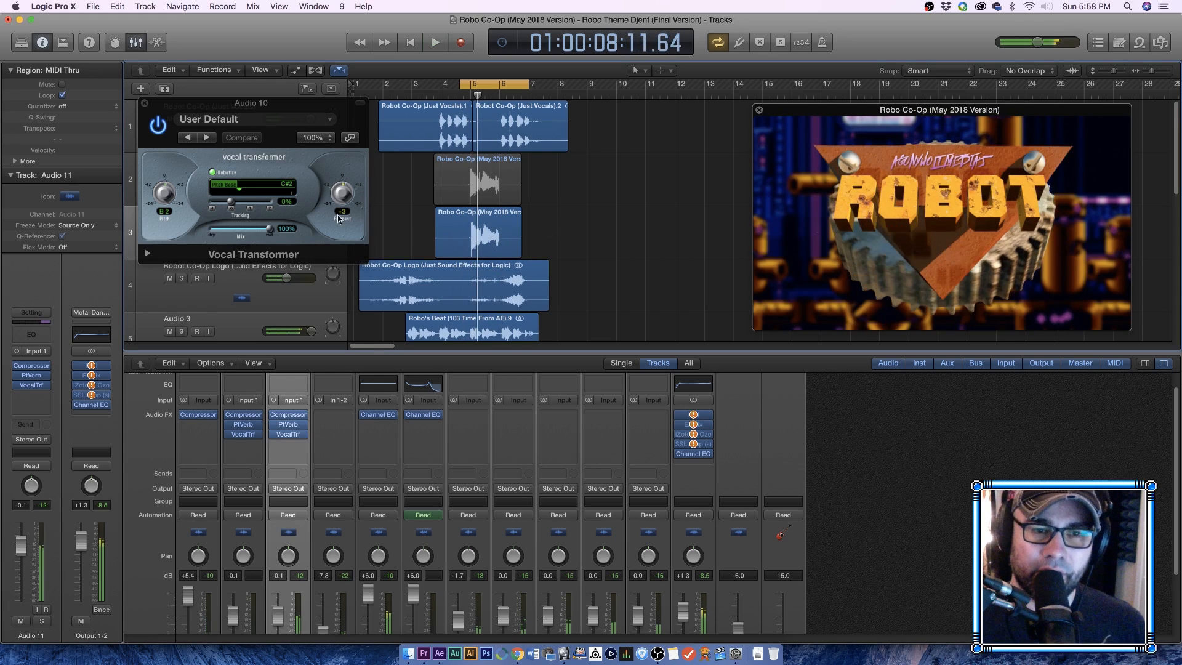
left_click(285, 187)
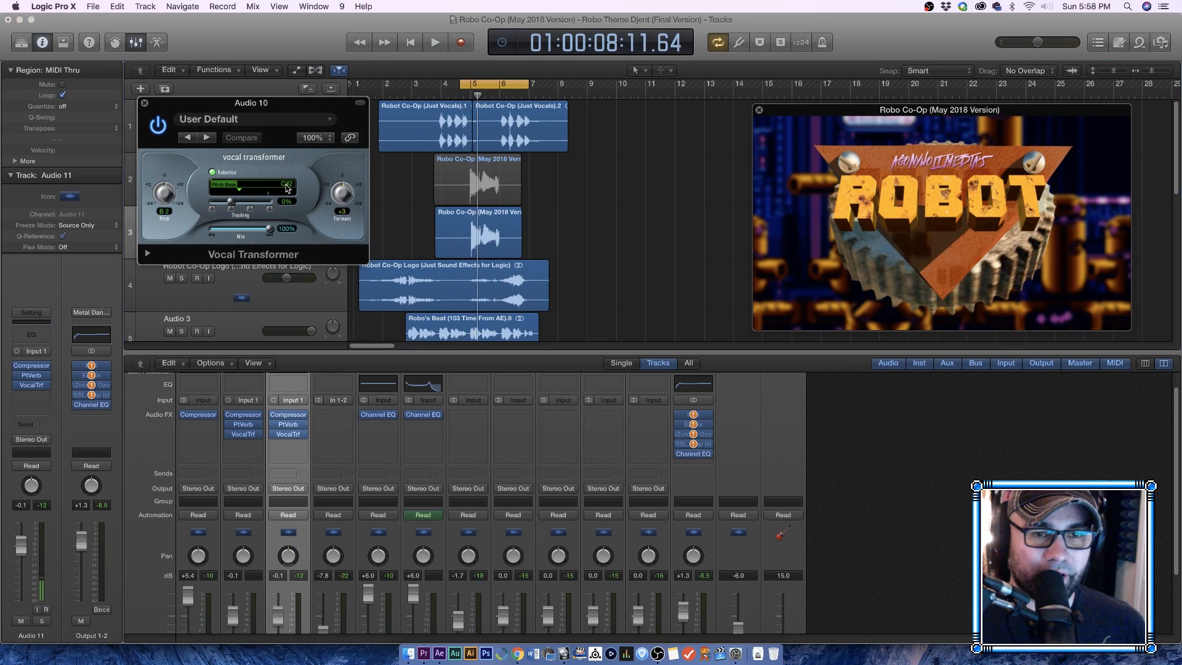
double_click(283, 187)
key("Return")
left_click_drag(286, 186, 286, 189)
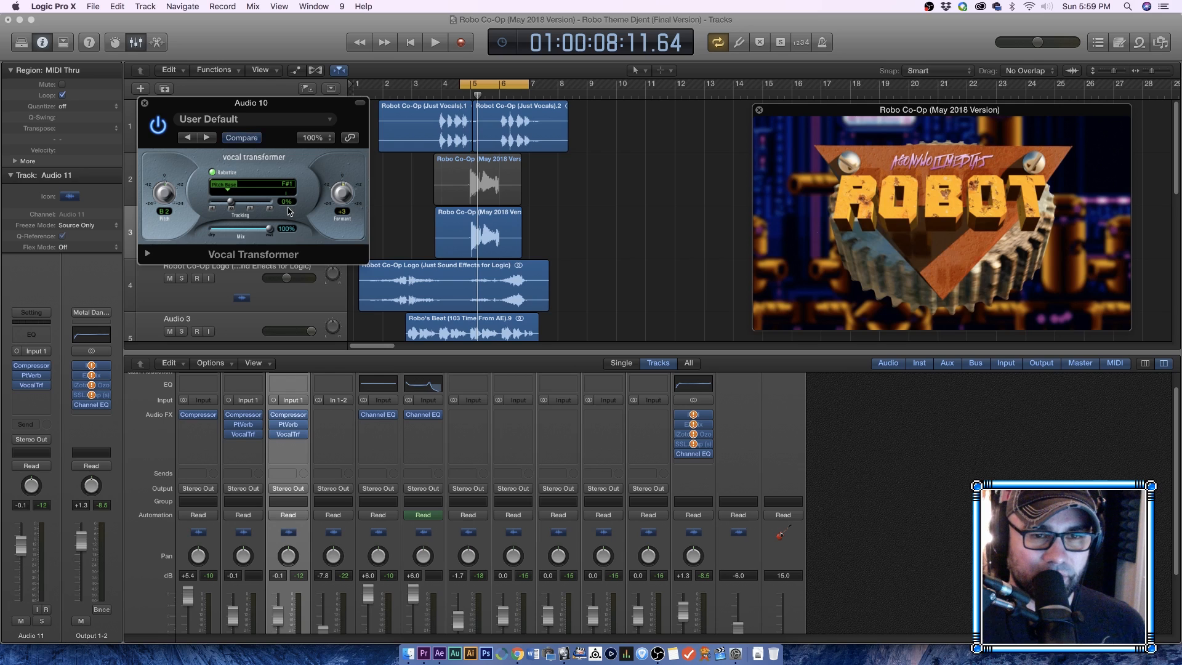
key("space")
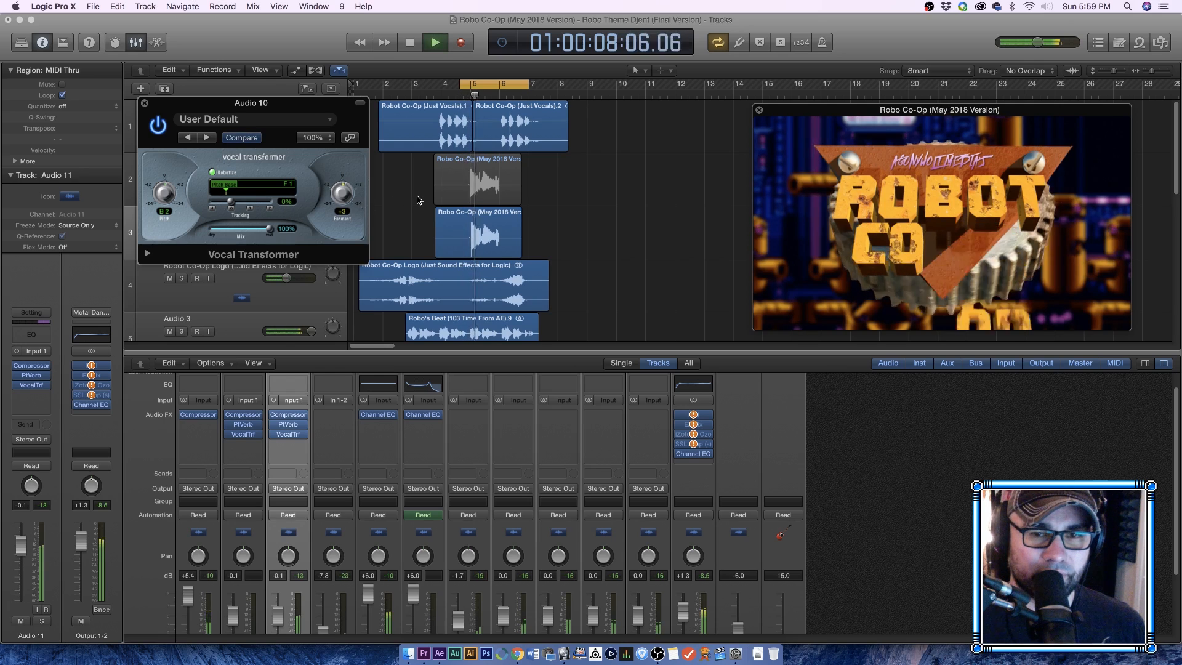
key("space")
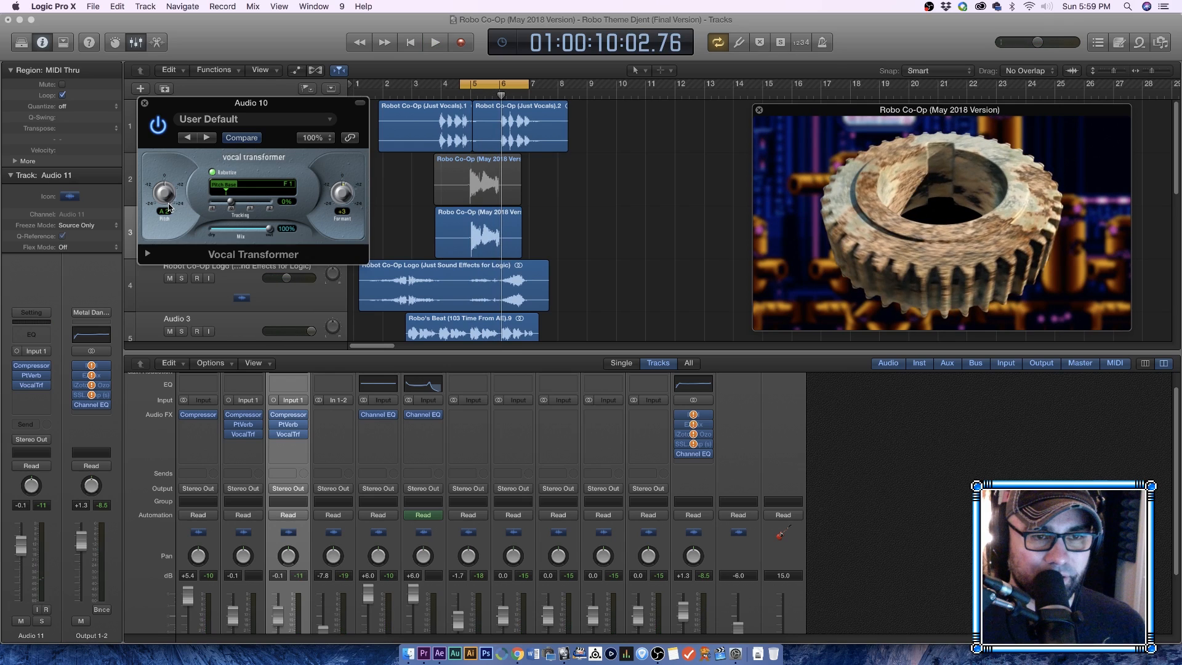
key("space")
key("space")
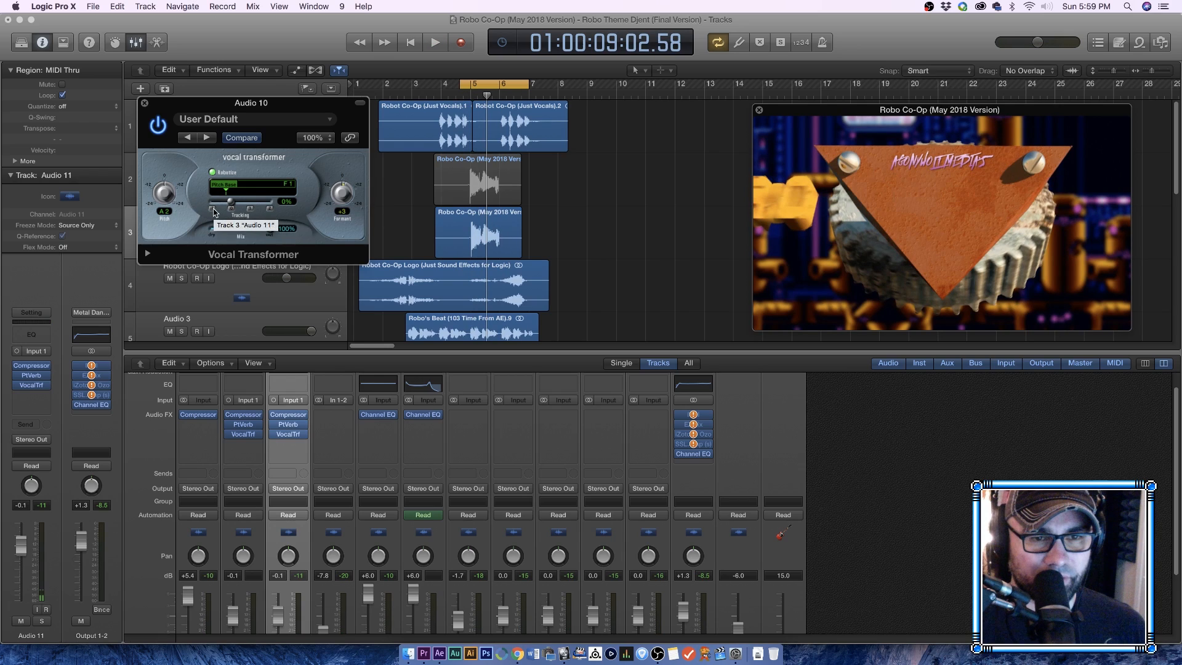
Step: Lower the formant from +2 into negative values while listening
left_click_drag(246, 120, 251, 219)
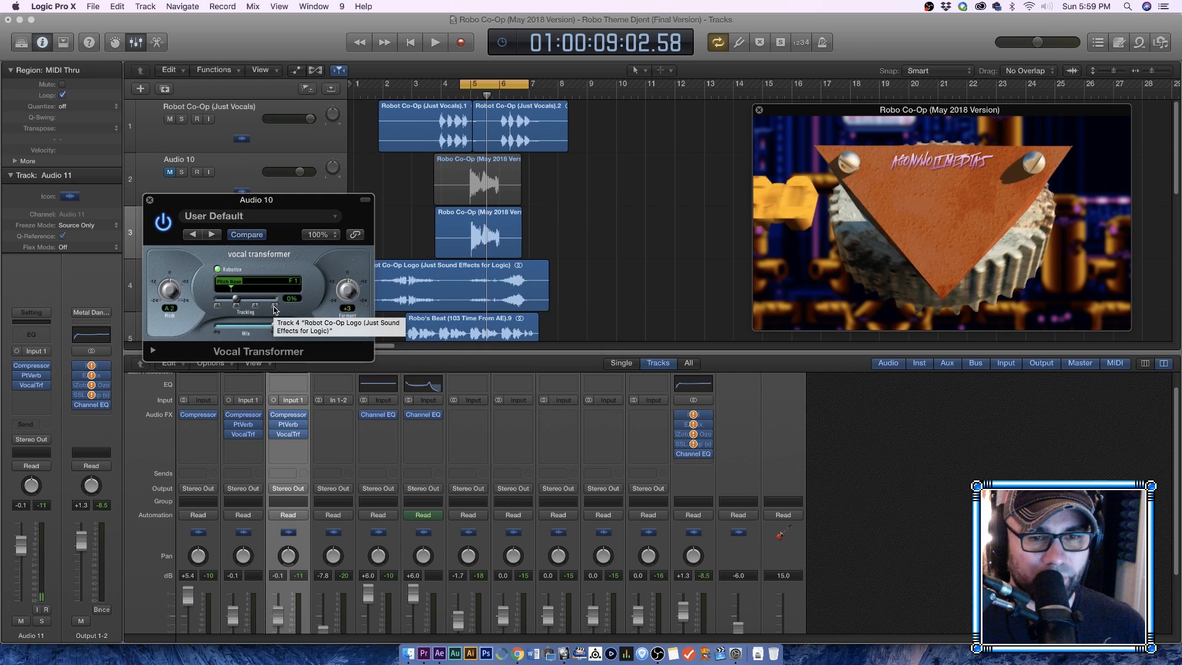
left_click_drag(348, 298, 348, 300)
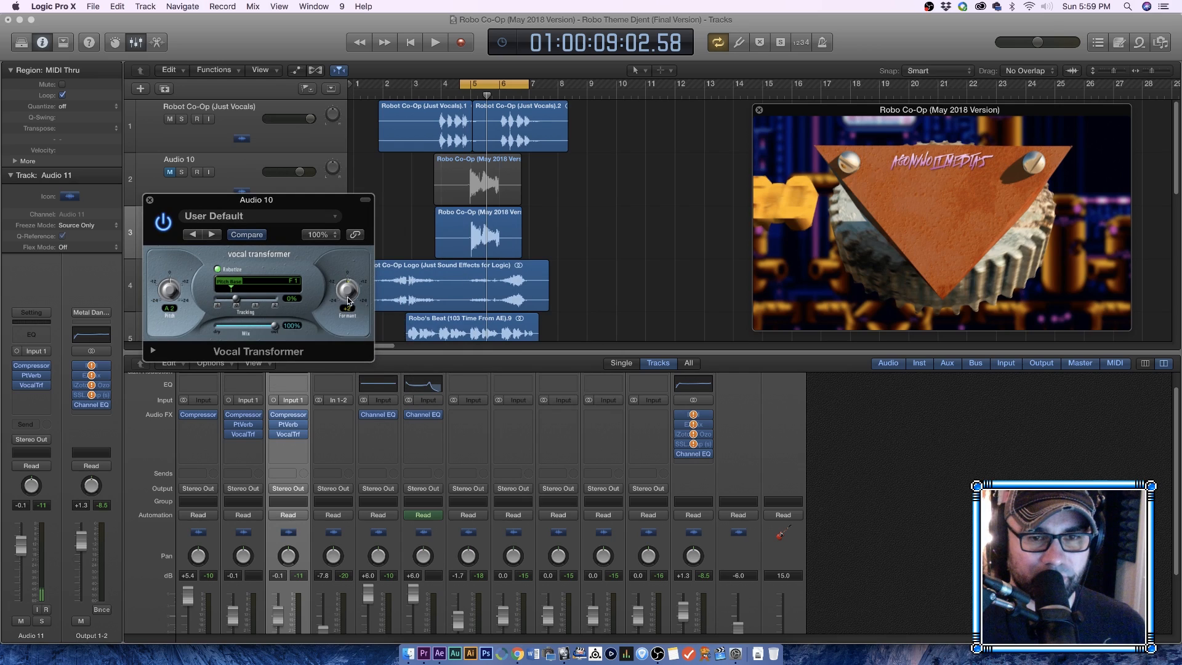
key("space")
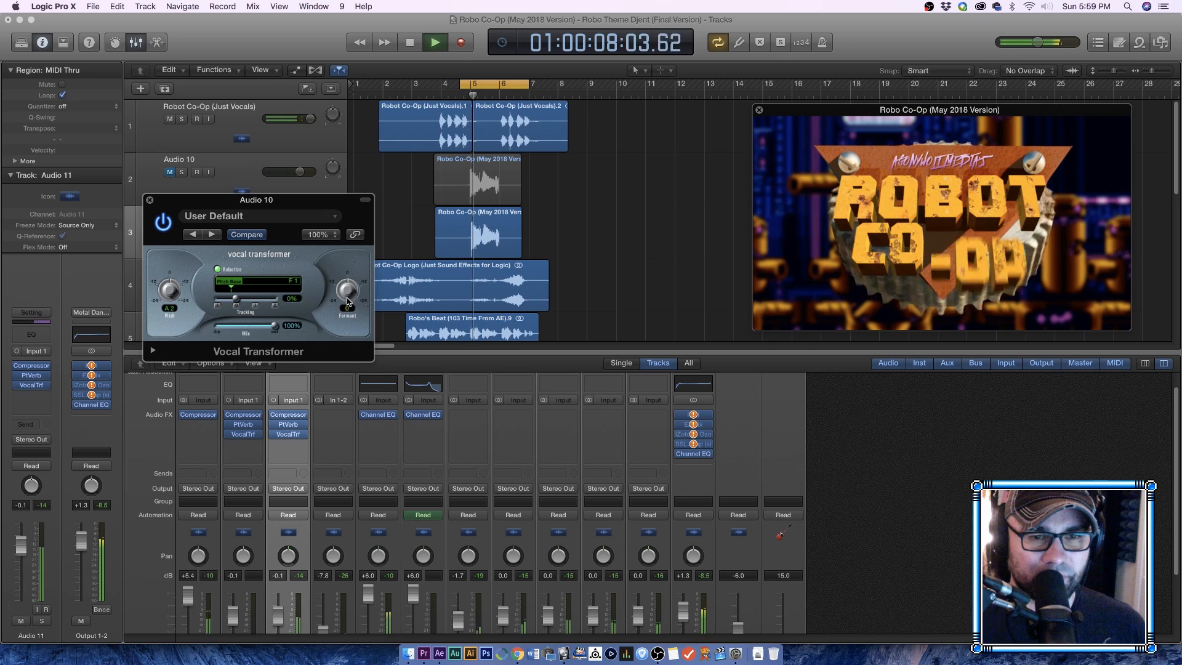
left_click_drag(348, 299, 349, 304)
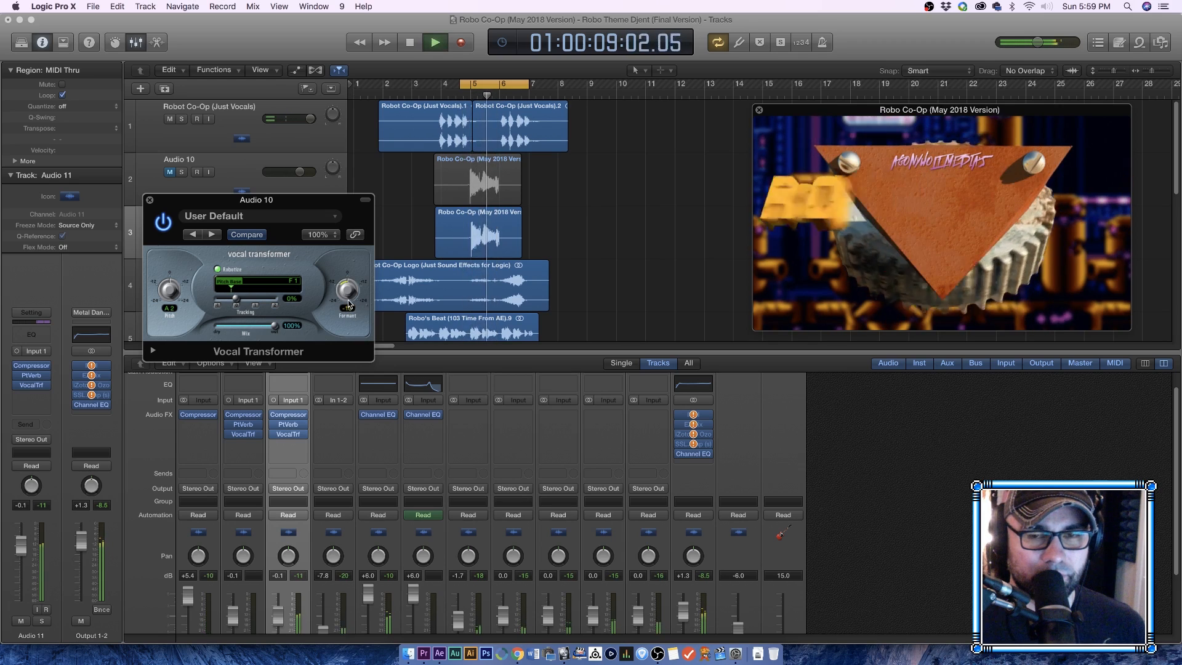
key("space")
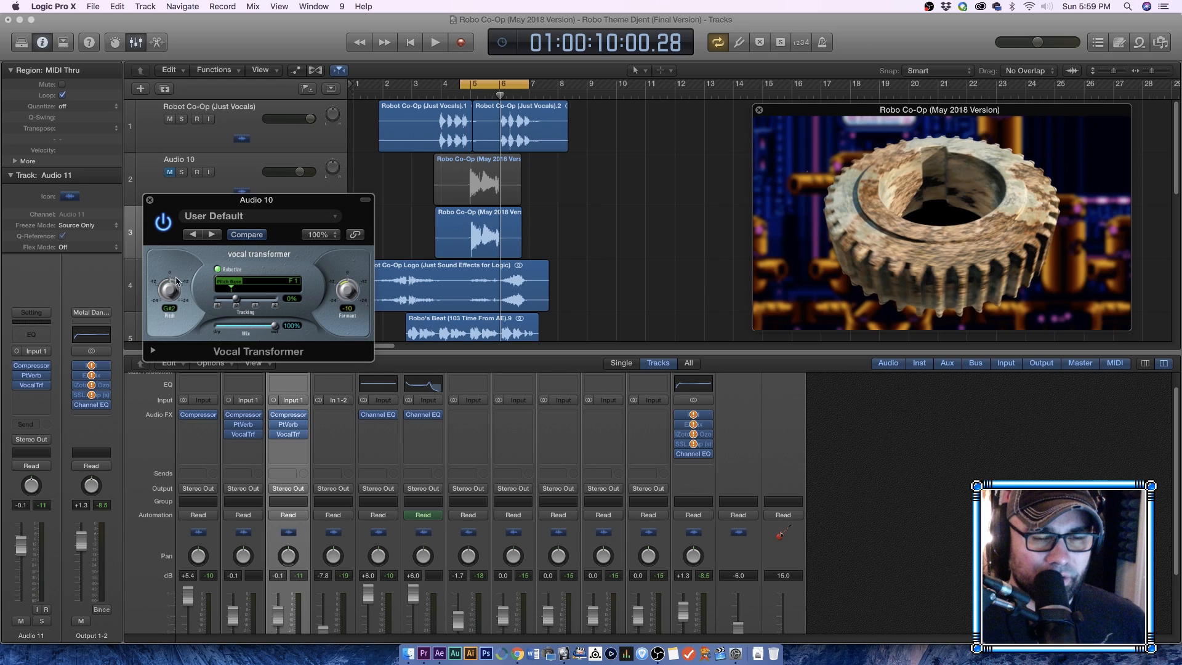
Step: Drop the pitch to F 1 and audition from around bar 5
left_click_drag(177, 305, 178, 315)
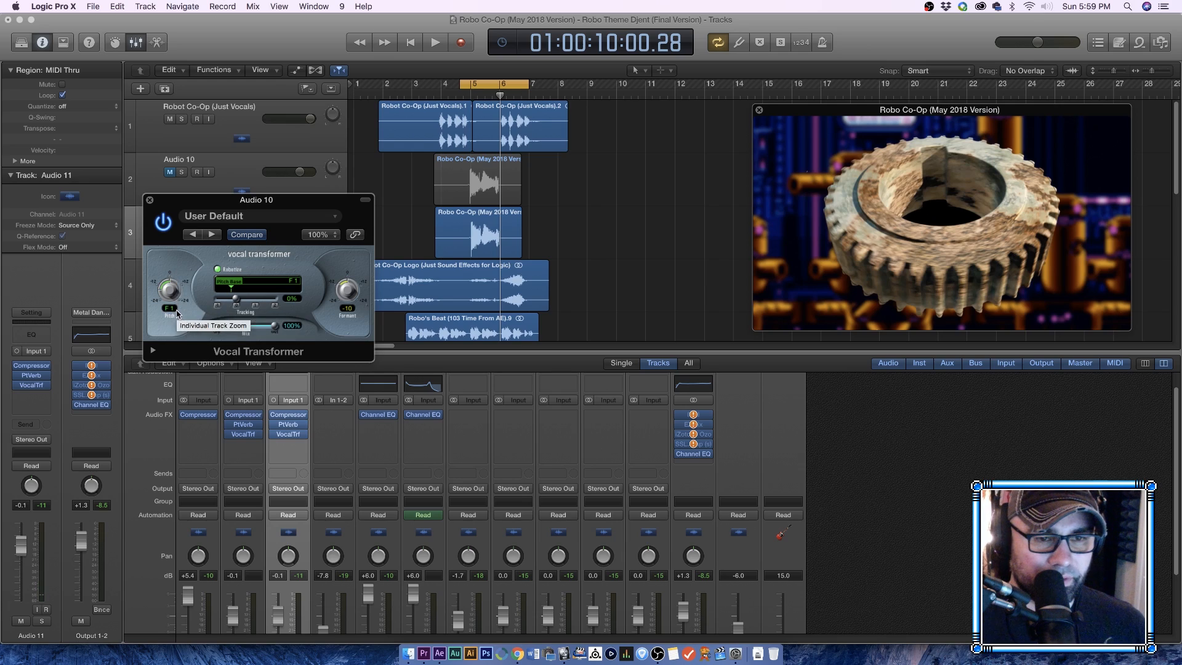
double_click(448, 97)
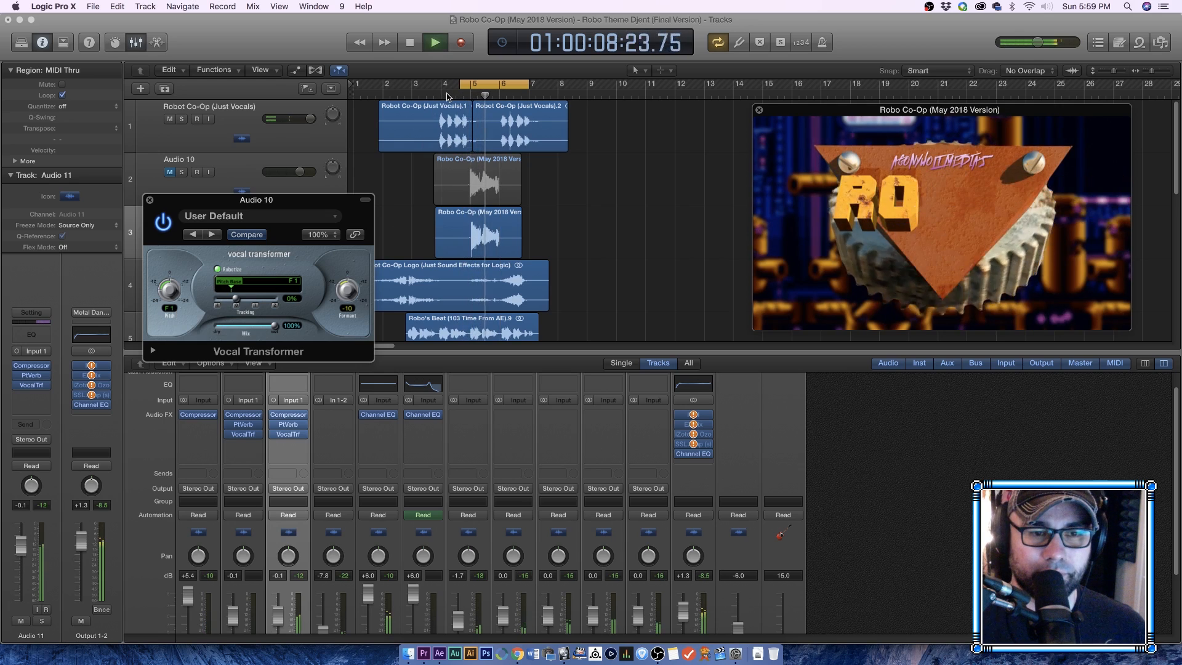
key("space")
left_click_drag(369, 223, 696, 355)
scroll(282, 530, "down", 4)
left_click_drag(279, 590, 279, 594)
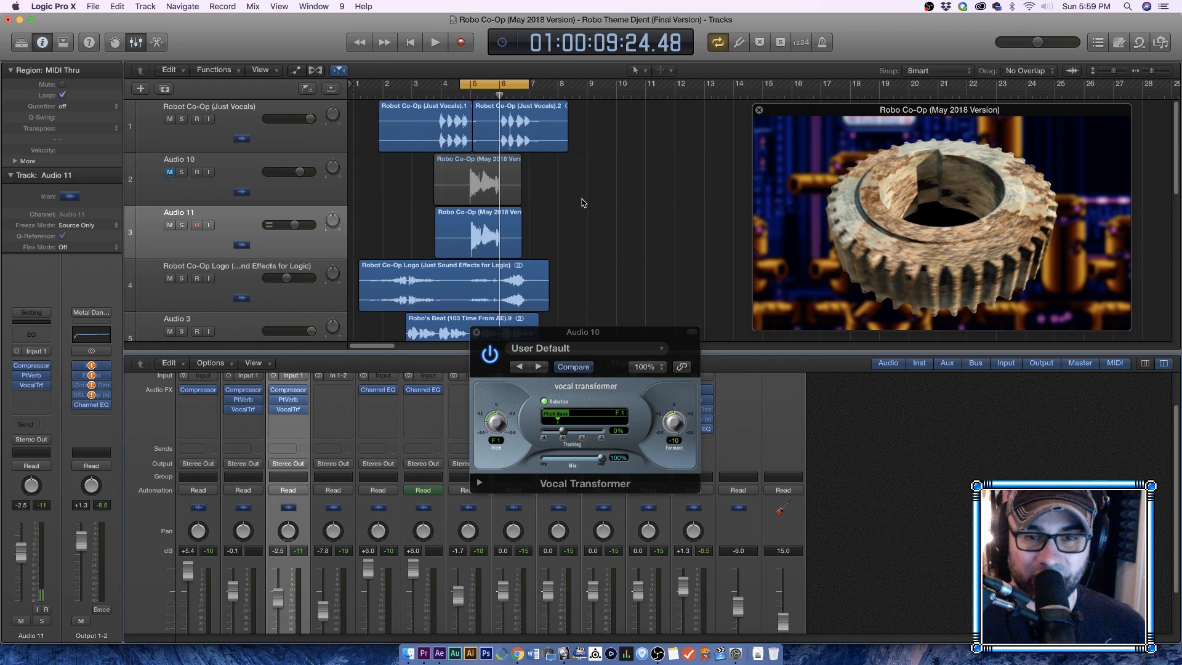
Step: Check Audio 11's Vocal Transformer, then undo and redo to restore the Audio 11 track
left_click(265, 235)
left_click(258, 192)
left_click(250, 235)
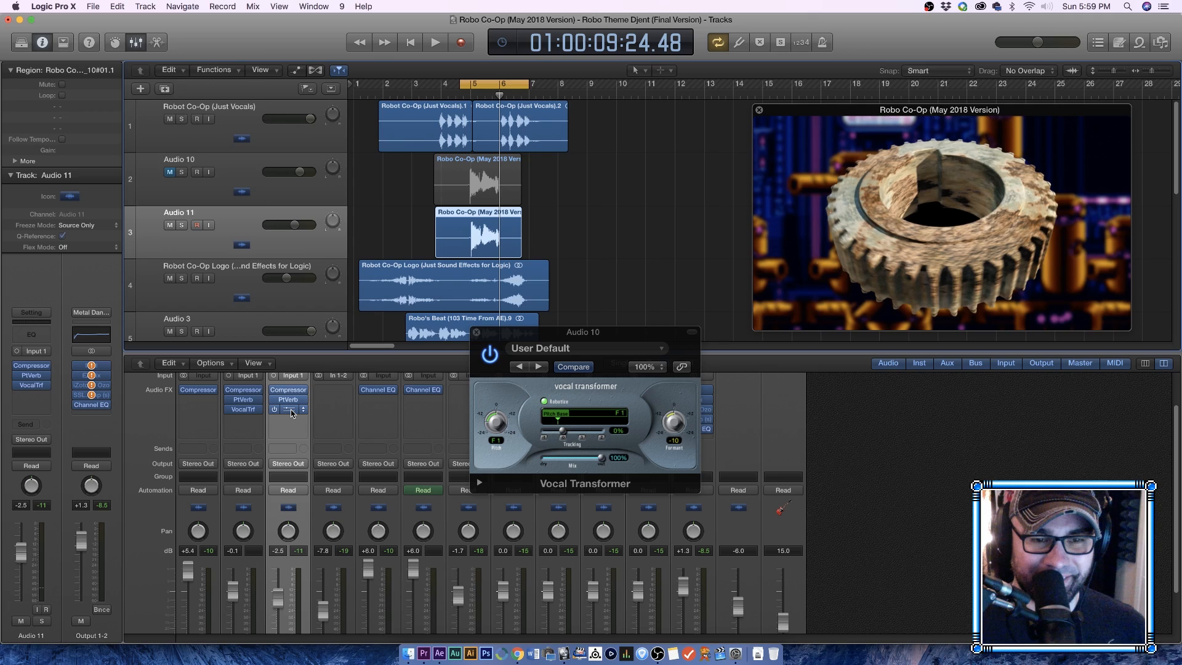
left_click(291, 409)
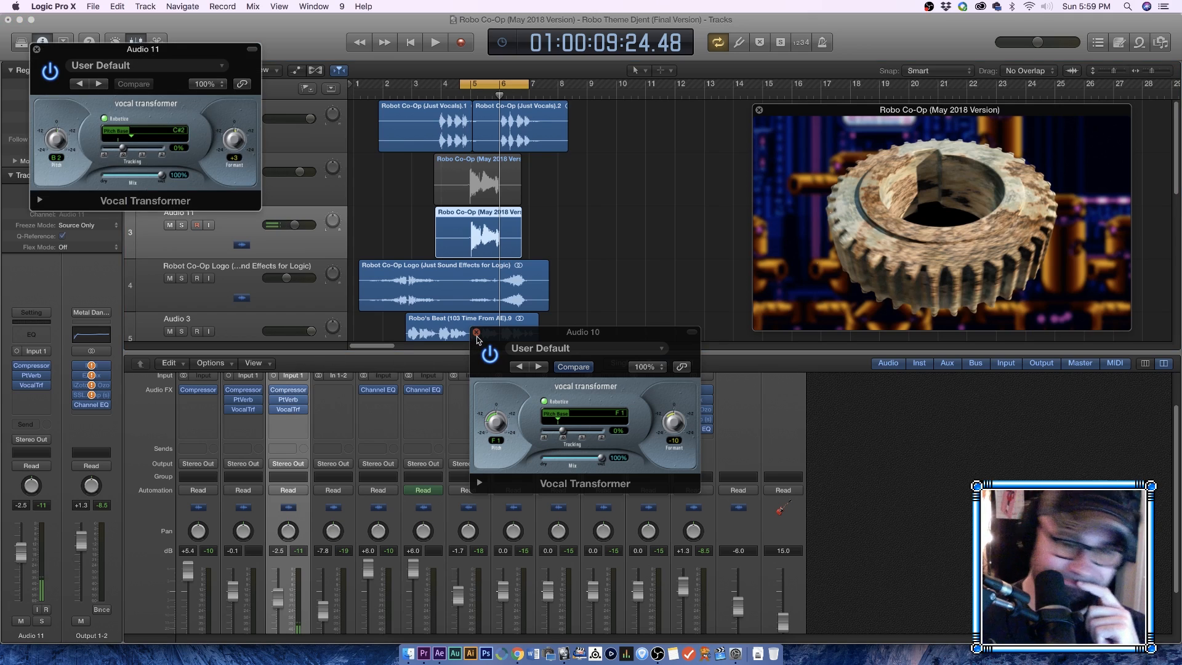
key("super+z")
key("super+z")
key("super+z")
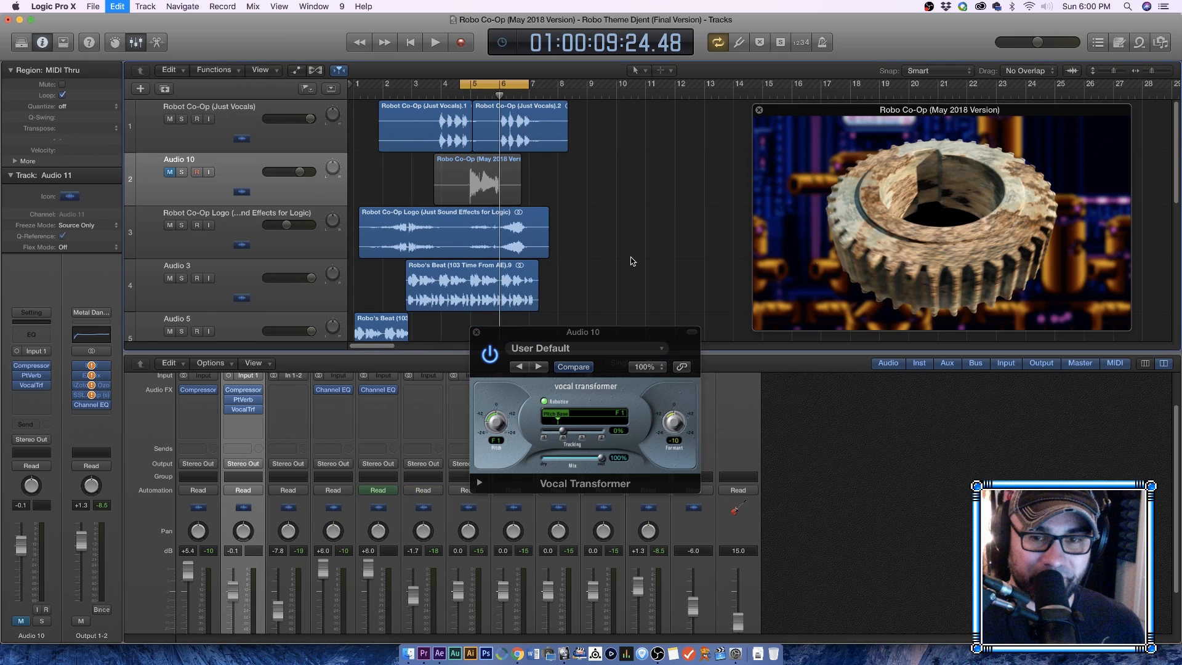
key("super+z")
key("super+z")
key("super+shift+z")
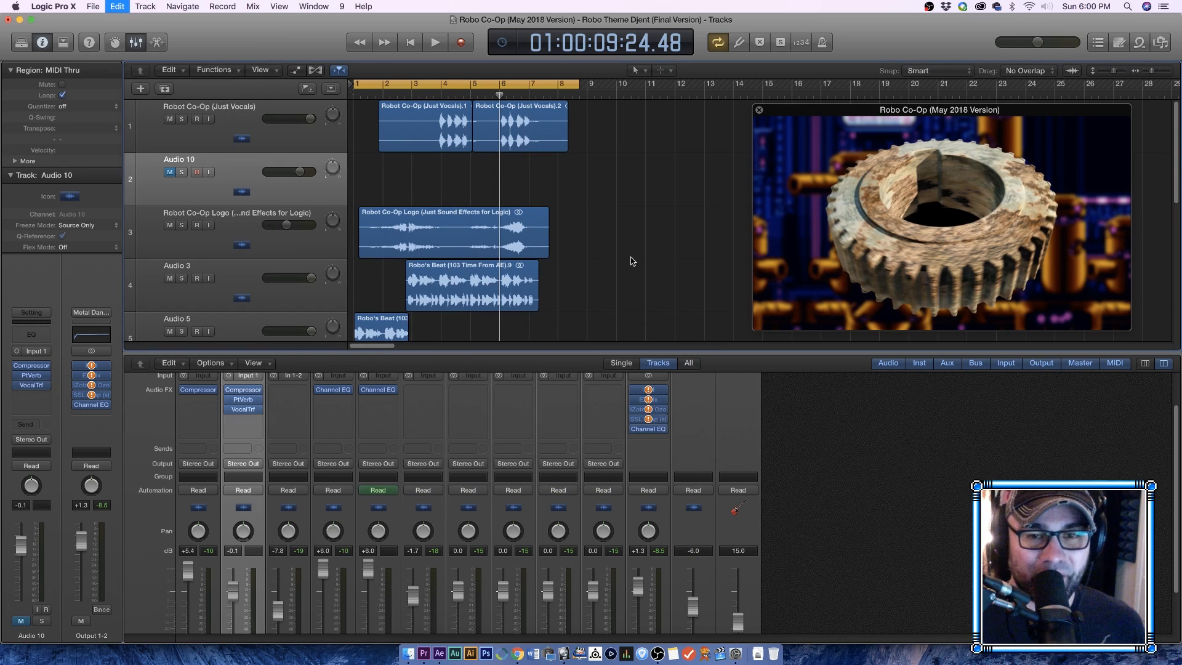
key("super+shift+z")
key("super+shift+z")
key("super+shift+z")
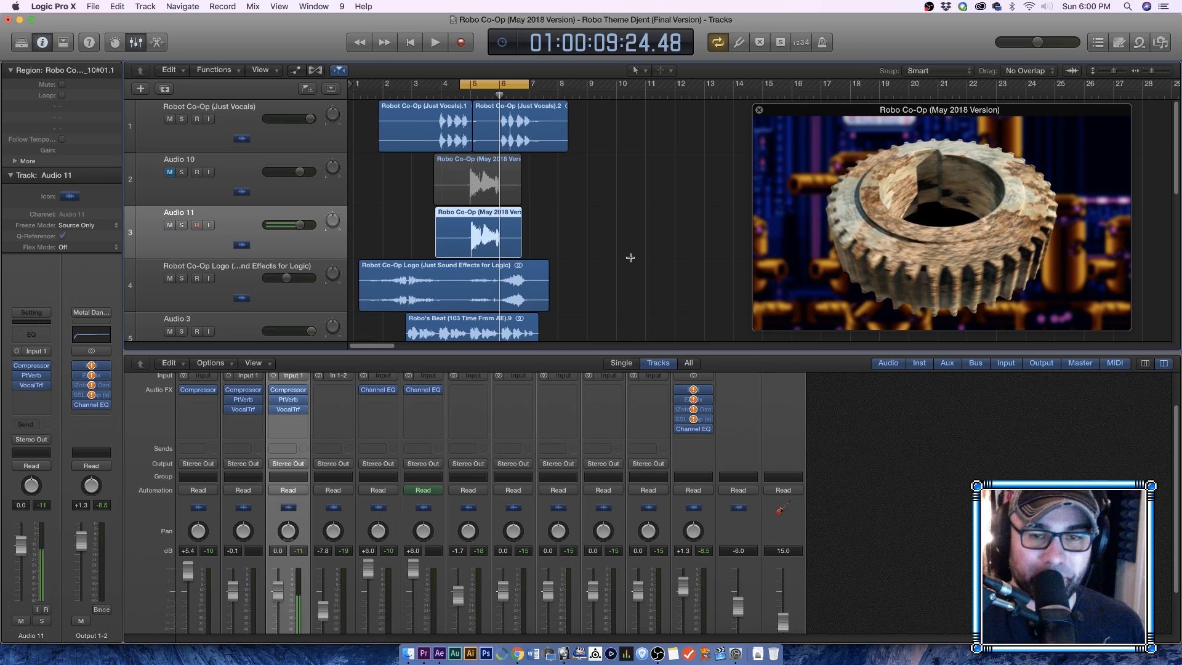
Step: Return focus to Audio 10 and bring its Vocal Transformer window to the centre
key("Up")
key("Down")
key("Up")
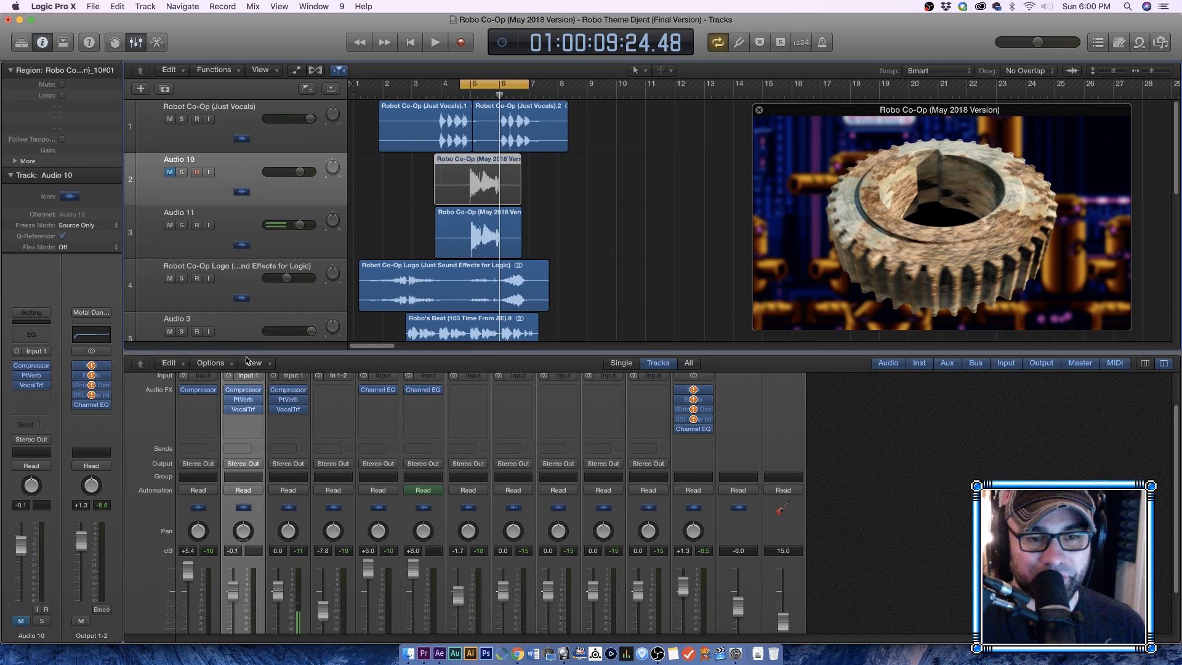
left_click(249, 410)
left_click_drag(173, 88, 559, 250)
Step: Unmute Audio 10 and compare it soloed against Audio 11 over the bar 5 cycle
left_click(170, 171)
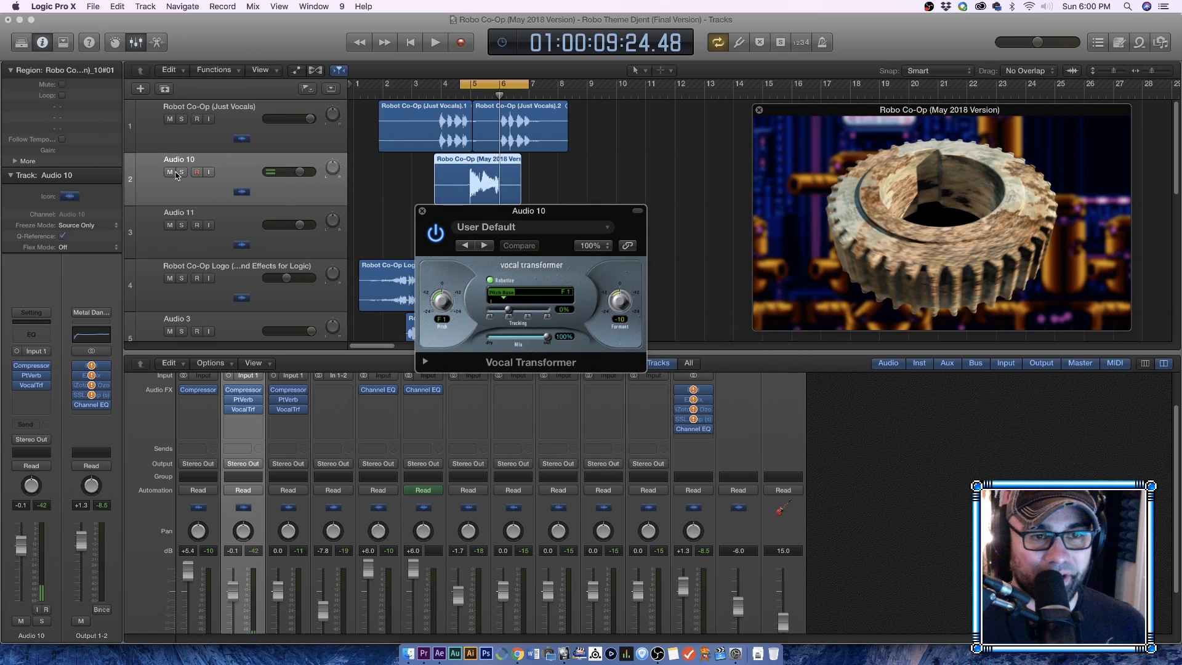
left_click(181, 173)
key("space")
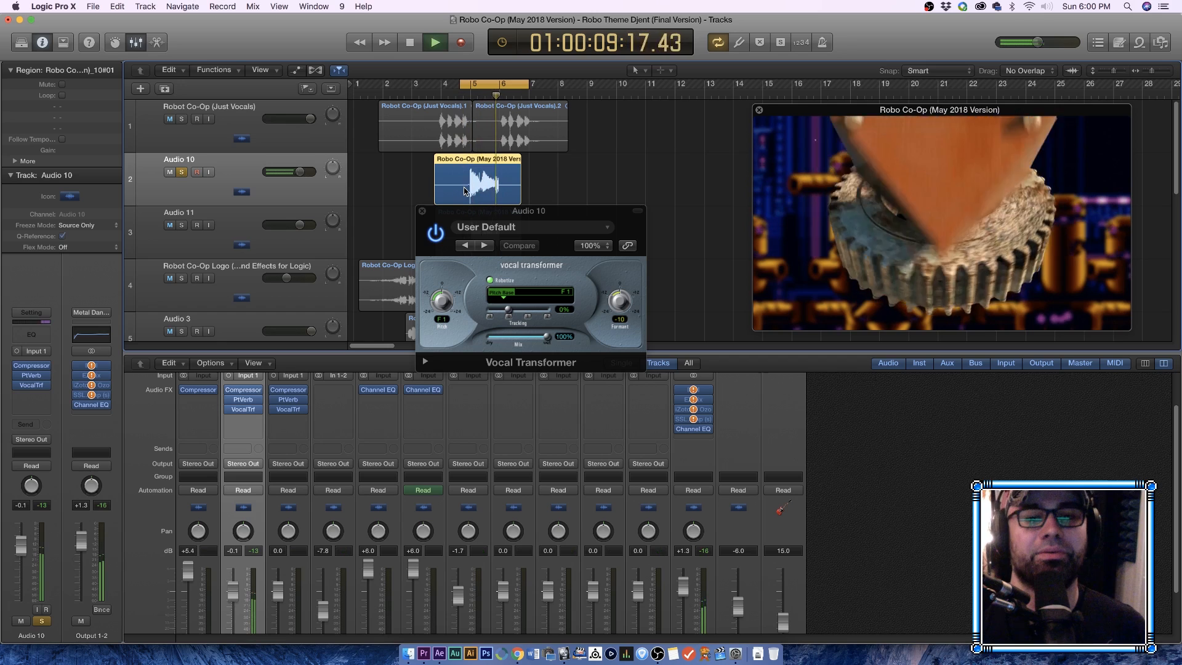
key("space")
left_click(234, 232)
left_click(181, 226)
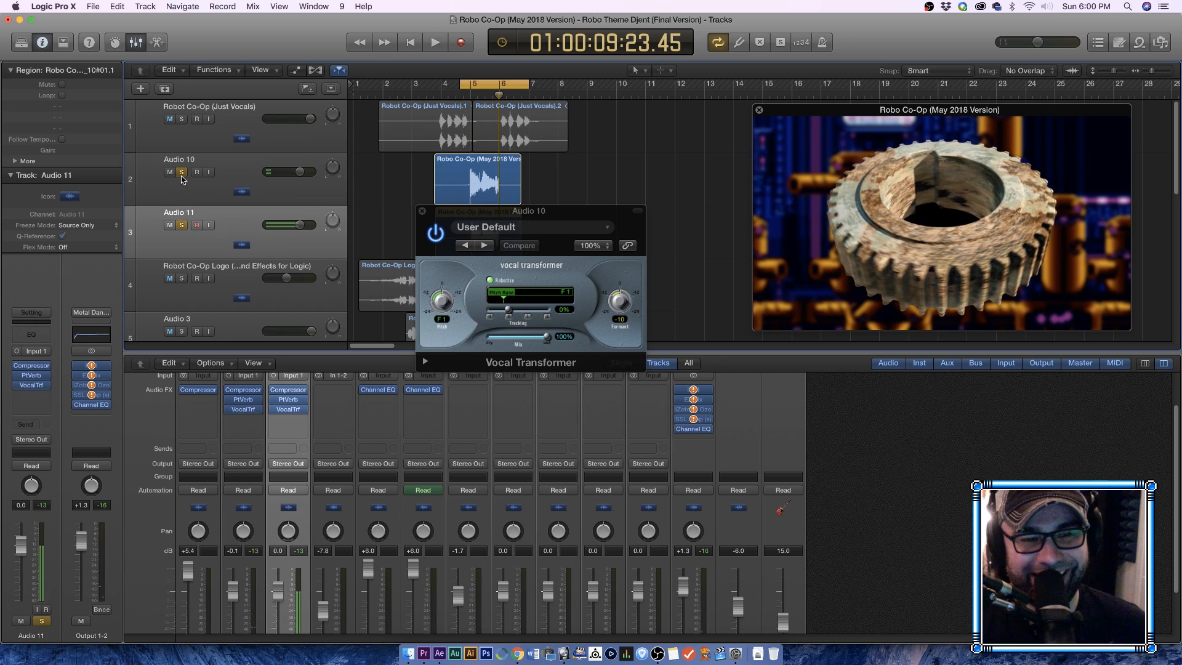
left_click(181, 172)
key("space")
left_click_drag(497, 215, 520, 198)
left_click(181, 225)
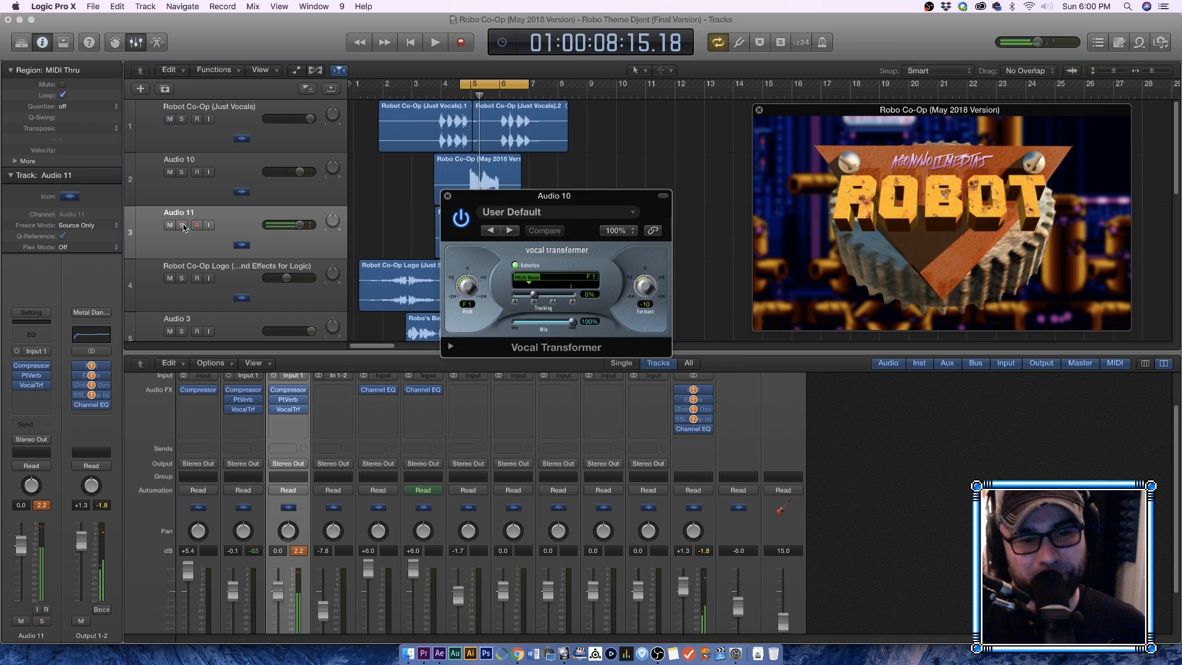
Step: Move Audio 11 above Audio 10 and mute it, then play the mix
left_click(278, 200)
left_click_drag(239, 231, 228, 175)
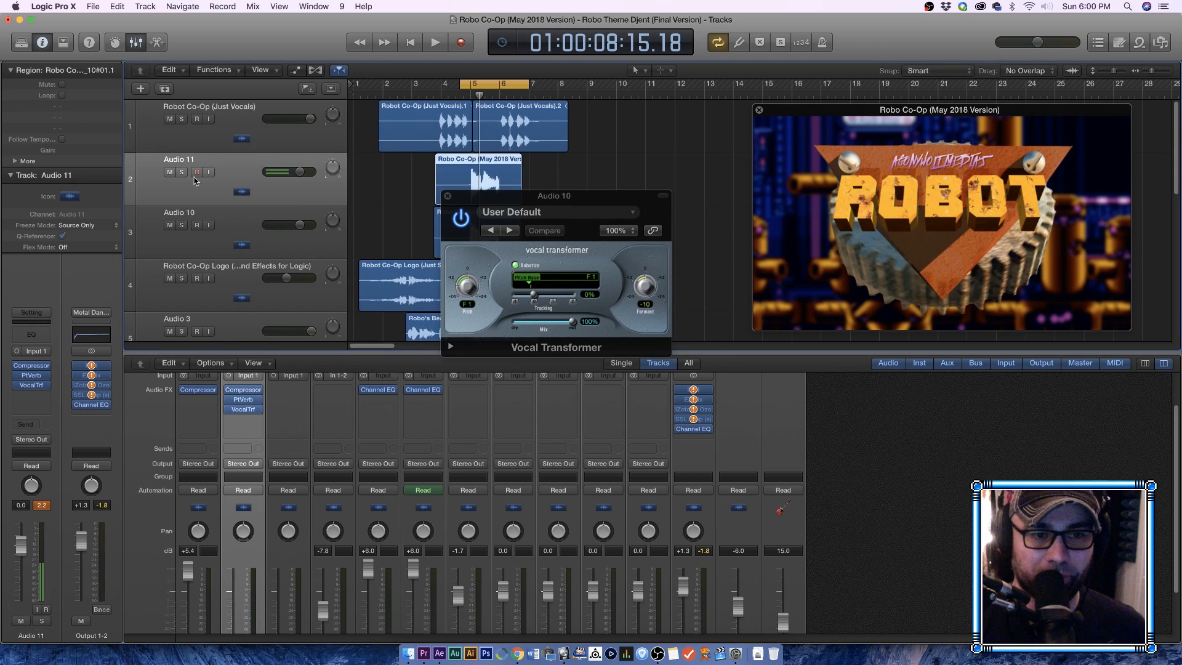
left_click(169, 172)
key("space")
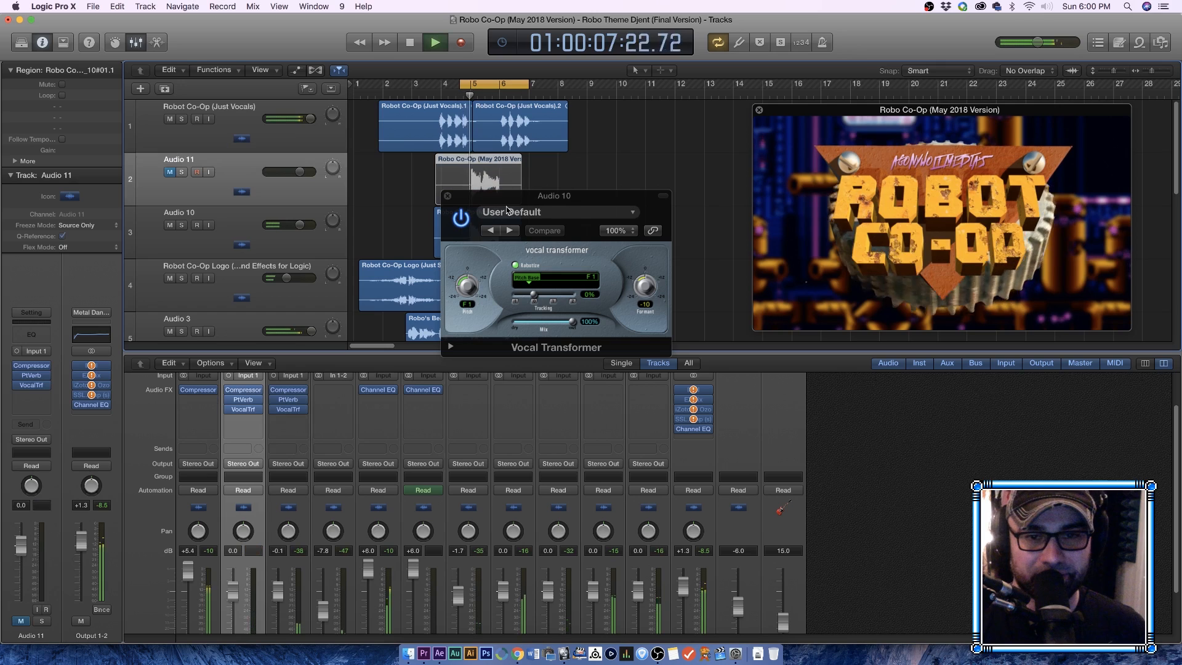
left_click_drag(511, 203, 631, 191)
key("space")
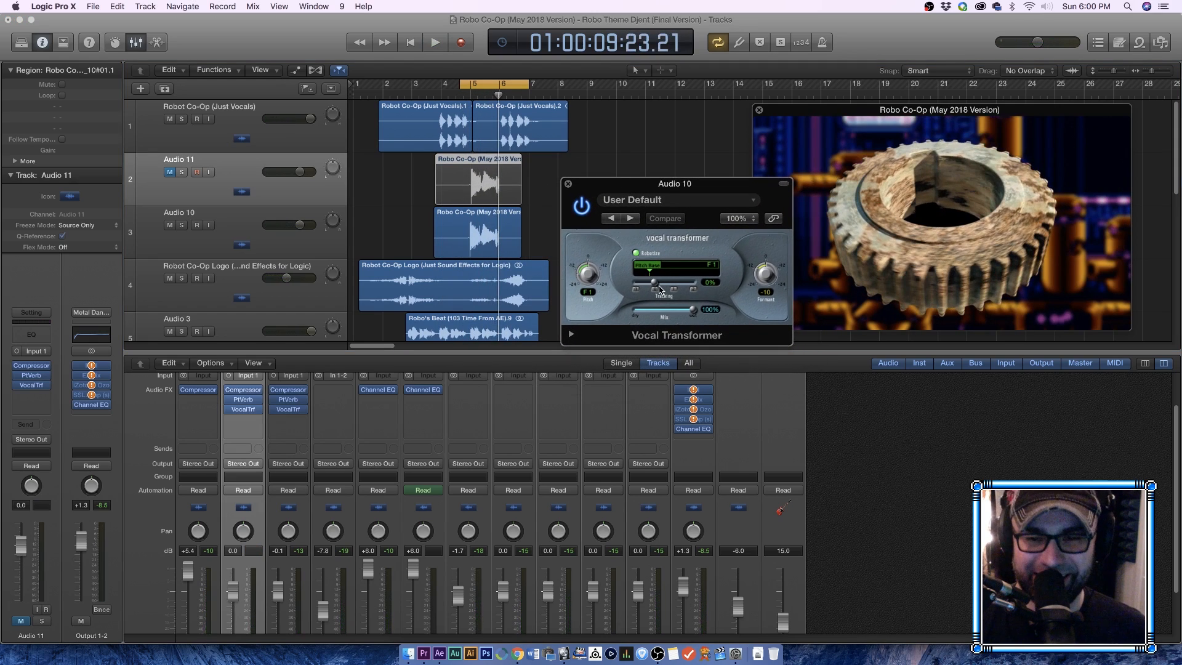
Step: Try Audio 10's pitch at F#3, E3 and D3, then turn Tracking down to 0%
left_click_drag(589, 277, 594, 222)
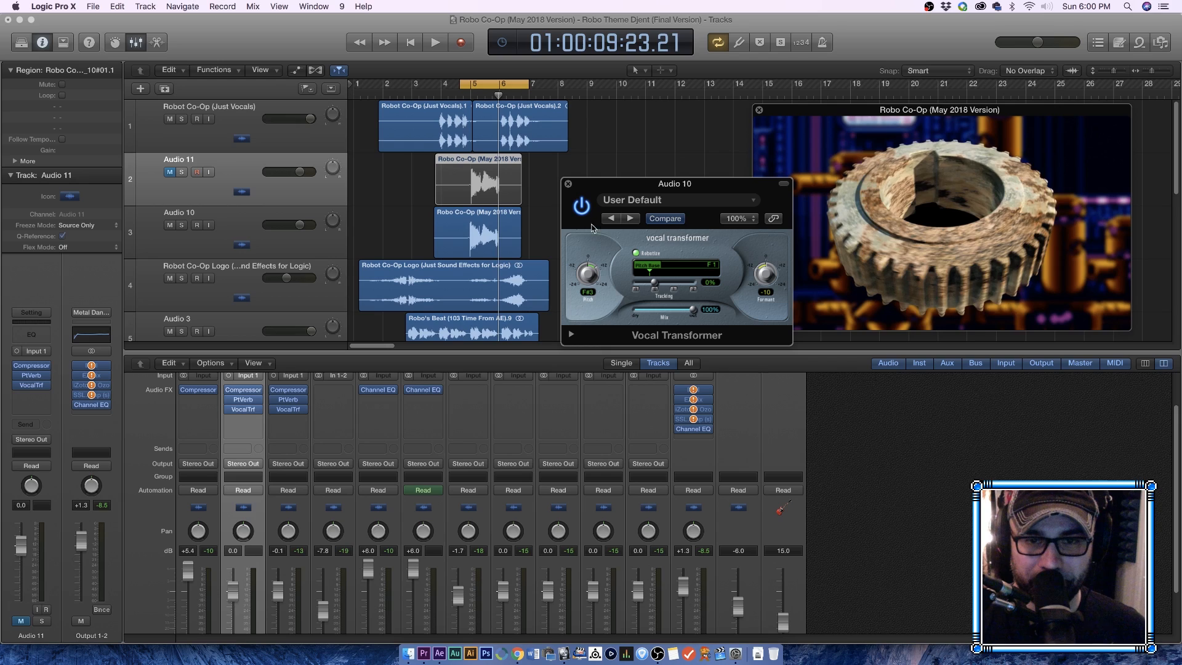
key("space")
key("space")
left_click_drag(587, 279, 586, 297)
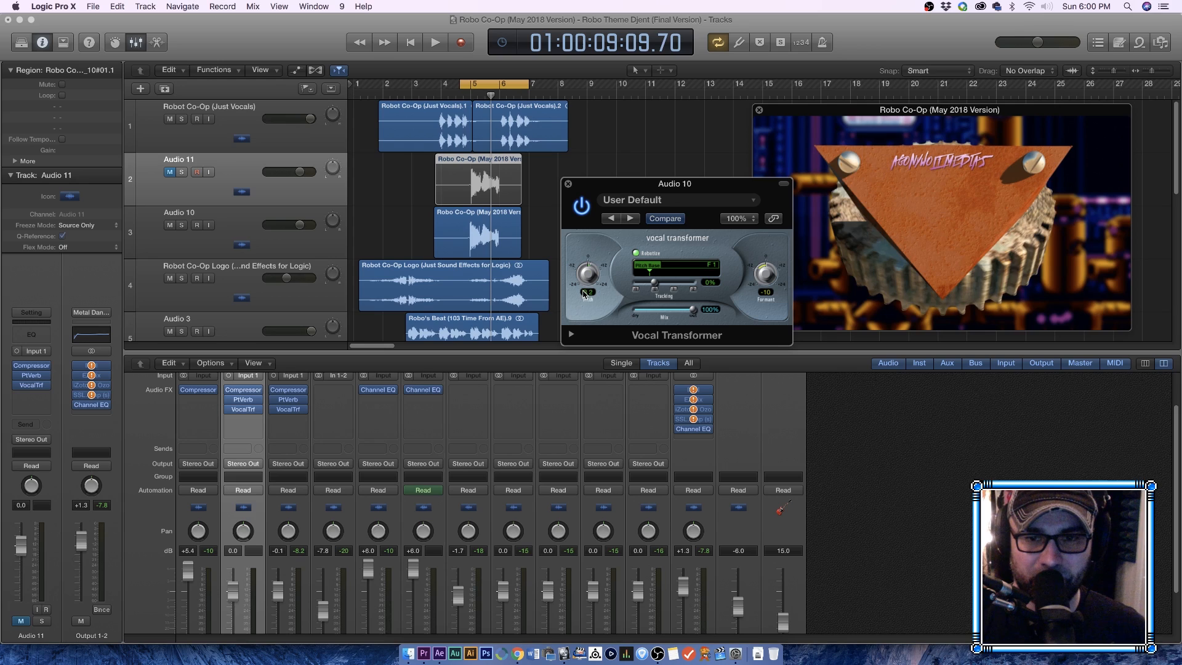
key("space")
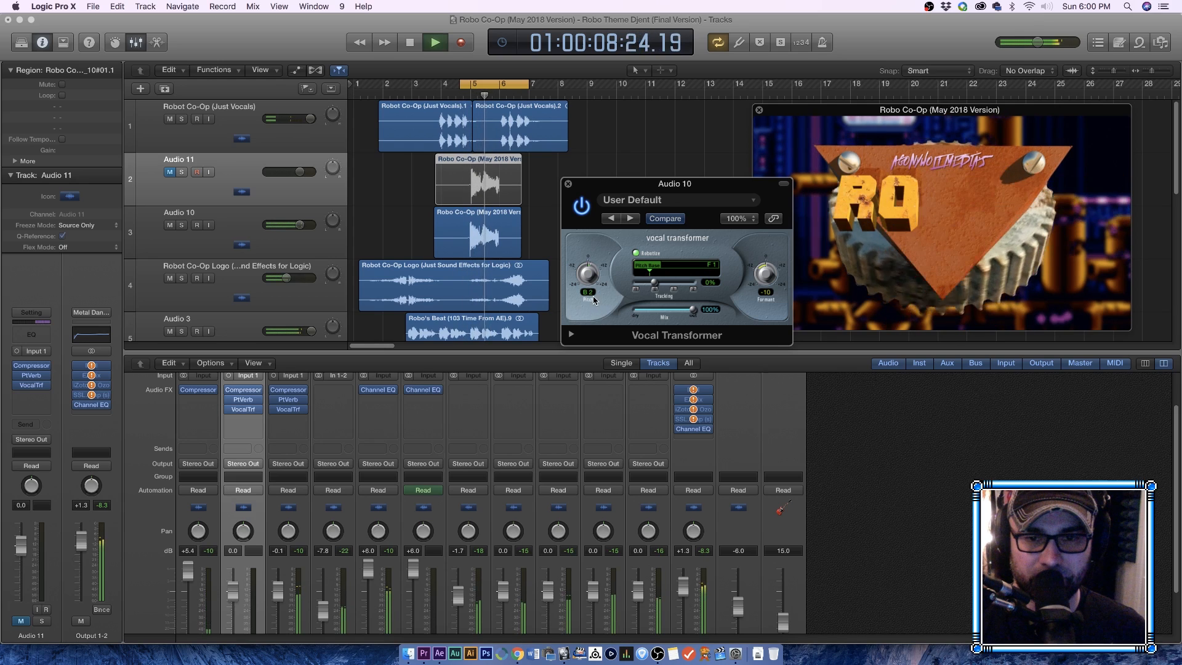
key("space")
left_click_drag(592, 284, 589, 271)
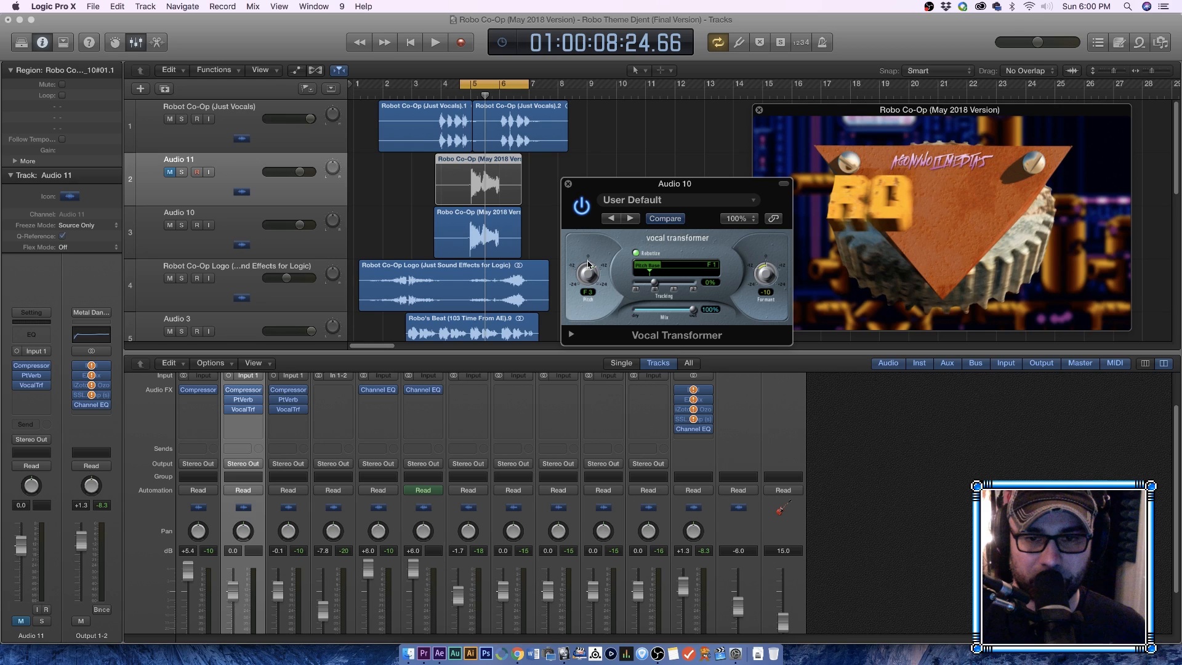
key("space")
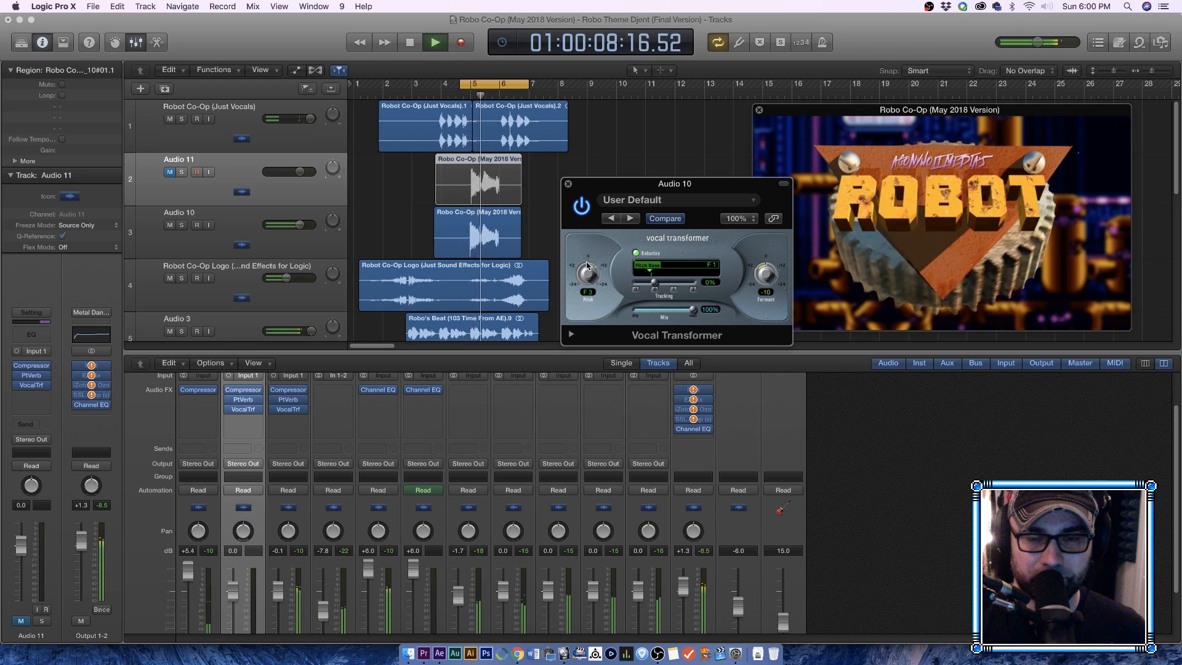
key("space")
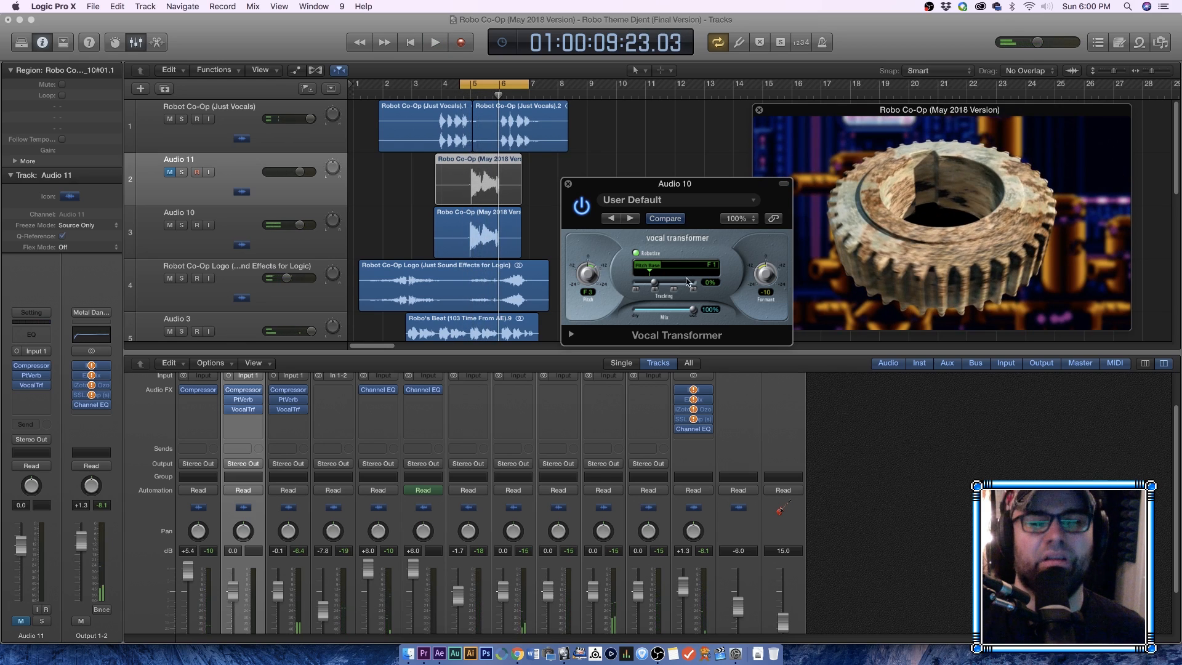
left_click(654, 289)
key("space")
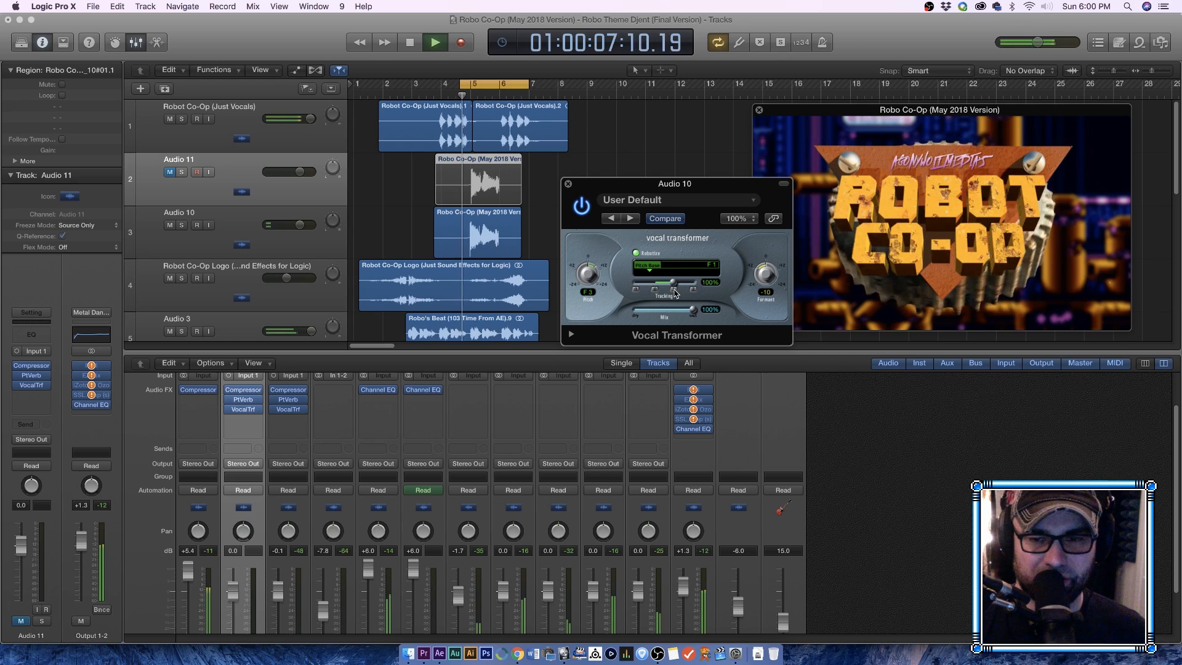
key("space")
Step: Set the formant shift to 0, audition it several times, then raise it to +3
left_click_drag(765, 274, 766, 254)
key("space")
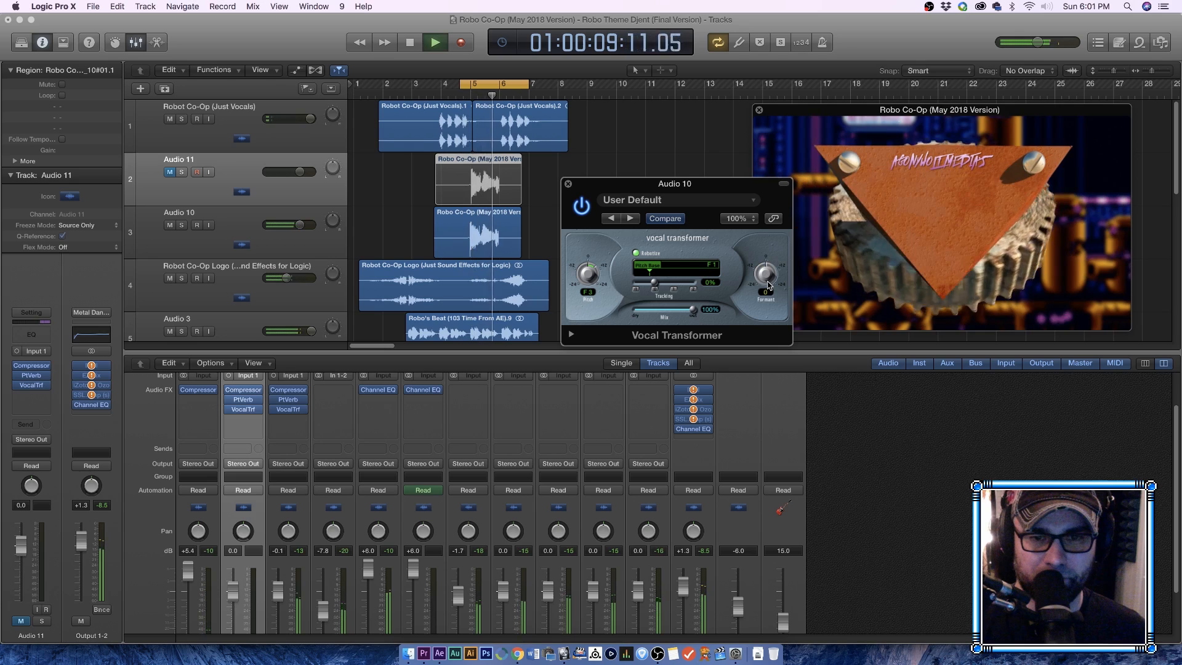
key("space")
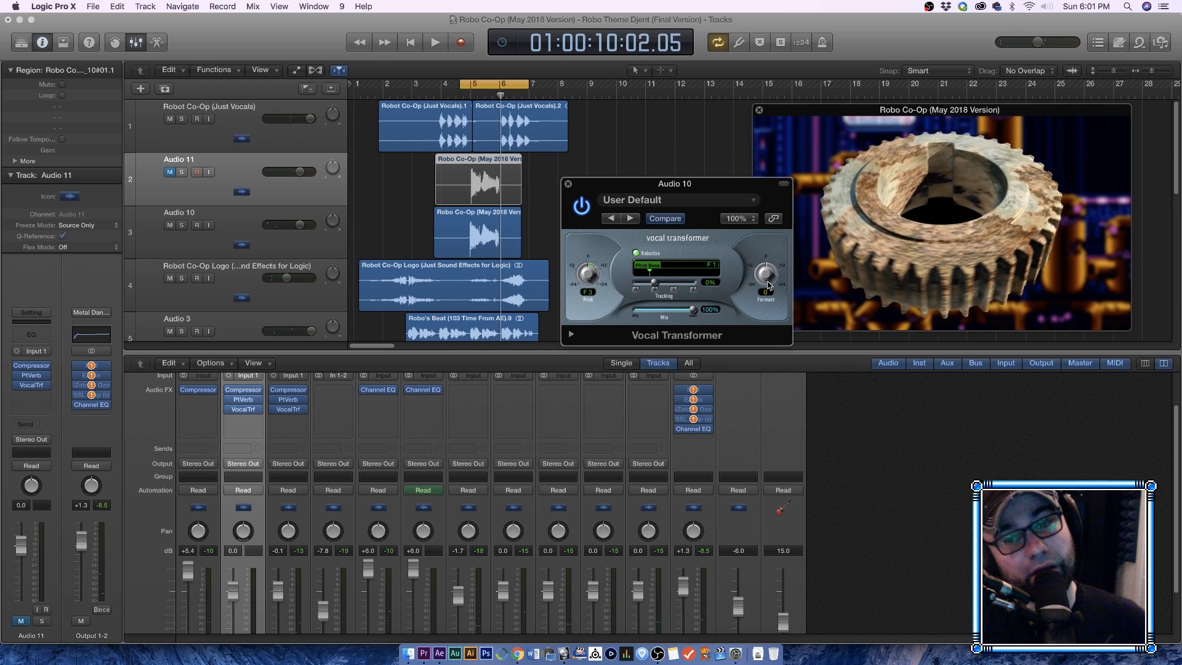
key("space")
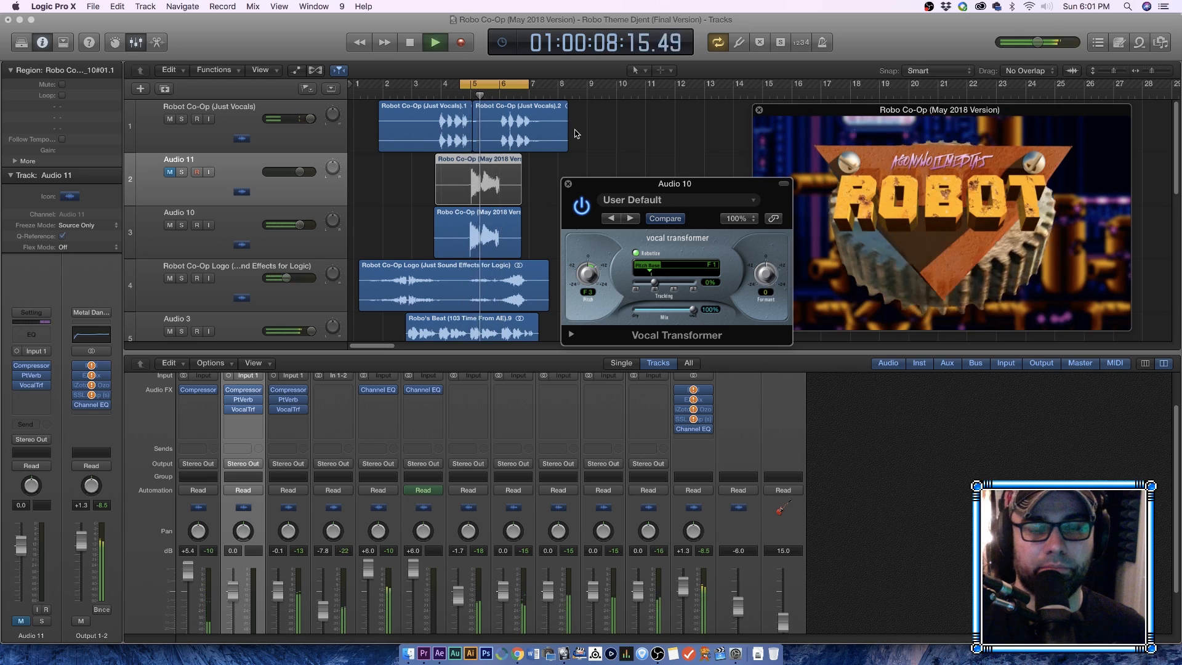
key("space")
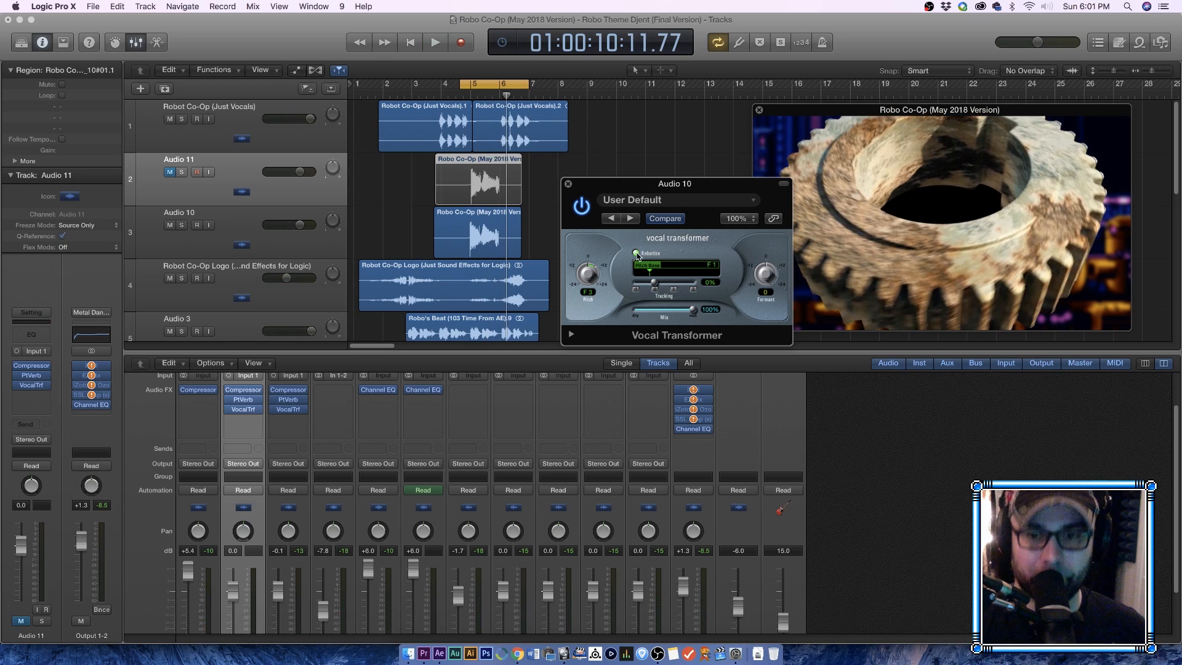
key("space")
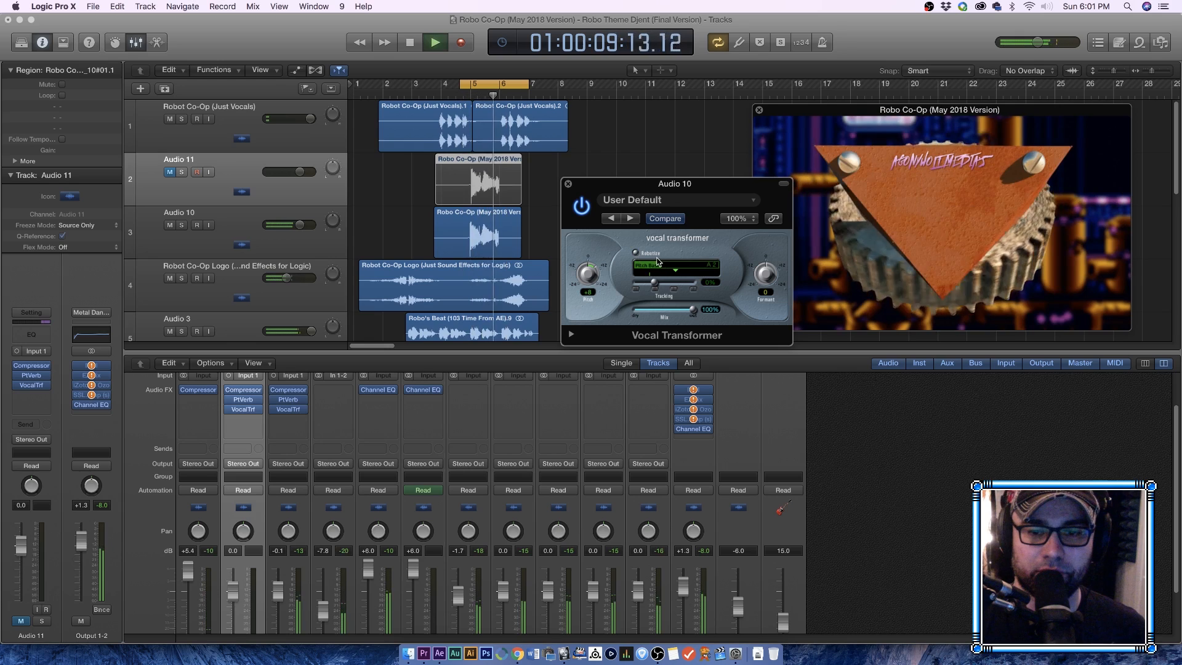
key("space")
key("space")
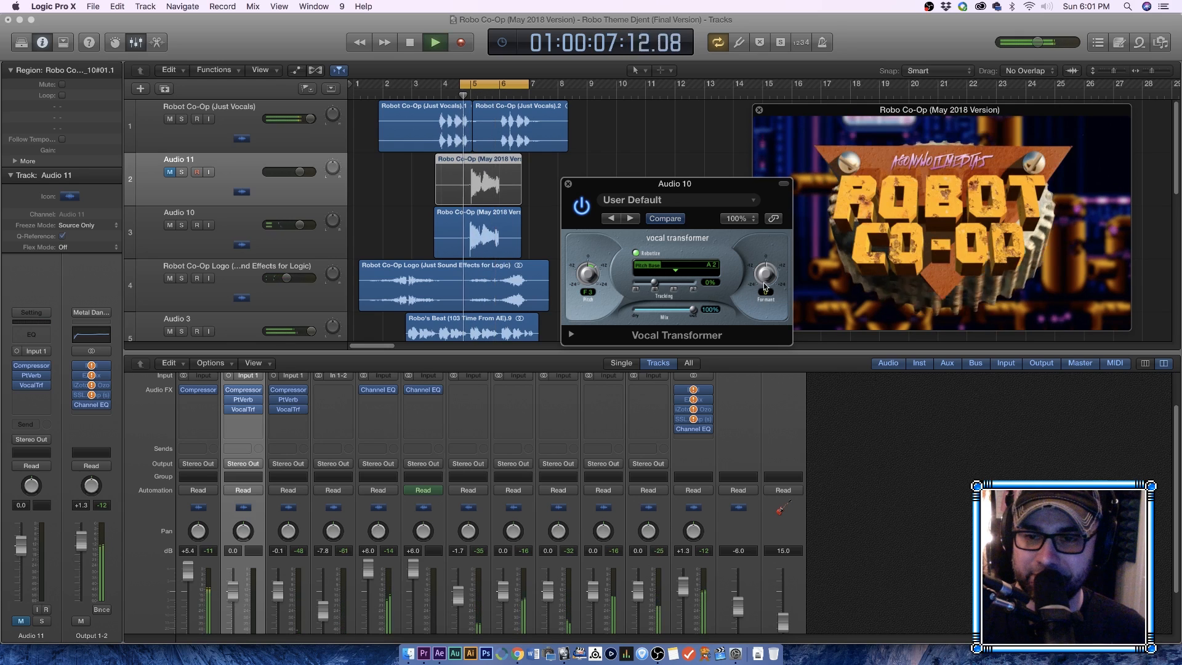
left_click_drag(765, 285, 764, 277)
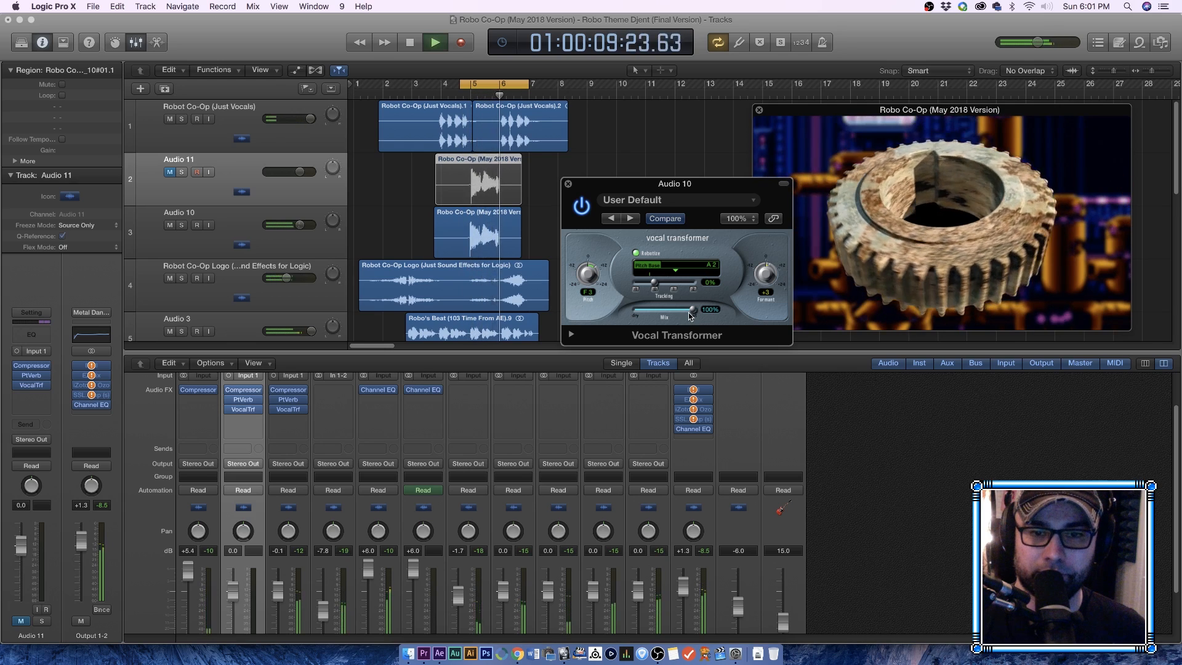
key("space")
left_click(444, 228)
Step: Open Audio 10's take in the editor, turn on Flex in track view, and show the flex modes
double_click(445, 228)
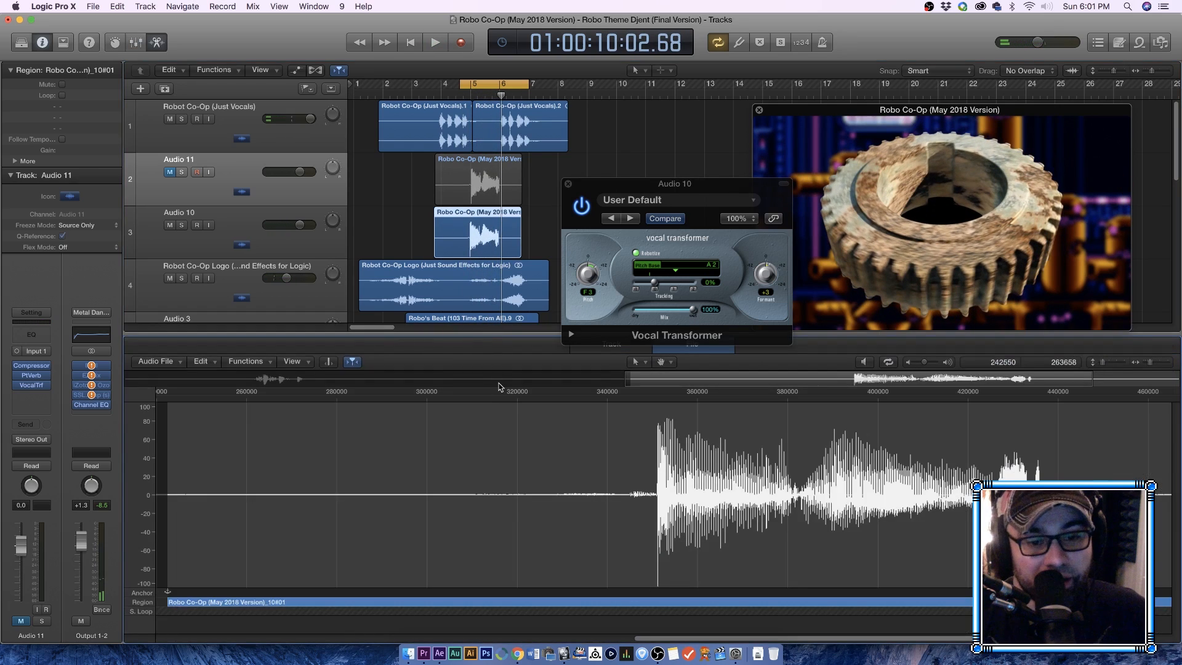
left_click(620, 352)
left_click(677, 349)
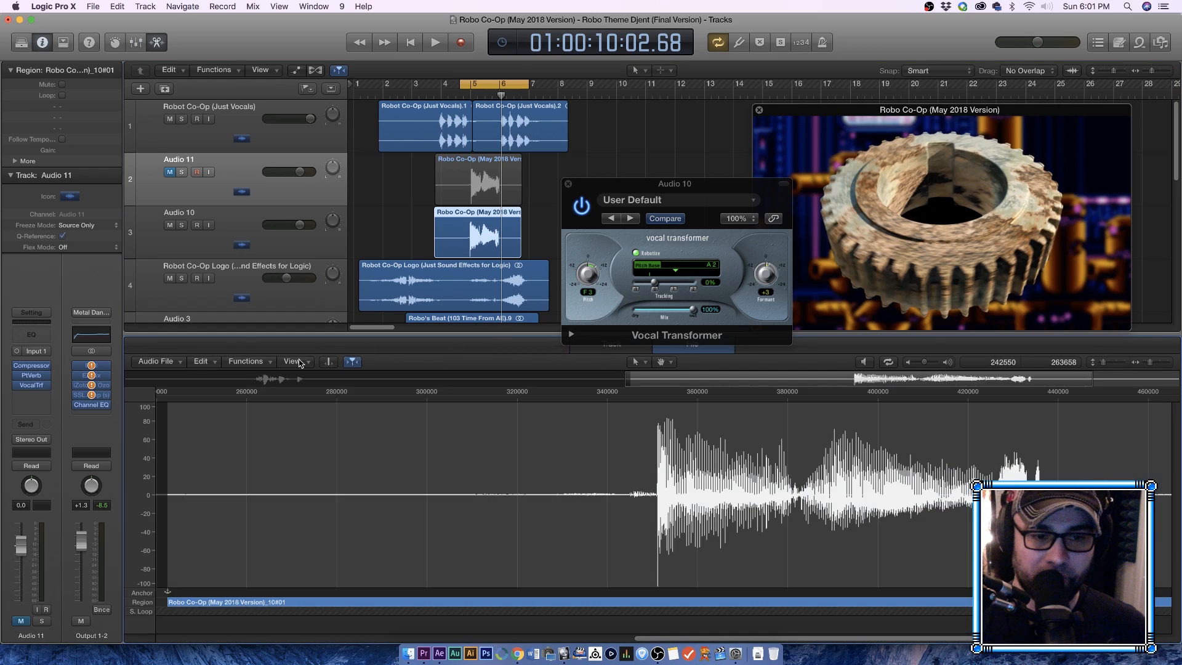
left_click(269, 362)
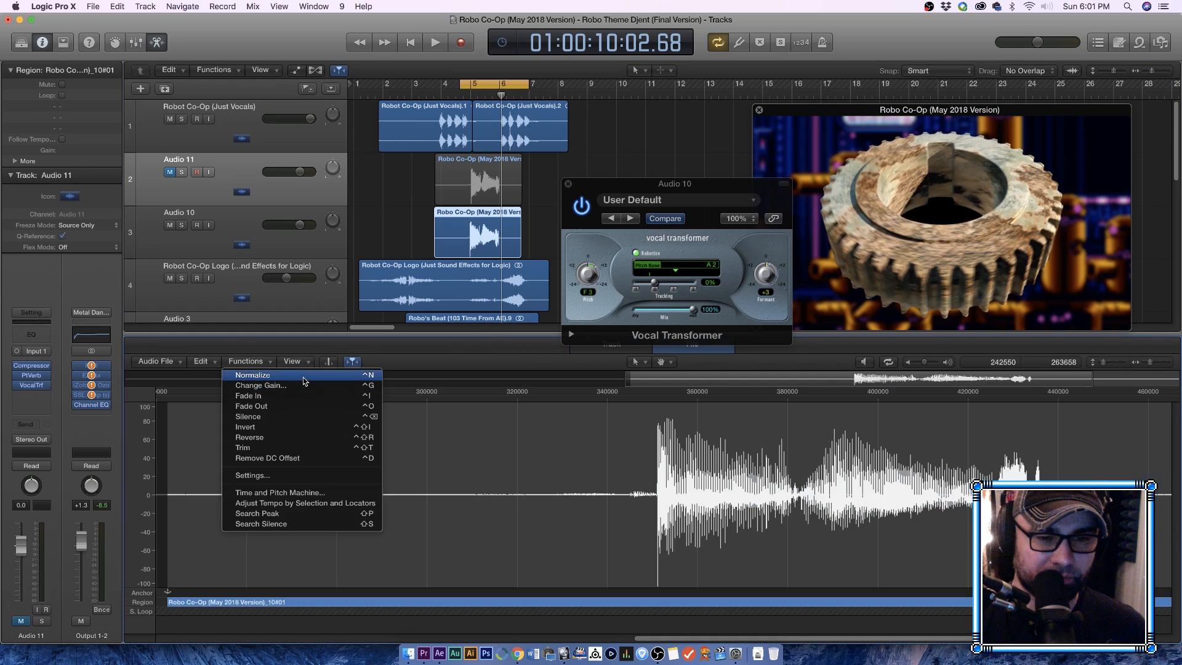
left_click(415, 349)
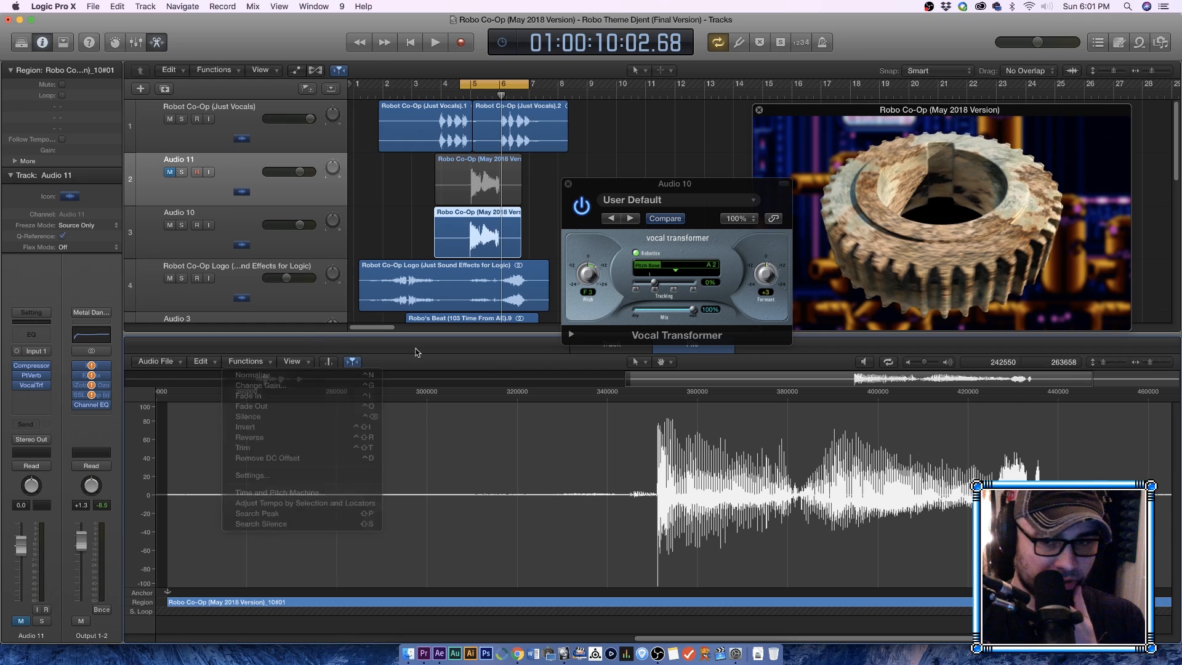
left_click(585, 351)
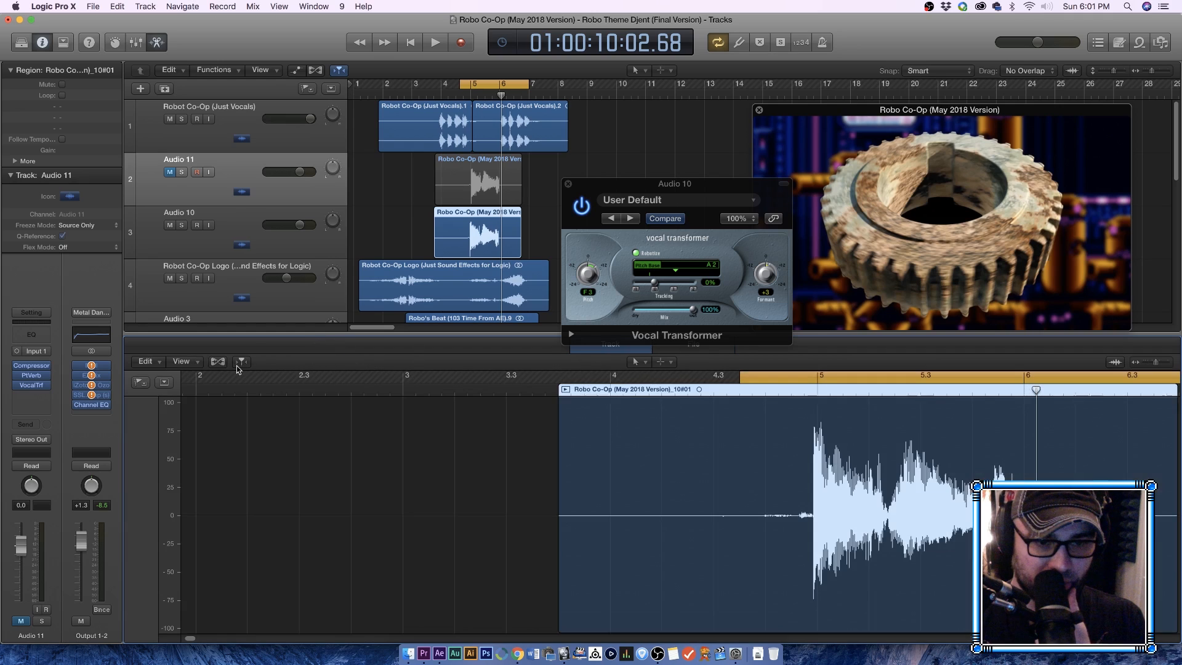
left_click(218, 361)
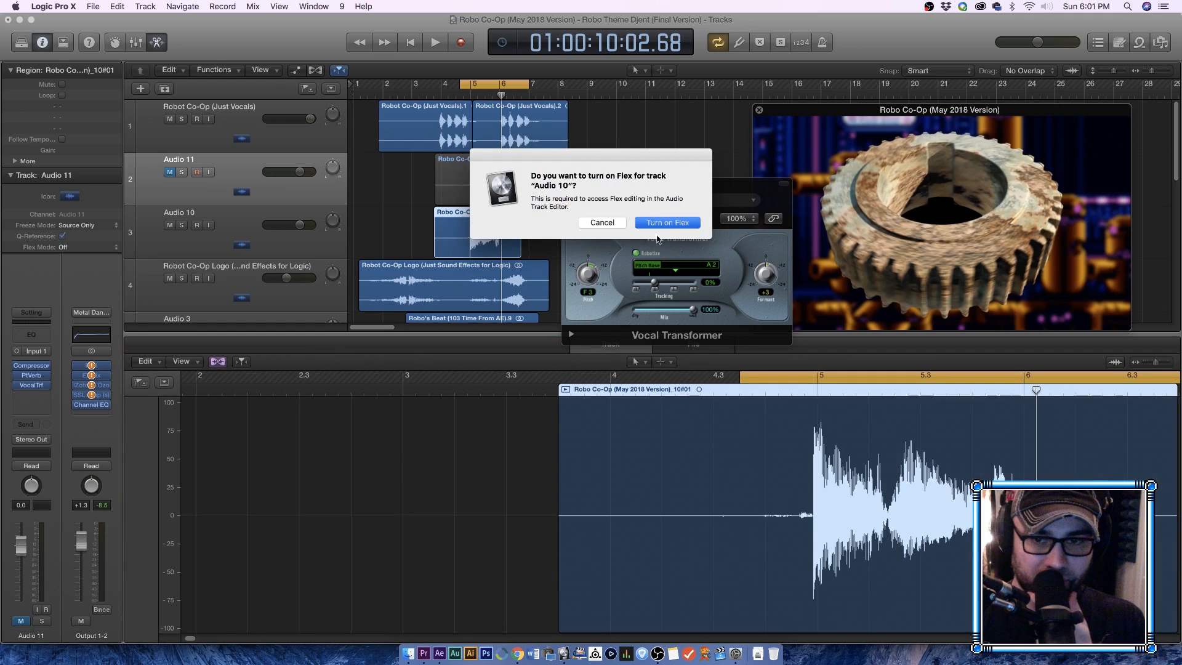
left_click(668, 223)
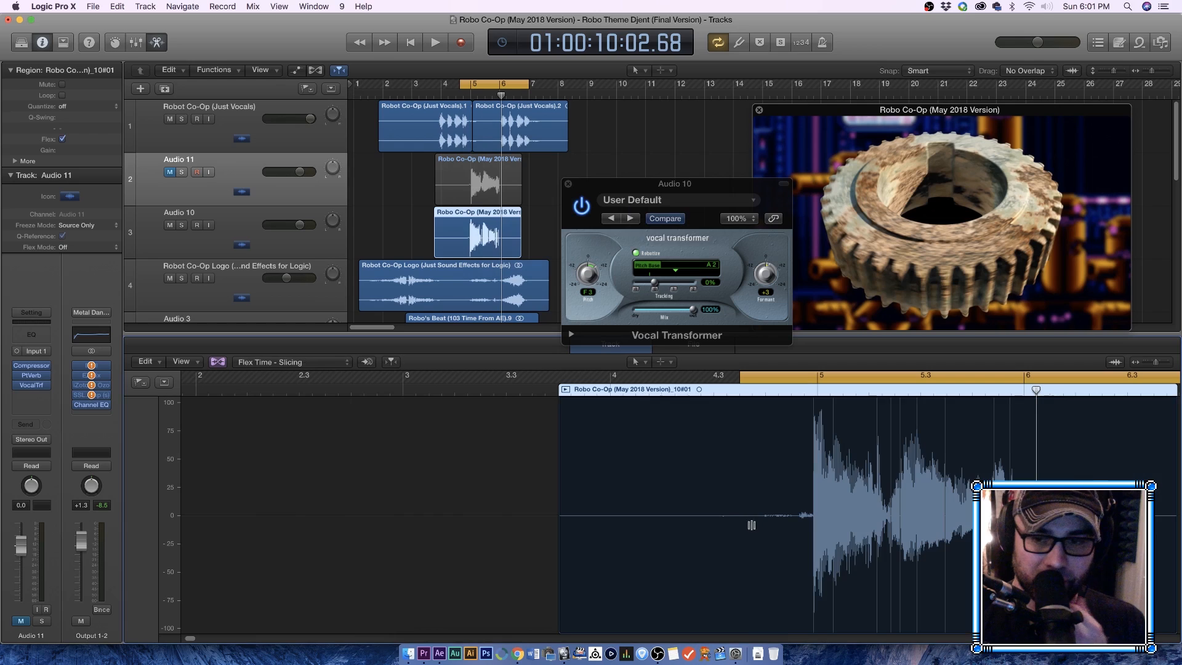
left_click(308, 362)
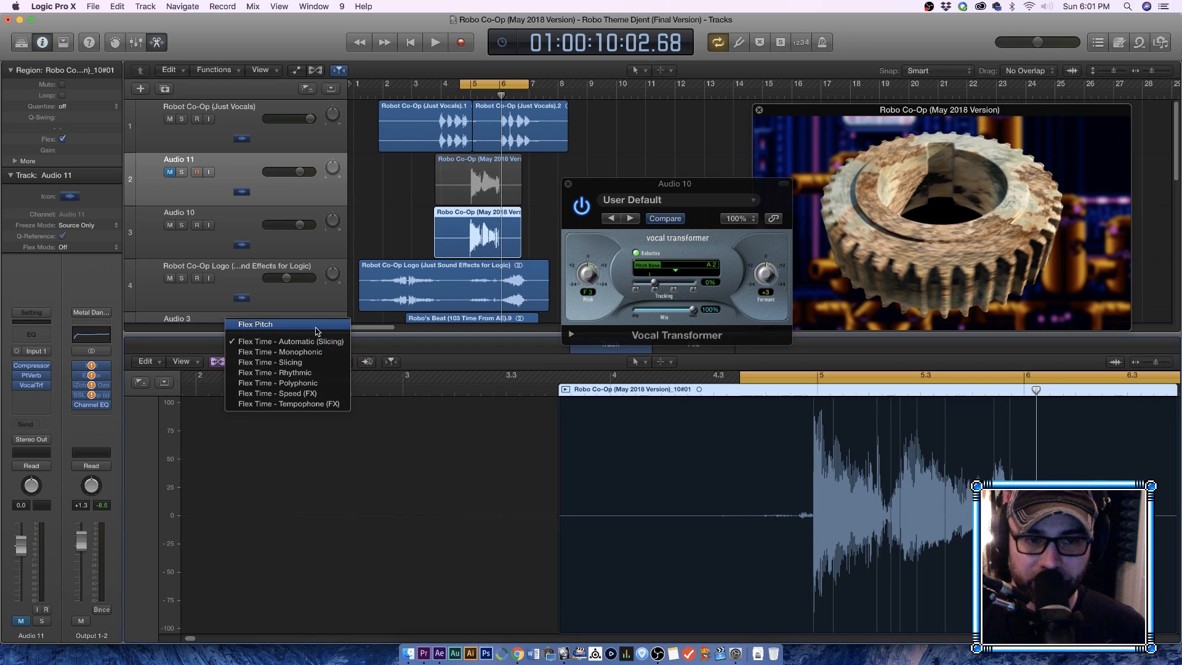
Step: Switch the region to Flex Pitch, inspect a couple of notes, and play the logo section
left_click(316, 329)
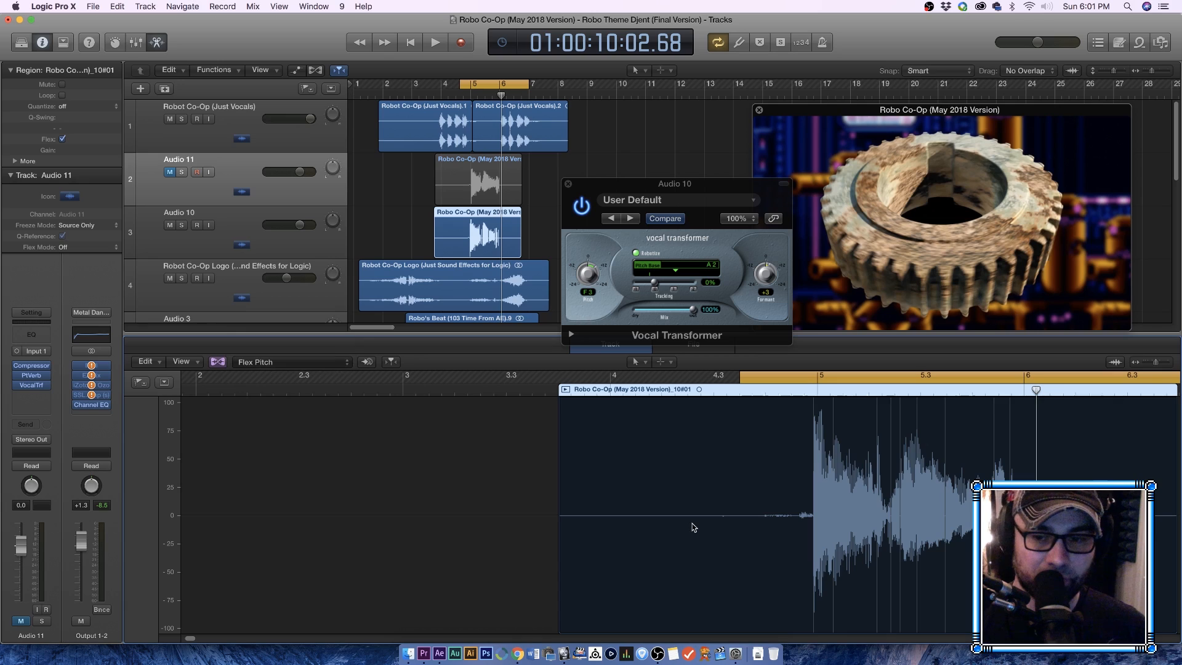
left_click(867, 529)
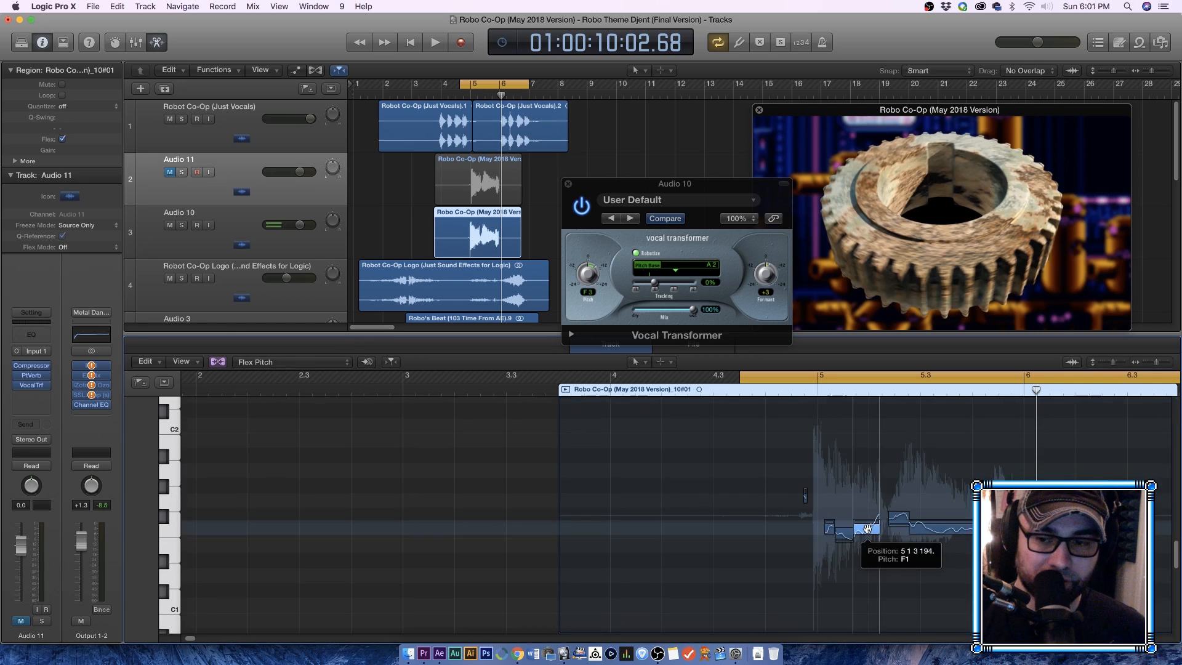
left_click(920, 527)
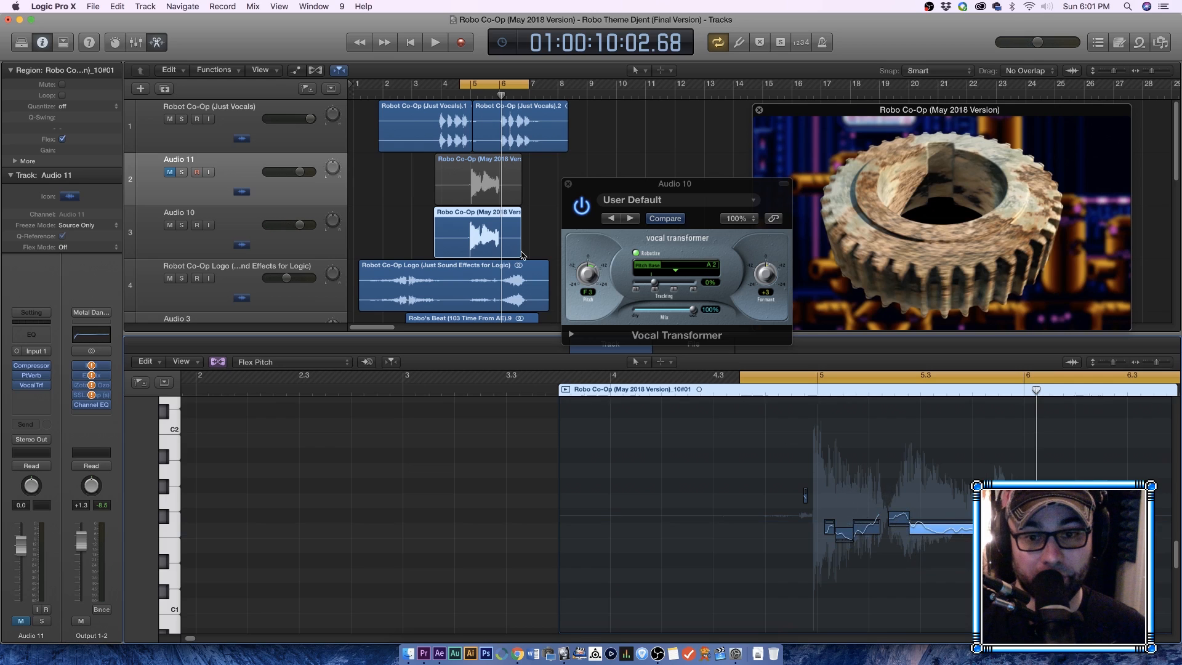
key("space")
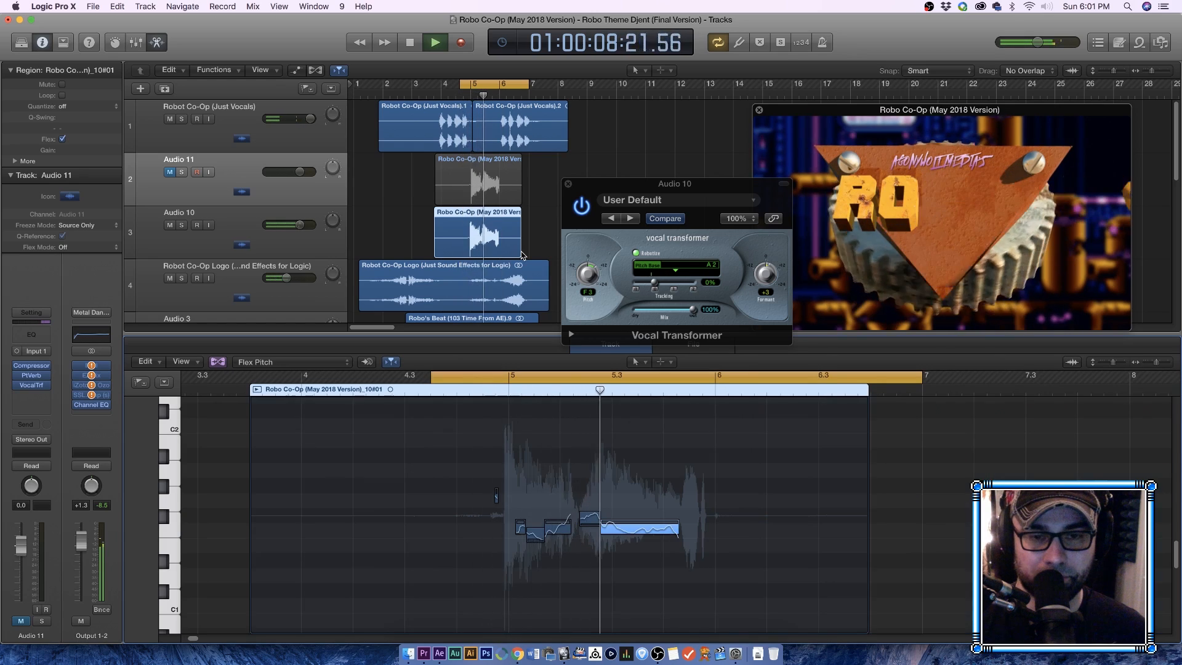
key("space")
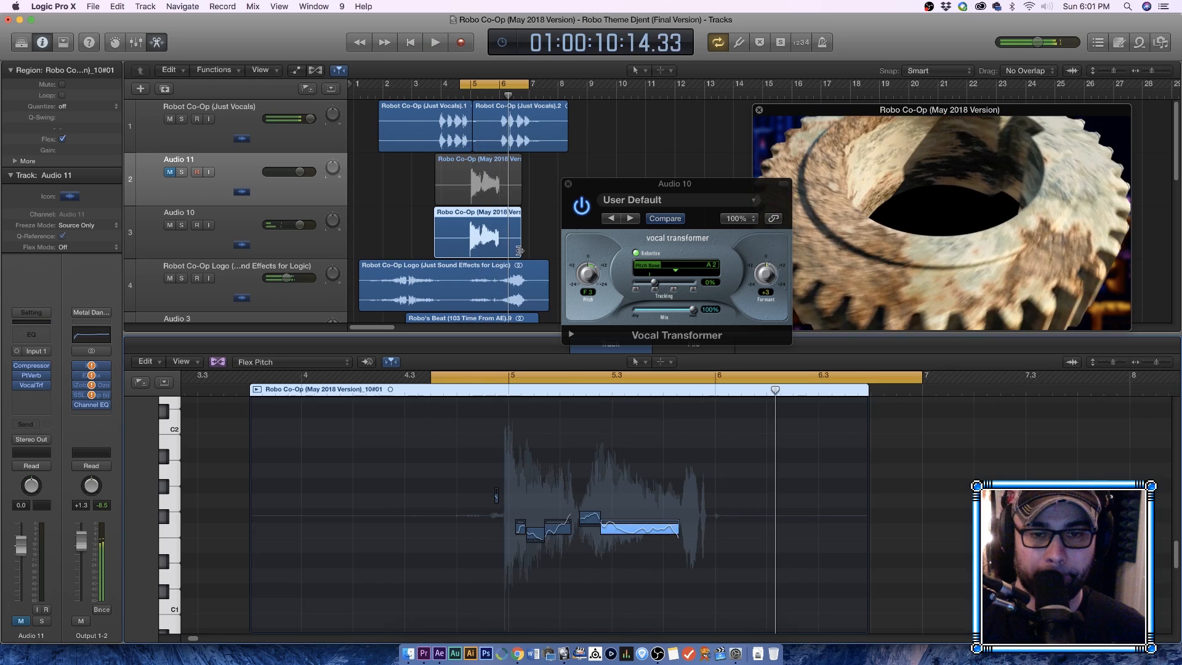
key("space")
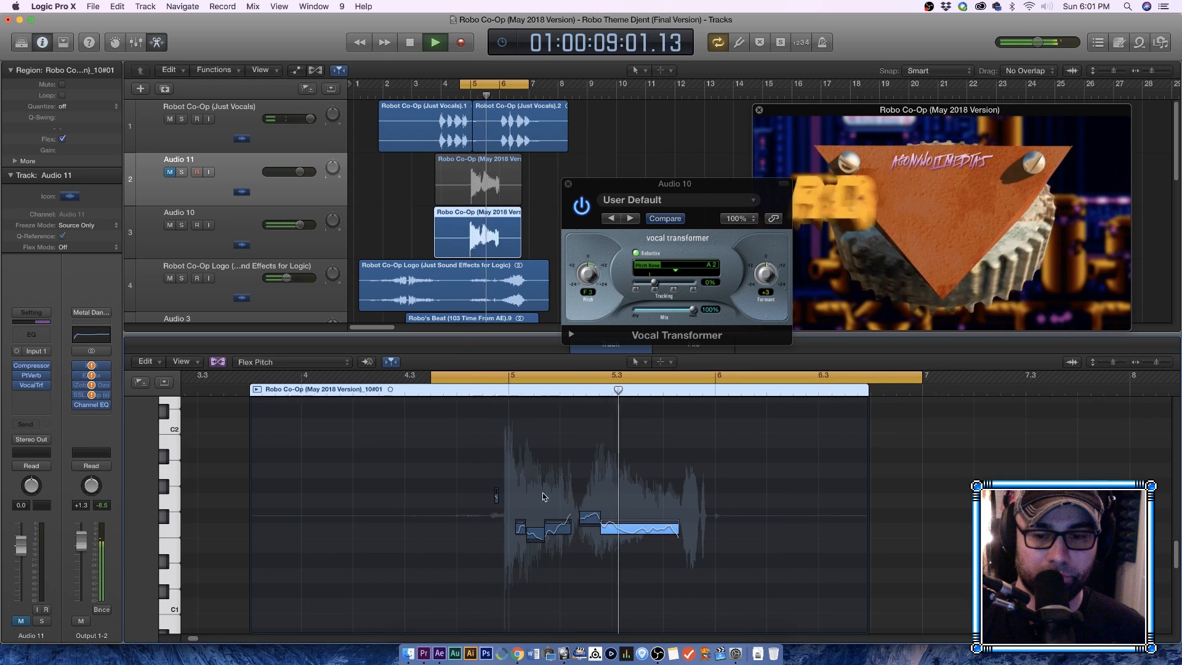
key("space")
Step: Raise all pitch notes about a semitone and compare with Vocal Transformer bypassed
left_click_drag(426, 433, 665, 583)
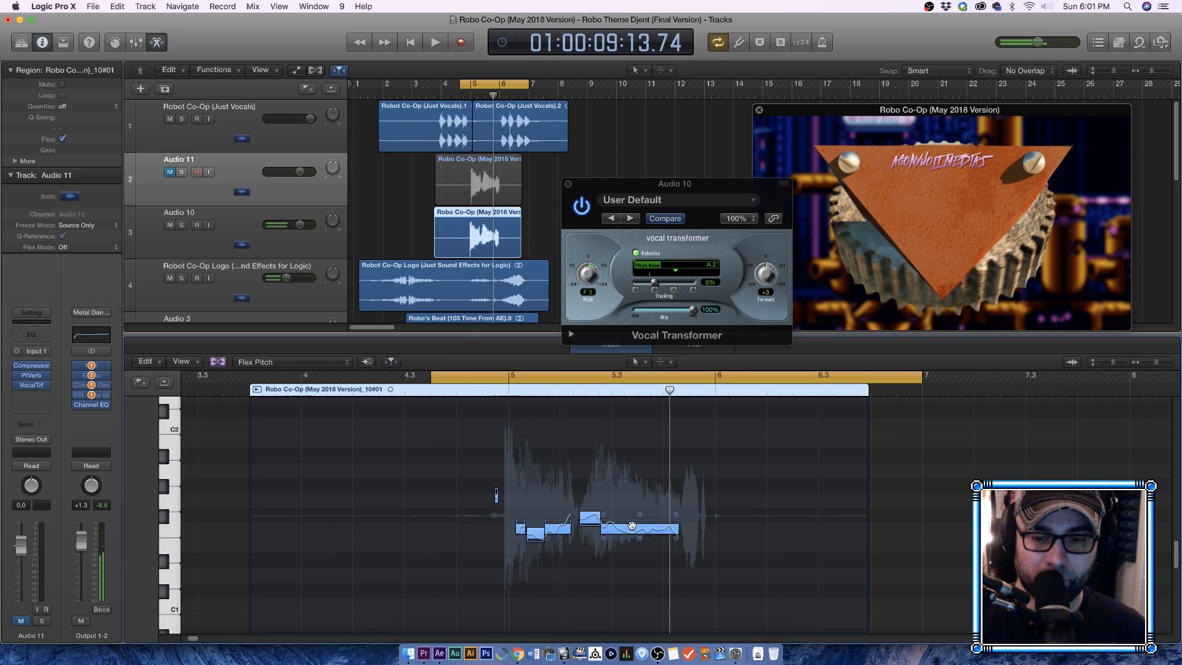
left_click_drag(630, 528, 631, 475)
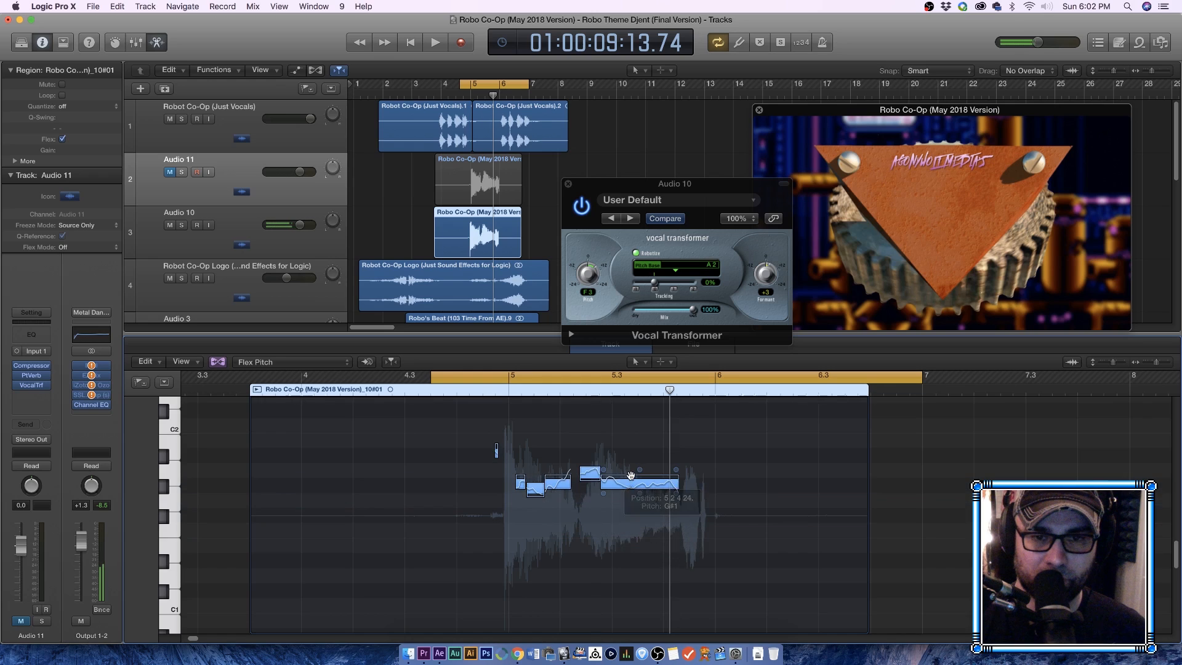
key("space")
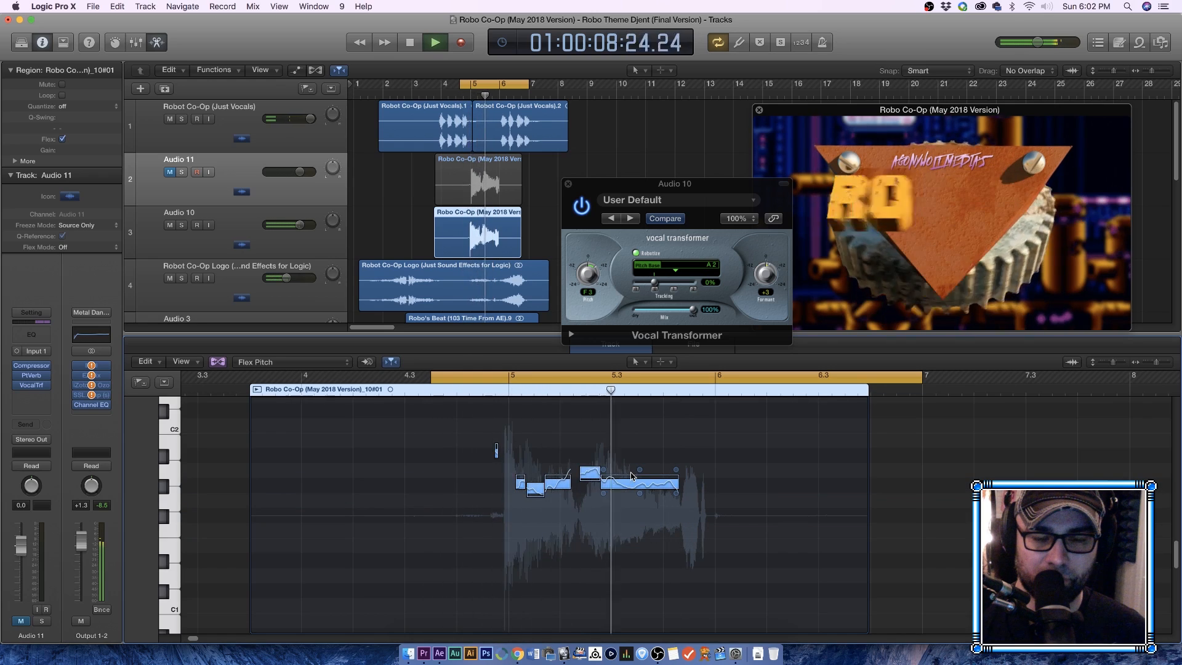
key("space")
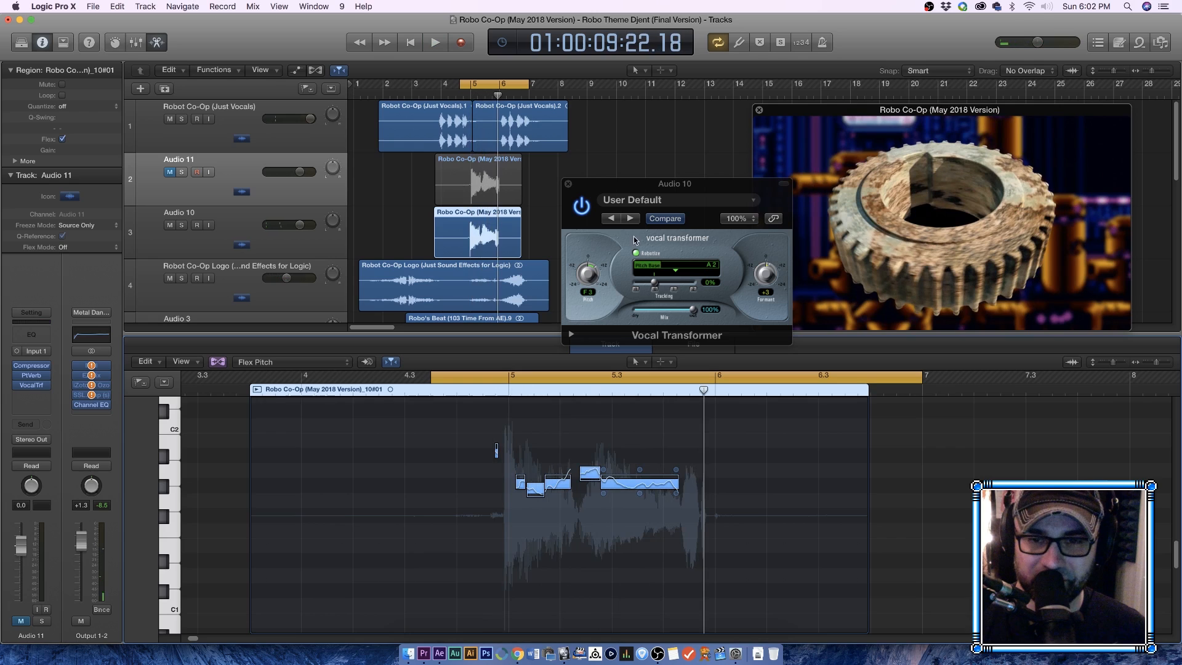
left_click(584, 205)
key("space")
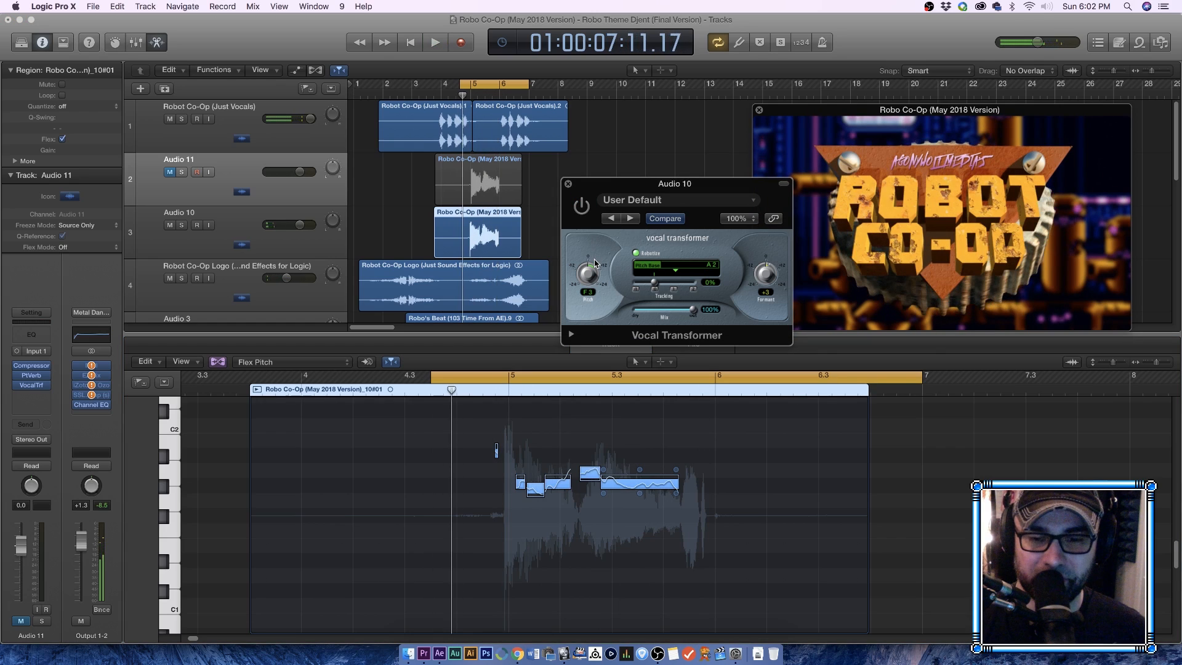
key("space")
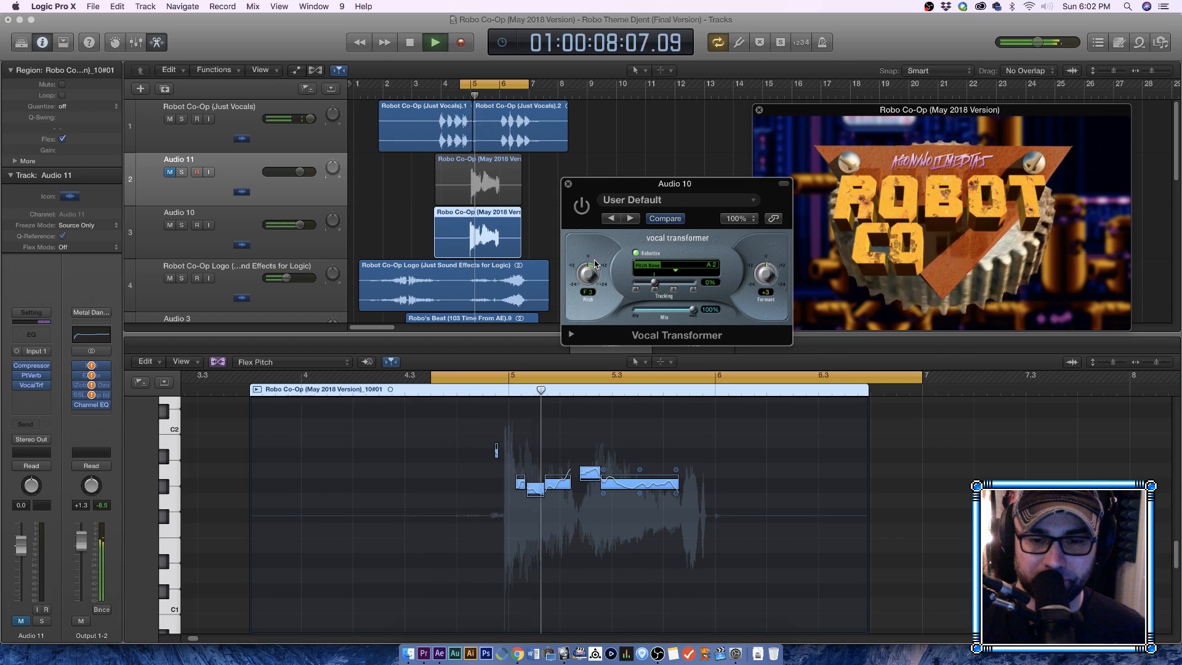
key("space")
Step: Lower the pitch notes back to F1 and reselect all notes
left_click_drag(639, 491, 642, 269)
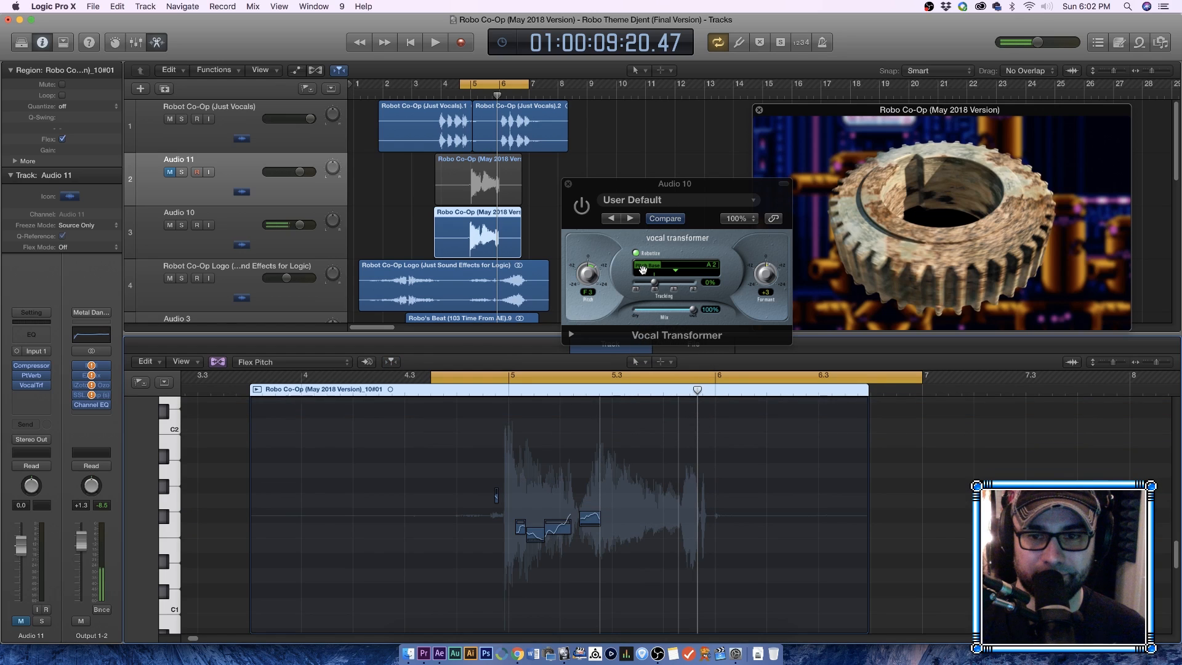
left_click_drag(631, 527, 633, 514)
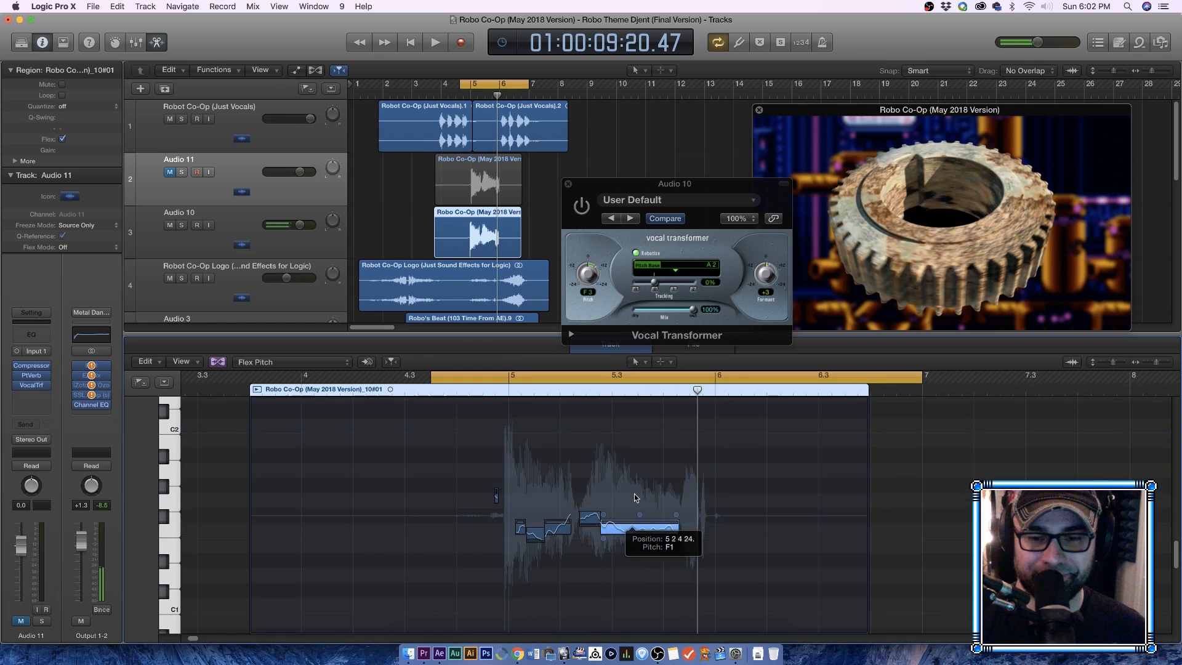
left_click(635, 496)
key("super+a")
Step: Set all the selected notes to perfect pitch and play the corrected vocal
right_click(636, 533)
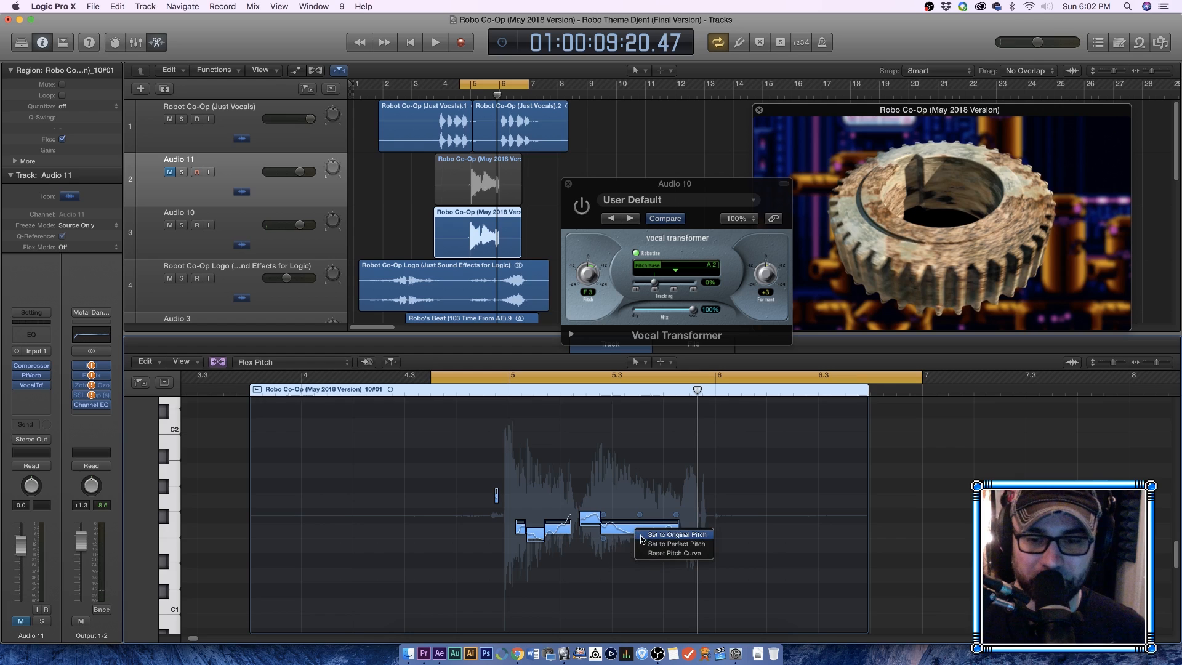
left_click(642, 543)
left_click(631, 480)
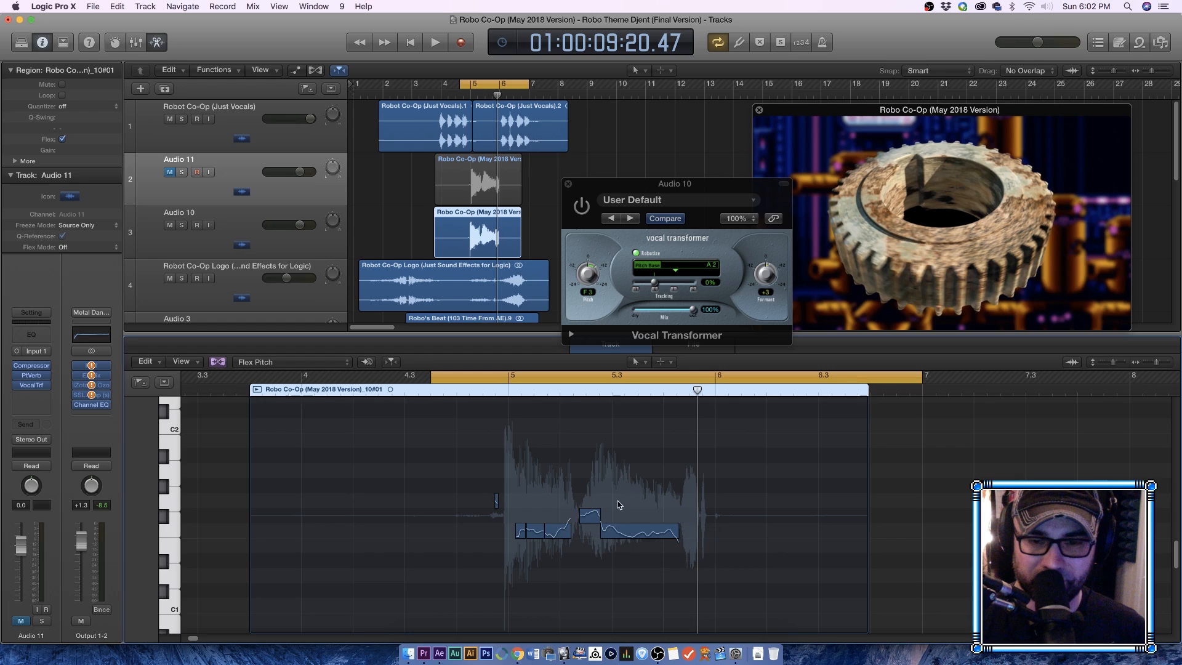
key("space")
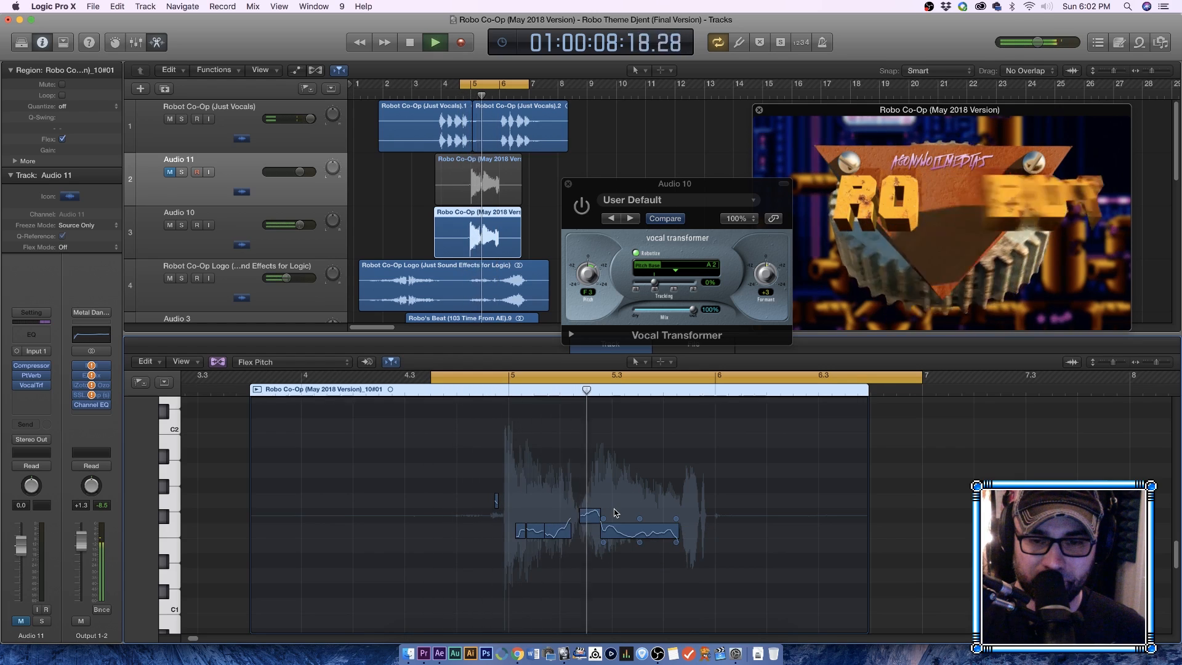
key("space")
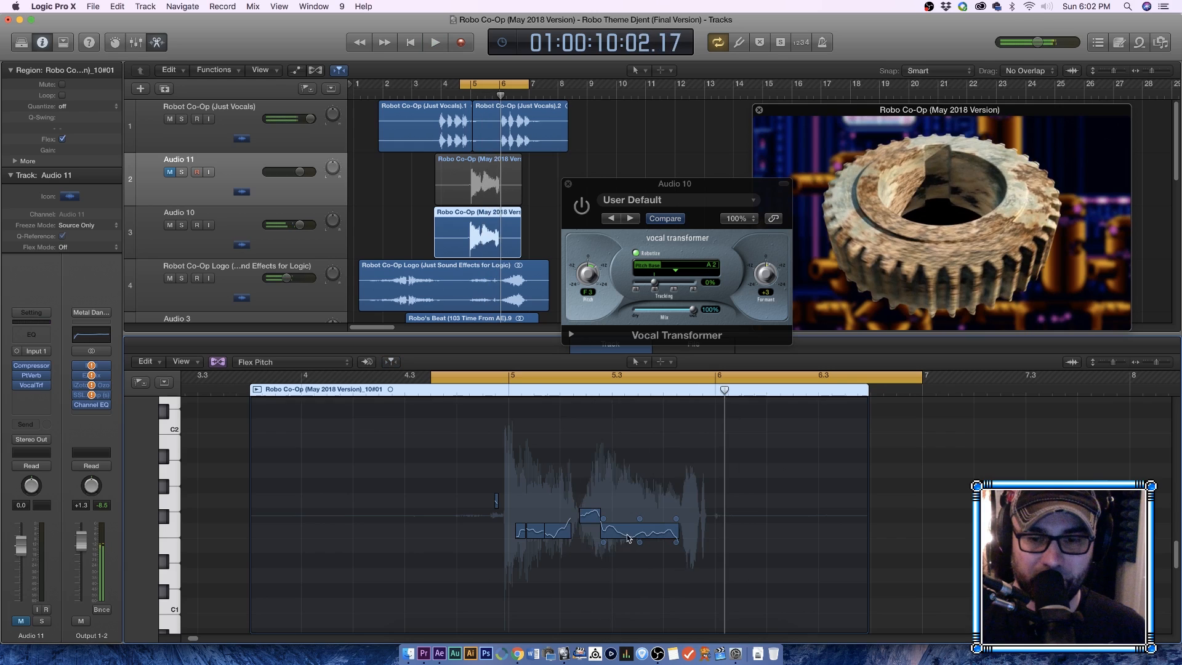
Step: Check a pitch note during playback, then raise the formant to +11 and play
left_click(628, 532)
key("space")
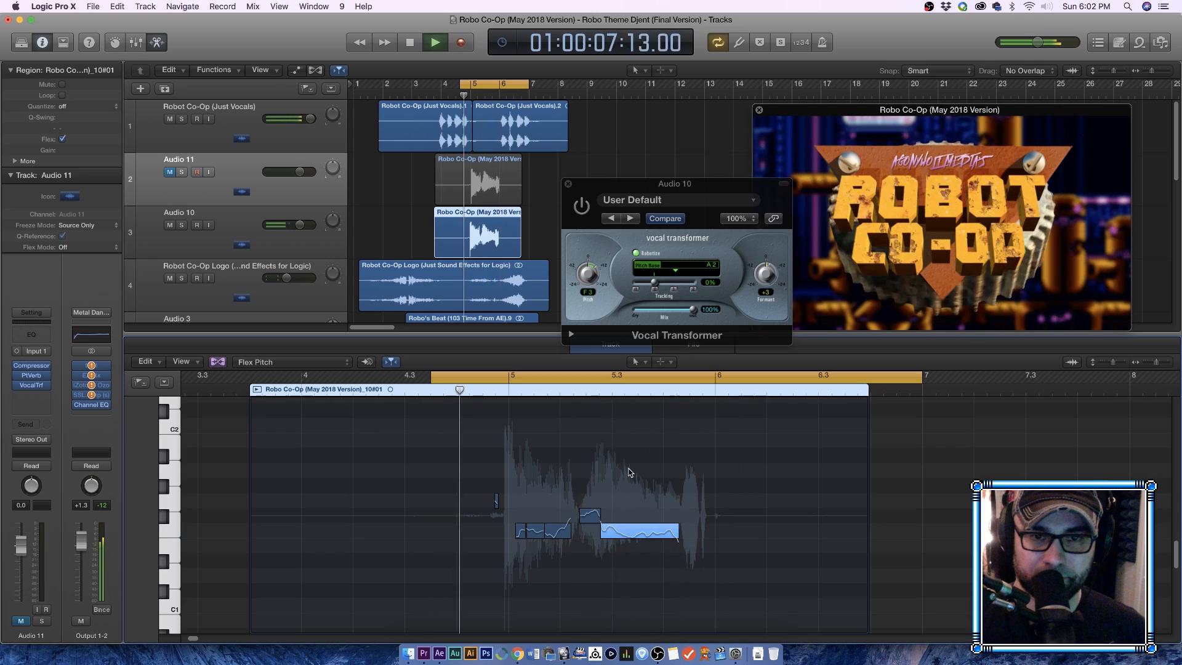
left_click(629, 473)
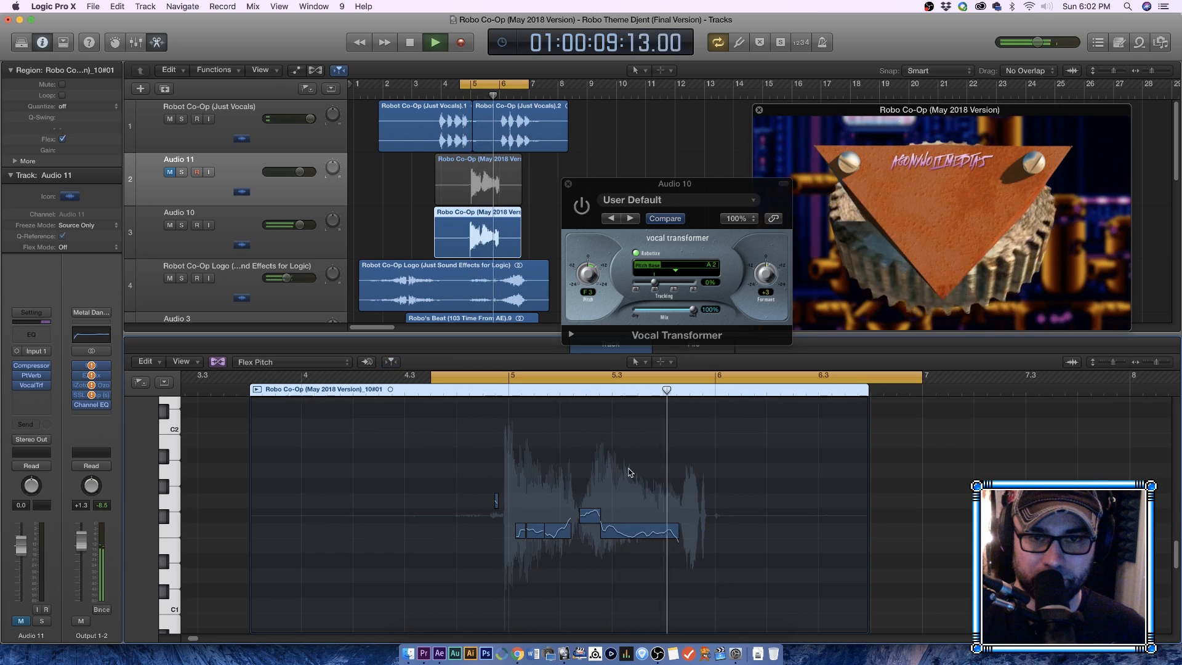
key("space")
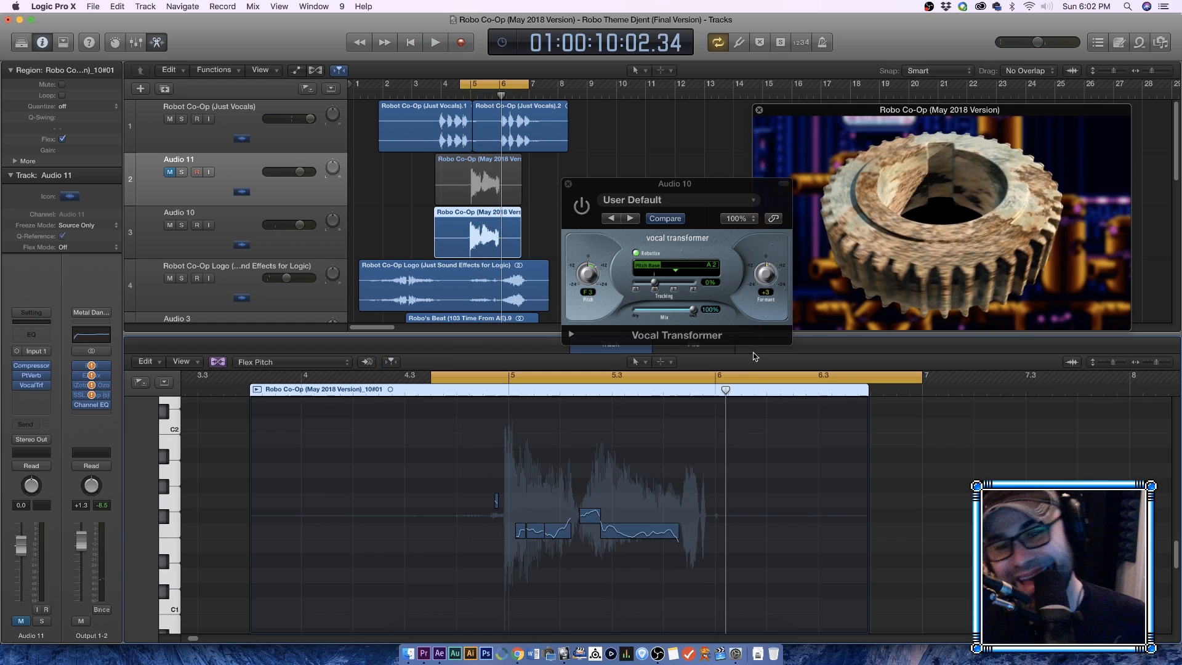
left_click_drag(770, 281, 770, 279)
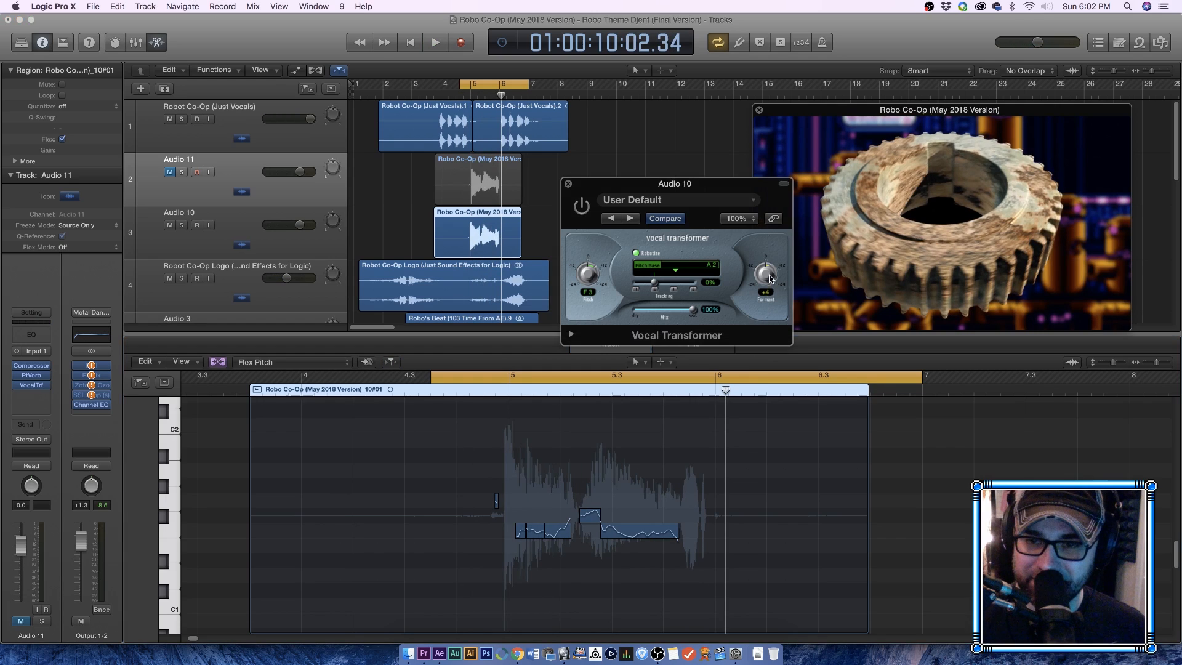
key("space")
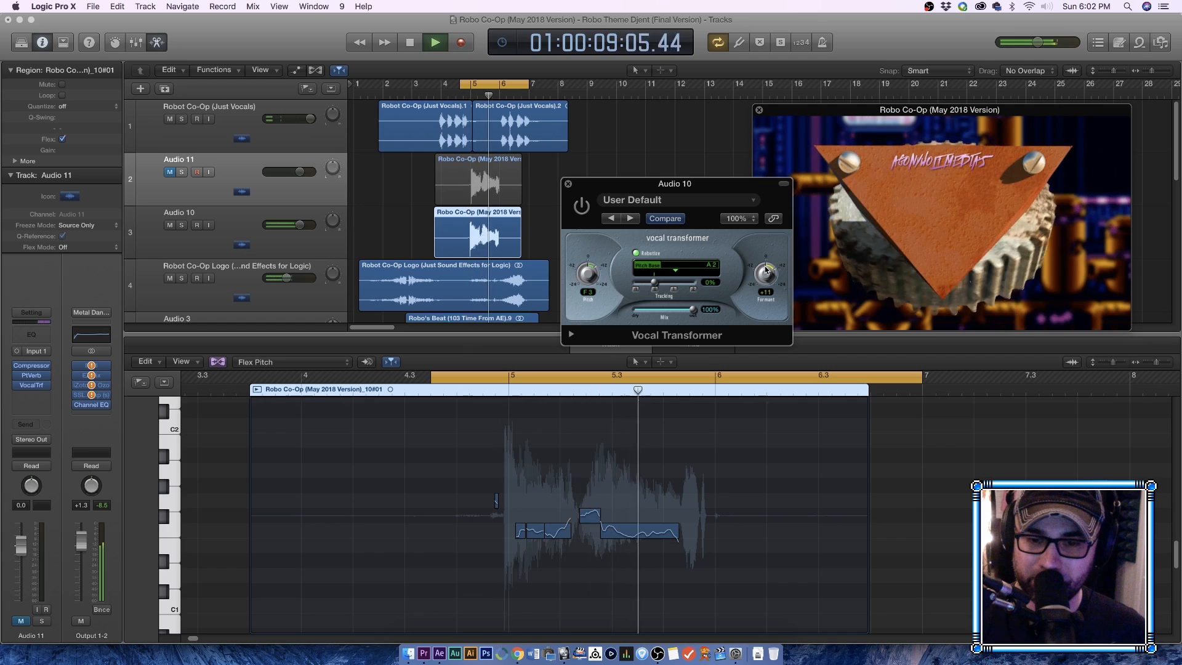
Step: Lower the second phrase's first note to F1 and audition it
key("space")
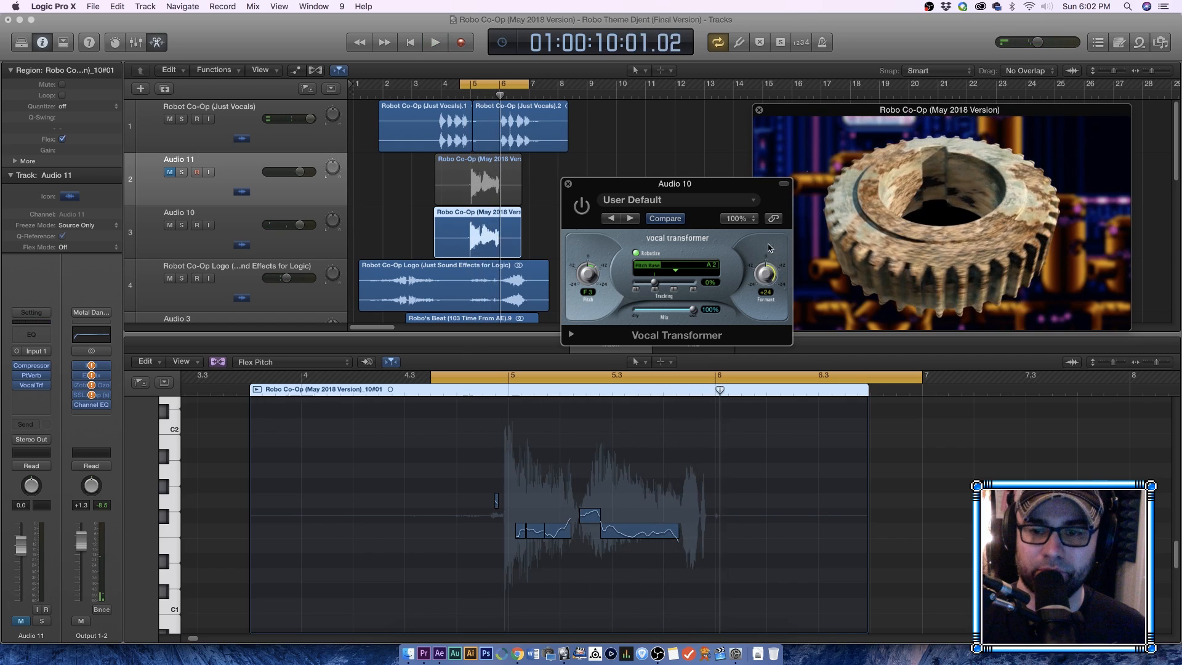
key("space")
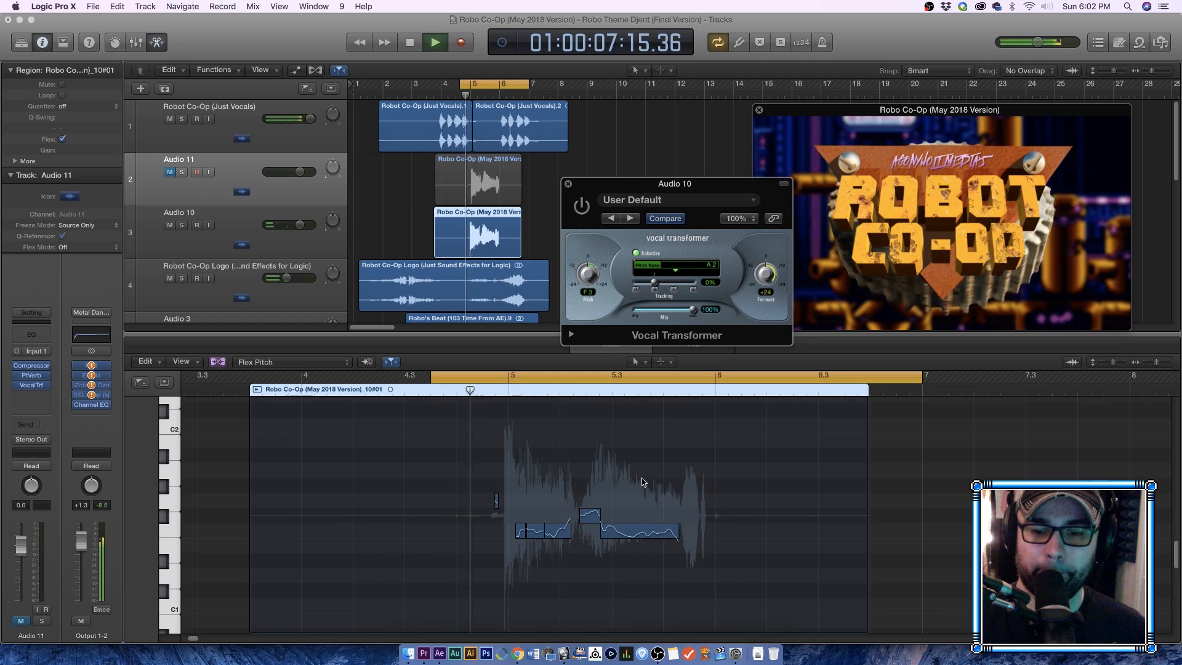
left_click(633, 503)
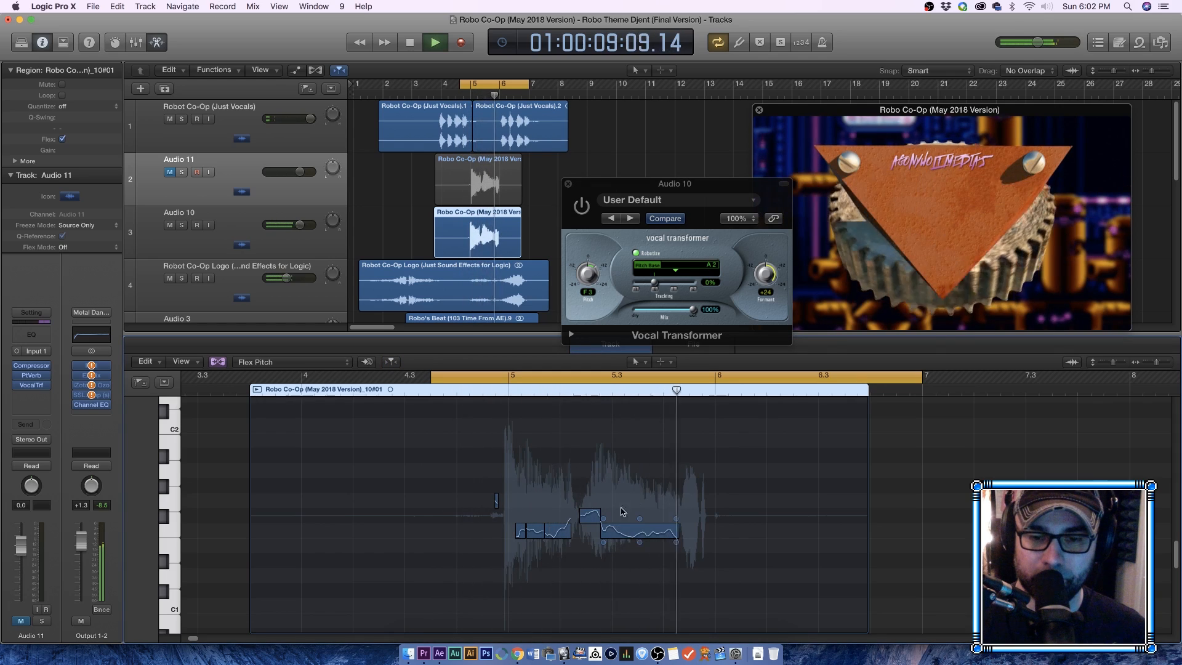
key("space")
left_click_drag(588, 516, 588, 533)
key("space")
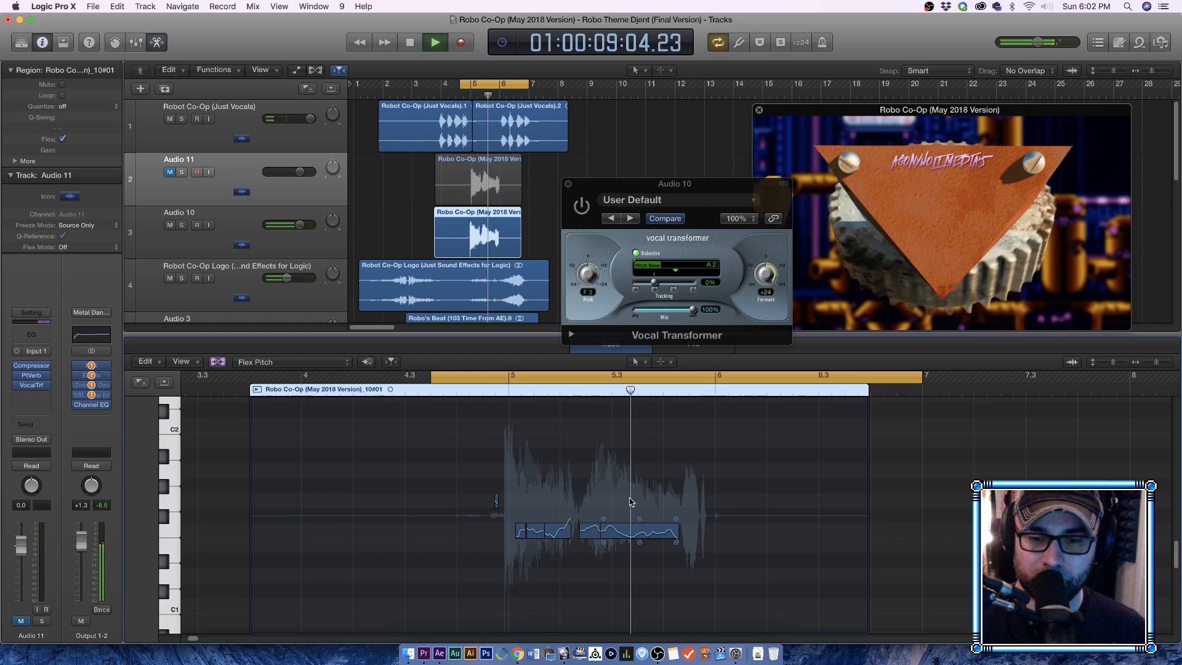
key("space")
Step: Set the second note's vibrato to 100%, then reduce the segments to 12%, 26% and 39%
left_click_drag(641, 539, 641, 540)
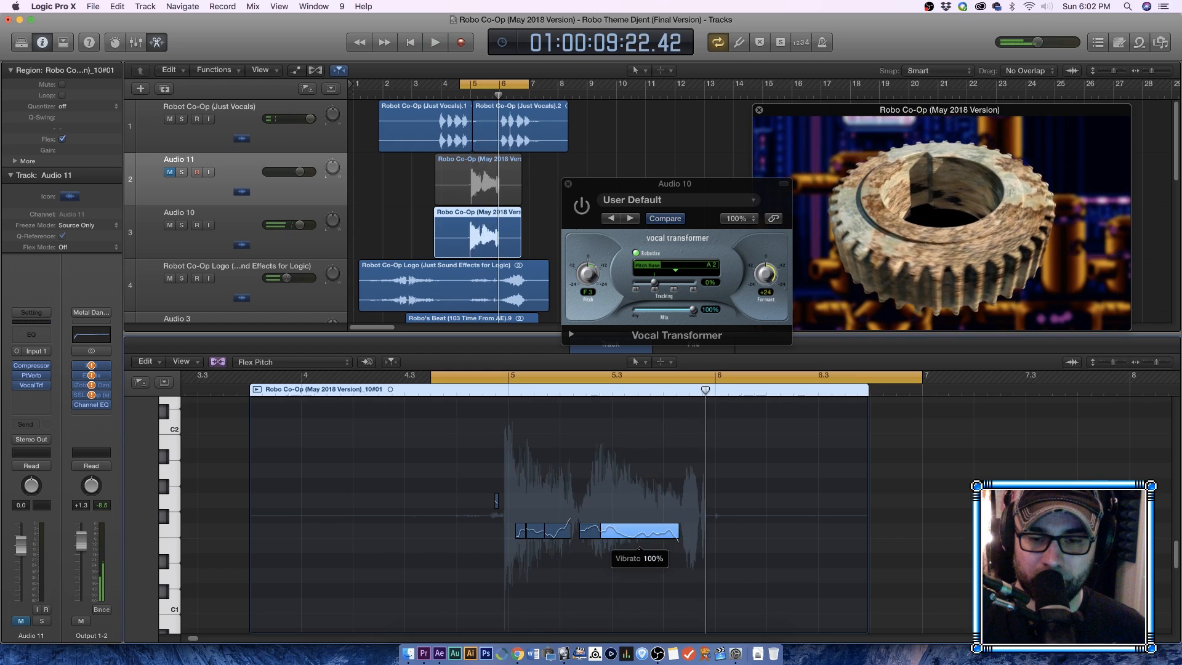
key("space")
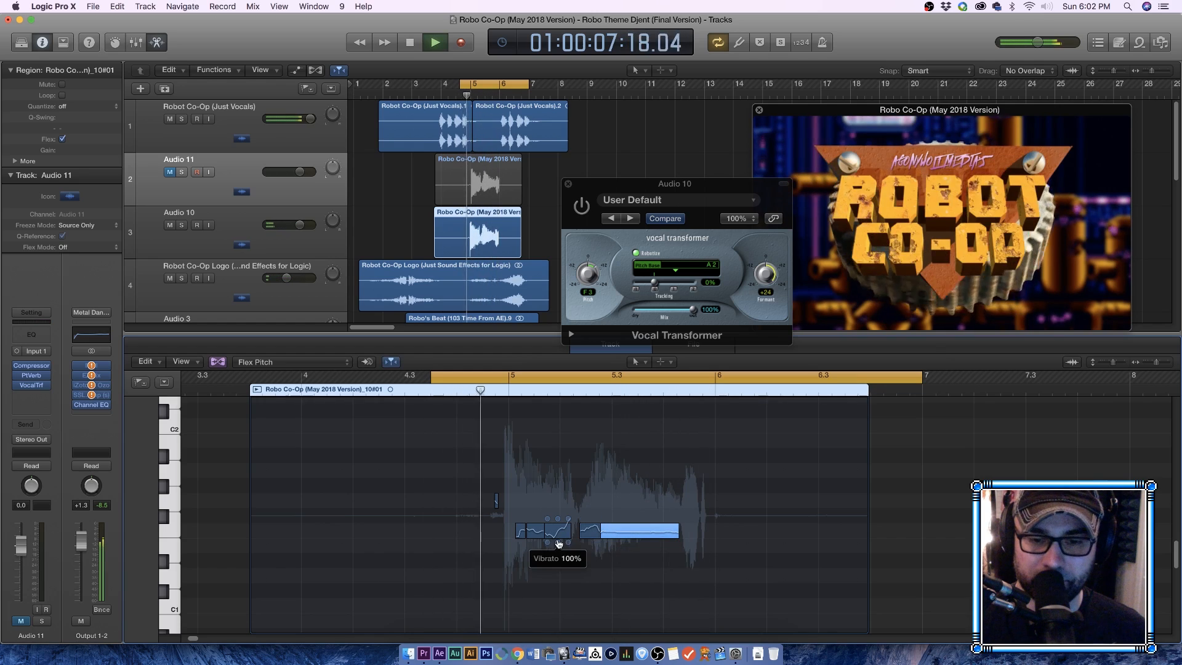
left_click_drag(558, 543, 582, 551)
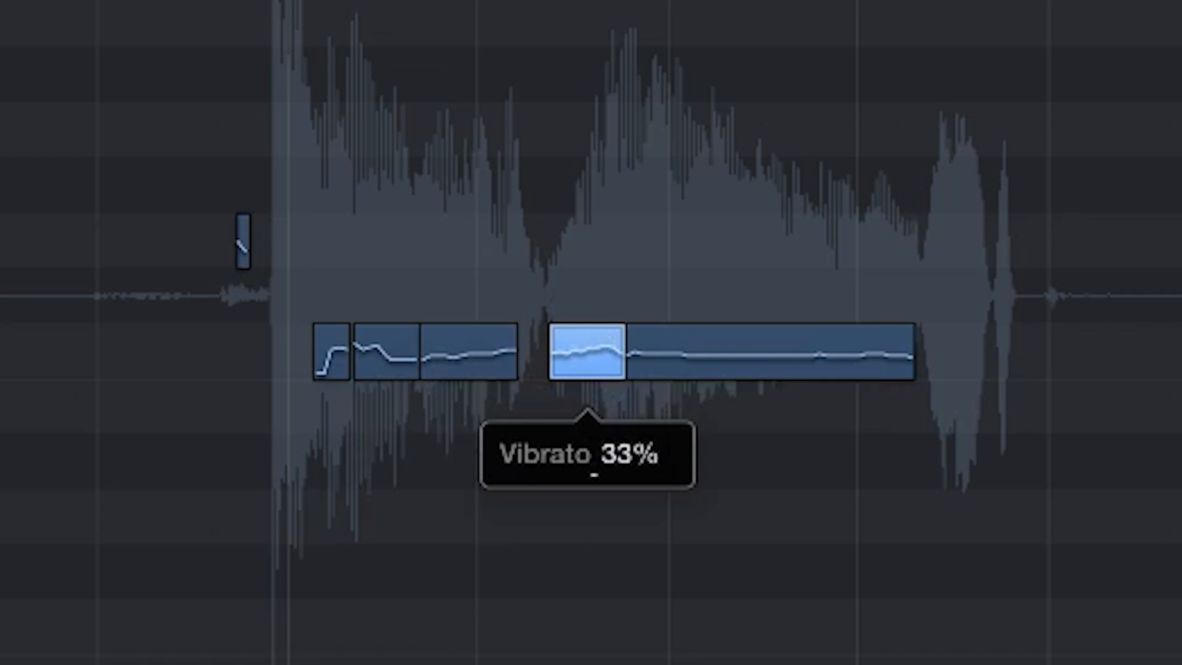
left_click_drag(588, 394, 588, 398)
left_click_drag(387, 394, 386, 402)
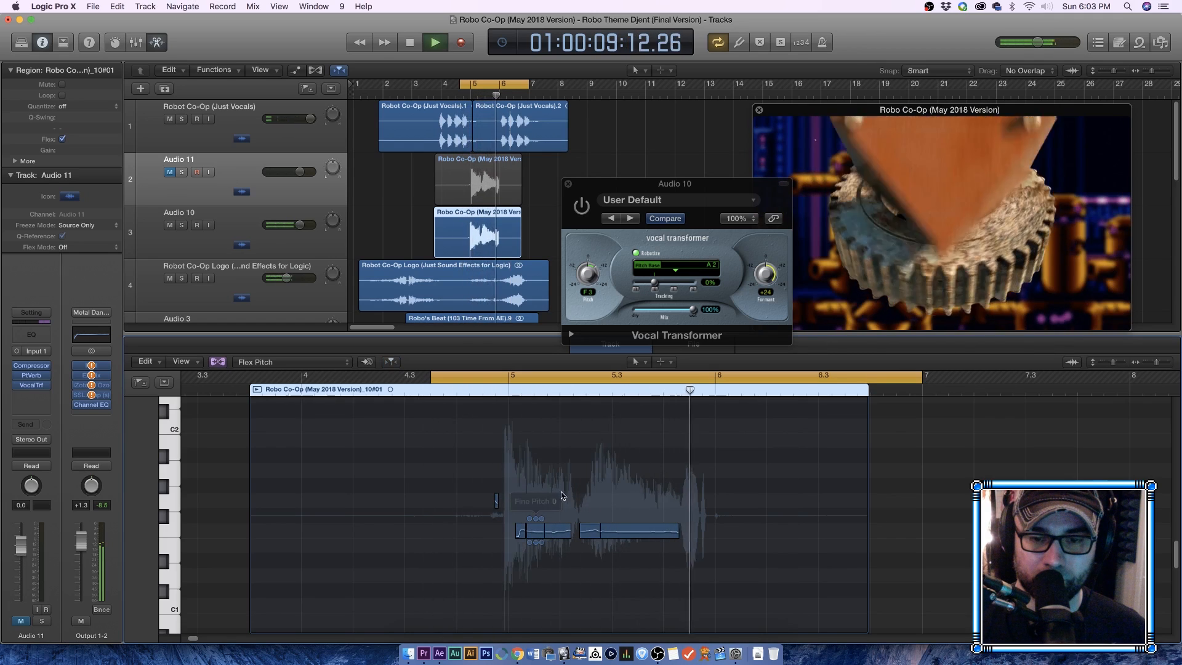
Step: Raise the Vocal Transformer pitch above F3 and audition the vocal against the logo video
key("space")
key("space")
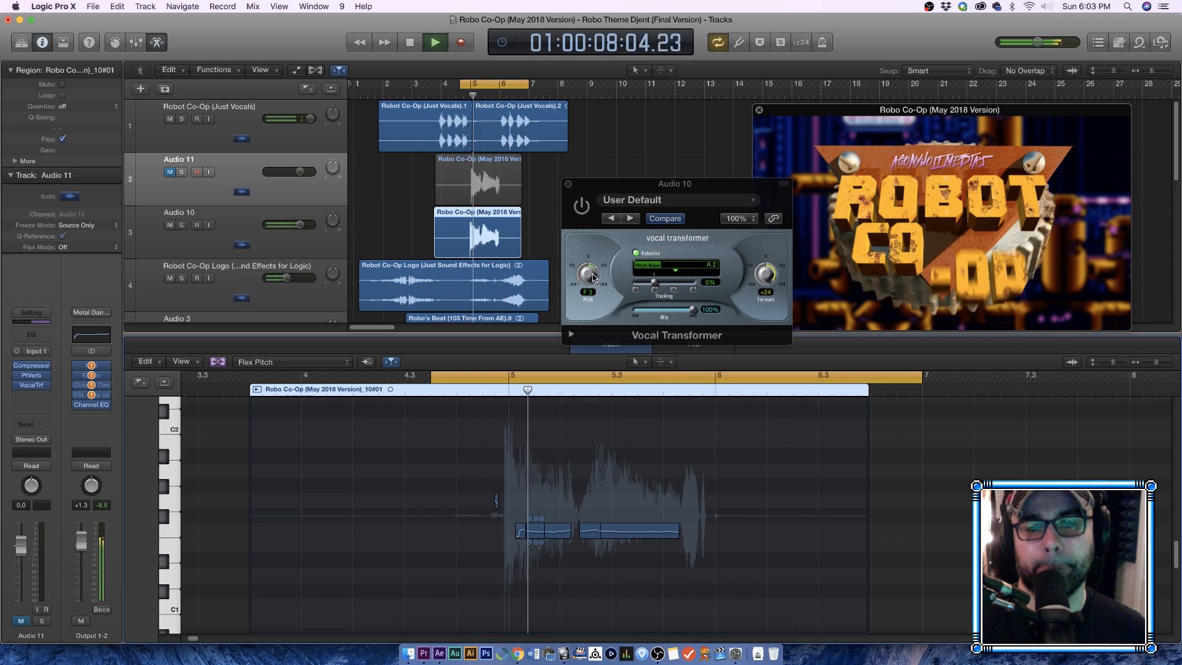
key("space")
left_click_drag(588, 274, 591, 259)
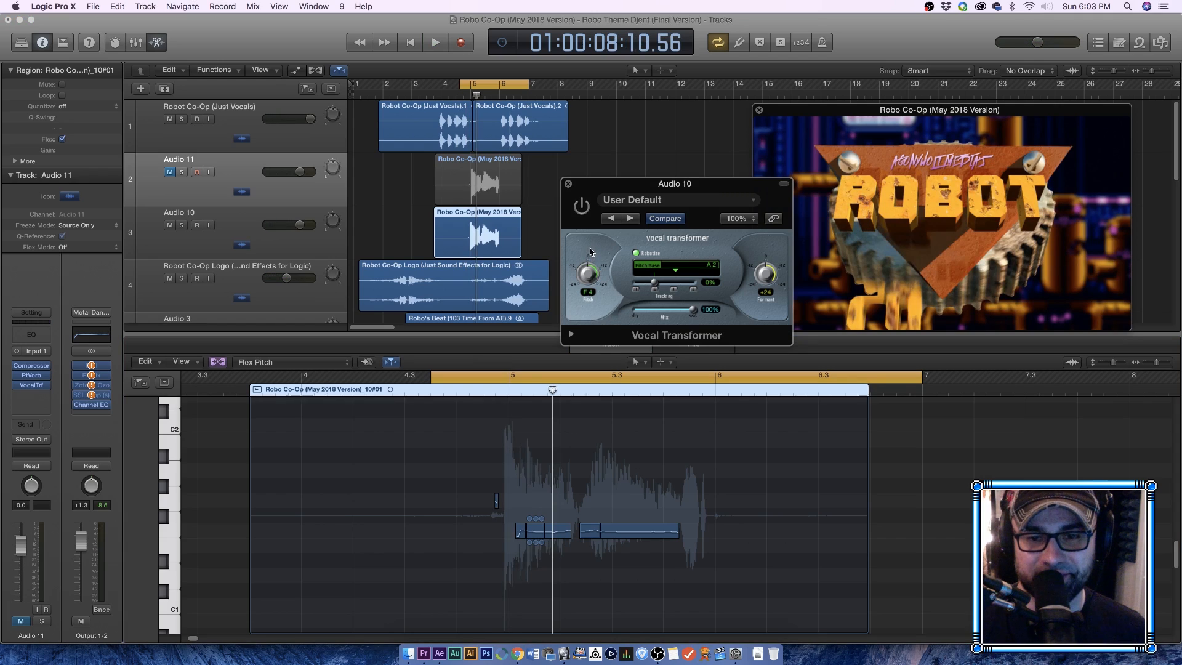
key("space")
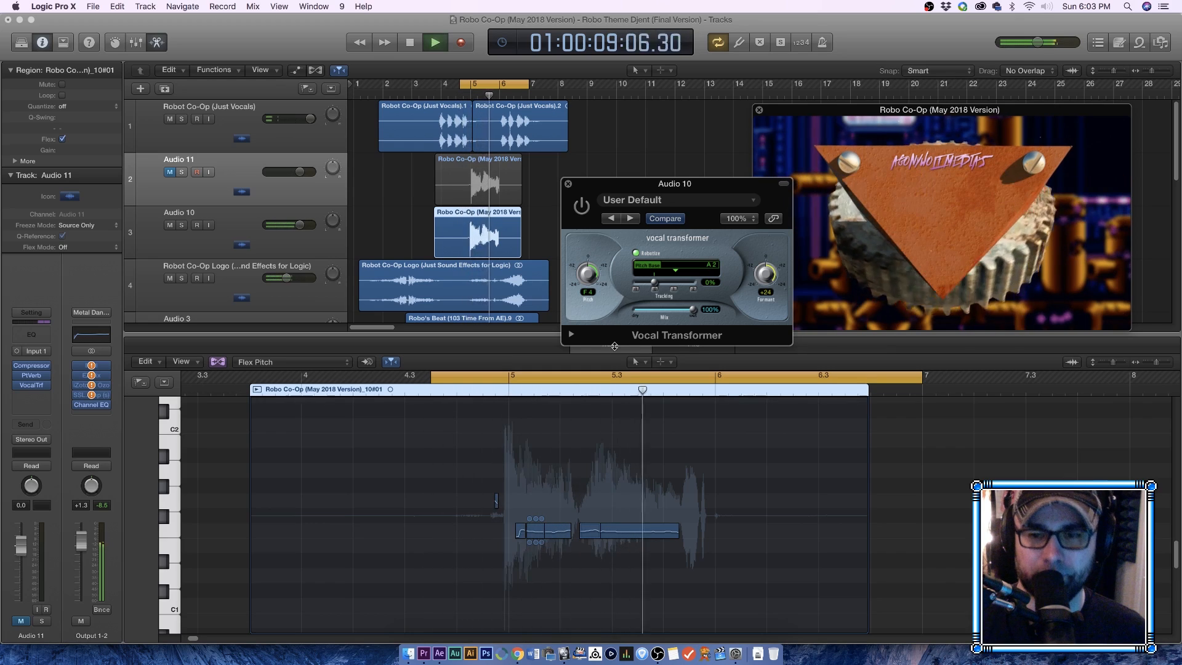
key("space")
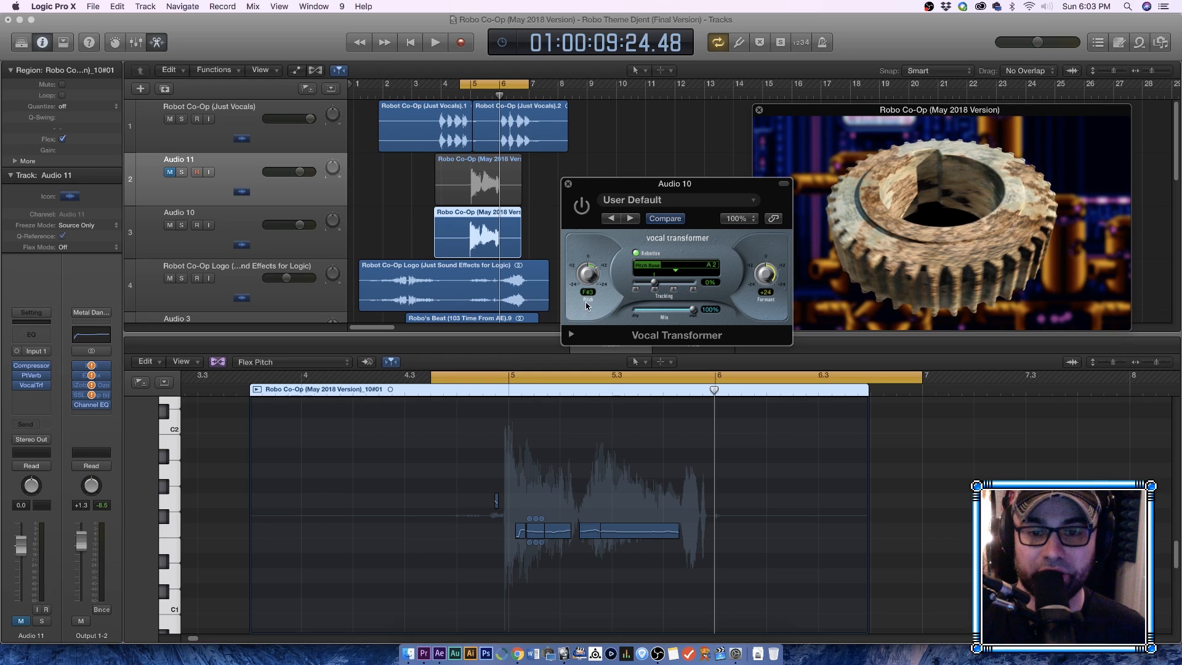
key("space")
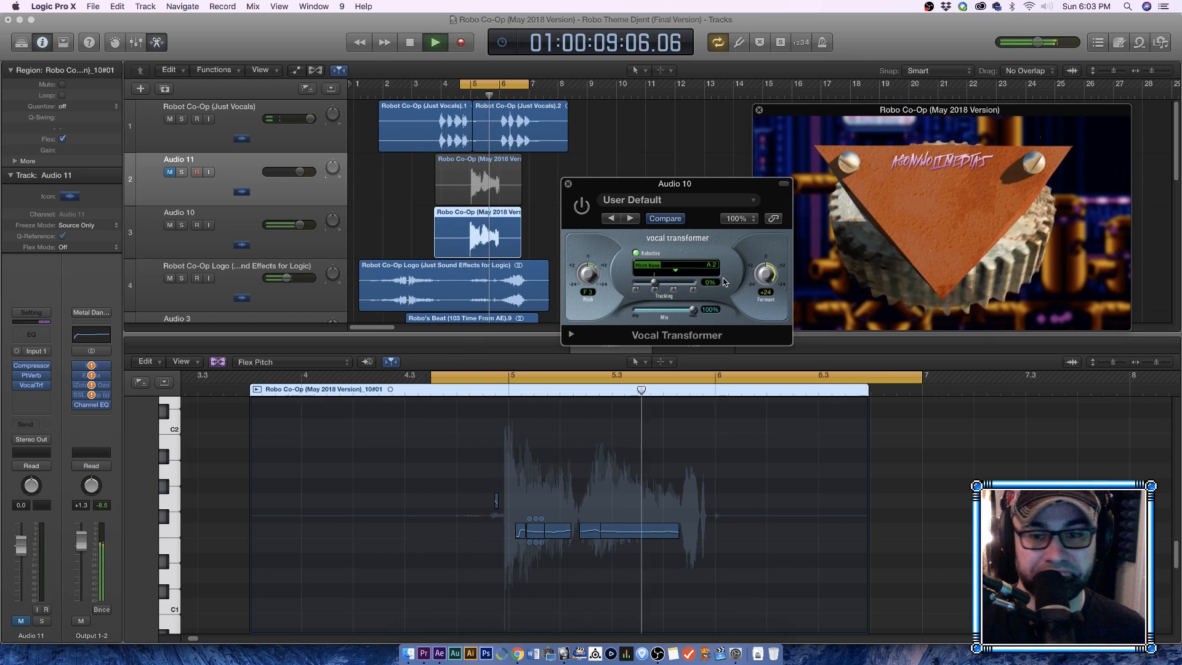
key("space")
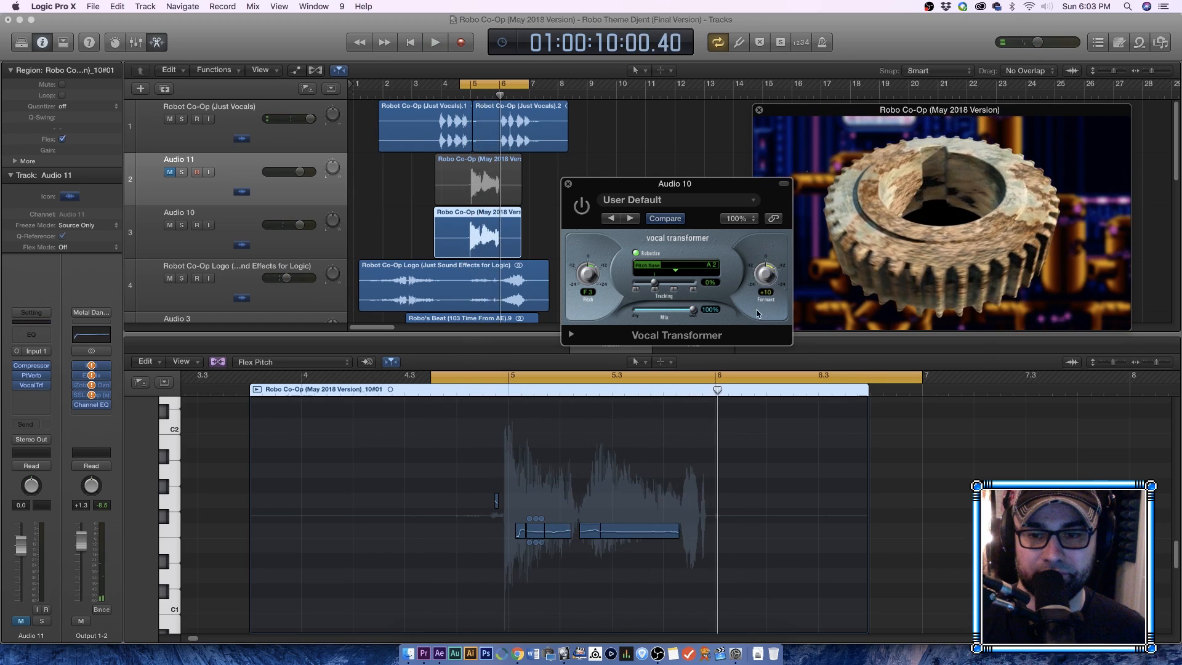
key("space")
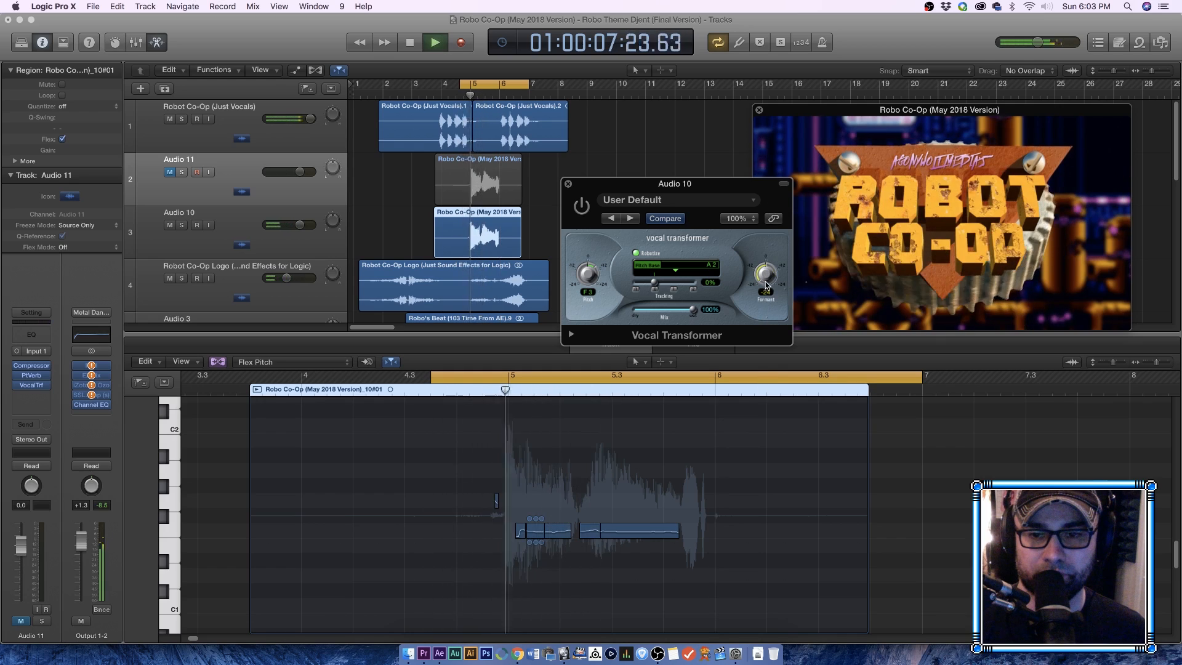
key("space")
Step: Push the formant from -24 to +24, audition it, and select the Audio 10 track
left_click_drag(765, 282, 748, 130)
key("space")
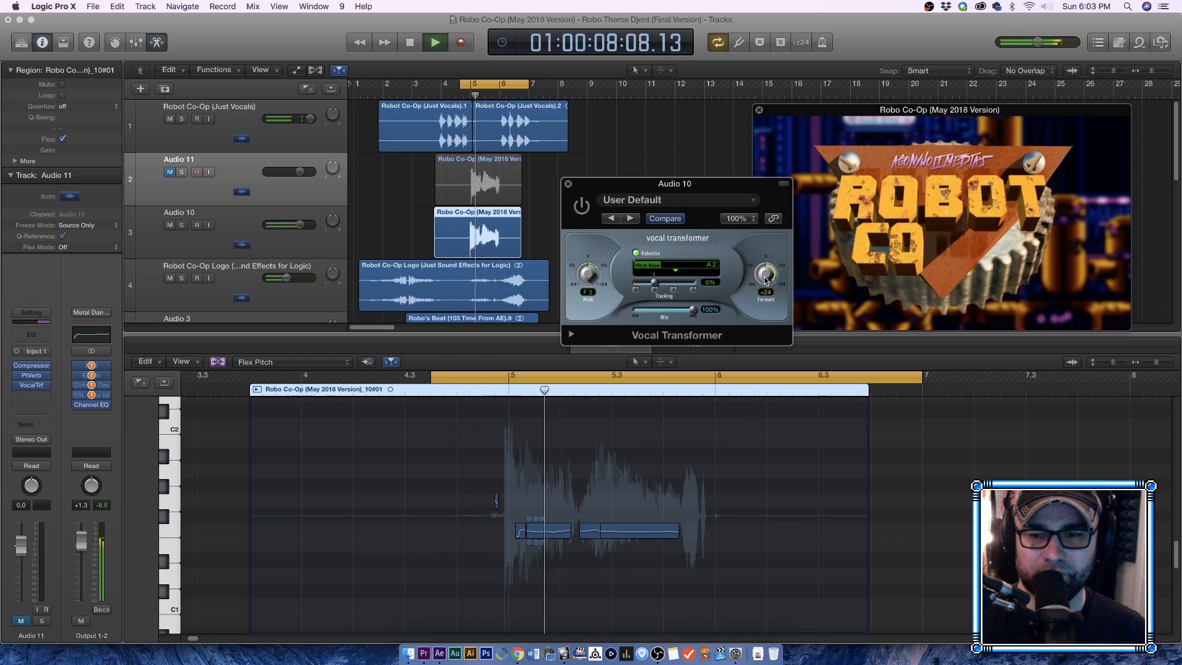
key("space")
left_click(275, 251)
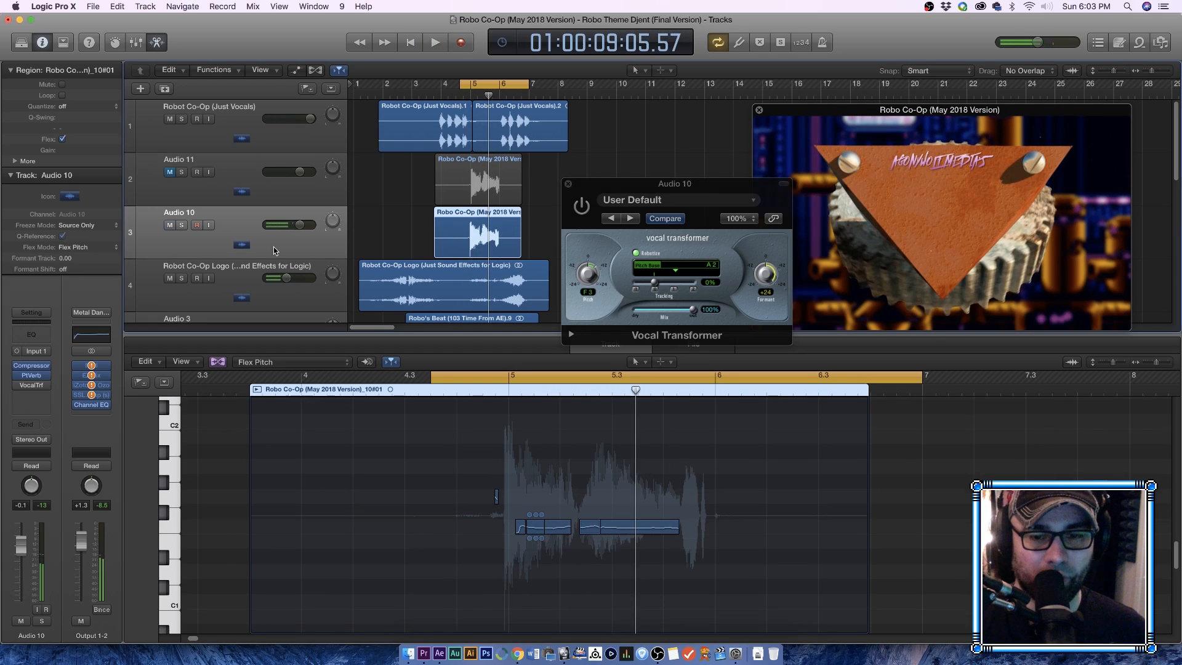
Step: In the mixer, re-enable the Vocal Transformer, drop its formant to +3, and delete Audio 11's region
key("x")
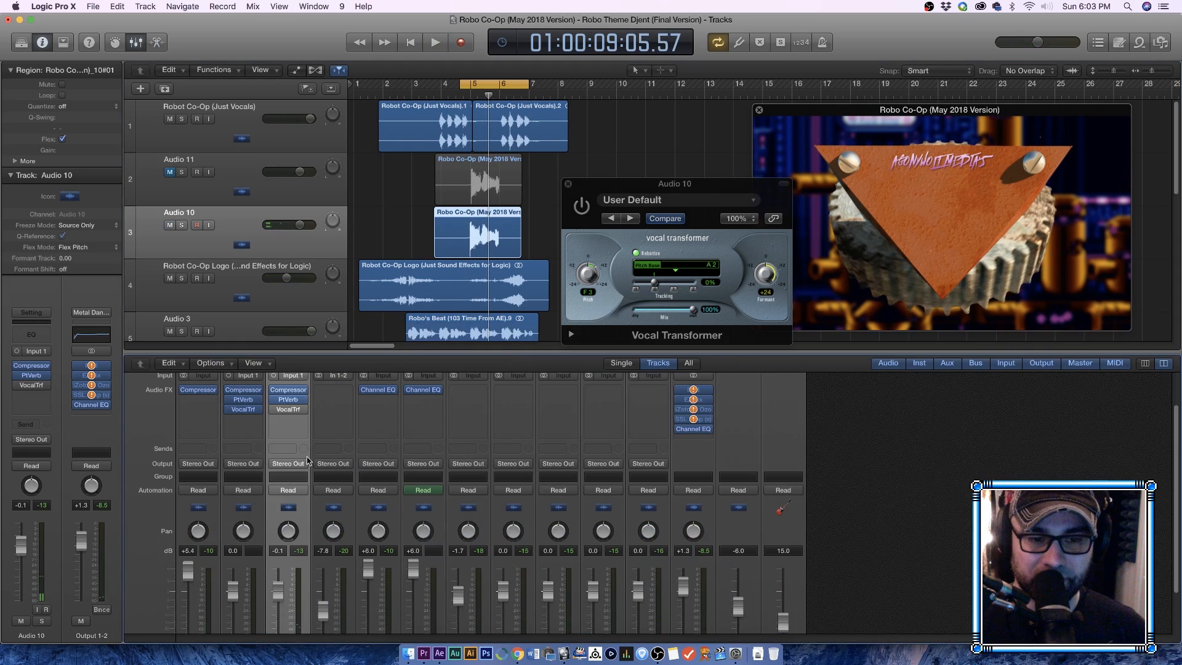
left_click(276, 408)
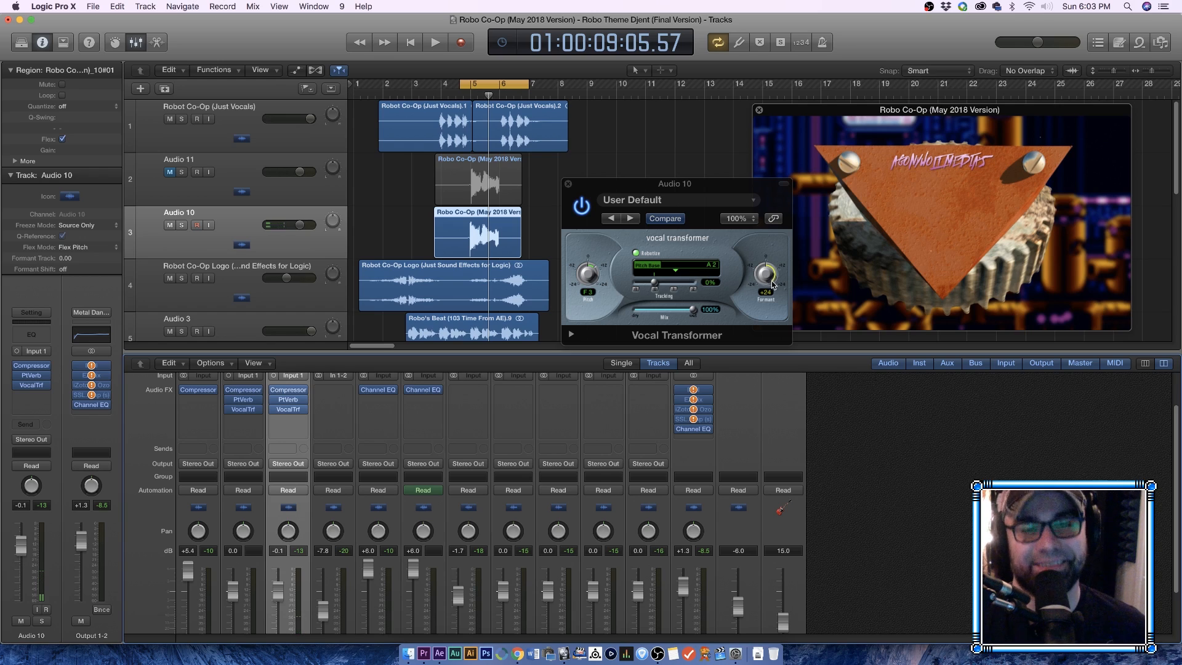
key("space")
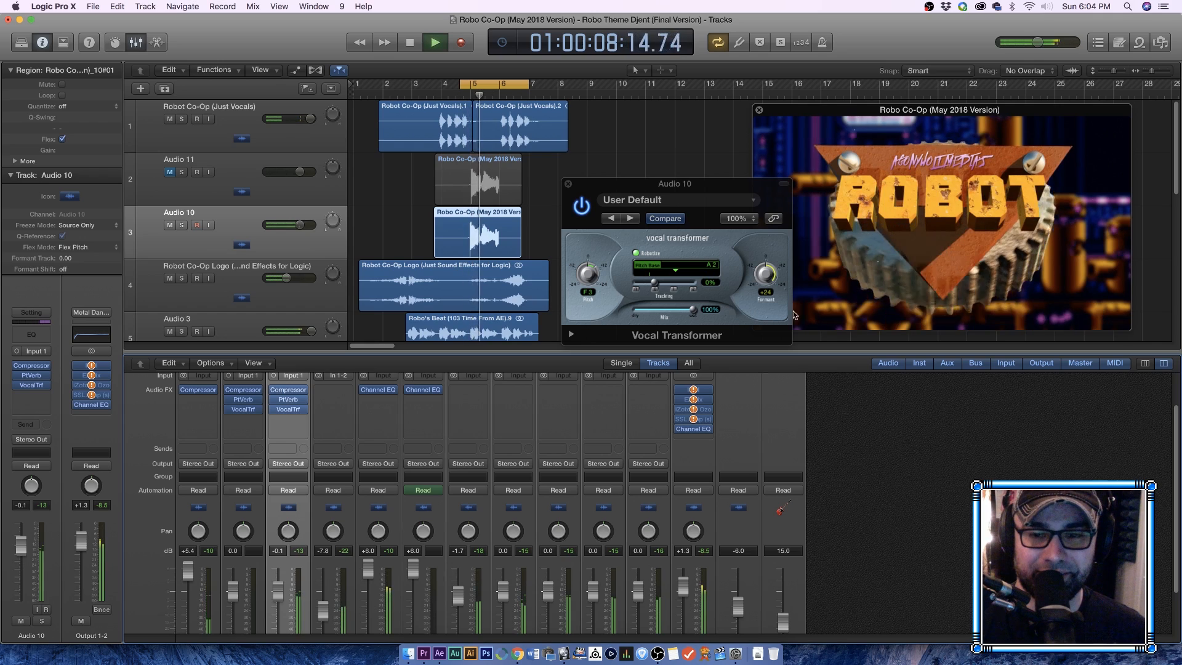
left_click_drag(764, 295, 763, 332)
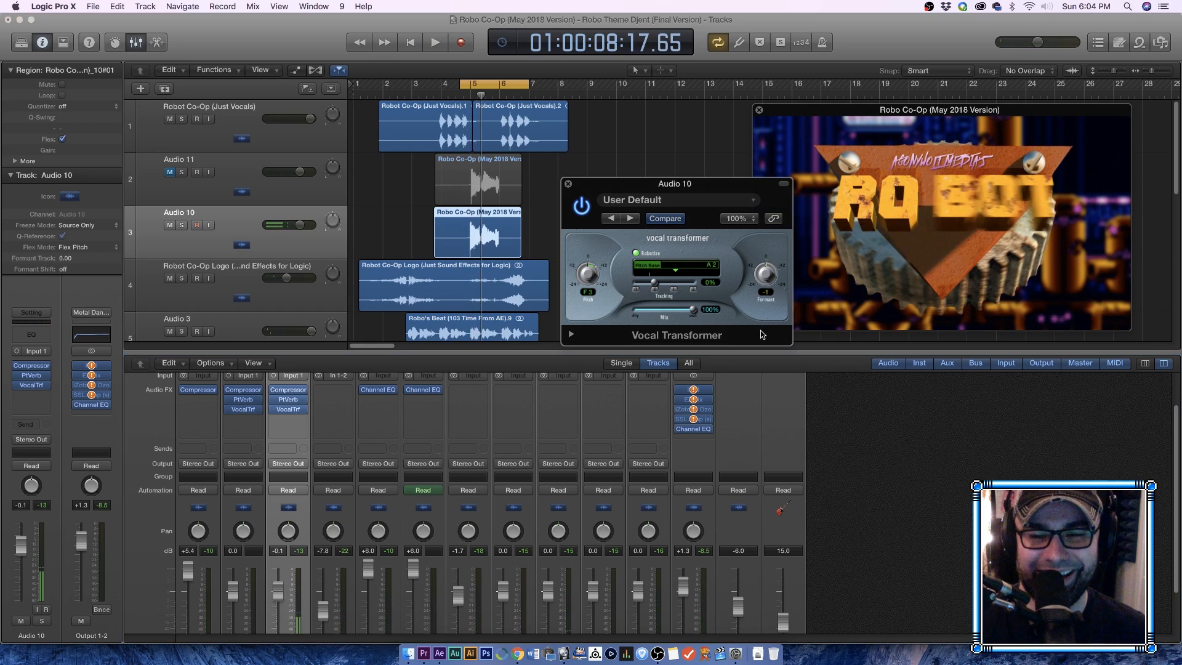
left_click(261, 184)
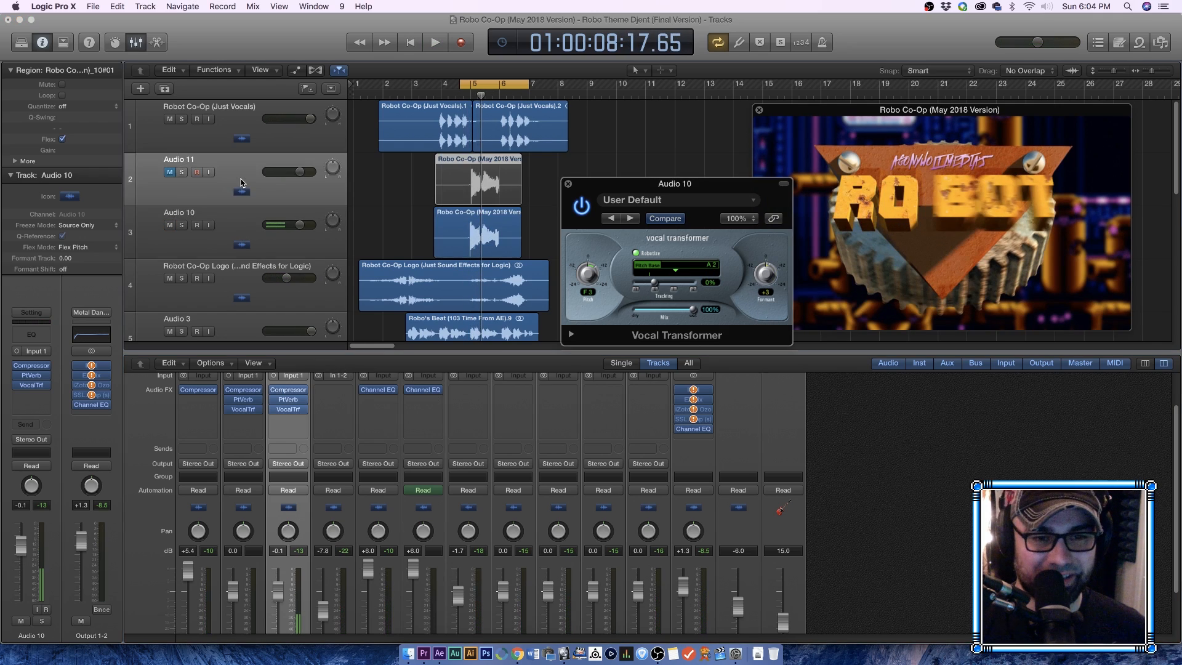
key("Delete")
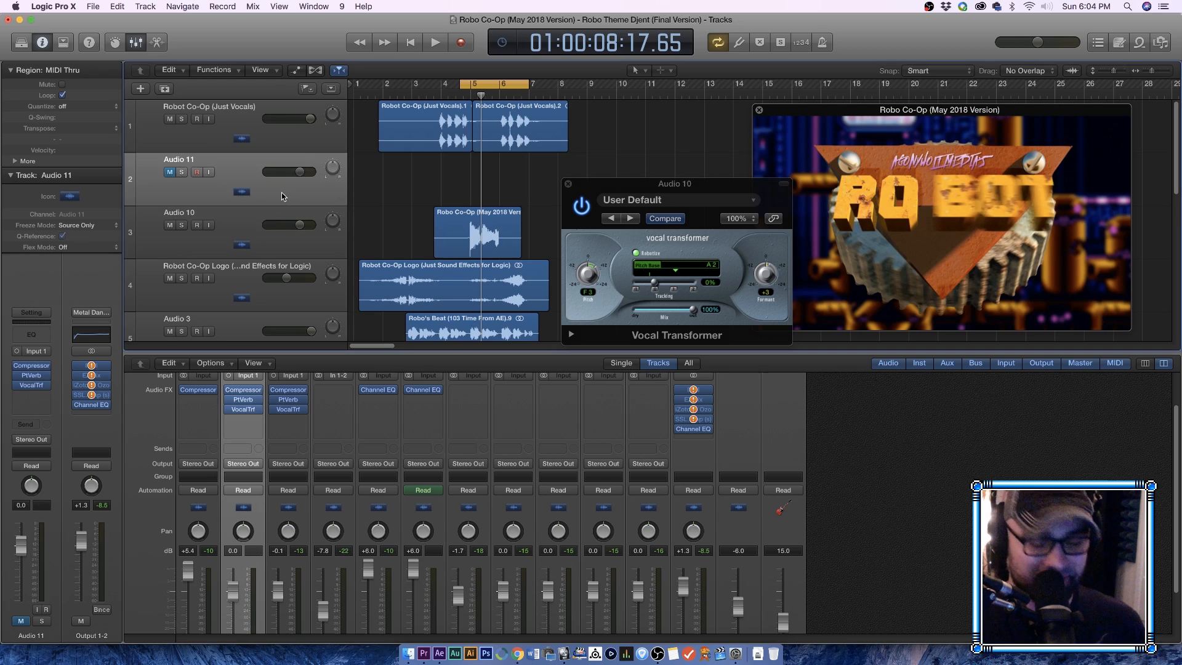
Step: Delete the empty Audio 11 track and lower the transformer pitch below F3
key("super+BackSpace")
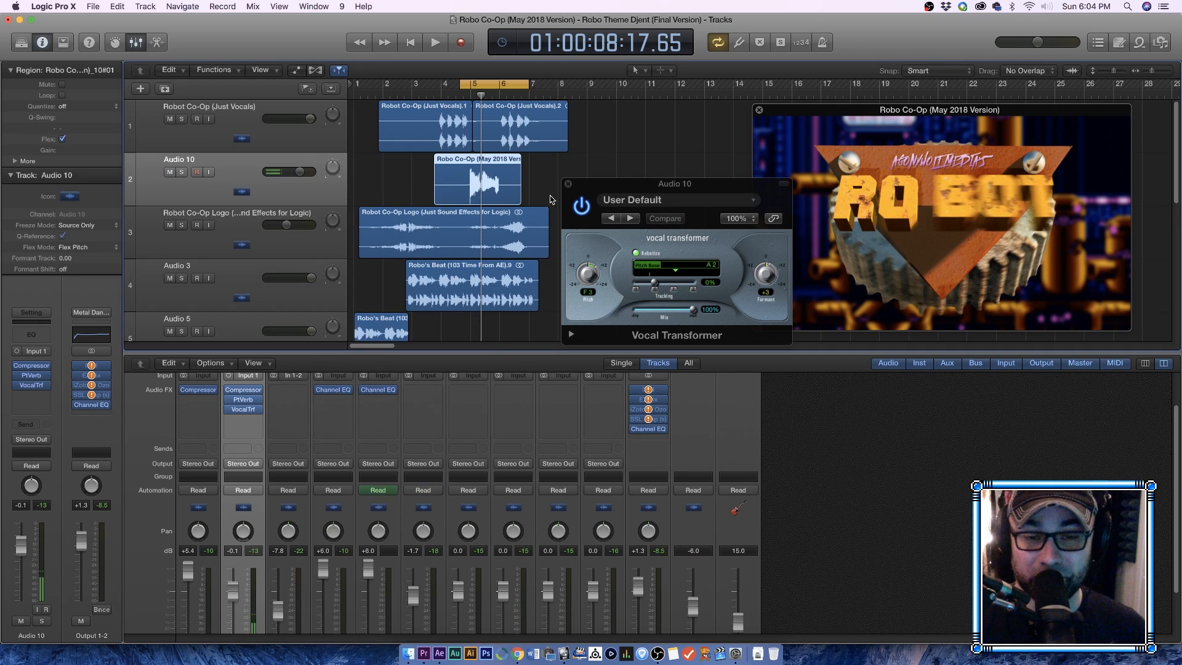
key("space")
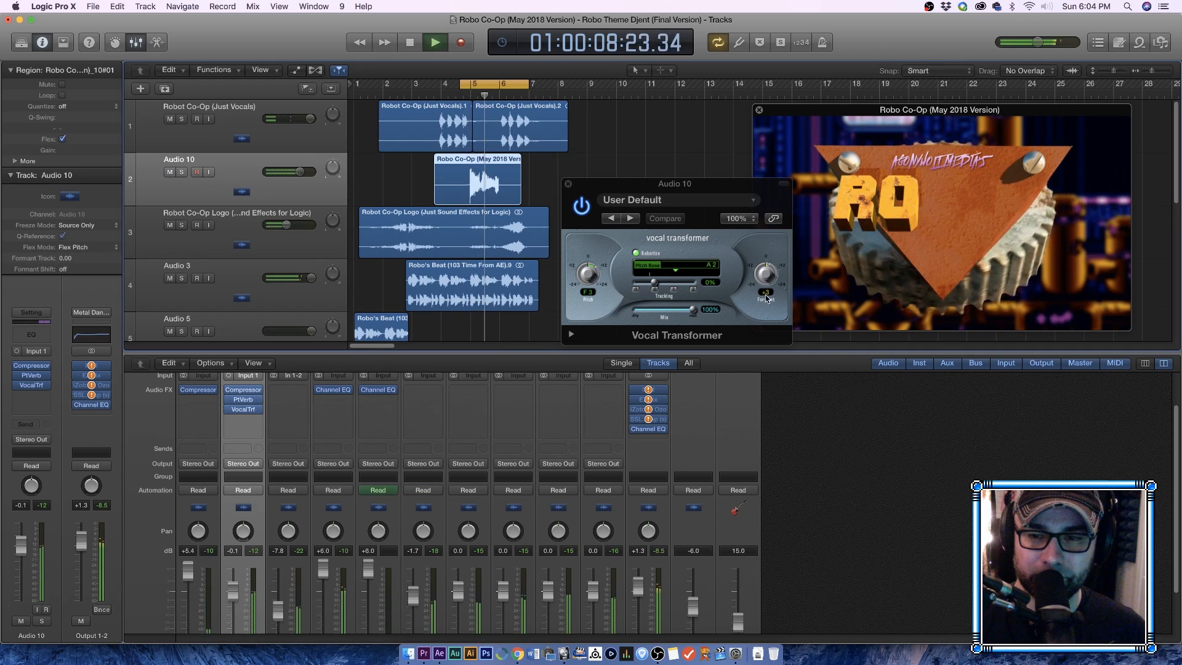
key("space")
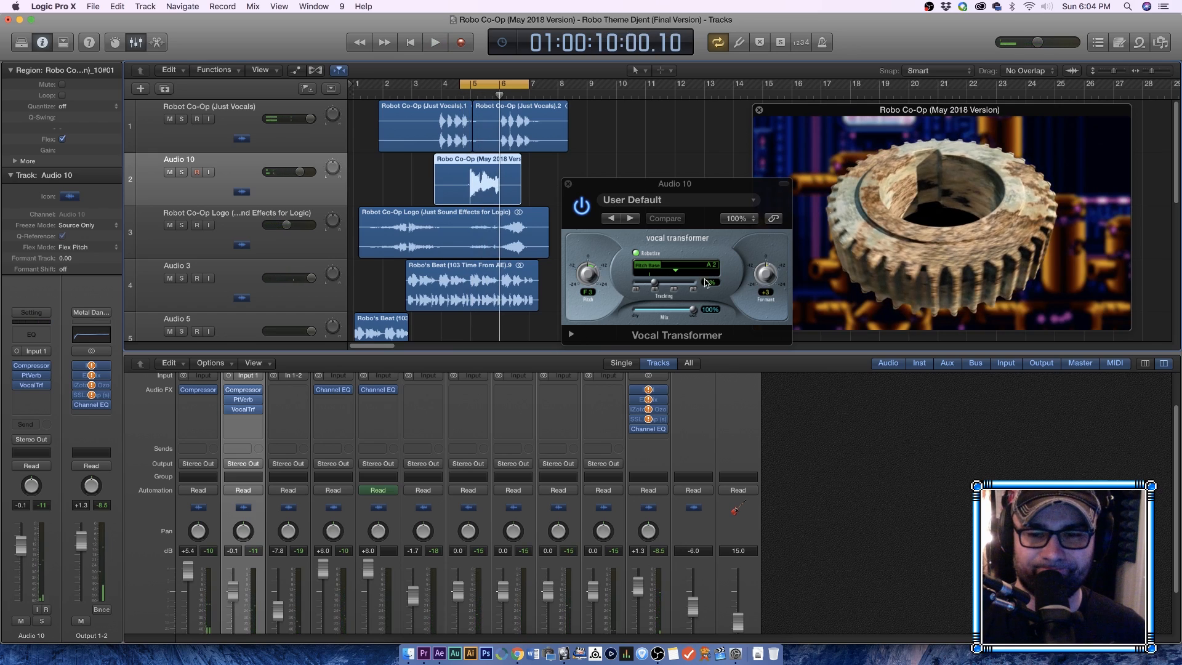
left_click_drag(586, 279, 585, 294)
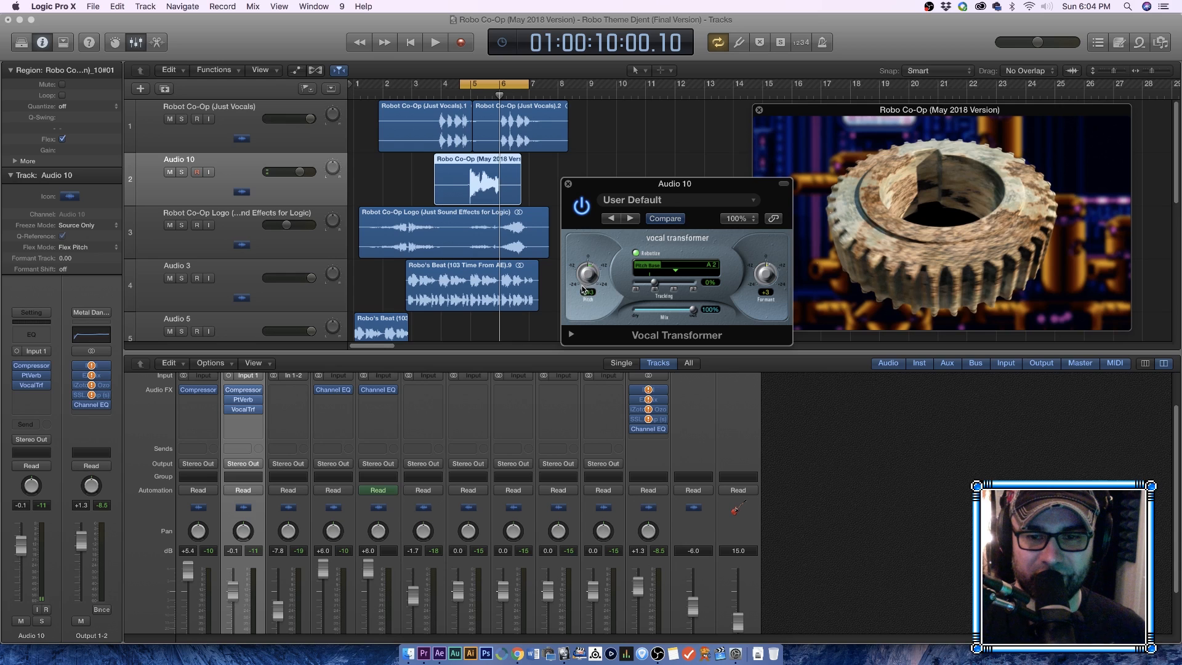
Step: Turn off Robotize and adjust the Formant knob while auditioning the looped passage
left_click(636, 253)
key("space")
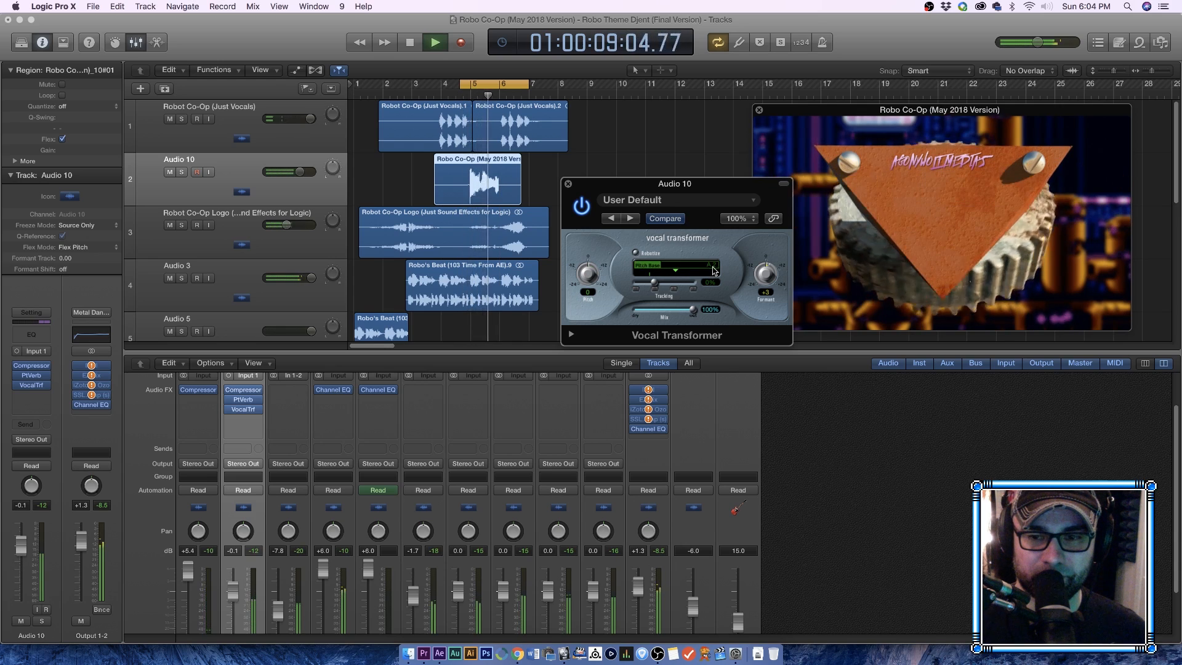
key("space")
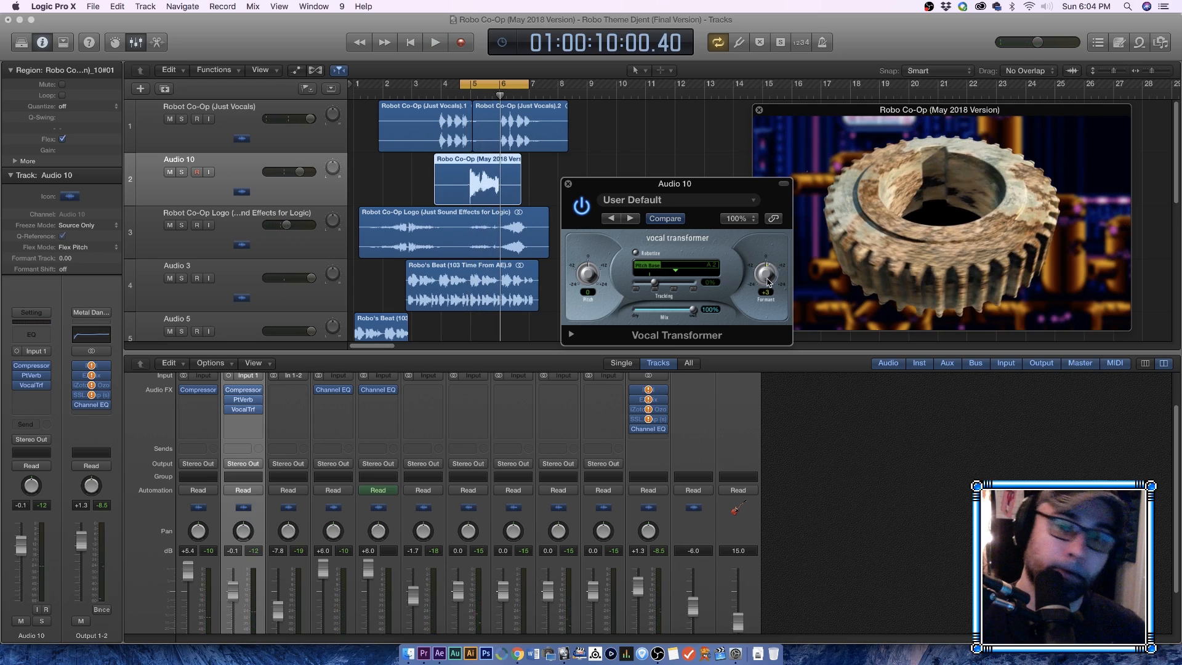
key("space")
left_click_drag(766, 274, 762, 302)
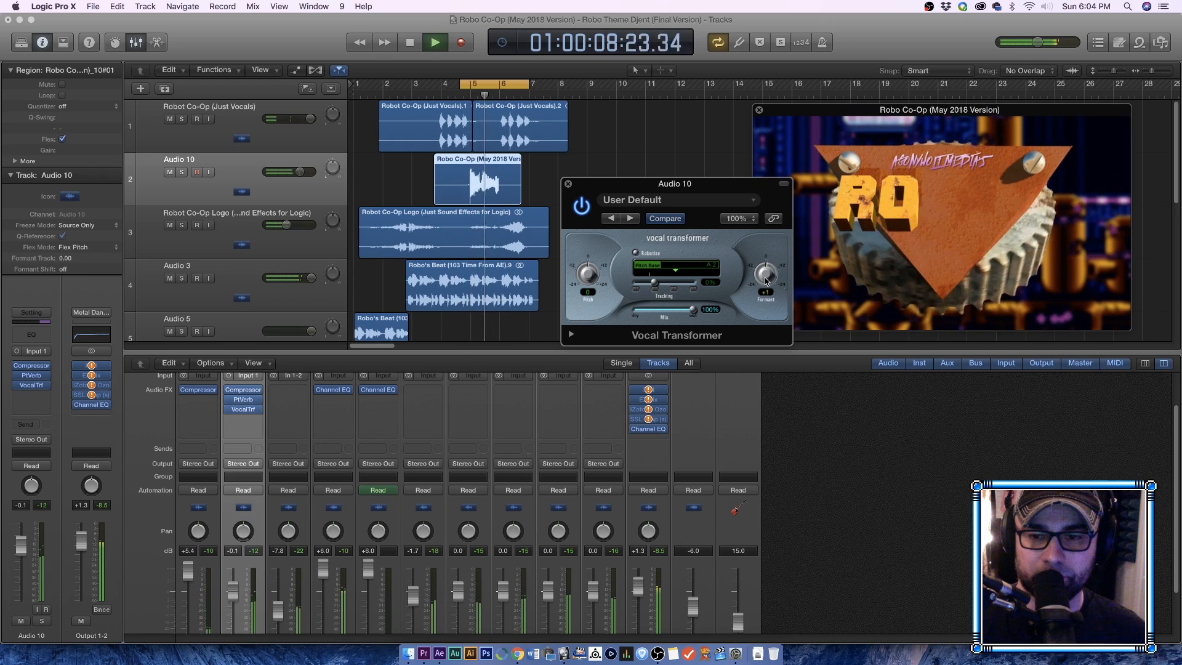
key("space")
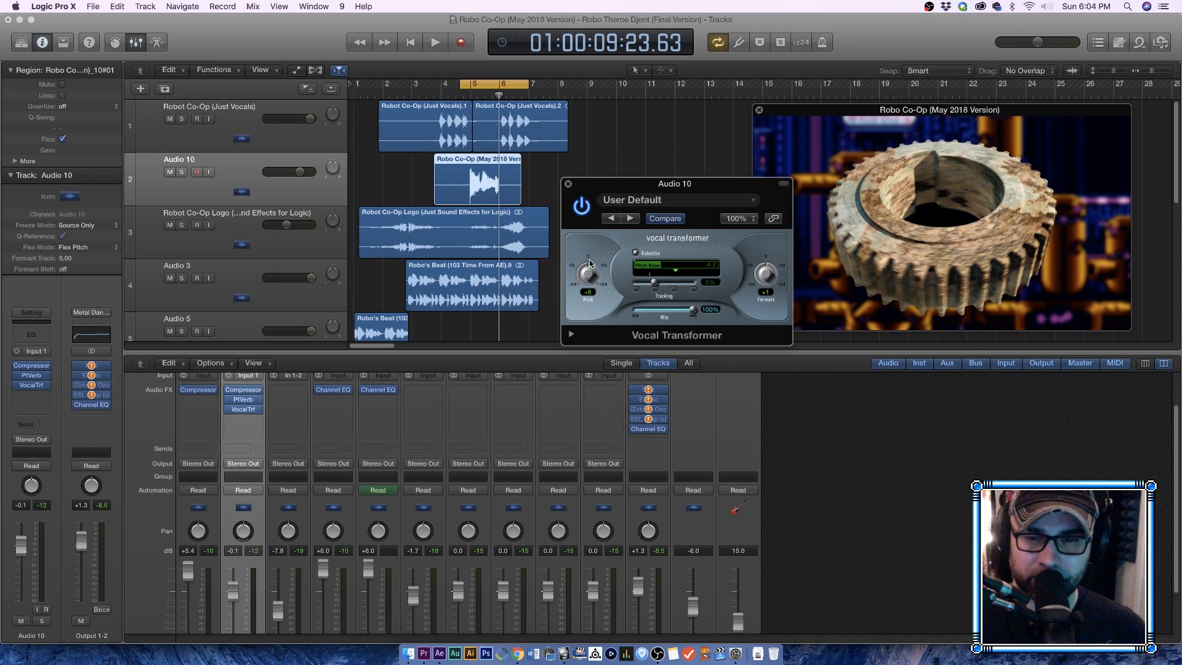
key("space")
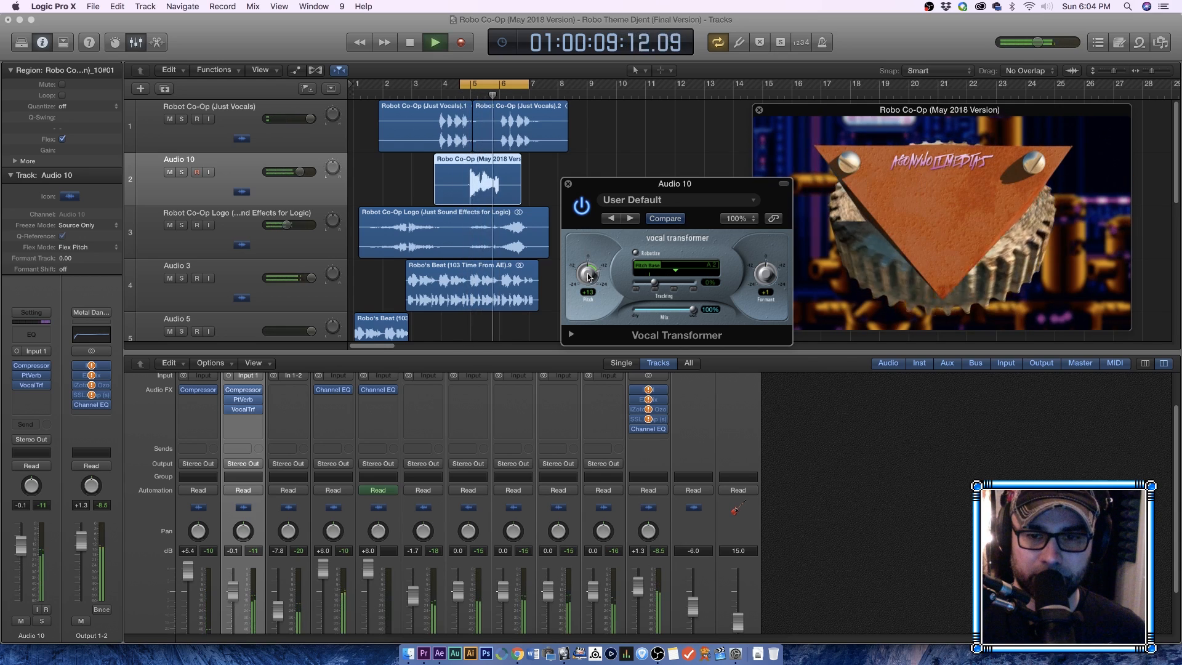
key("space")
Step: Reset the pitch shift to 0, re-enable Robotize, and raise the robot pitch from A 2 to D 3
left_click(587, 299, "alt")
left_click(636, 253)
key("space")
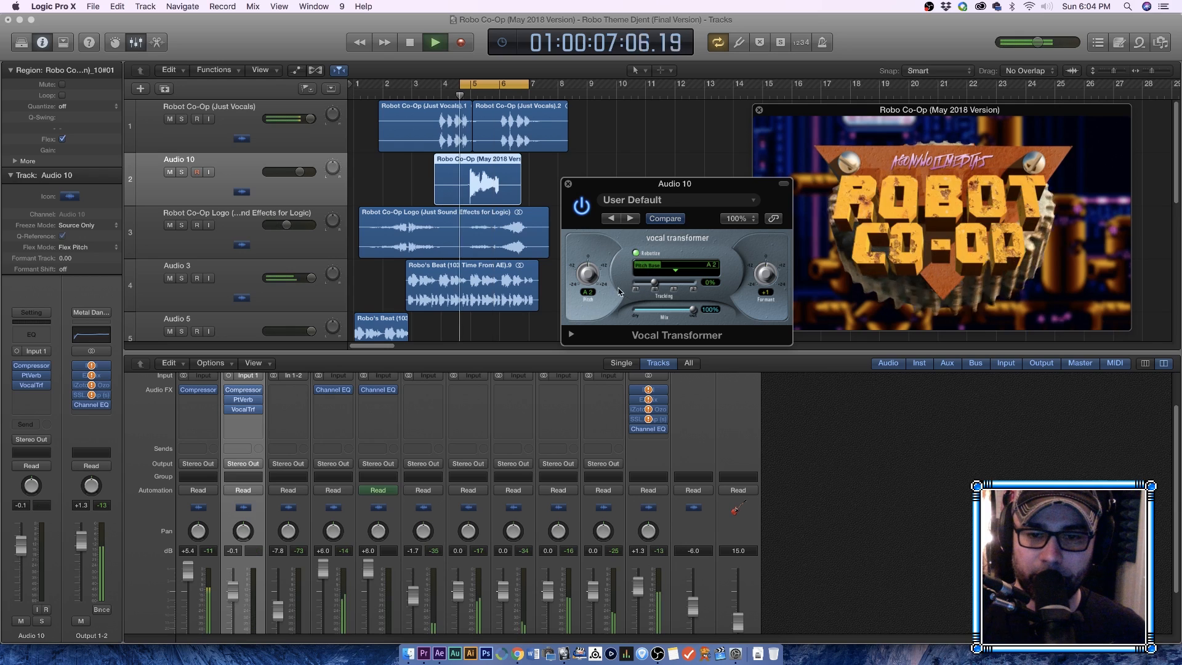
left_click_drag(588, 275, 588, 257)
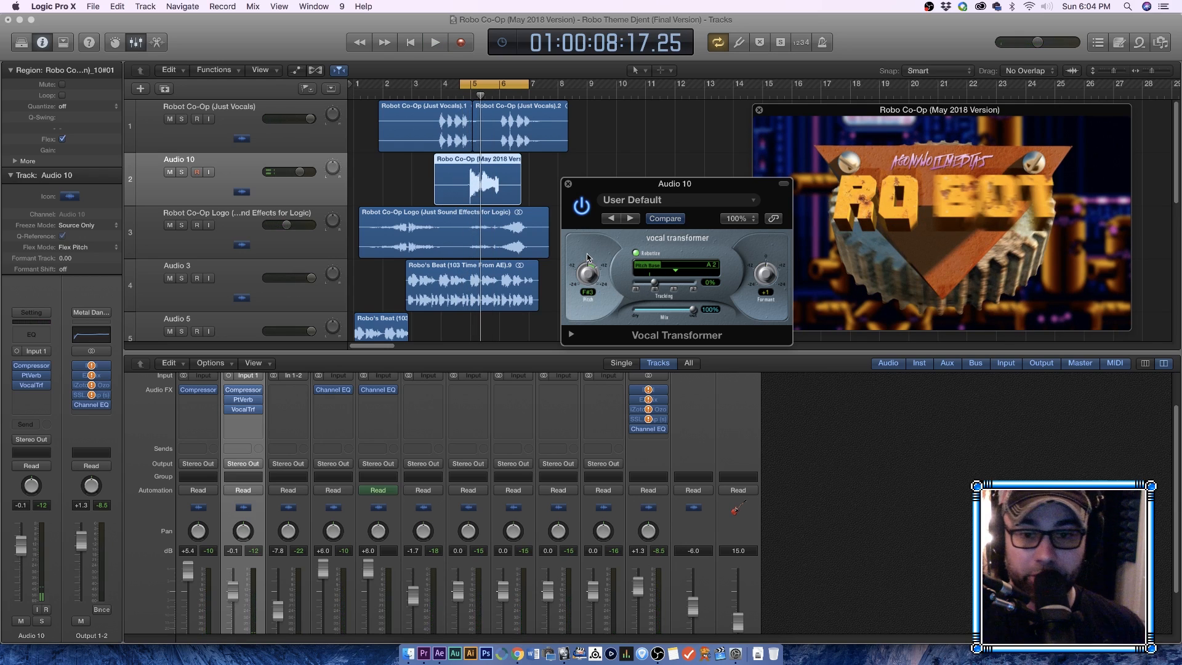
key("space")
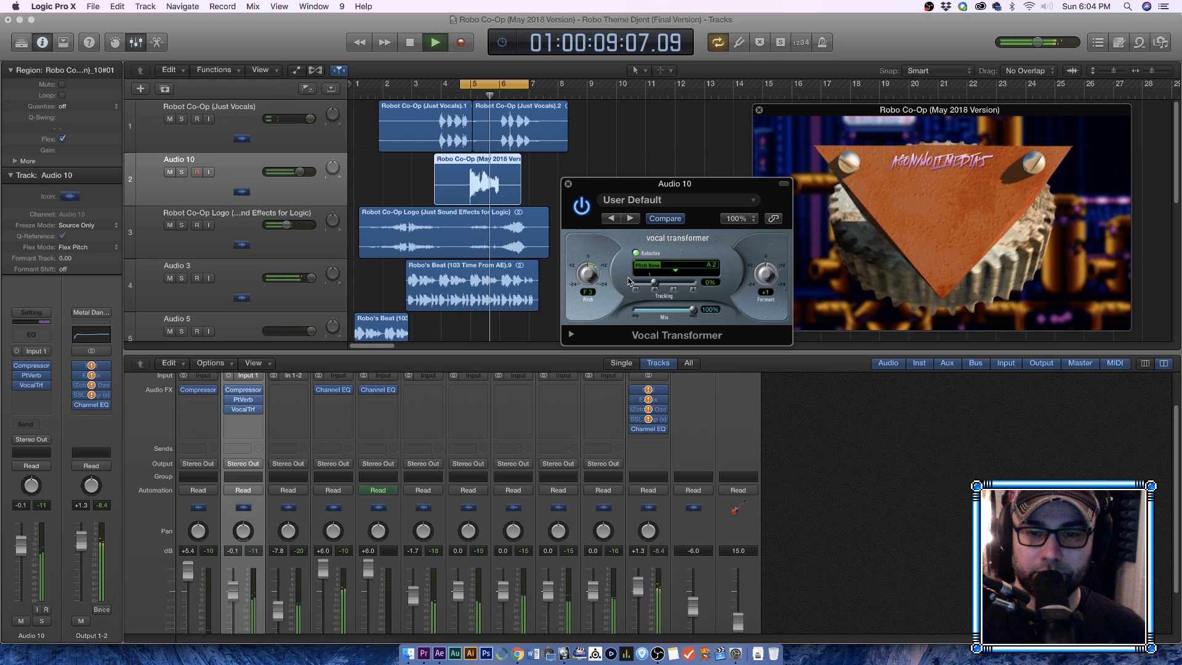
key("space")
Step: Raise the formant from +1 to +6 and replay the loop against the logo video
left_click_drag(767, 280, 767, 272)
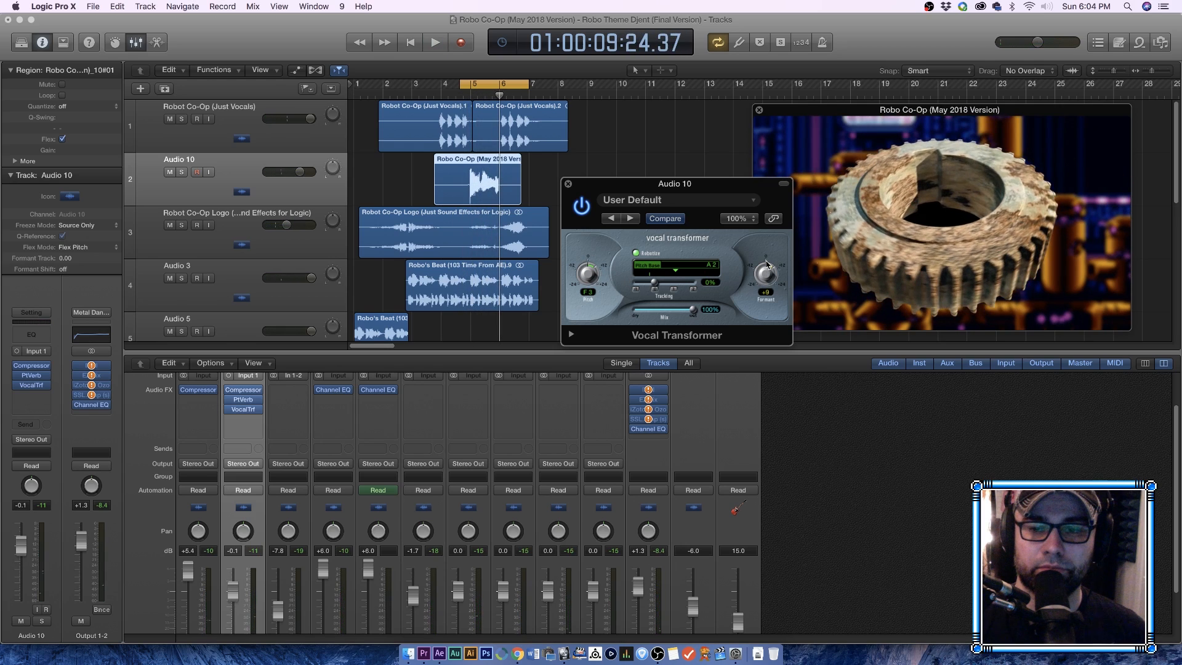
key("space")
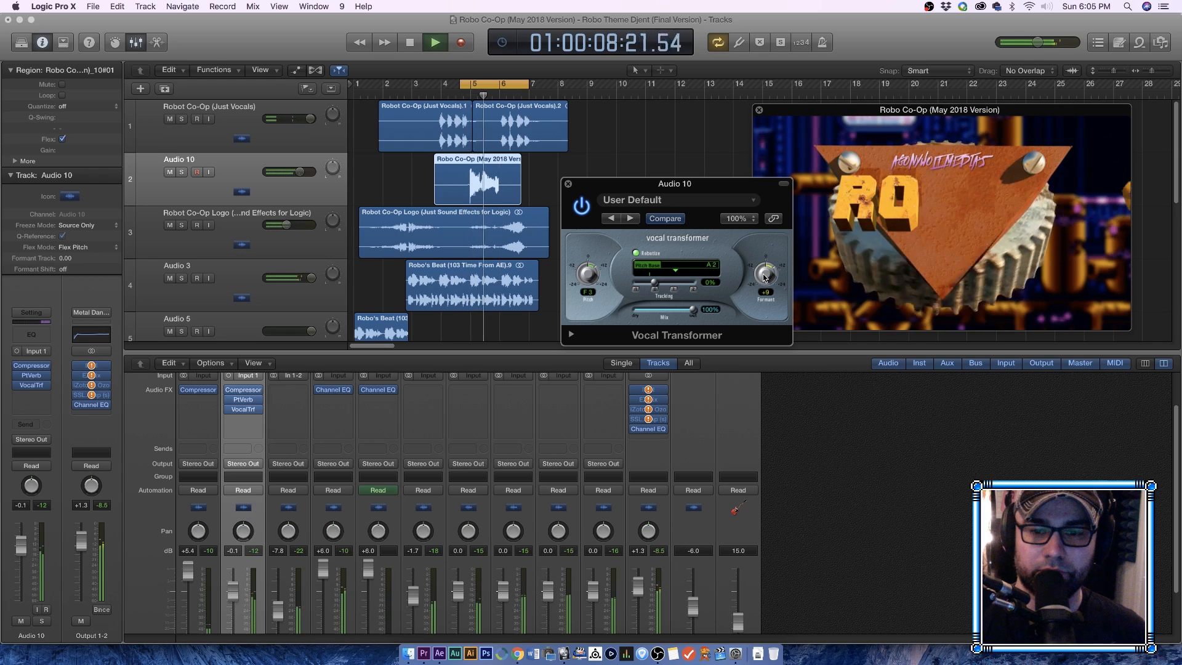
key("space")
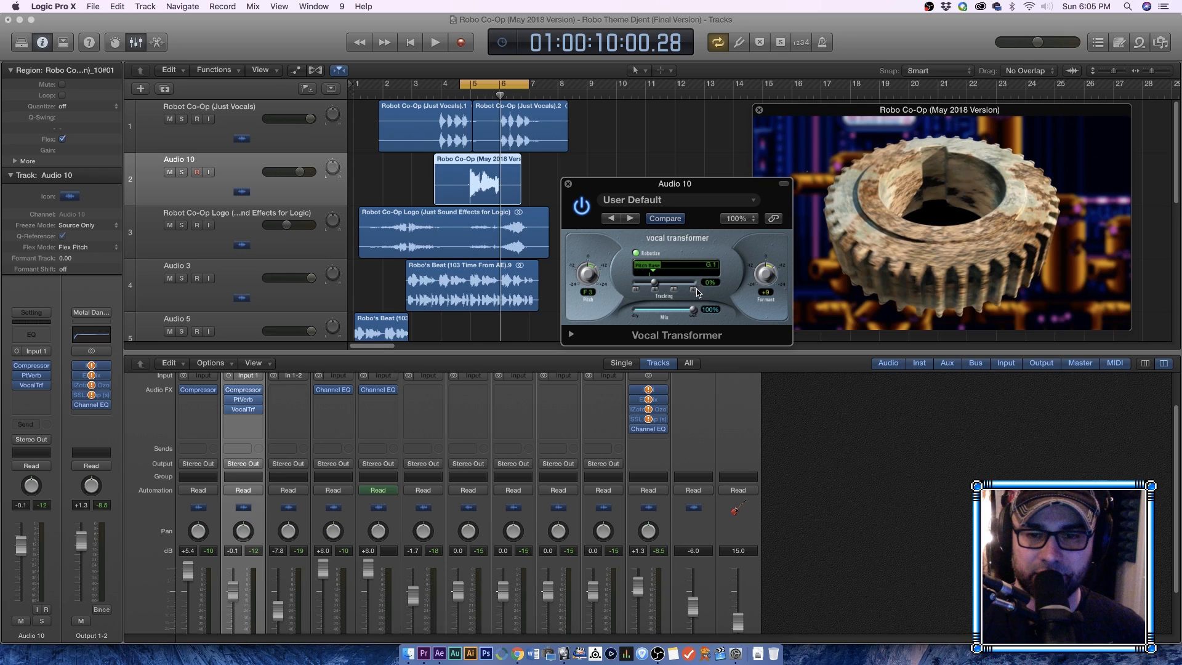
key("space")
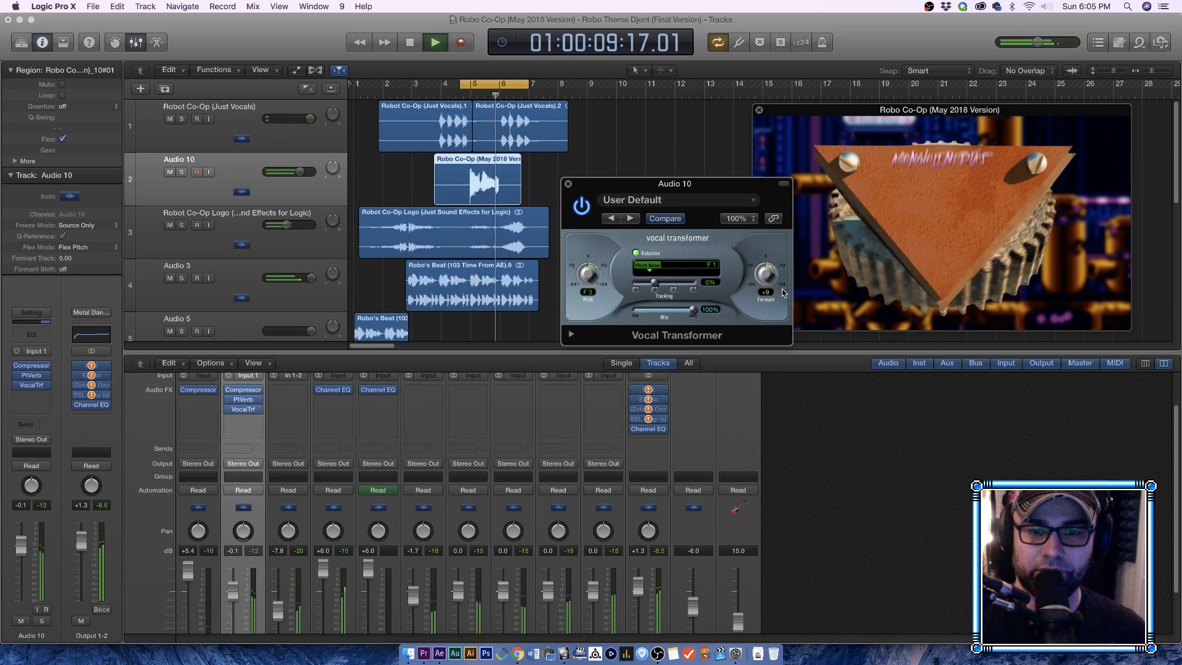
key("space")
scroll(768, 282, "down", 1)
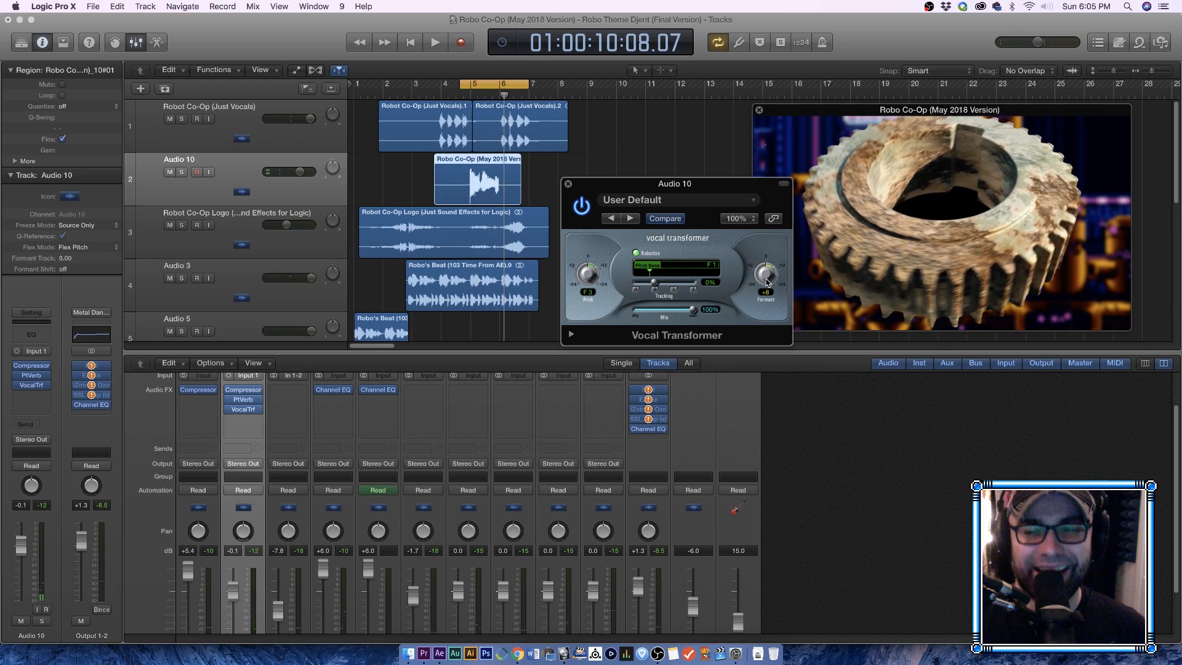
key("space")
scroll(767, 283, "down", 1)
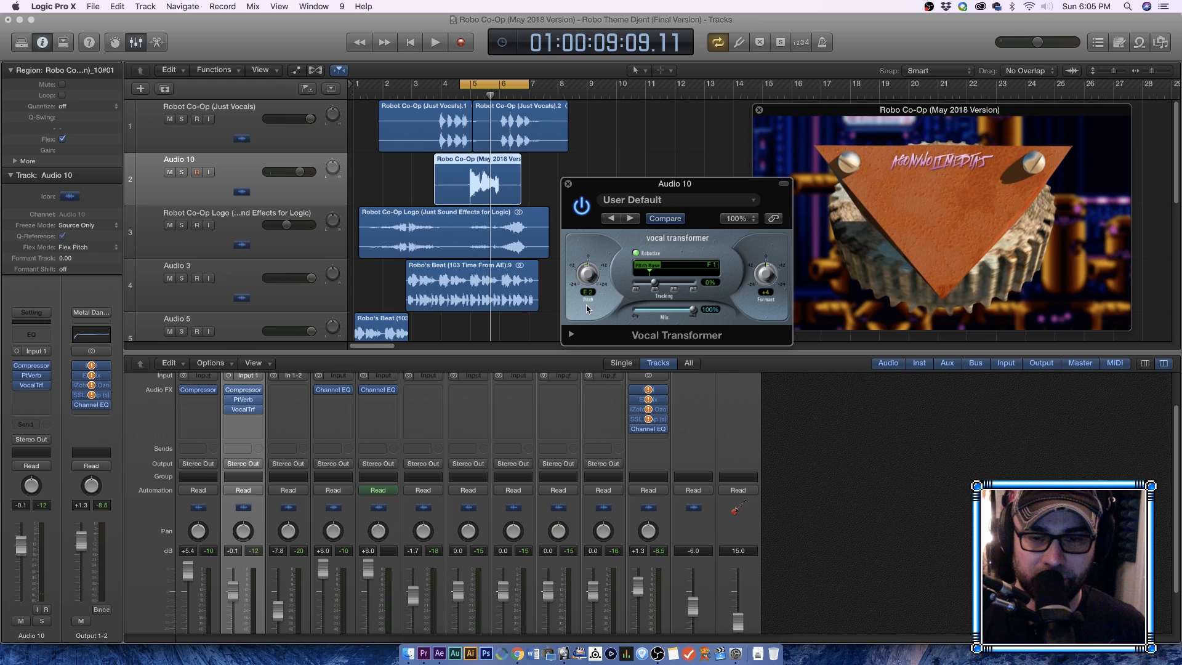
key("space")
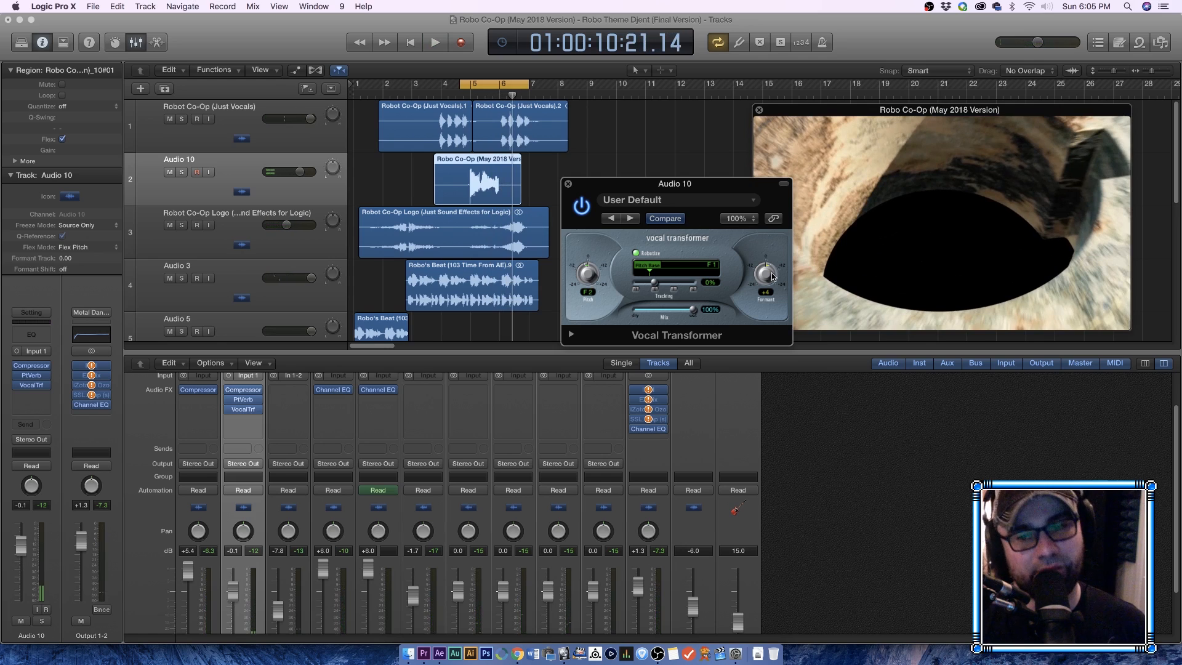
key("space")
Step: Fine-tune the formant back down to about +4 while replaying the loop
mouse_move(769, 274)
left_mouse_down()
mouse_move(769, 261)
mouse_move(764, 278)
left_mouse_up()
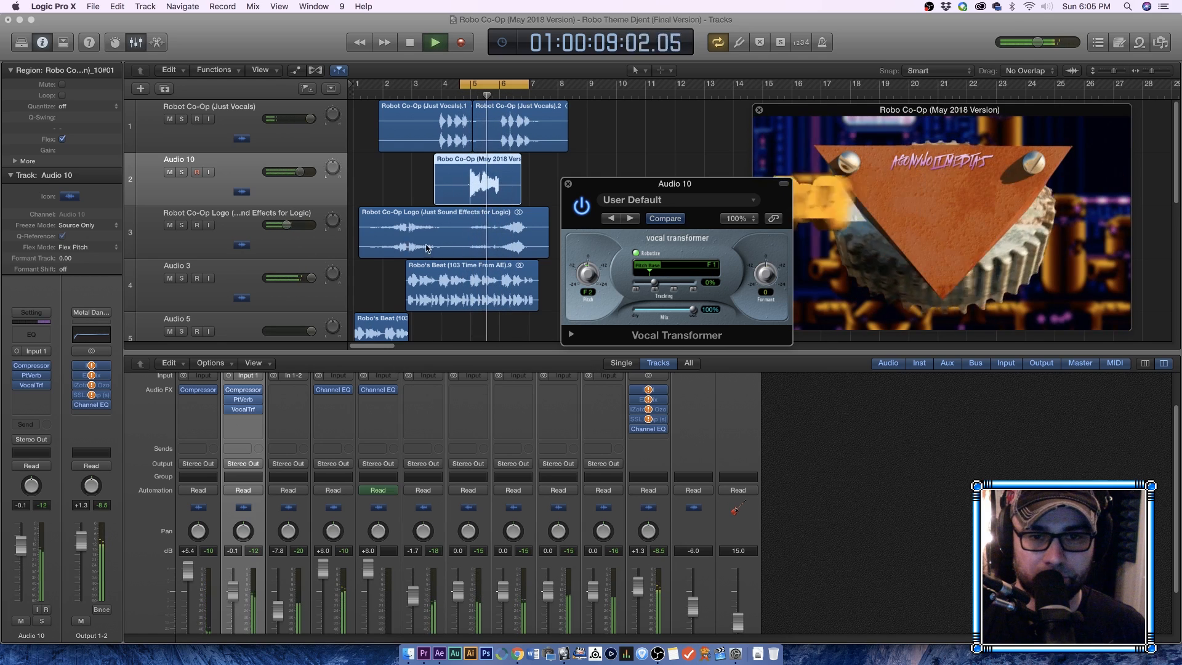
key("space")
left_click_drag(763, 277, 767, 276)
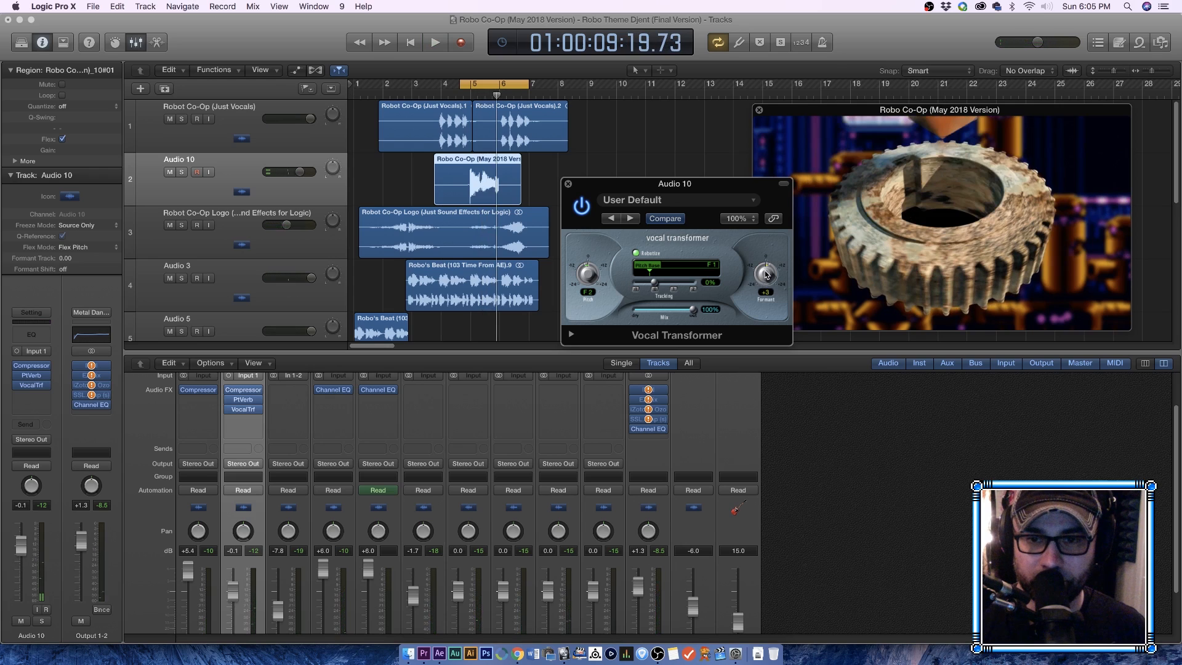
key("space")
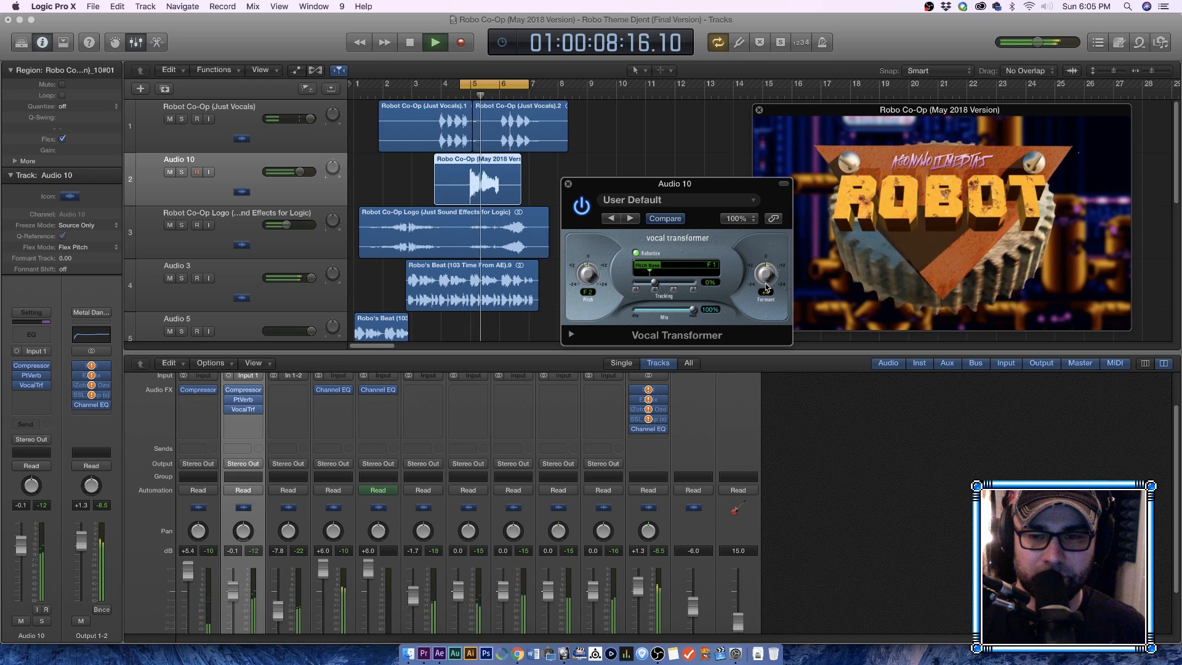
key("space")
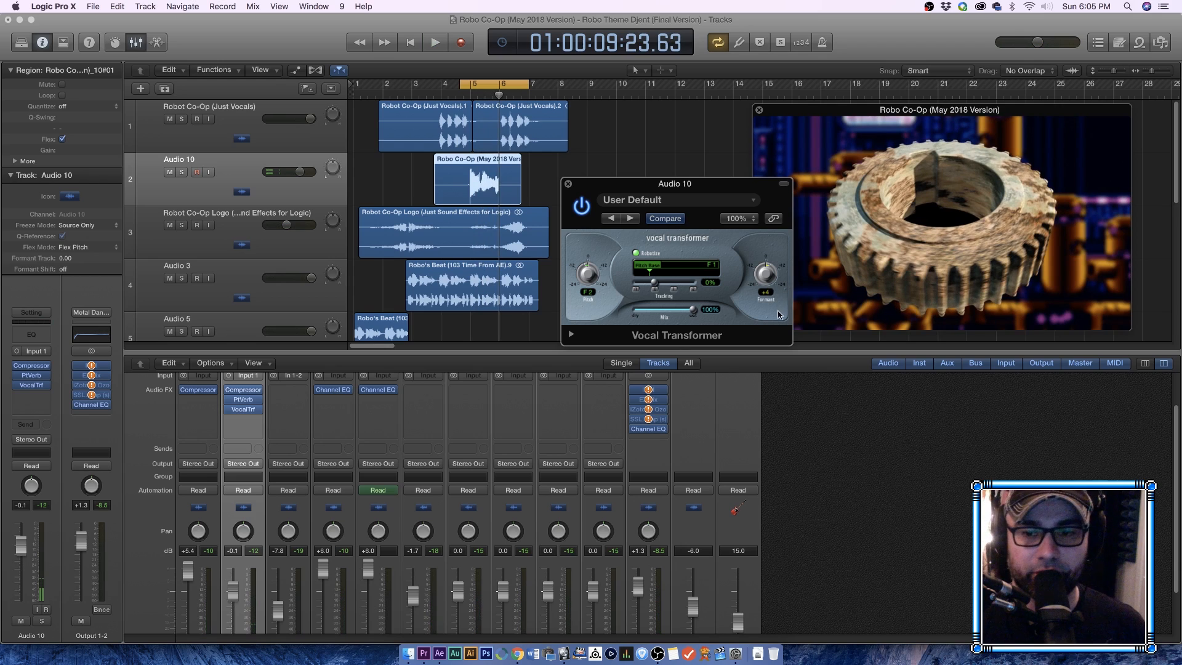
key("space")
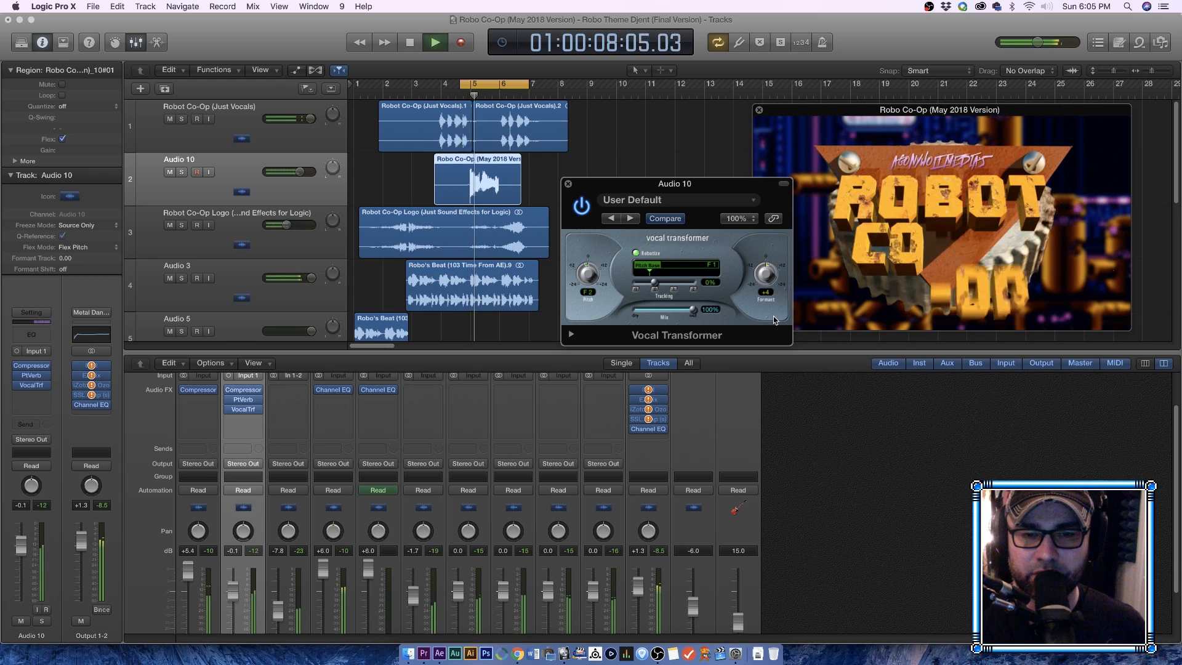
key("space")
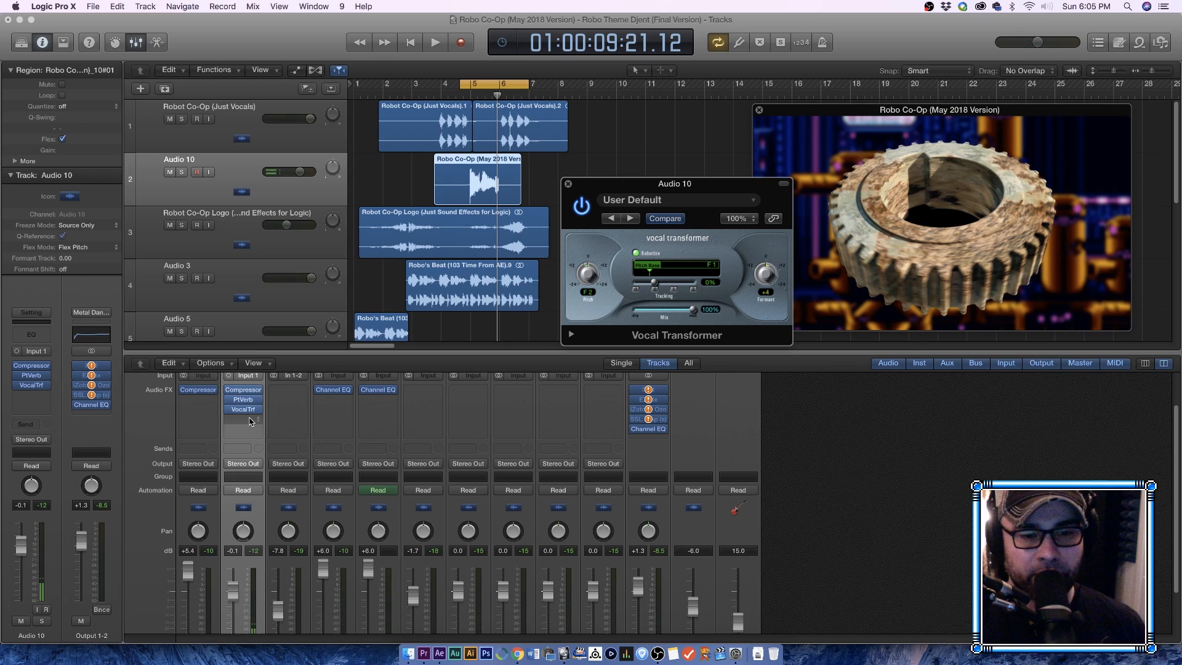
Step: Insert a stereo Ensemble effect on Audio 10 and load the Symphonic 5 Voice preset
left_click(266, 419)
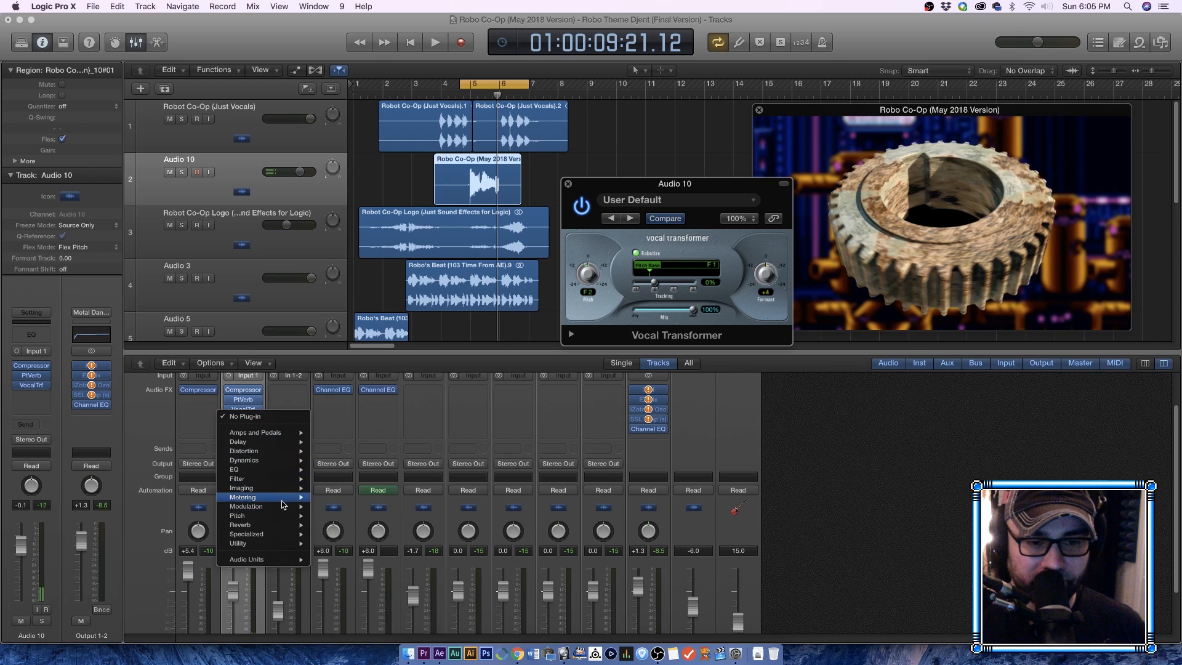
mouse_move(284, 533)
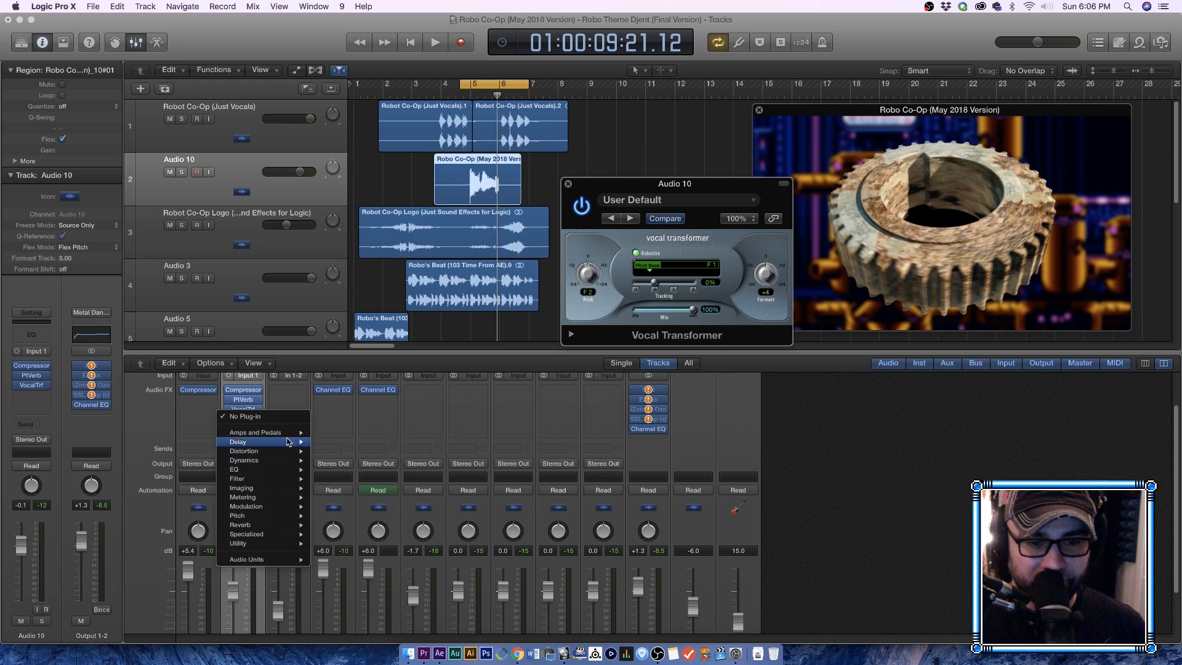
mouse_move(286, 507)
mouse_move(338, 507)
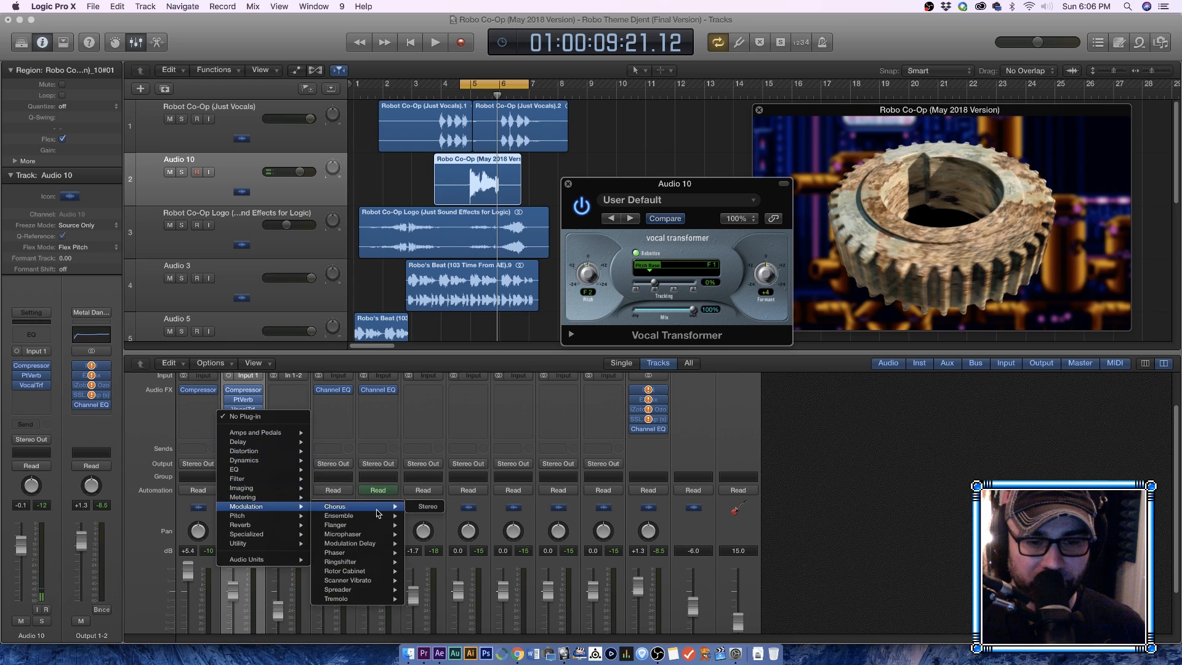
left_click(427, 517)
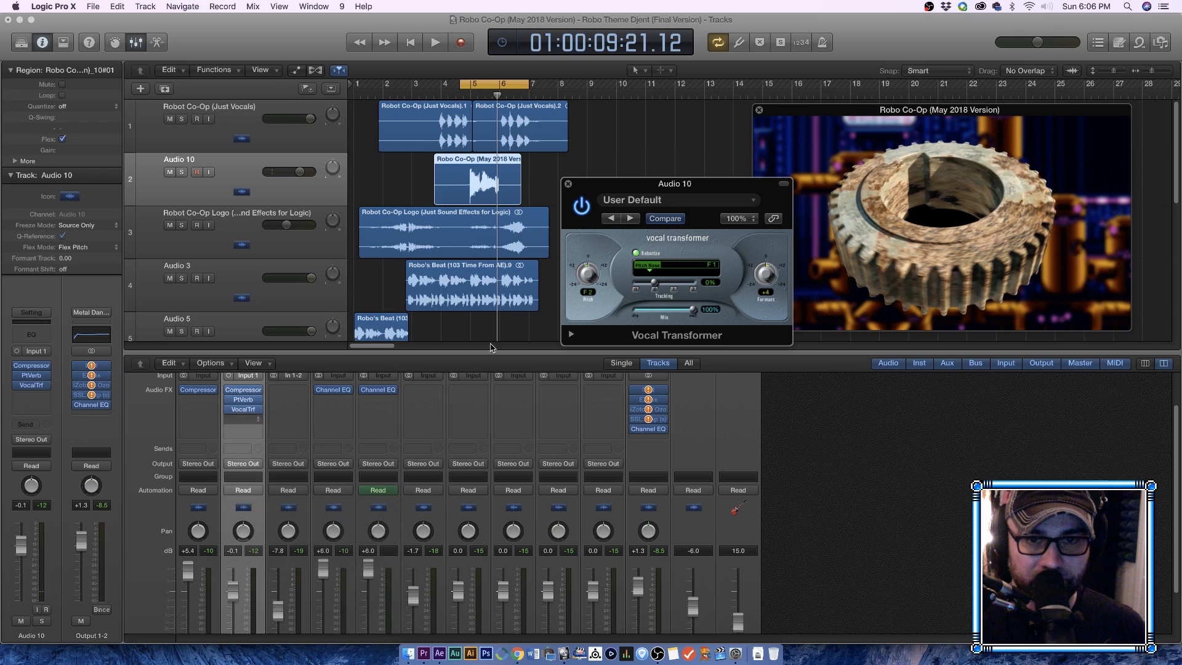
left_click(186, 67)
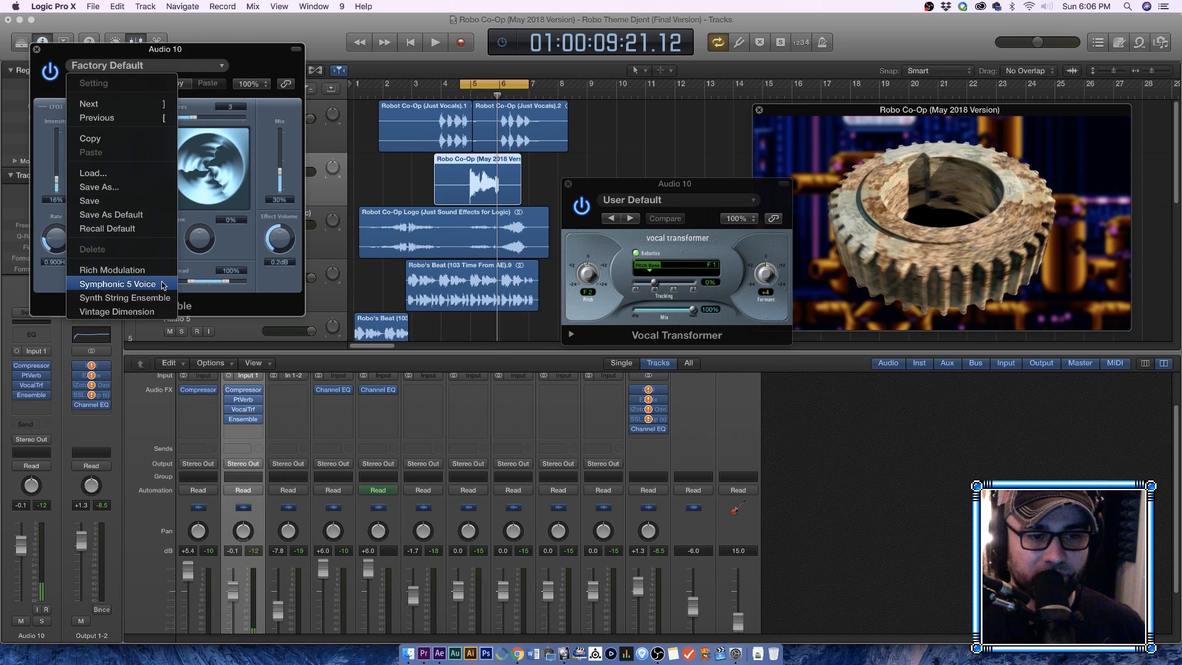
left_click(117, 284)
Step: Audition the Ensemble with Audio 10 soloed, then unsolo and close the Ensemble window
left_click_drag(185, 49, 522, 298)
key("space")
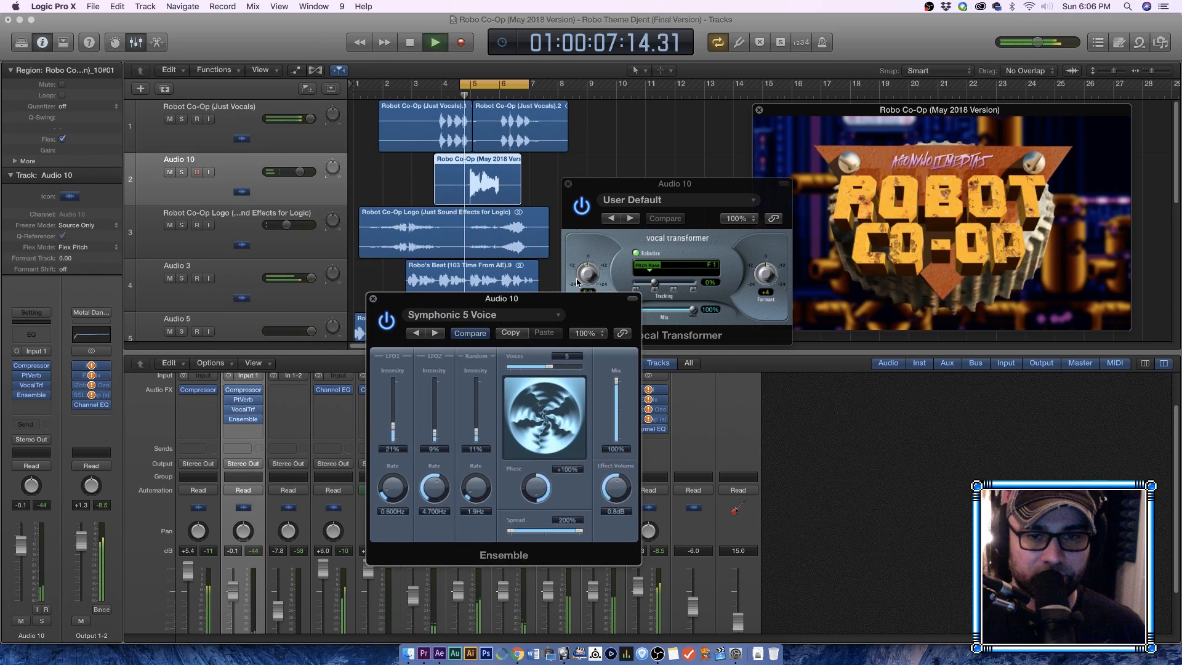
left_click(183, 173)
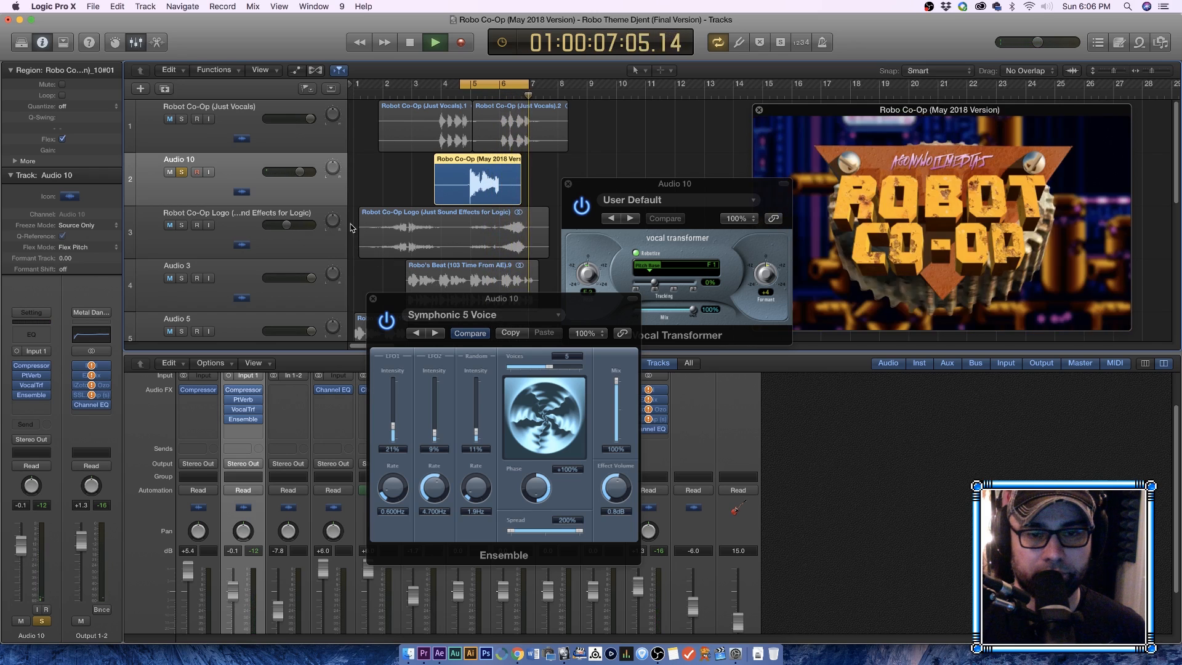
key("space")
left_click(182, 172)
key("space")
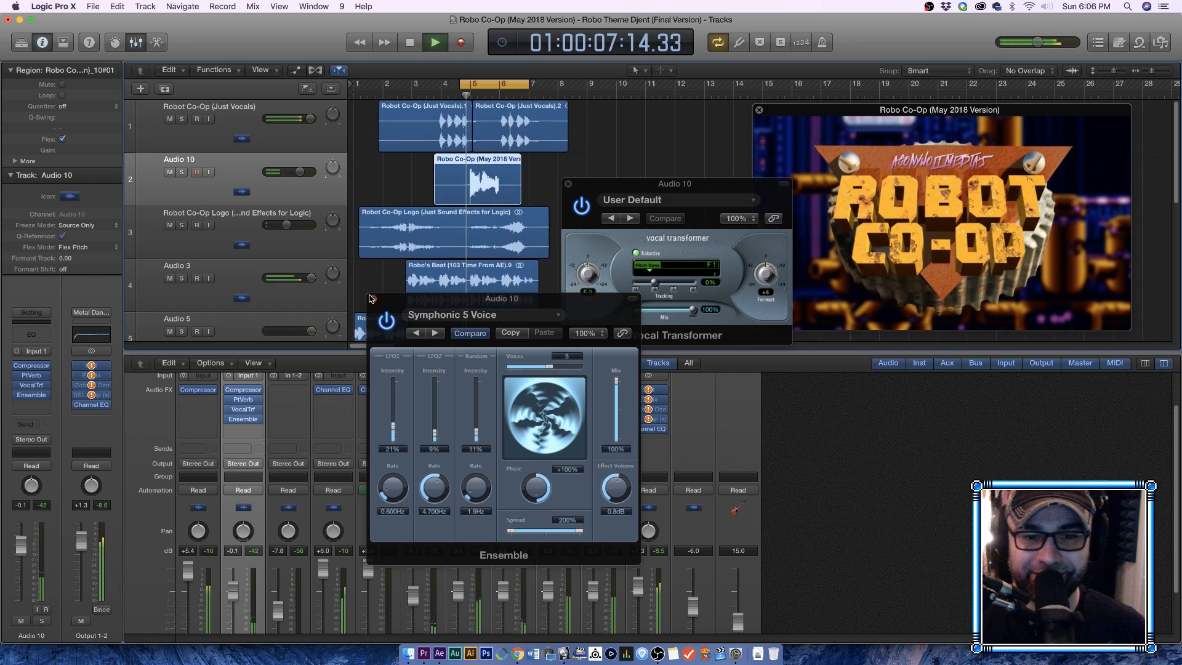
left_click(373, 299)
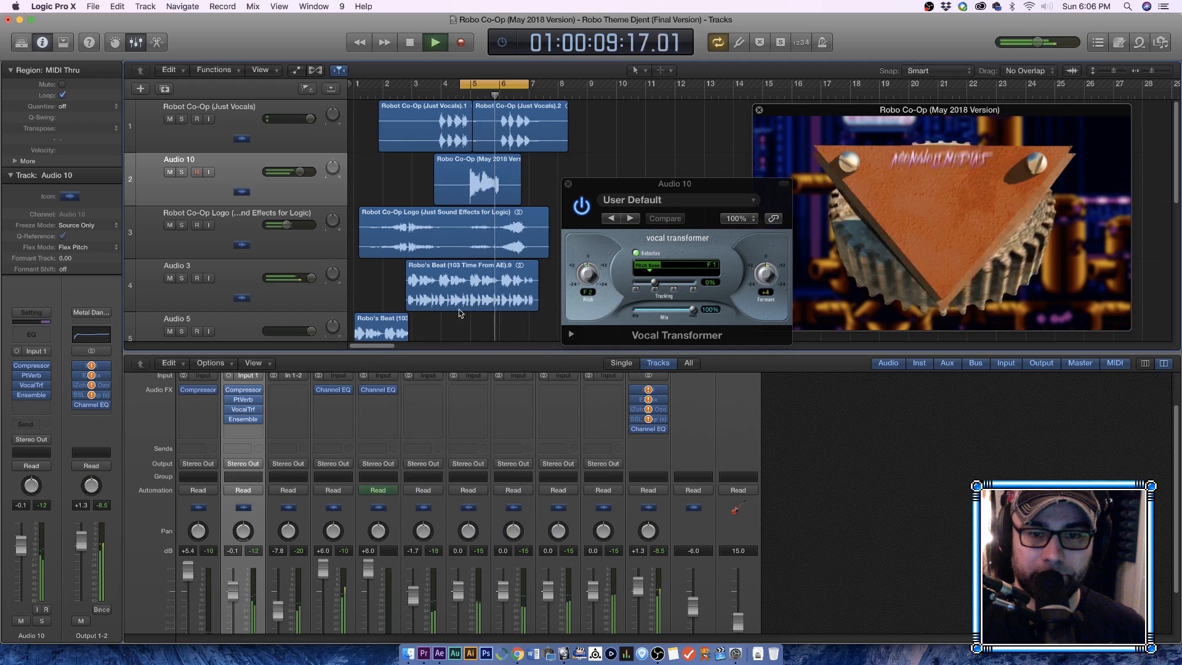
key("space")
left_click(280, 189)
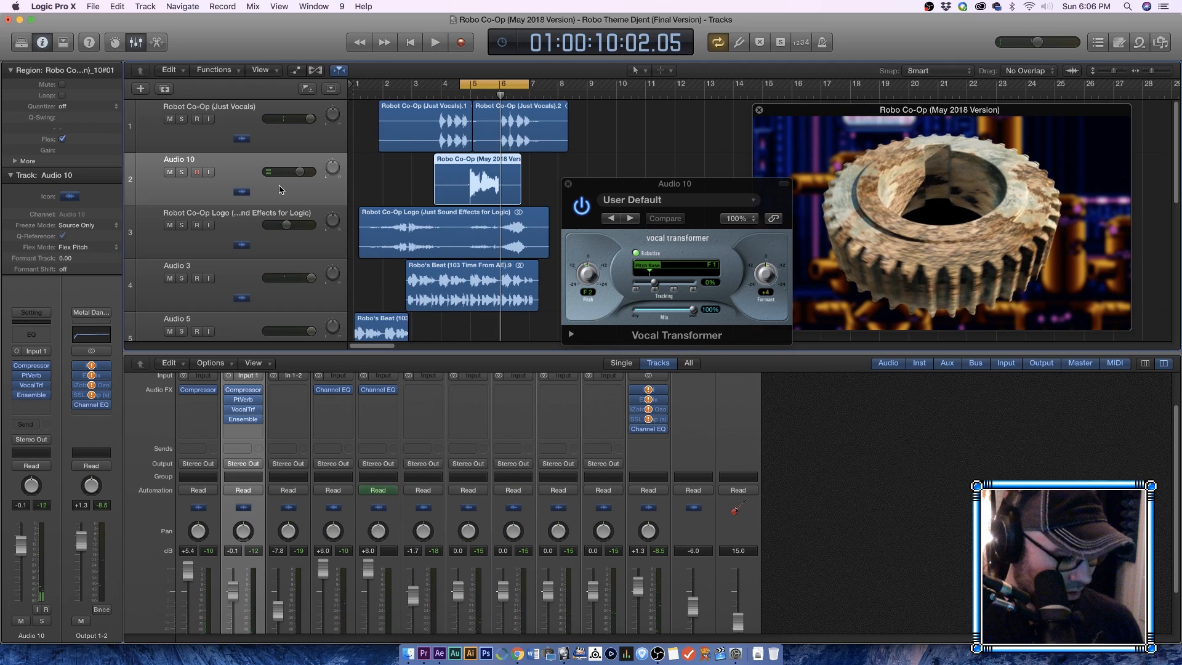
Step: Create a new track with Audio 10's effects, open the vocal in Flex Pitch, and loop bars 2–8
key("super+d")
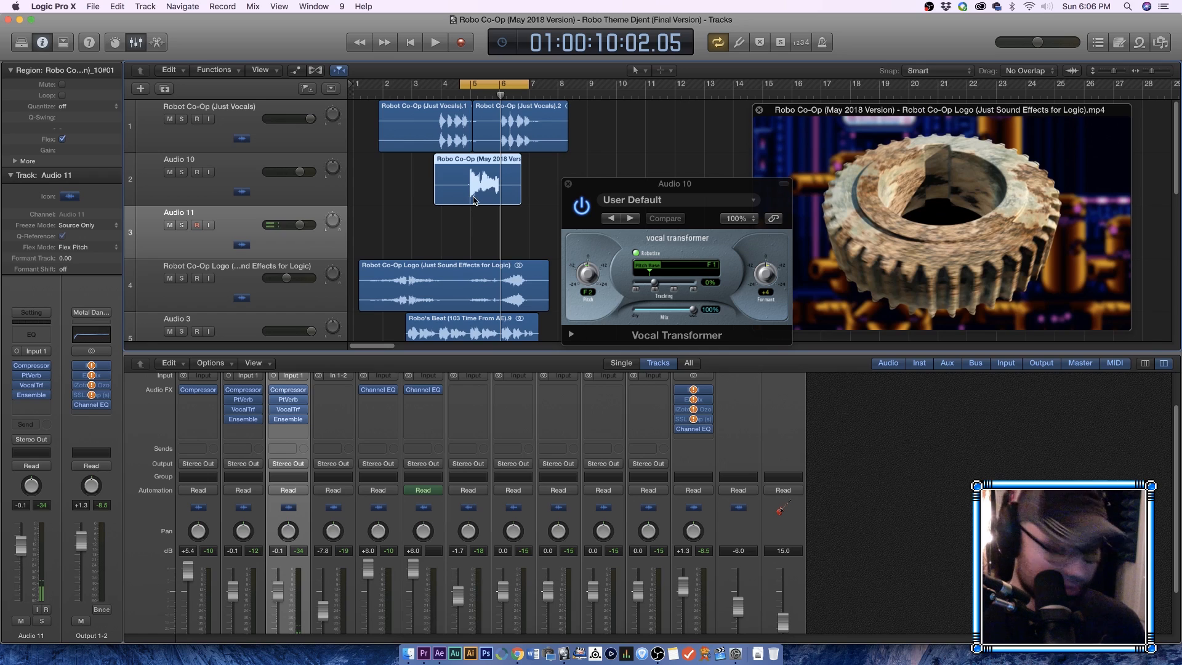
double_click(473, 201)
left_click(464, 248)
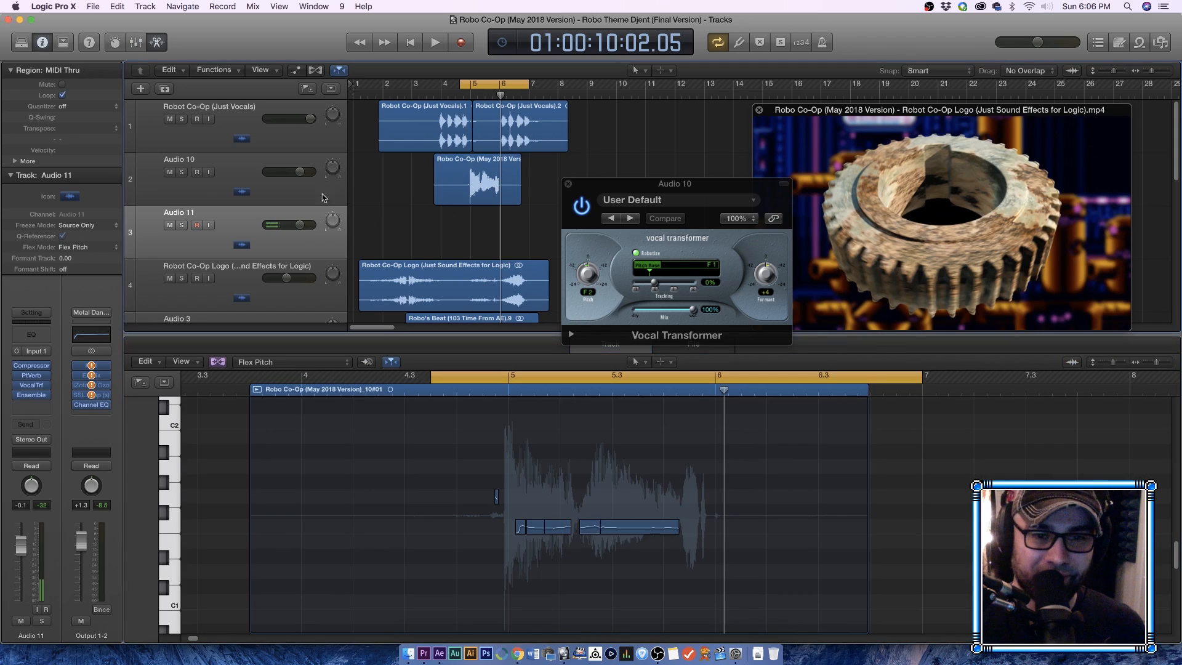
left_click_drag(461, 87, 443, 89)
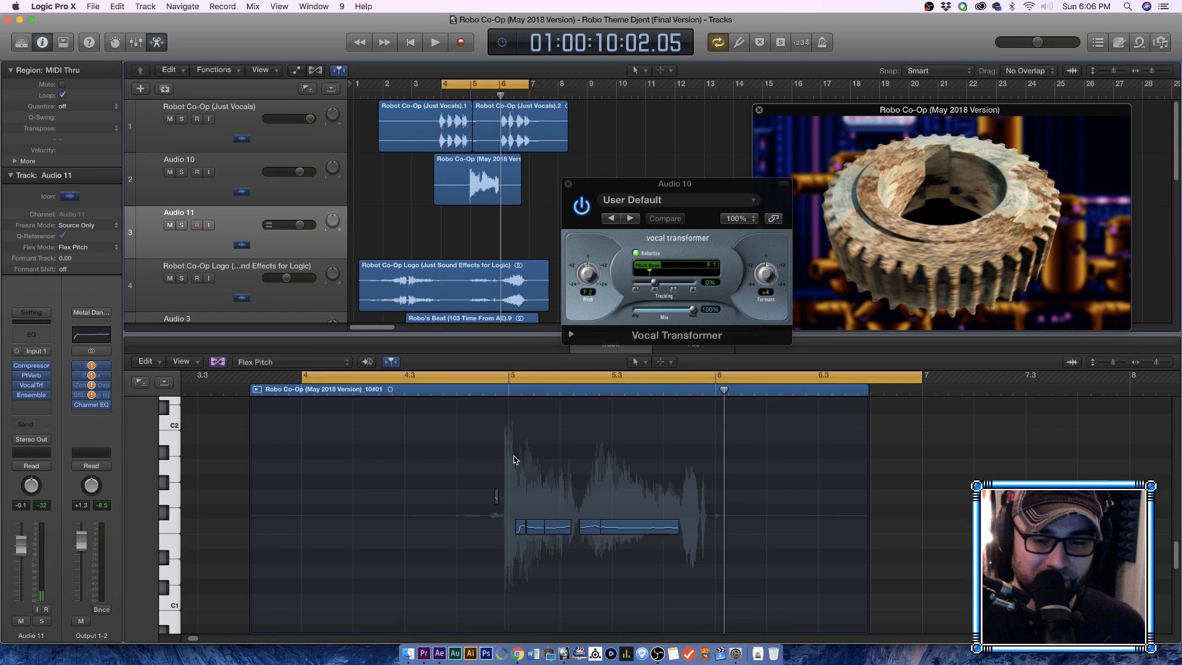
left_click_drag(514, 459, 663, 568)
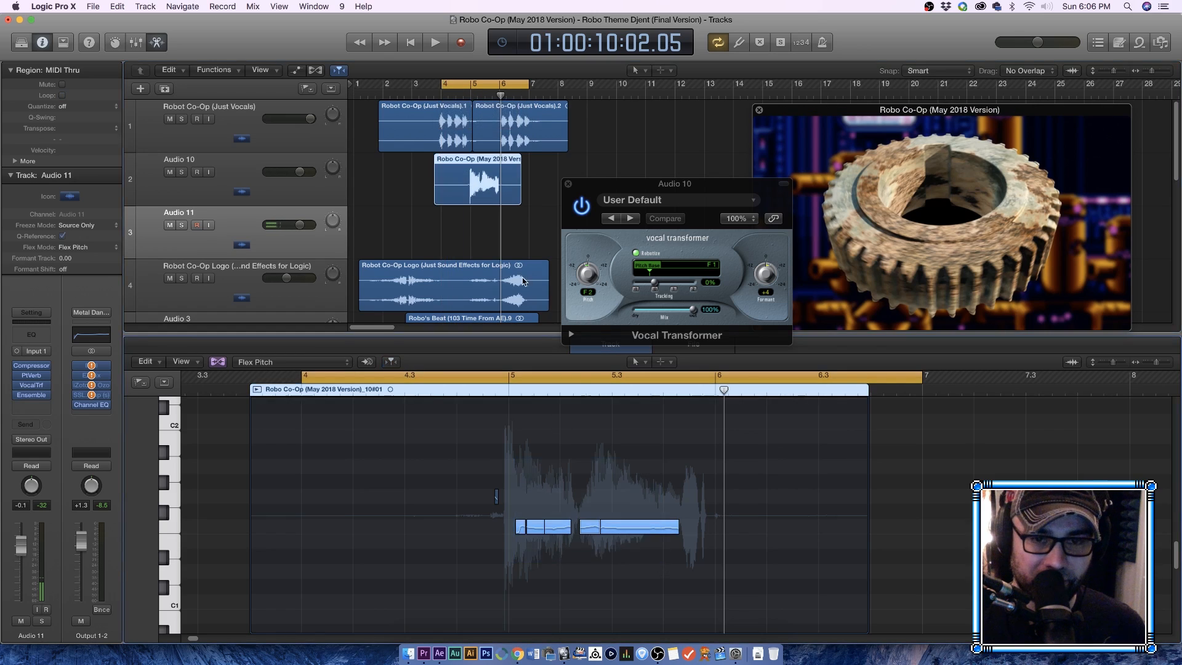
left_click(480, 226)
left_click_drag(528, 85, 561, 86)
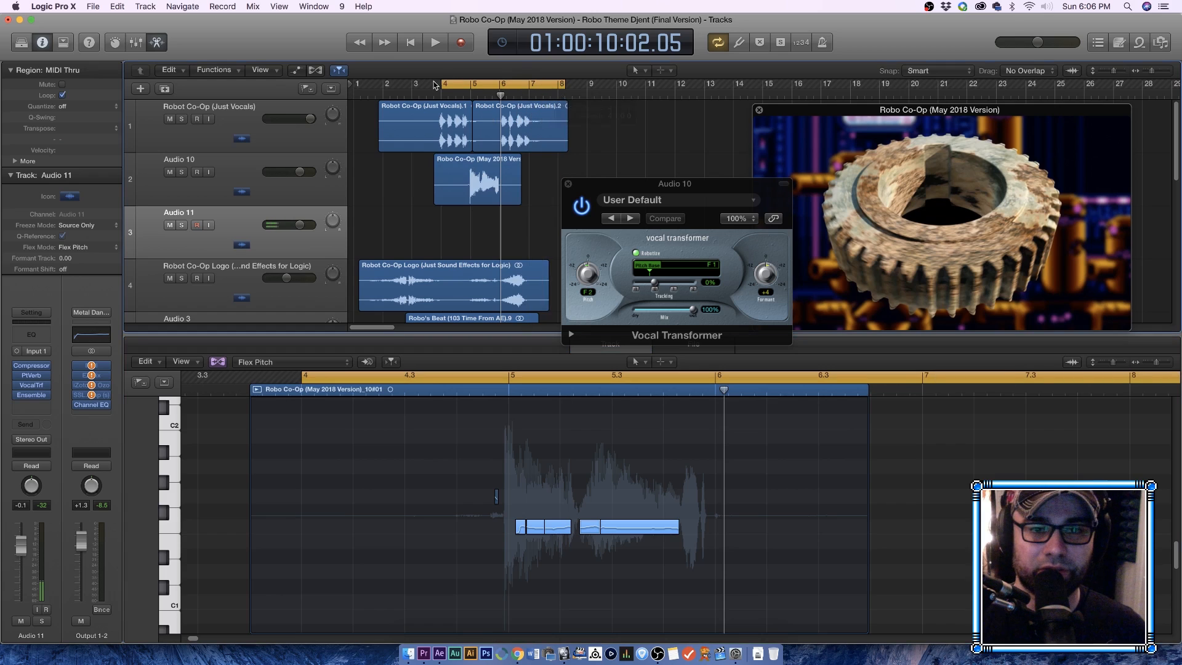
left_click_drag(443, 85, 383, 86)
Step: Record a new vocal take on Audio 11, then bring the OBS window forward
left_click(461, 42)
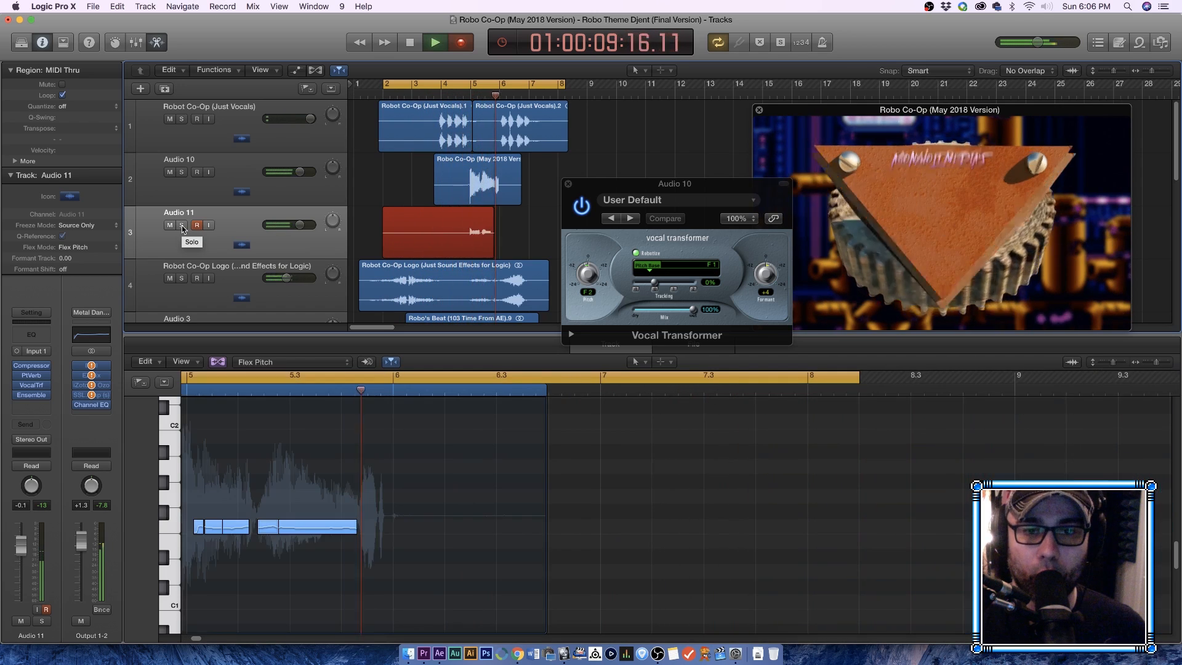
key("space")
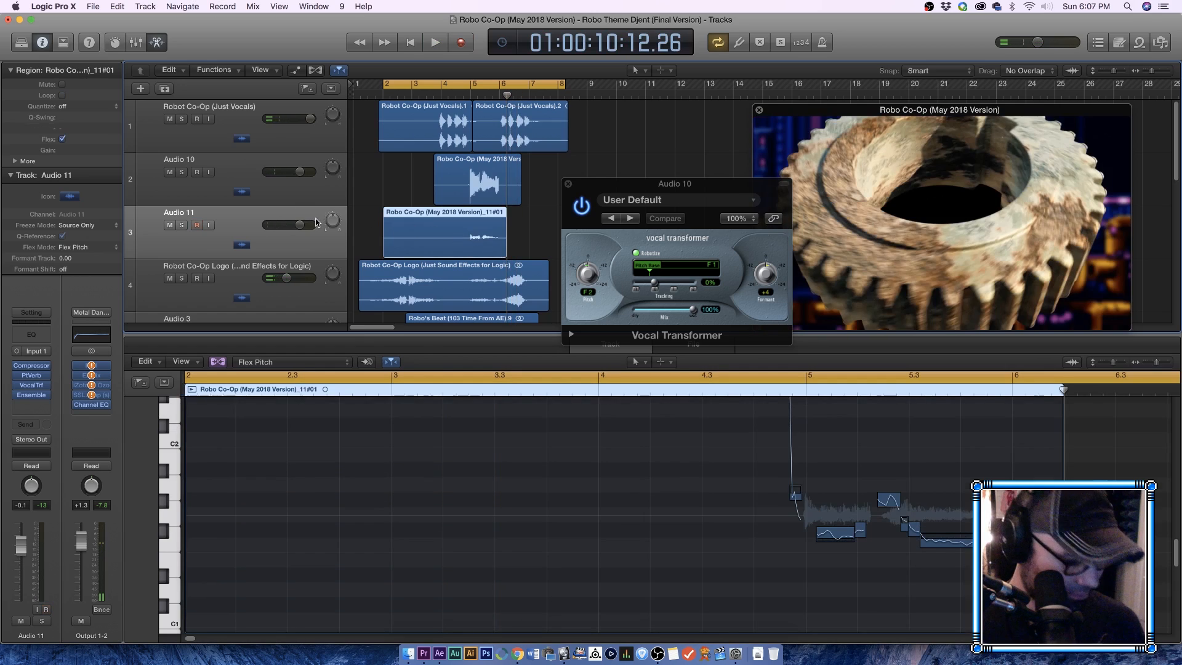
key("x")
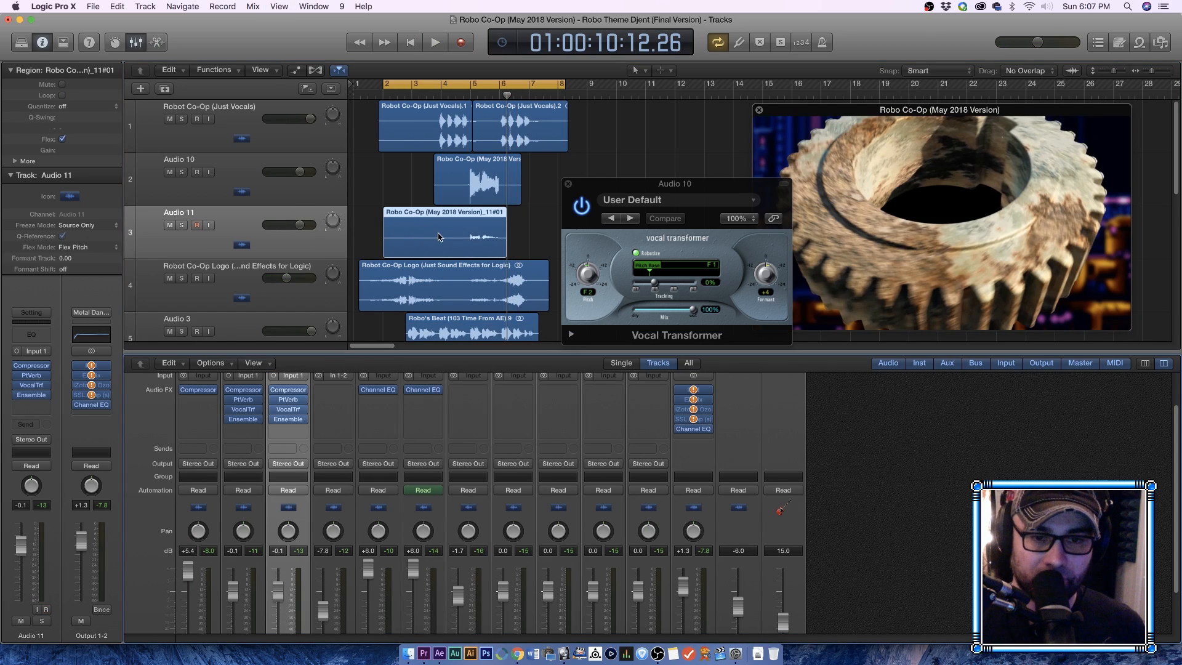
key("e")
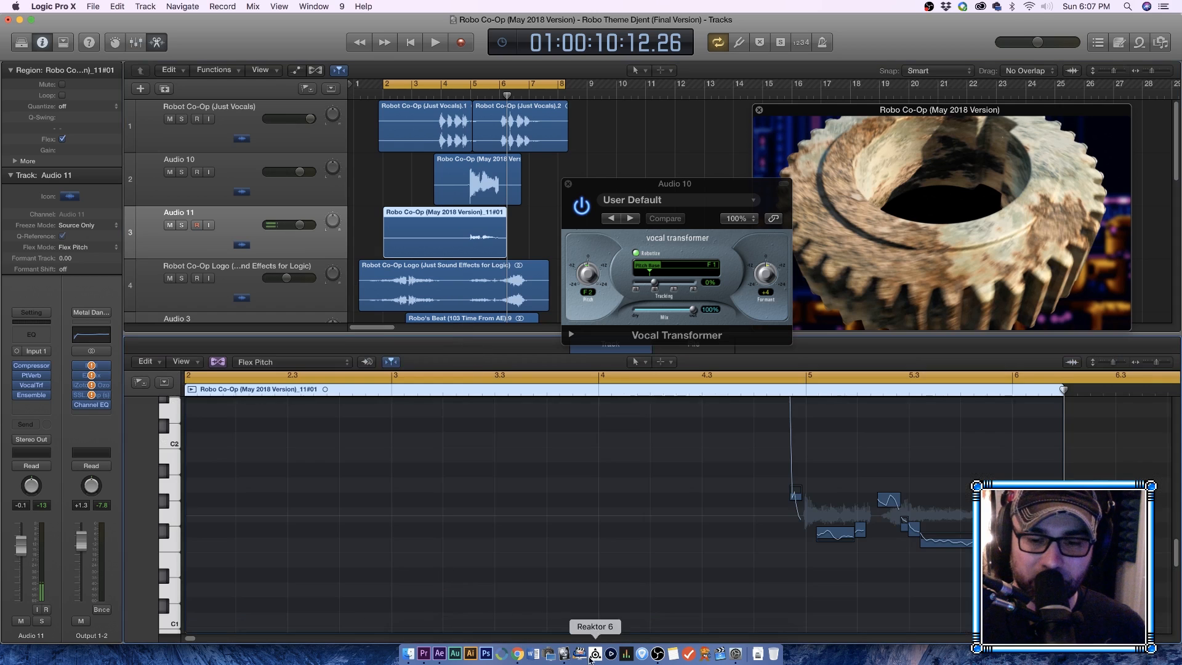
left_click(658, 653)
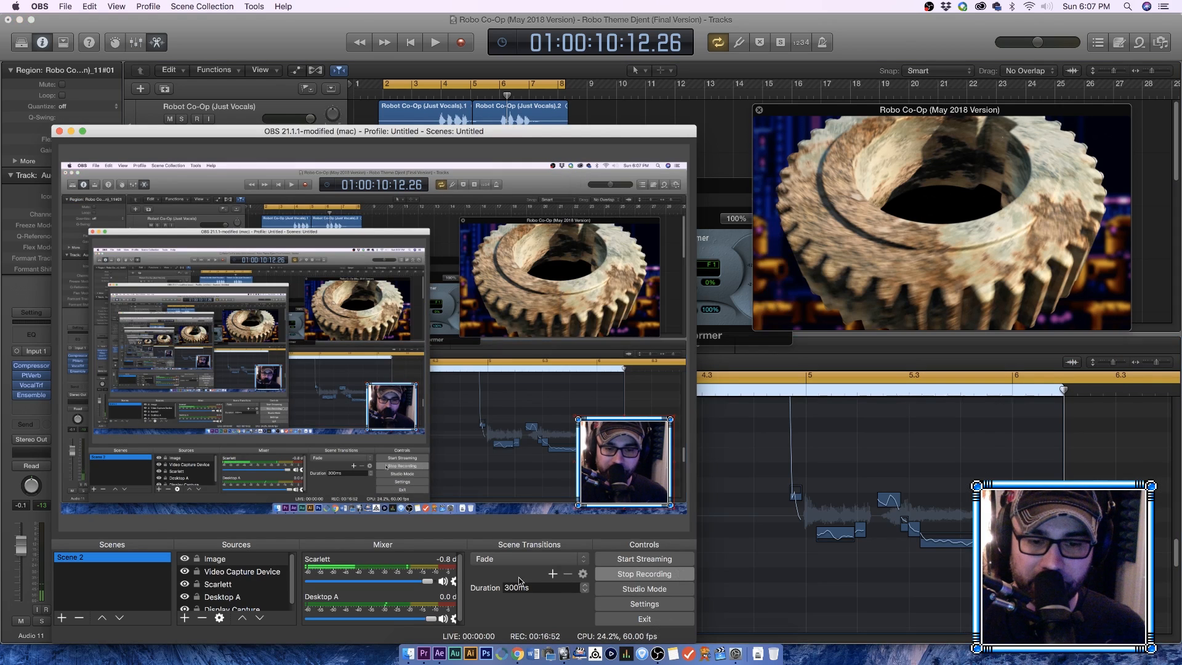
Step: Back in Logic, normalize the Audio 11 vocal file in the Audio File editor
left_click(736, 544)
left_click(473, 240)
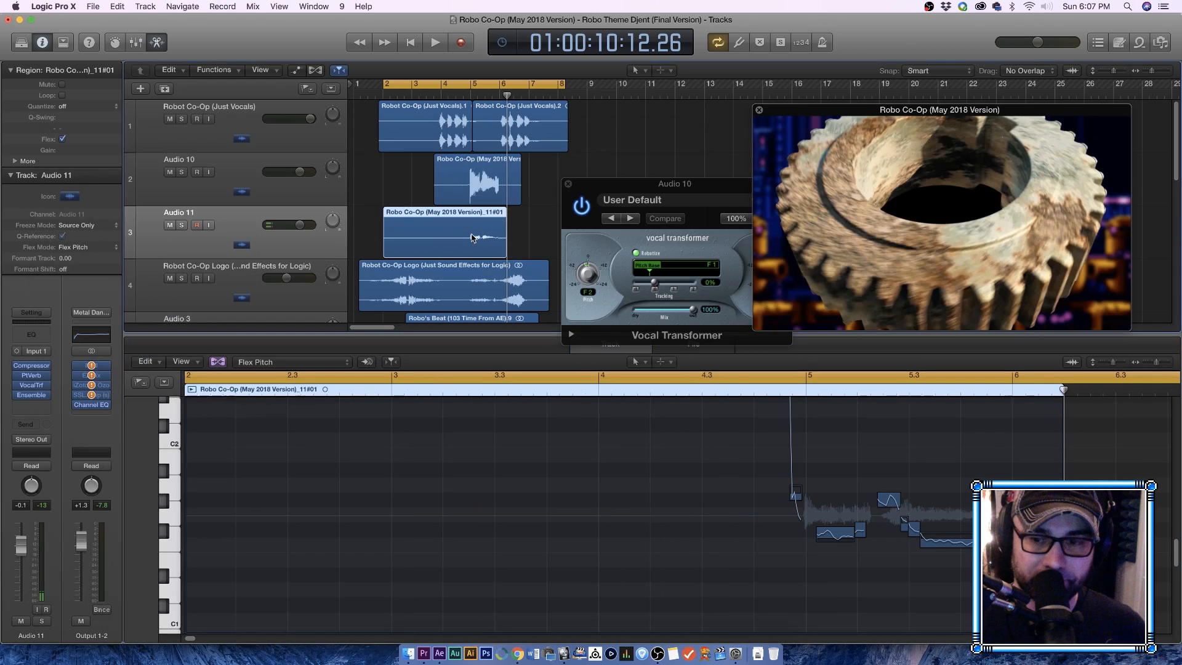
key("e")
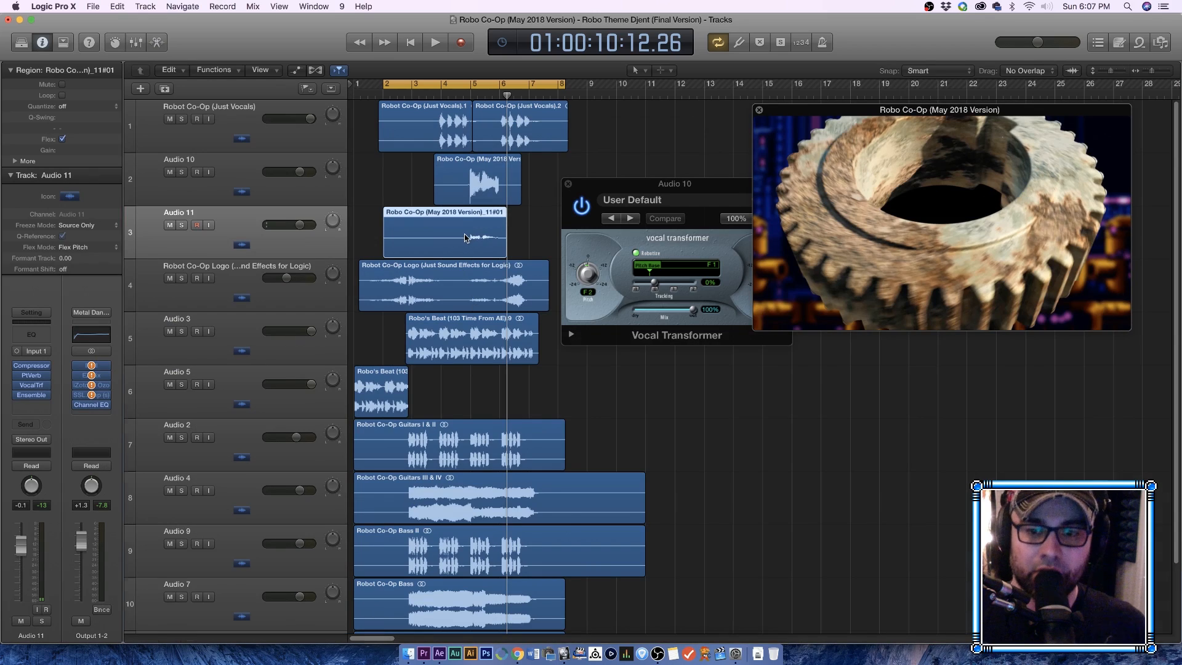
key("e")
left_click(683, 349)
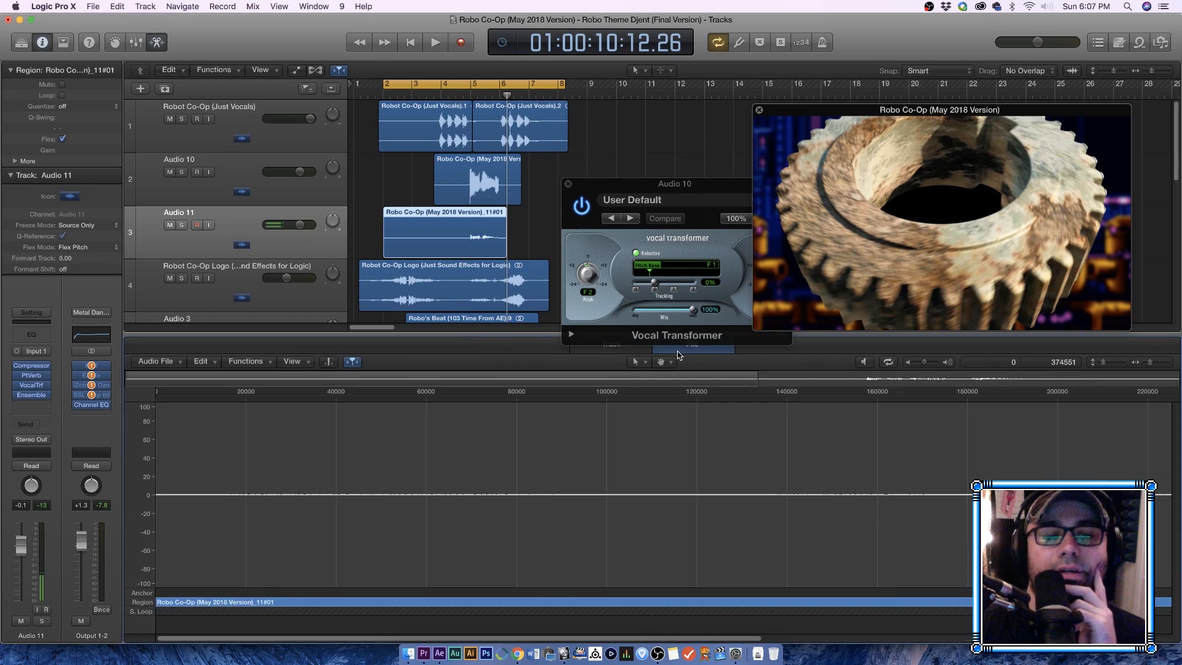
left_click(246, 361)
left_click(256, 375)
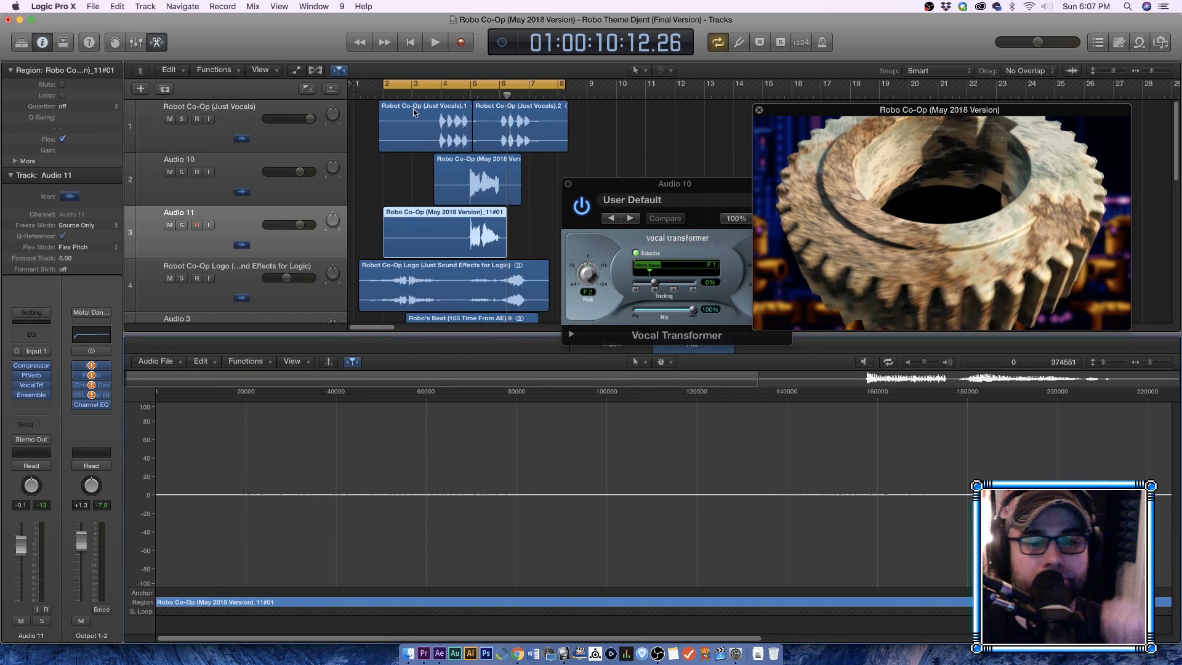
Step: Start the loop at bar 5 and audition it with Audio 10 muted, then soloed and unsoloed
left_click_drag(381, 83, 465, 85)
key("space")
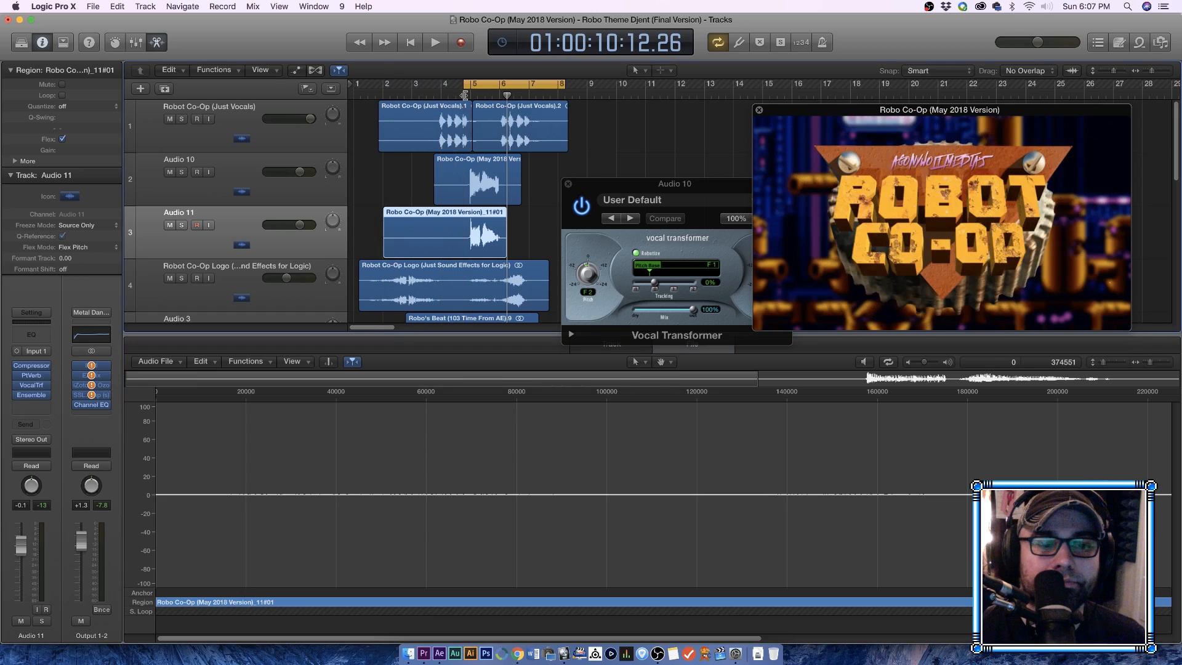
key("space")
left_click(171, 172)
key("space")
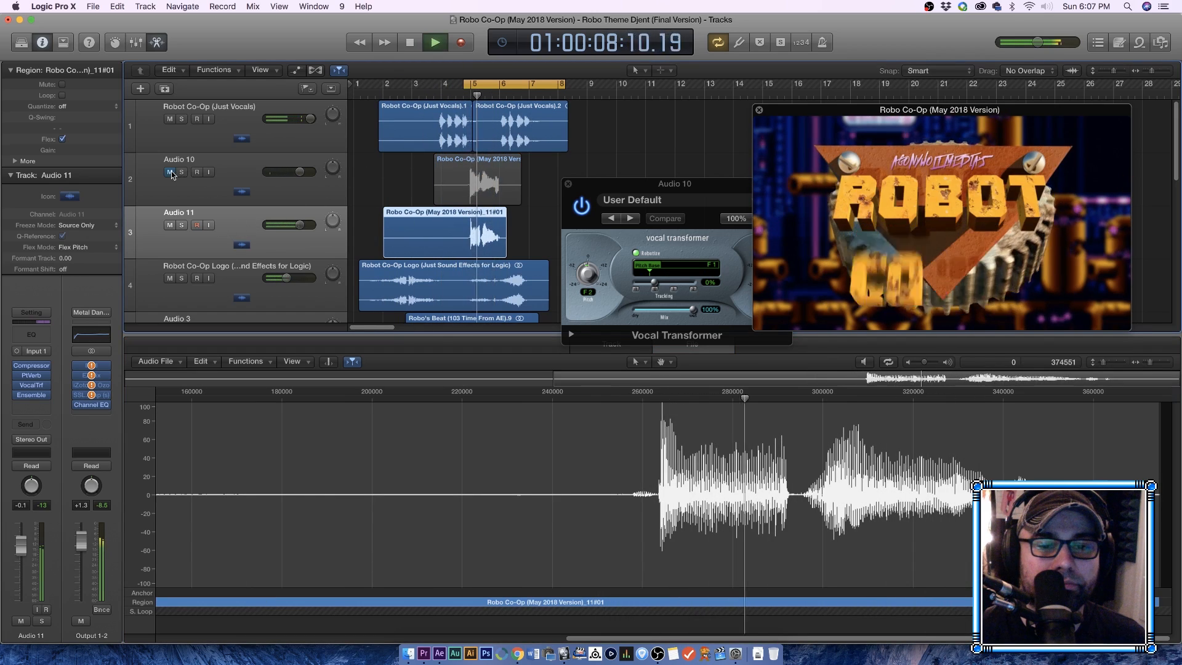
left_click(181, 173)
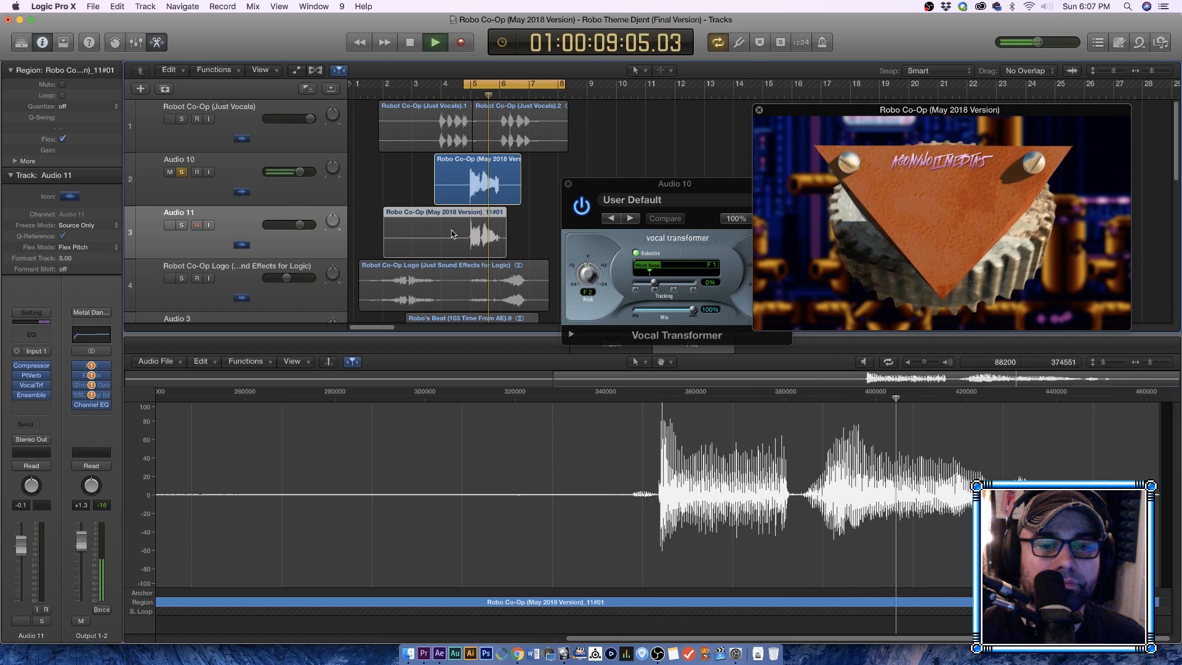
key("space")
left_click(182, 172)
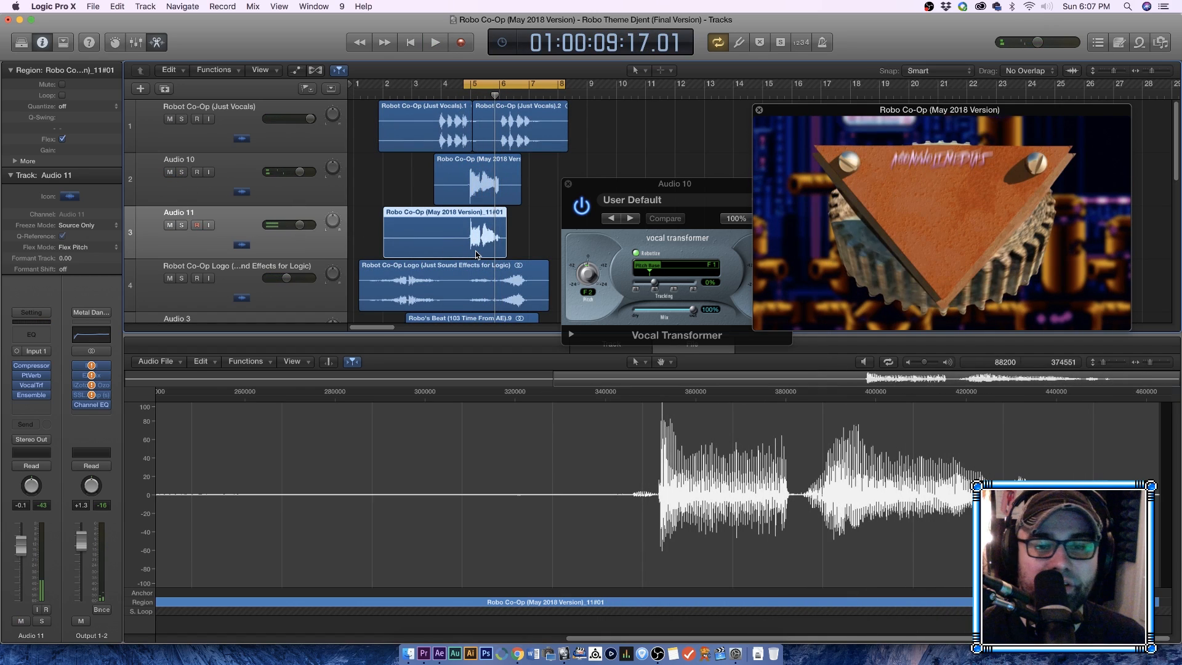
Step: Return the bottom editor to Flex Pitch notes for the Audio 11 take
key("e")
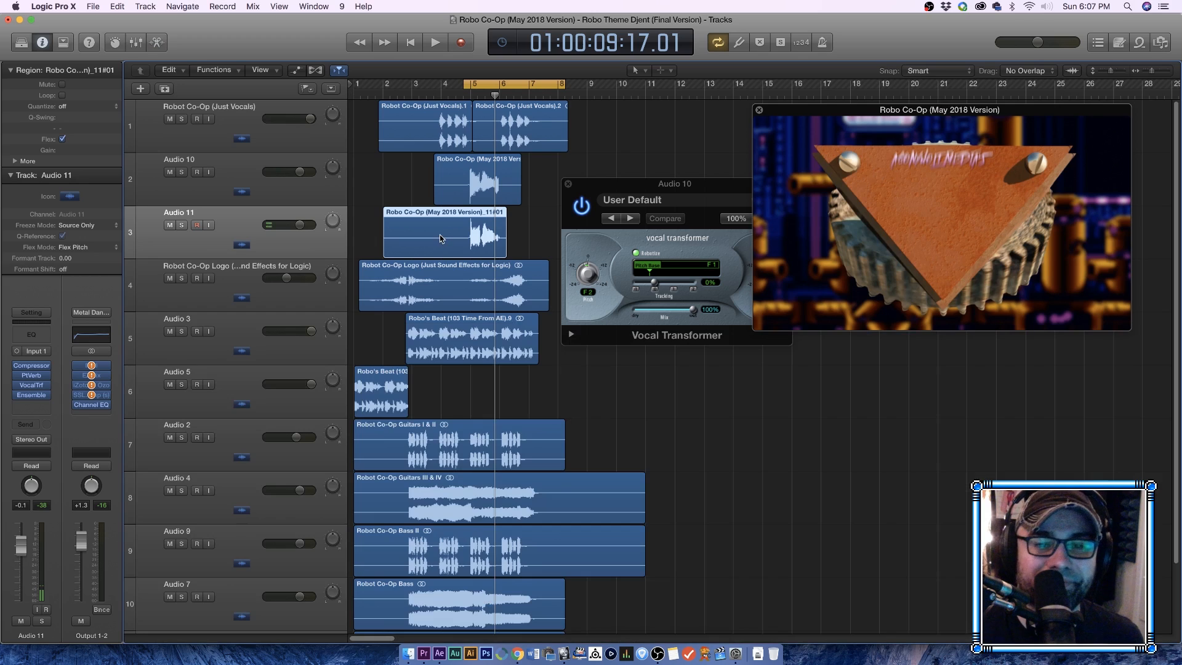
key("e")
left_click(592, 178)
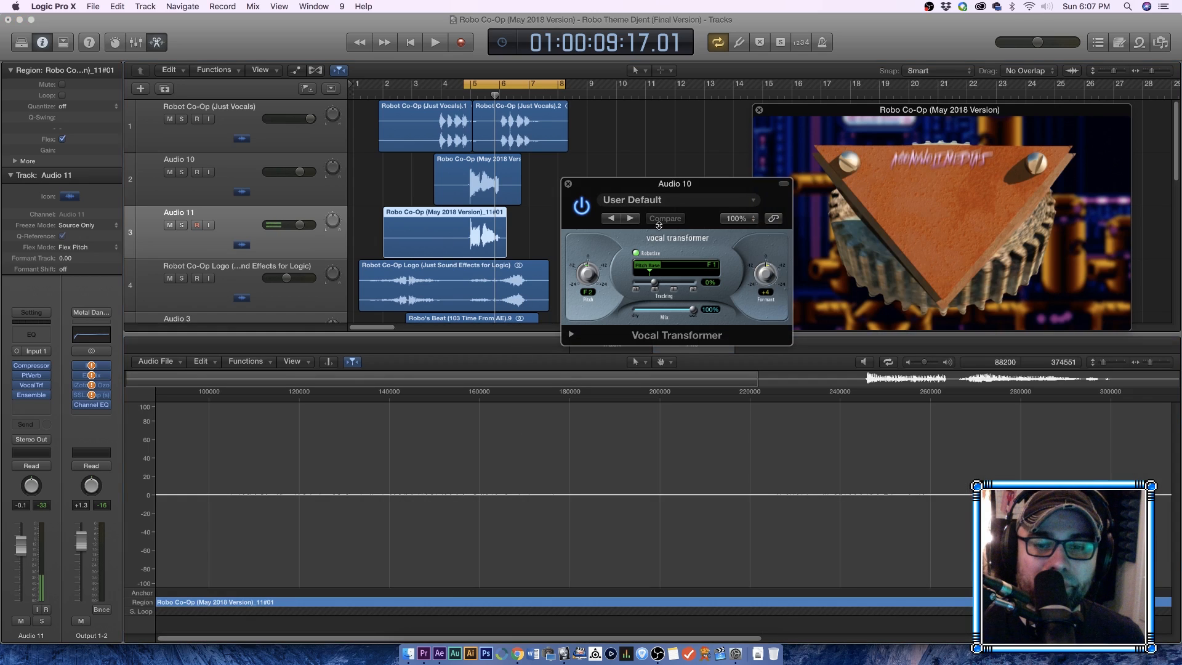
left_click(615, 350)
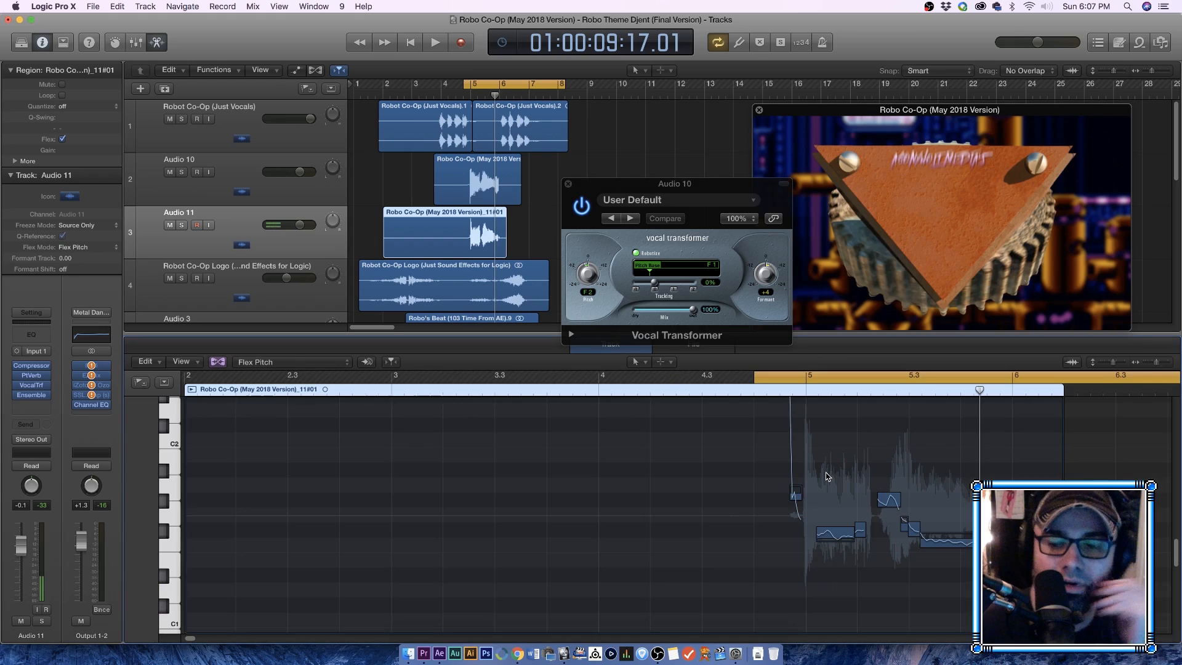
Step: Snap all Audio 11 notes to perfect pitch and lower the first note to F#1
key("super+a")
right_click(943, 537)
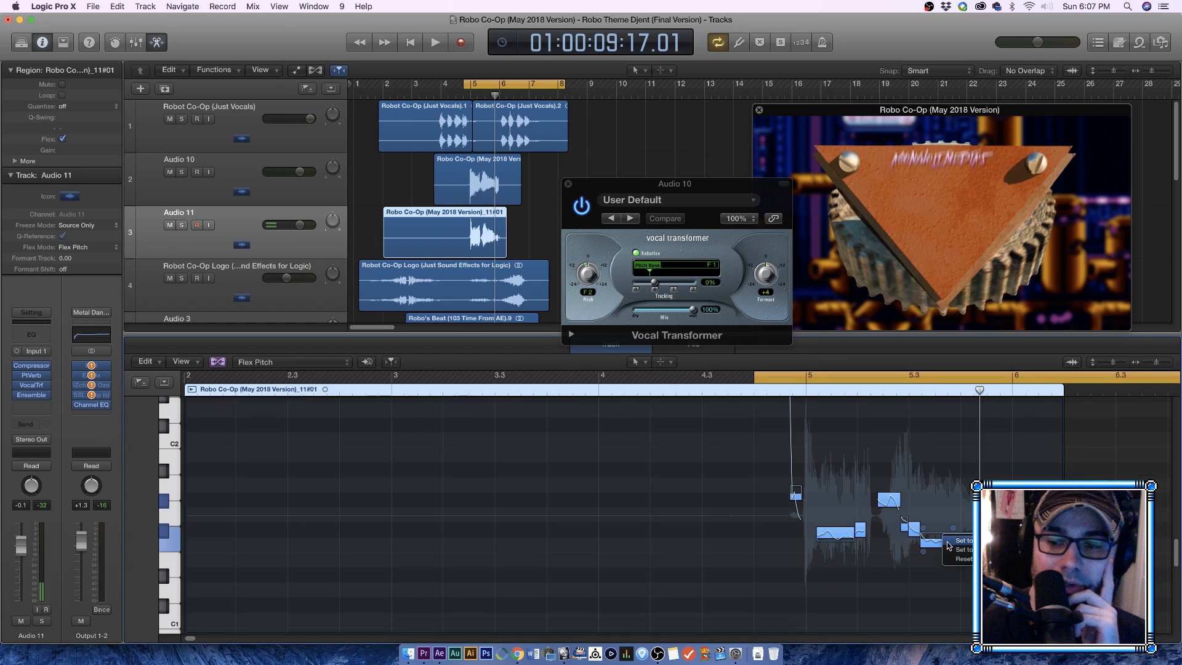
left_click(953, 549)
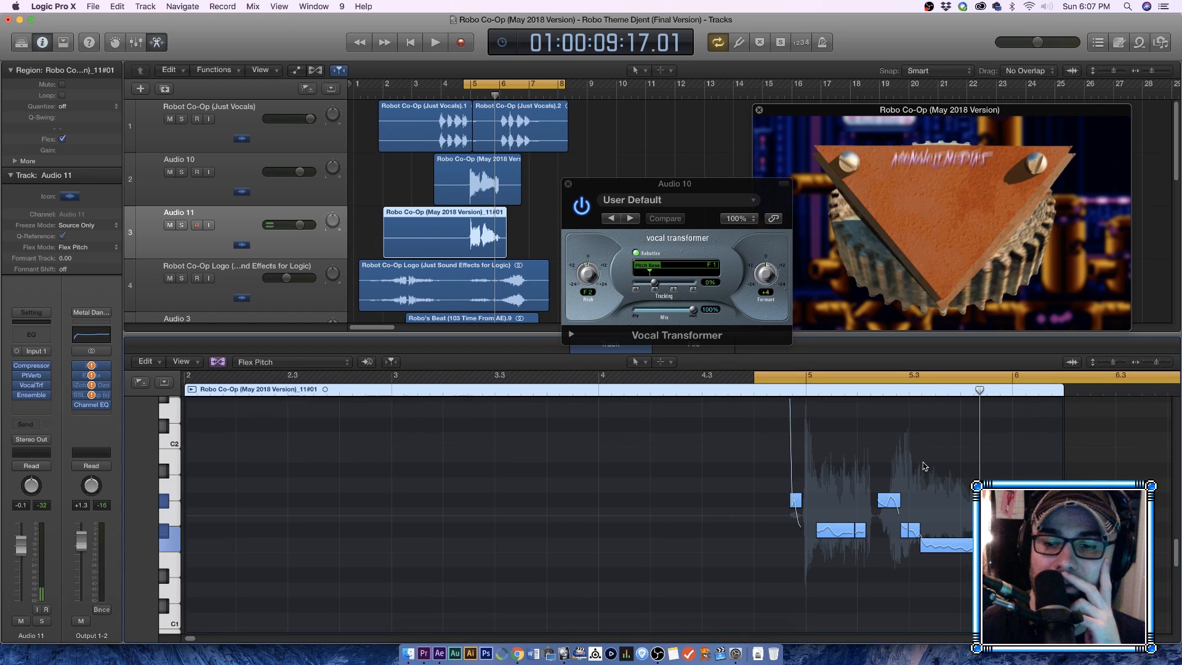
left_click(887, 499)
left_click_drag(892, 504, 949, 550)
Step: Move the two middle notes down a step, drop the small note to F1, and reduce vibrato
left_click_drag(830, 480, 910, 563)
left_click_drag(840, 530, 840, 545)
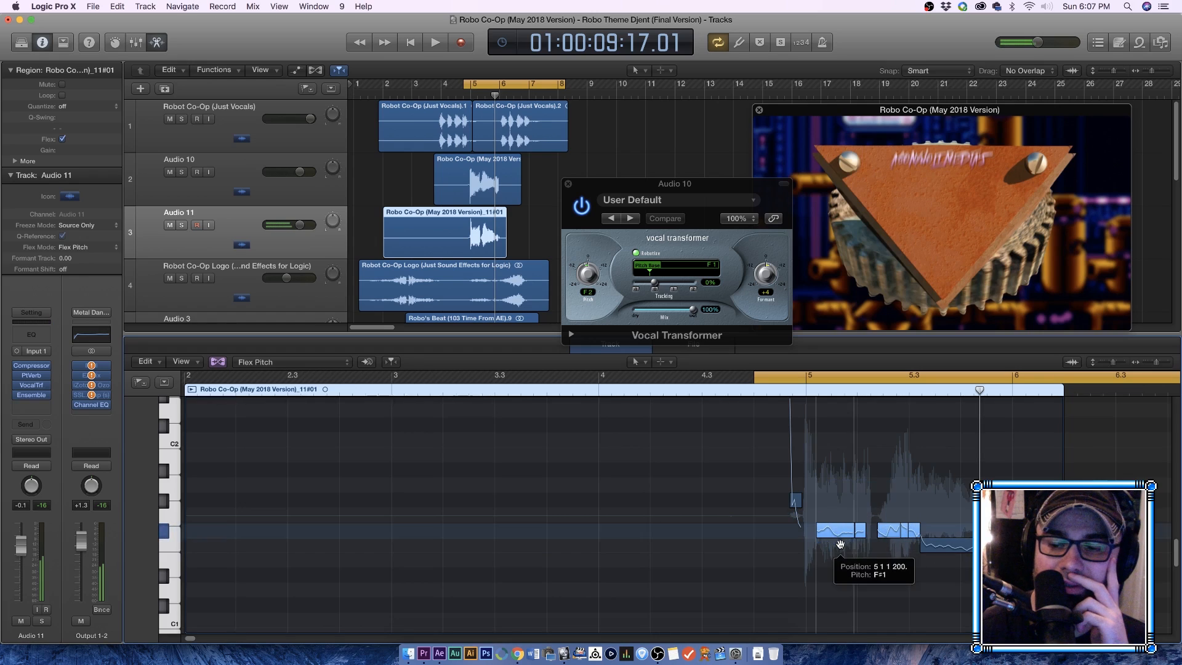
left_click_drag(798, 506, 798, 551)
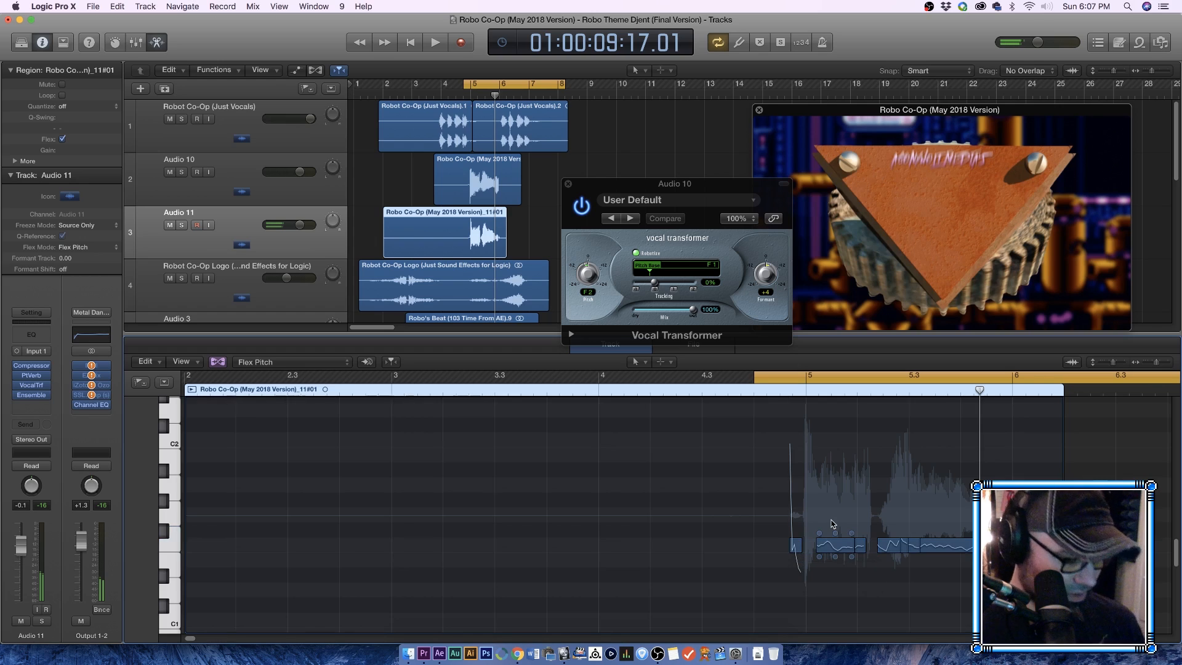
key("super+a")
left_click(838, 561)
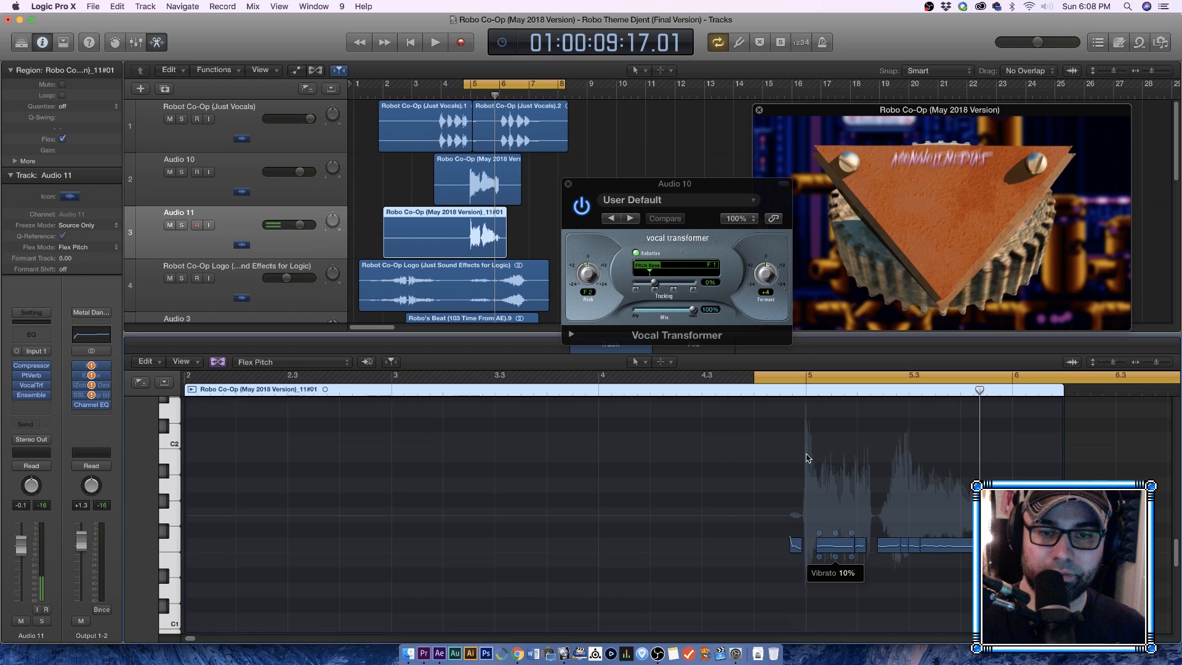
Step: Play back the retuned vocal over the loop twice, then deselect the Audio 11 region
key("space")
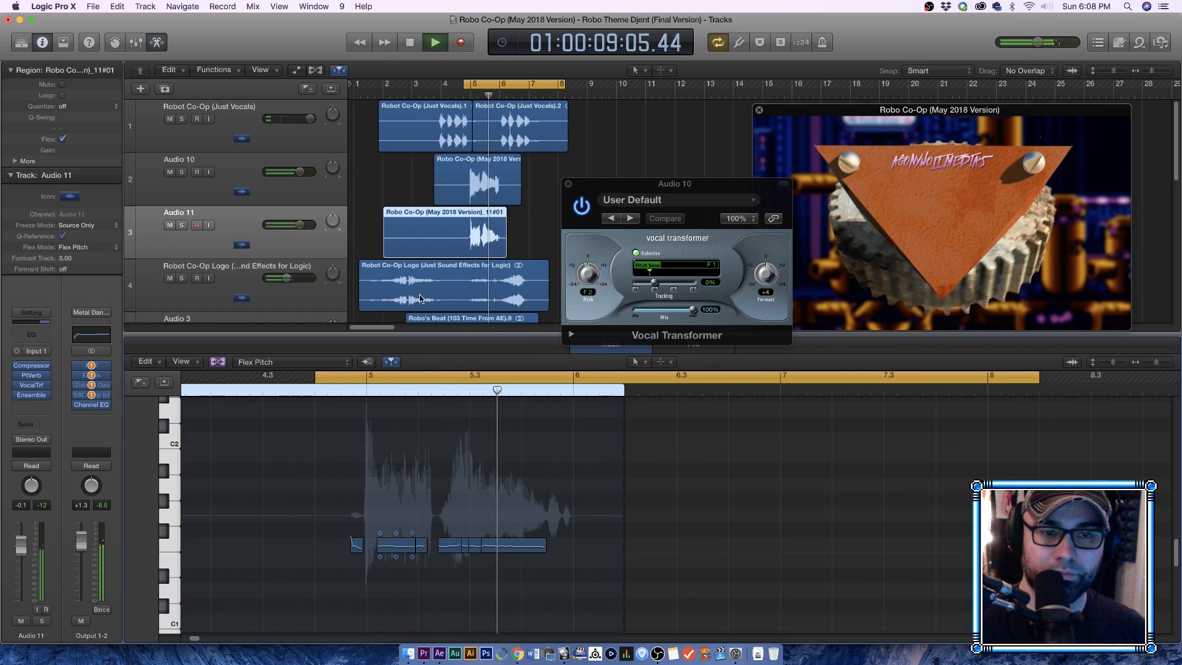
key("space")
mouse_move(329, 173)
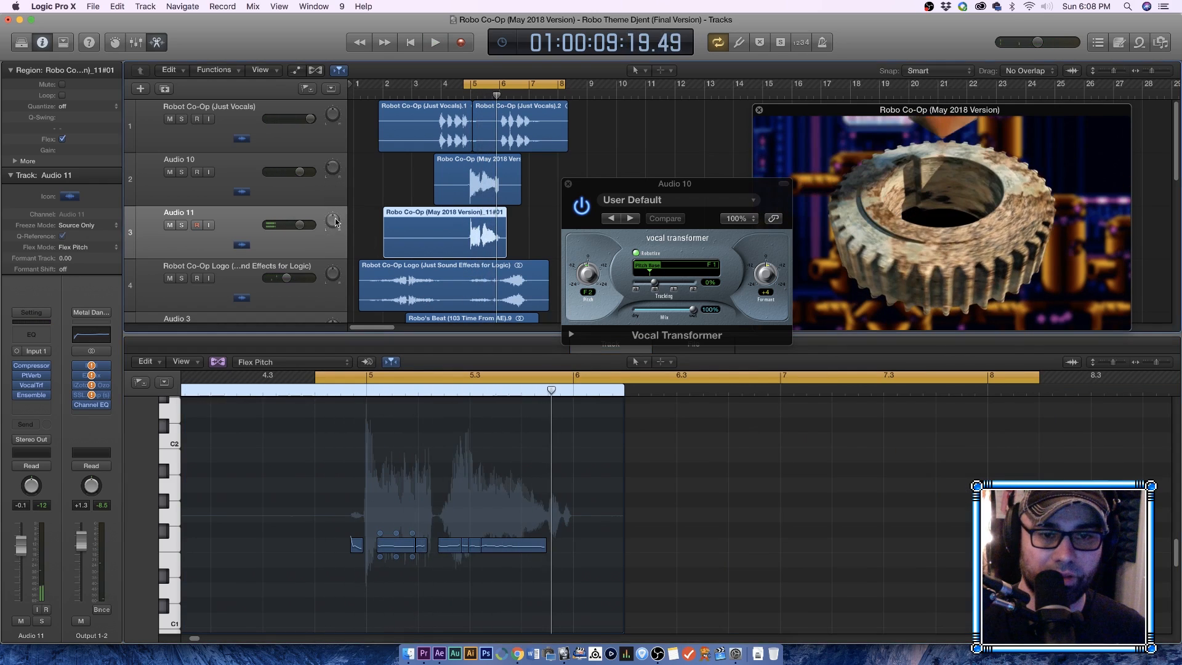
mouse_move(332, 224)
key("space")
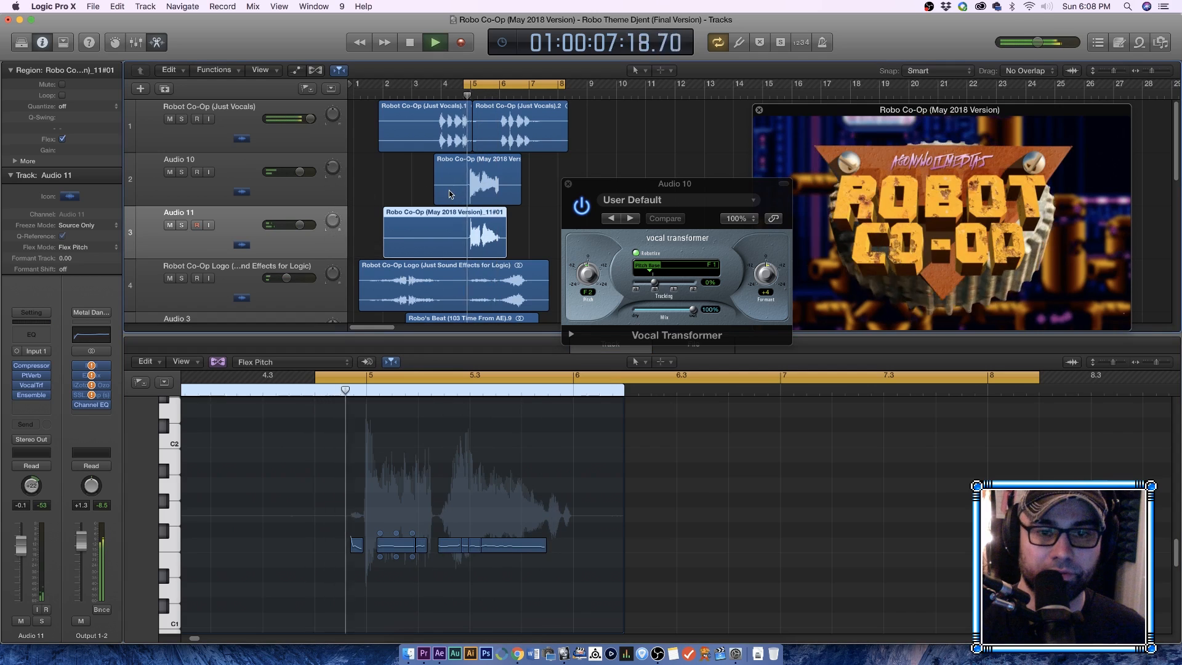
key("space")
left_click(534, 187)
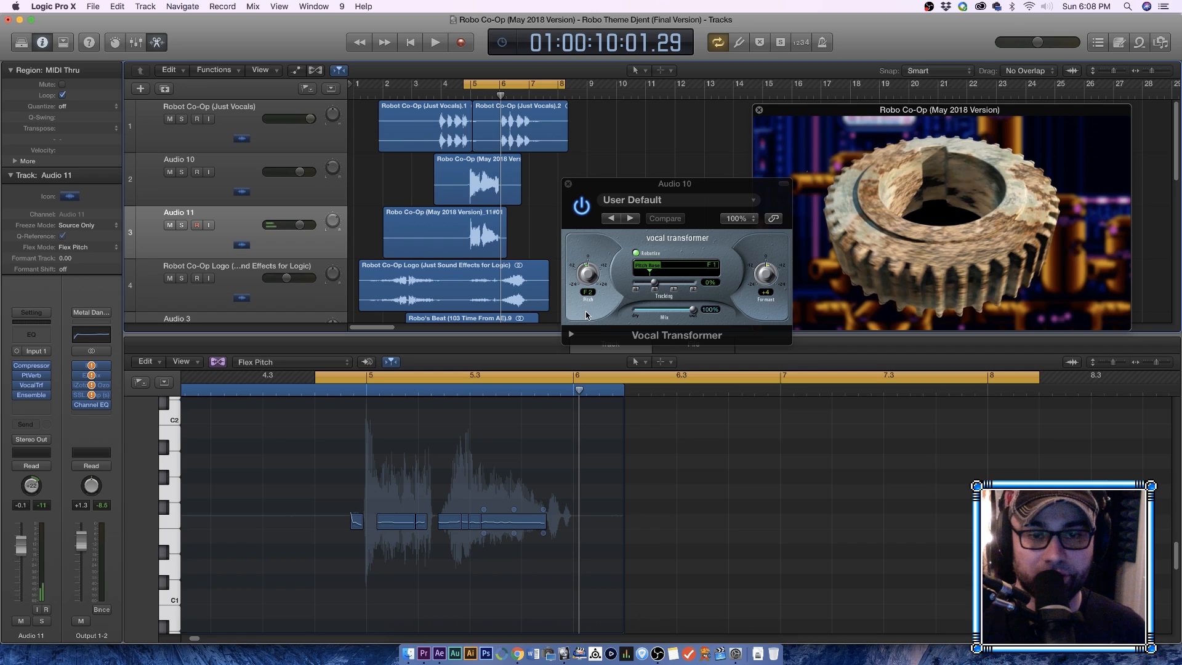
Step: Check the OBS window during playback, then move the Vocal Transformer window down over the editor
key("space")
left_click(657, 654)
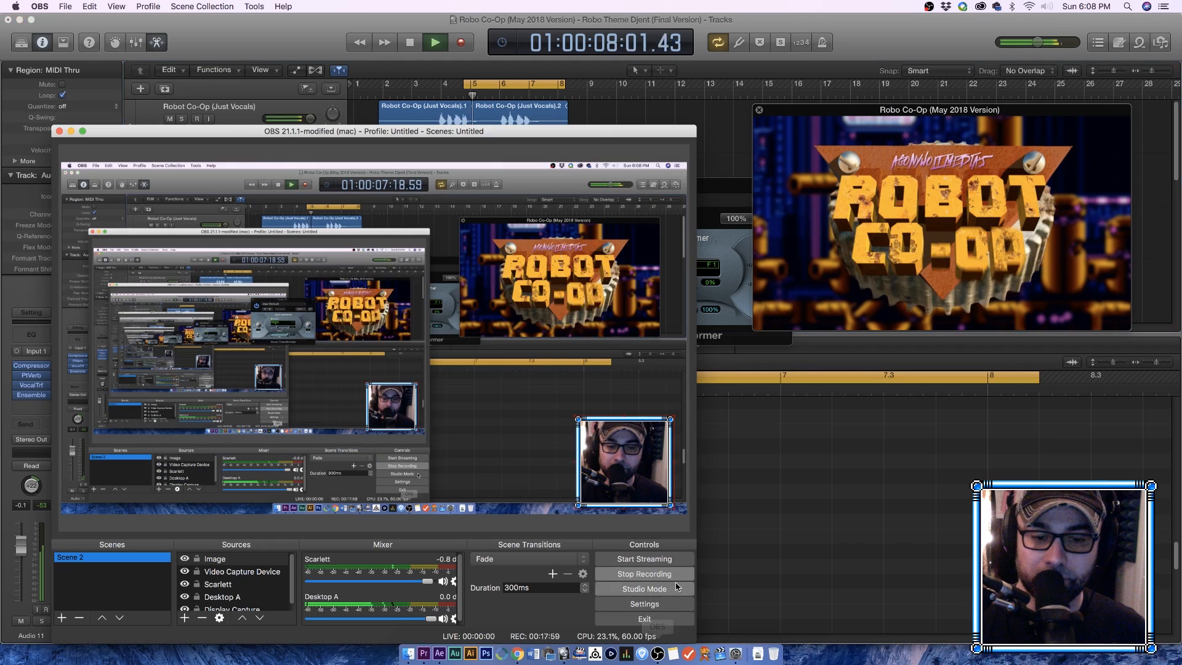
left_click(740, 157)
key("space")
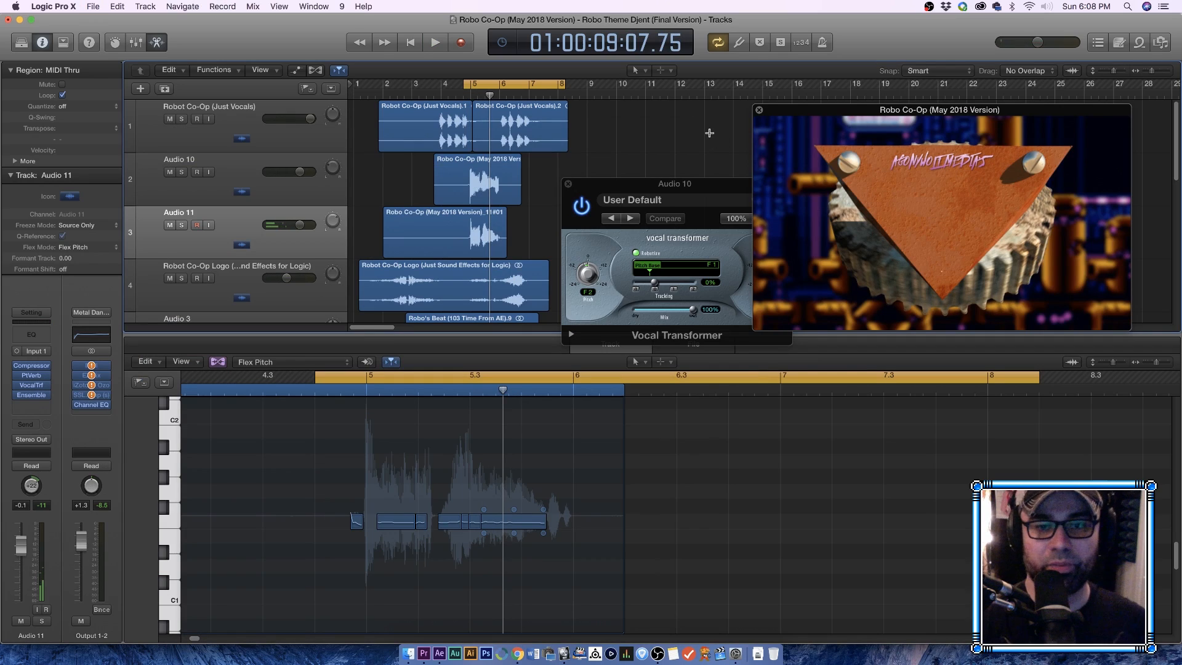
left_click(479, 140)
left_click(593, 155)
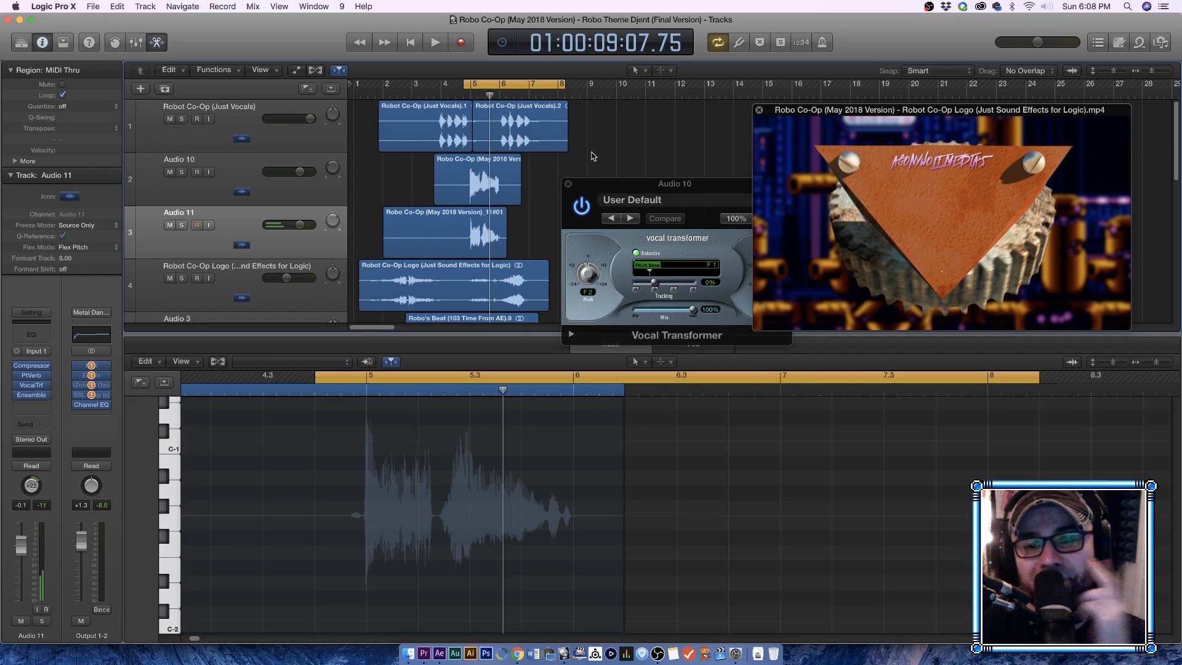
left_click_drag(620, 197, 619, 398)
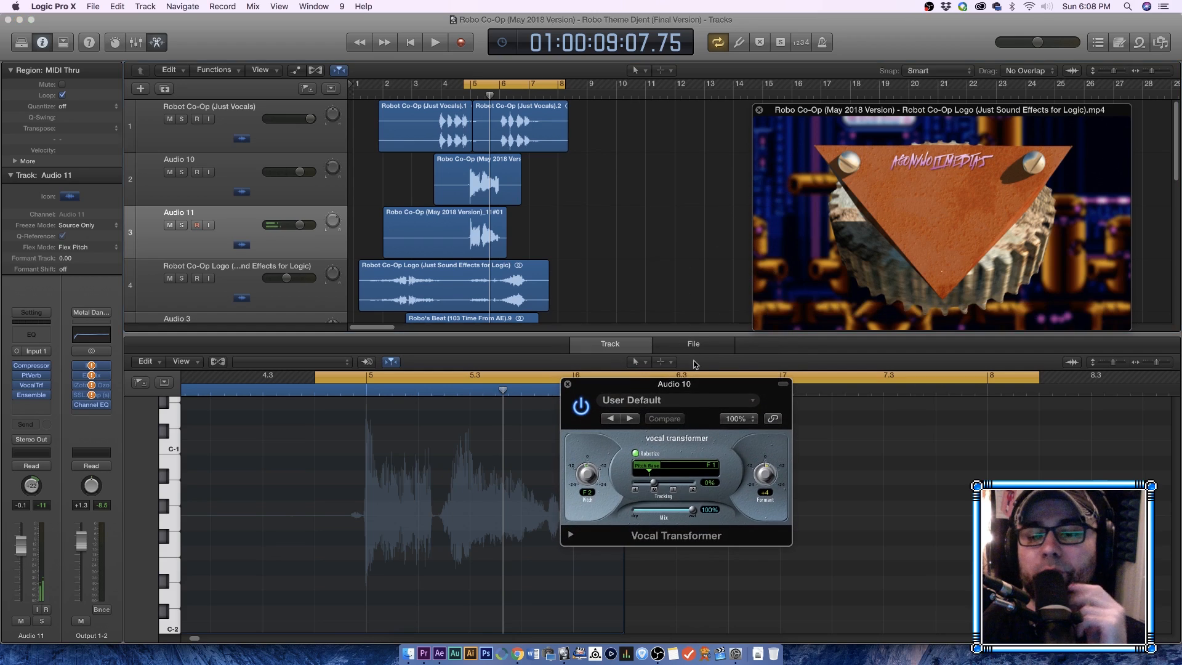
Step: Retune the Audio 11 Vocal Transformer pitch toward F 1, auditioning the loop after each change
left_click(466, 242)
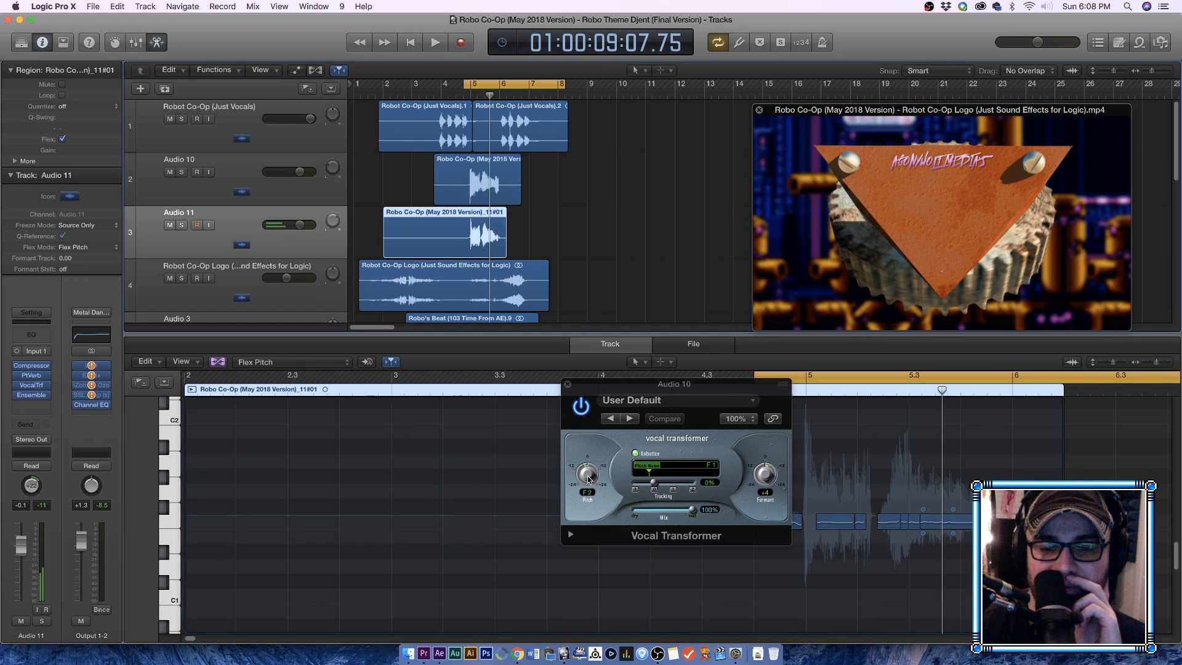
left_click_drag(588, 478, 588, 477)
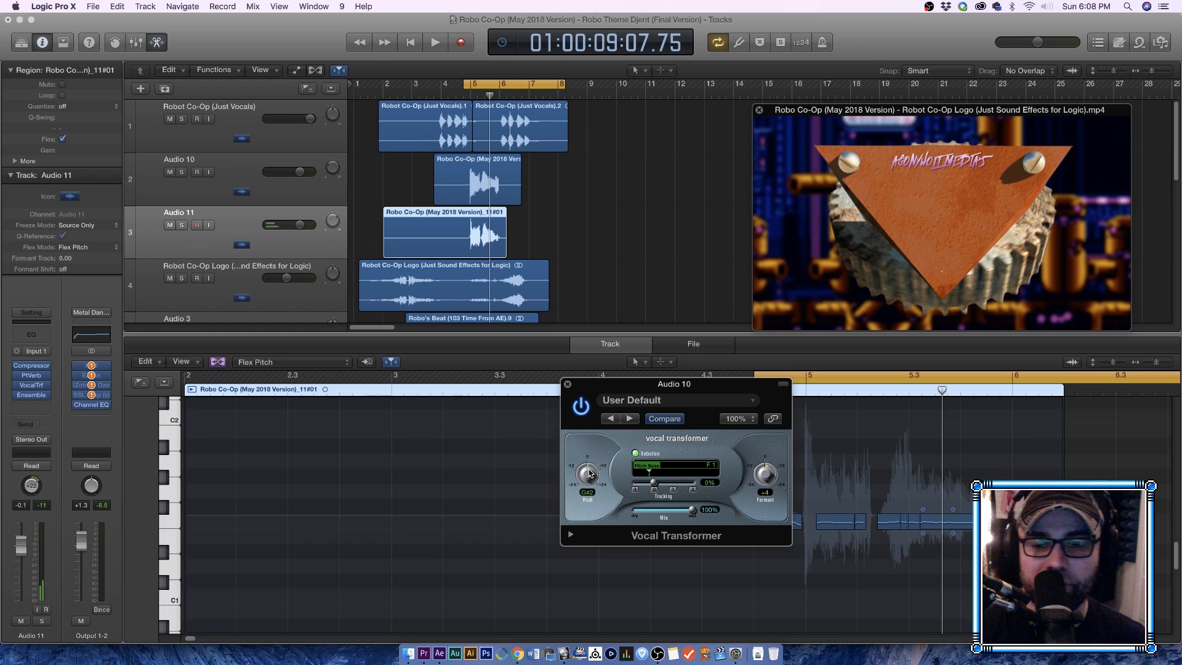
key("space")
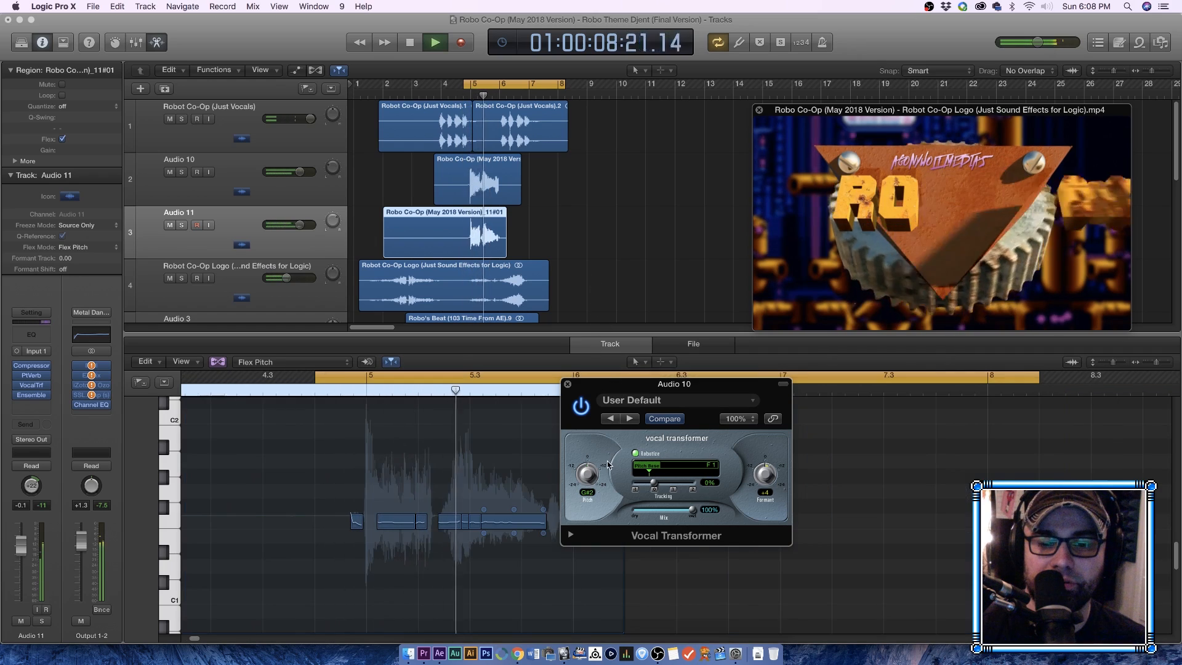
key("space")
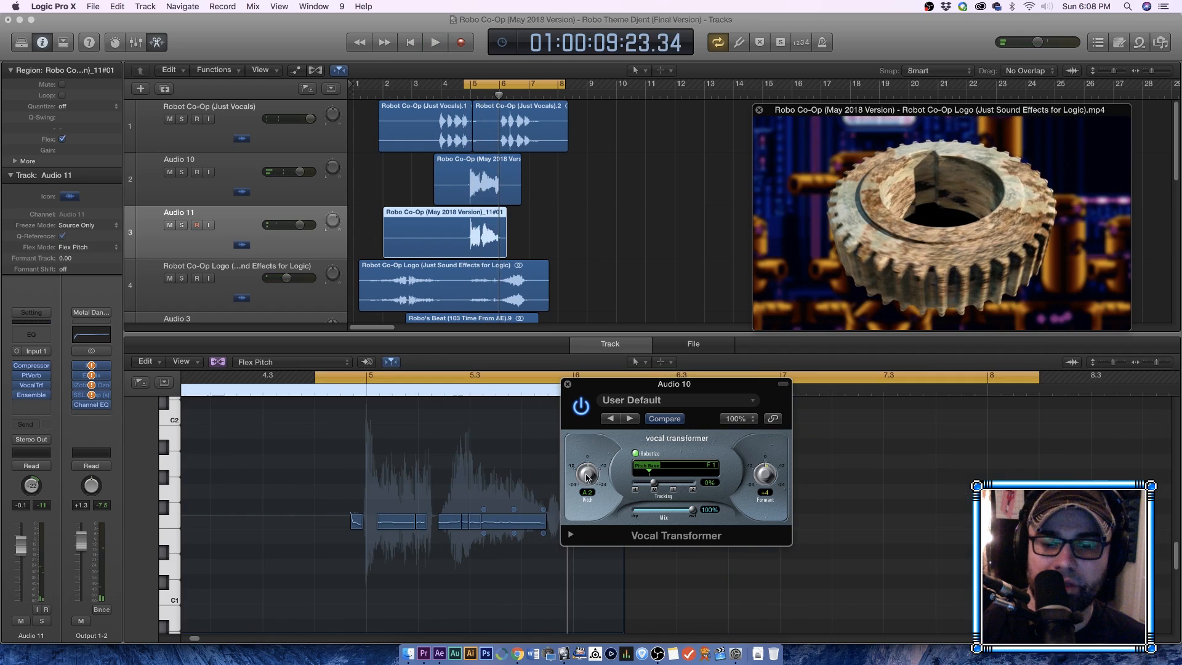
left_click_drag(586, 477, 586, 478)
left_click(567, 214)
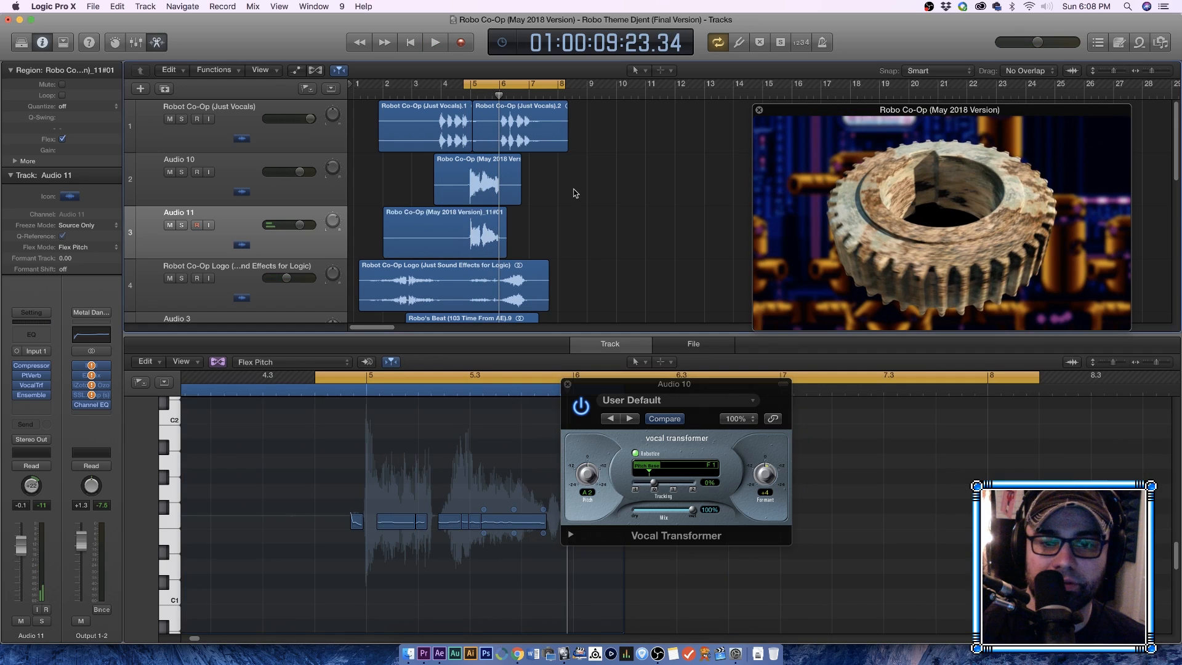
key("space")
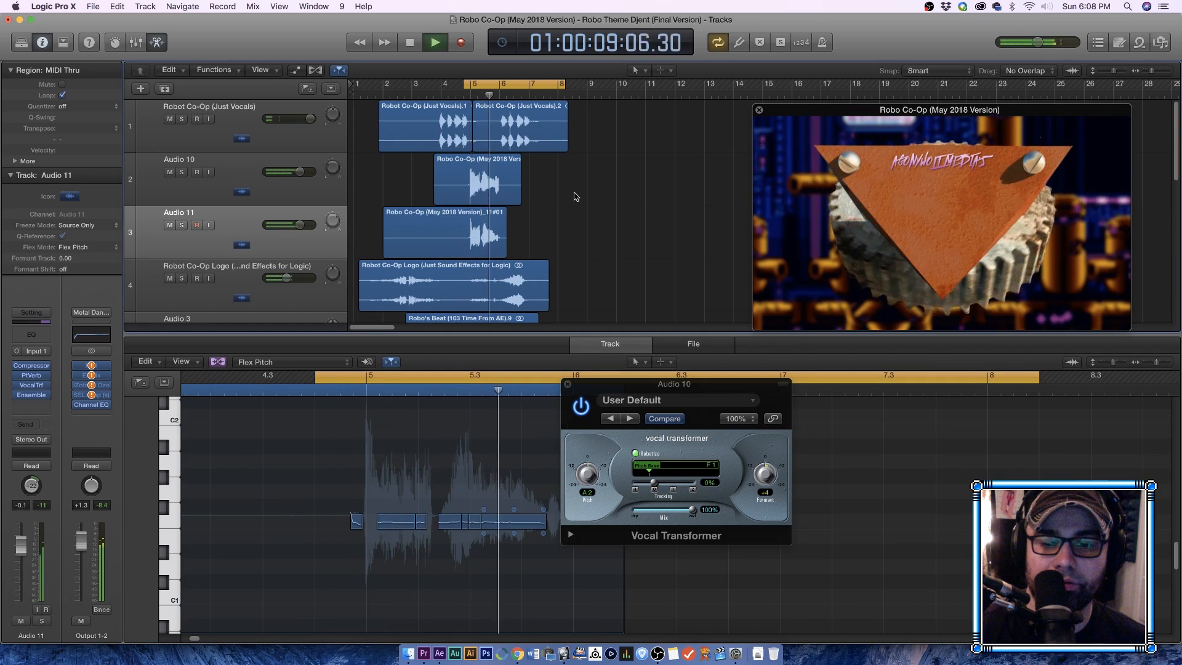
key("space")
left_click(588, 479)
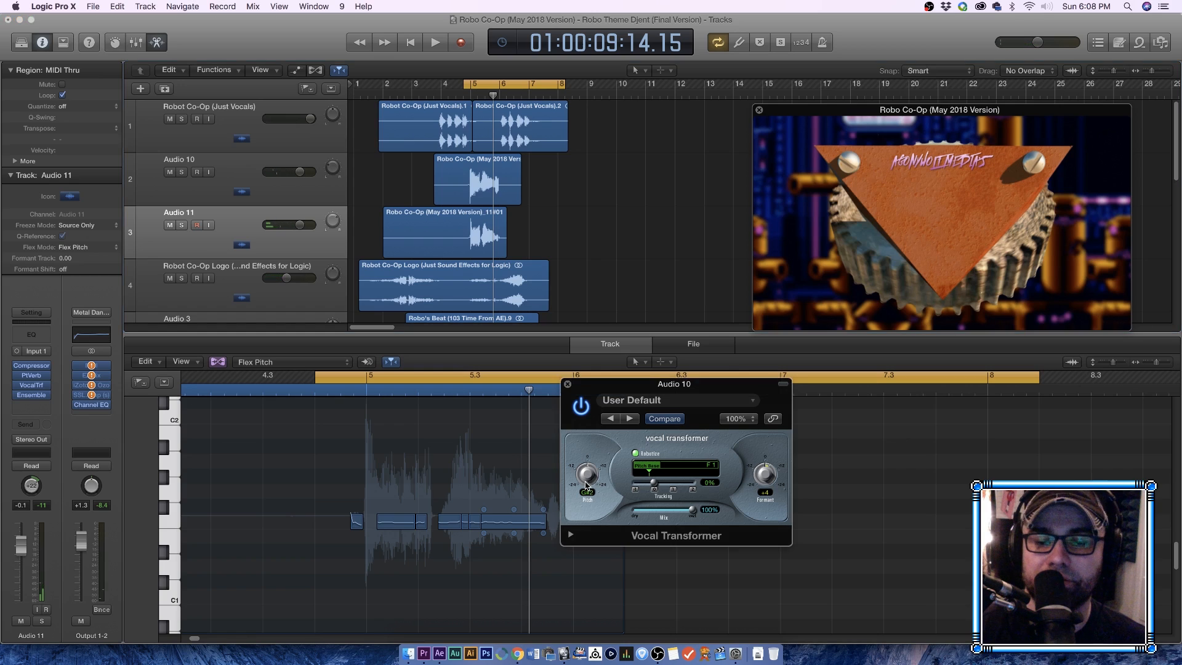
key("space")
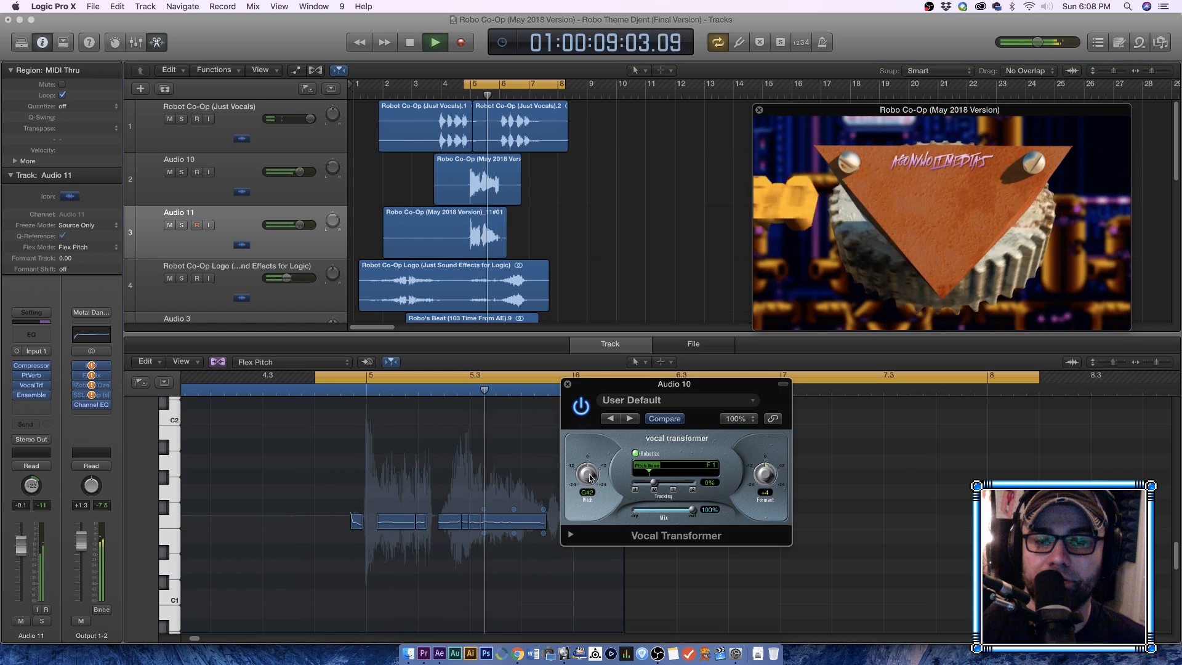
key("space")
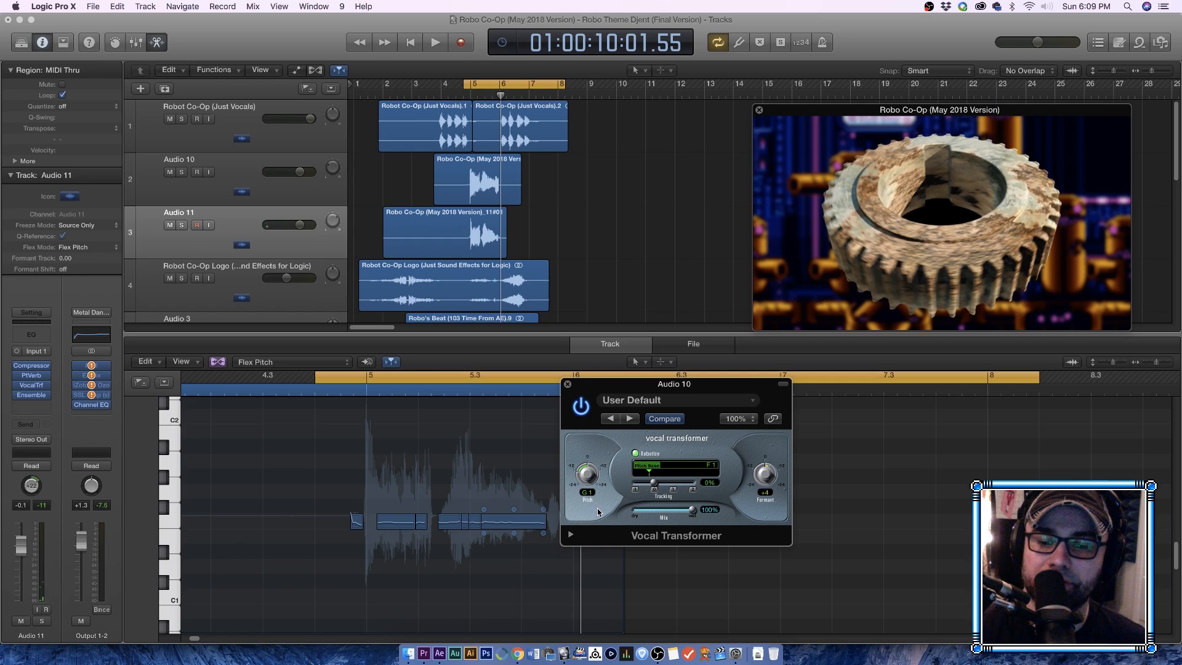
key("space")
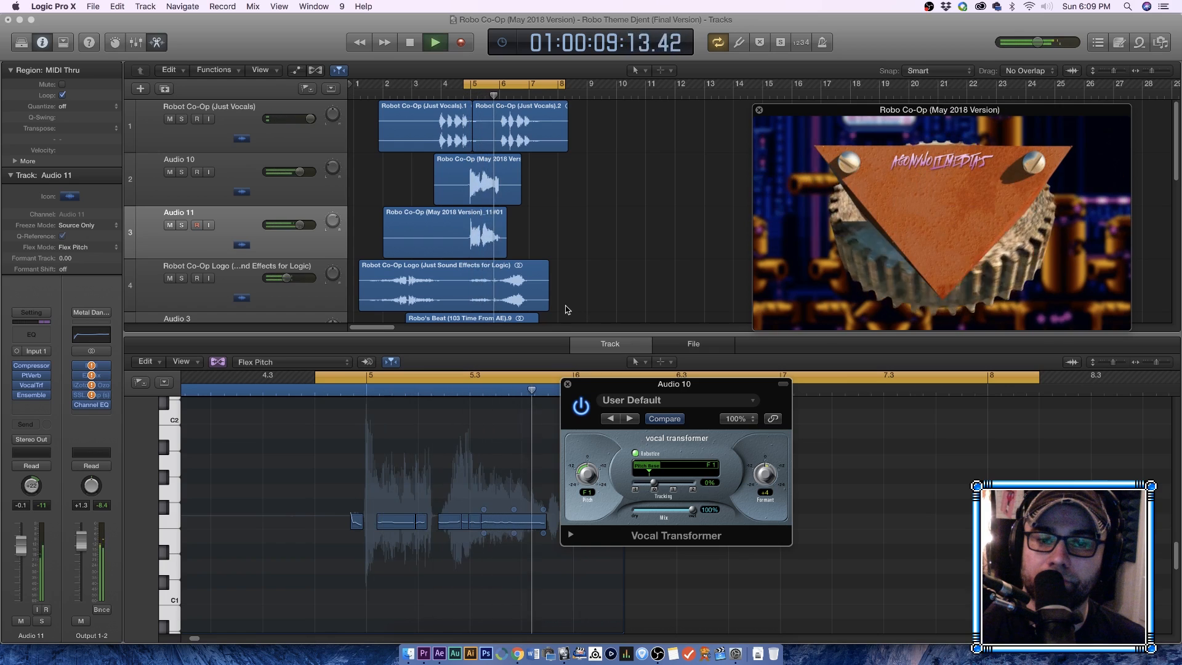
key("space")
Step: Centre the Audio 10 and Audio 11 pans at 0 and play back the result
double_click(332, 167)
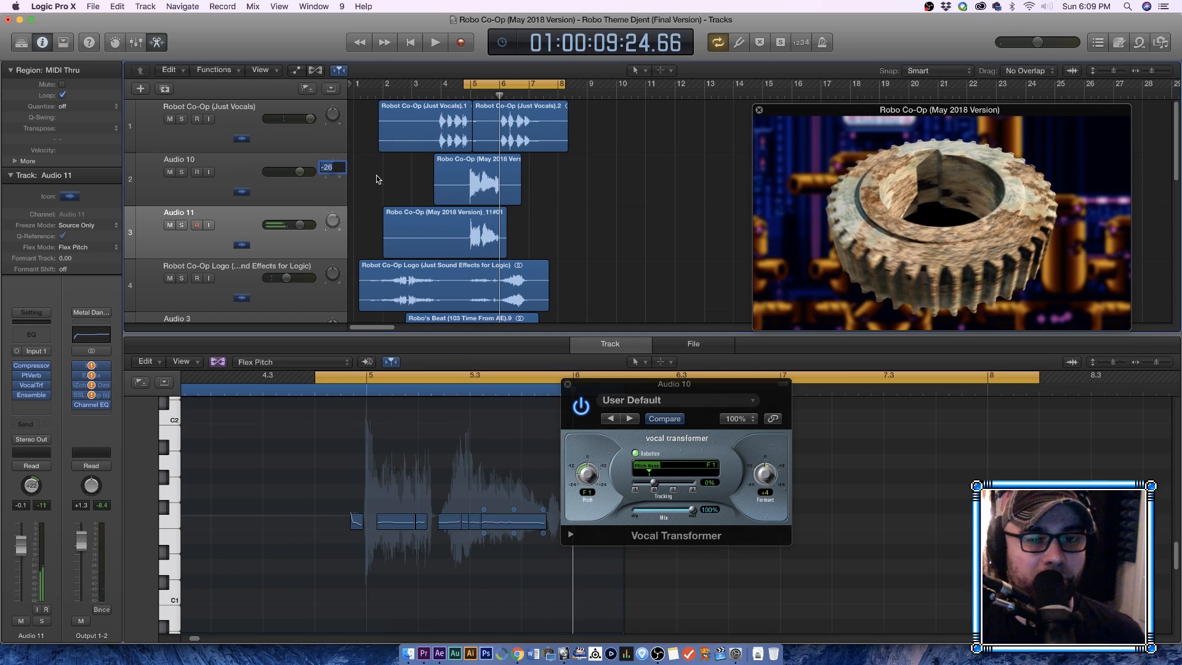
type("0")
key("Return")
double_click(333, 225)
type("0")
key("Return")
key("space")
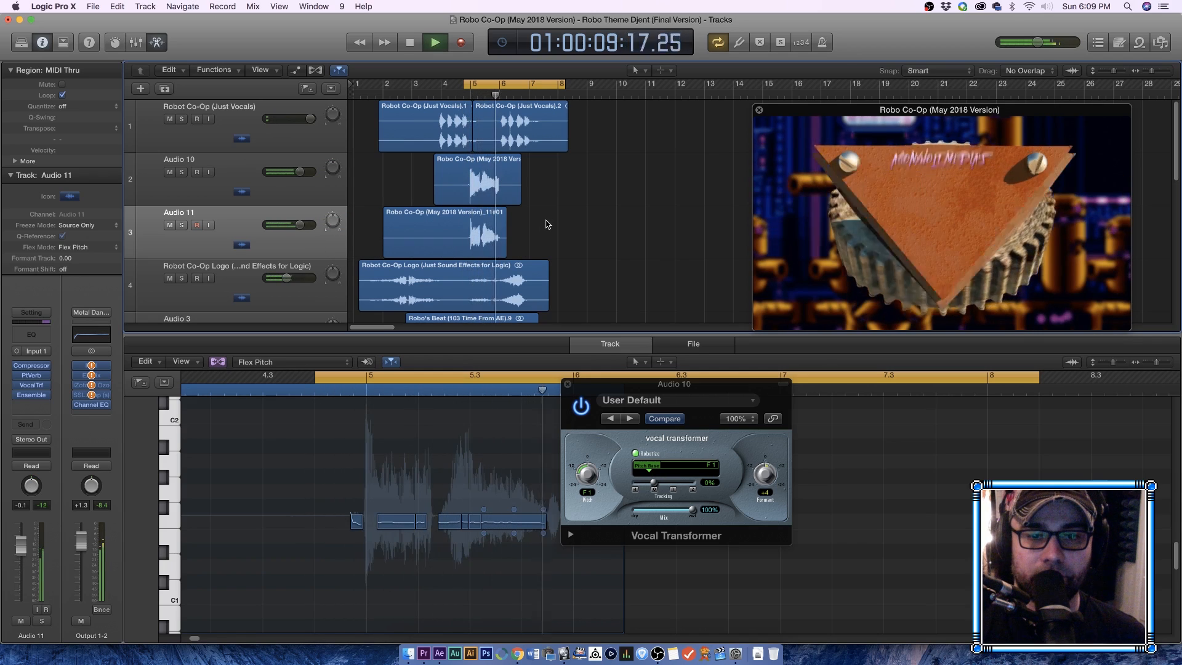
key("space")
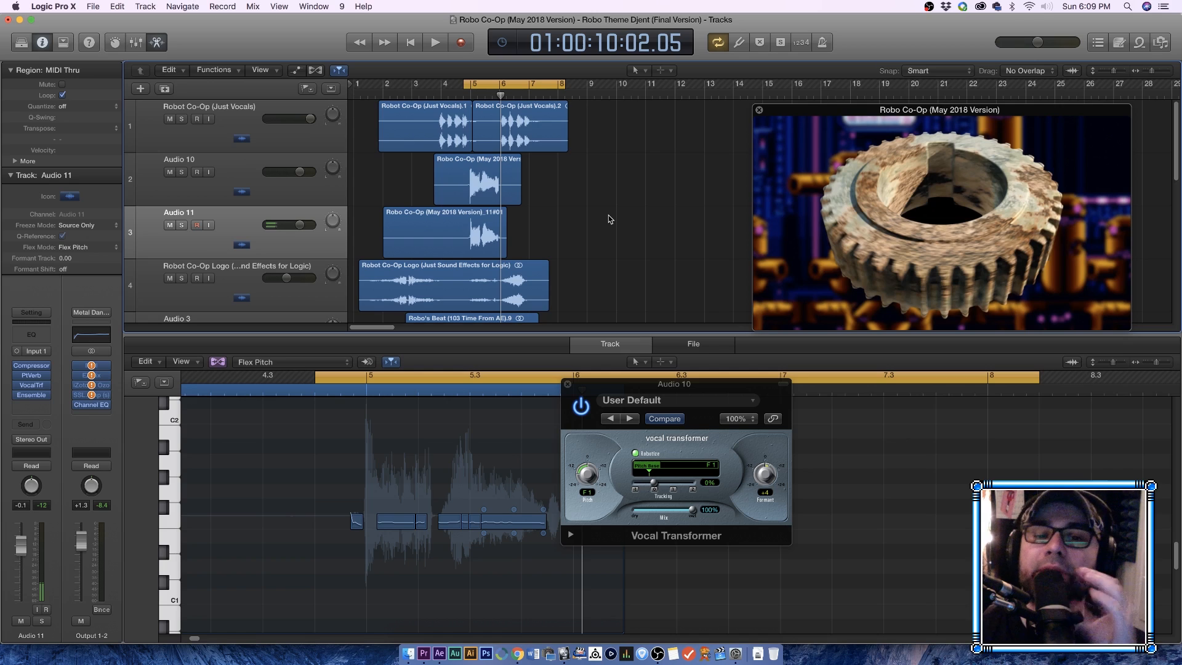
Step: Move the loop start earlier, then to bar 4.2, auditioning each loop
left_click(657, 654)
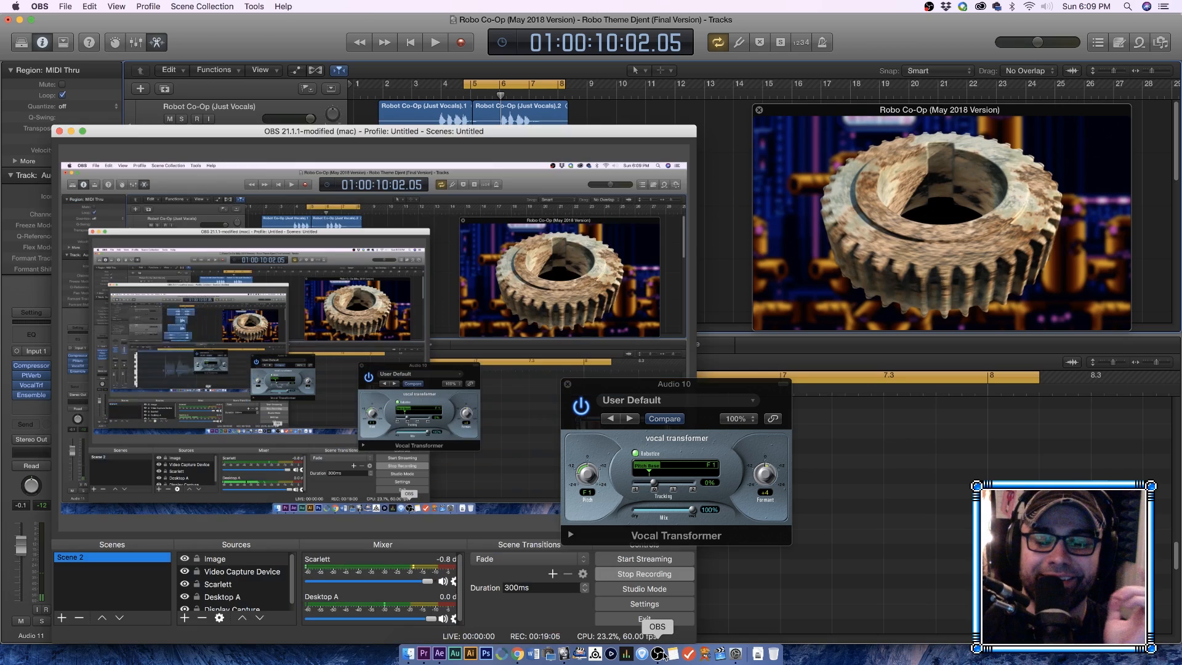
left_click(719, 411)
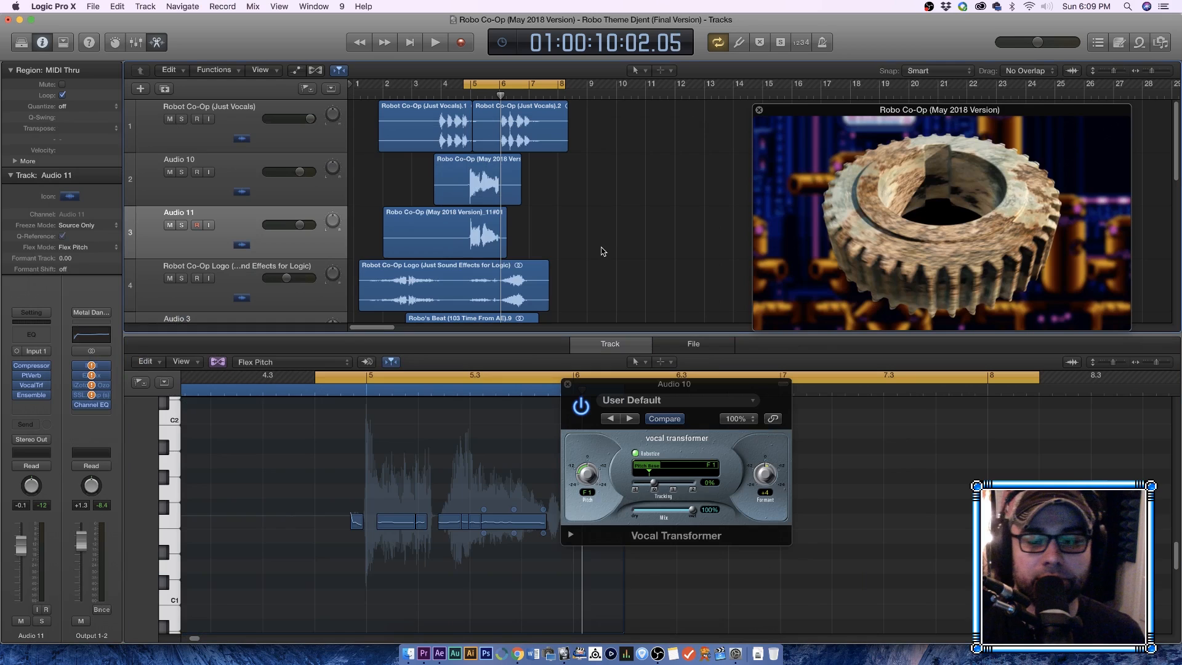
key("space")
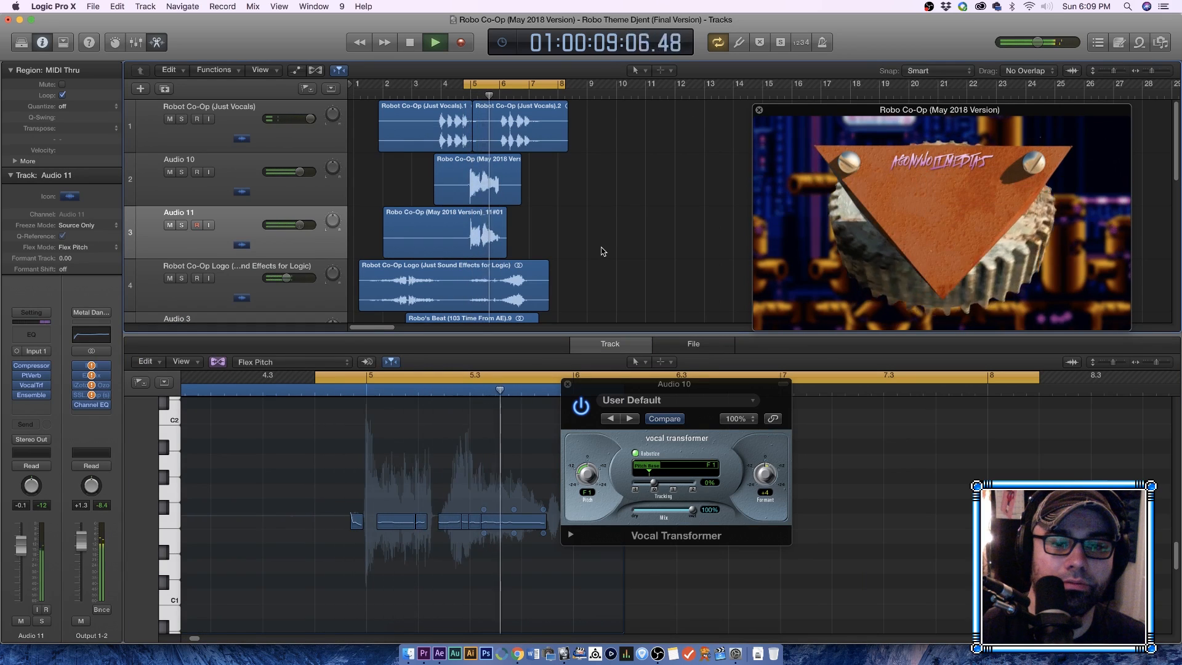
key("space")
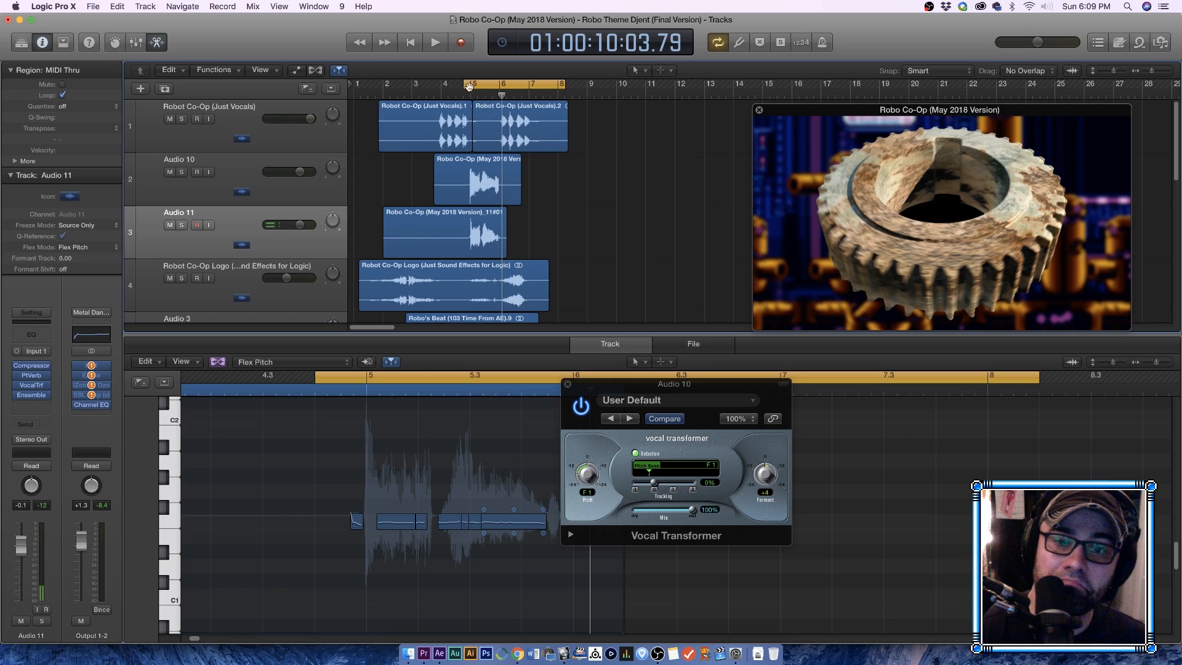
left_click_drag(465, 82, 435, 83)
key("space")
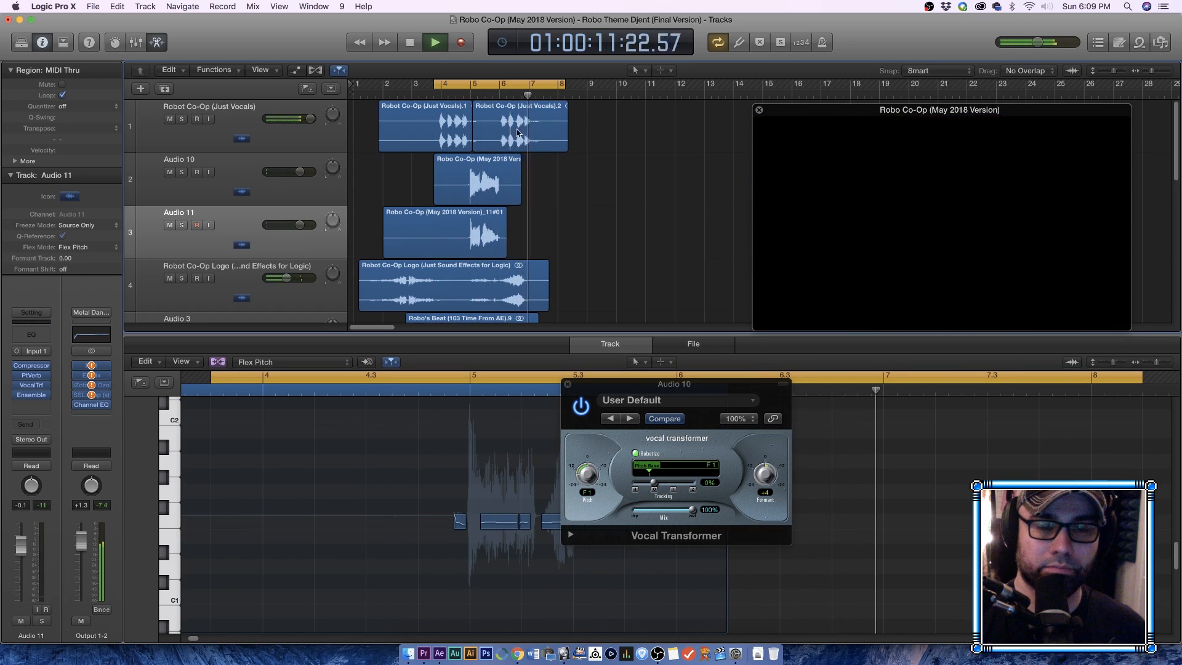
key("space")
left_click_drag(435, 84, 449, 89)
key("space")
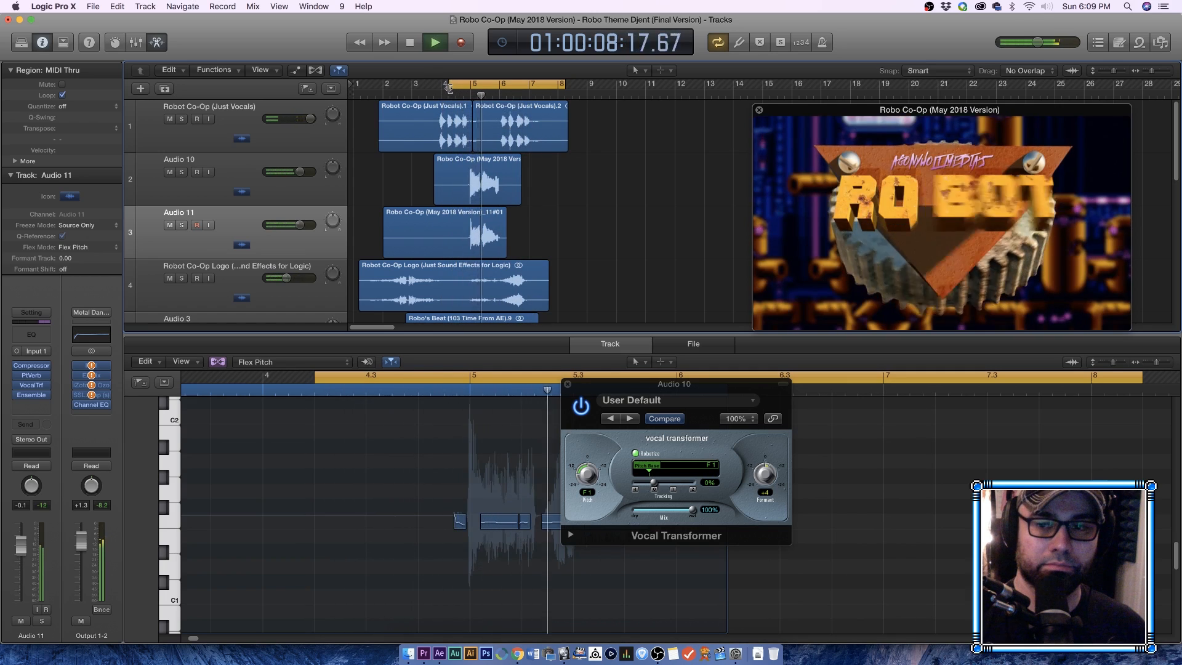
key("space")
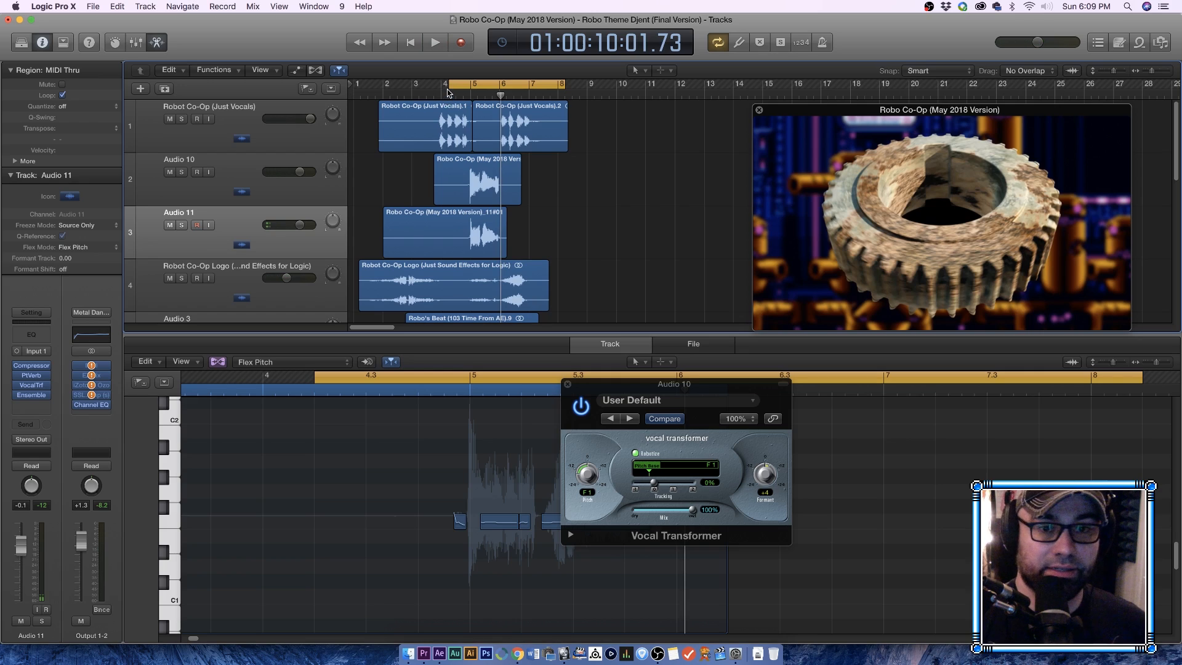
Step: Extend the loop to start at bar 1 and move the Vocal Transformer panel aside
left_click_drag(448, 84, 334, 90)
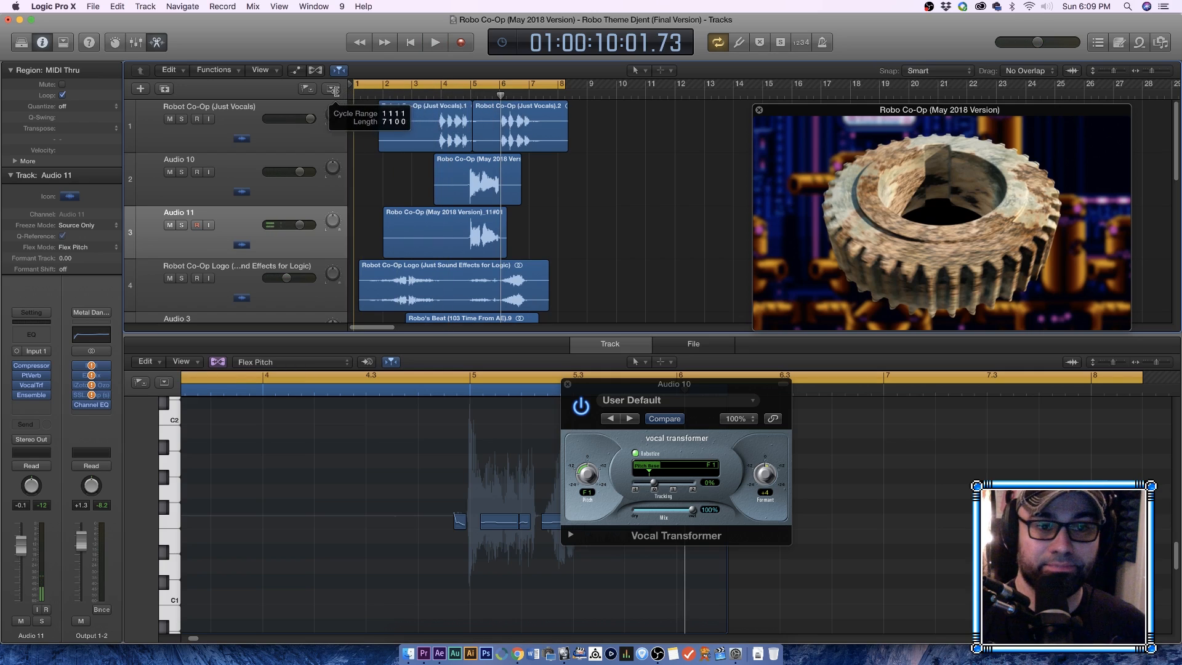
left_click(486, 234)
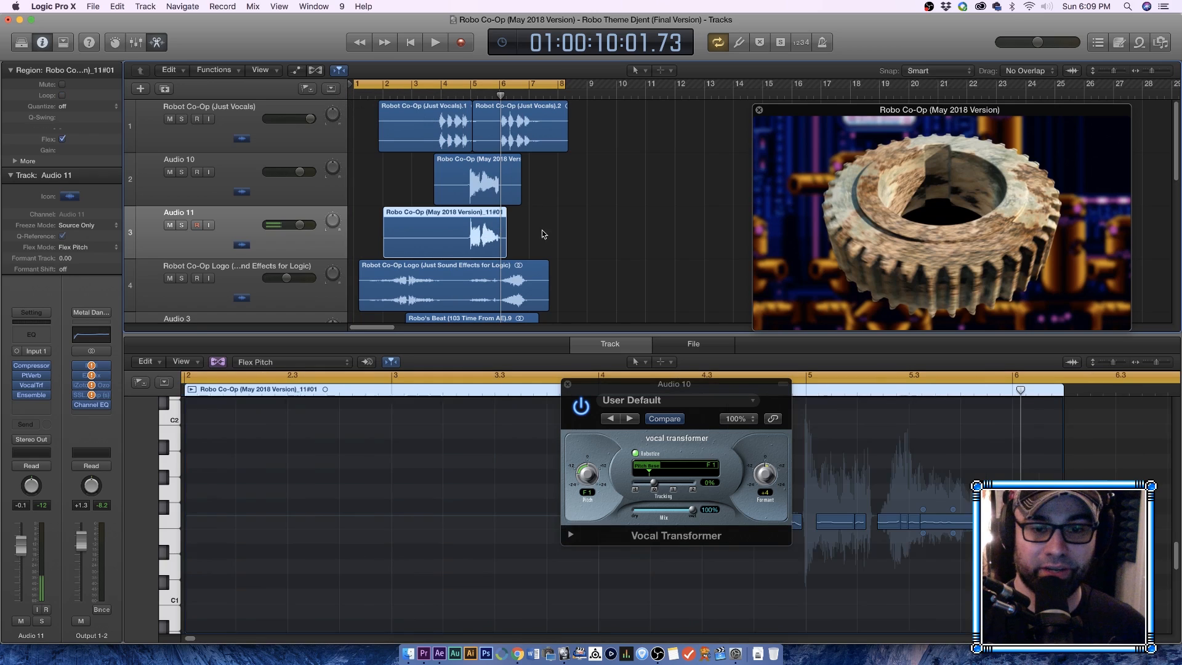
left_click_drag(607, 396, 660, 196)
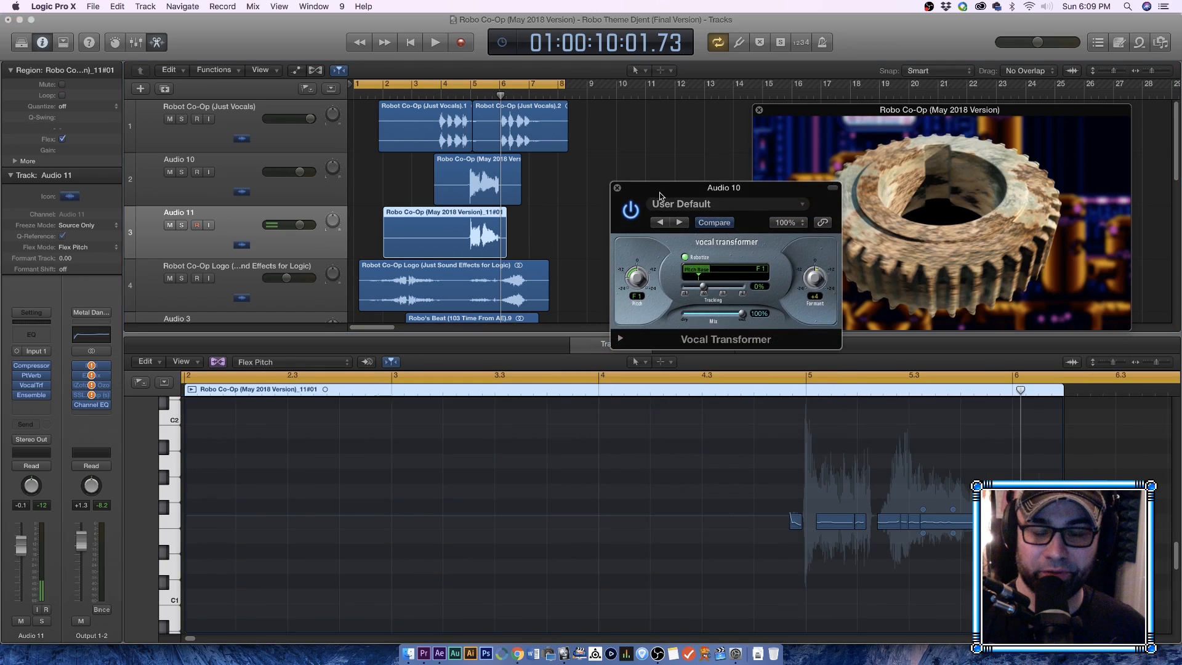
left_click(550, 206)
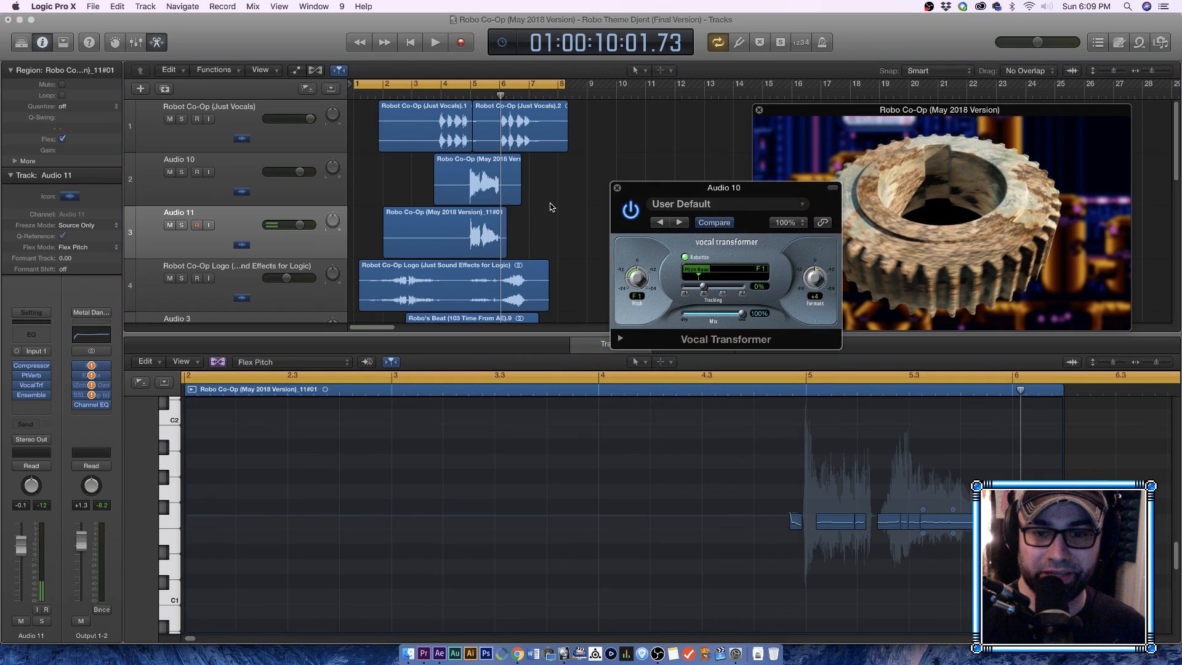
Step: Bypass Audio 10's Compressor, VocalTrf and Ensemble in the mixer, then duplicate it as Audio 12
left_click(474, 172)
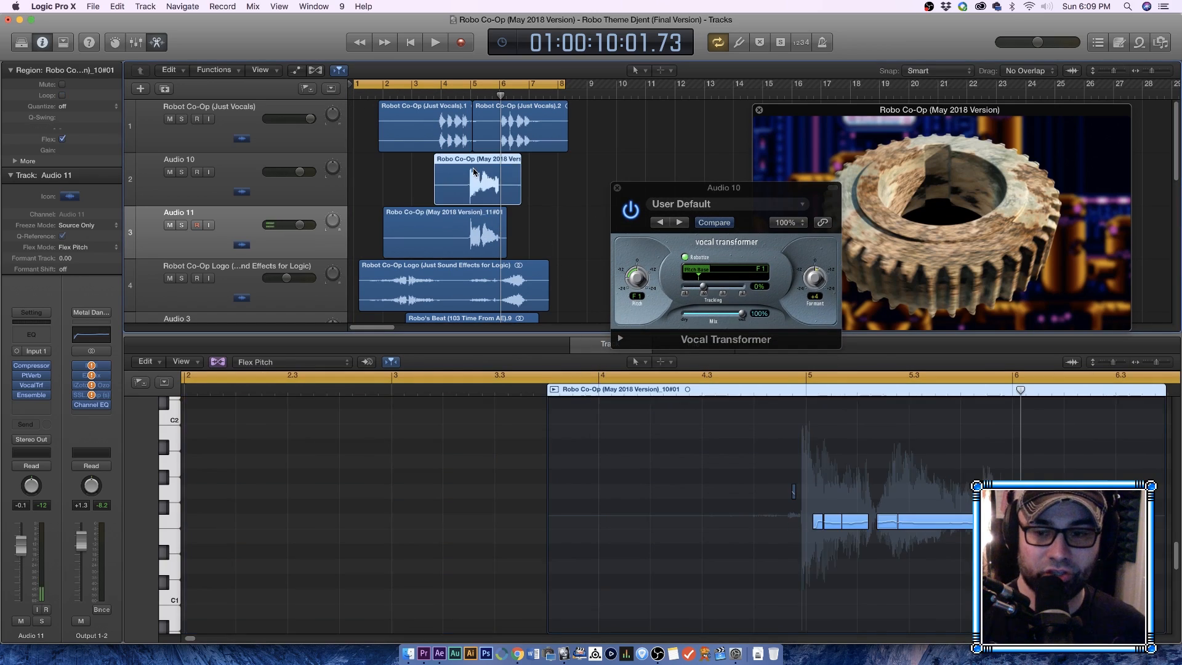
left_click(232, 192)
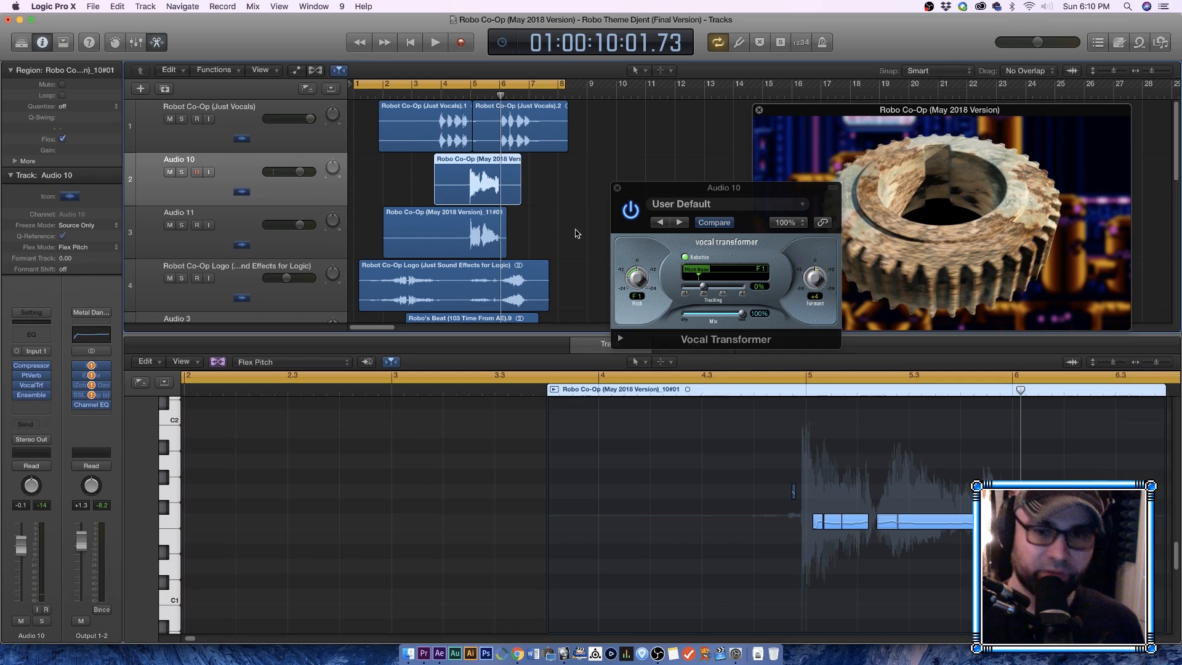
key("x")
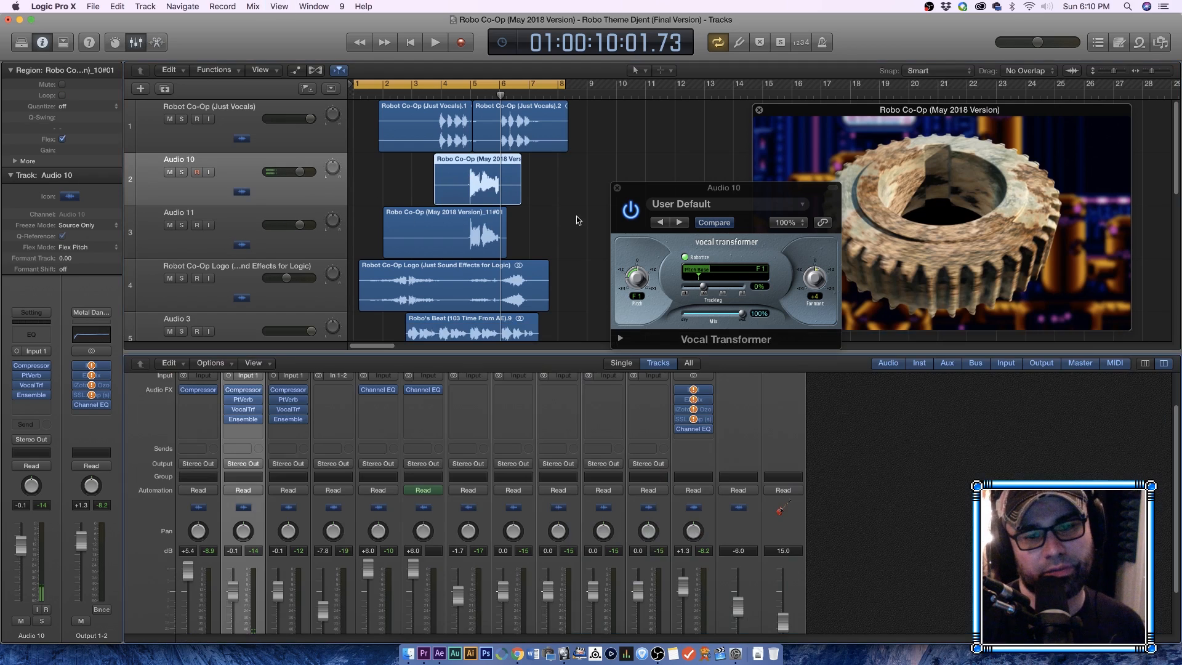
left_click(228, 392)
left_click(229, 404)
left_click(228, 410)
left_click(229, 411)
left_click(229, 420)
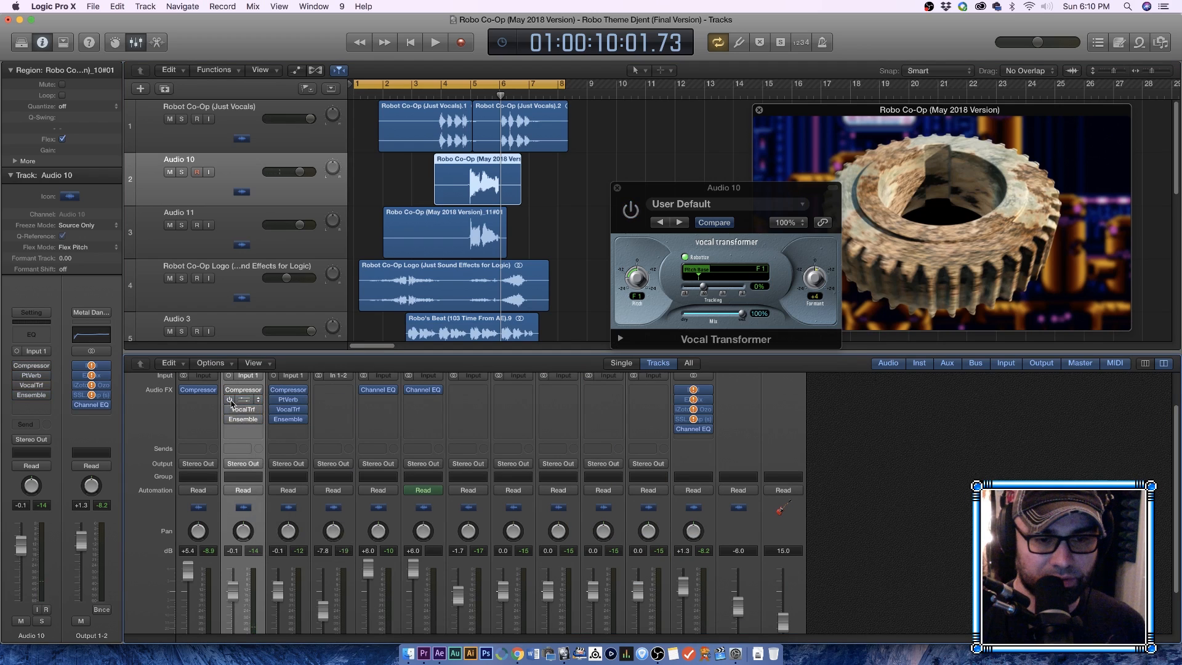
key("super+d")
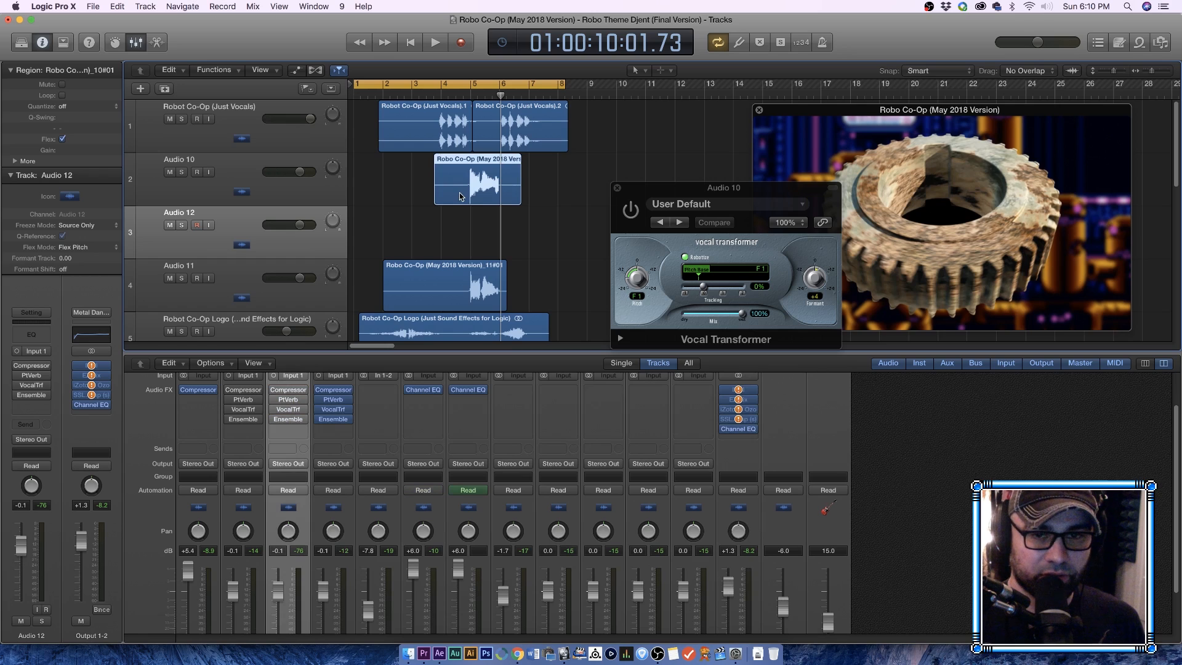
Step: Export the Audio 10 region as 'Bot Roast Vocal 01' WAV into the Isolated Instruments folder
right_click(460, 195)
left_click(468, 199)
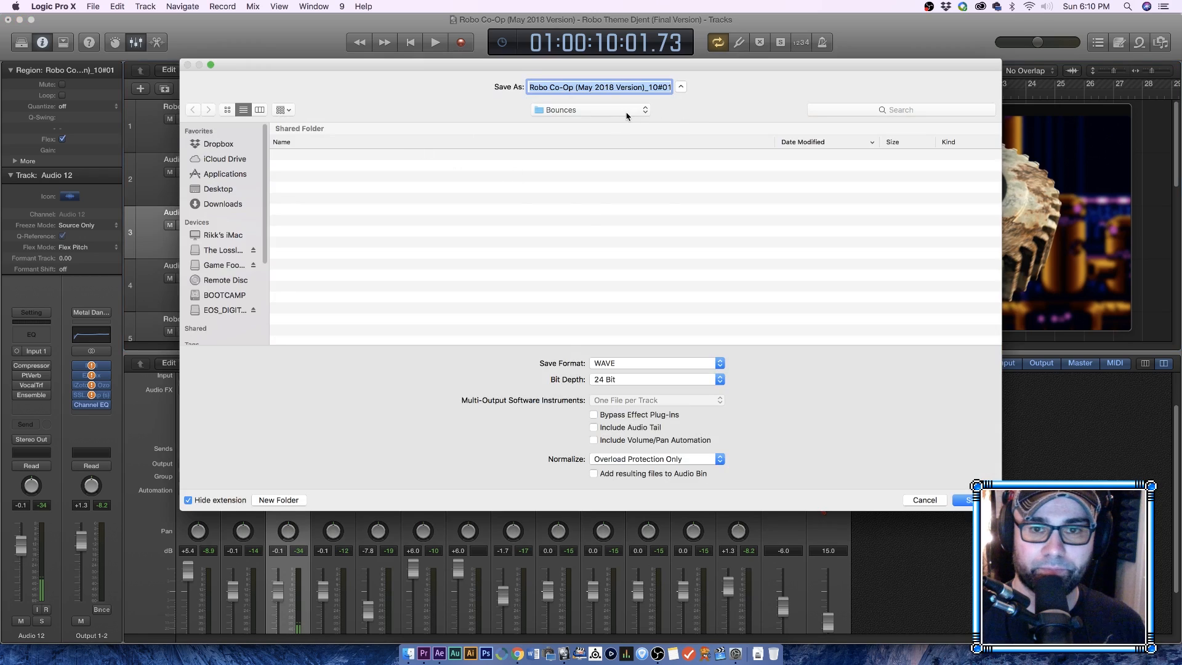
left_click(628, 116)
left_click(625, 122)
left_click(623, 112)
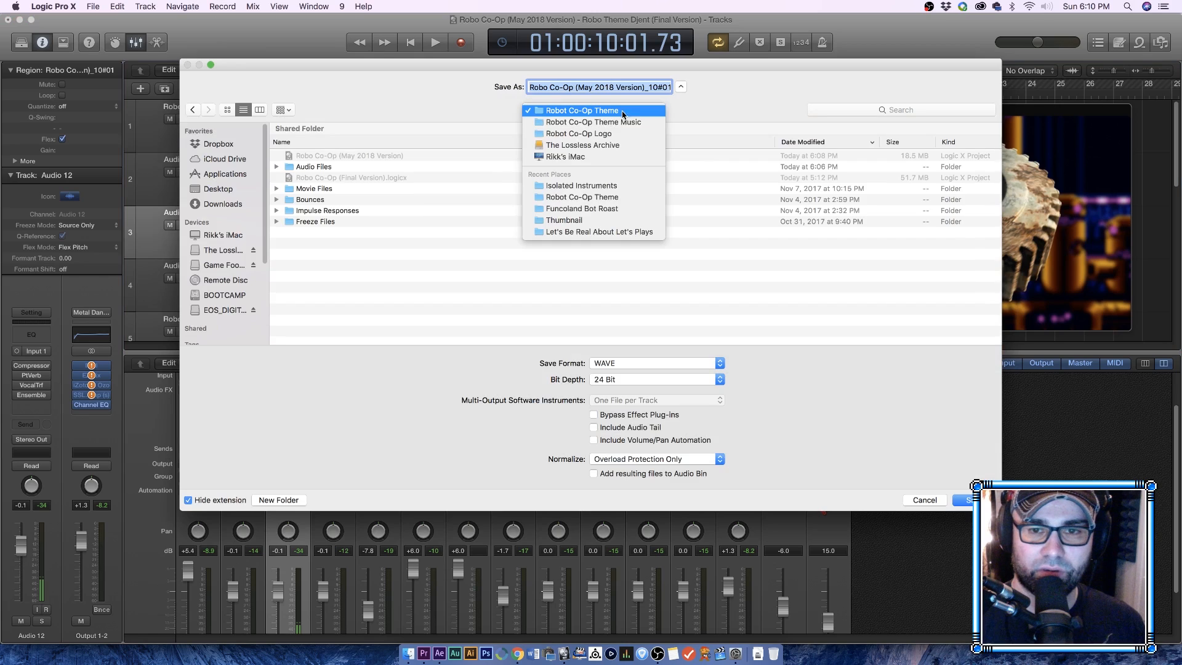
left_click(623, 122)
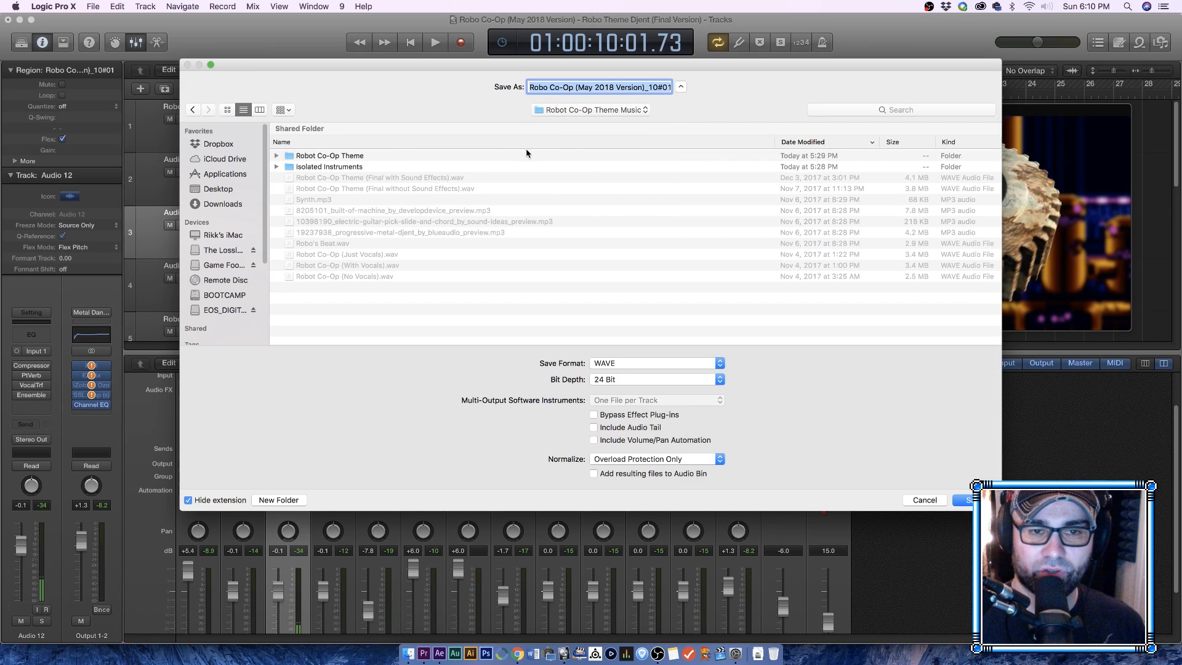
double_click(355, 168)
left_click(577, 92)
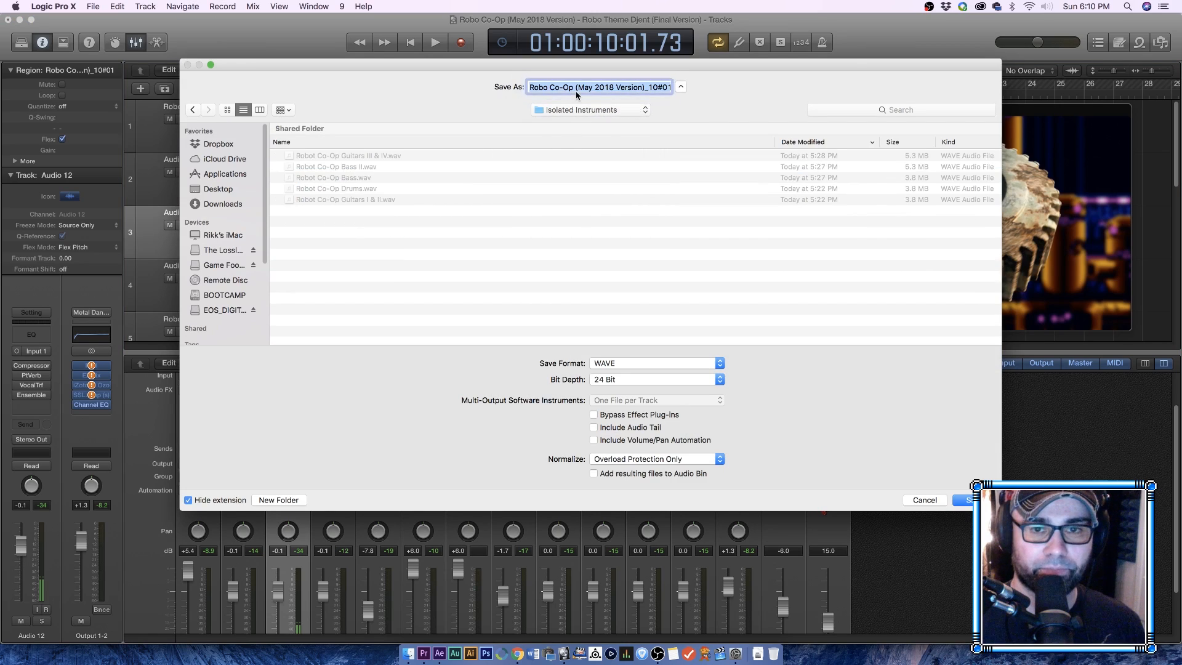
type("Bot Roast Vocal")
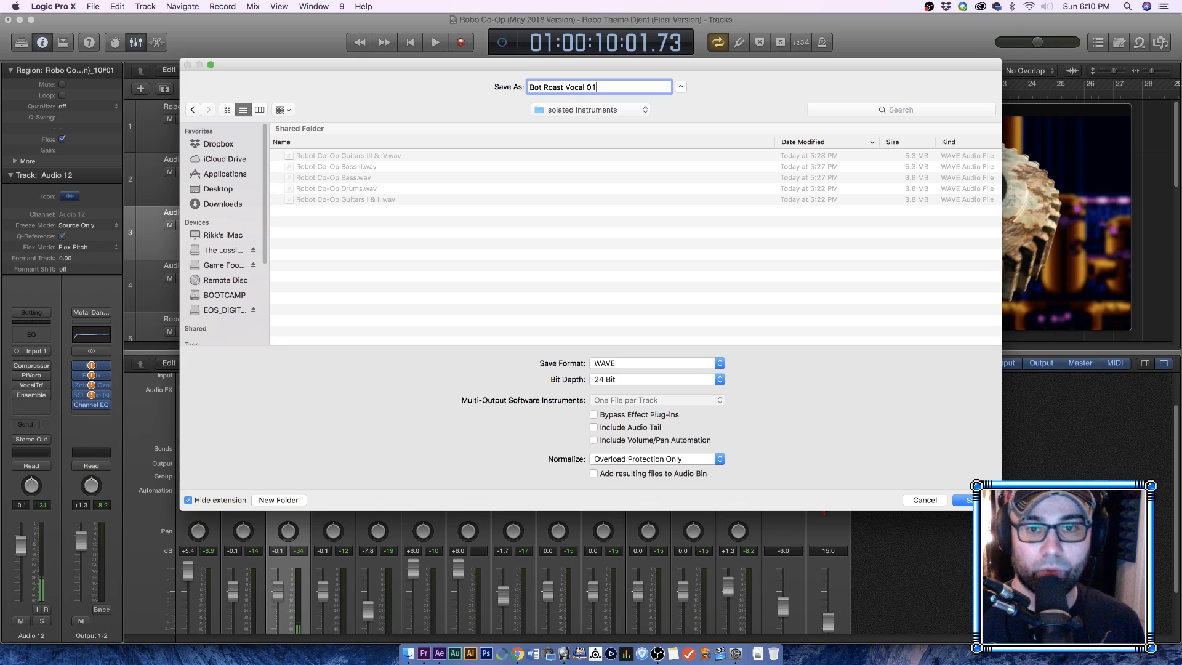
key("Return")
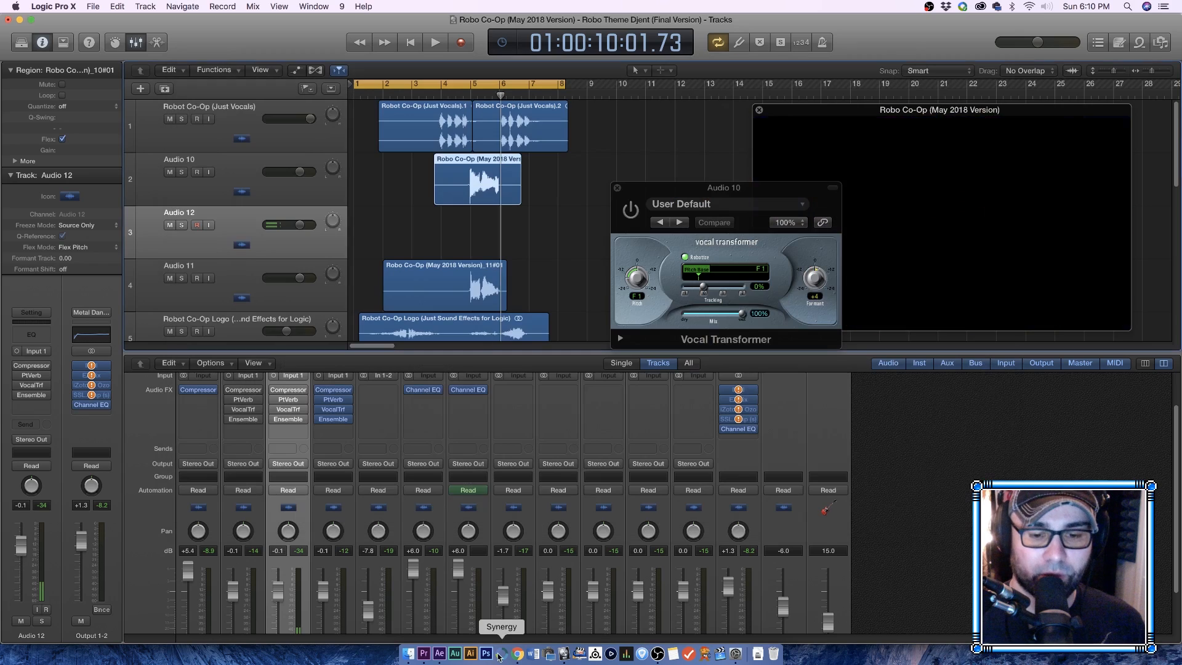
left_click(455, 654)
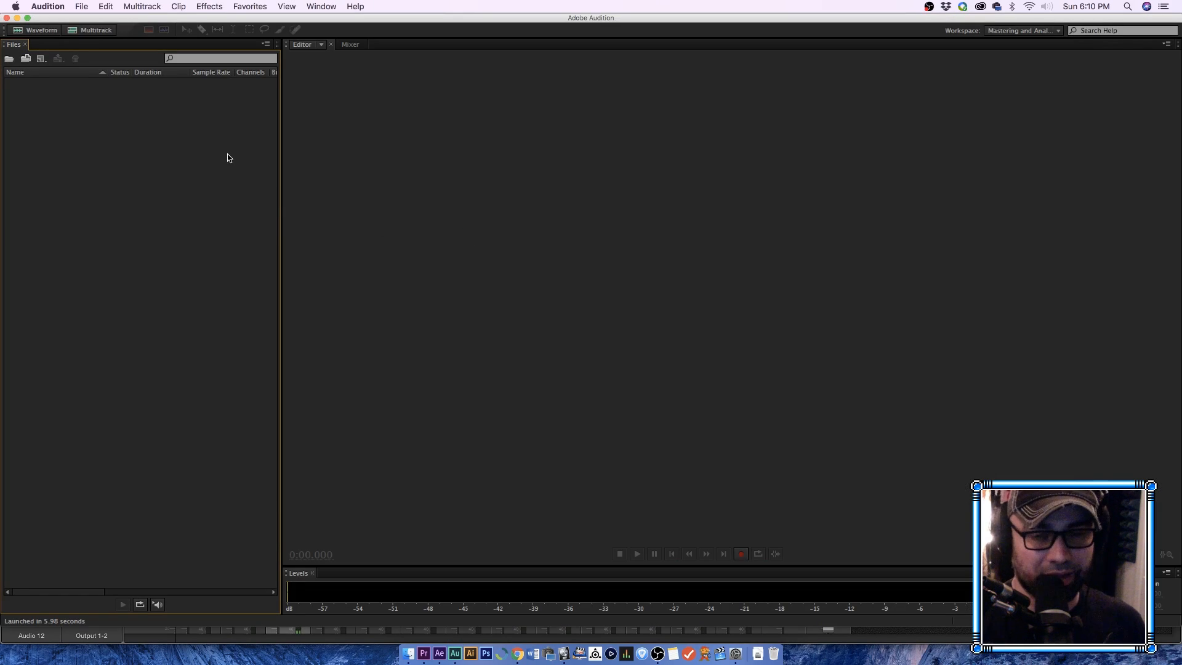
Step: Open Bot Roast Vocal 01.wav from the Isolated Instruments folder
left_click(84, 8)
mouse_move(106, 55)
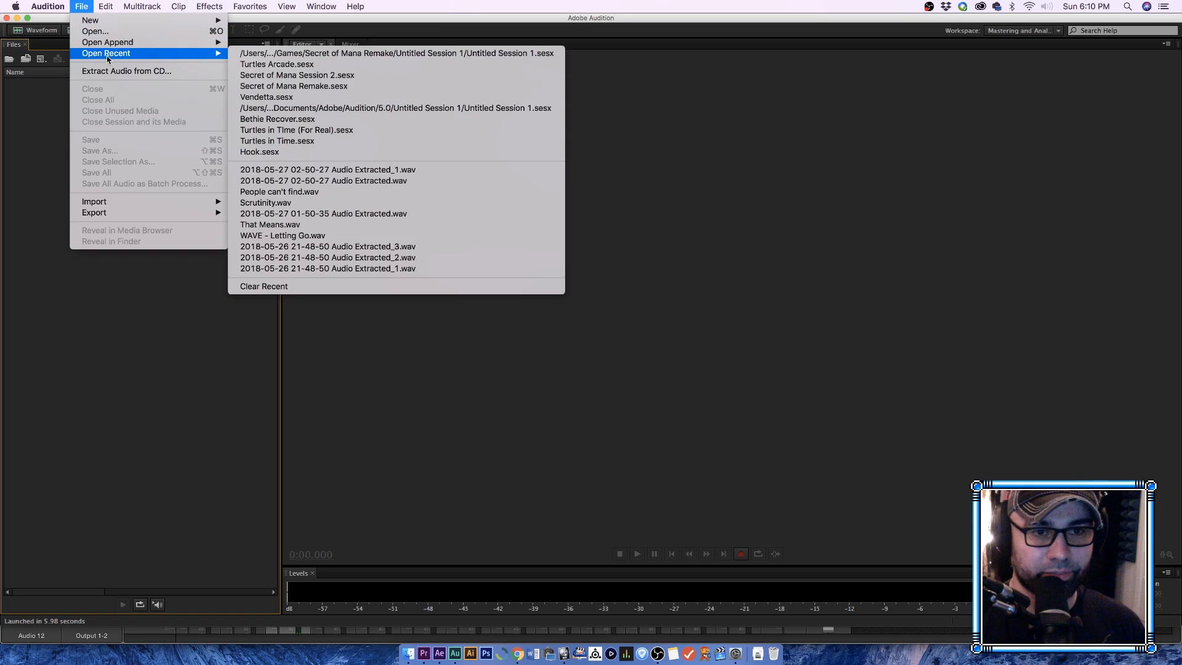
left_click(96, 31)
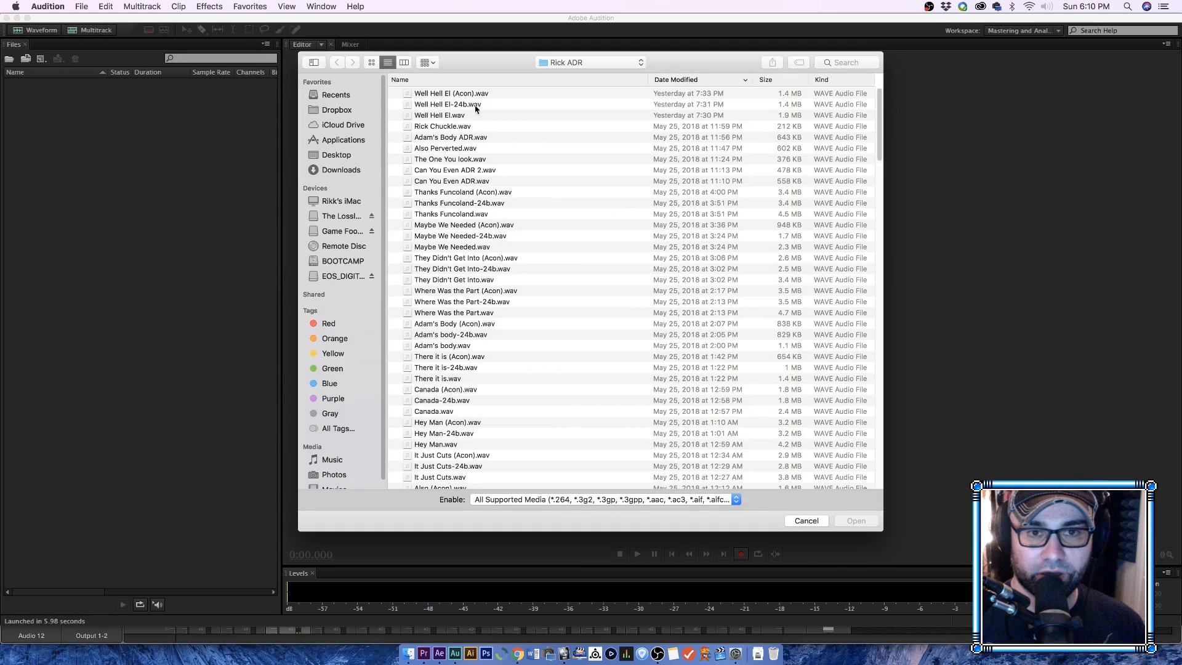
left_click(567, 64)
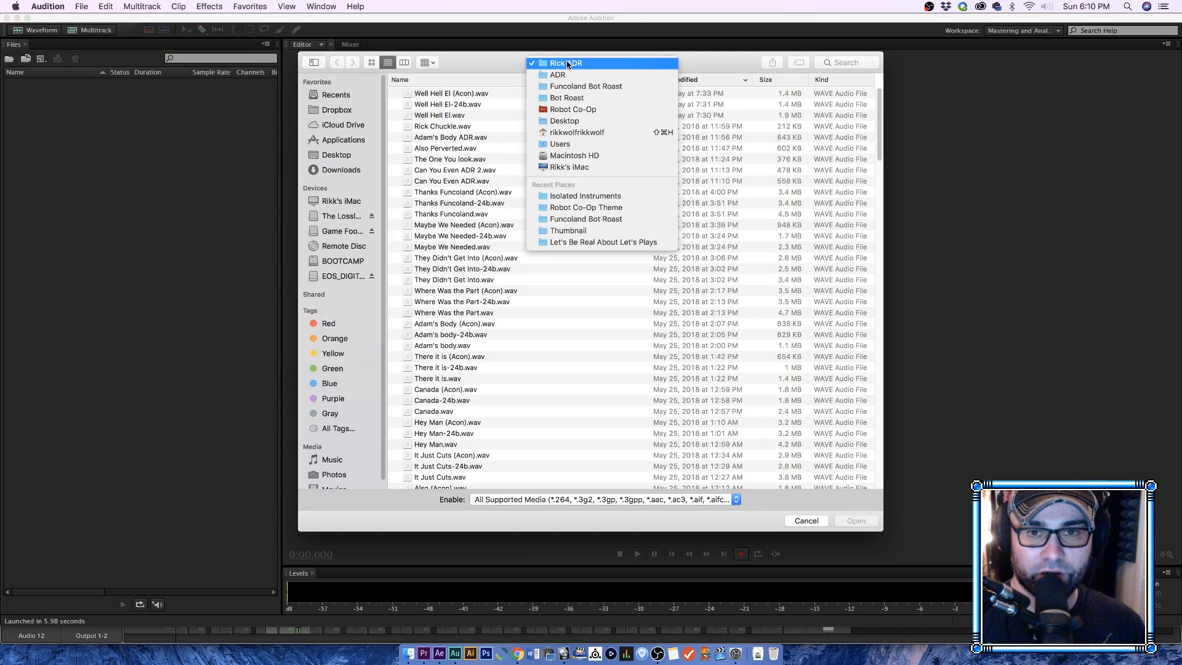
left_click(604, 196)
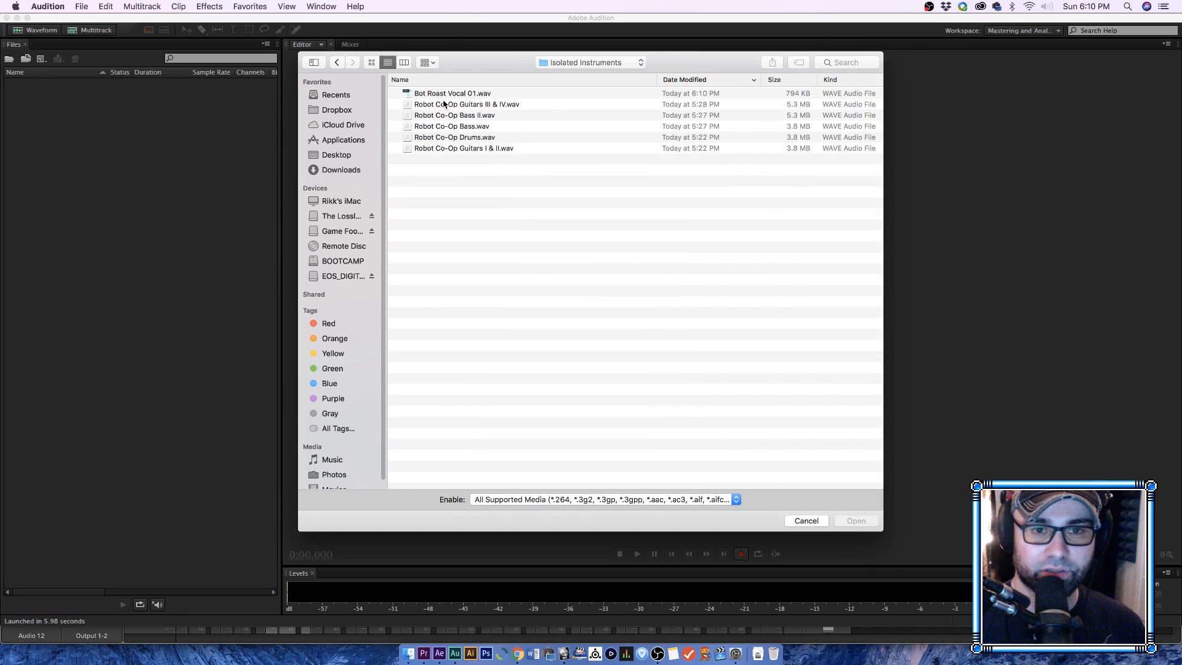
left_click(446, 97)
double_click(447, 93)
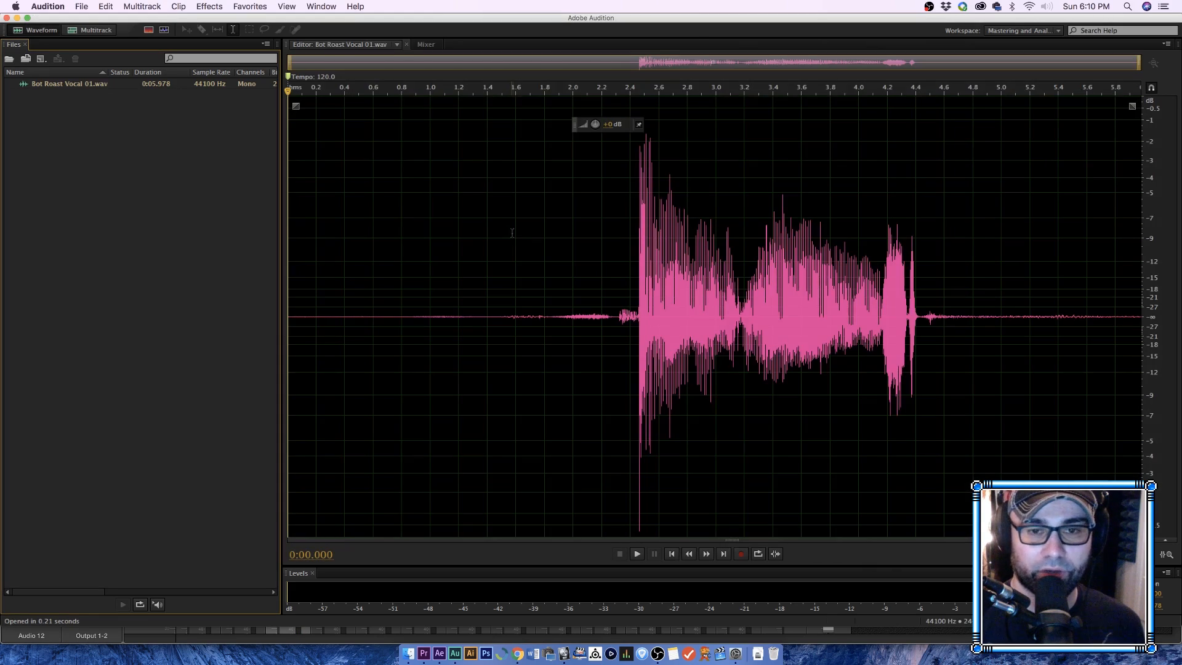
Step: Level the whole take's speech volume, silence the noise before the phrase, and fade out near 4.4 s
double_click(545, 224)
key("super+r")
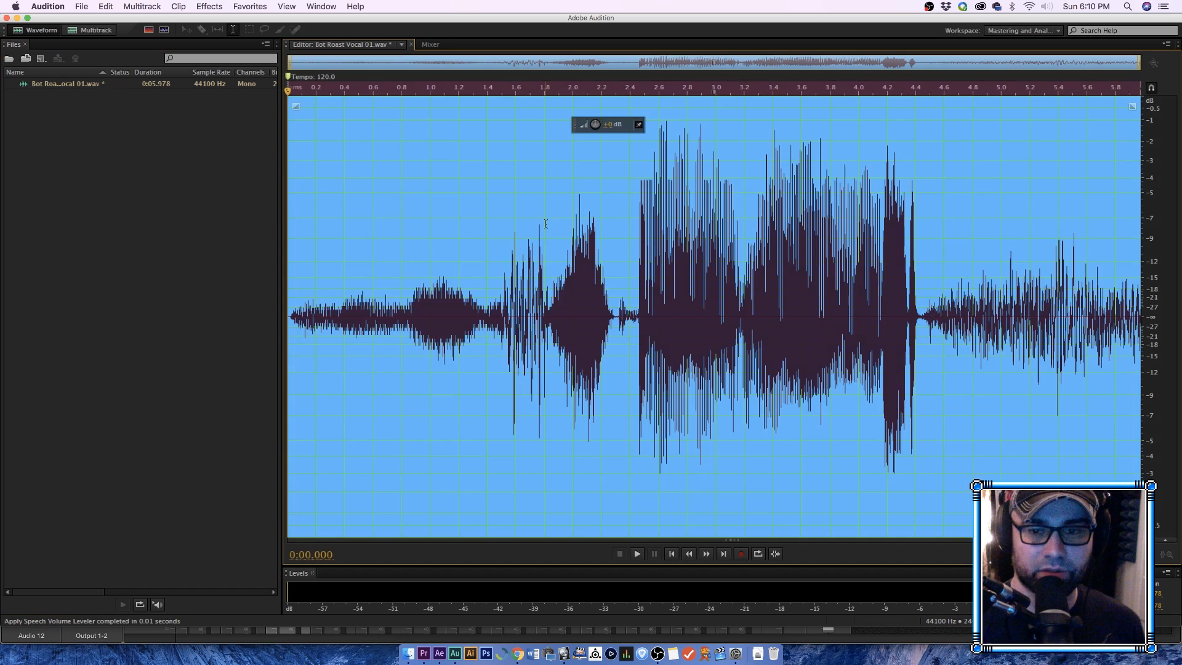
left_click(595, 285)
key("space")
key("space")
left_click_drag(635, 299, 244, 270)
key("shift+s")
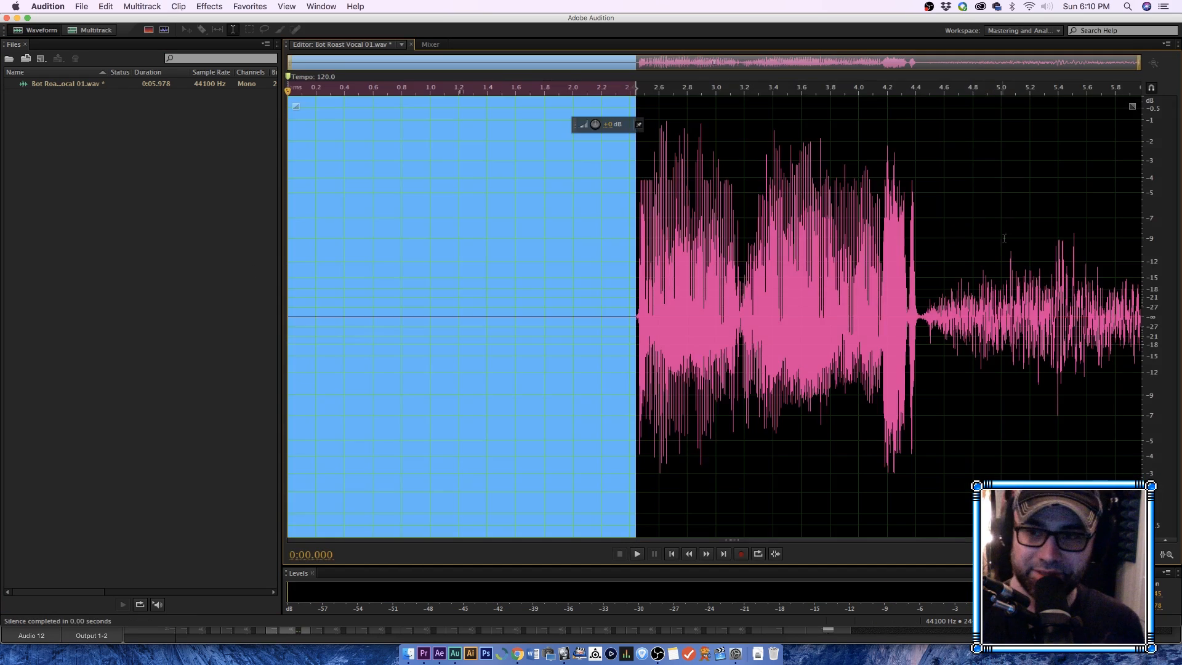
left_click_drag(1135, 105, 924, 232)
left_click(628, 237)
key("space")
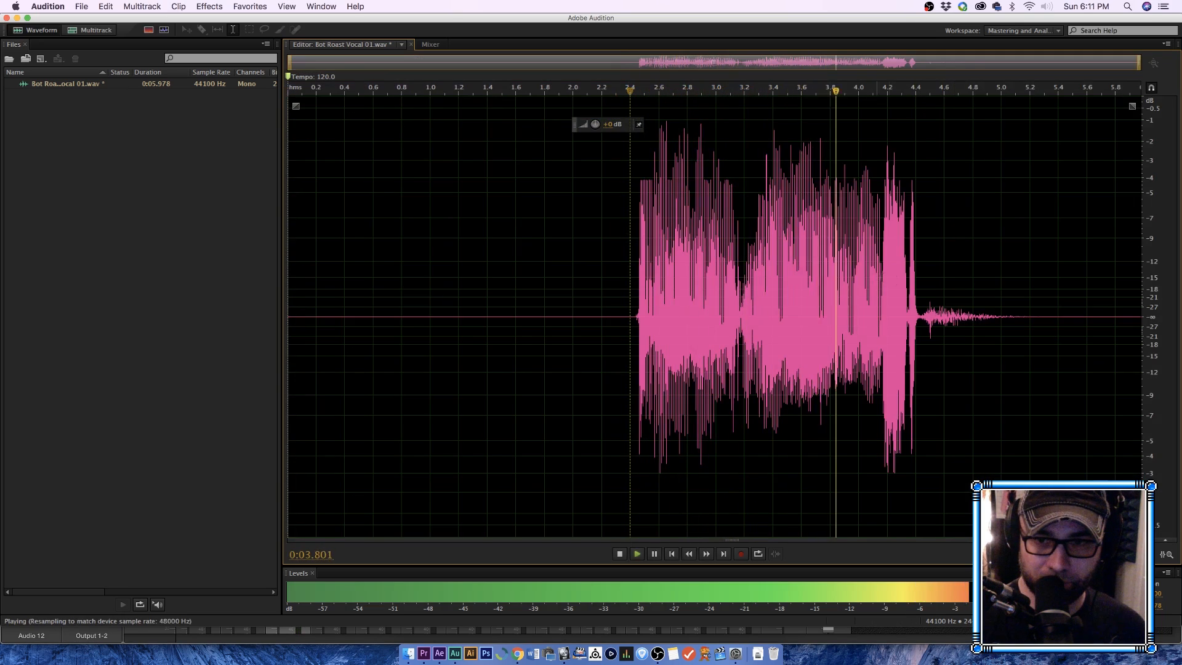
key("space")
Step: Silence everything from 4.45 s to the end and fade the phrase's decaying tail
scroll(1047, 334, "up", 5)
left_click_drag(731, 346, 1180, 364)
key("s")
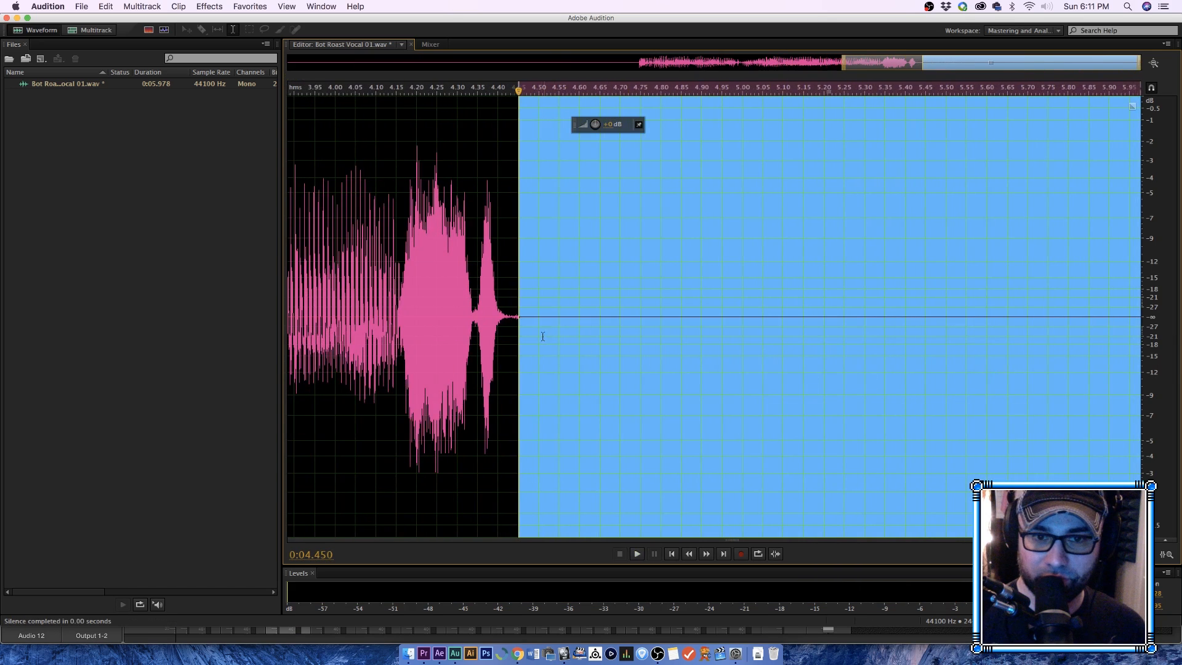
scroll(537, 335, "up", 6)
left_click_drag(413, 295, 547, 315)
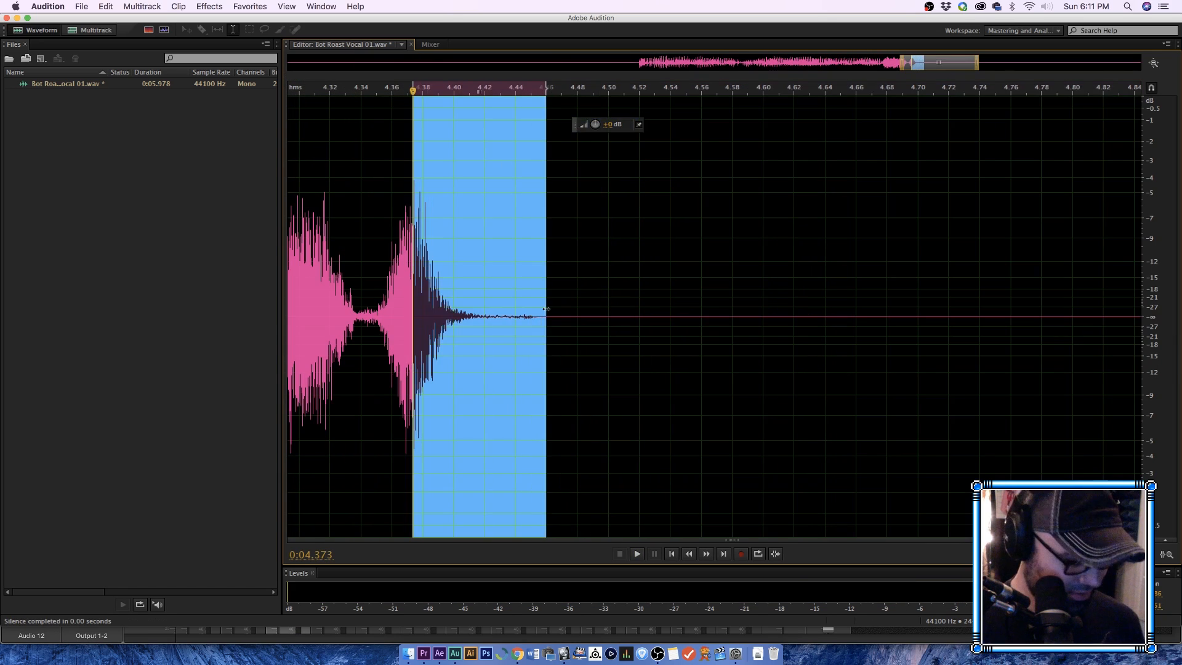
key("f")
left_click(656, 481)
scroll(651, 490, "down", 8)
left_click(644, 447)
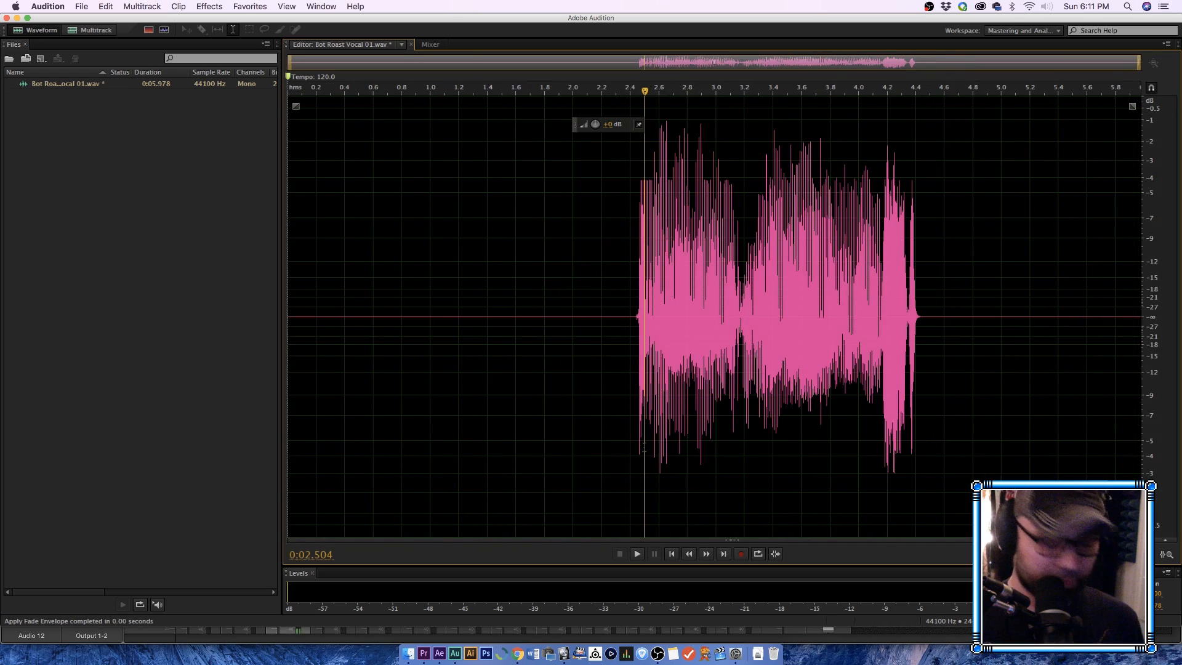
Step: Save the cleaned Bot Roast Vocal 01.wav and return to Logic Pro X
key("super+w")
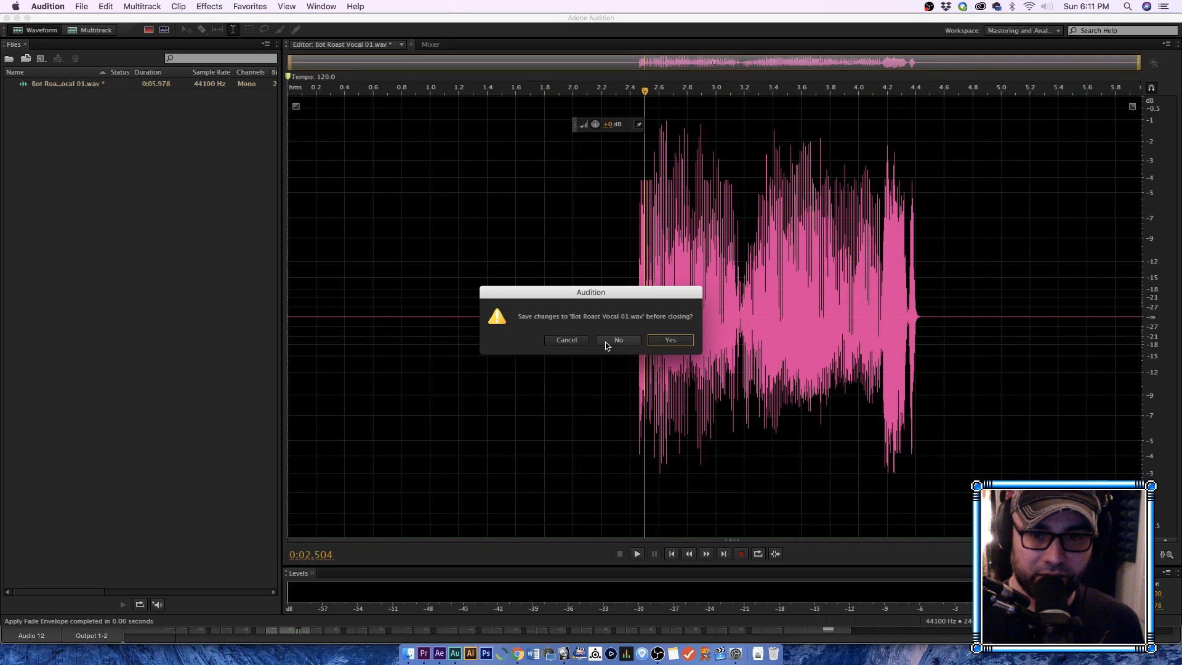
left_click(573, 340)
key("super+s")
left_click(621, 364)
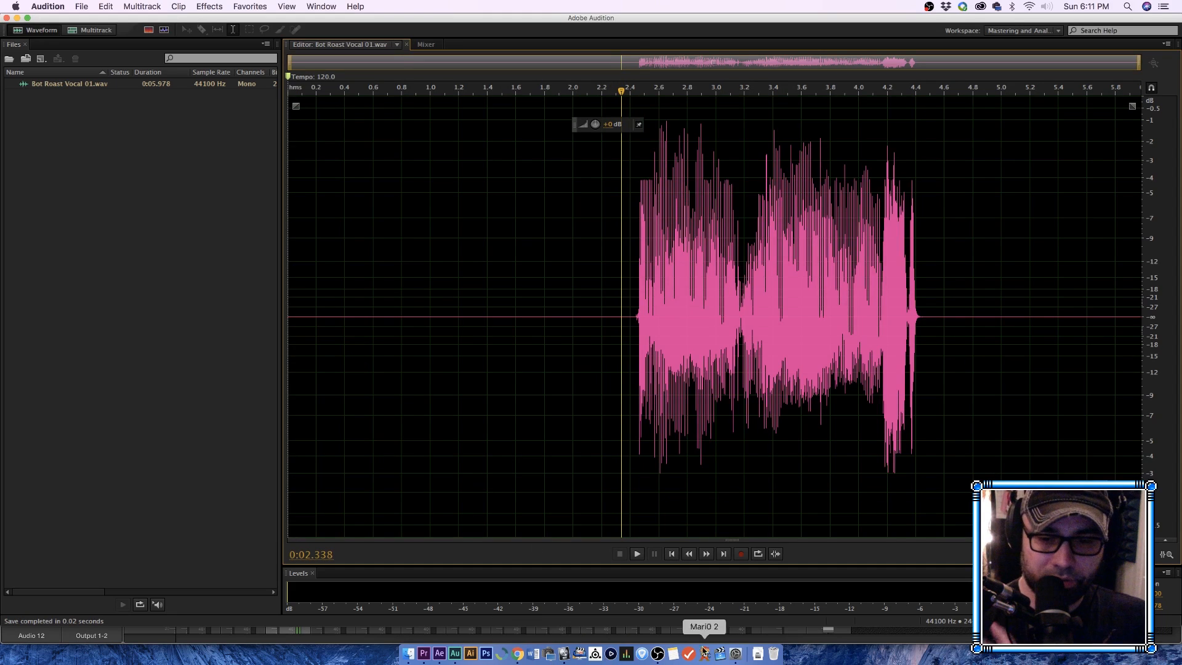
left_click(564, 654)
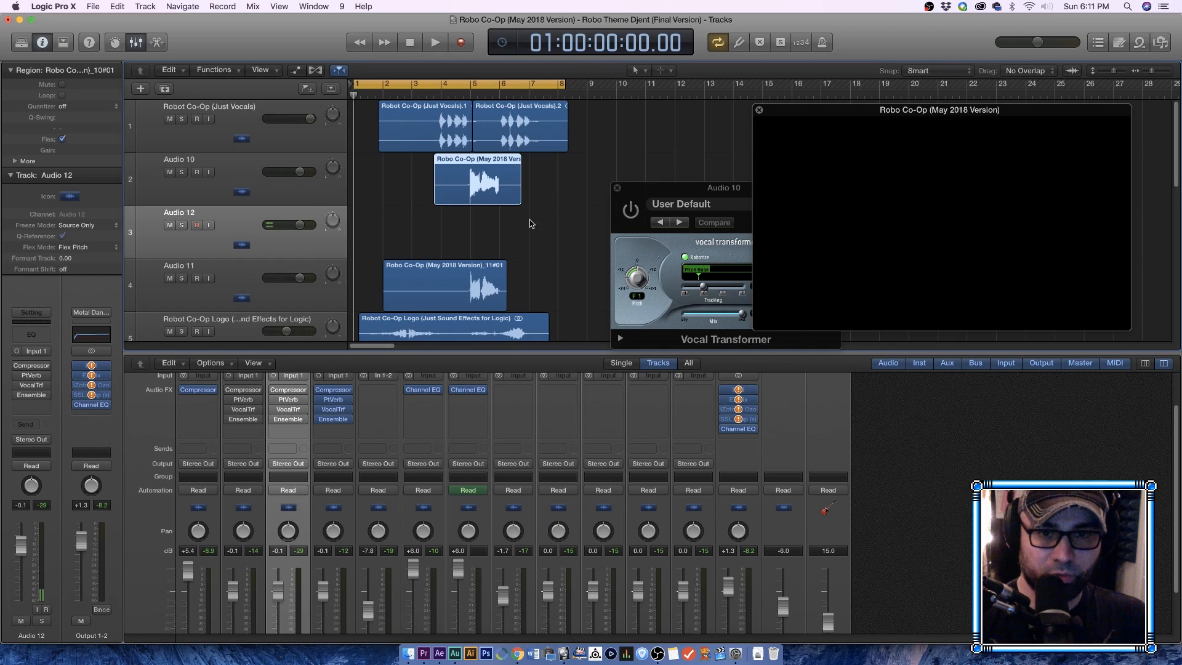
Step: Import Bot Roast Vocal 01.wav and put it on Audio 10 in place of the deleted old region
left_click(97, 6)
mouse_move(168, 240)
left_click(248, 252)
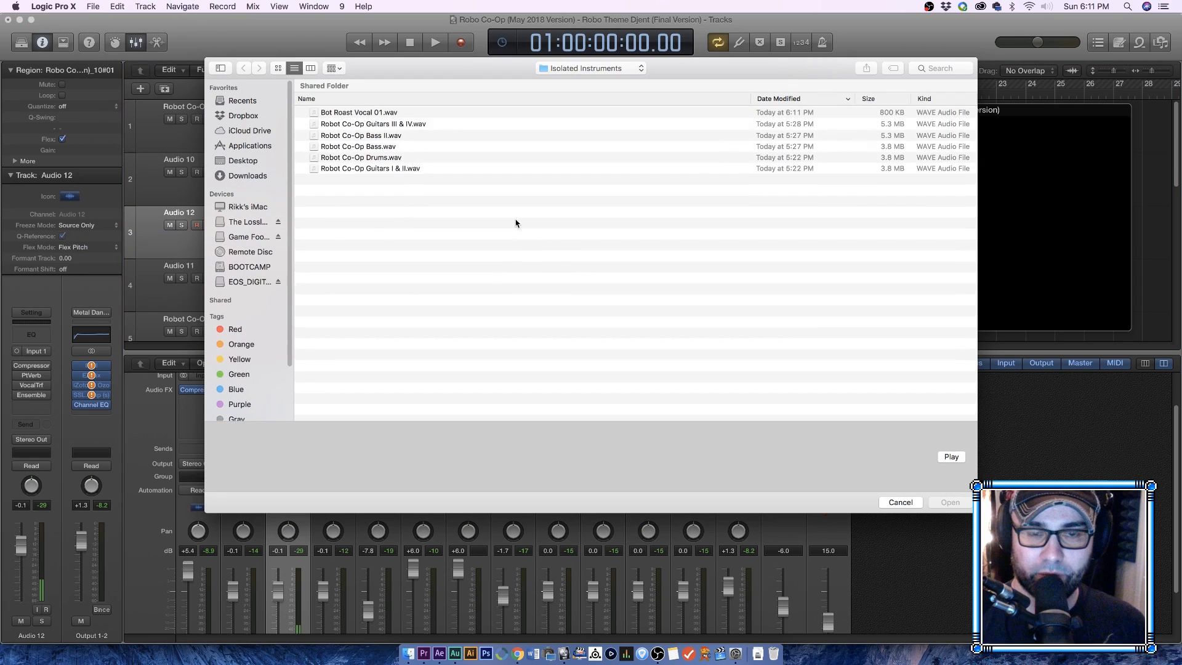
double_click(389, 113)
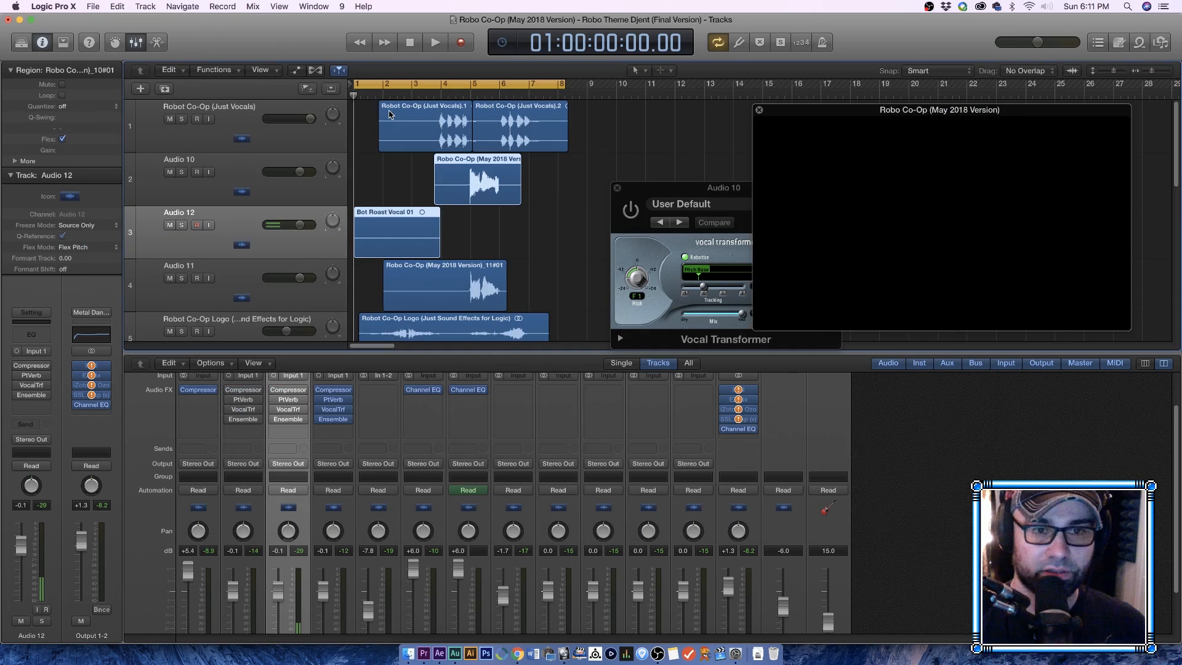
left_click_drag(399, 229, 480, 228)
left_click(476, 196)
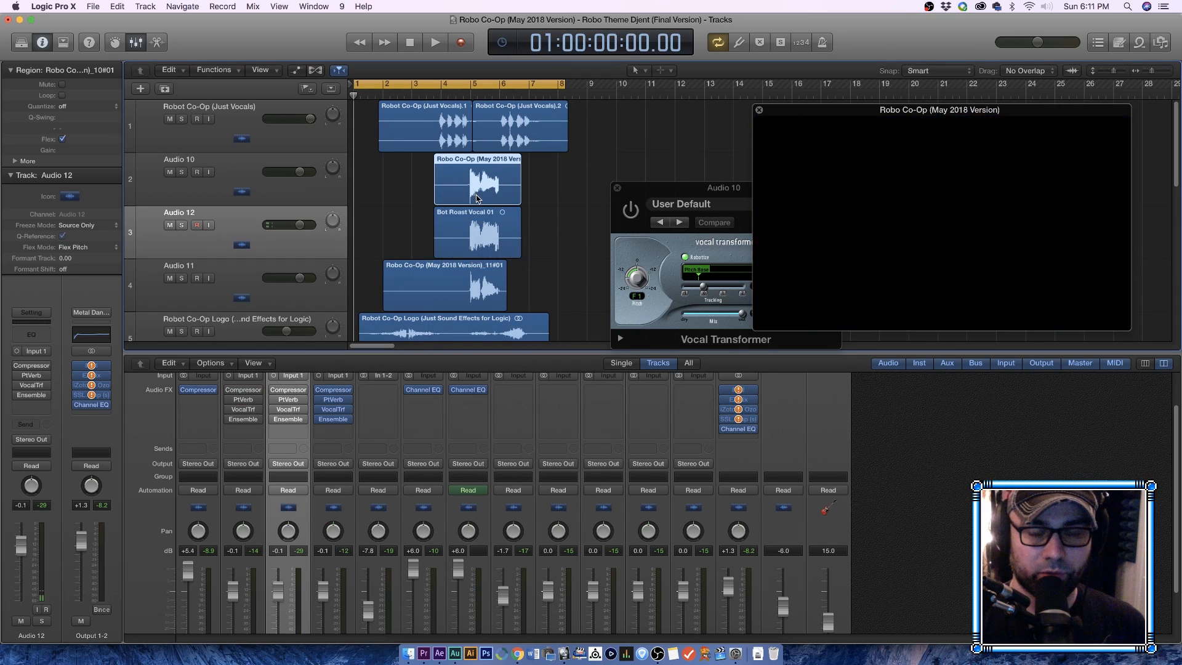
key("Delete")
left_click(676, 252)
left_click_drag(470, 223, 467, 212)
left_click(245, 192)
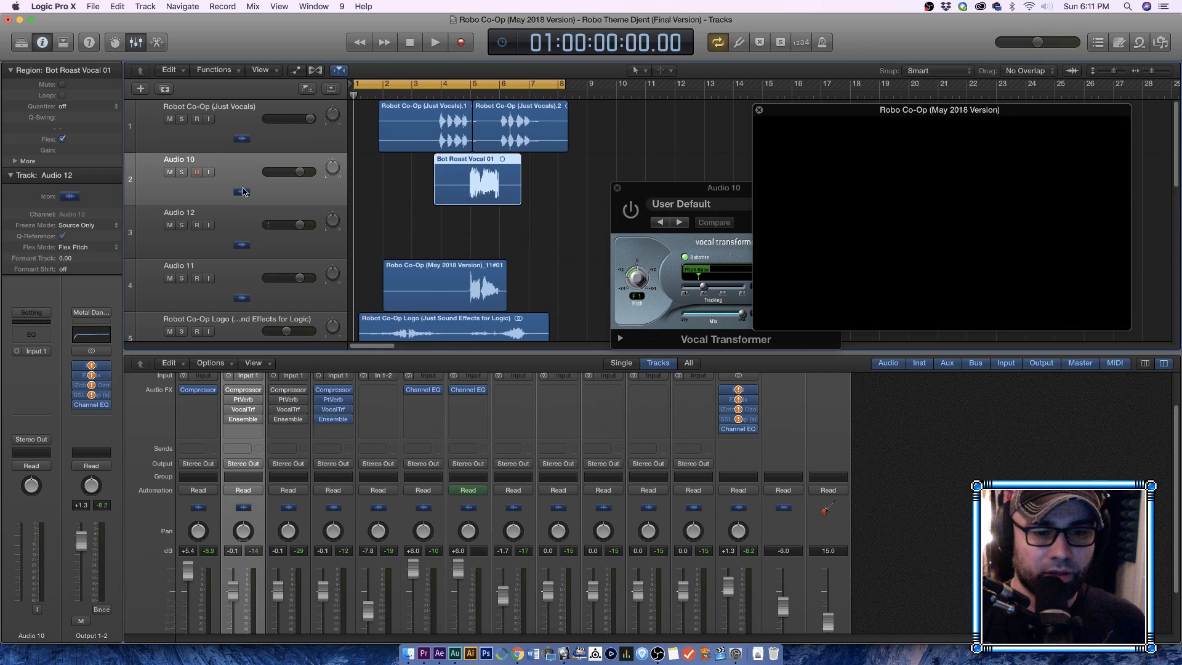
Step: Nudge the Audio 11 region earlier and export it as 'Bot Roast Vocal 02'
left_click(419, 284)
left_click_drag(441, 286, 436, 266)
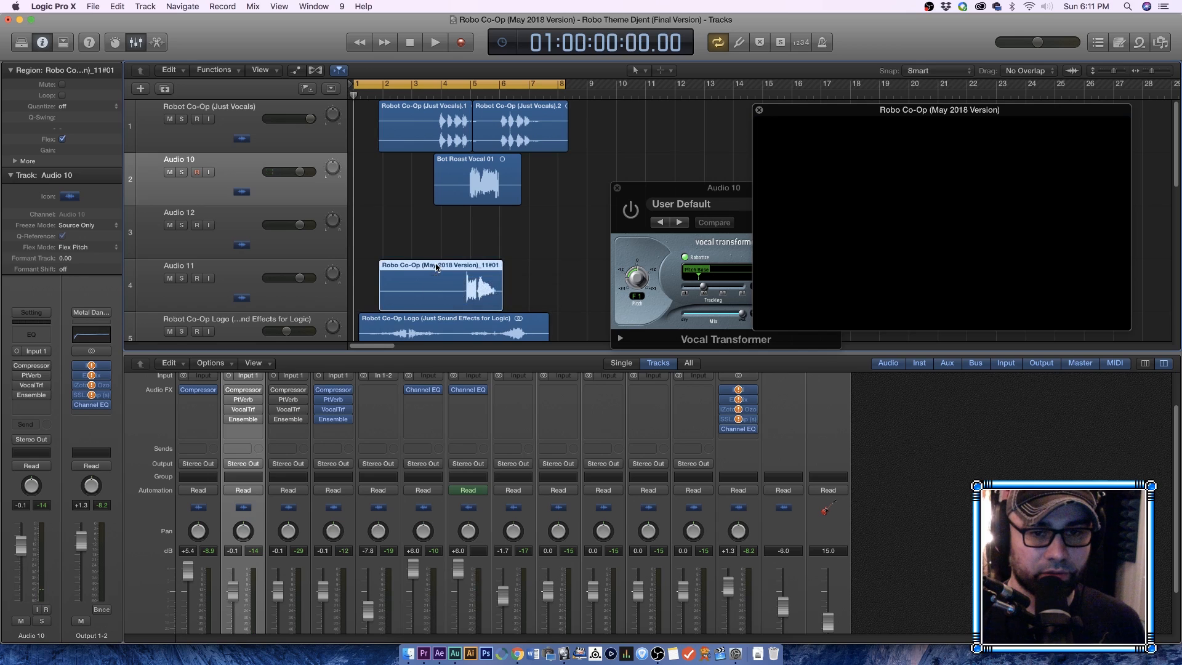
left_click(246, 289)
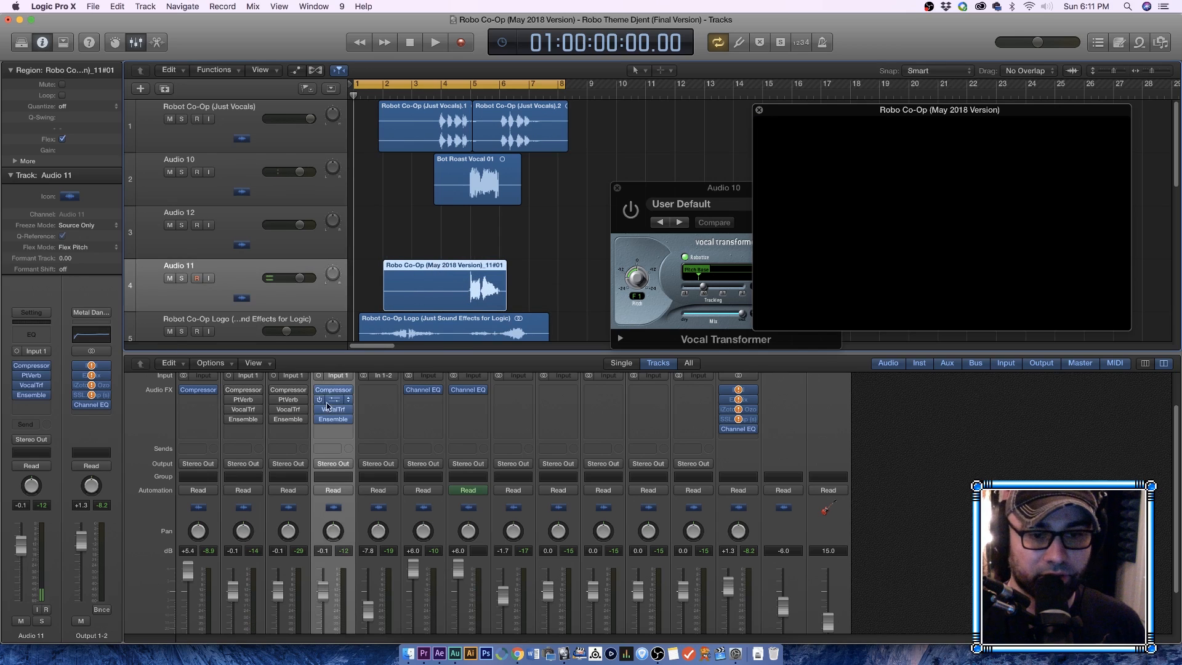
right_click(442, 300)
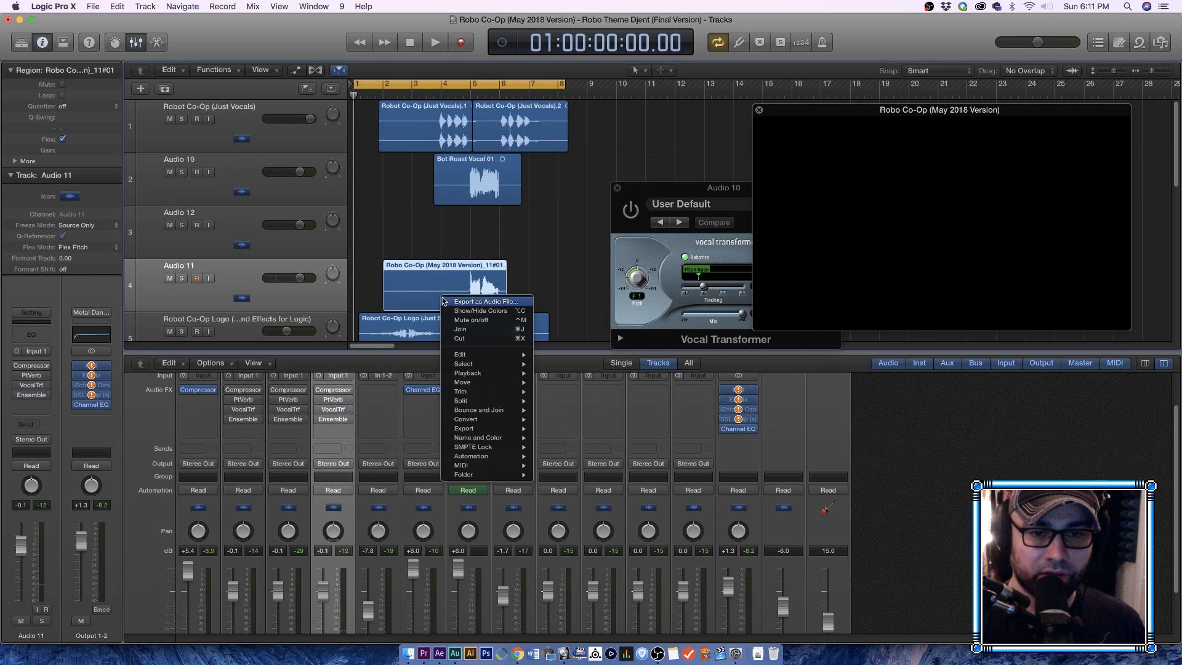
left_click(451, 301)
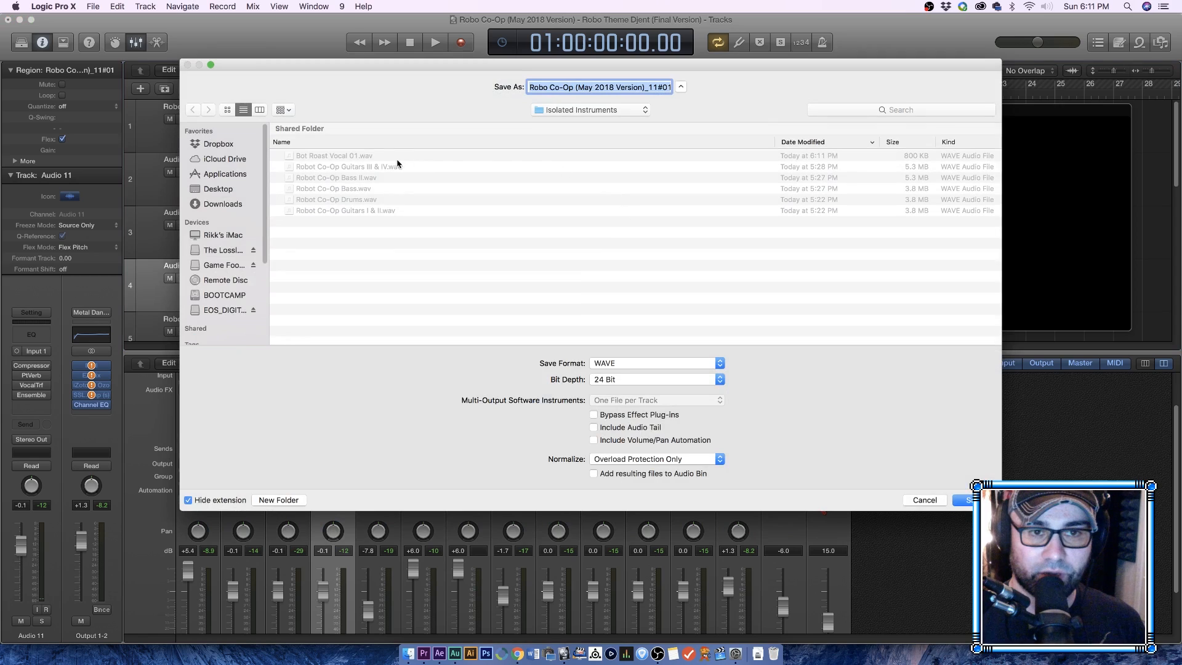
left_click(629, 90)
double_click(629, 91)
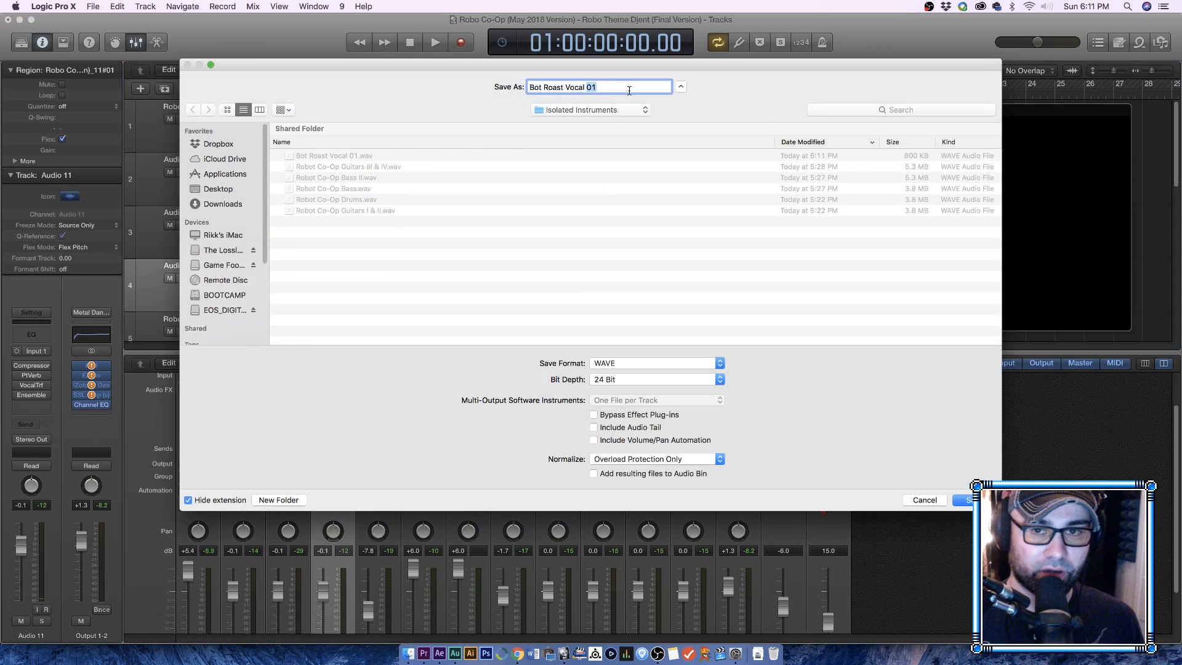
key("Return")
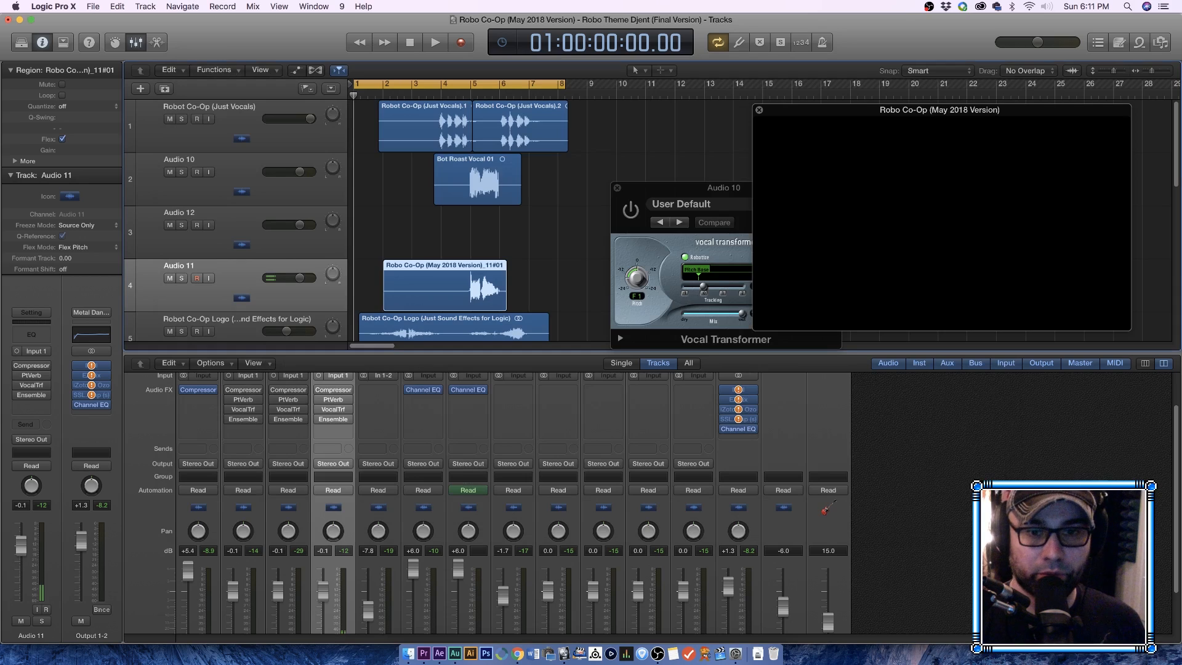
left_click(455, 653)
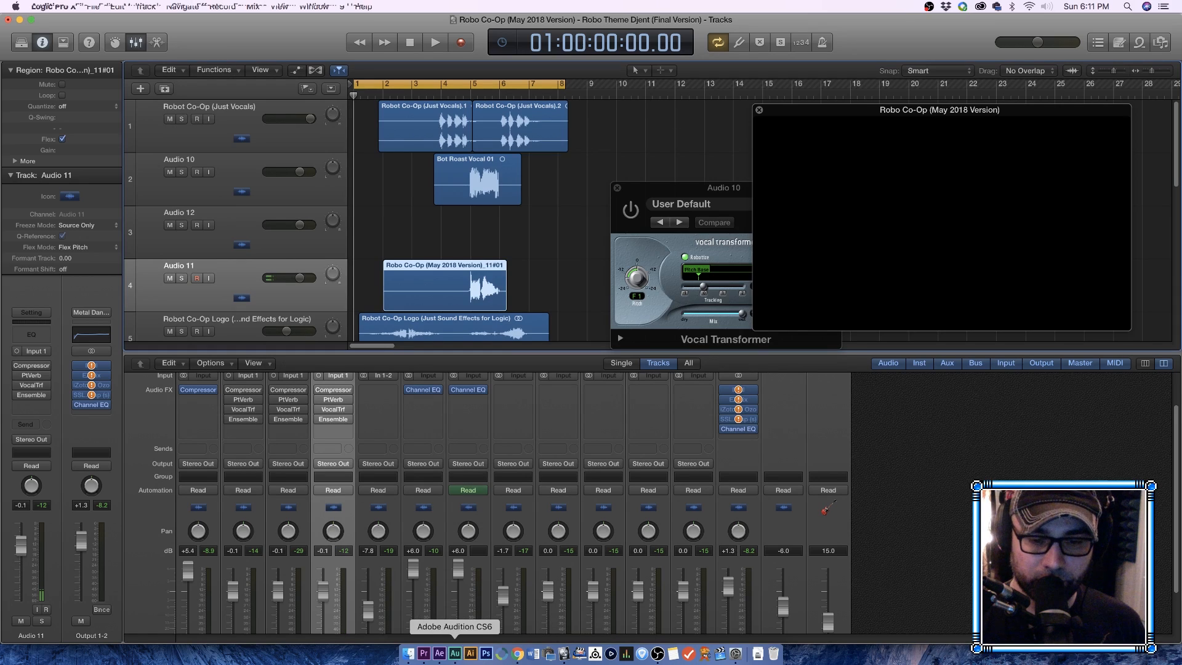
Step: Open Bot Roast Vocal 02.wav and level the speech volume across the whole take
double_click(216, 142)
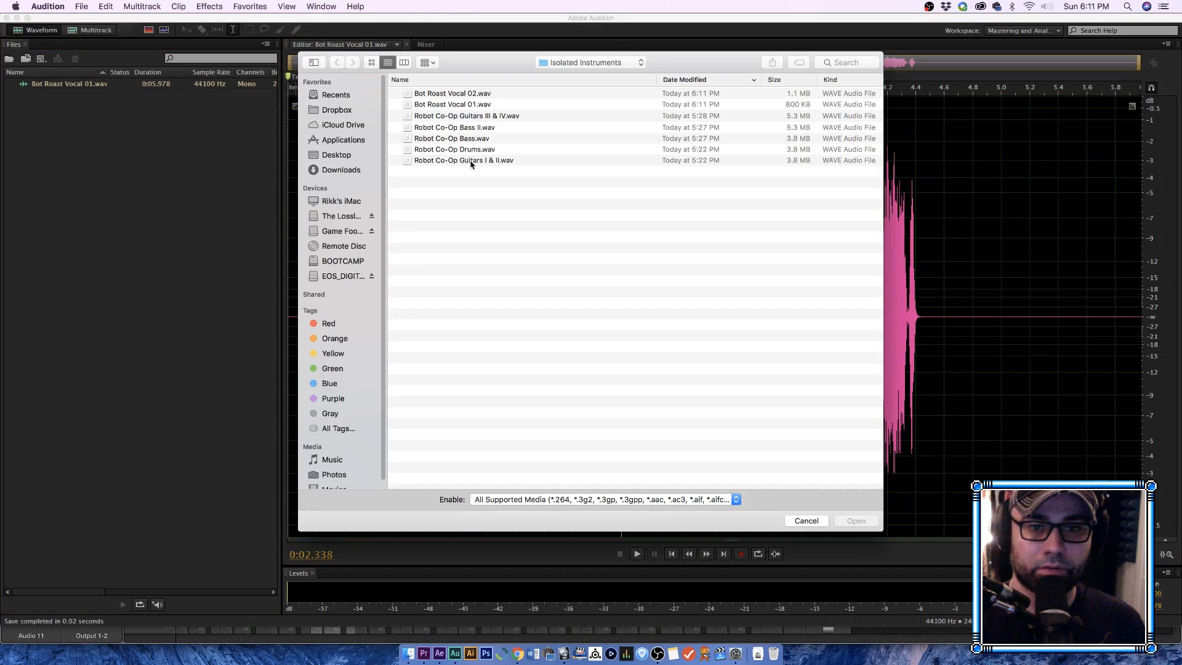
double_click(472, 93)
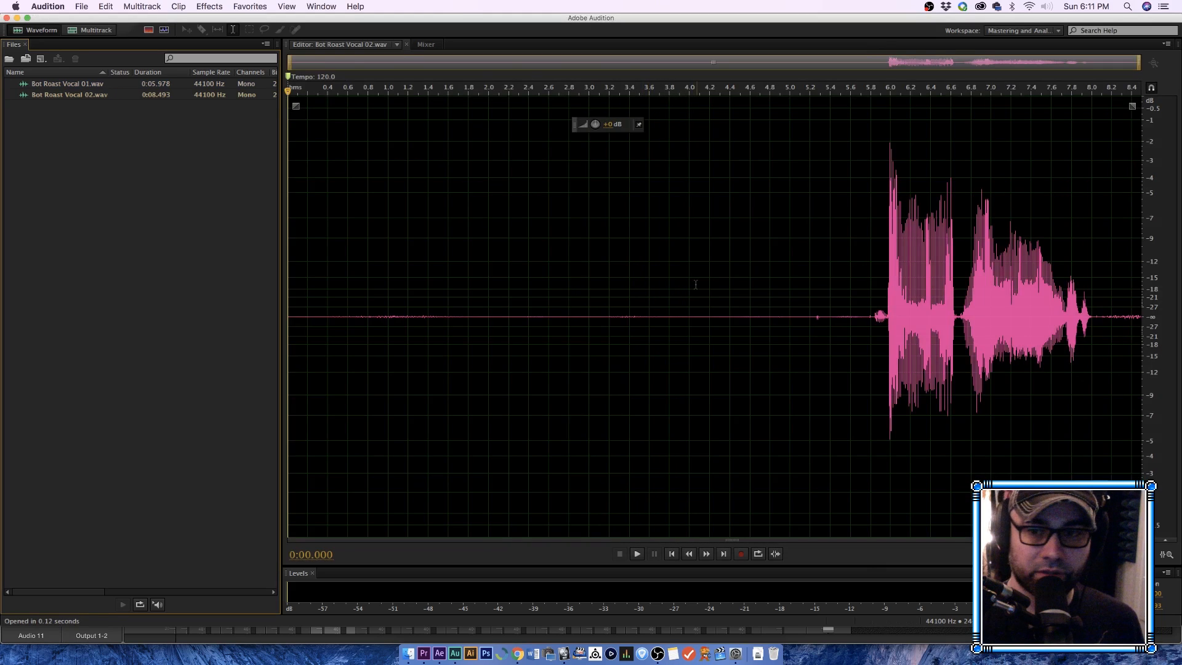
double_click(699, 285)
key("super+r")
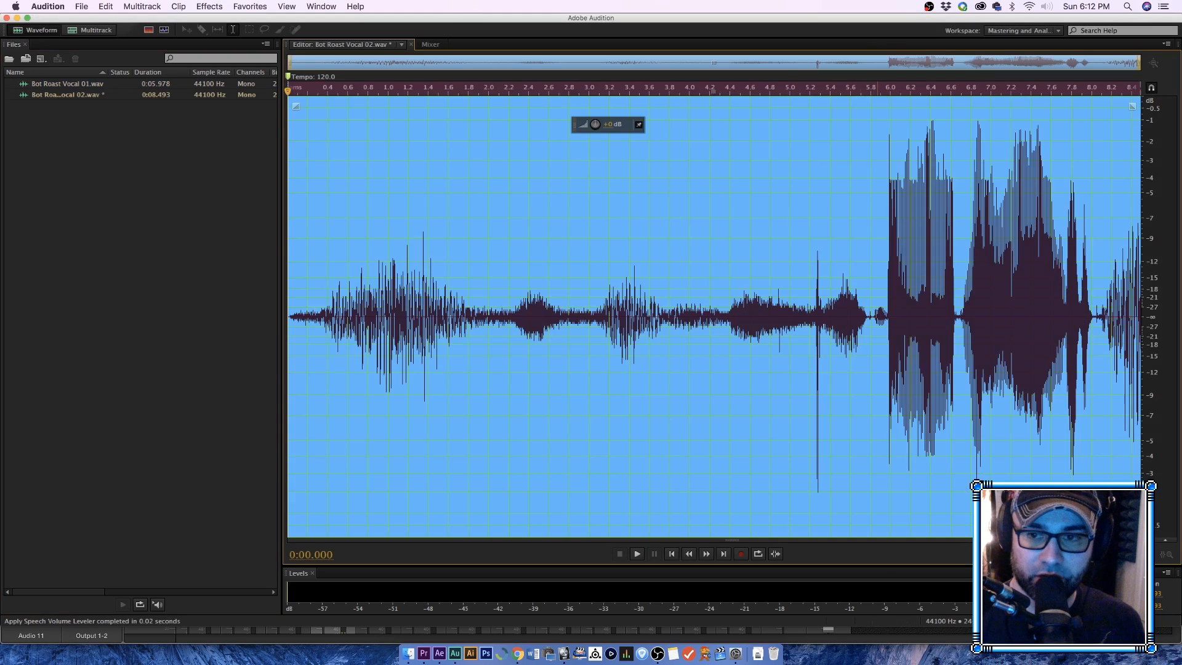
Step: Silence 0–5.8 s and the short tail after the phrase, preview, and save
left_click_drag(871, 308, 187, 250)
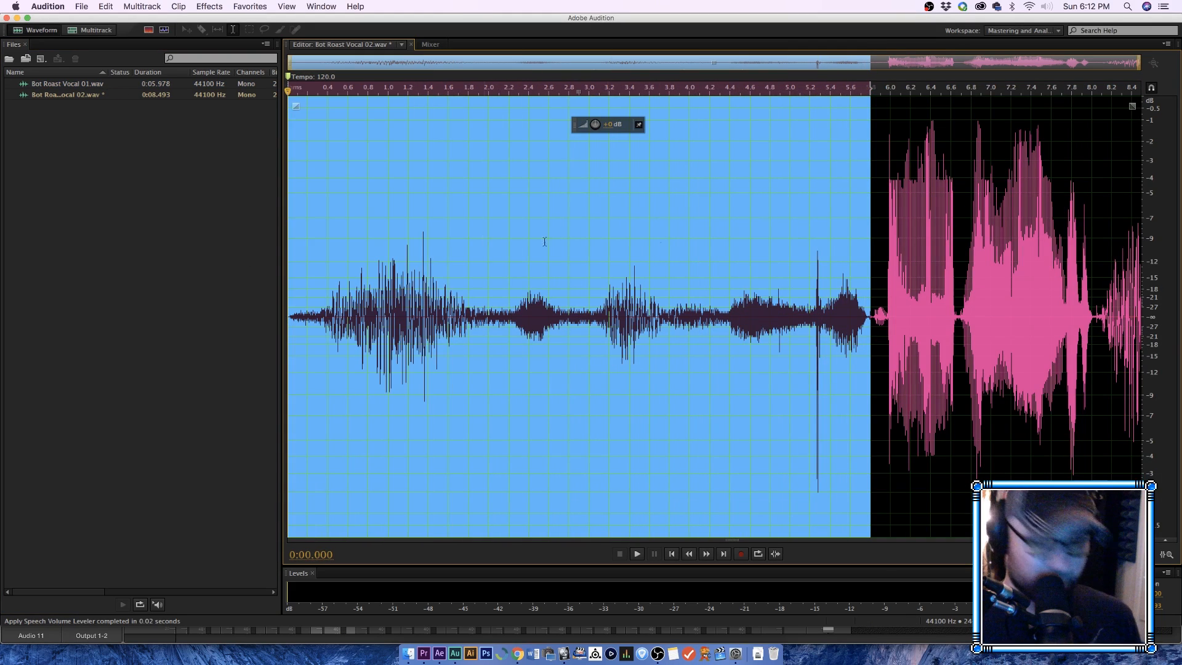
key("shift+s")
left_click_drag(1096, 299, 1153, 296)
key("shift+s")
left_click(1057, 253)
key("space")
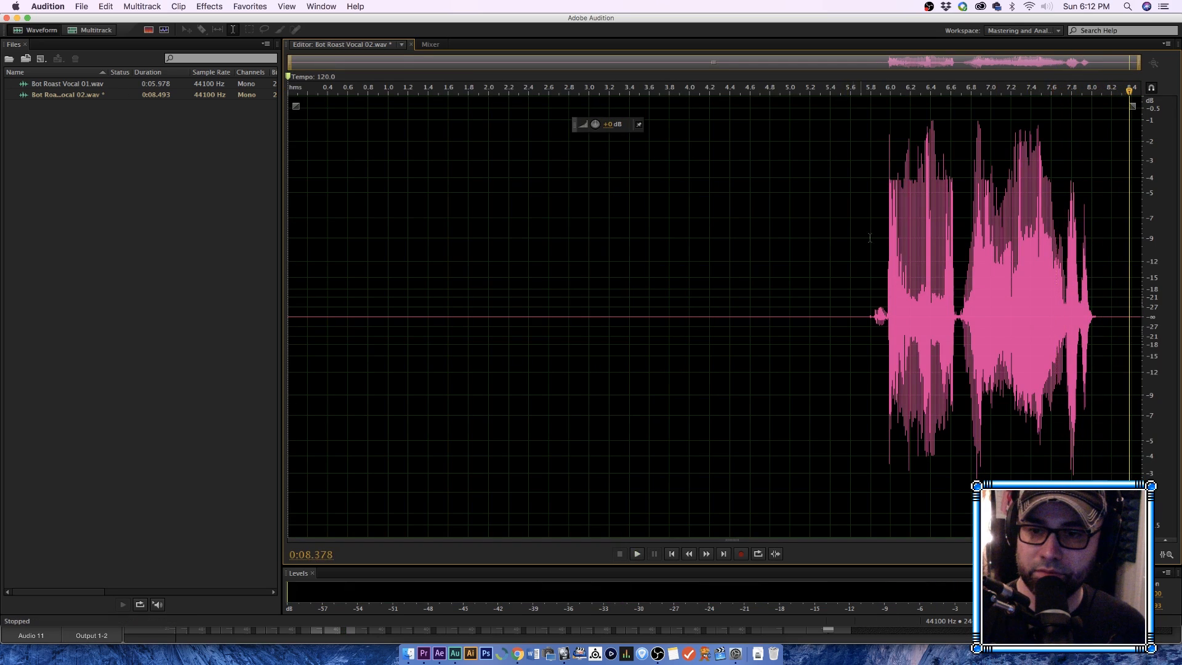
left_click(871, 236)
key("space")
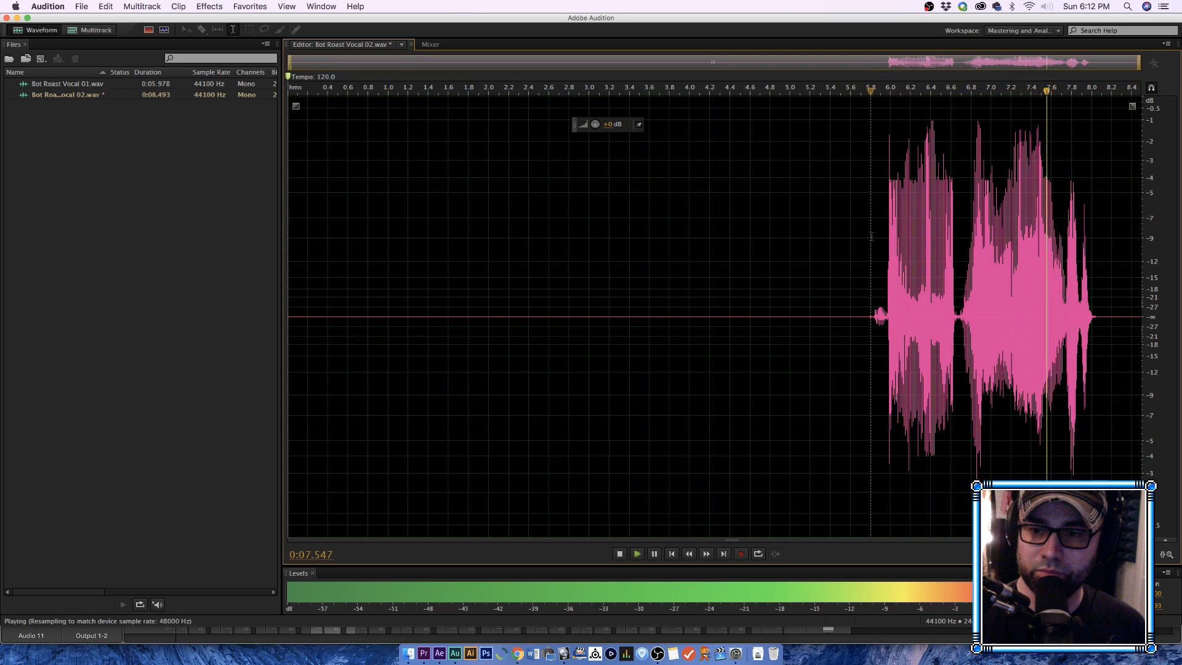
key("cmd+s")
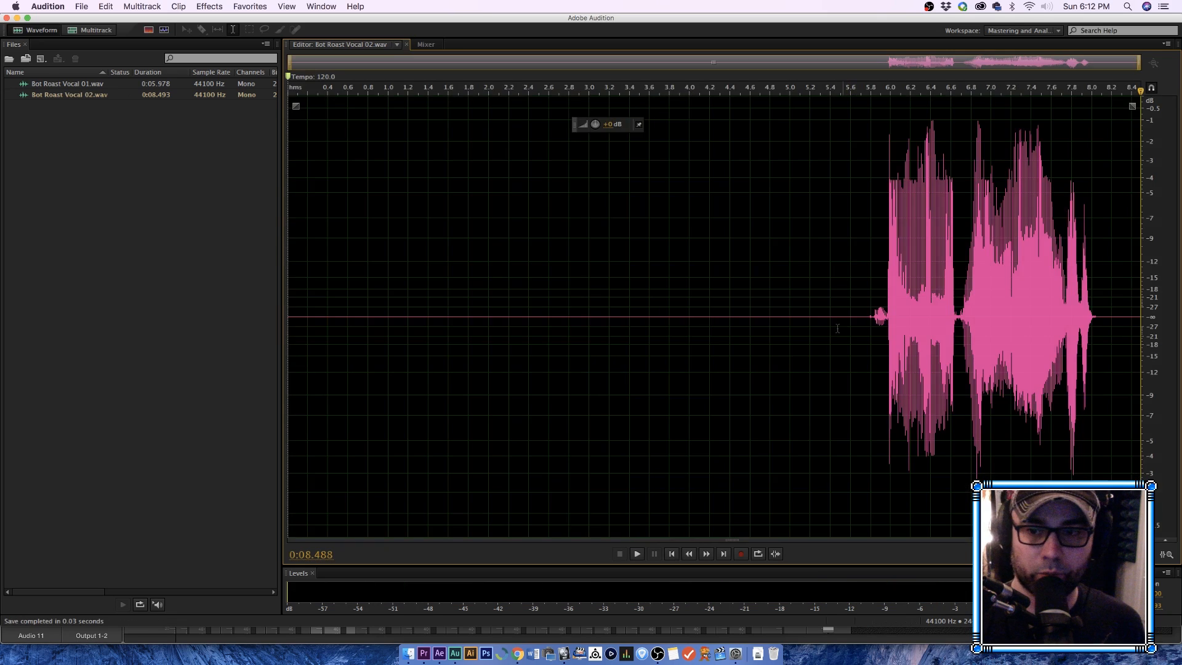
Step: Import Bot Roast Vocal 02.wav onto Logic's Audio 12 track
left_click(565, 654)
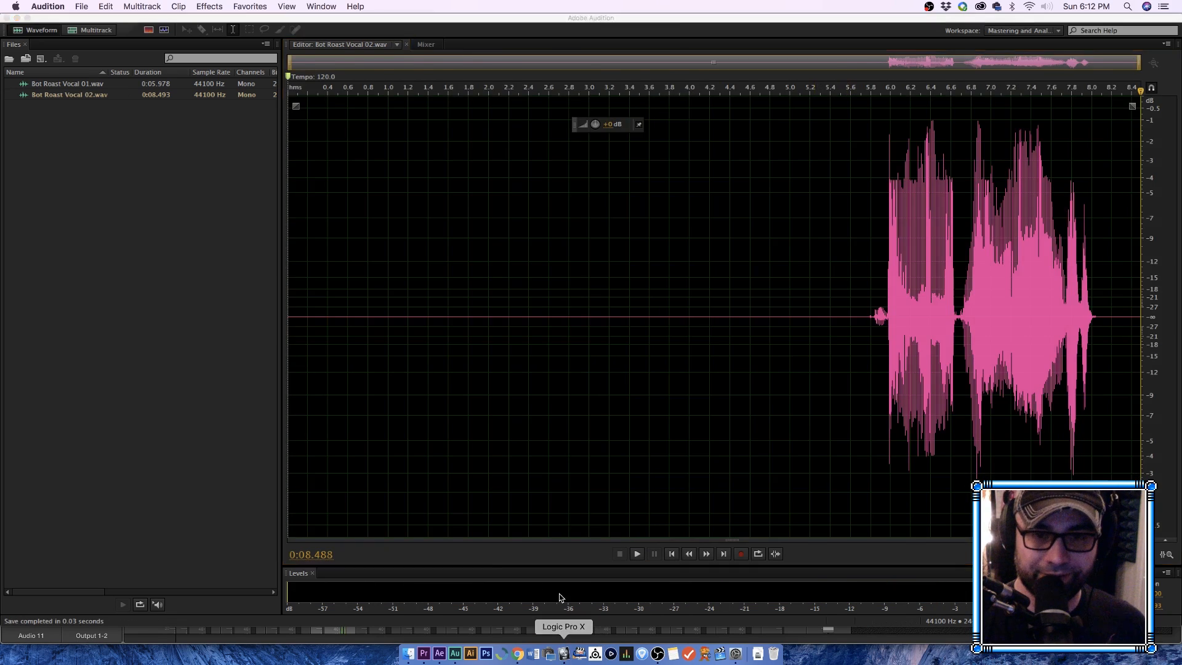
left_click(243, 244)
left_click(93, 6)
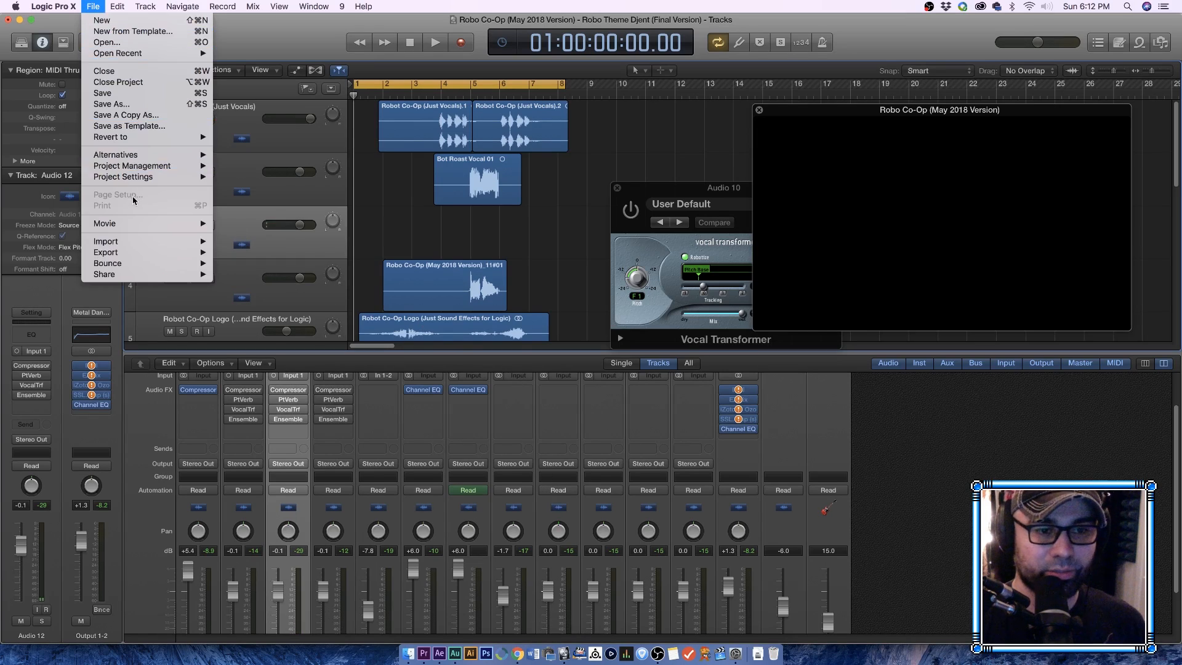
mouse_move(151, 245)
left_click(226, 254)
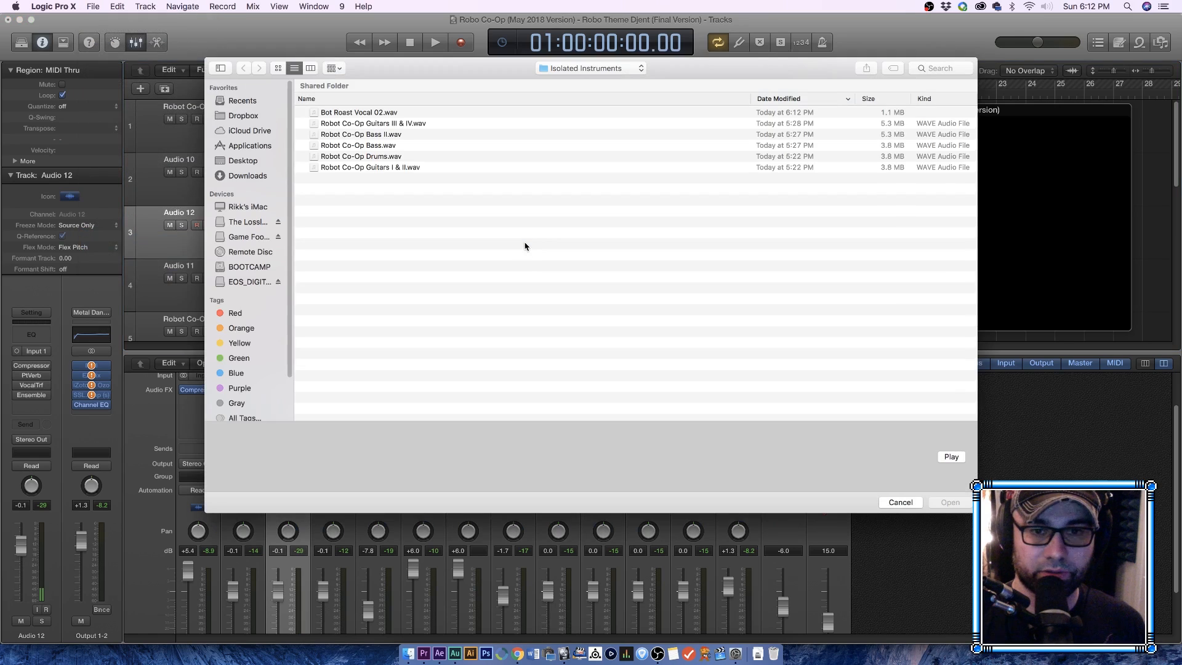
left_click(345, 115)
left_click(950, 502)
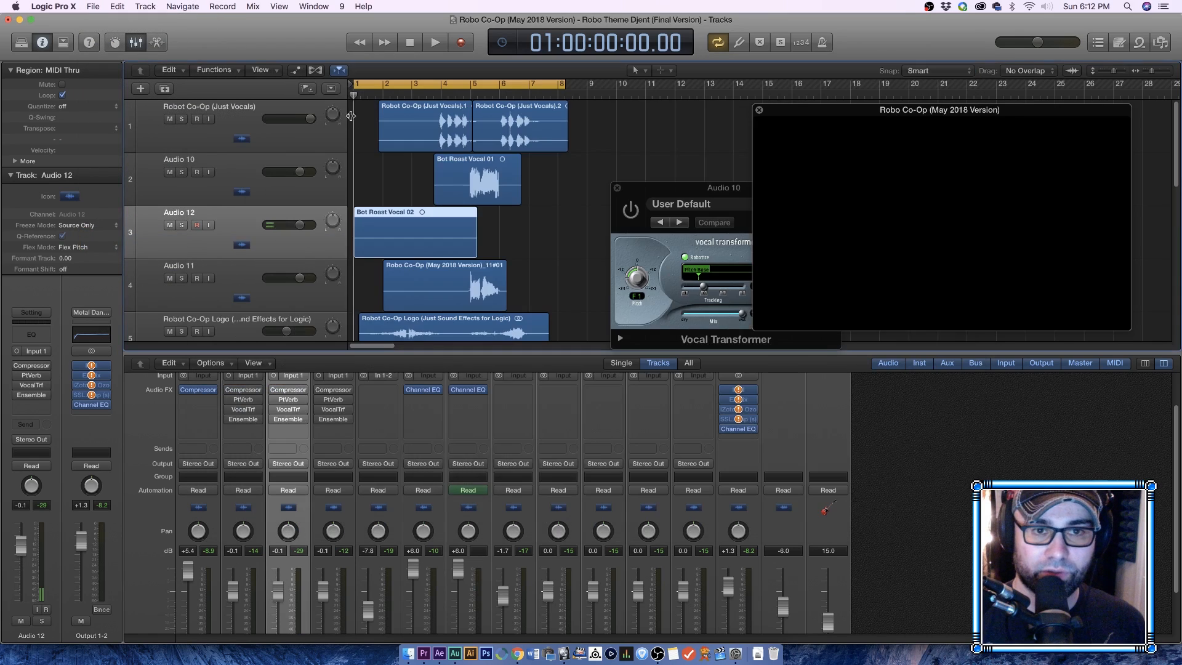
left_click(454, 651)
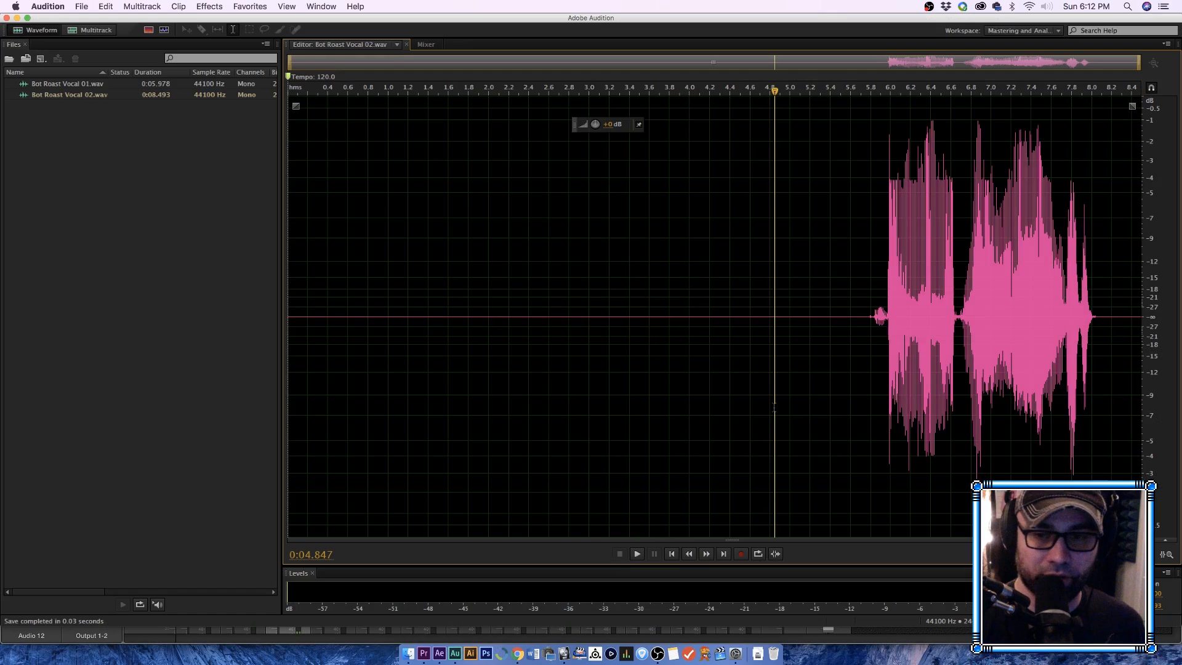
Step: Undo the silencing edits on Bot Roast Vocal 02 and play it from 0:00
key("super+z")
key("super+z")
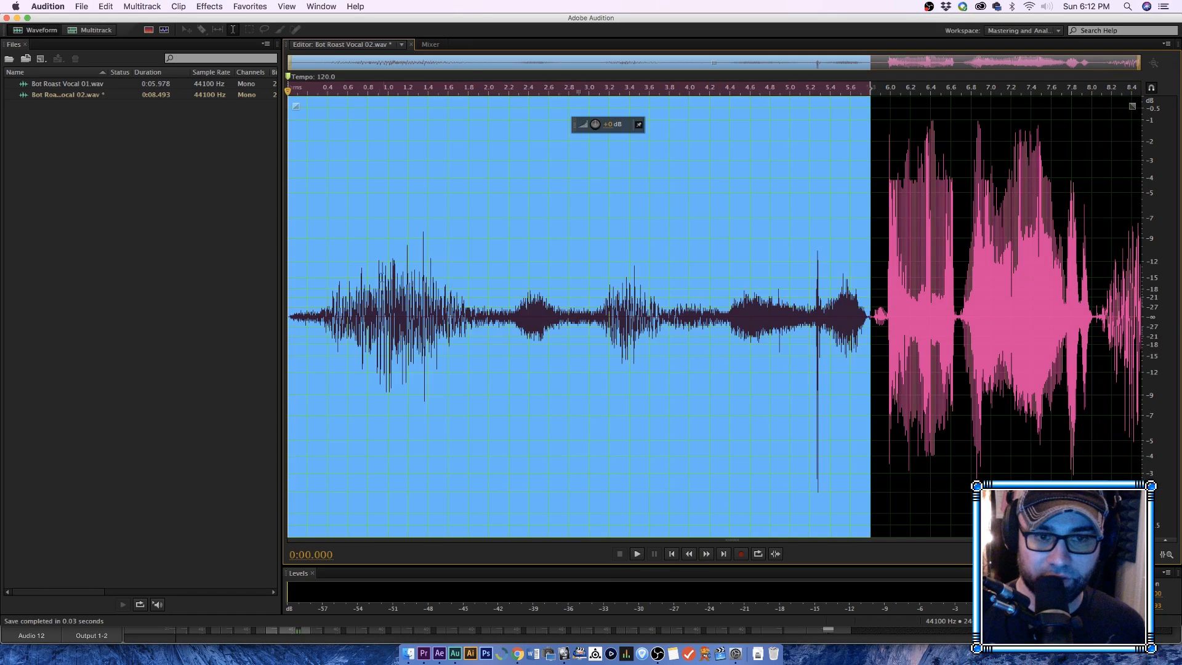
left_click(319, 265)
left_click(288, 259)
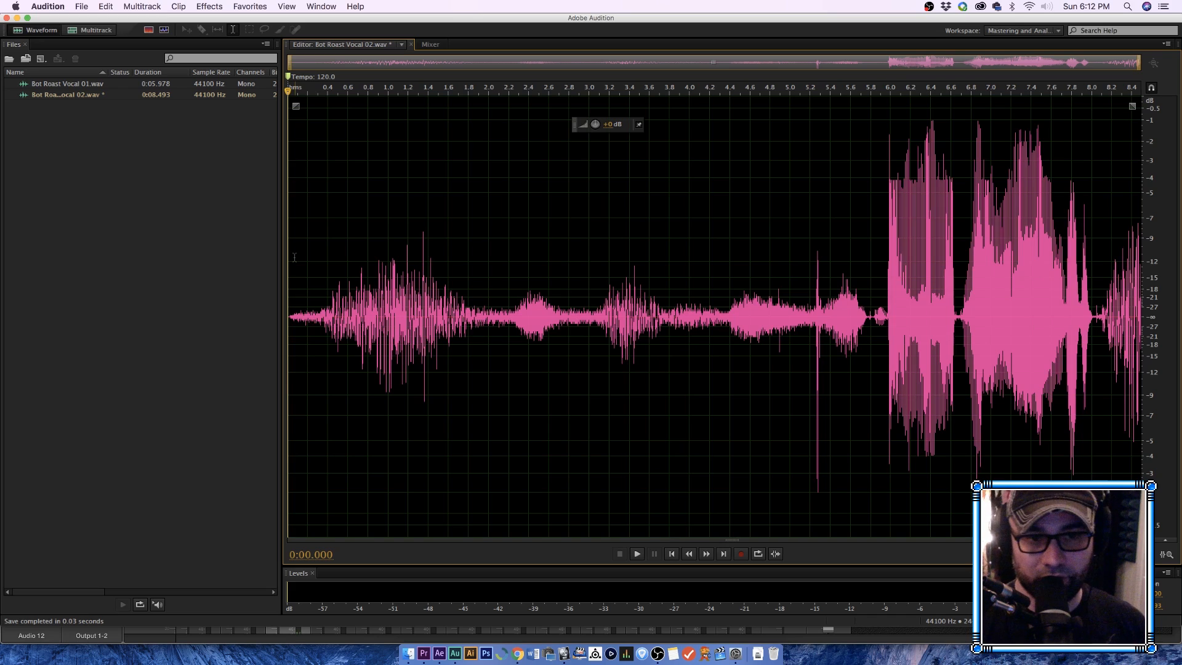
key("space")
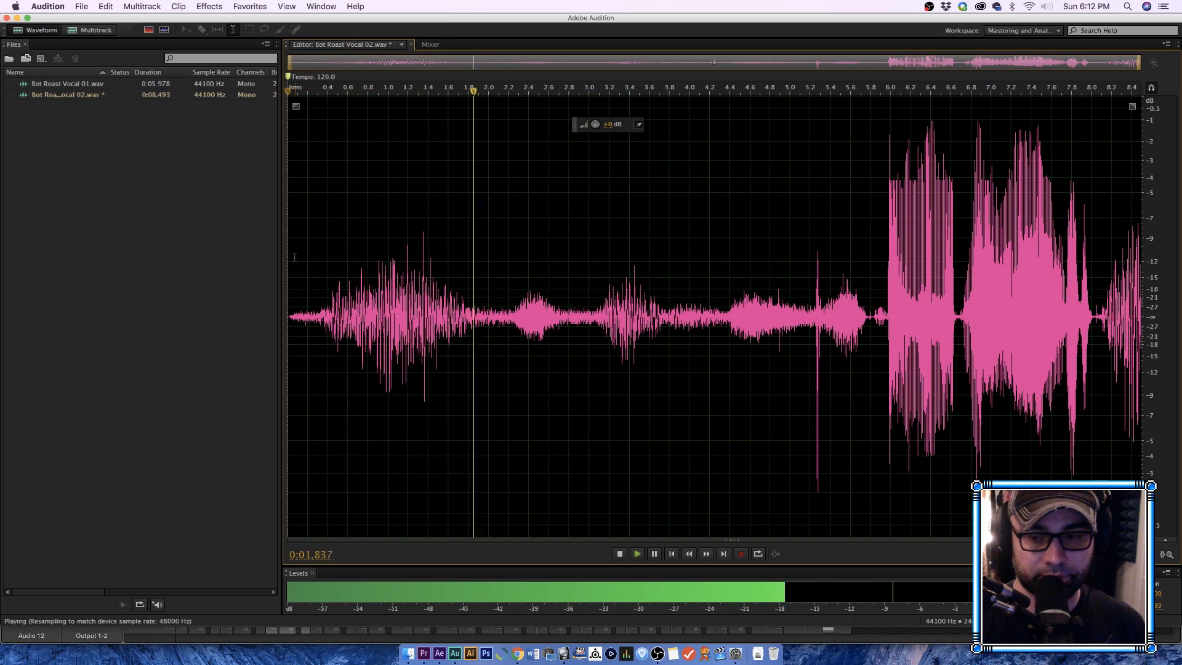
left_click(658, 654)
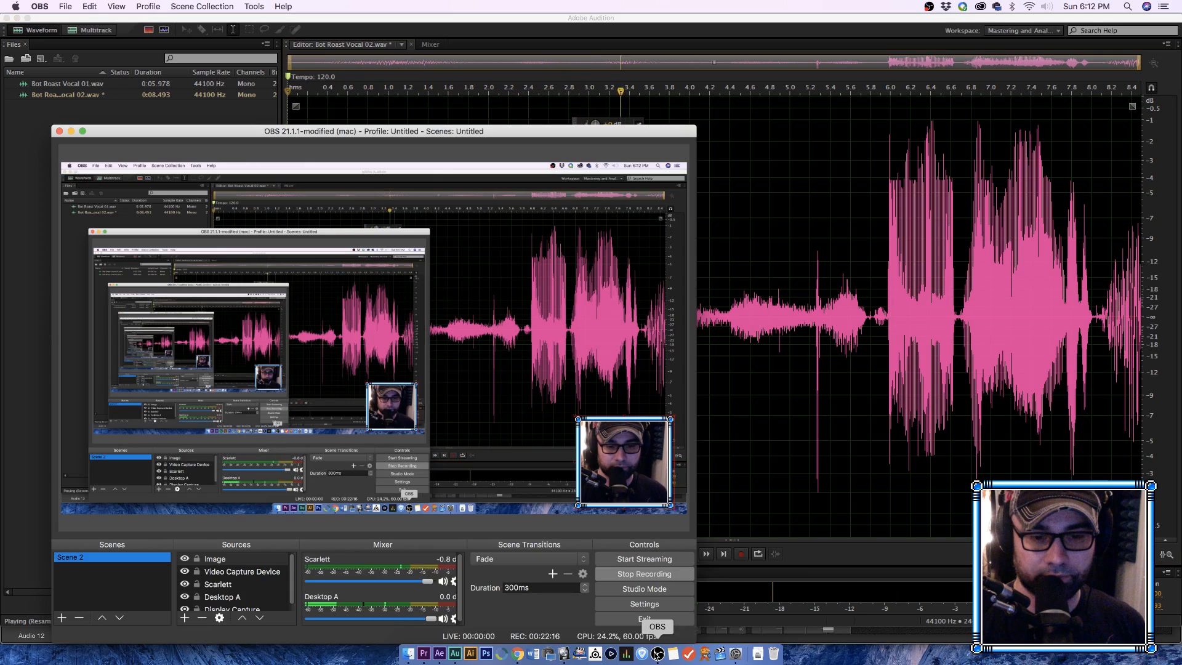
Step: Stop playback, close both vocal files without saving, and quit System Preferences
left_click(725, 554)
key("space")
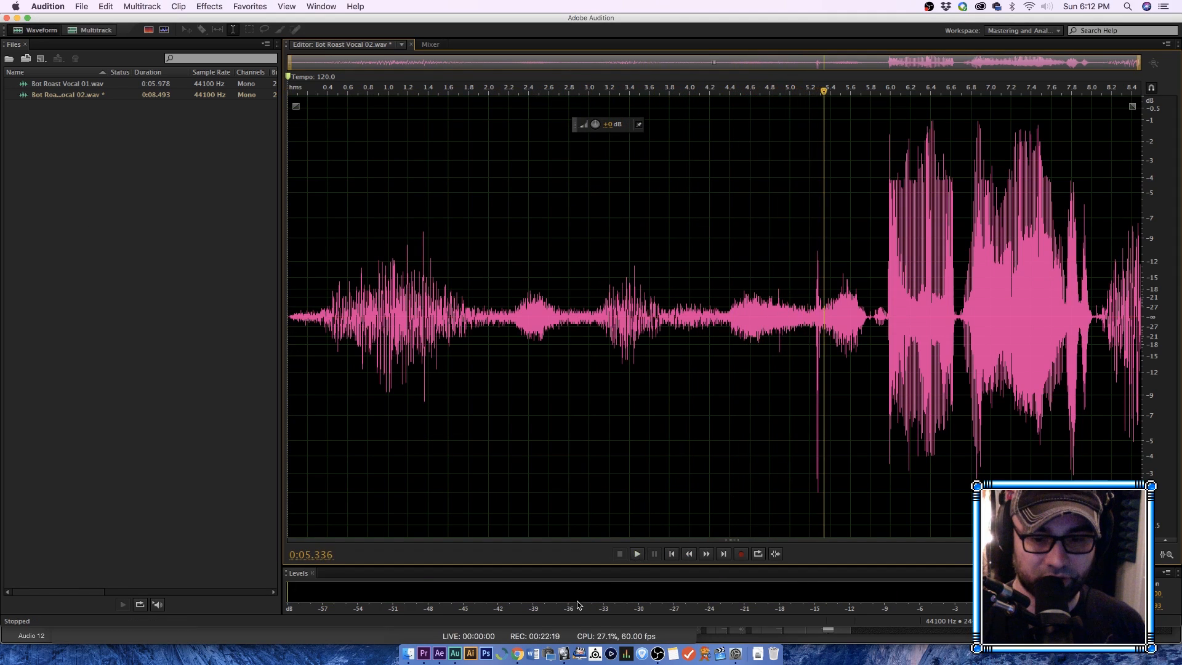
left_click(81, 6)
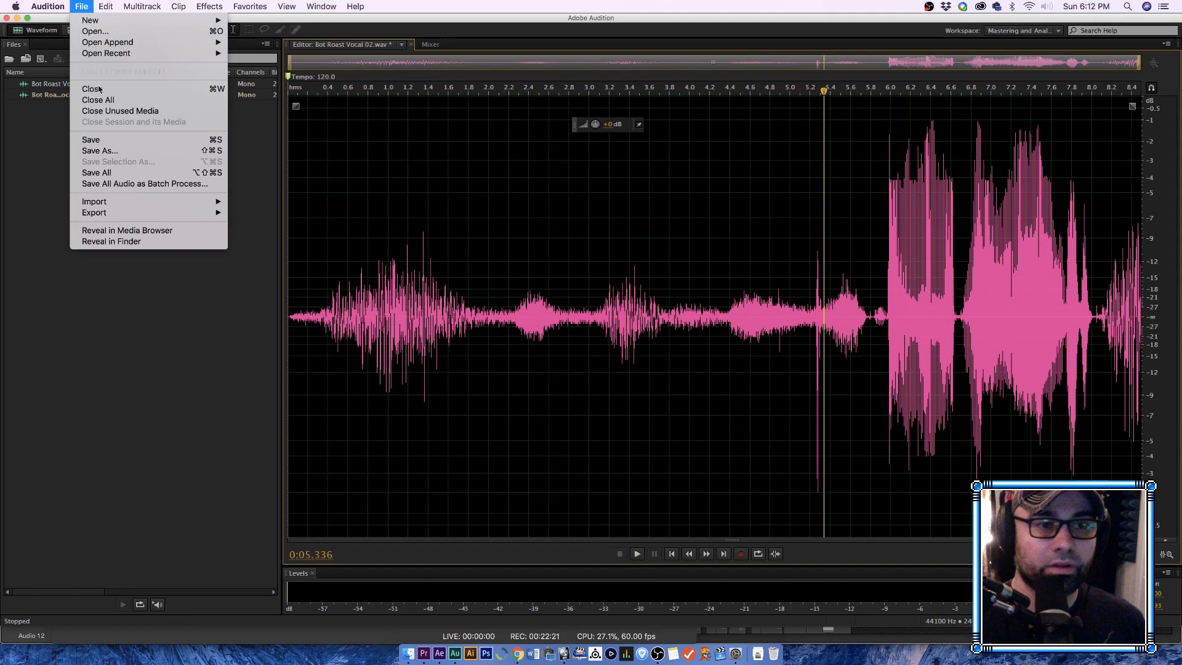
left_click(92, 98)
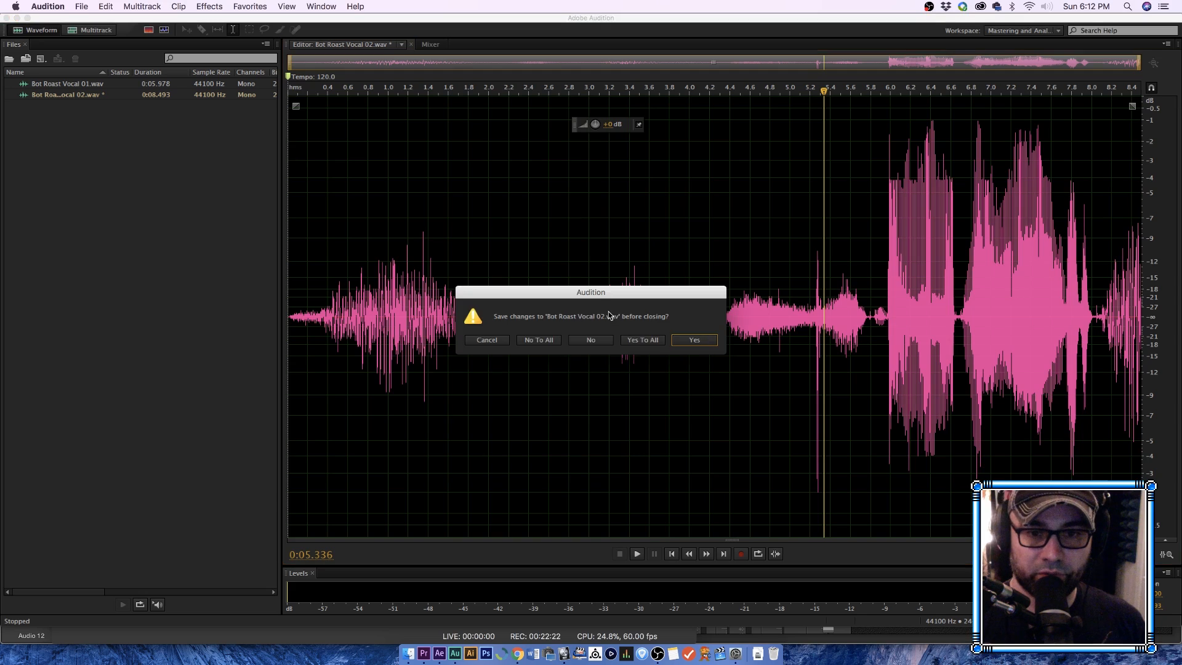
left_click(539, 340)
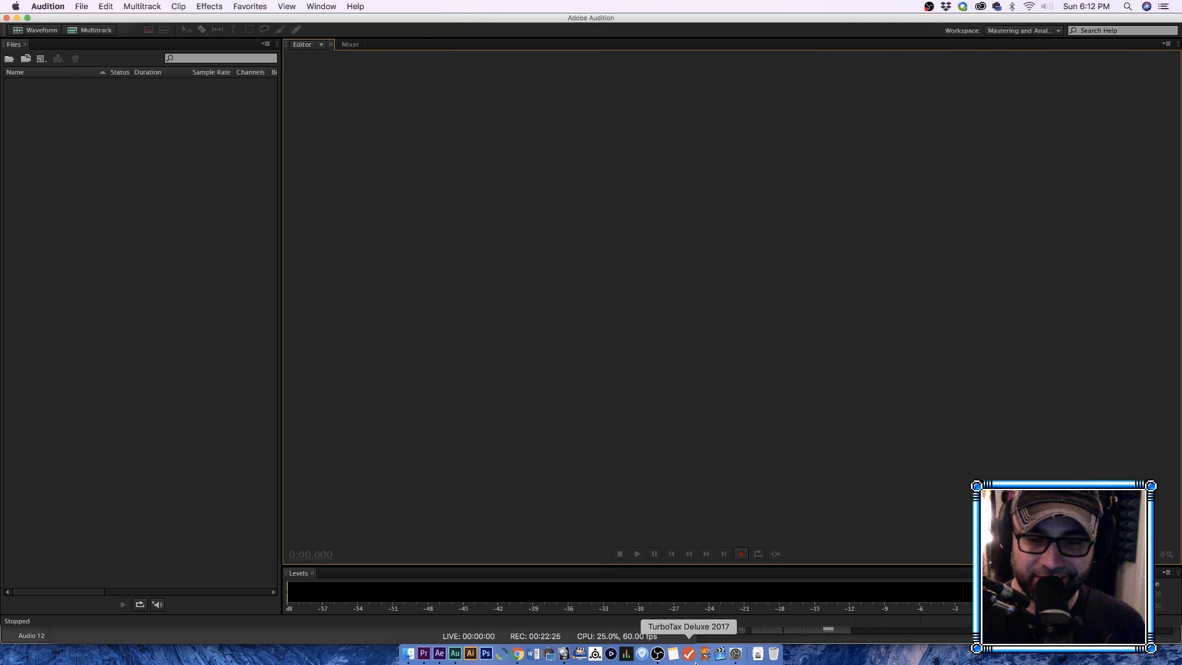
right_click(732, 652)
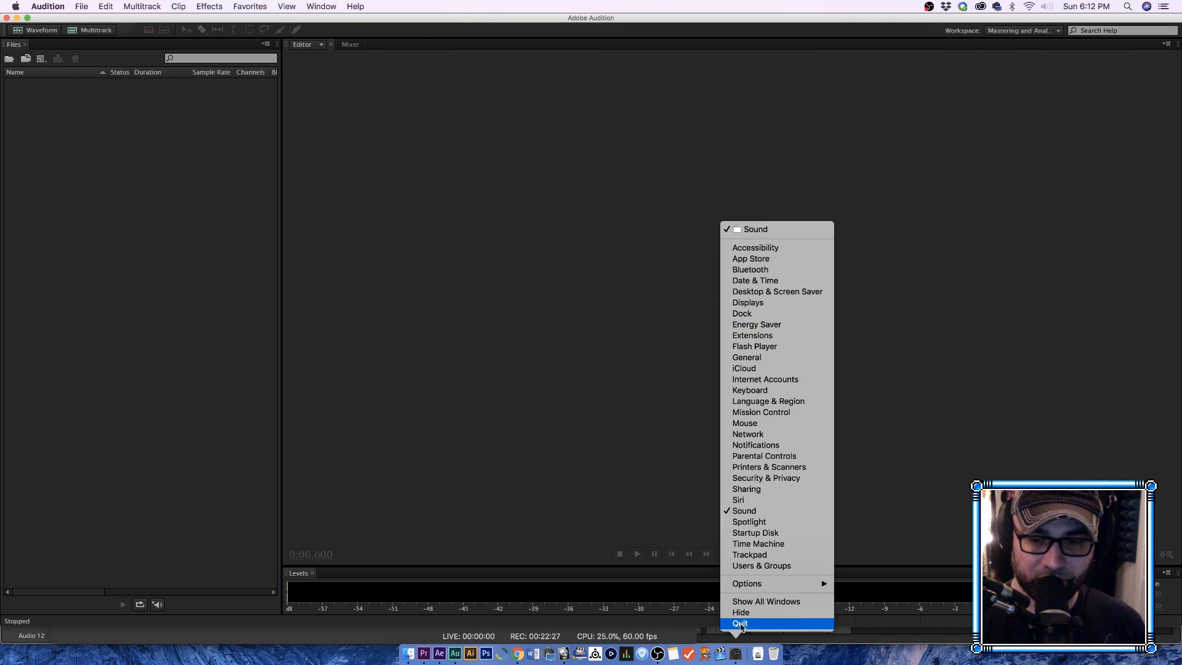
left_click(740, 623)
Step: Move Bot Roast Vocal 02 one bar later and delete the Audio 11 take, its file and track
left_click(572, 653)
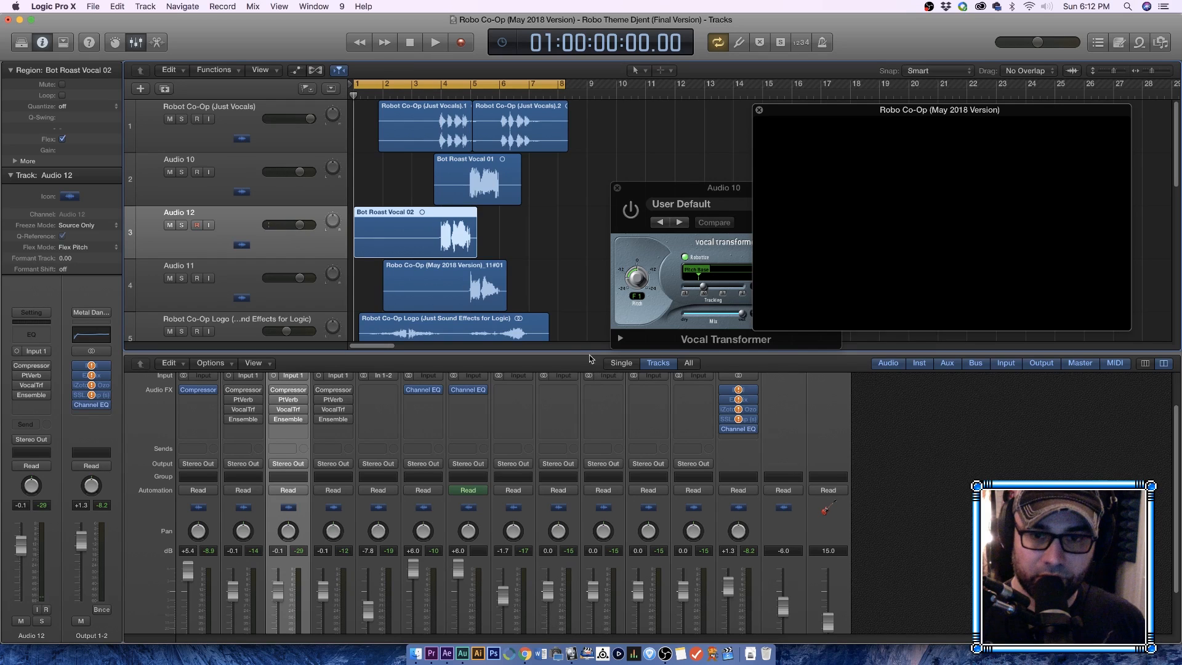
left_click_drag(426, 249, 455, 251)
left_click(432, 292)
key("BackSpace")
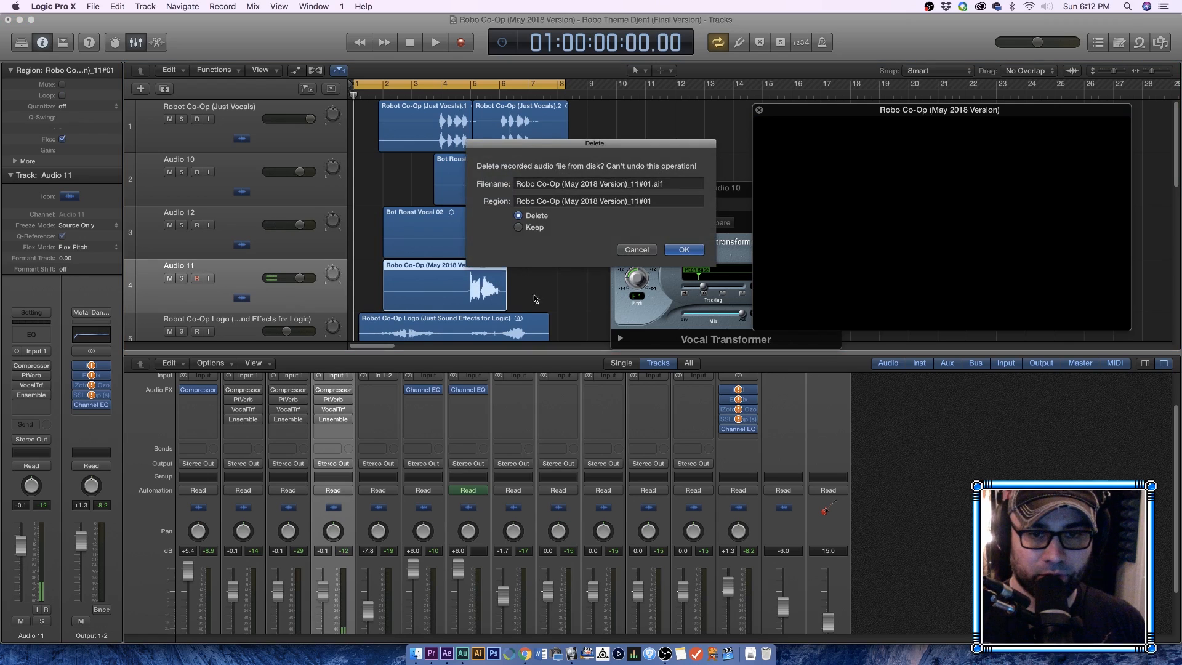
left_click(664, 250)
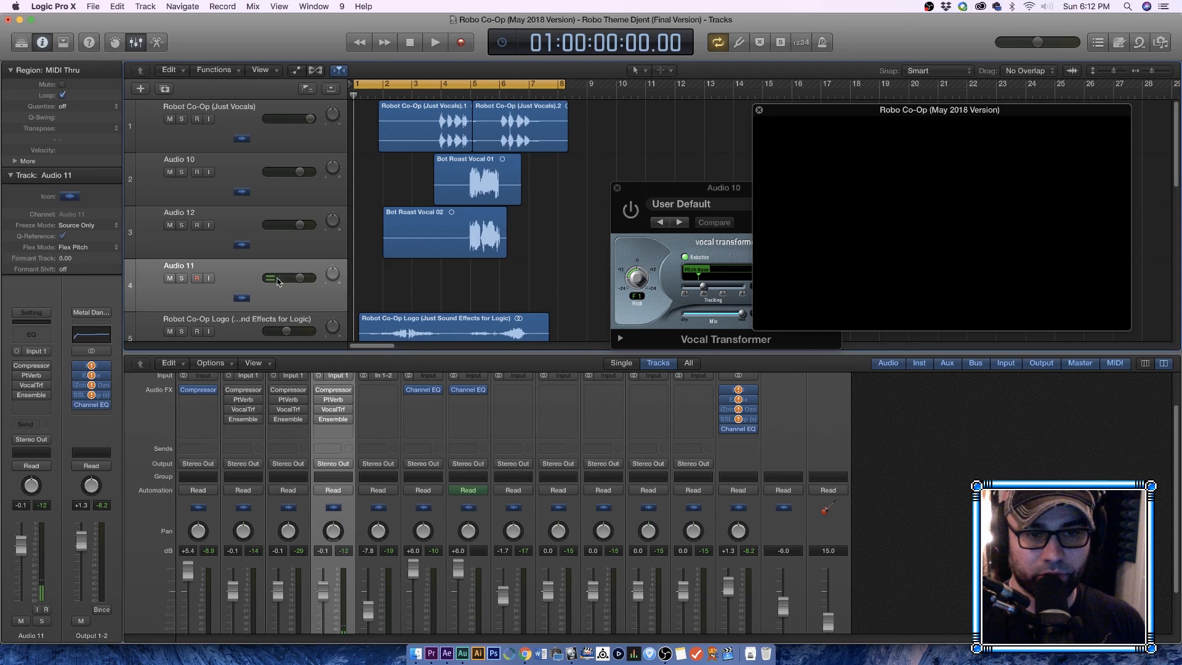
key("super+BackSpace")
Step: Re-enable the PtVerb and Vocal Transformer on Audio 10 and the Ensemble on Audio 12
left_click(461, 277)
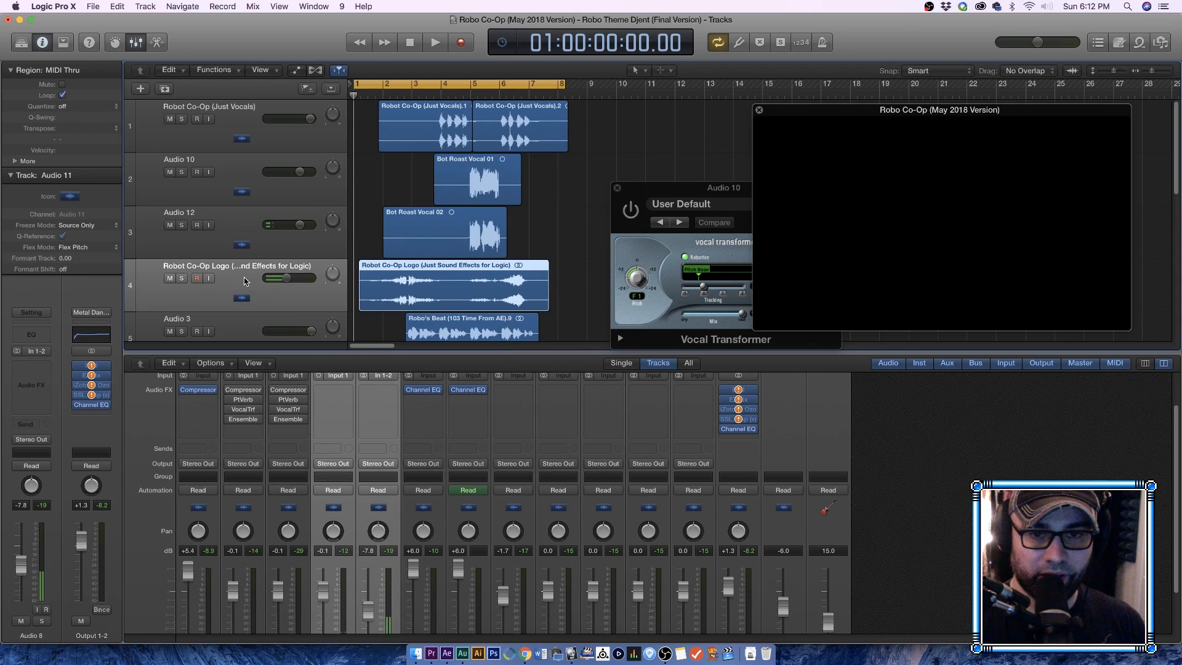
left_click(228, 195)
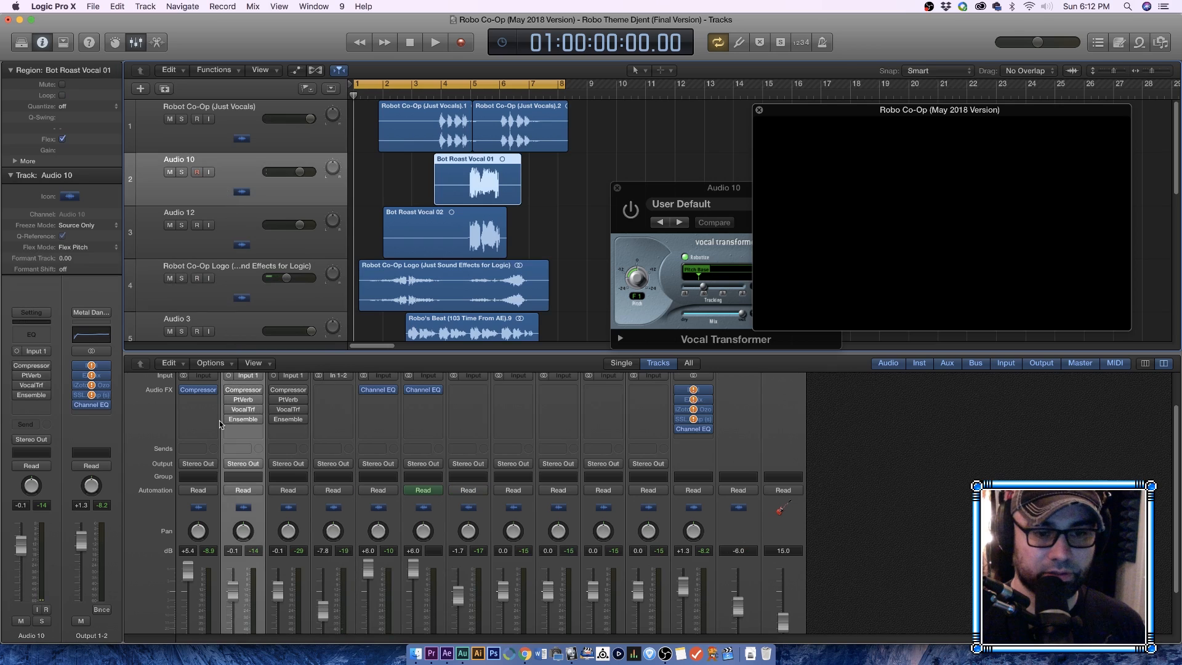
left_click(229, 400)
left_click(229, 410)
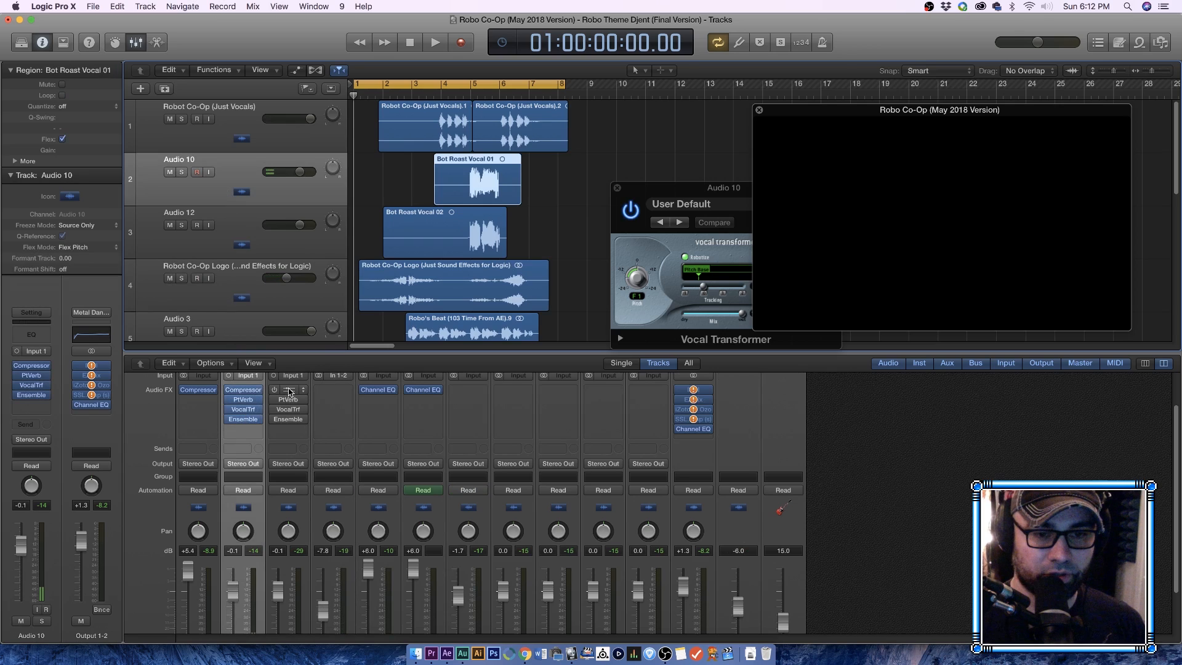
left_click(274, 420)
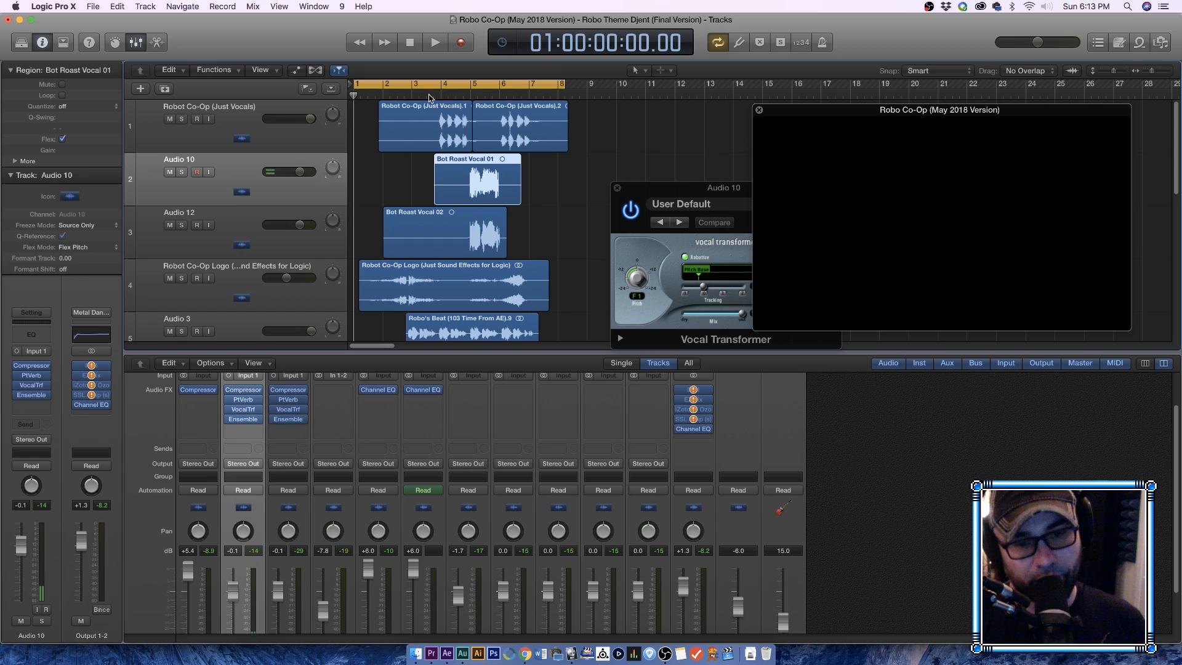
Step: Set the cycle range to bars 4–11 and play the vocal takes against the logo video
left_click_drag(405, 87, 478, 98)
key("space")
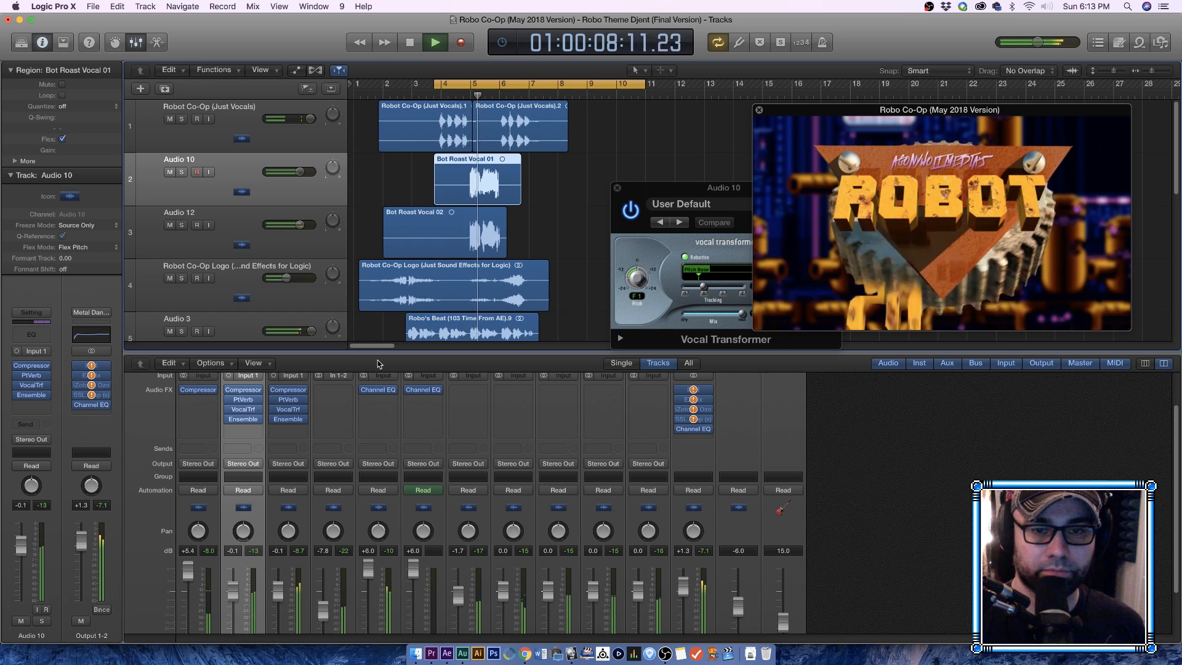
scroll(400, 317, "down", 2)
key("space")
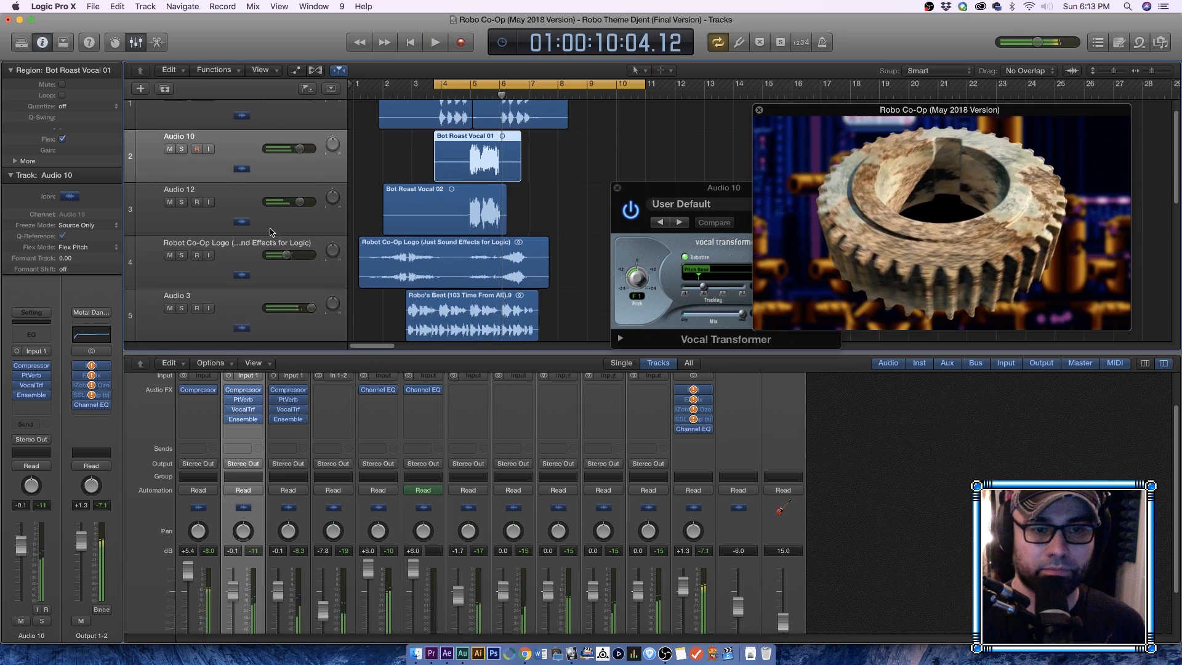
left_click(273, 229, "shift")
scroll(283, 545, "down", 4)
left_click_drag(279, 539, 278, 544)
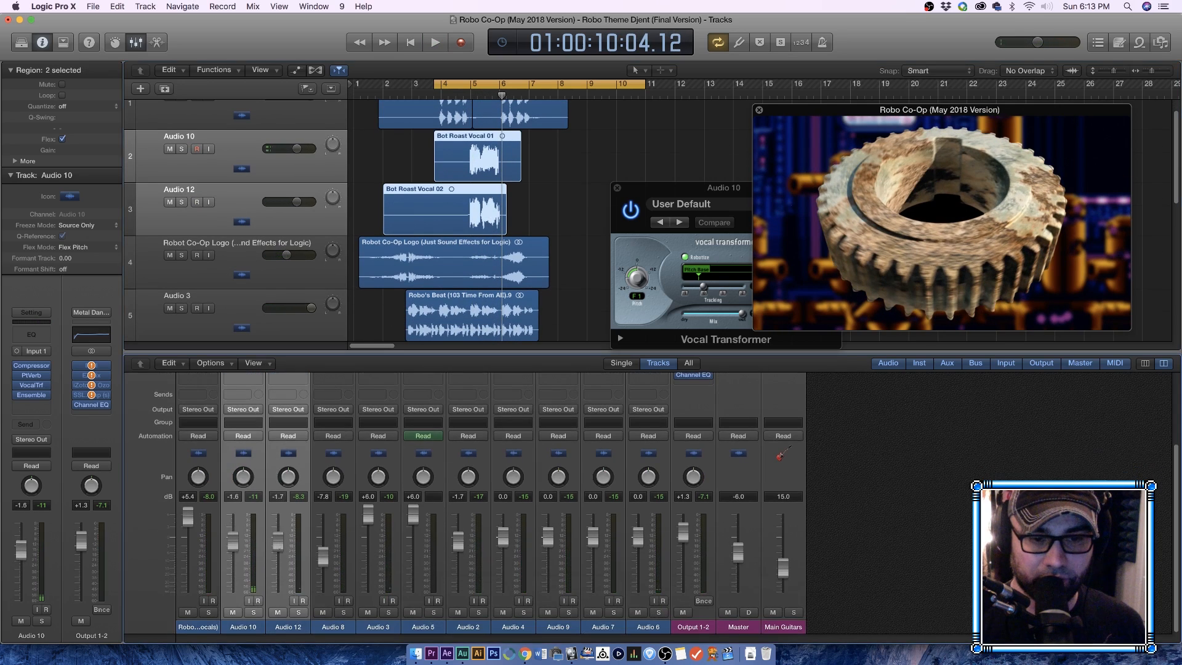
key("space")
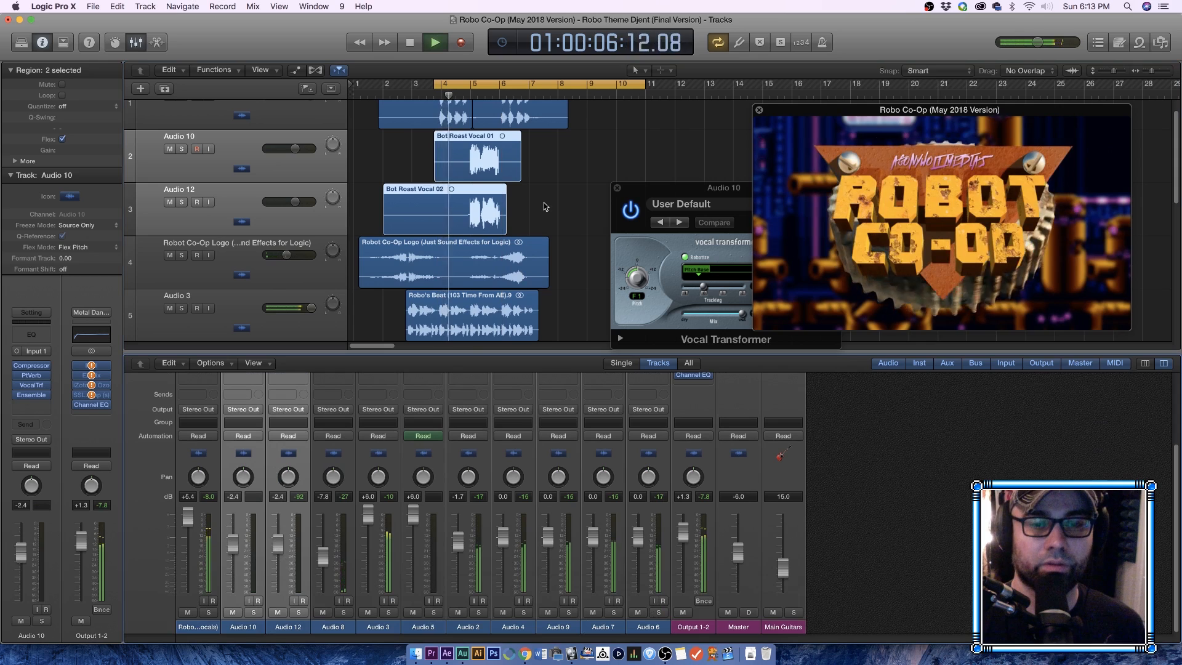
left_click(545, 205)
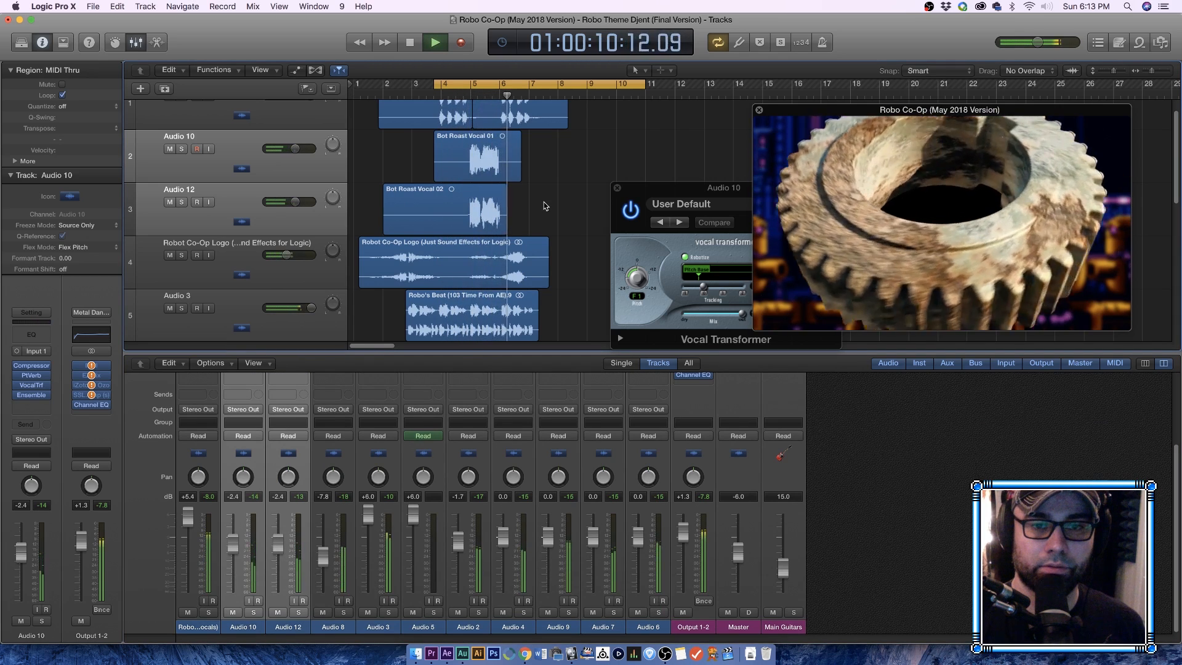
key("space")
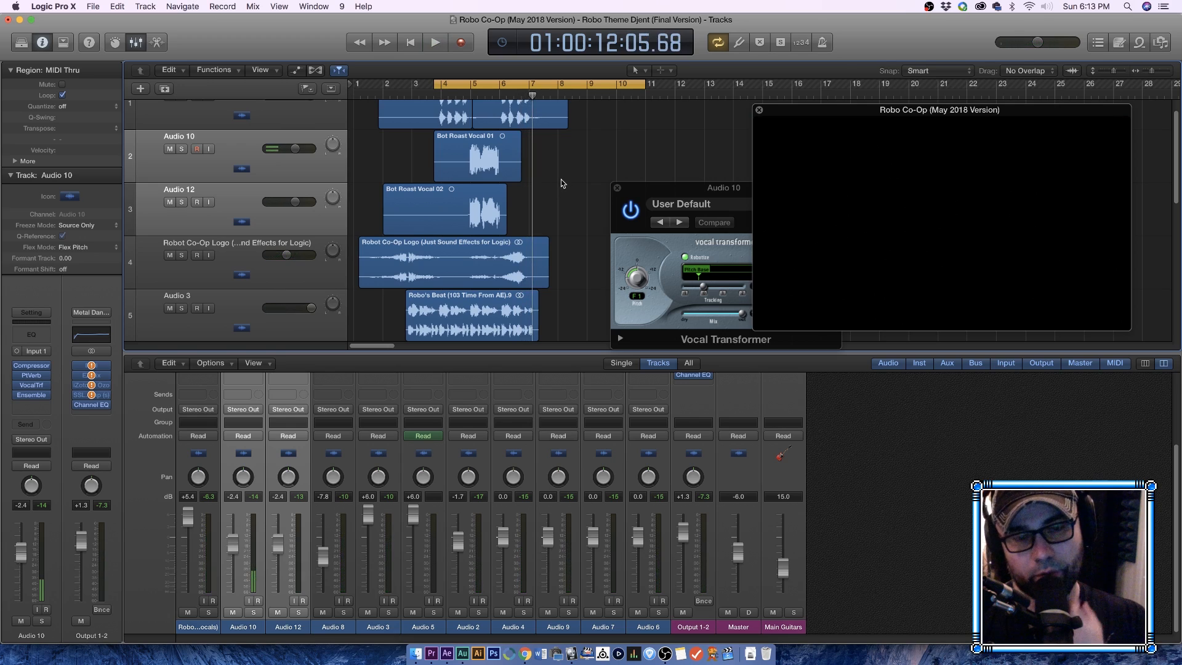
Step: Replay the arrangement with Audio 12 selected, then bring Audio 10's Vocal Transformer settings fully into view
scroll(492, 154, "up", 2)
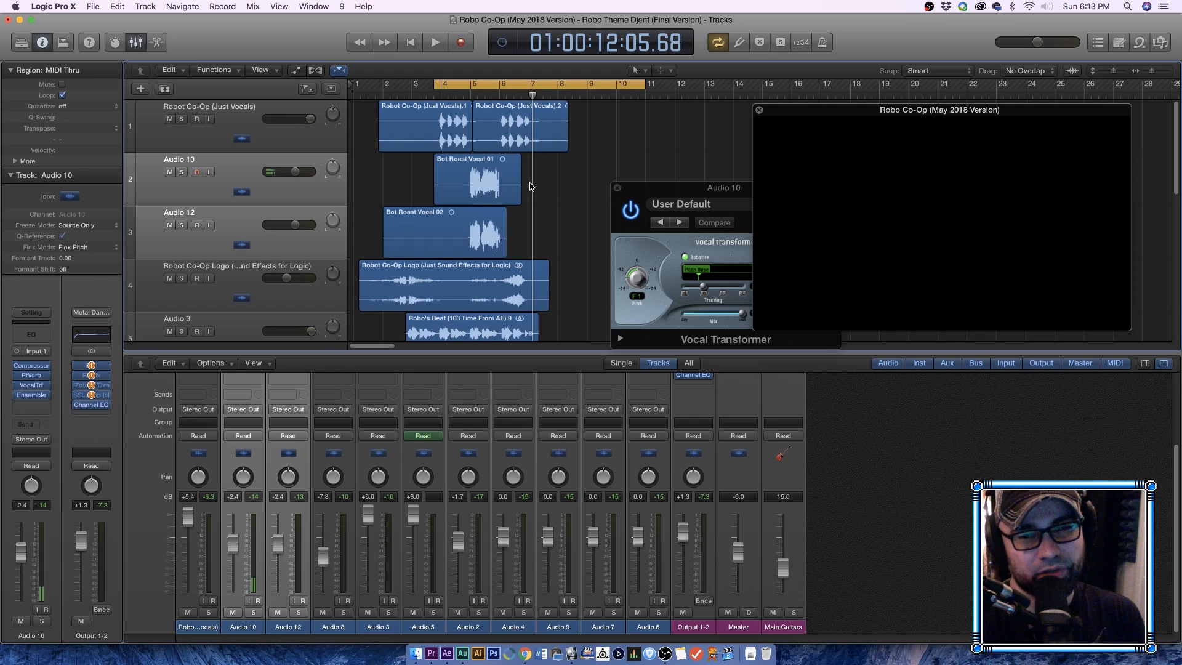
key("space")
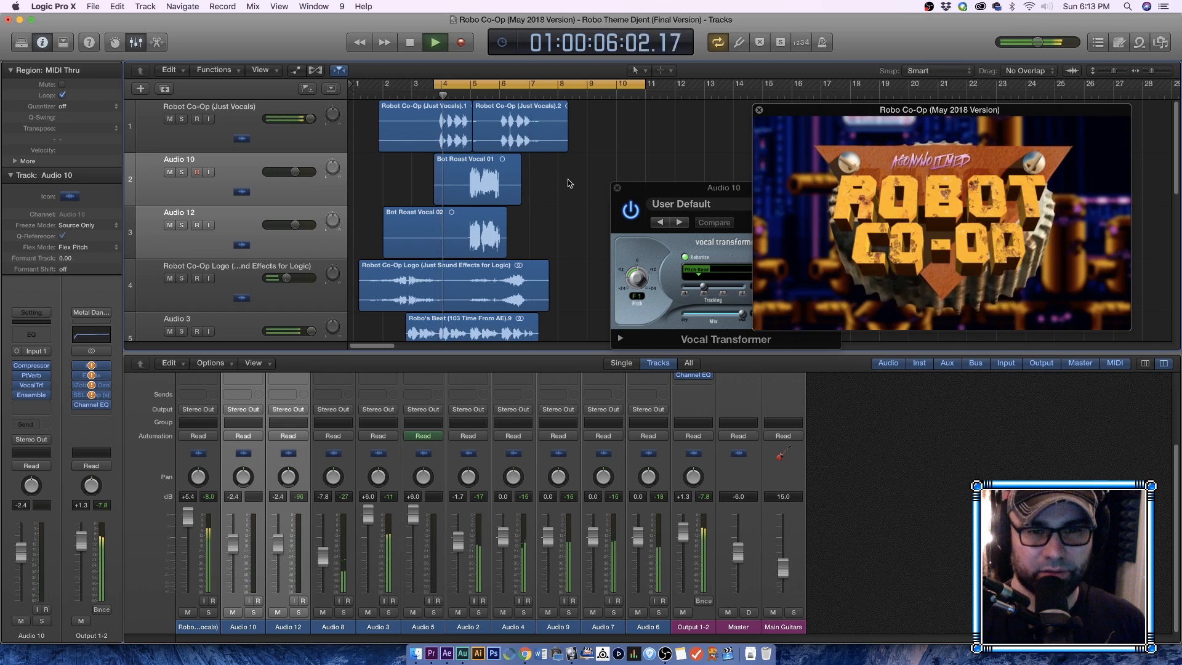
left_click(293, 235)
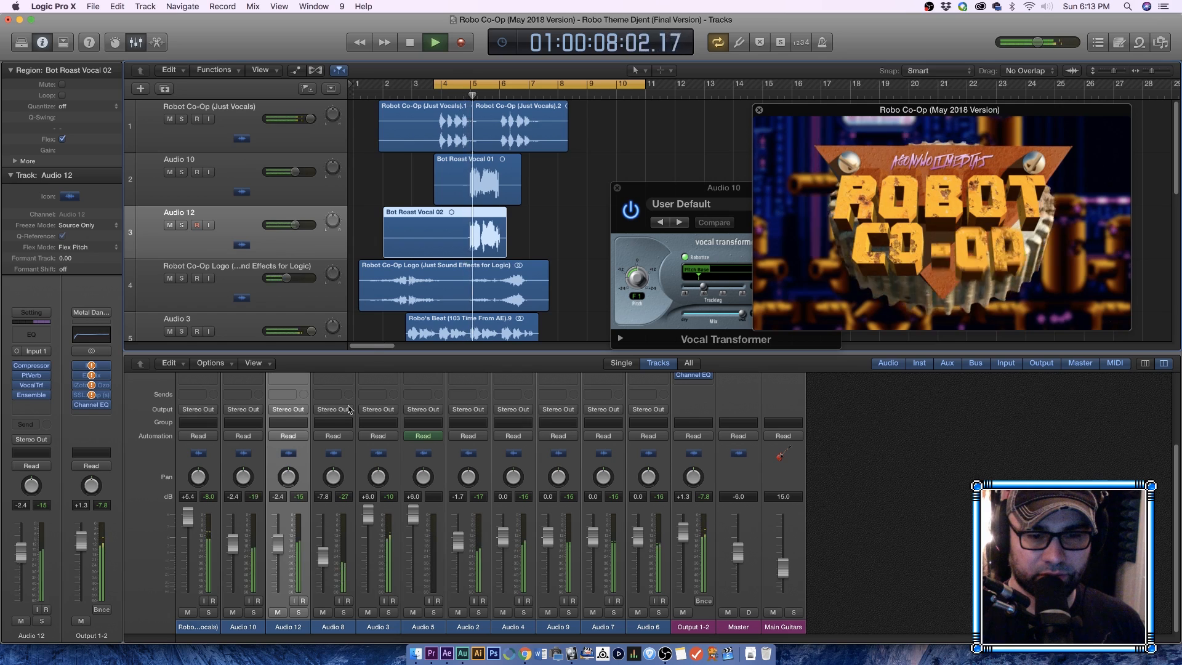
scroll(302, 508, "up", 3)
key("space")
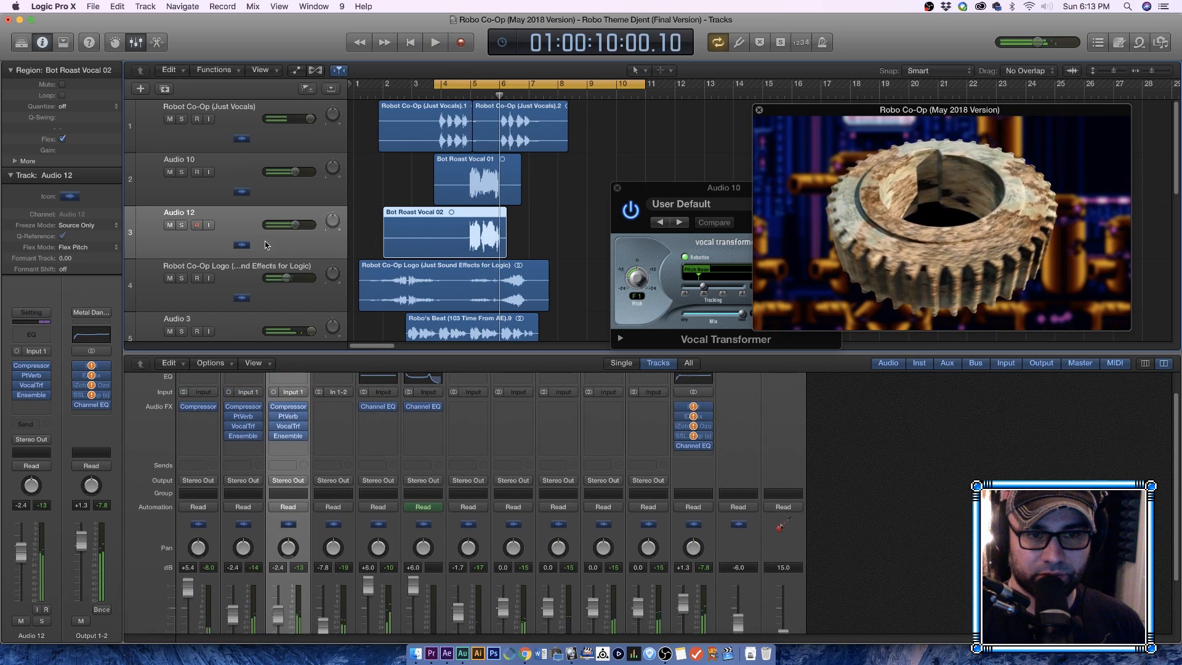
left_click_drag(661, 194, 504, 366)
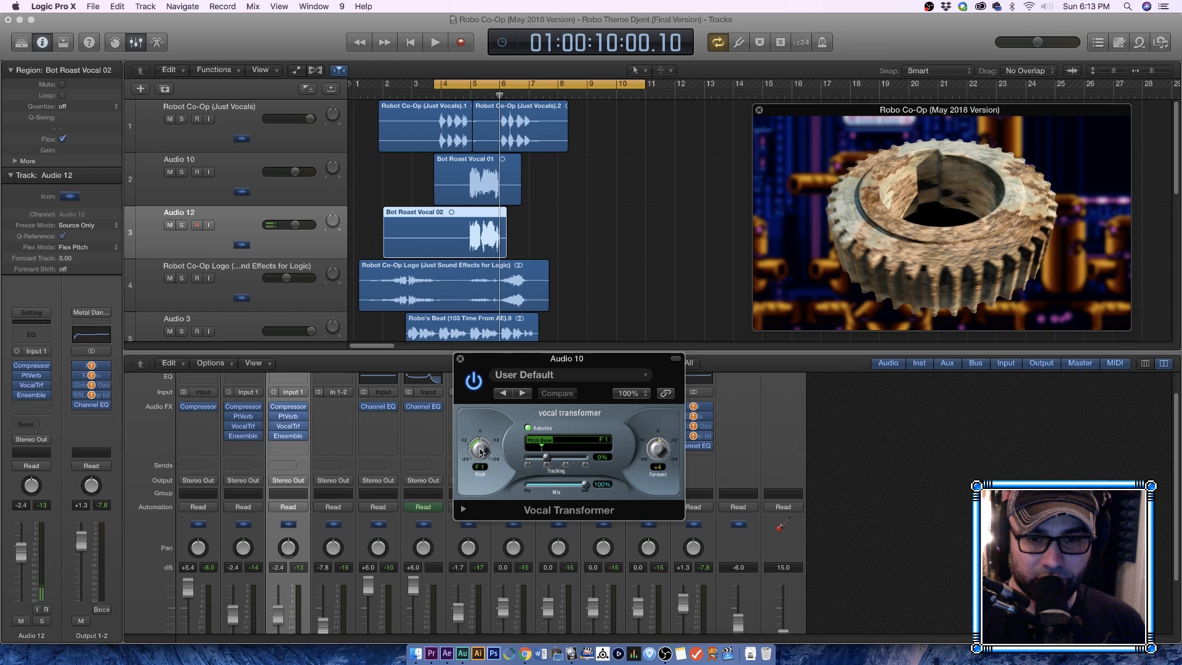
Step: Raise the Vocal Transformer pitch from C 3 to E 3 and audition it against the logo video
left_click_drag(488, 404, 489, 395)
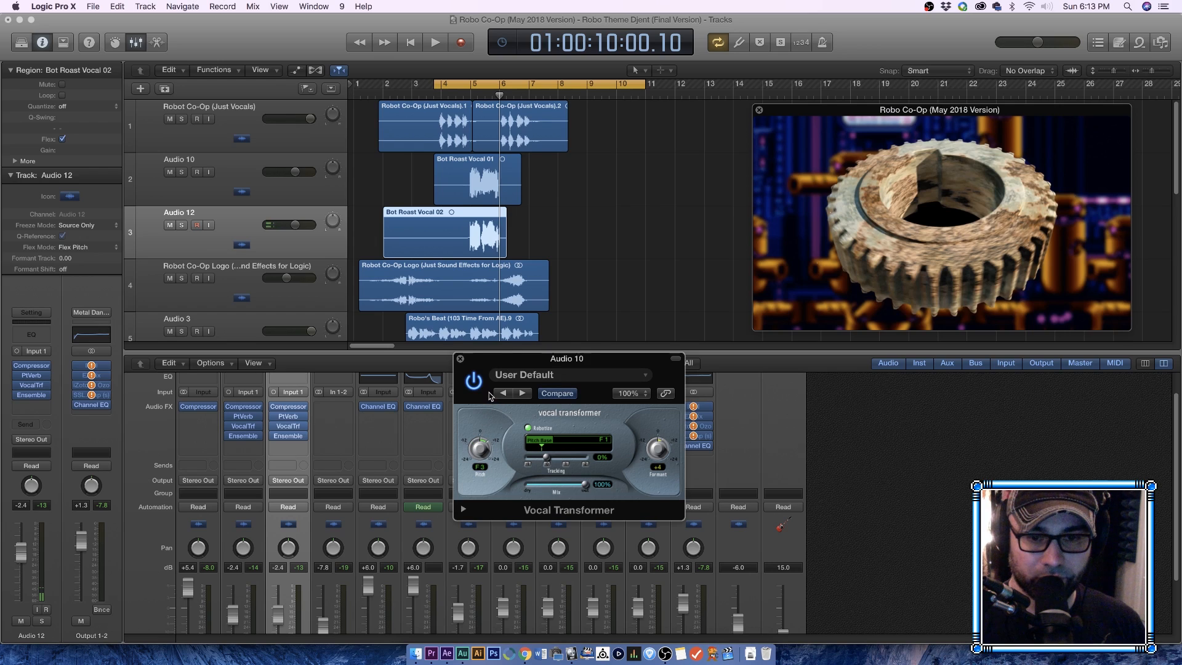
key("space")
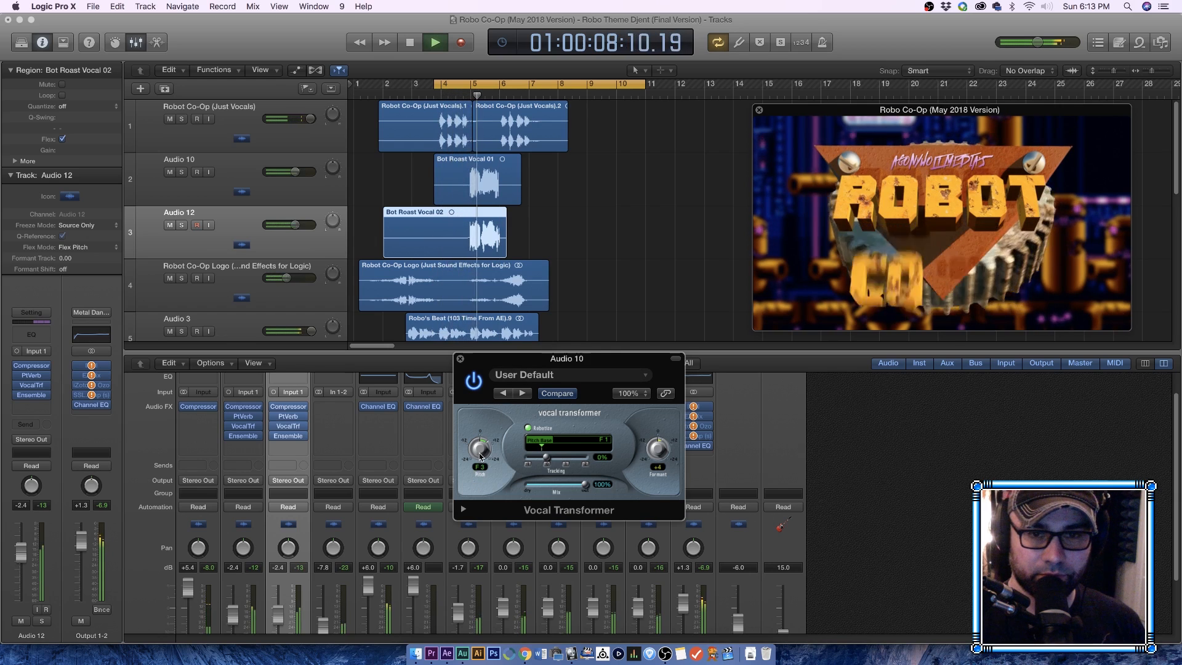
key("space")
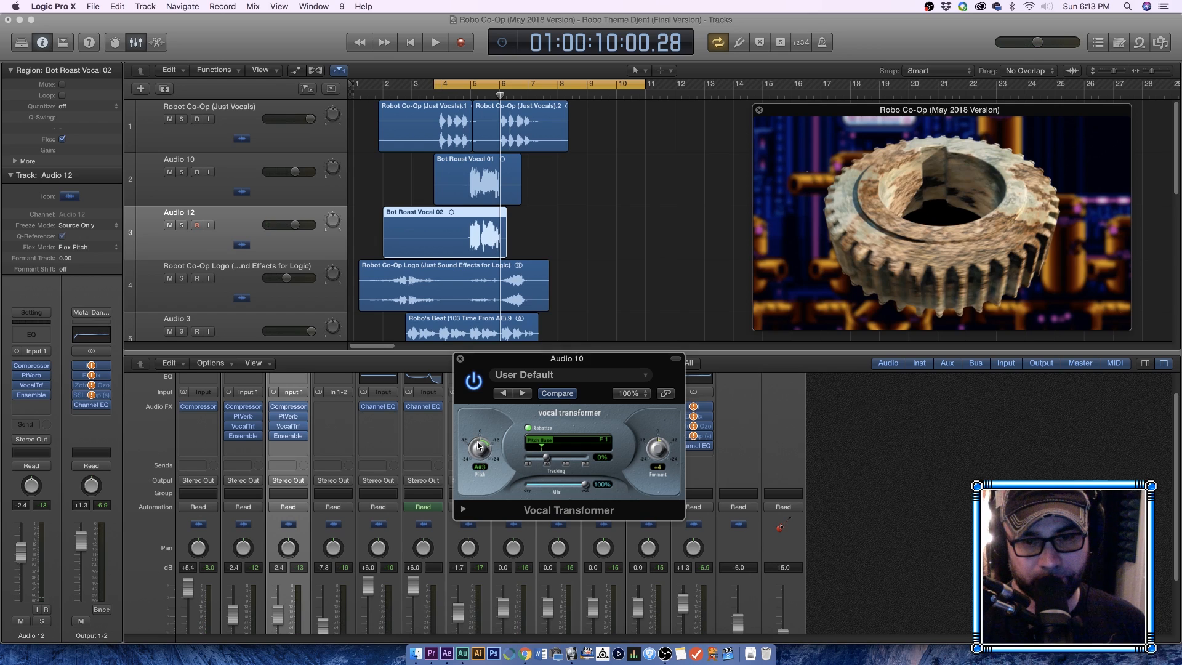
key("space")
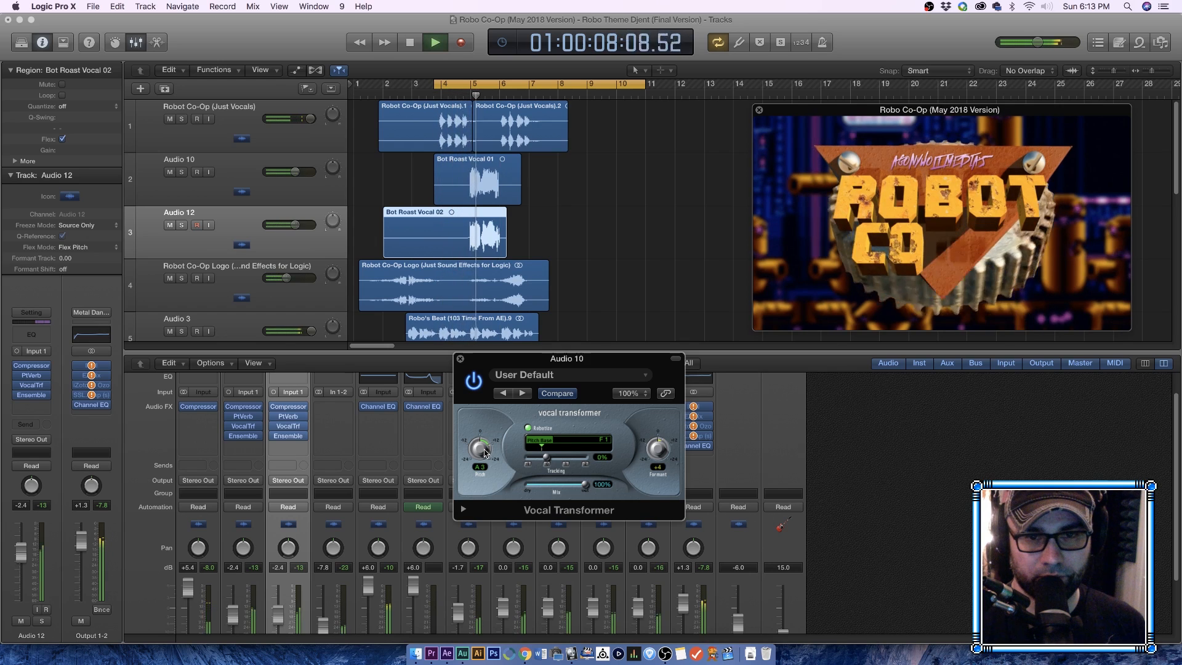
key("space")
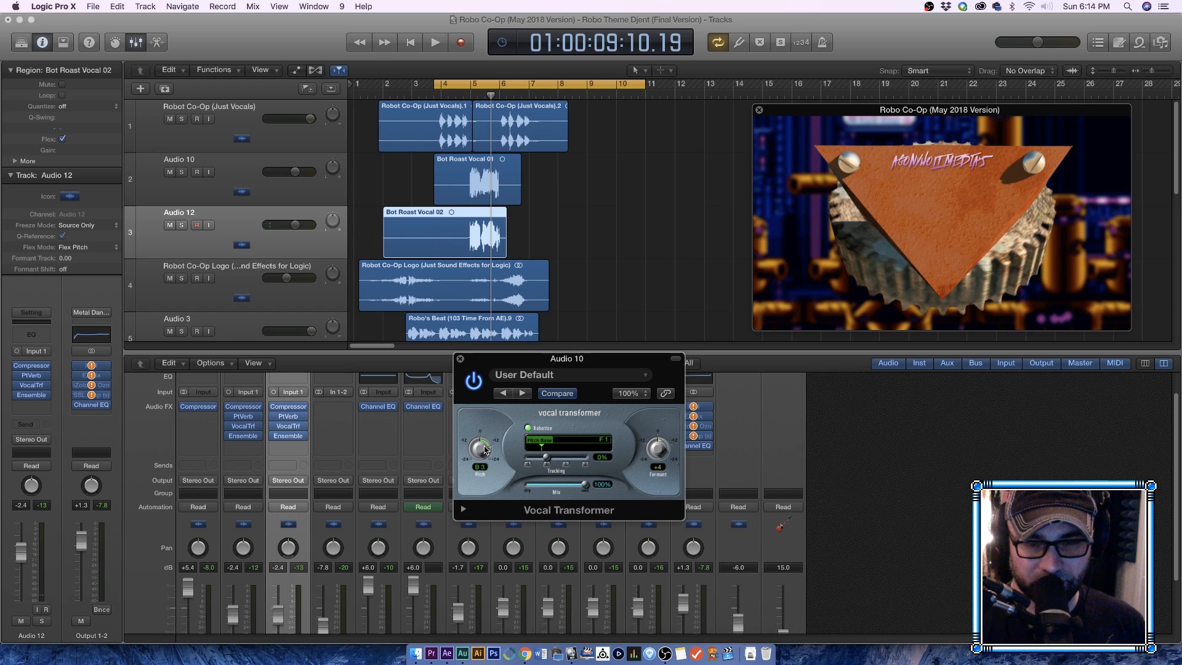
key("space")
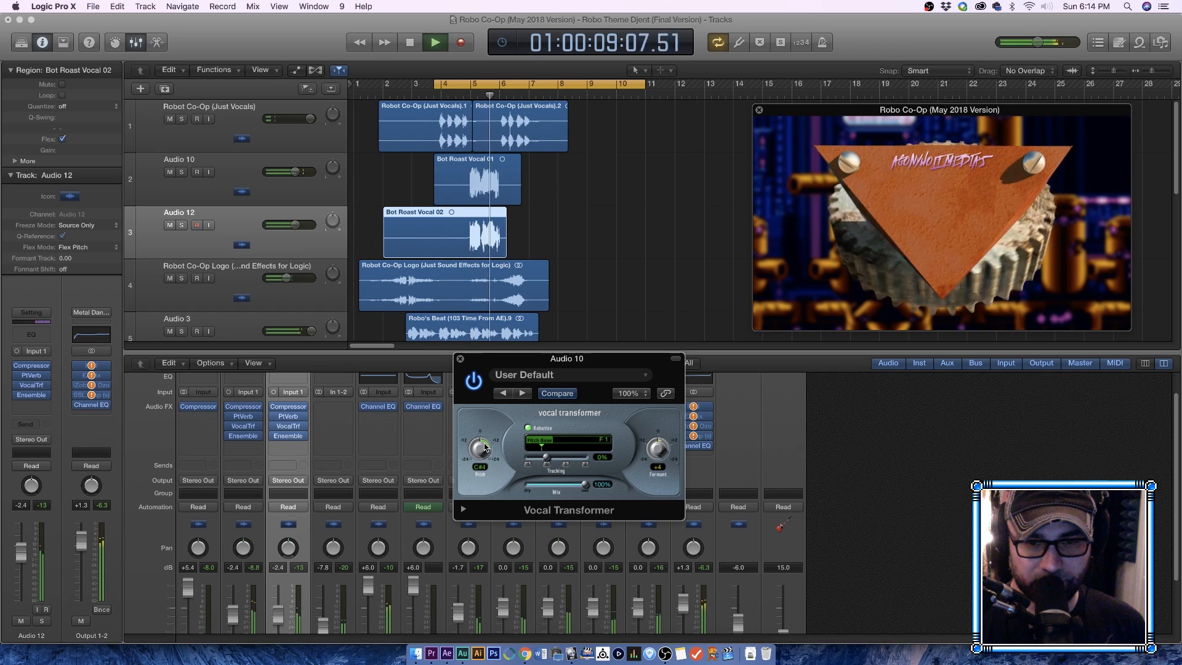
key("space")
Step: Retune the Vocal Transformer pitch to D 4, then down to F 2, auditioning each change
key("space")
left_click_drag(484, 444, 465, 518)
key("space")
key("space")
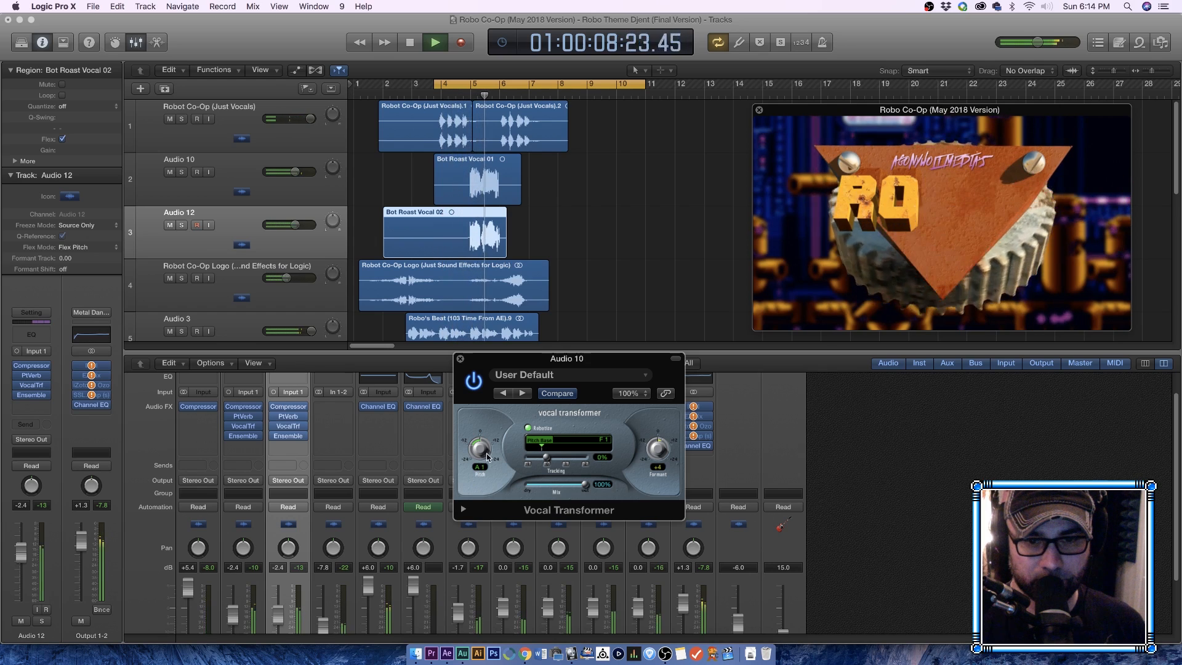
key("space")
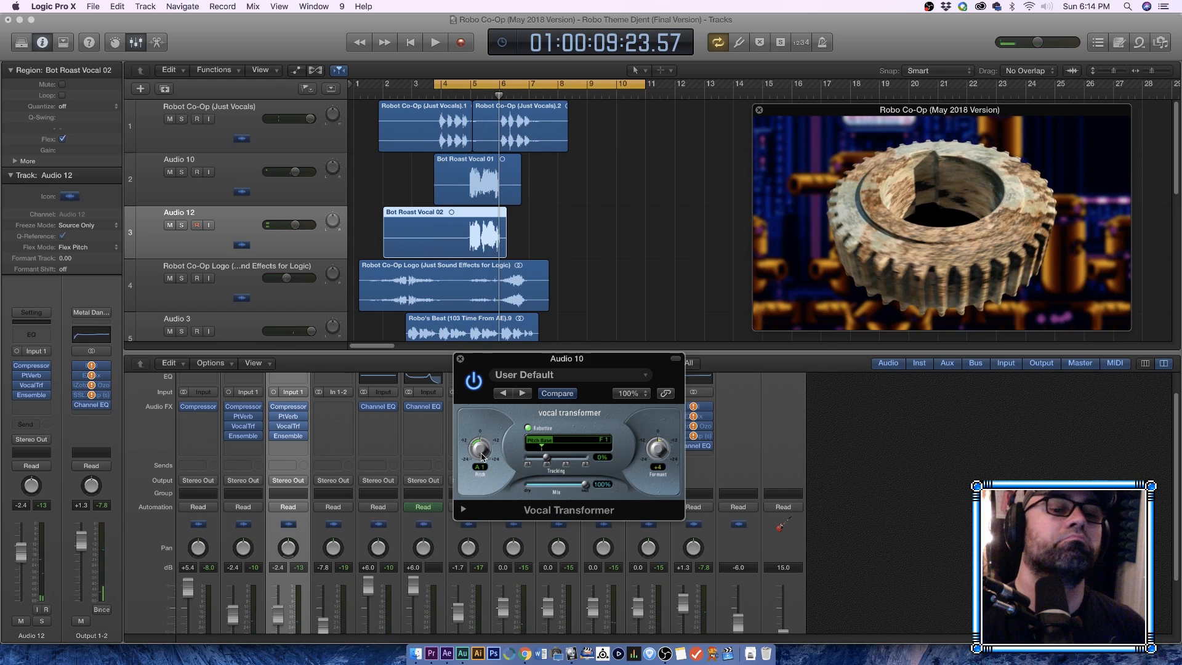
left_click_drag(482, 457, 483, 439)
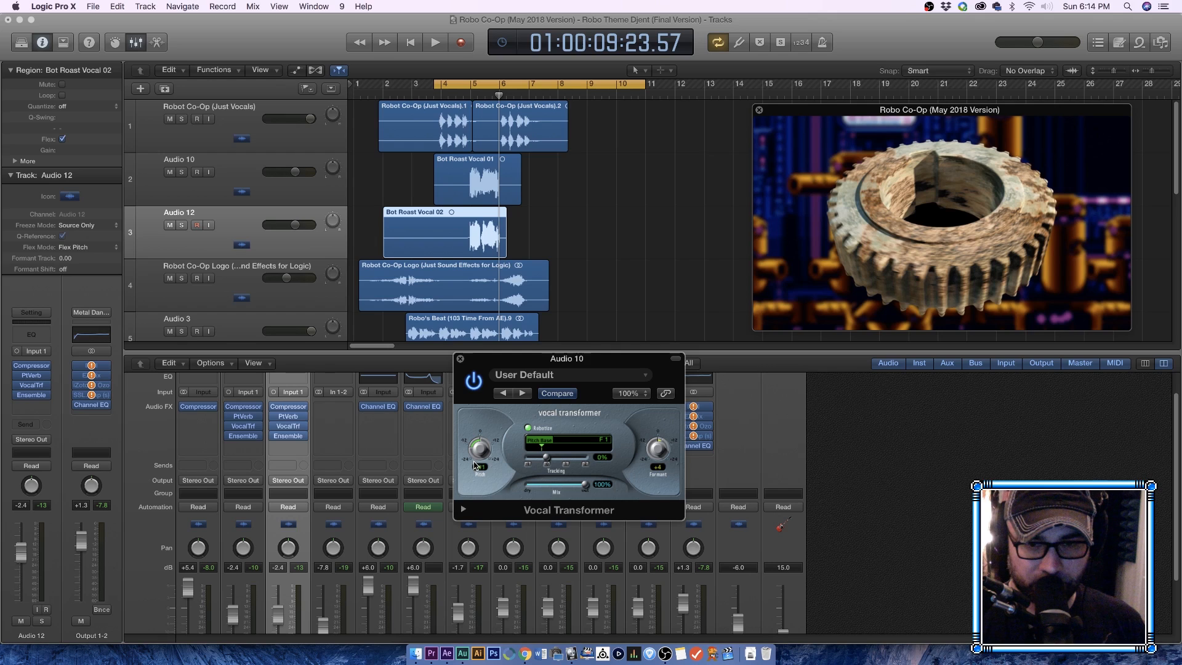
key("space")
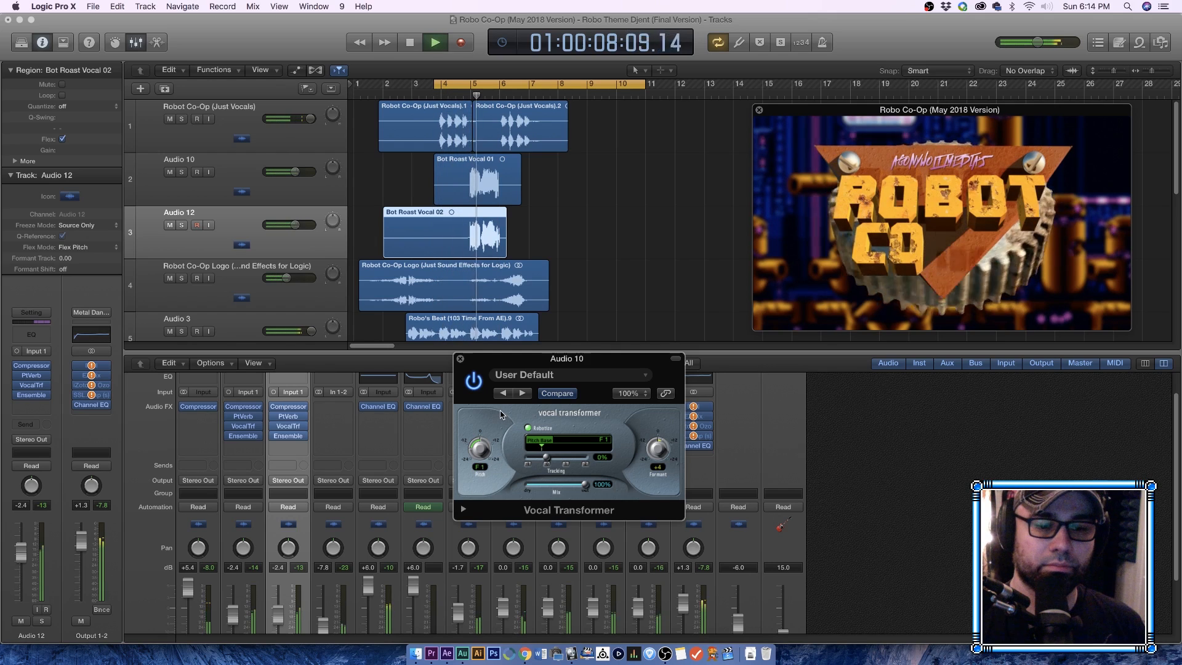
key("space")
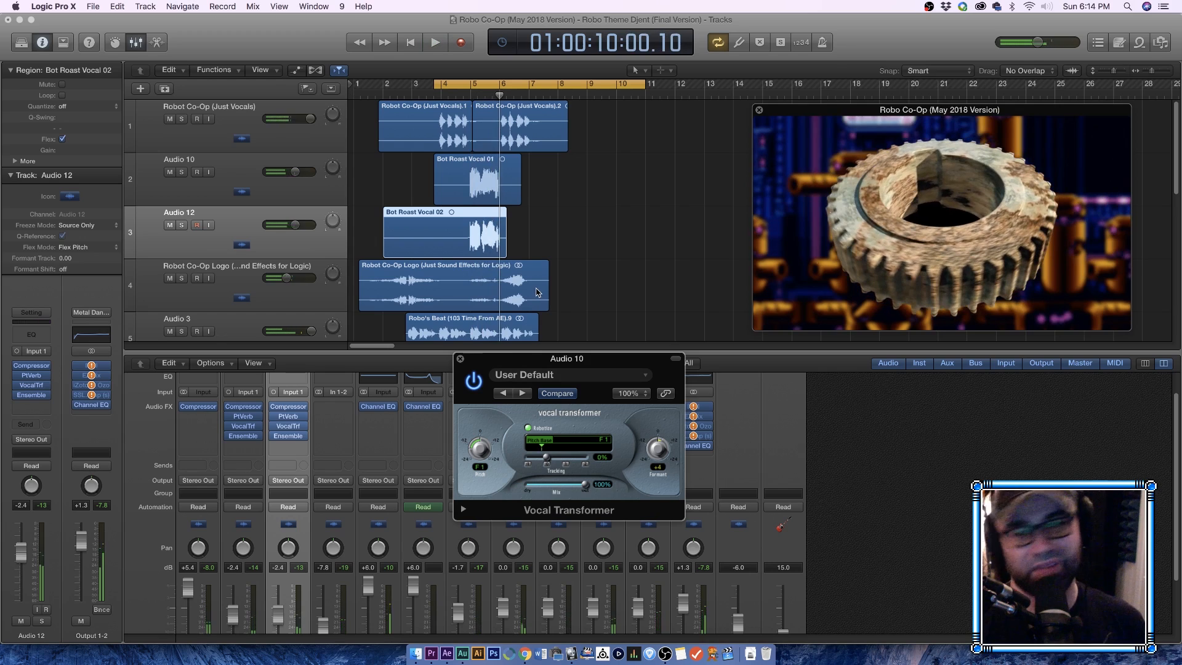
key("Up")
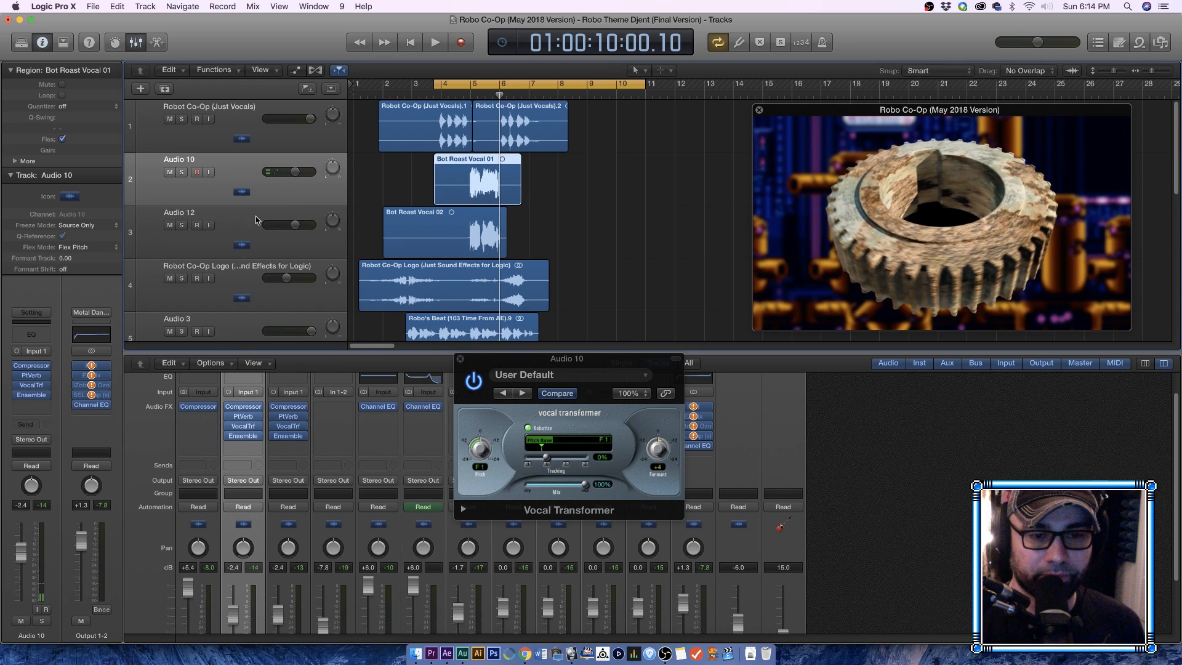
Step: Select Audio 10 and Audio 12 and lower their volume to -3.5 dB
left_click(245, 235, "shift")
scroll(251, 548, "down", 5)
left_click_drag(277, 564, 277, 564)
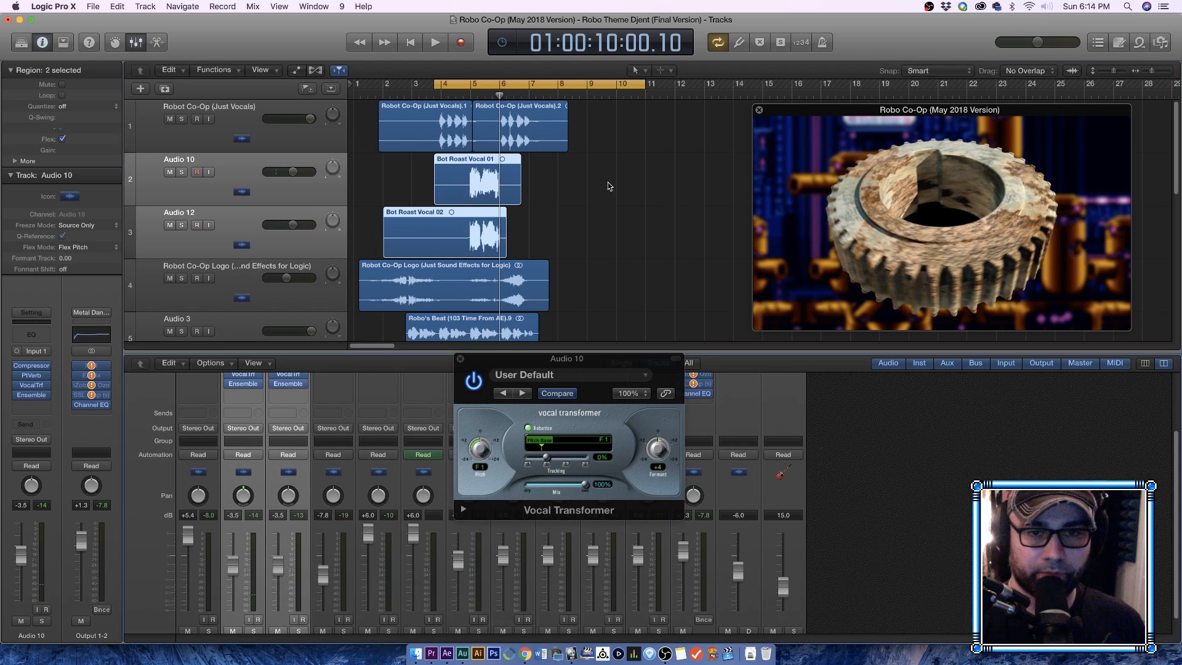
Step: Play the loop from about bar 4.6 to check the balance, then return the loop start to bar 4
left_click_drag(435, 83, 463, 83)
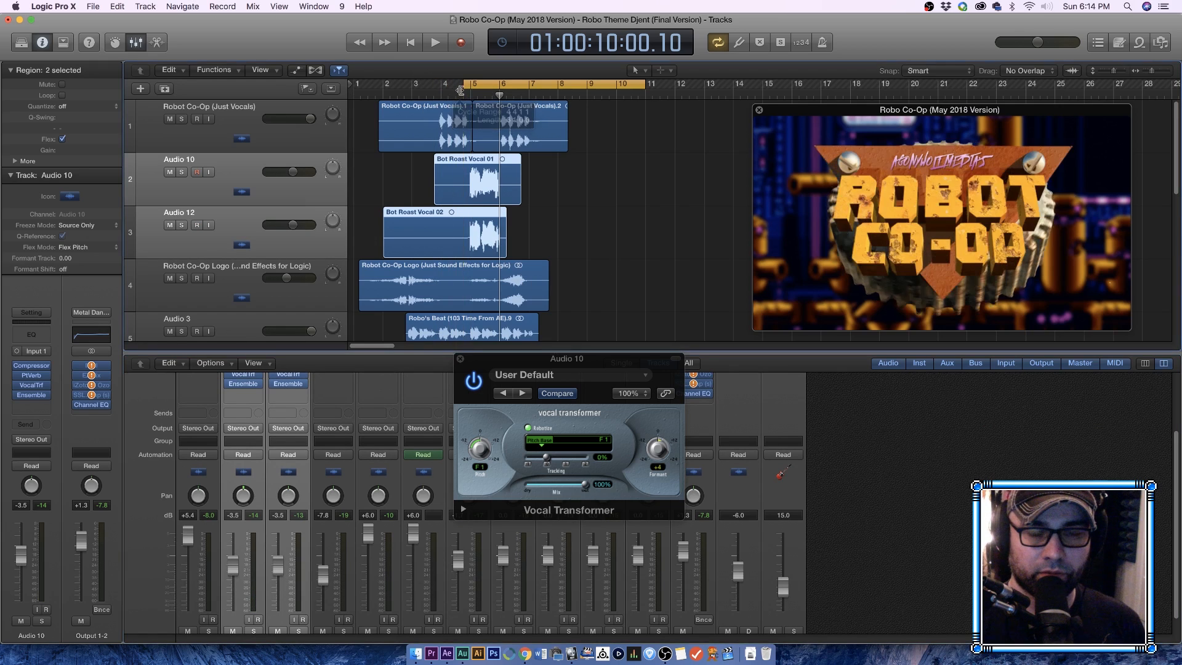
key("space")
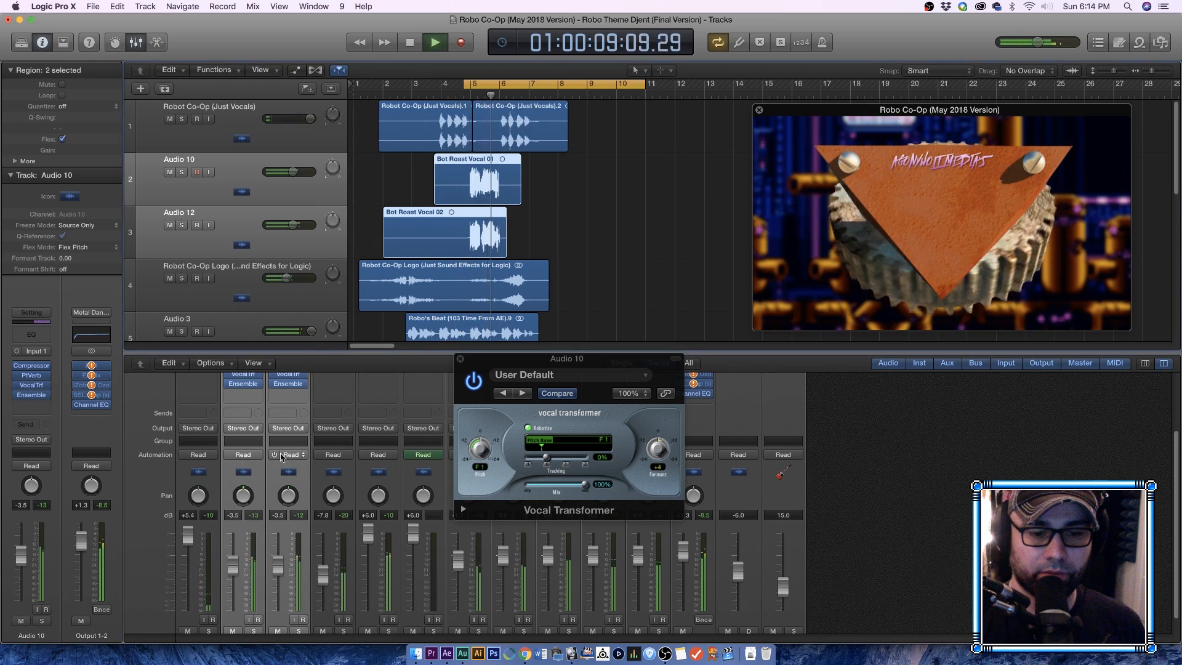
key("space")
left_click(578, 202)
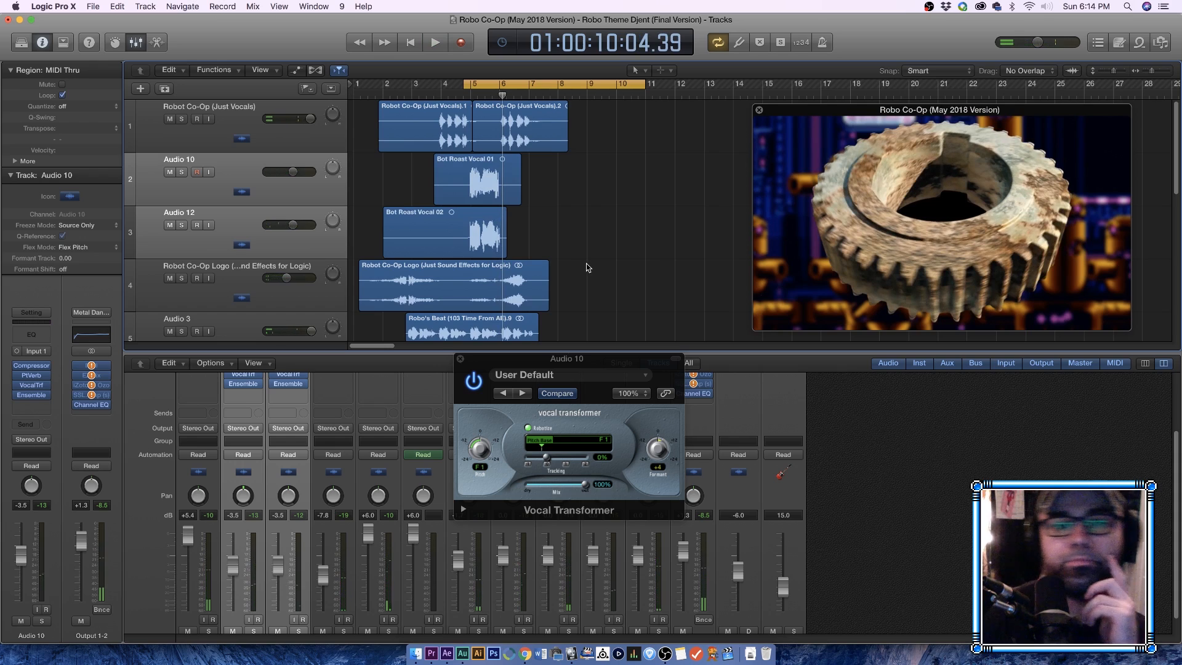
left_click_drag(465, 83, 437, 88)
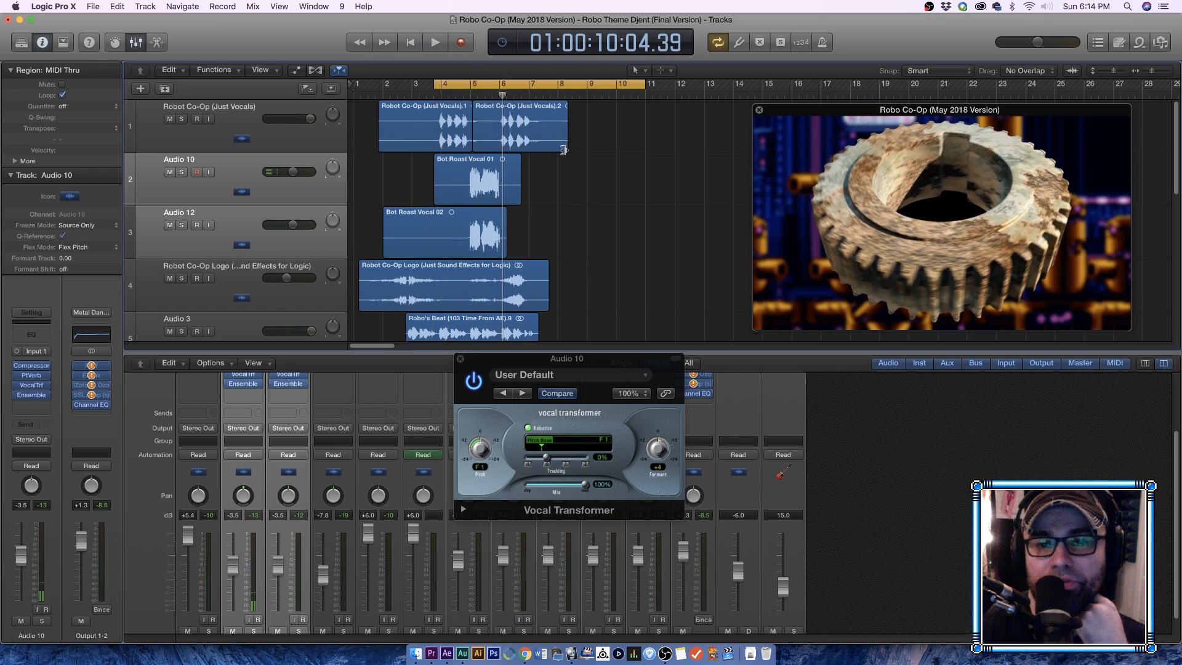
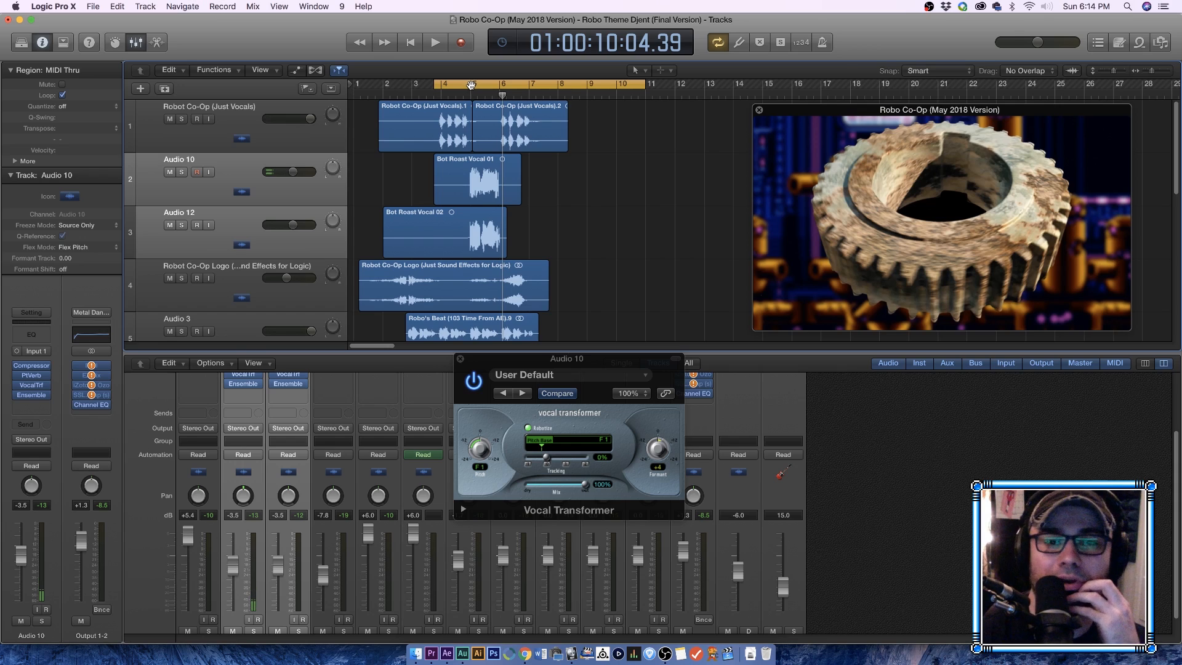
Step: Move the loop range to bars 1–8, select the Robot Co-Op Logo region and solo its track
left_click_drag(471, 85, 391, 86)
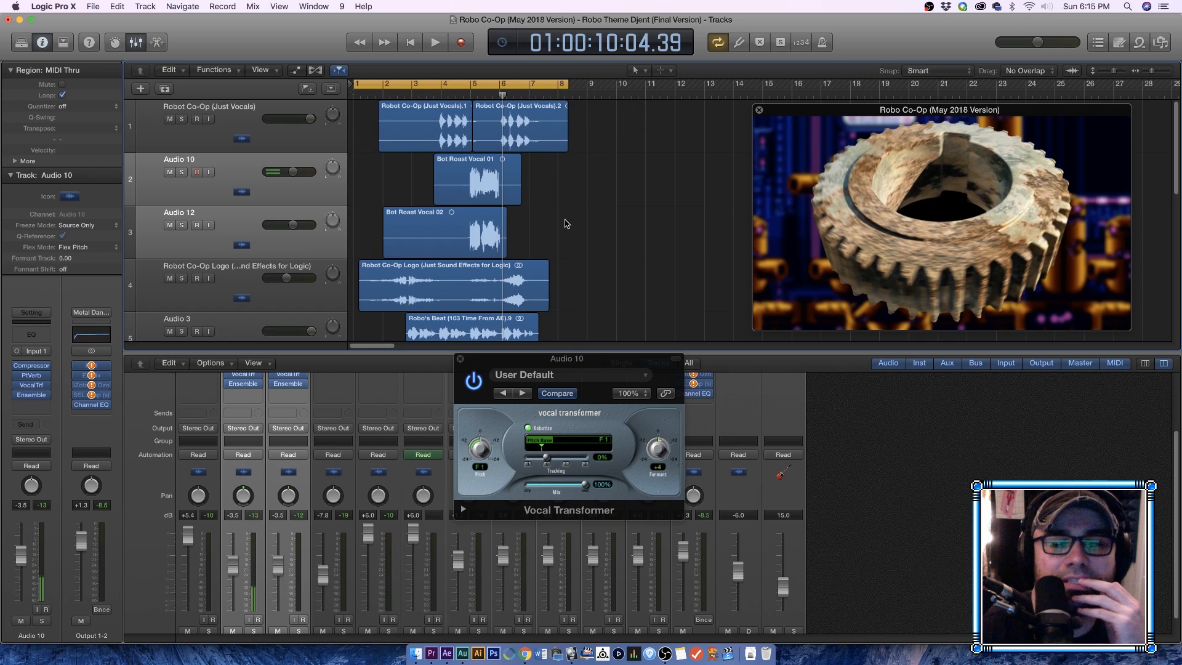
left_click(516, 201)
left_click(535, 236)
left_click(435, 281)
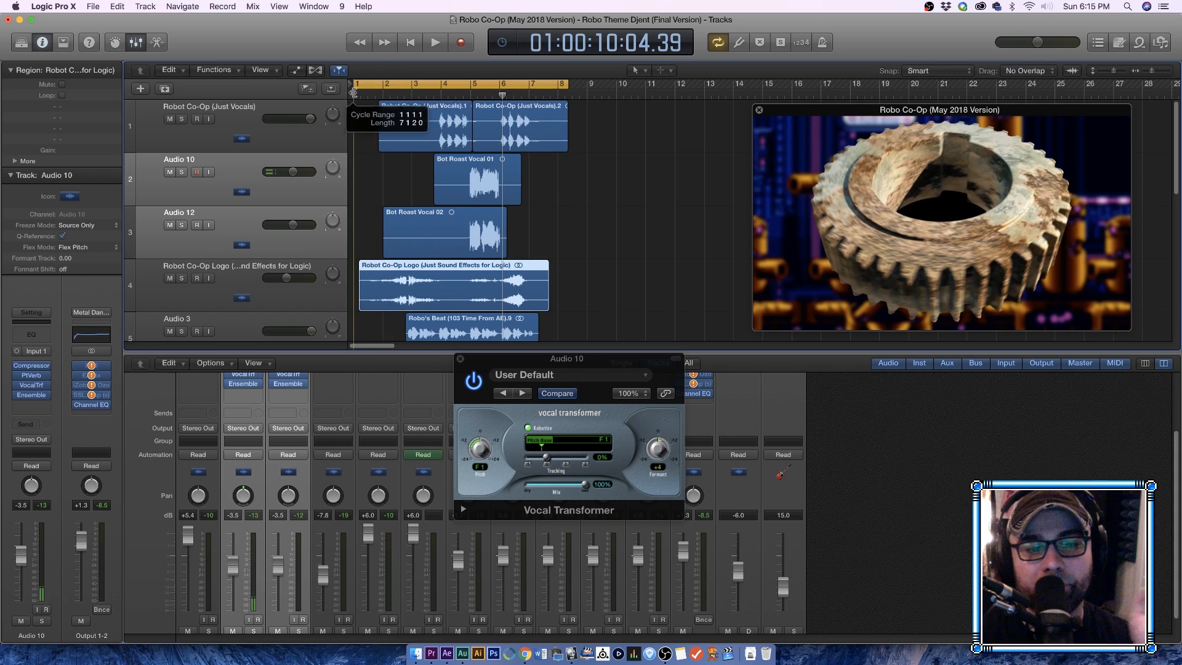
left_click(182, 278)
Step: Move and enlarge the movie preview window, then play the intro from the start
left_click_drag(877, 112, 720, 122)
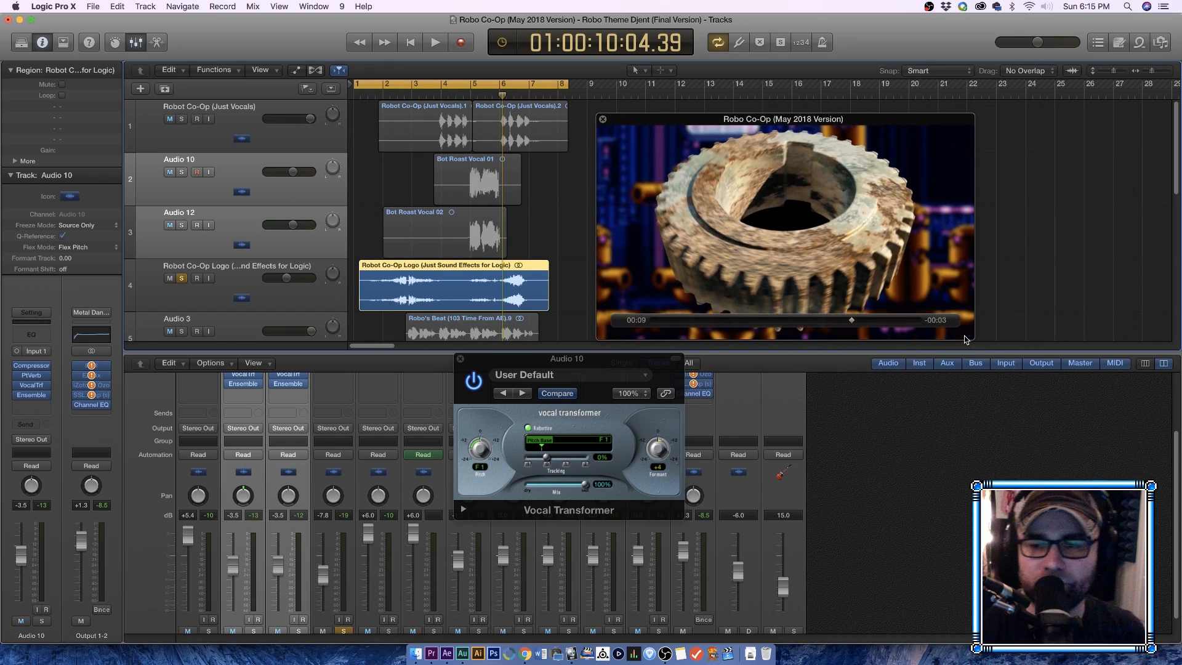
left_click_drag(974, 338, 1024, 368)
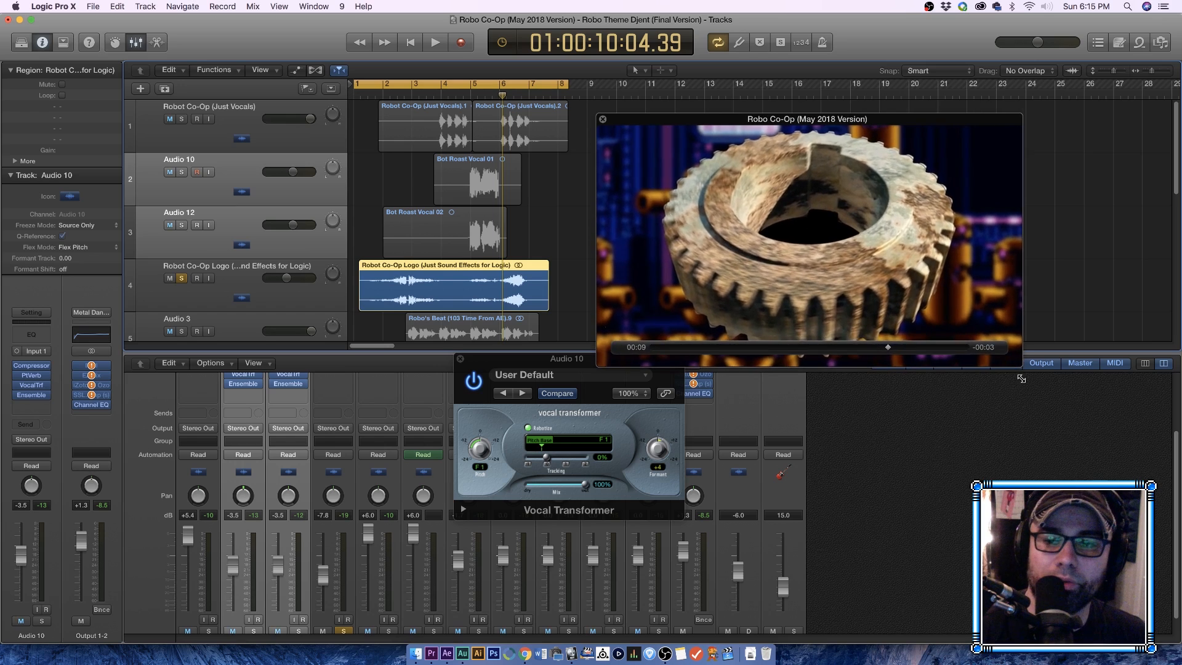
key("Return")
key("space")
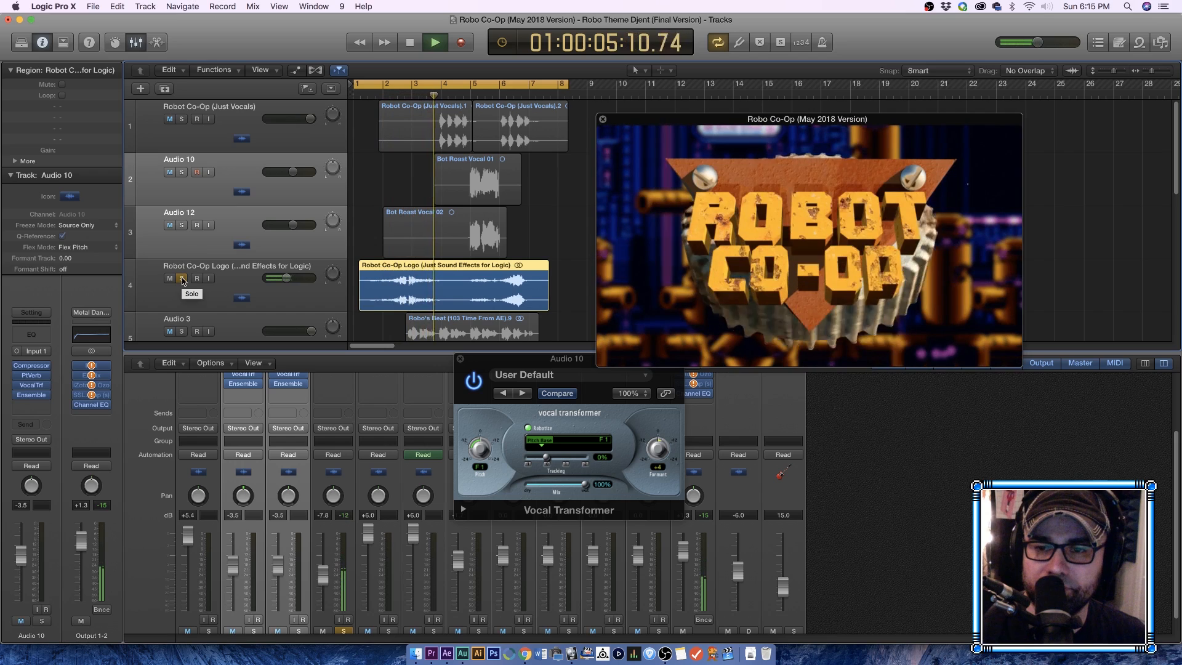
key("space")
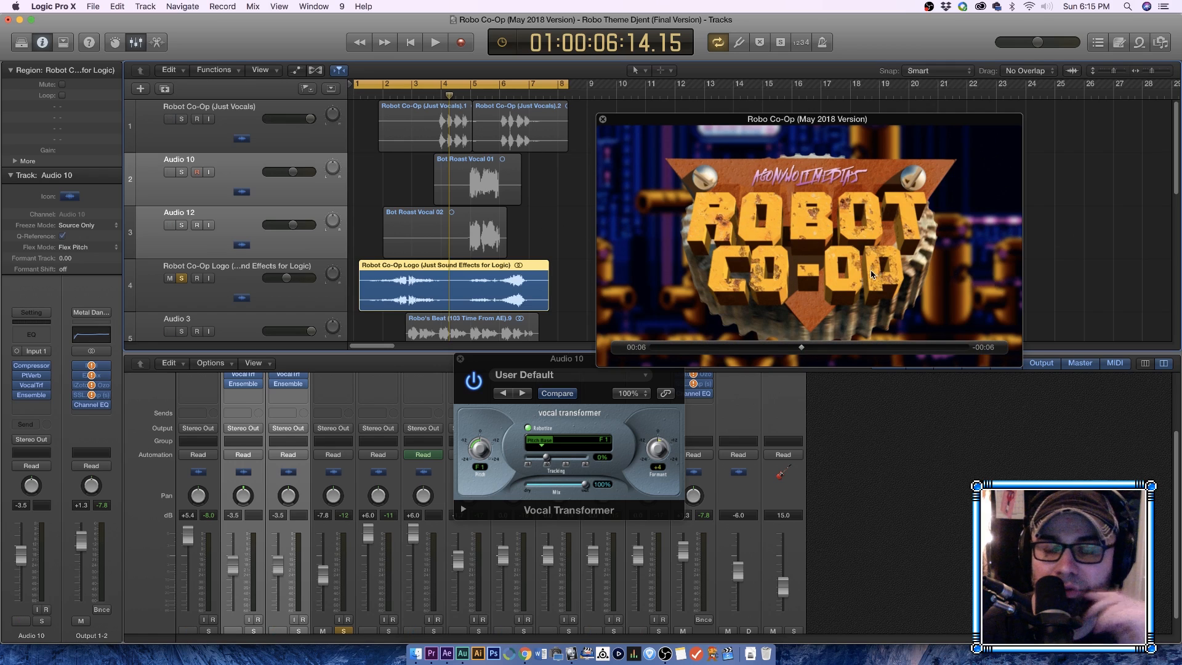
Step: Set the loop range to span bars 6–10 and deselect the logo region
left_click_drag(356, 83, 504, 106)
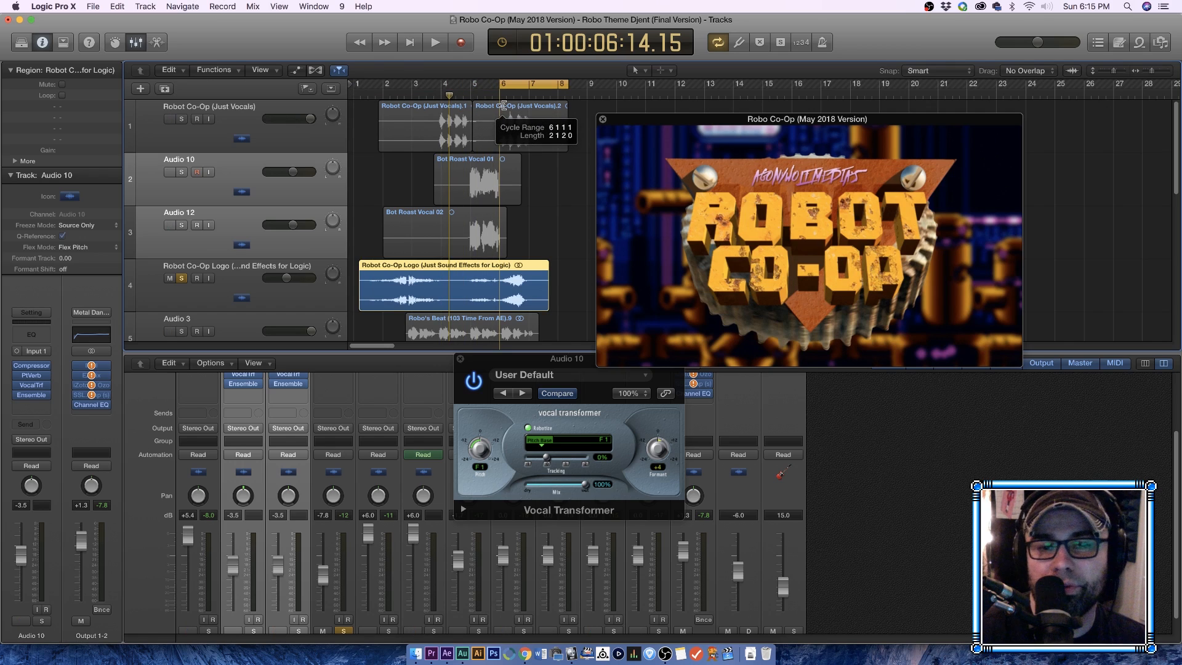
left_click_drag(565, 85, 620, 95)
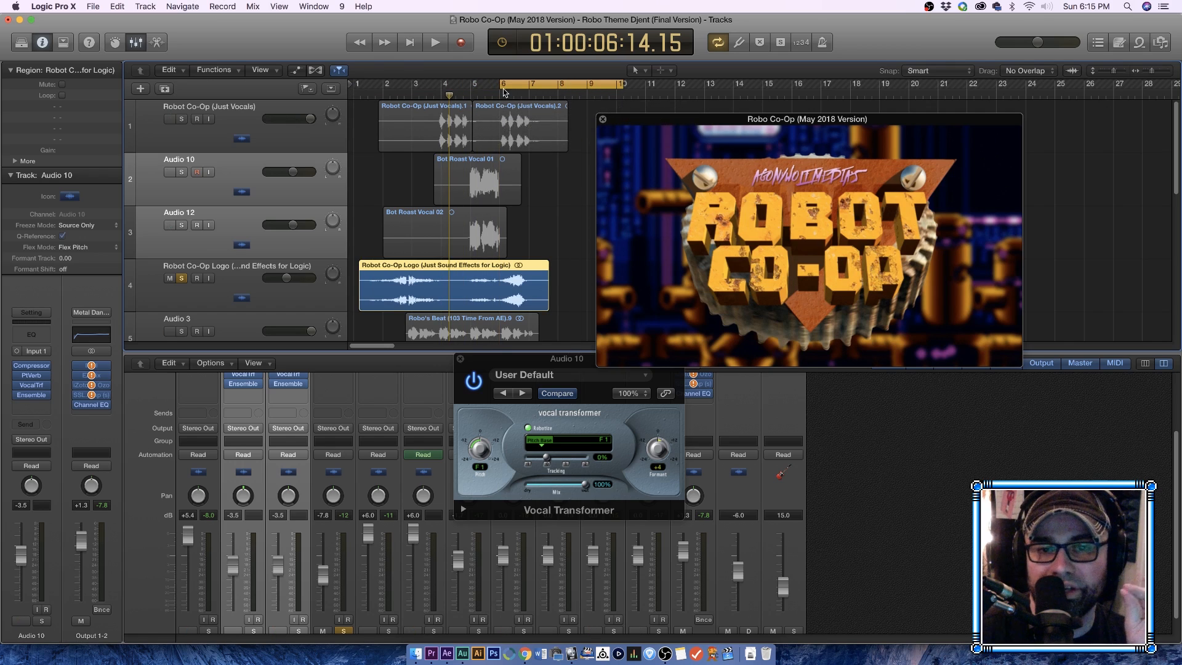
left_click_drag(502, 87, 502, 86)
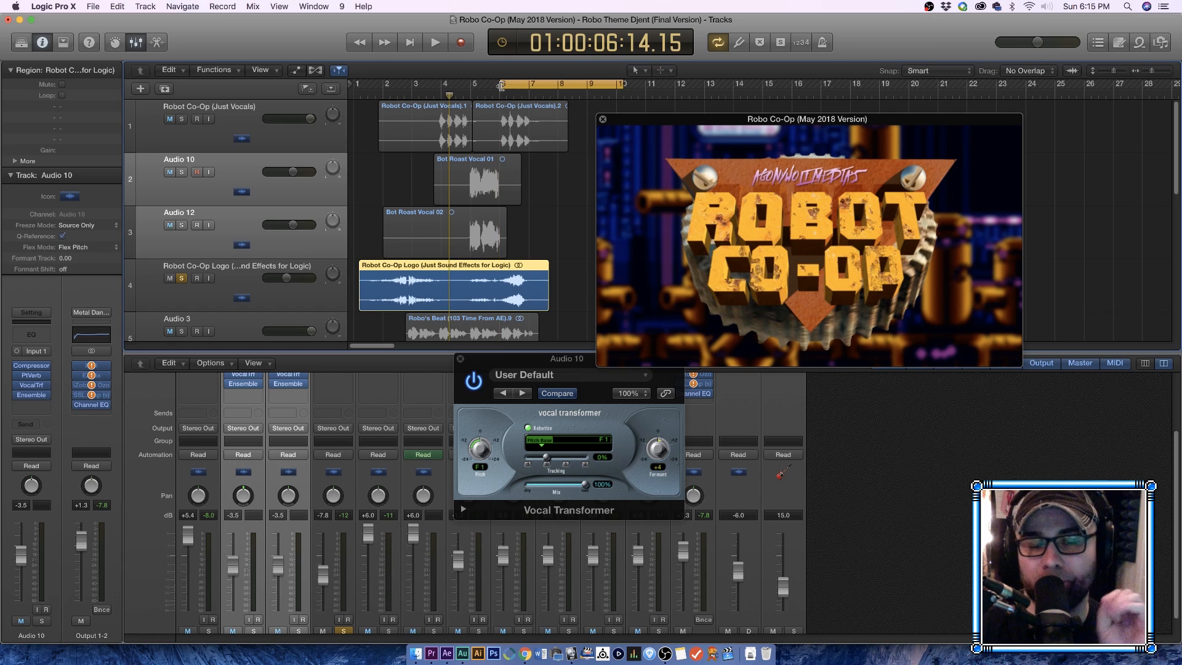
left_click(532, 197)
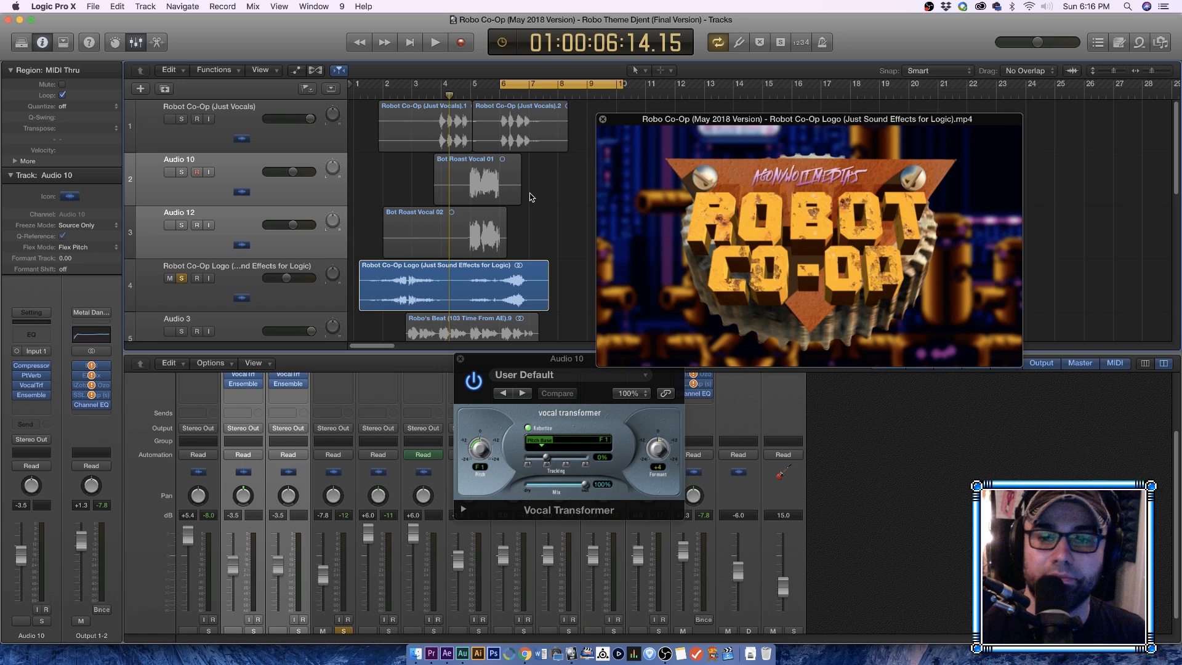
Step: Play bars 6–10, move the loop back to bar 1 and unsolo the logo track
key("space")
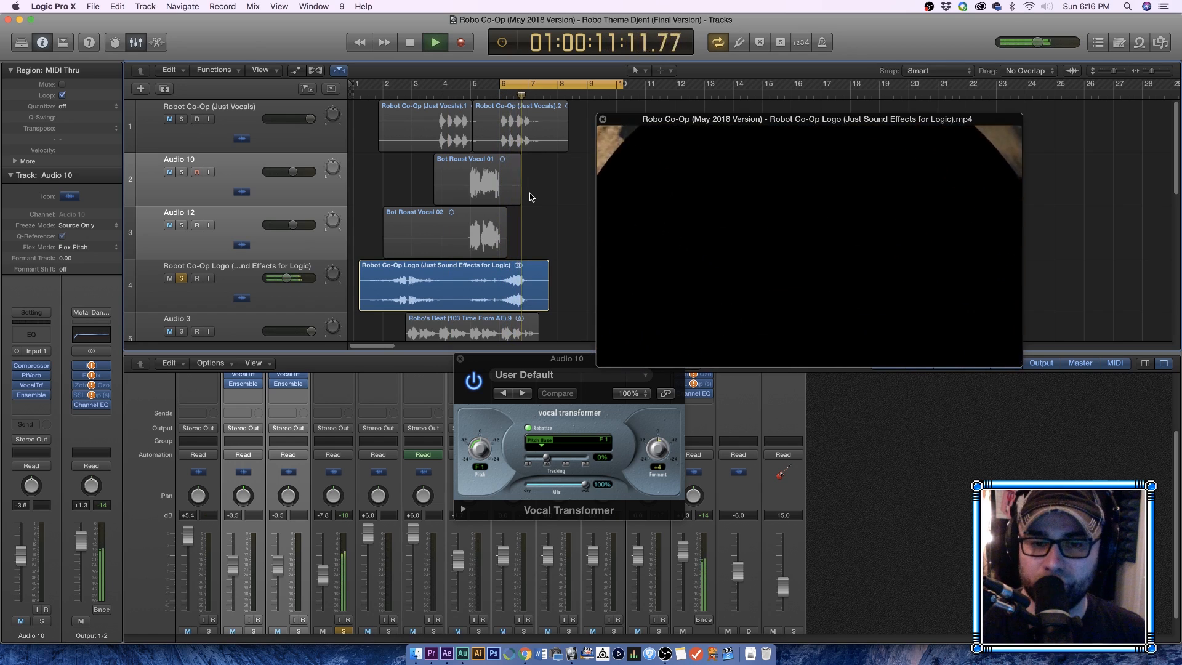
key("space")
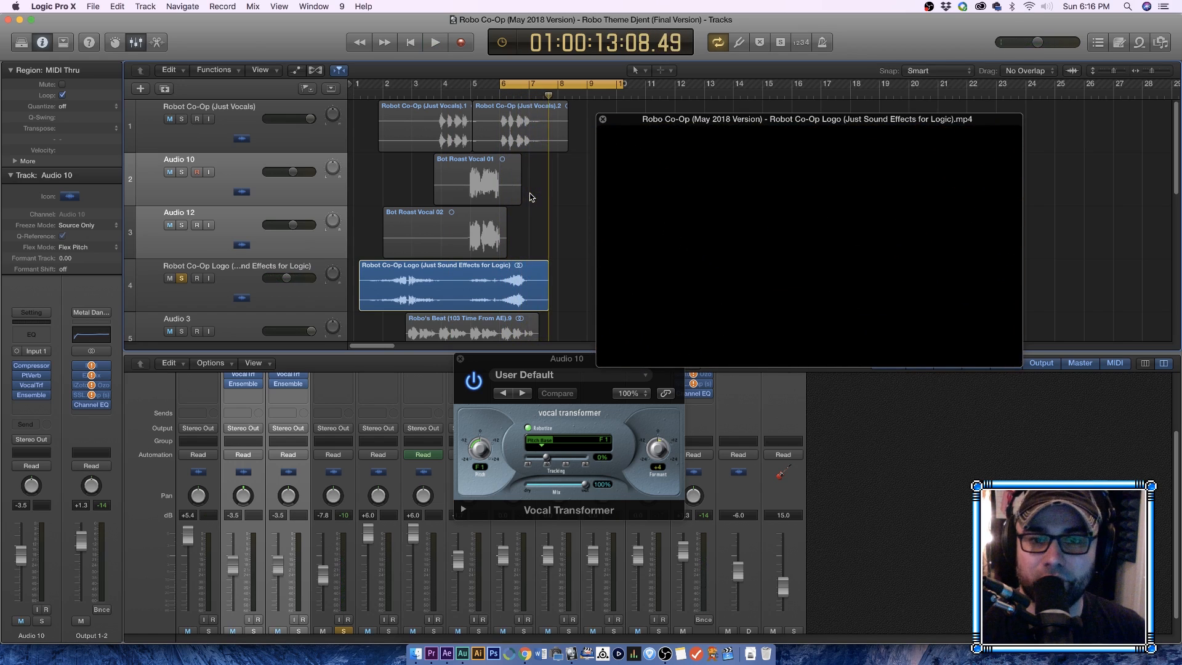
left_click_drag(516, 86, 370, 86)
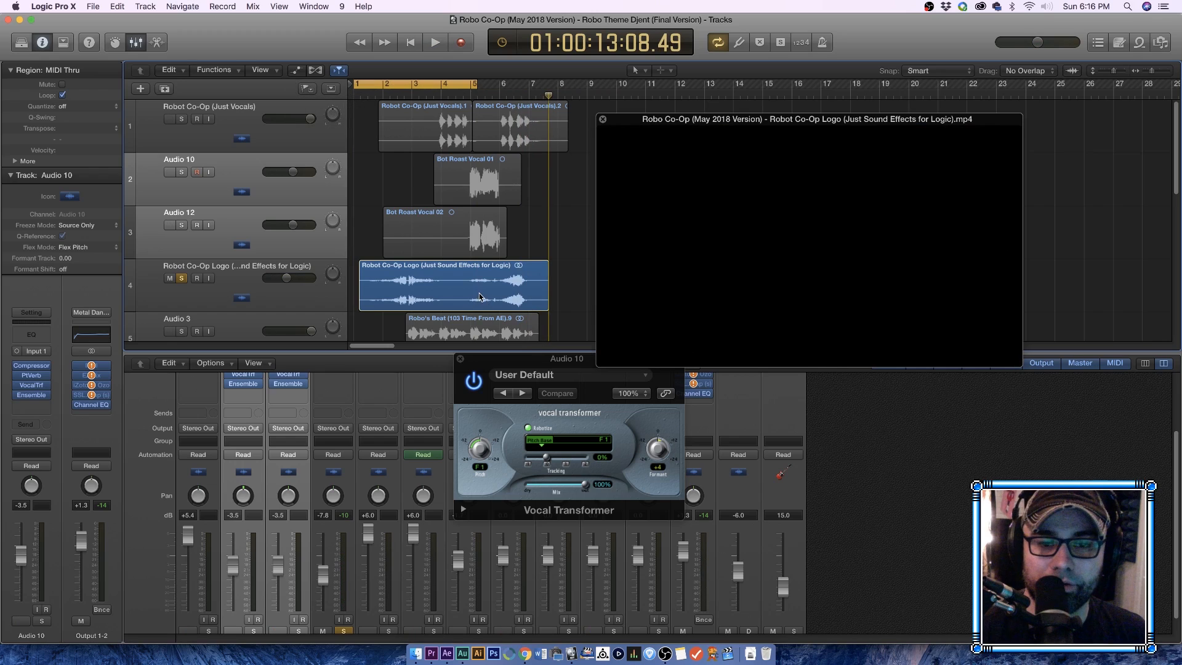
left_click(181, 279)
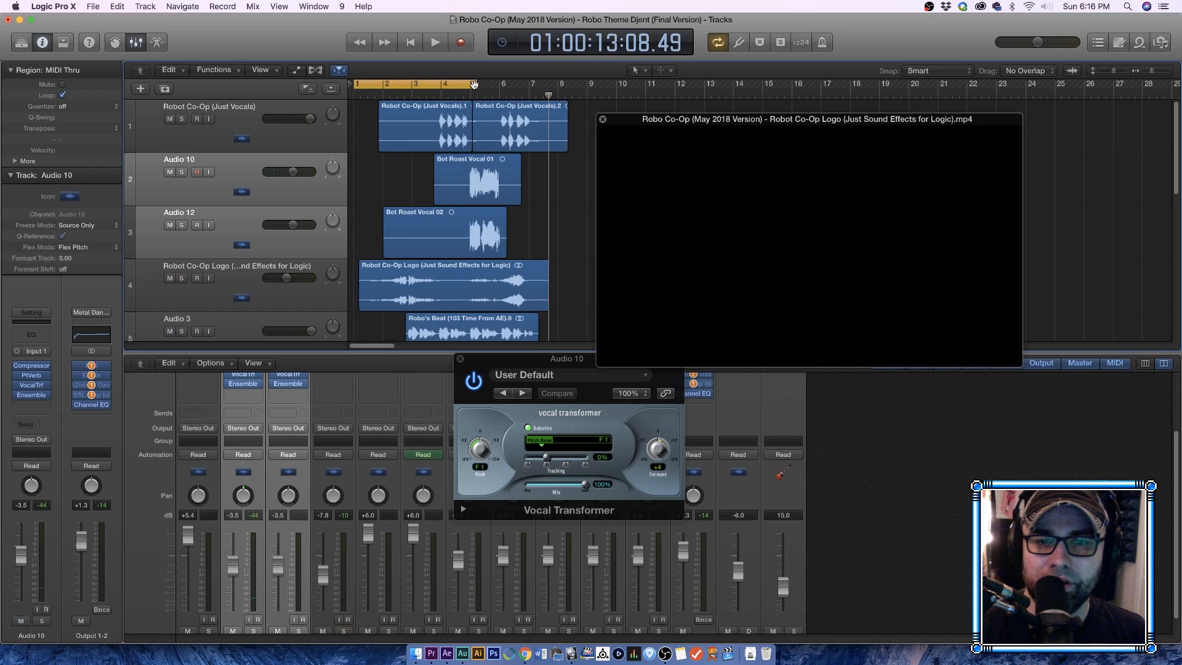
Step: Stretch the loop to bar 8 and play the full intro mix through
left_click_drag(474, 85, 572, 85)
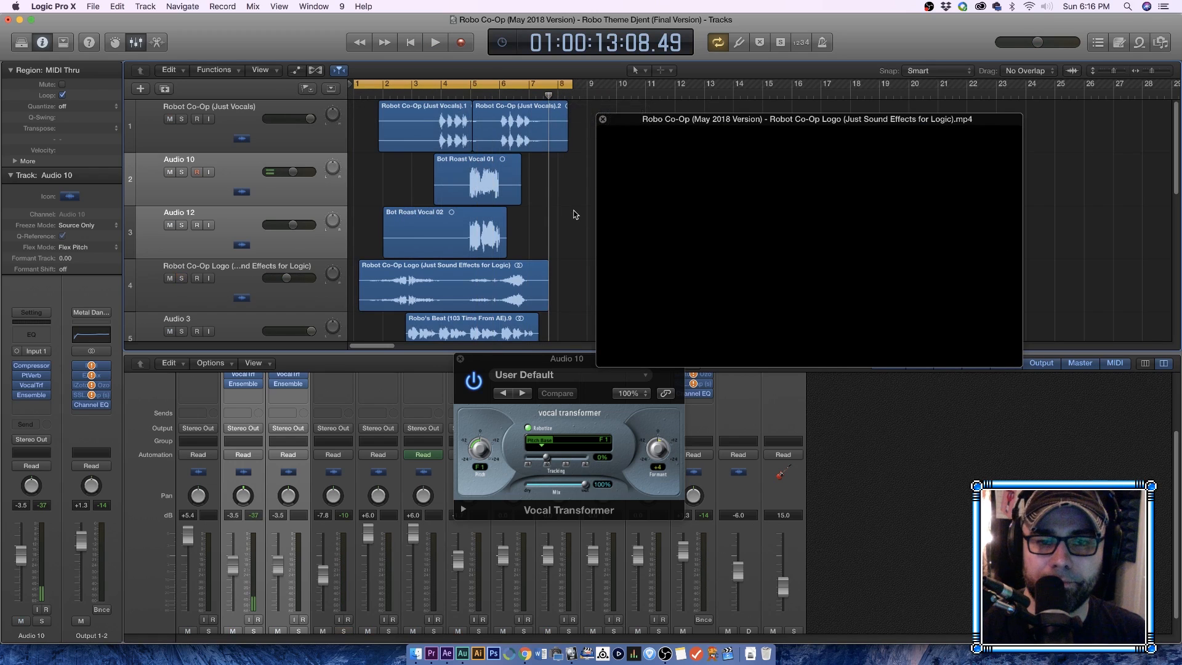
key("space")
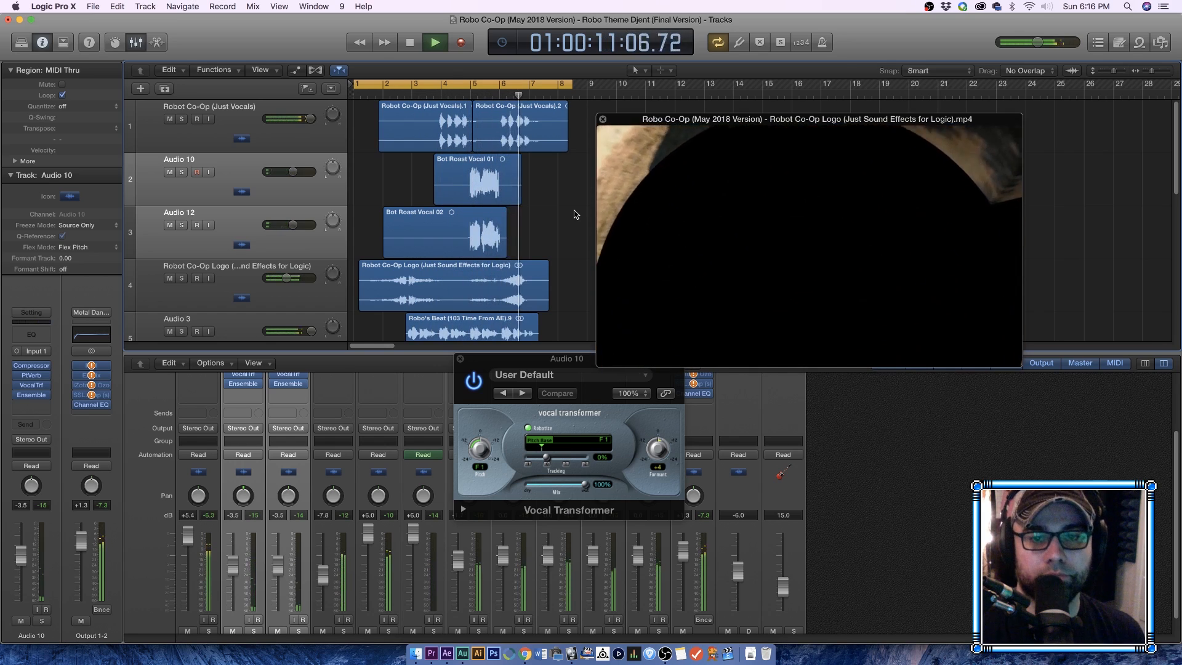
key("space")
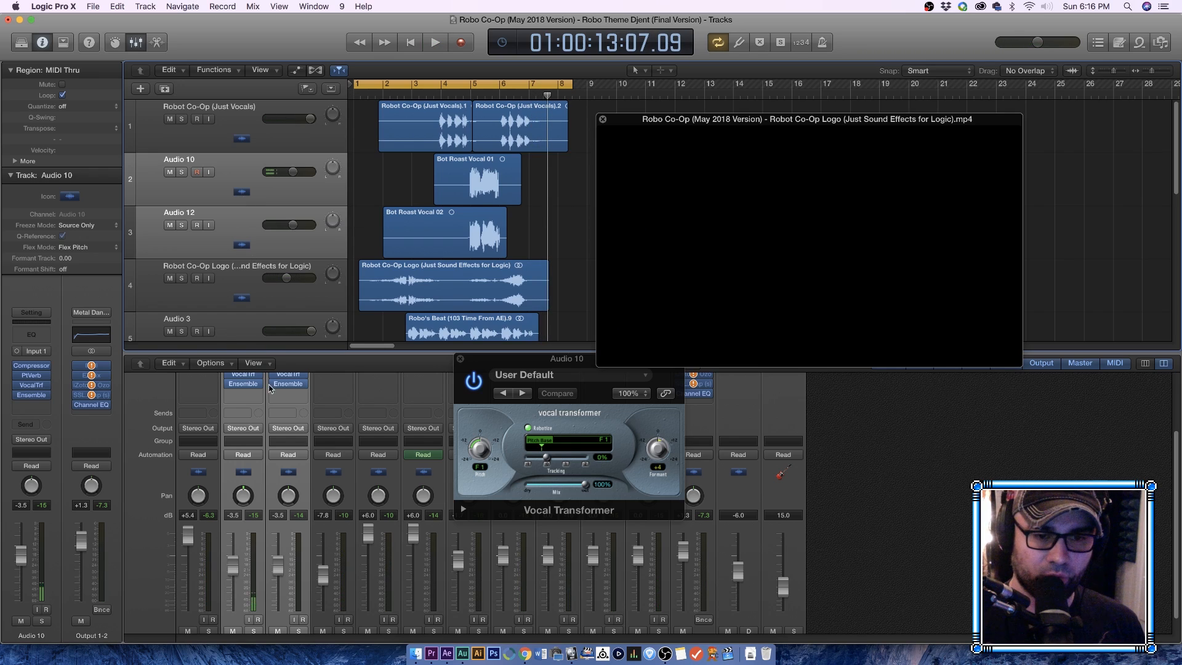
scroll(290, 500, "up", 3)
scroll(289, 499, "up", 1)
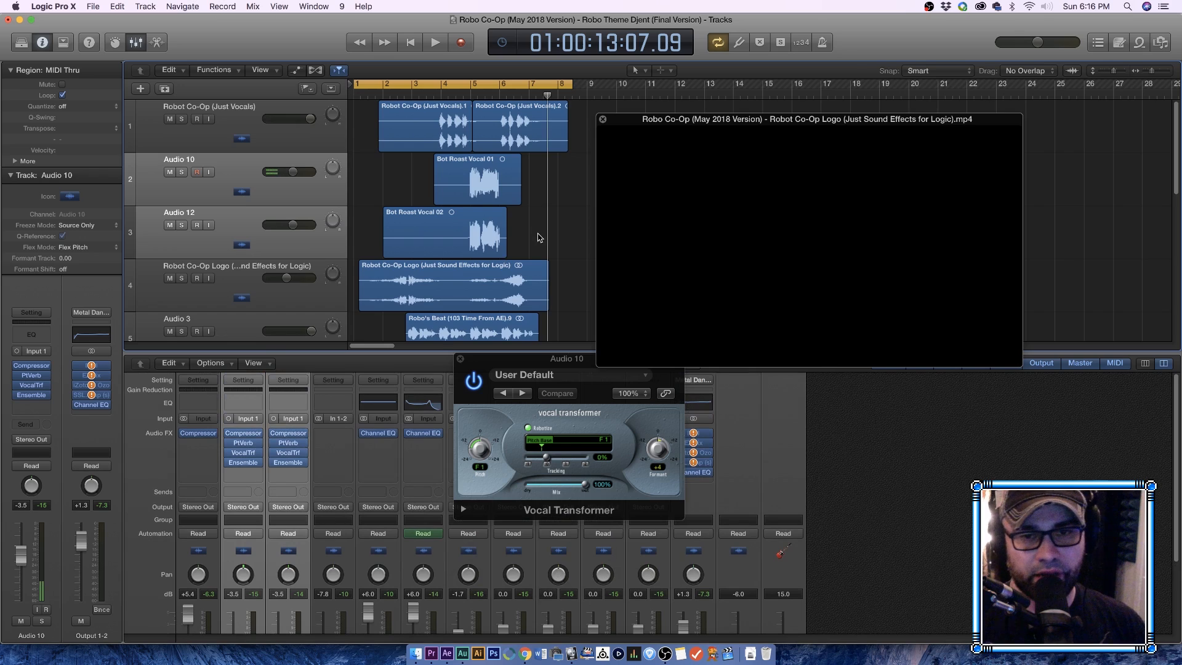
Step: Select the Audio 10 vocal track and move the Vocal Transformer window aside
left_click(262, 198)
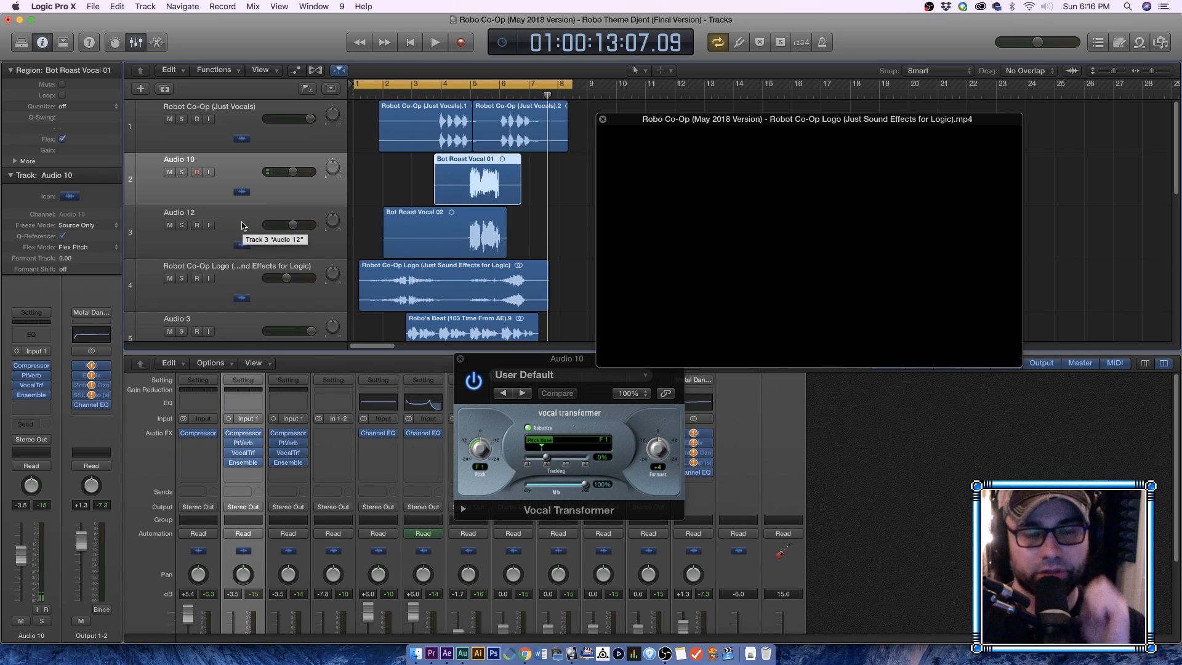
left_click_drag(510, 362, 419, 376)
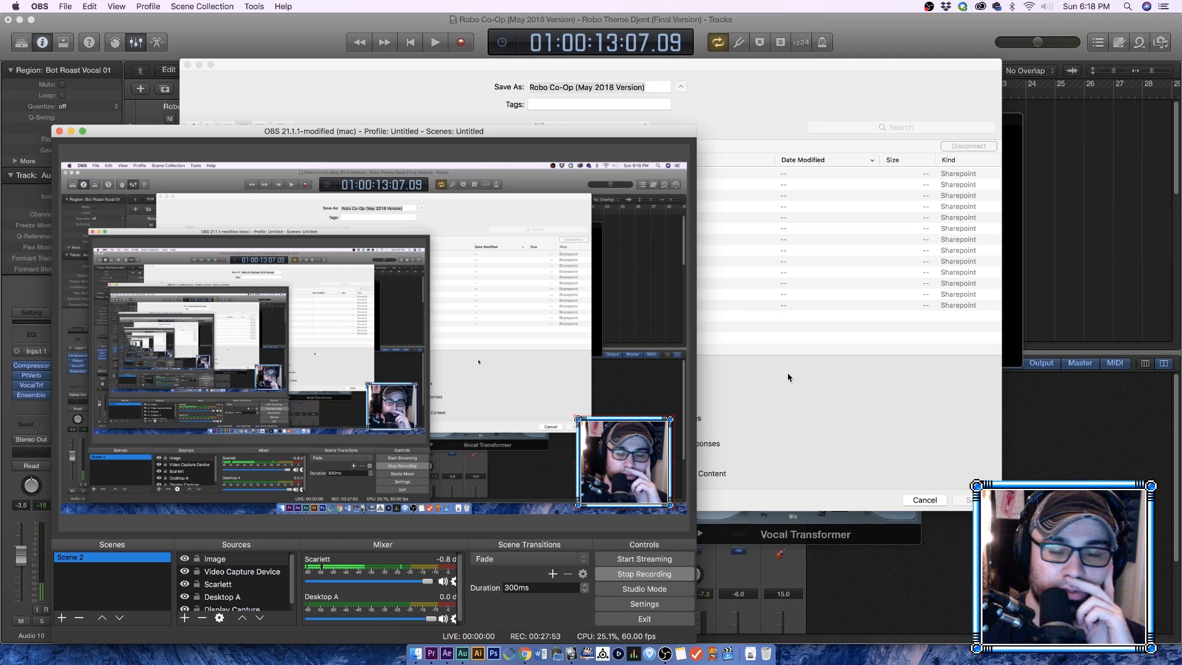
Step: Bring the Logic Pro X save dialog forward to finish saving the project
left_click(491, 69)
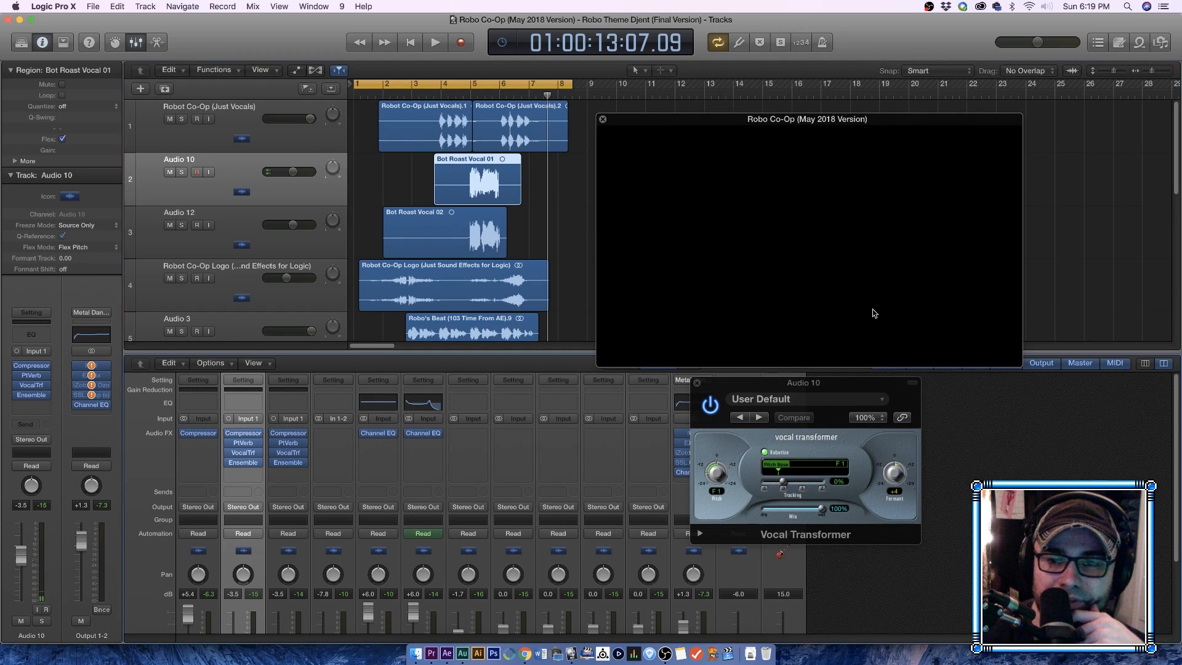
Step: Shrink the movie preview, move Vocal Transformer right, deselect the region, and switch to OBS
mouse_move(1017, 367)
left_mouse_down()
mouse_move(1090, 410)
mouse_move(985, 345)
mouse_move(887, 258)
mouse_move(635, 128)
mouse_move(1038, 380)
mouse_move(1032, 373)
left_mouse_up()
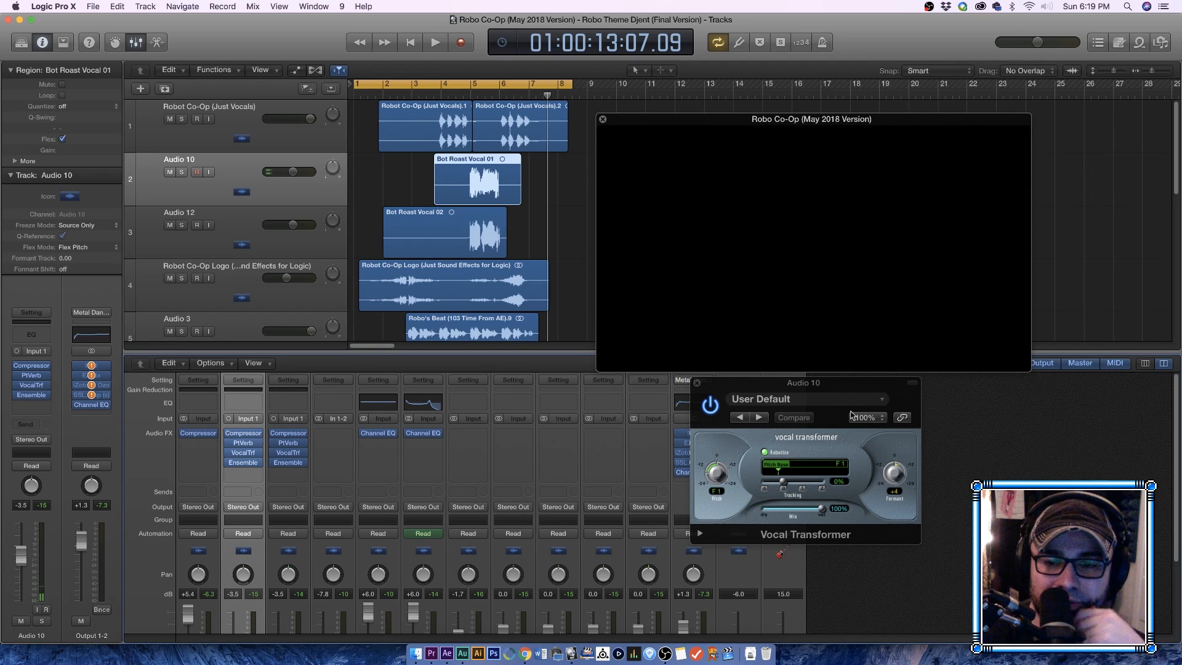
left_click_drag(833, 385, 965, 387)
left_click(552, 243)
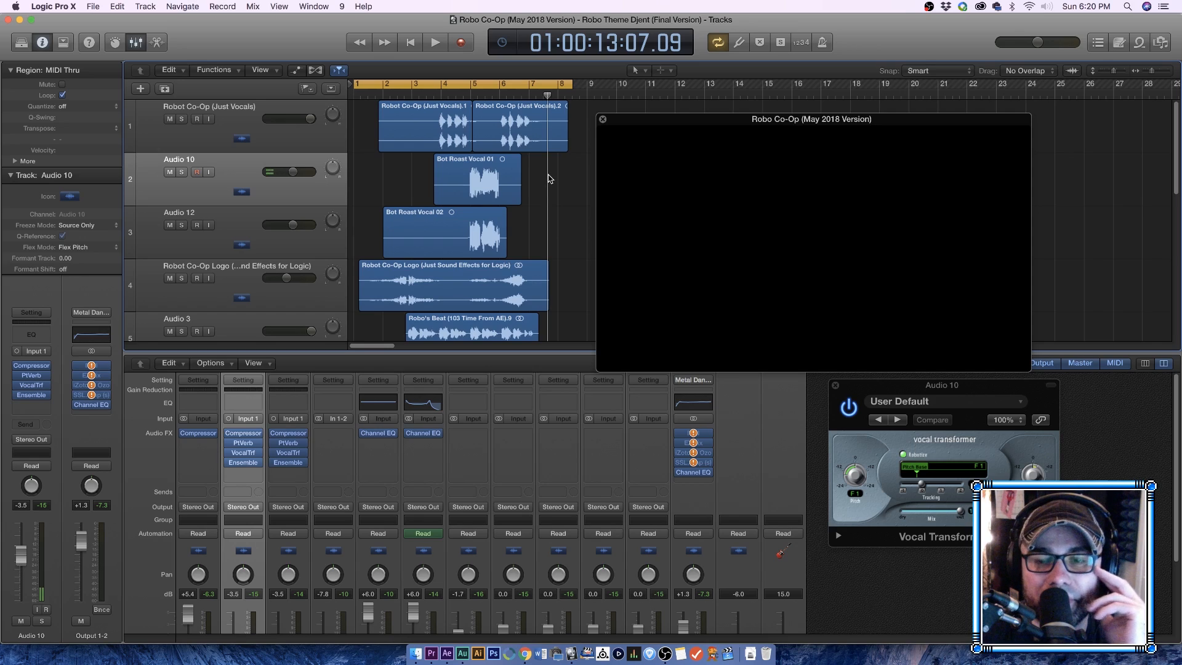
left_click(665, 652)
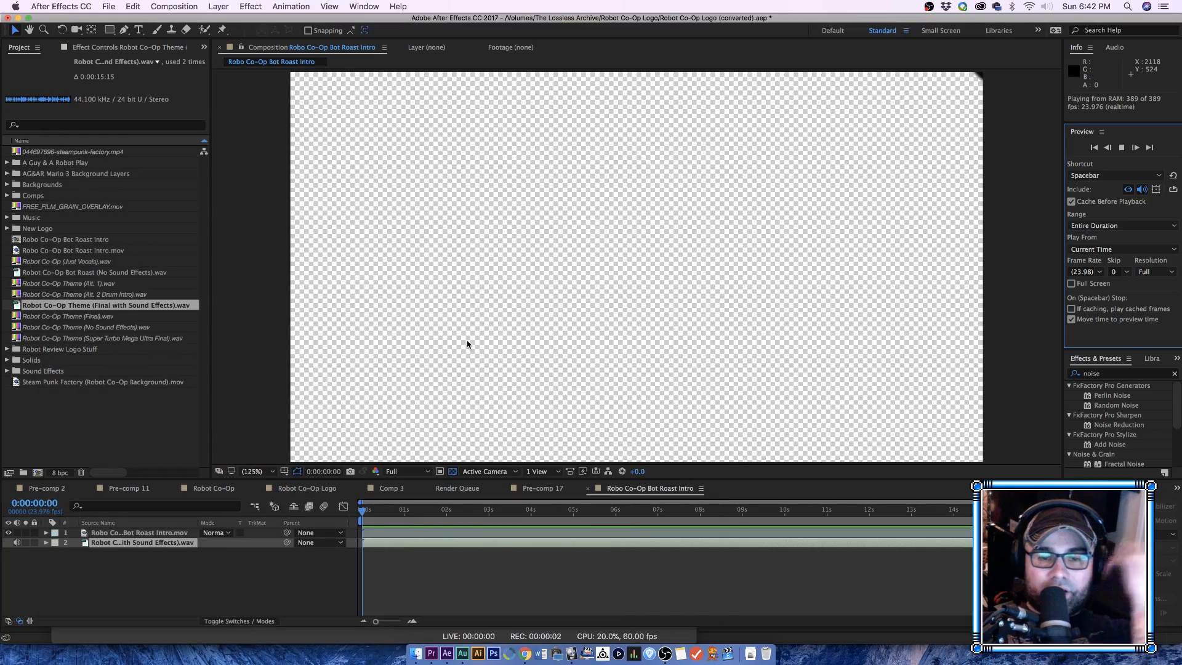
Step: Scrub the intro comp's timeline through to the glowing Bot Roast title
left_click_drag(372, 513, 722, 519)
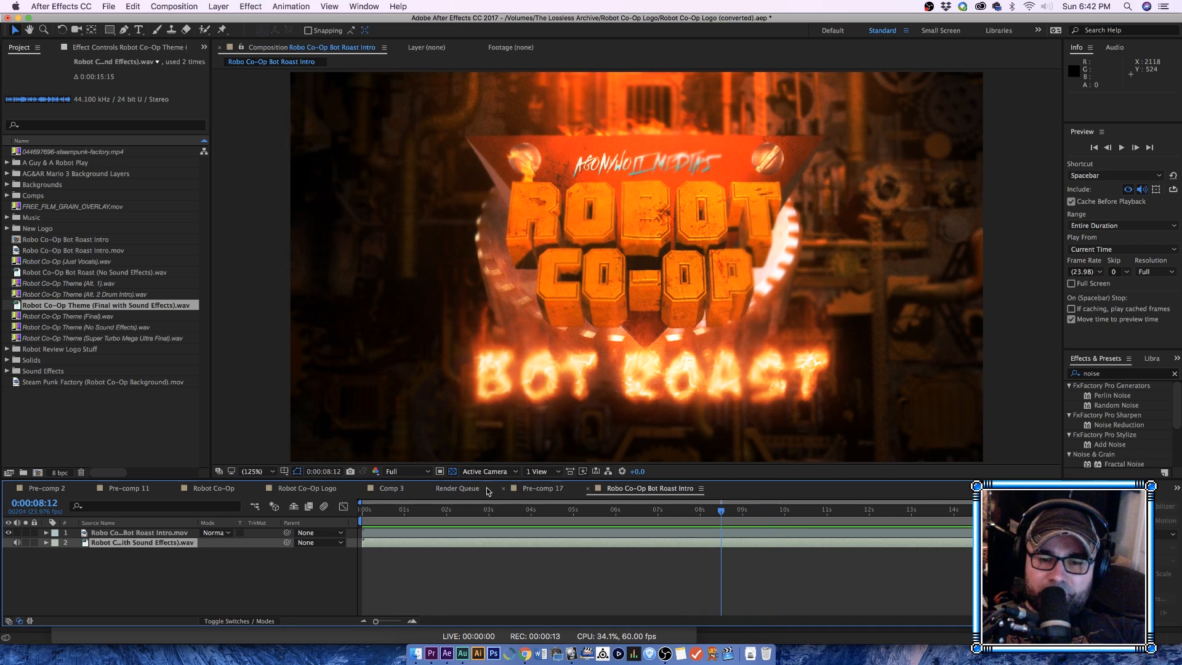
Step: Preview the intro comp from the start with the sound-effects layer's audio level lowered
key("Home")
left_click(1122, 151)
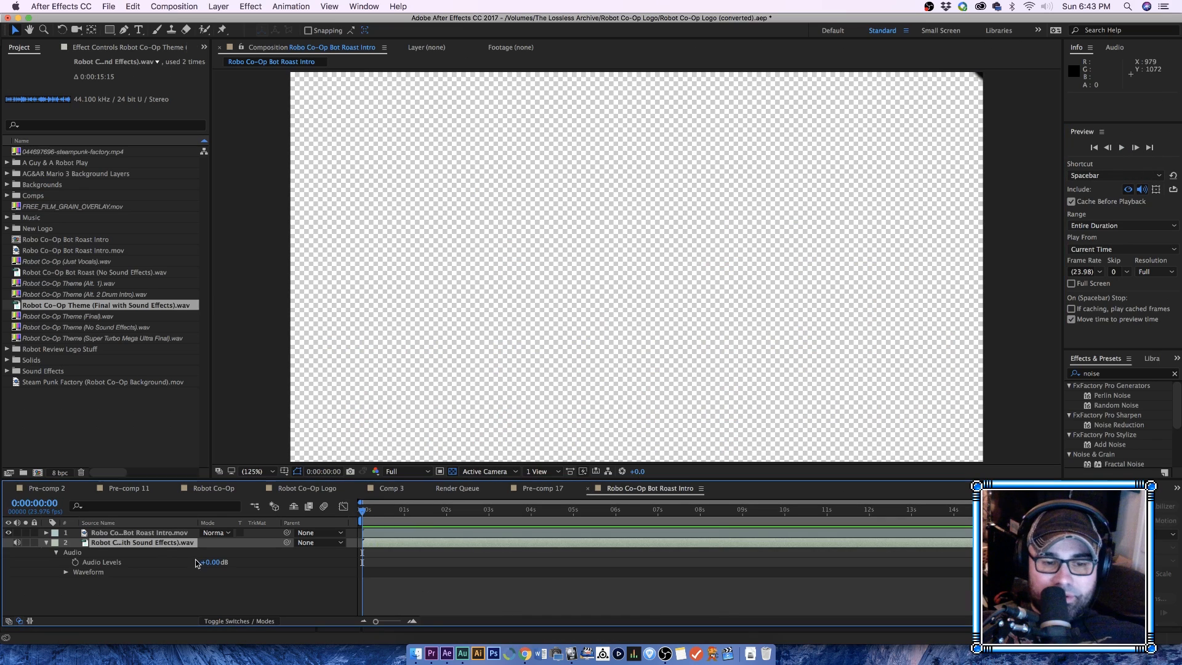
left_click_drag(203, 563, 195, 564)
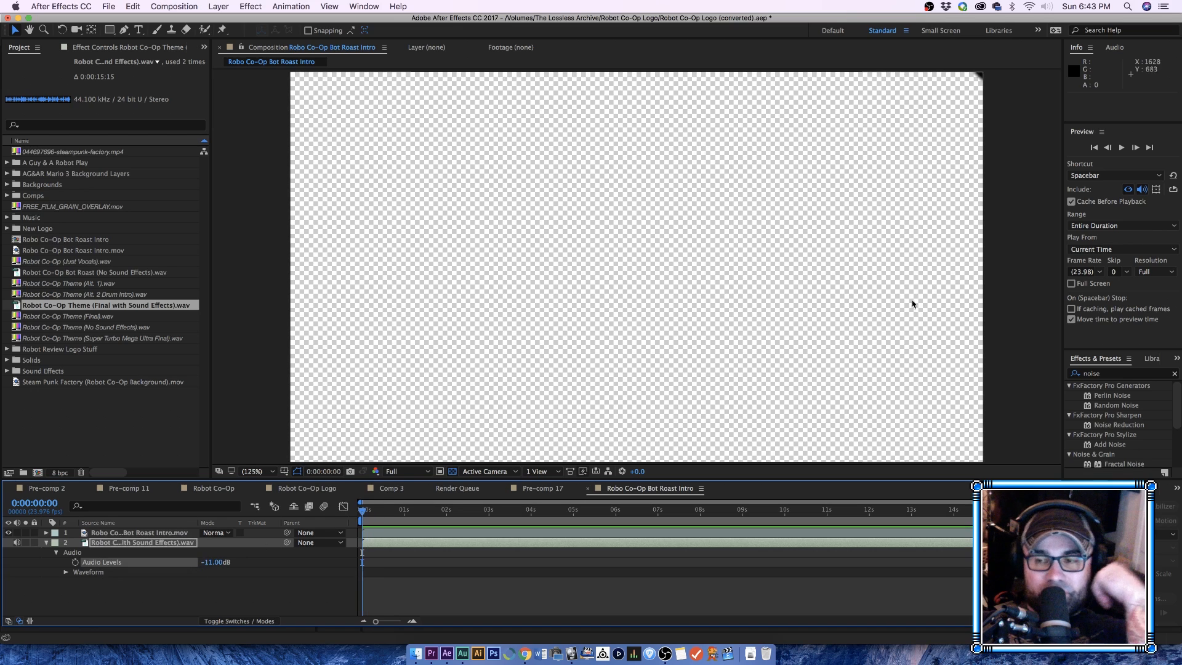
left_click(1122, 147)
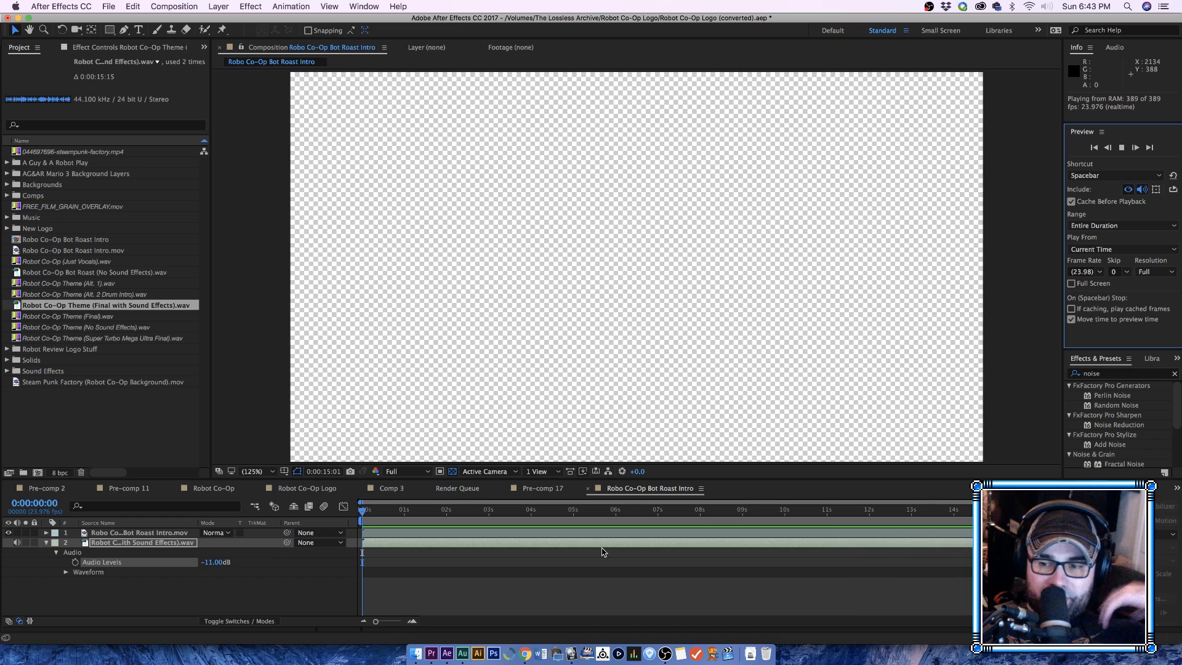
key("space")
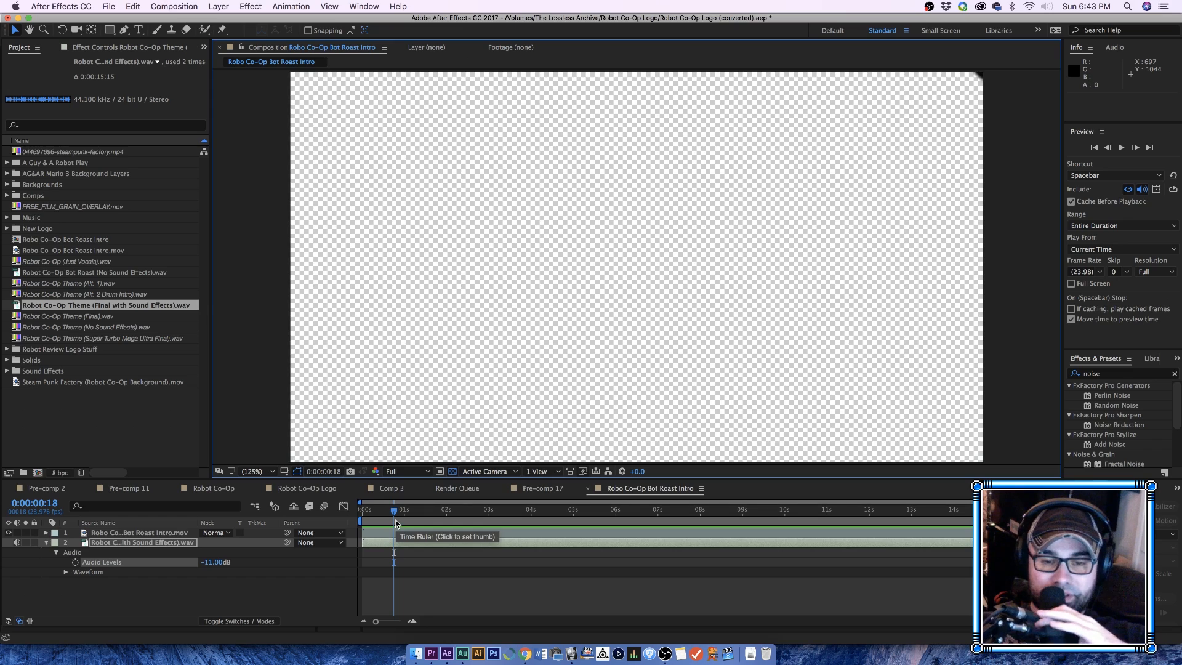
Step: Scrub to the logo frame, check the theme layer's waveform, and select Robot Co-Op Theme (Final).wav
left_click_drag(386, 516, 355, 512)
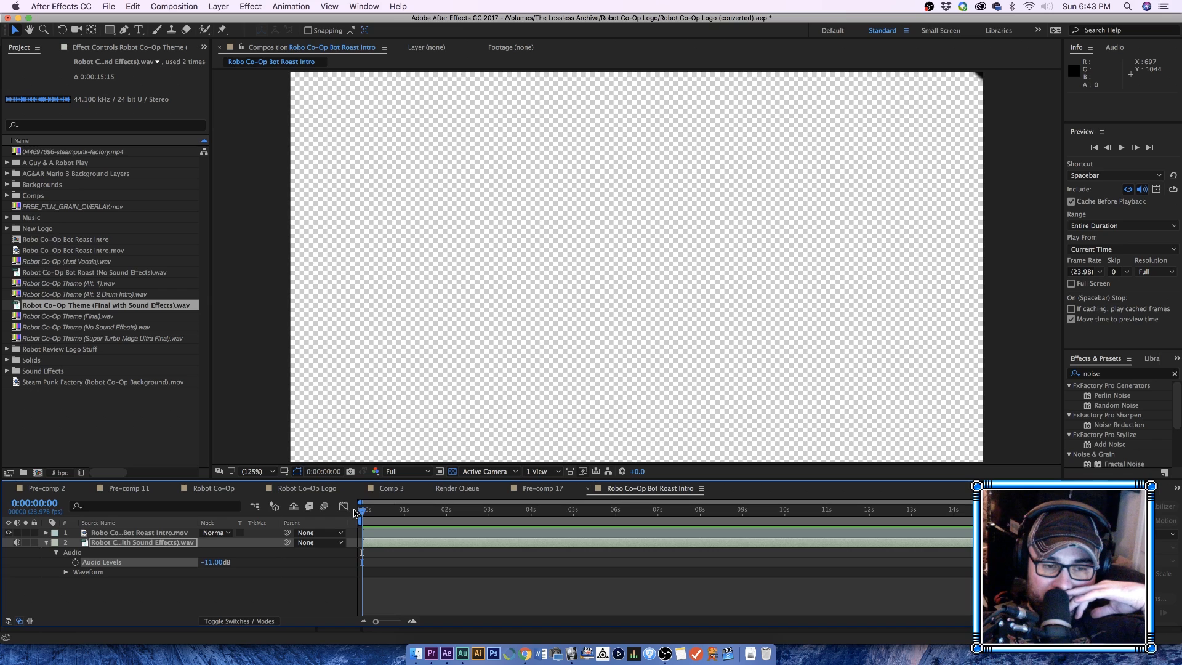
left_click_drag(362, 514, 619, 542)
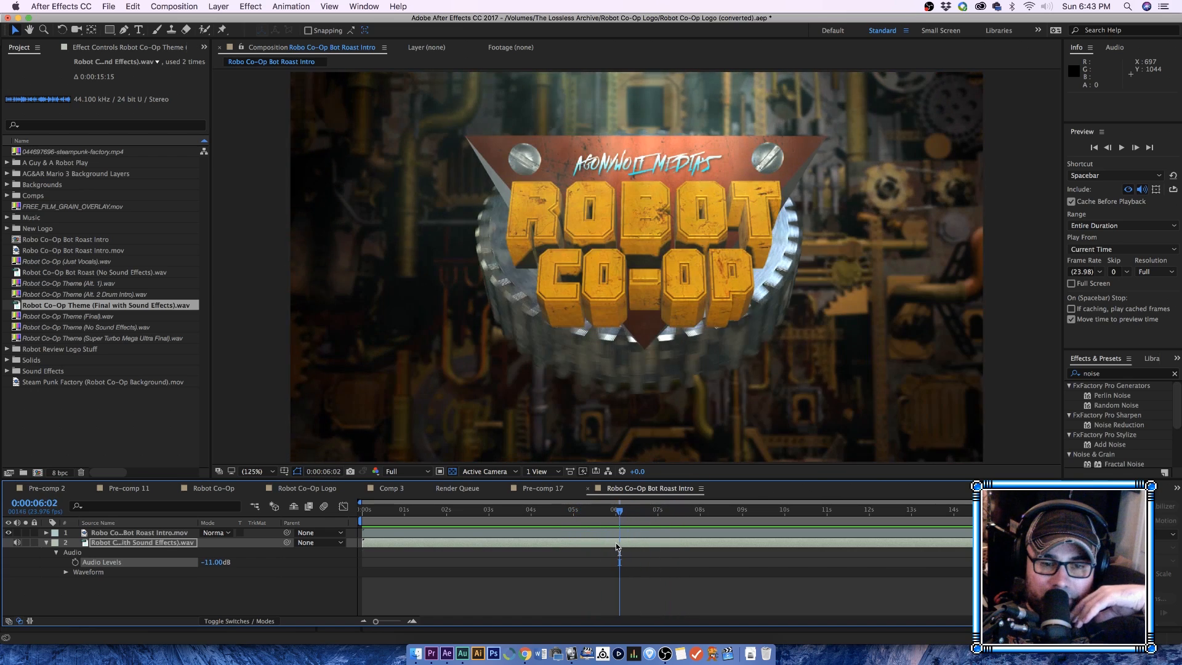
left_click(66, 572)
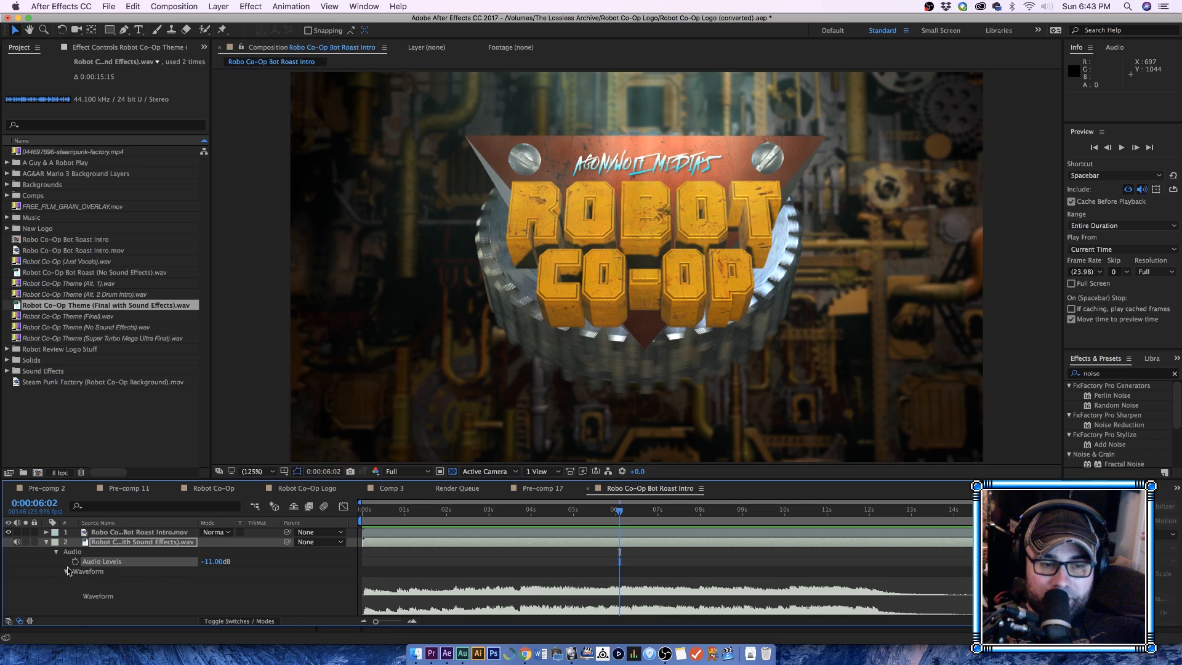
left_click(47, 544)
left_click(65, 455)
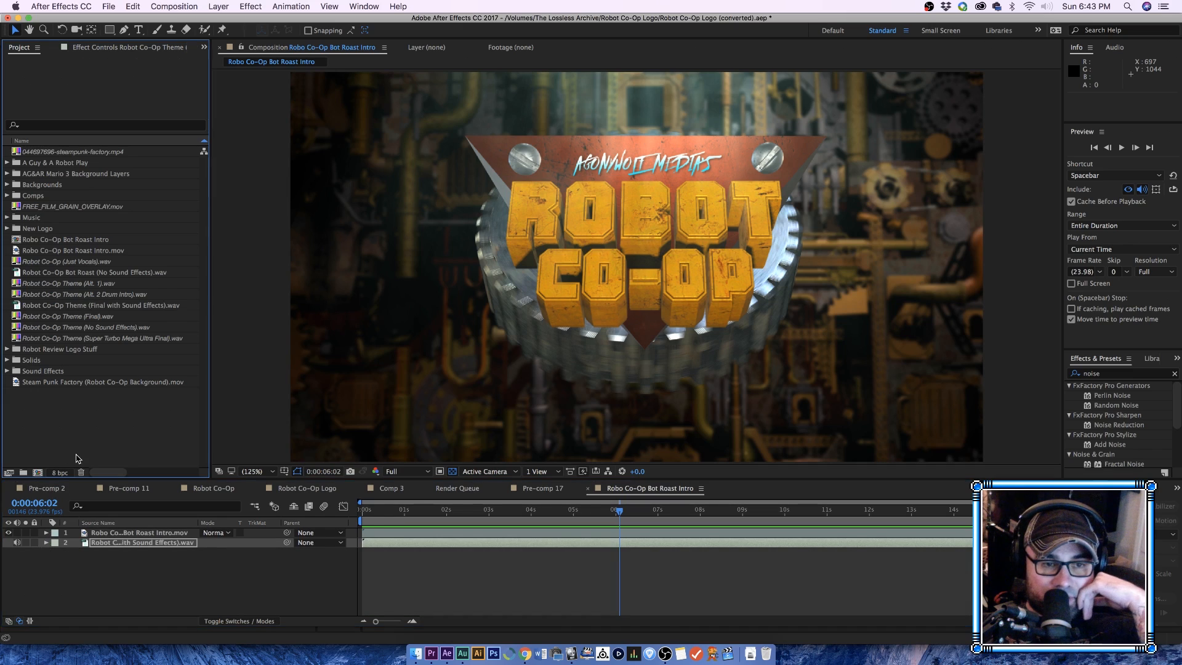
left_click(52, 318)
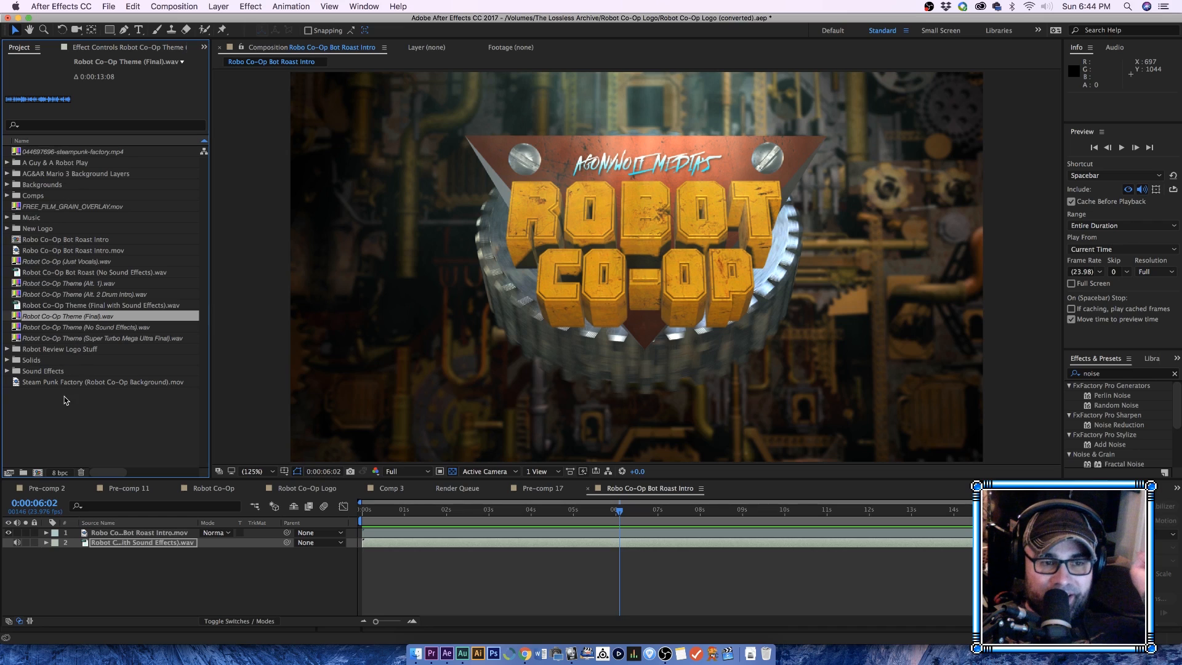
Step: Close the Render Queue and select sound layers 7–20 in Pre-comp 17
left_click(457, 490)
left_click(428, 489)
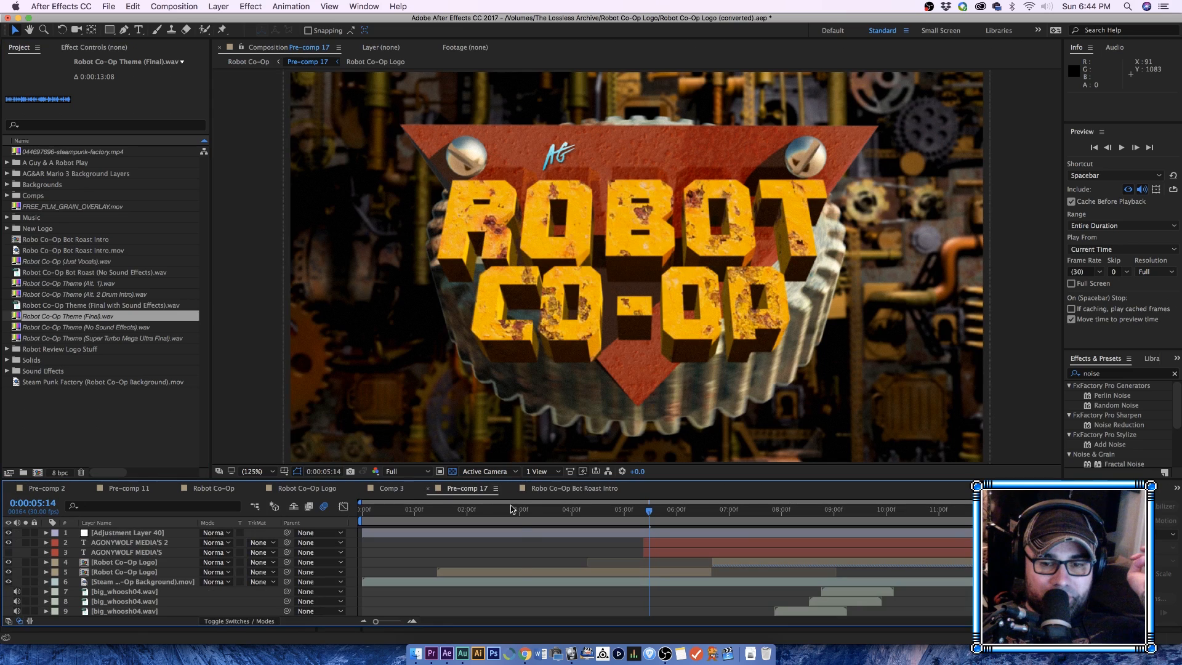
scroll(259, 561, "up", 1)
left_click(134, 551)
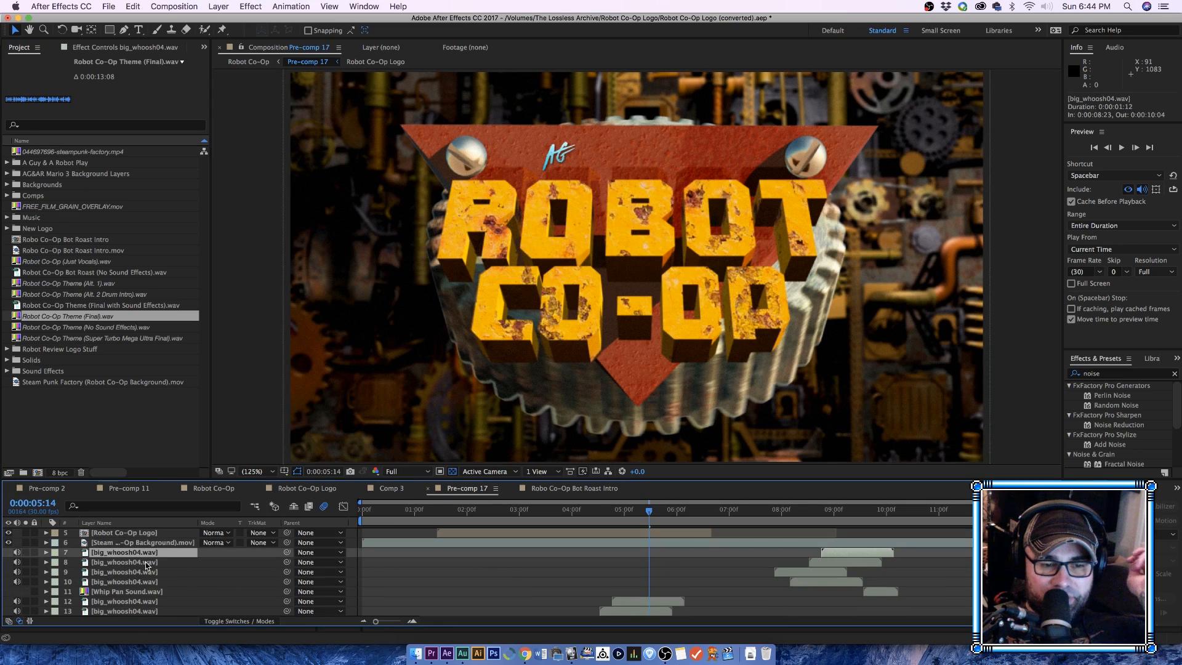
scroll(147, 565, "down", 5)
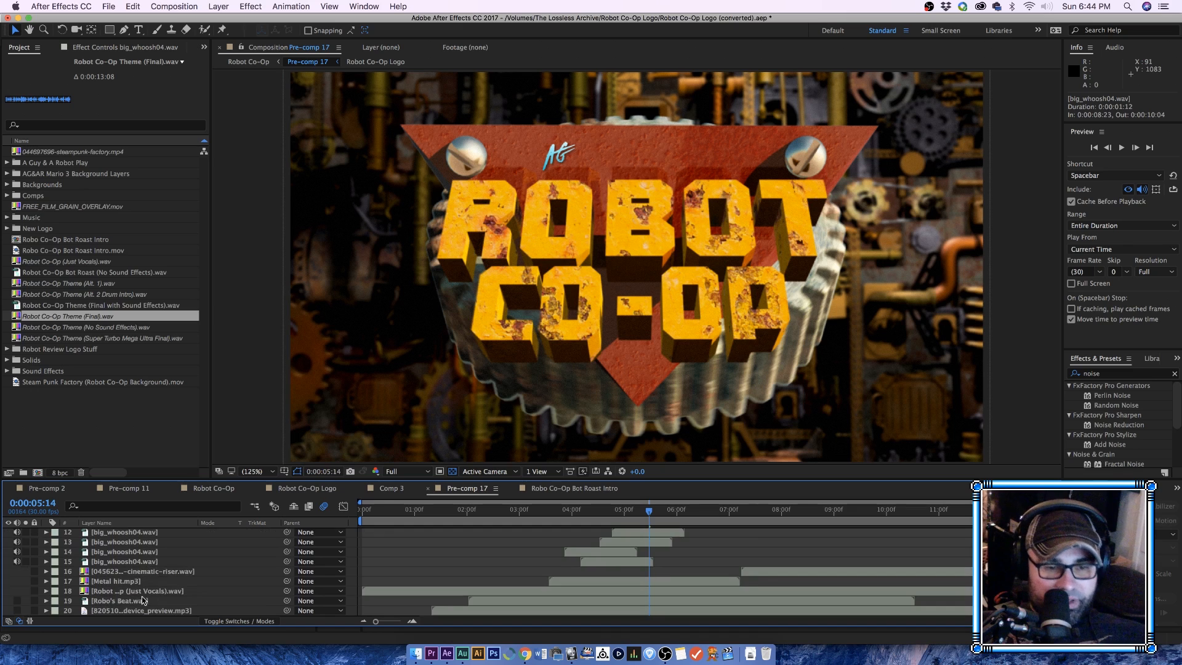
left_click(153, 613, "shift")
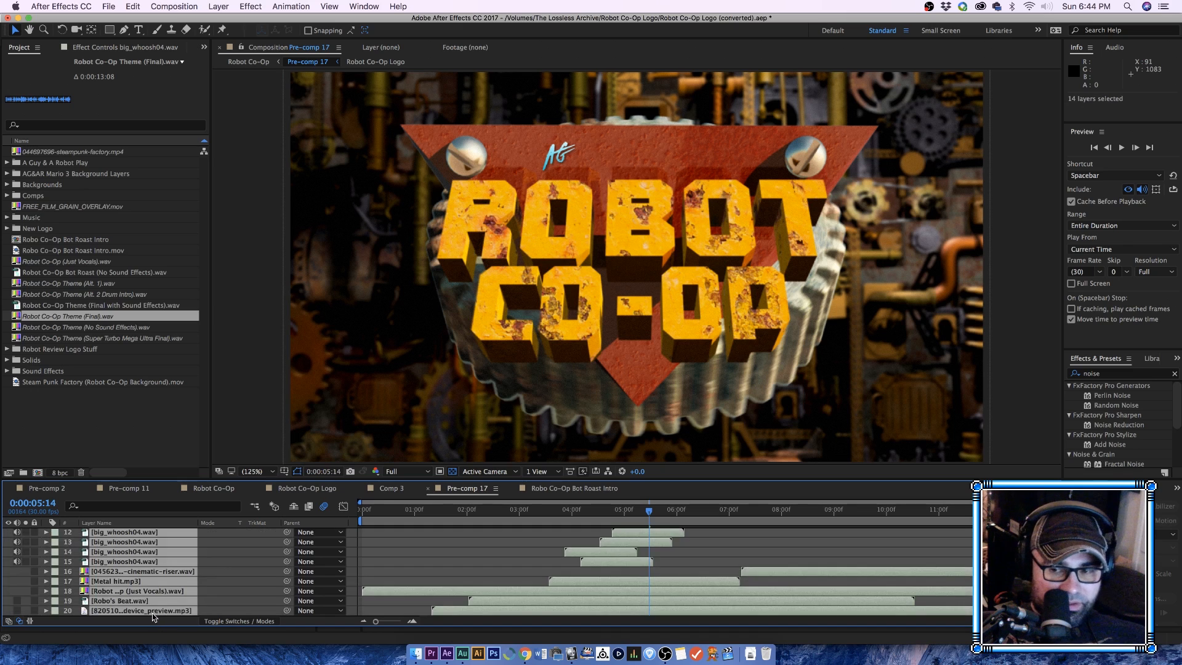
scroll(152, 607, "up", 7)
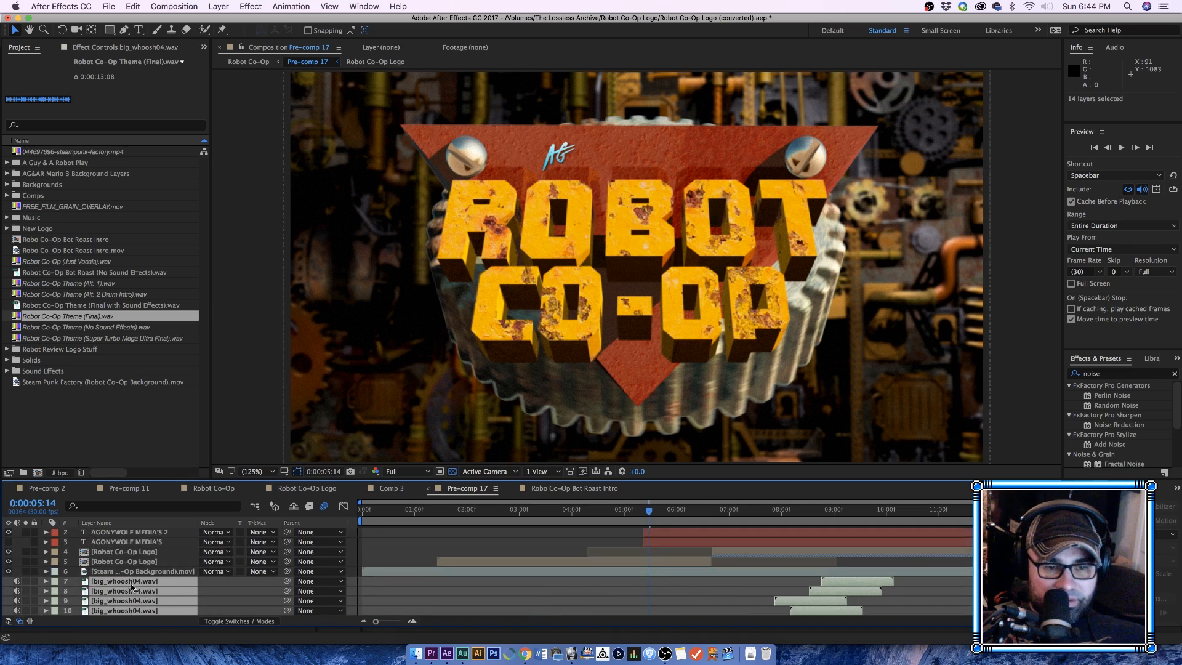
Step: Copy the 14 selected layers and return to the Bot Roast Intro comp at its start
right_click(132, 588)
left_click(133, 6)
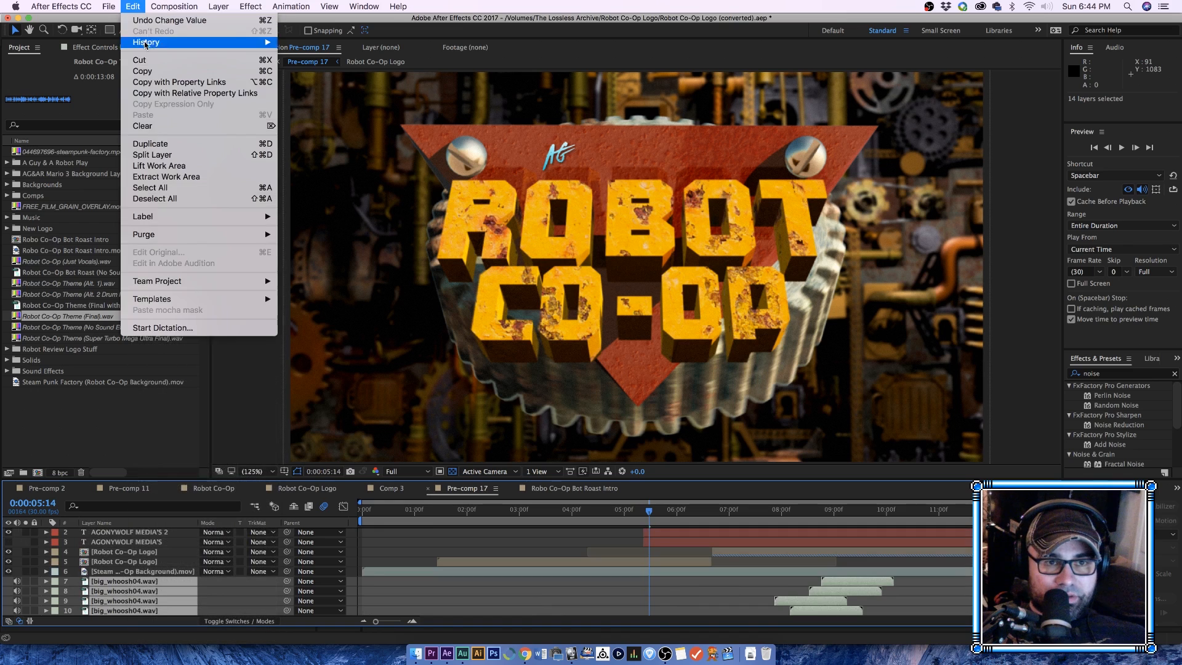
left_click(156, 70)
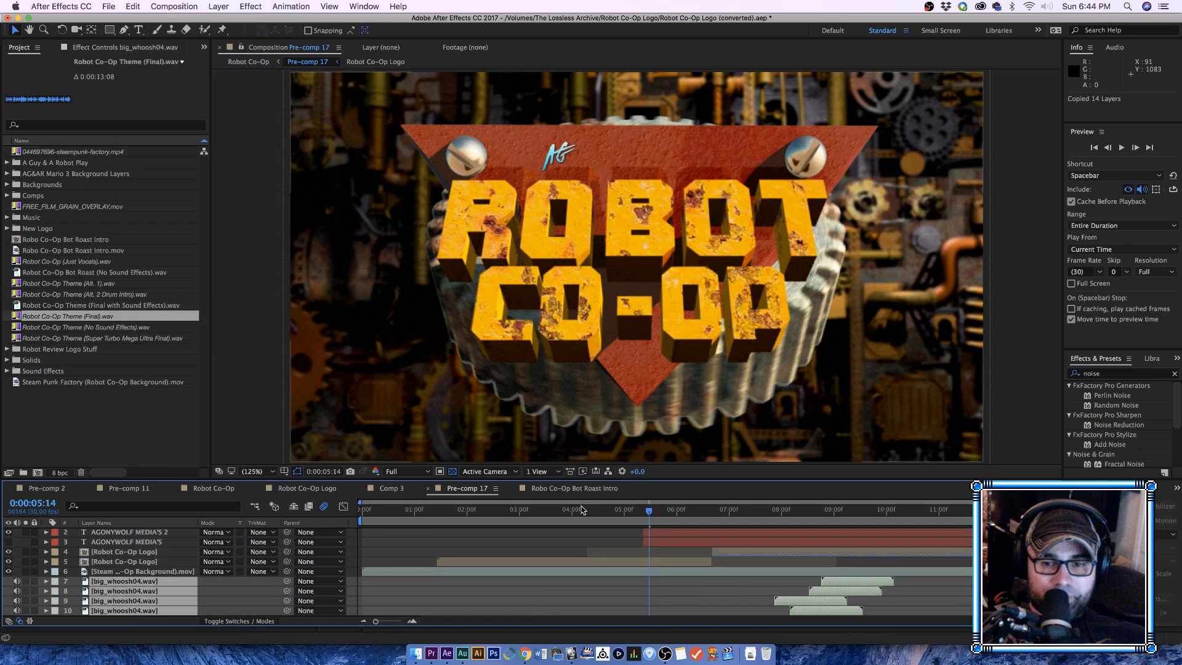
left_click(549, 490)
left_click_drag(382, 511, 349, 509)
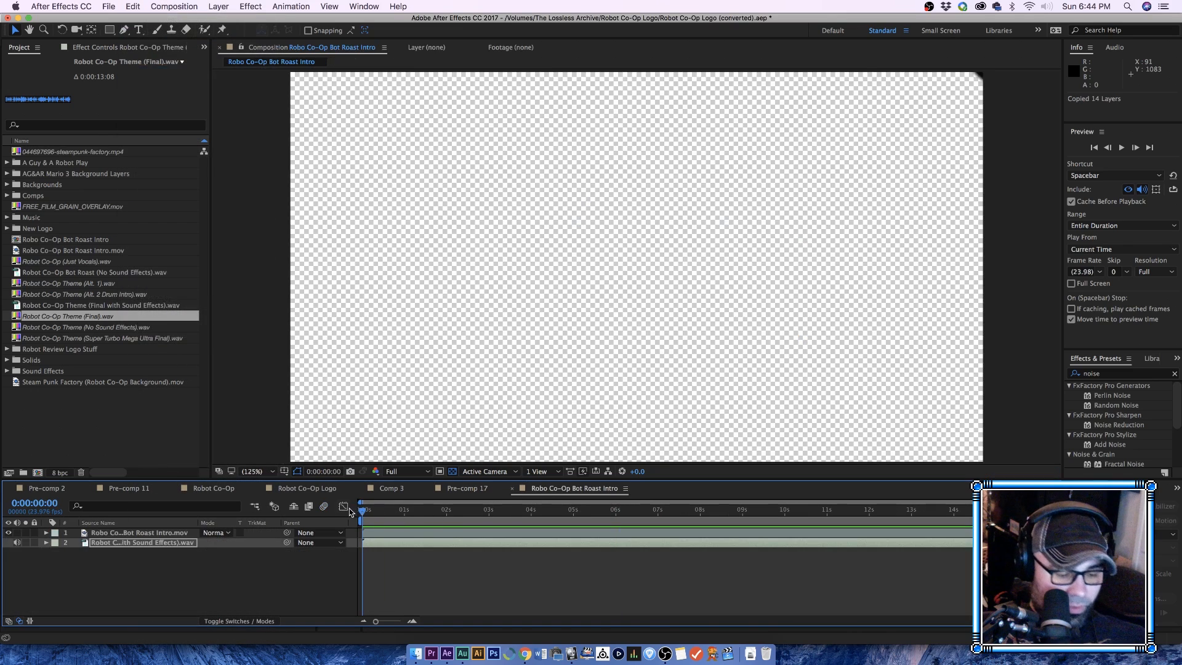
Step: Paste the 14 sound layers into the intro and scrub to the Whip Pan Sound's moment
key("super+v")
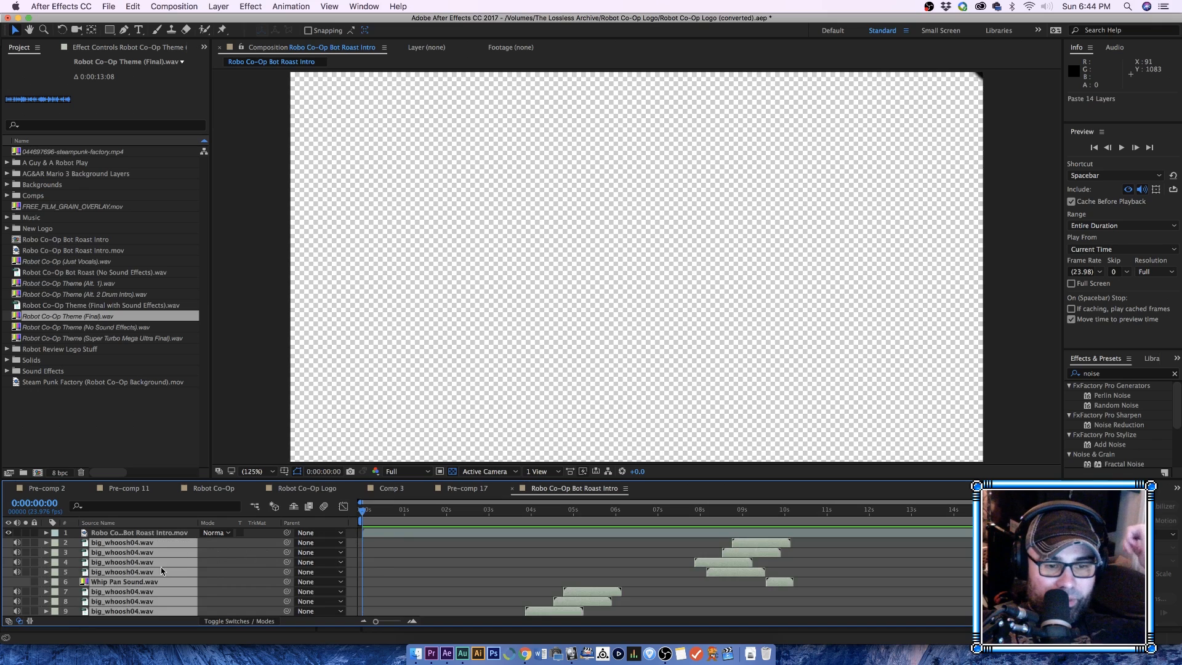
left_click(213, 586)
left_click(133, 584)
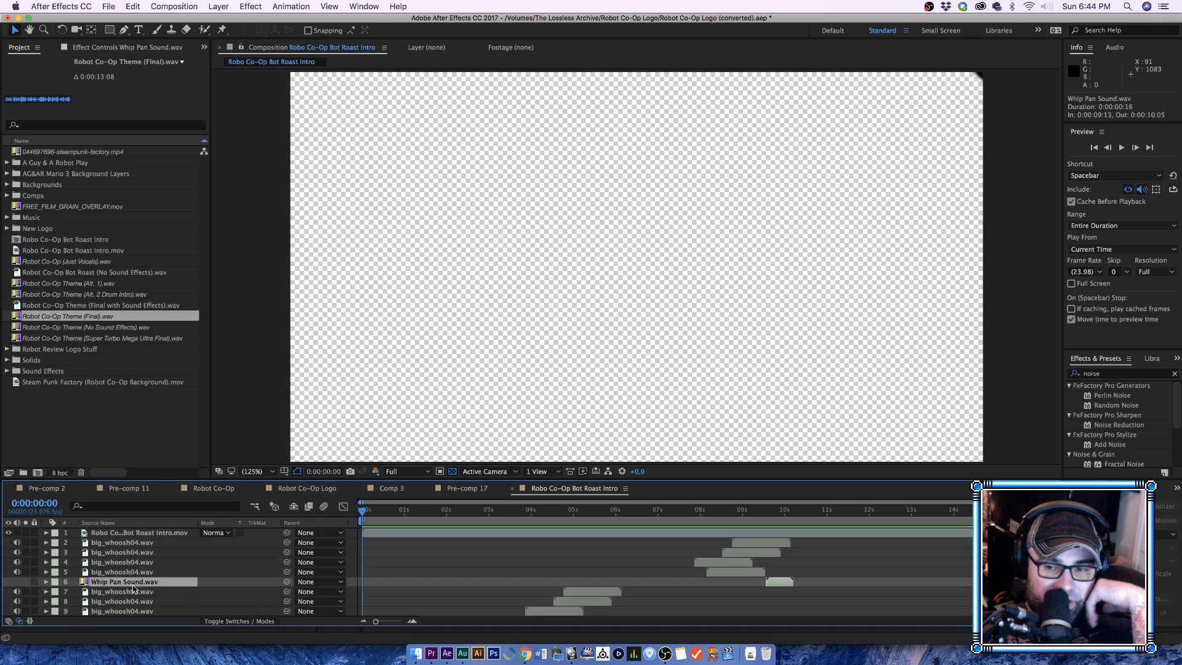
left_click(766, 523)
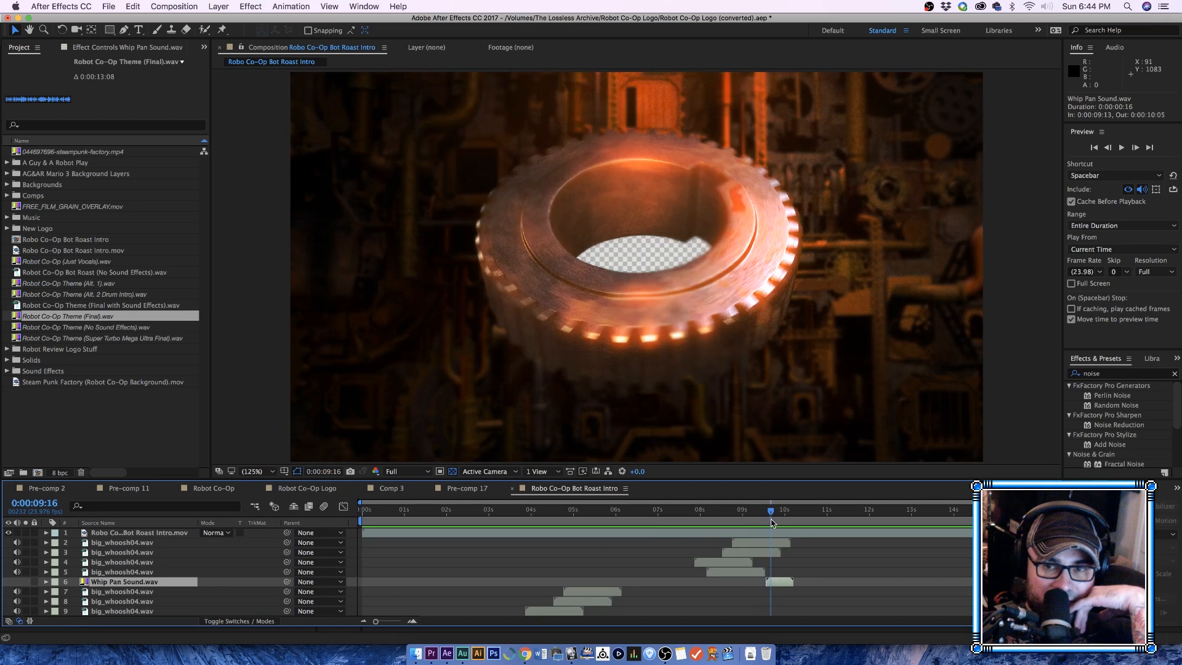
left_click_drag(767, 522, 754, 522)
Step: Delete all the pasted big_whoosh04.wav layers from the intro comp
left_click(137, 544)
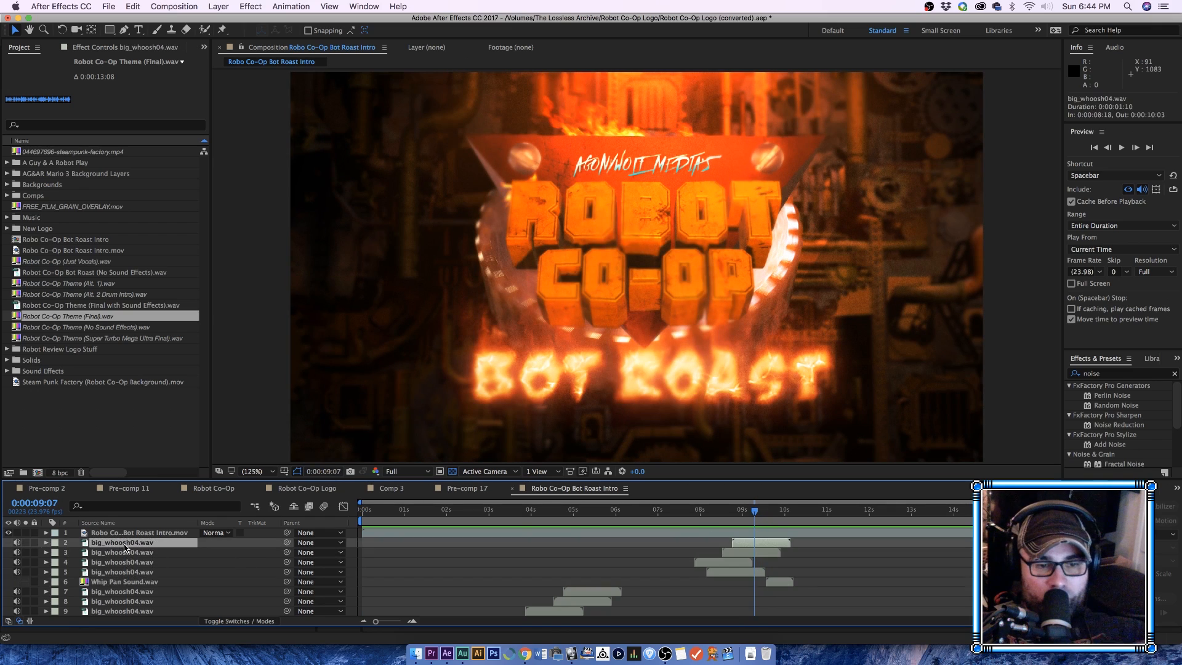
key("super+d")
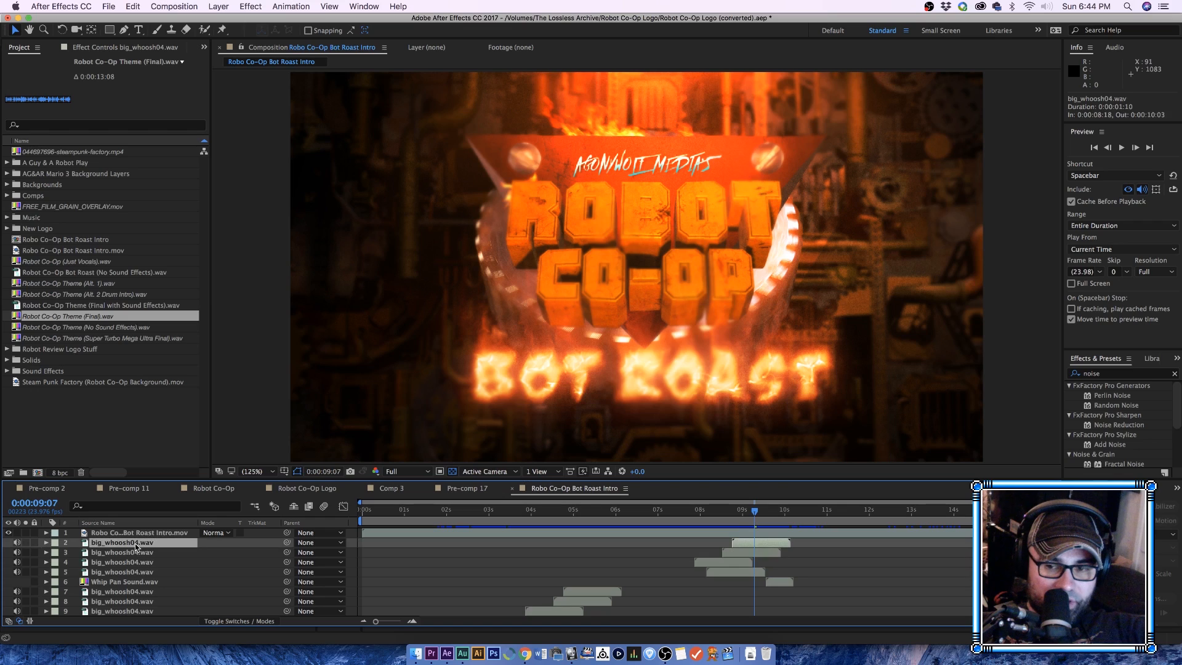
key("Delete")
left_click(137, 545)
key("Delete")
left_click(137, 545)
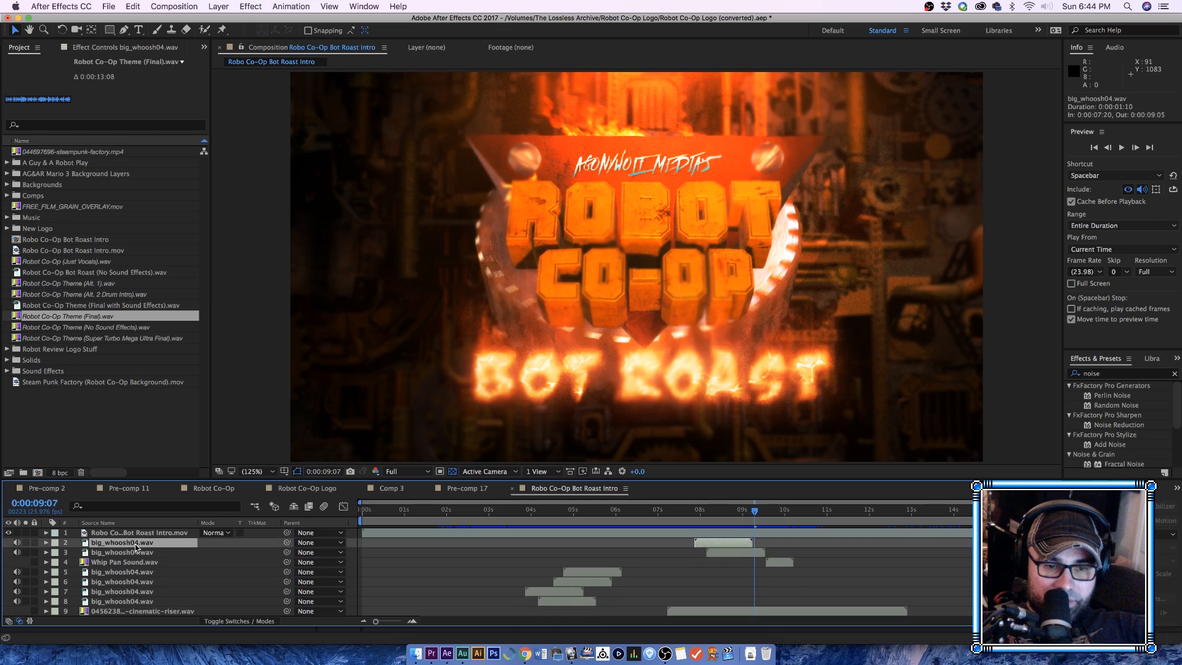
key("Delete")
left_click(137, 545)
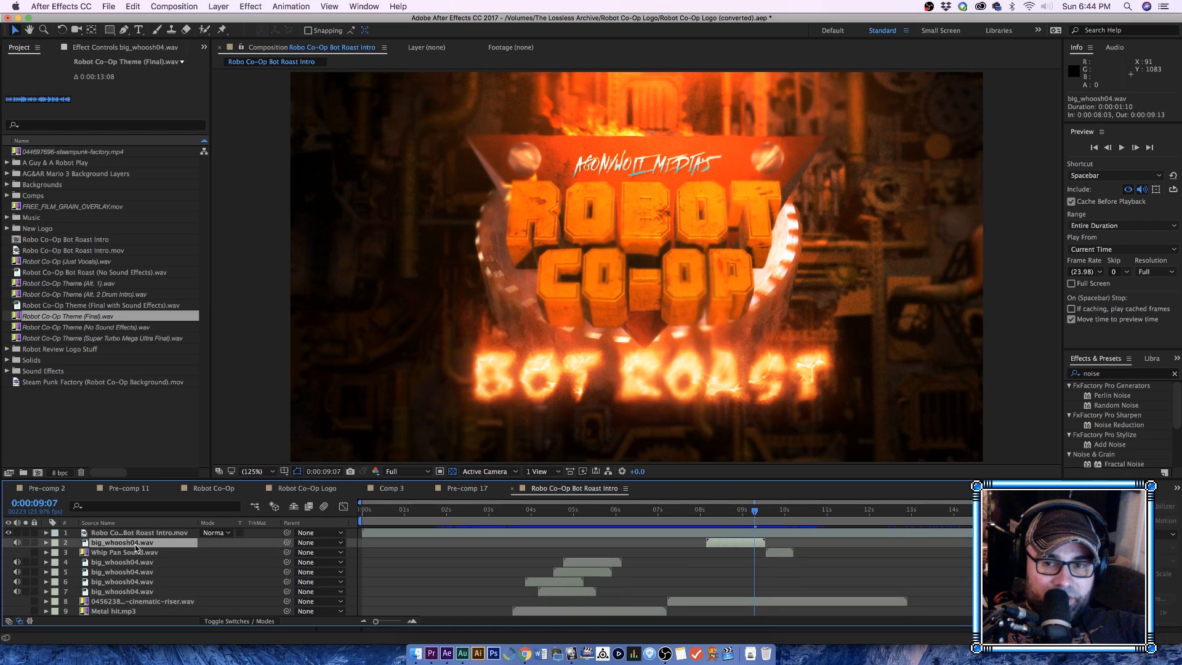
key("Delete")
left_click(133, 553)
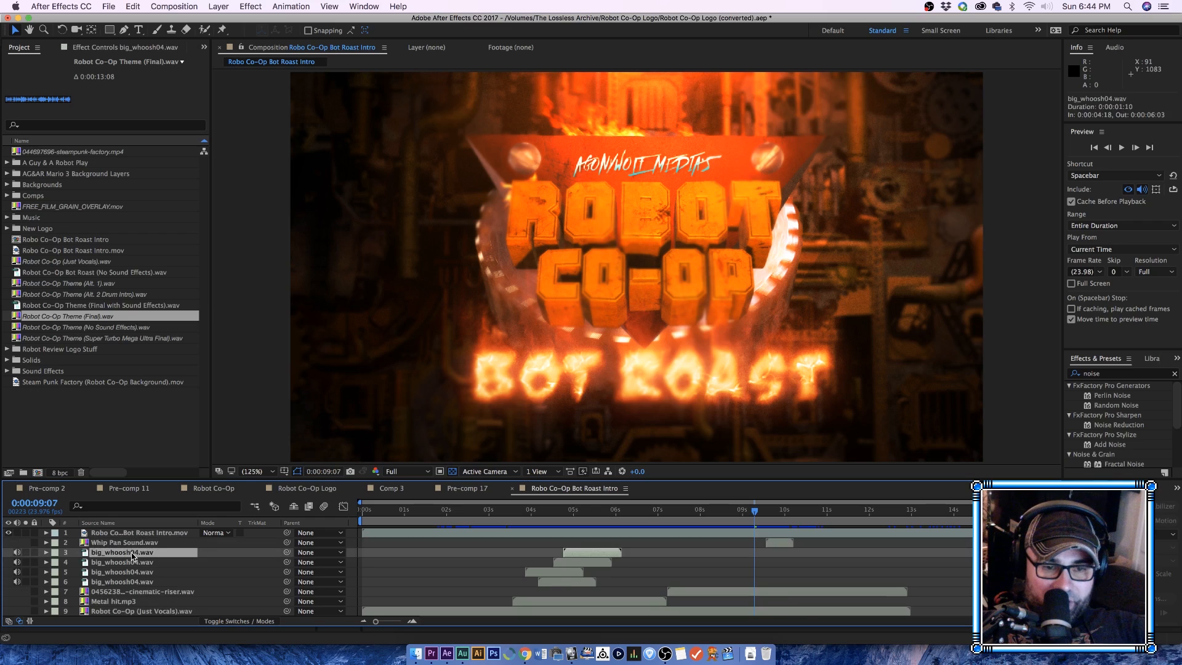
key("Delete")
left_click(133, 553)
key("Delete")
left_click(133, 553)
key("Delete")
left_click(133, 553)
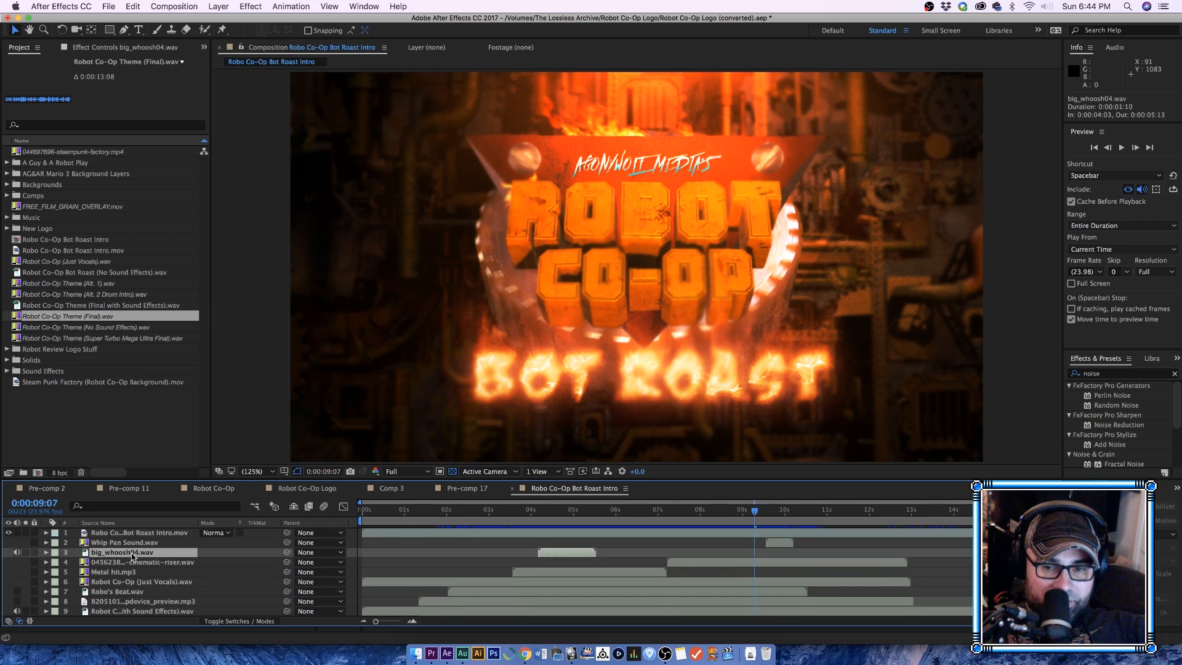
key("Delete")
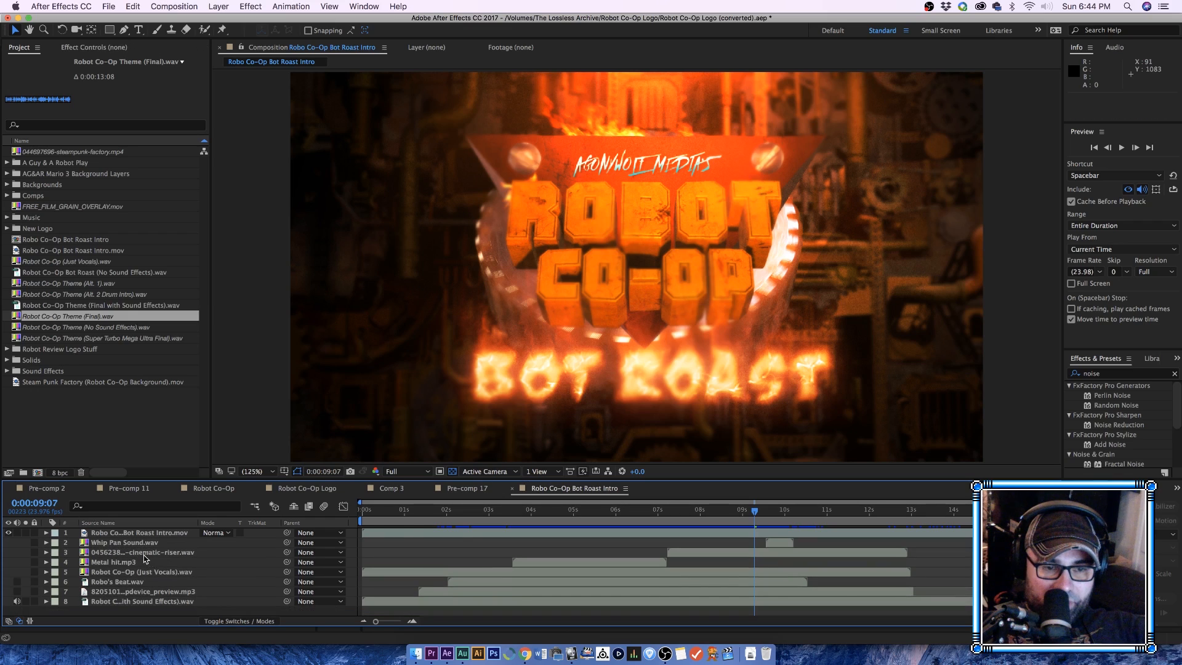
Step: Delete the Robot Co-Op (Just Vocals).wav layer from the intro comp
left_click(129, 564)
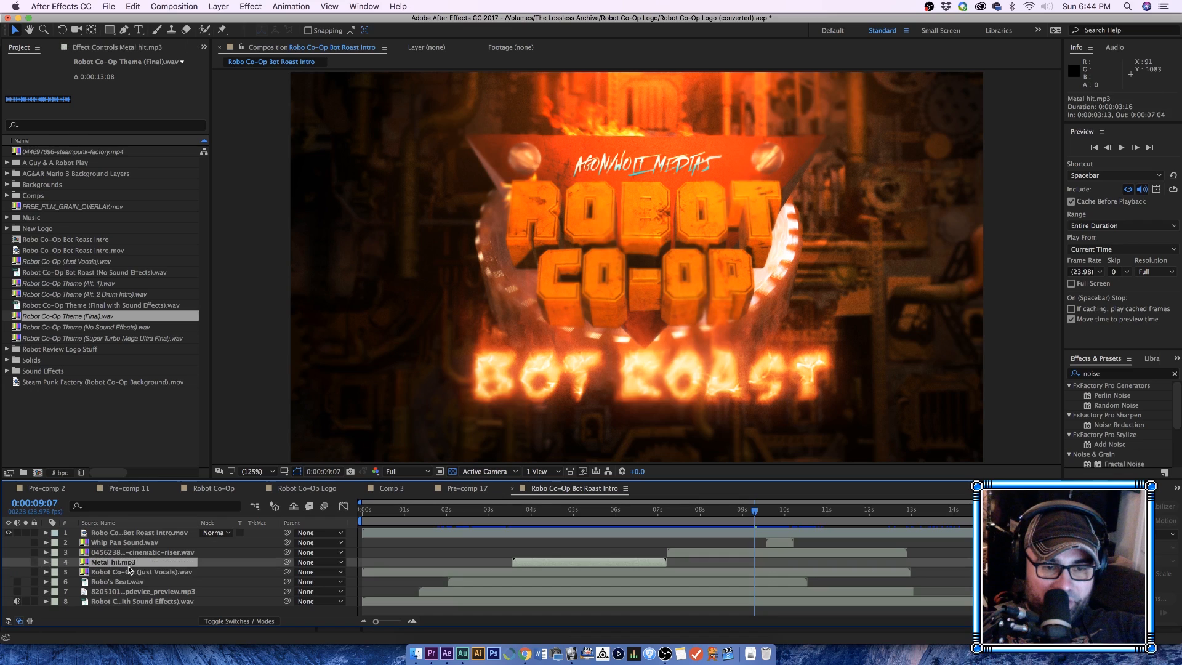
left_click(131, 572)
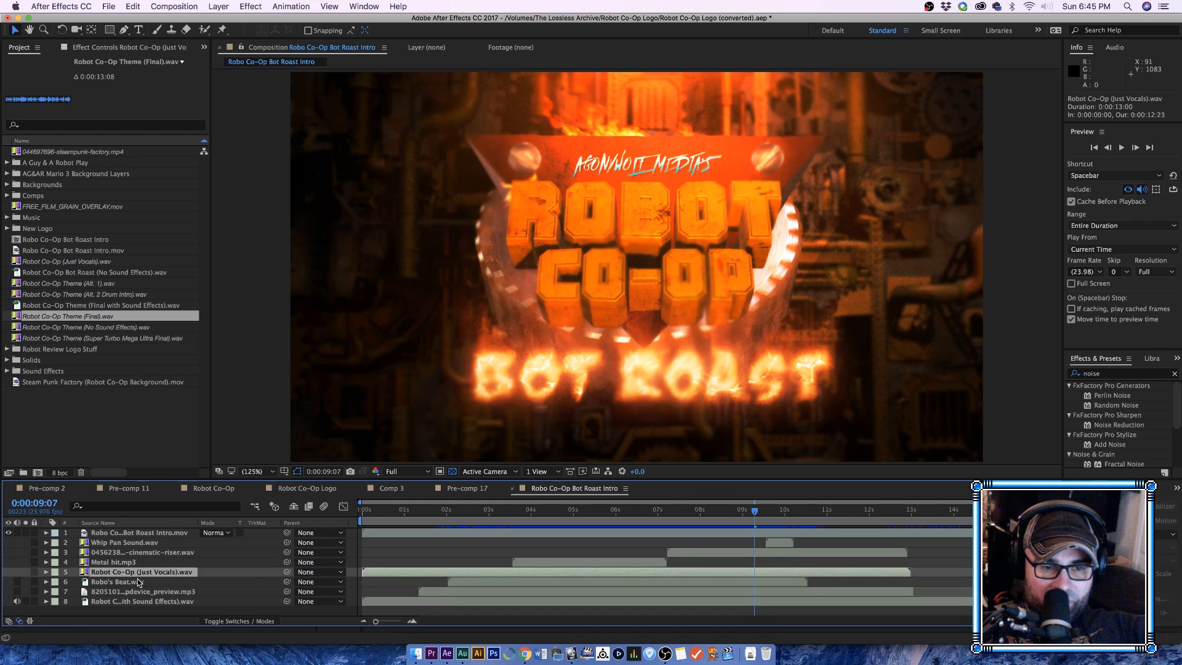
key("Delete")
left_click(133, 573)
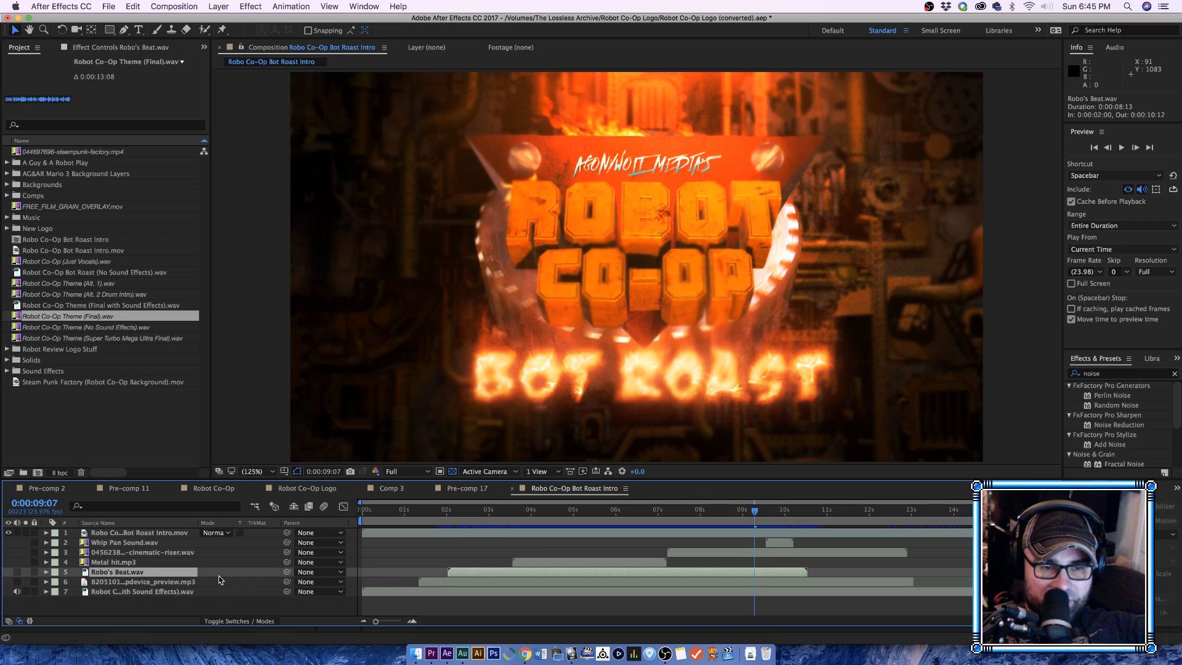
Step: Delete the Robo's Beat.wav layer, preview the intro from 0, then show audio levels with L
key("Delete")
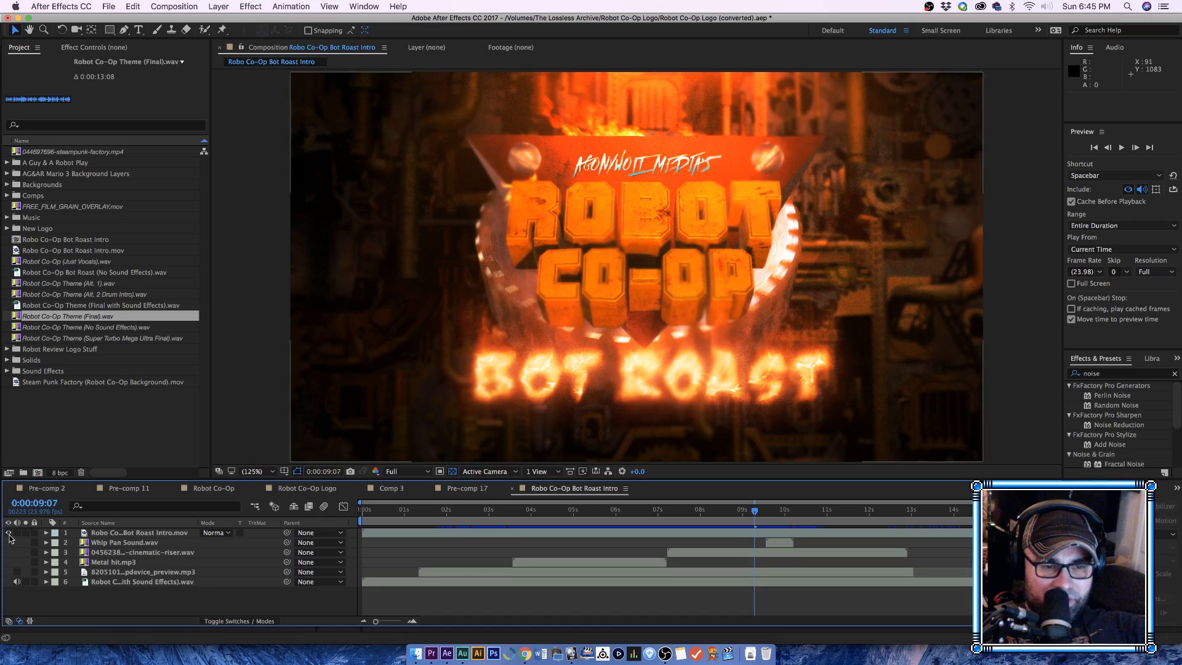
left_click(103, 576)
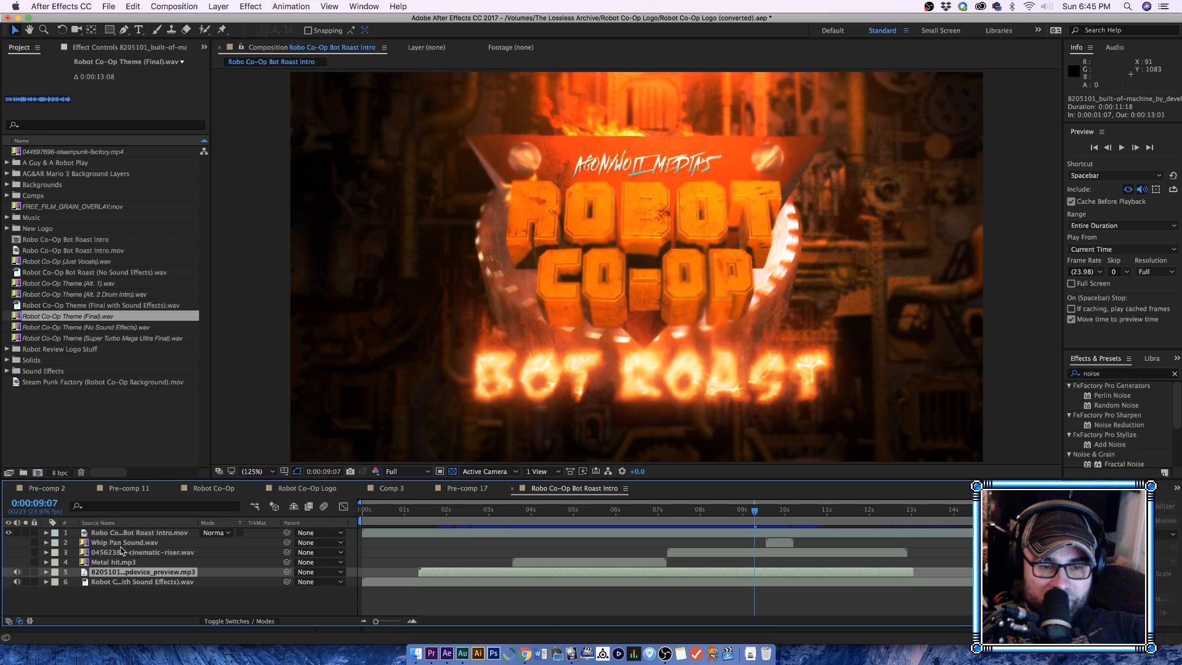
left_click(385, 512)
left_click_drag(379, 519, 364, 520)
key("space")
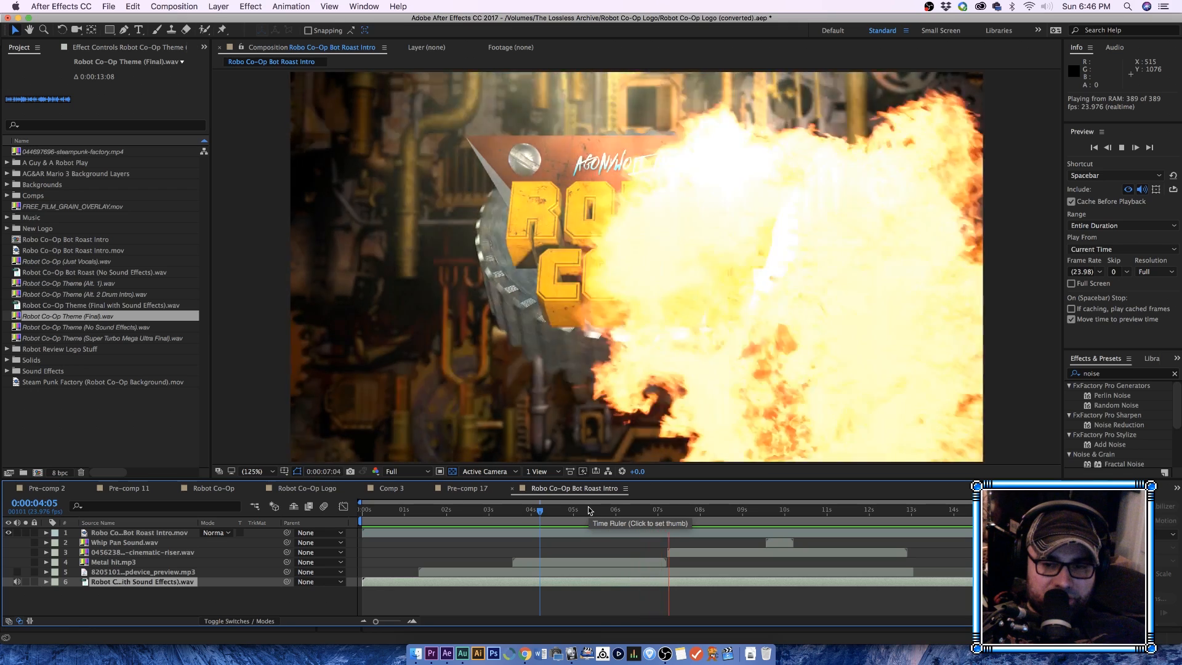
key("space")
key("l")
key("l")
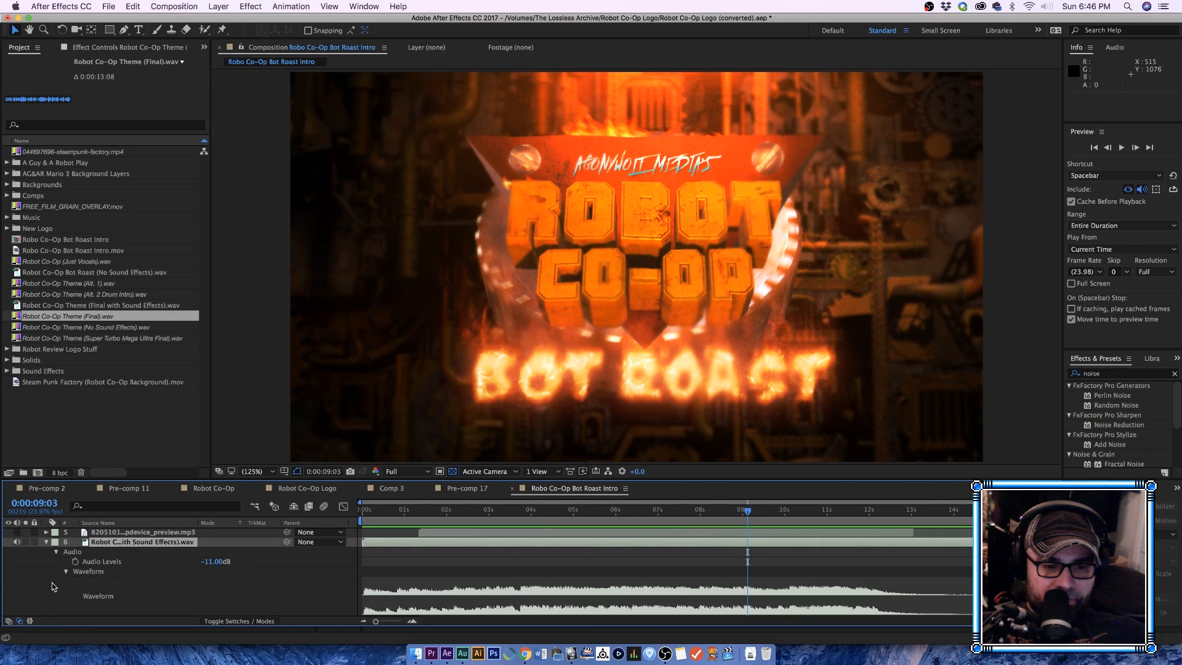
Step: Import the Bot Roast track without sound effects and return the playhead to the start
double_click(87, 430)
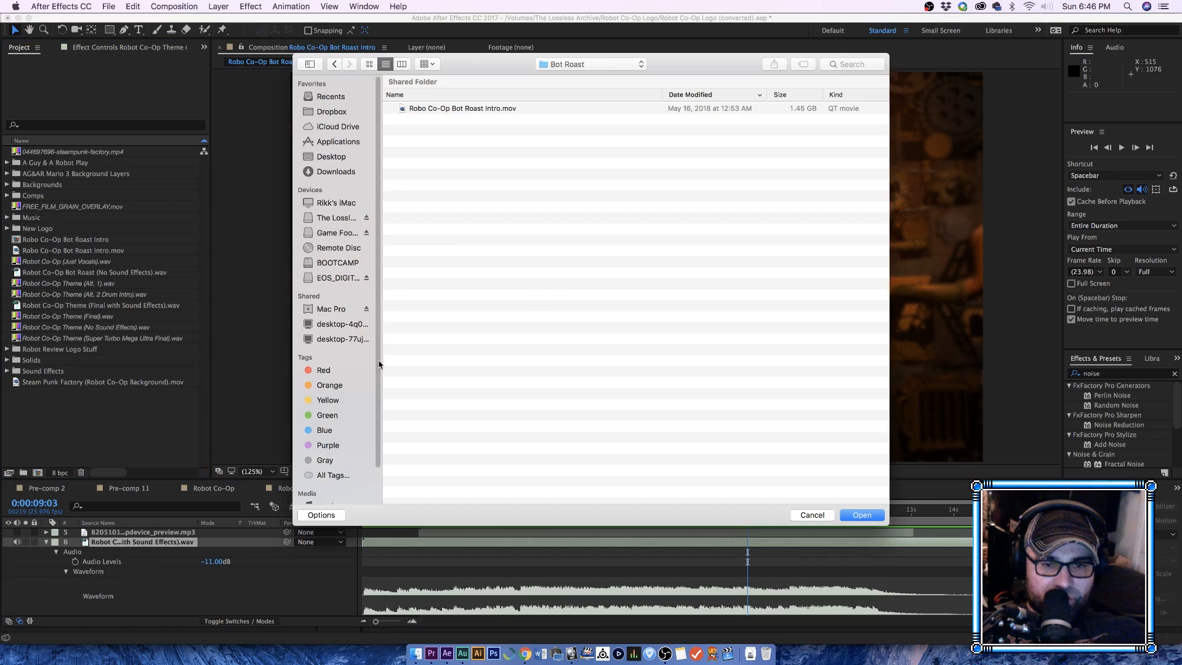
left_click(593, 64)
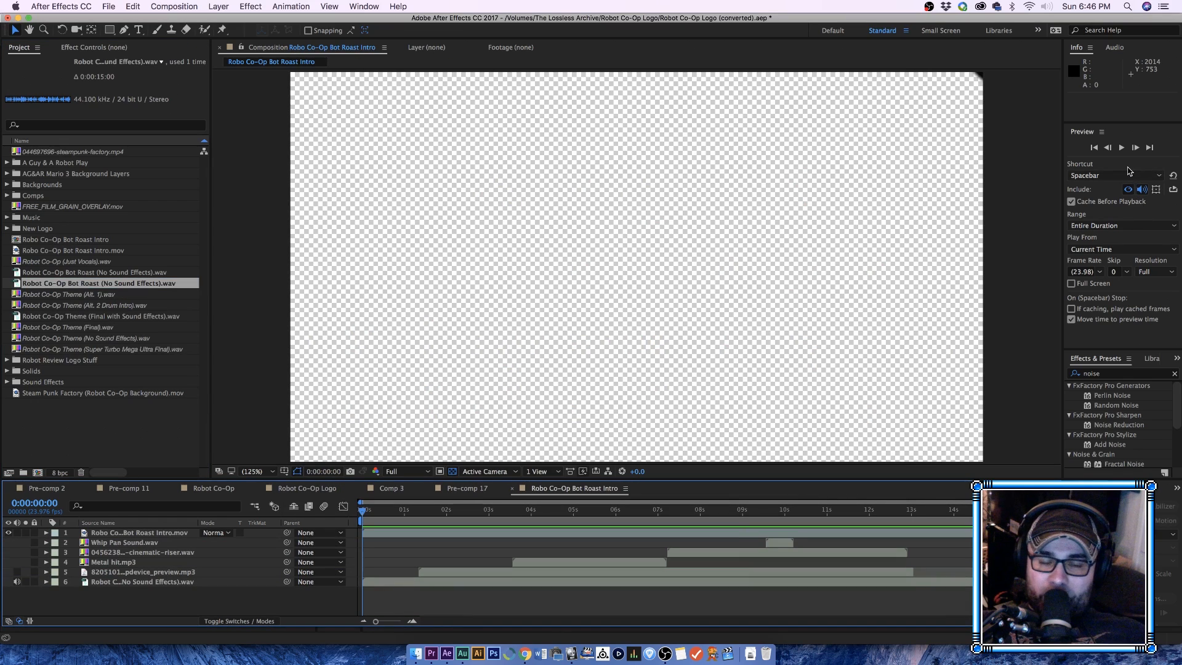
key("space")
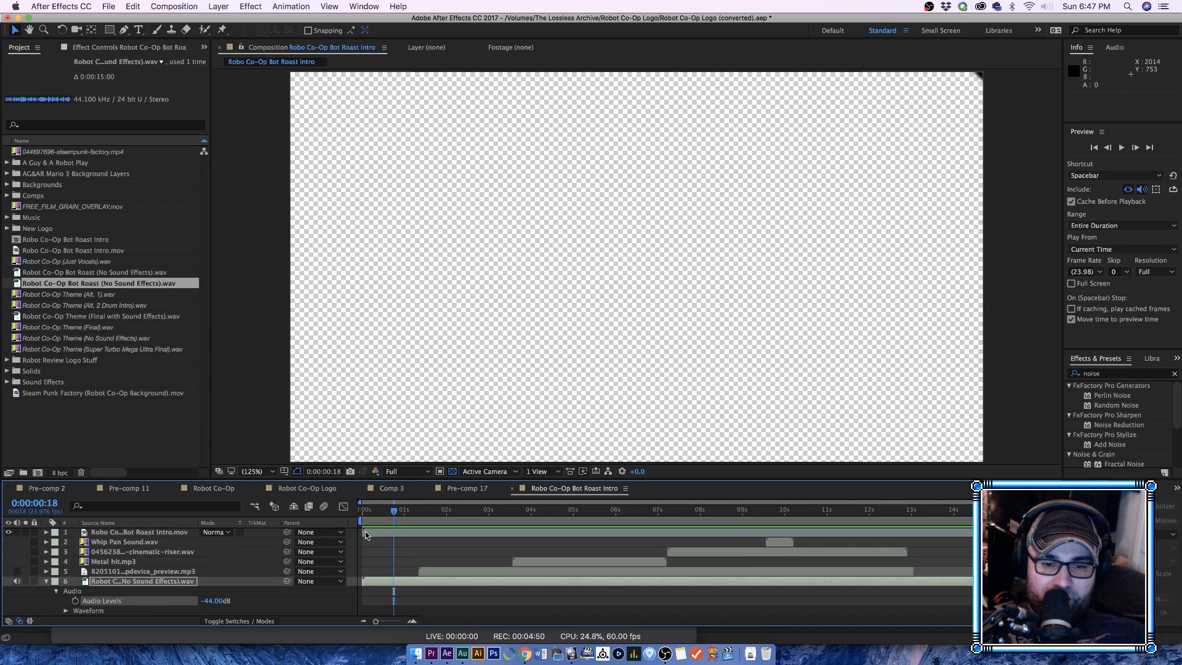
left_click(359, 512)
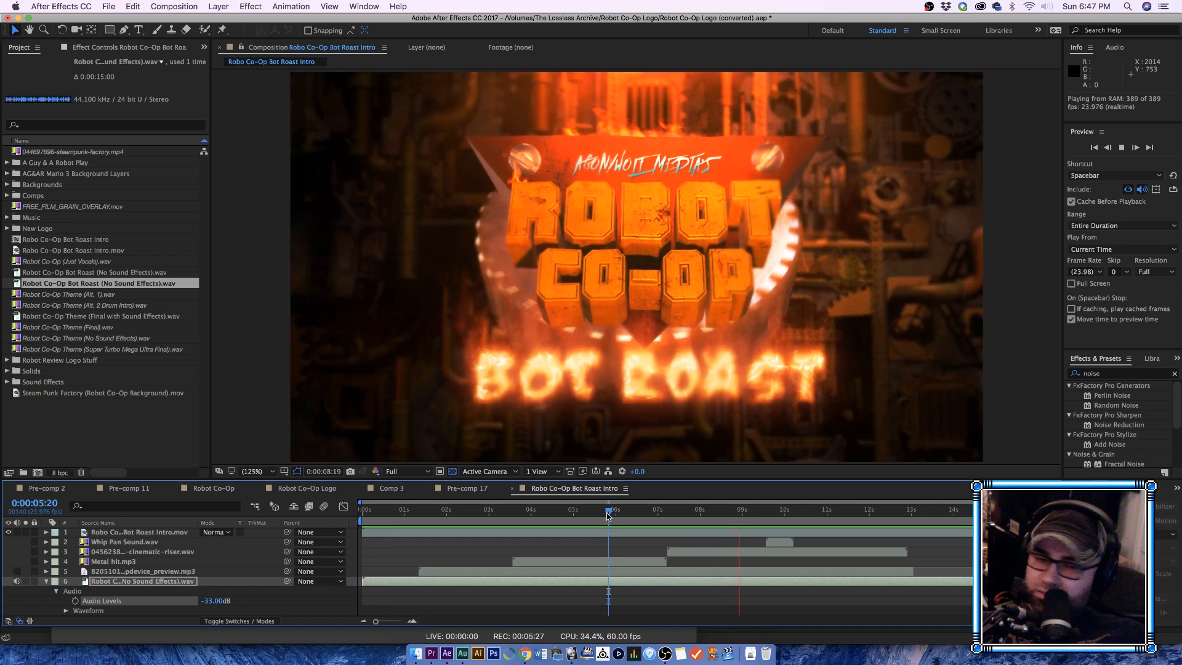
Step: Scrub to 0:00:07:12 to check the fiery logo reveal, save the project, and select Metal hit.mp3
left_click_drag(628, 519, 679, 528)
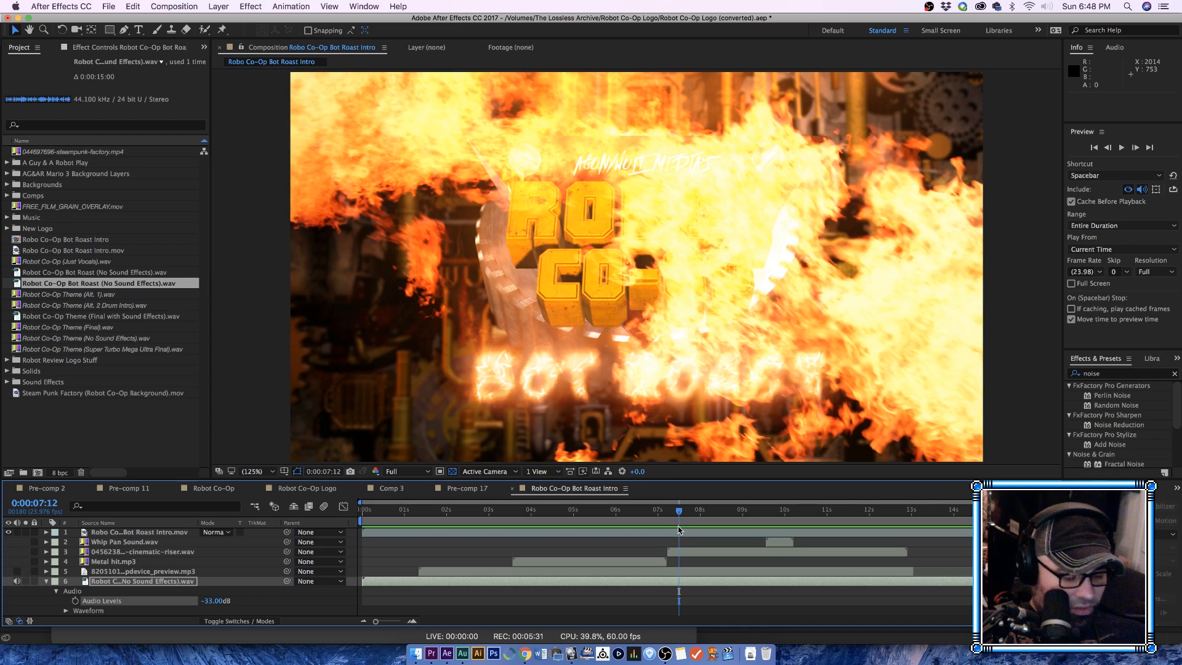
key("super+s")
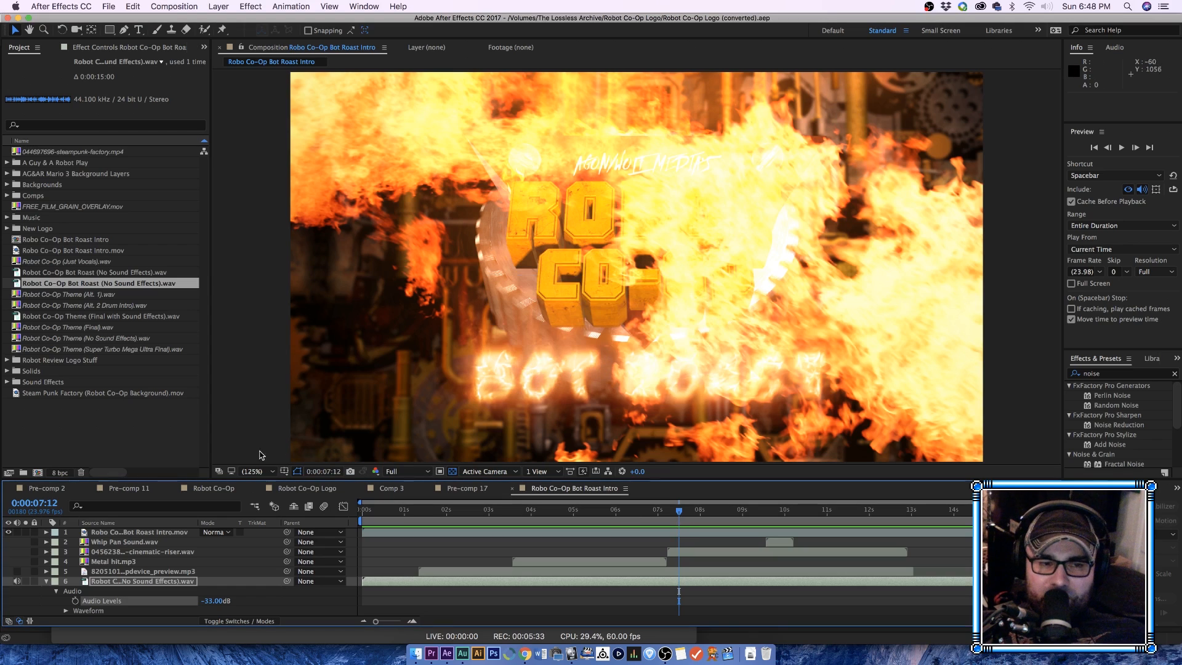
left_click(158, 562)
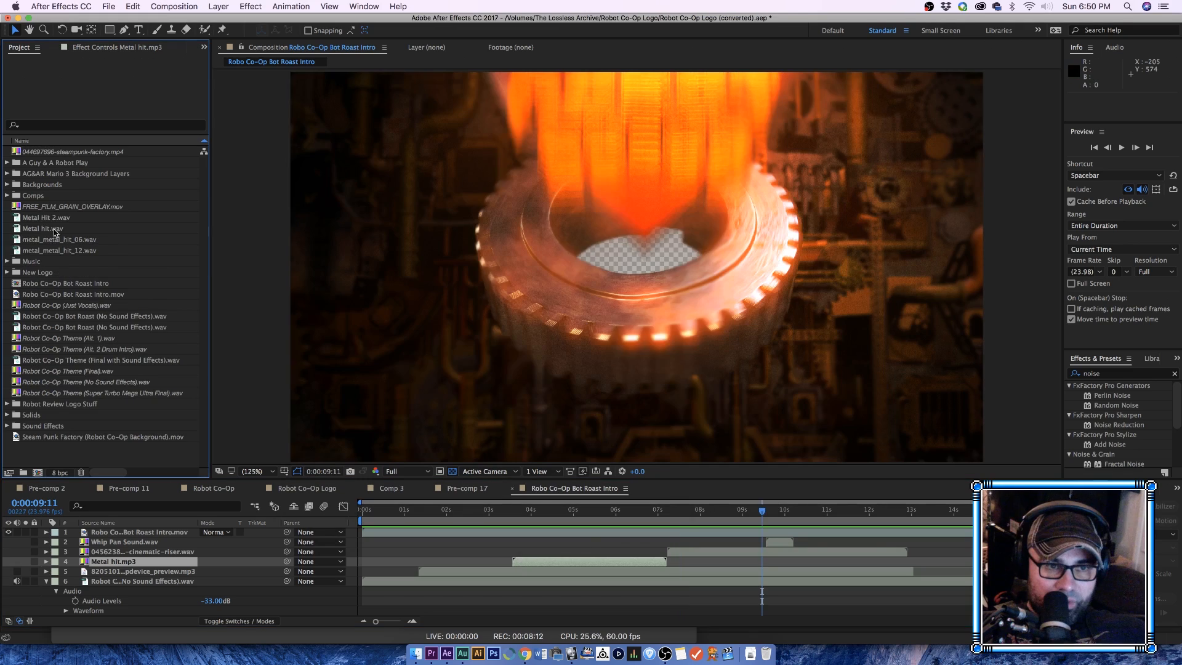
Step: Audition Metal Hit 2.wav, metal_metal_hit_06.wav and metal_metal_hit_12.wav in the Footage panel
double_click(48, 217)
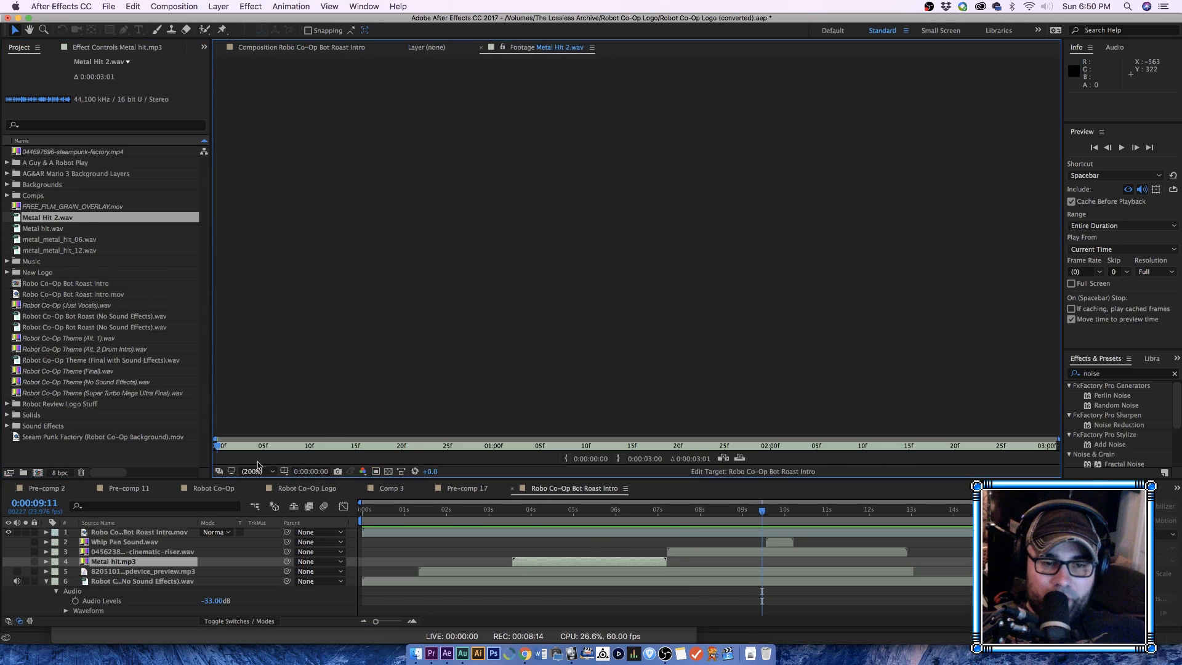
key("space")
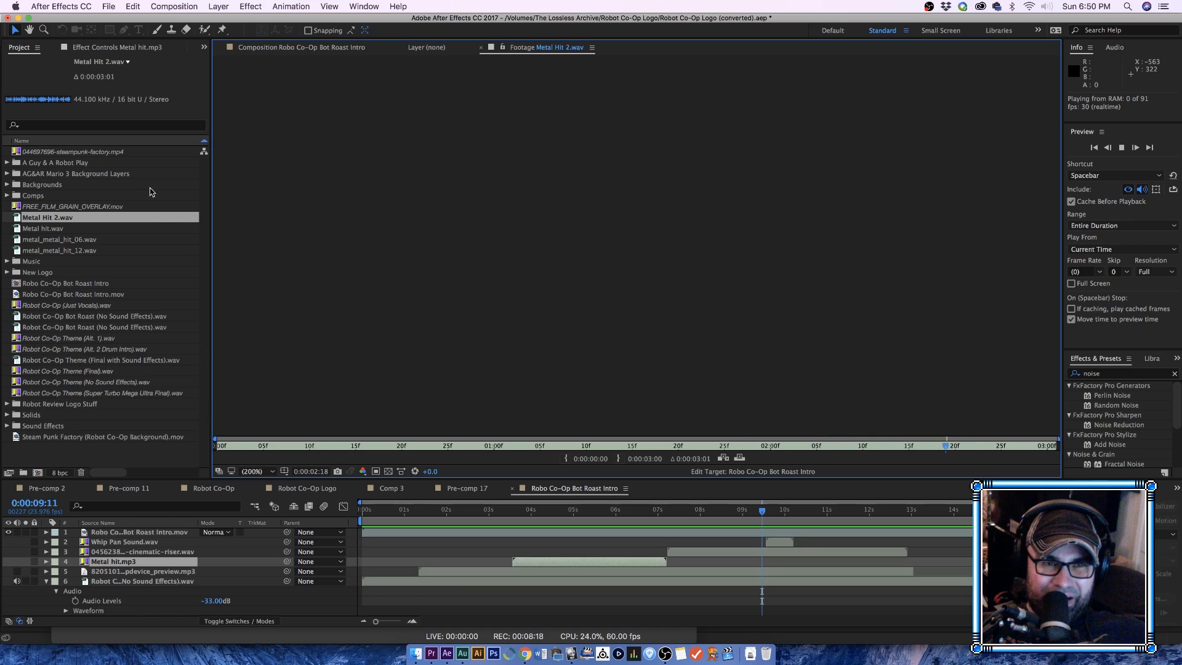
key("space")
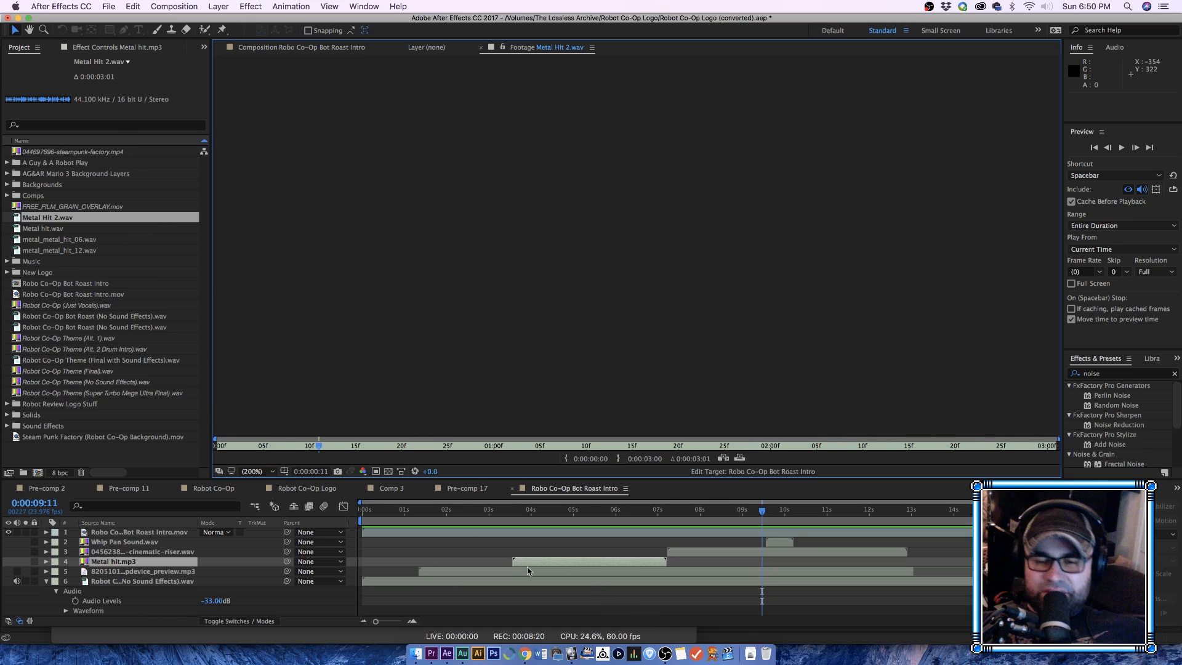
double_click(21, 228)
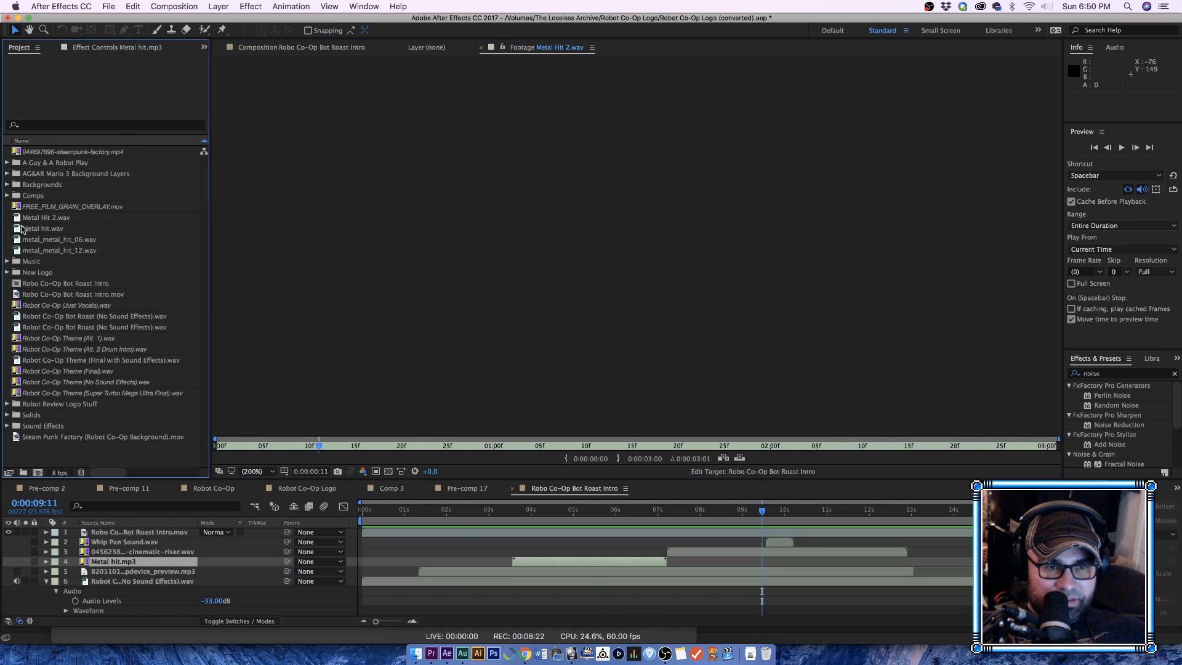
key("space")
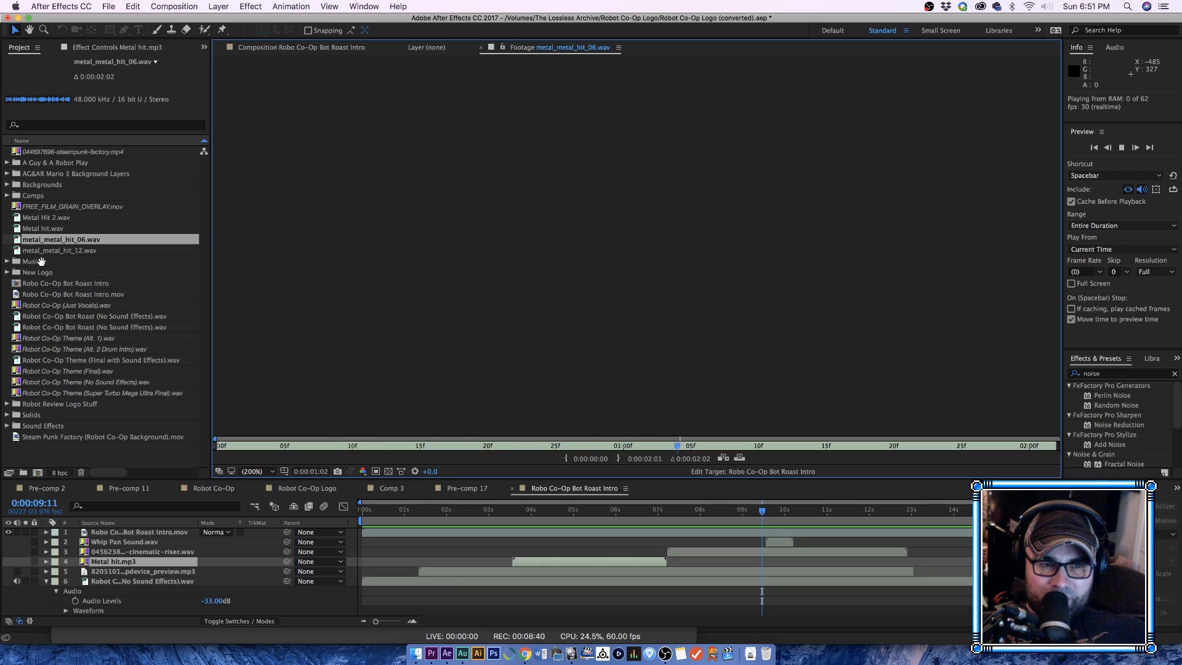
key("space")
double_click(27, 256)
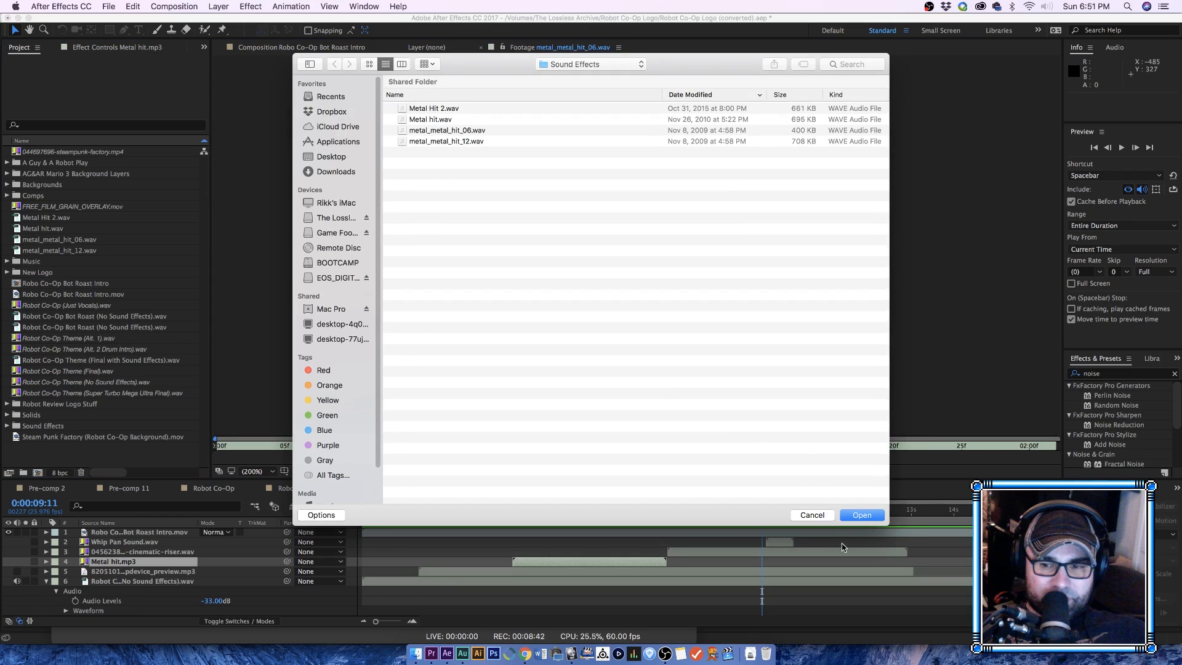
key("Escape")
double_click(24, 250)
key("space")
Step: Add metal_metal_hit_12.wav to the comp and set the soundtrack's Audio Levels back to 0 dB
left_click_drag(20, 253, 502, 573)
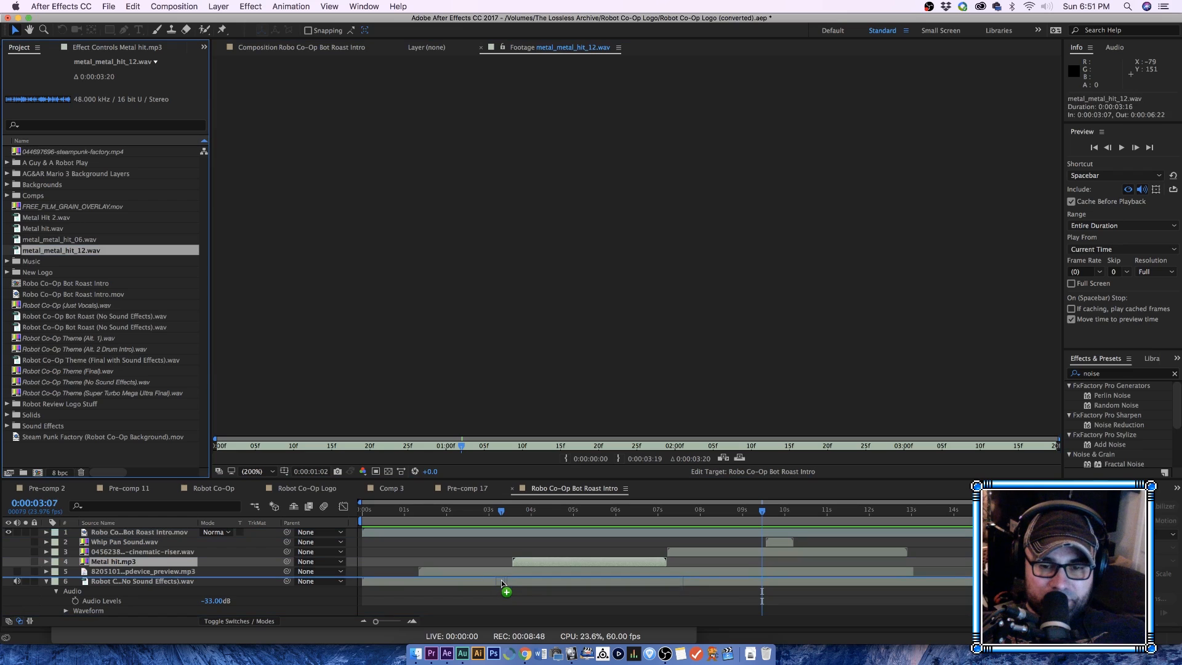
key("space")
key("space")
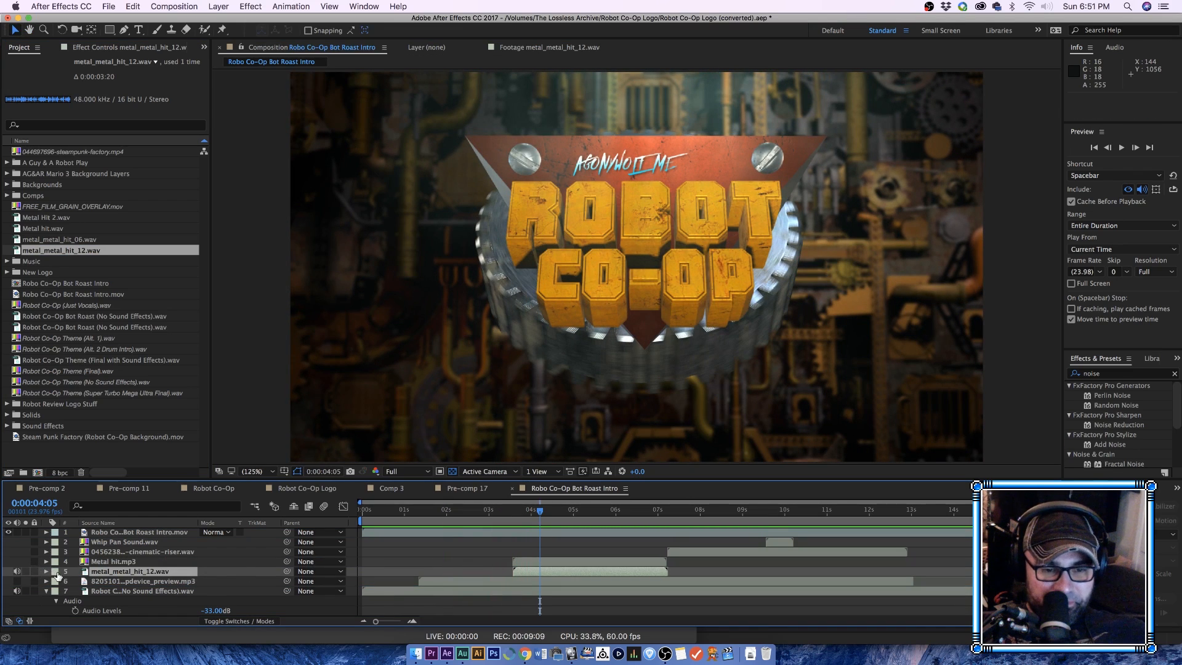
scroll(58, 575, "down", 1)
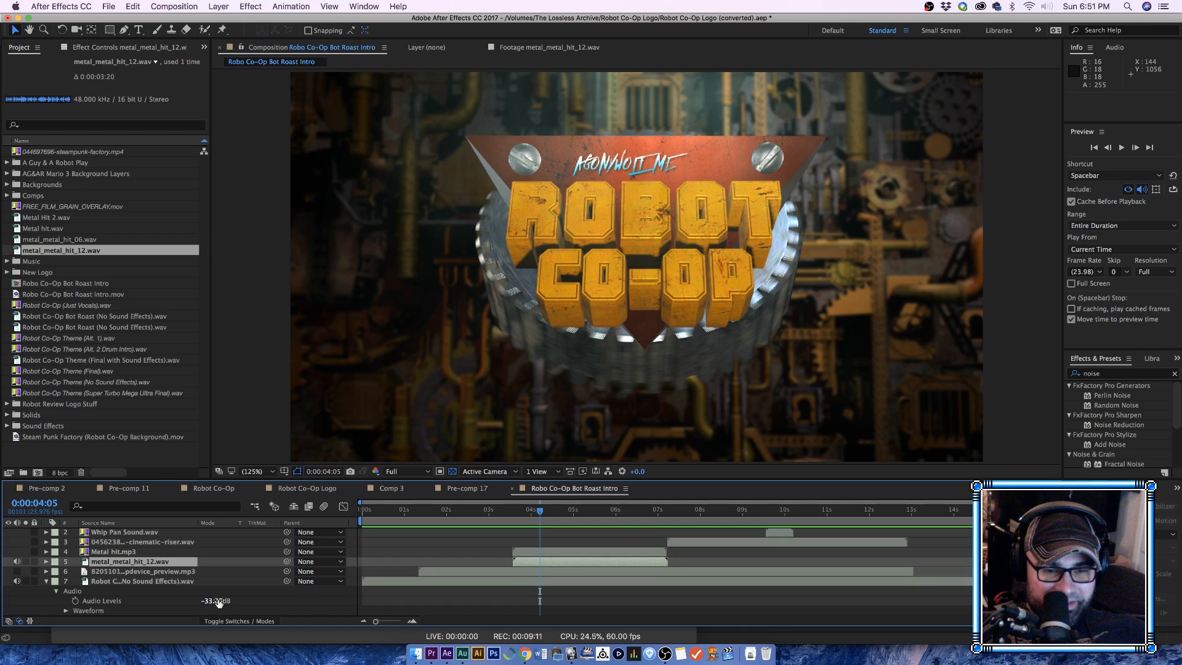
key("space")
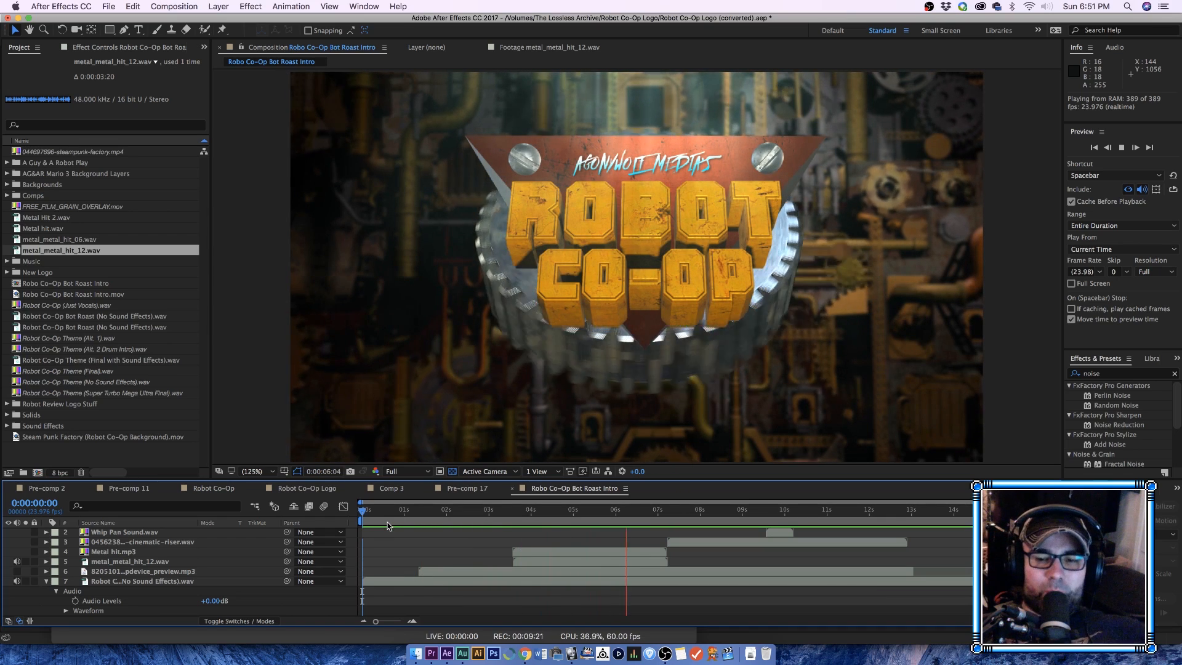
key("space")
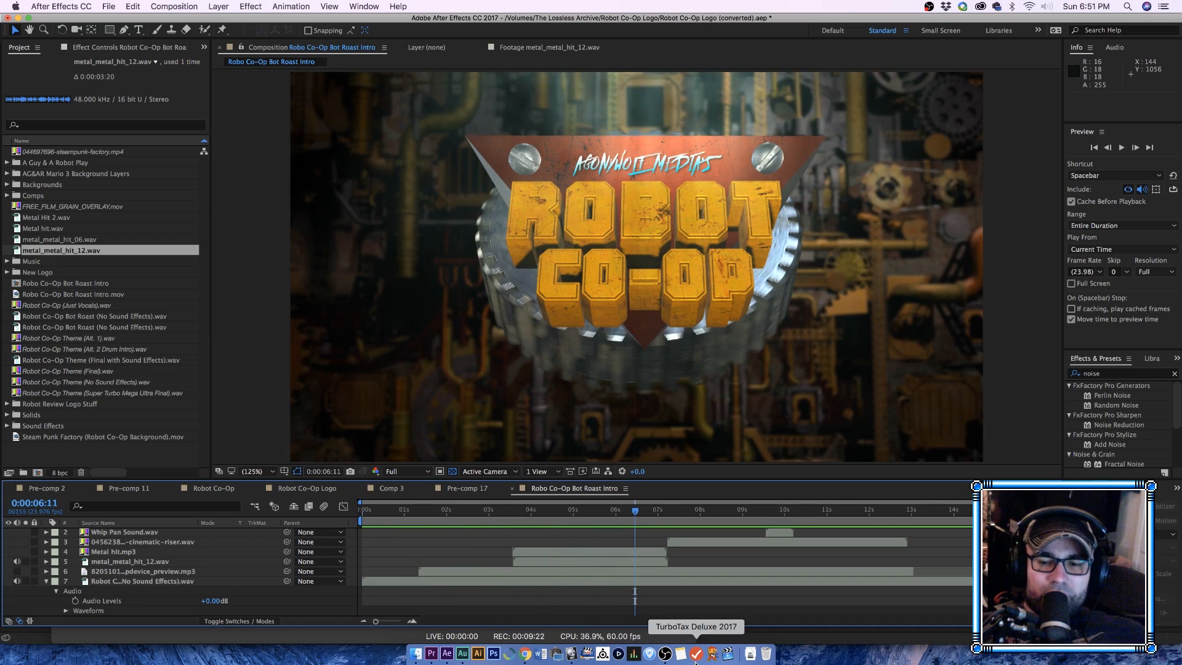
Step: Lower the OBS Desktop Audio level to -7.5 dB while the comp plays
key("space")
left_click(665, 653)
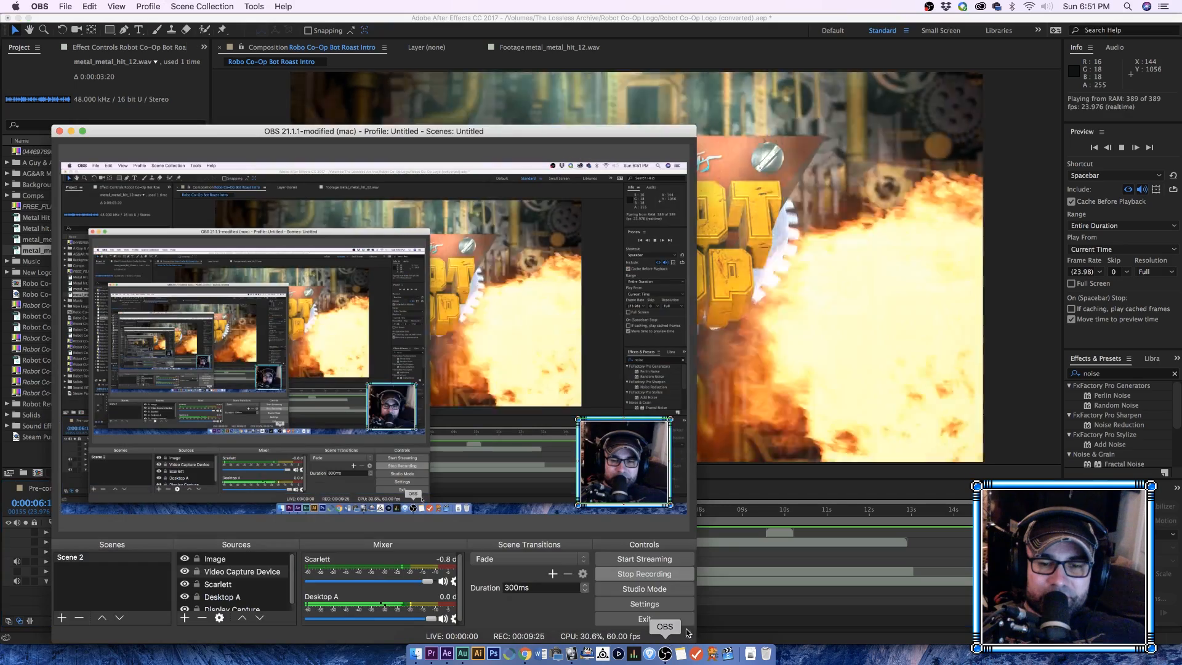
left_click_drag(432, 620, 396, 620)
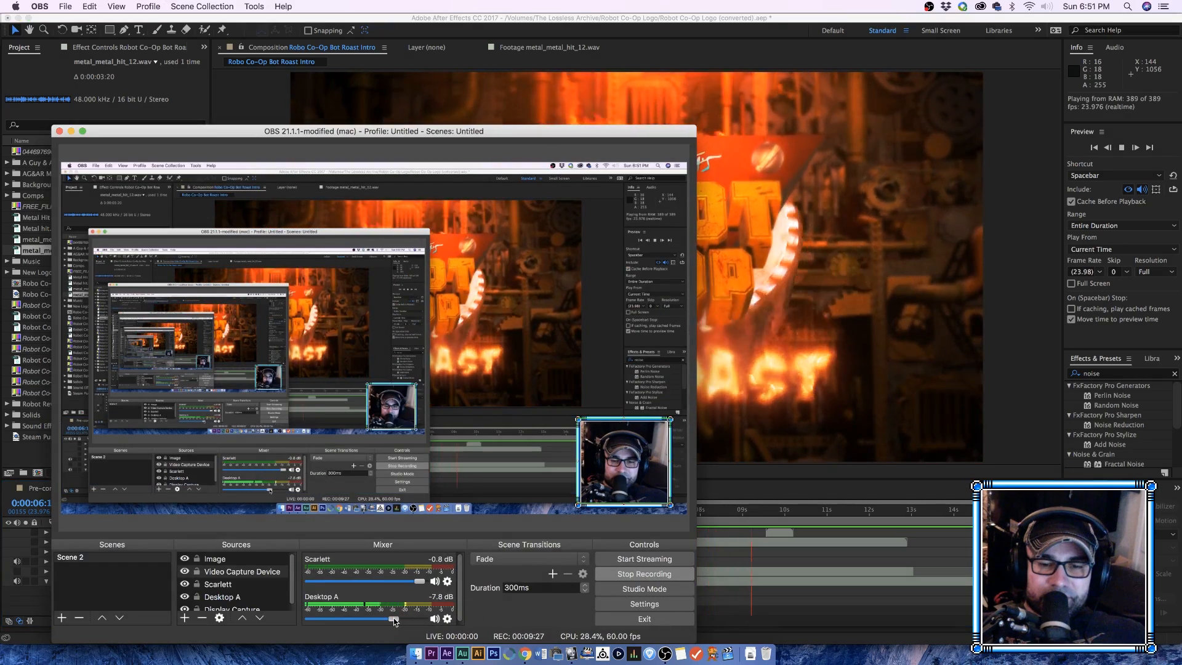
left_click(745, 597)
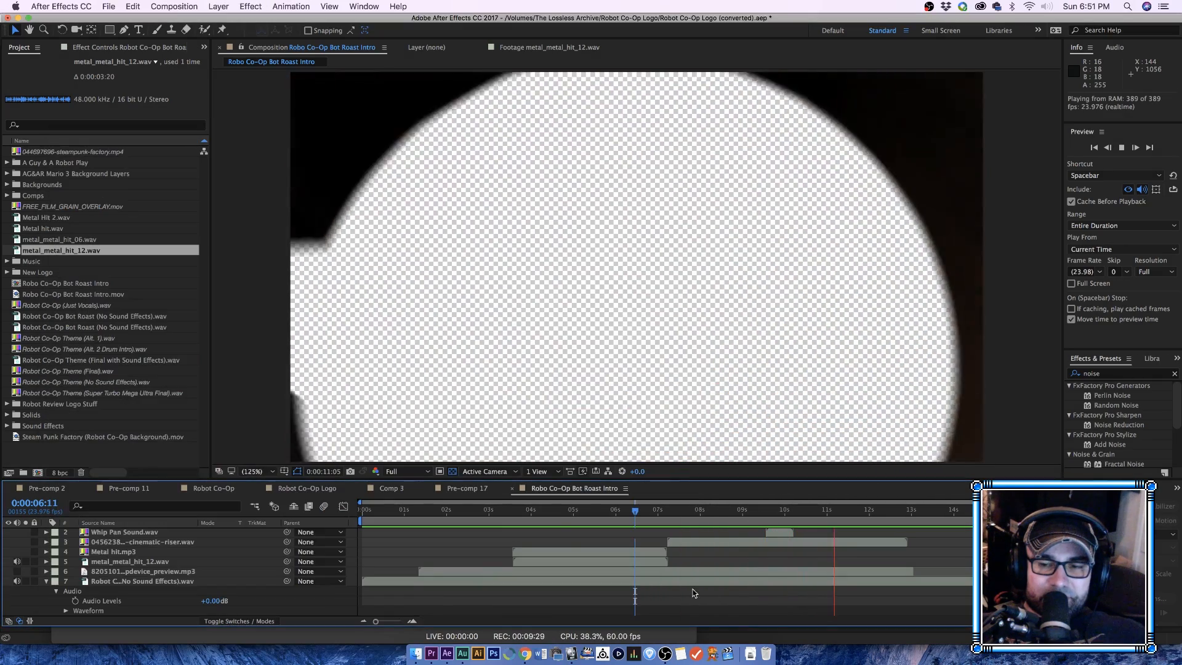
left_click(482, 522)
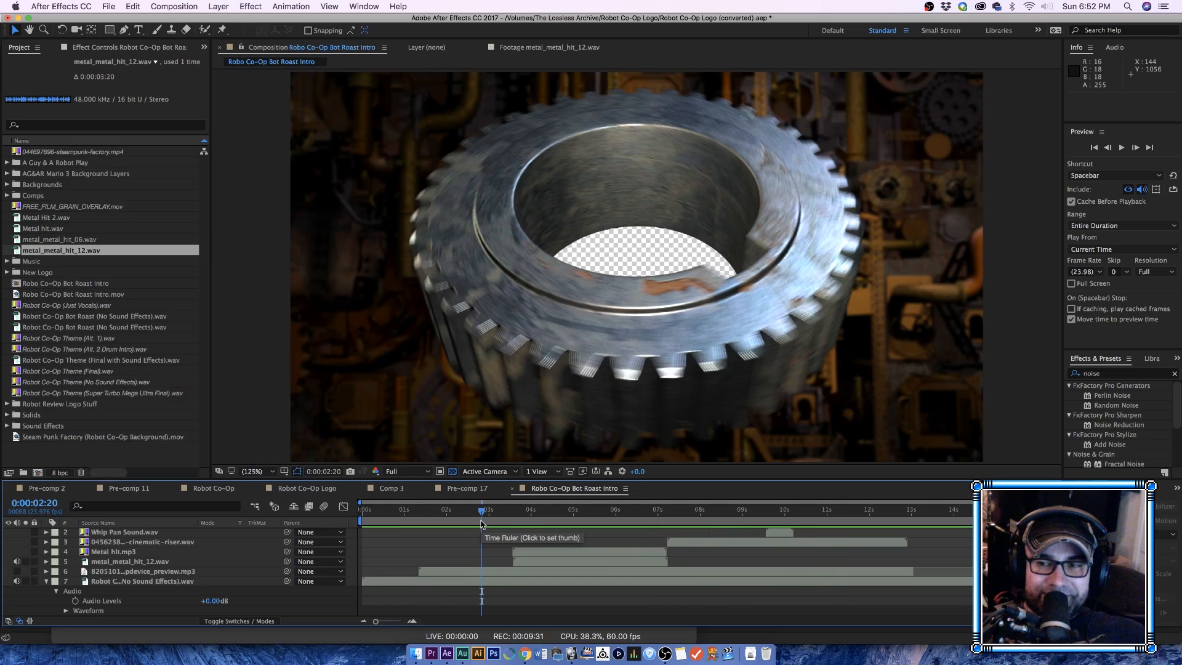
key("space")
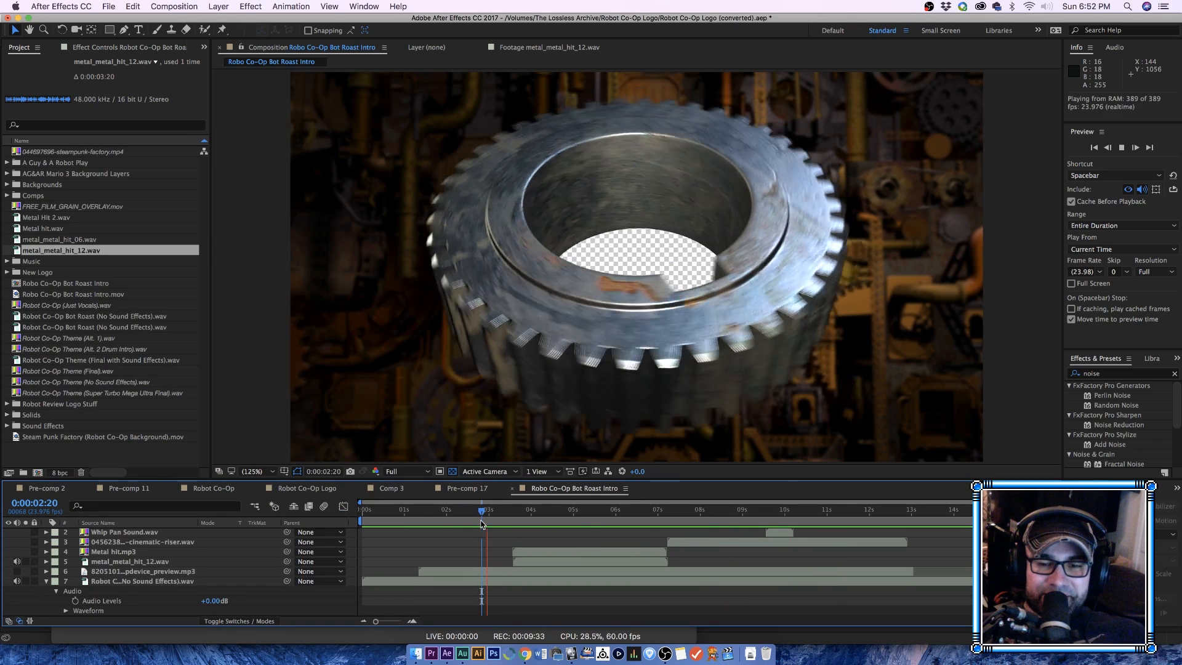
left_click(470, 515)
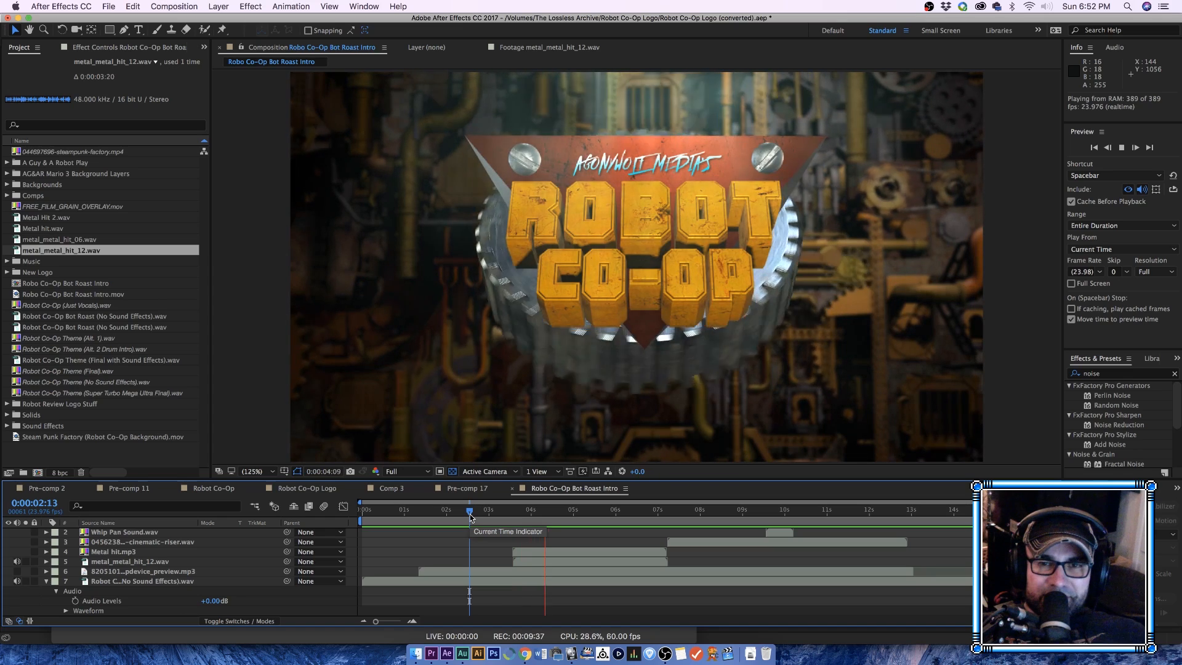
key("space")
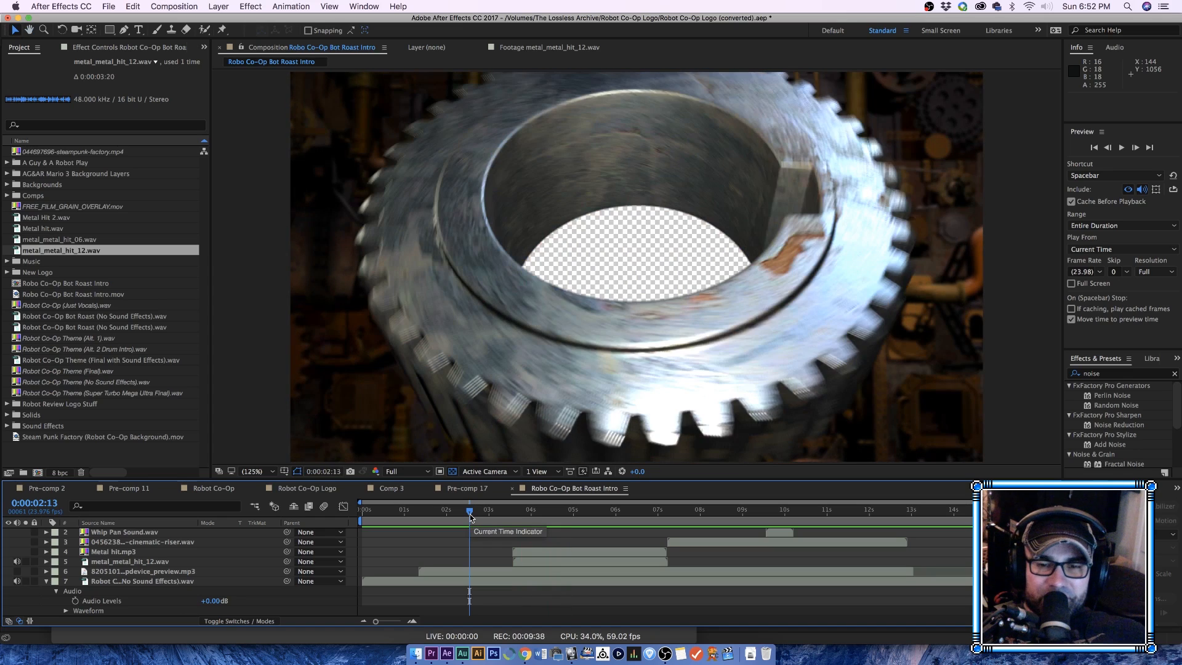
left_click(530, 563)
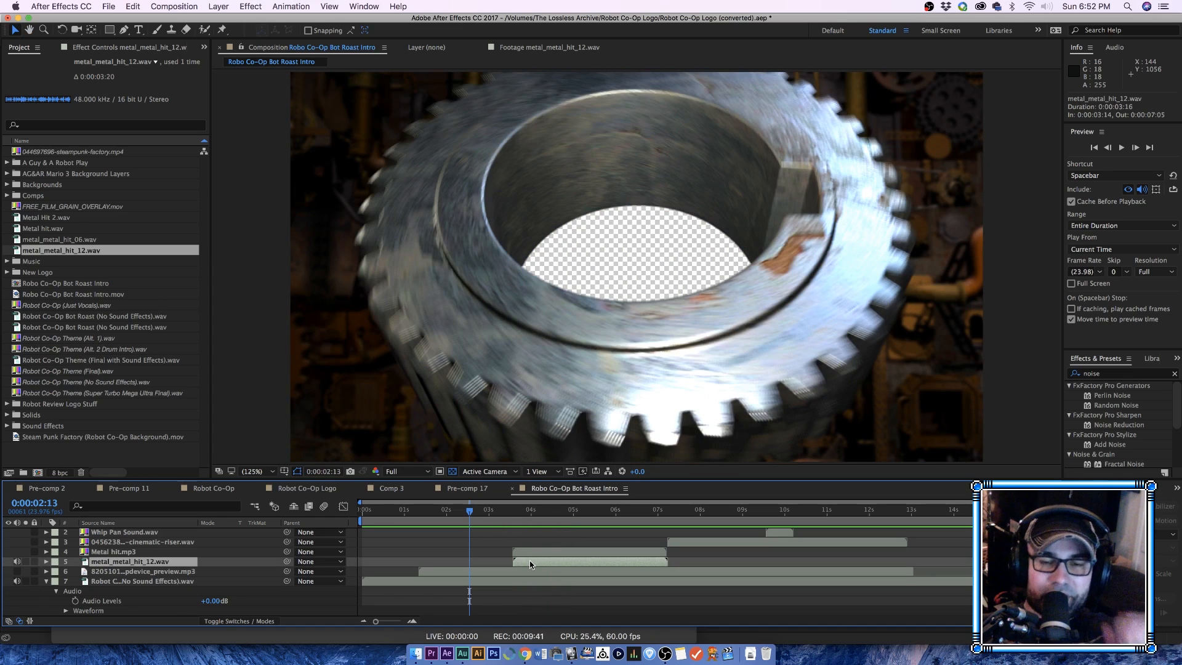
key("space")
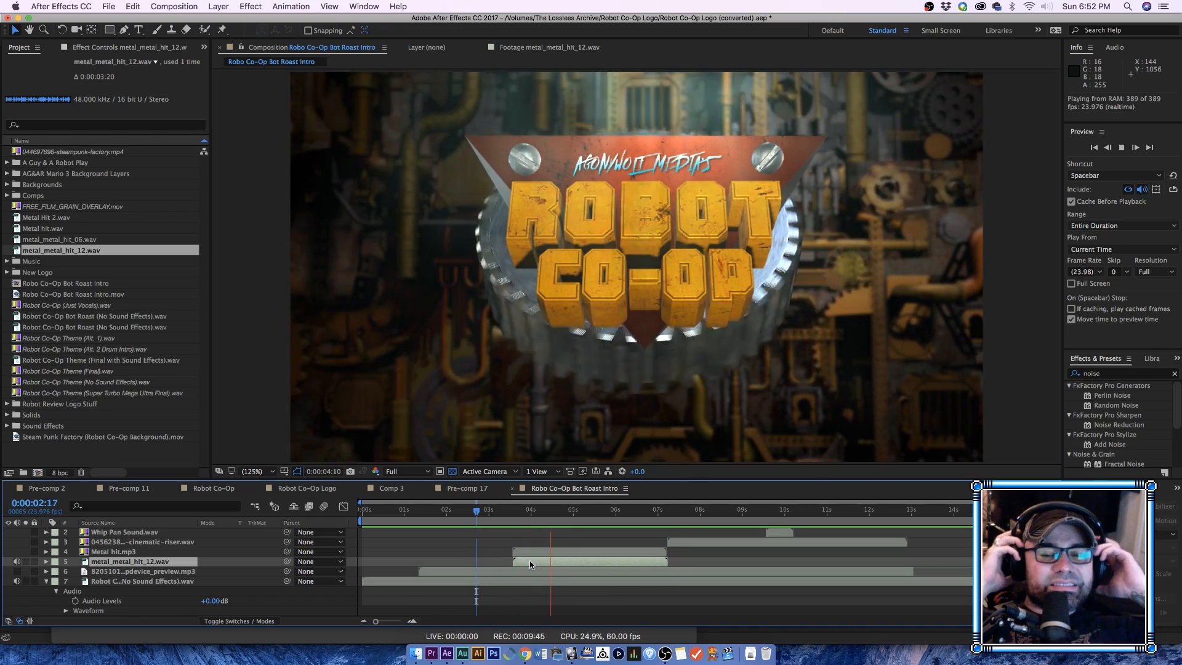
left_click(468, 509)
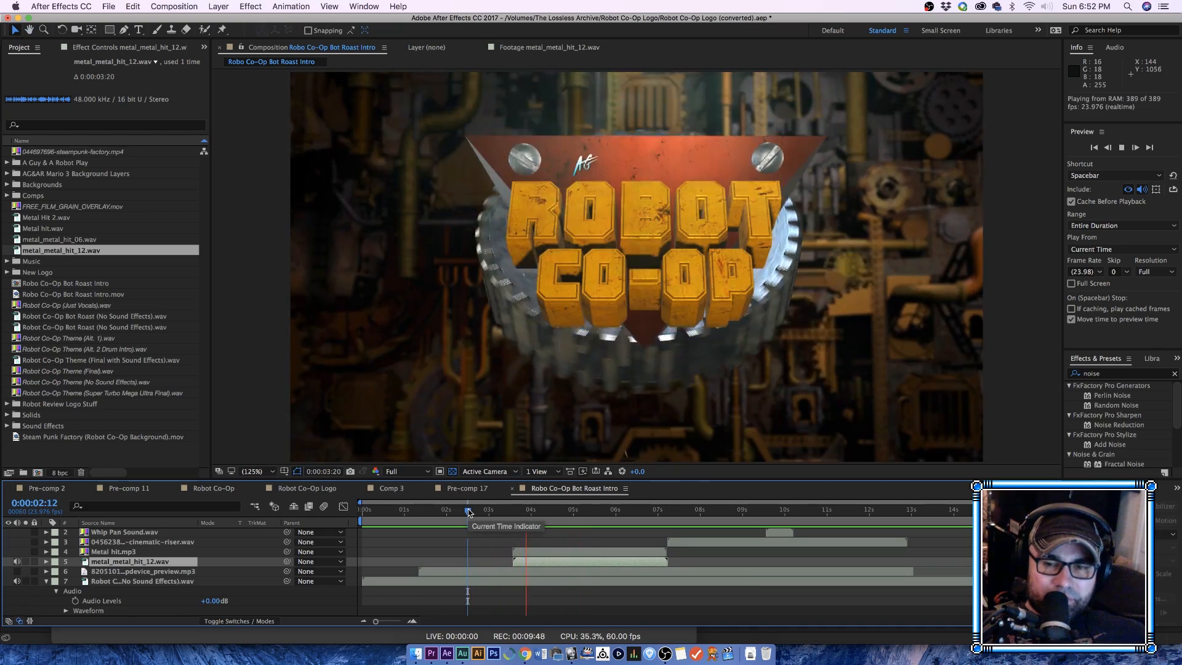
key("space")
left_click(539, 553)
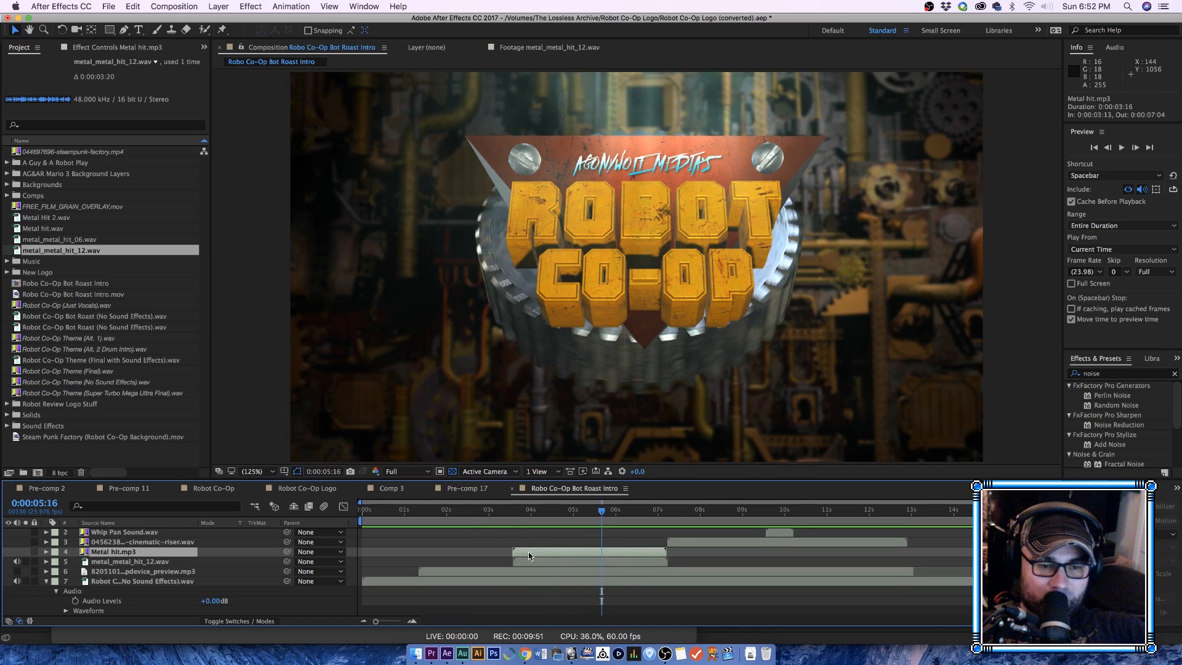
left_click(66, 240)
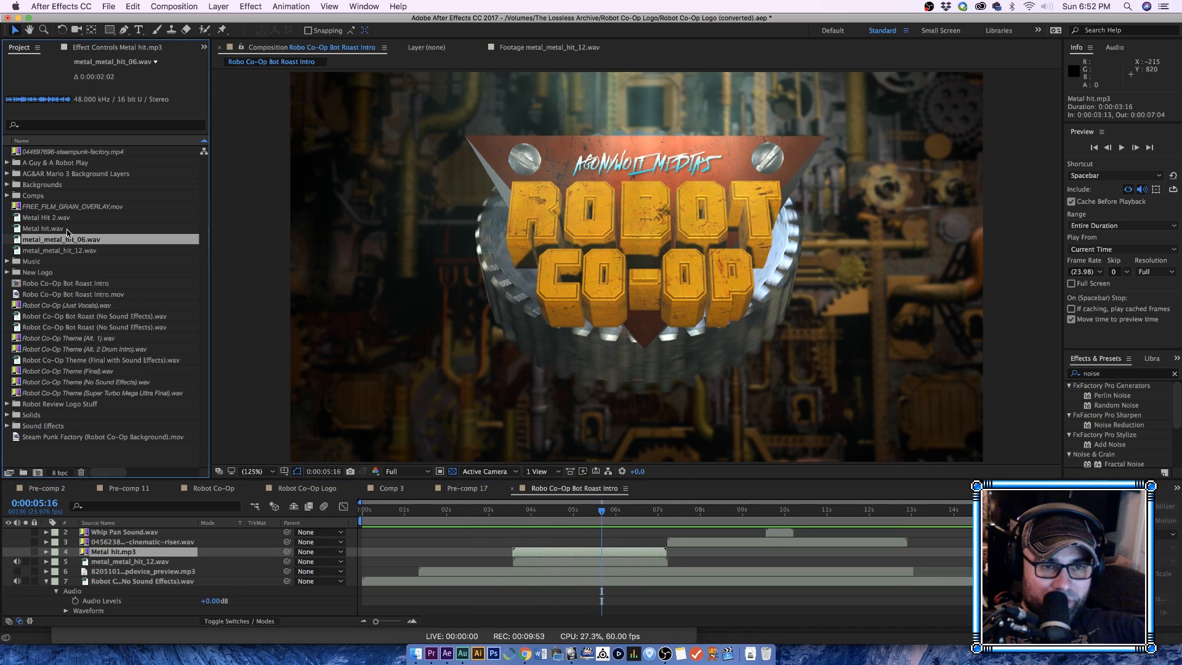
left_click(61, 220)
left_click(59, 230)
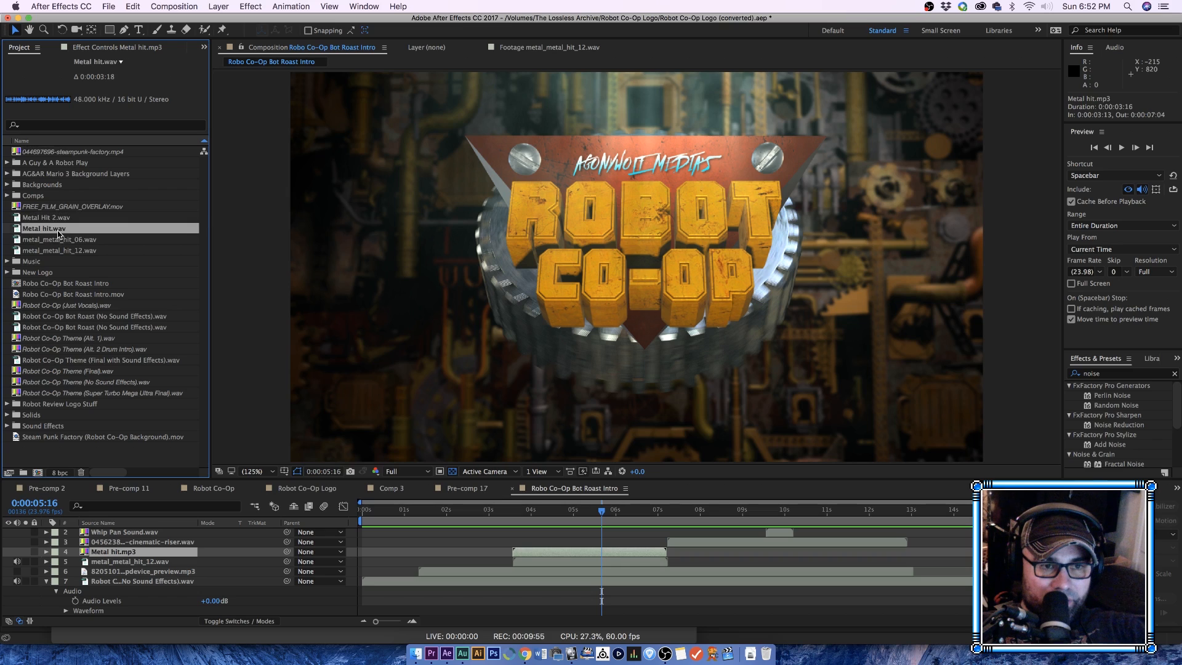
left_click_drag(23, 230, 568, 579)
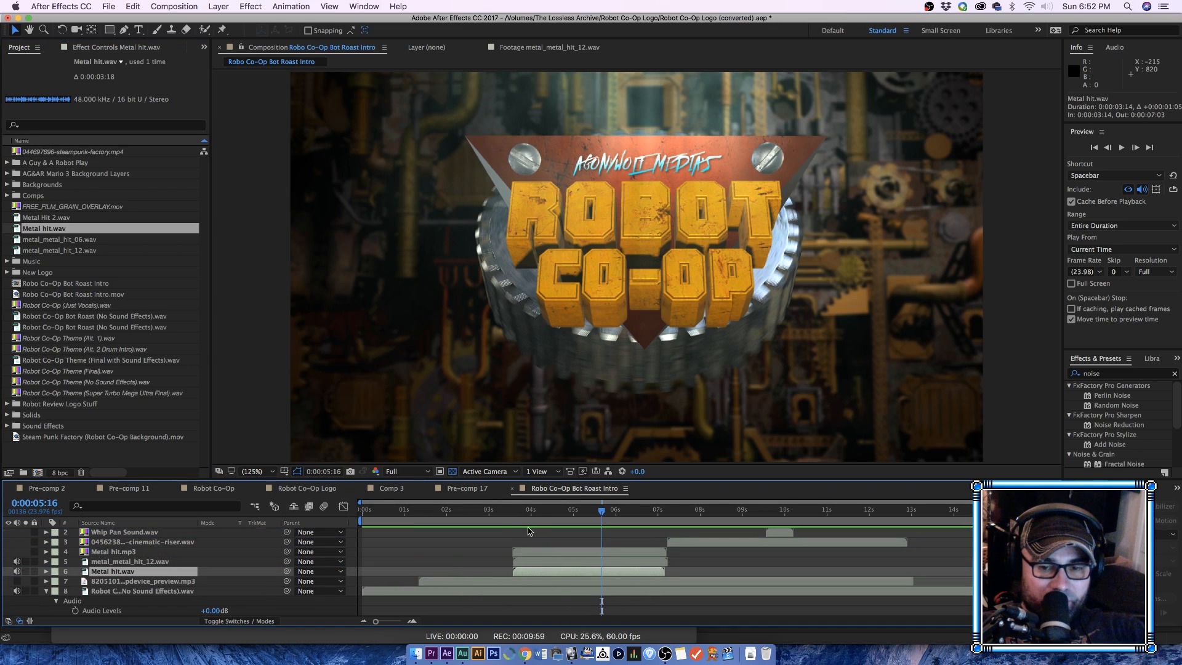
left_click(488, 513)
left_click(117, 552)
key("Delete")
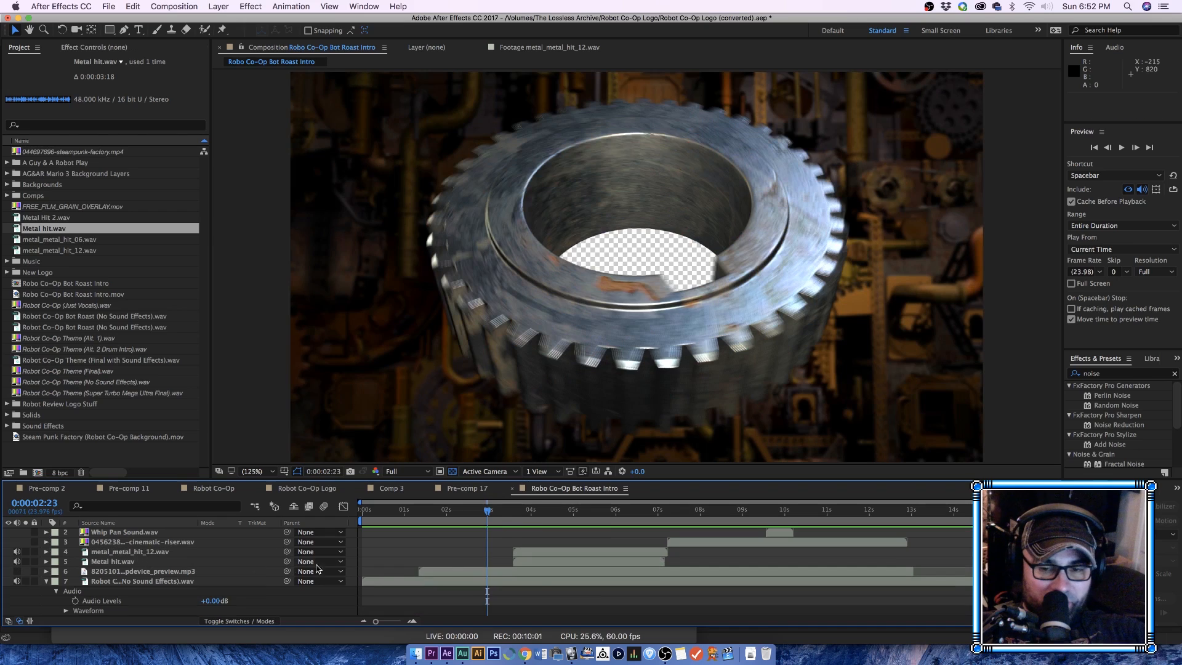
key("space")
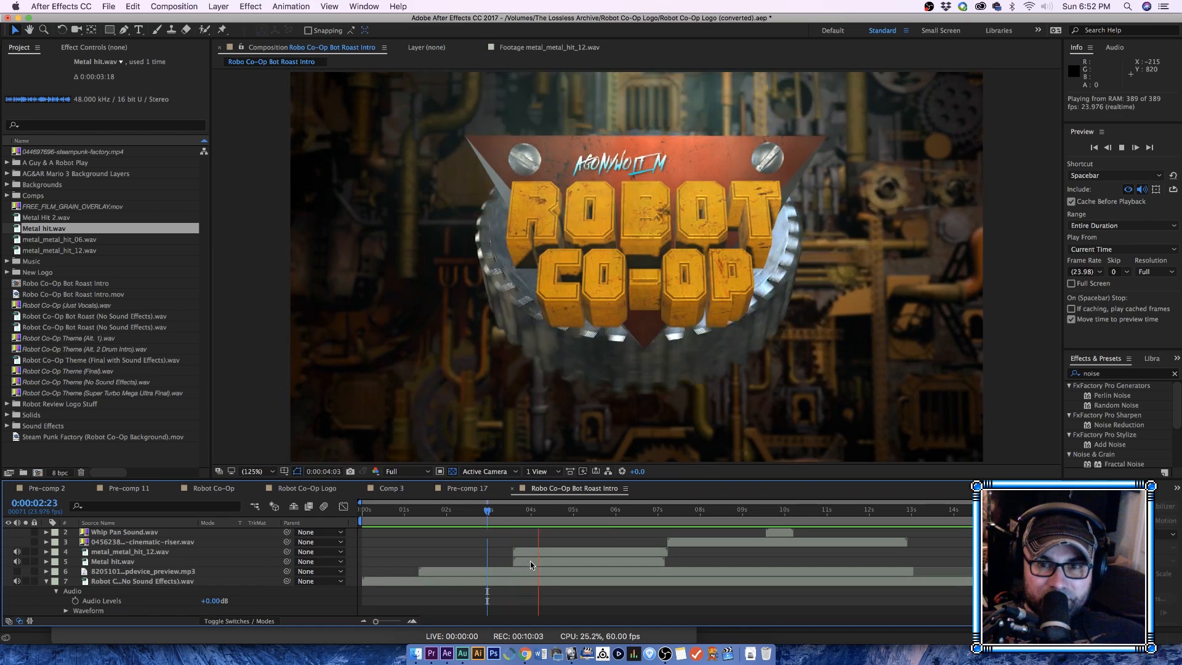
left_click(483, 519)
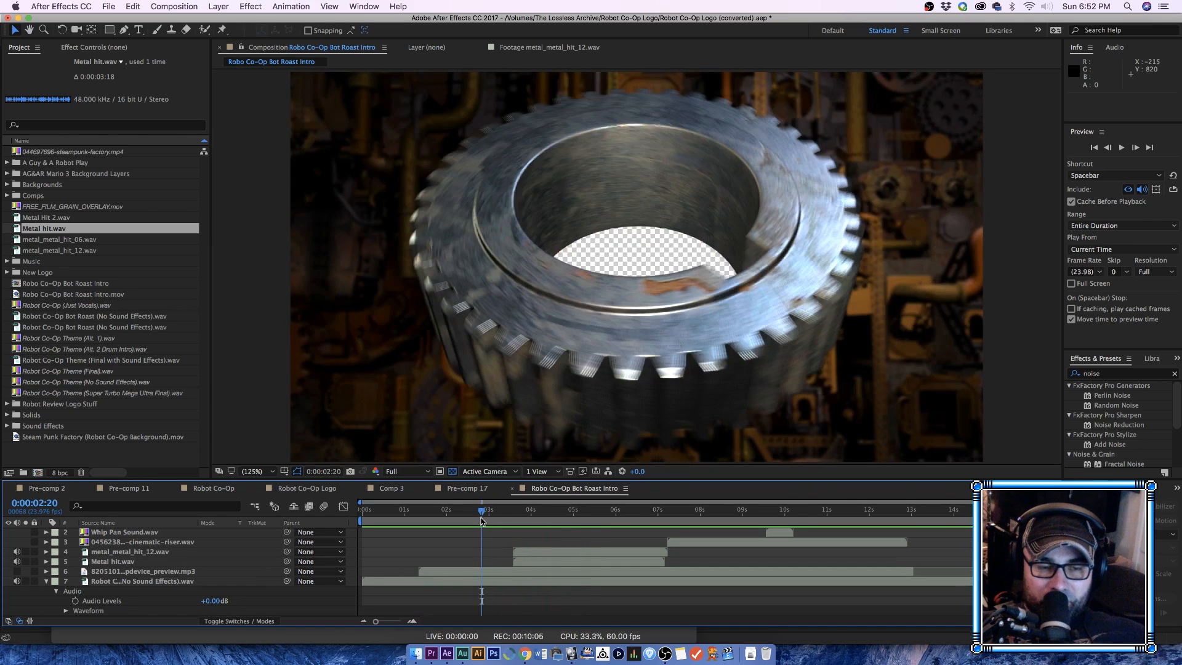
key("space")
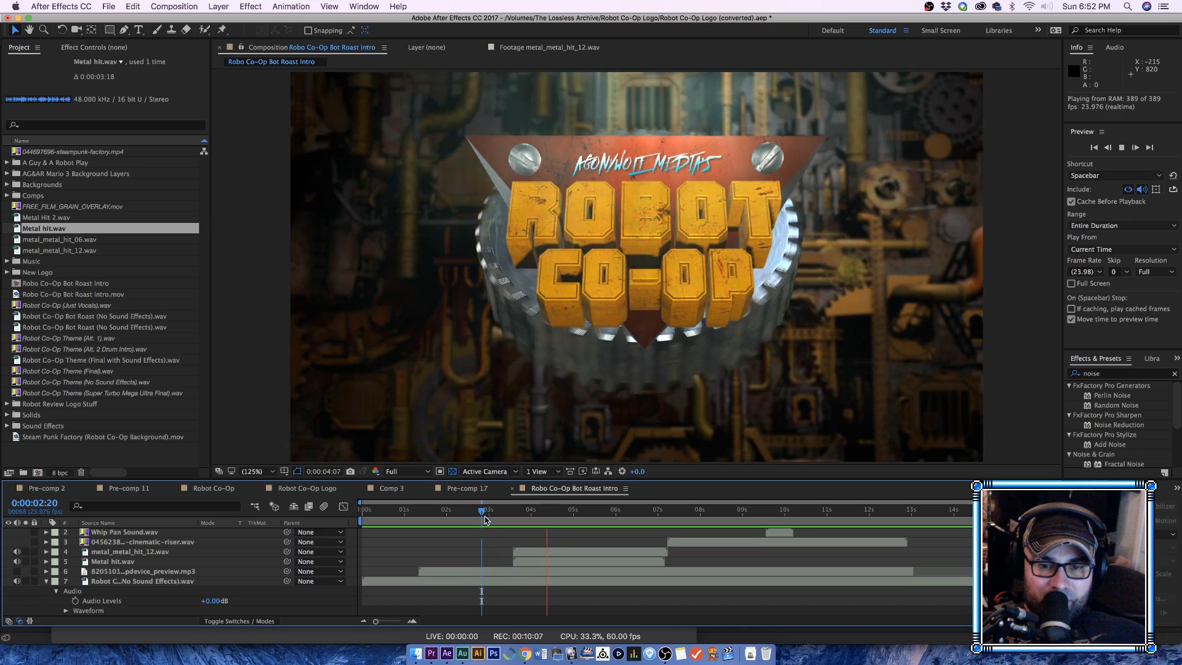
left_click(172, 543)
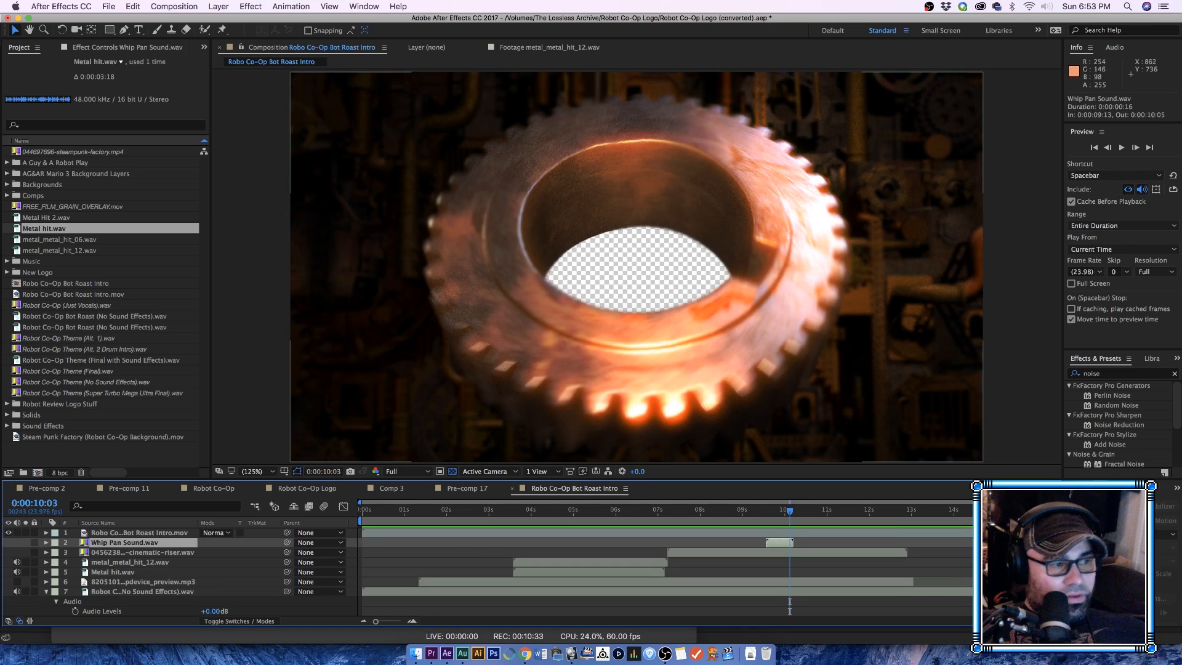
Step: Cancel the import dialog and preview the comp from just before the whip pan, around 8s
double_click(61, 452)
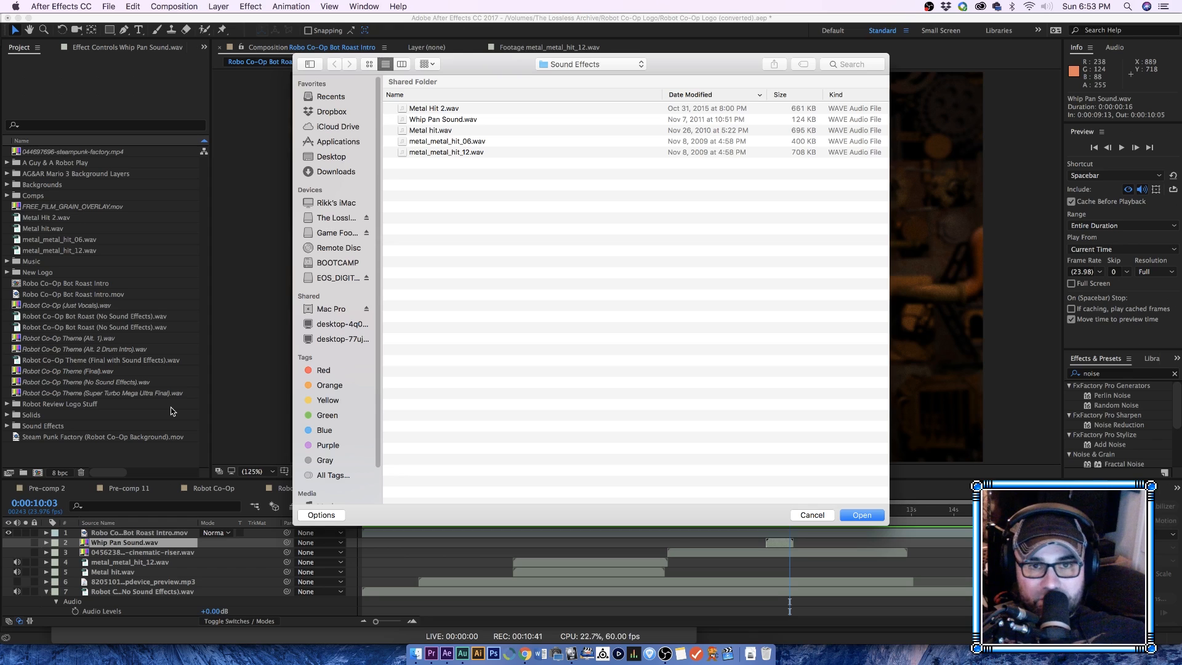
left_click(616, 64)
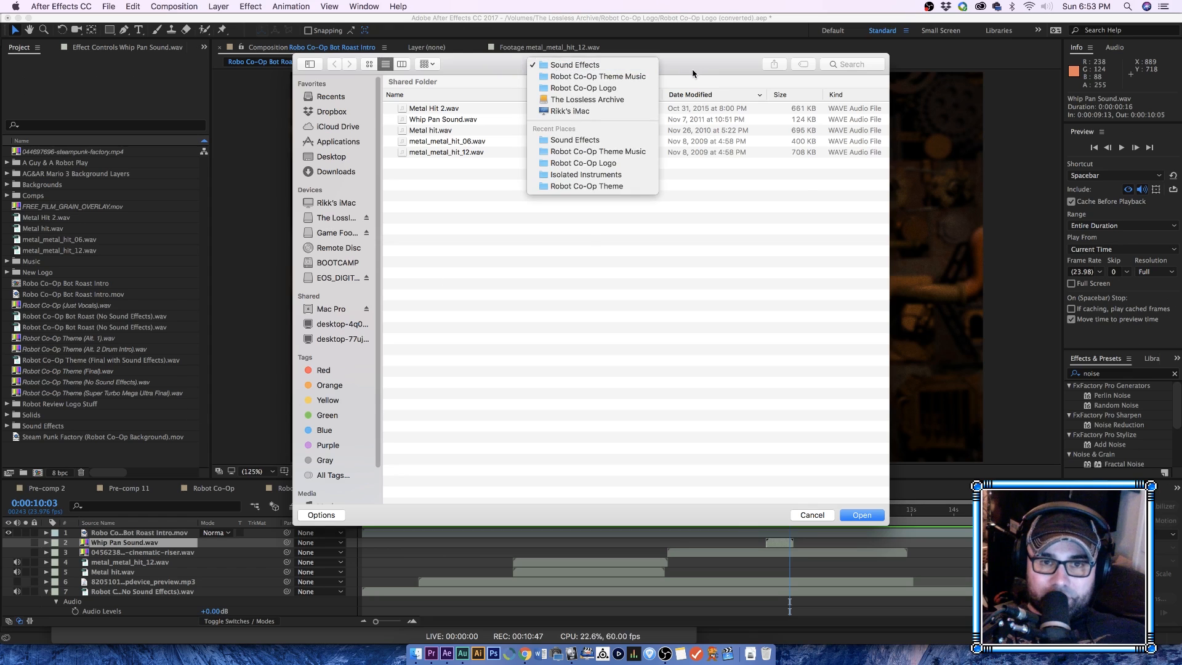
left_click(708, 515)
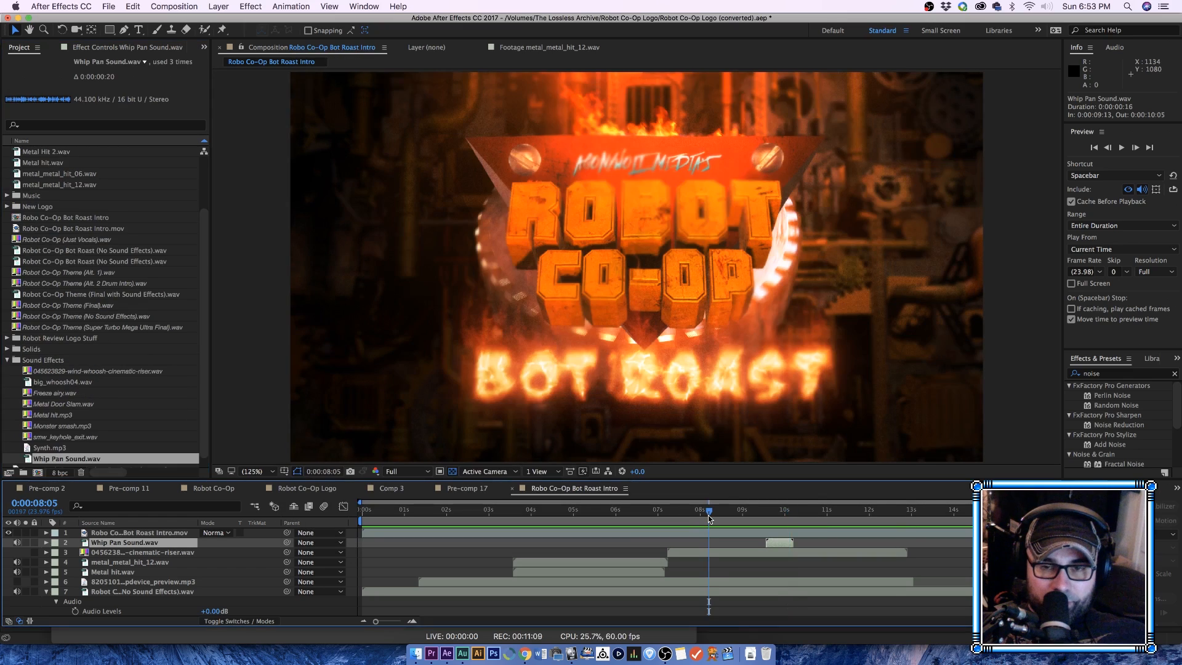
key("space")
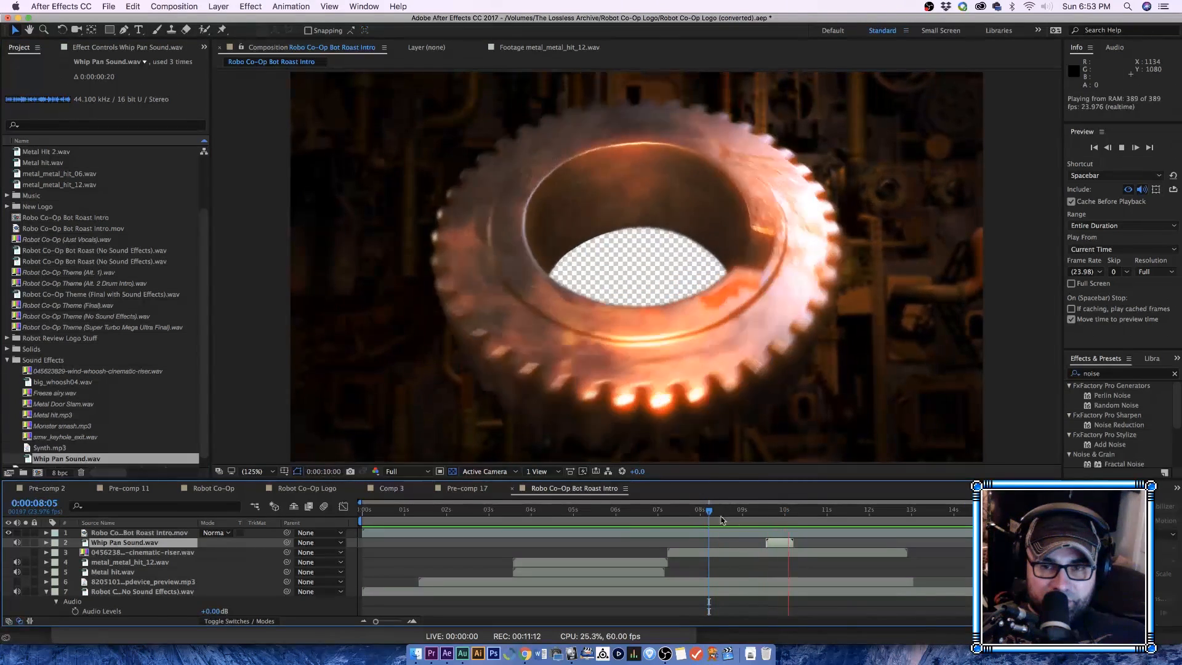
key("space")
Step: Move Whip Pan Sound.wav four frames earlier to start at 0:00:09:10 and preview it
left_click_drag(779, 550, 774, 550)
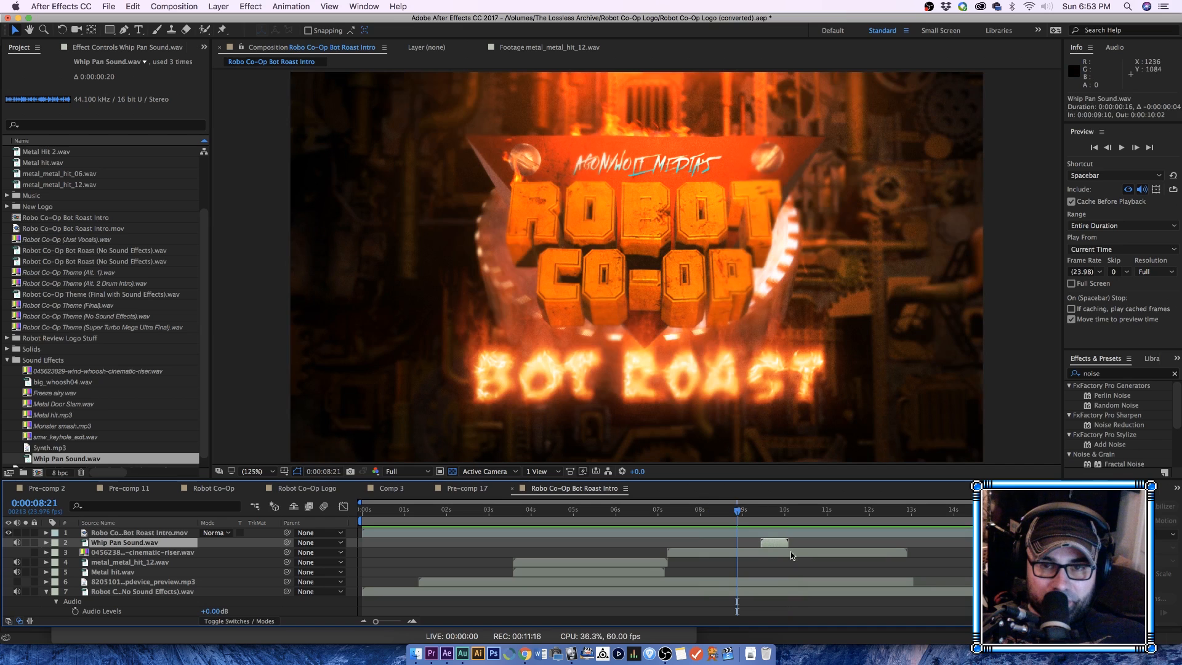
key("space")
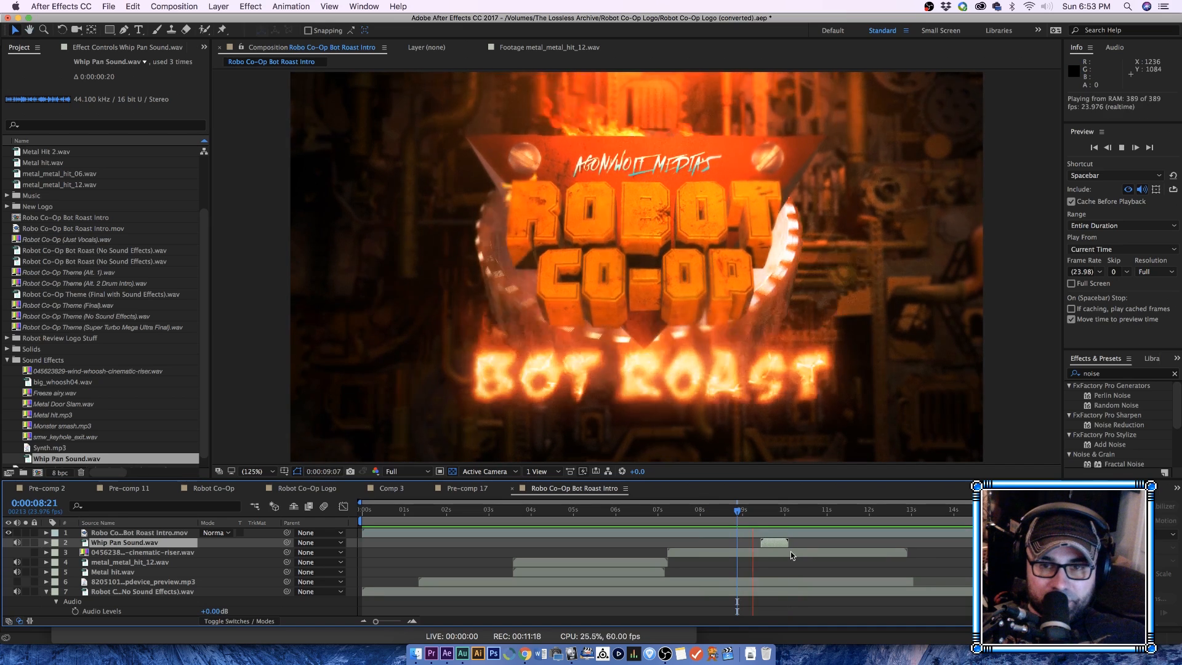
key("space")
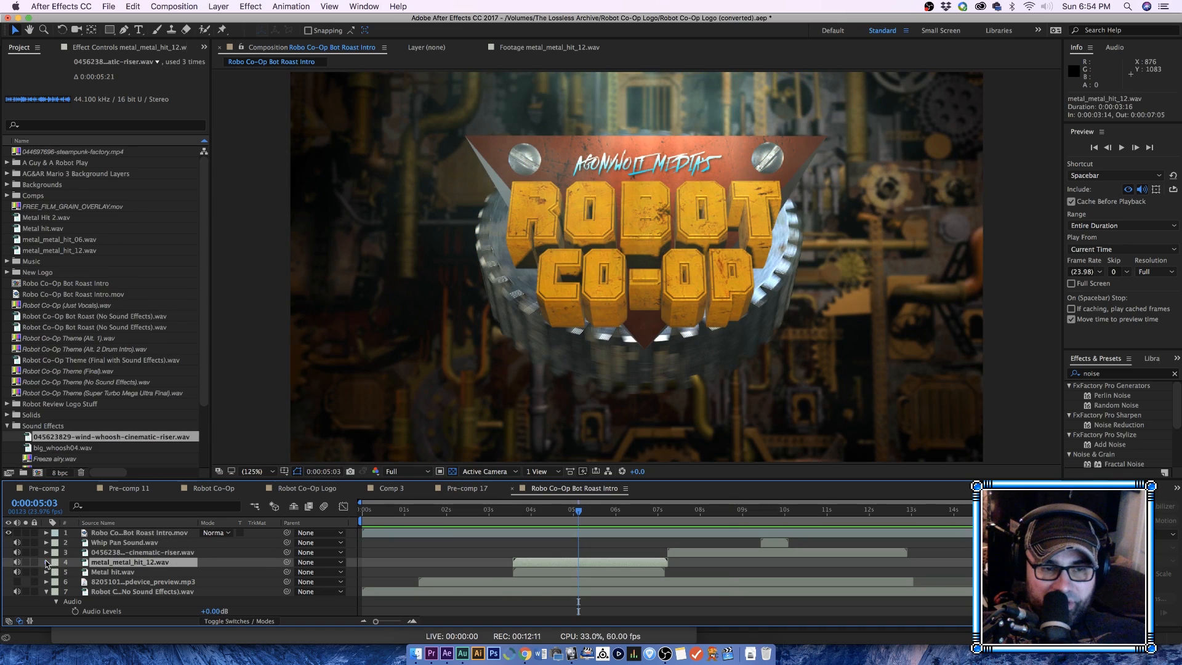
Step: Set Audio Levels of metal_metal_hit_12.wav and Metal hit.wav to -5 dB, then preview from the start
left_click(46, 562)
left_click(46, 582)
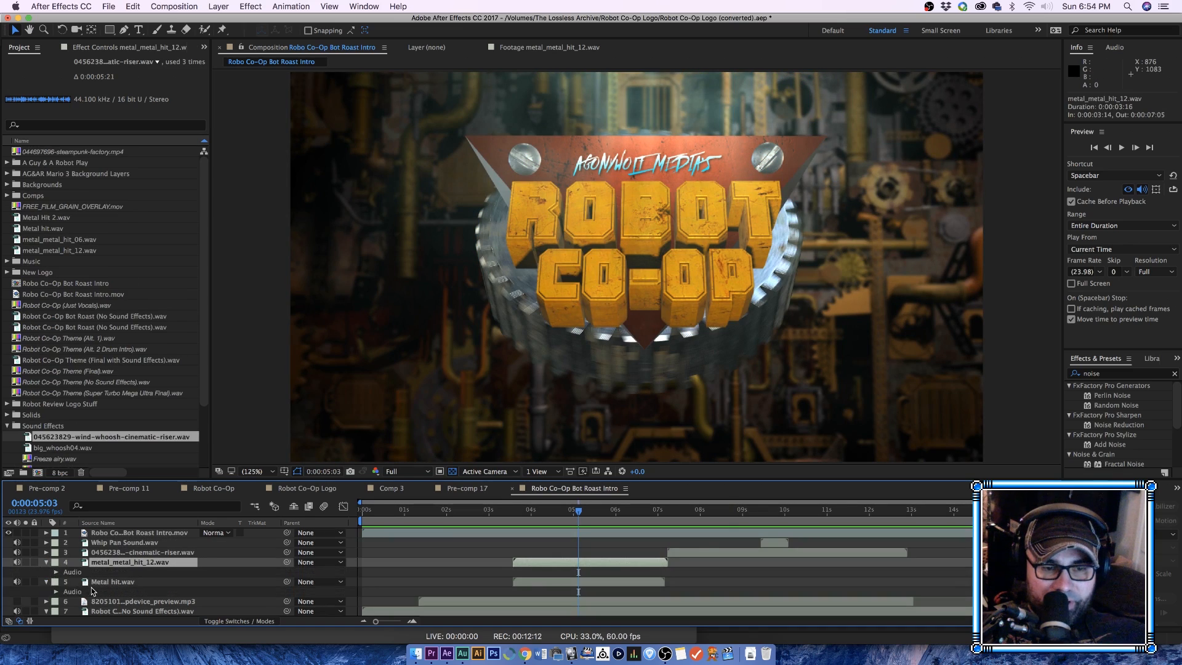
left_click(56, 591)
left_click(56, 572)
scroll(215, 552, "down", 3)
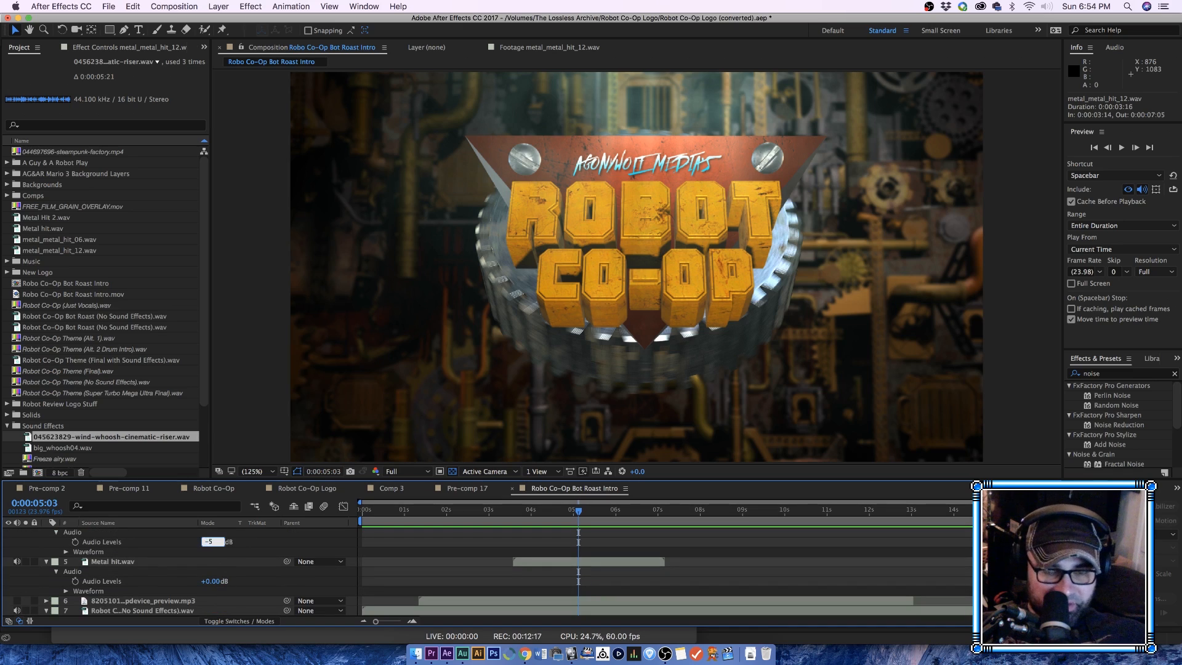
key("Return")
left_click(222, 589)
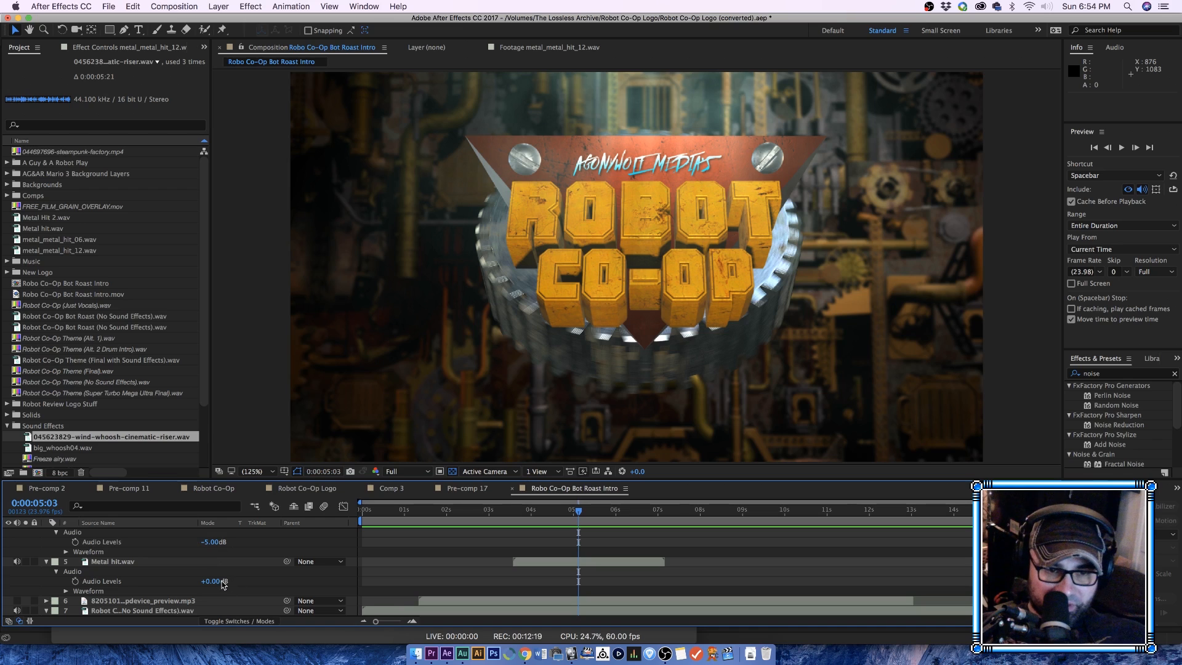
type("-5")
key("Return")
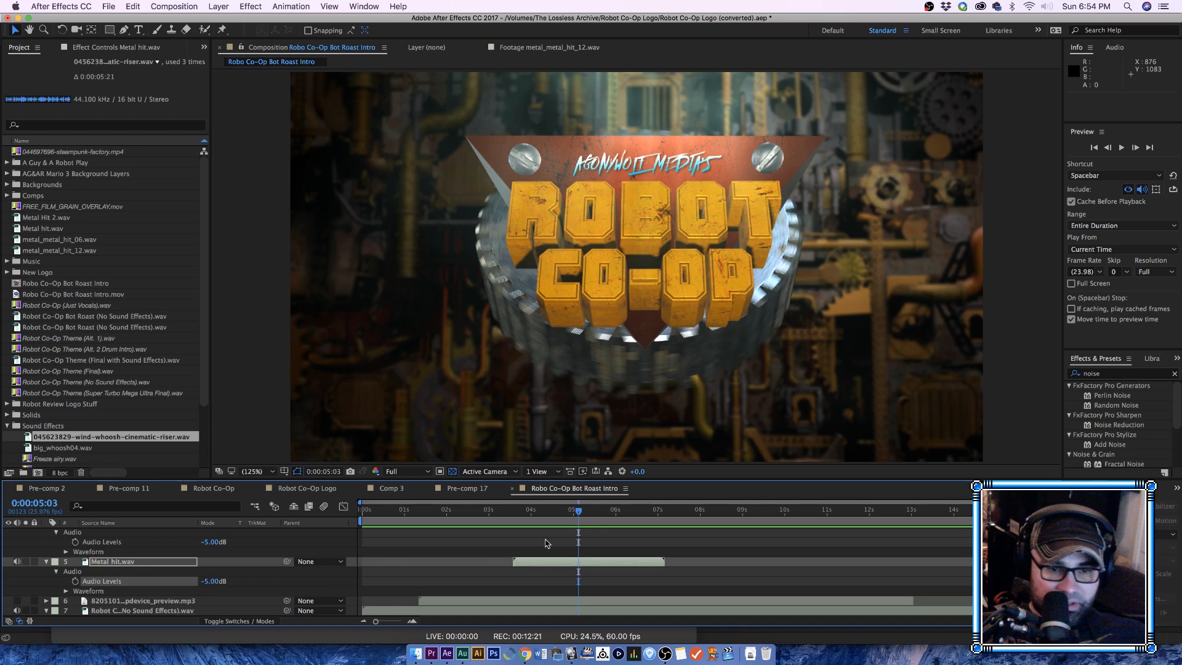
key("Home")
key("space")
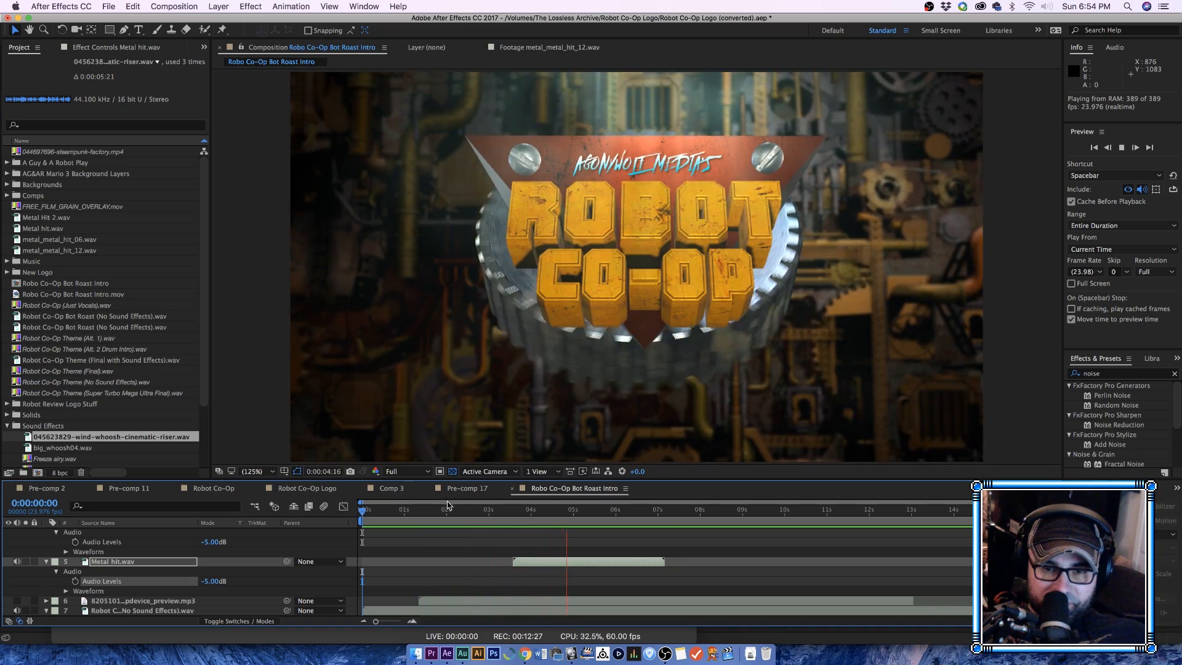
Step: Preview from 0:00:02:22 and reveal the theme music track's waveform
left_click(486, 511)
key("space")
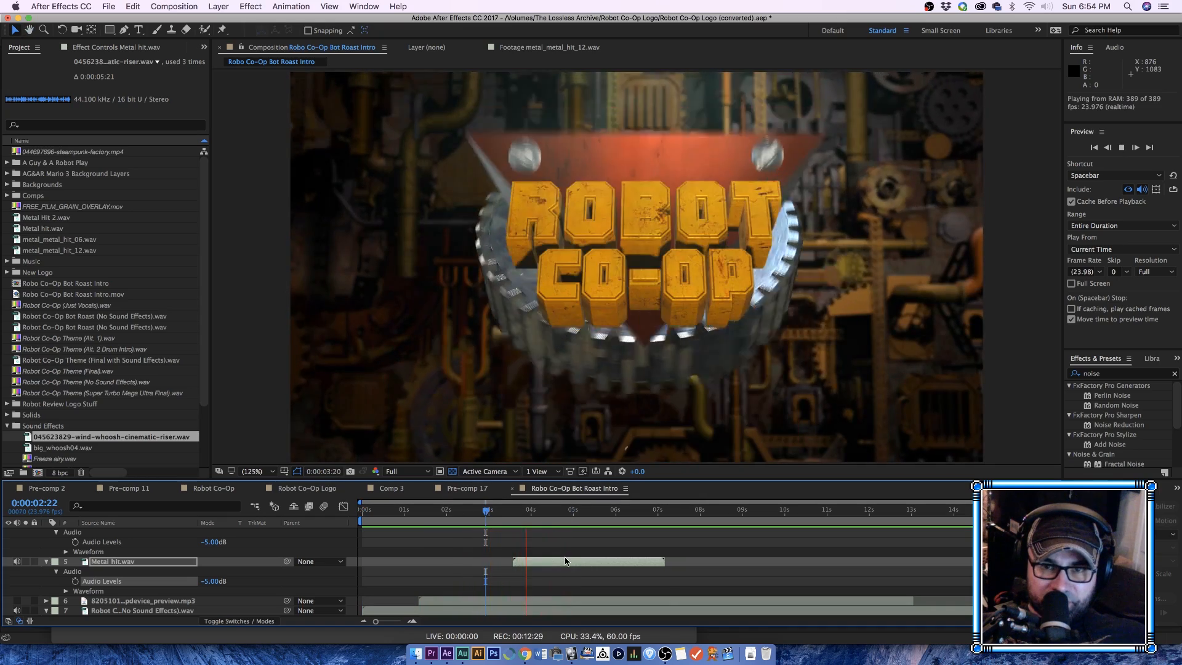
key("space")
scroll(210, 591, "down", 3)
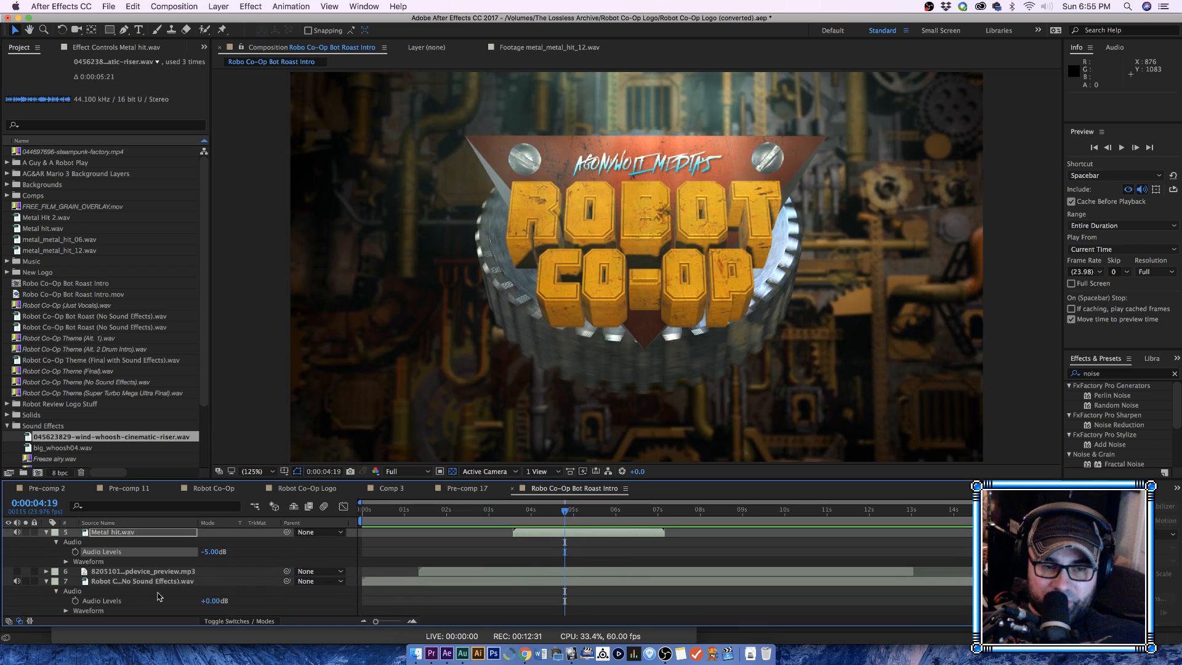
left_click(67, 611)
scroll(504, 591, "up", 5)
scroll(535, 544, "up", 4)
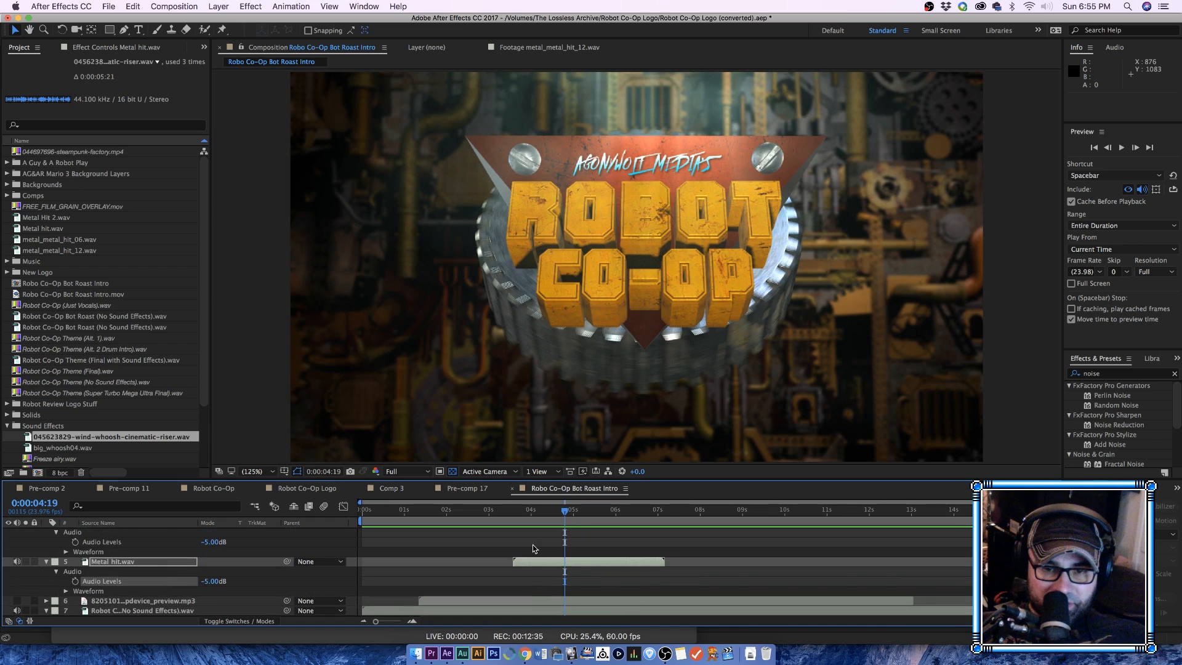
Step: Shift both metal hit layers two frames later to 0:00:03:16 and preview from 0:00:02:09
left_click(533, 545, "shift")
left_click_drag(533, 544, 535, 544)
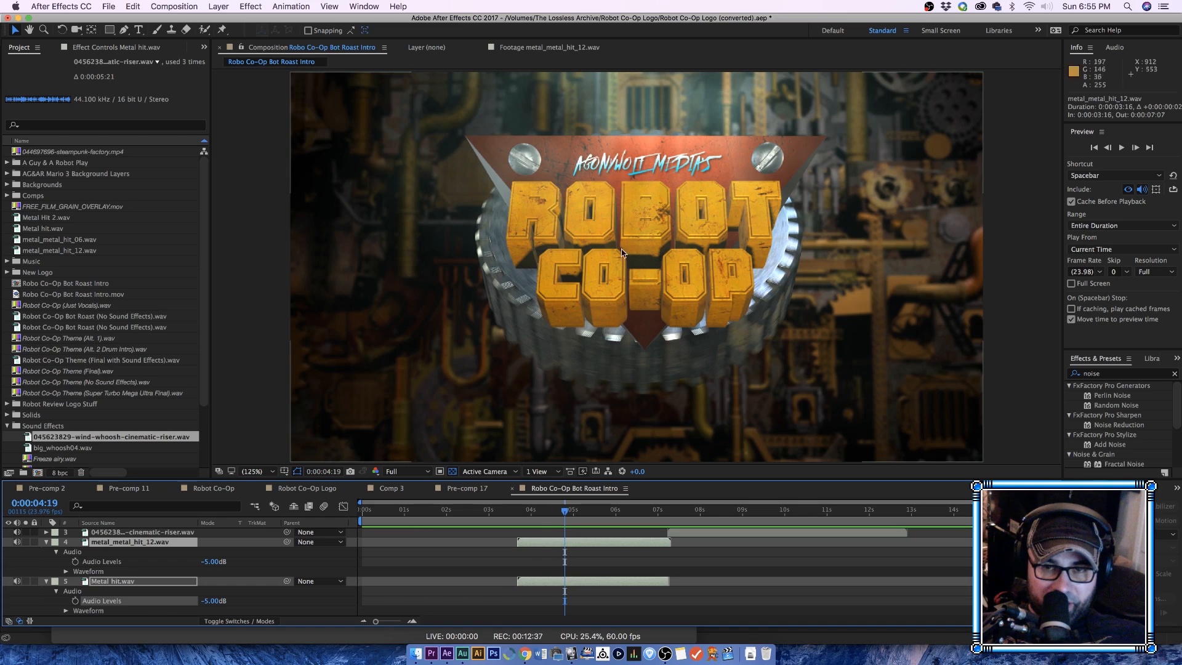
scroll(578, 545, "down", 3)
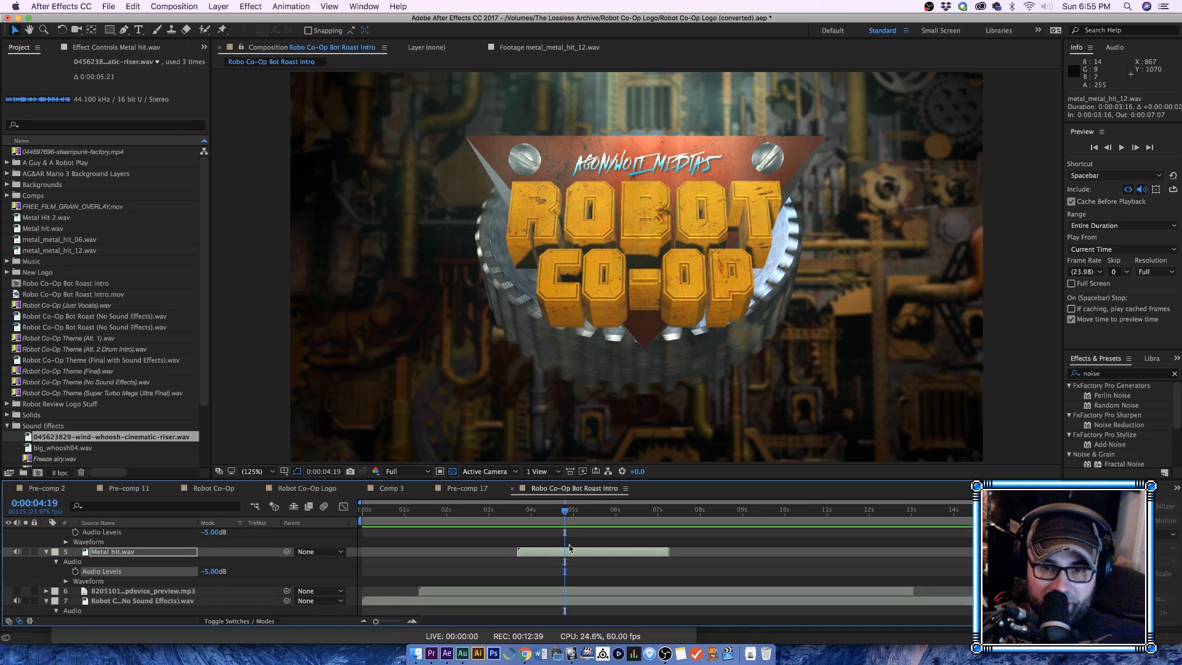
left_click(462, 509)
key("space")
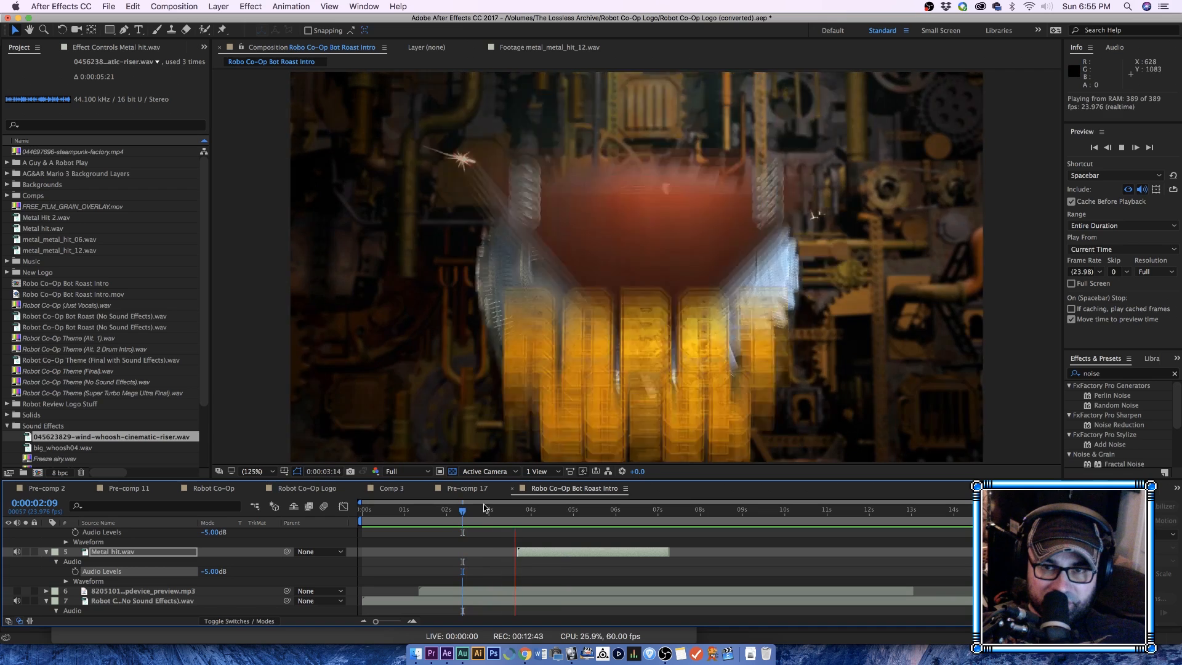
Step: Nudge both metal hits two frames earlier and preview from around 0:00:03:00
key("space")
scroll(534, 555, "up", 2)
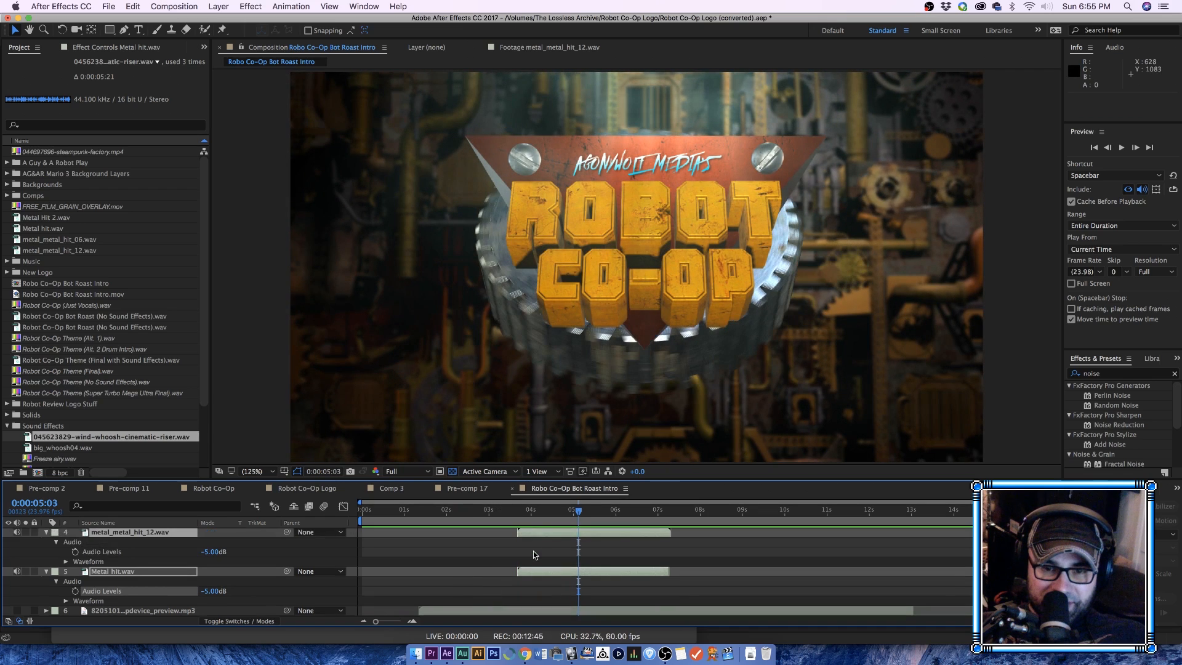
left_click_drag(534, 539, 532, 536)
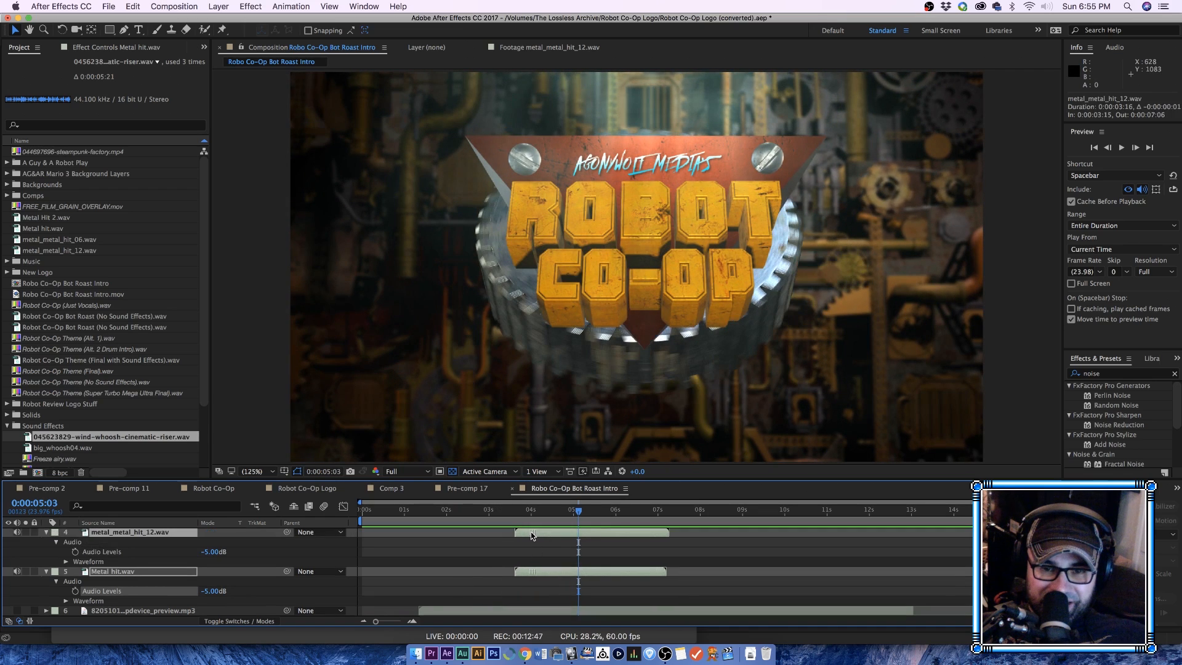
left_click(503, 514)
scroll(506, 555, "down", 3)
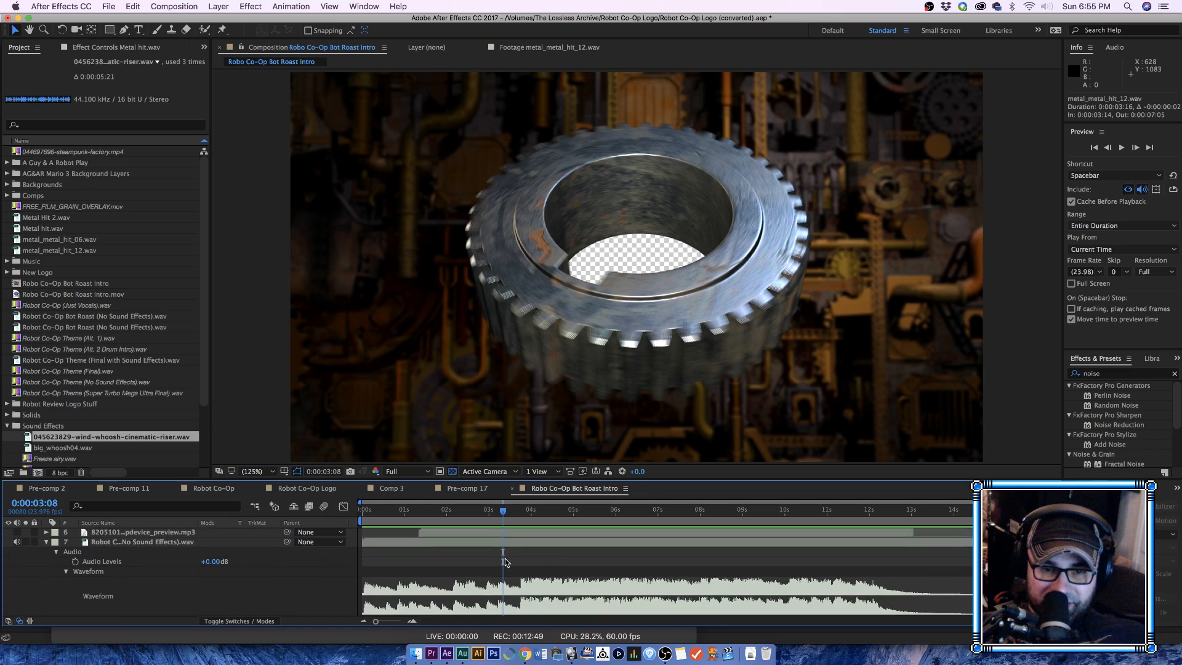
key("space")
scroll(504, 556, "up", 3)
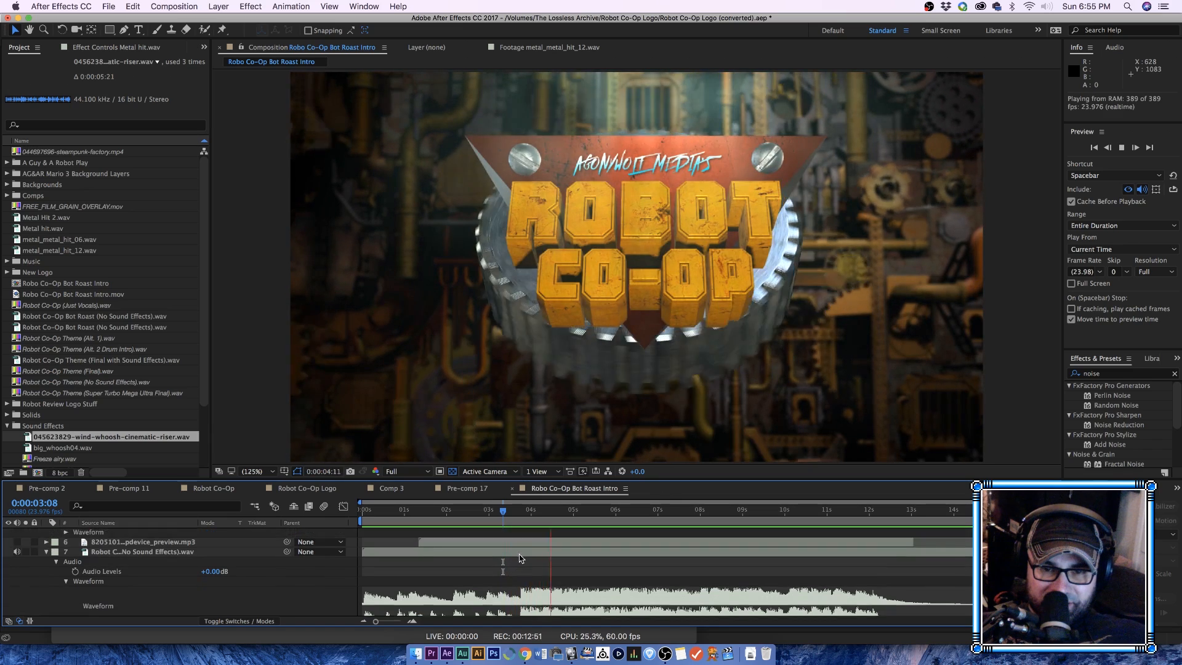
left_click(490, 520)
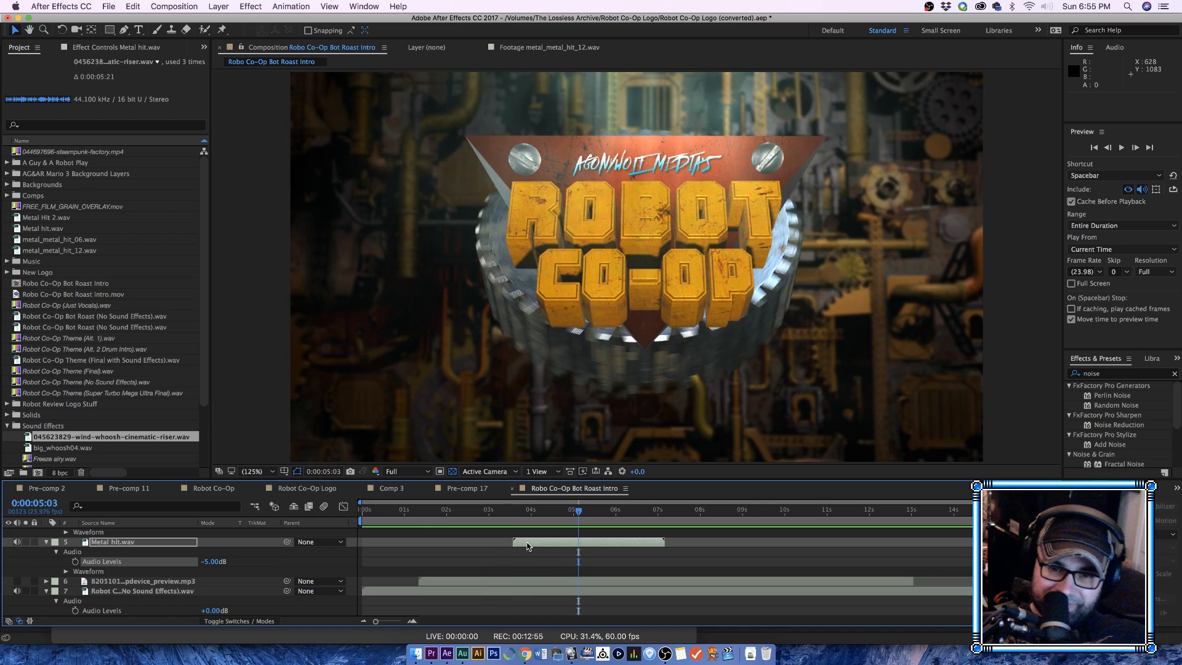
Step: Shift Metal hit.wav slightly later and preview from 0:00:03:01
left_click_drag(524, 544, 529, 545)
left_click(493, 512)
key("space")
scroll(554, 562, "down", 3)
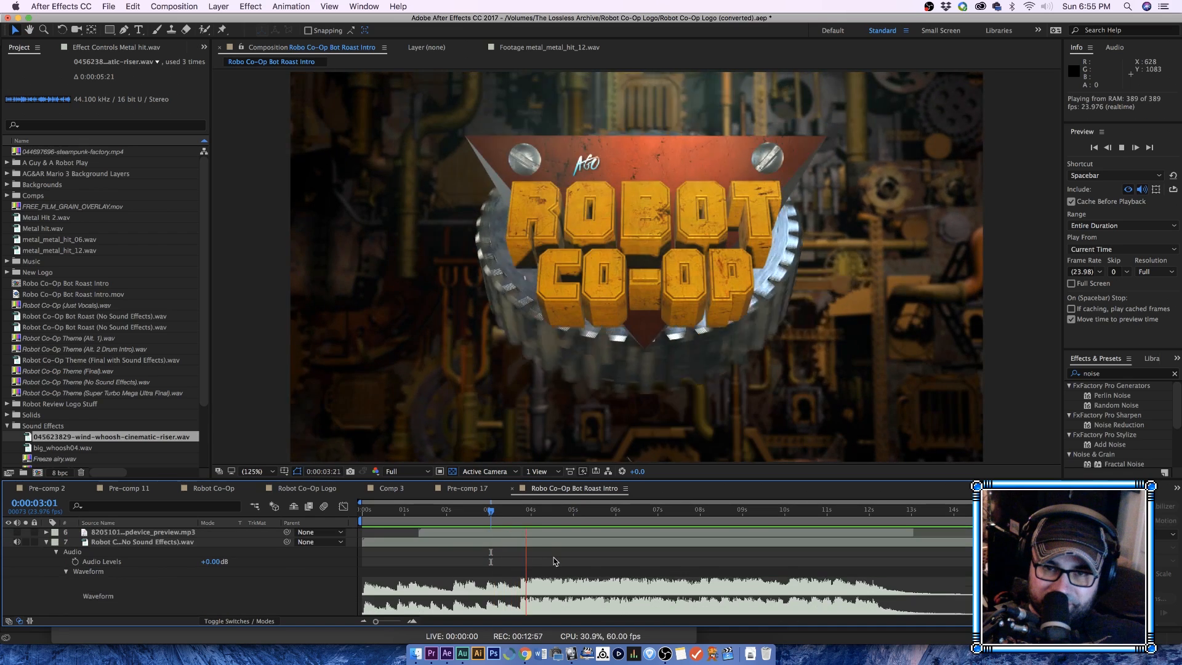
scroll(553, 557, "up", 2)
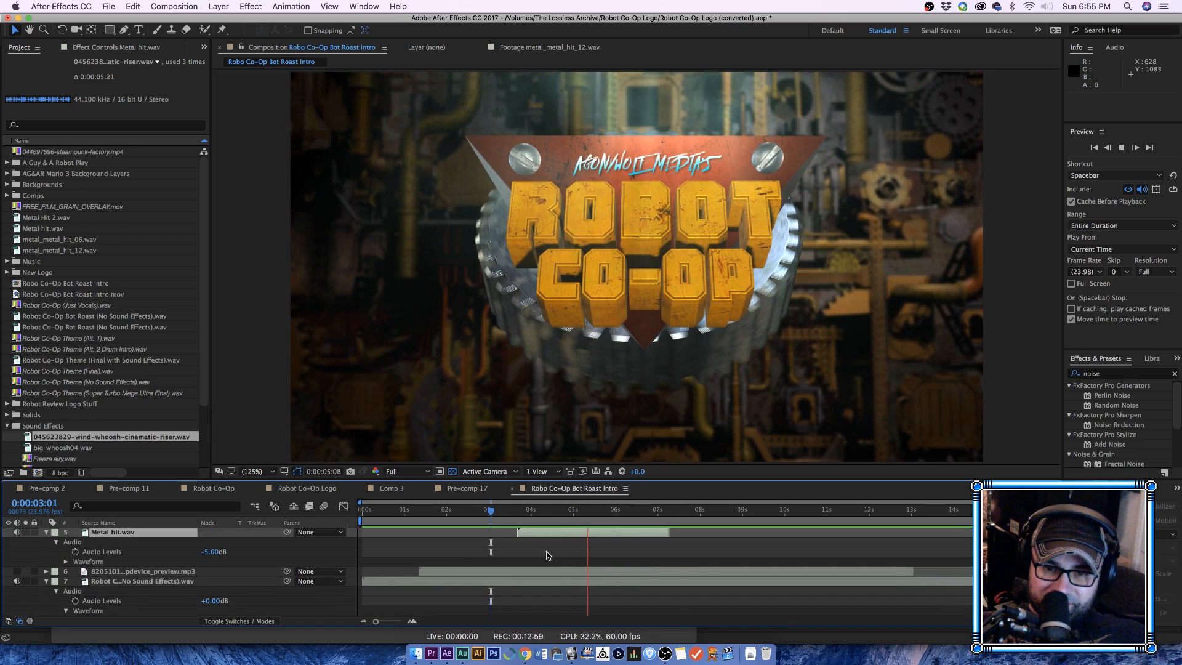
key("space")
Step: Show Metal hit.wav's waveform at 0:00:03:18 with the timeline zoomed to frame detail
left_click(520, 511)
scroll(545, 558, "up", 2)
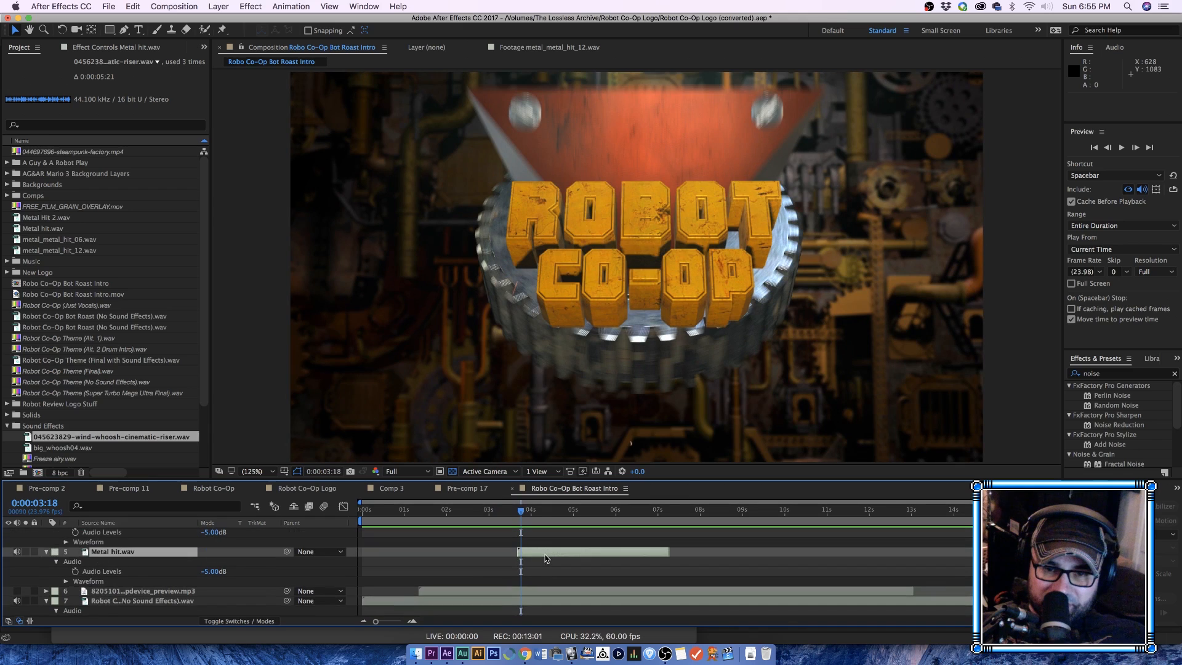
left_click(66, 582)
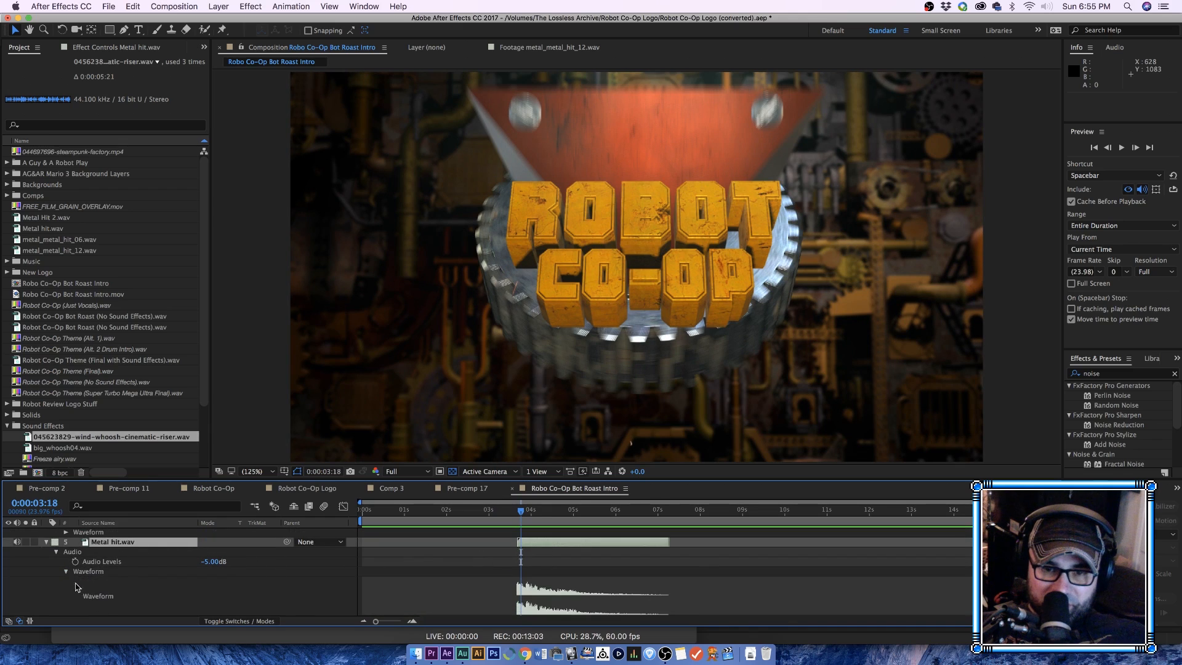
left_click(412, 622)
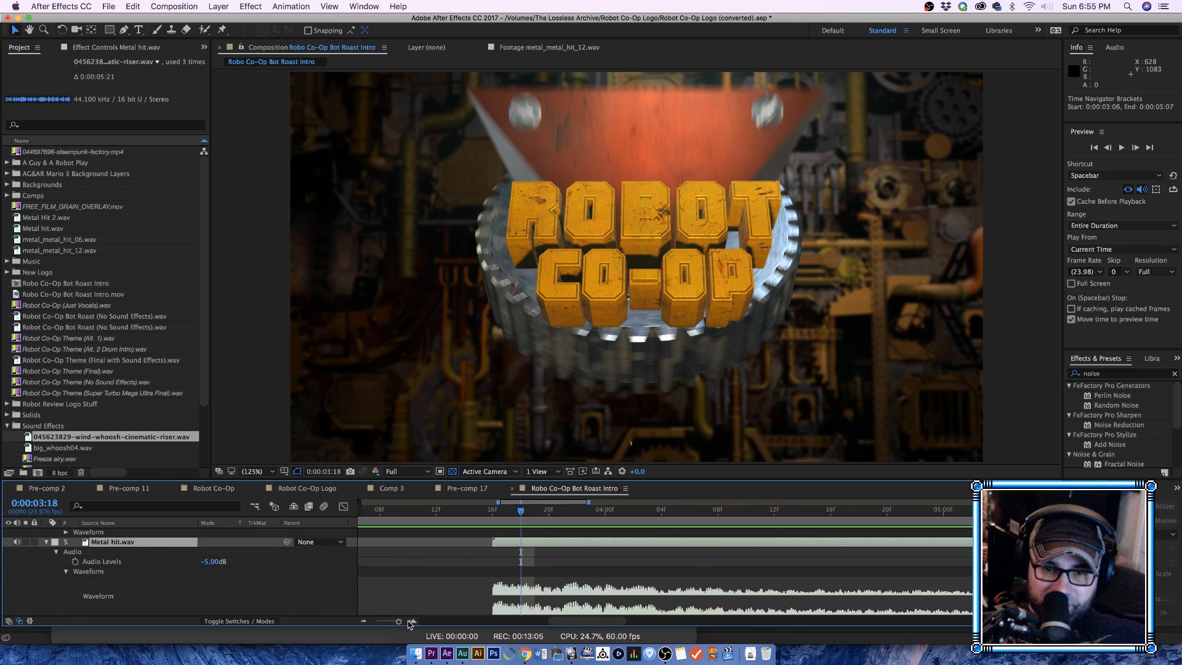
scroll(435, 606, "down", 2)
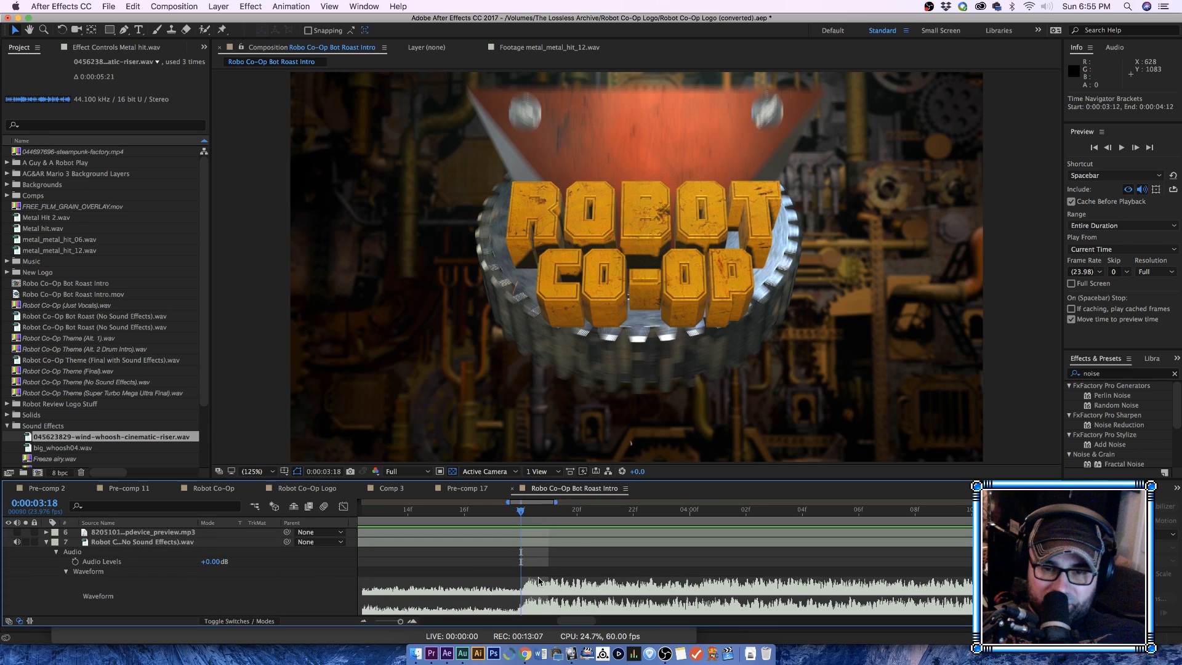
scroll(519, 591, "up", 3)
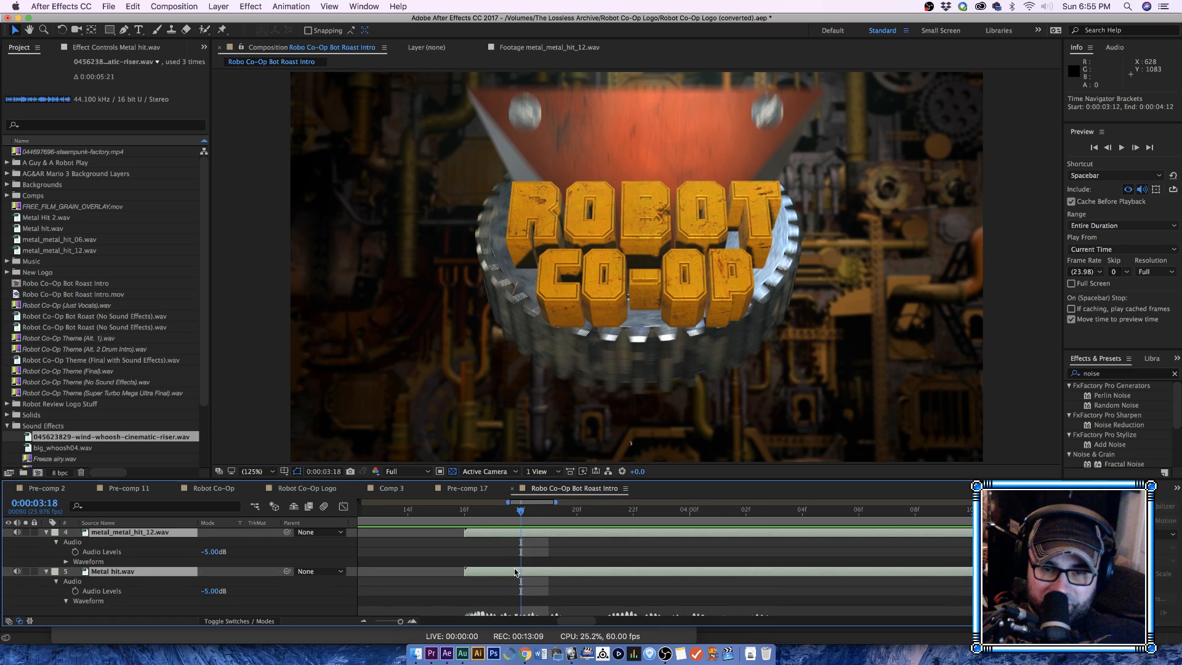
left_click_drag(508, 574, 551, 576)
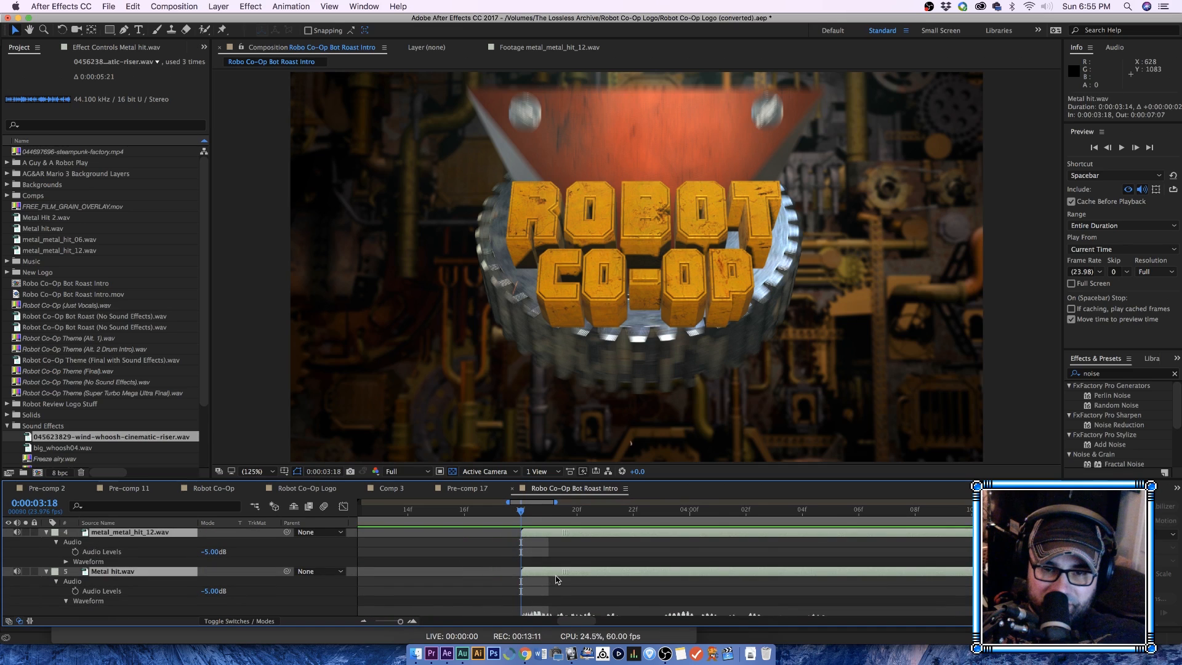
scroll(510, 592, "down", 3)
scroll(514, 594, "up", 3)
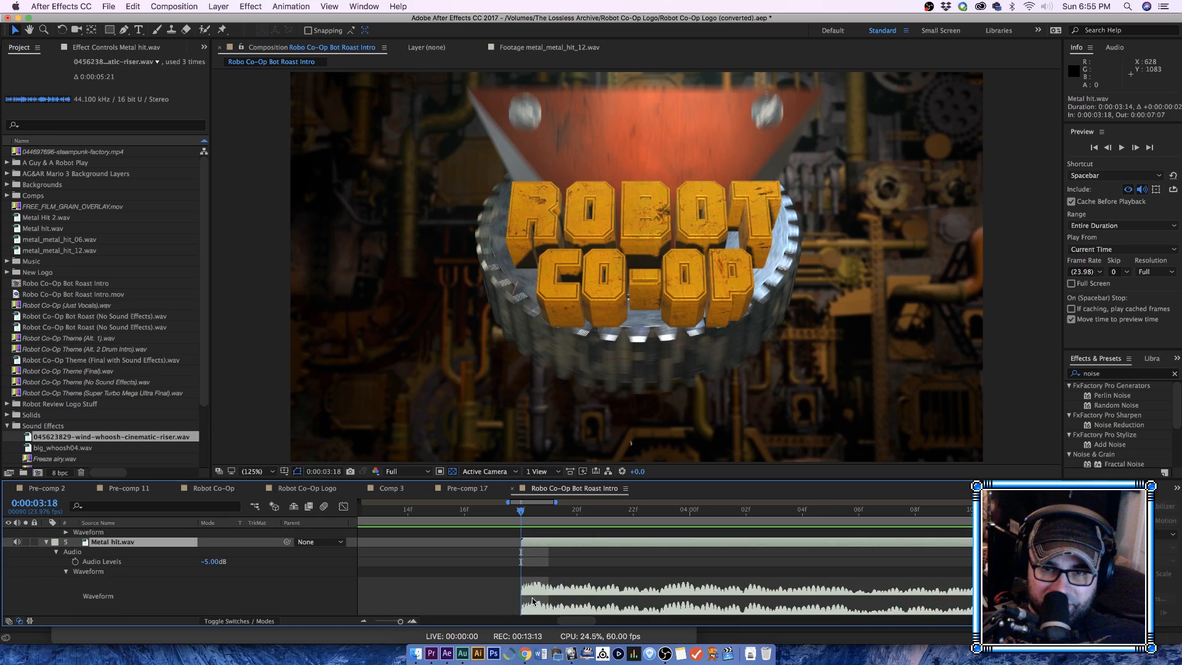
scroll(534, 595, "up", 2)
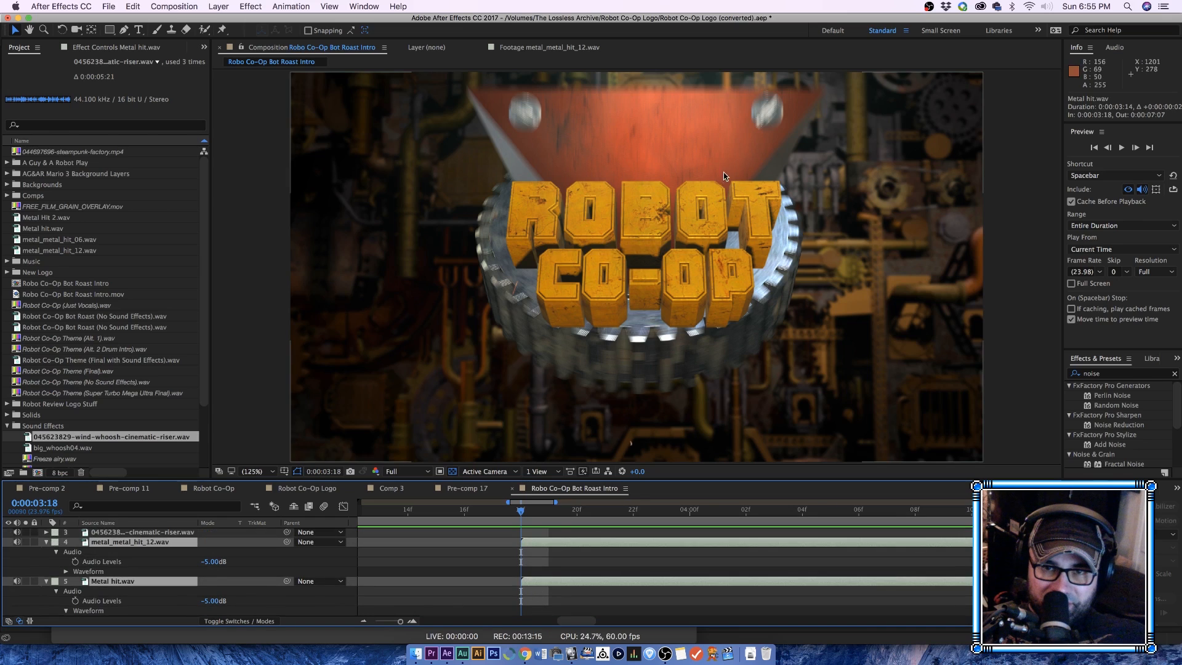
Step: Move metal_metal_hit_12.wav to start at 0:00:03:17, collapse its audio properties, and preview
left_click(67, 571)
scroll(523, 579, "down", 1)
scroll(528, 548, "up", 1)
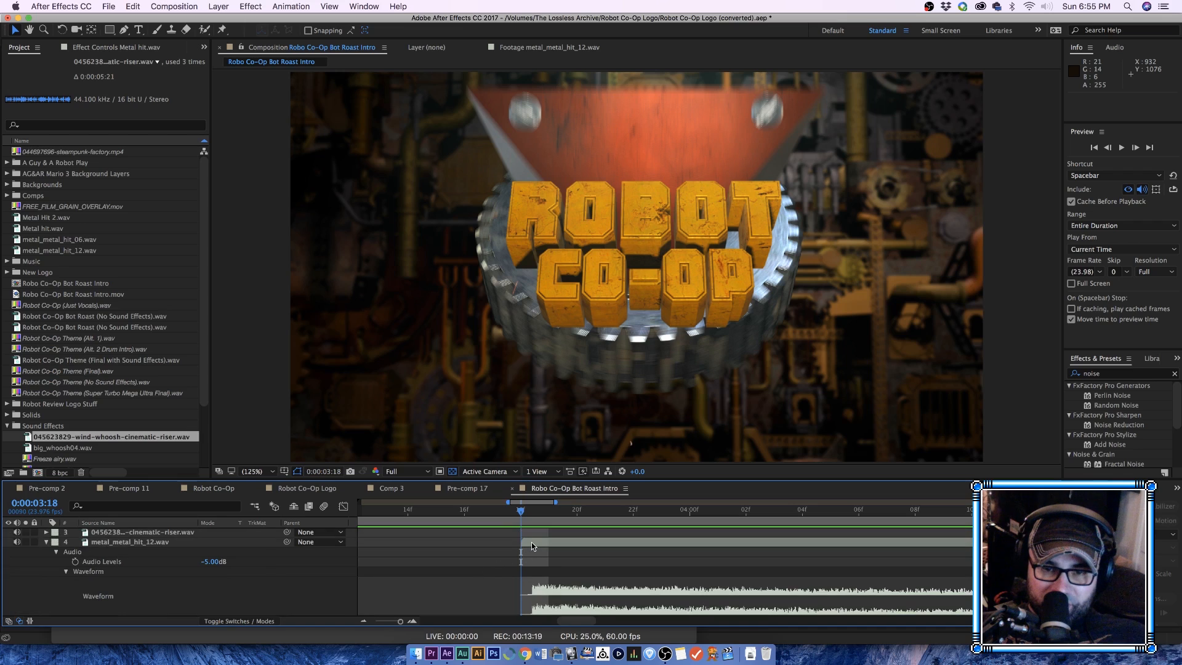
left_click(527, 544)
left_click_drag(523, 545, 517, 585)
scroll(517, 585, "down", 2)
scroll(530, 590, "down", 2)
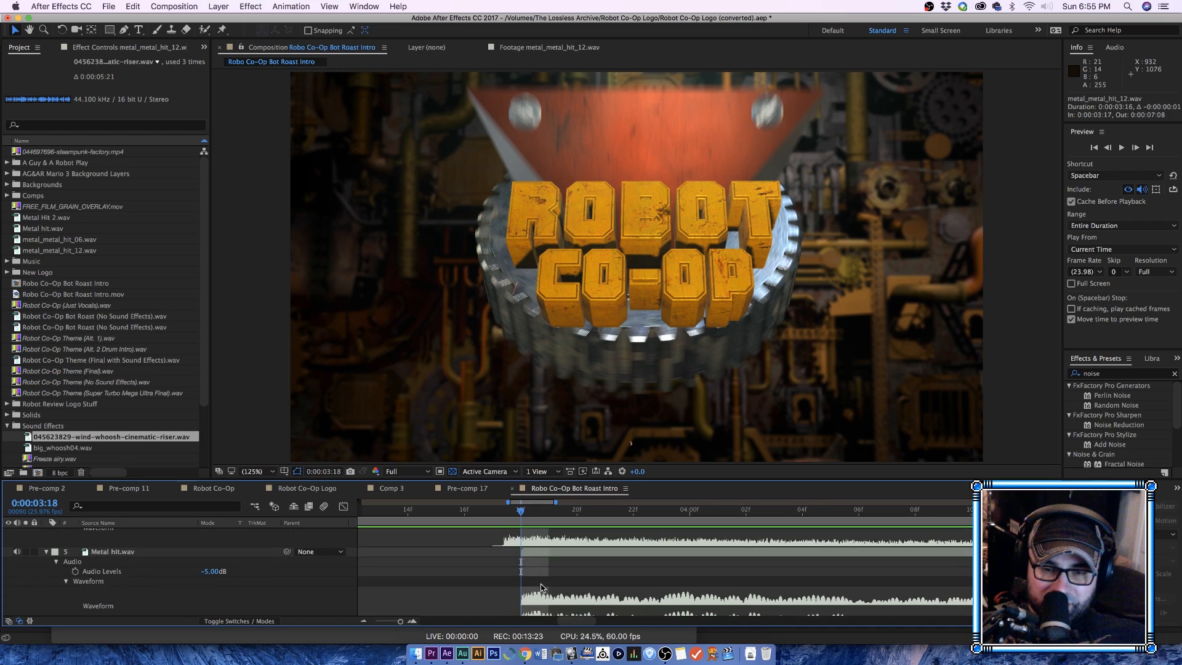
scroll(556, 573, "up", 2)
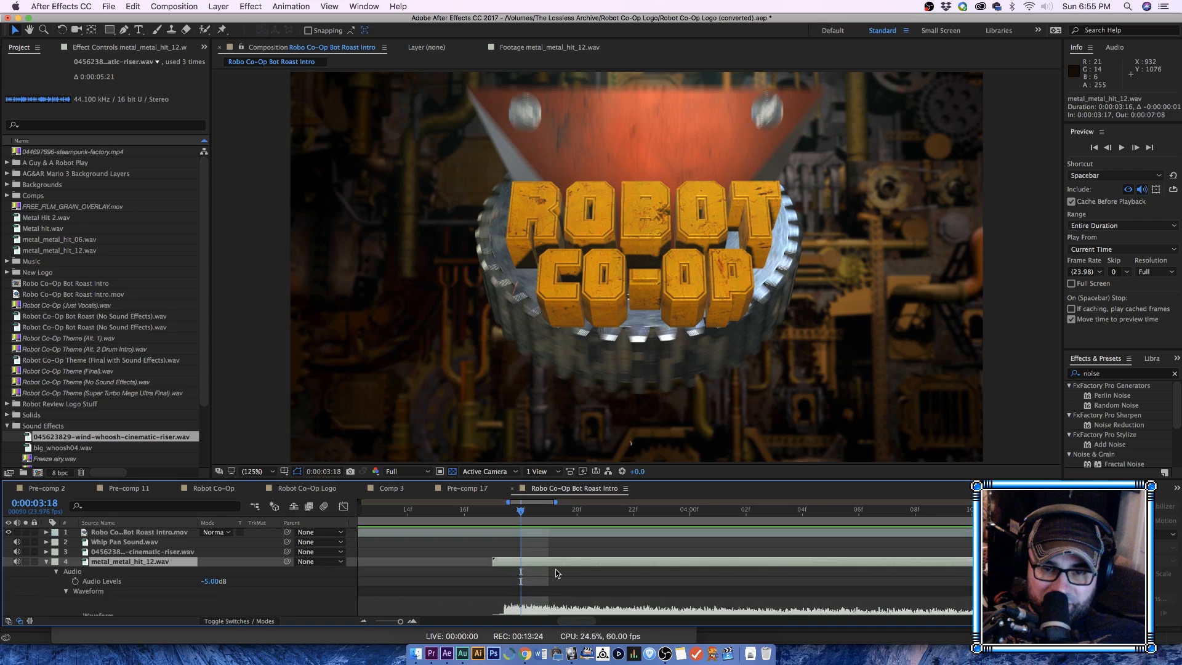
left_click(47, 562)
key("space")
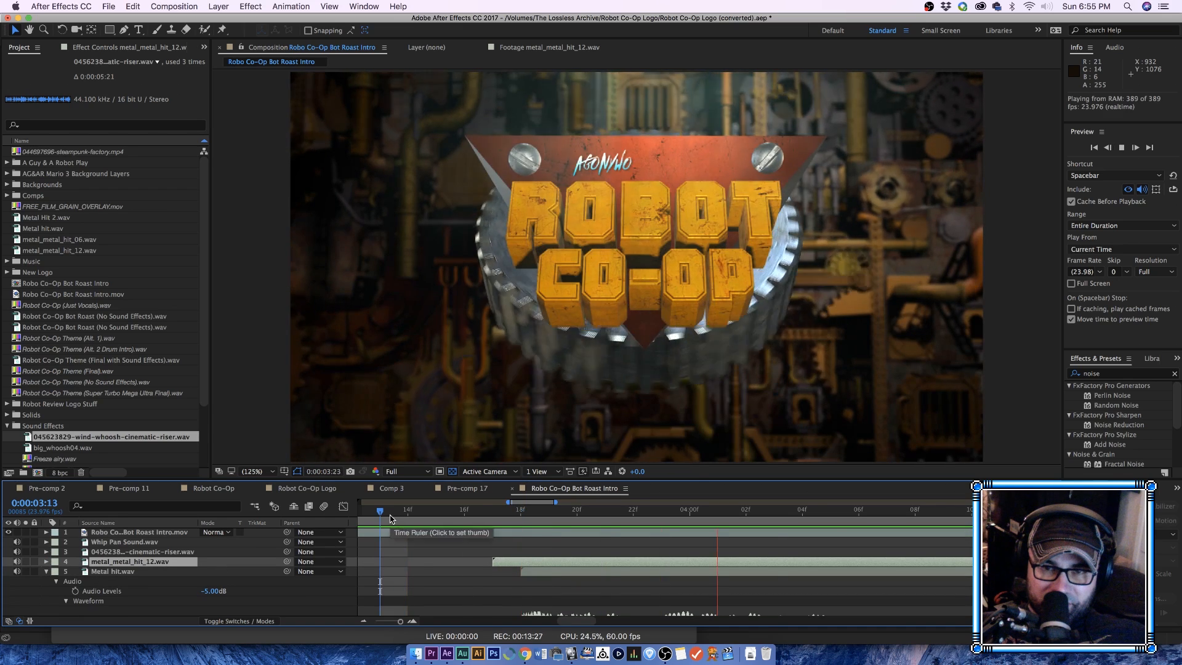
Step: Zoom the timeline out to 14 seconds, preview the whole intro, and collapse the layer and folder twirls
left_click(365, 621)
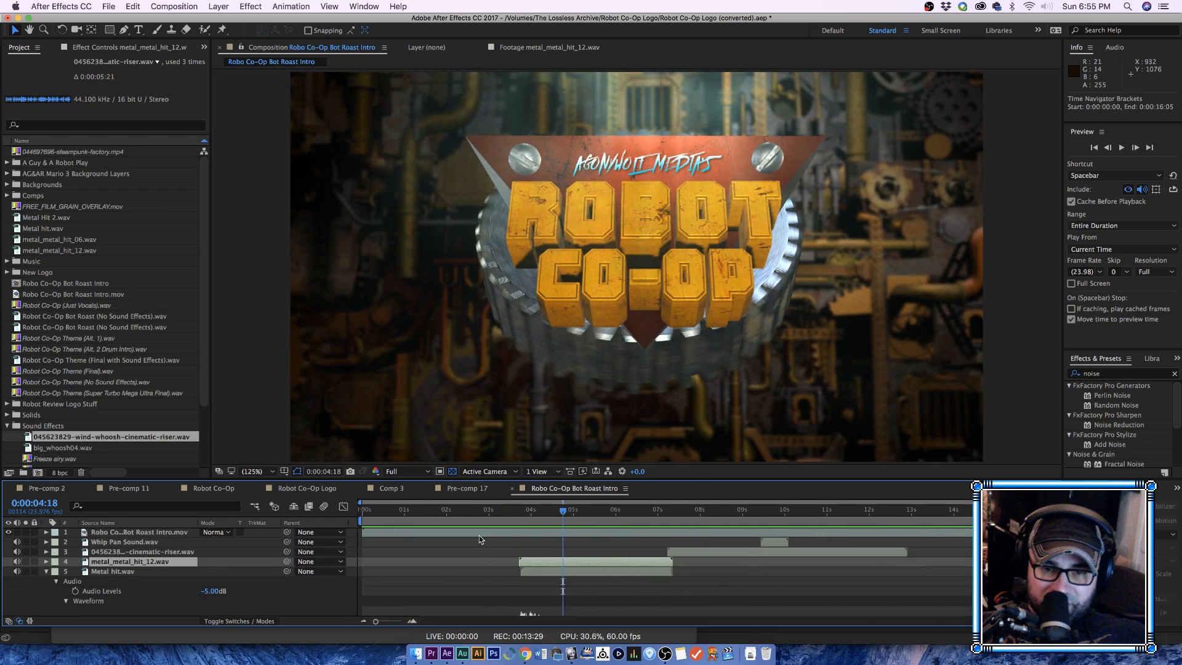
left_click(364, 509)
key("space")
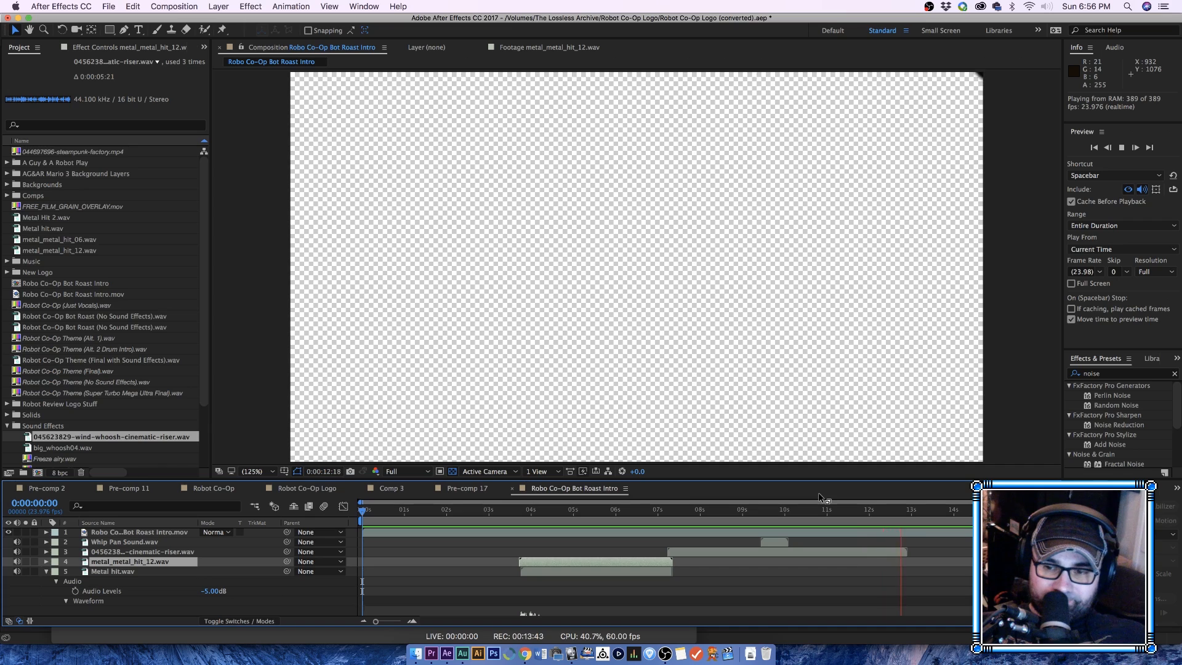
key("space")
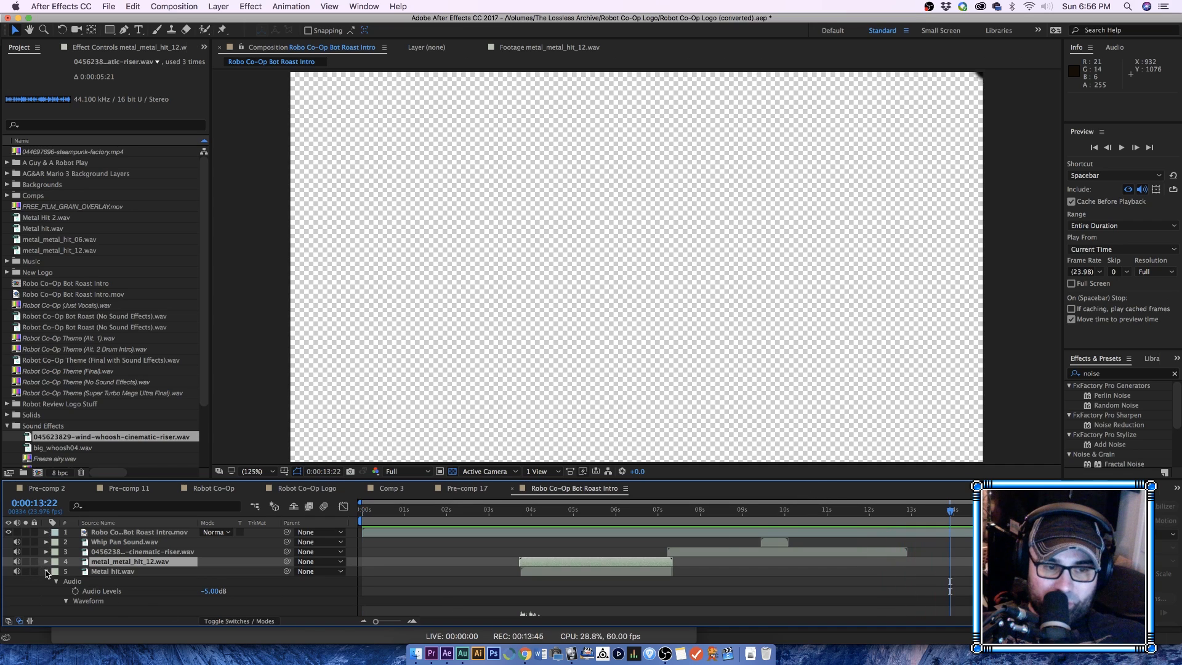
left_click(46, 572)
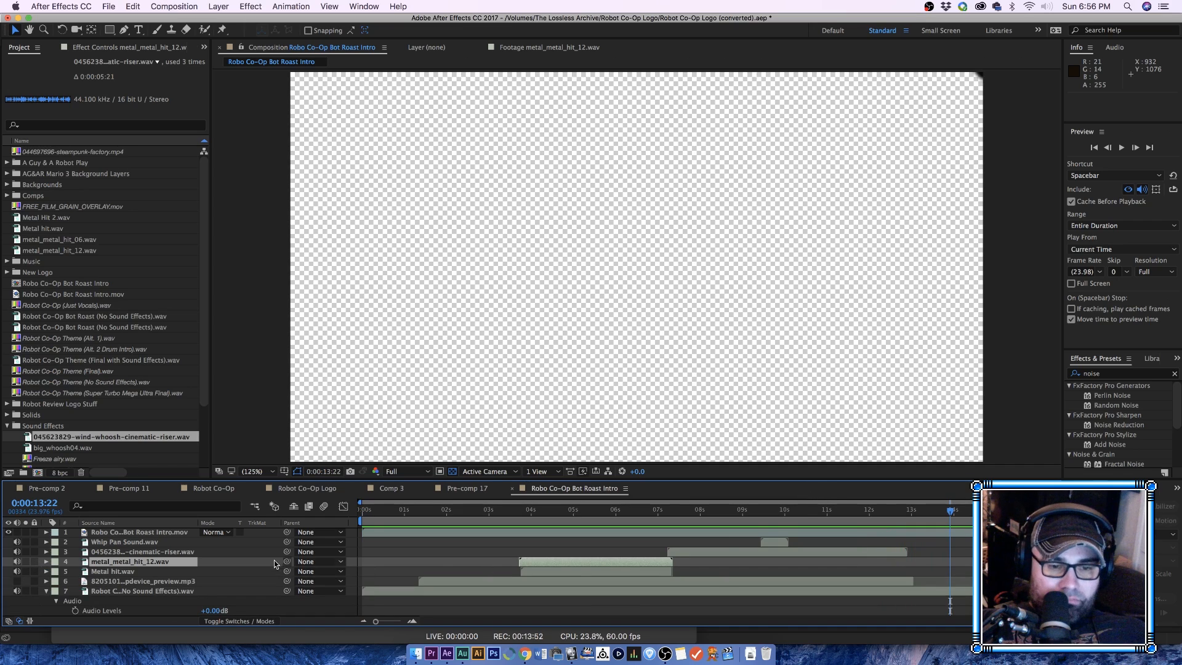
left_click(46, 592)
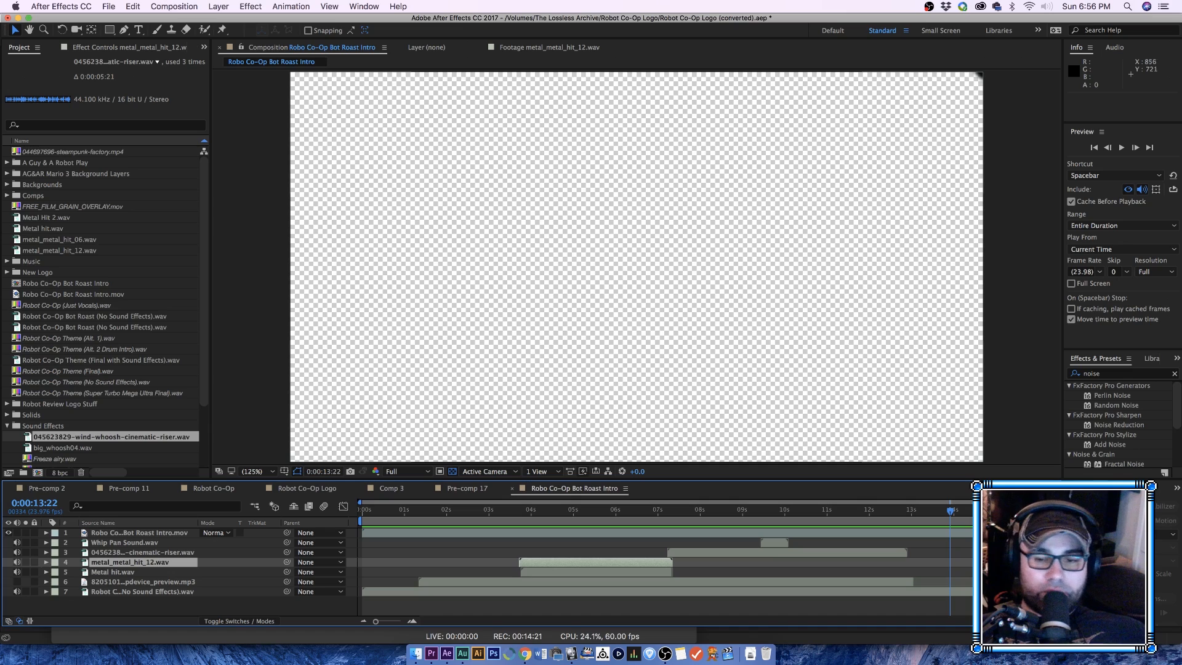
left_click(8, 426)
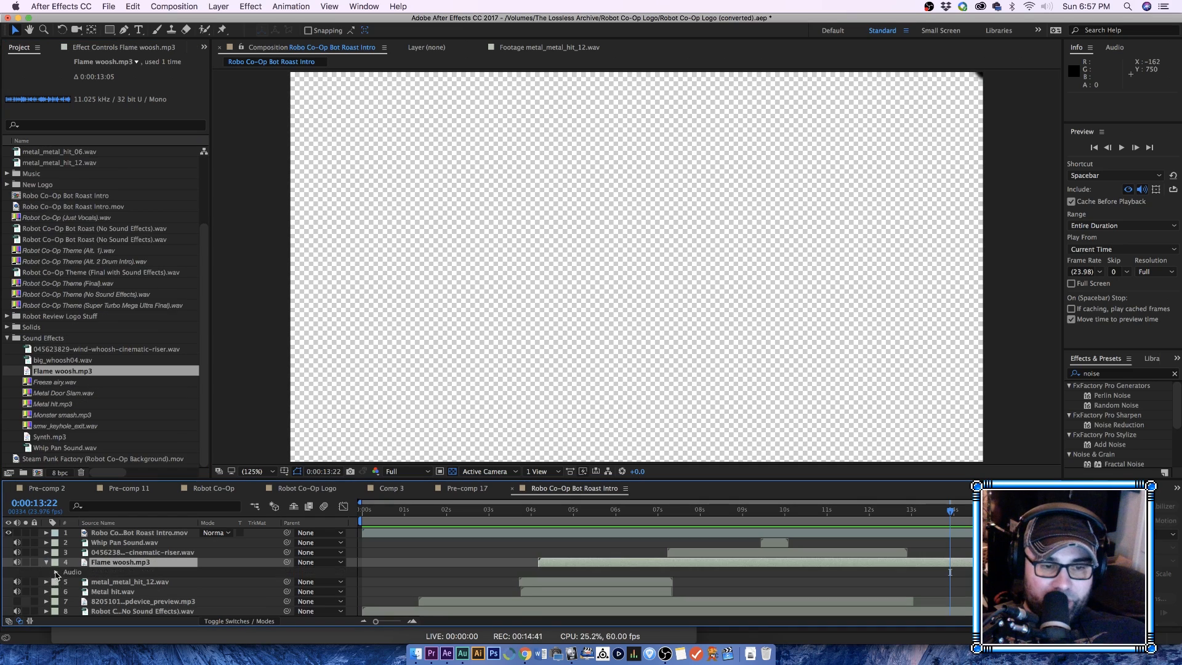
Step: Reveal Flame woosh.mp3's waveform and play it in its layer view from 4:01
left_click(56, 572)
left_click(66, 592)
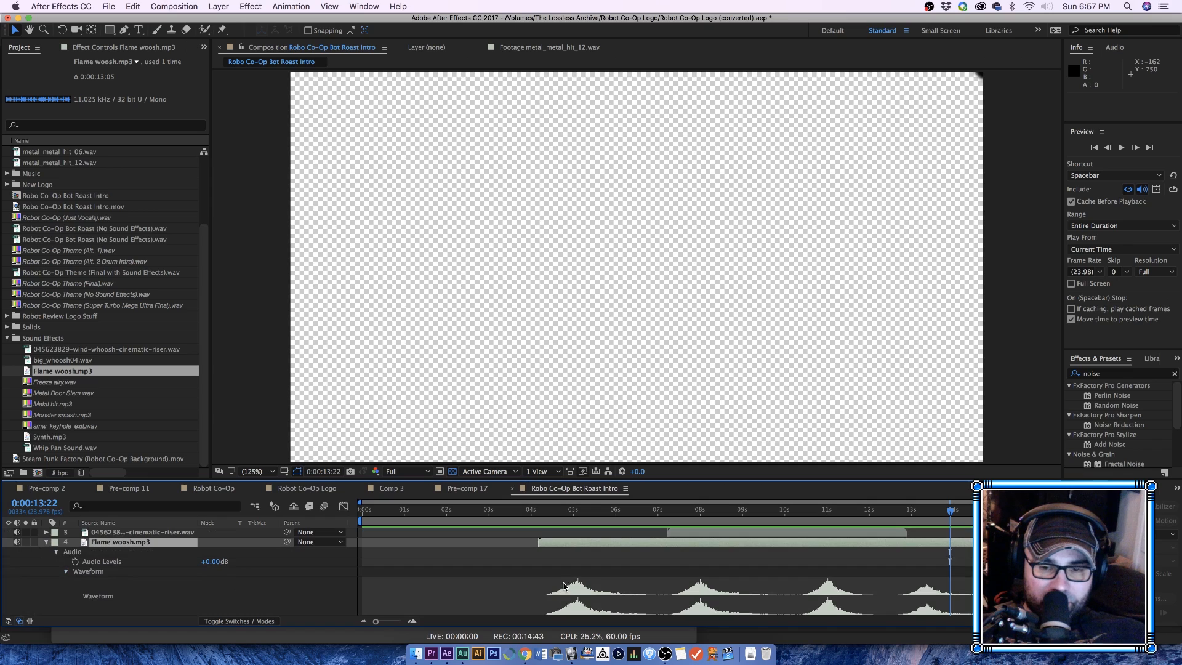
left_click(533, 511)
left_click(551, 545)
double_click(550, 544)
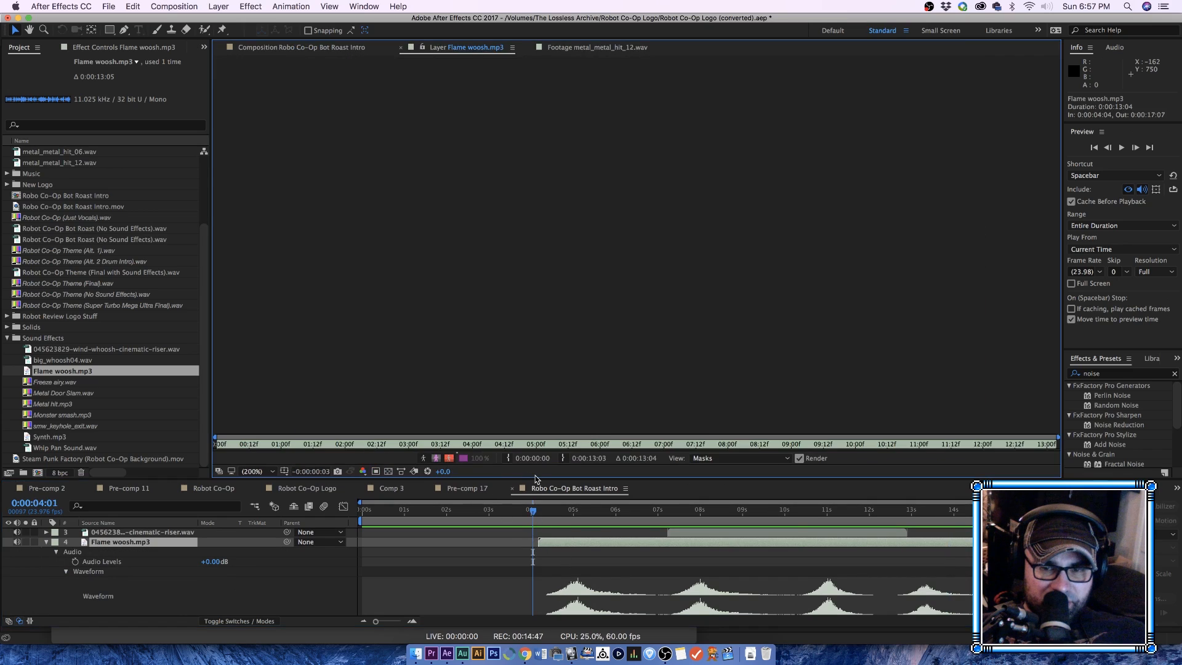
key("space")
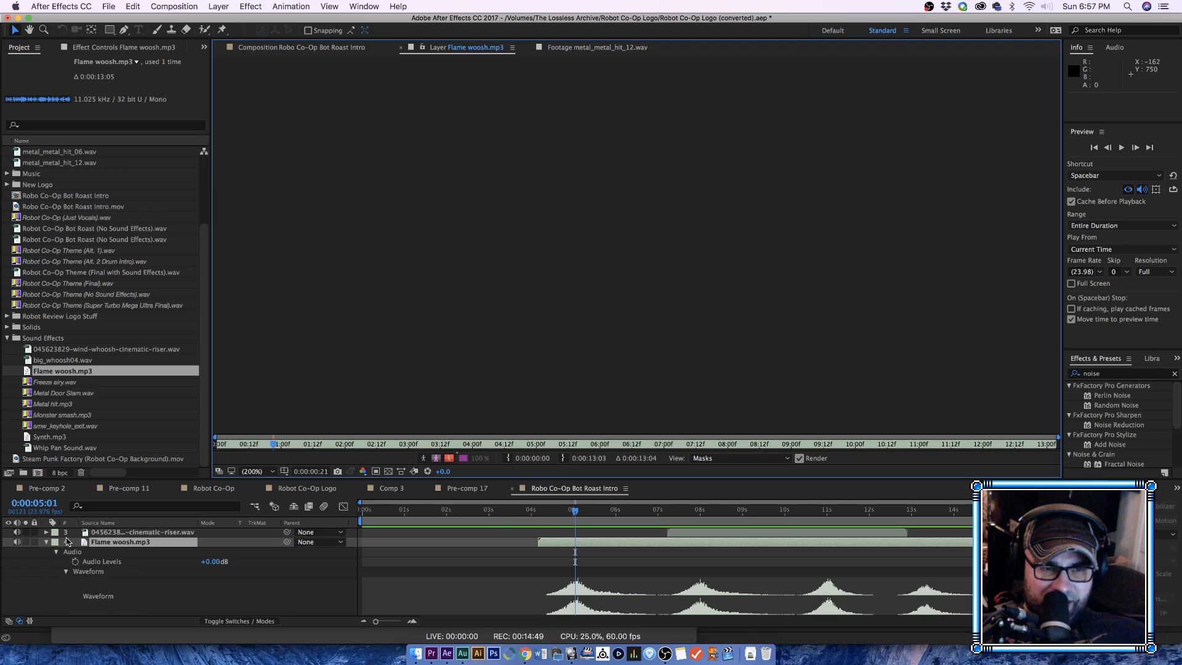
Step: Audition the Flame woosh.mp3 source footage, then preview the intro from 2:20
double_click(28, 371)
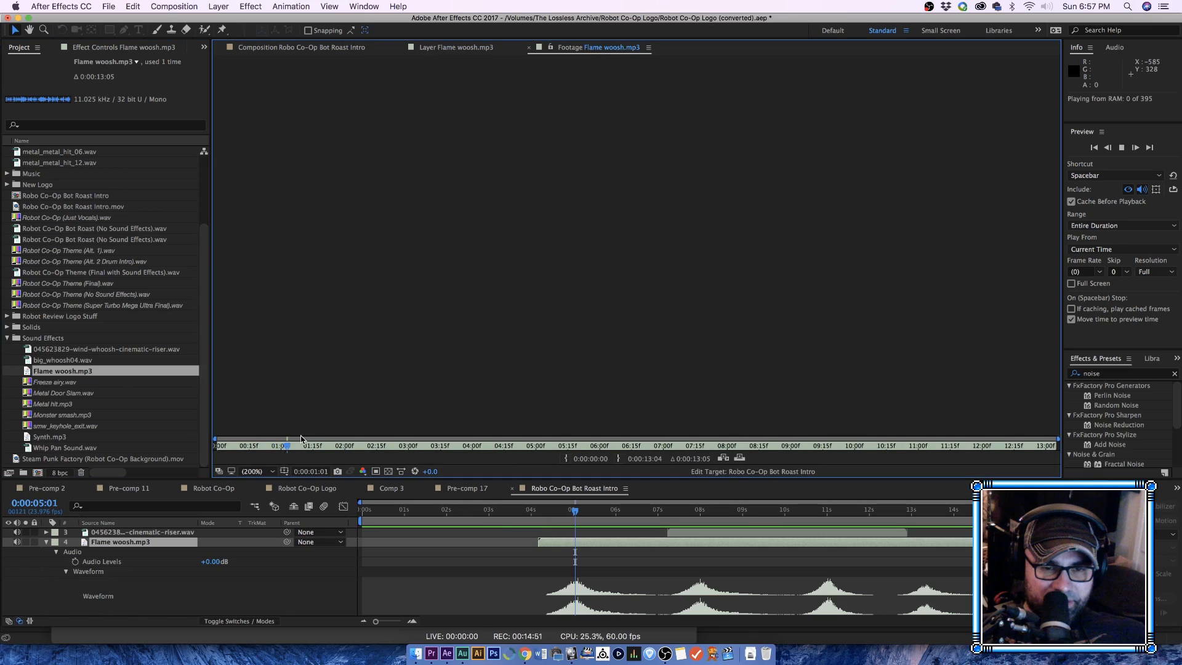
key("space")
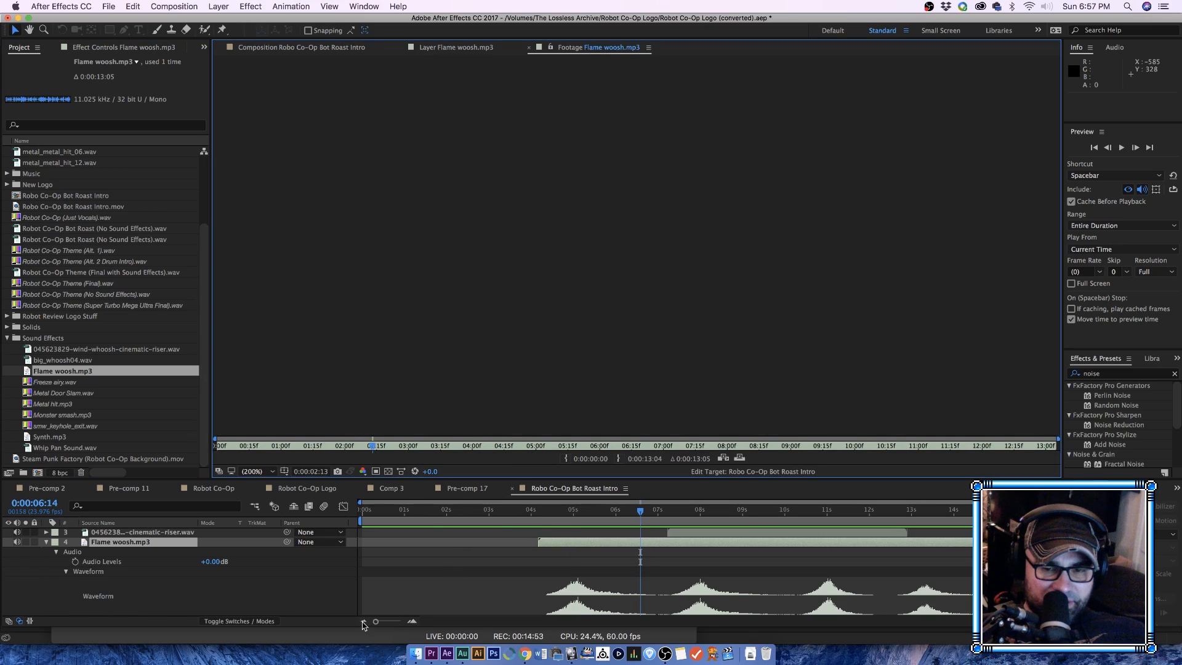
left_click(362, 622)
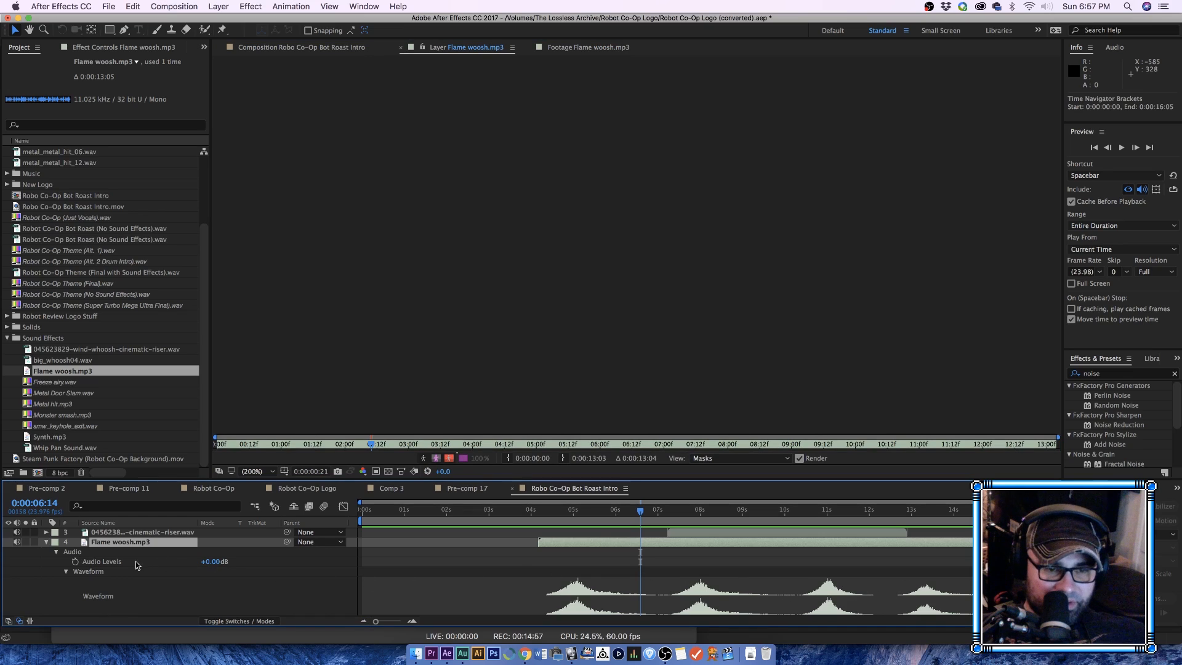
left_click(483, 509)
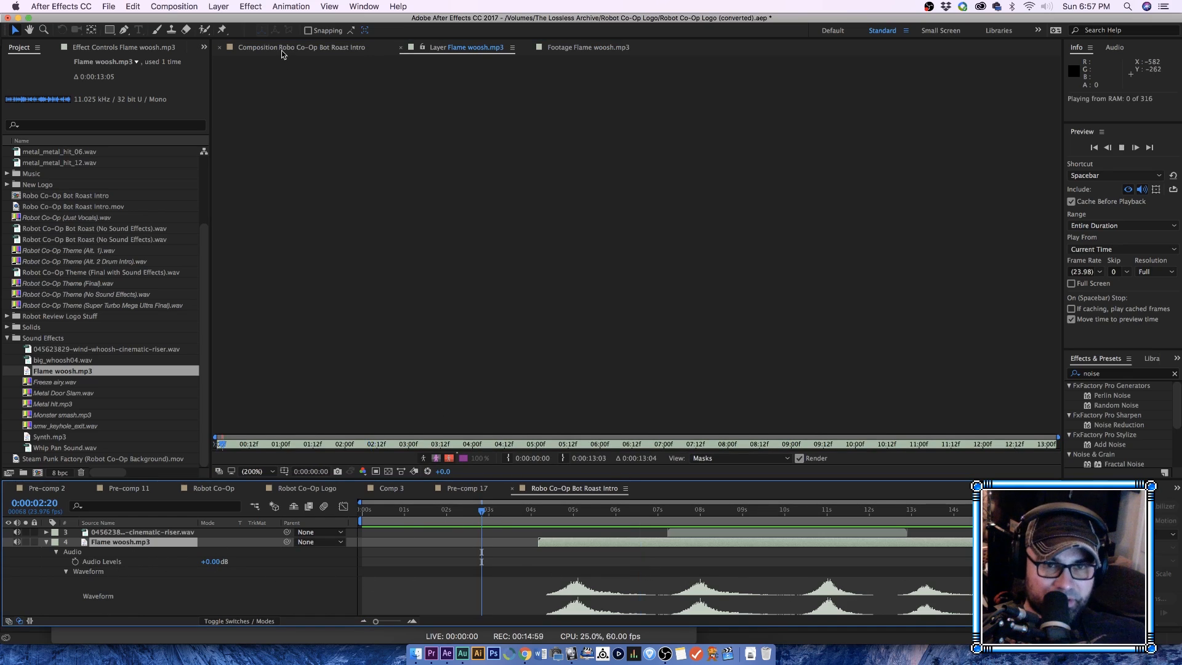
key("space")
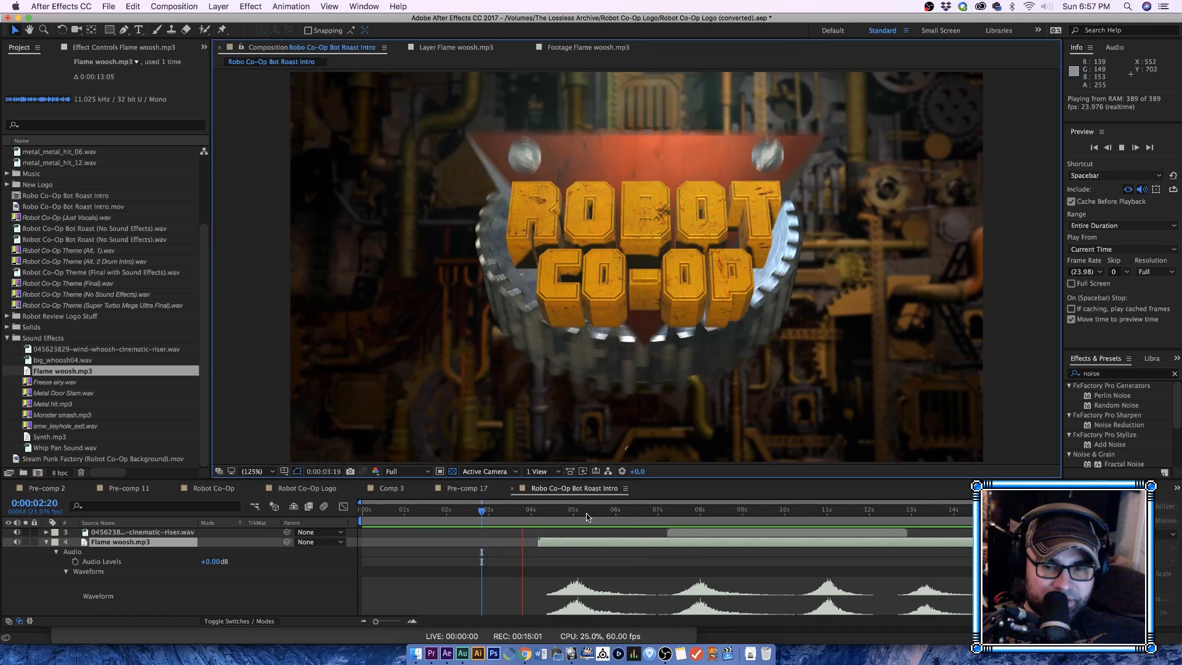
Step: Try later start times for Flame woosh.mp3, around 5:20 and 8:10, checking its source footage
left_click(554, 545)
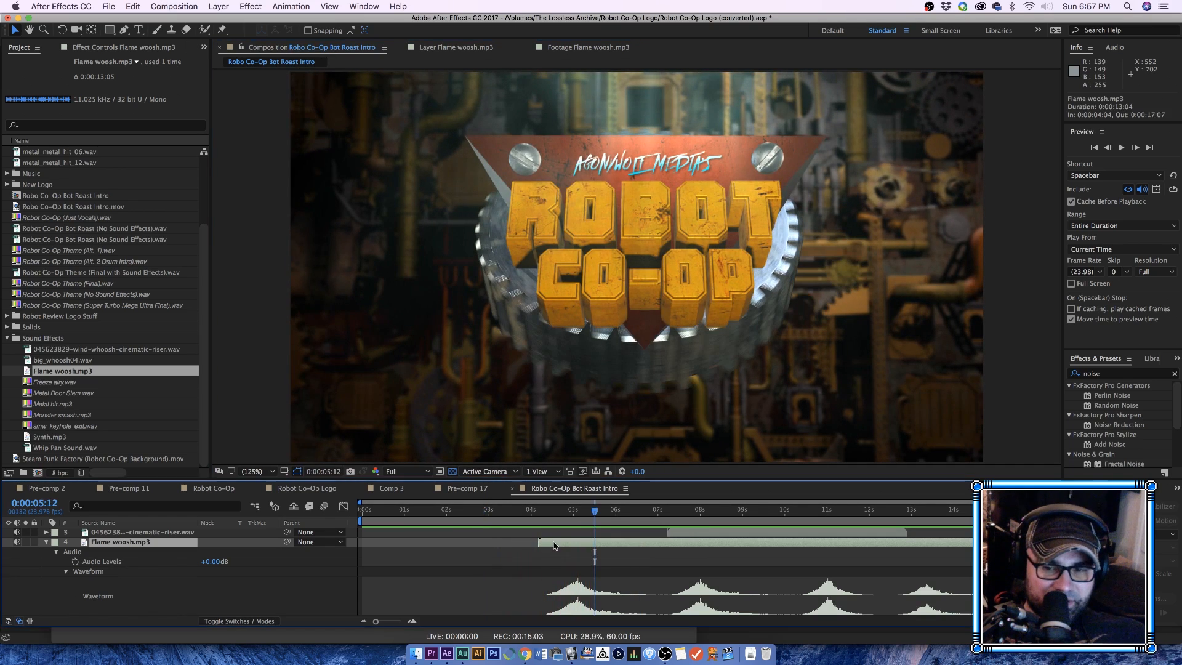
left_click_drag(556, 545, 626, 548)
double_click(41, 371)
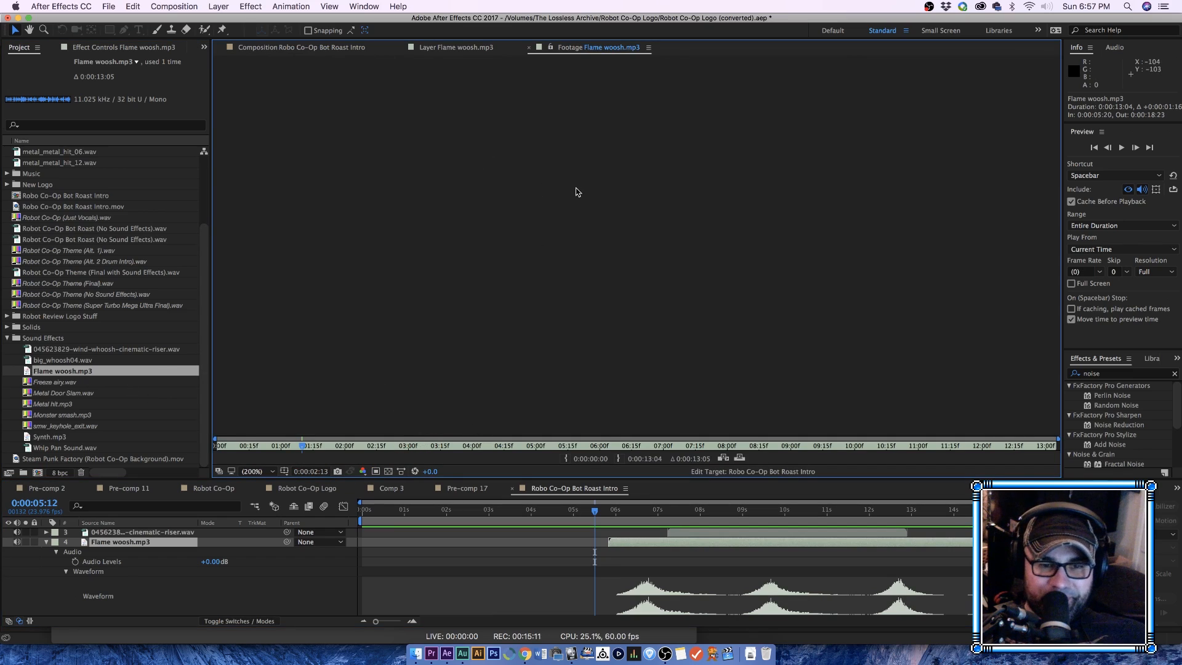
left_click_drag(641, 547, 749, 548)
left_click_drag(661, 512, 669, 519)
left_click(309, 48)
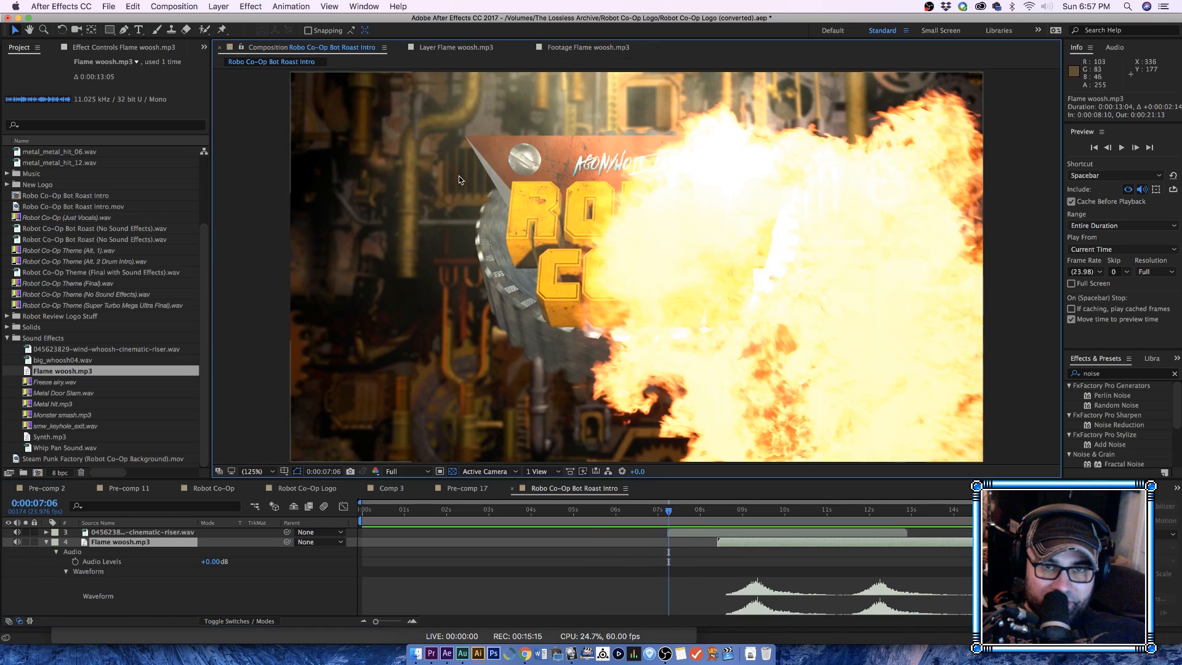
left_click(716, 550)
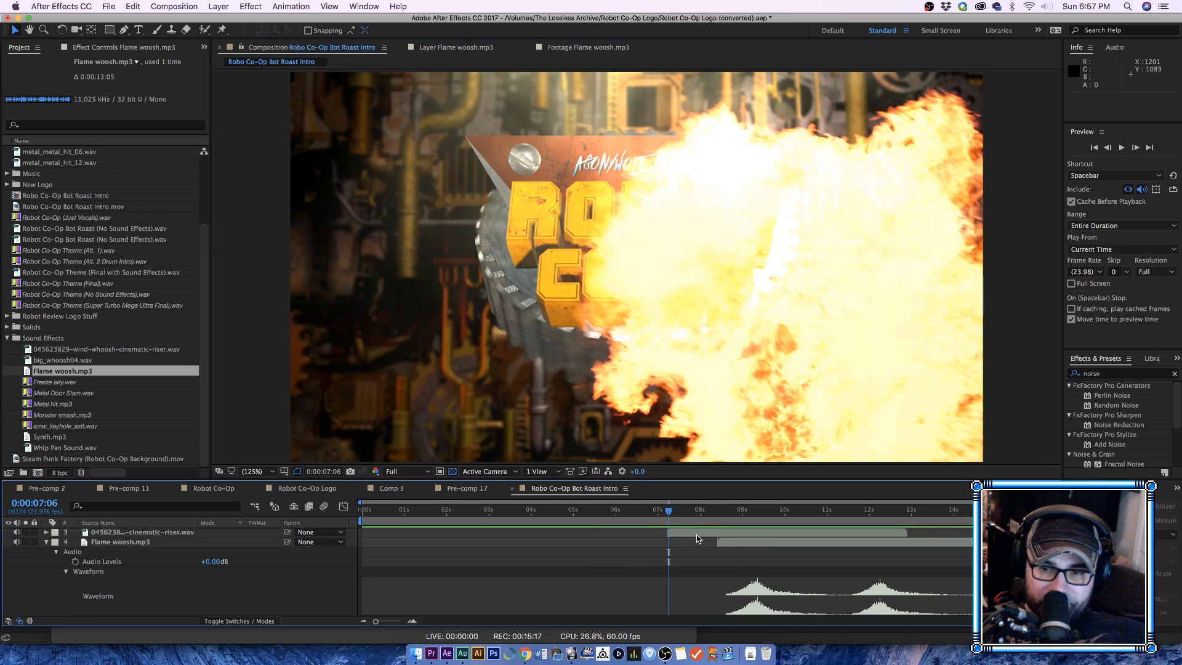
Step: Start Flame woosh.mp3 at 6:12, split it at 9:09, delete the tail, and preview from 6:05
left_click_drag(674, 512, 676, 512)
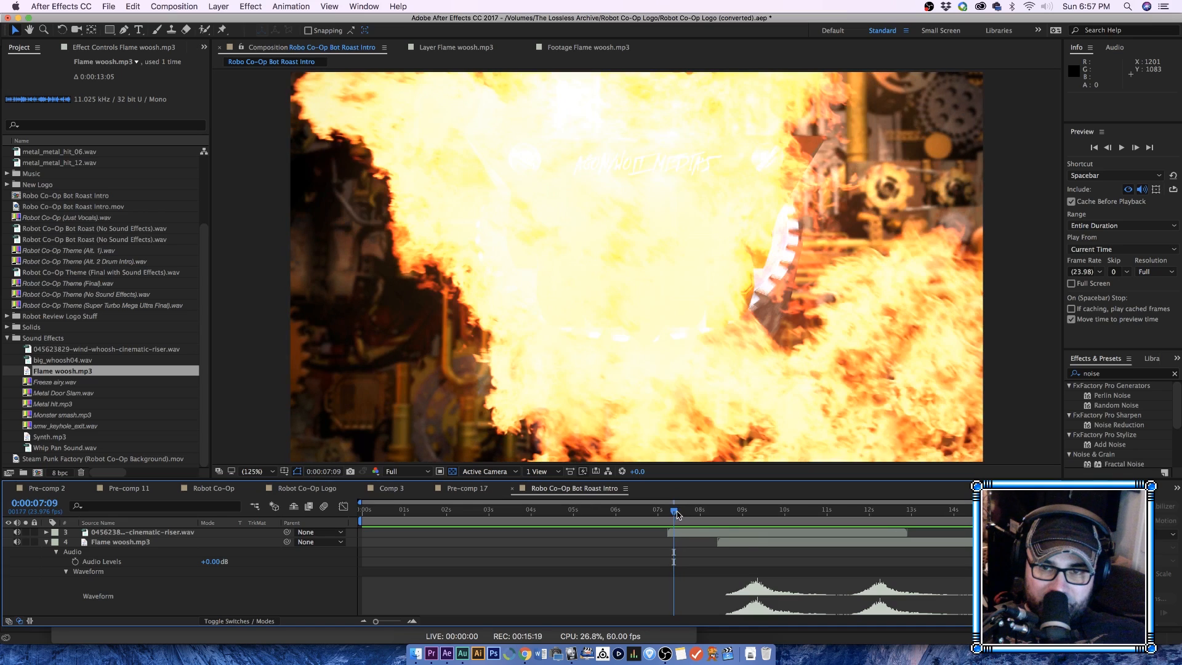
left_click_drag(754, 544, 675, 546)
left_click(758, 511)
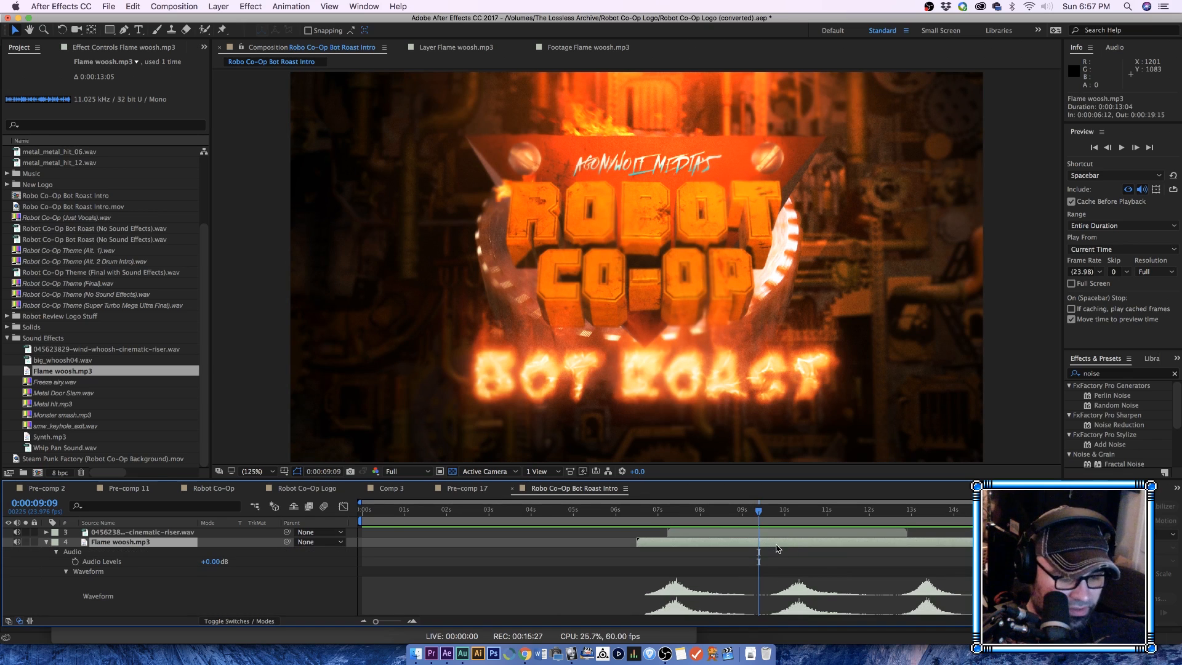
key("super+shift+d")
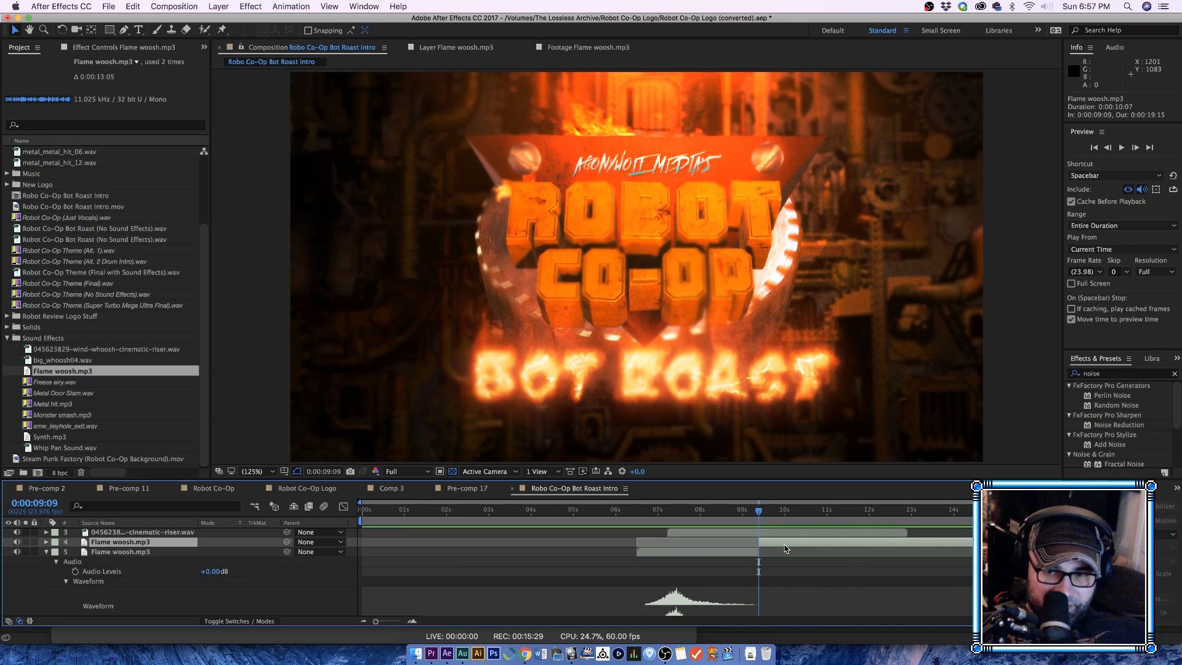
key("Delete")
left_click(626, 511)
key("space")
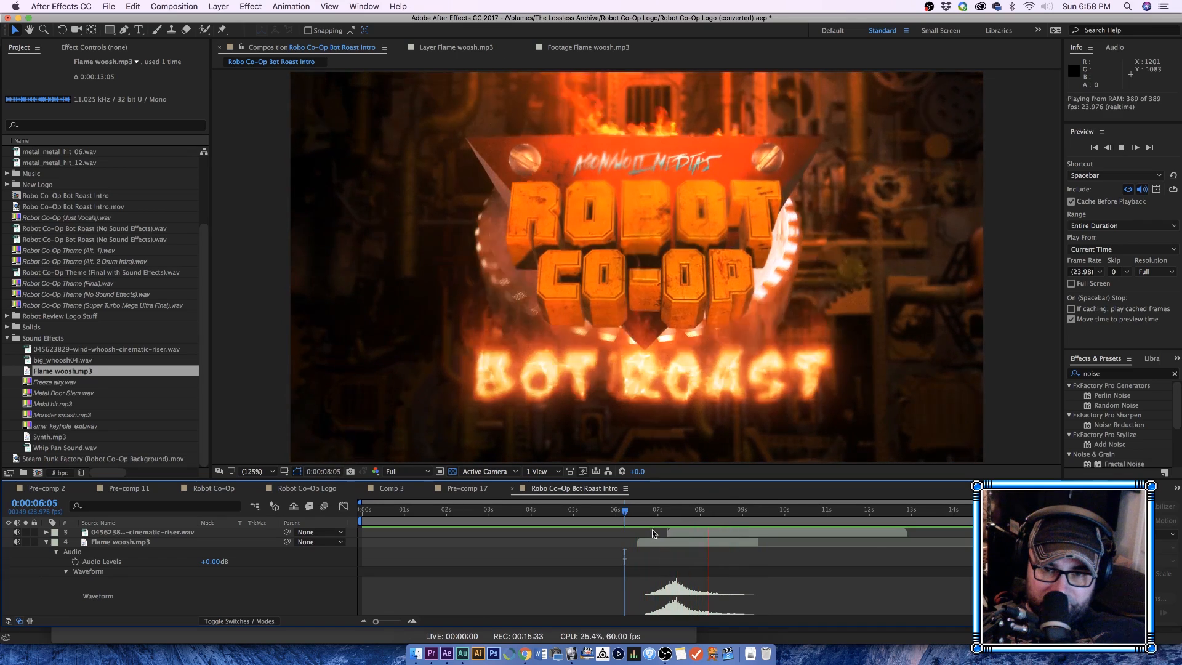
key("space")
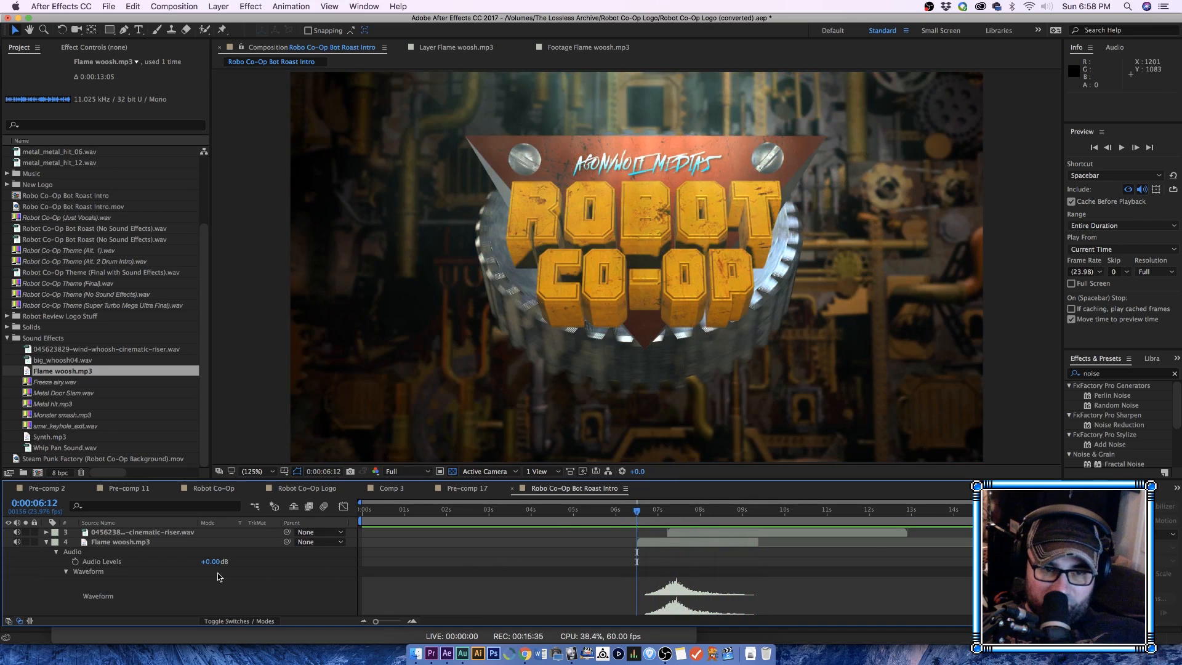
Step: Boost the Flame woosh audio level to +12 dB and preview it
left_click_drag(216, 562, 562, 562)
key("space")
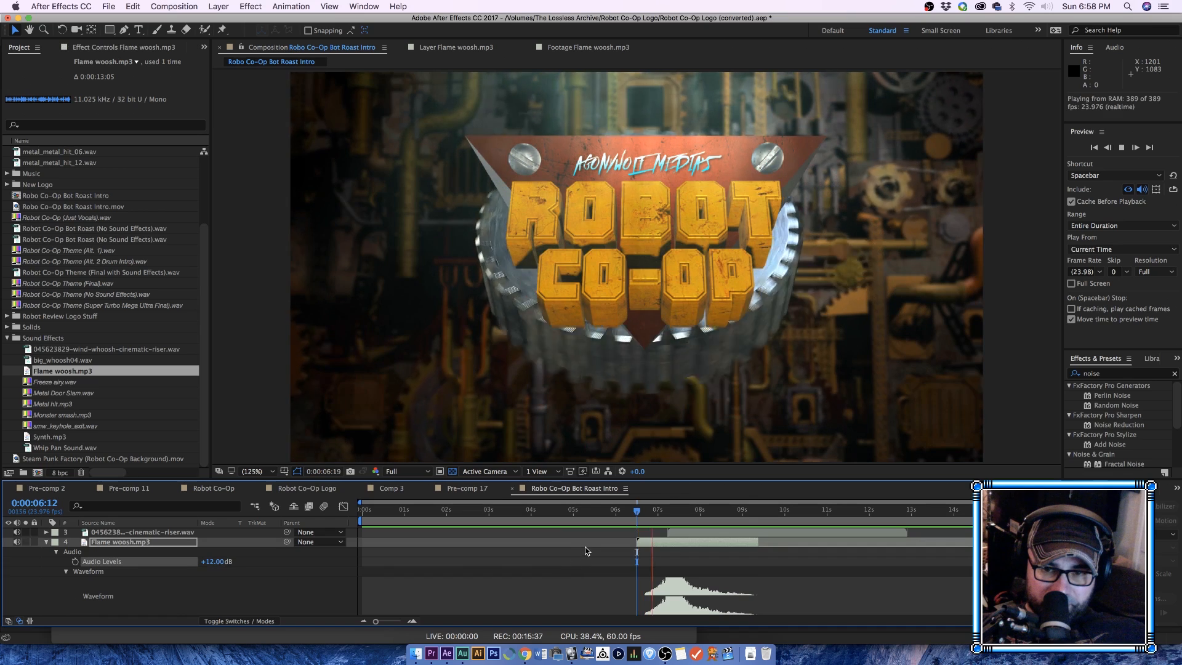
key("space")
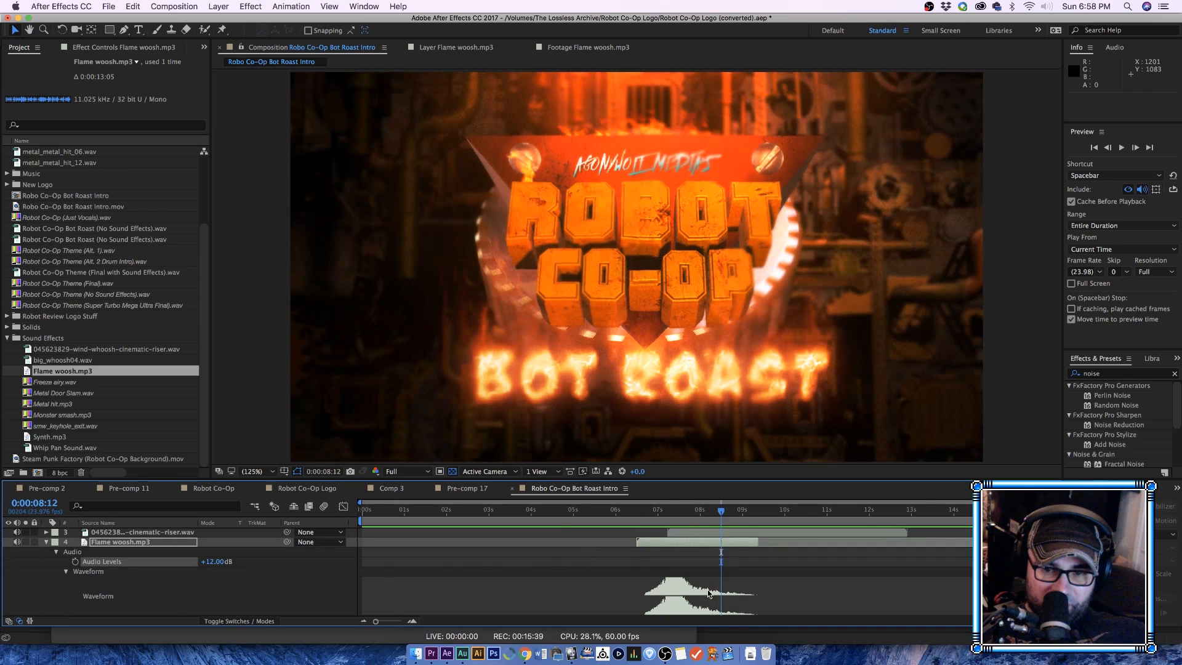
Step: Lower Flame woosh to +3 dB, replay the flame reveal, and collapse its audio properties
left_click_drag(233, 567, 221, 567)
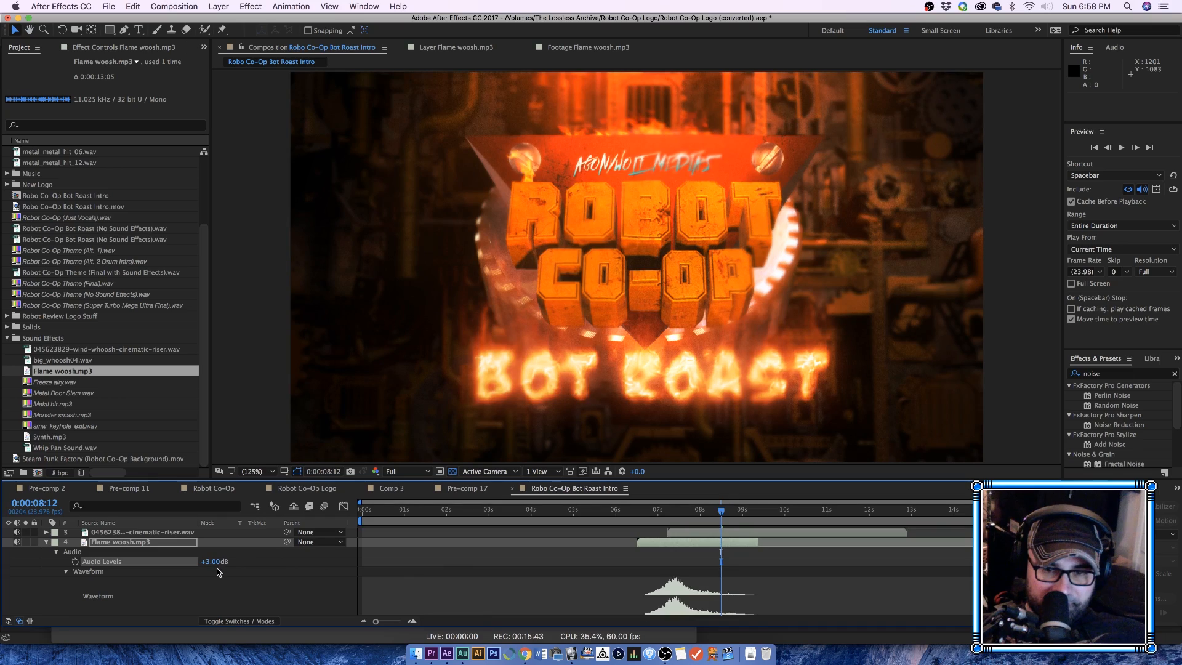
left_click(629, 511)
key("space")
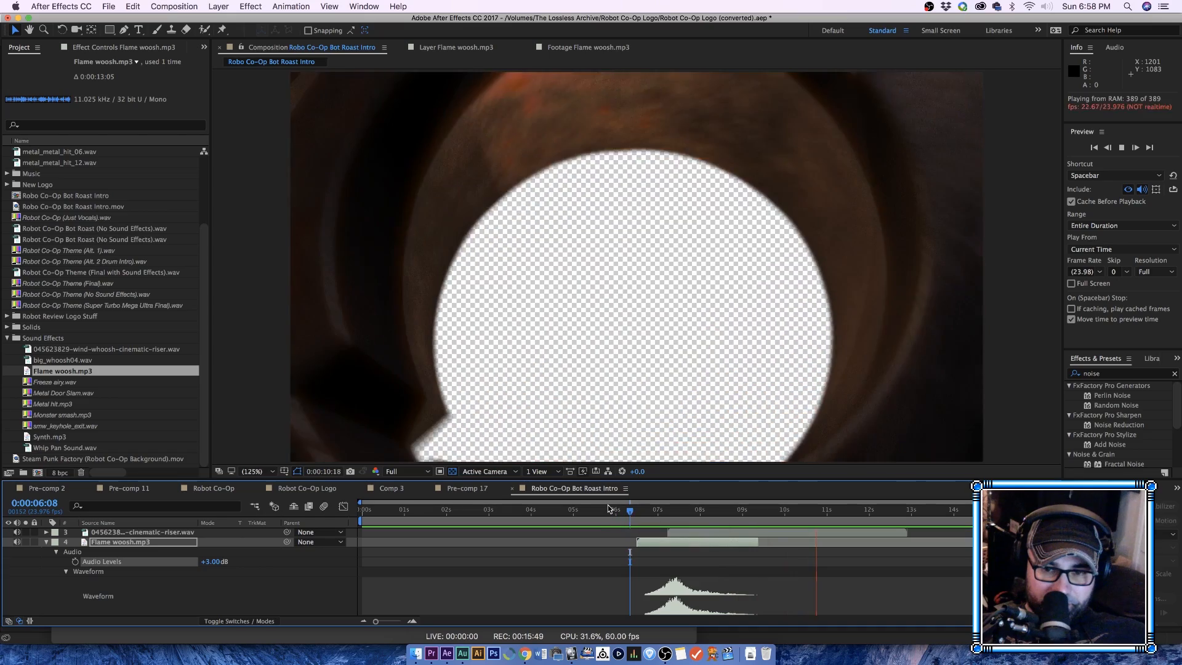
left_click(607, 506)
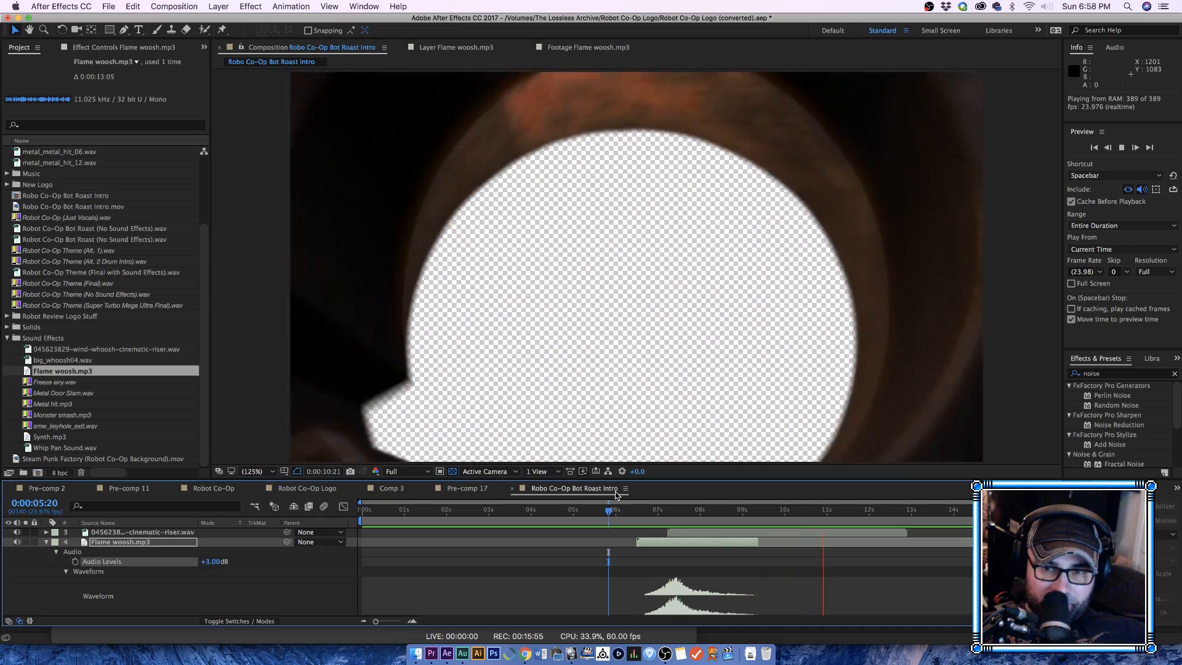
left_click(629, 516)
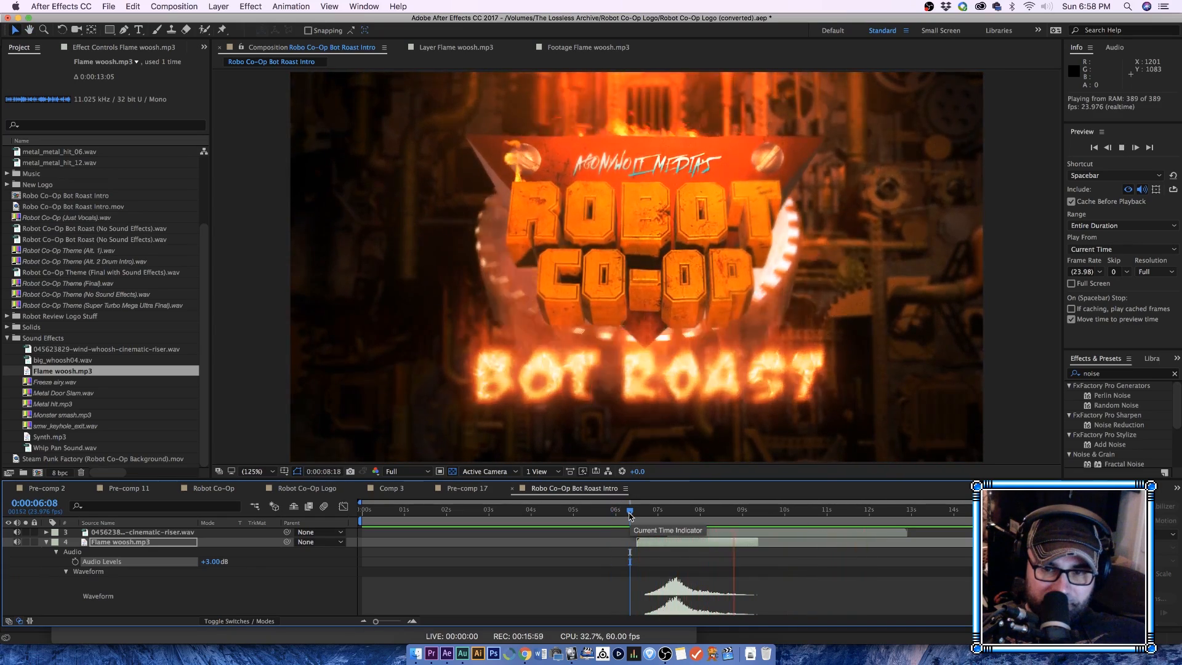
left_click_drag(367, 516, 352, 516)
left_click(46, 543)
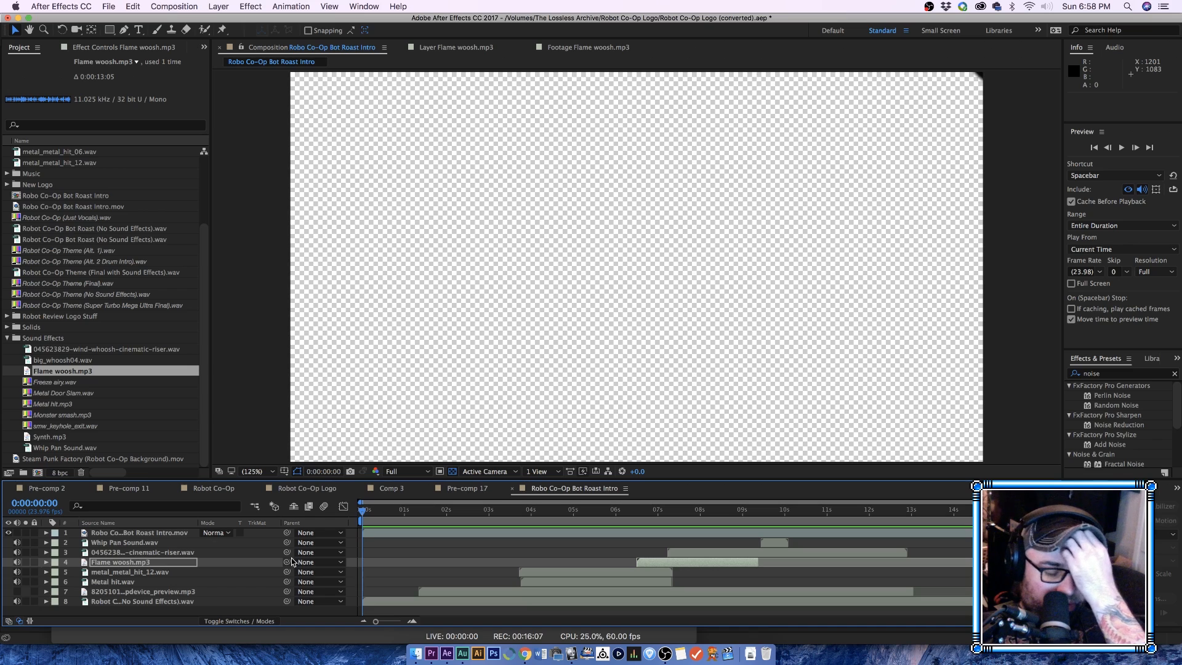
Step: Play the full intro, save, then audition Synth.mp3 in its own Footage viewer
key("space")
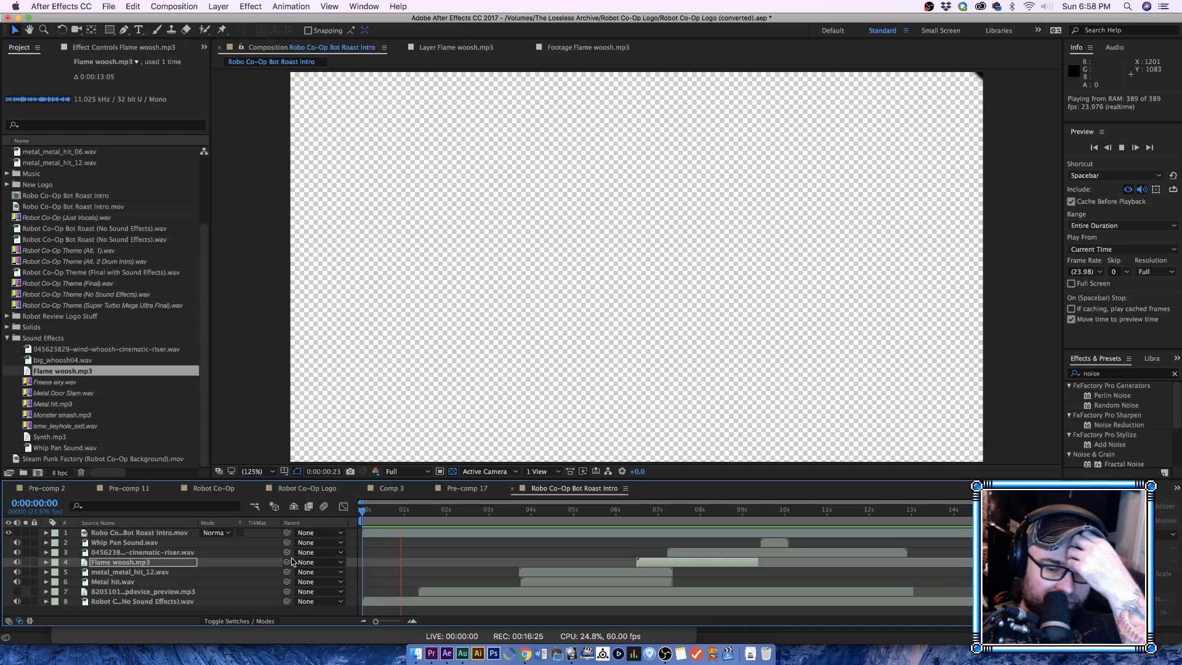
key("super+s")
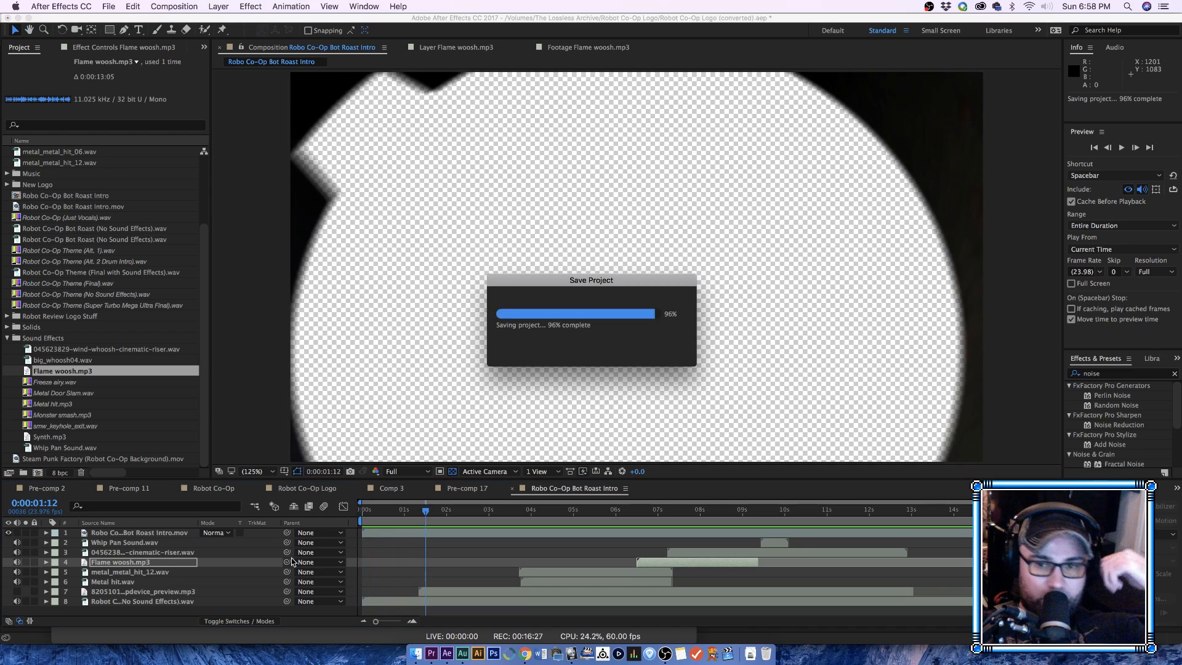
double_click(49, 436)
left_click(1121, 149)
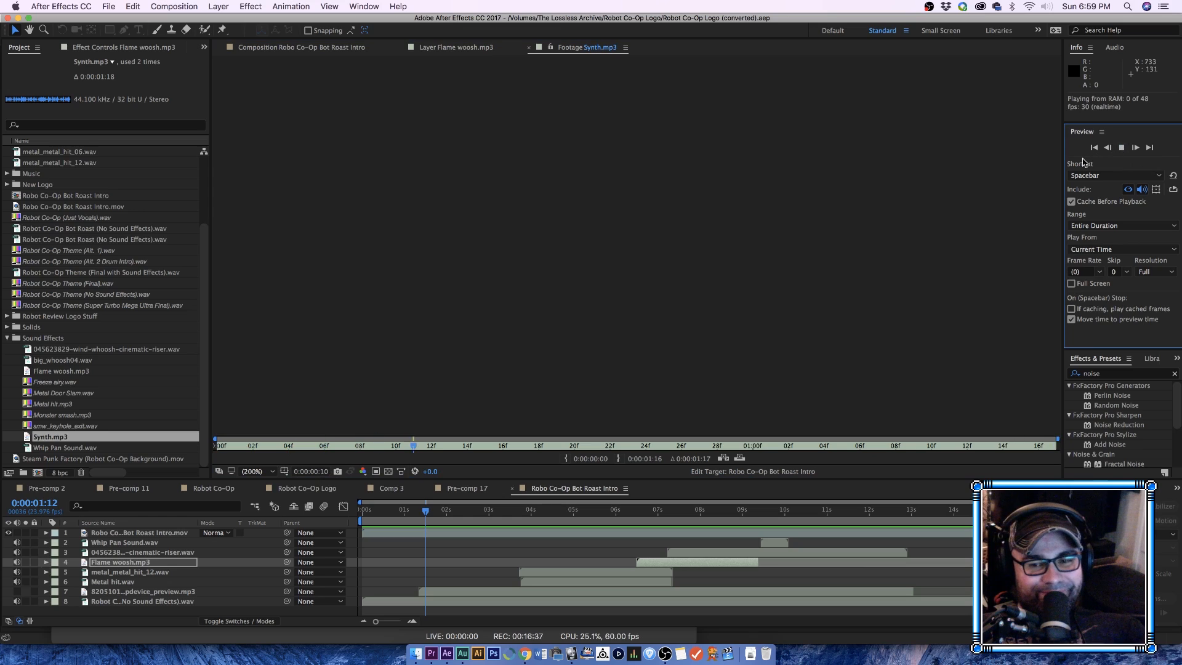
left_click(864, 211)
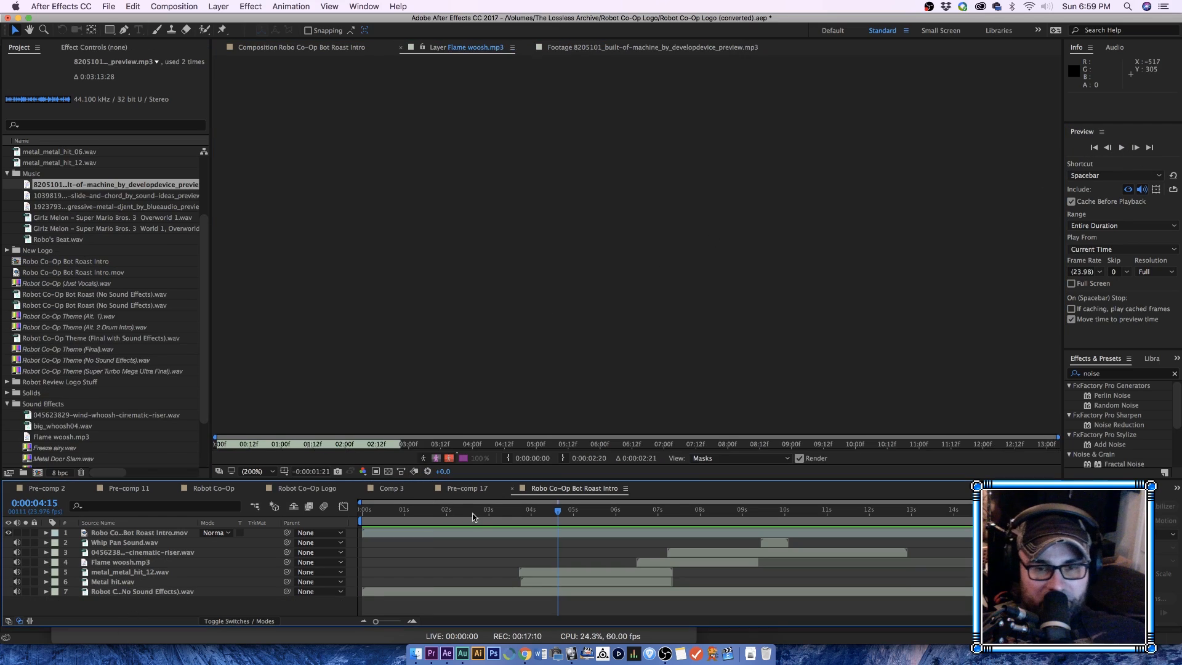
Step: Rewind the Bot Roast Intro comp to its start, save, and preview it
left_click_drag(473, 517, 342, 511)
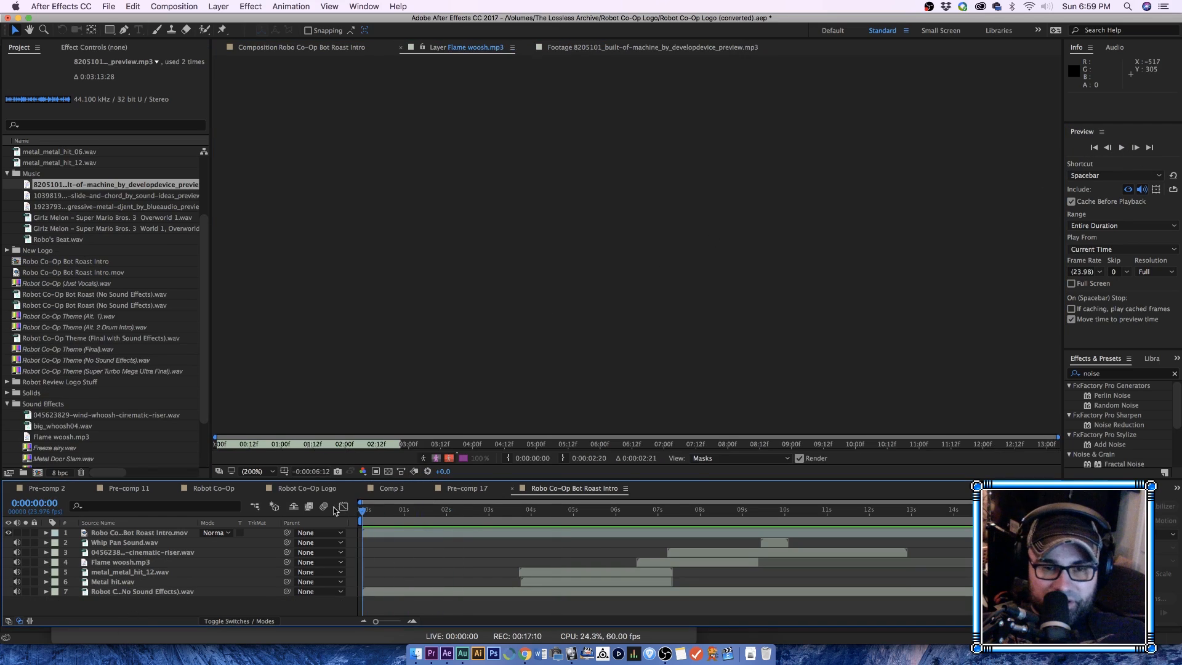
left_click(302, 48)
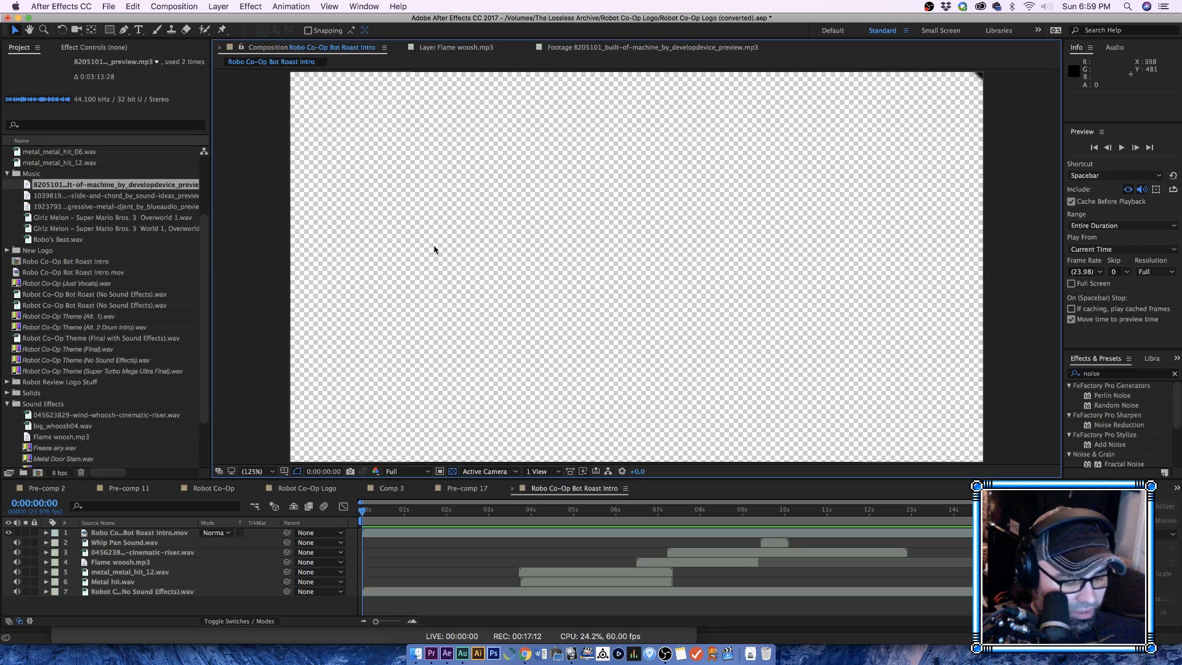
key("super+s")
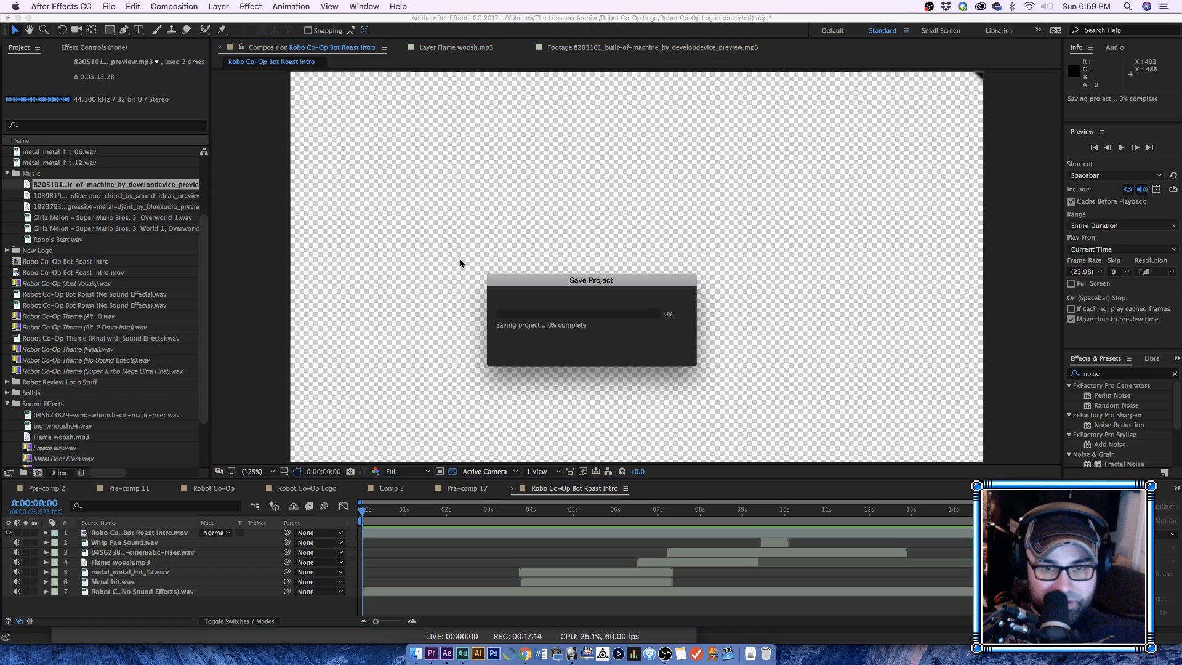
key("space")
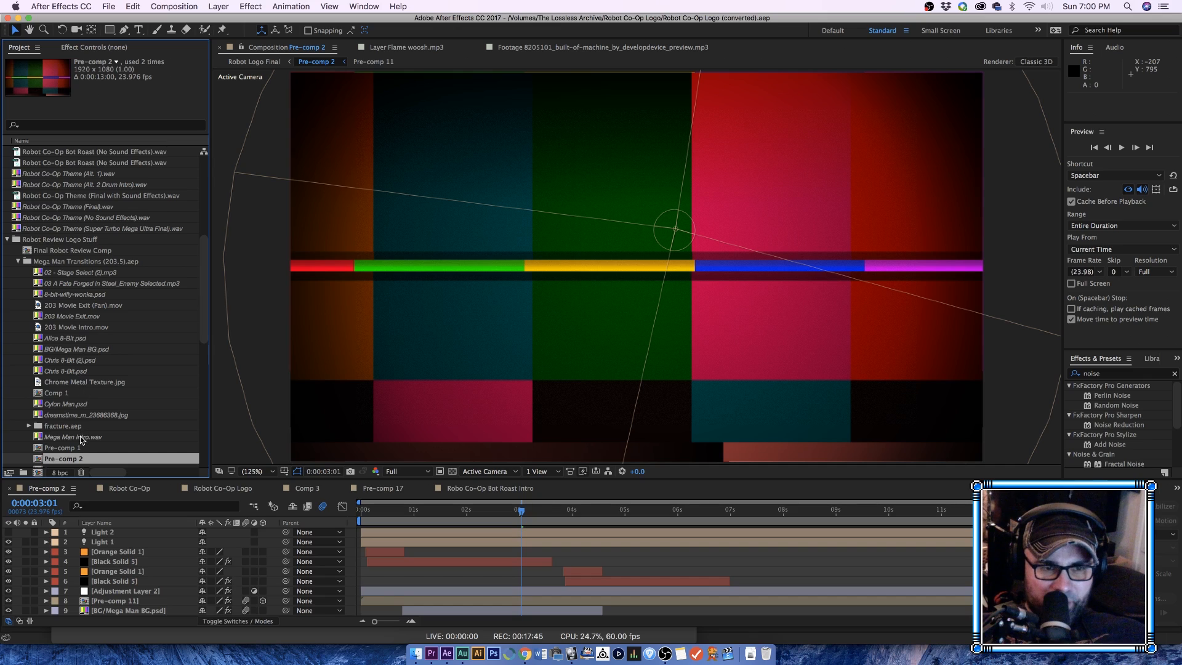
Step: Delete the Mega Man Transitions folder from the Project panel via Edit > Clear
left_click(95, 265)
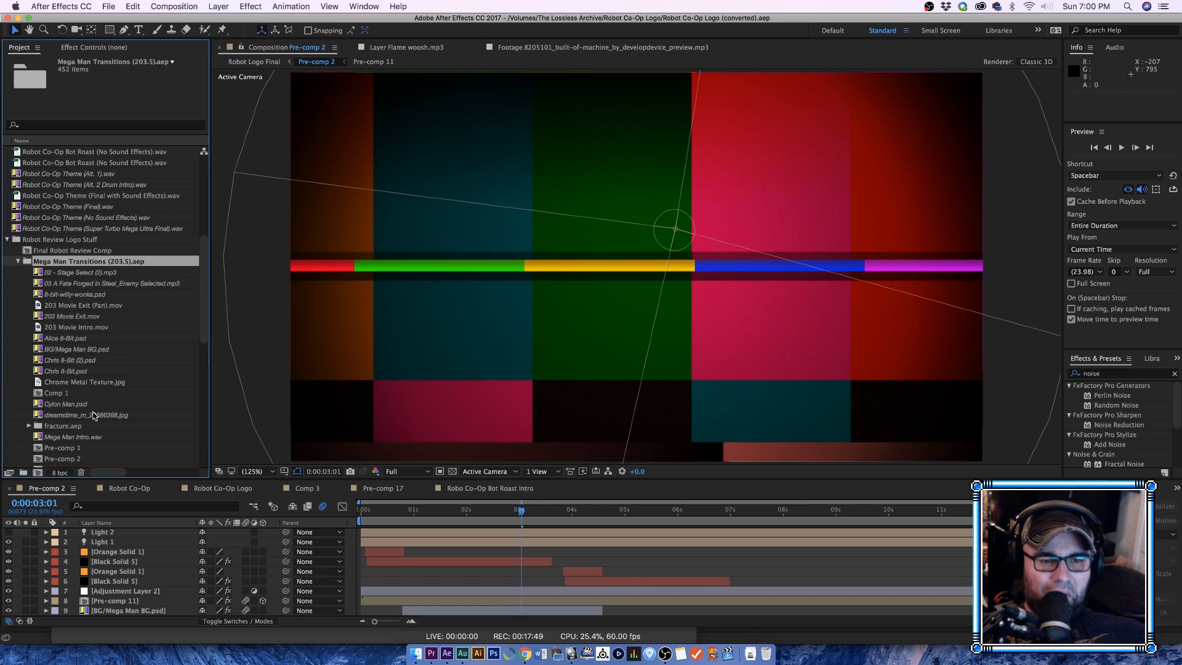
scroll(93, 416, "down", 3)
scroll(93, 369, "up", 8)
left_click(133, 6)
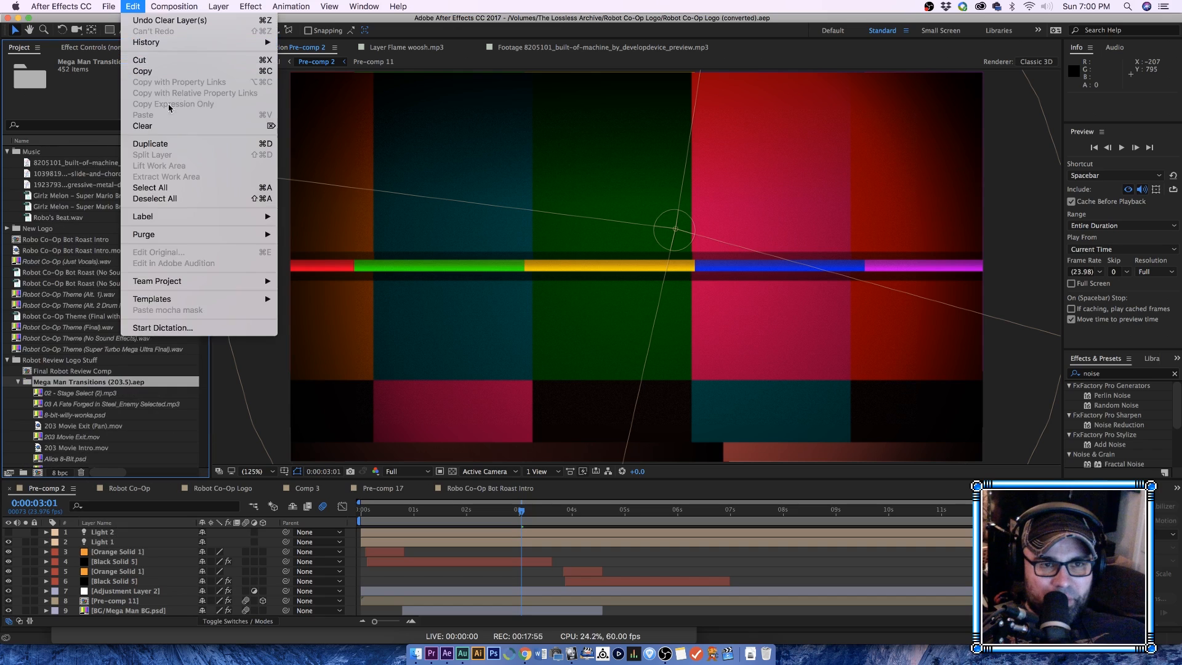
left_click(174, 126)
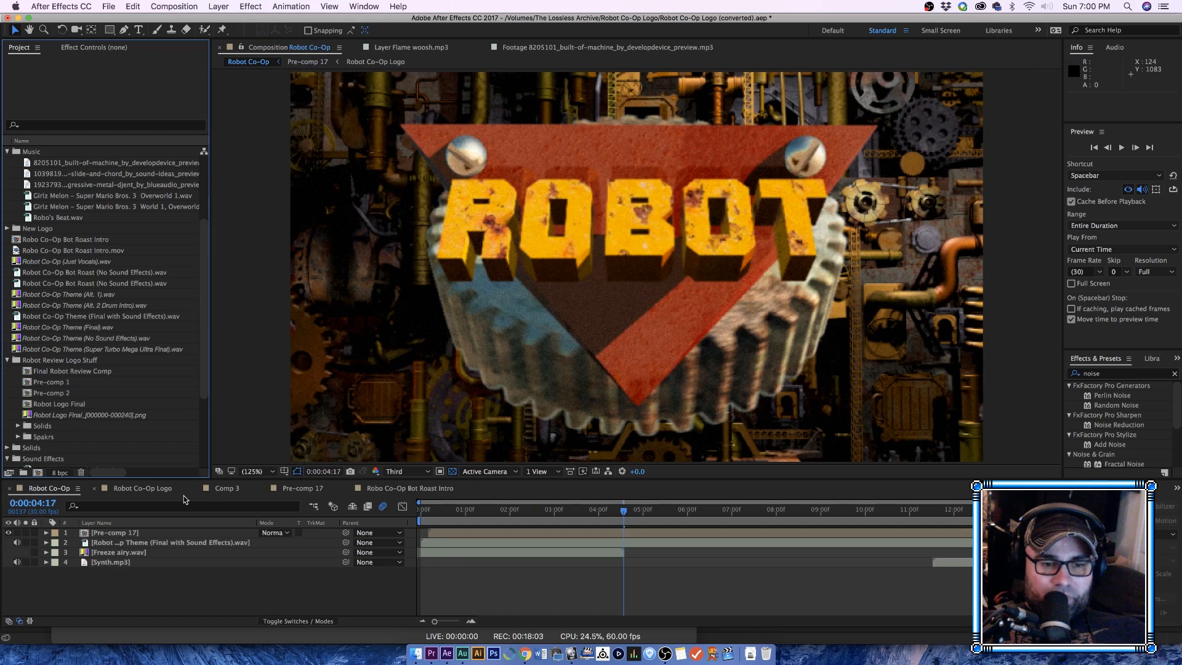
Step: Save and scrub the intro to the gear frame just before the flames appear
left_click(393, 490)
left_click_drag(414, 510, 424, 510)
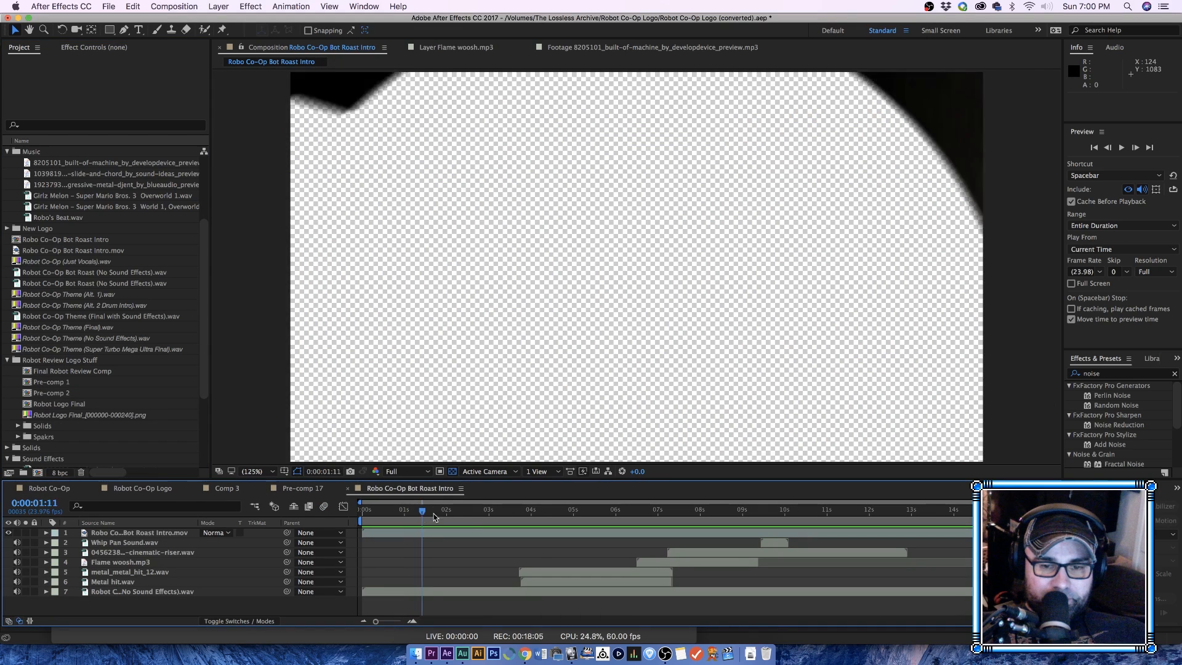
key("super+s")
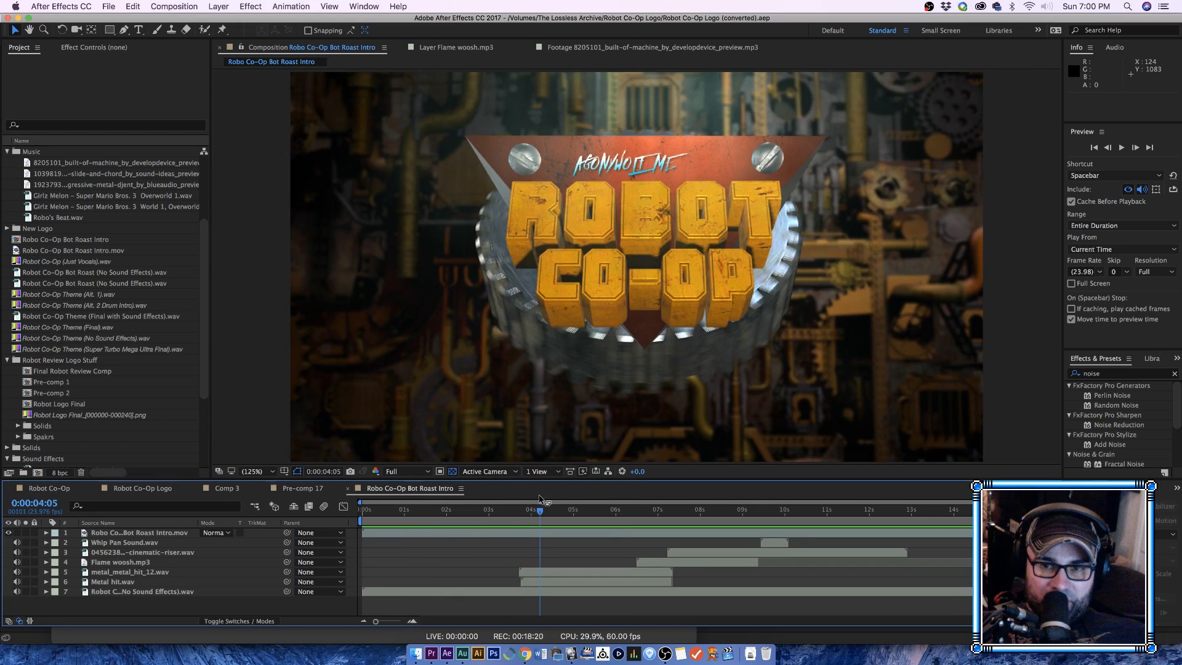
left_click_drag(542, 512, 717, 515)
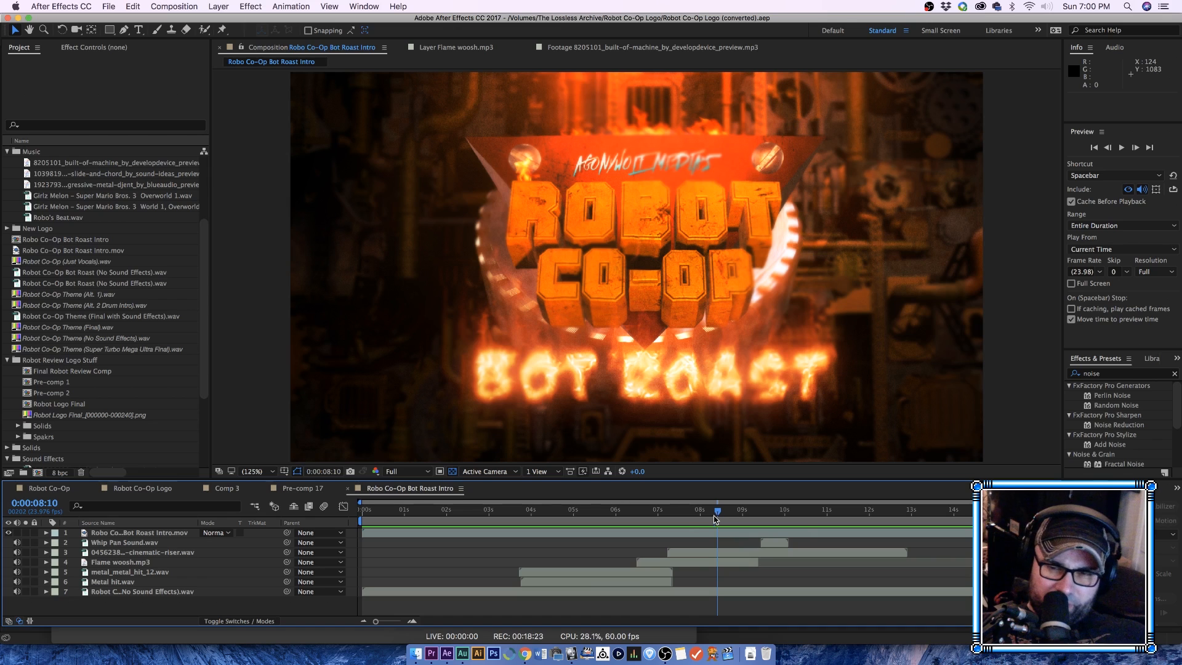
left_click(510, 522)
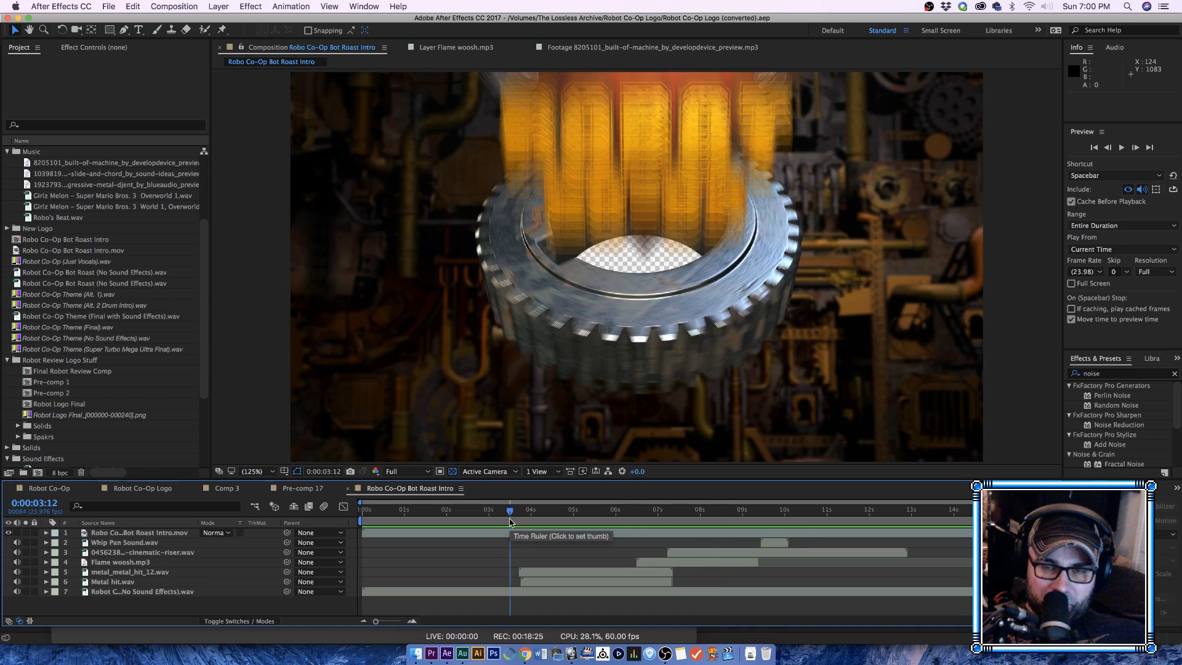
mouse_move(509, 522)
left_mouse_down()
mouse_move(478, 518)
mouse_move(498, 523)
left_mouse_up()
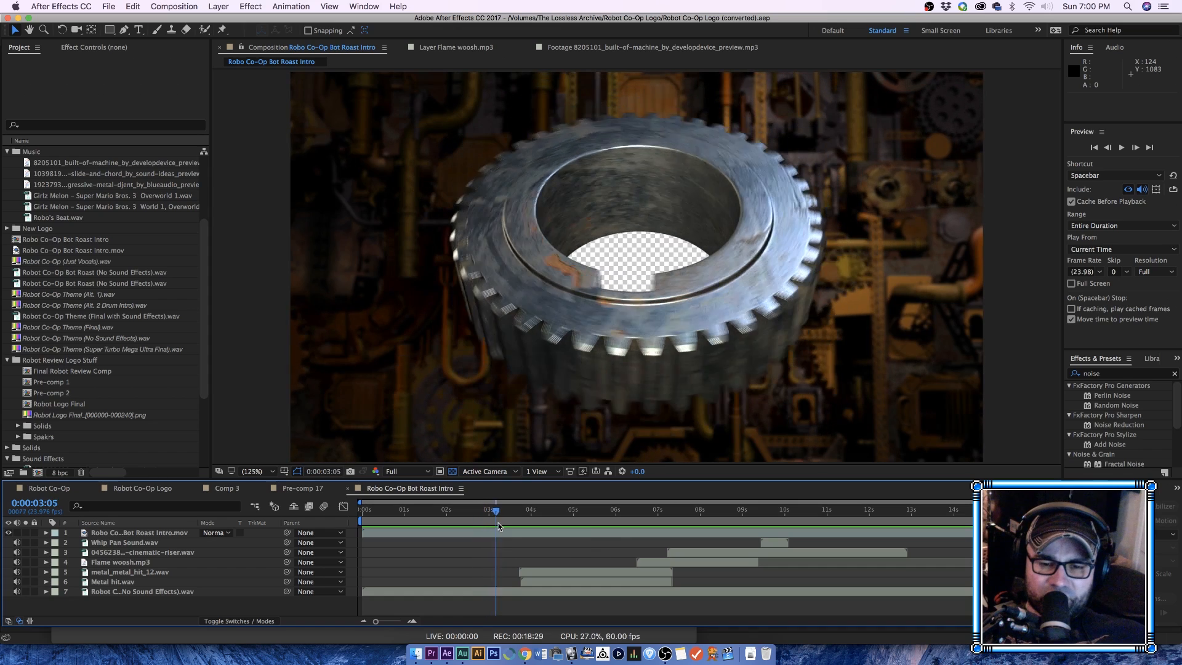
Step: Inspect the Robot Logo Final sequence and open the Final Robot Review Comp to check it
left_click(80, 416)
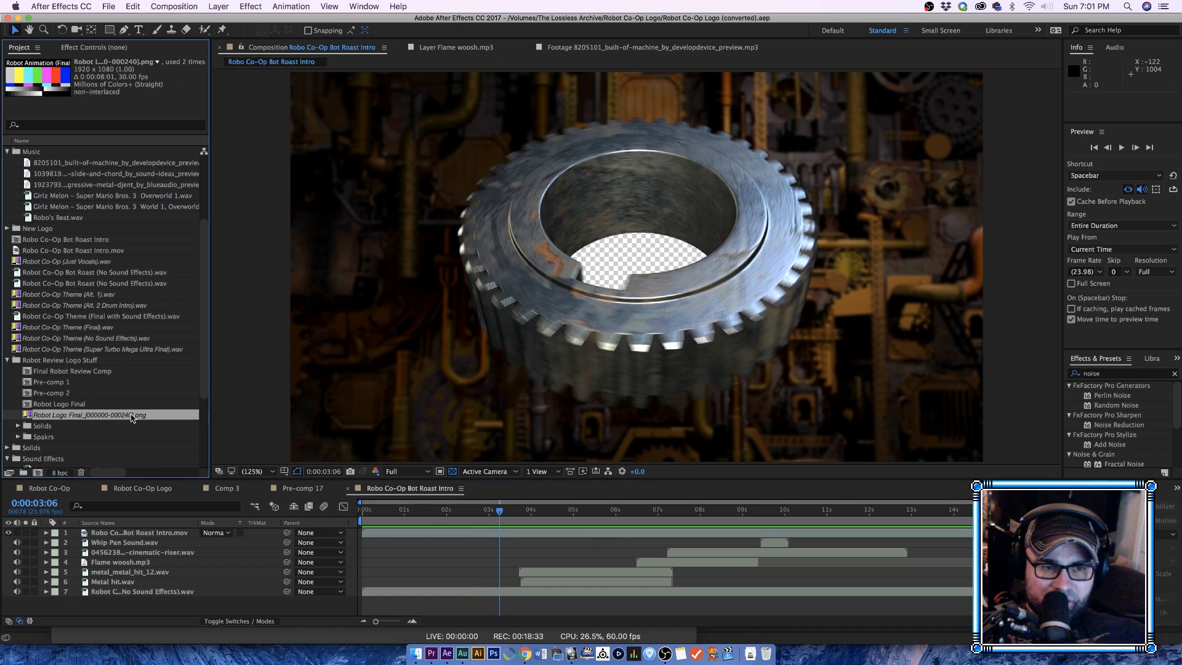
right_click(131, 419)
left_click(61, 401)
left_click(65, 362)
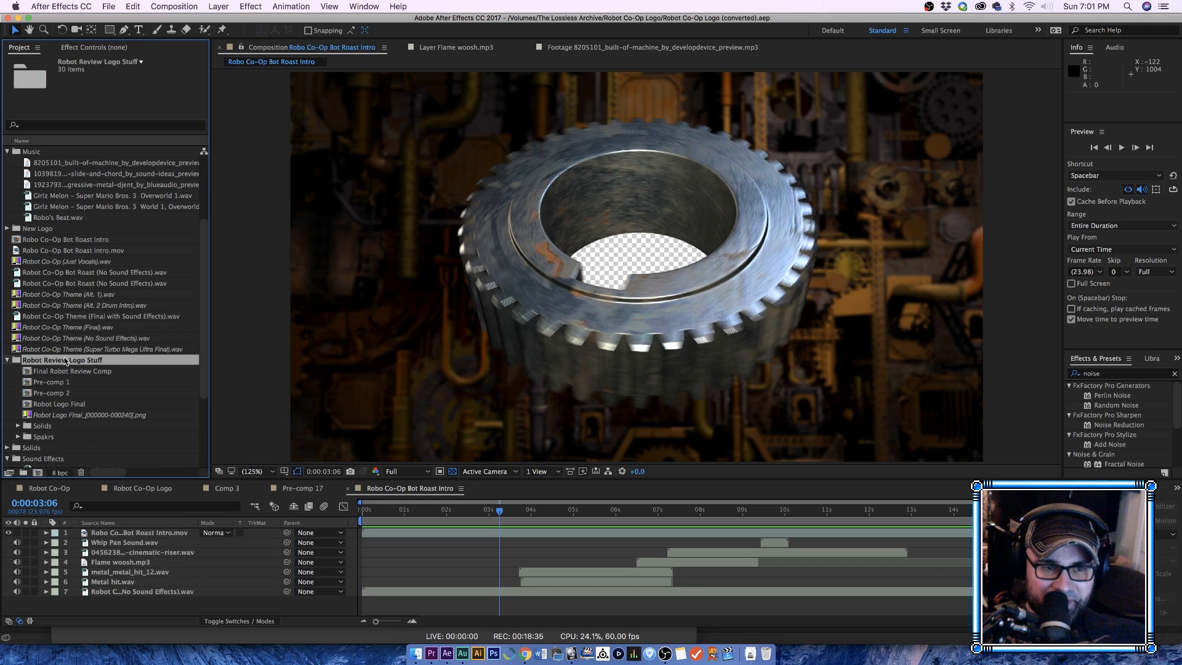
left_click(498, 517)
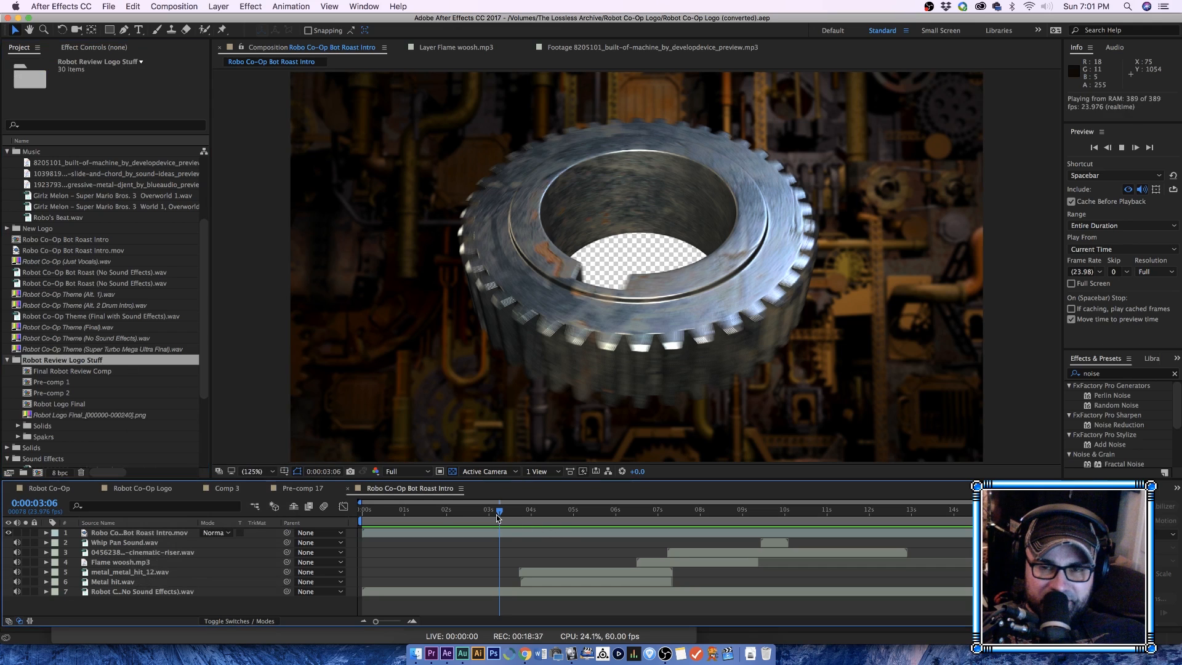
key("space")
left_click(77, 372)
double_click(76, 373)
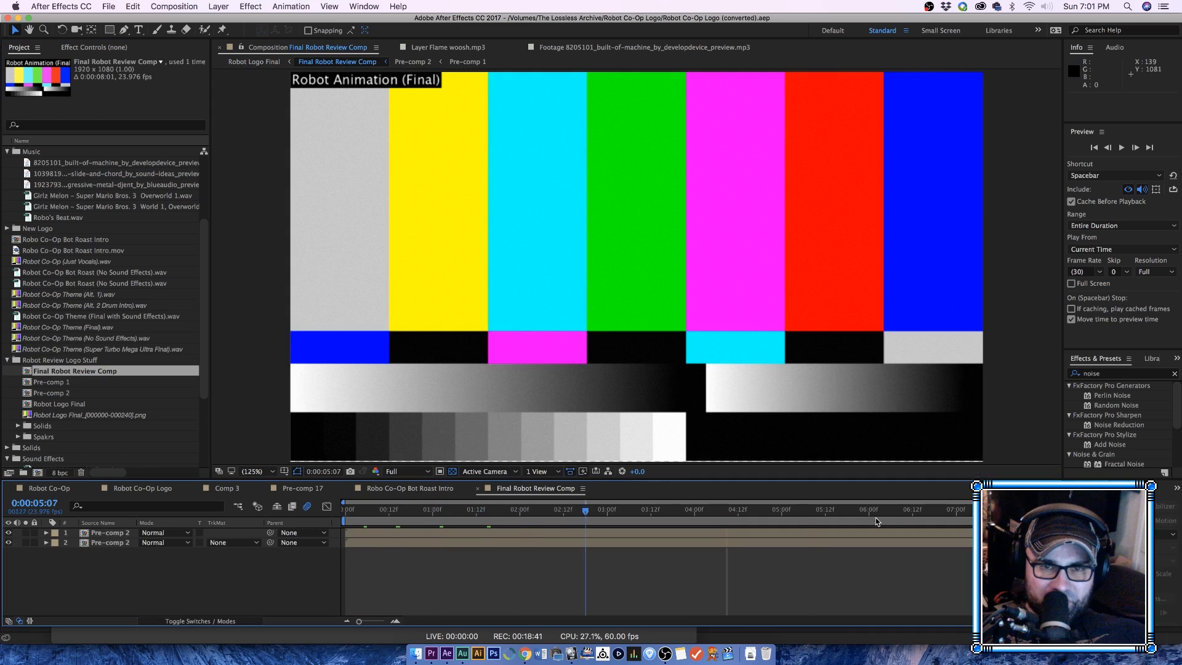
Step: Delete the Robot Review Logo Stuff folder via Edit > Clear, confirming Delete
left_click(72, 361)
right_click(72, 363)
left_click(133, 6)
left_click(133, 6)
left_click(159, 125)
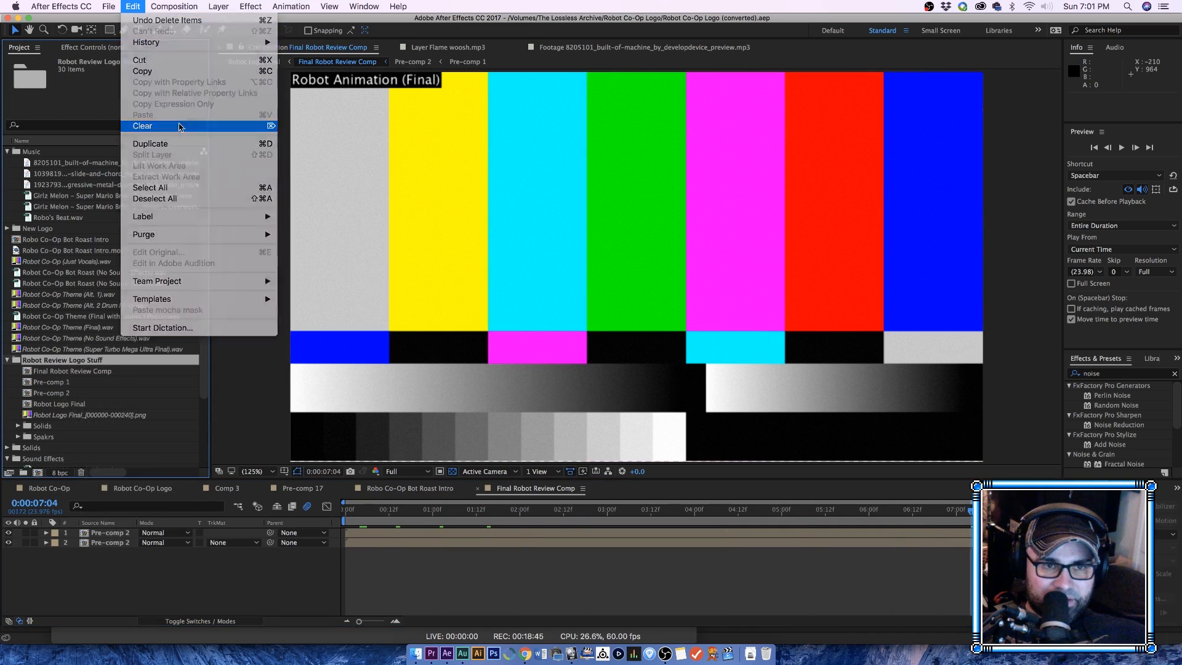
left_click(699, 337)
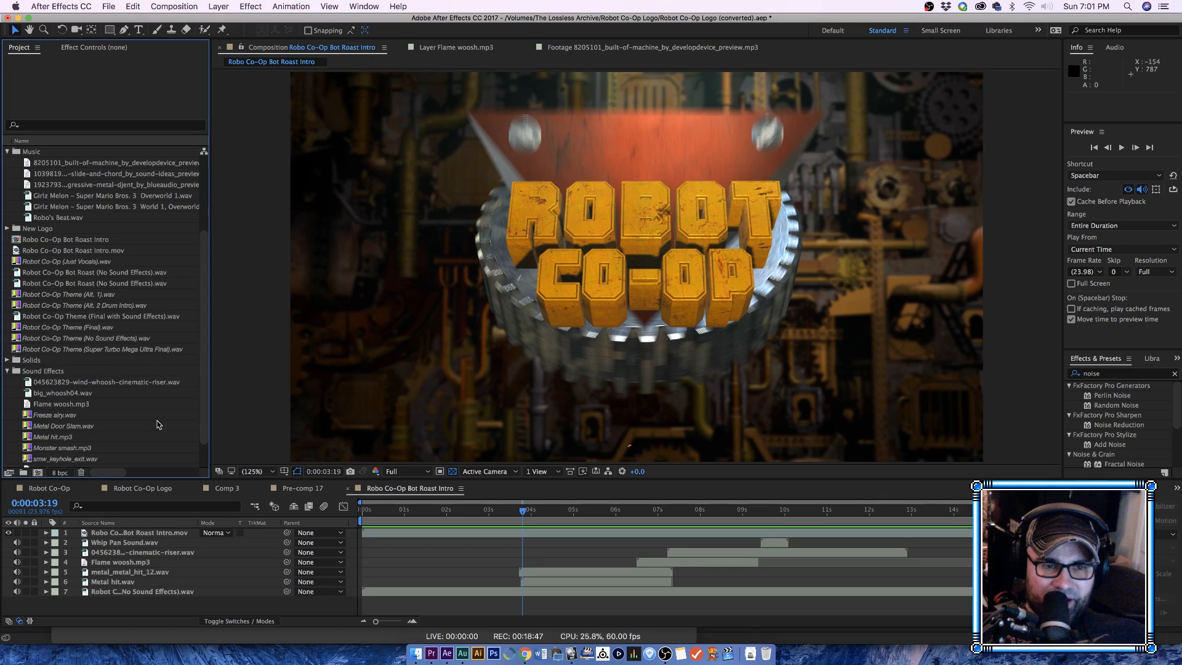
left_click(46, 413)
scroll(134, 434, "down", 3)
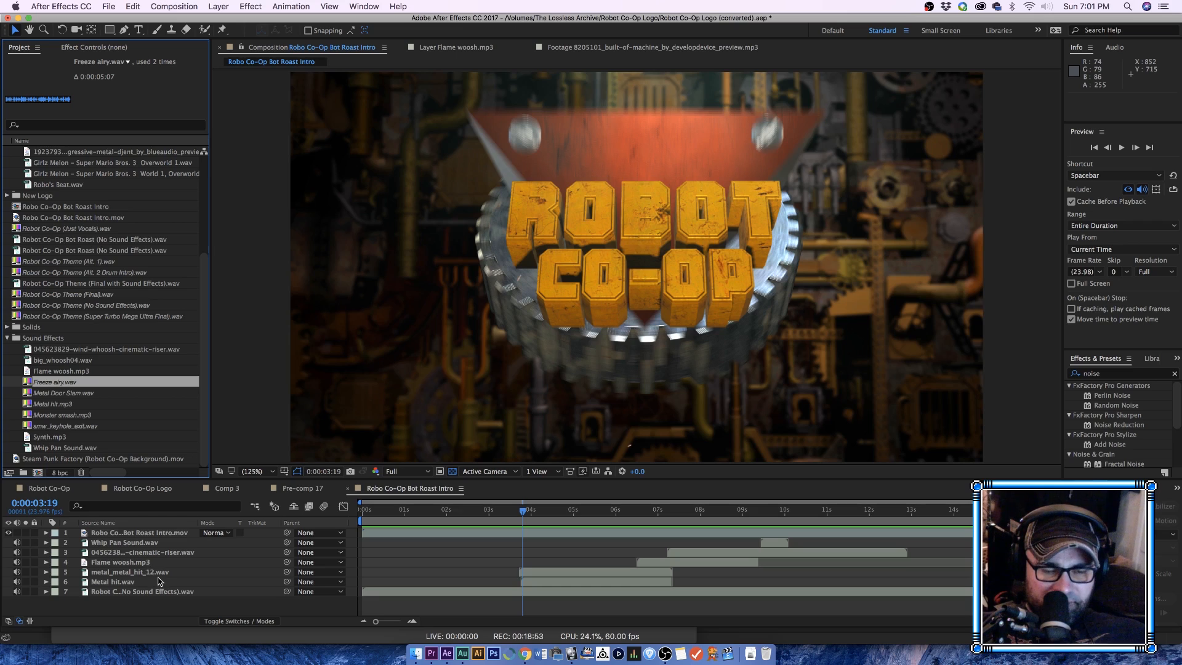
key("Home")
key("space")
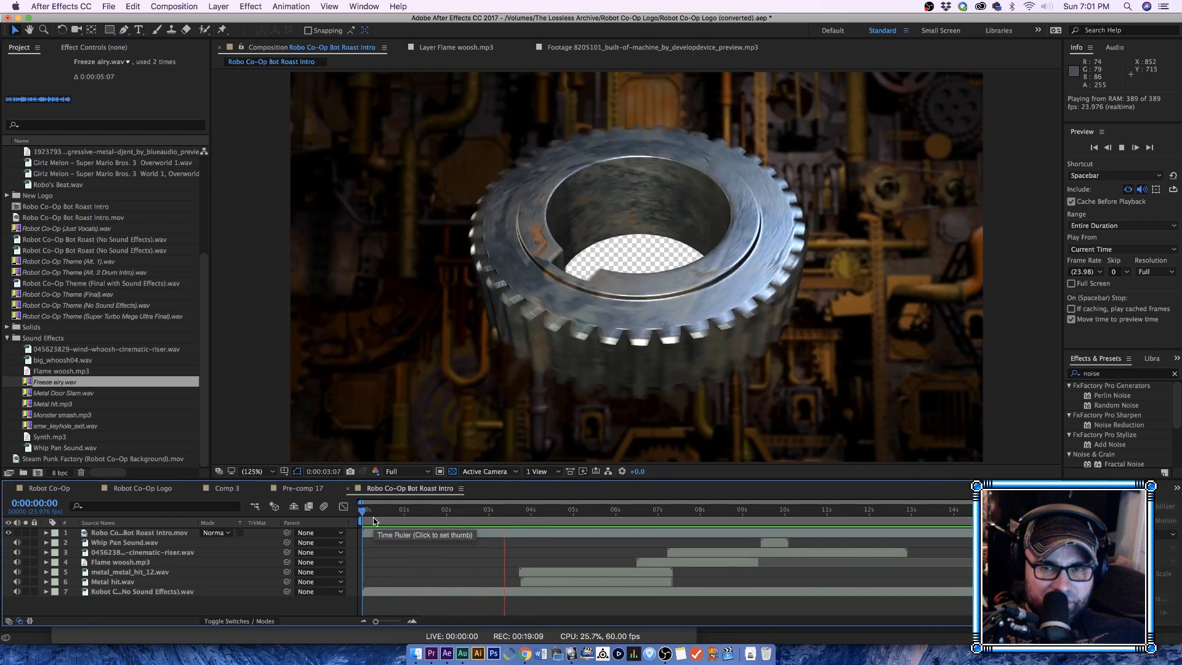
key("space")
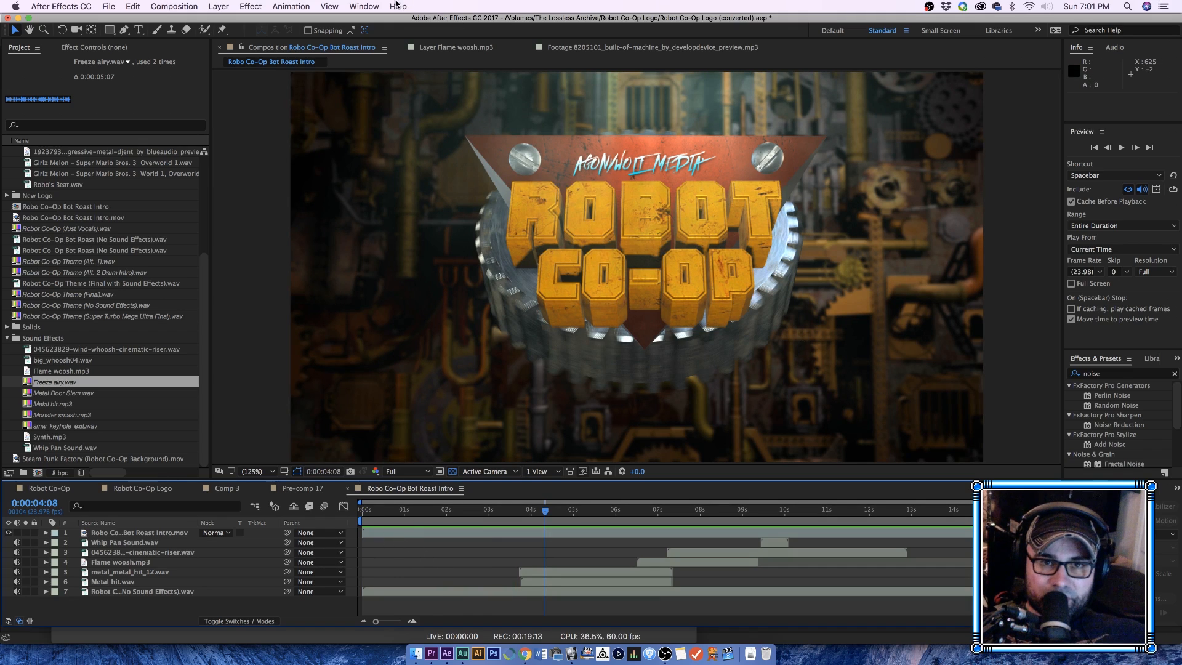
left_click(364, 6)
left_click(396, 76)
left_click(407, 520)
key("space")
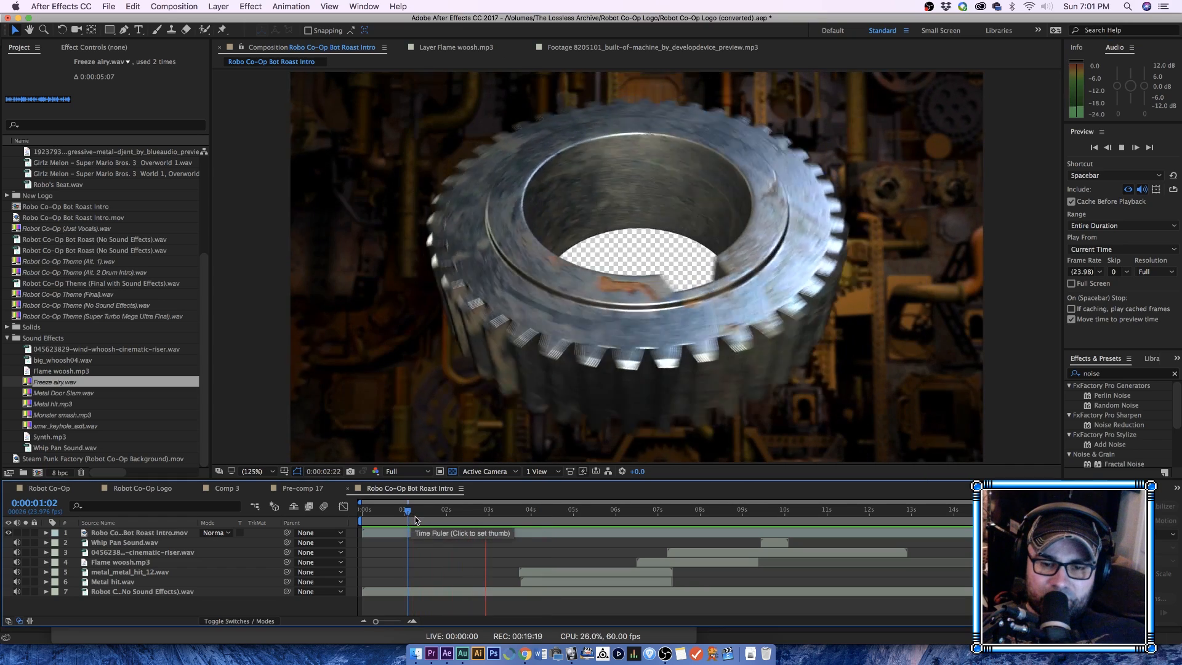
key("space")
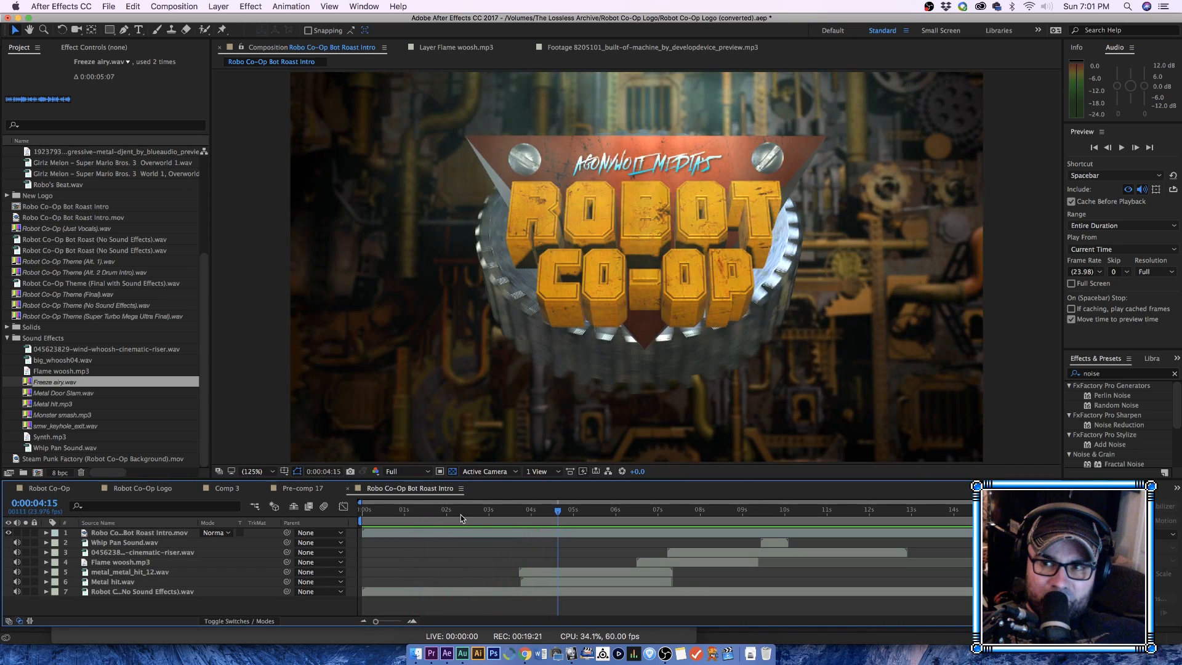
left_click_drag(517, 513, 645, 514)
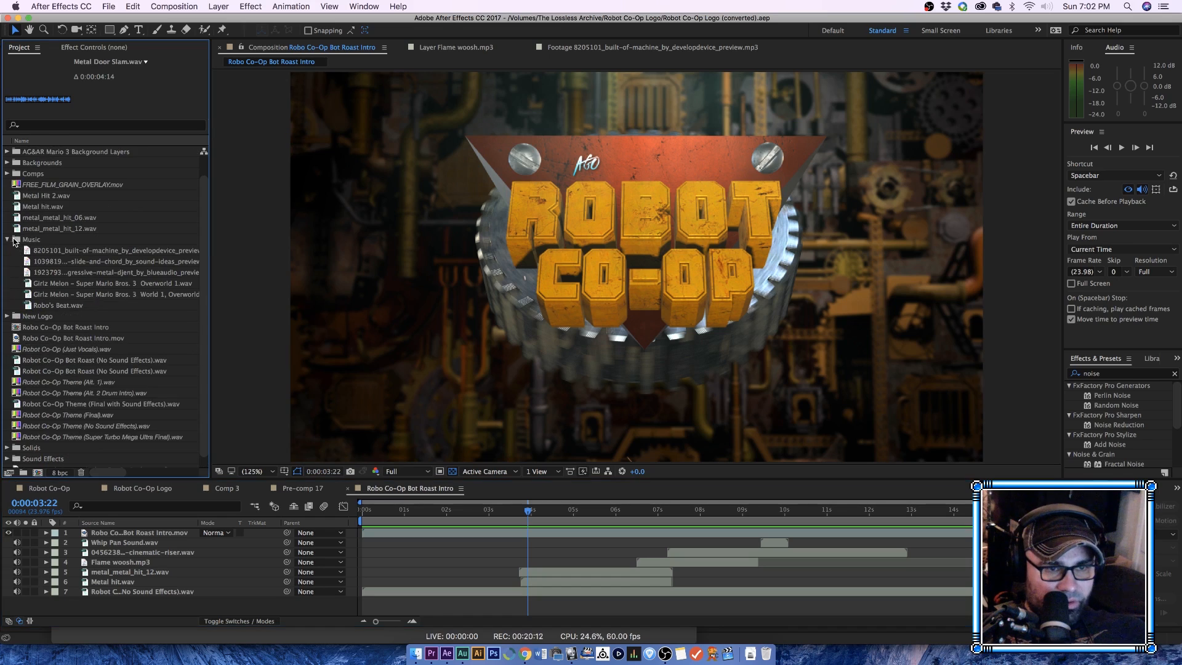
left_click(7, 240)
Step: Browse the Sound Effects folder in the Import dialog, then cancel without importing
double_click(80, 462)
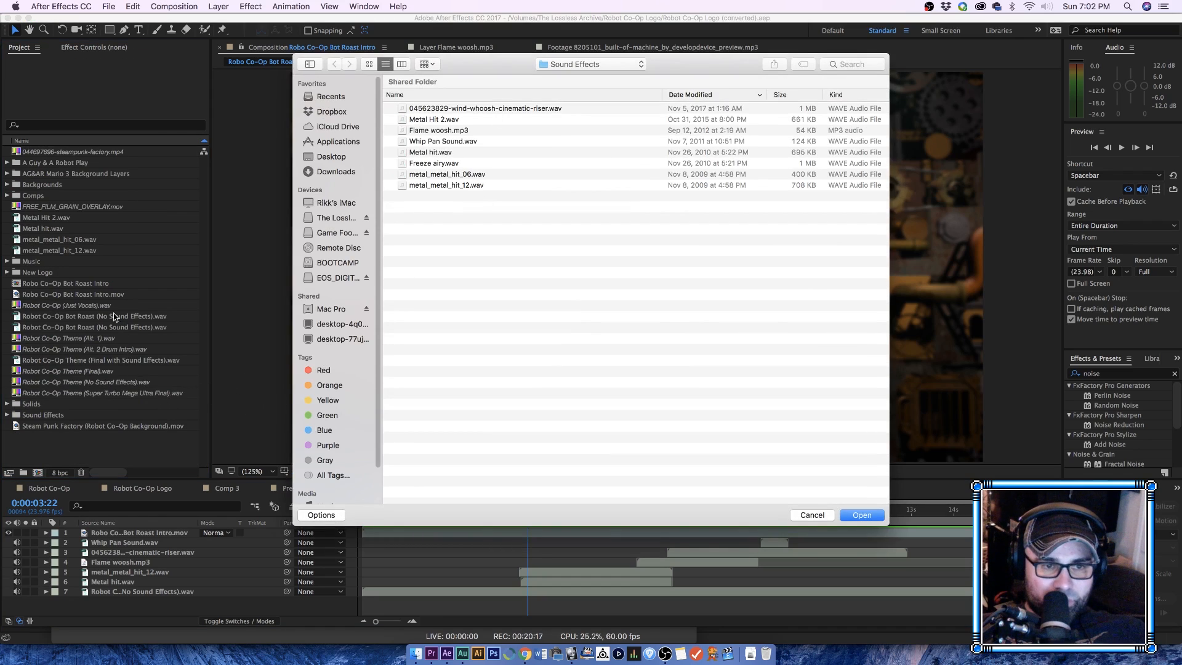
left_click(605, 69)
left_click(526, 285)
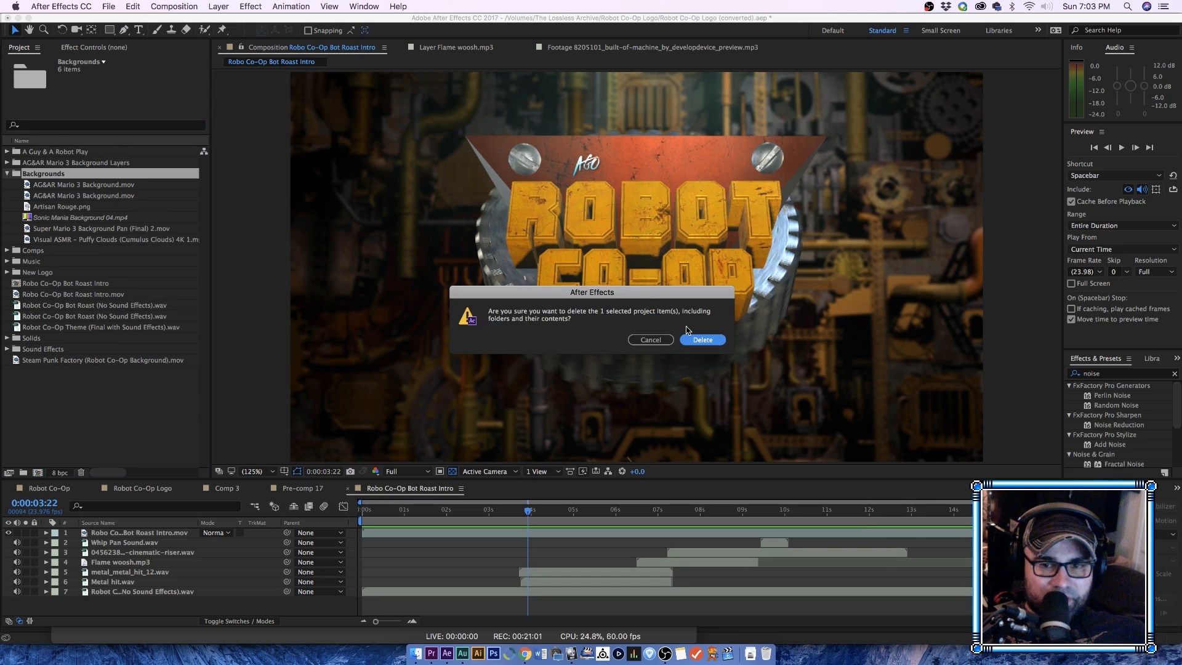
key("Return")
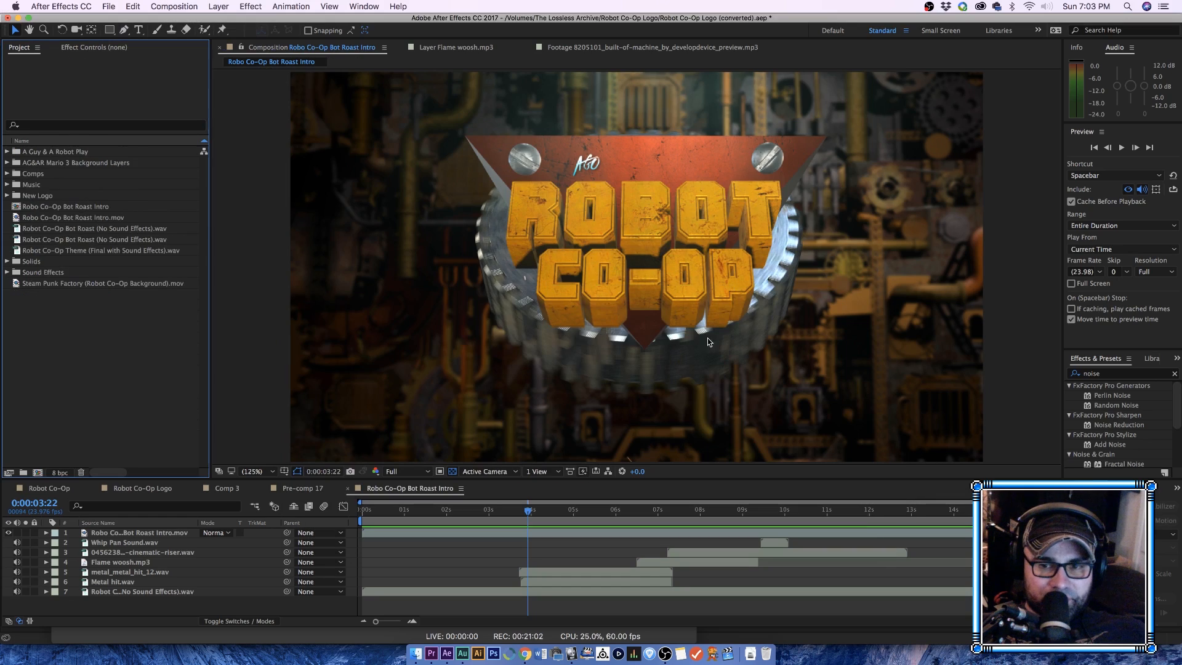
Step: Delete the A Guy & A Robot Play folder via Edit > Clear, confirming Delete
left_click(6, 152)
right_click(50, 153)
left_click(139, 66)
left_click(132, 6)
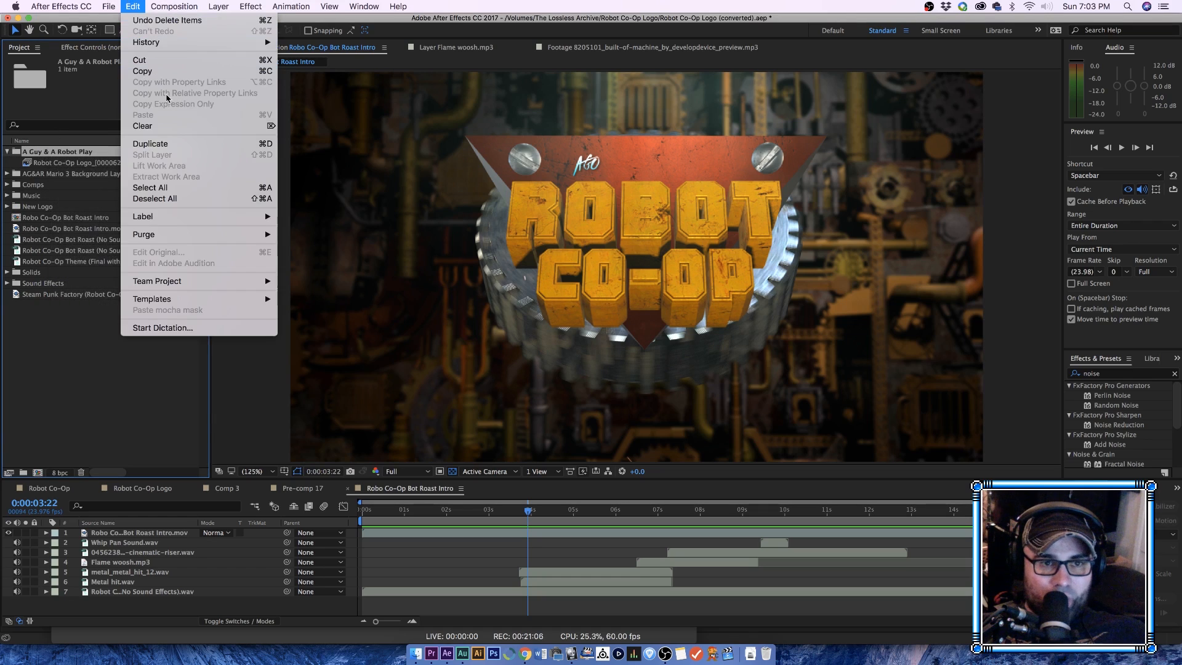
left_click(173, 123)
left_click(702, 339)
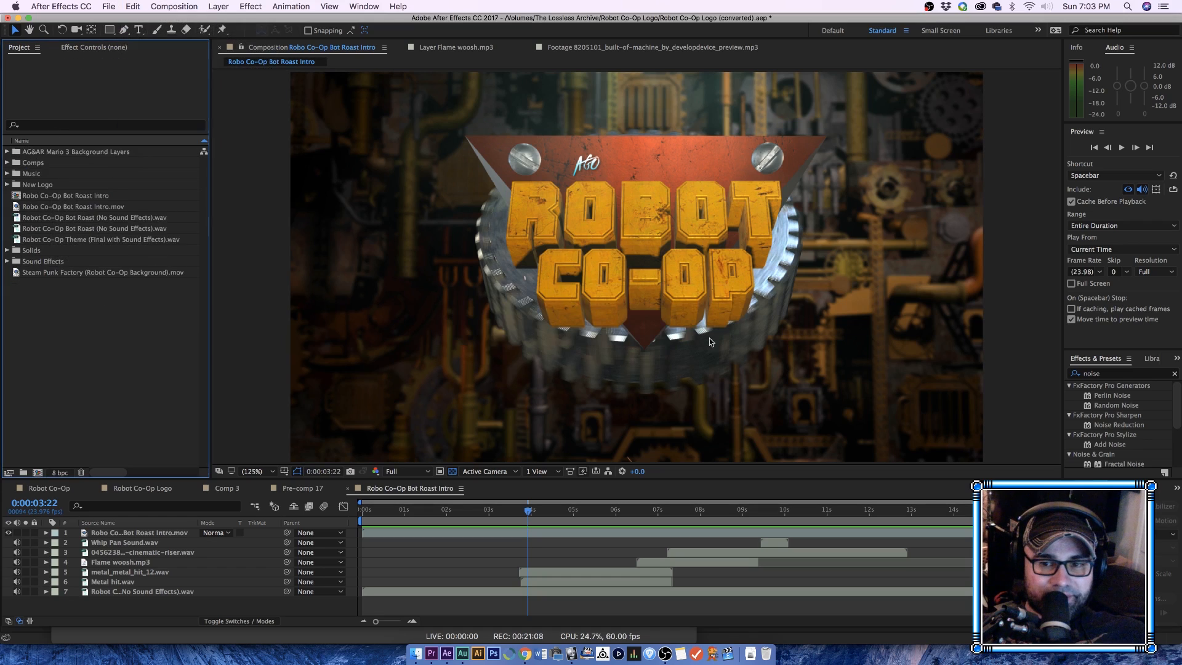
Step: Inspect, then delete the AG&AR Mario 3 Background Layers folder, confirming Delete
left_click(107, 154)
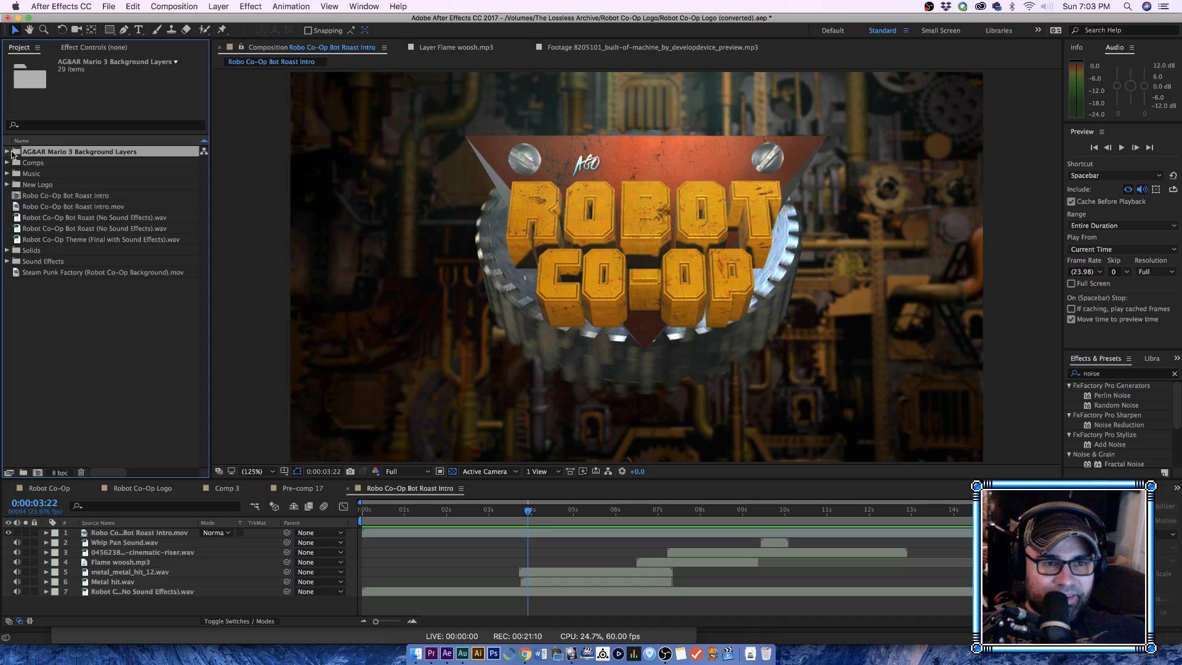
left_click(7, 153)
scroll(85, 333, "down", 5)
scroll(87, 348, "up", 5)
left_click(8, 152)
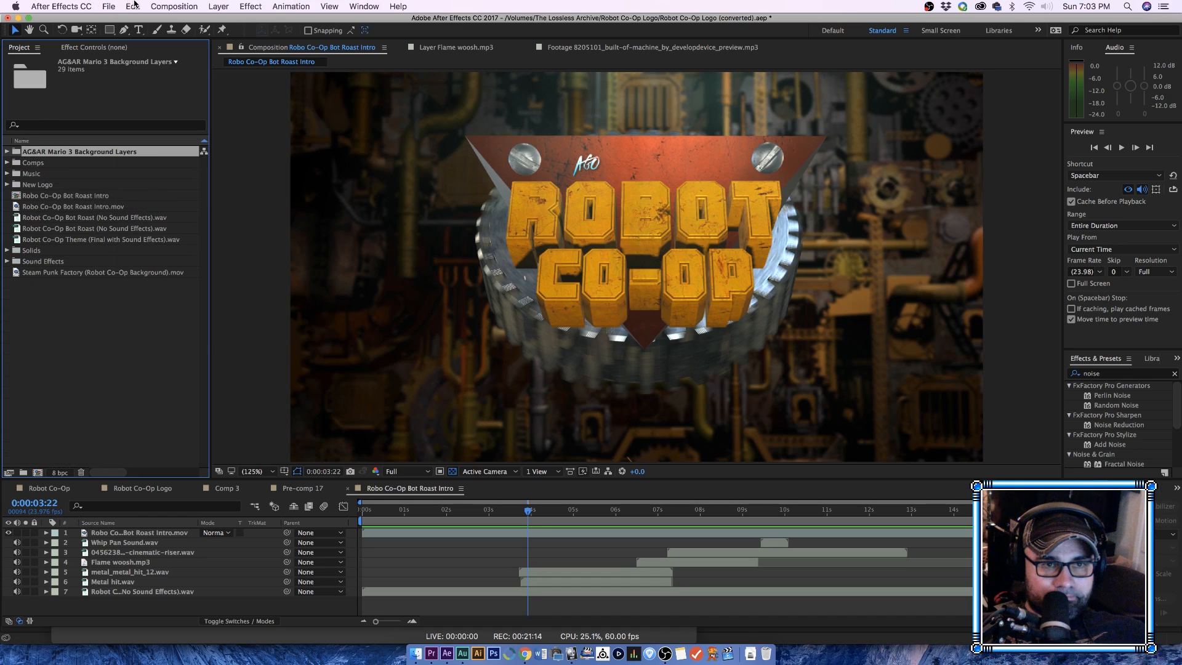
left_click(133, 6)
left_click(148, 123)
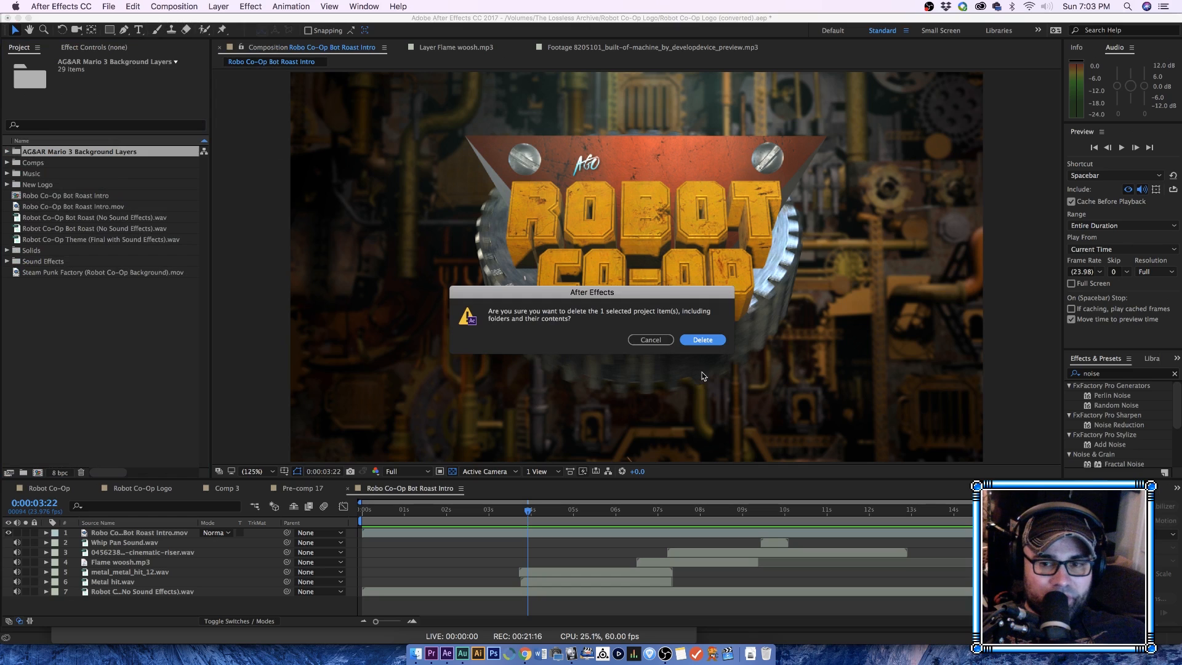
left_click(703, 342)
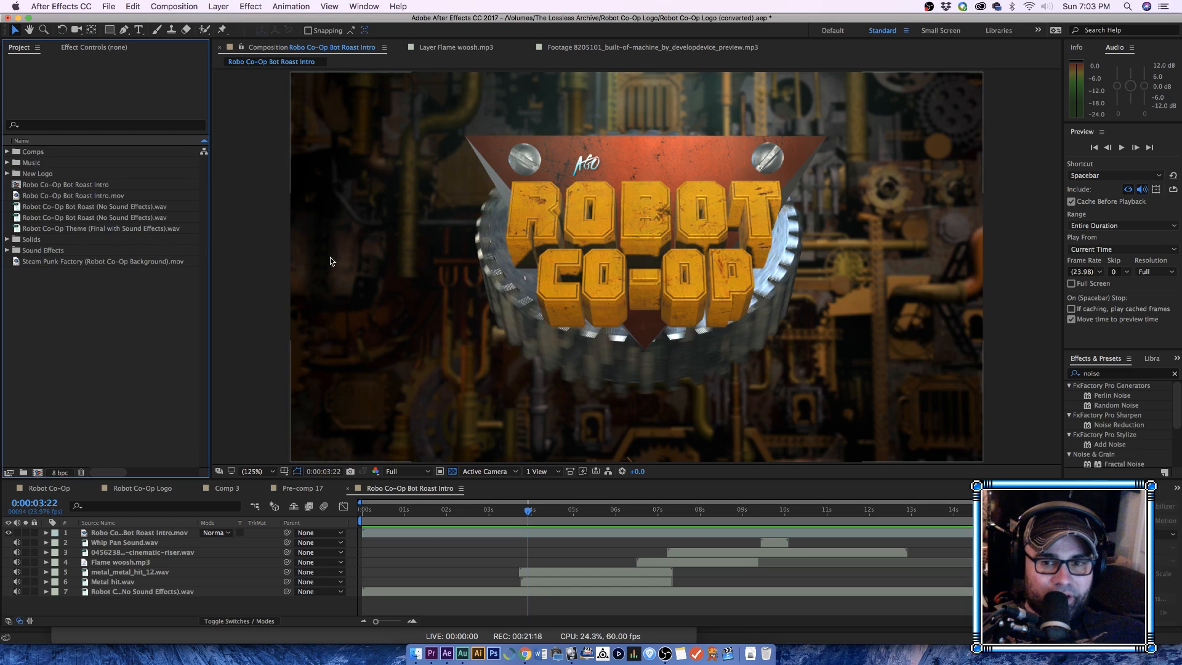
Step: Remove FREE_FILM_GRAIN_OVERLAY.mov from the Comps folder and select the Robo Co-Op Bot Roast Intro.mov footage
left_click(7, 152)
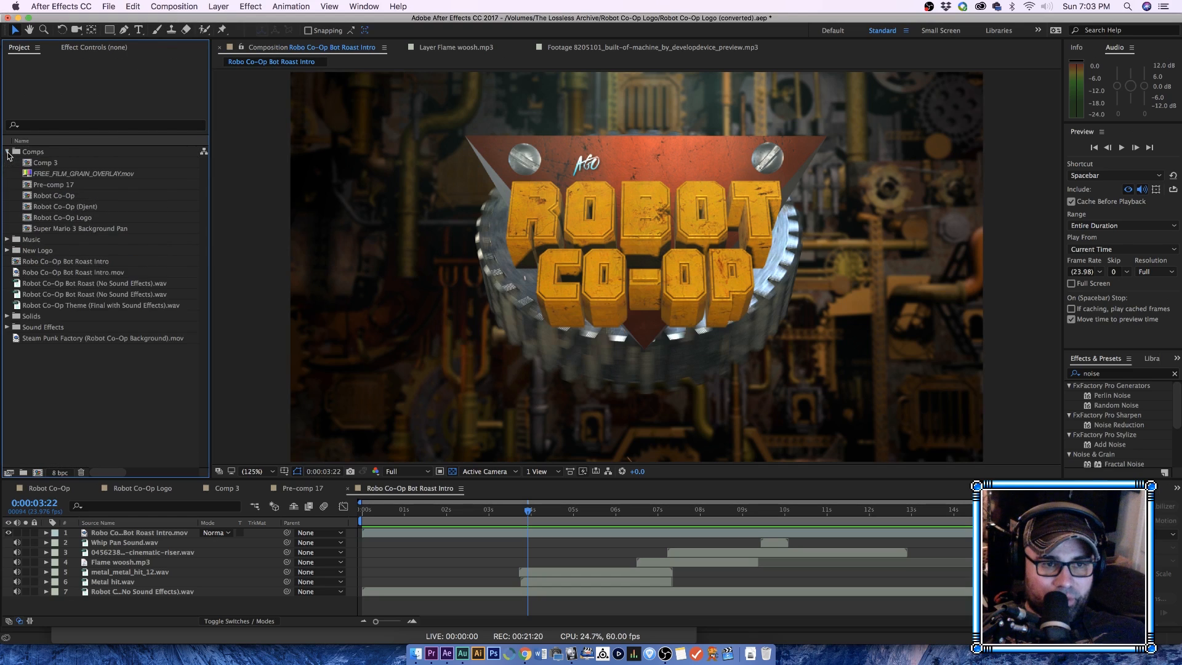
left_click(61, 175)
left_click(130, 7)
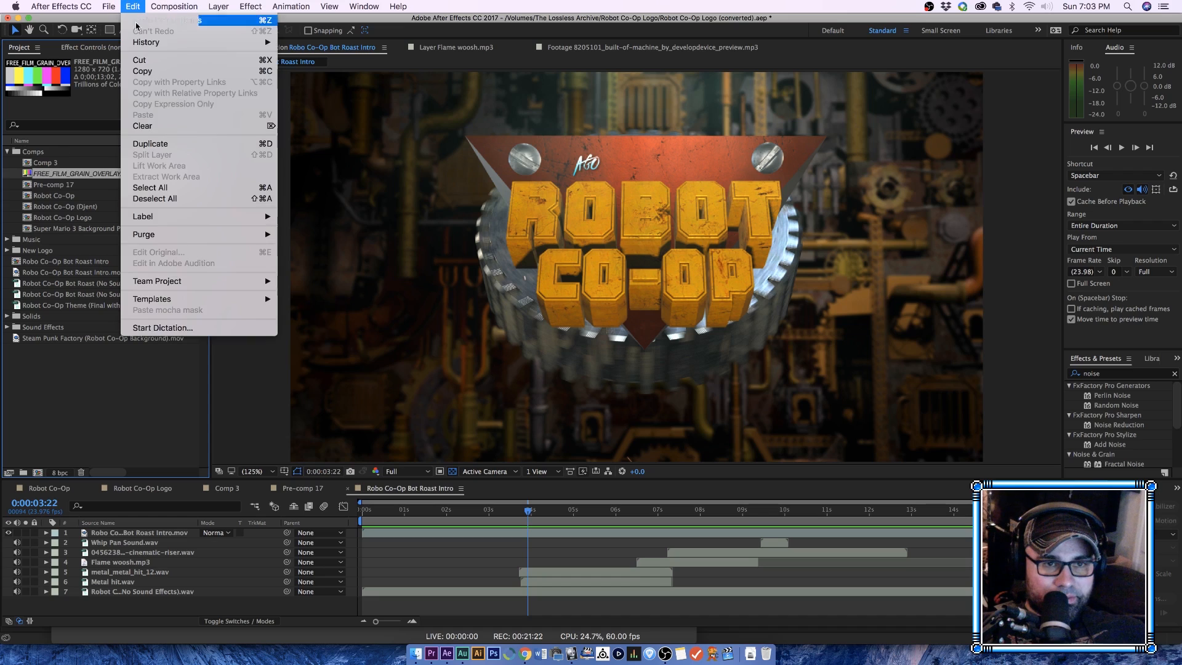
left_click(143, 126)
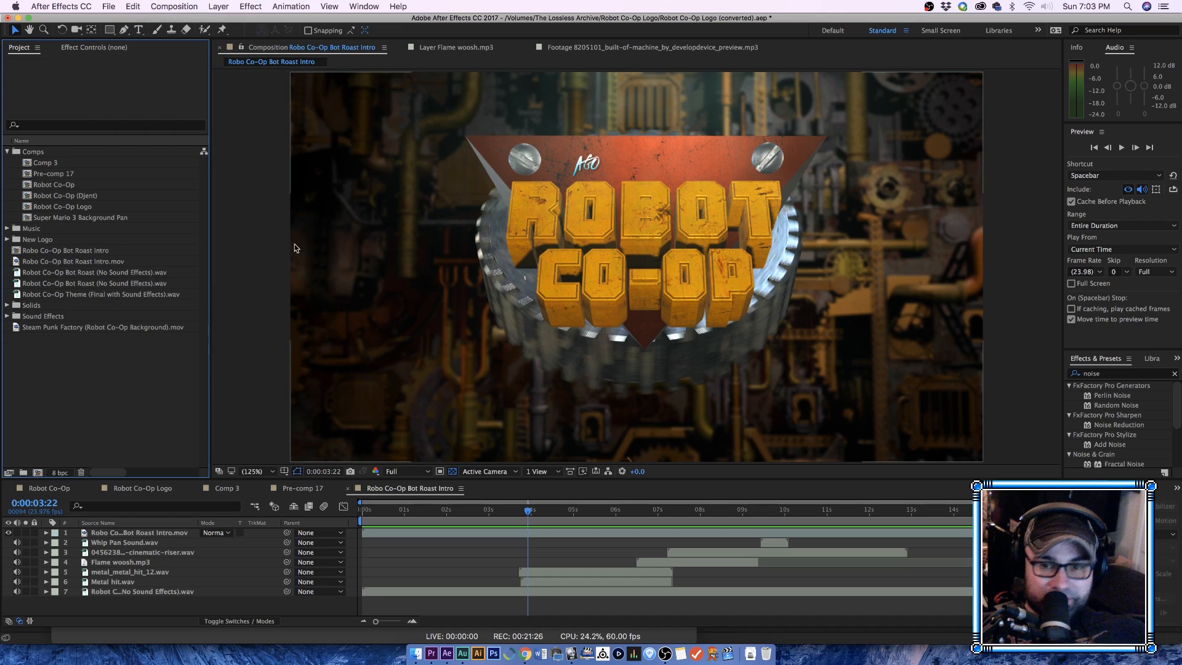
left_click(8, 152)
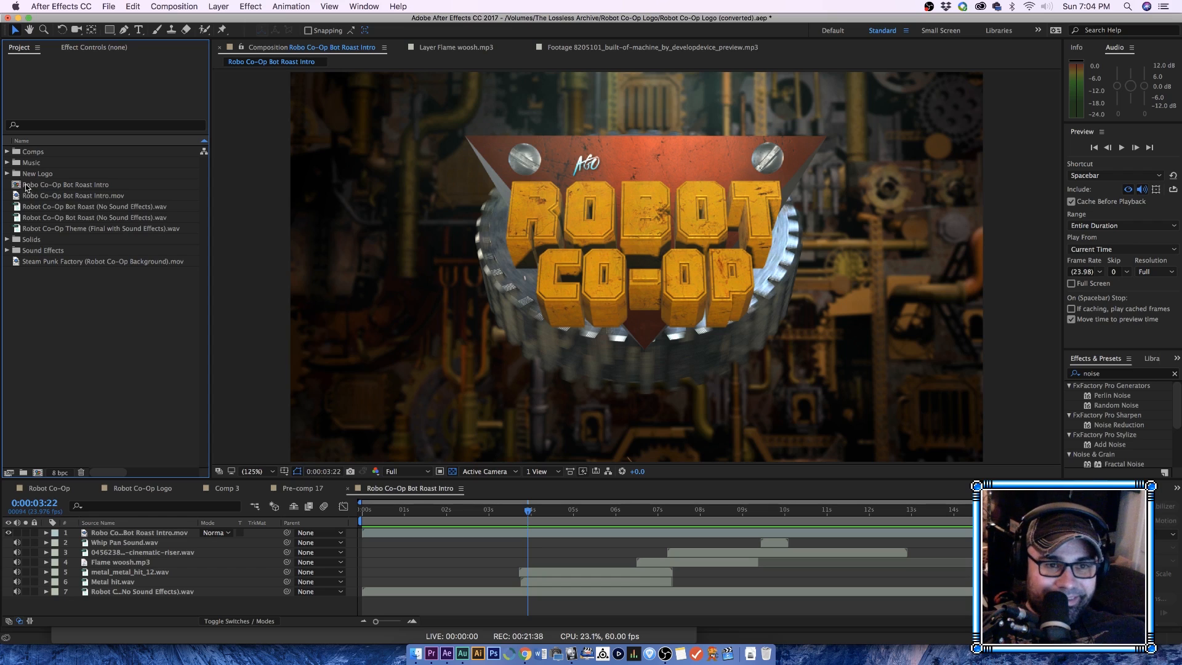
left_click(47, 197)
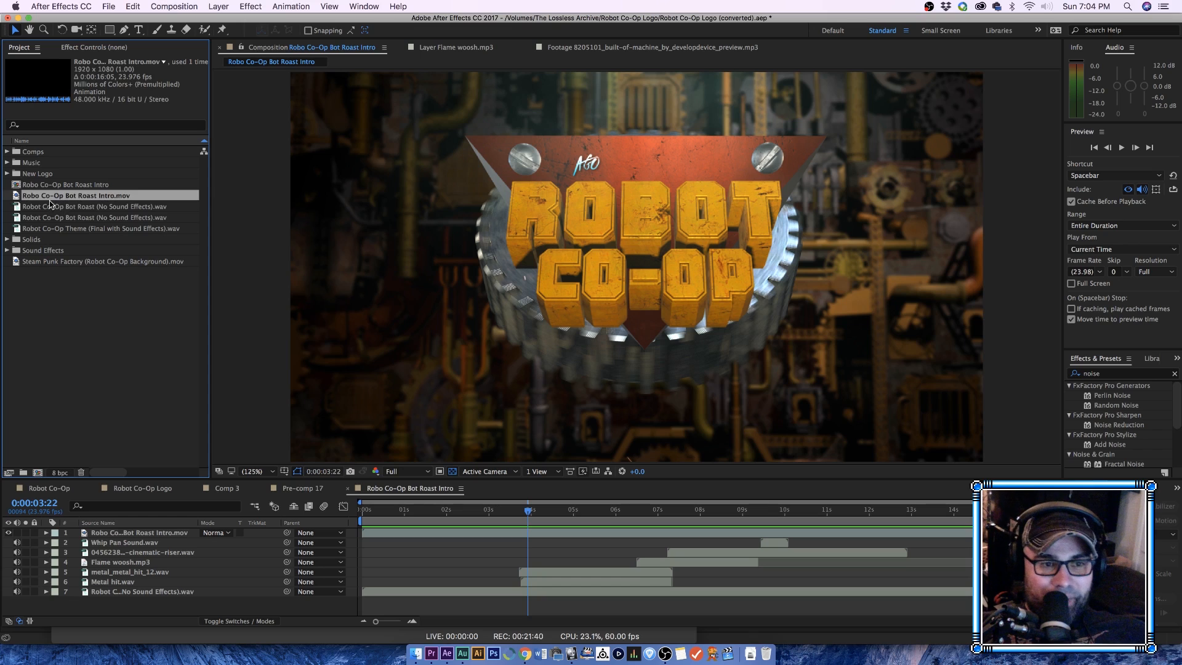
Step: Preview the intro footage, lower Freeze airy.wav to -9 dB, and replay the comp from the start
double_click(45, 197)
left_click_drag(272, 445, 209, 470)
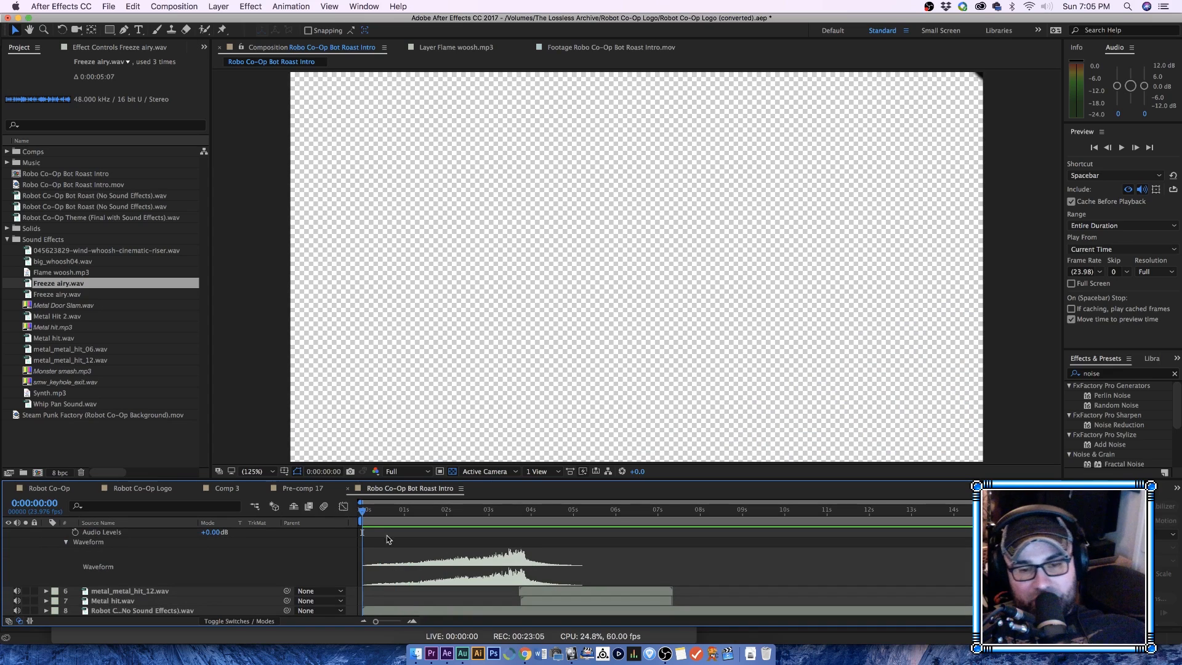
key("space")
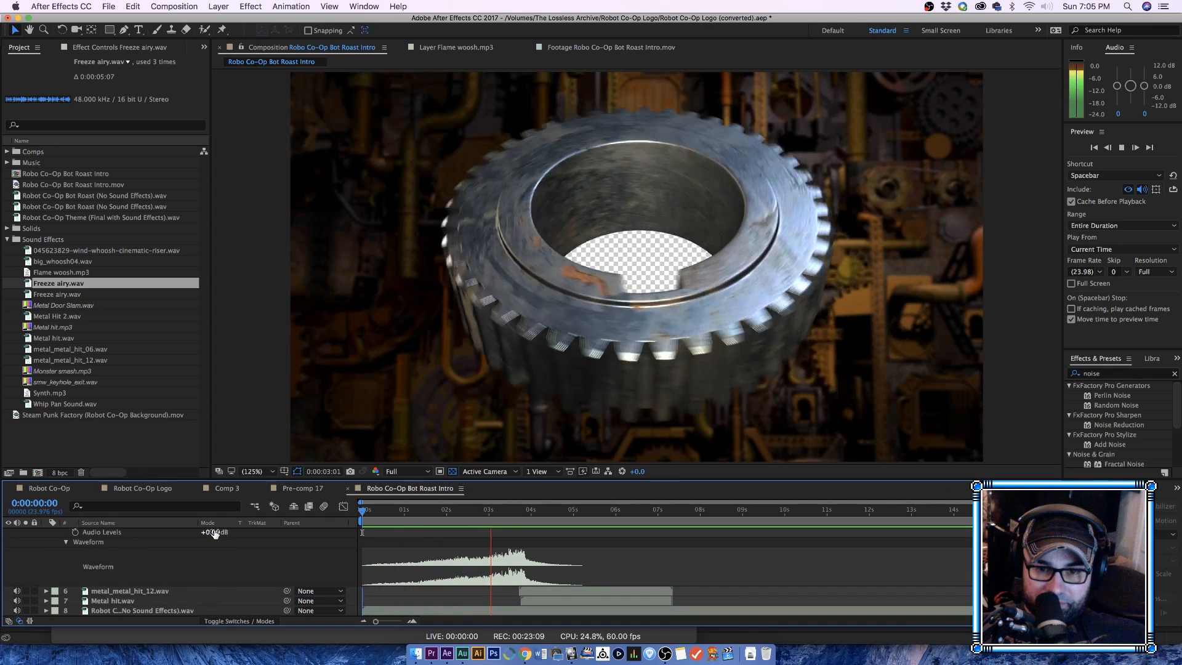
left_click_drag(214, 534, 217, 540)
key("Home")
key("space")
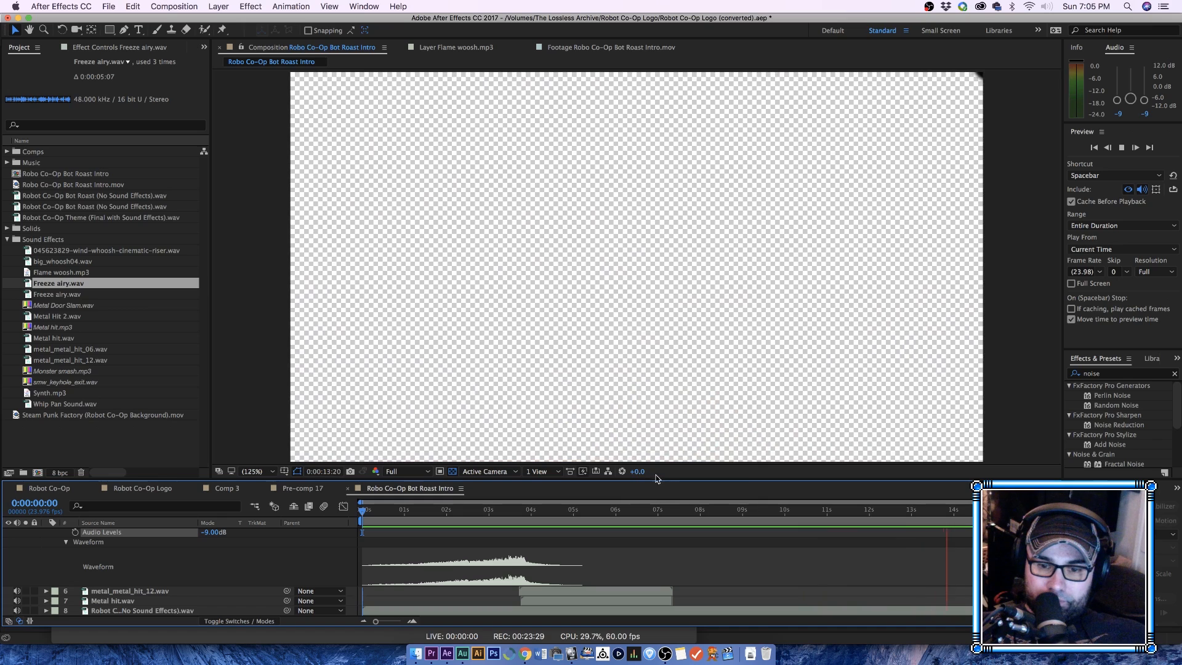
Step: Add Synth.mp3 to the timeline, slide it to about 11:14, and preview it in context
left_click(56, 316)
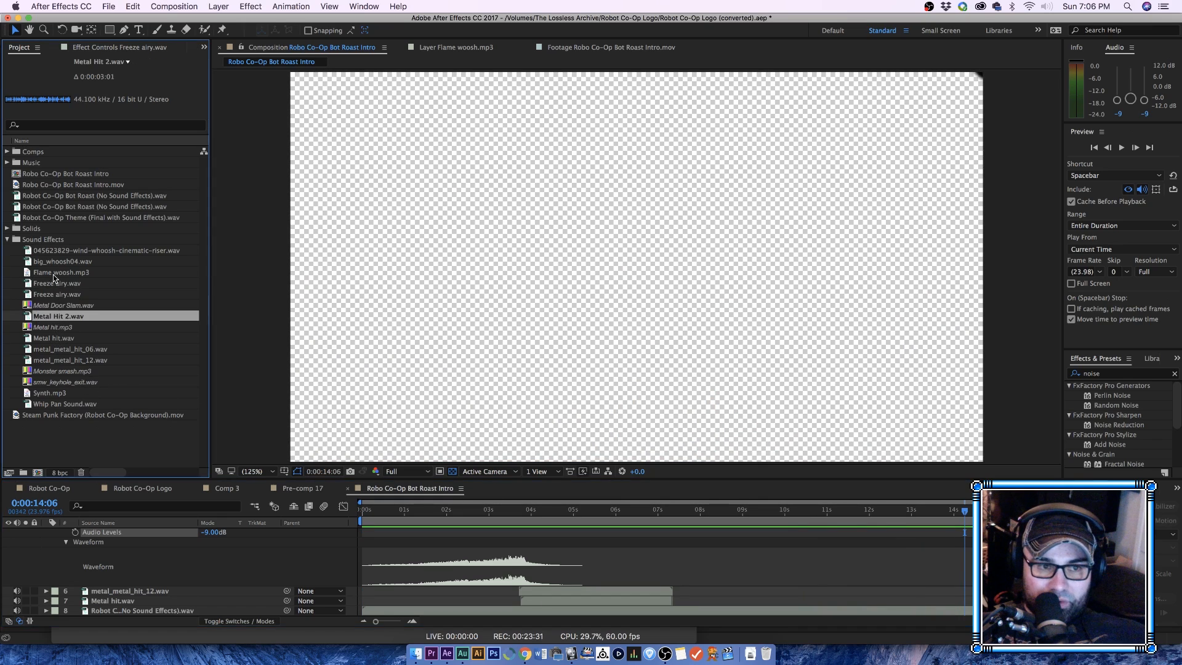
left_click(58, 394)
left_click_drag(44, 525, 882, 594)
left_click(843, 509)
key("space")
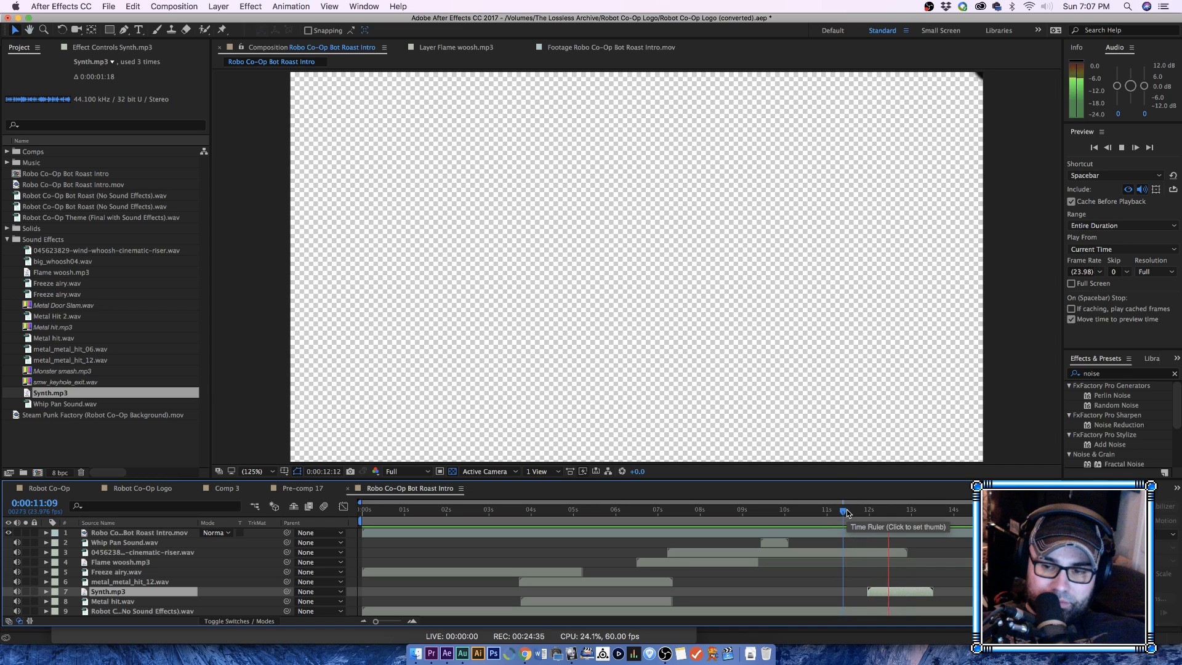
left_click_drag(885, 592, 865, 594)
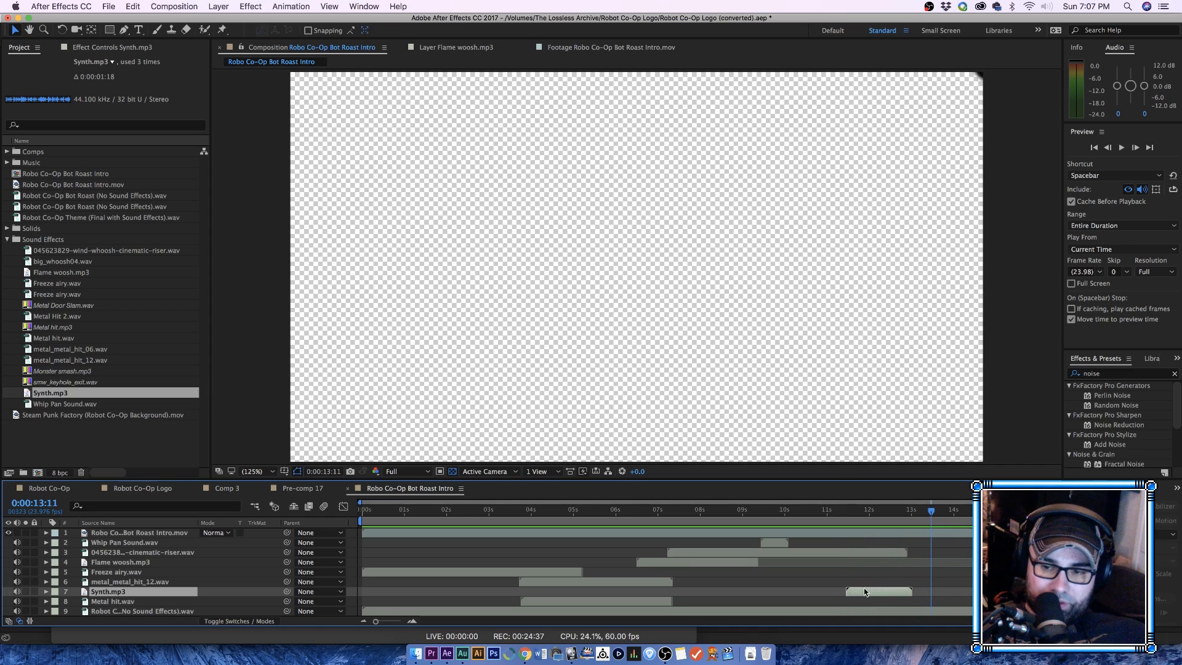
key("space")
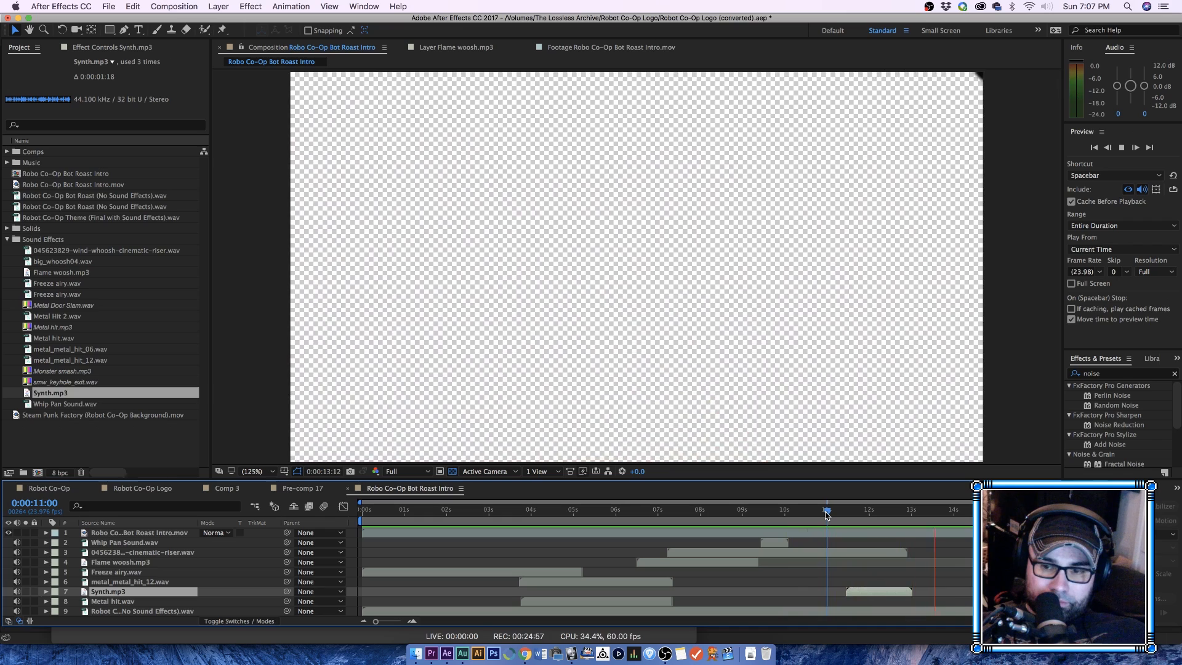
key("space")
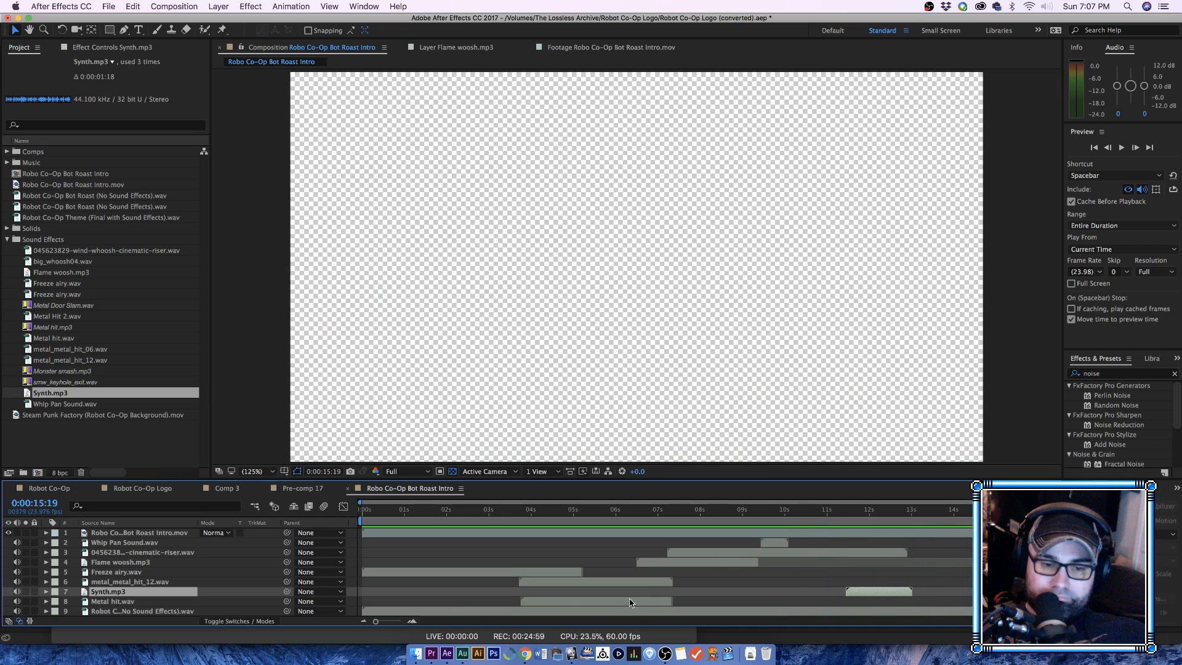
Step: Reveal Synth.mp3's Audio Levels, drag it down to -6 dB, and preview from 9 seconds
left_click(46, 592)
left_click(56, 602)
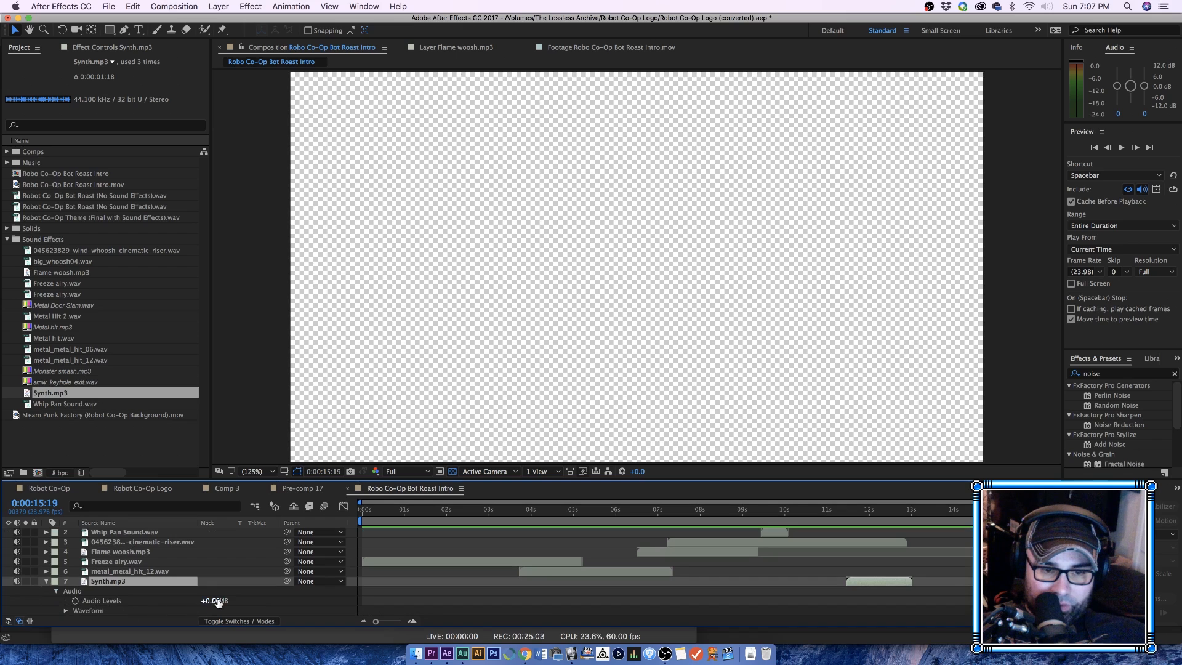
left_click_drag(217, 601, 214, 601)
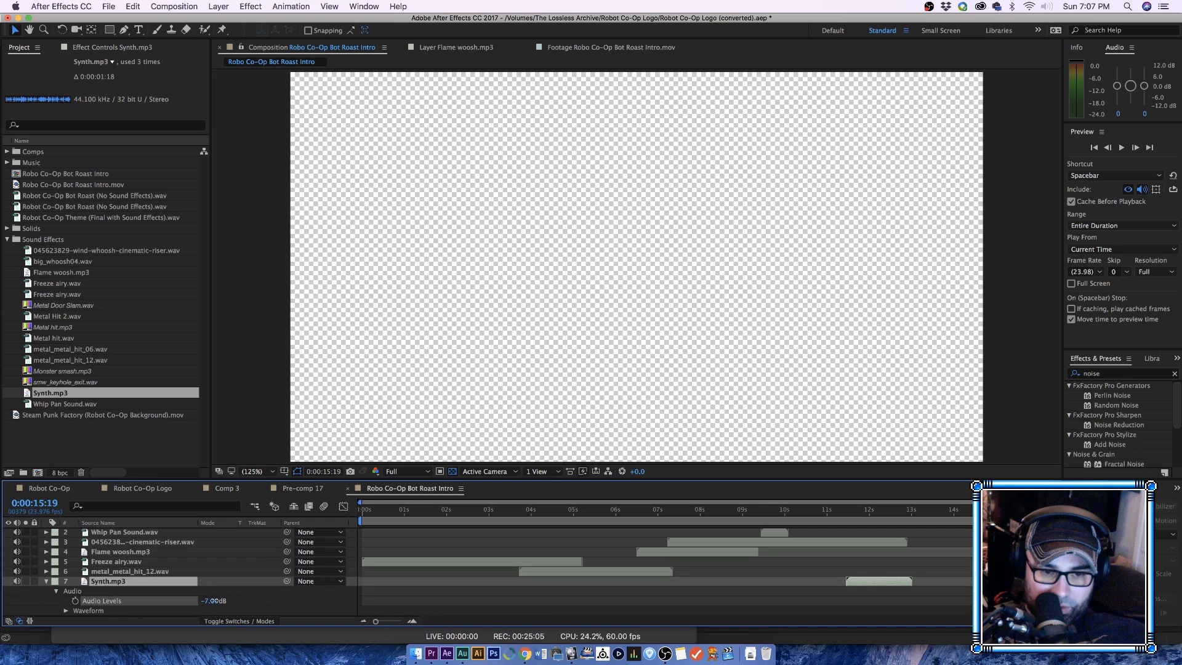
left_click(763, 512)
key("space")
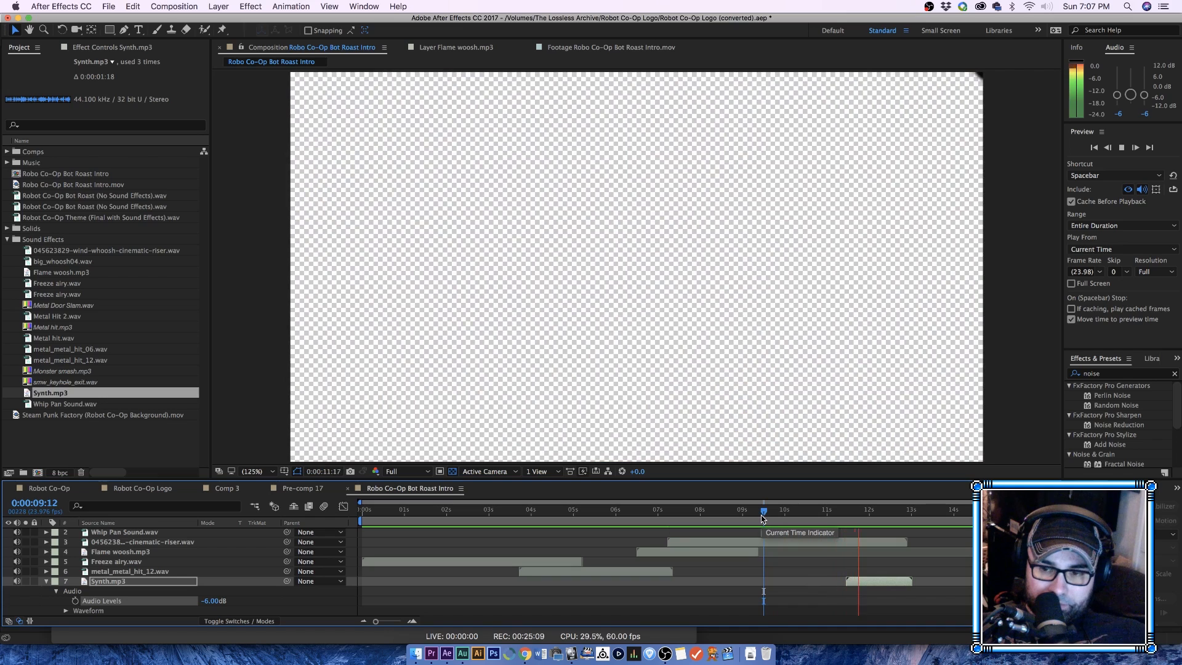
key("space")
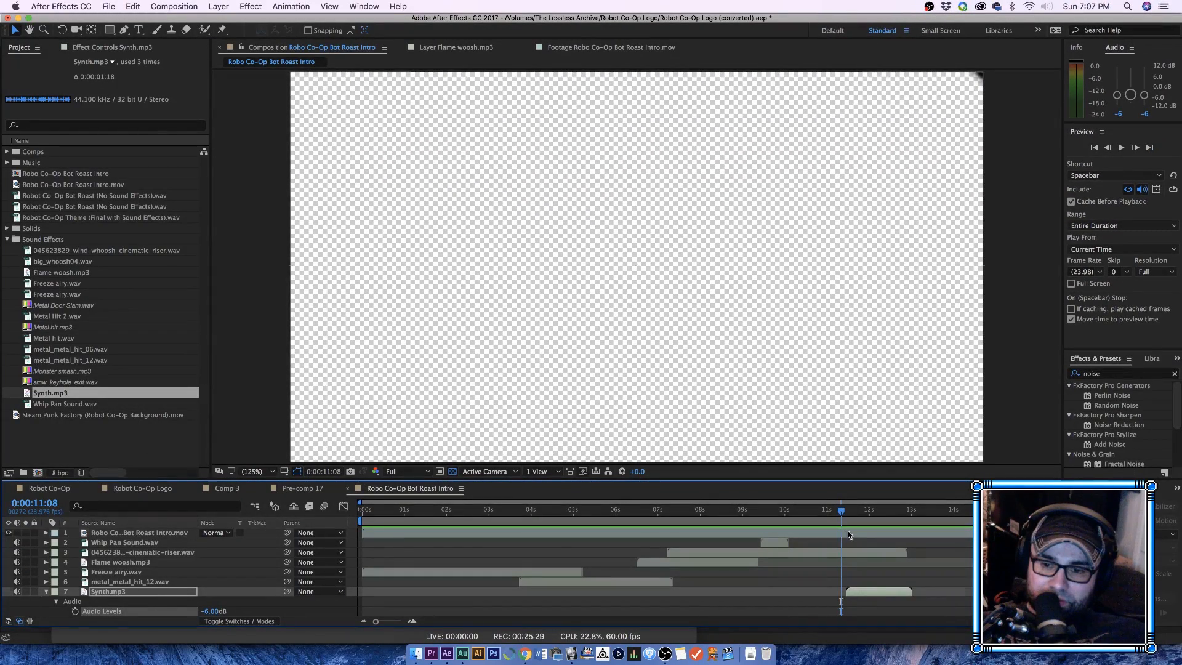
Step: Split the Robo Co-Op Bot Roast Intro.mov layer at 11:08 and delete the second half
left_click(849, 533)
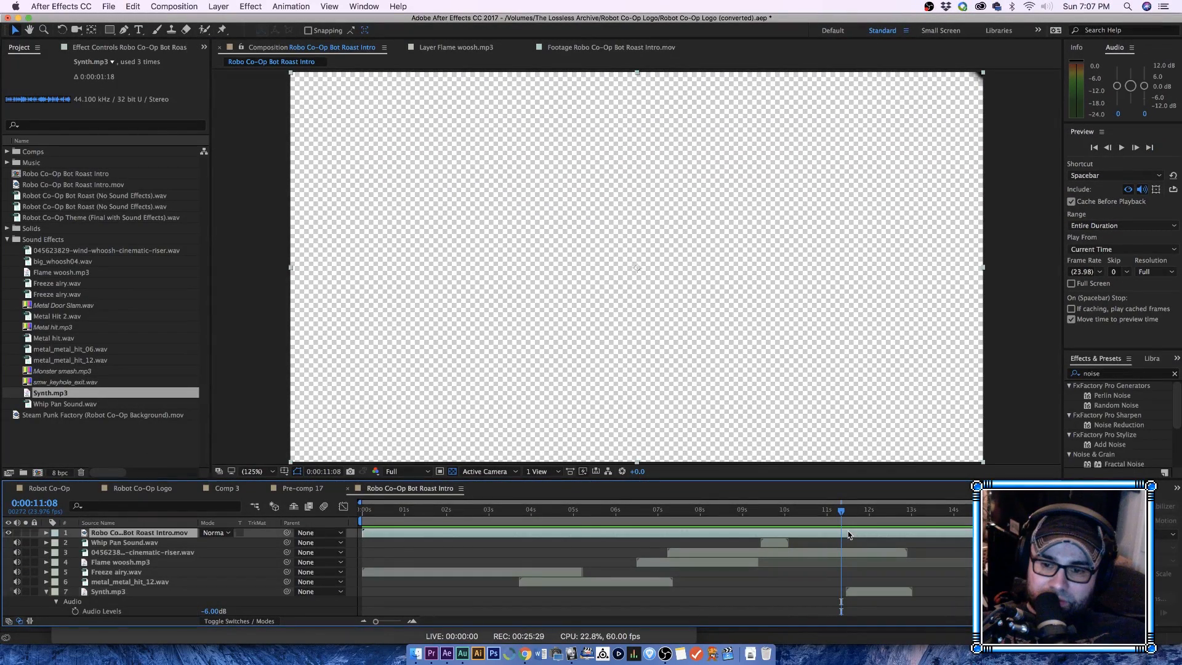
key("super+shift+d")
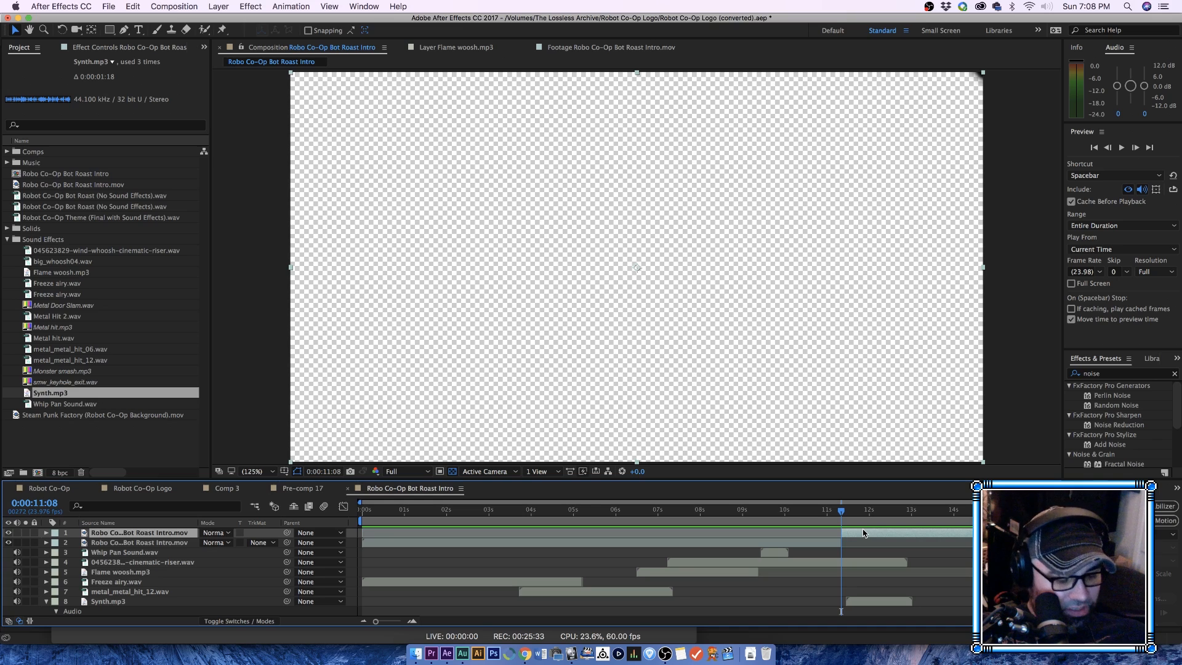
key("Delete")
Step: Preview the trimmed ending from 9:05, save, rewind to 0:00, and switch to Chrome
left_click(861, 533)
left_click_drag(812, 519, 751, 522)
key("space")
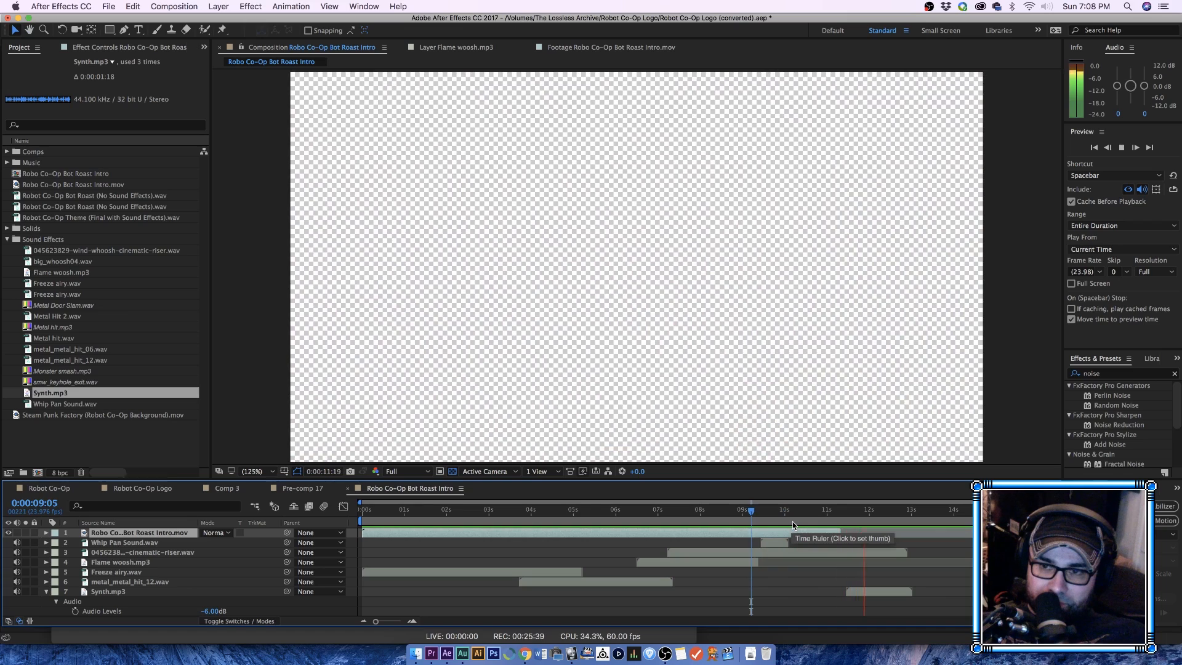
key("space")
key("super+s")
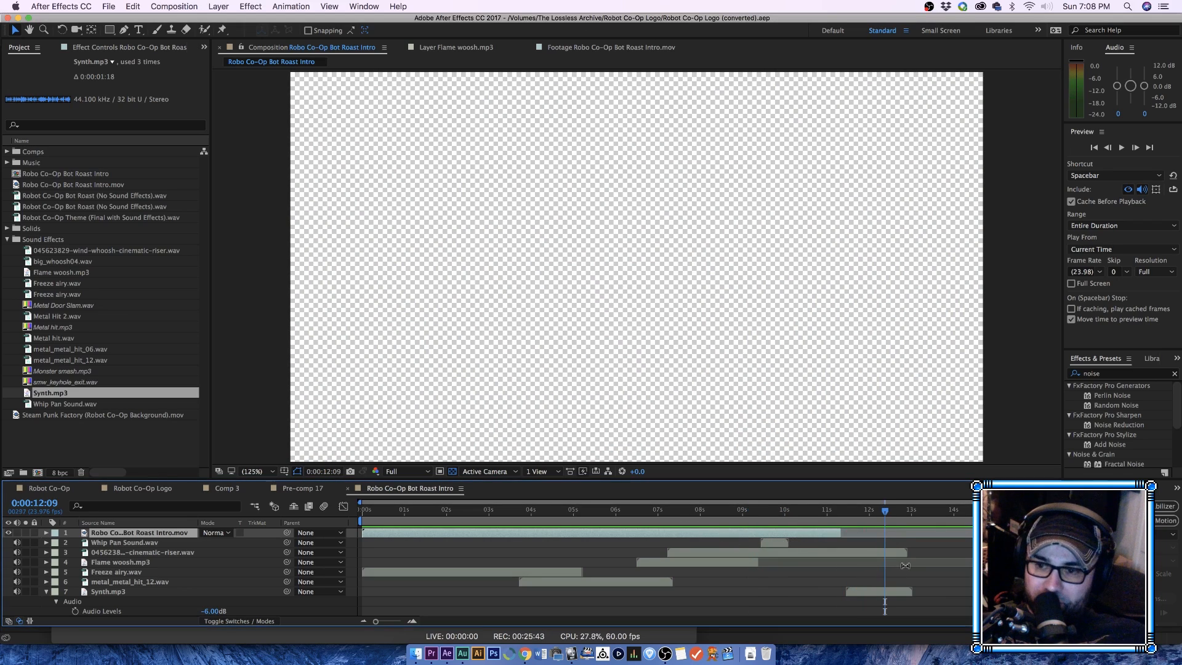
left_click(361, 519)
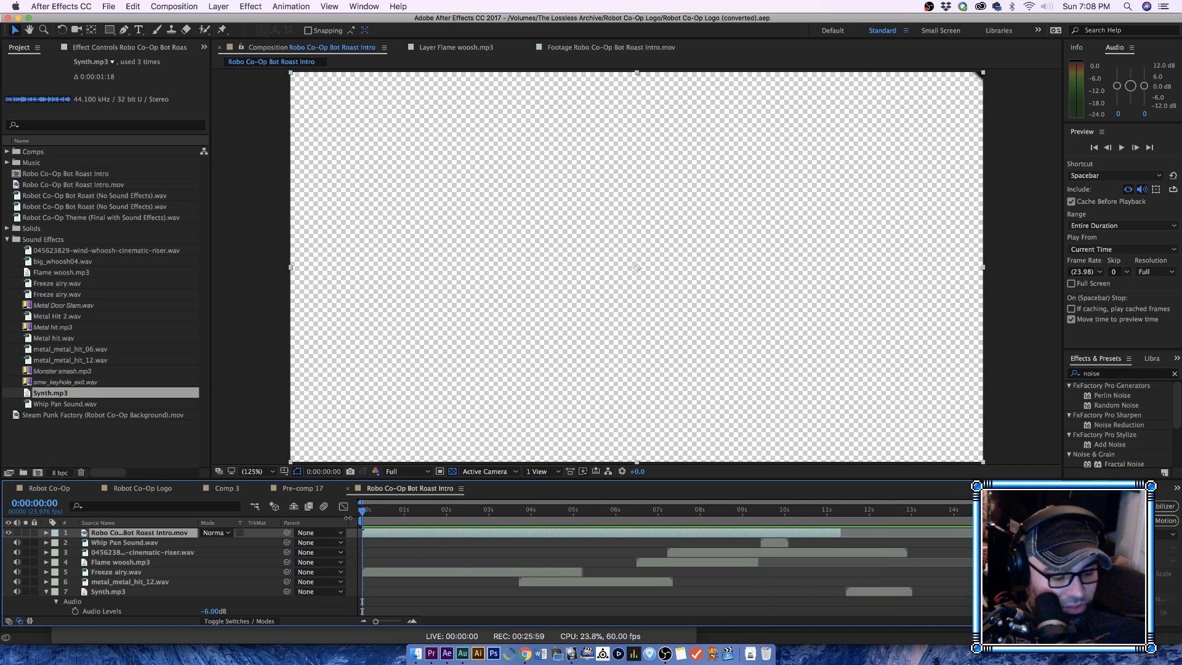
left_click(527, 655)
Step: Load pond5.com in Chrome's address bar
scroll(271, 324, "up", 5)
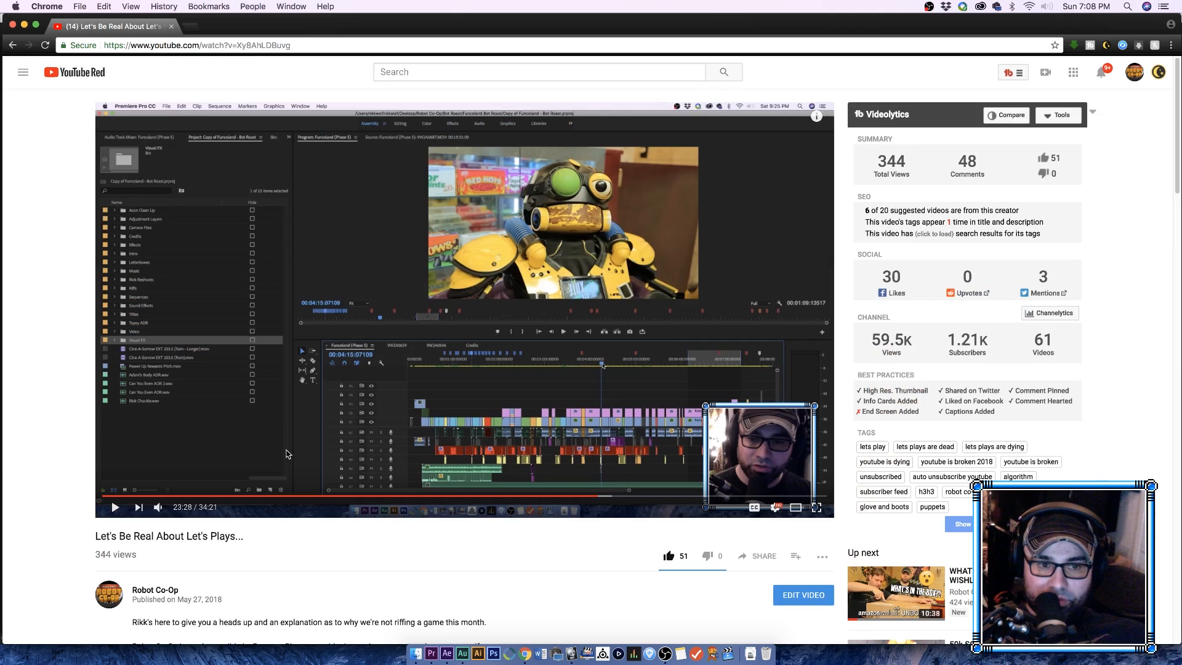
left_click(154, 46)
type("pond5.com")
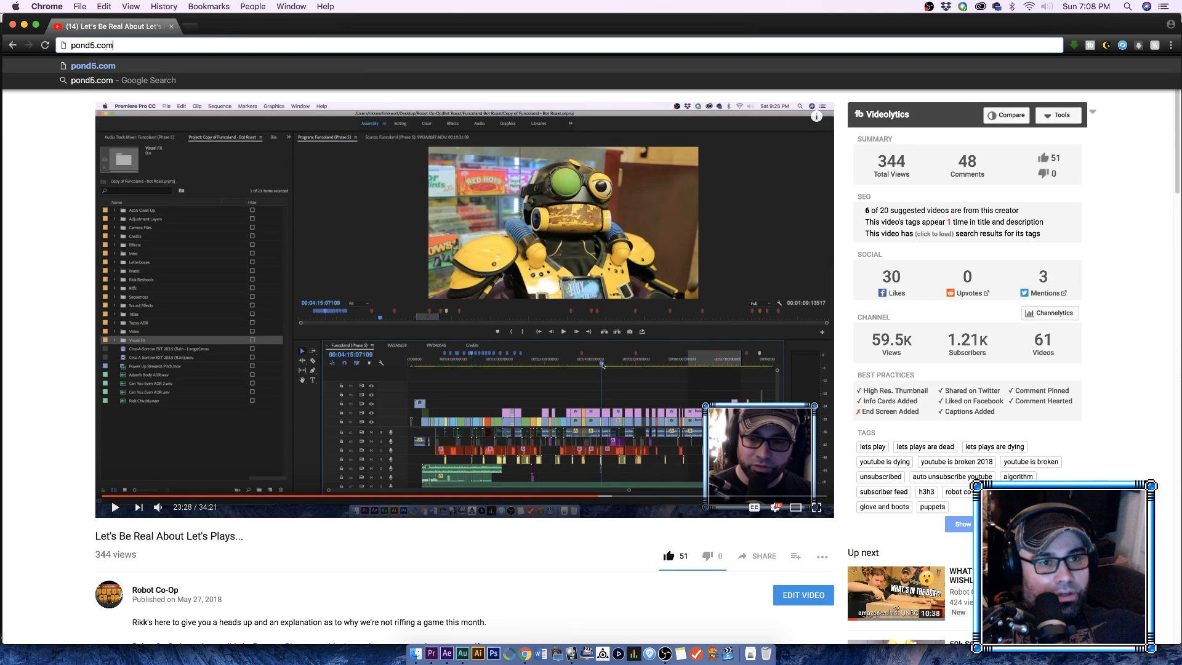
key("Return")
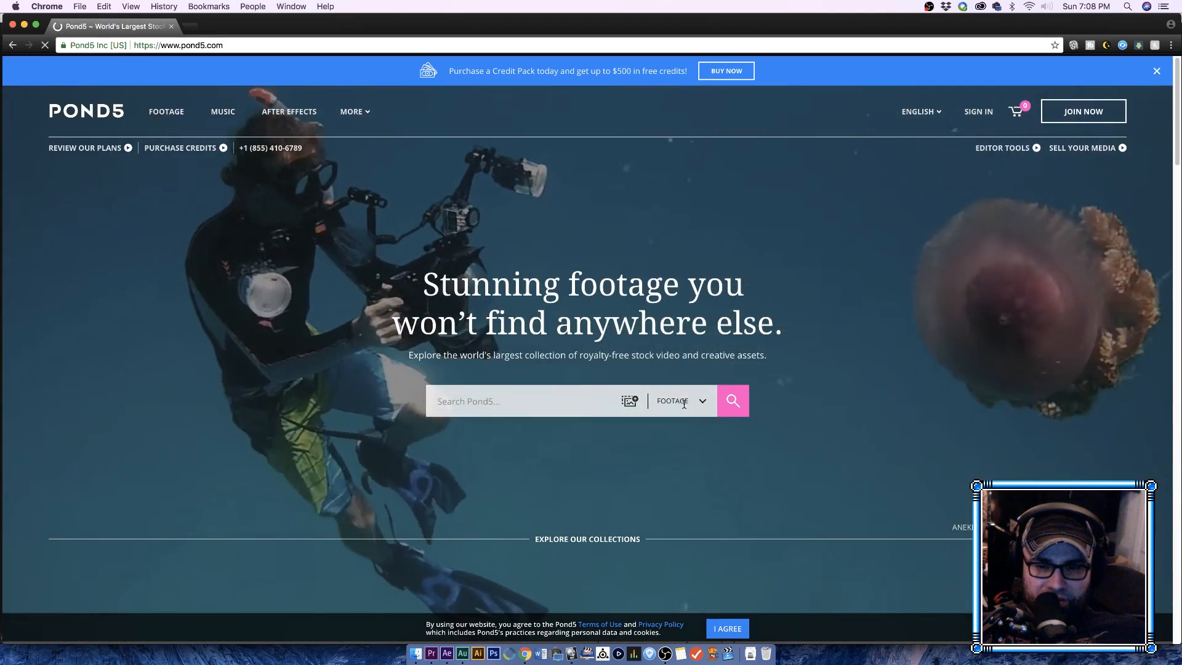
Step: Search Pond5's Sound Effects category for 'heat'
left_click(701, 402)
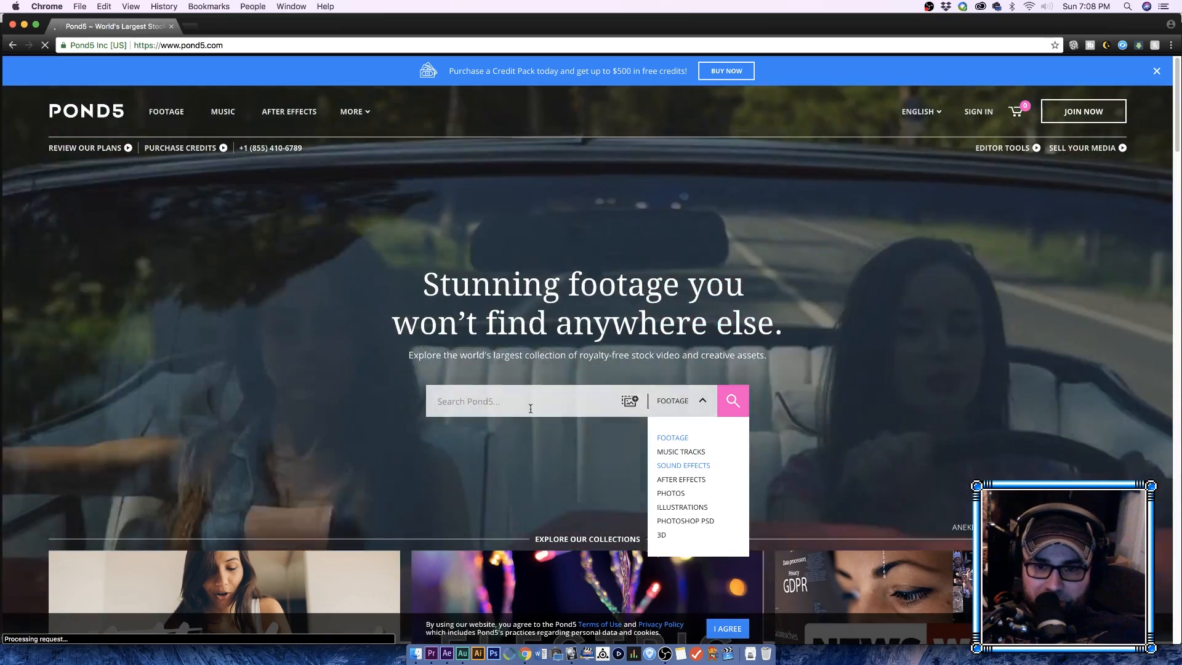
left_click(530, 409)
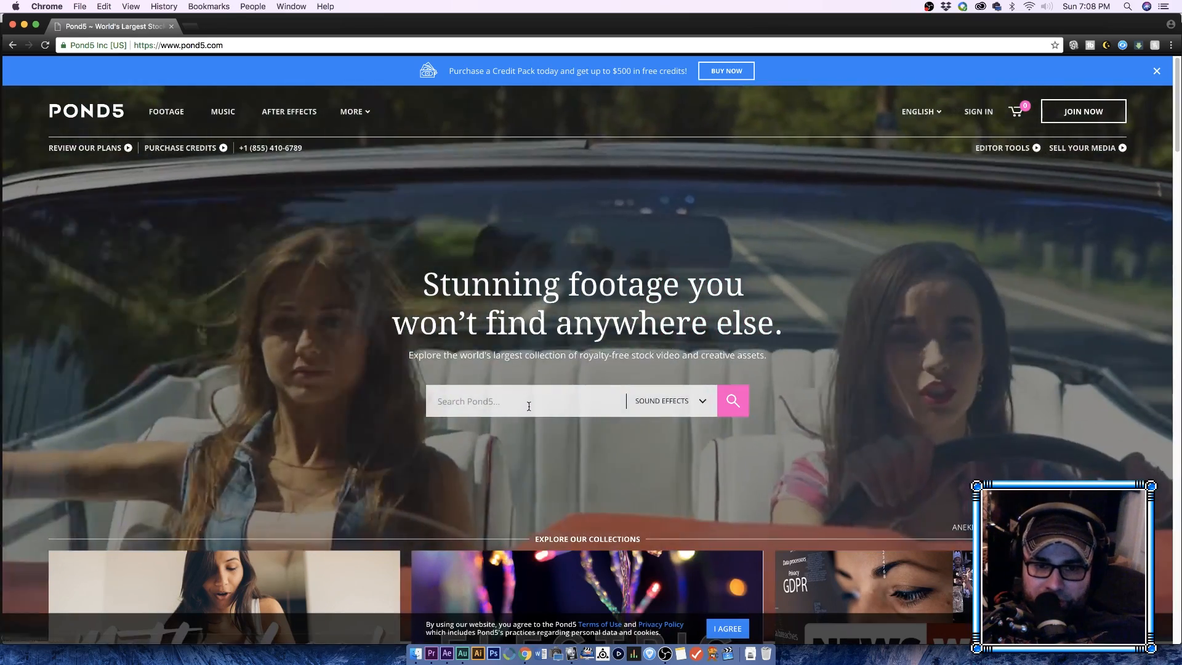
type("heat")
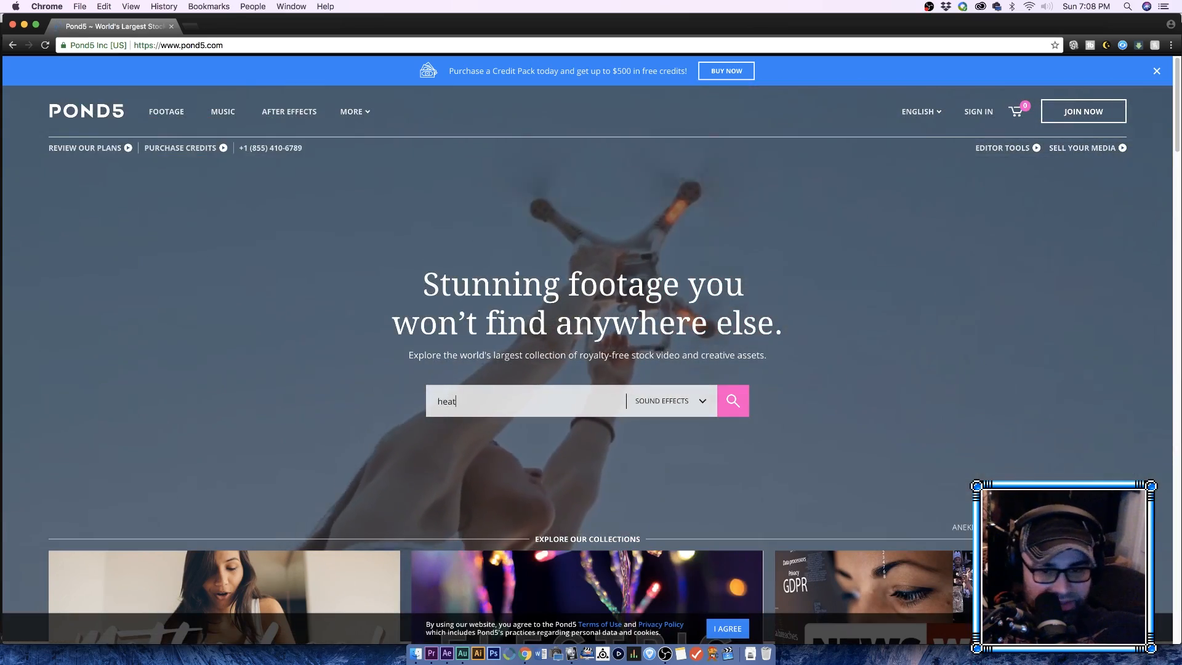
key("Return")
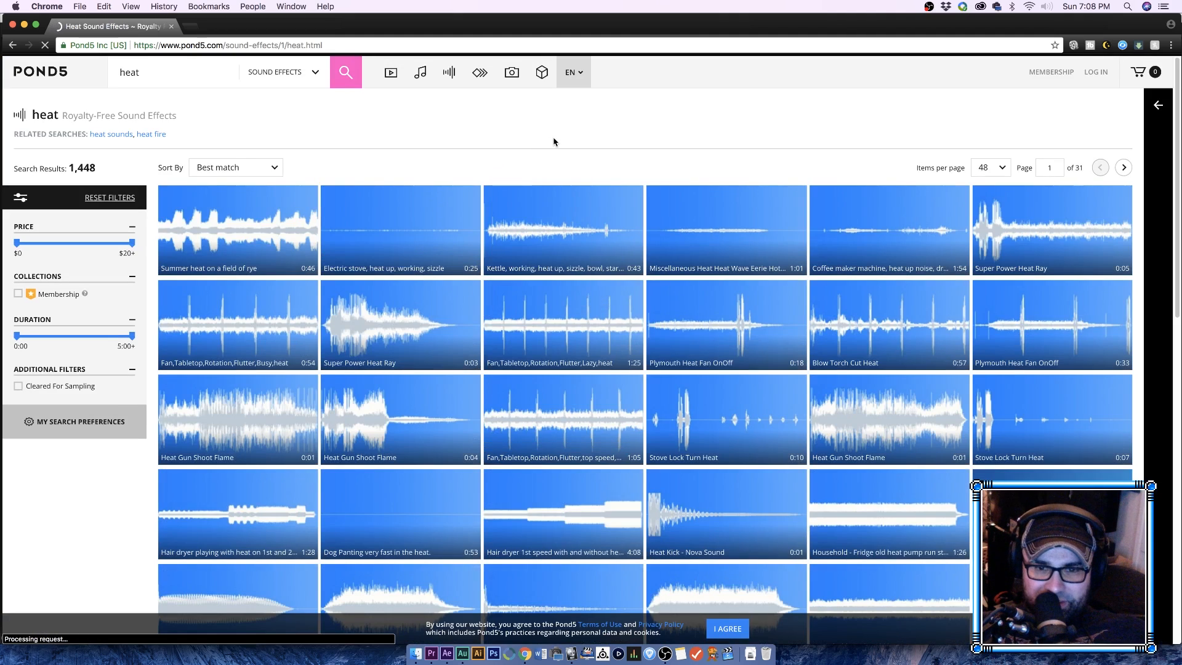
mouse_move(556, 226)
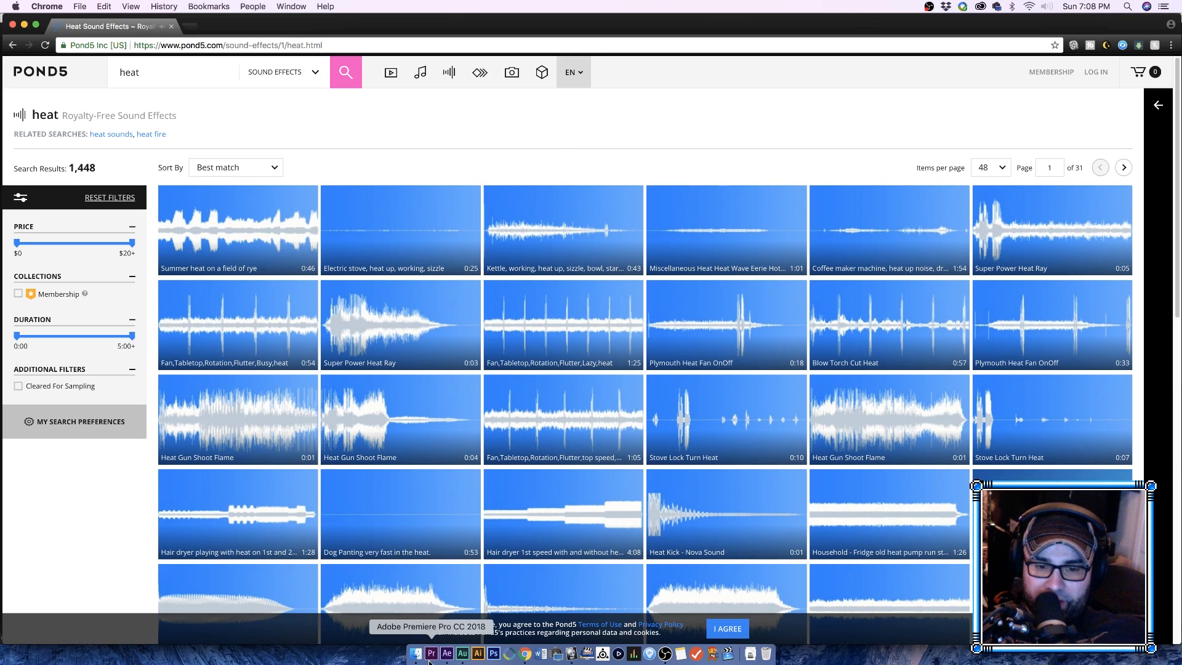
Step: Back in After Effects, move to the Bot Roast logo frame near 8 seconds and open Save As
left_click(447, 654)
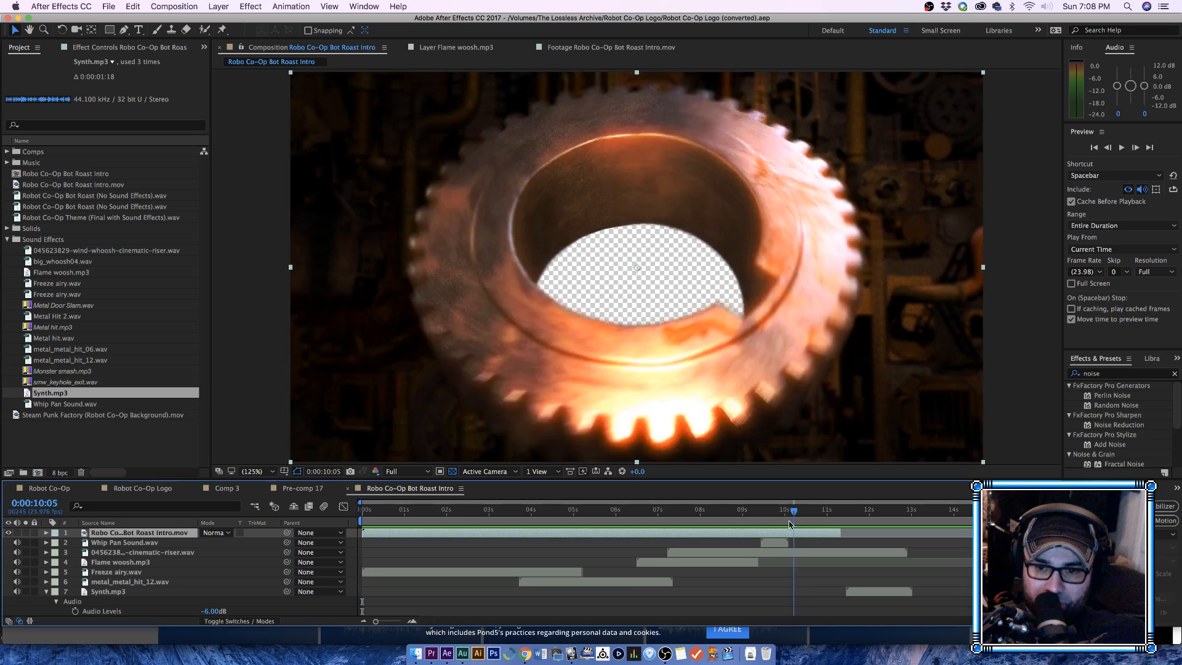
left_click_drag(791, 524, 740, 530)
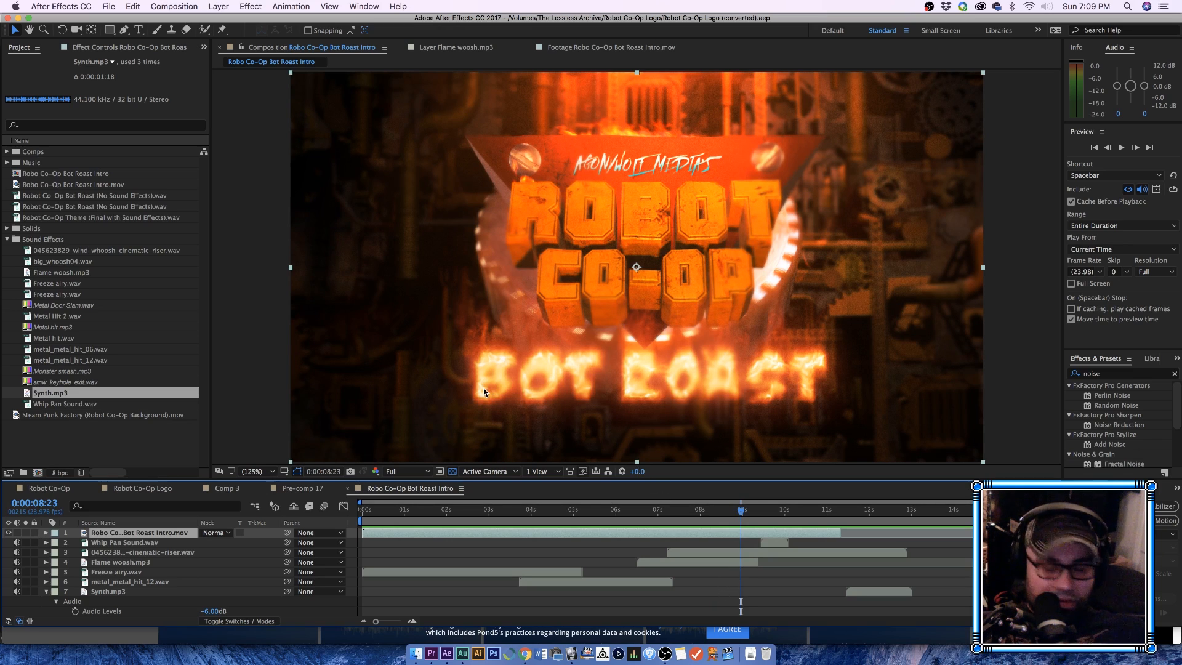
key("super+shift+s")
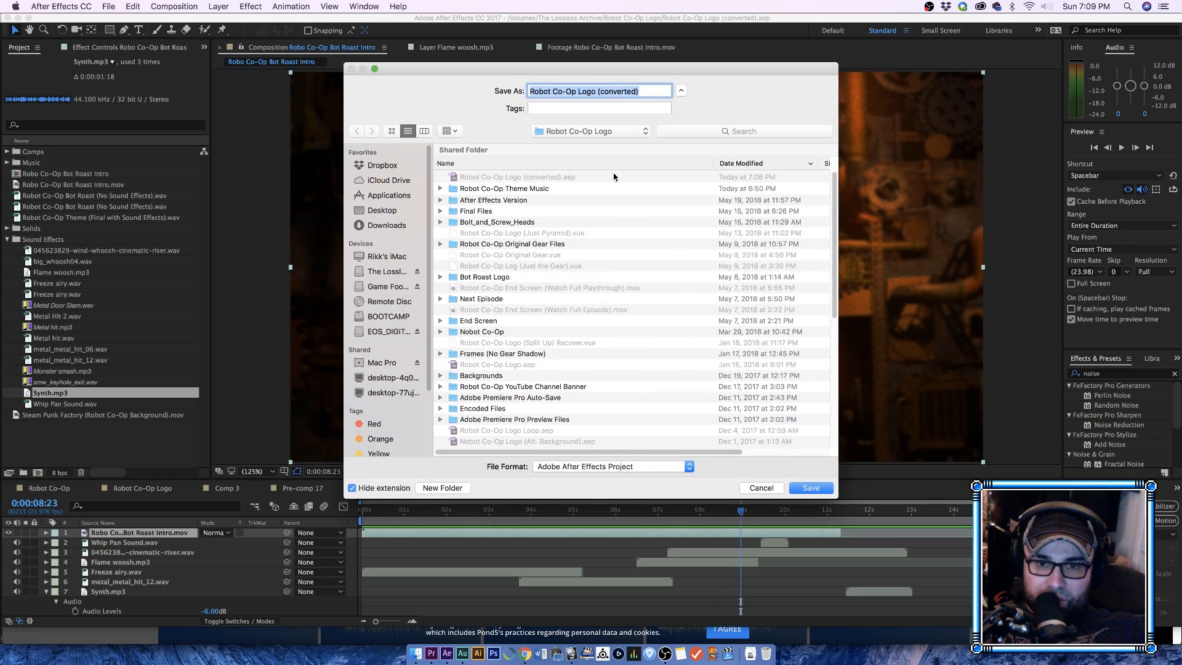
Step: Rename the project to 'Robot Co-Op Bot Roast Sound Effects' and save it
left_click(600, 91)
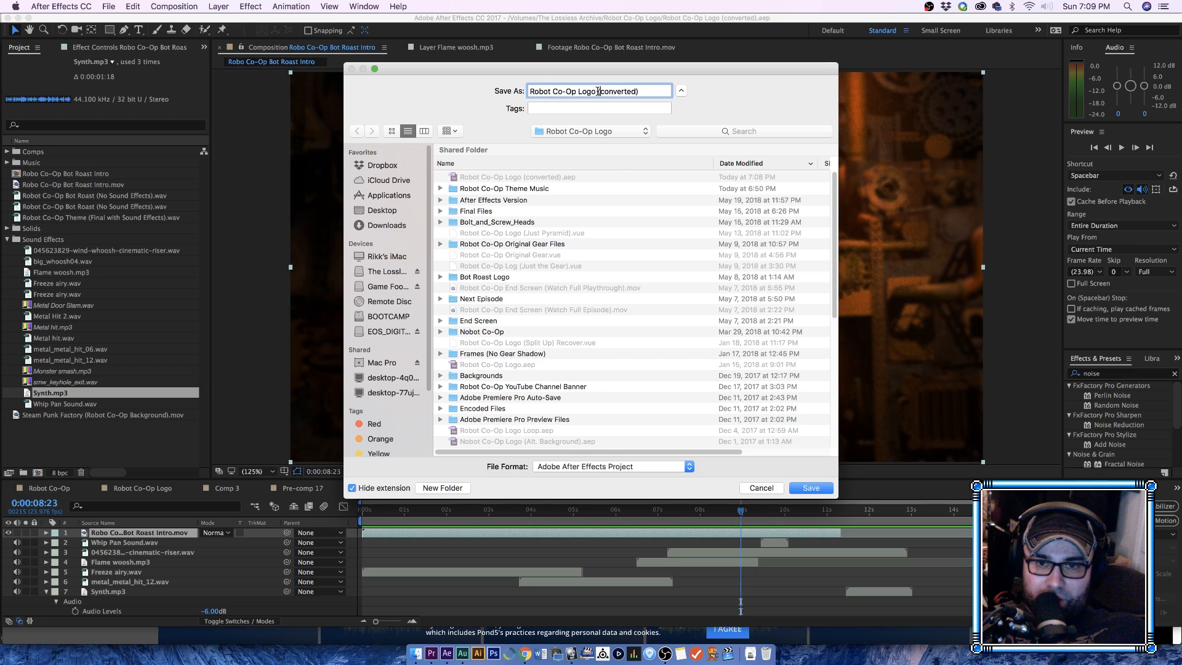
left_click_drag(579, 91, 776, 113)
type("Bot Roast")
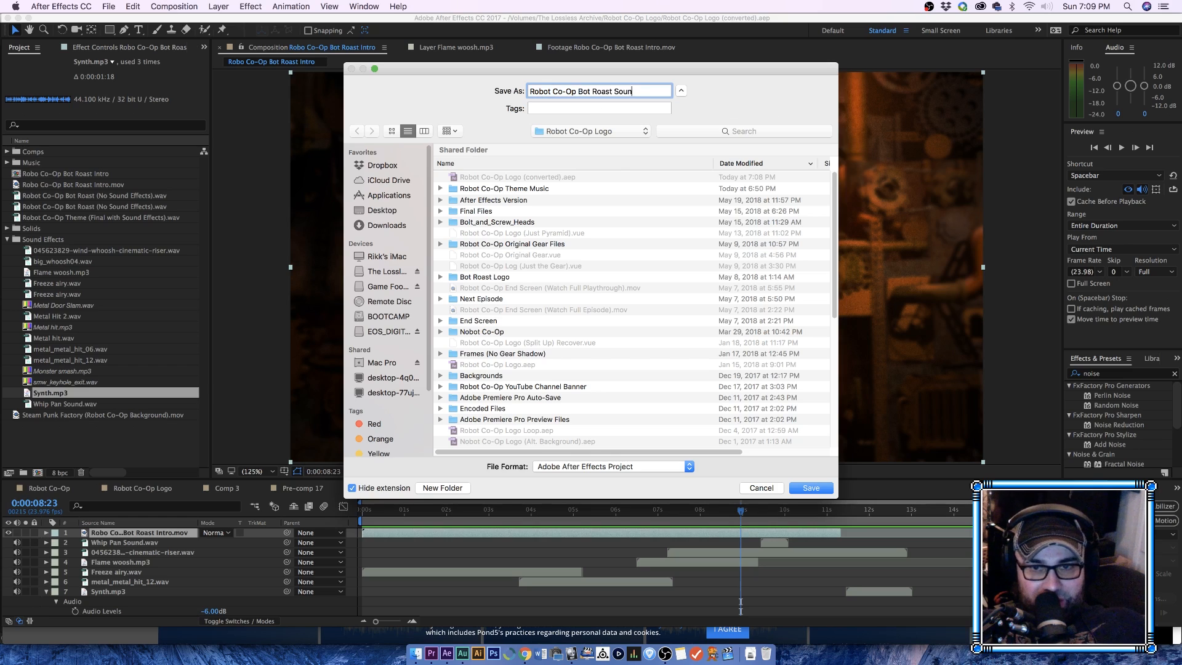
type(" Sound Effects")
key("Return")
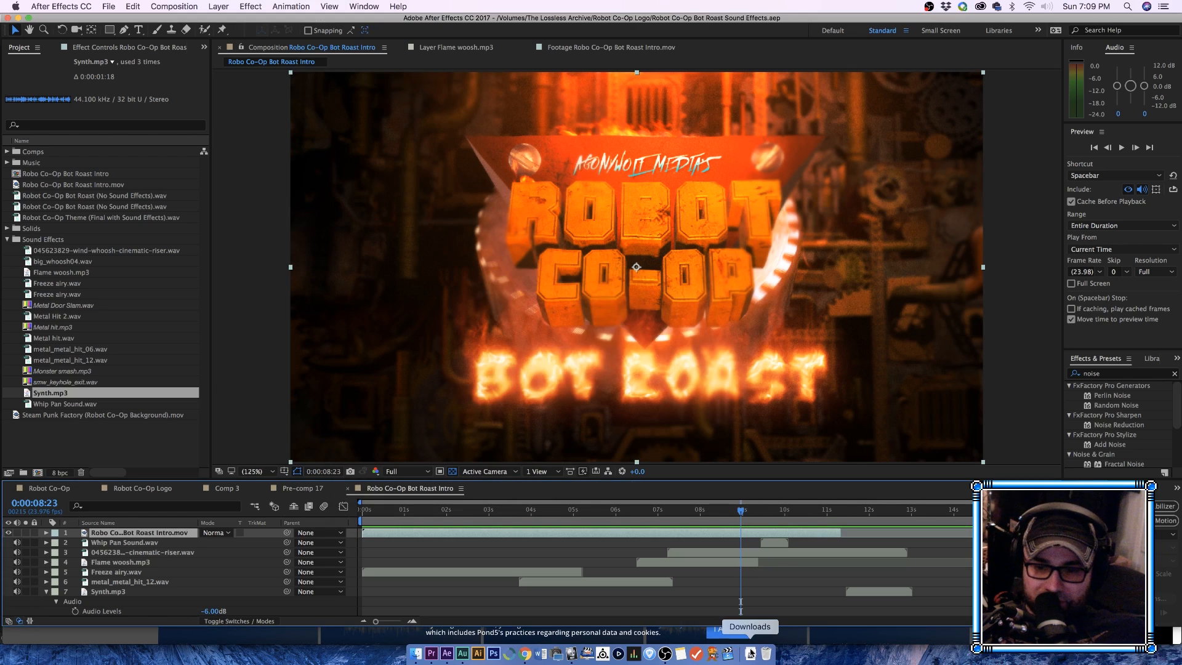
Step: Return to Pond5's heat sound-effect results, preview clips like Super Power Heat Ray, and scroll further
left_click(526, 654)
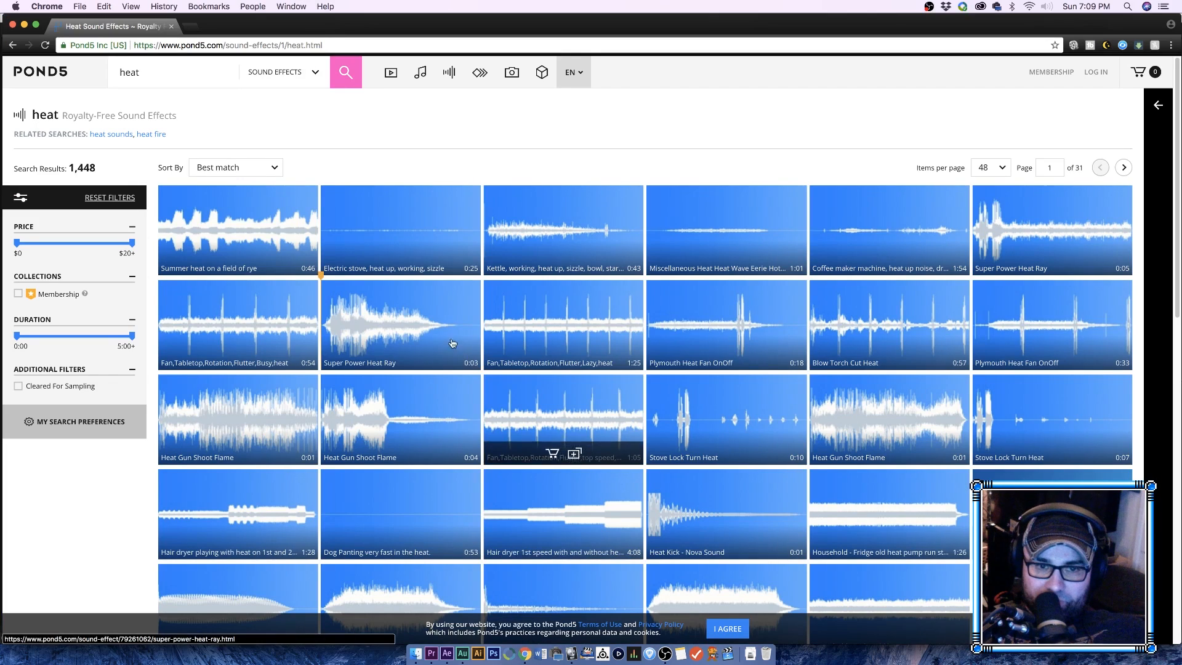
mouse_move(578, 510)
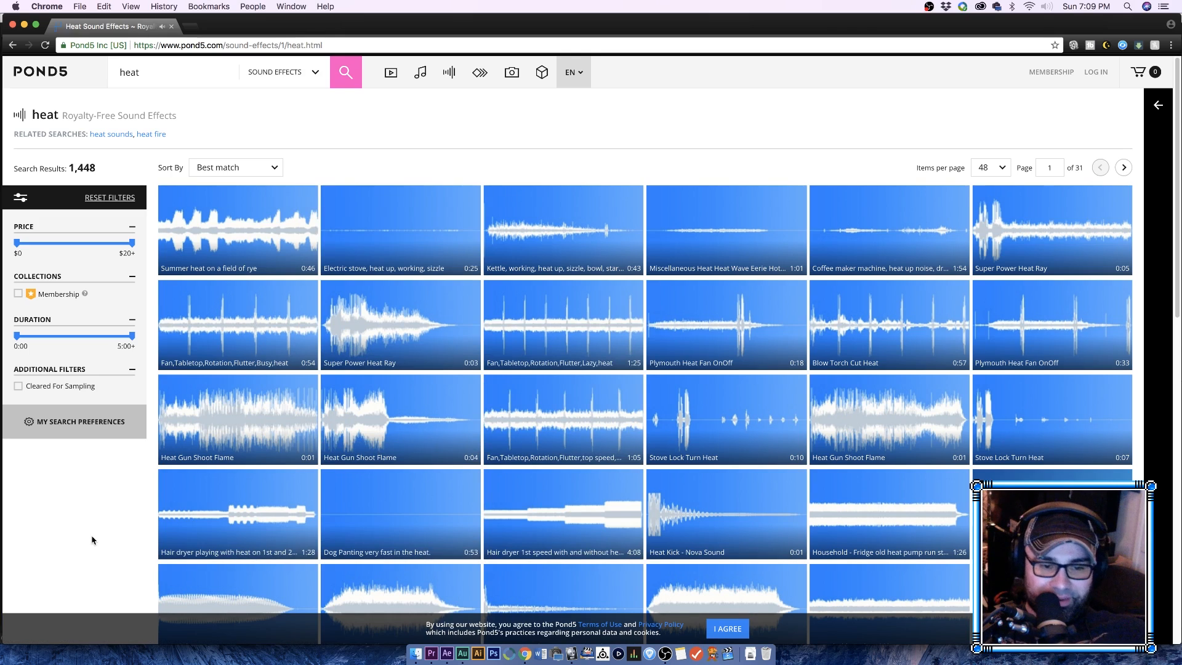
mouse_move(366, 410)
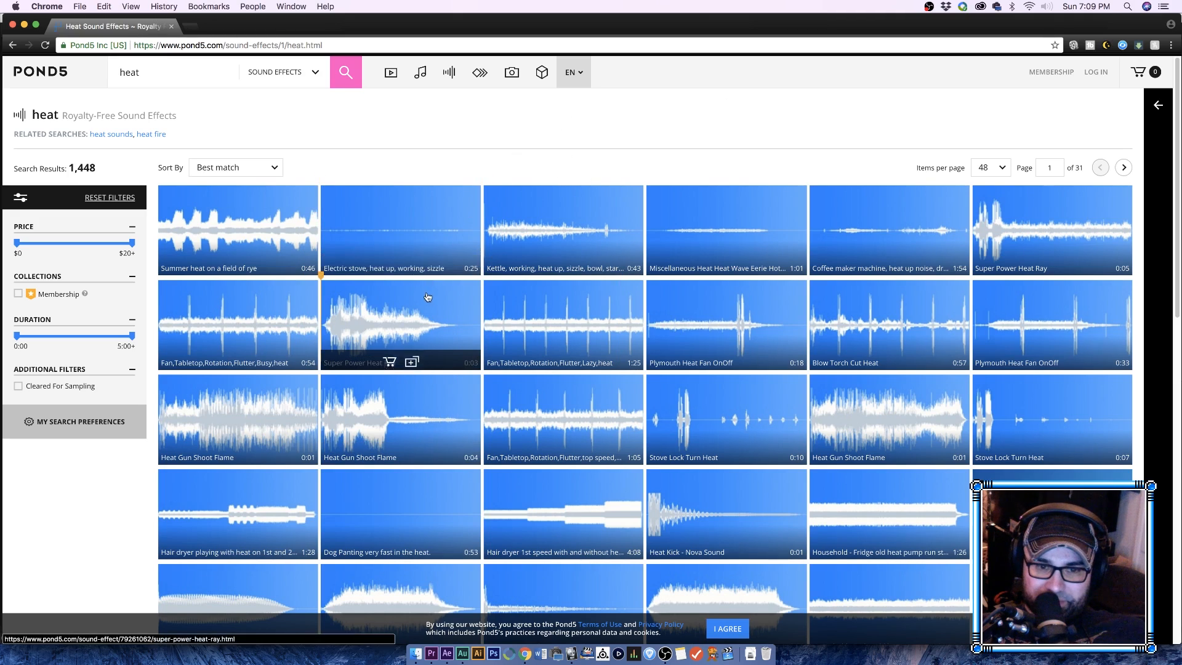
mouse_move(425, 310)
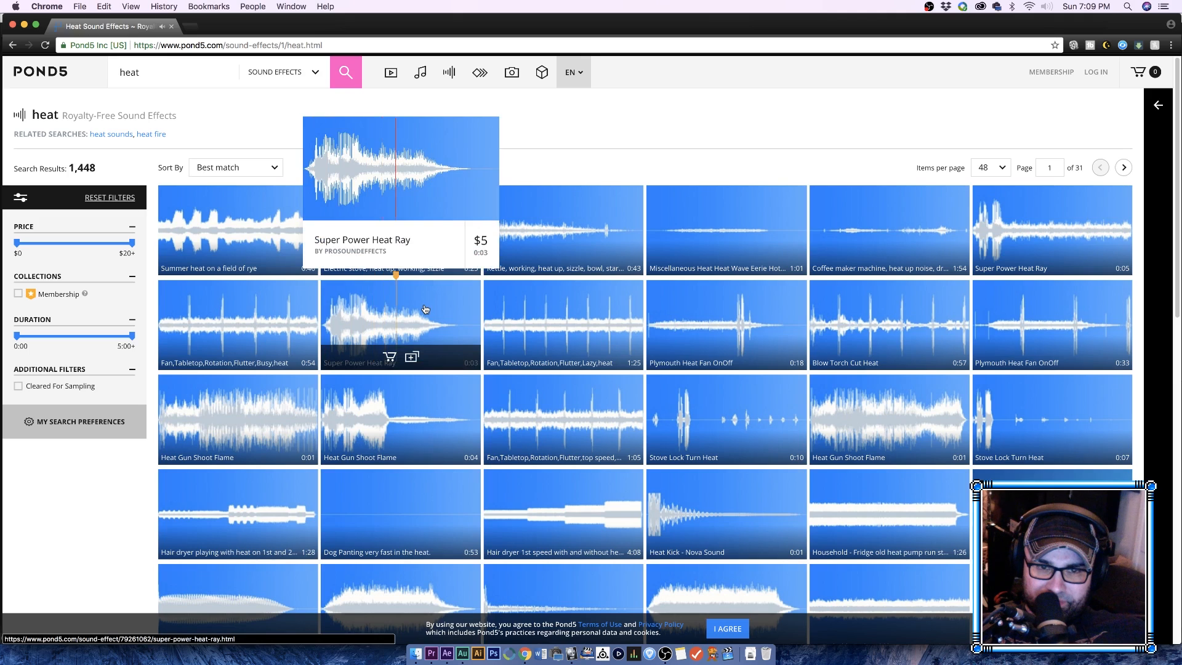
mouse_move(403, 407)
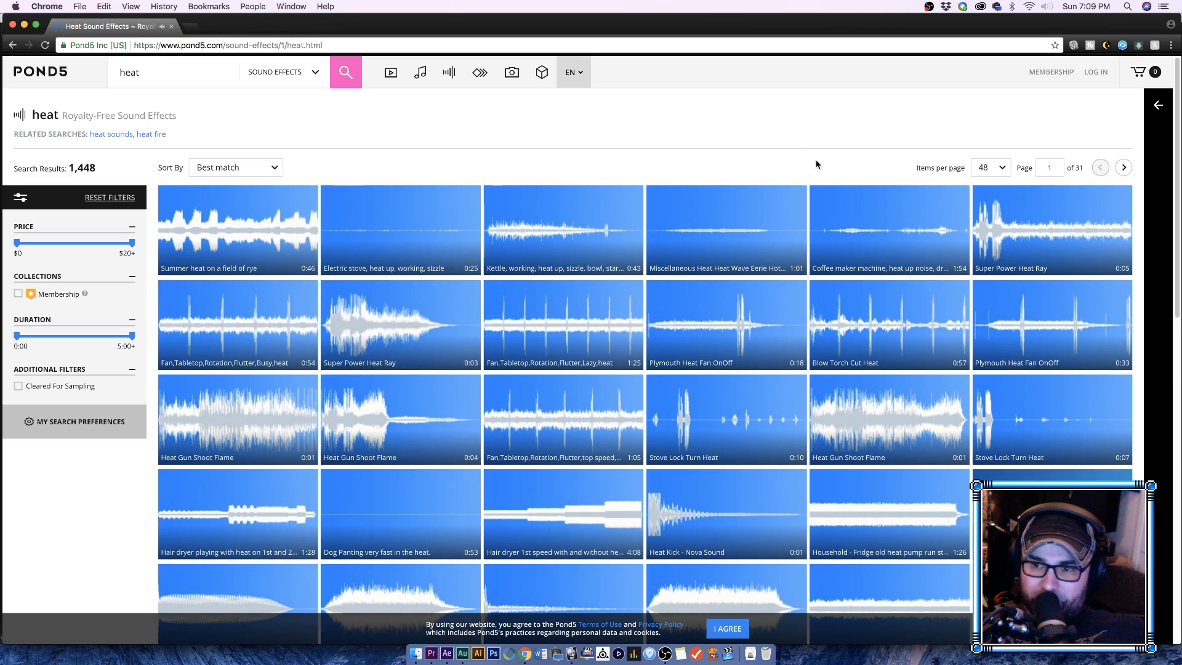
mouse_move(1024, 422)
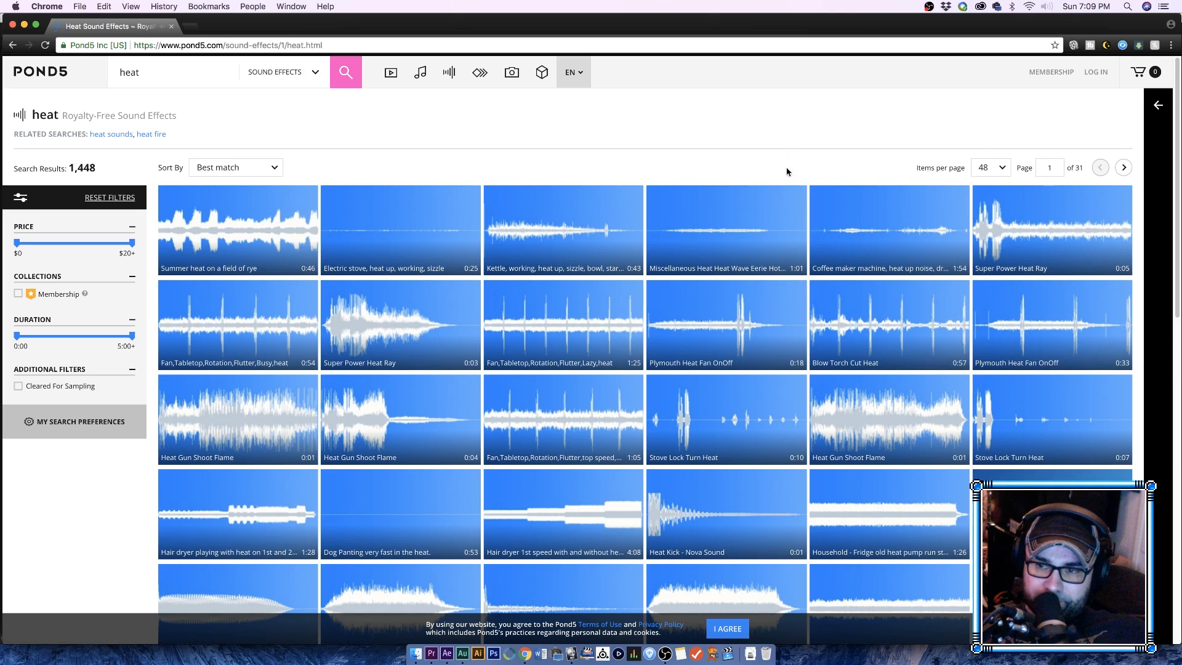
scroll(727, 271, "down", 3)
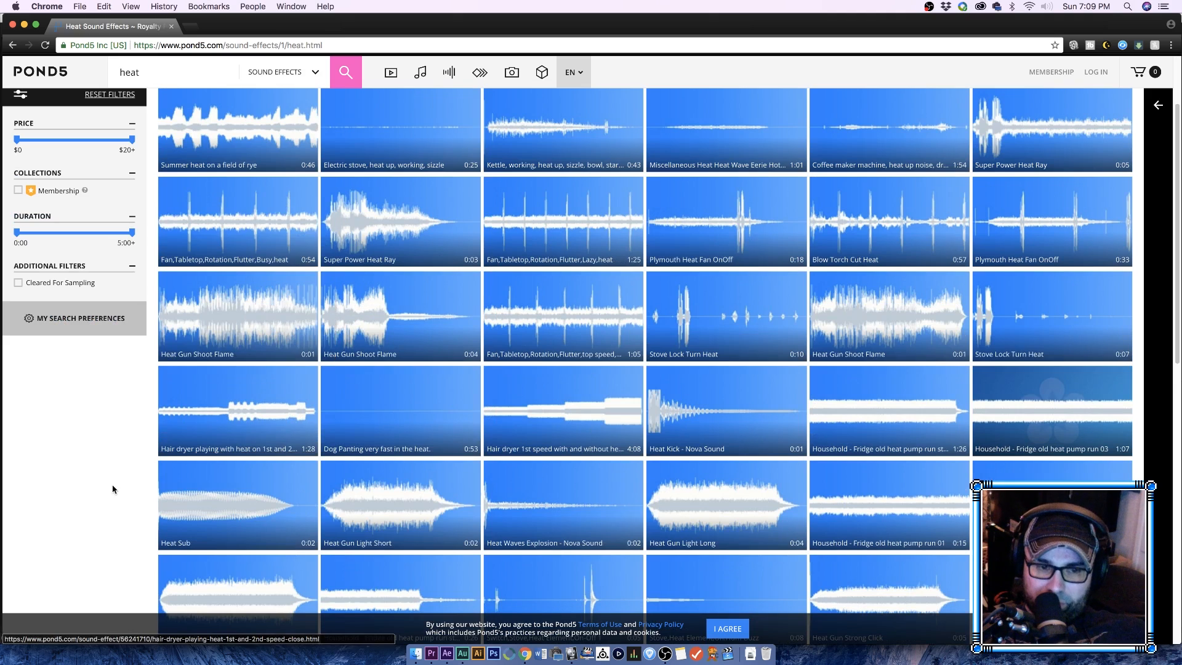
scroll(112, 490, "down", 4)
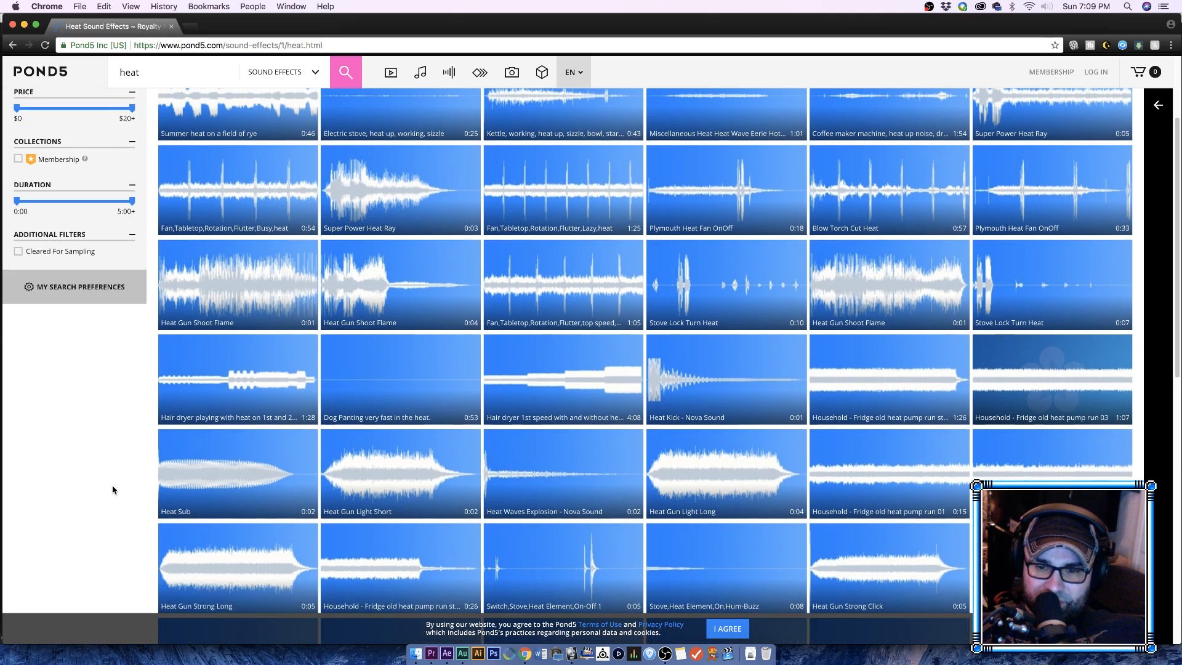
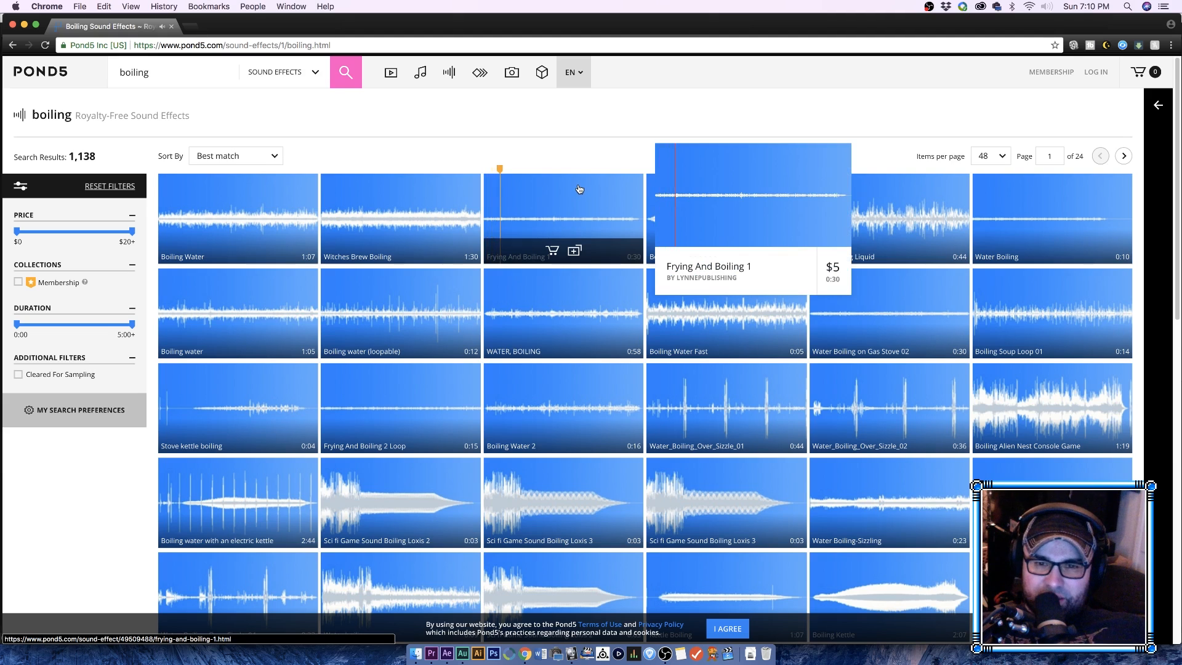
Step: Browse Pond5's 'boiling' results and open Witches Brew Boiling in a new browser tab
mouse_move(682, 207)
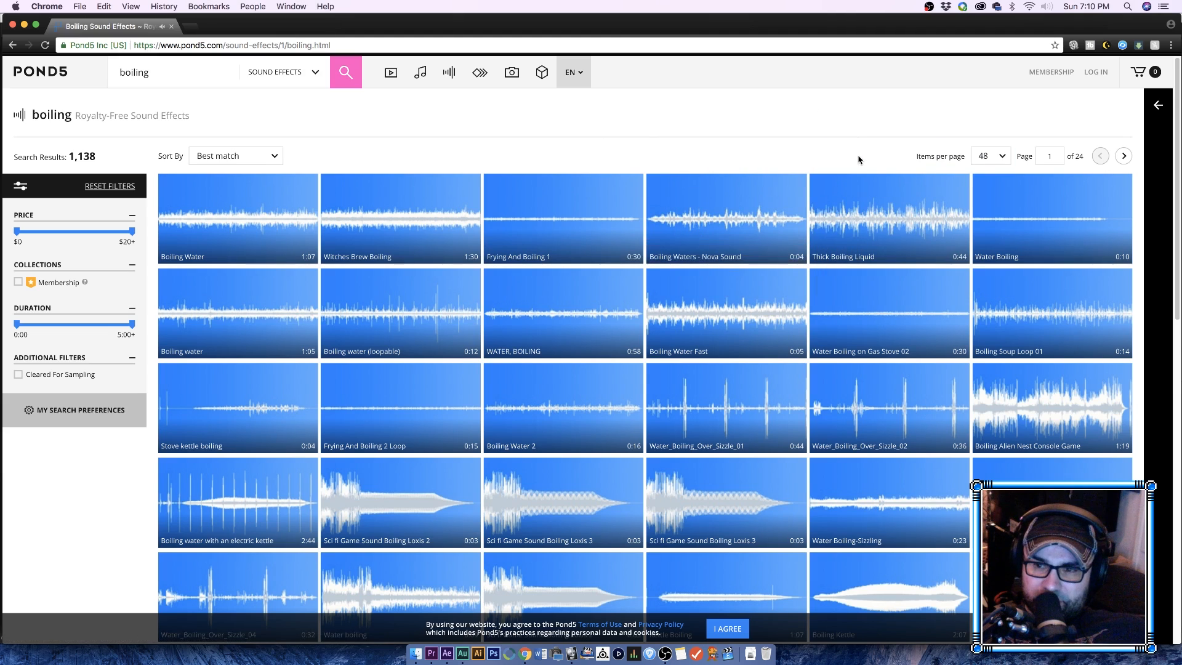
mouse_move(1090, 207)
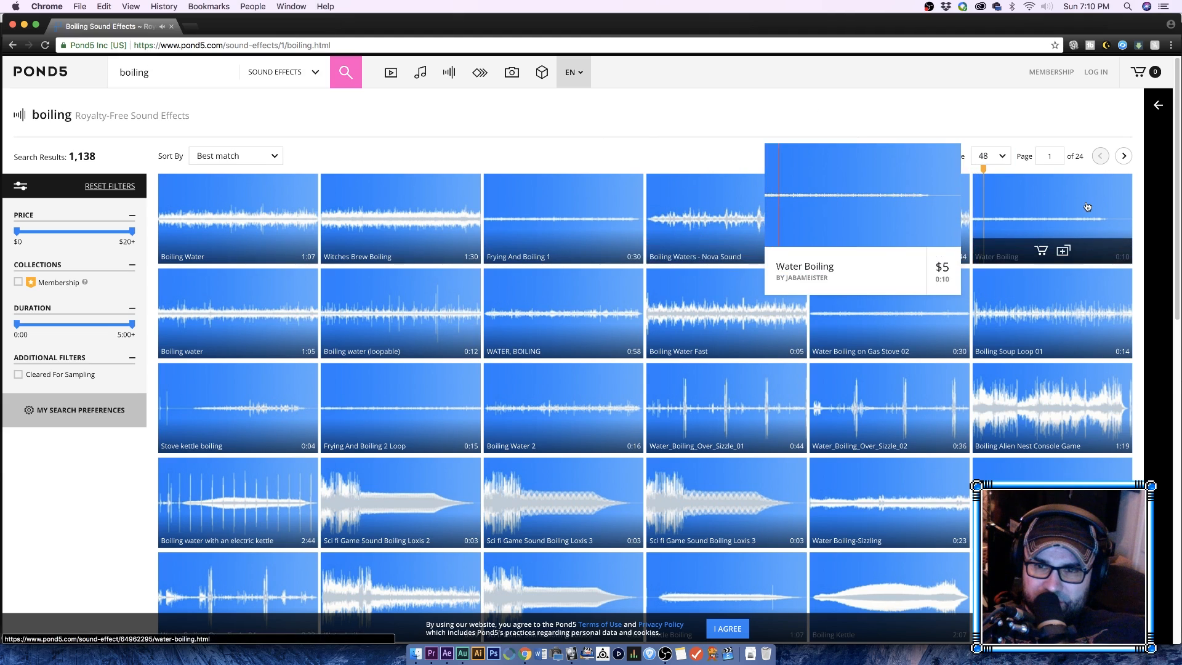
mouse_move(250, 301)
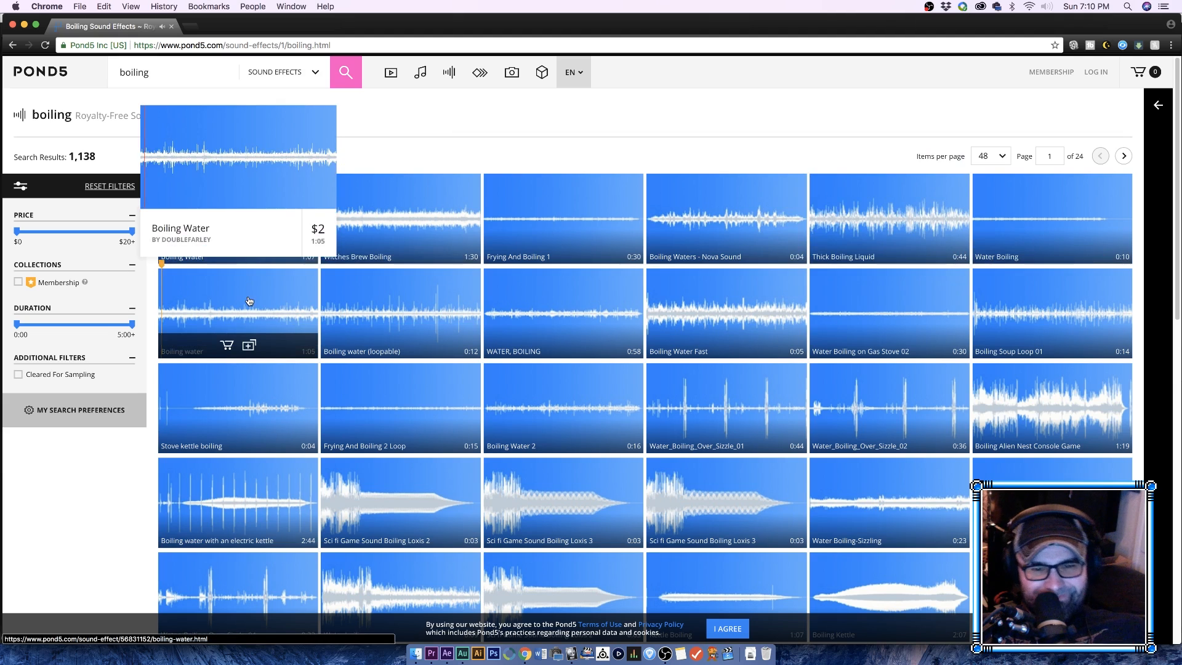
mouse_move(401, 297)
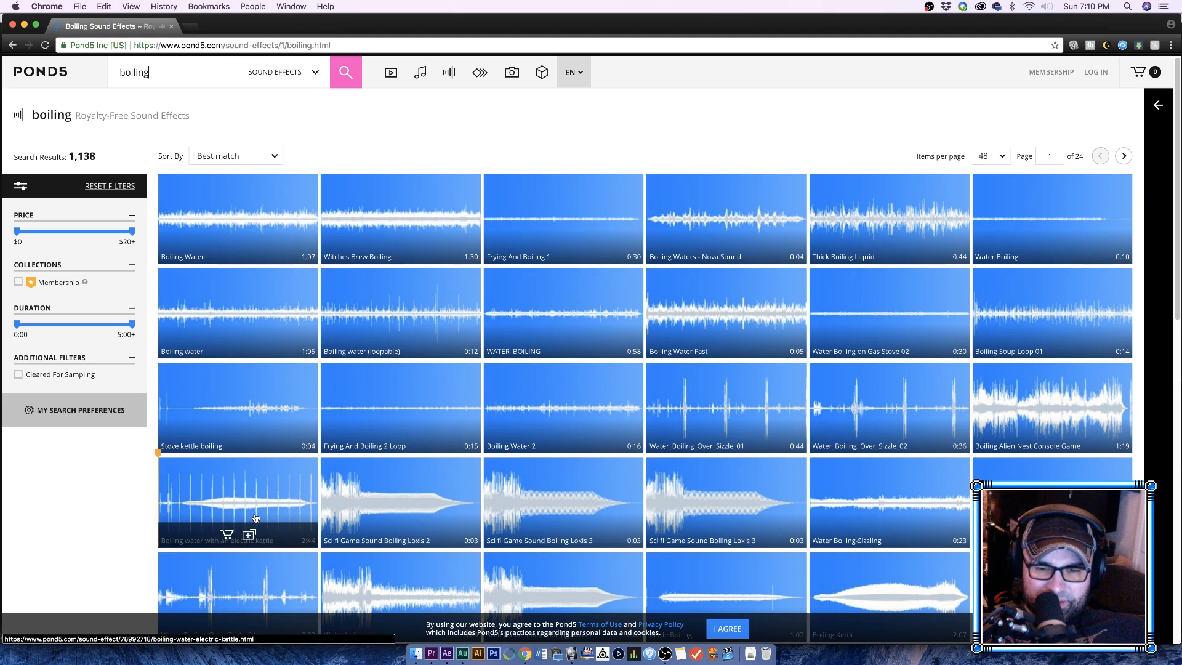
mouse_move(408, 496)
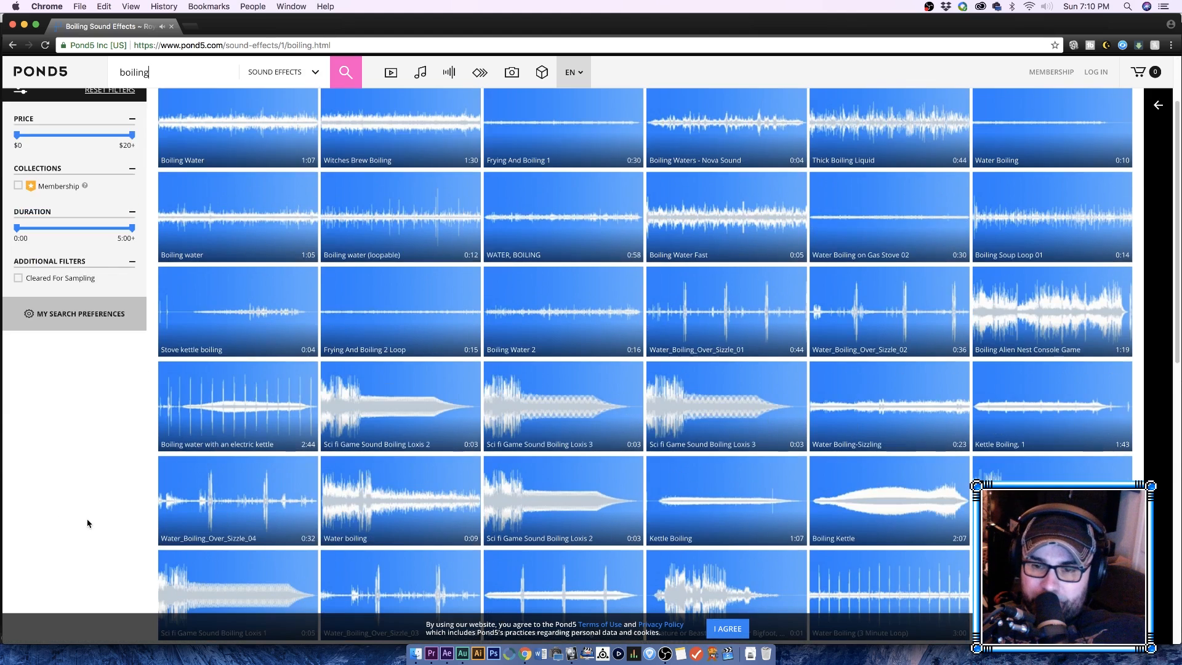
mouse_move(372, 207)
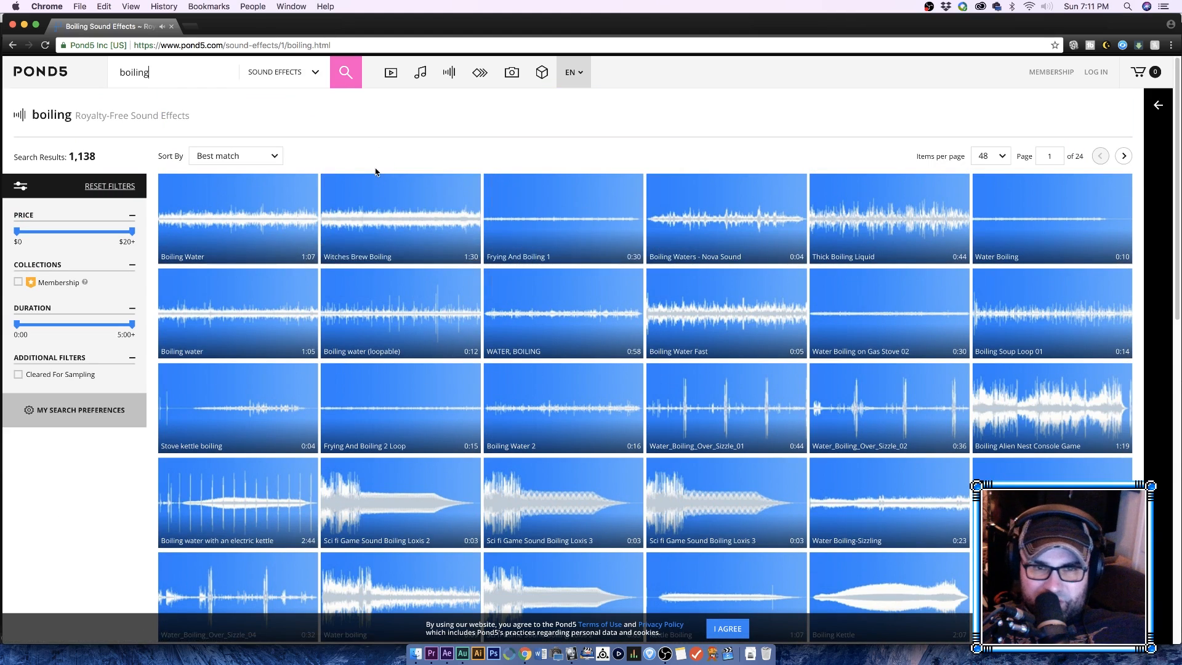
right_click(388, 202)
left_click(388, 202)
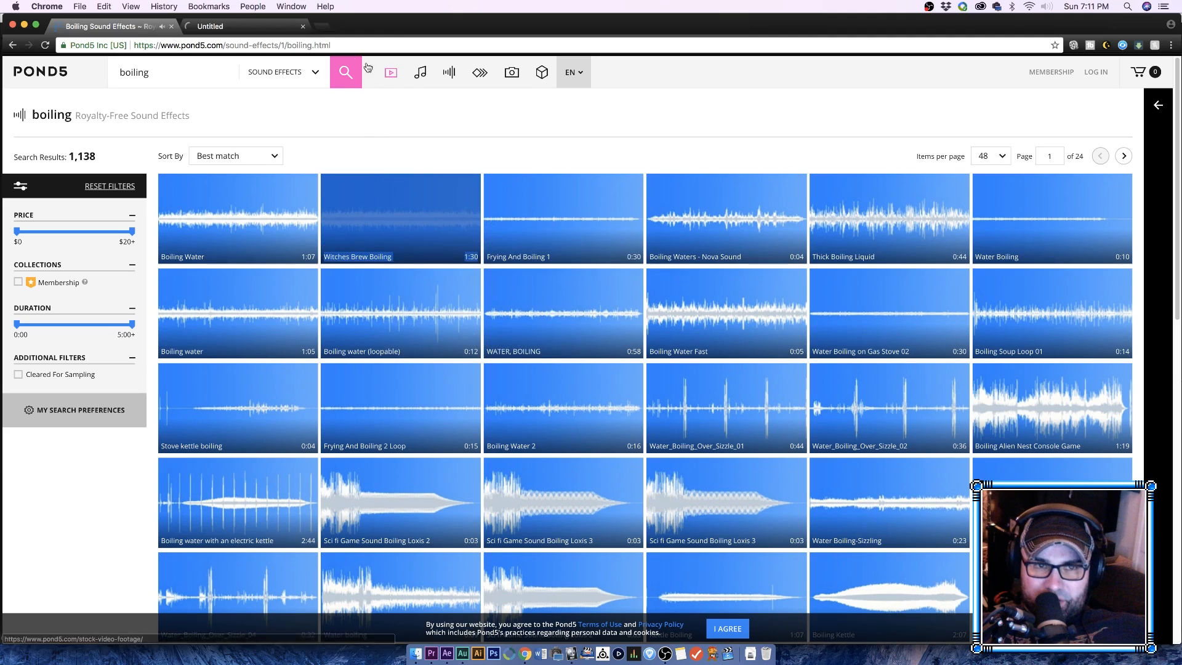
Step: On the Witches Brew Boiling page, request the preview download and enter the account username at the login prompt
left_click(246, 26)
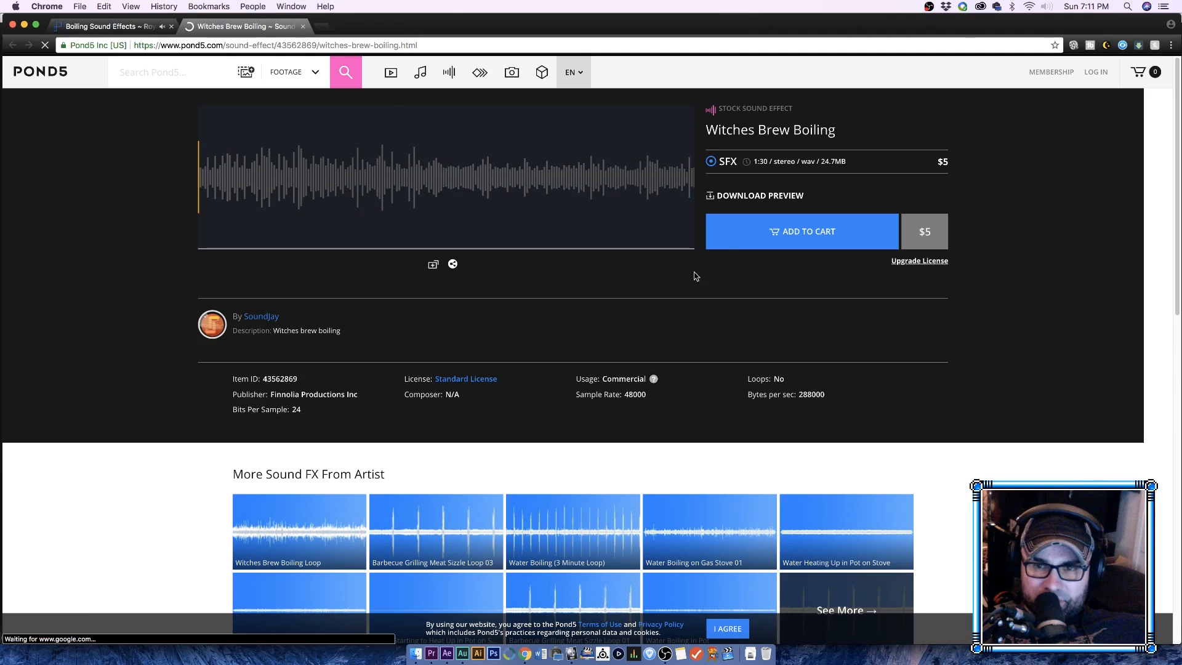
left_click(747, 198)
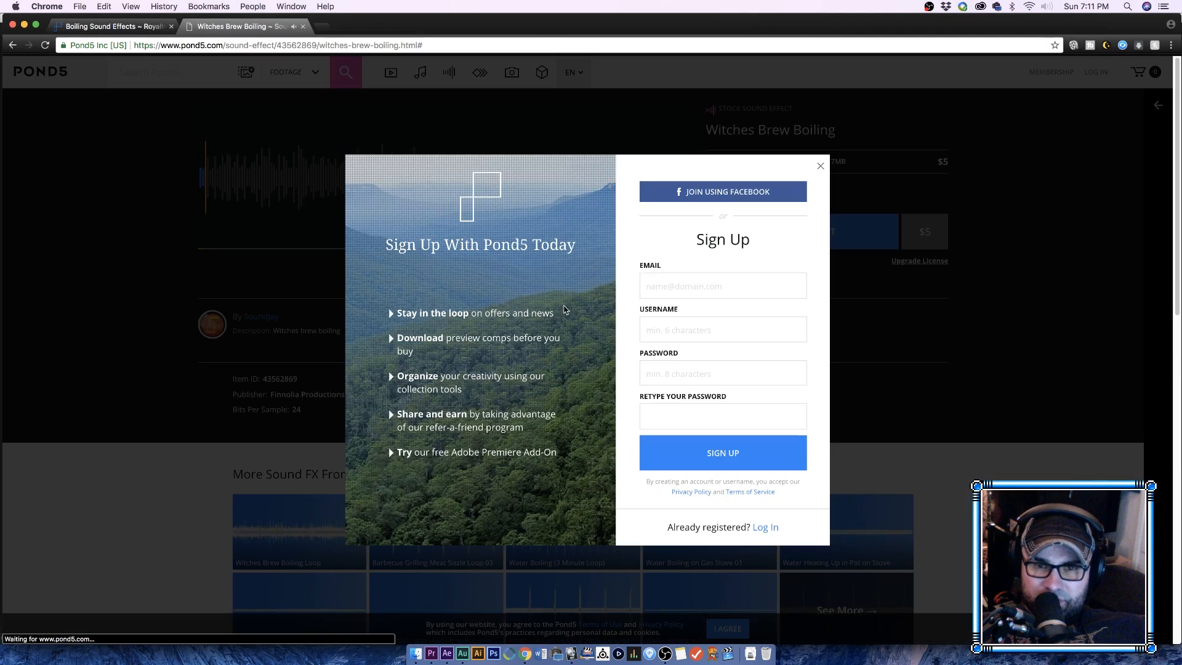
left_click(764, 528)
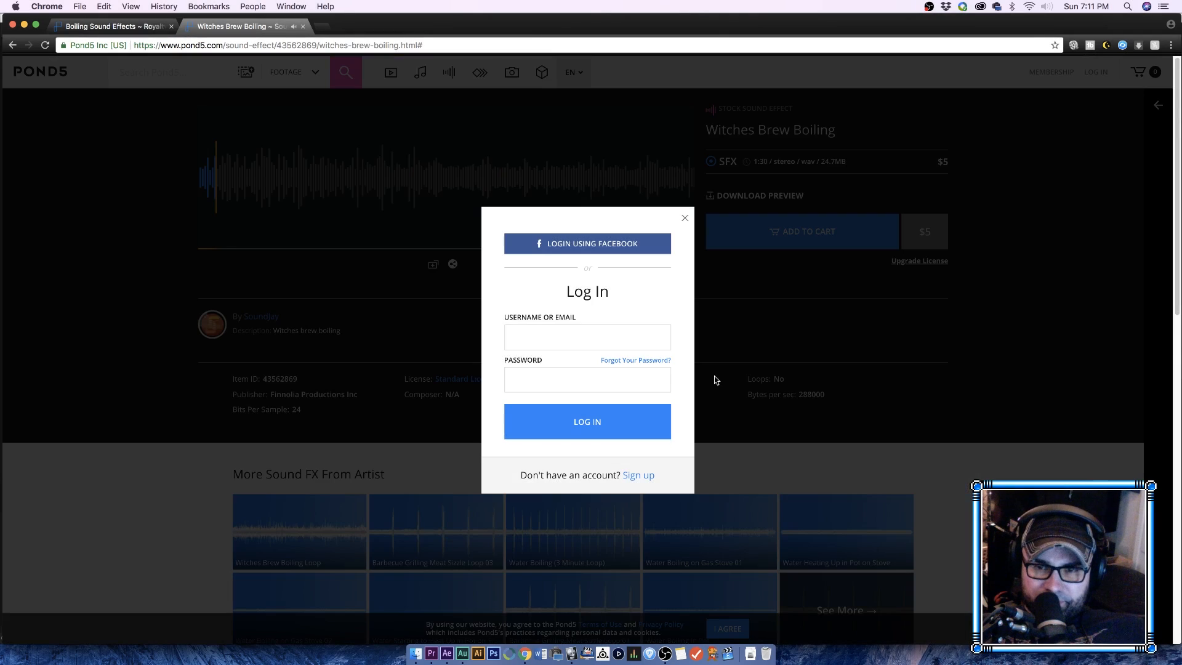
left_click(514, 330)
type("rikkwolf")
key("Tab")
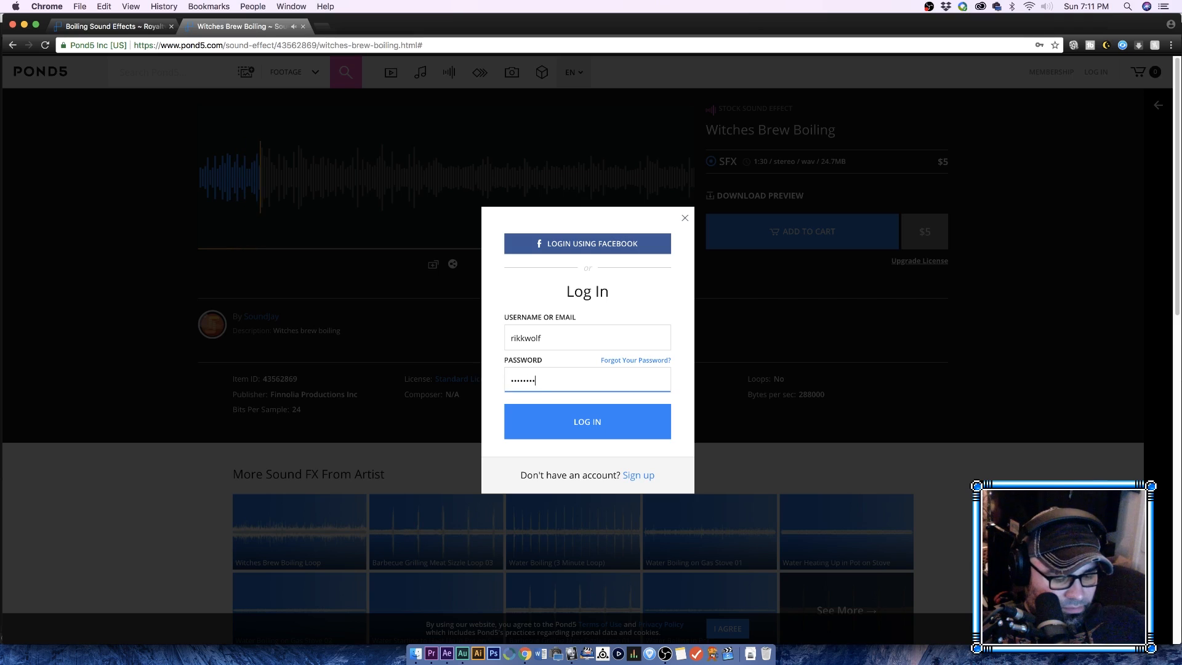
key("Return")
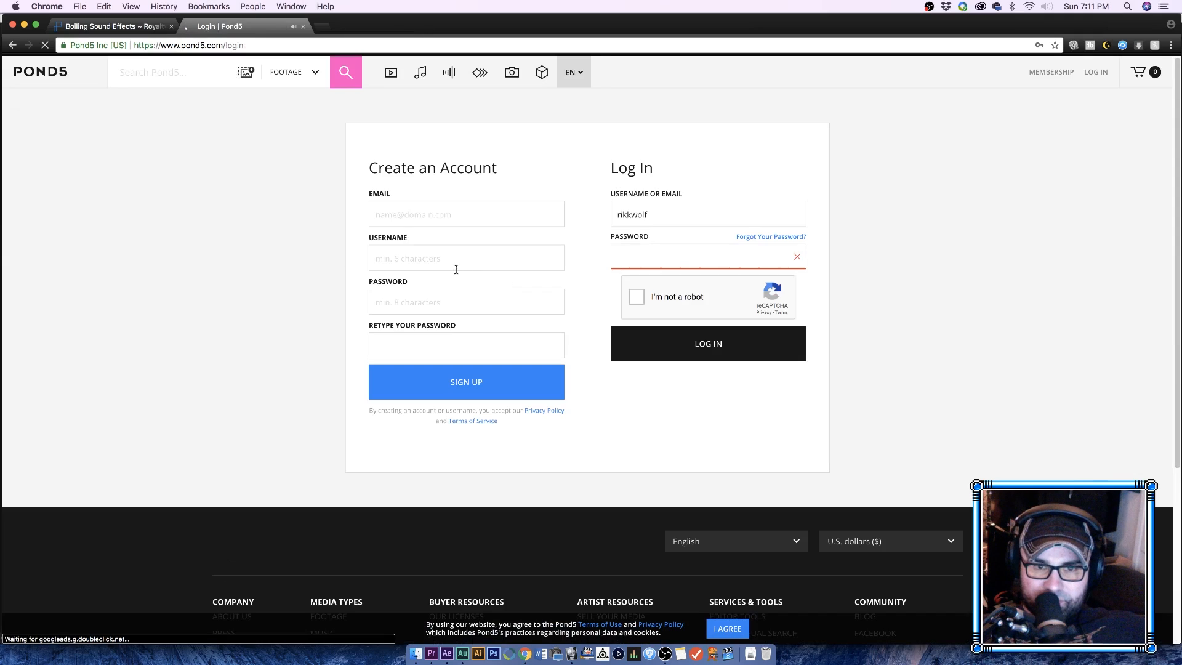
Step: Retype the password, pass the reCAPTCHA, log in, and reopen the Witches Brew Boiling page
left_click(637, 296)
left_click(645, 258)
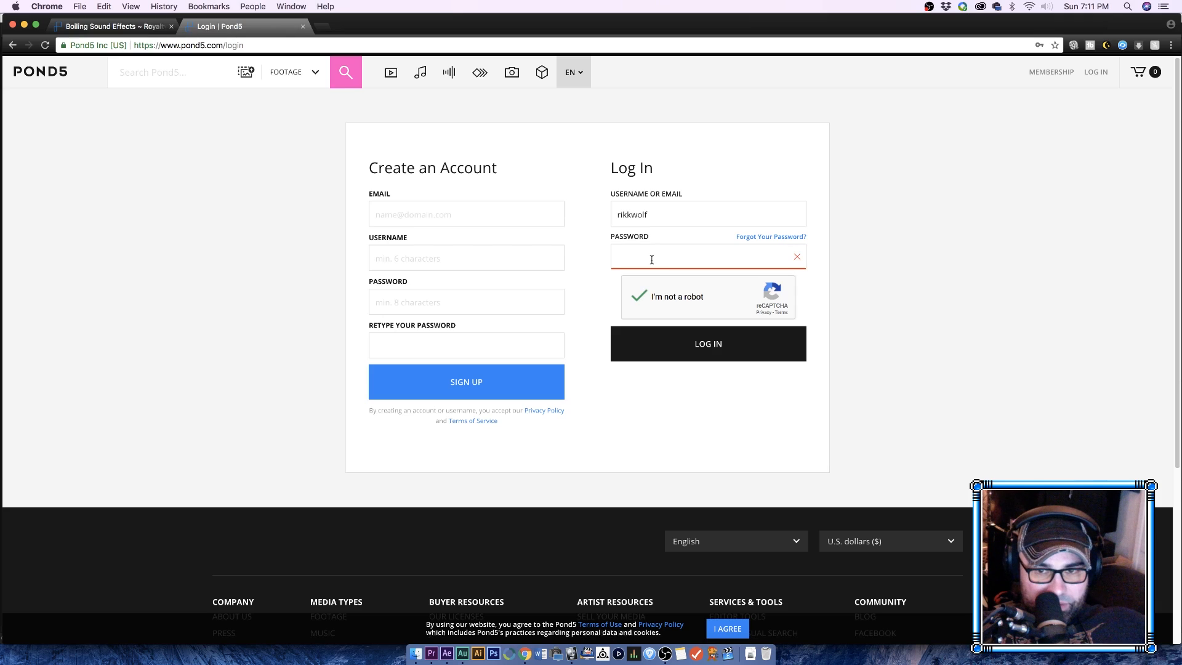
left_click(652, 256)
type("•••••")
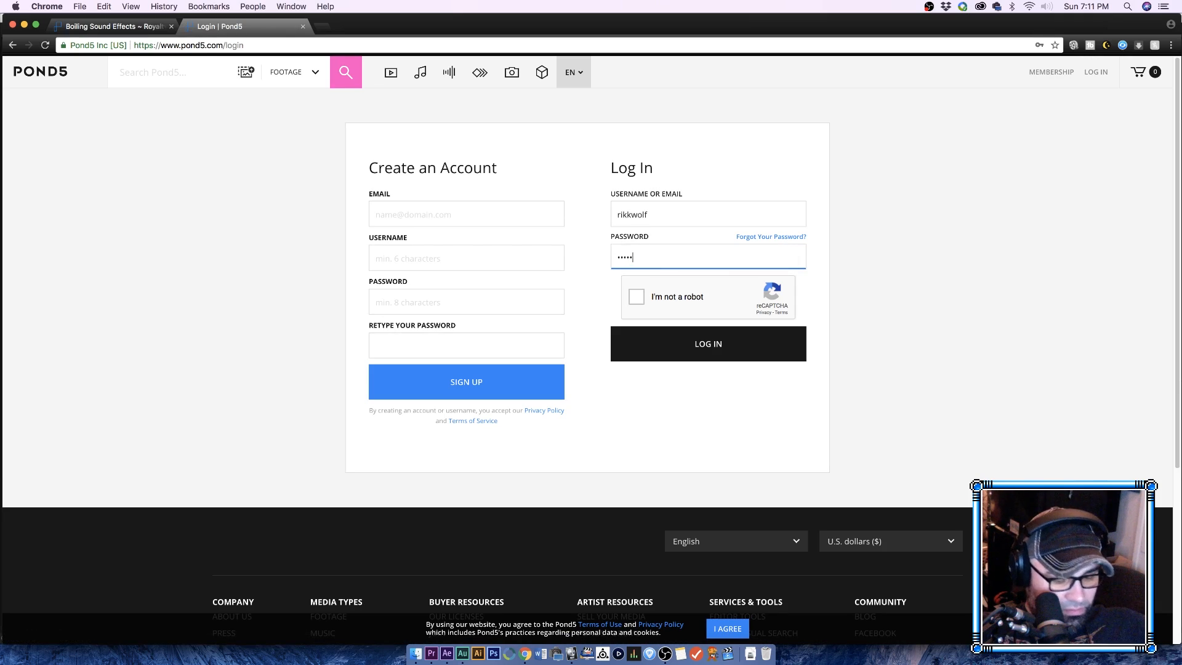
left_click(636, 304)
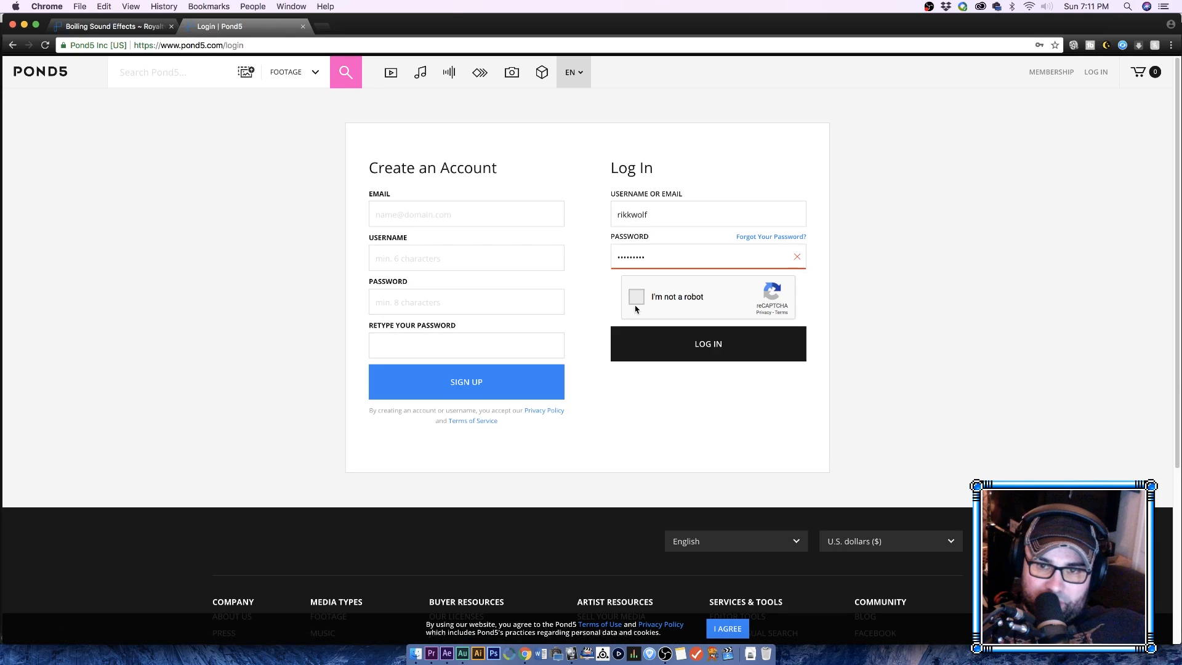
left_click(669, 339)
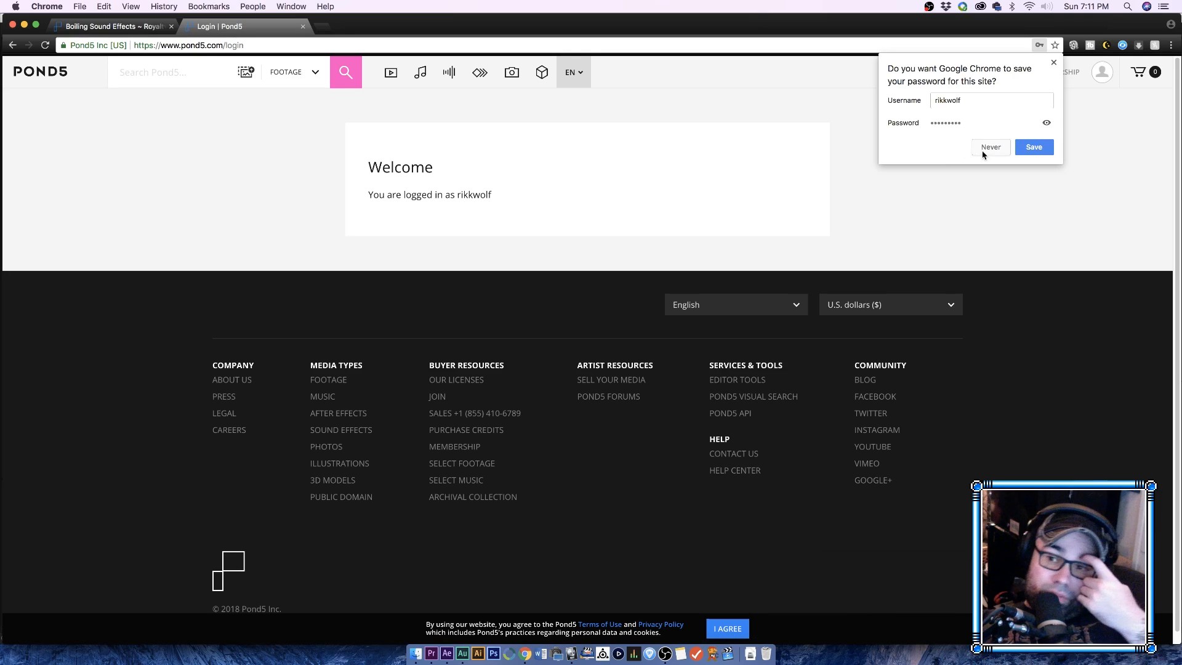
left_click(989, 148)
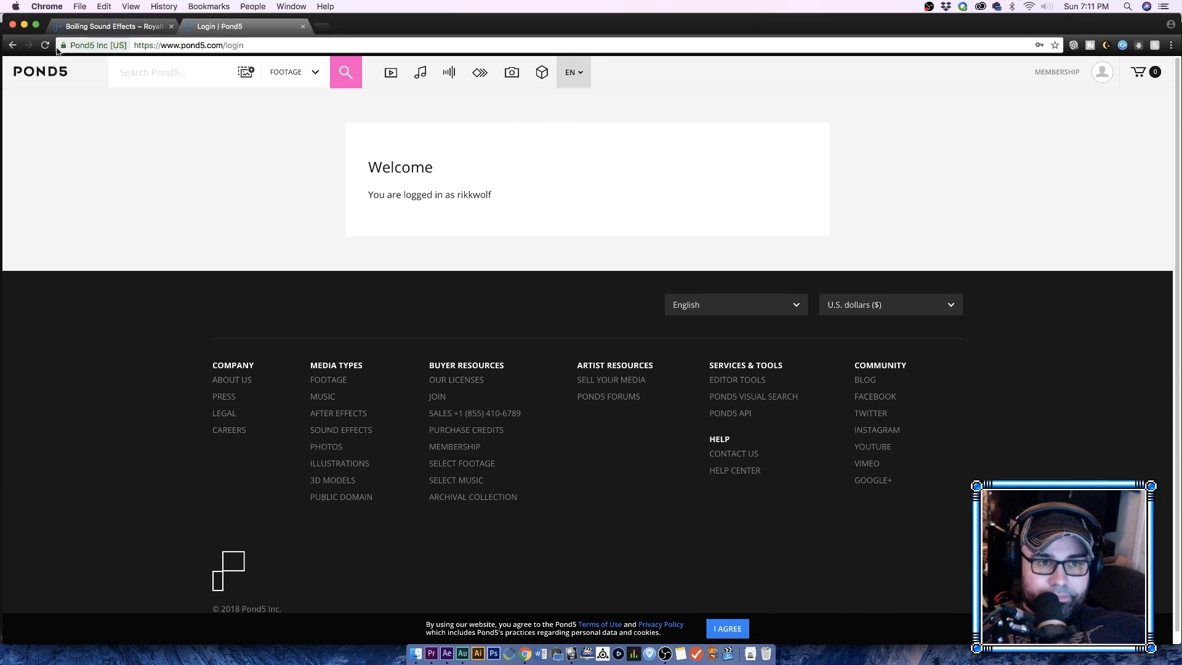
left_click(113, 24)
left_click(452, 199)
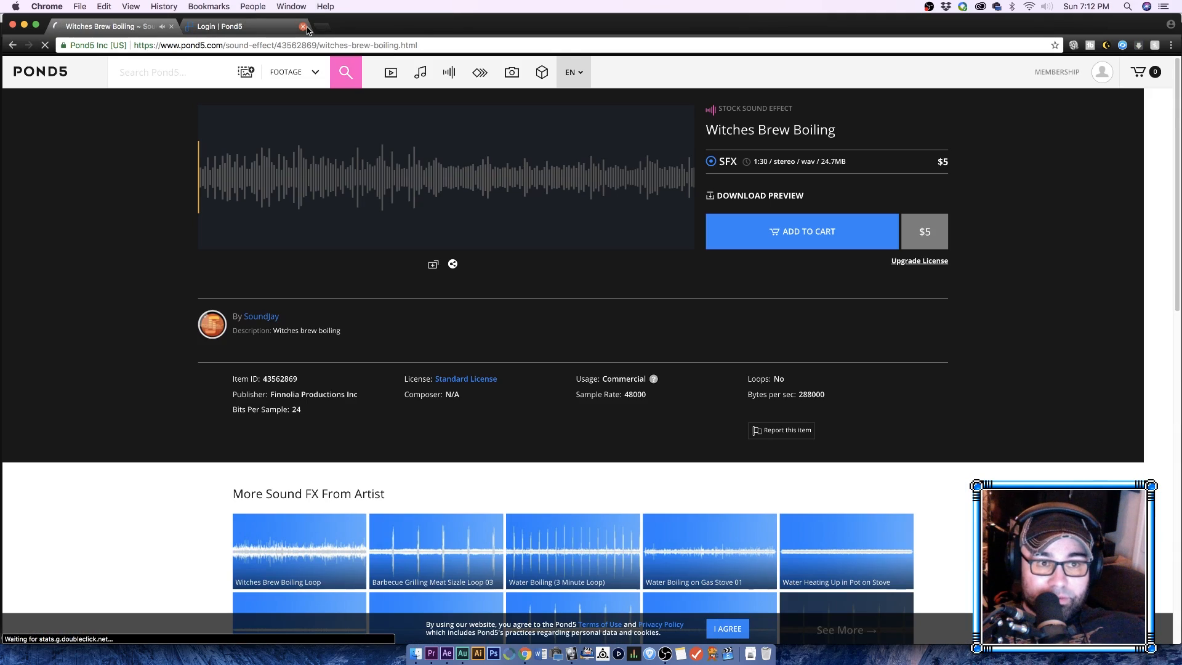
Step: Download the Witches Brew Boiling preview m4a into the Sound Effects folder
left_click(303, 26)
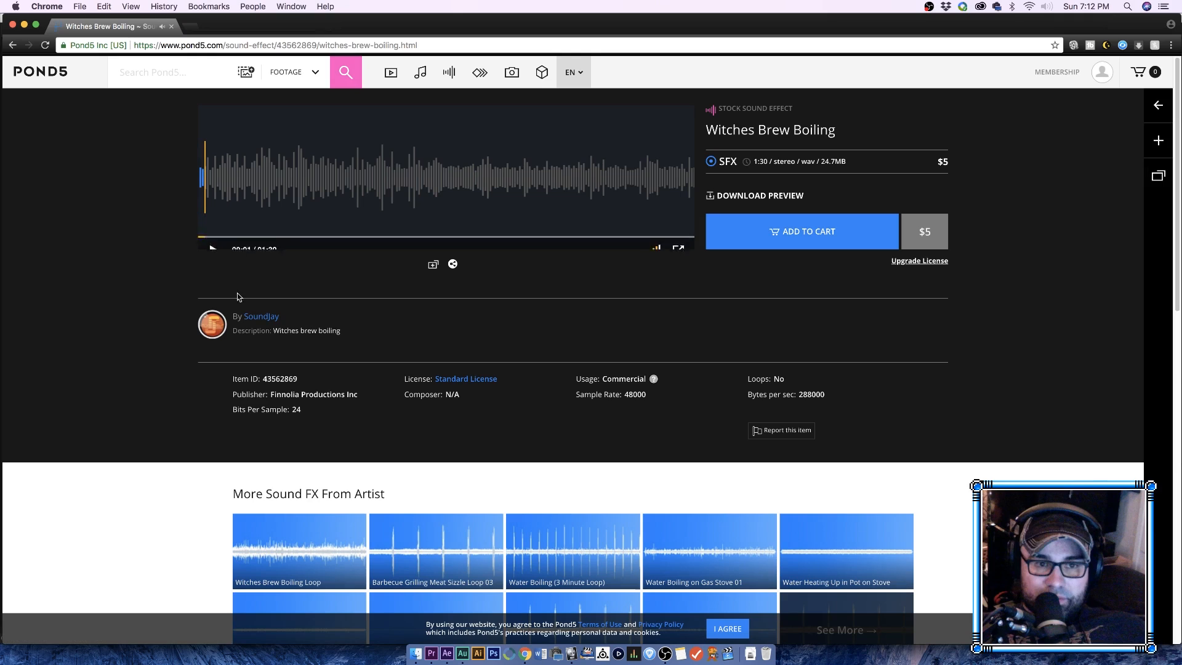
left_click(761, 195)
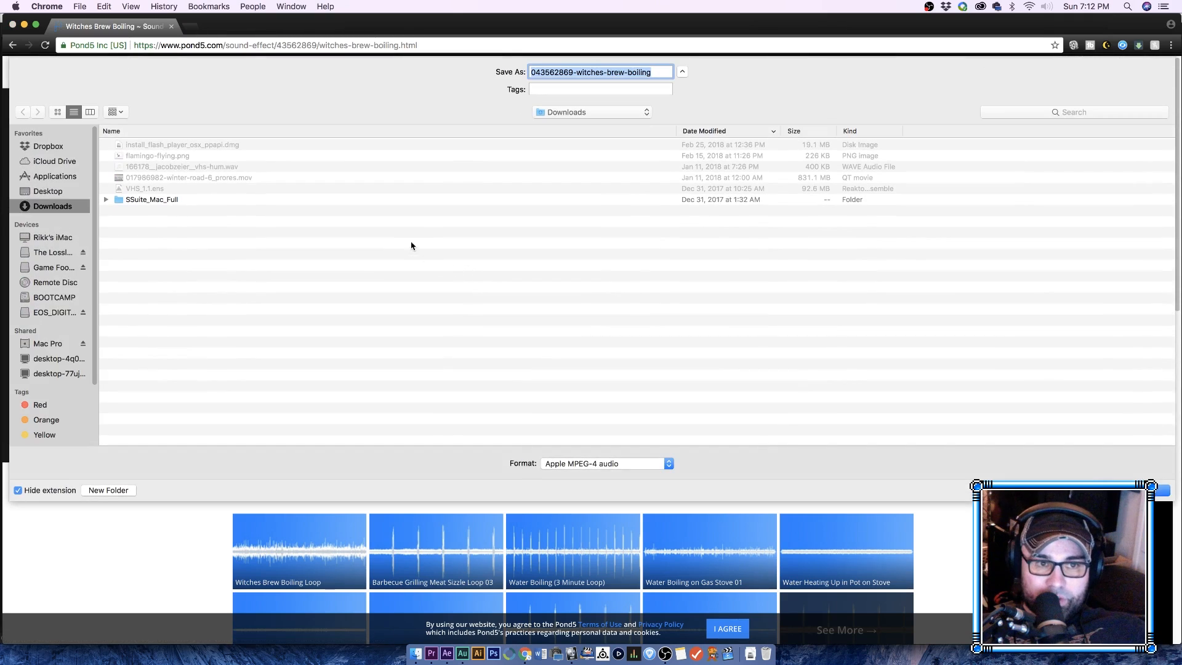
left_click(588, 112)
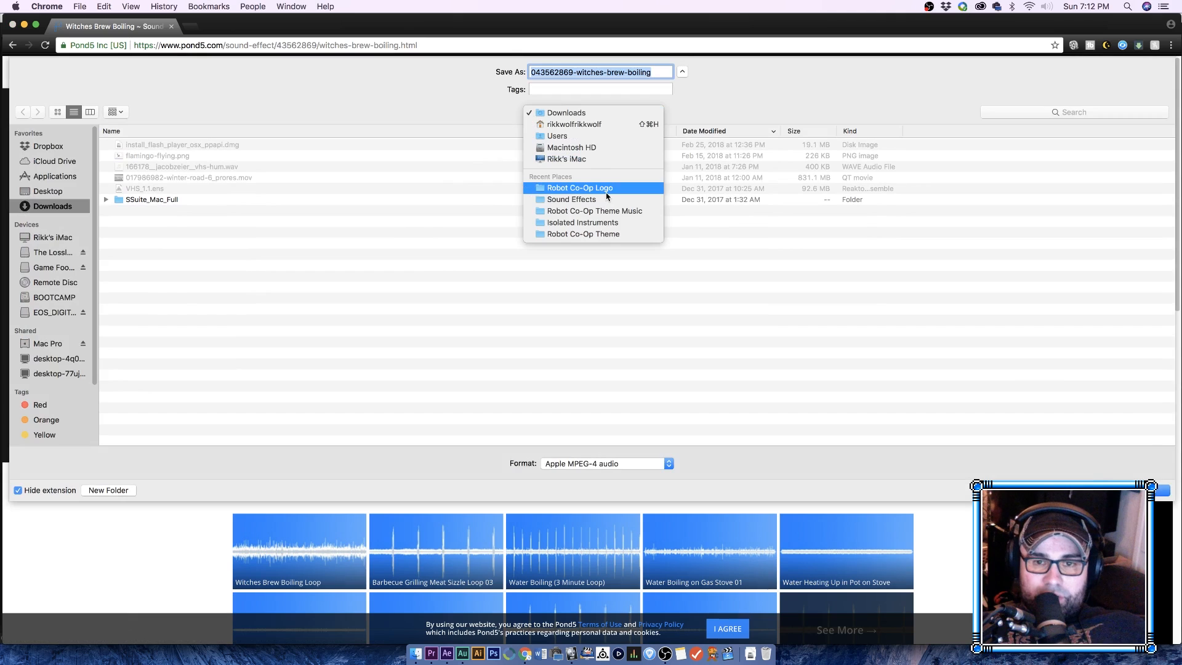
left_click(585, 184)
left_click(1157, 490)
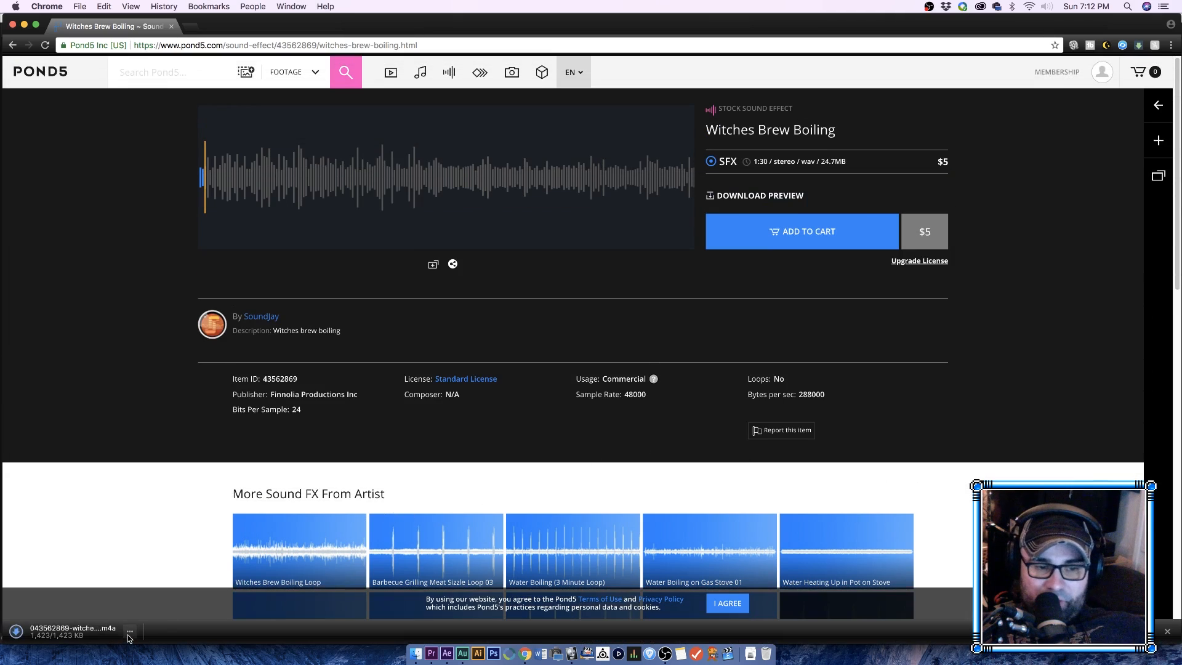
Step: Reveal 043562869-witches-brew-boiling.m4a in Finder and drag it toward the intro composition
left_click(129, 634)
left_click(158, 600)
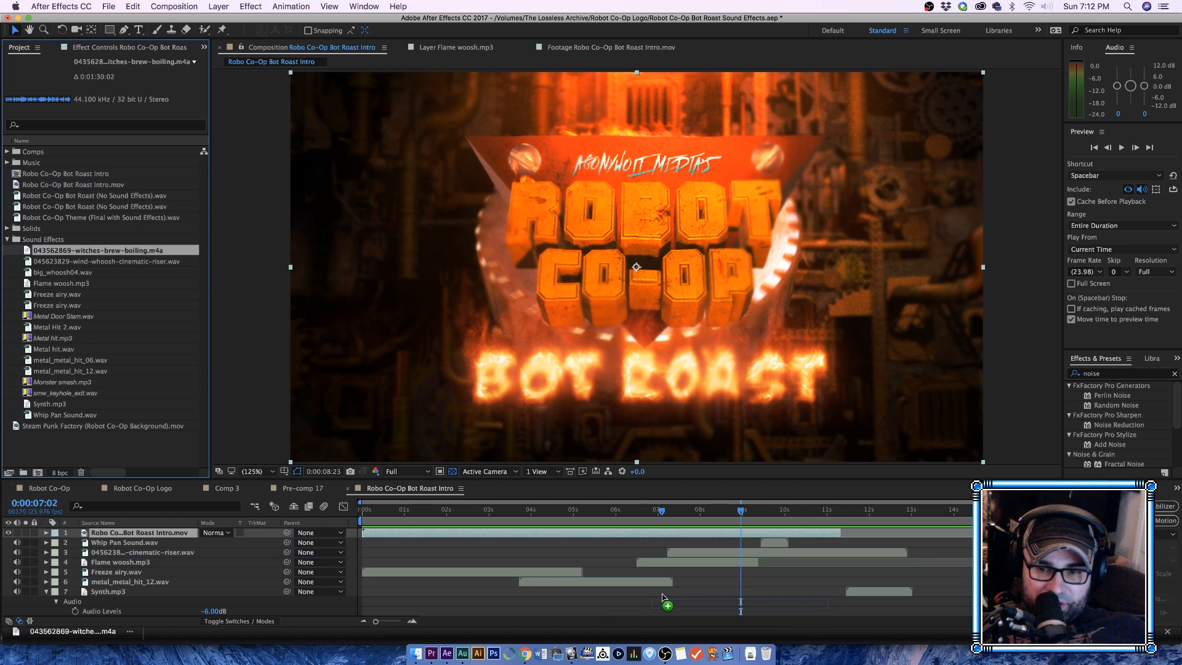
left_click_drag(661, 592, 672, 593)
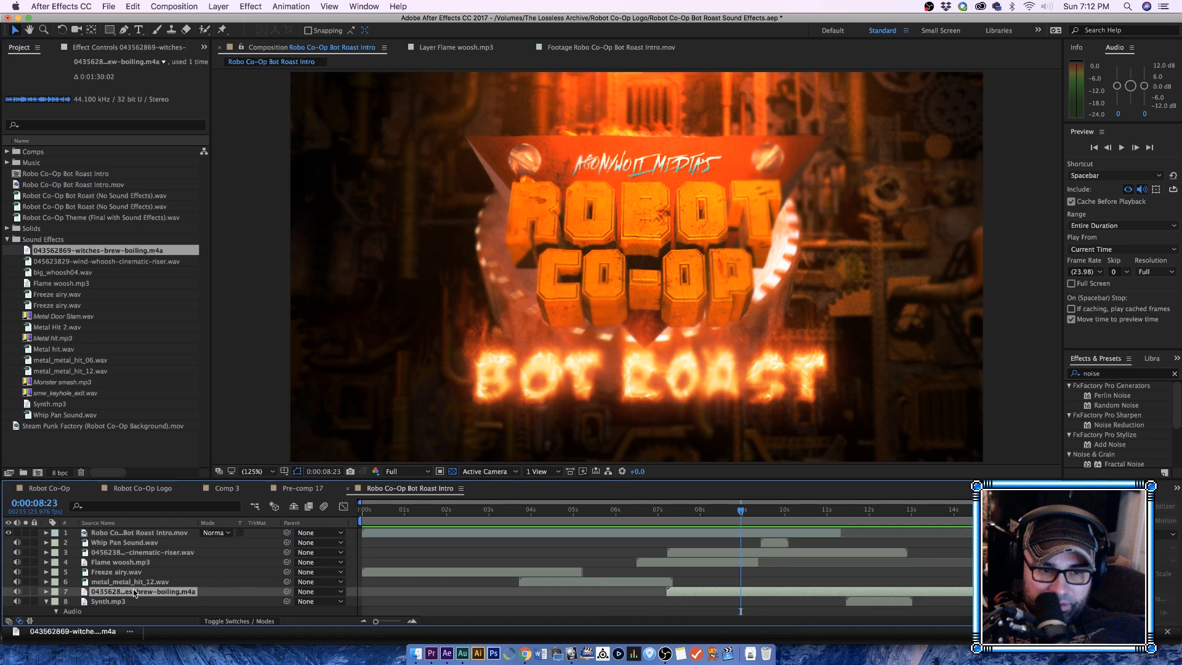
Step: Drop the witches-brew-boiling m4a into the intro timeline, show its waveform, and preview from 6:04
scroll(457, 601, "down", 4)
mouse_move(138, 607)
left_mouse_down()
mouse_move(120, 615)
mouse_move(136, 608)
left_mouse_up()
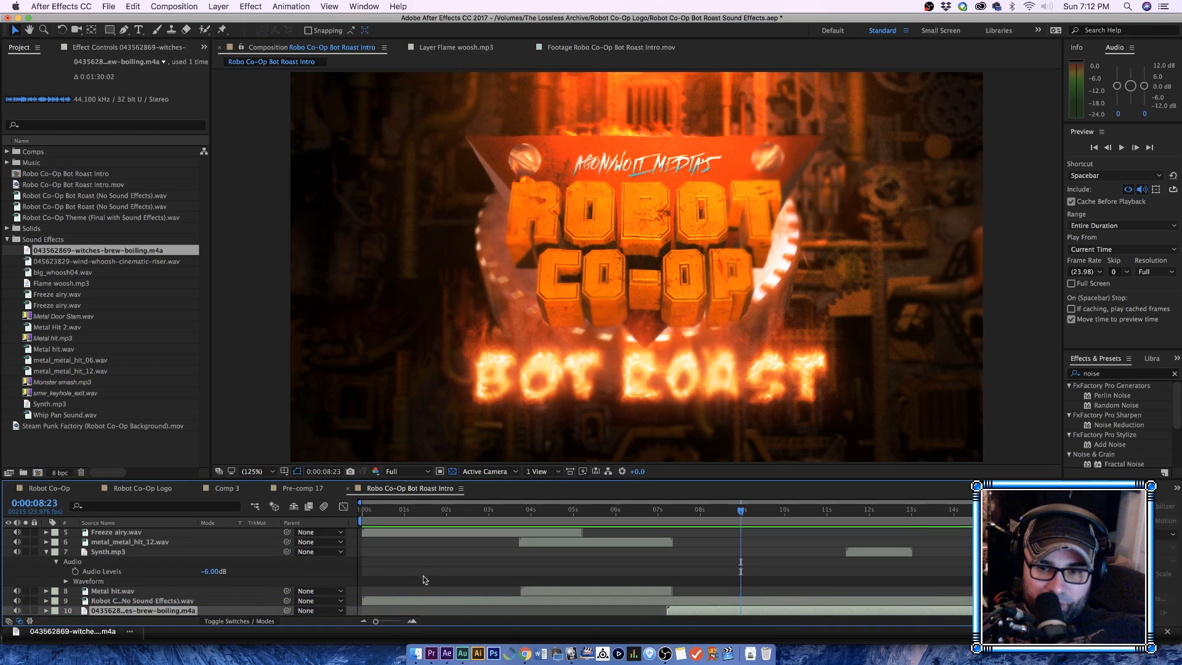
left_click(671, 590)
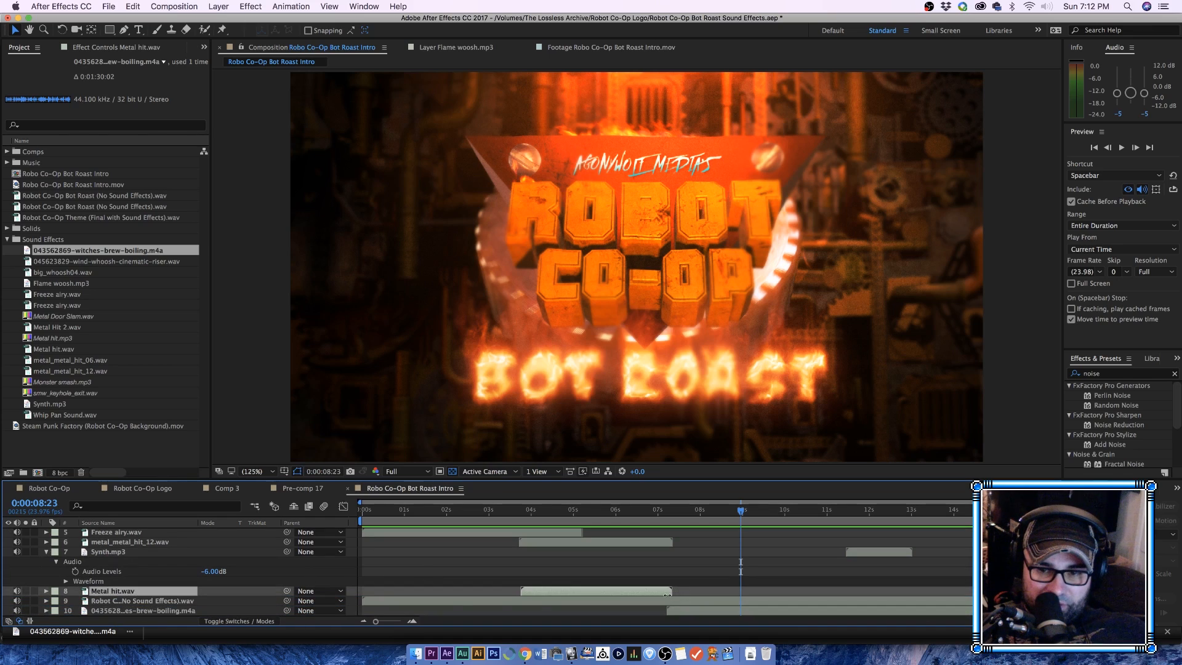
left_click(46, 610)
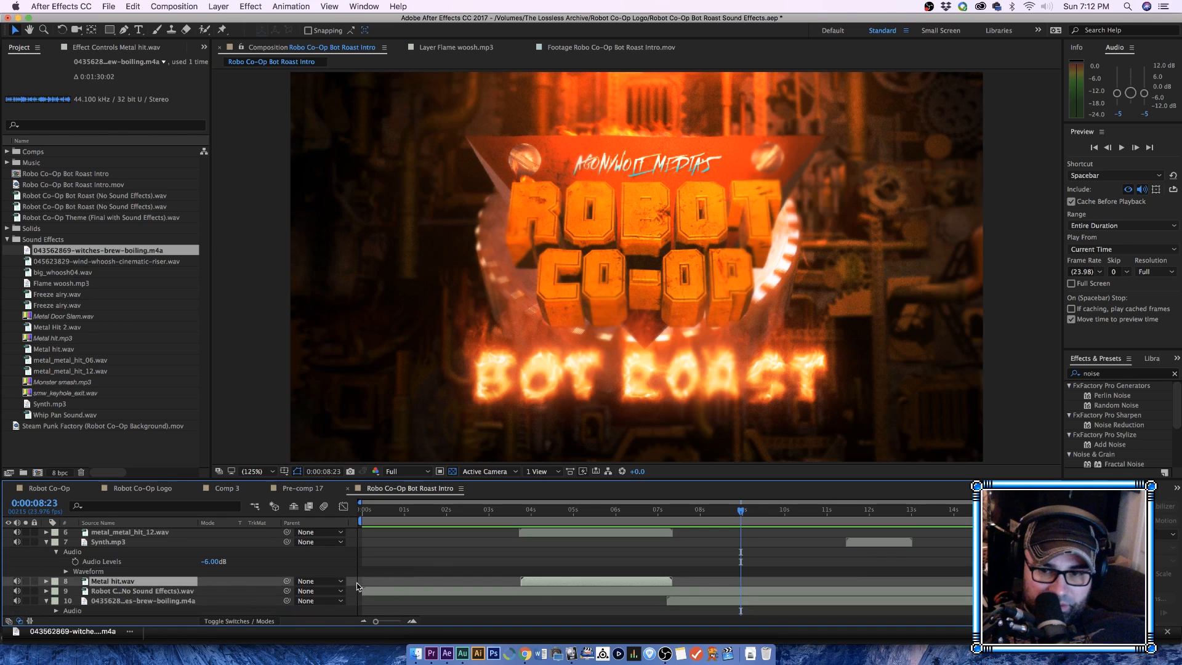
left_click(56, 611)
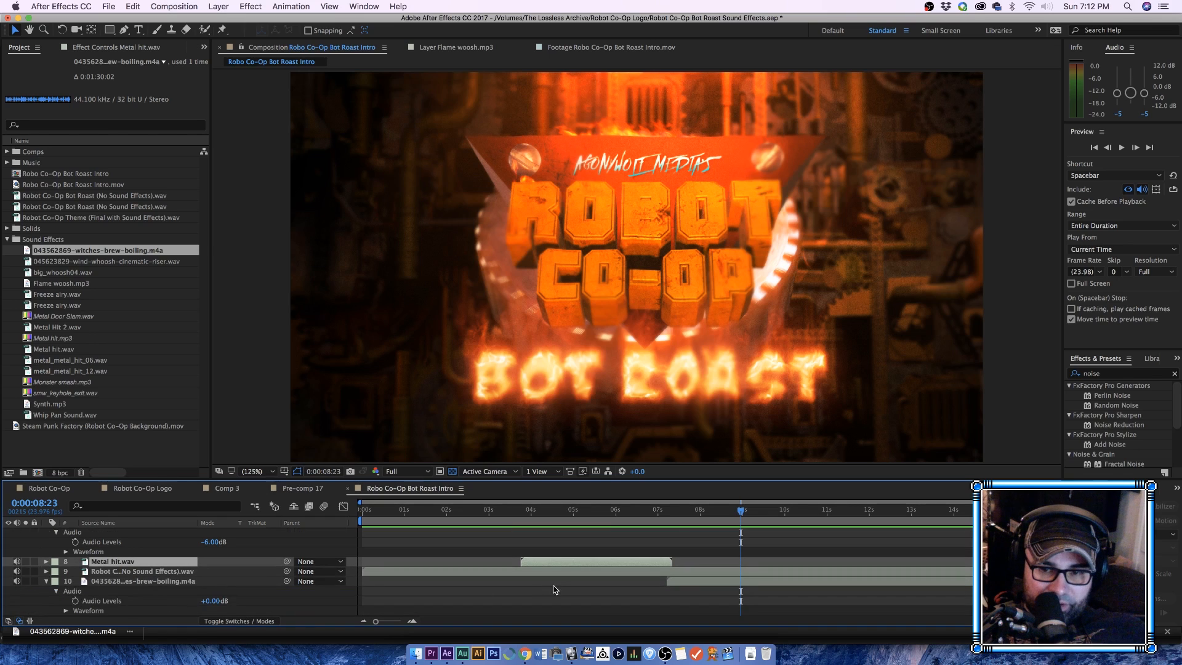
left_click(66, 611)
left_click(623, 519)
key("space")
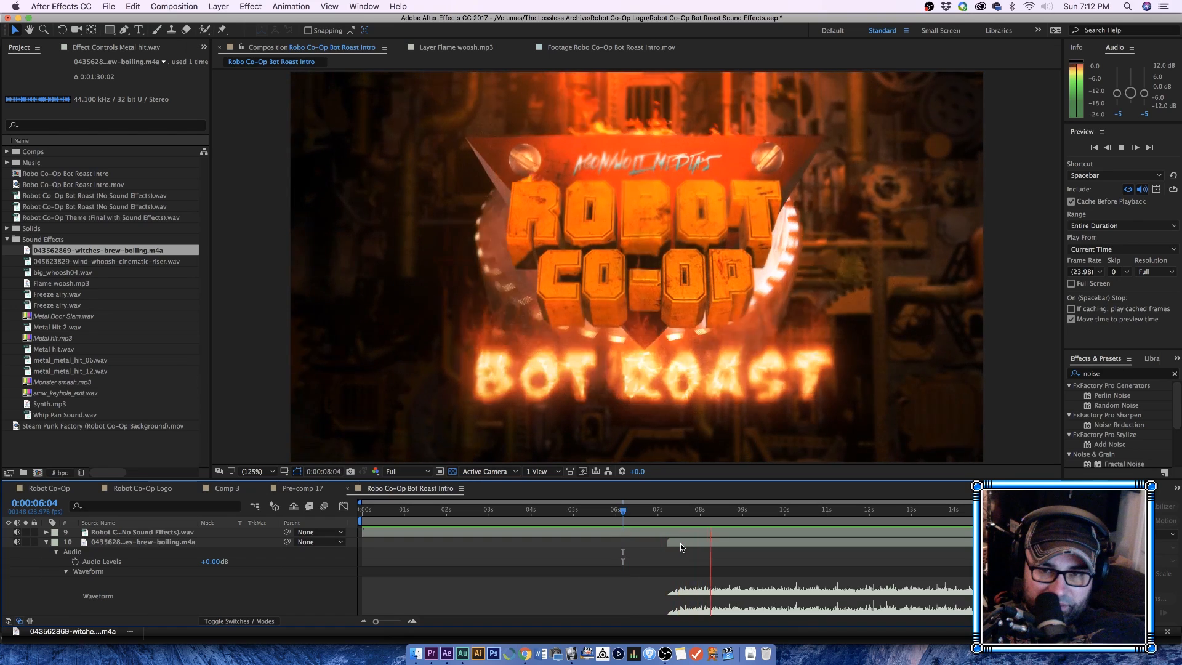
Step: Try louder levels on the boiling sound, then set its Audio Levels to +5 dB and preview from 06:20
mouse_move(208, 562)
left_mouse_down()
mouse_move(222, 565)
mouse_move(212, 565)
left_mouse_up()
left_click(679, 542)
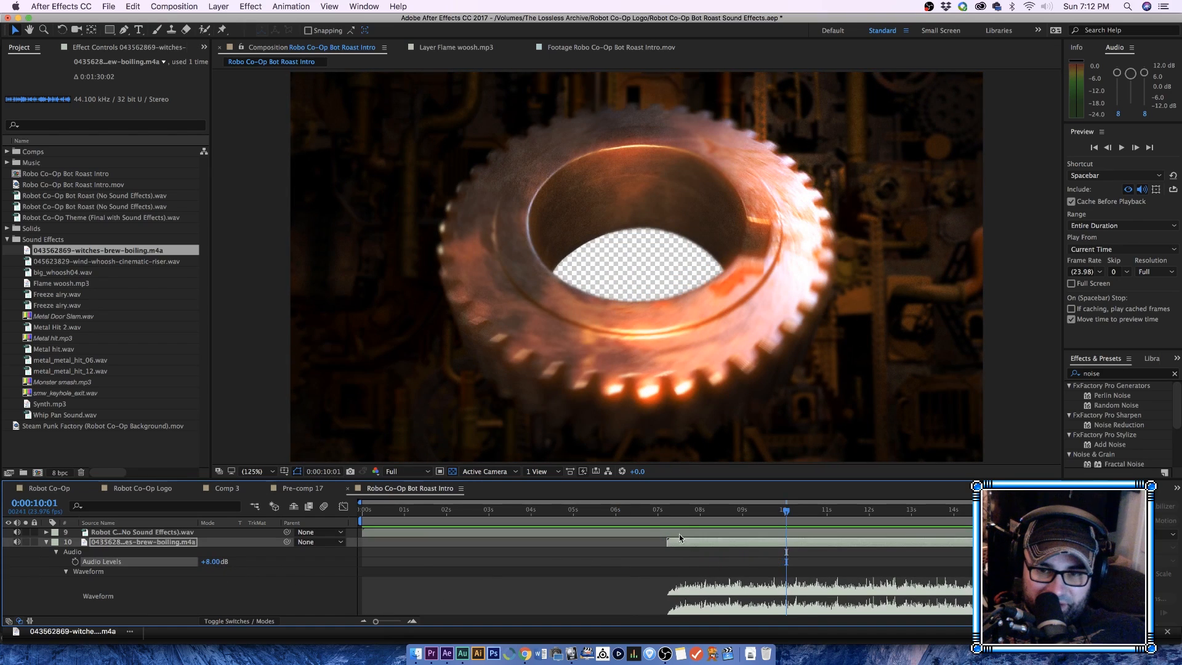
left_click(647, 511)
key("space")
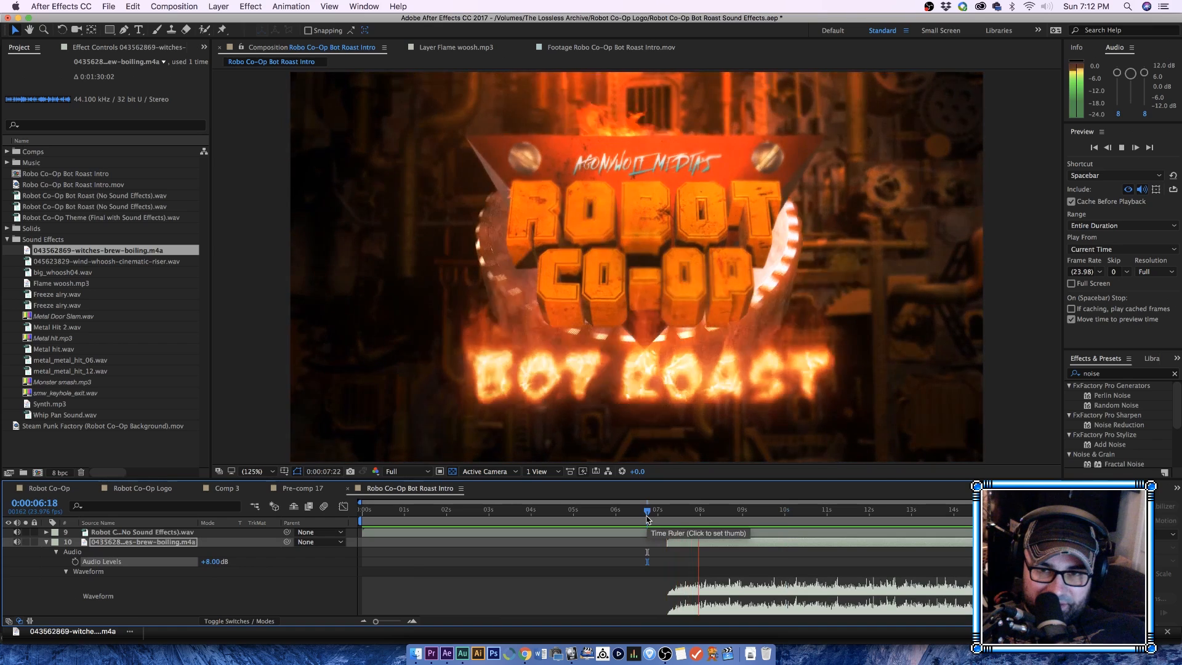
key("space")
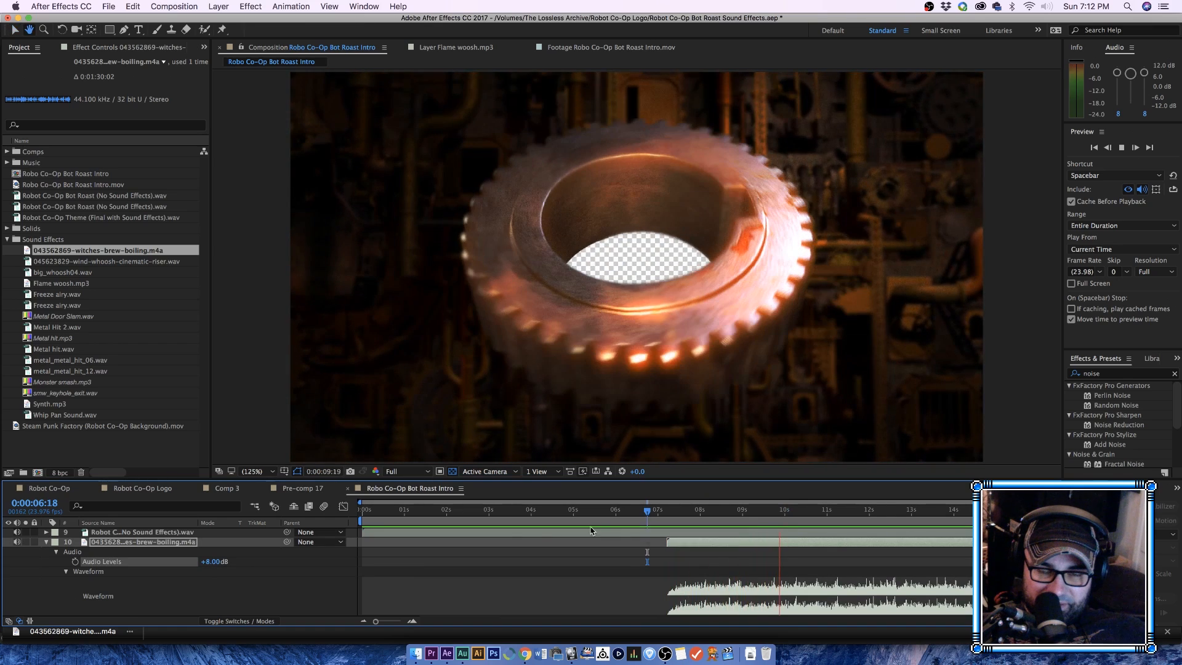
left_click(212, 561)
type("5")
left_click(444, 587)
left_click(651, 510)
key("space")
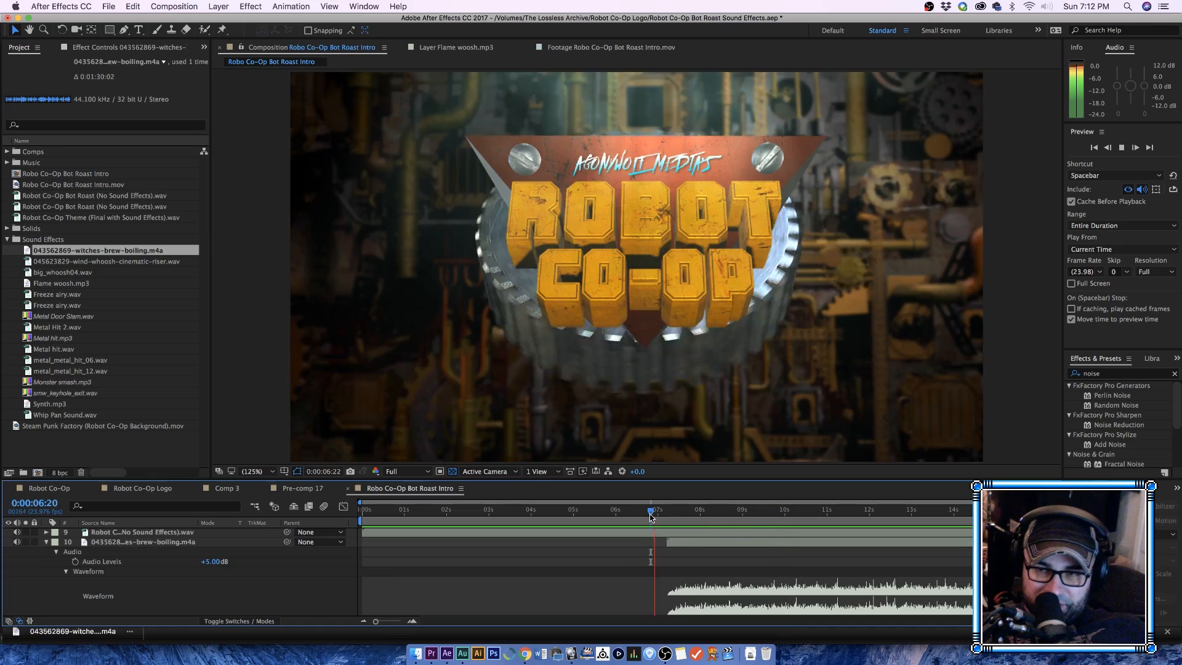
key("space")
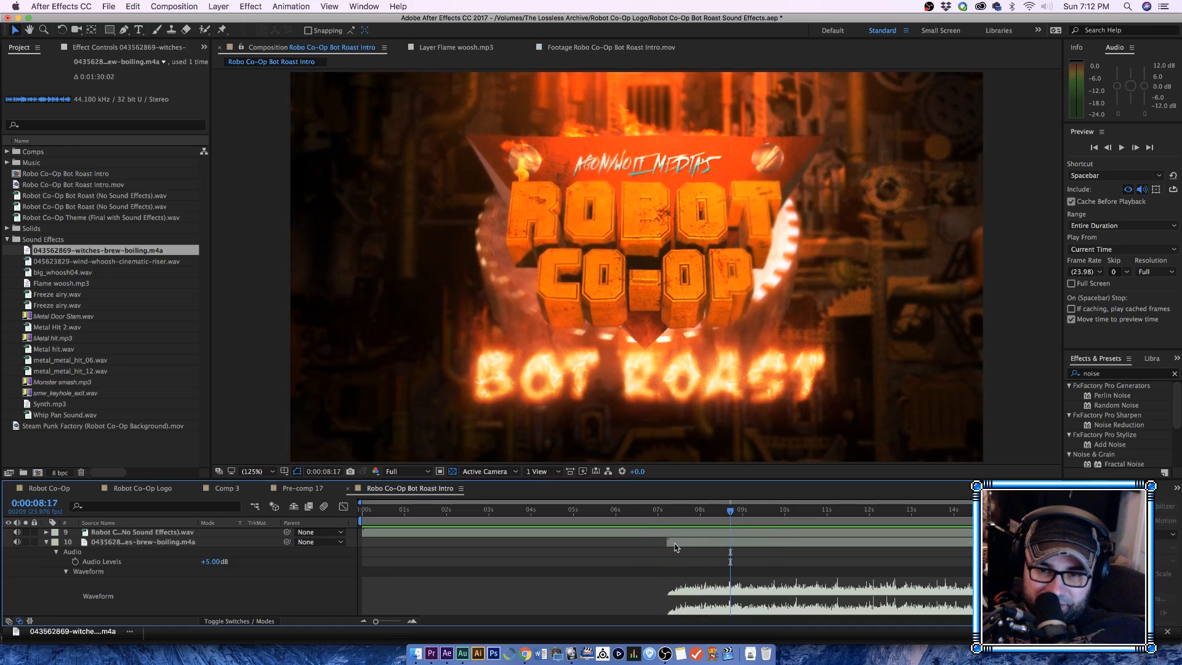
Step: Nudge the boiling layer earlier in two small moves, previewing from 06:12 and 06:08
left_click_drag(677, 544, 666, 545)
left_click(637, 515)
key("space")
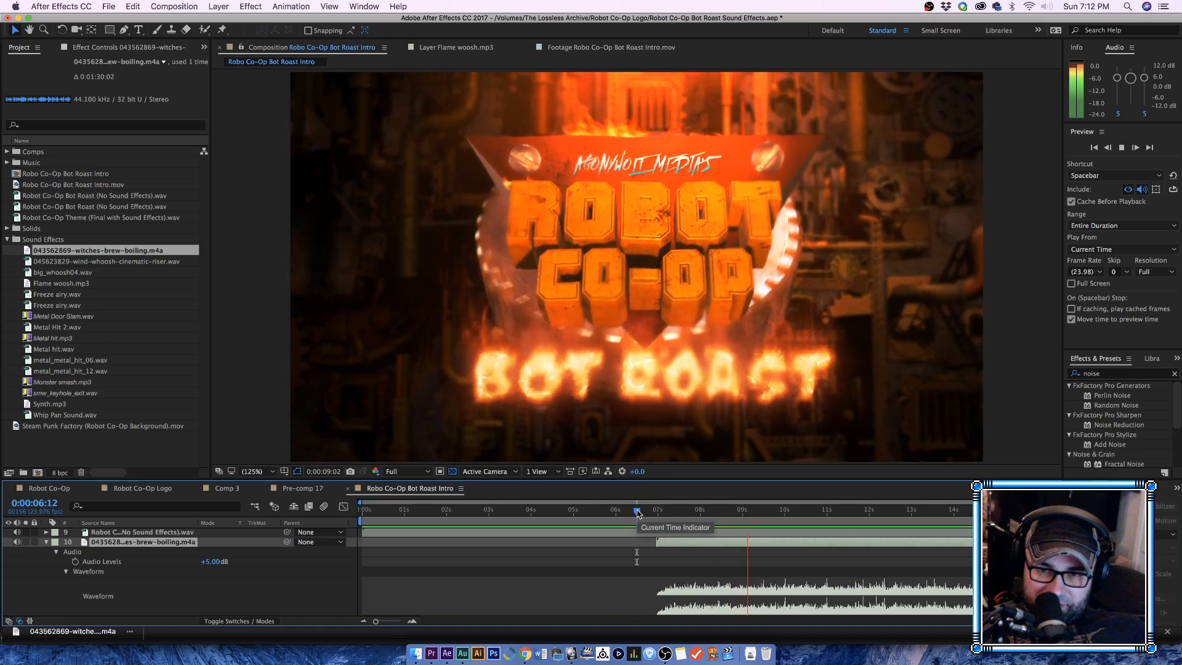
key("space")
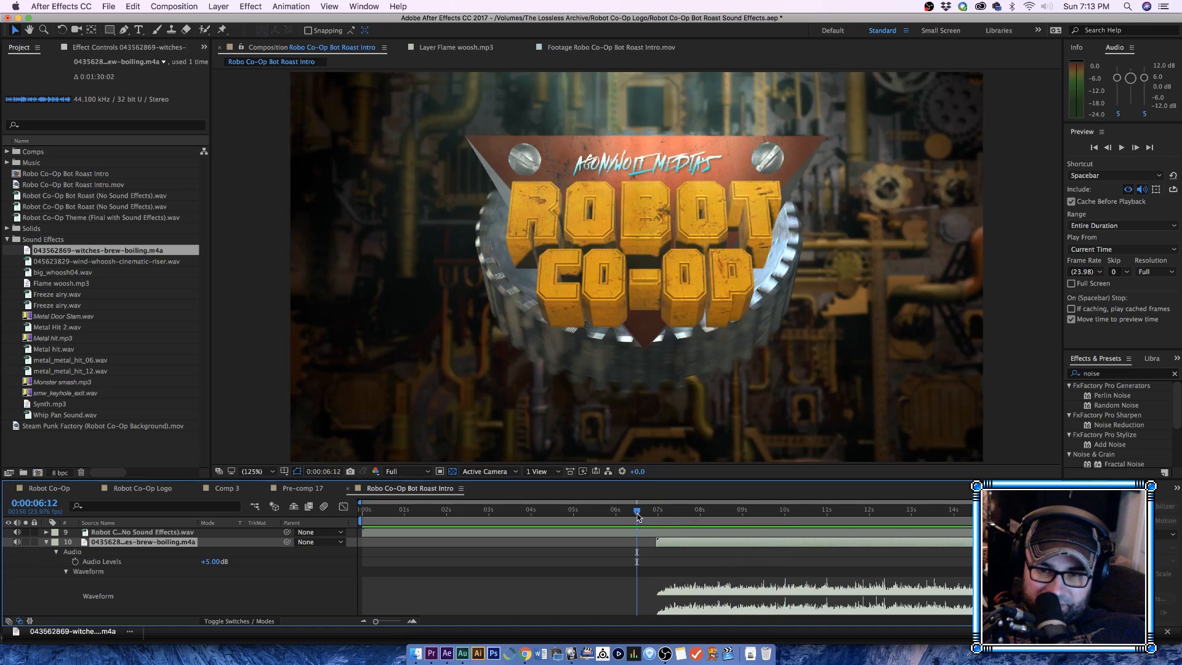
key("space")
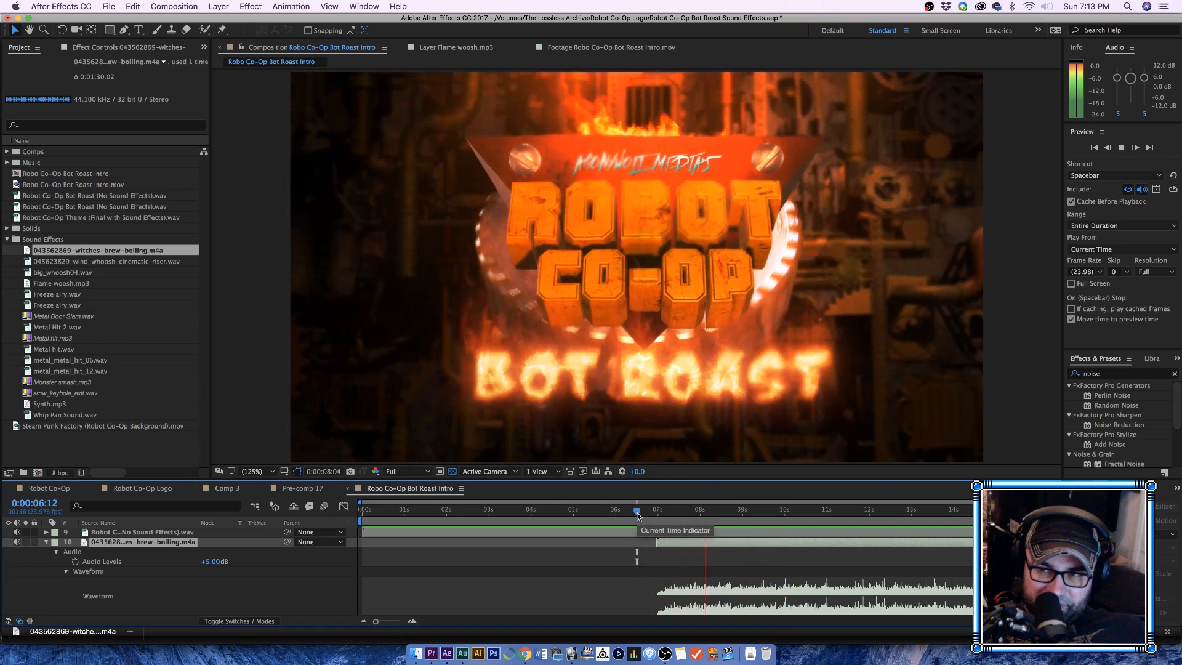
key("space")
left_click_drag(663, 543, 652, 542)
left_click(631, 513)
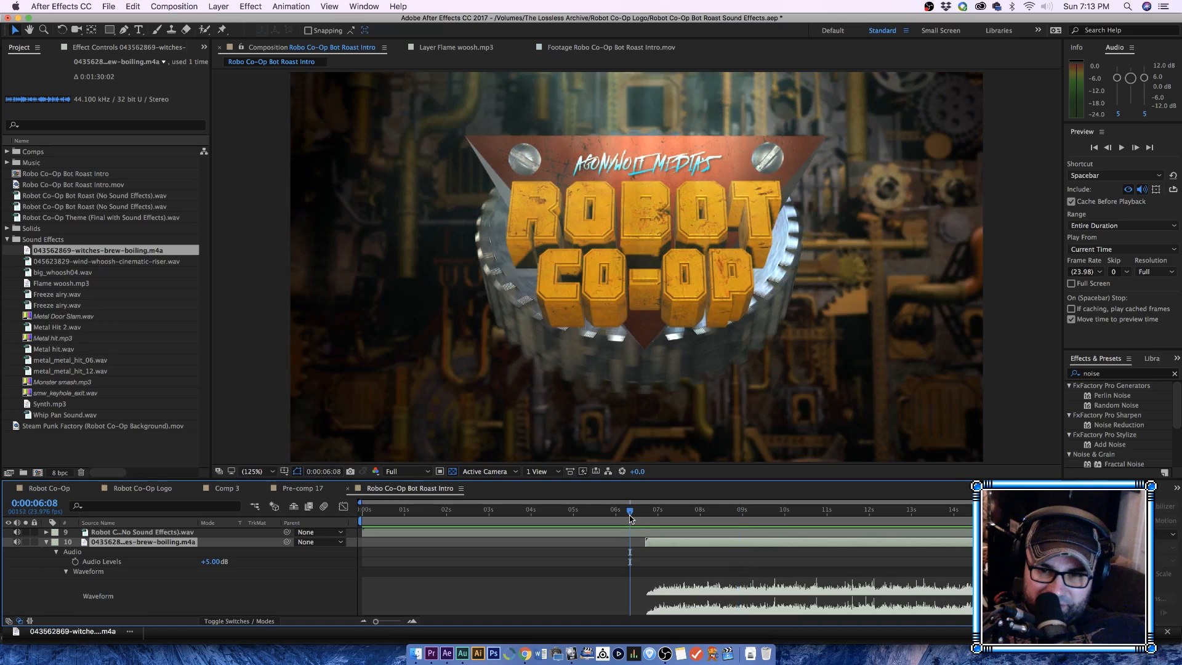
key("space")
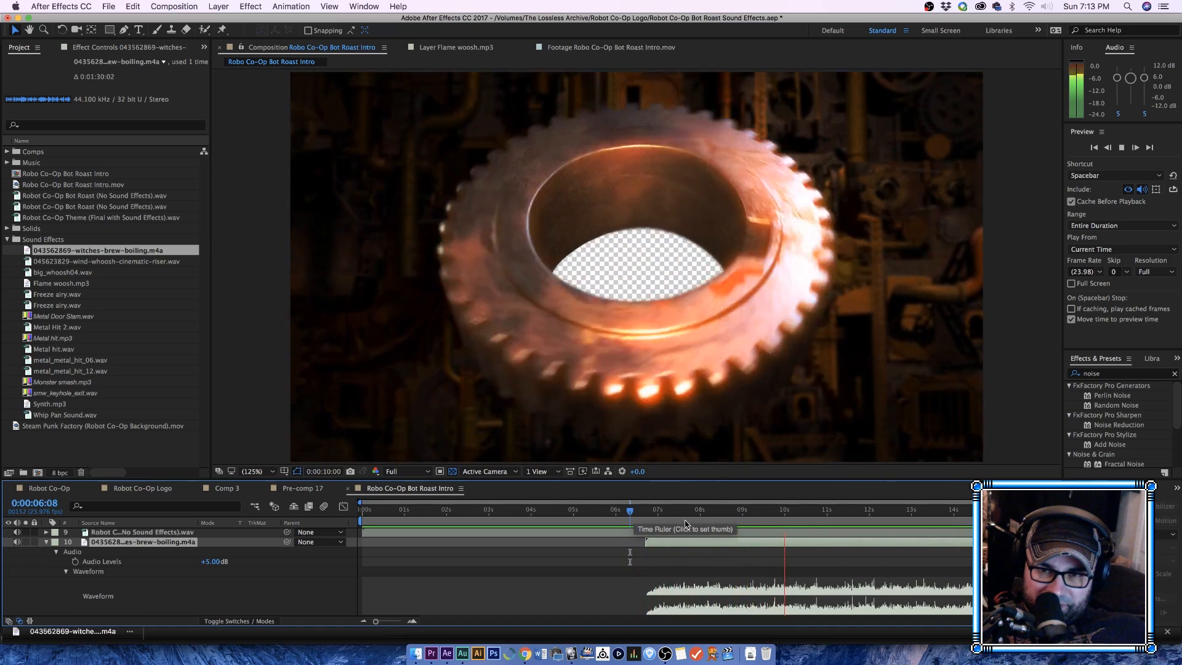
key("space")
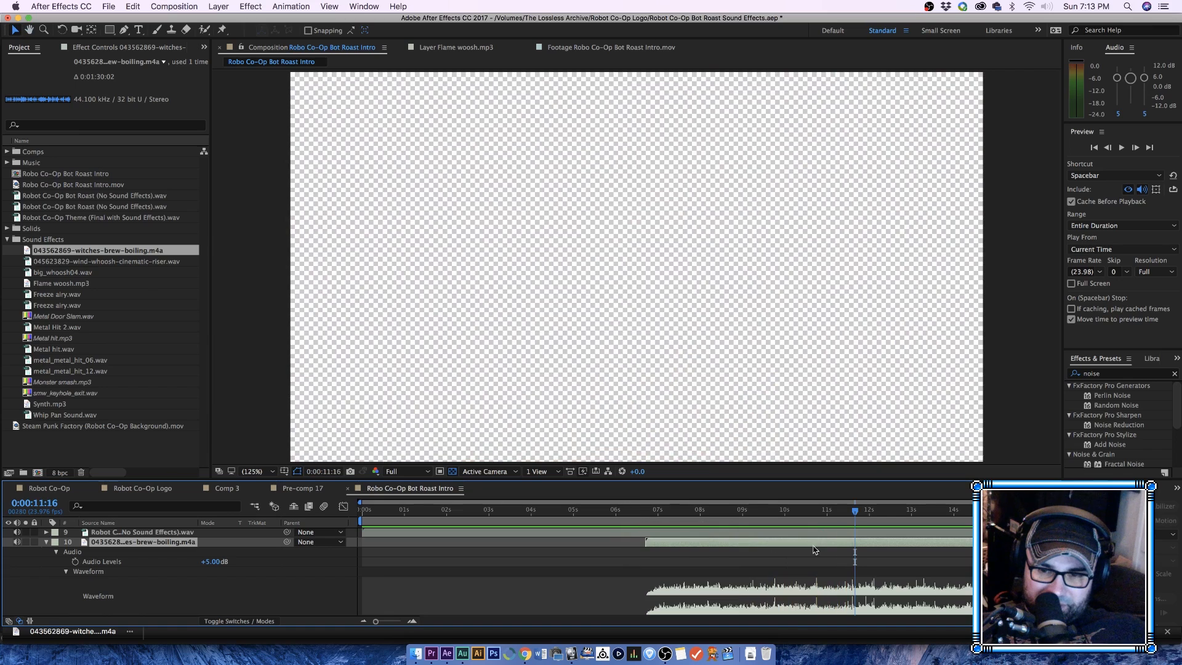
Step: Split the boiling layer at 11:16, delete the tail, and set its 10:08 level keyframe to +3 dB
key("super+shift+d")
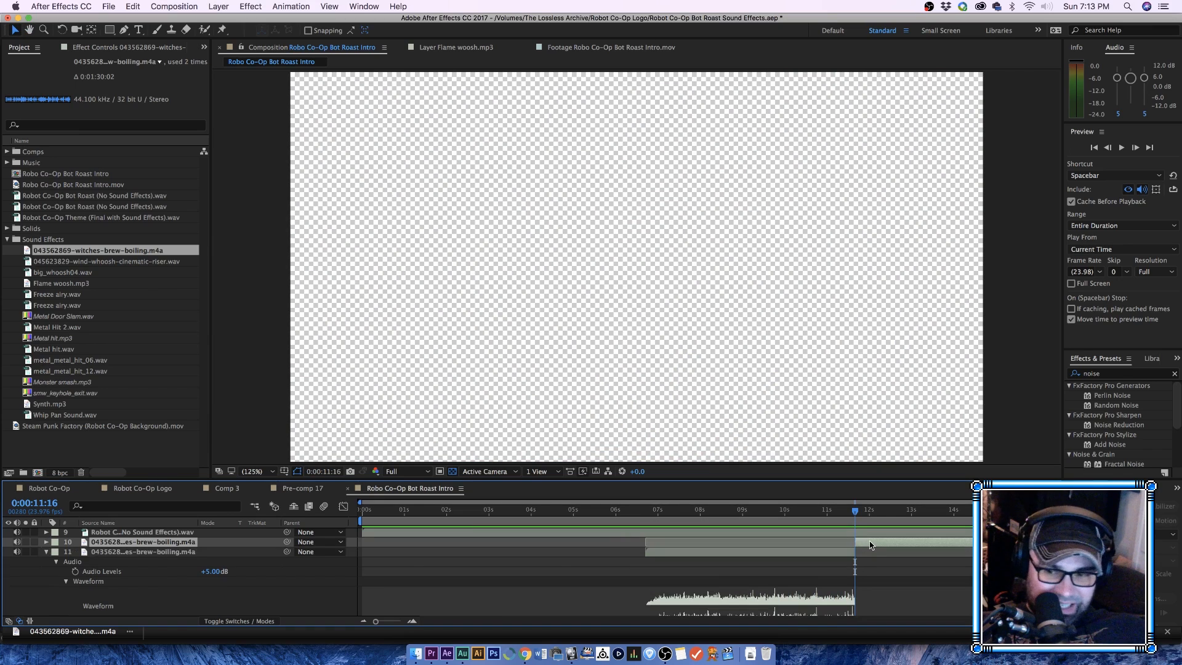
key("Delete")
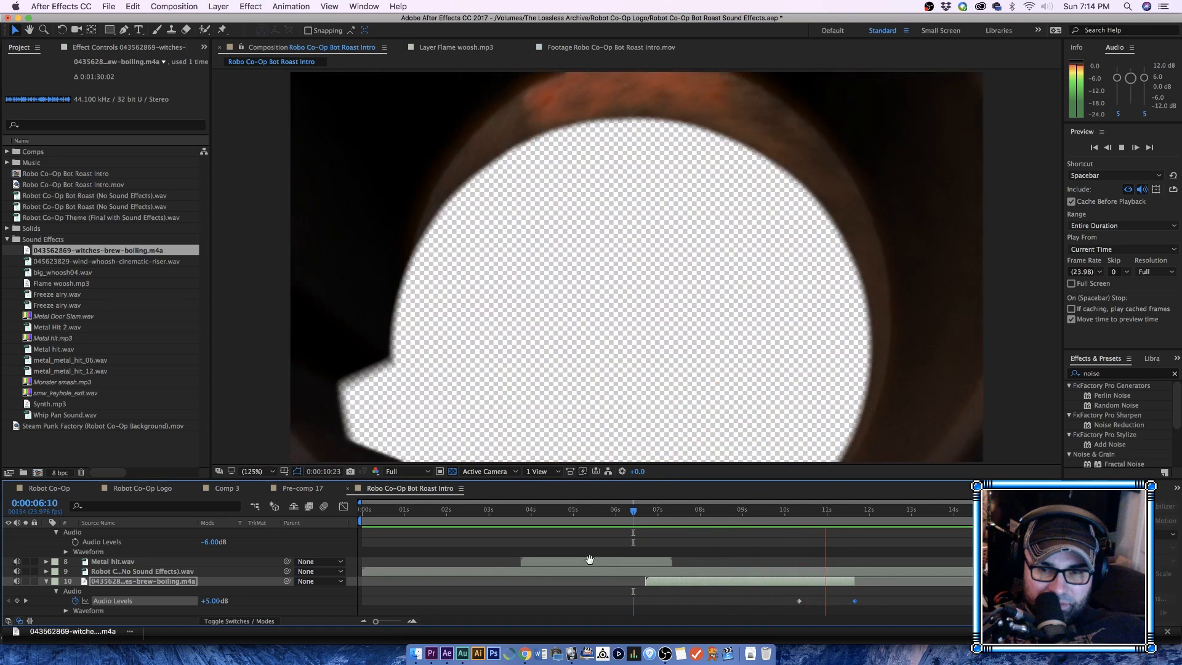
key("space")
left_click(657, 511)
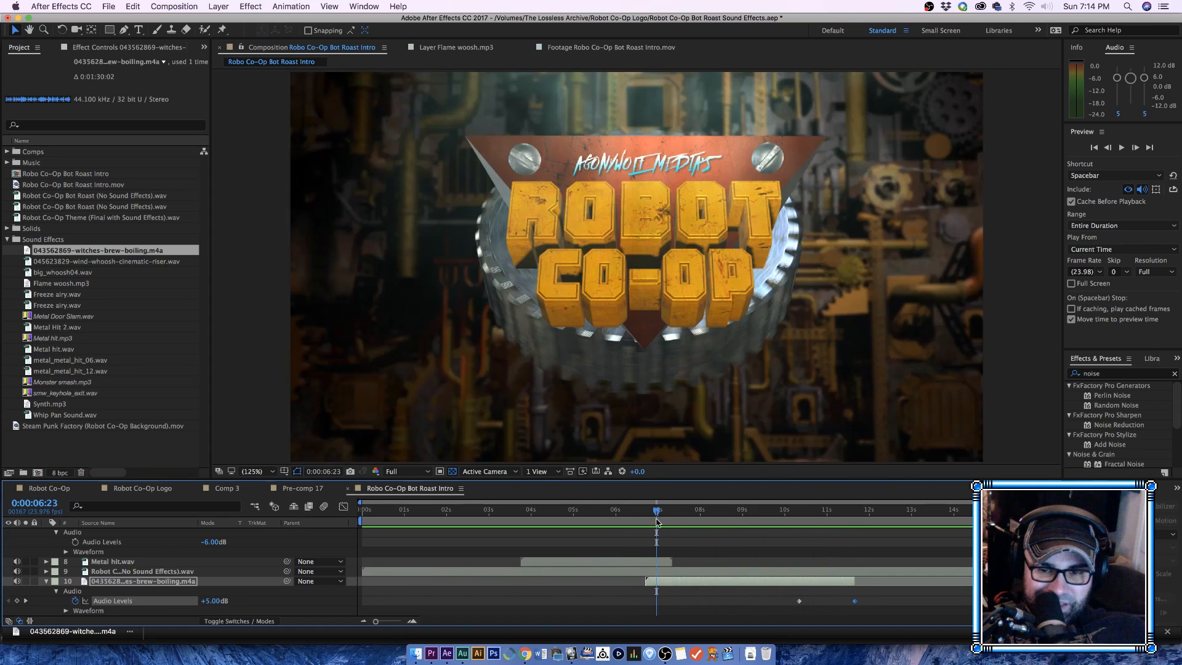
left_click(25, 600)
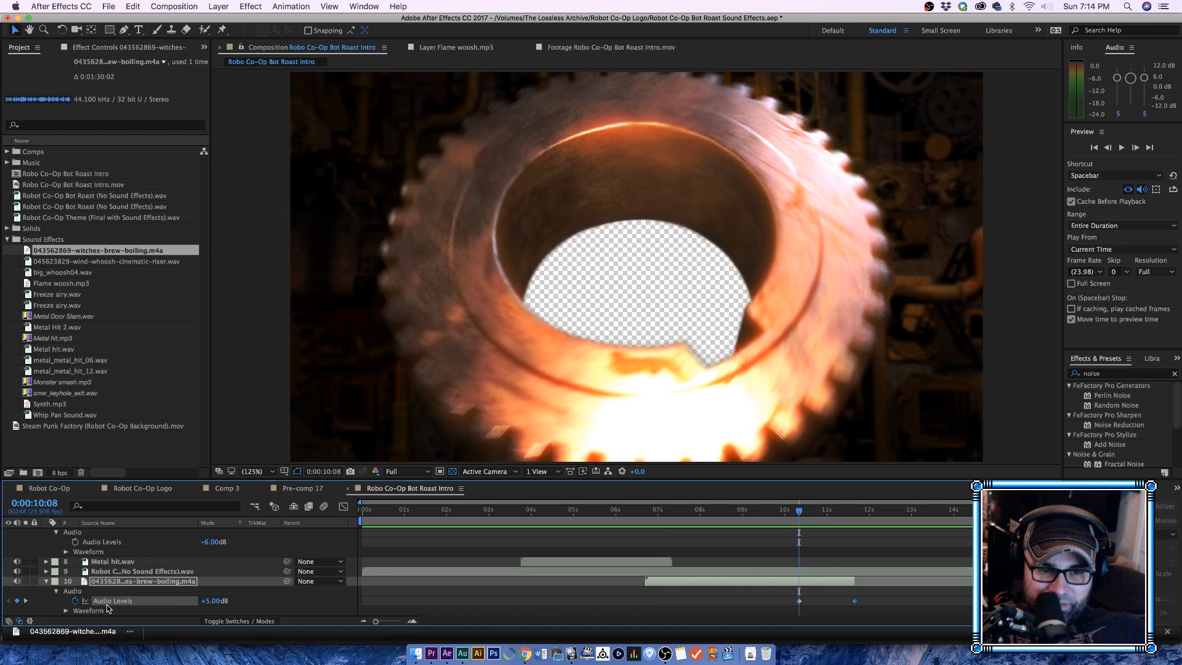
left_click(213, 601)
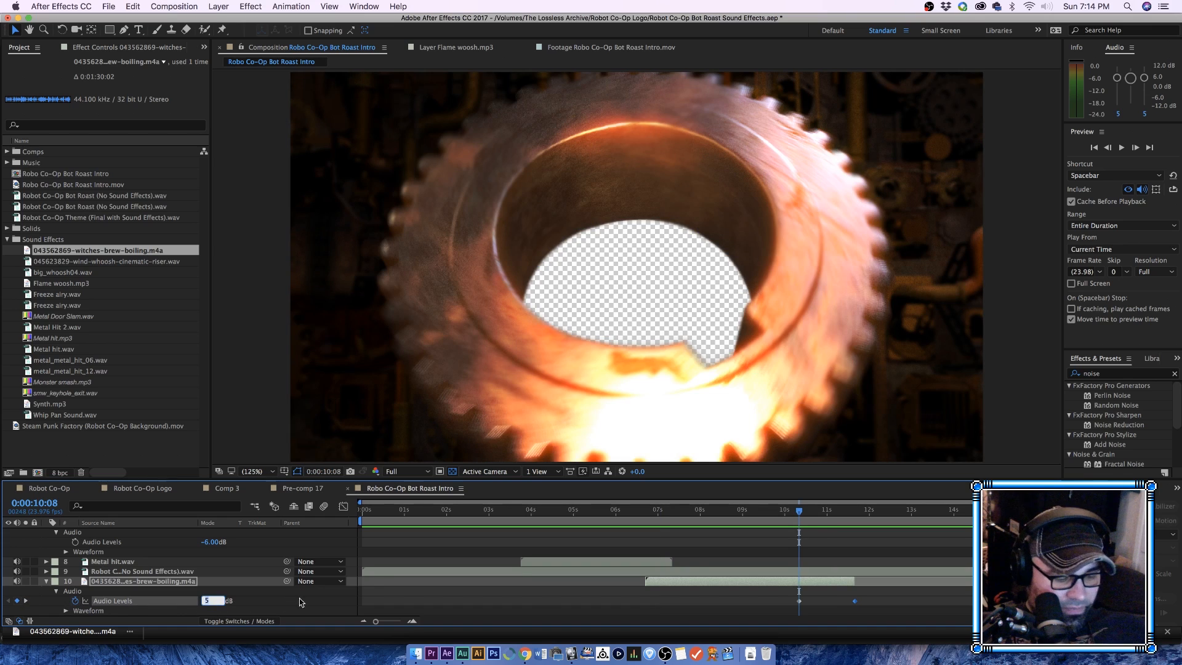
key("Return")
Step: Preview the boiling fade-out from 06:12 and save the project
left_click(637, 511)
key("space")
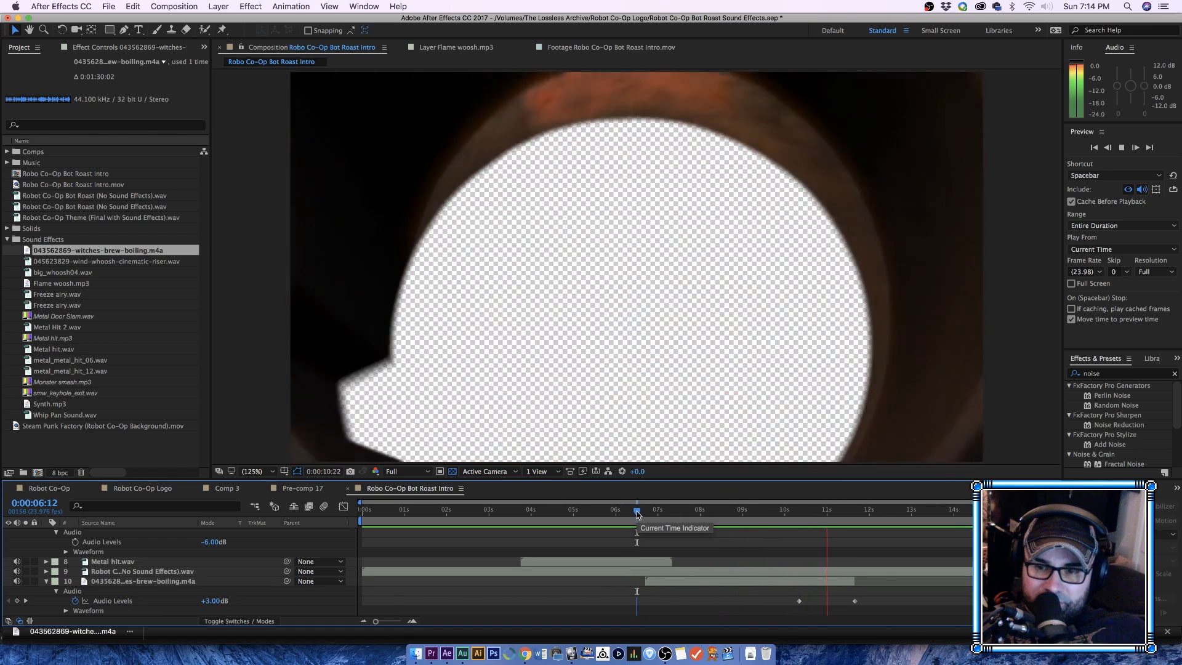
key("space")
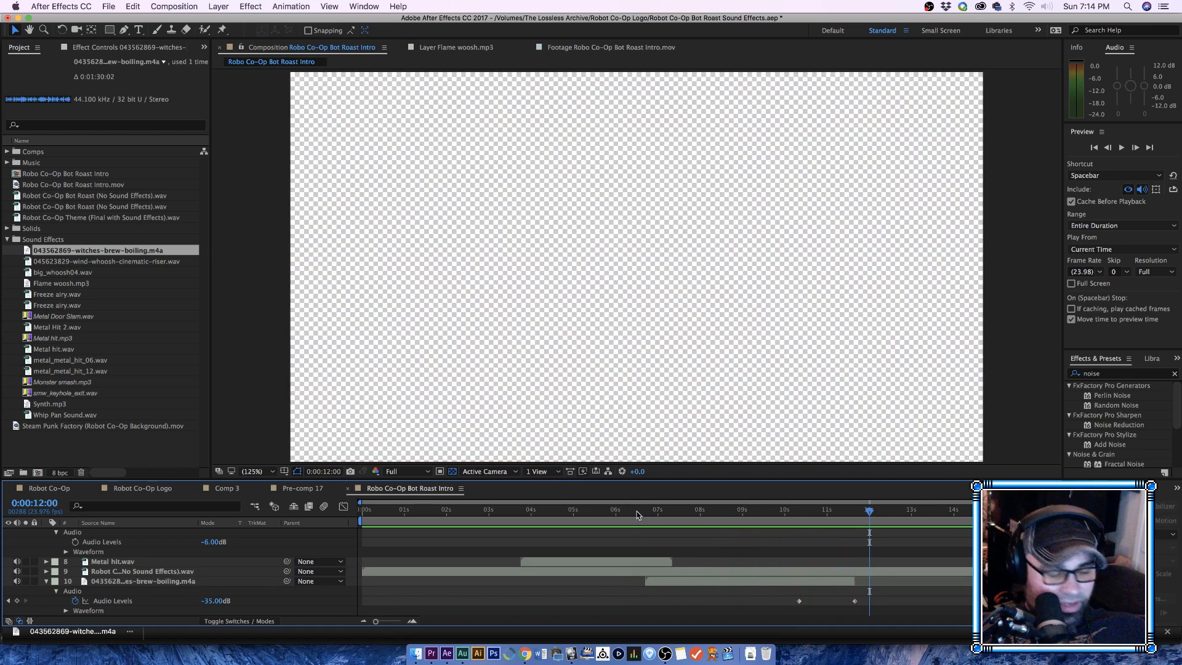
key("super+s")
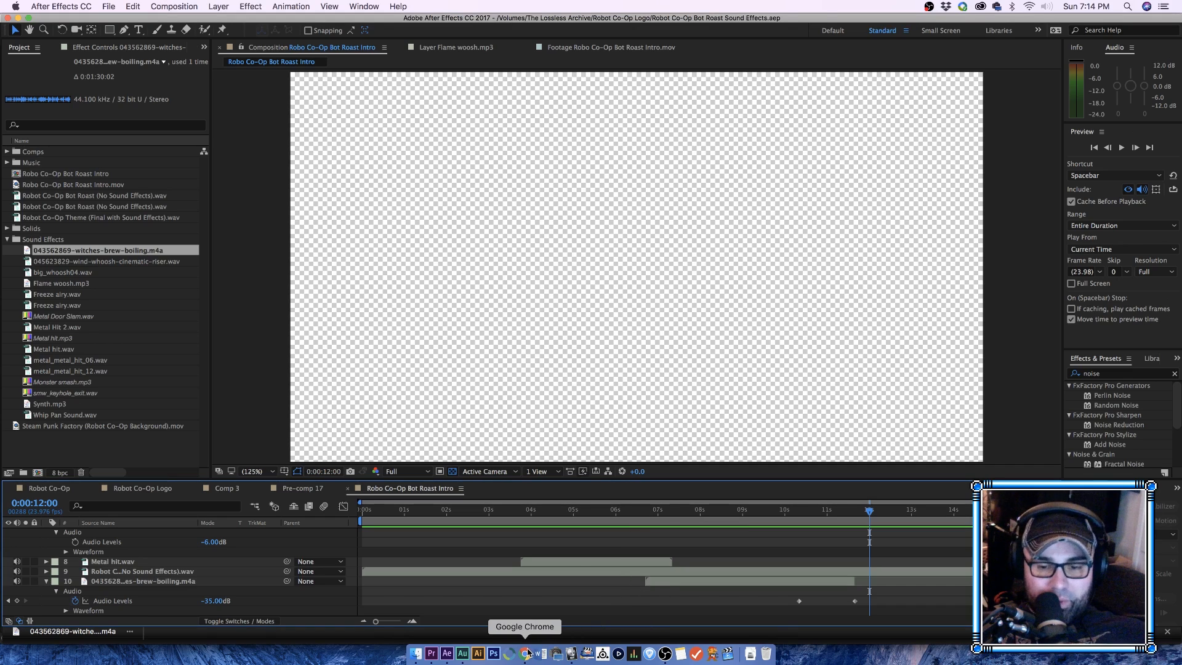
left_click(665, 654)
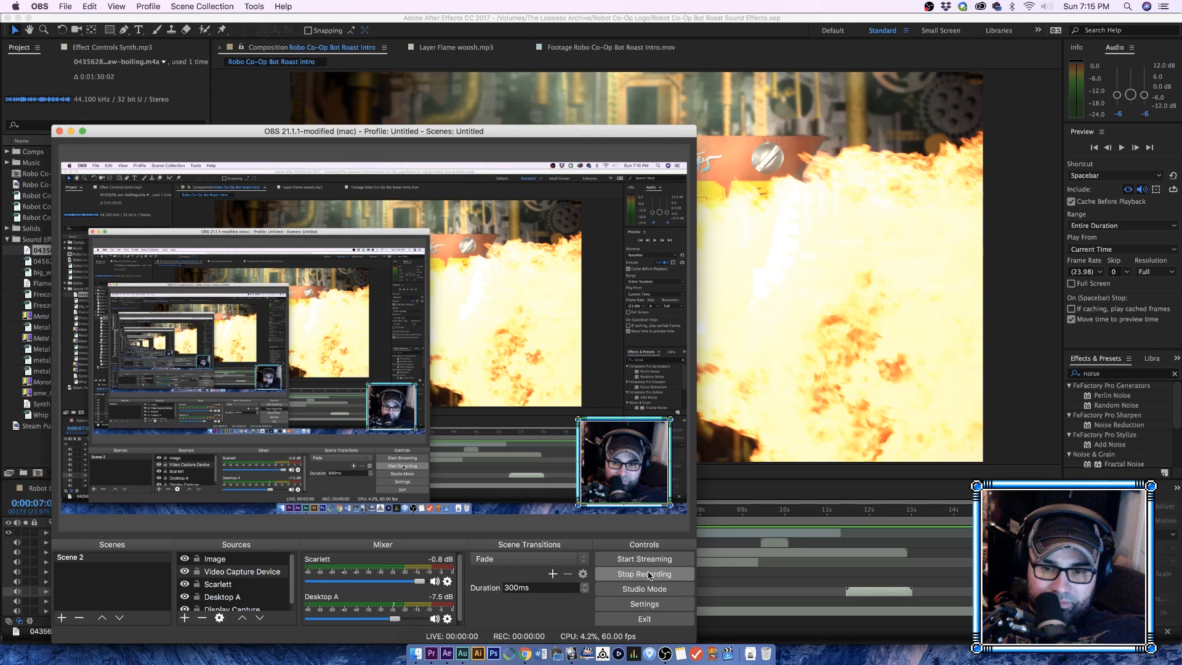
left_click(768, 574)
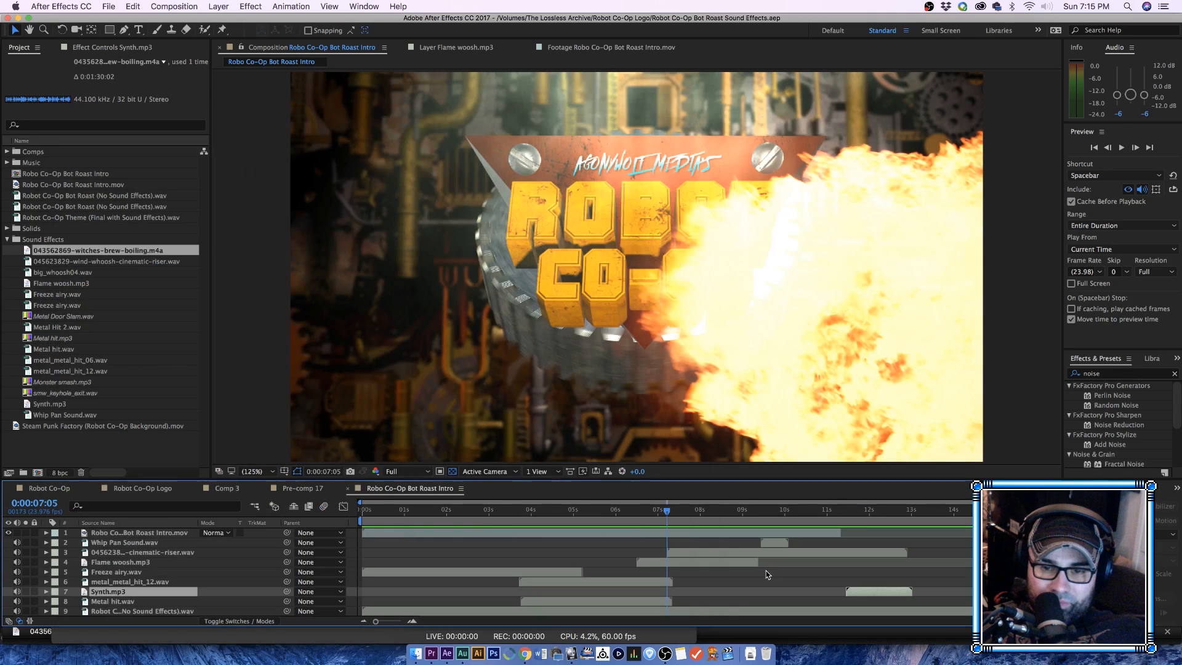
left_click(1112, 374)
type("rev")
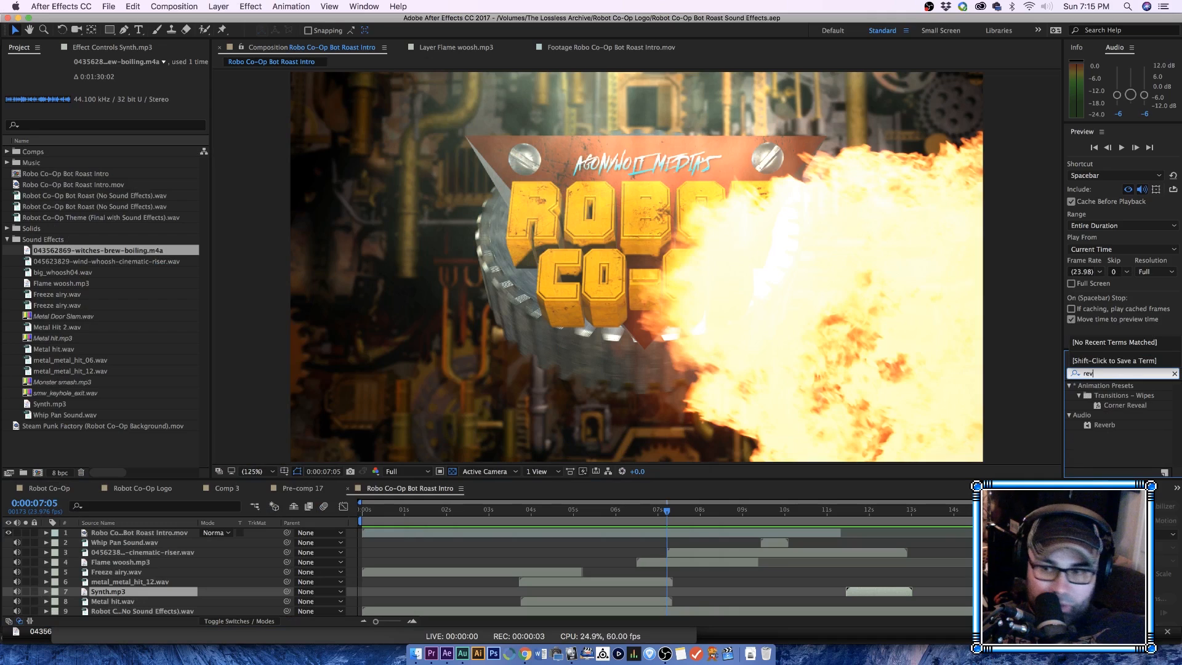
left_click(1101, 426)
left_click_drag(1080, 419, 929, 550)
left_click_drag(882, 595, 890, 586)
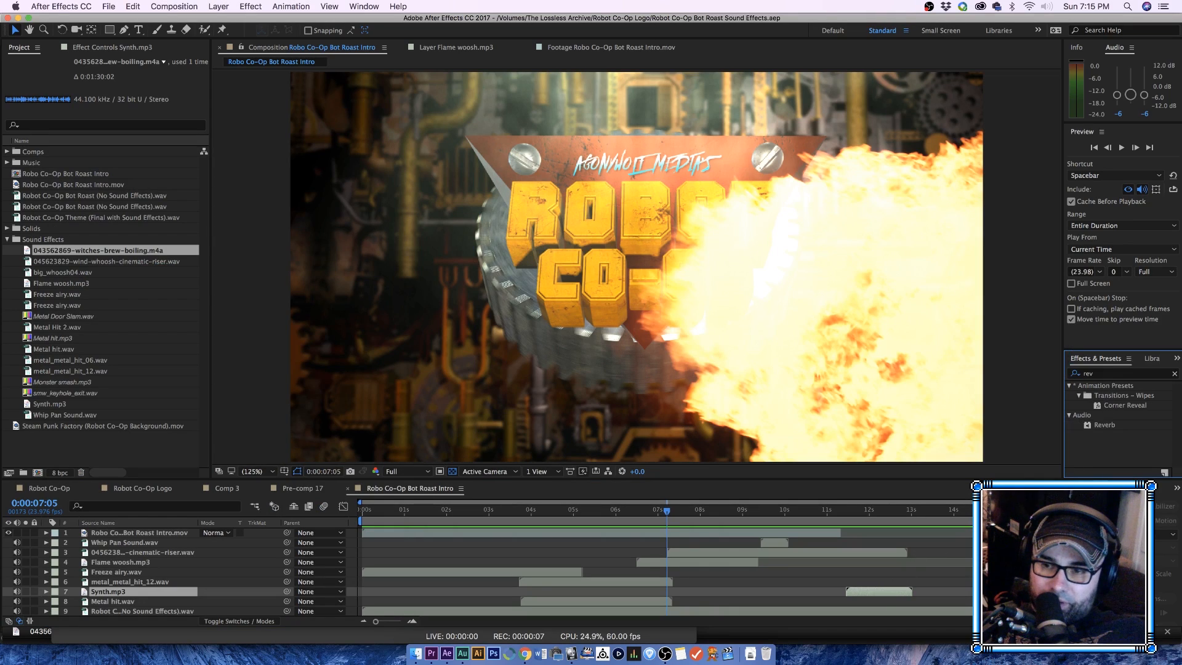
left_click(119, 45)
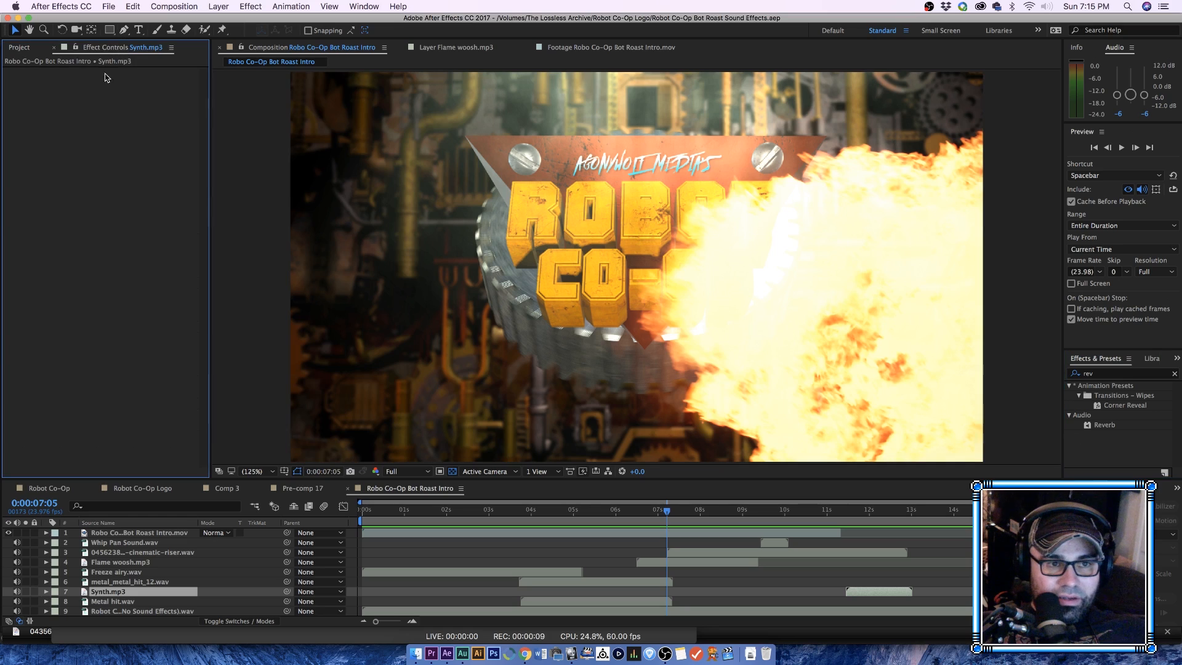
left_click(1092, 426)
left_click_drag(1091, 426, 887, 595)
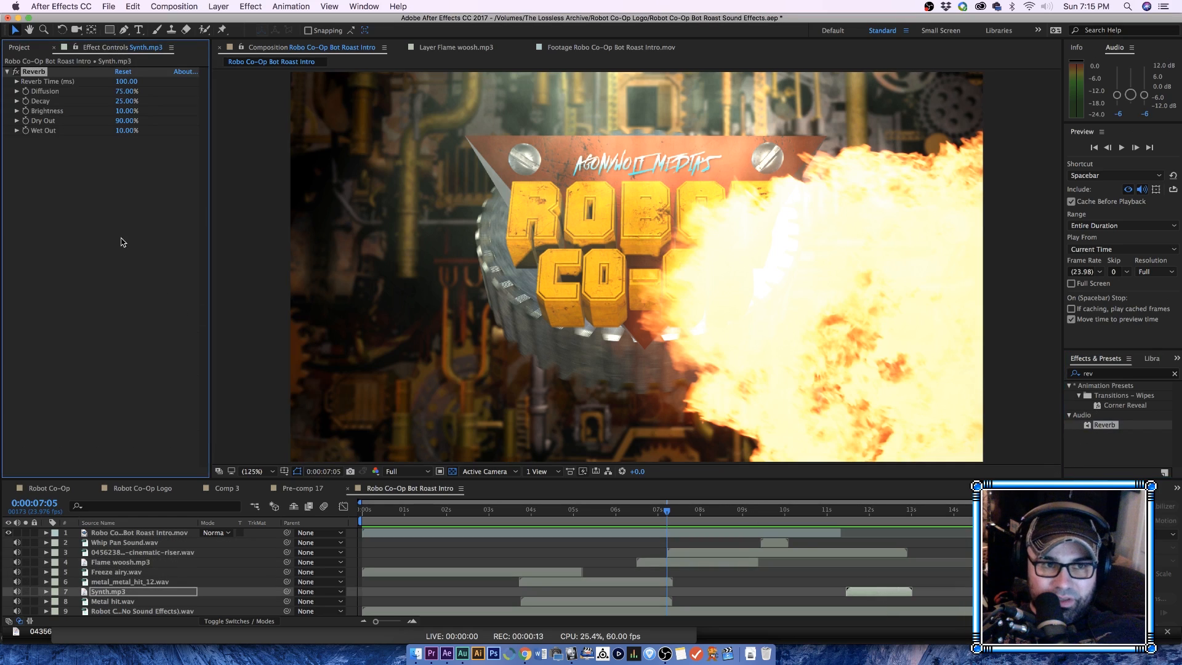
left_click(804, 526)
key("space")
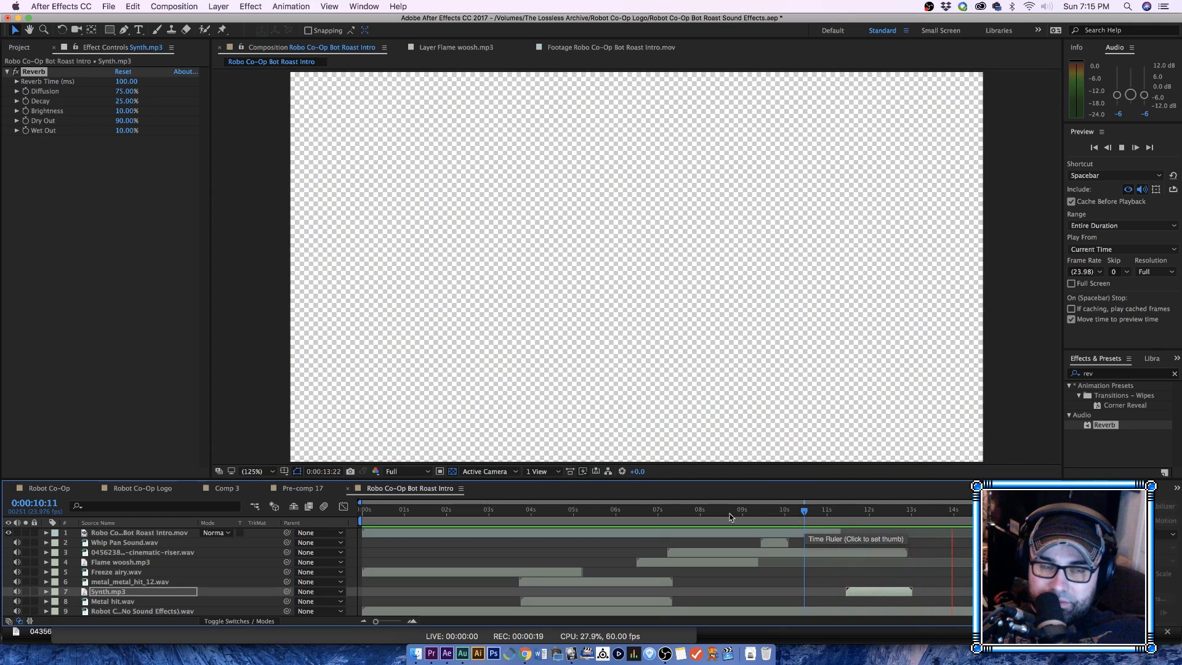
key("space")
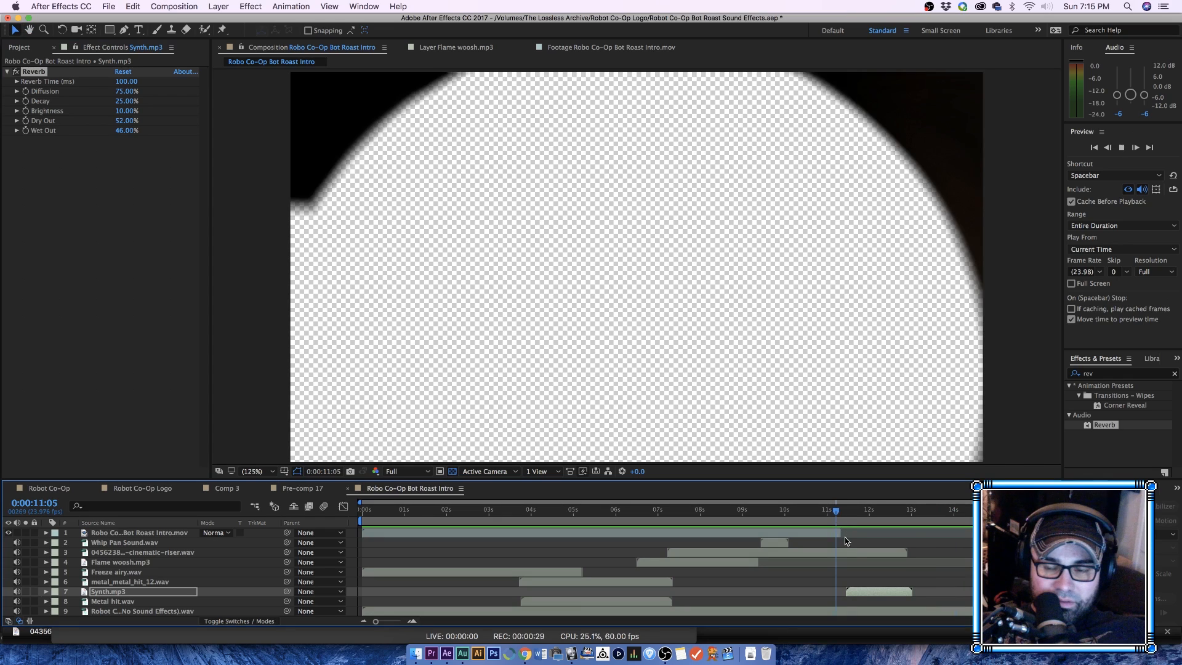
key("space")
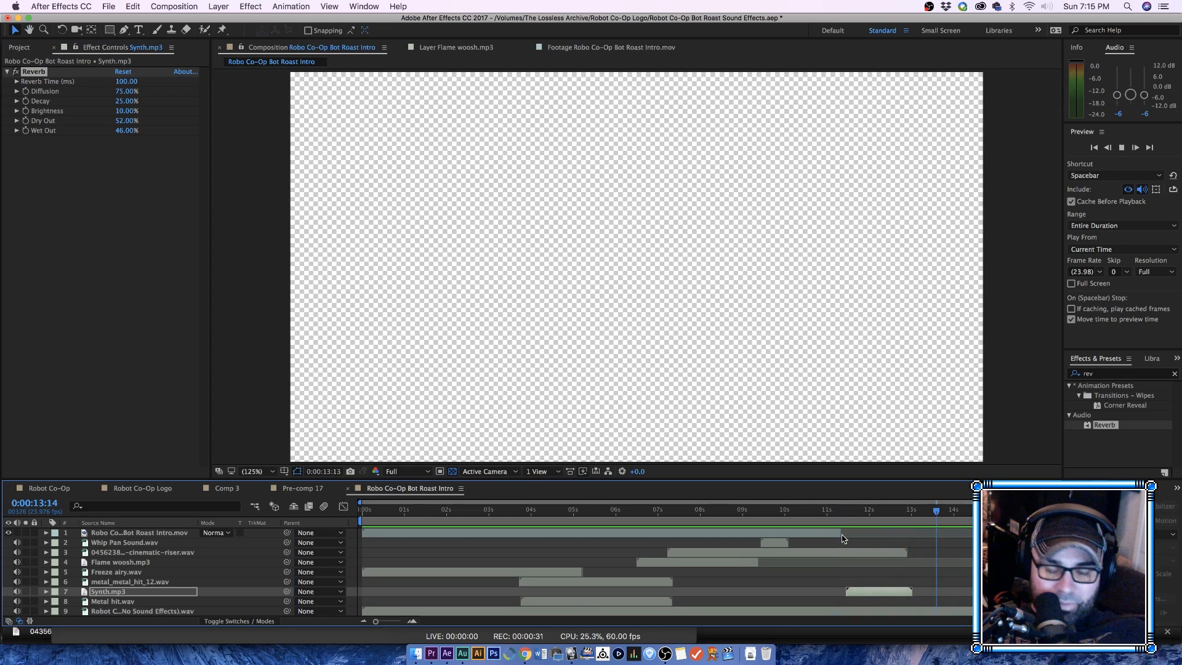
key("space")
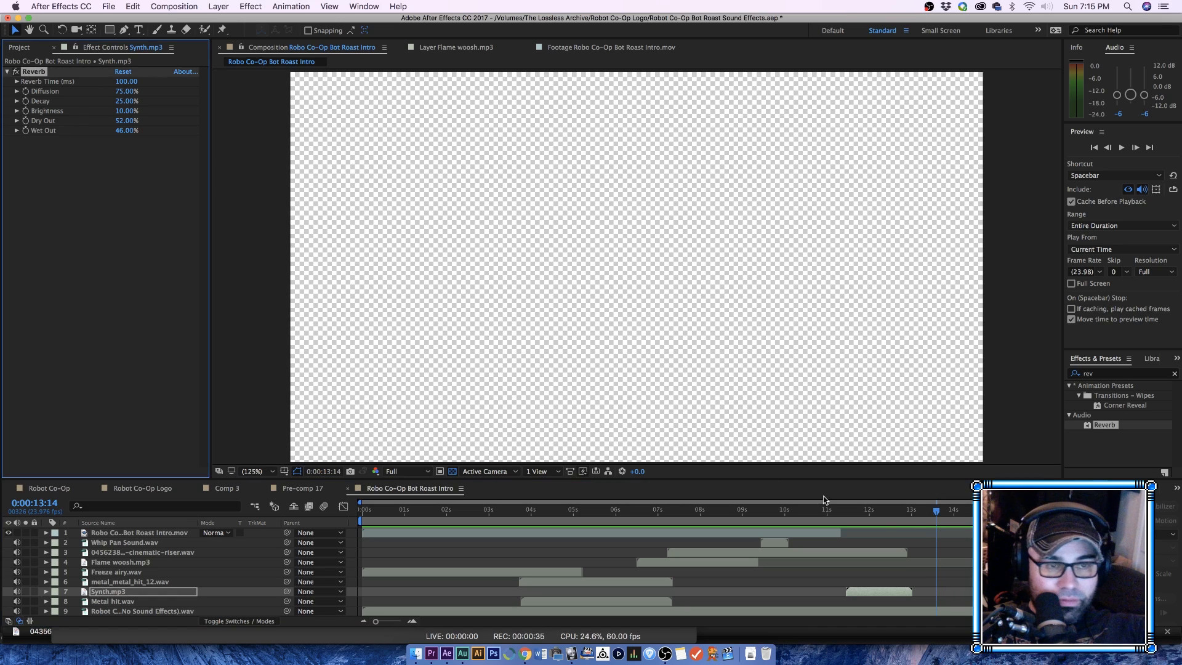
key("Delete")
Step: Save the project and preview the intro's ending from 10:15 and from 11 seconds
left_click(812, 510)
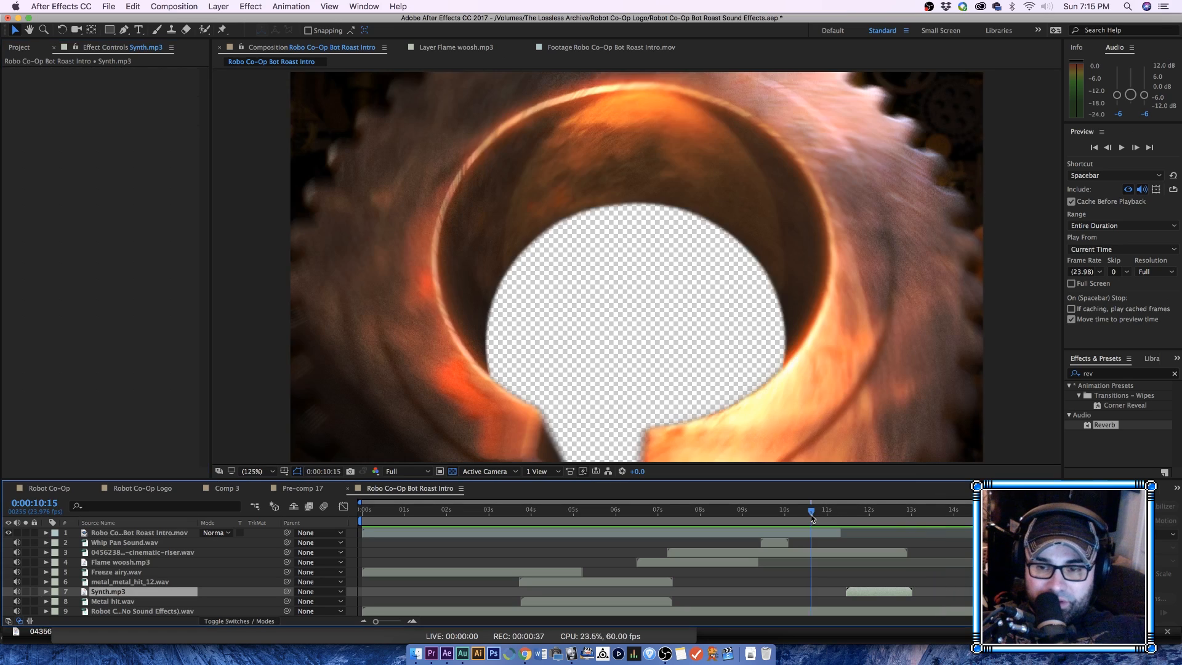
key("super+s")
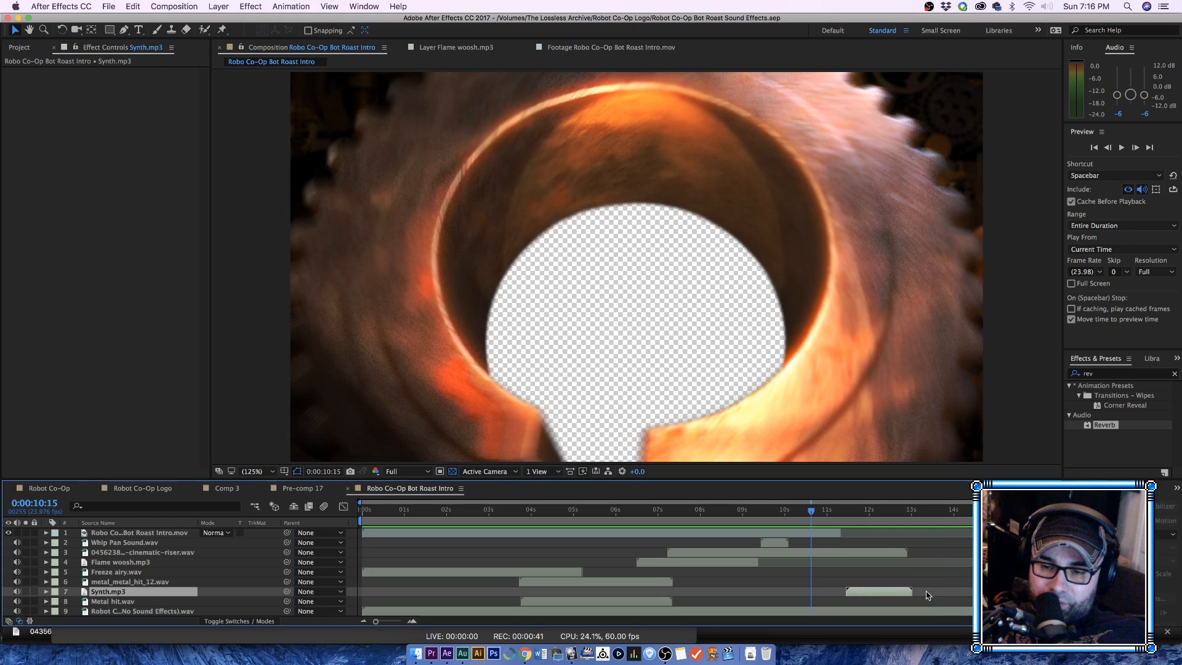
key("space")
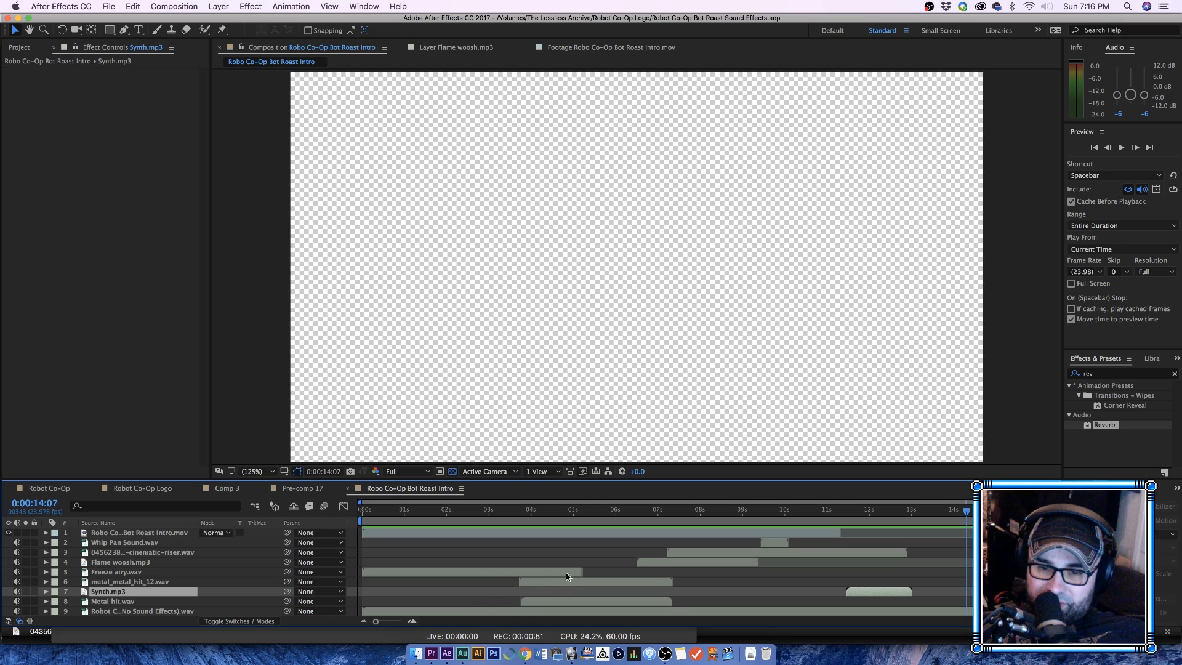
left_click(588, 572)
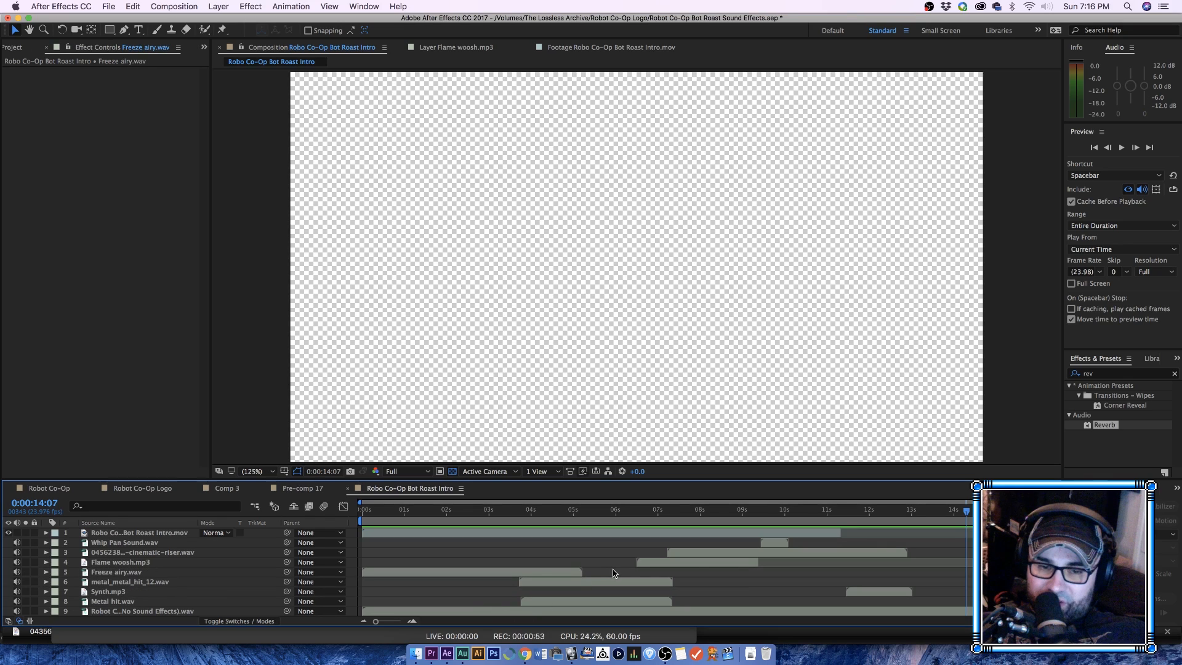
left_click(827, 513)
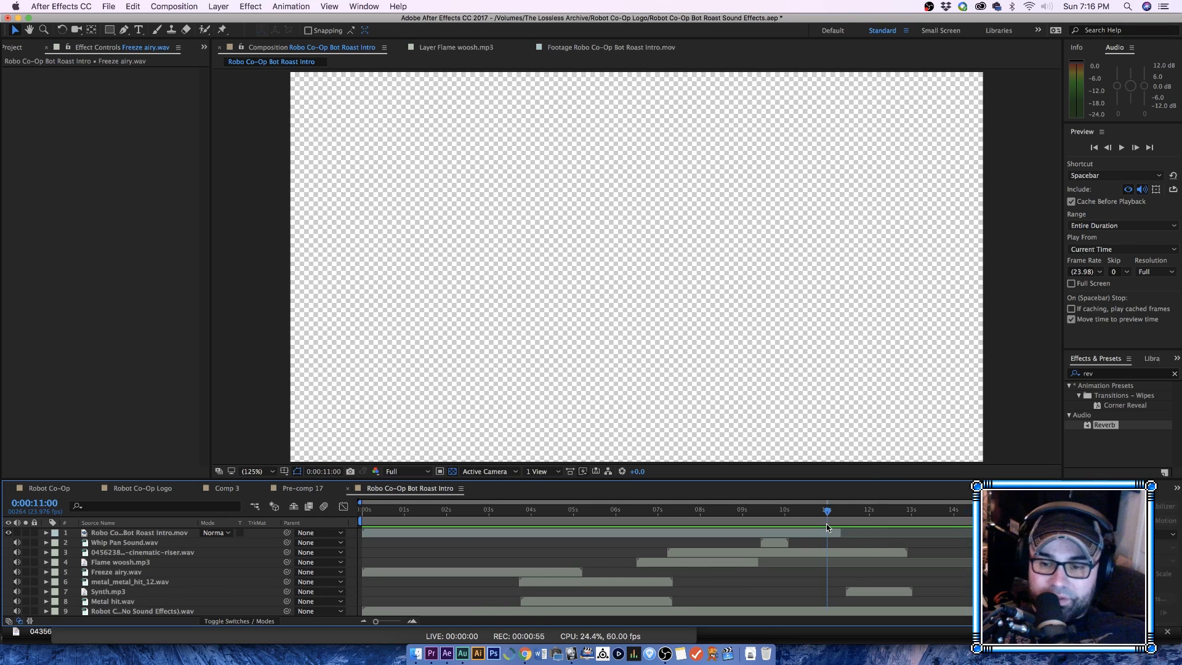
key("space")
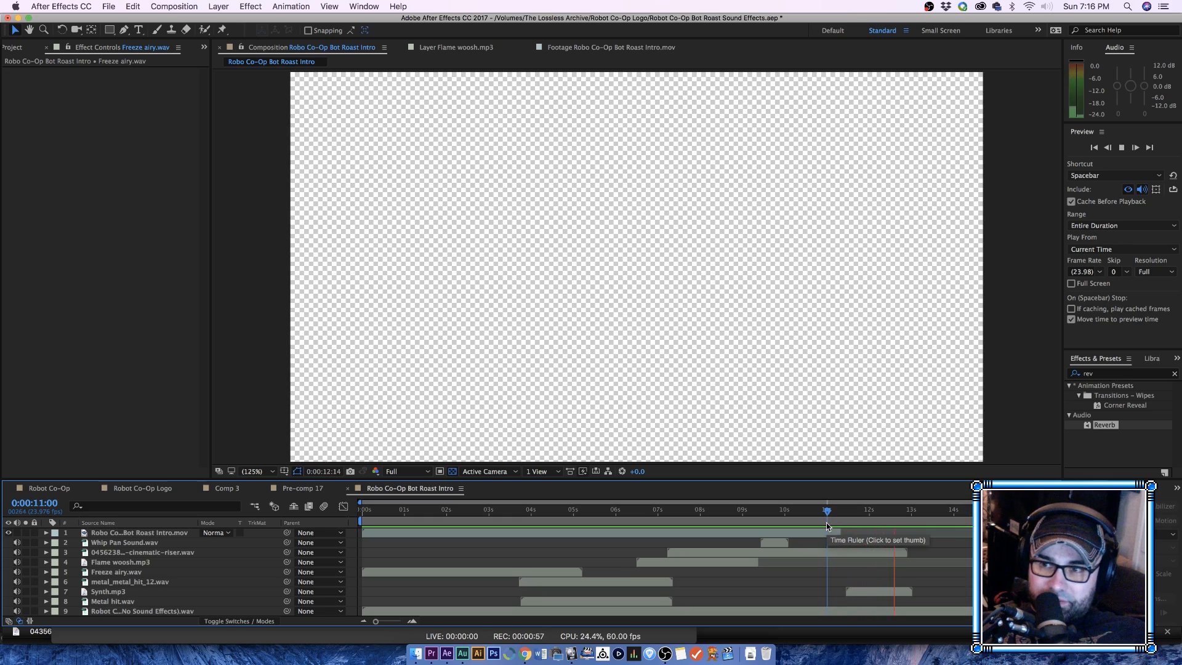
key("space")
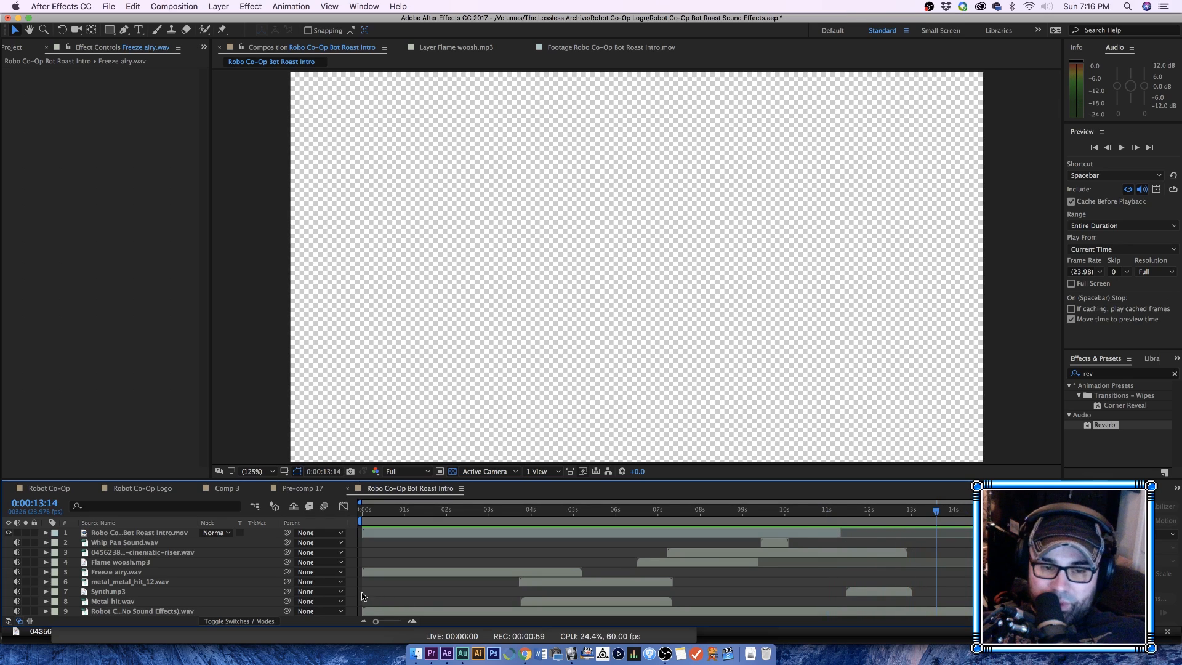
Step: Lower Synth.mp3's Audio Levels from -6 dB to -10 dB, preview from about 10 seconds, and save
left_click(162, 591)
left_click(47, 593)
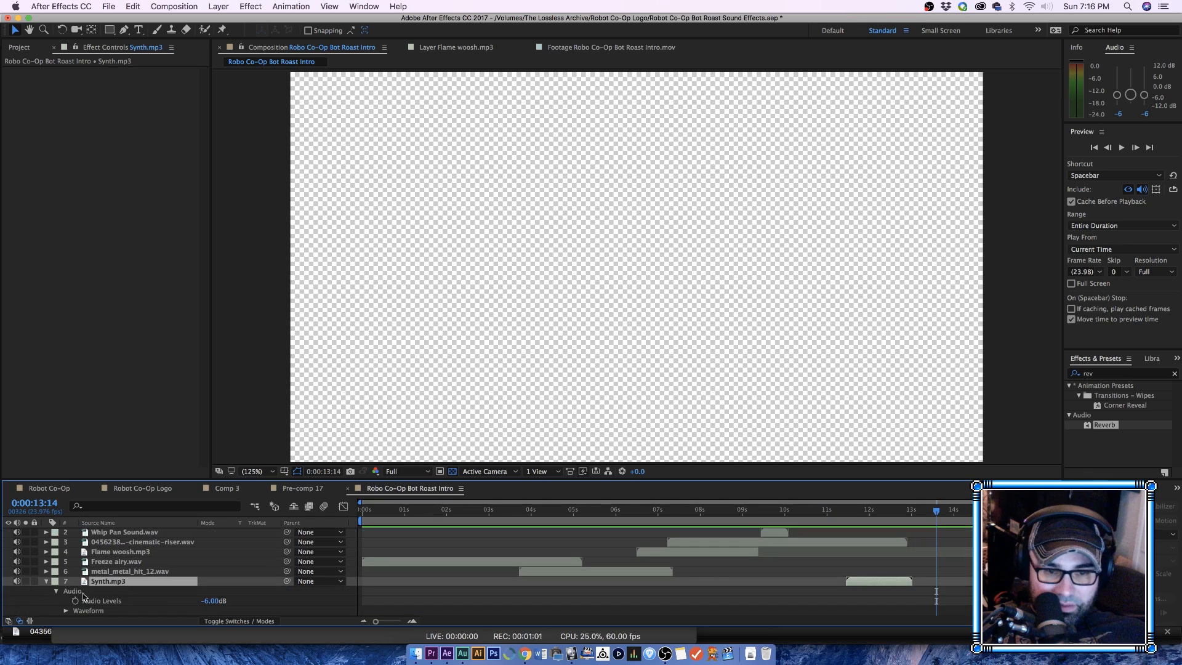
left_click(212, 601)
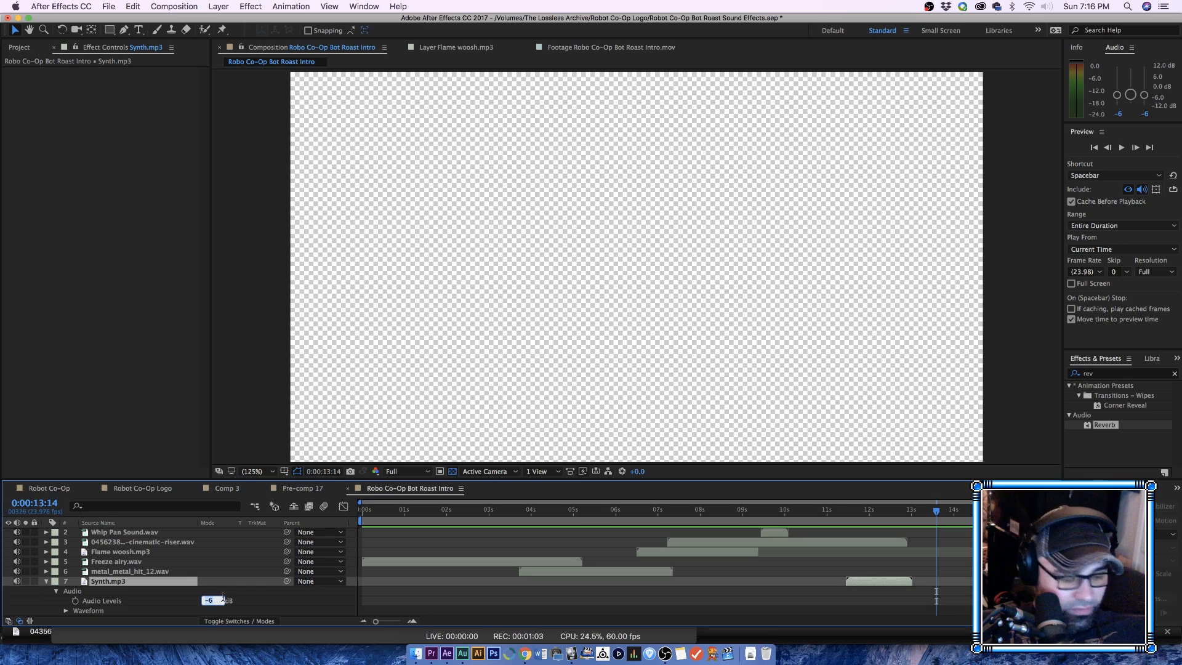
key("Return")
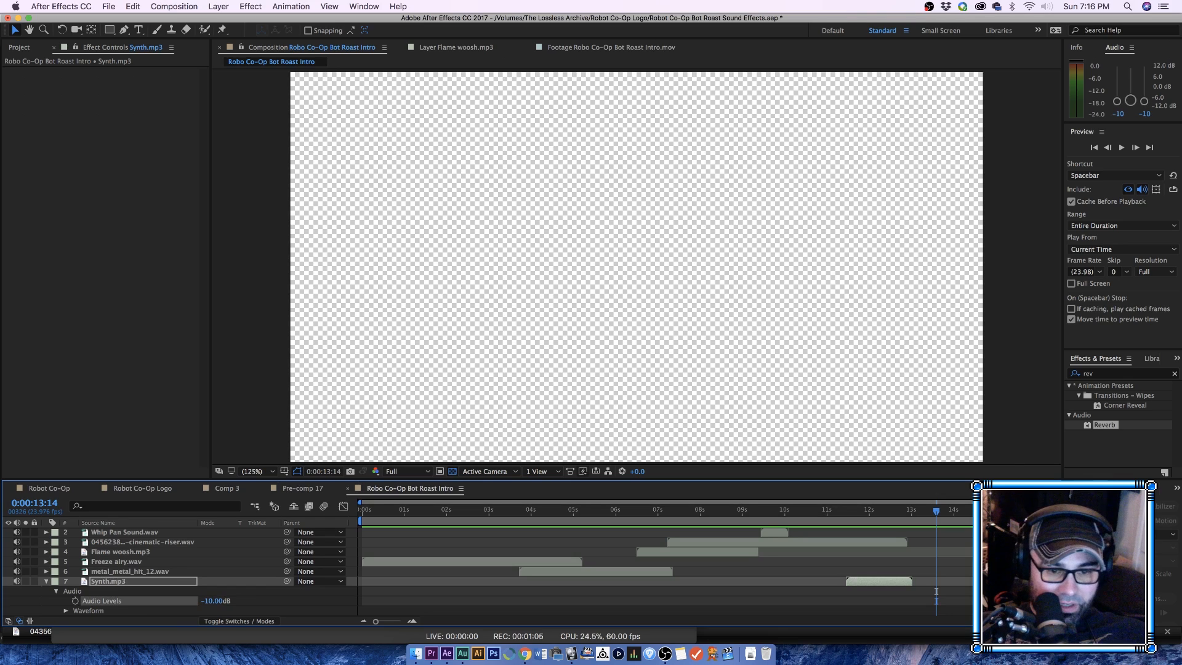
left_click(817, 510)
key("space")
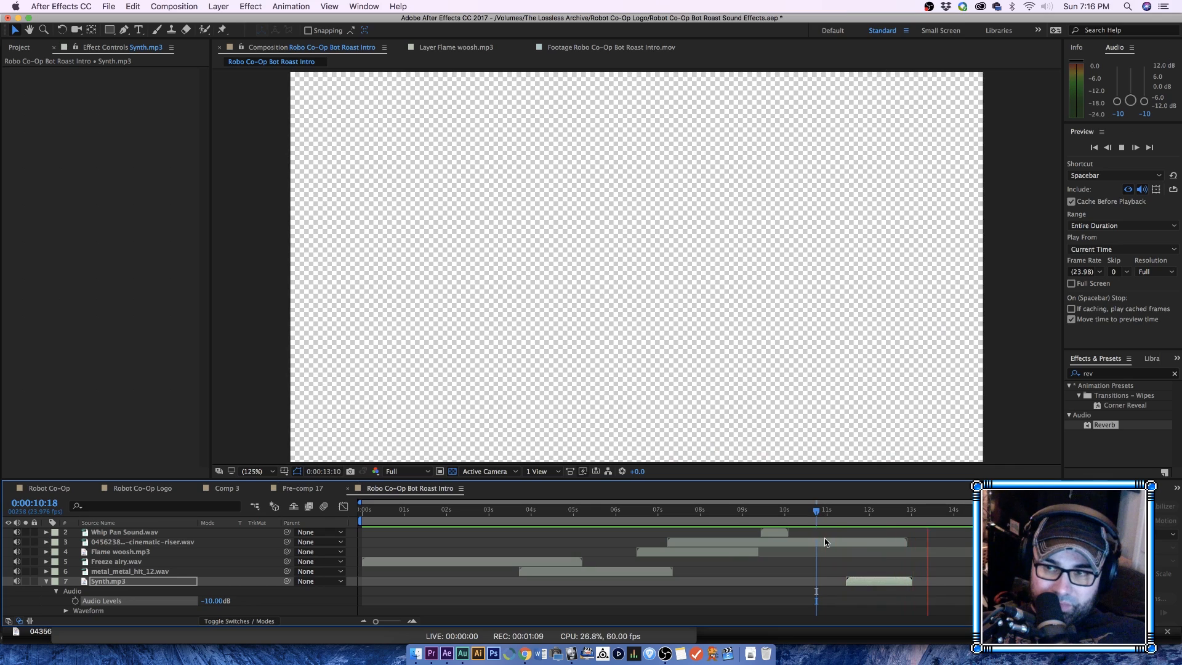
key("super+s")
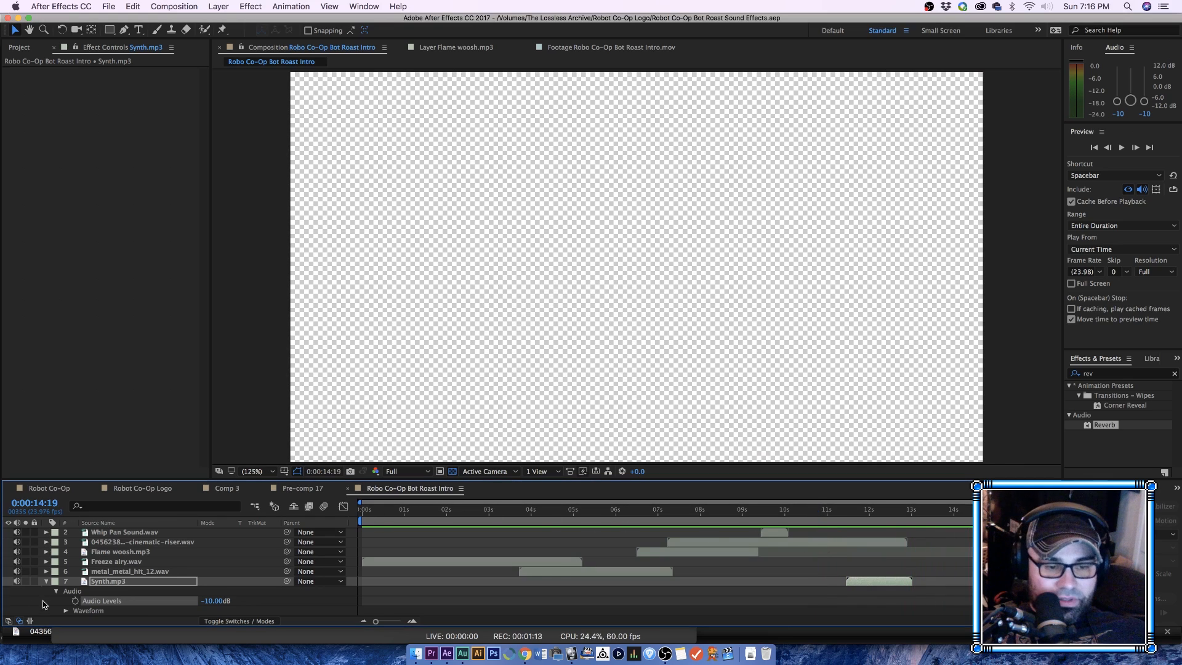
left_click(45, 581)
scroll(417, 602, "up", 1)
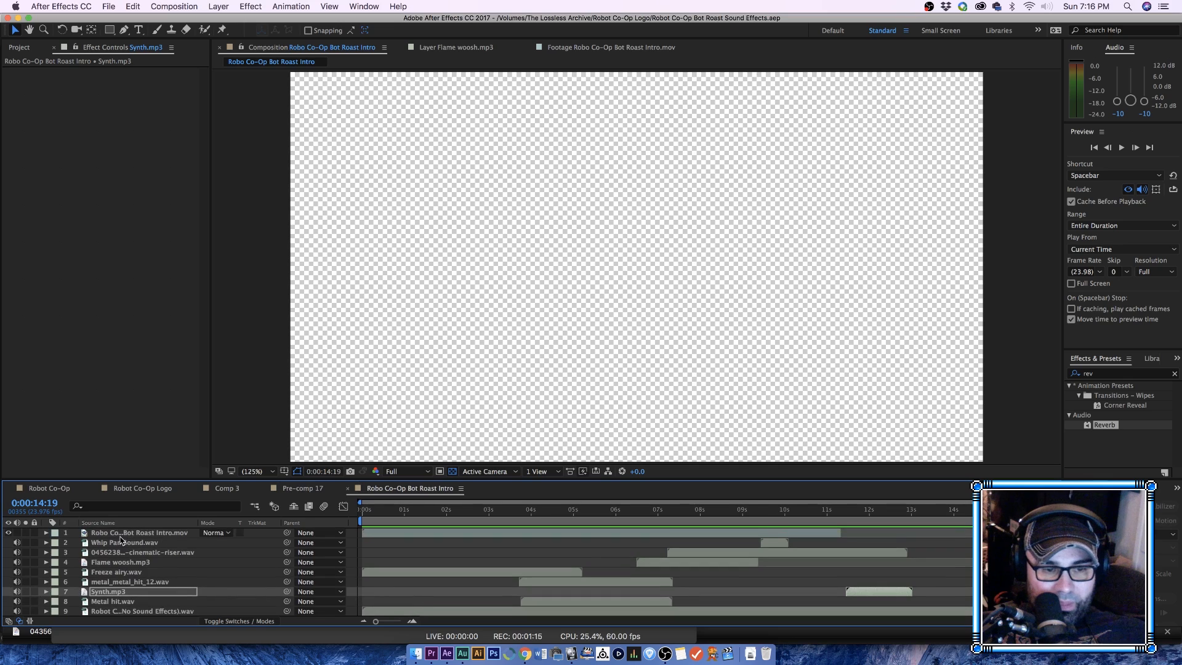
Step: Add the Robo Co-Op Bot Roast Intro comp to the Render Queue
left_click(222, 6)
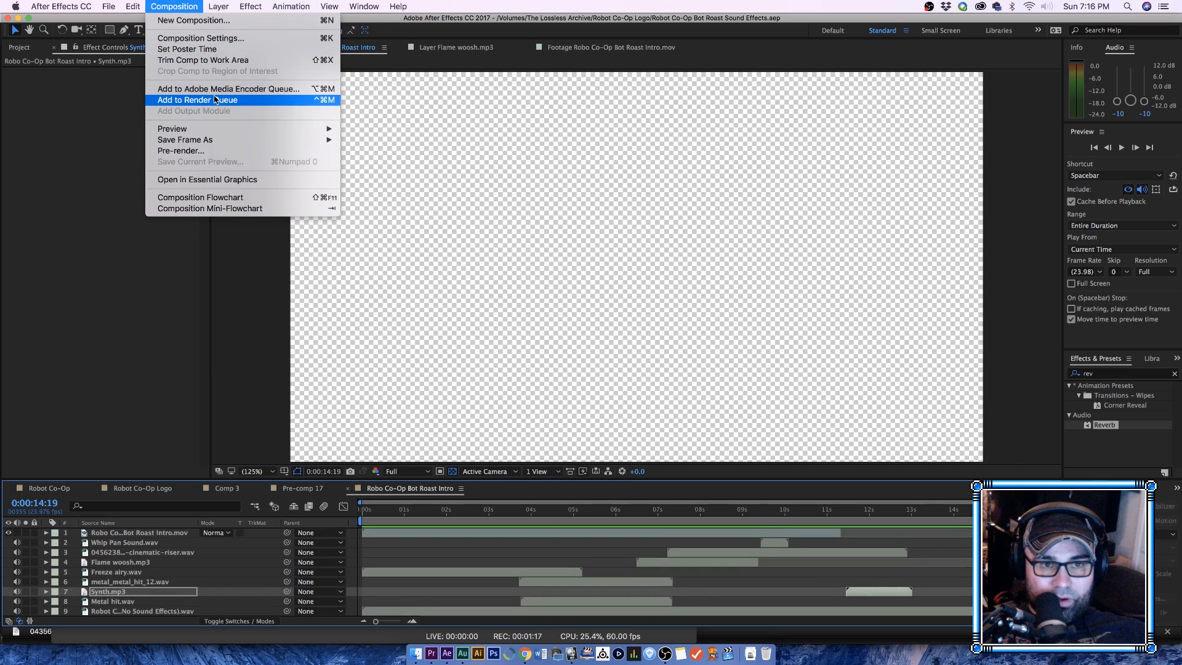
left_click(215, 100)
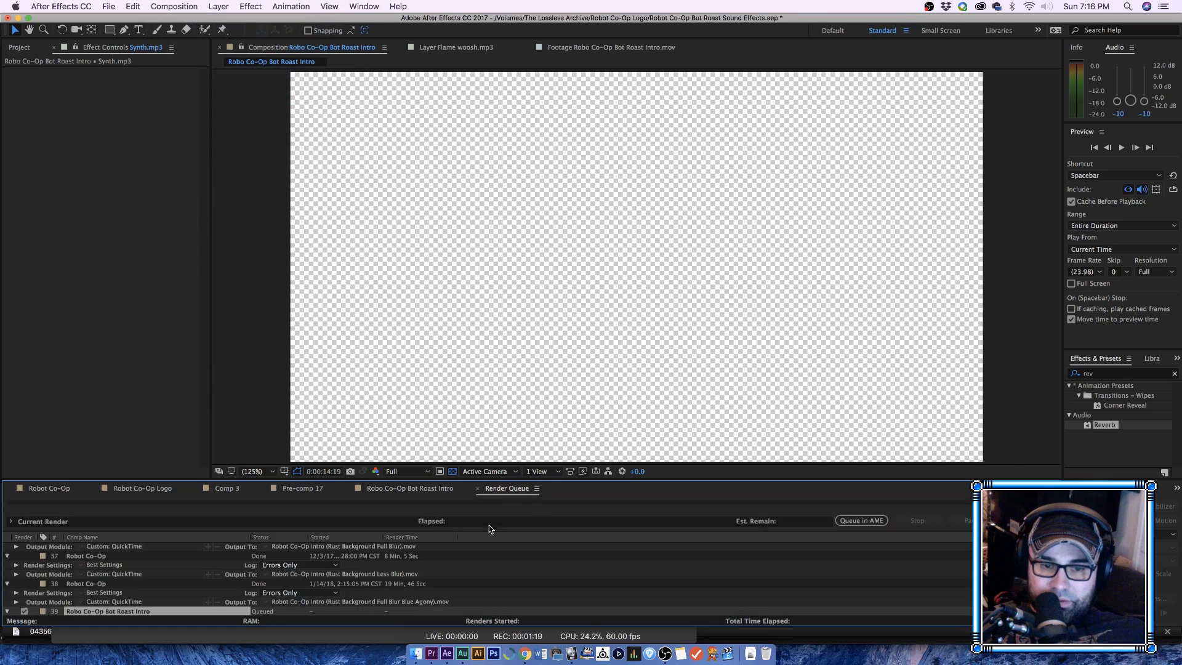
scroll(256, 590, "down", 2)
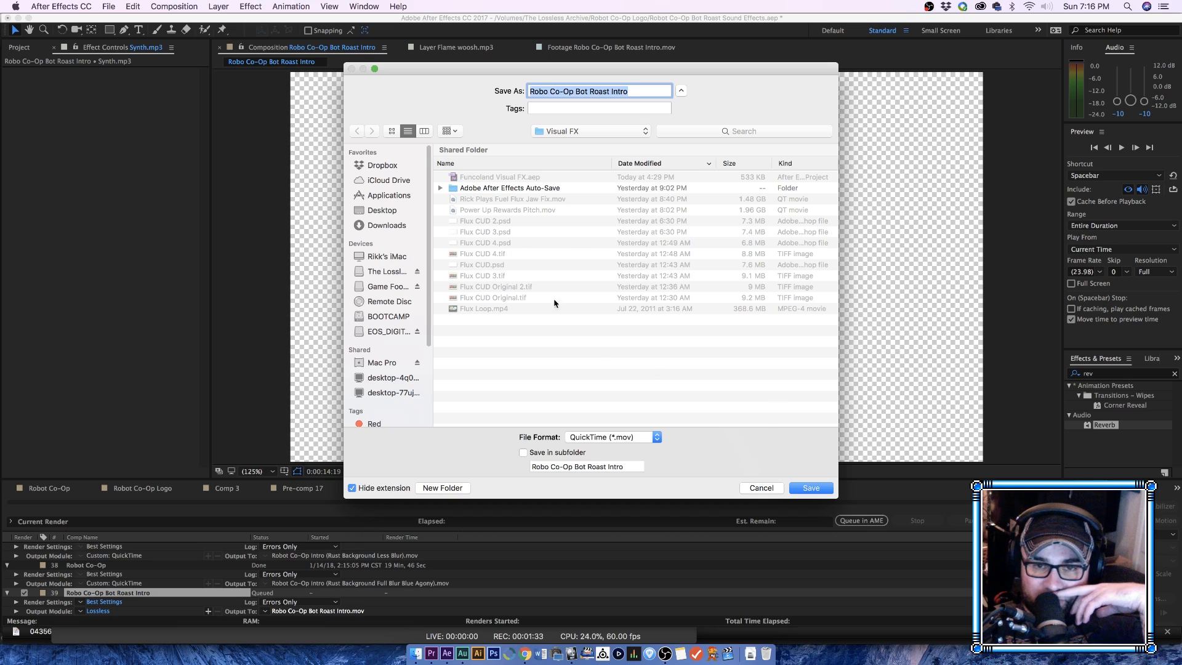
Step: Set the render output destination to the Robot Co-Op > Animated Logos folder
left_click(562, 132)
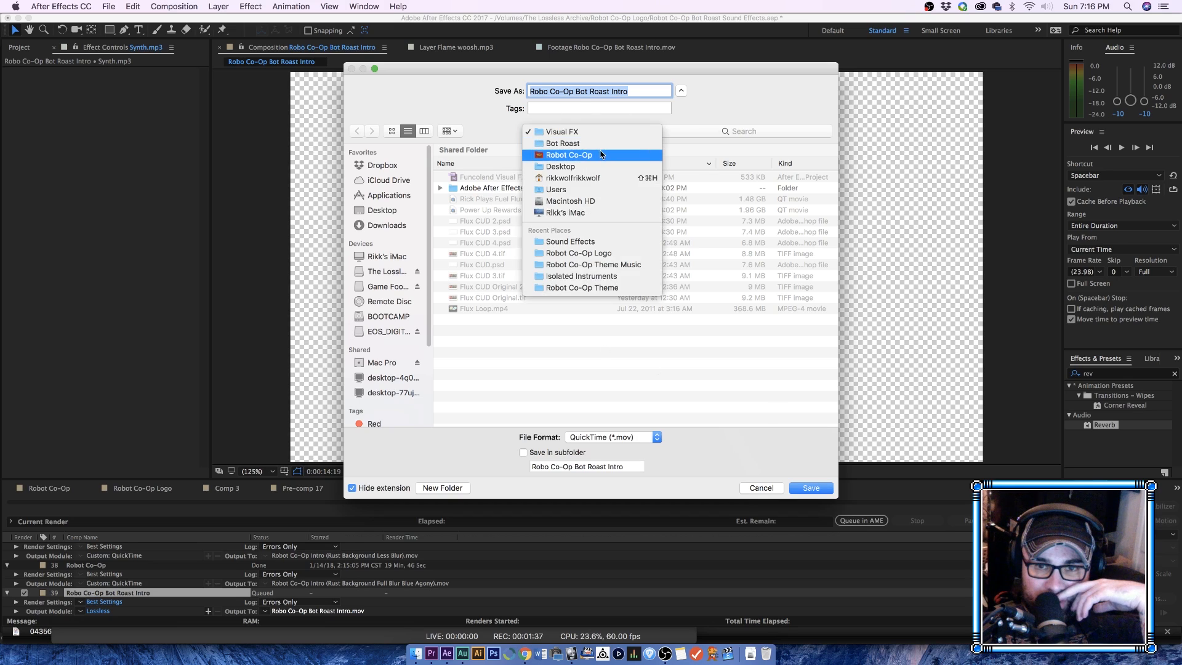
left_click(569, 154)
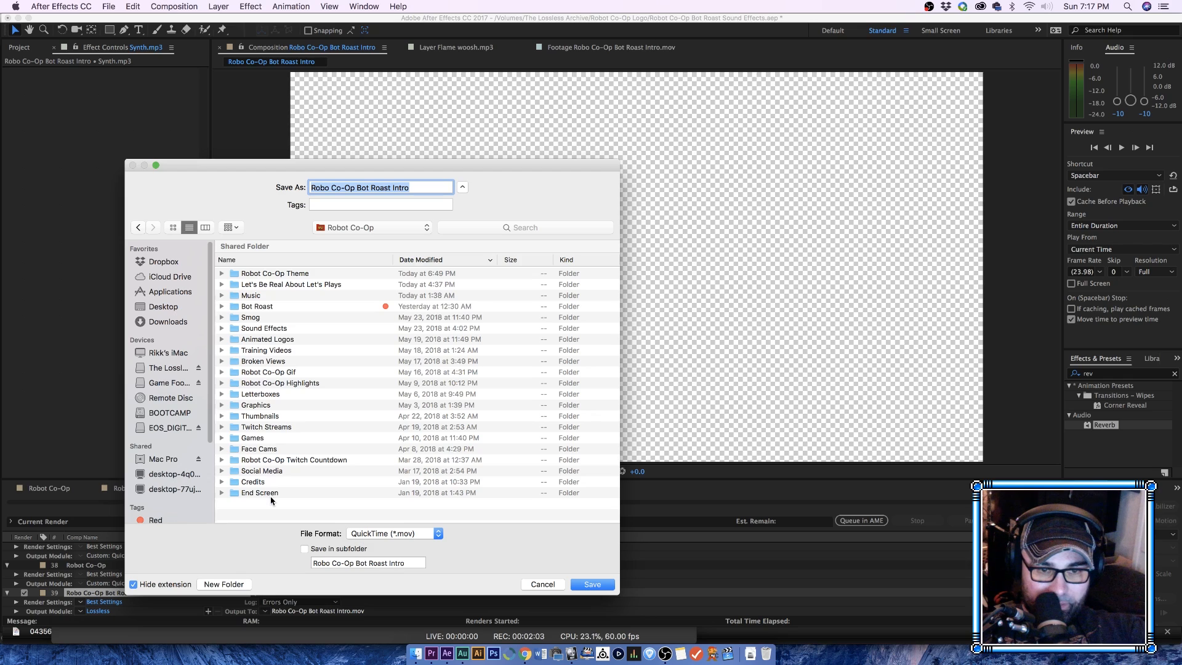
key("super+space")
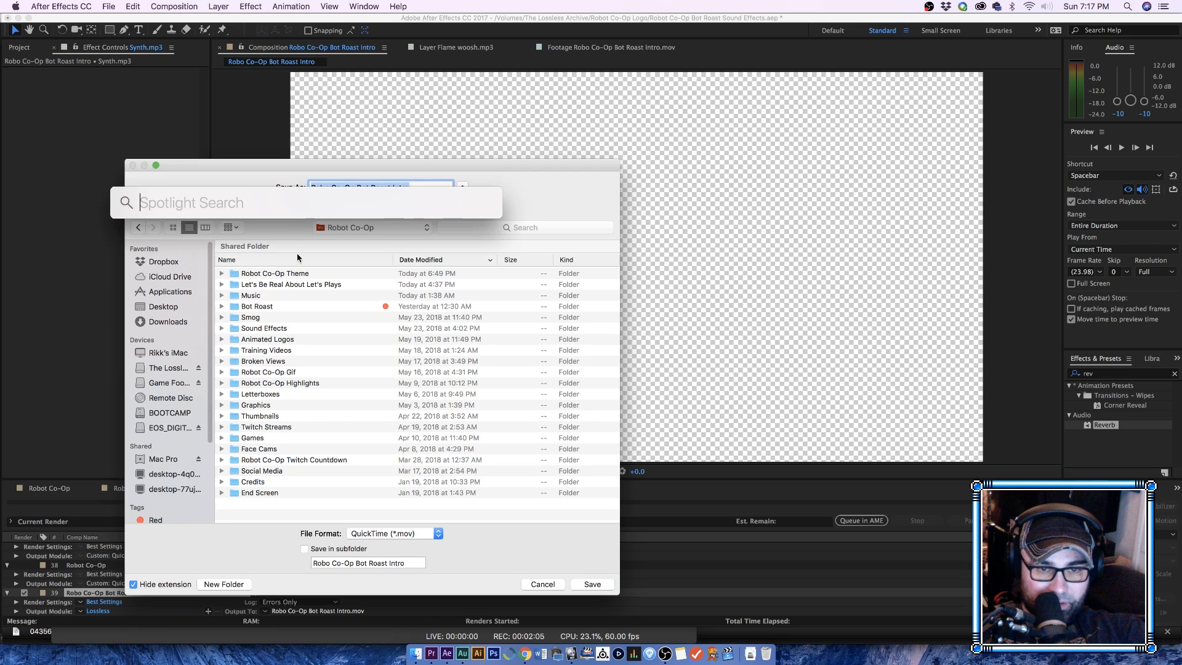
left_click(298, 275)
left_click(298, 276)
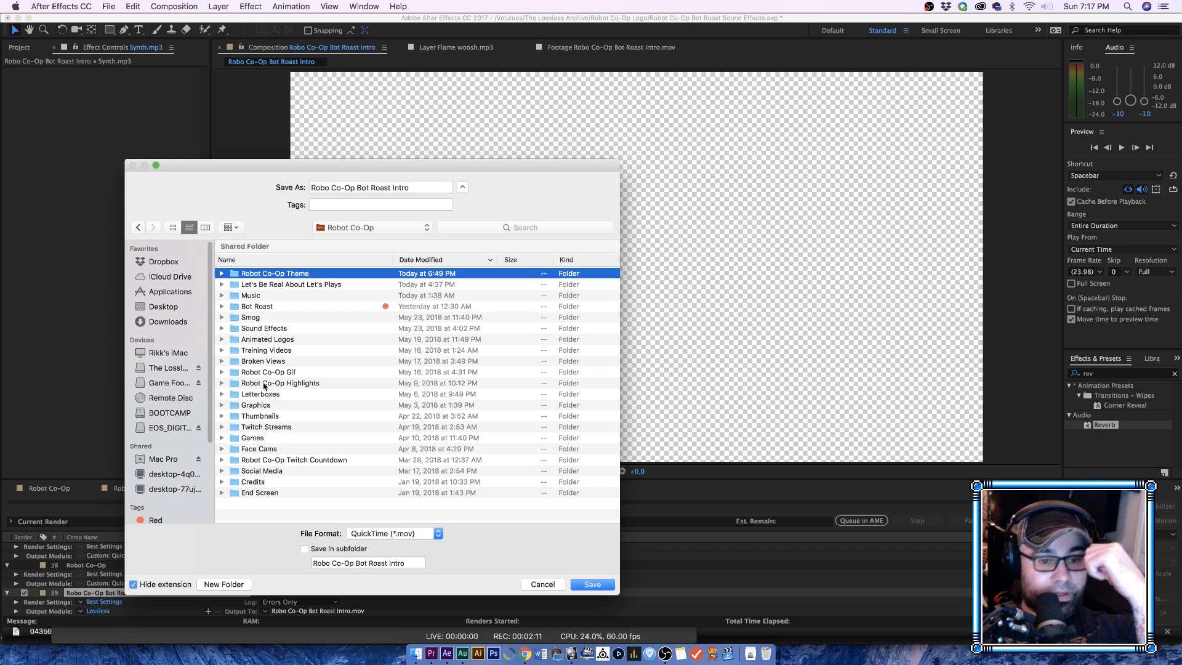
left_click(267, 406)
double_click(267, 409)
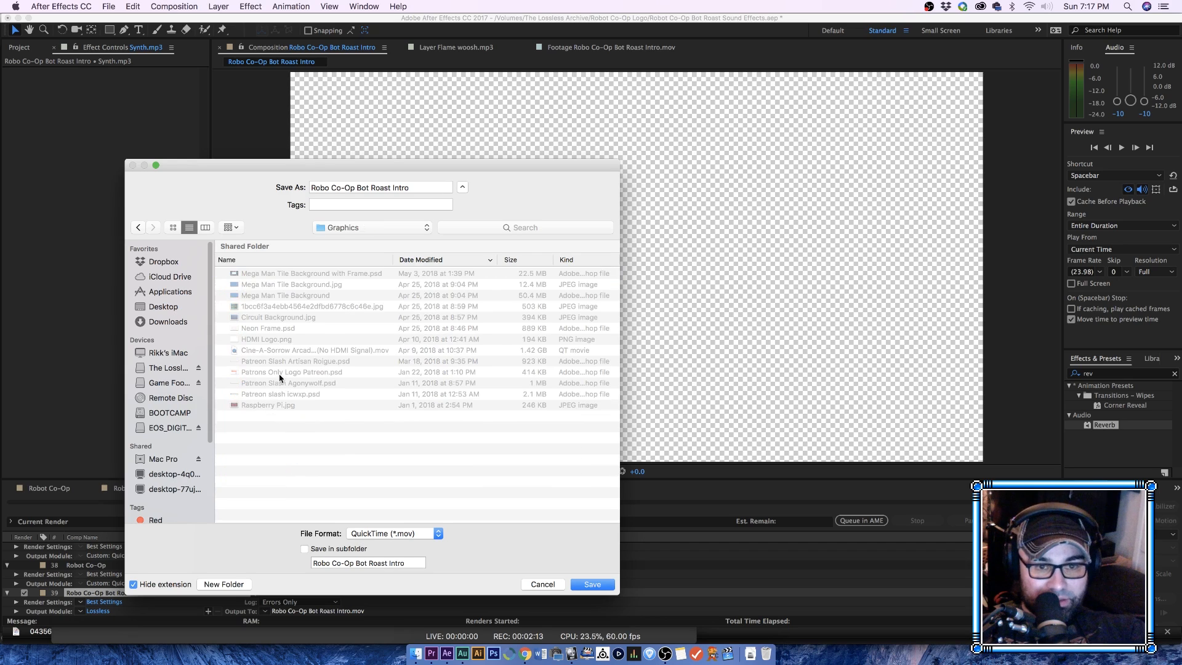
left_click(137, 227)
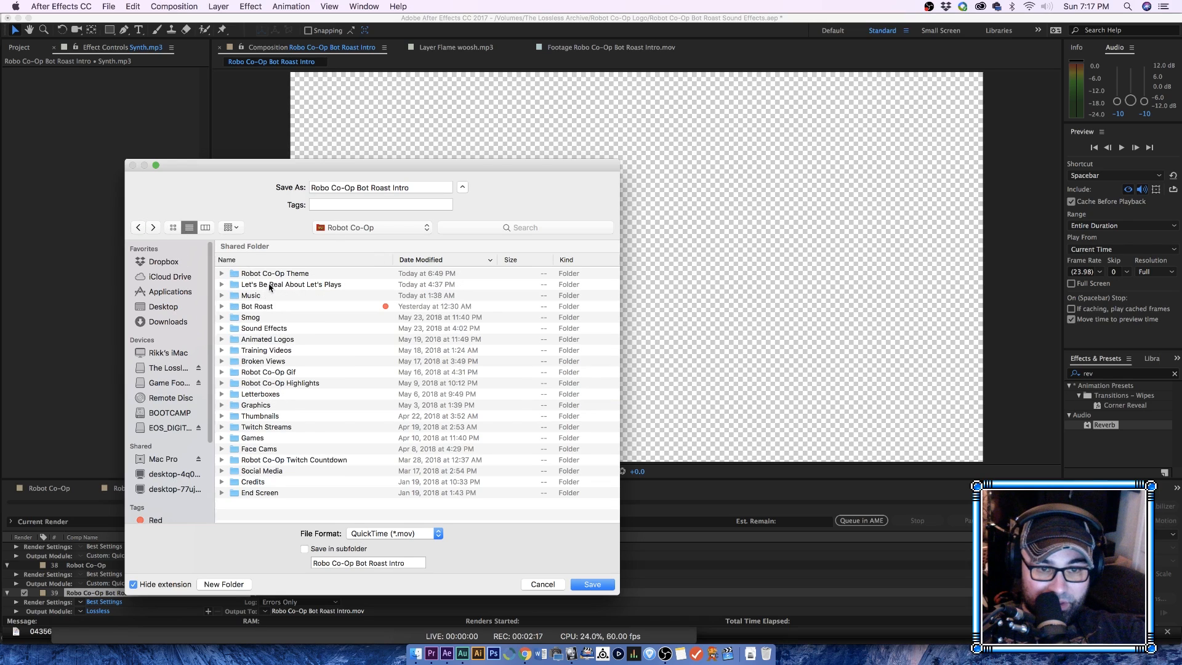
double_click(269, 340)
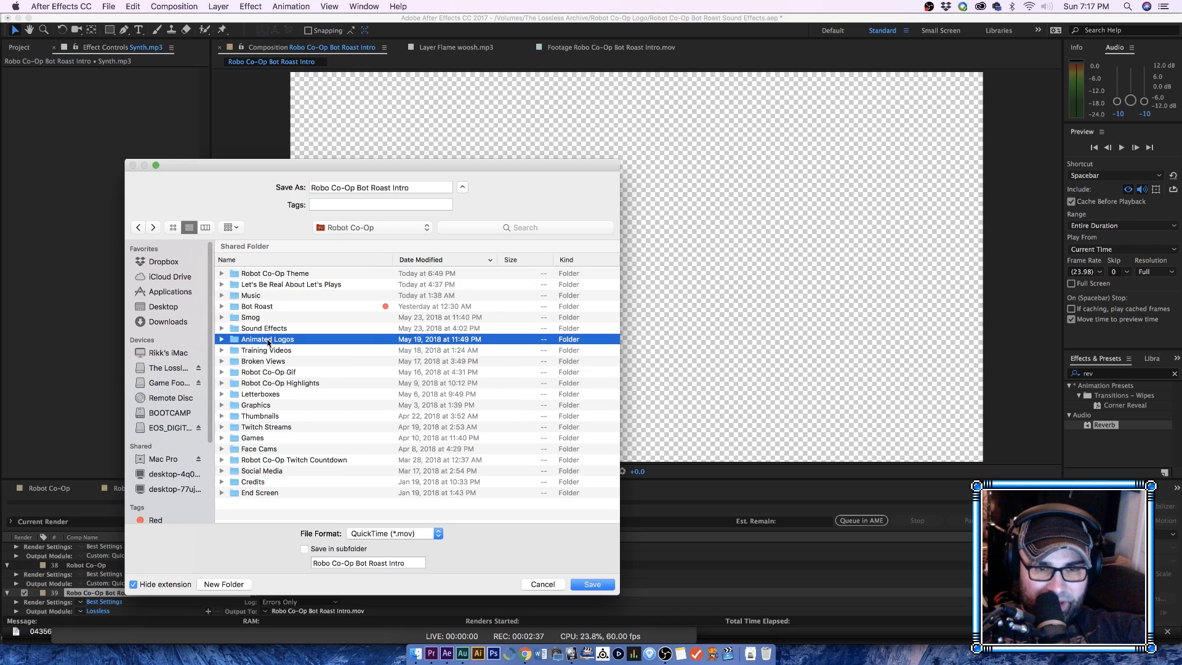
key("super+space")
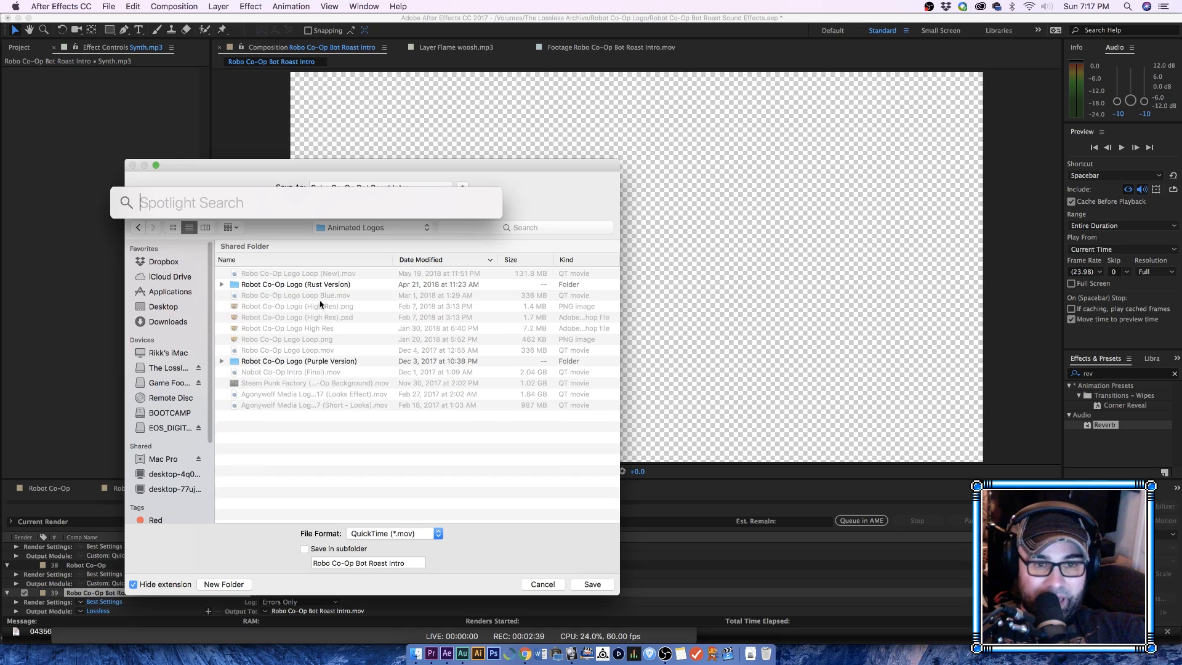
key("Escape")
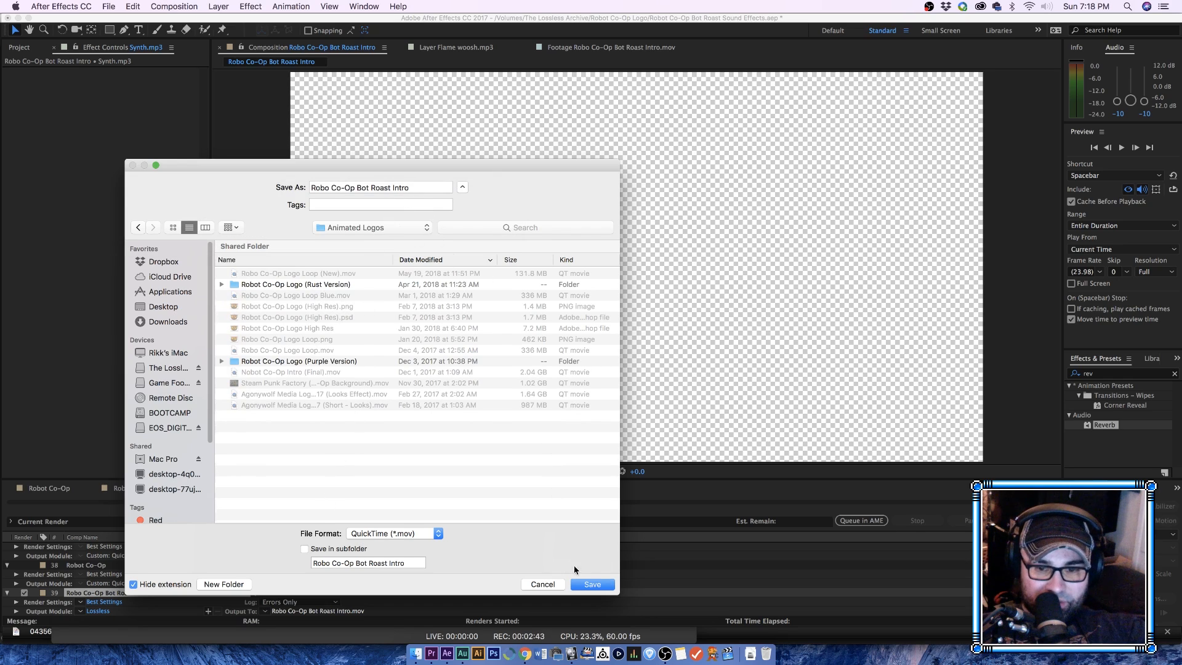
Step: Append '(Final Version)' to the output file name
left_click(430, 192)
left_click(428, 188)
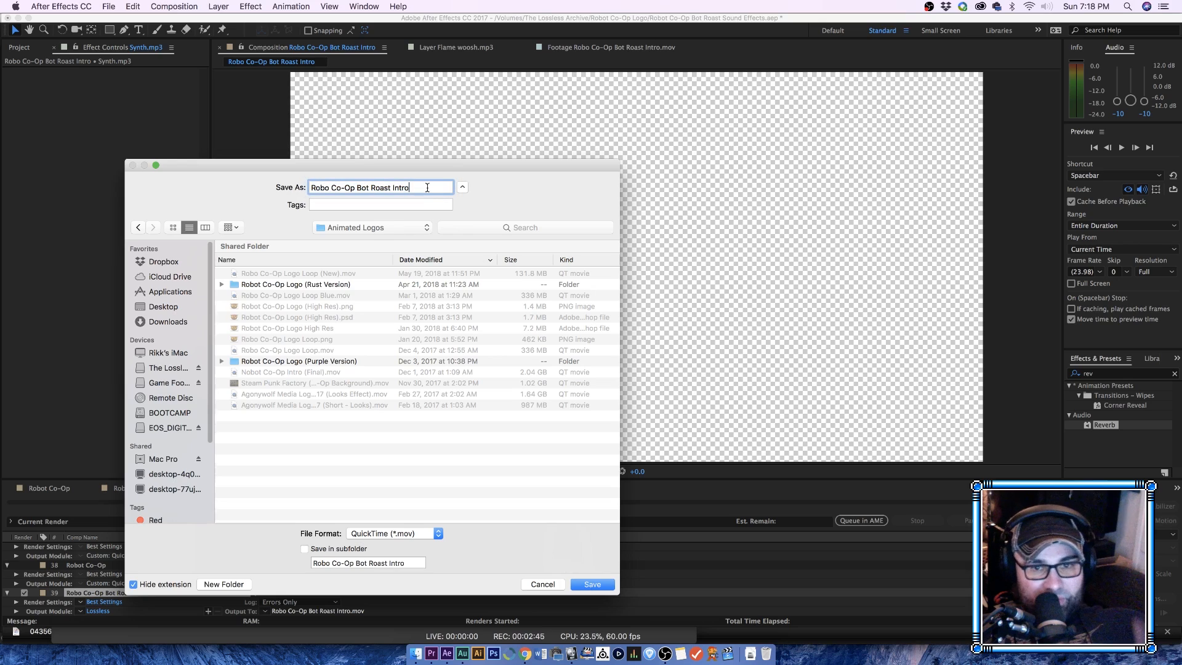
type("(Final Version)")
Step: Confirm the .mov output path and set the QuickTime output module's Channels to RGB + Alpha
key("Return")
left_click(98, 610)
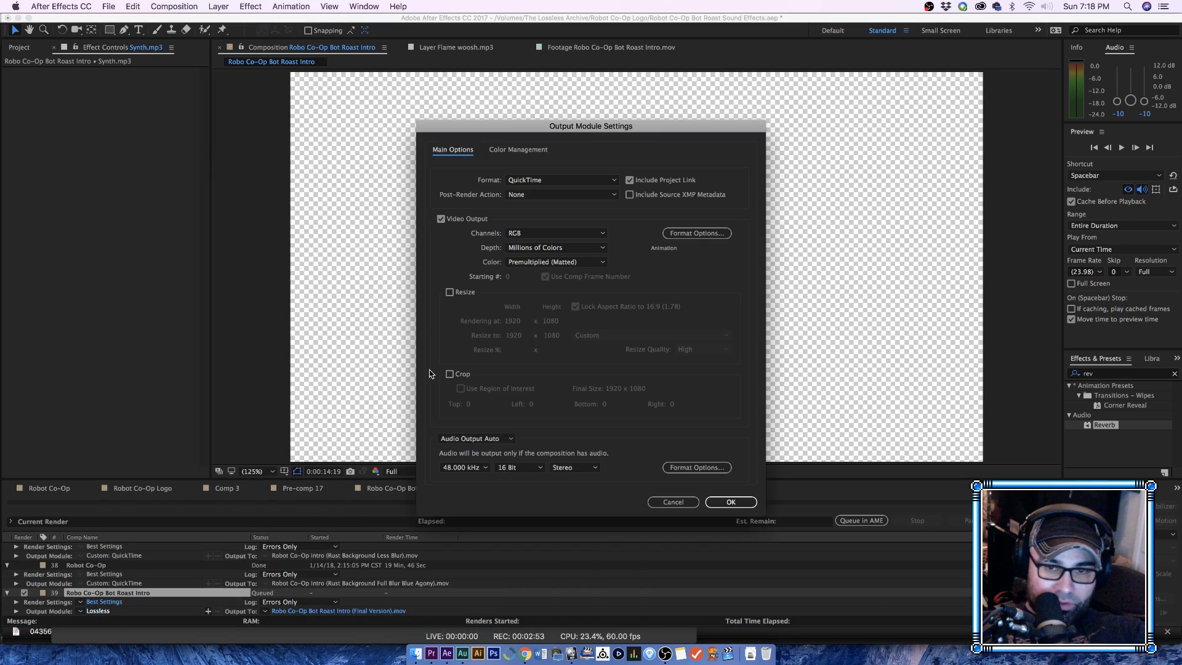
left_click(540, 239)
left_click(551, 266)
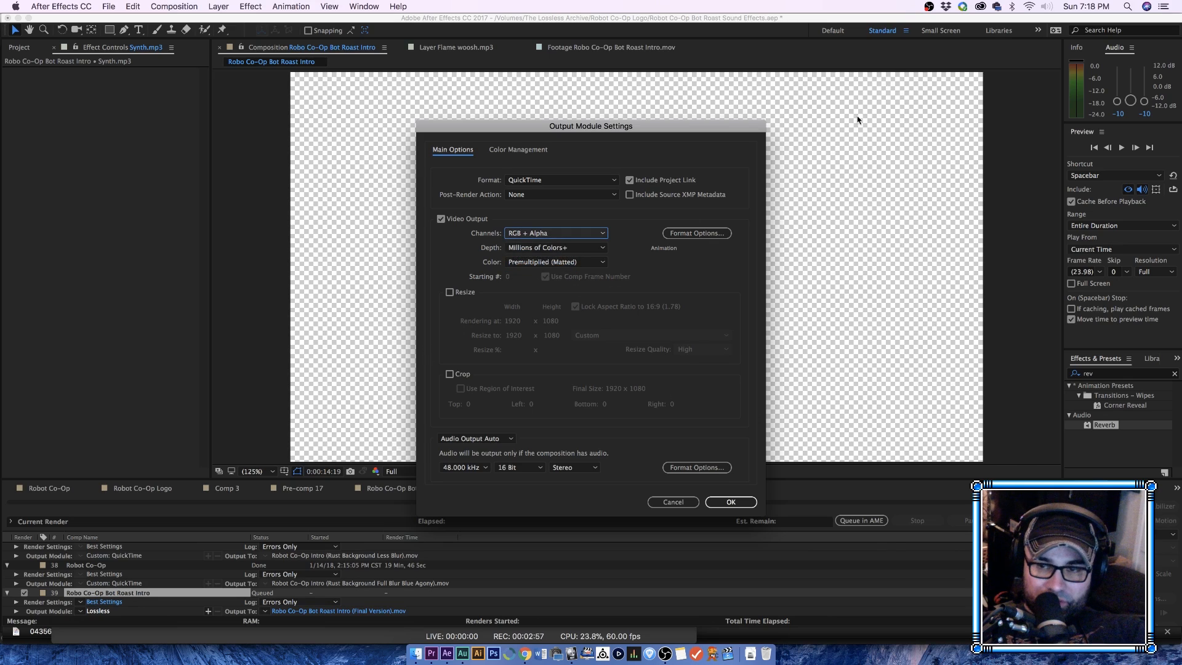
left_click_drag(738, 127, 702, 186)
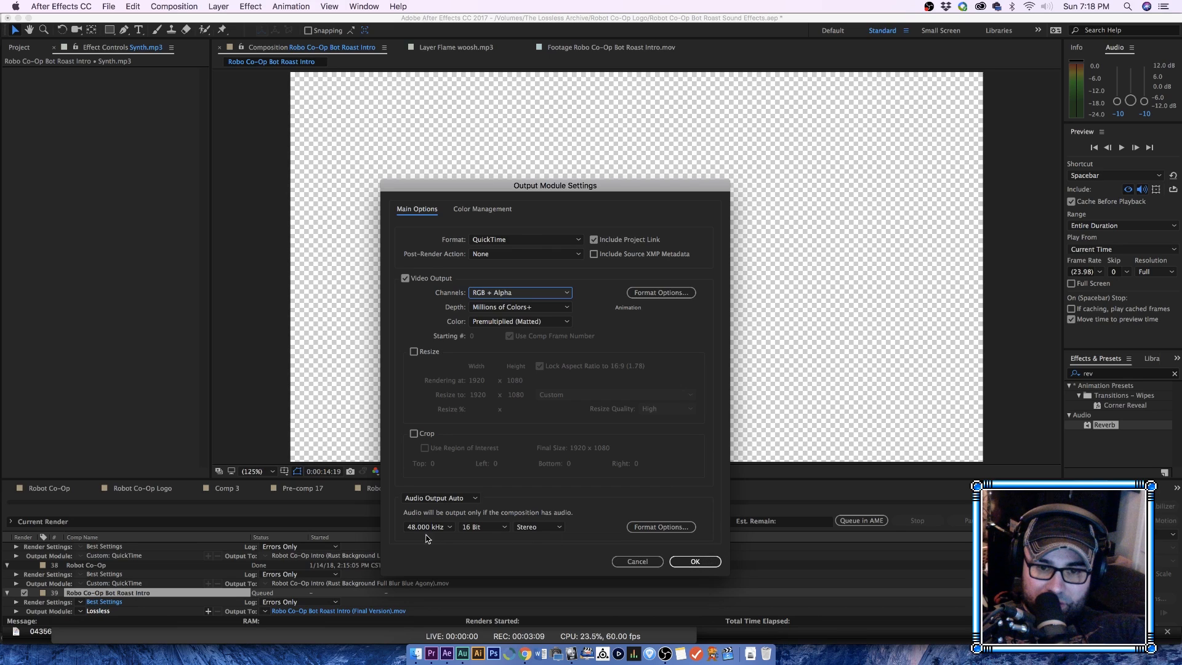
left_click(695, 562)
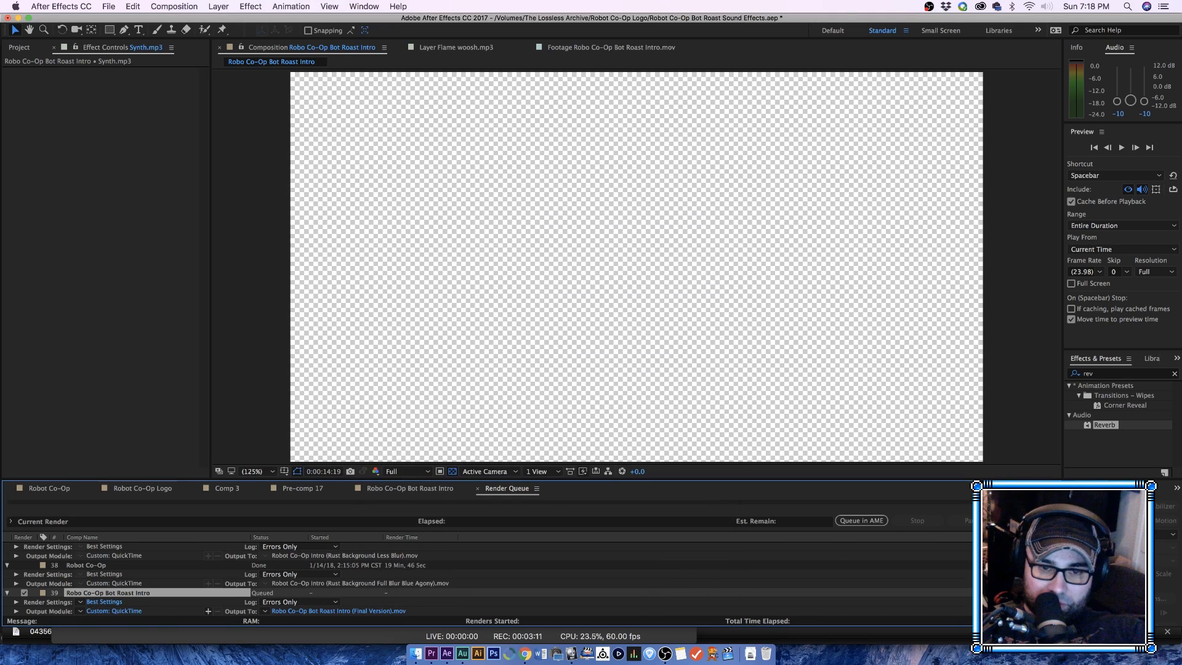
Step: Start rendering the queued Bot Roast intro from the Render Queue
left_click(1029, 521)
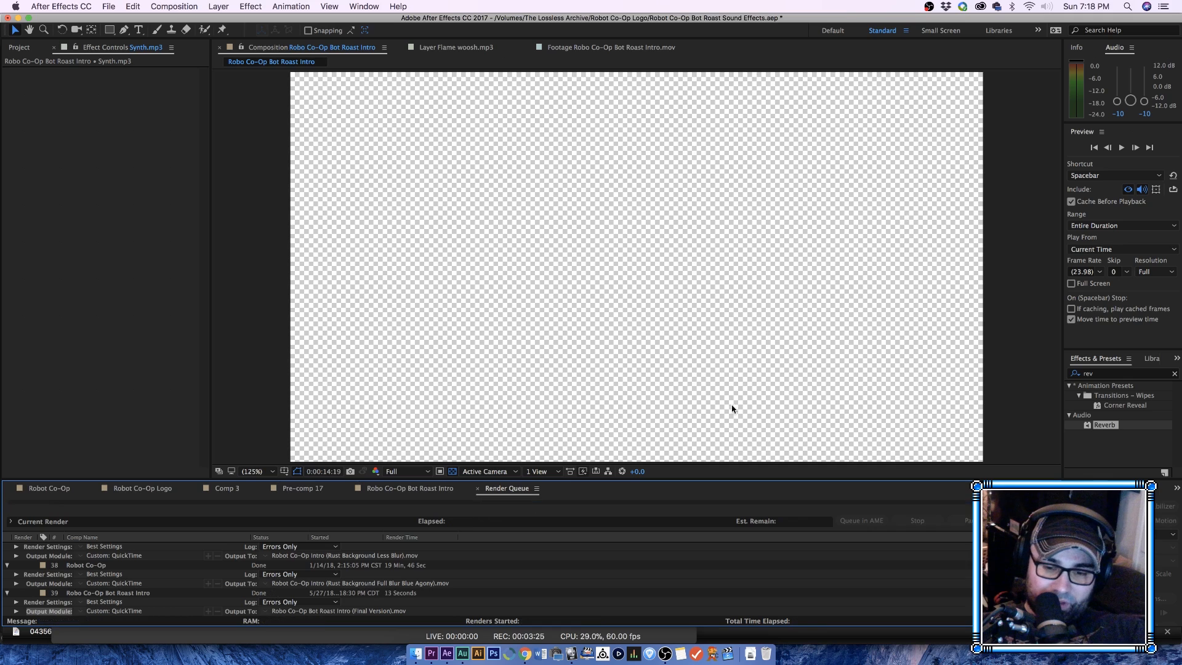
Step: In Premiere Pro, play the Robo Co-Op Bot Roast Intro sequence from the start and reset the audio clipping indicators
left_click(433, 654)
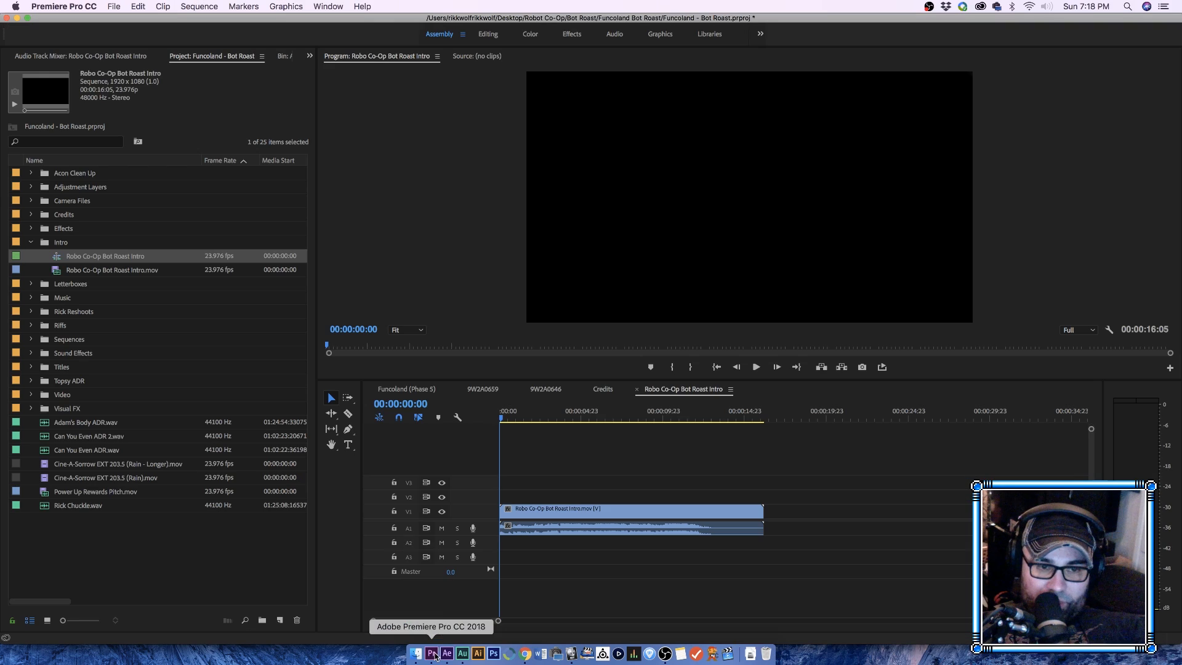
left_click_drag(567, 417, 492, 422)
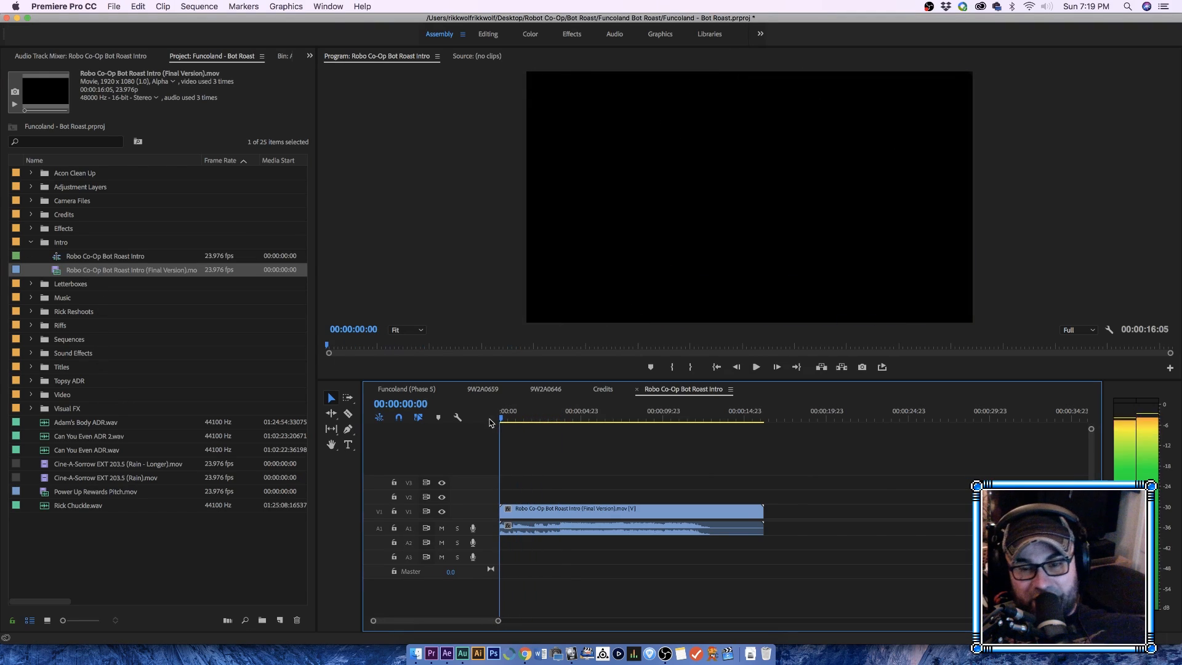
key("space")
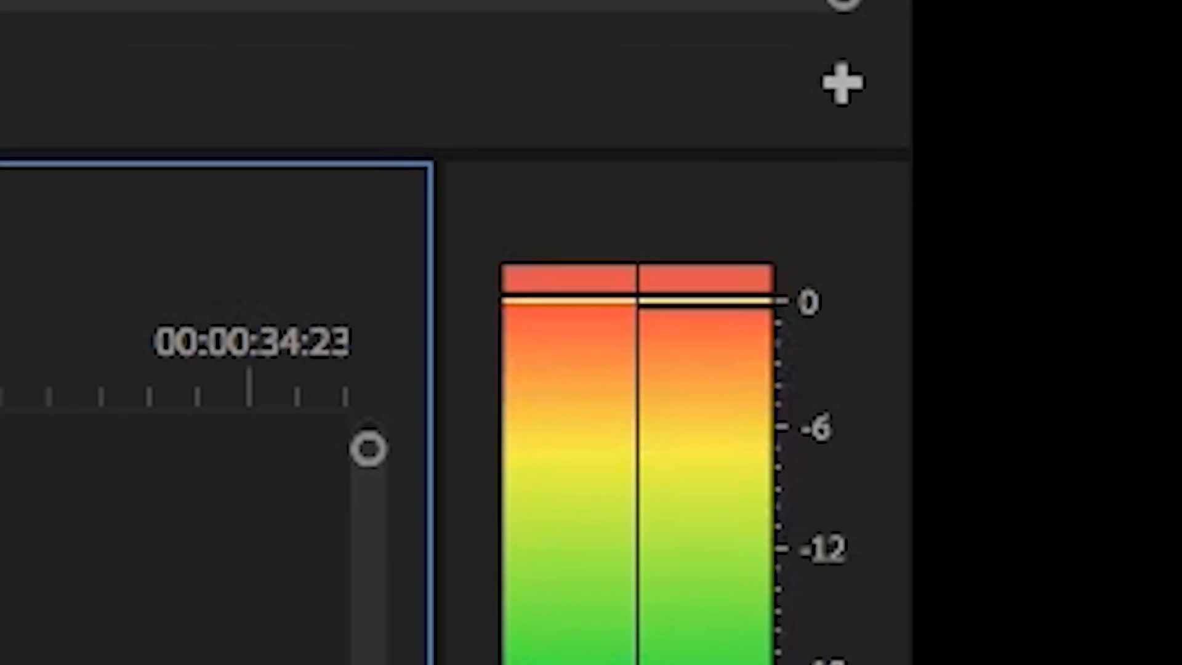
key("space")
left_click(543, 278)
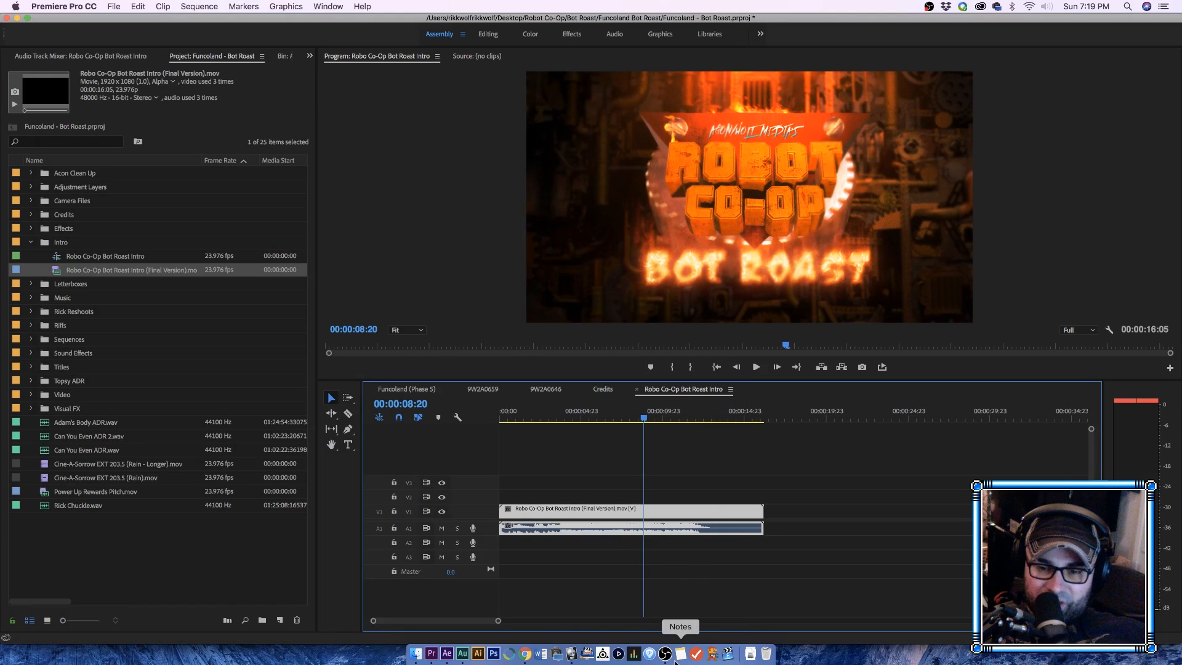
Step: Spot-check later points in the intro, ending on the logo reveal around seven seconds
left_click(665, 654)
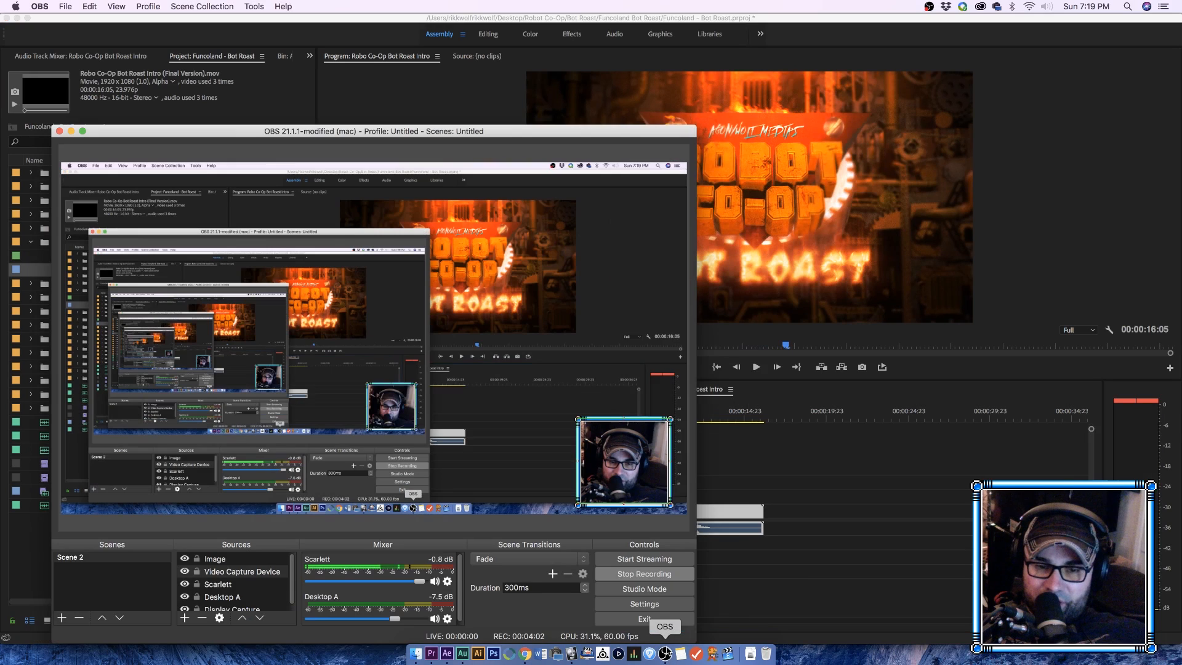
left_click(791, 586)
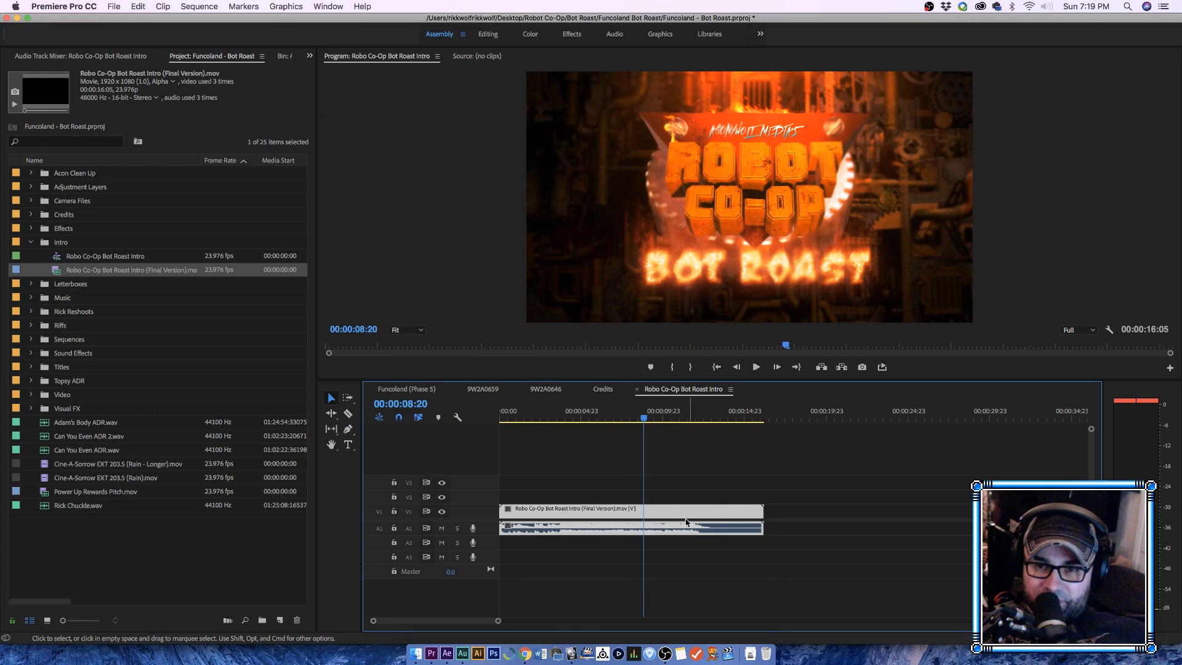
left_click(664, 422)
left_click(747, 469)
left_click(720, 419)
left_click(627, 416)
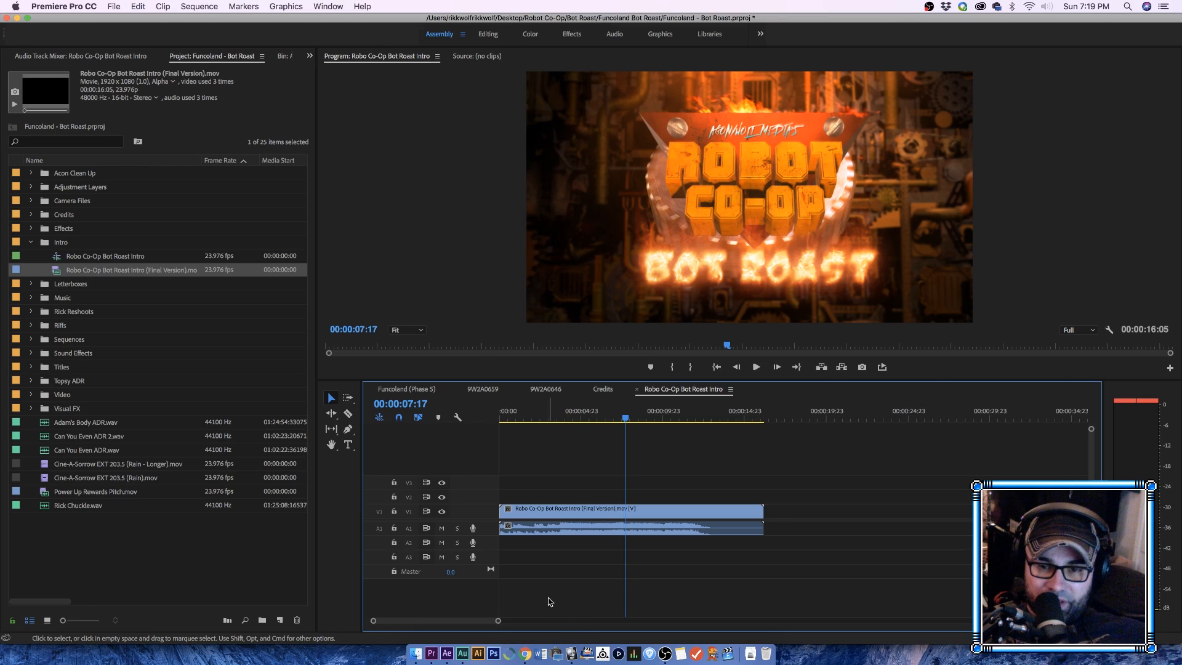
key("super+Tab")
left_click(364, 6)
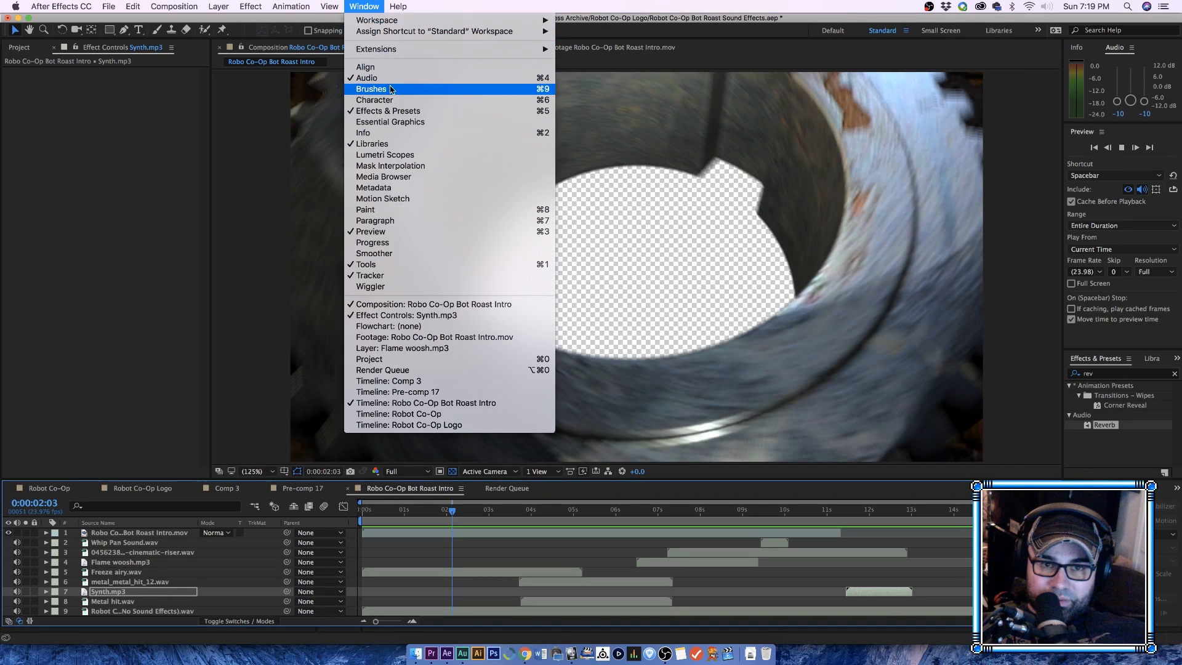
Step: Turn off Cache Before Playback and preview the intro comp with audio from 0:00:00:00
left_click(110, 236)
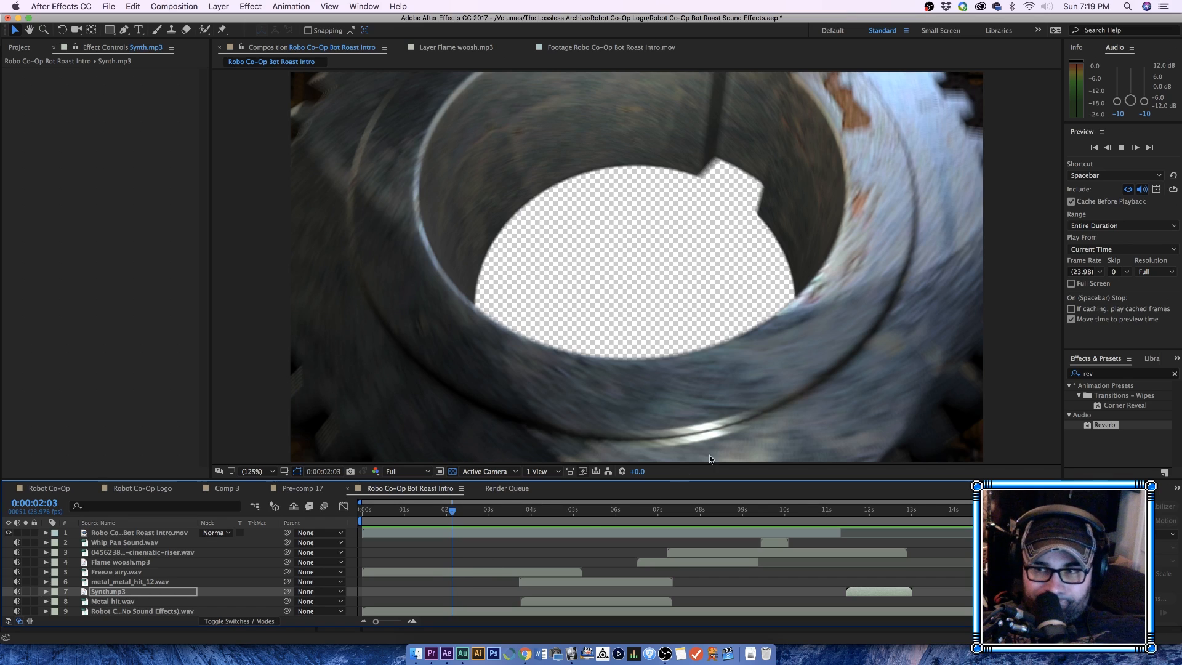
left_click_drag(552, 519, 617, 516)
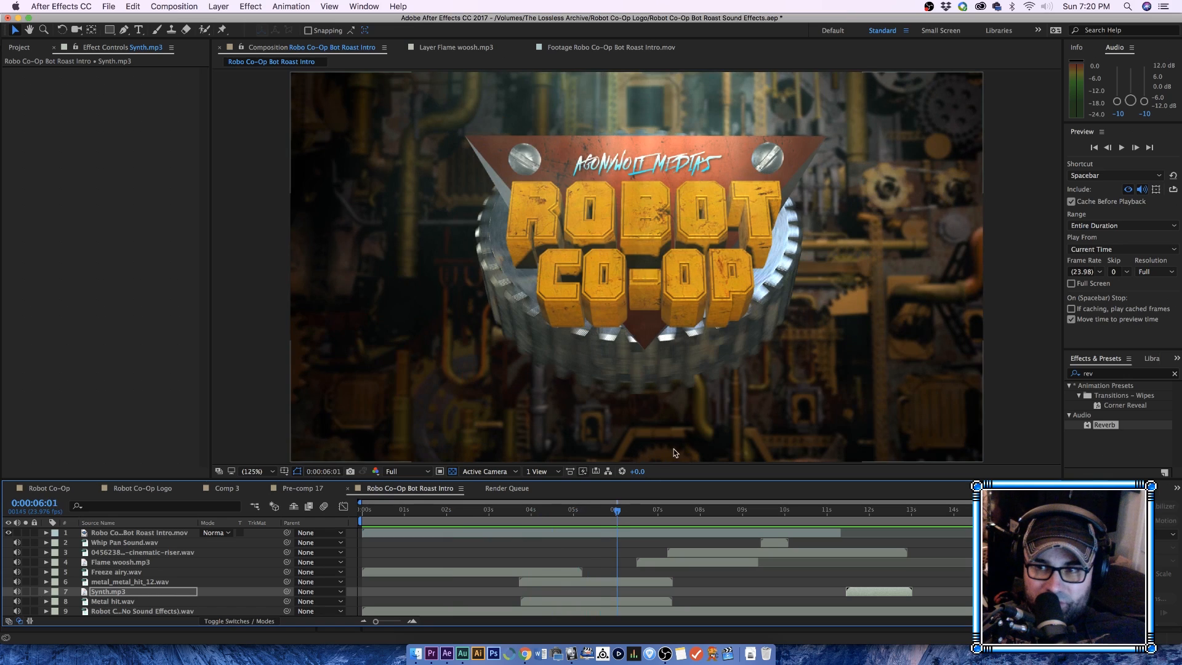
left_click(1071, 202)
left_click_drag(586, 509, 362, 509)
key("space")
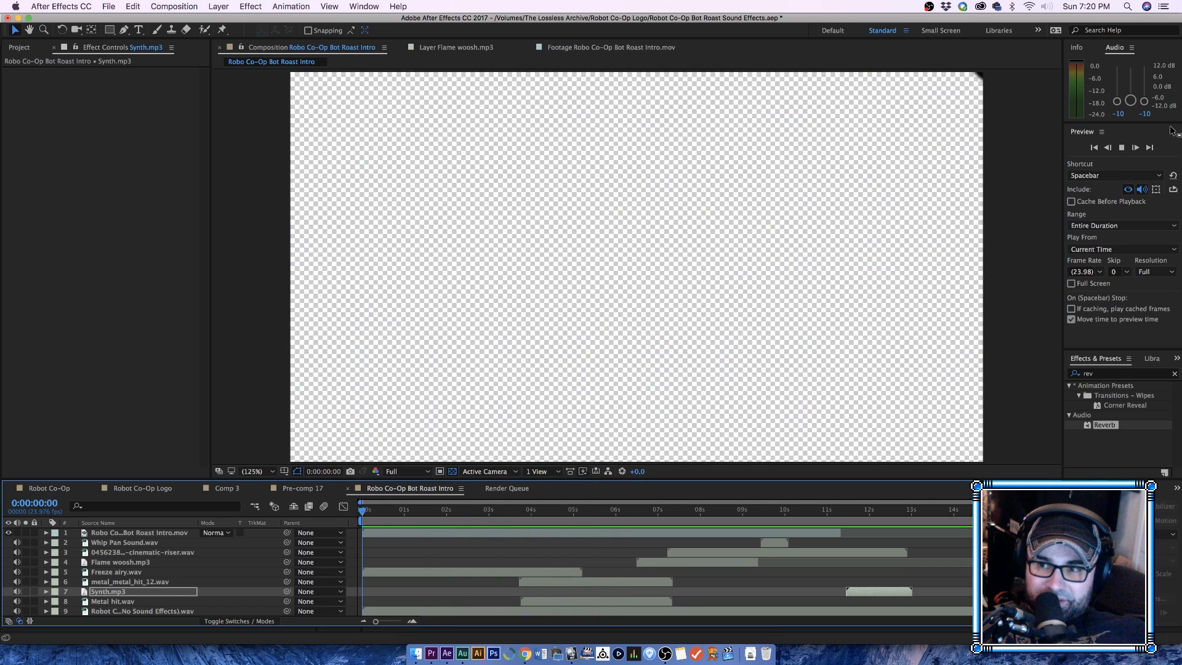
left_click(1122, 147)
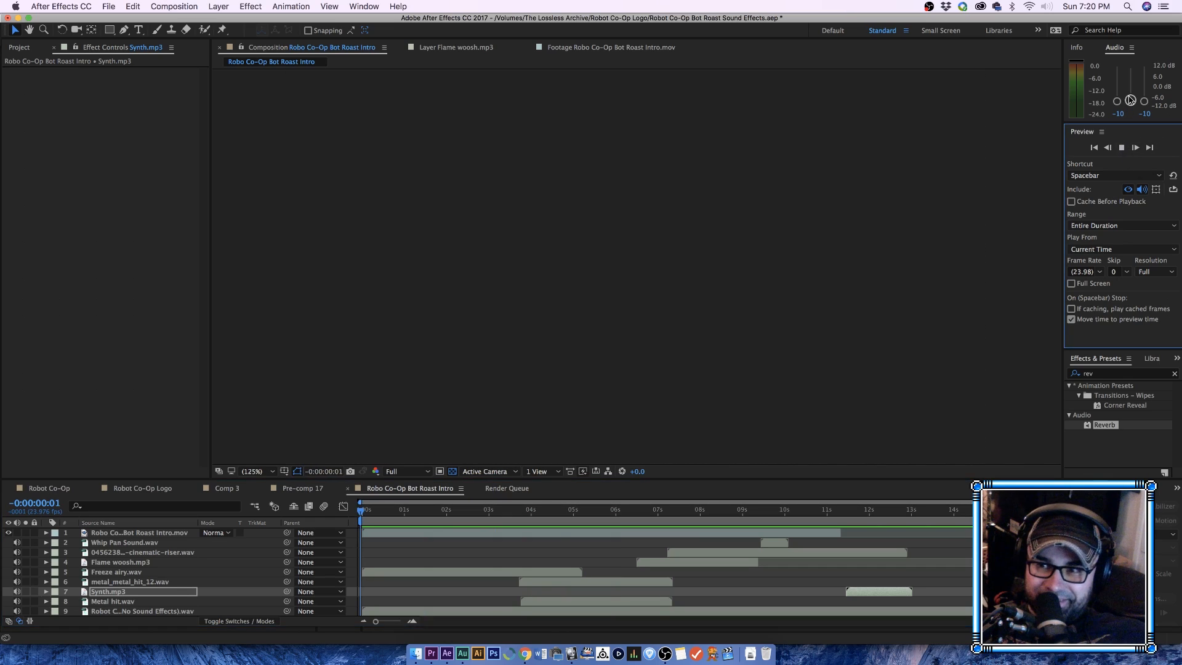
key("super+Tab")
Step: Lower the intro clip's audio gain to about -3.4 dB
left_click(439, 656)
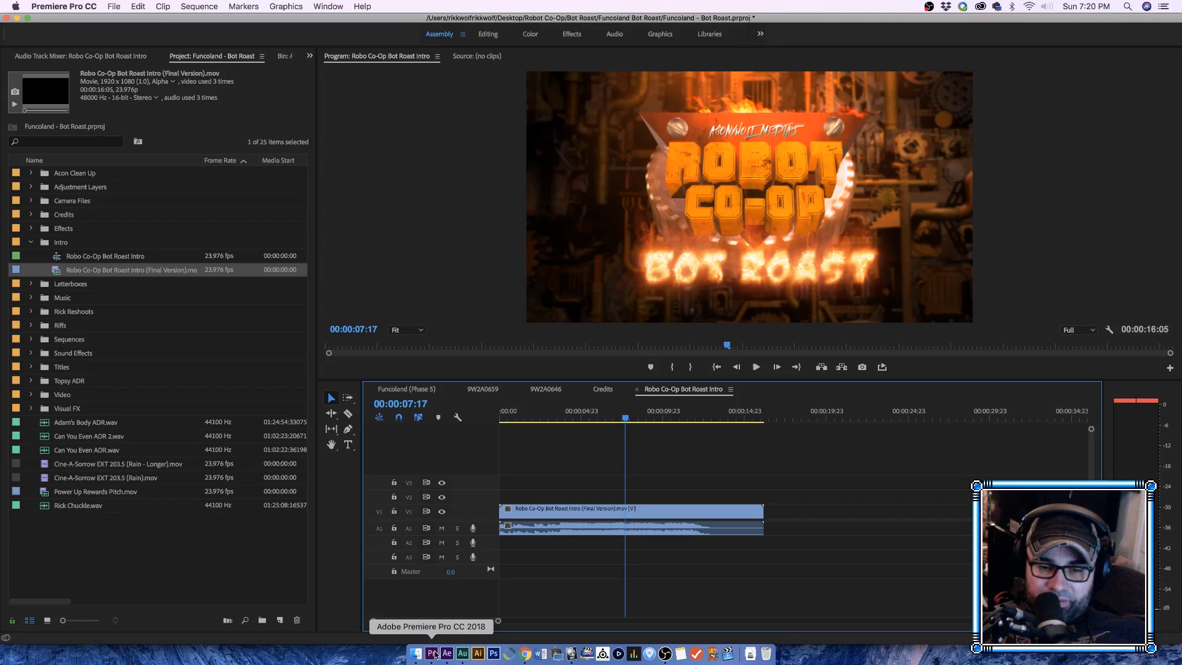
right_click(562, 529)
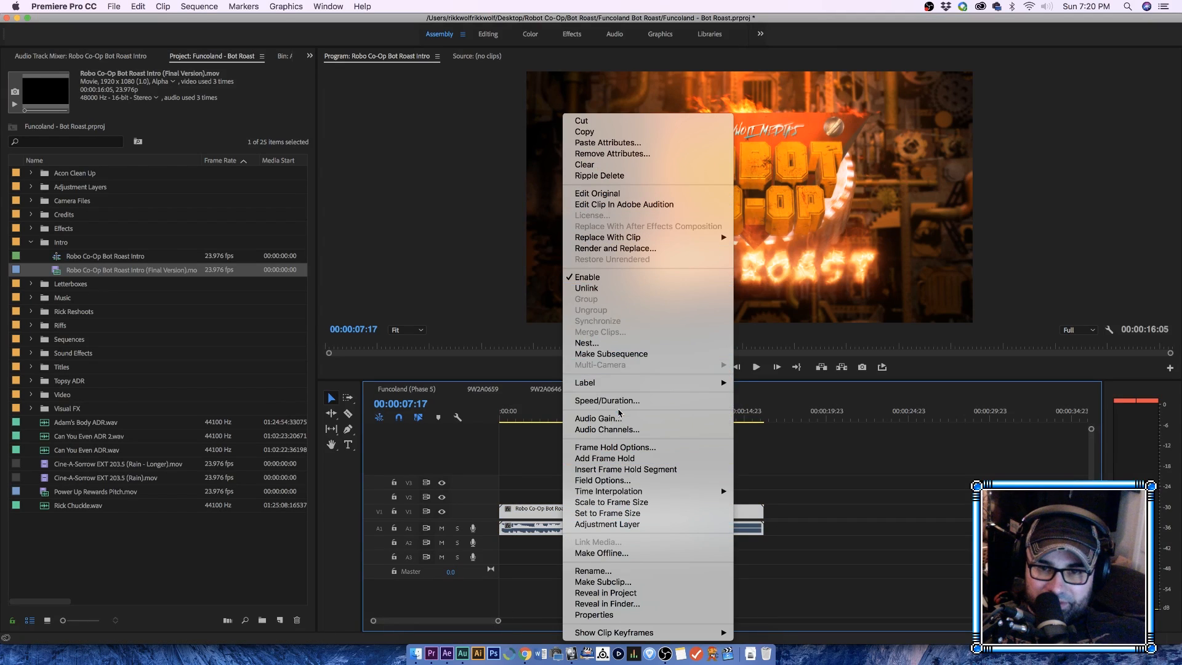
left_click(619, 418)
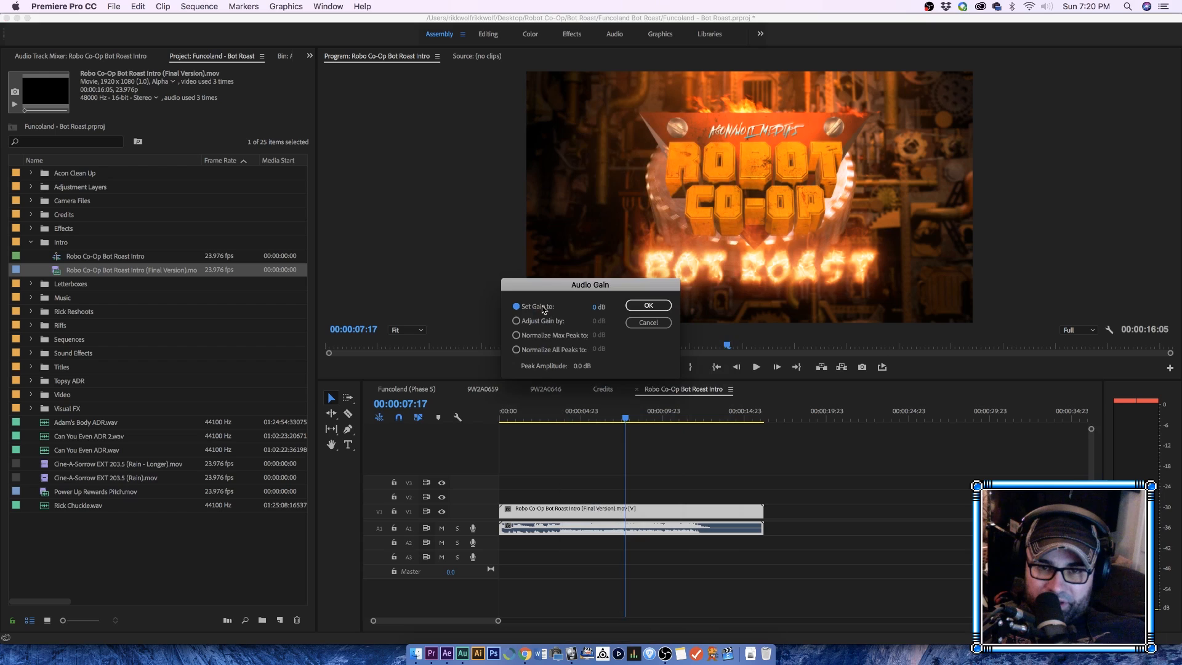
left_click_drag(597, 306, 577, 314)
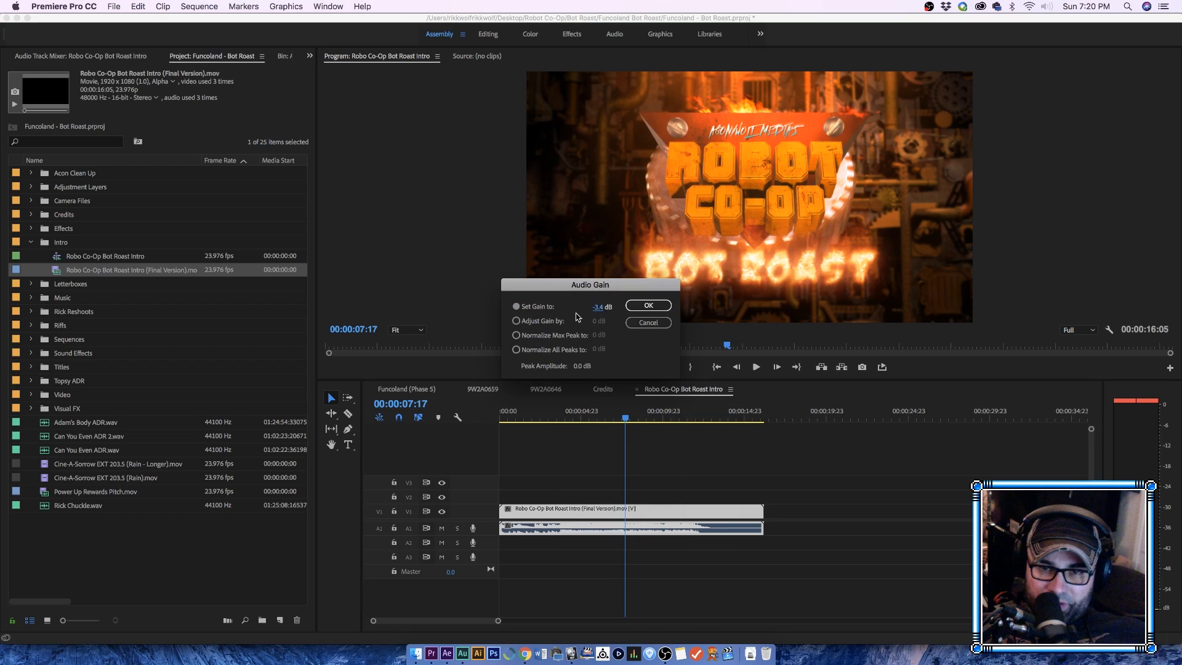
left_click(640, 308)
Step: Play the intro back near the start and scrub through the logo reveal to hear the new level
left_click(534, 419)
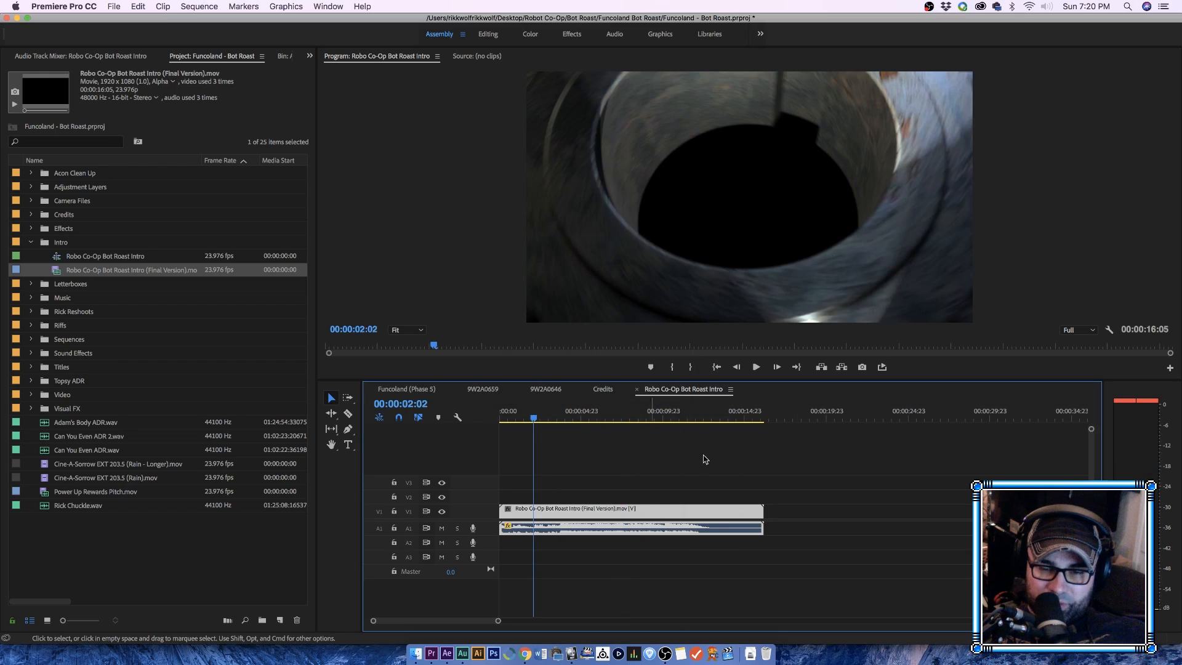
key("space")
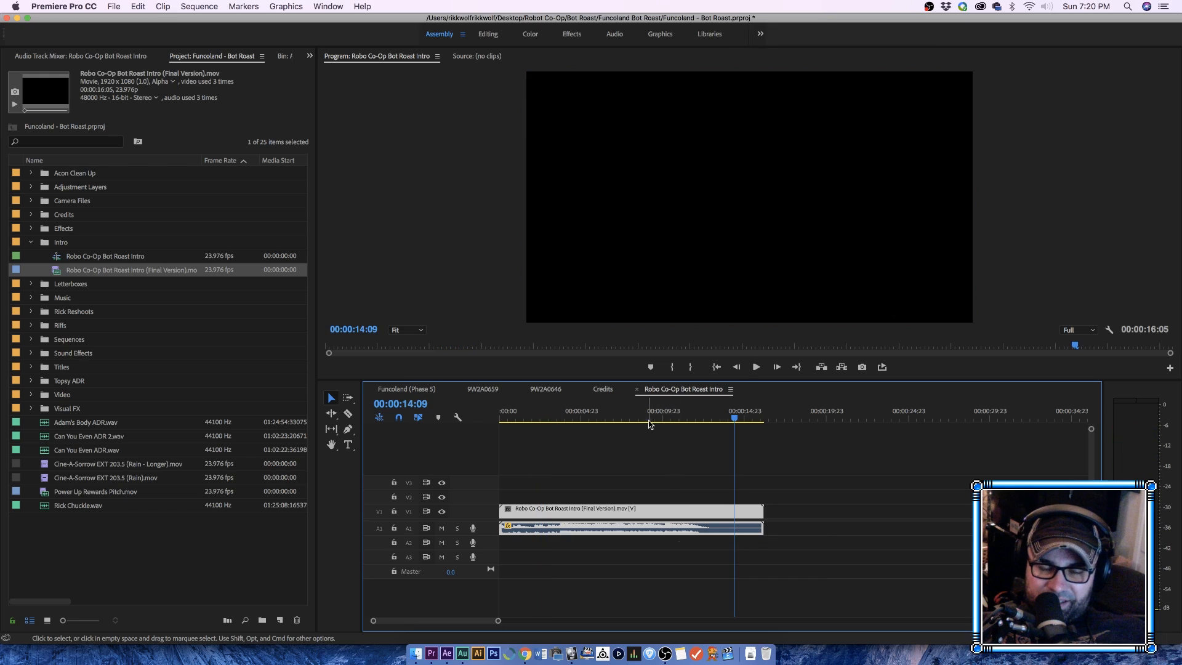
left_click(618, 417)
mouse_move(620, 418)
left_mouse_down()
mouse_move(674, 417)
mouse_move(628, 417)
left_mouse_up()
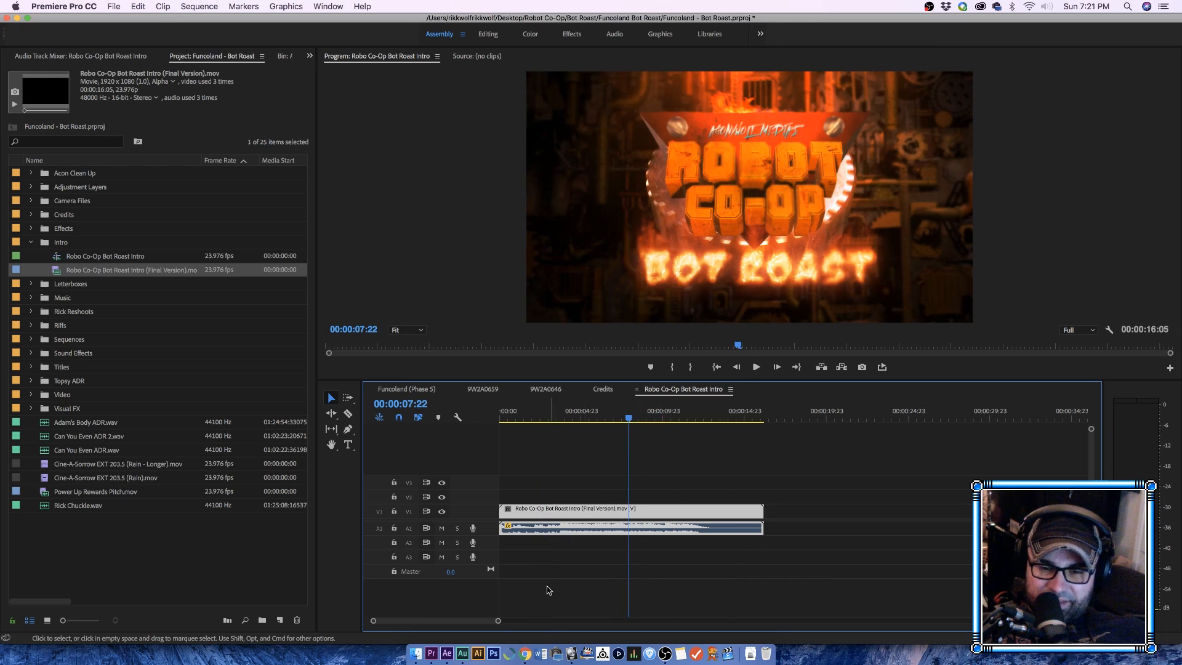
left_click(453, 659)
Step: Move the No Sound Effects soundtrack layer to position 2 and set its Audio Levels to -4 dB
scroll(181, 601, "down", 1)
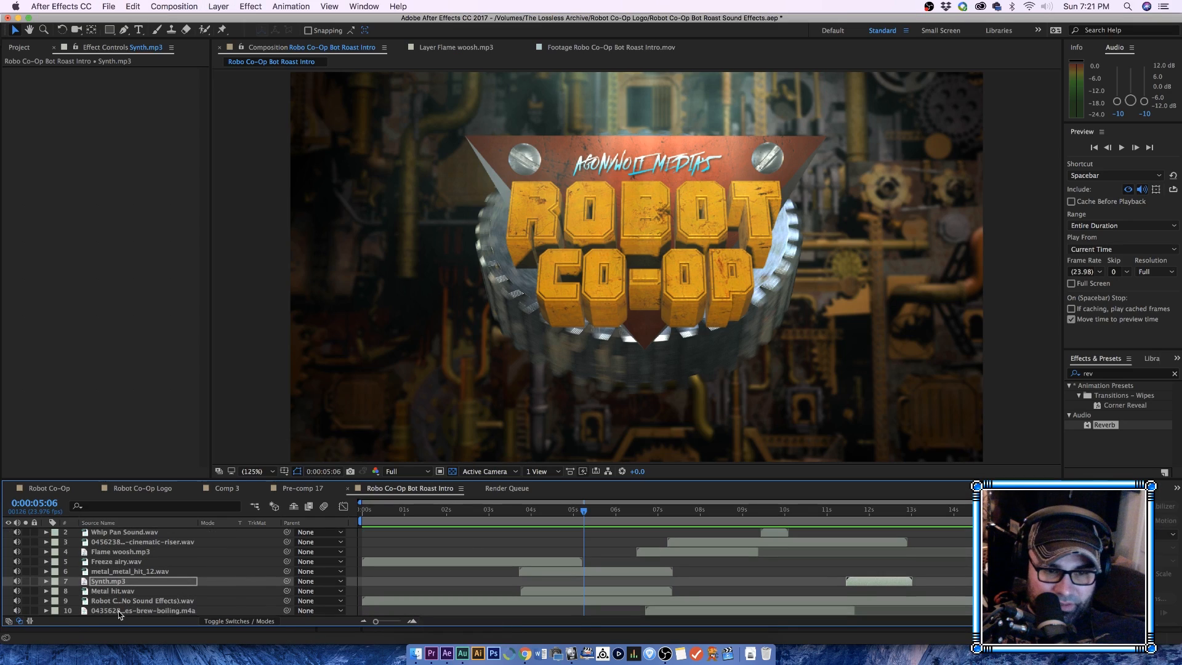
left_click(119, 610)
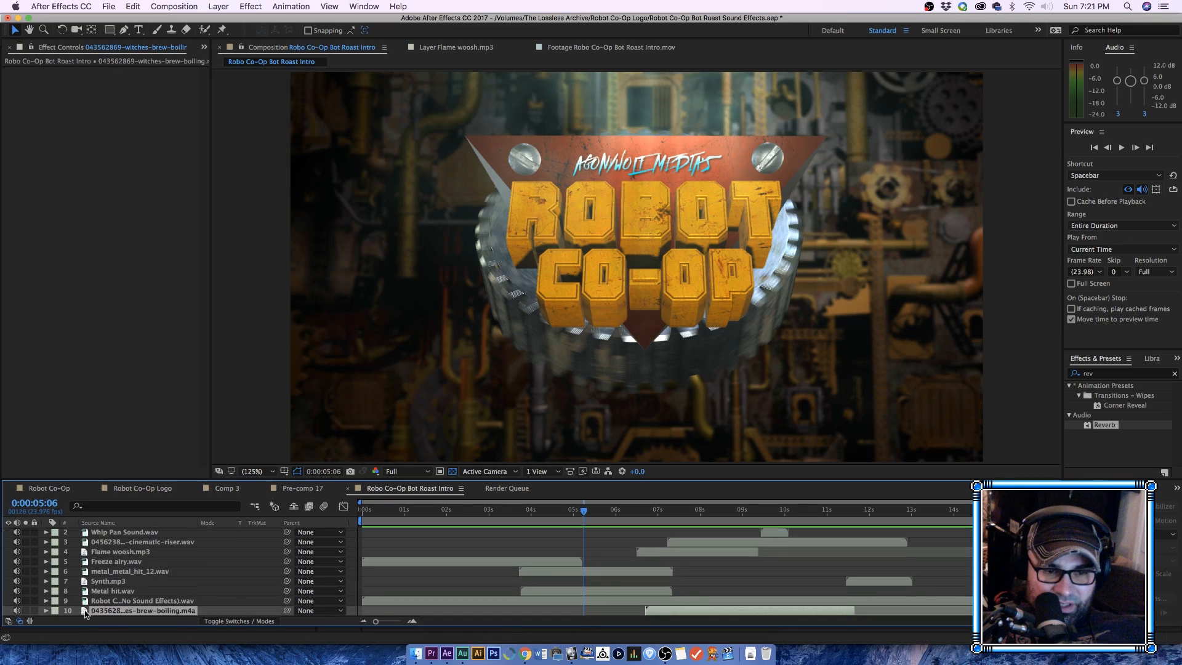
left_click(124, 602)
left_click_drag(106, 608, 117, 542)
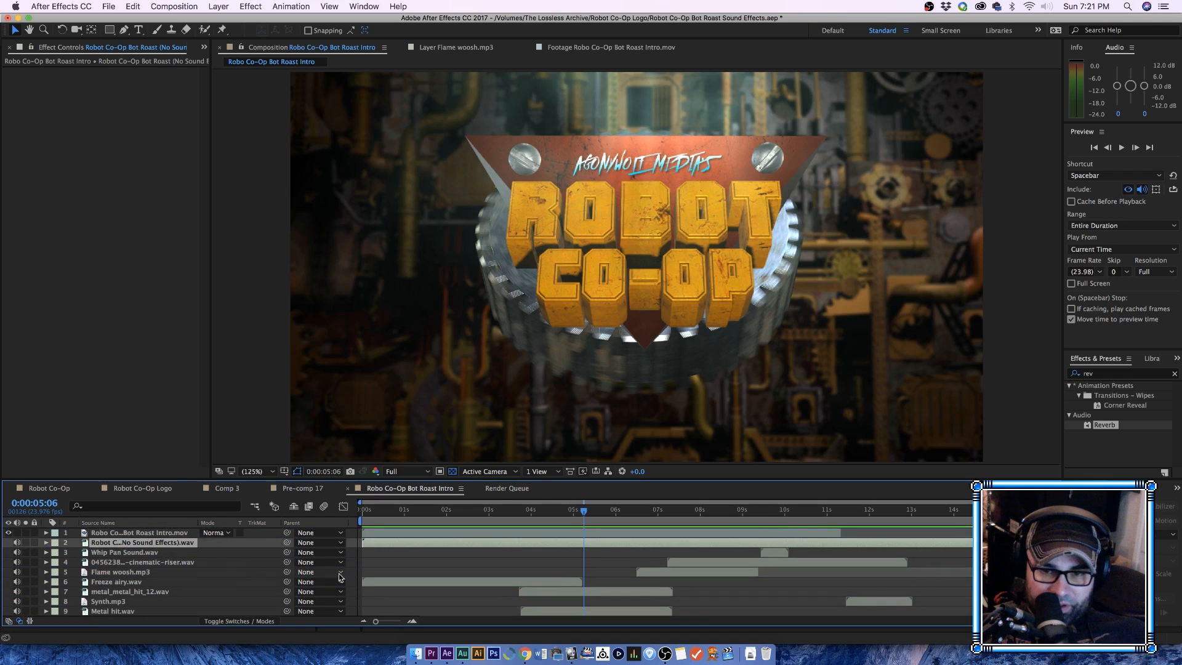
left_click(47, 542)
left_click(212, 562)
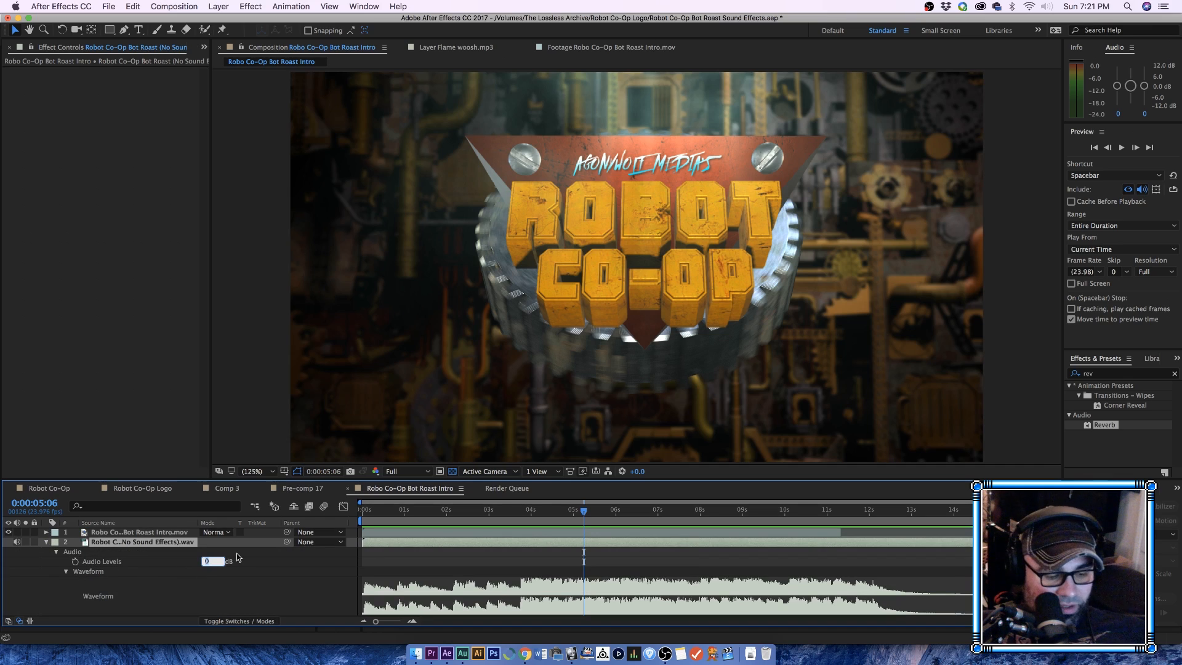
key("Return")
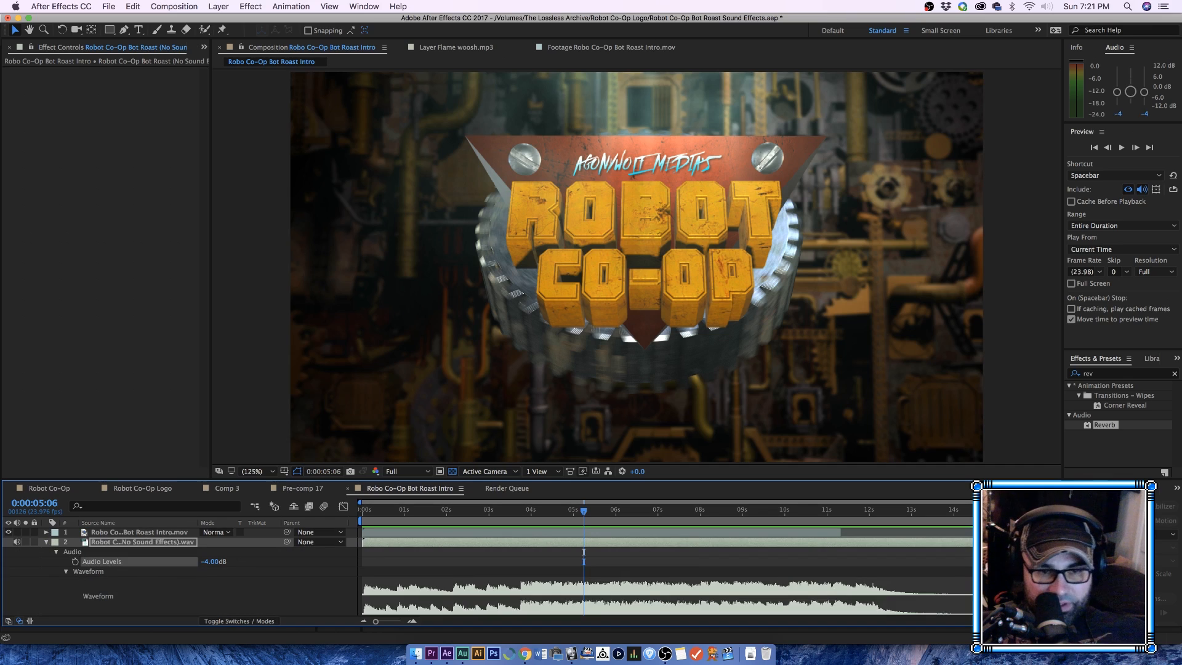
Step: Set Synth.mp3 to -14 dB and Metal hit.wav to -9 dB
scroll(235, 596, "down", 4)
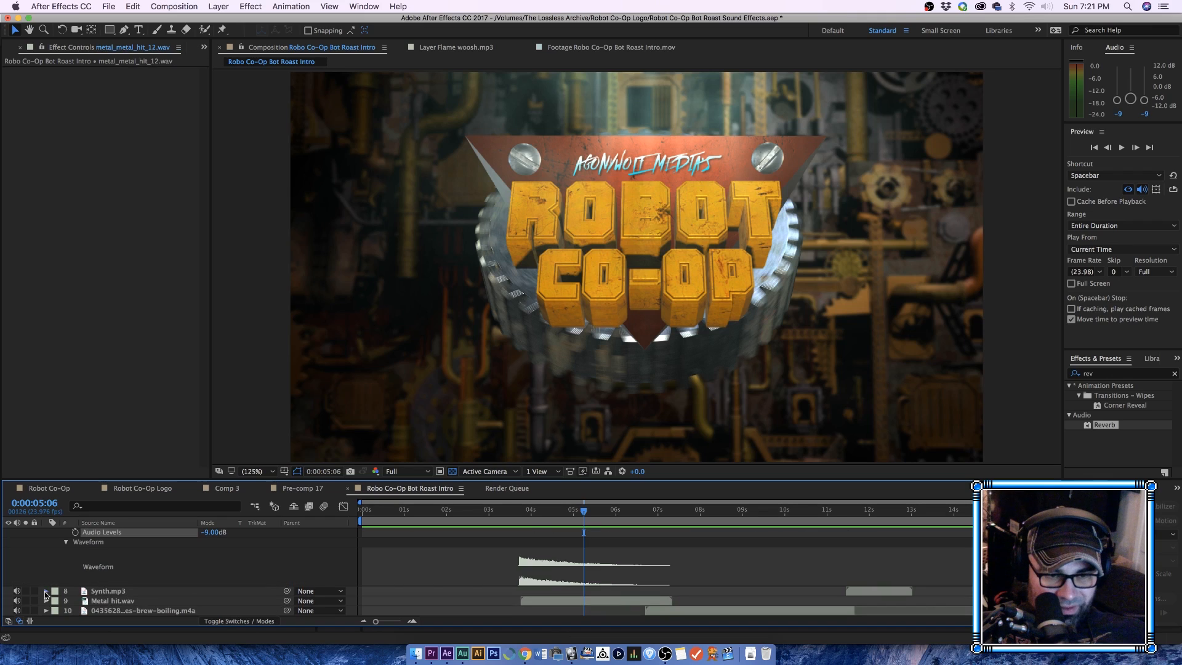
left_click(46, 591)
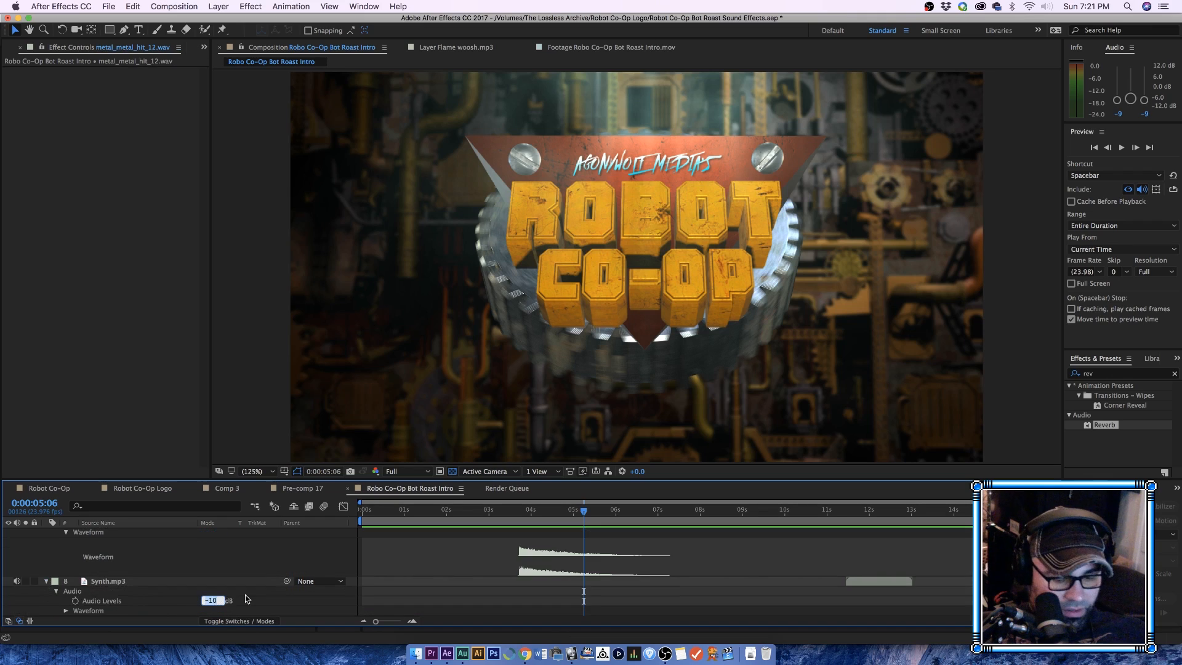
type("-14")
key("Return")
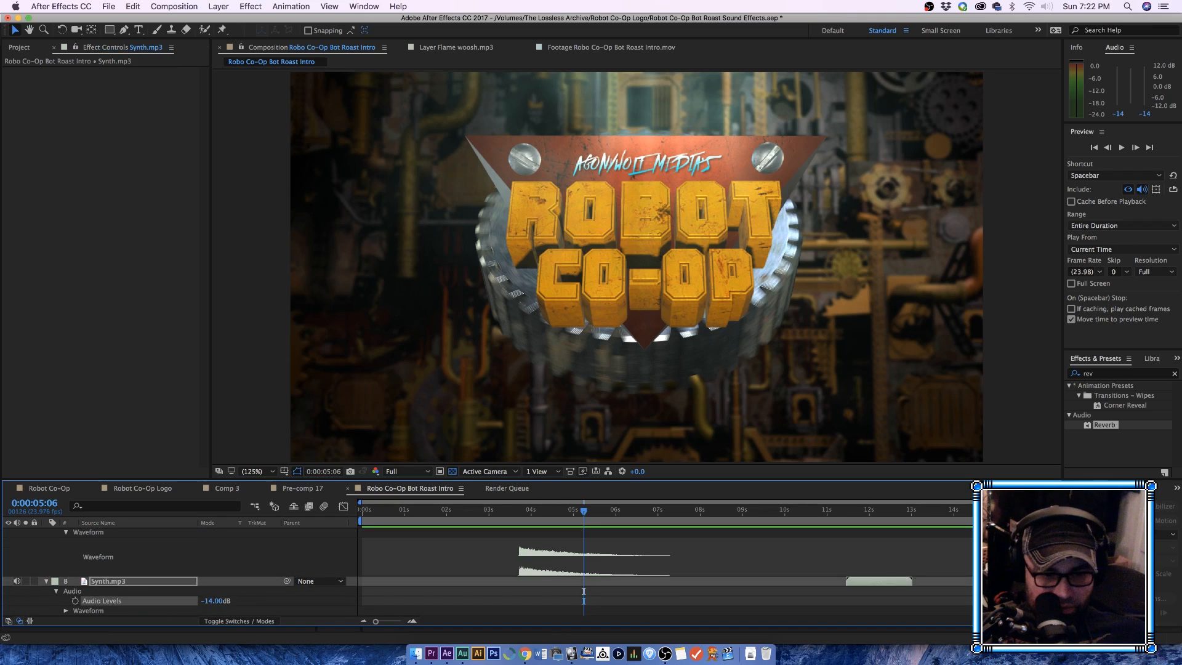
scroll(242, 601, "down", 2)
left_click(46, 601)
scroll(153, 606, "down", 5)
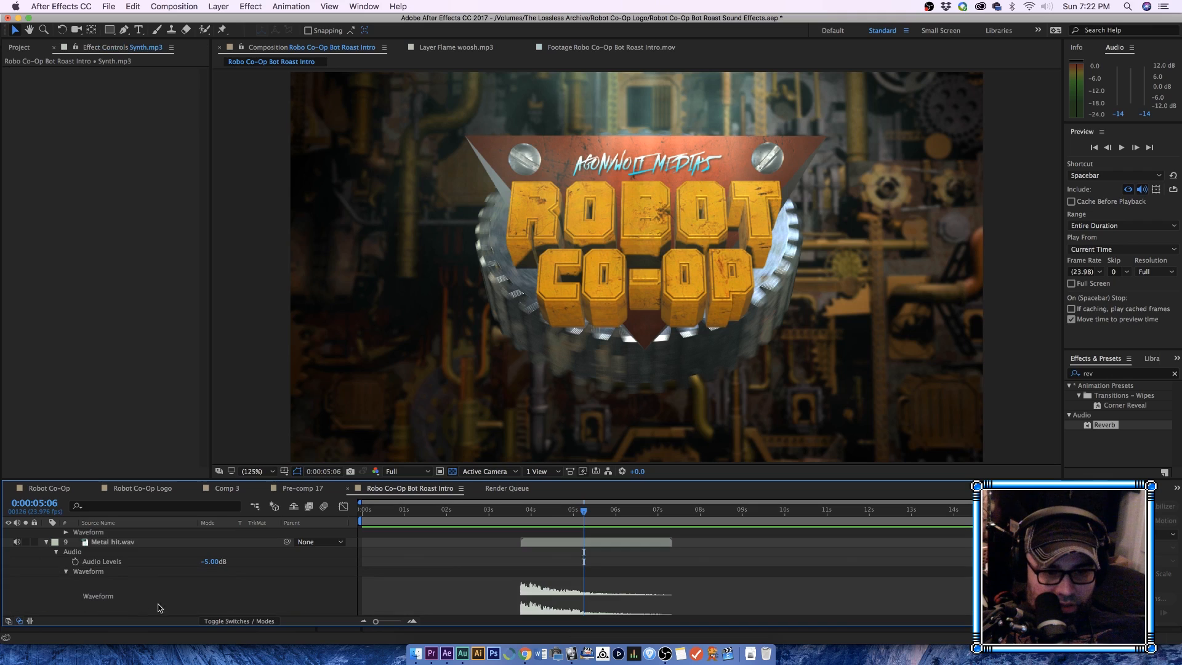
left_click(212, 561)
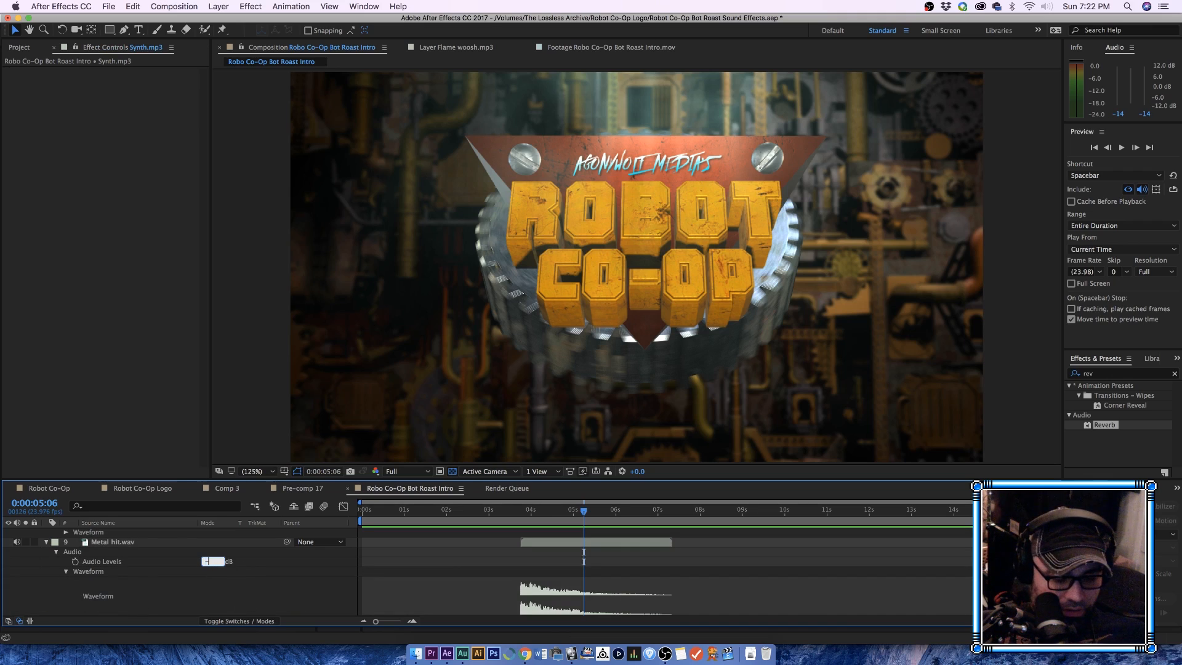
type("-9")
key("Return")
Step: Set the boiling-water layer to -1 dB and add the intro comp to the render queue
scroll(45, 612, "down", 4)
left_click(220, 601)
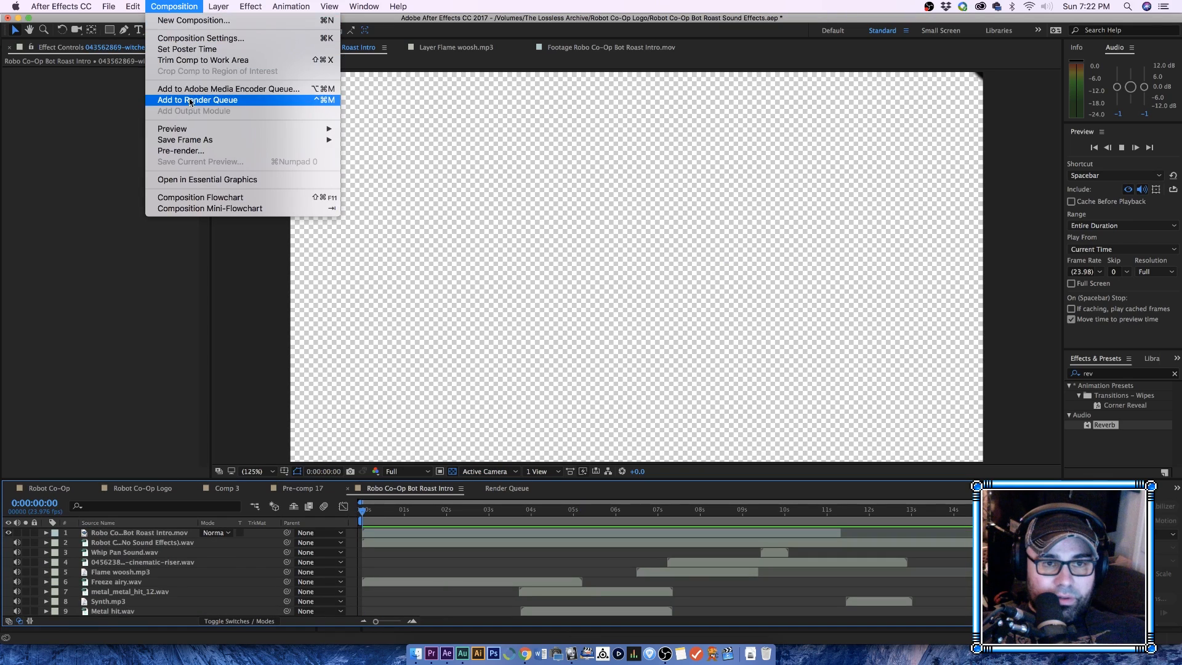
left_click(190, 101)
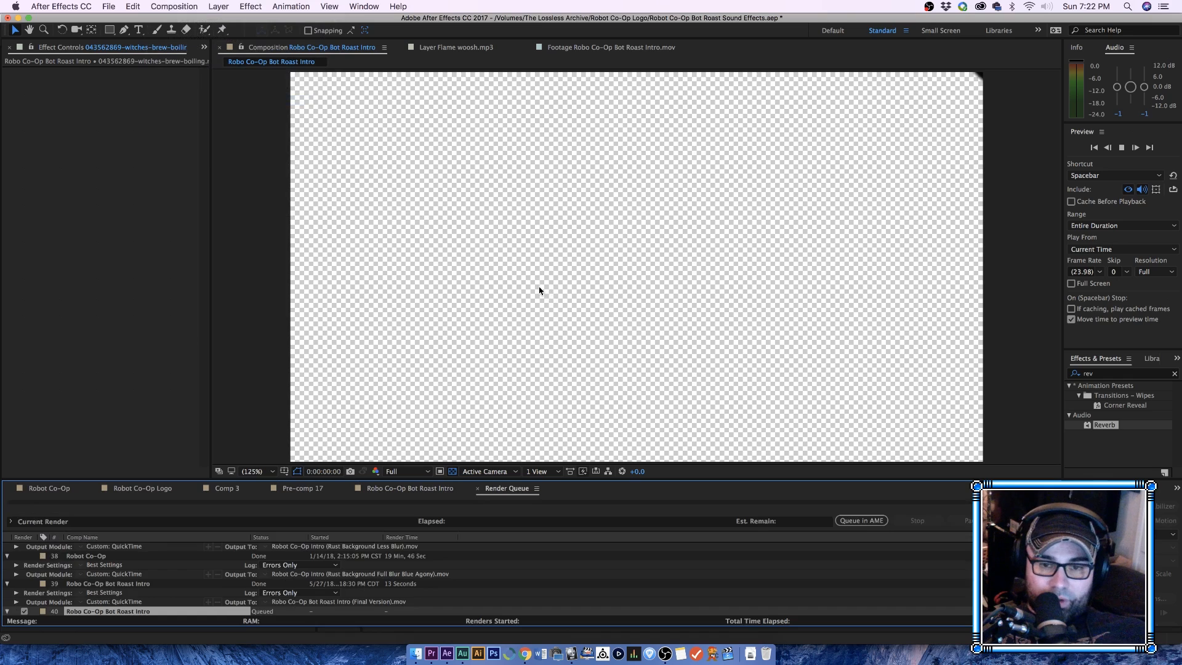
Step: Set the new render item's output module to WAV audio output
scroll(259, 588, "down", 1)
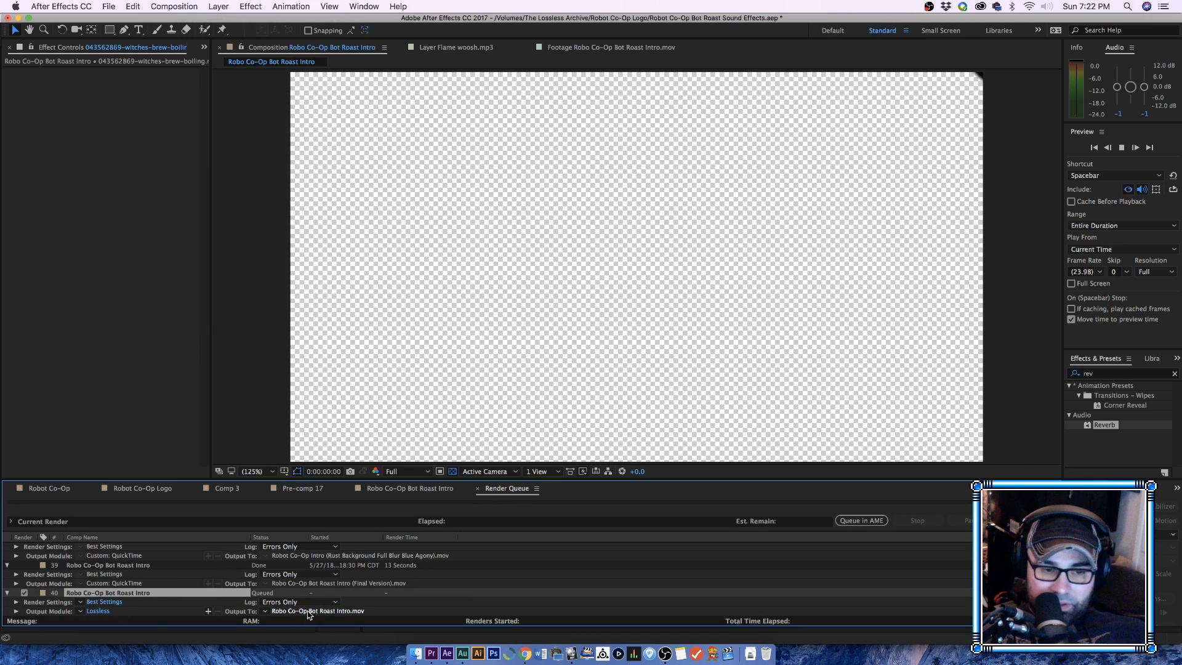
left_click(101, 611)
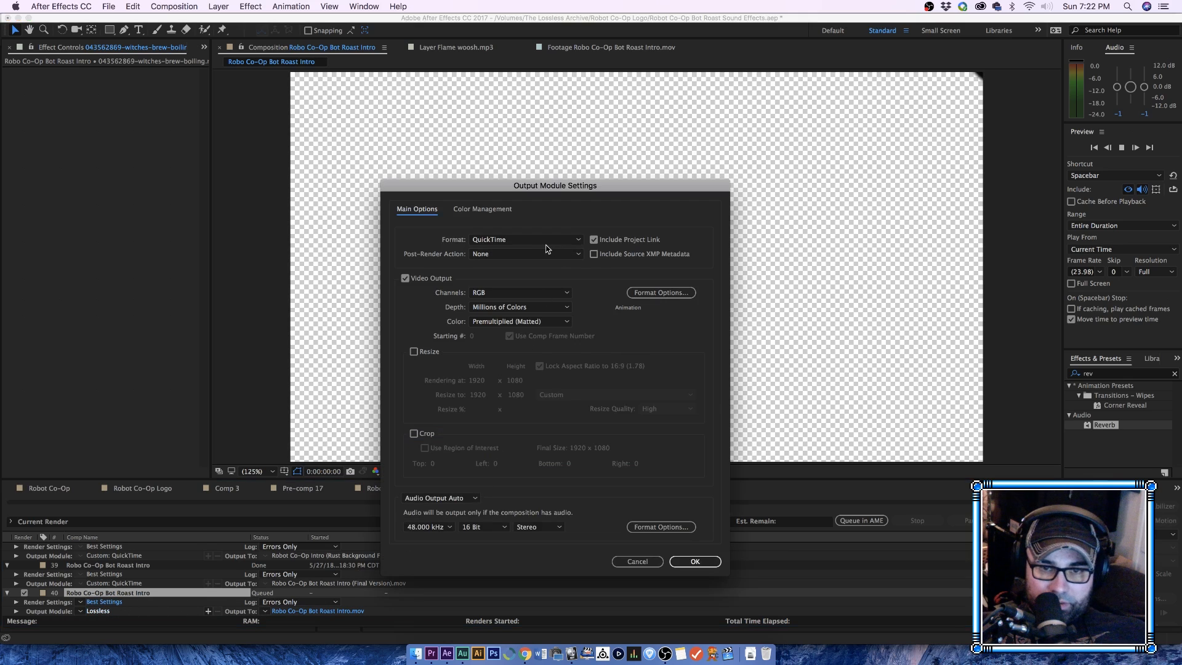
left_click(522, 240)
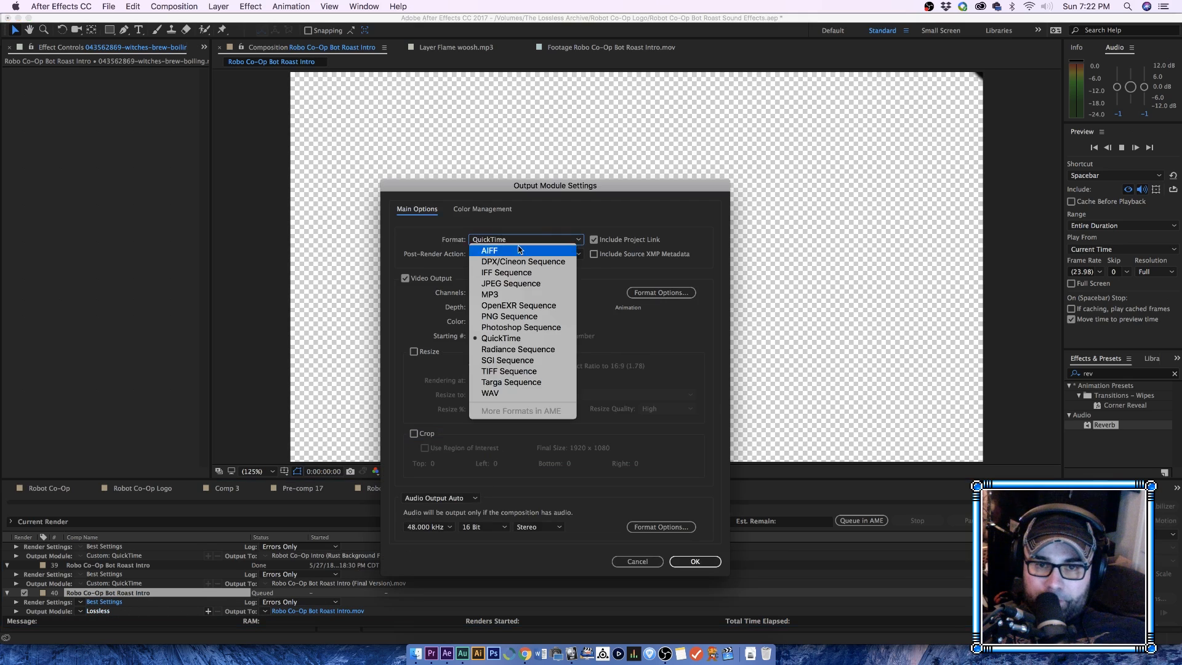
left_click(529, 393)
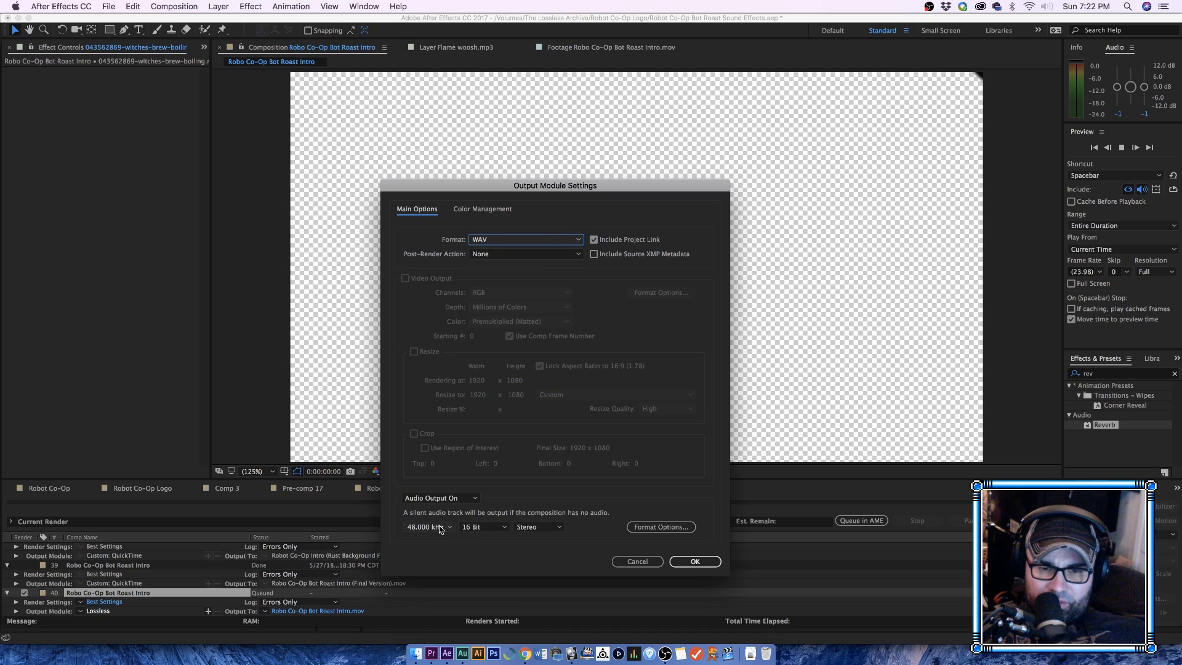
left_click(695, 563)
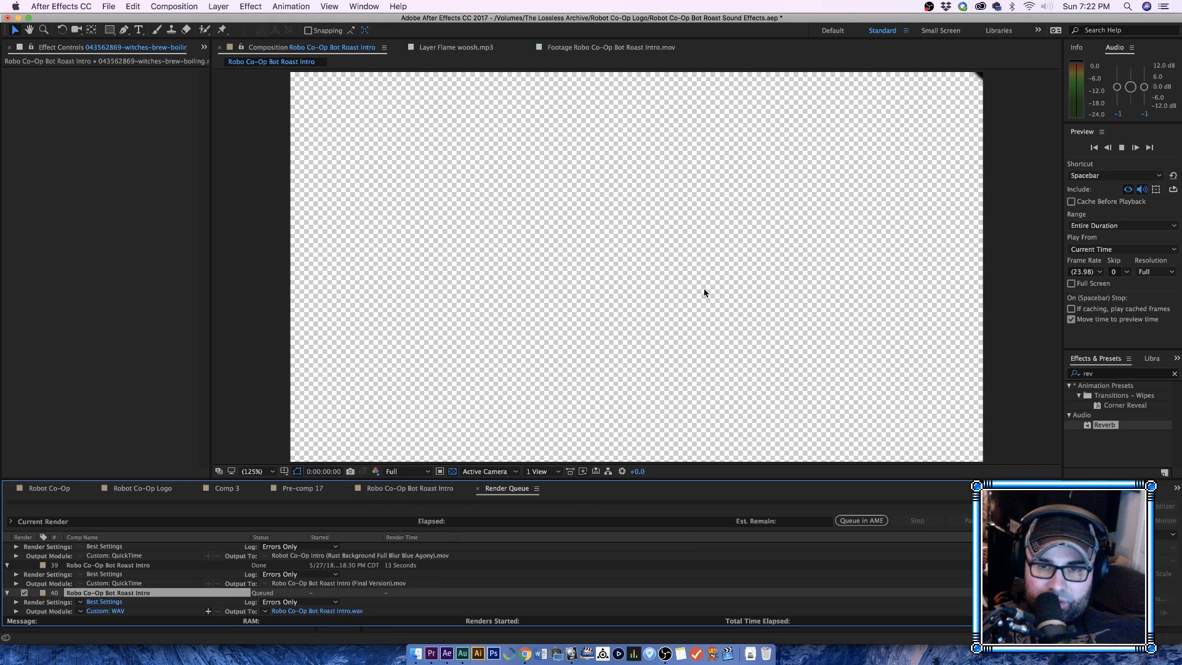
Step: Save the WAV render into the Robot Co-Op Logo folder, then cancel the next movie Save As
left_click(317, 611)
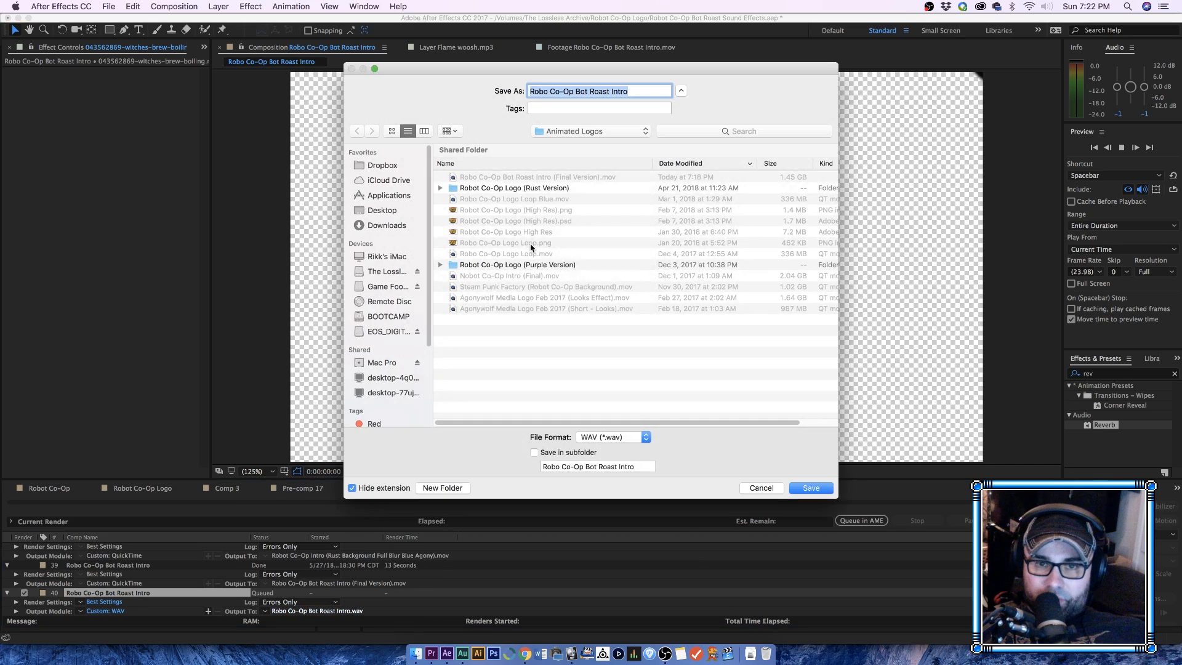
left_click(572, 132)
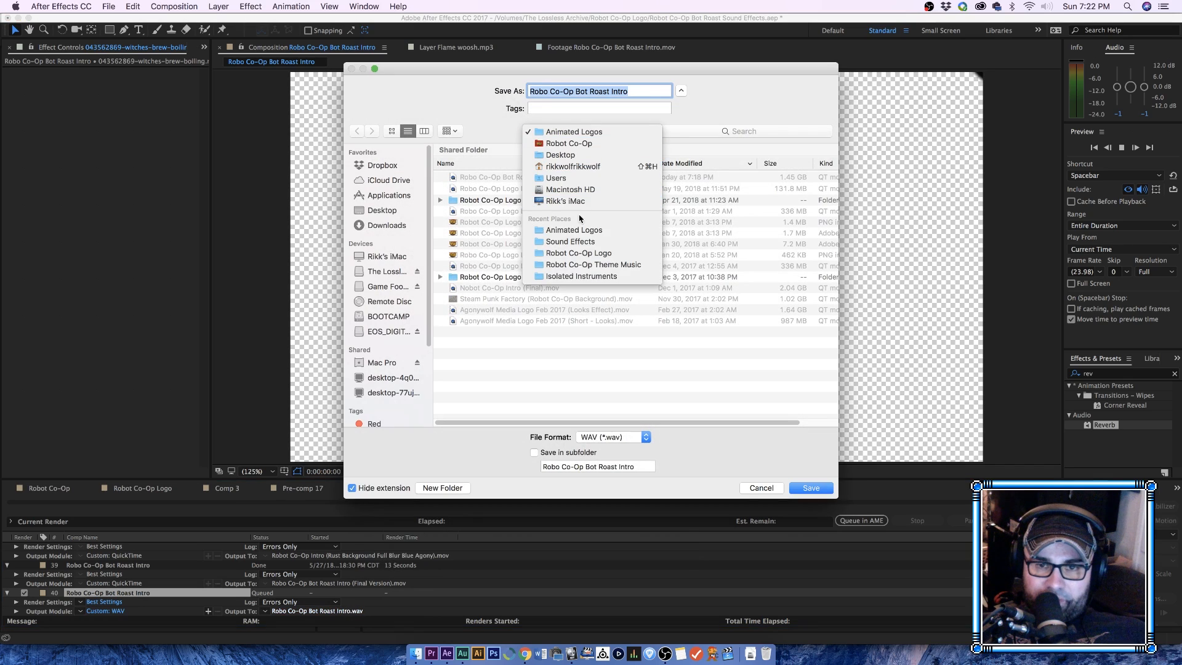
left_click(623, 261)
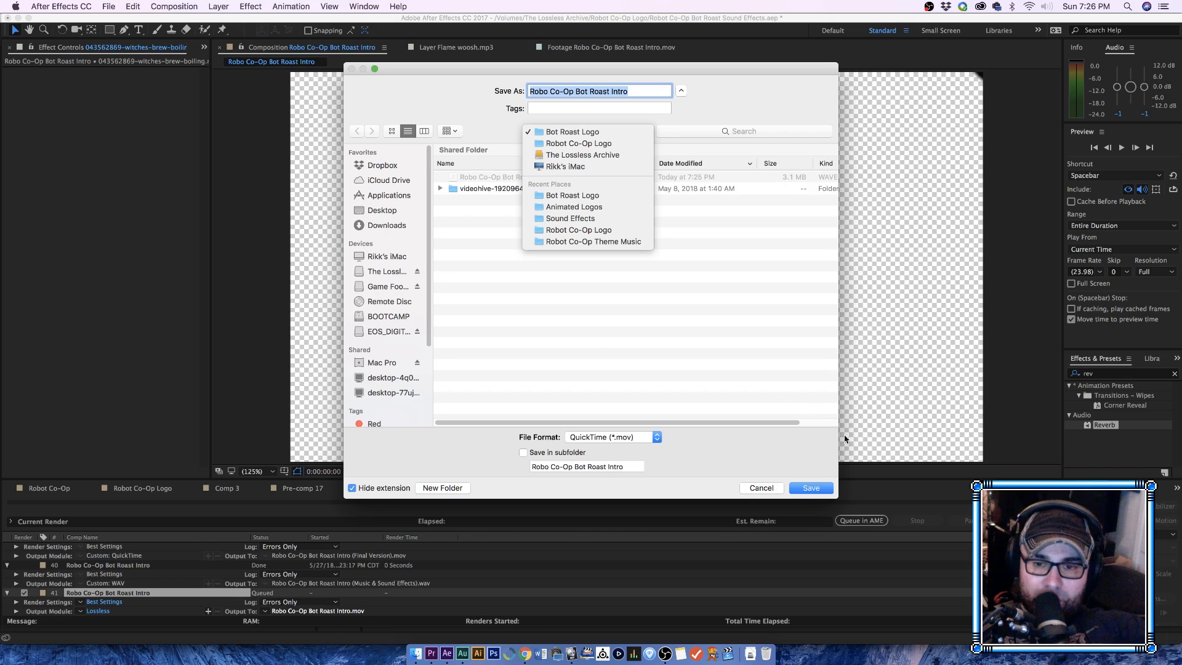
left_click(774, 494)
left_click(761, 488)
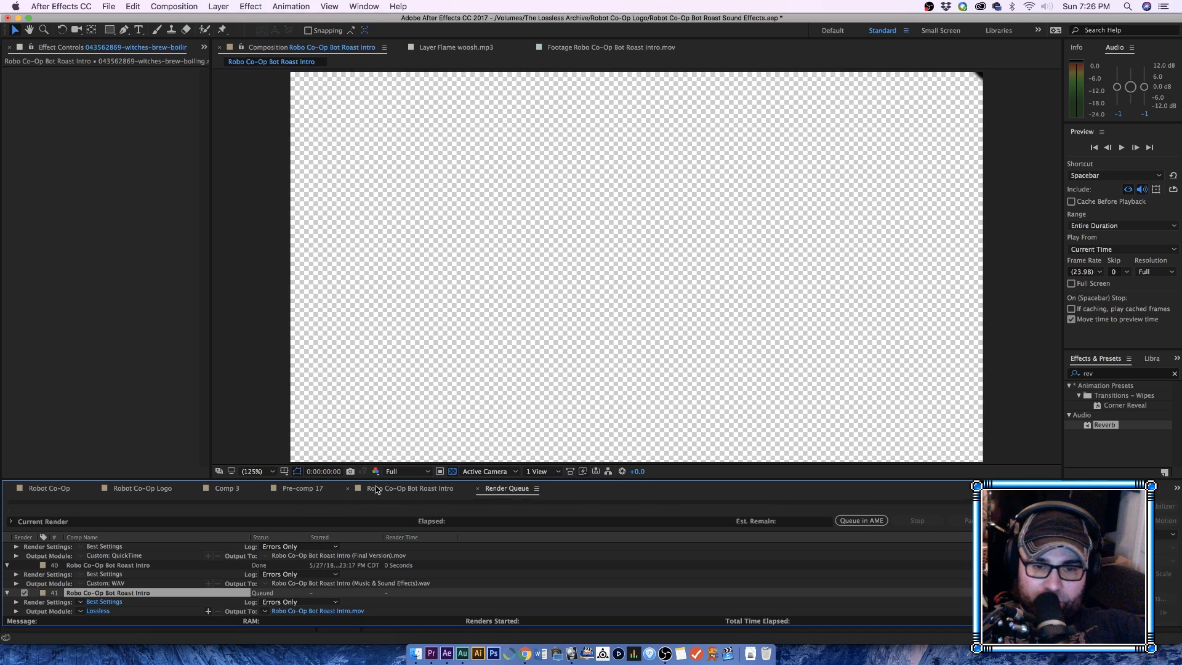
Step: Widen the Project panel and select Metal Door Slam.wav in the imported files list
left_click(377, 489)
left_click(90, 112)
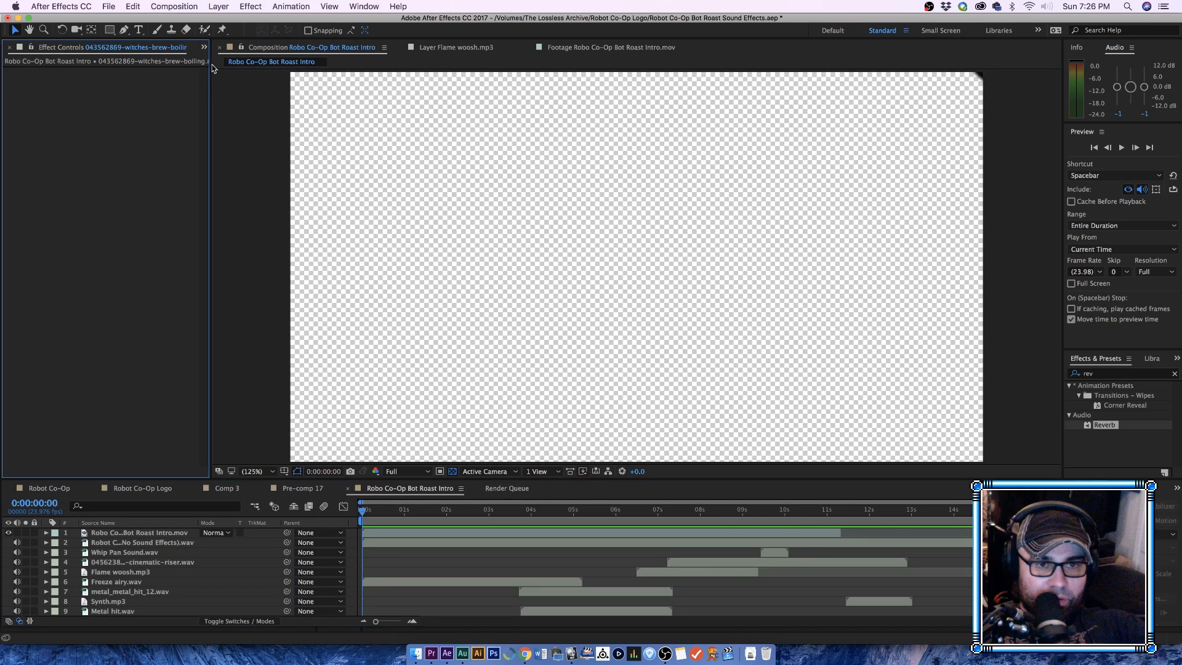
left_click_drag(213, 68, 336, 68)
left_click(31, 49)
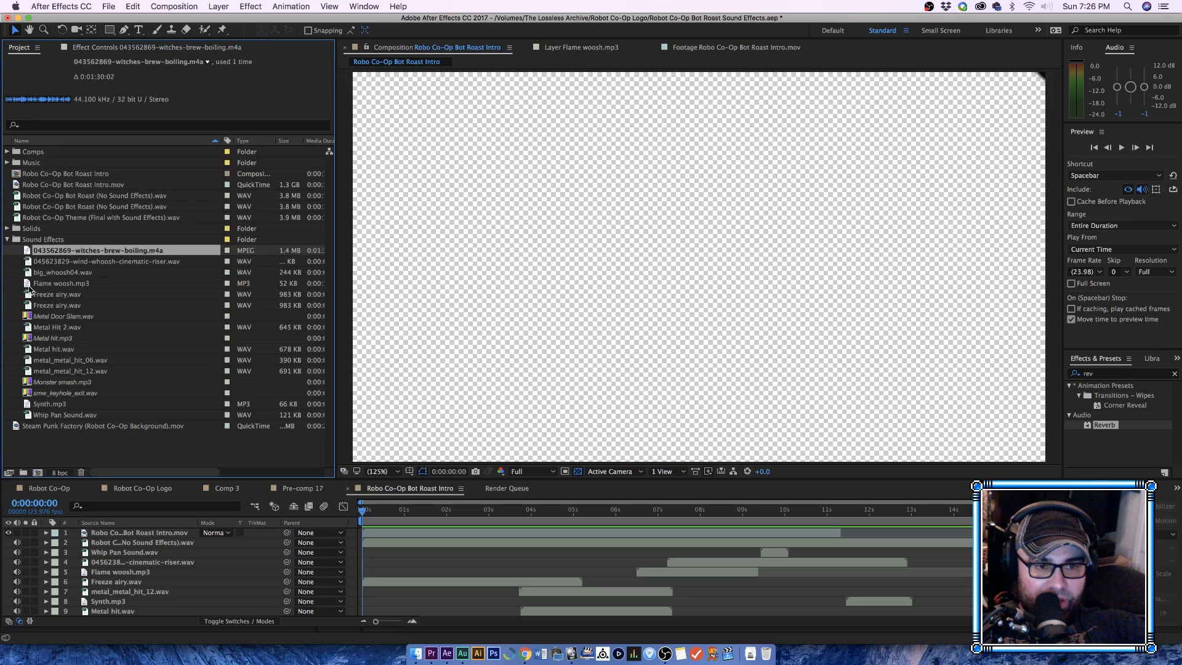
left_click(47, 318)
right_click(50, 319)
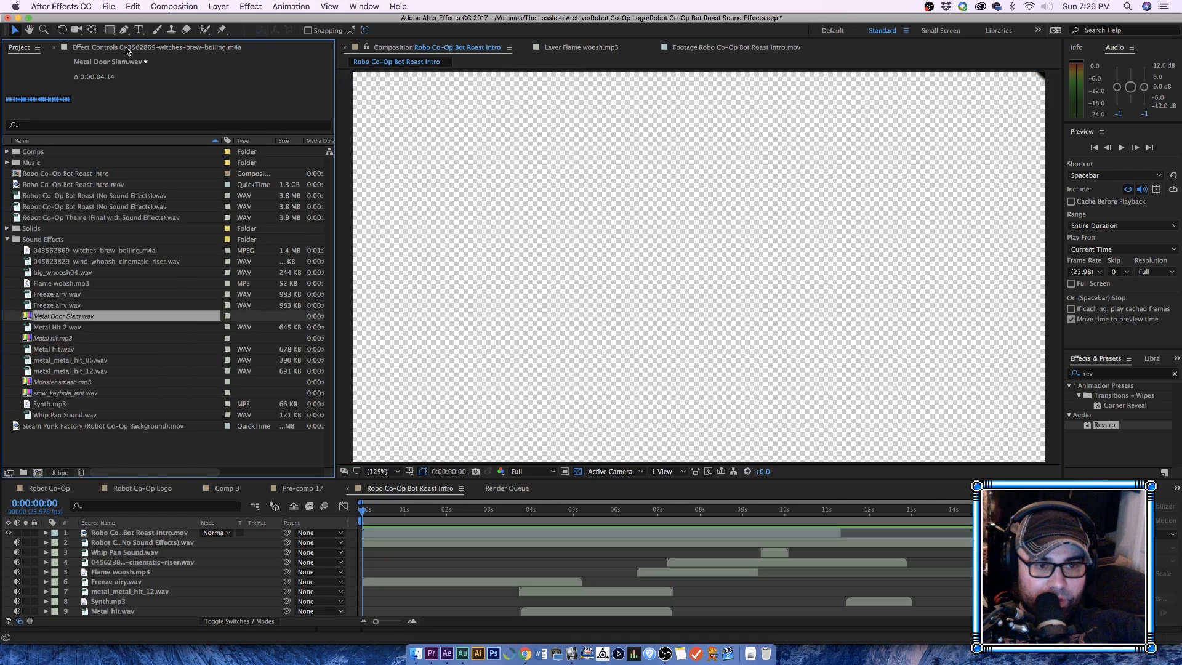
Step: Clear Metal Door Slam.wav and Metal hit.mp3 from the project, confirming the delete
left_click(112, 6)
mouse_move(132, 6)
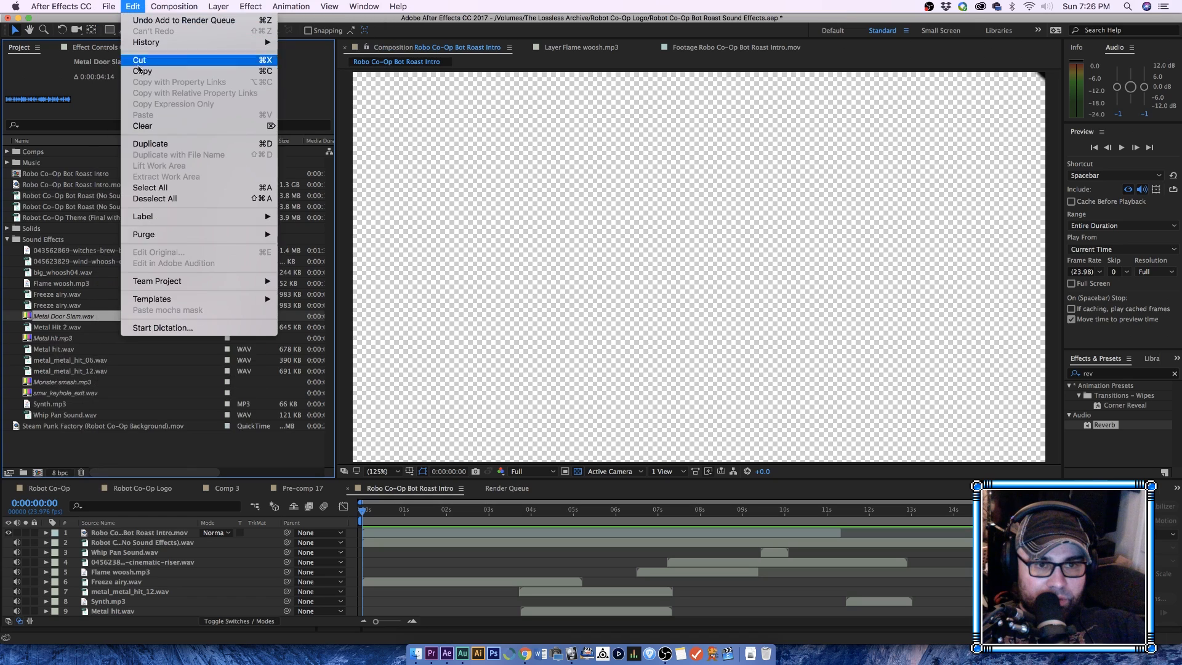
left_click(149, 126)
left_click(79, 329)
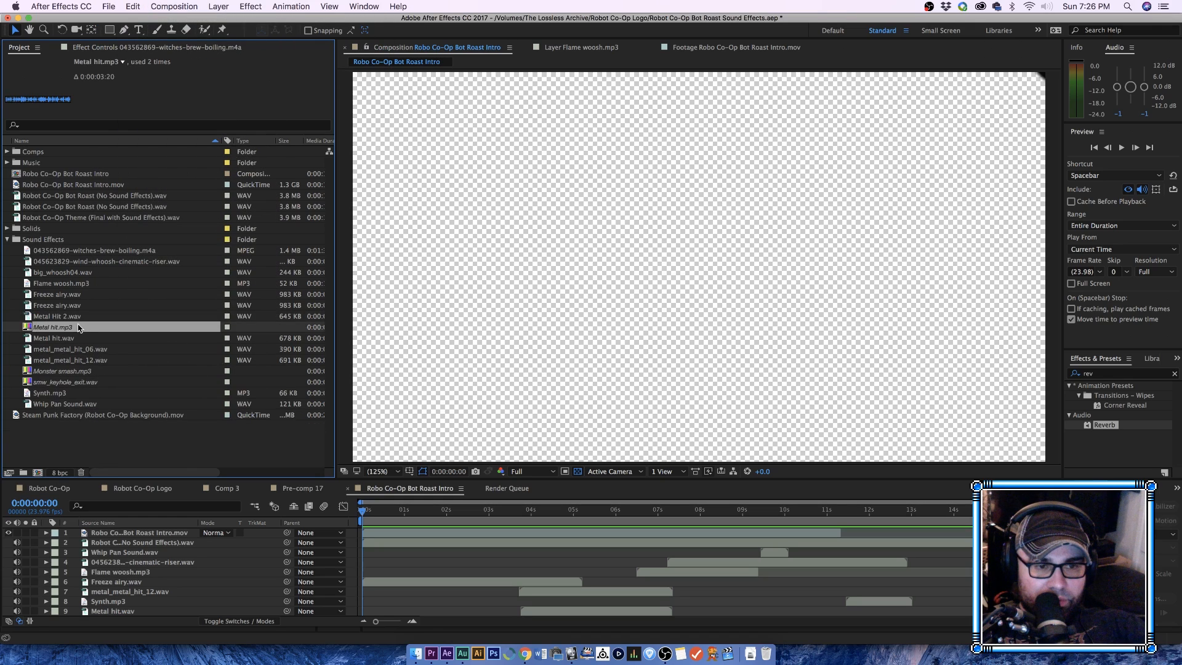
left_click(133, 6)
left_click(149, 127)
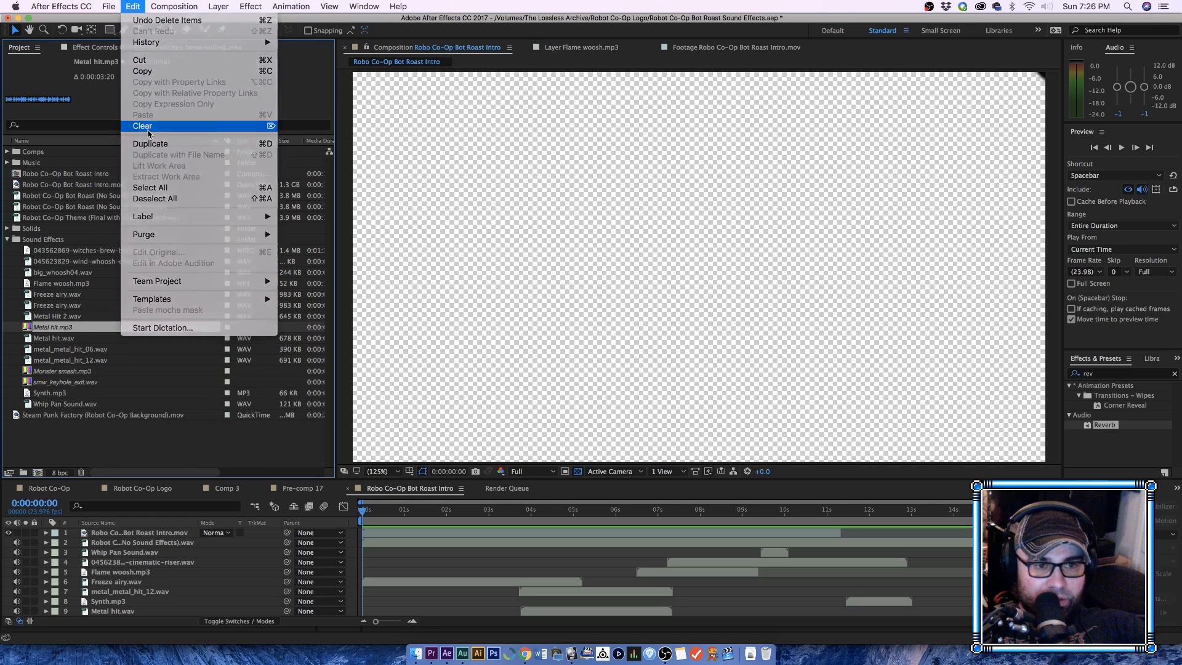
left_click(703, 341)
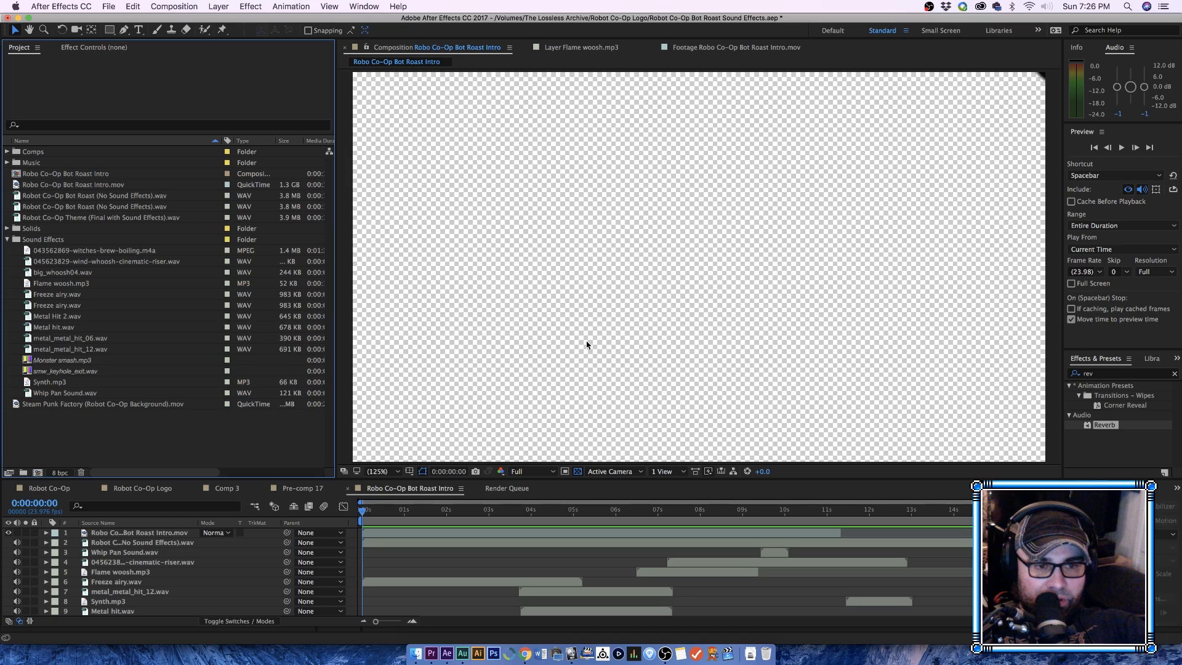
Step: Clear Monster smash.mp3 and smw_keyhole_exit.wav from the project
left_click(90, 369)
left_click(112, 6)
mouse_move(133, 6)
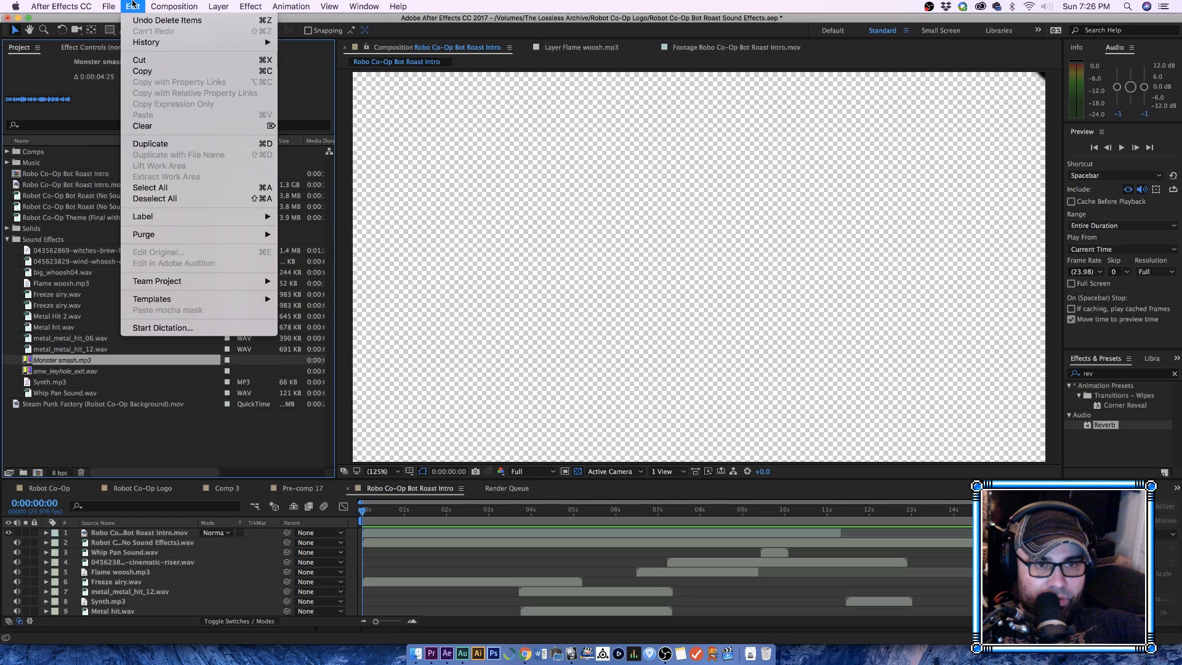
left_click(164, 127)
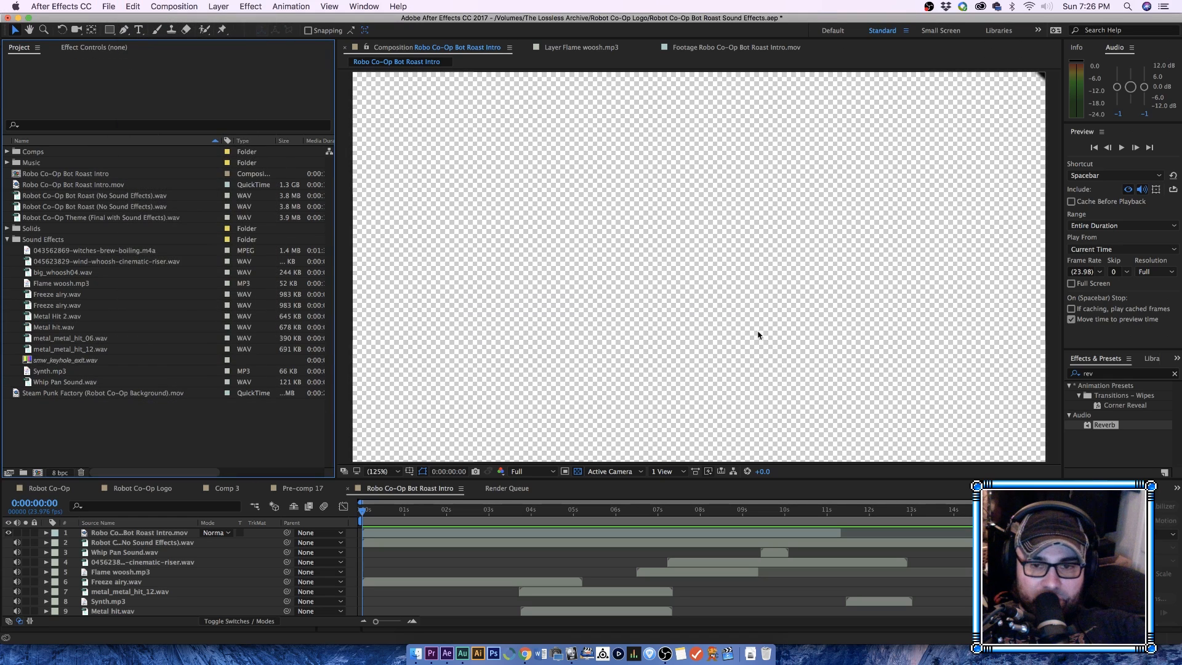
left_click(89, 368)
left_click(108, 5)
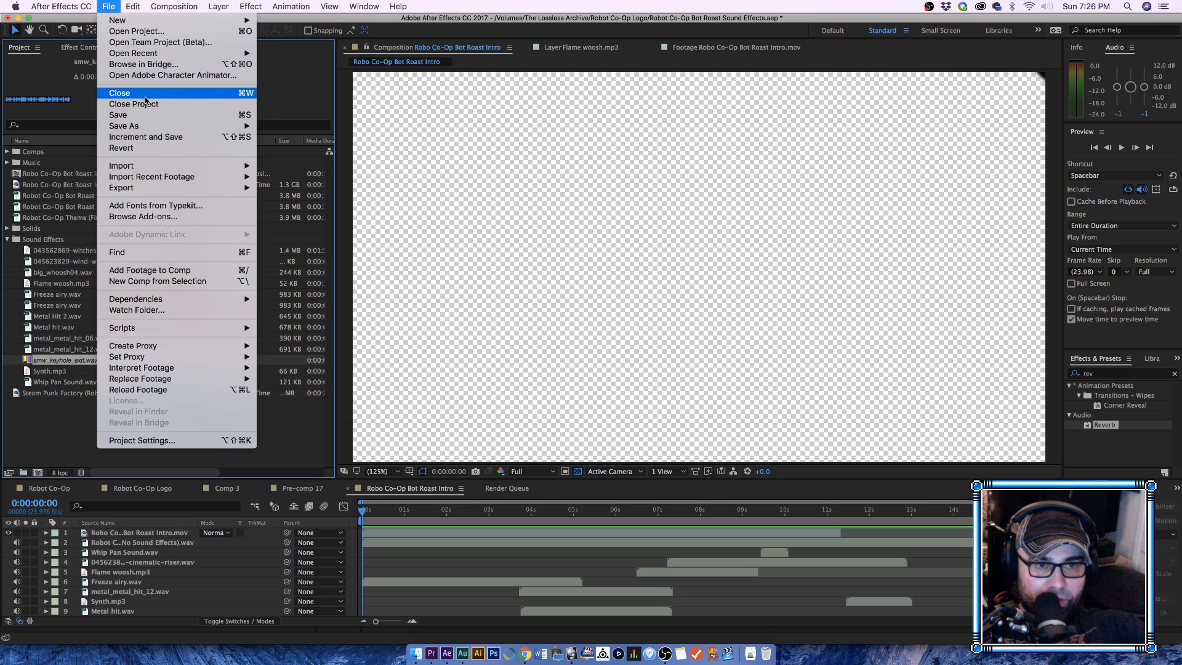
mouse_move(133, 6)
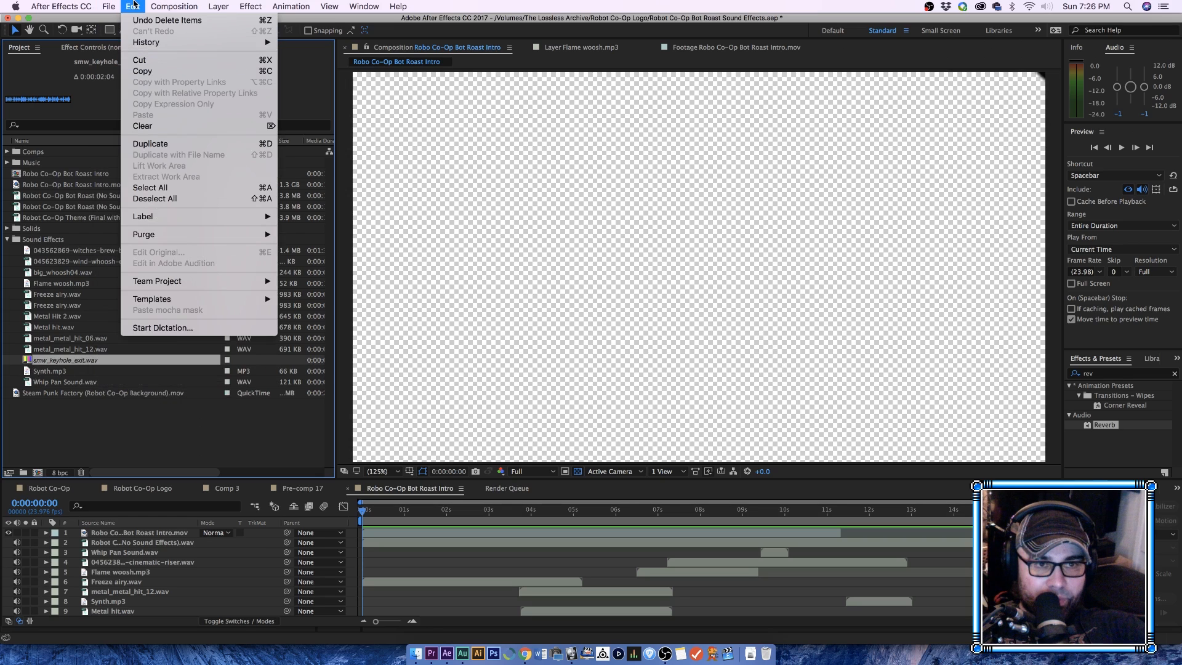
left_click(172, 126)
double_click(89, 416)
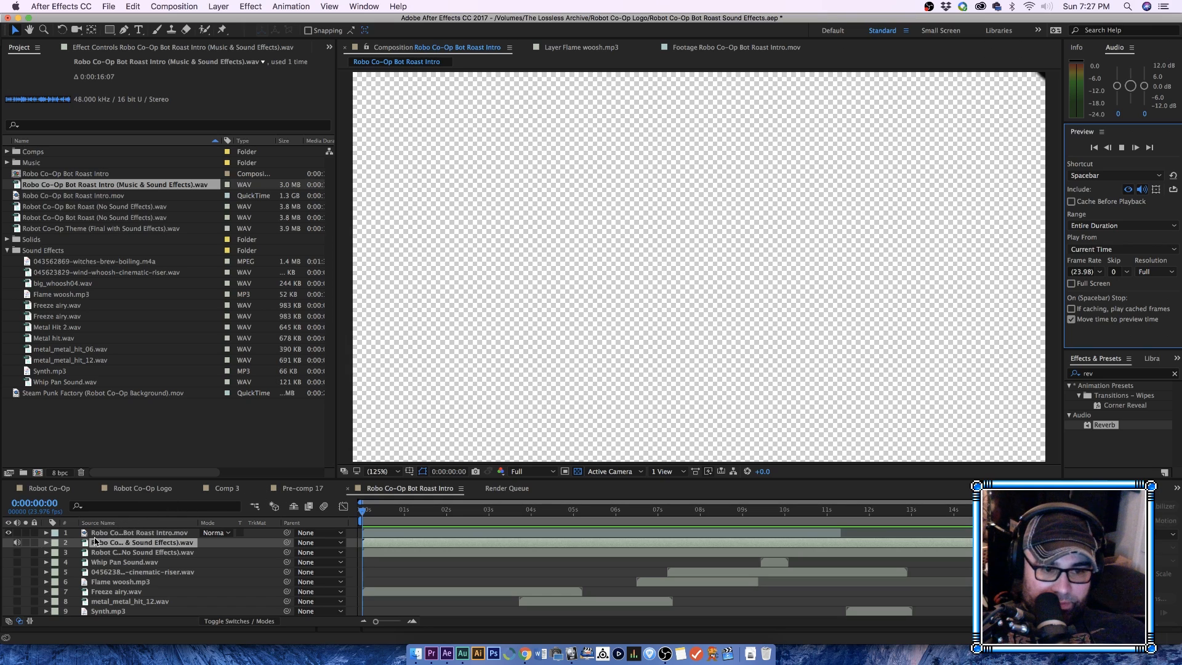
Step: Preview from about nine seconds, then set the Music & Sound Effects WAV layer's Audio Levels to -2 dB
left_click_drag(410, 524, 751, 541)
key("space")
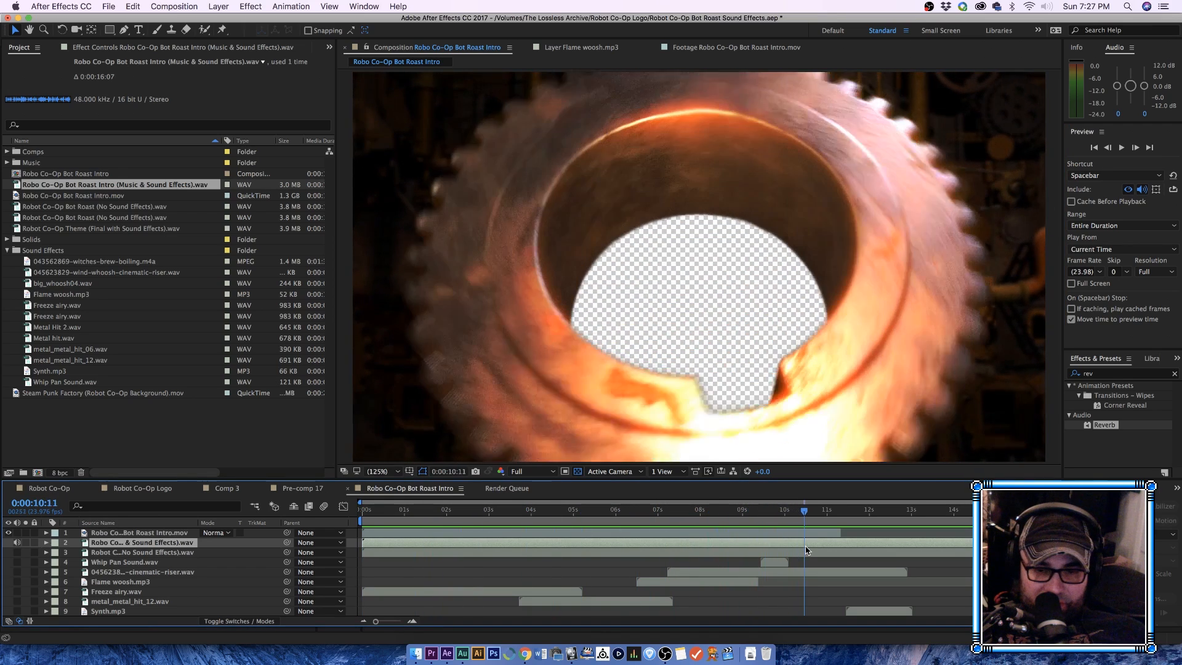
left_click(47, 542)
left_click(56, 553)
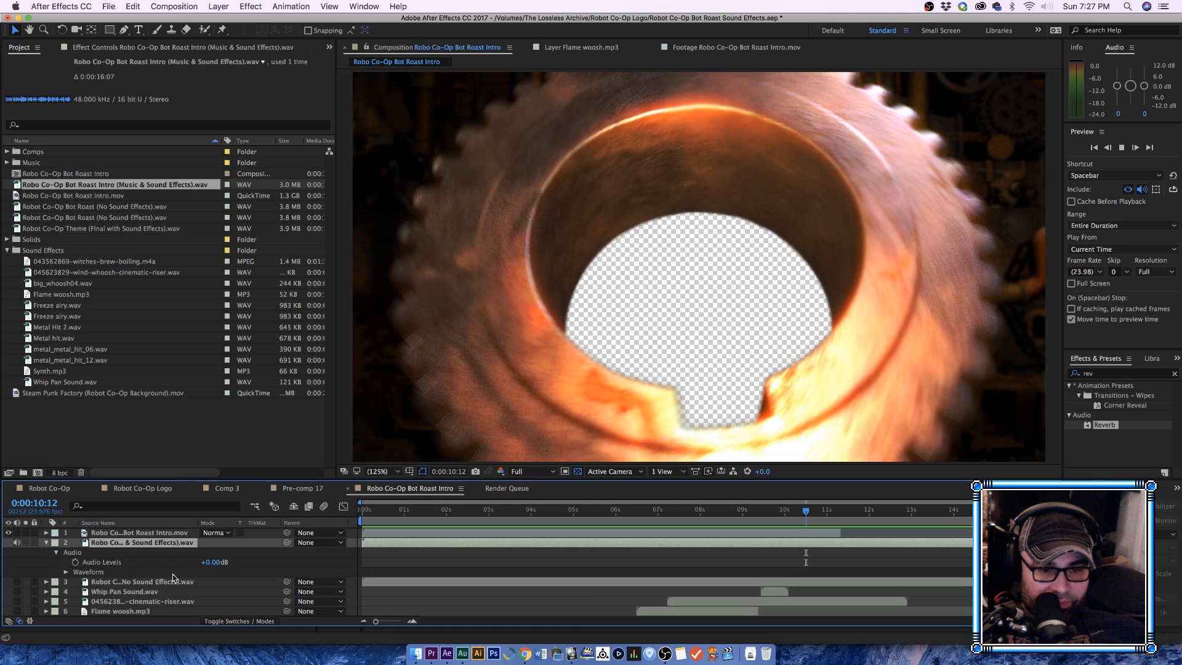
type("-2")
key("Return")
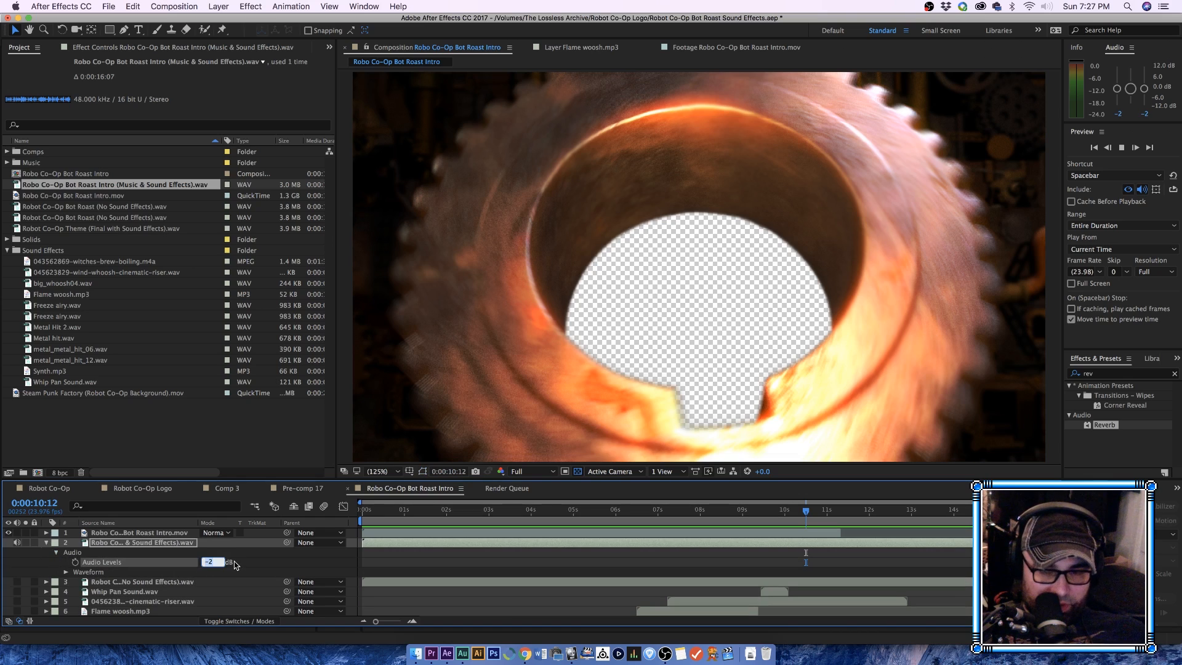
left_click(381, 567)
left_click_drag(375, 516, 359, 519)
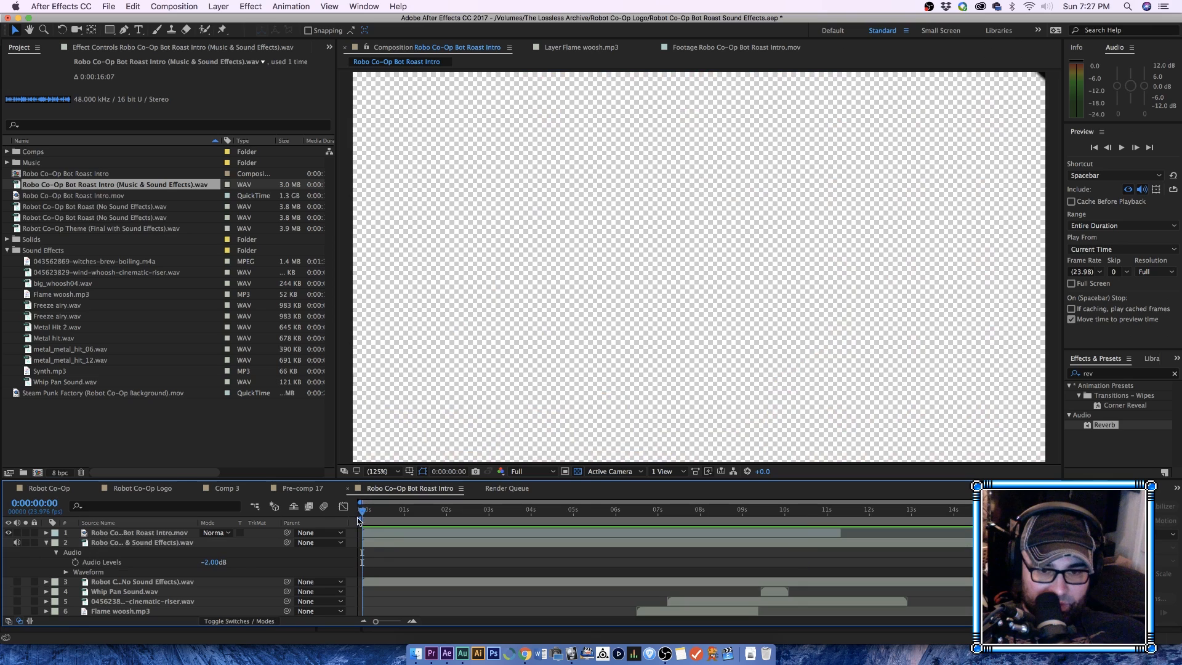
Step: Queue the intro comp for rendering and delete the older queued render
key("super+m")
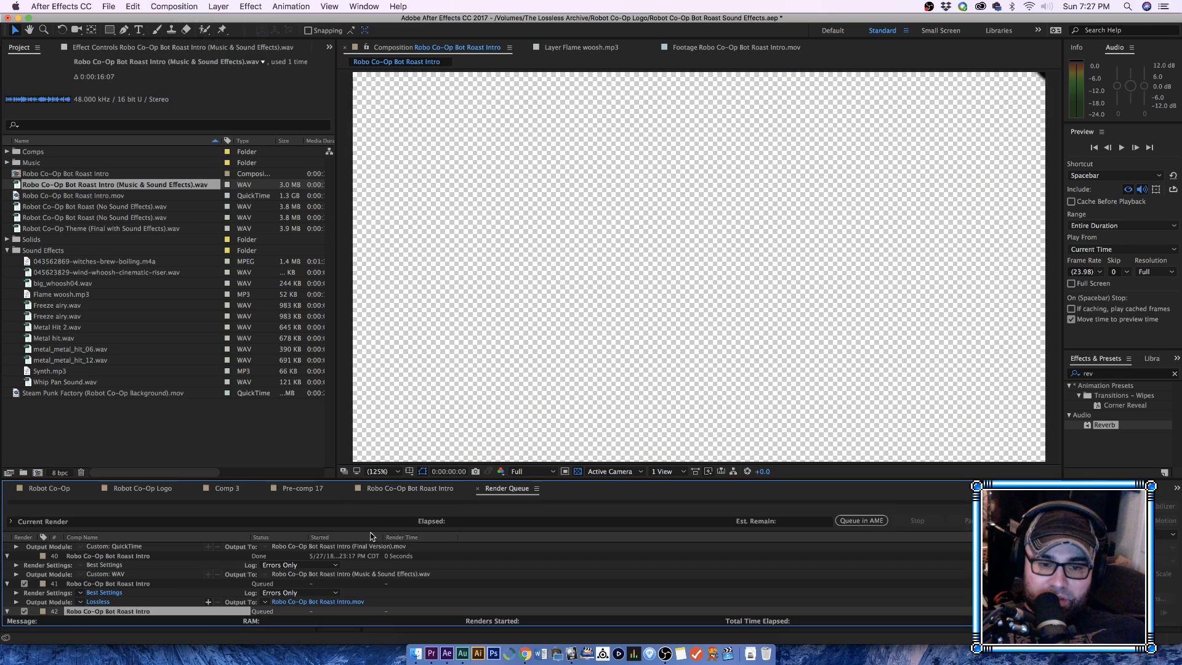
scroll(136, 591, "down", 2)
left_click(98, 566)
key("Delete")
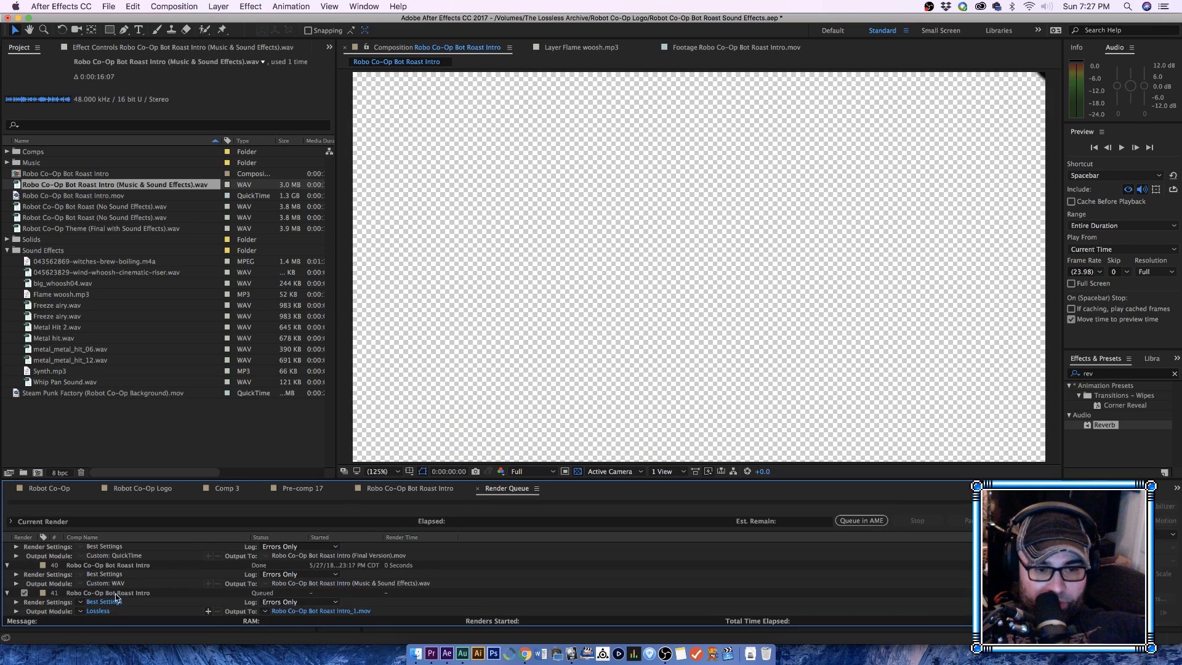
Step: Set the QuickTime output to RGB + Alpha and pick the movie's save location
left_click(100, 612)
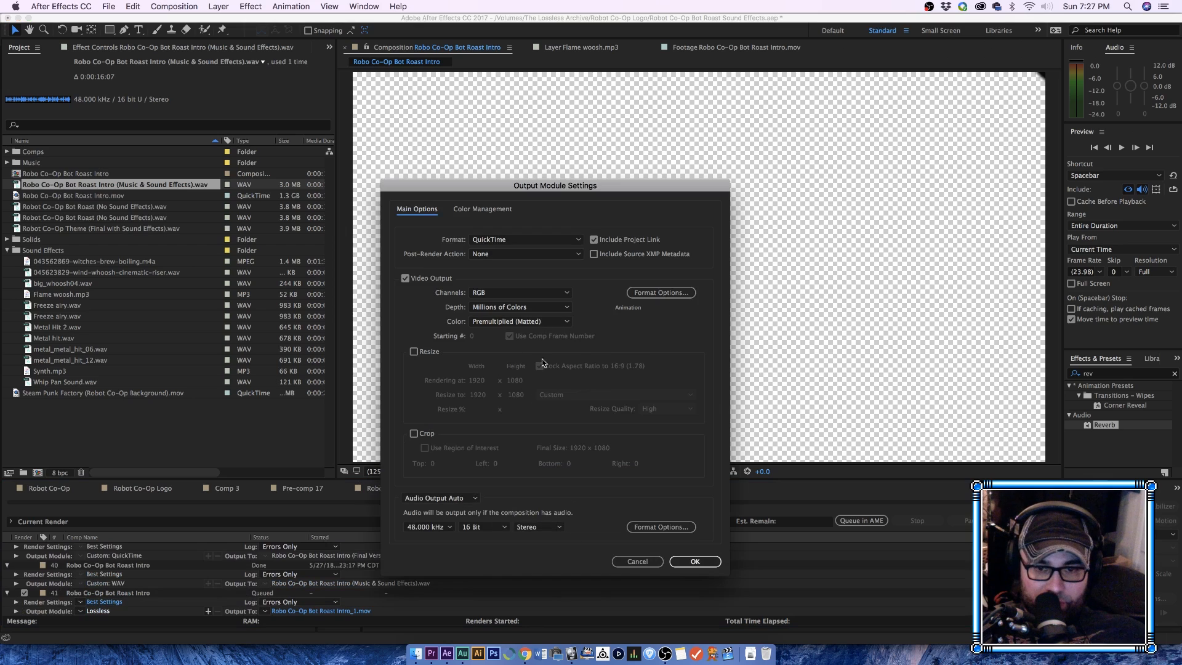
left_click(521, 292)
left_click(530, 327)
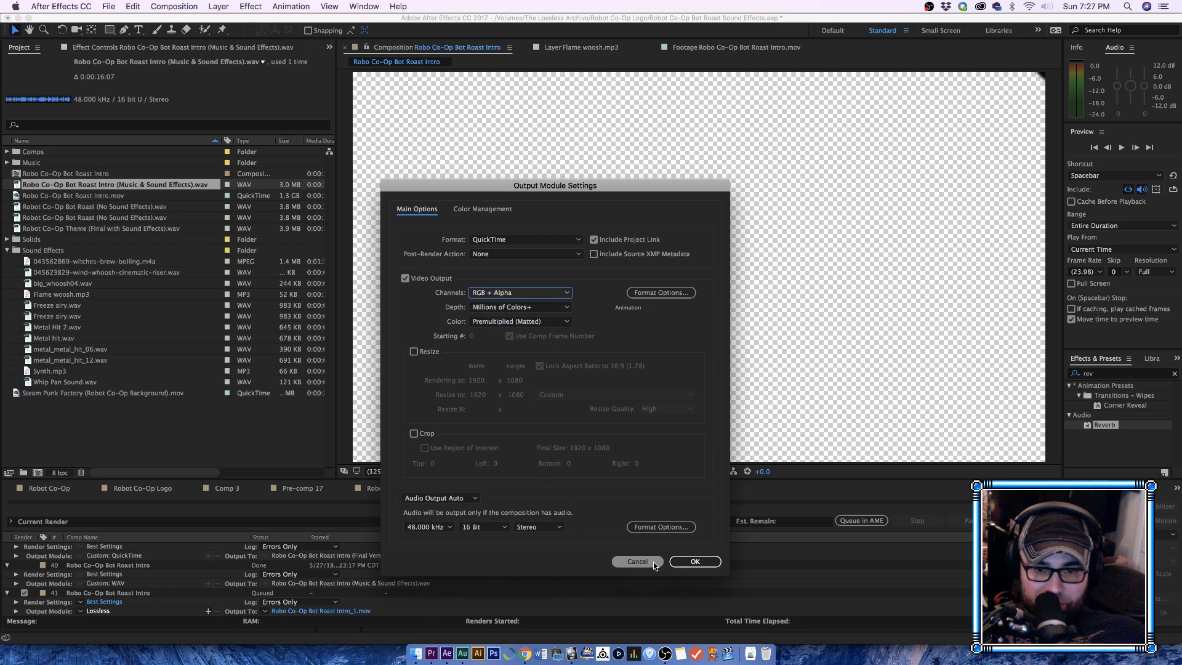
left_click(693, 562)
left_click(324, 612)
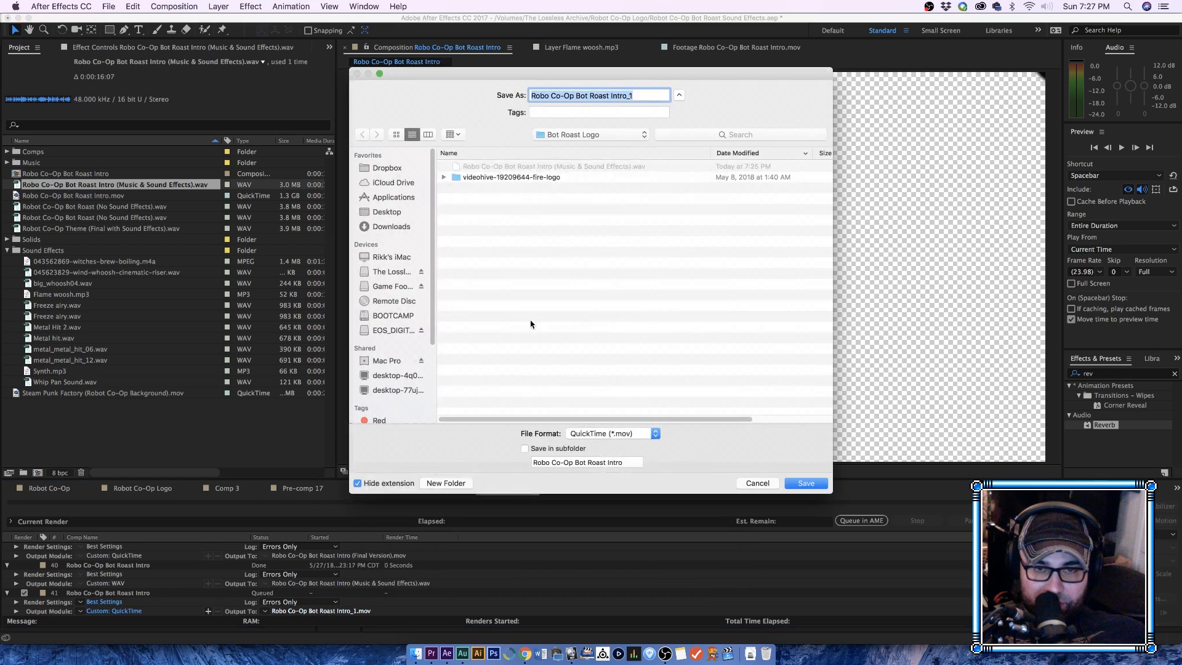
left_click(561, 131)
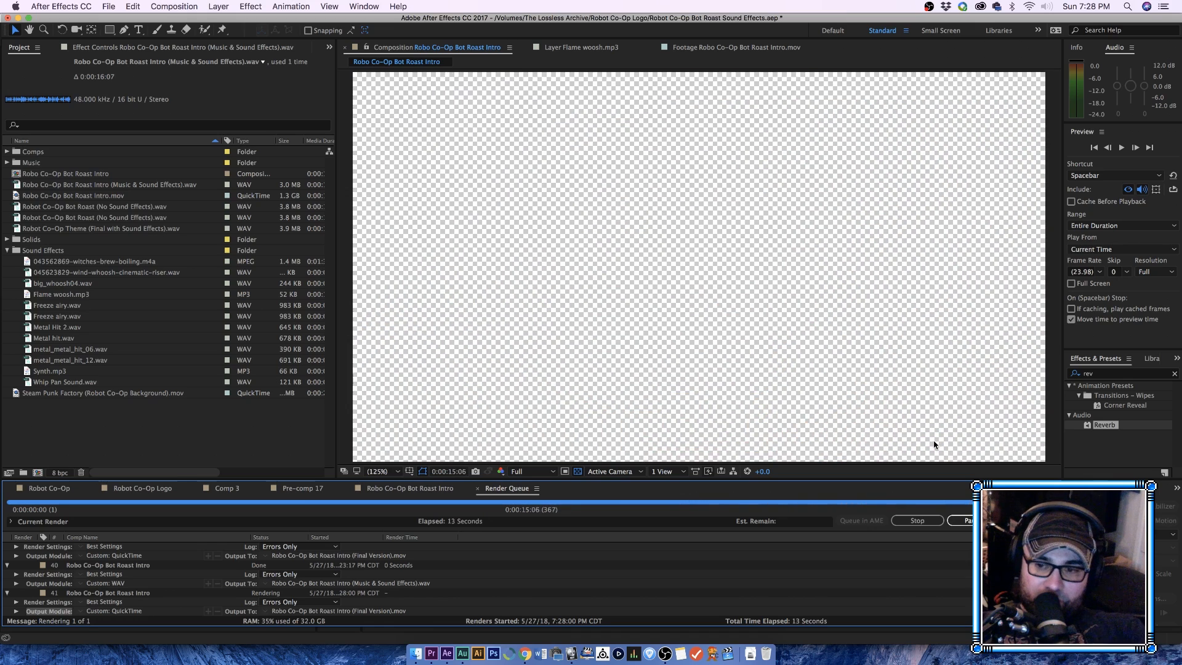
Step: In Premiere Pro, reset the intro clip's audio gain to 0 dB
left_click(430, 656)
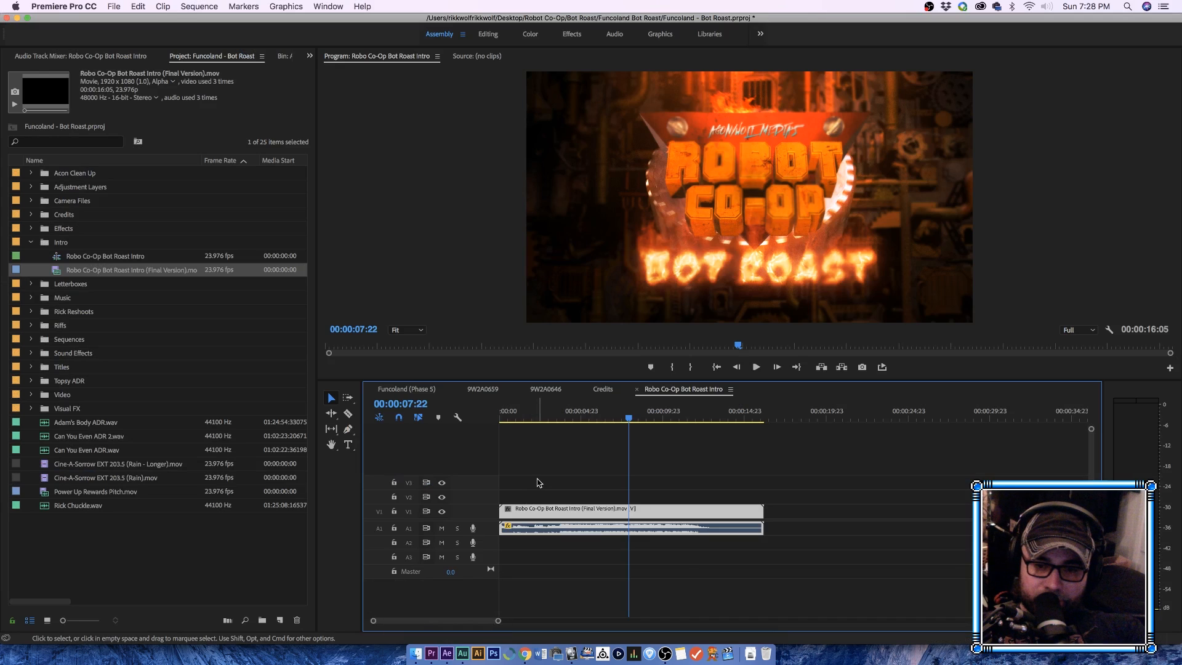
left_click_drag(529, 417, 494, 418)
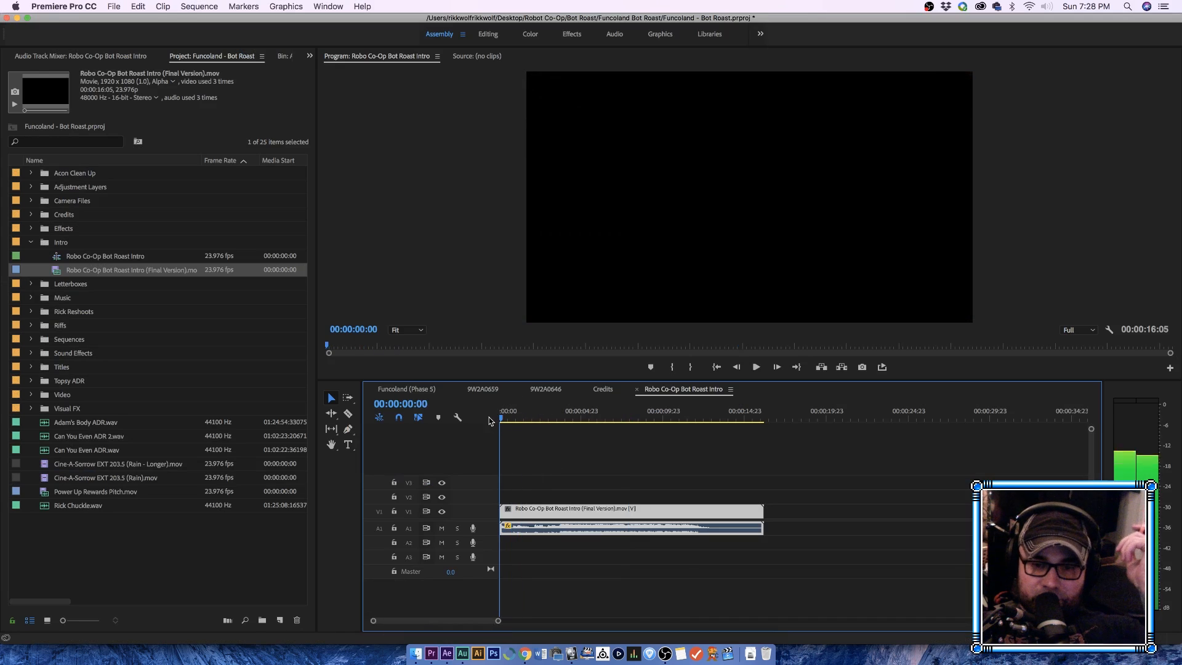
right_click(558, 528)
left_click(593, 418)
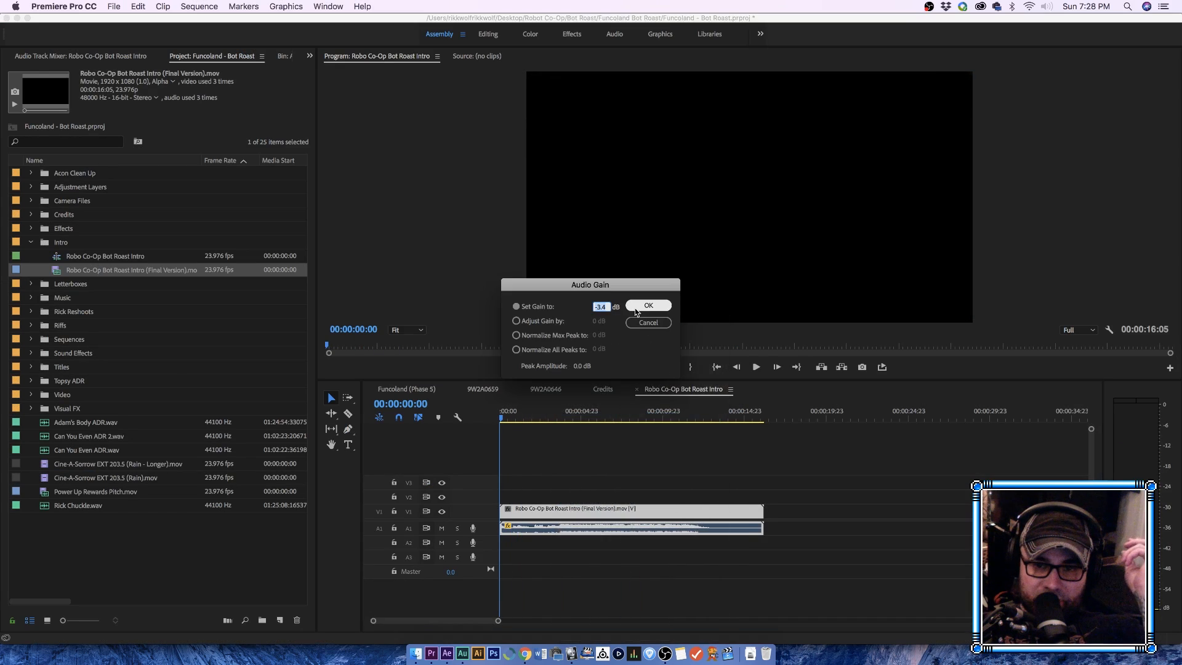
type("0")
key("Return")
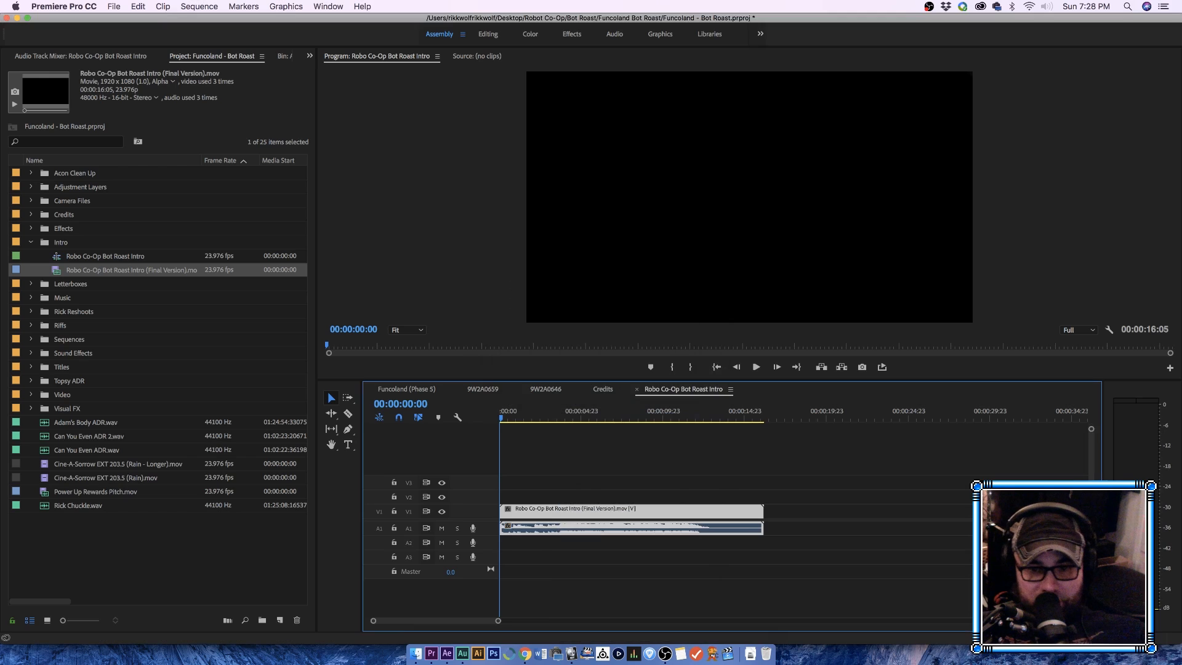
Step: Play the intro sequence, checking the OBS recording in between
key("space")
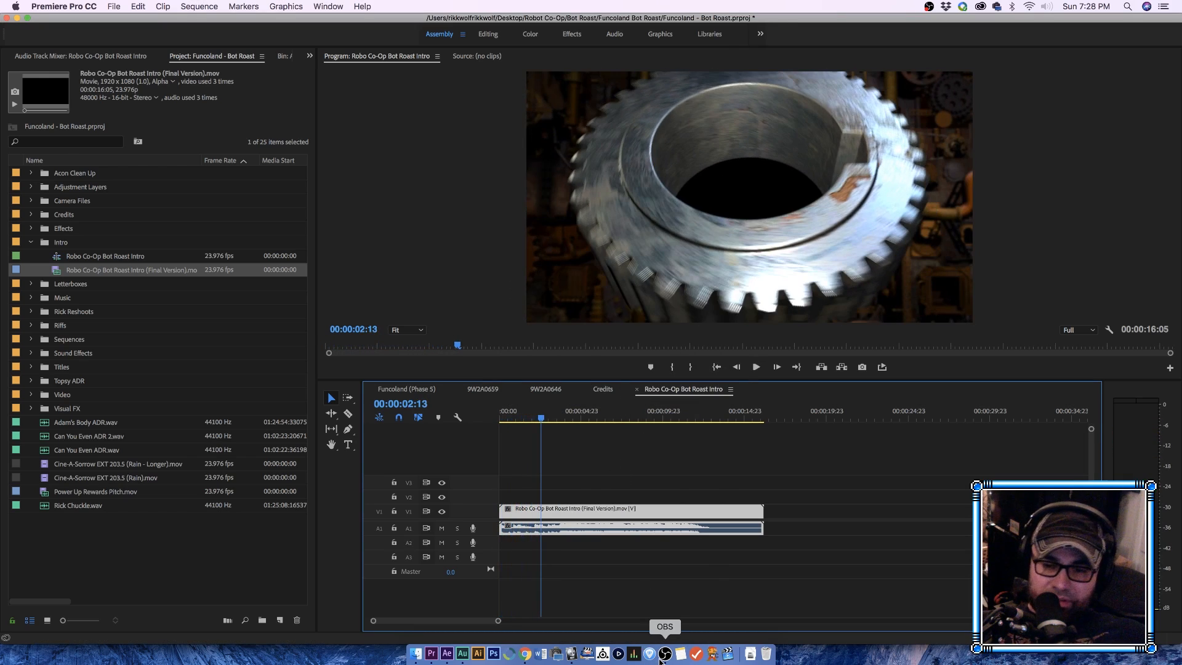
left_click(665, 654)
left_click(756, 491)
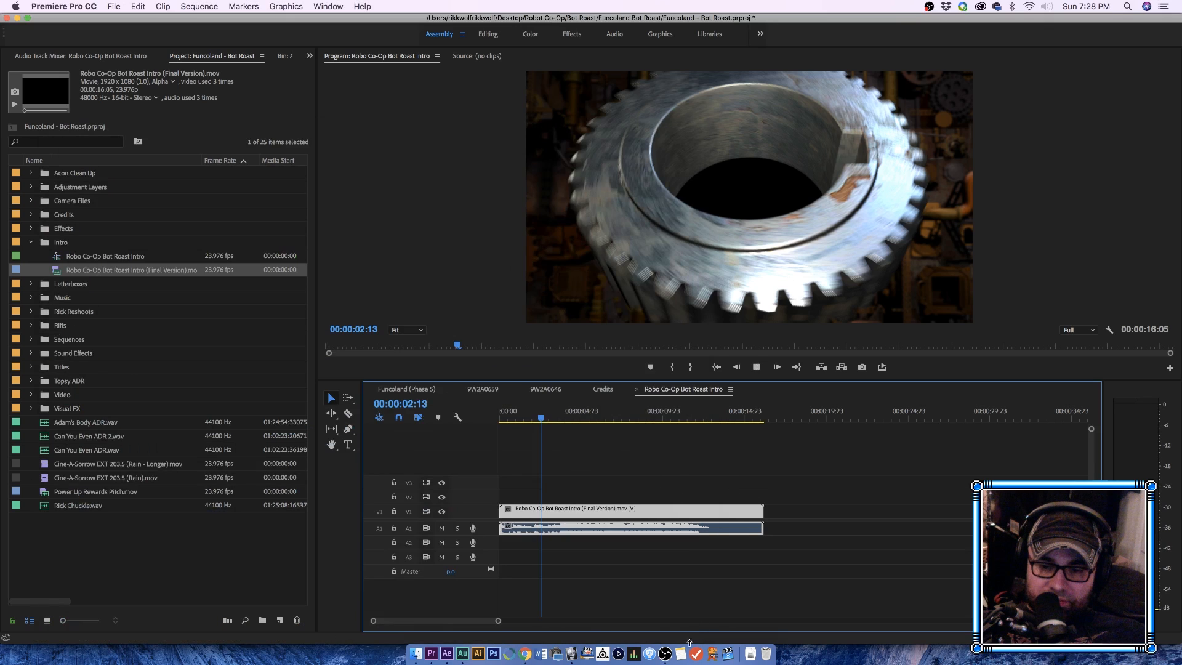
key("space")
left_click(665, 654)
left_click(794, 534)
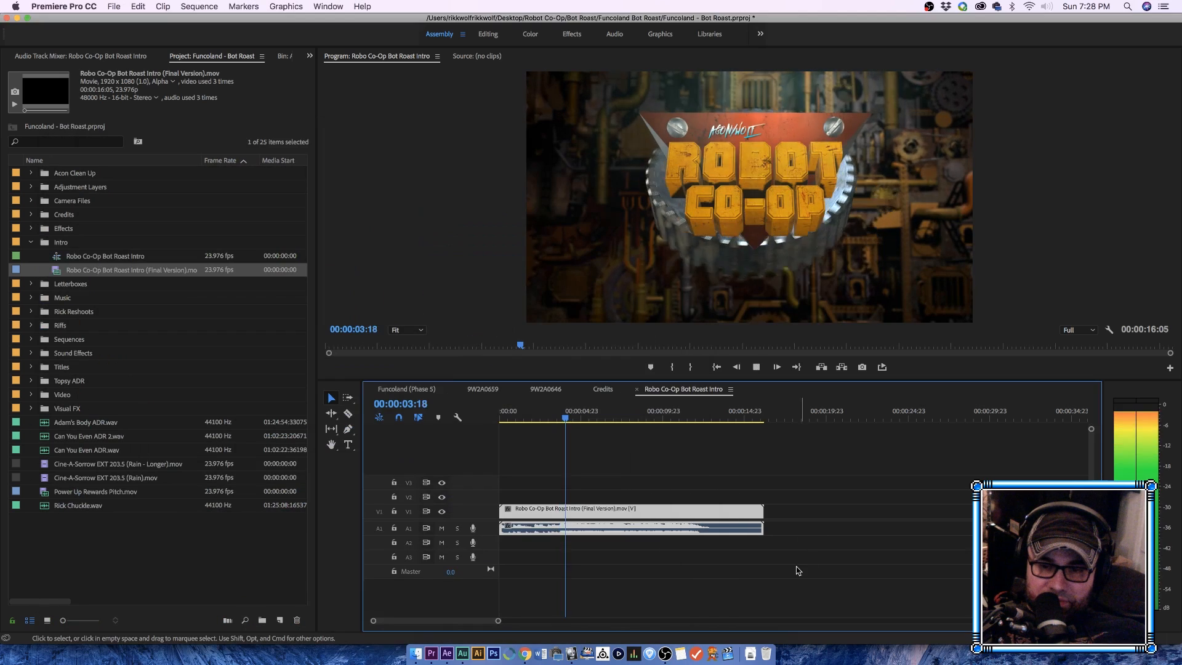
Step: Replay the intro from the start and stop at 00:00:06:01
left_click(532, 414)
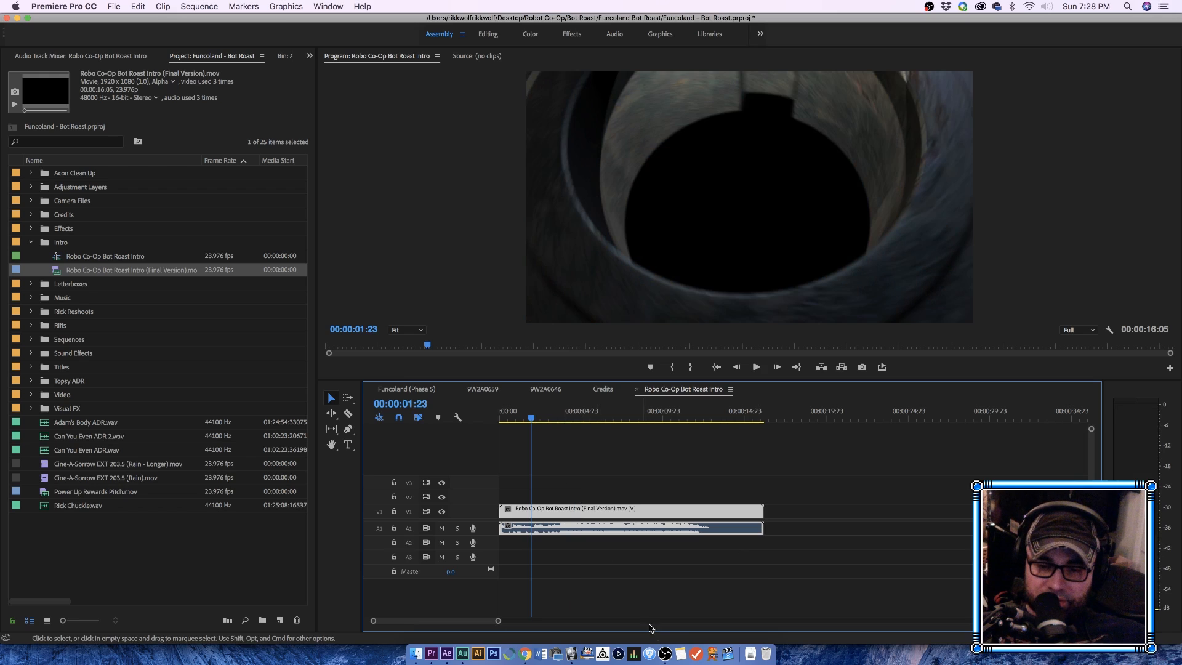
left_click(665, 654)
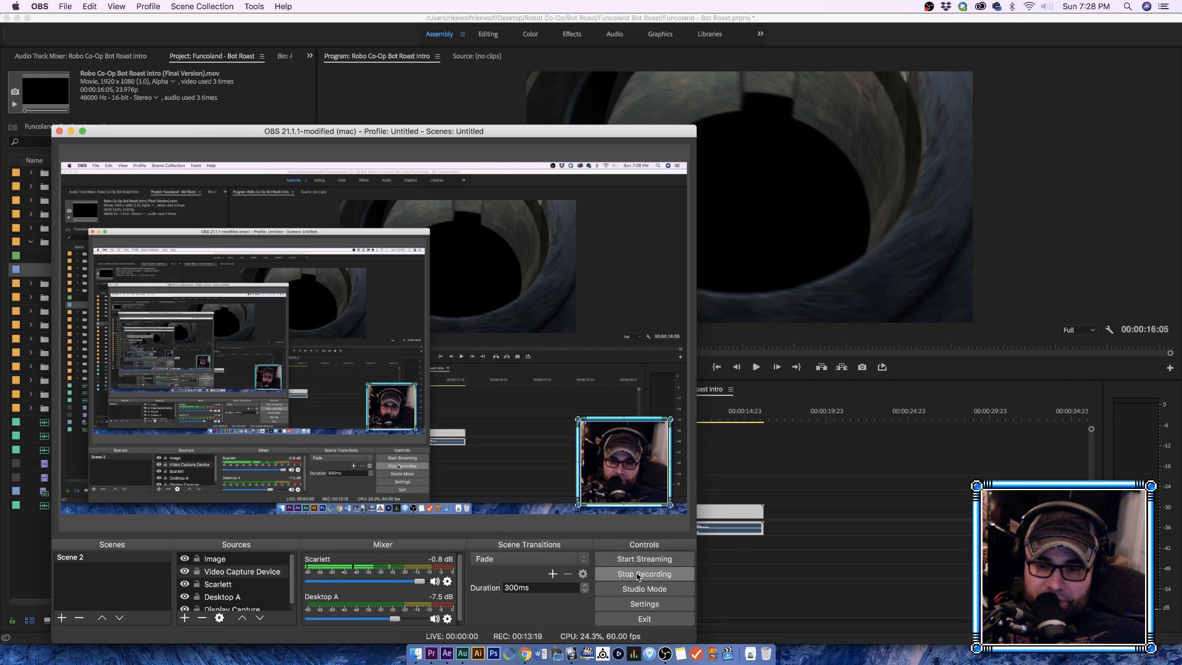
left_click(783, 571)
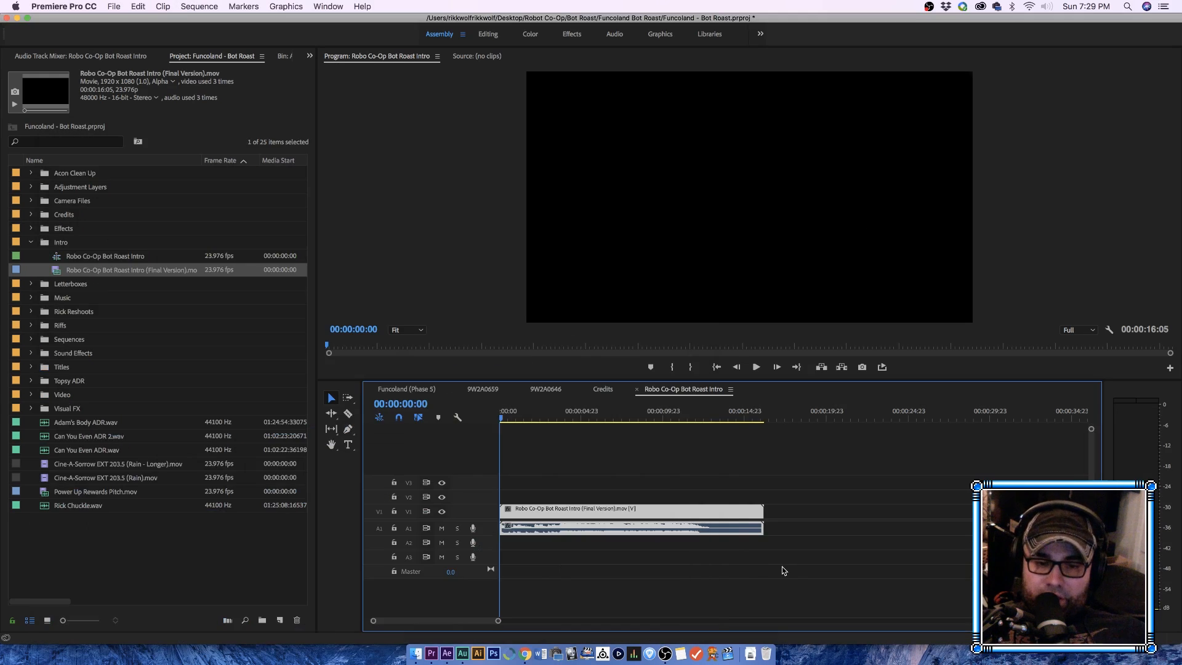
key("space")
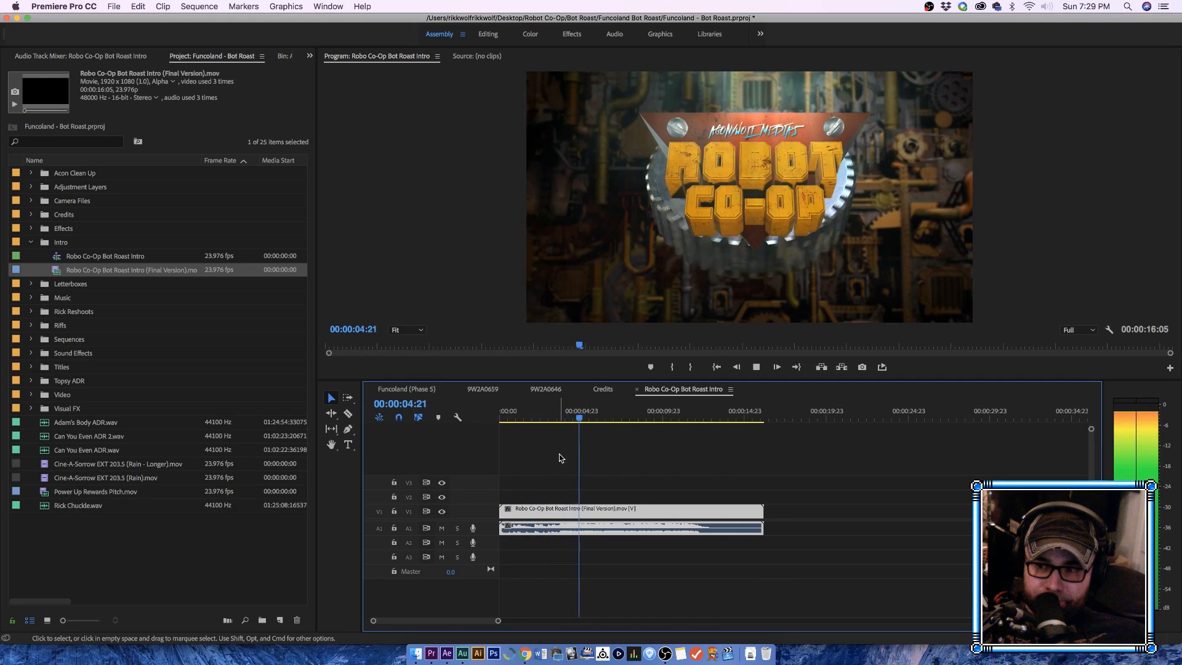
key("space")
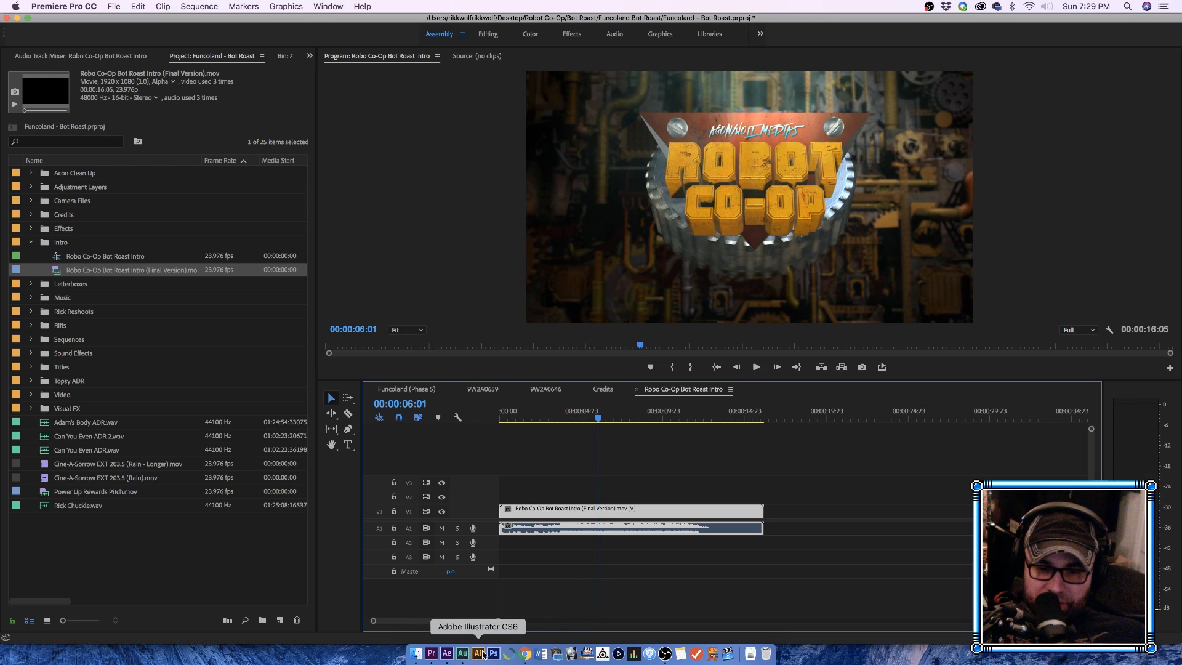
left_click(447, 654)
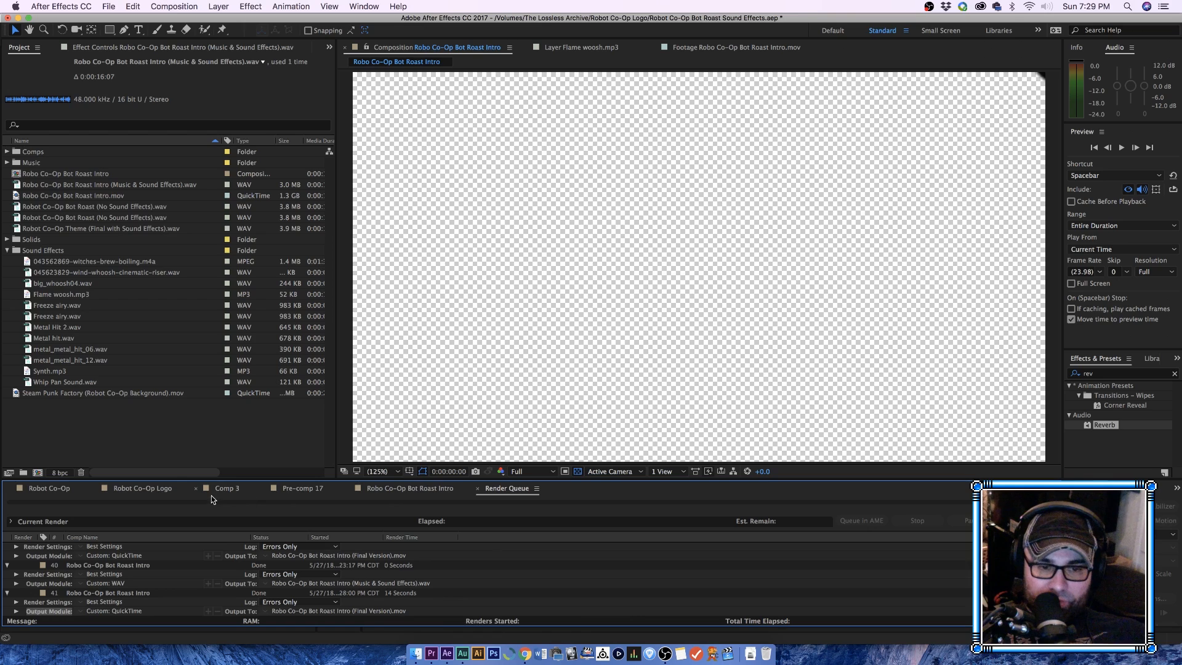
Step: In the Robo Co-Op Bot Roast Intro timeline, set the sound layer's Audio Levels to -4 dB
left_click(394, 488)
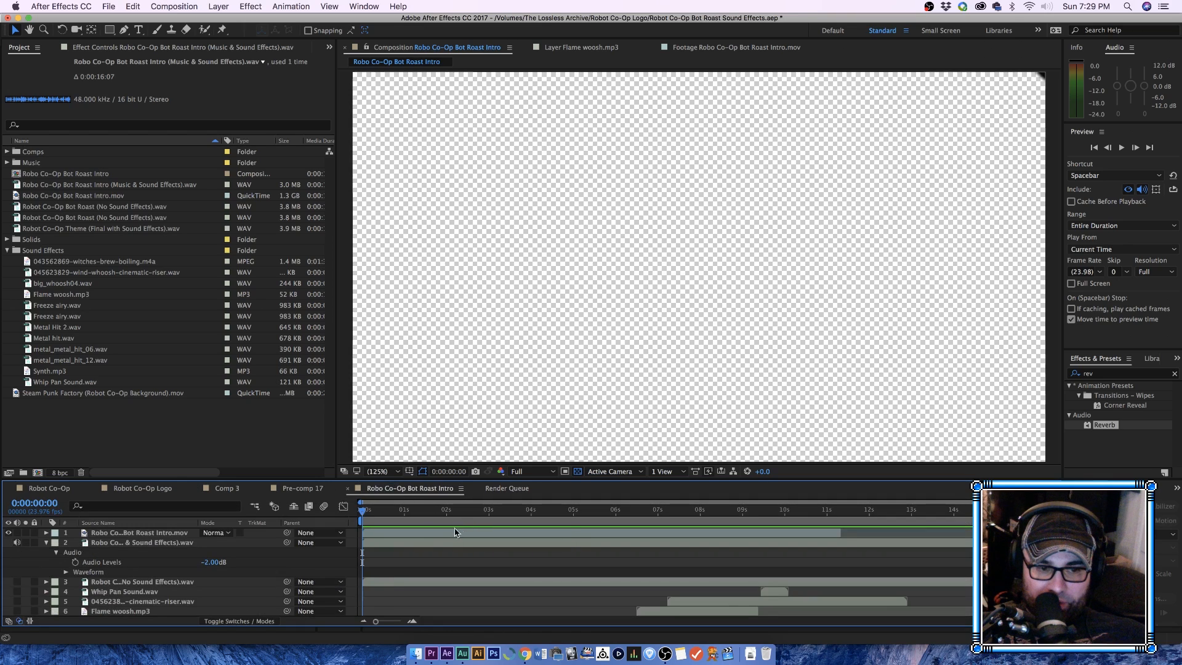
left_click(158, 4)
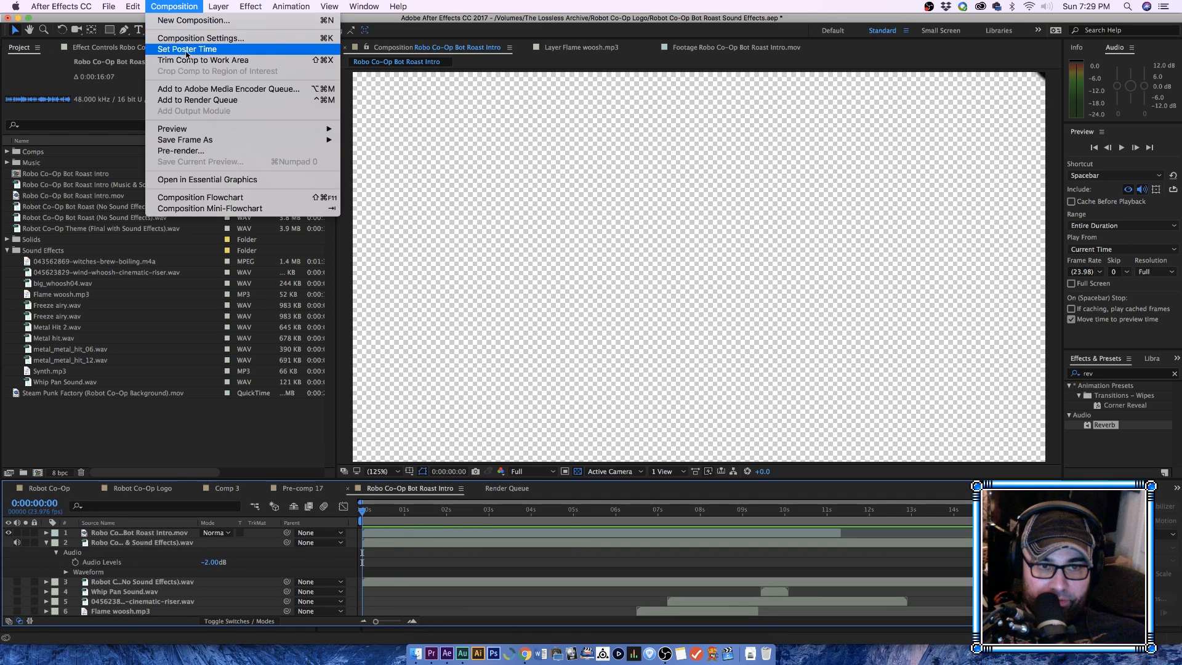
left_click(178, 559)
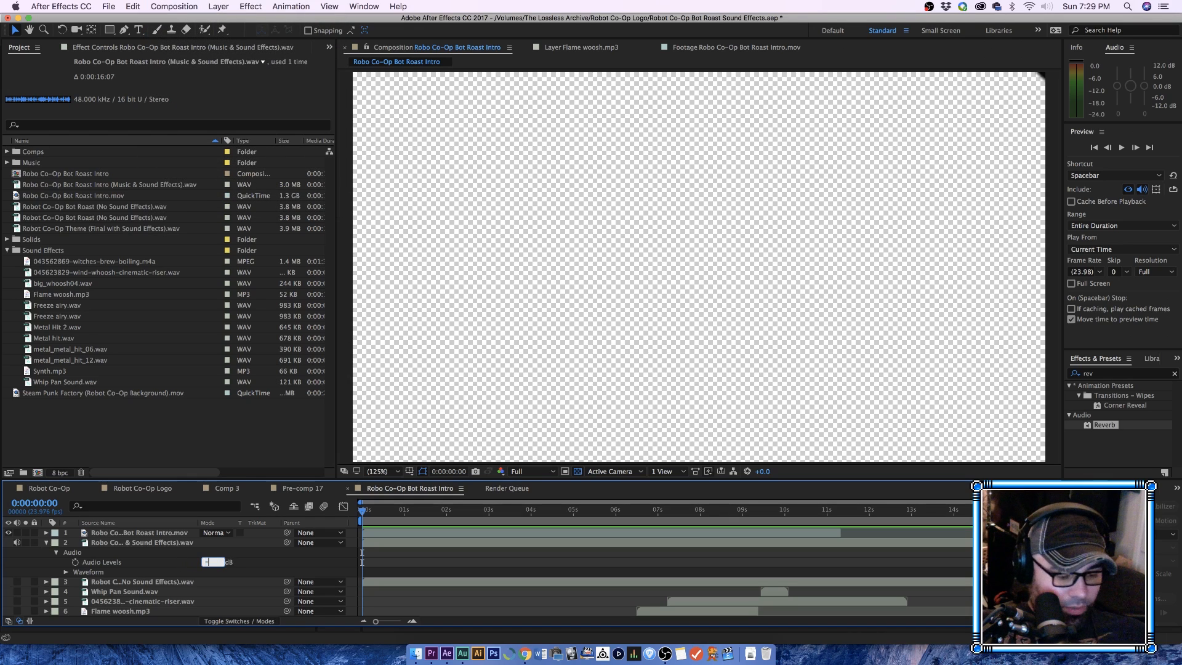
type("4")
key("Return")
Step: Add the intro composition to the Render Queue with QuickTime RGB + Alpha output
left_click(172, 7)
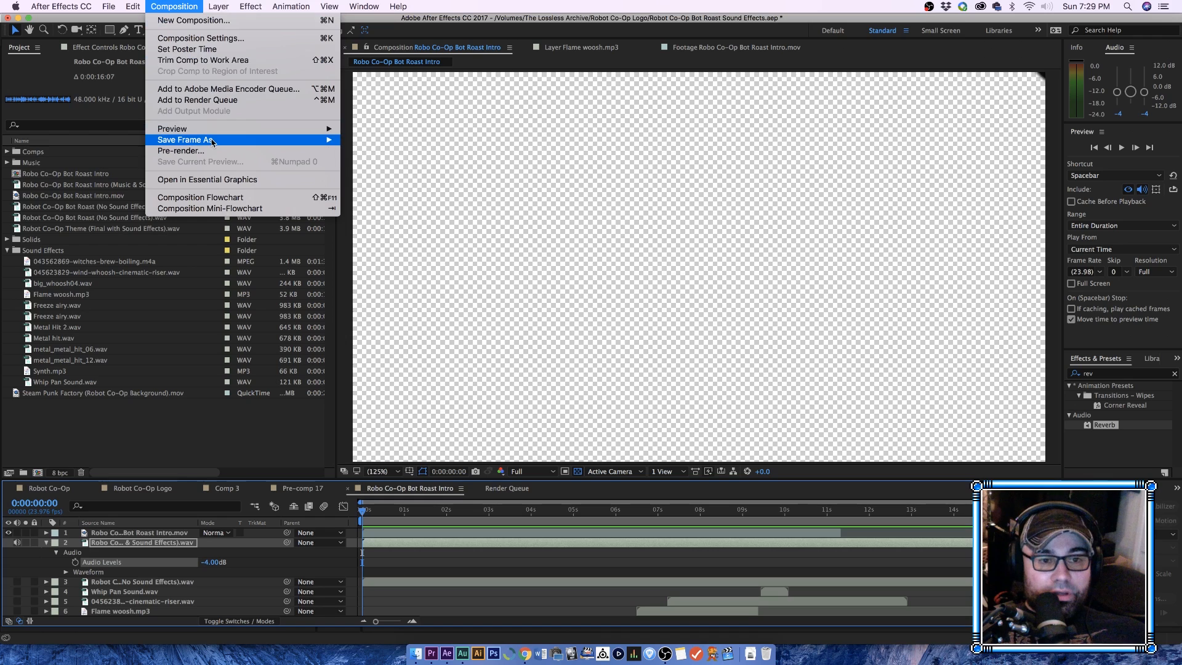
left_click(213, 102)
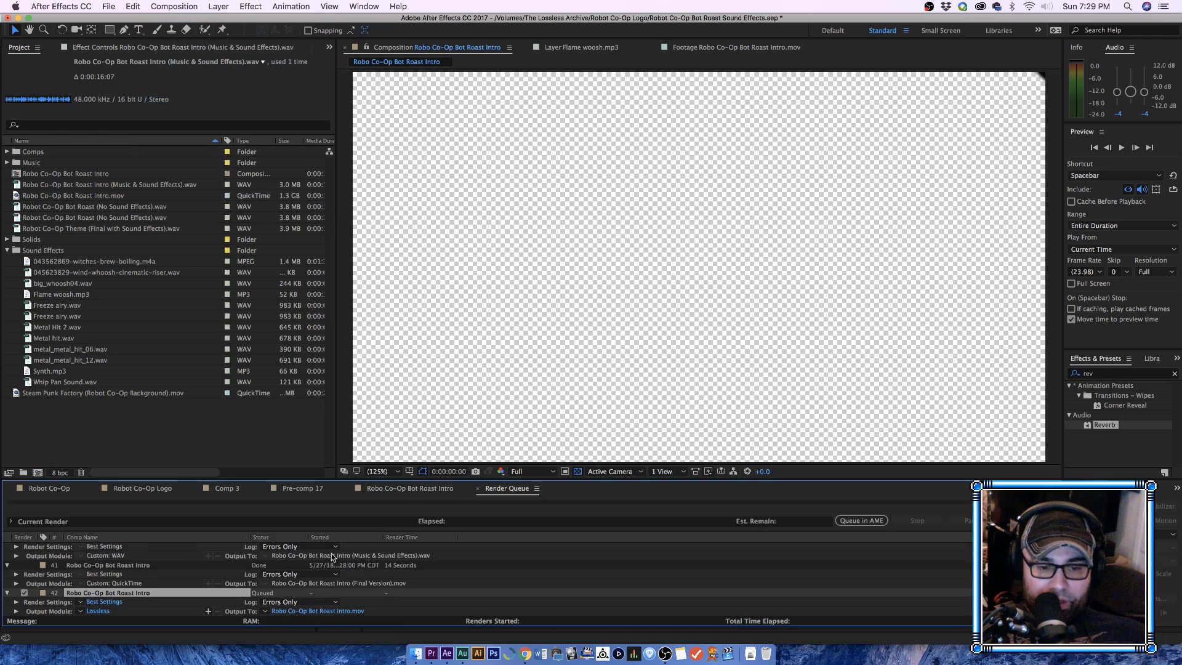
left_click(102, 612)
left_click(503, 293)
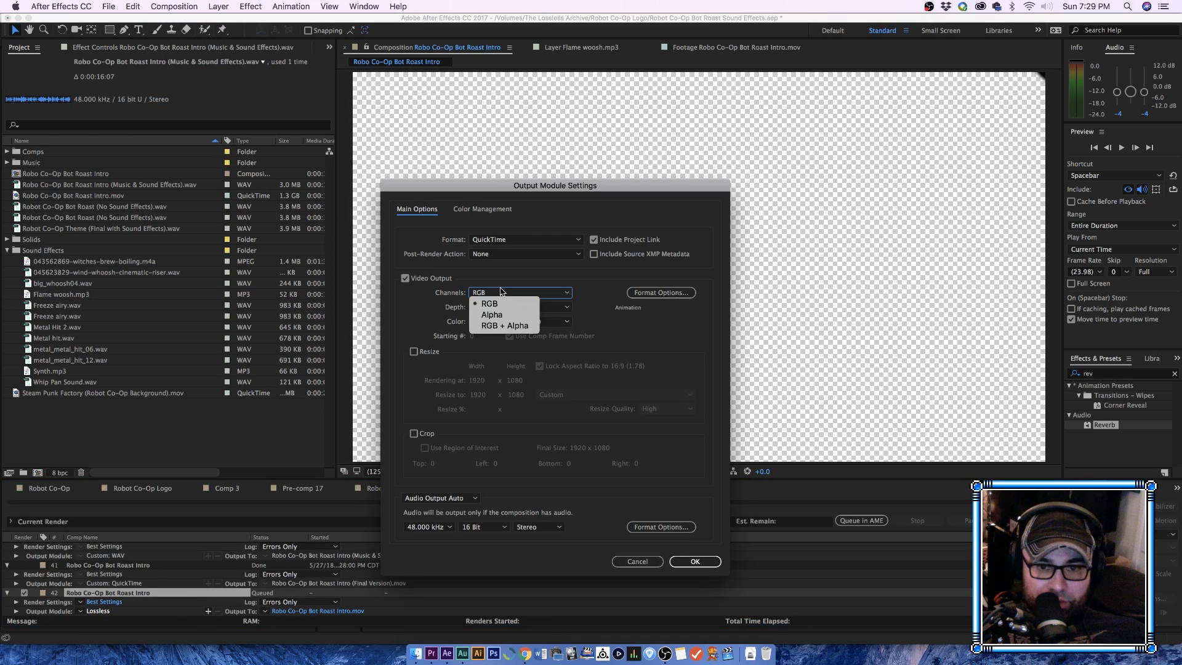
left_click(523, 325)
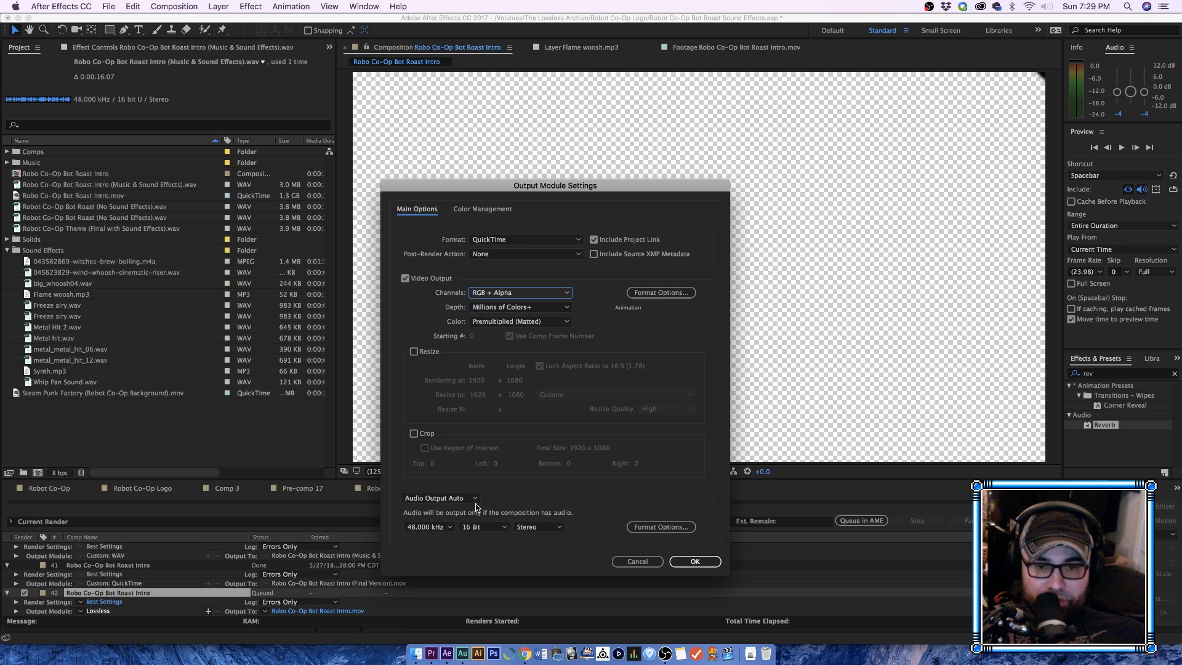
left_click(694, 561)
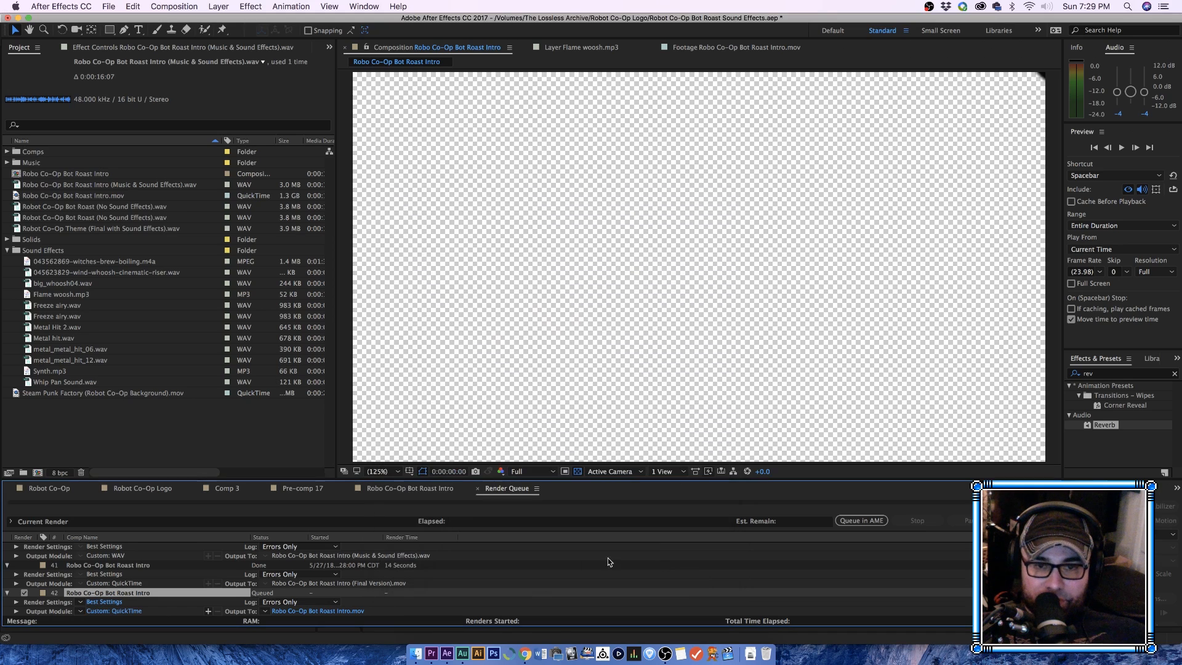
Step: Render the intro to (Final Version).mov, overwriting the existing file
left_click(346, 611)
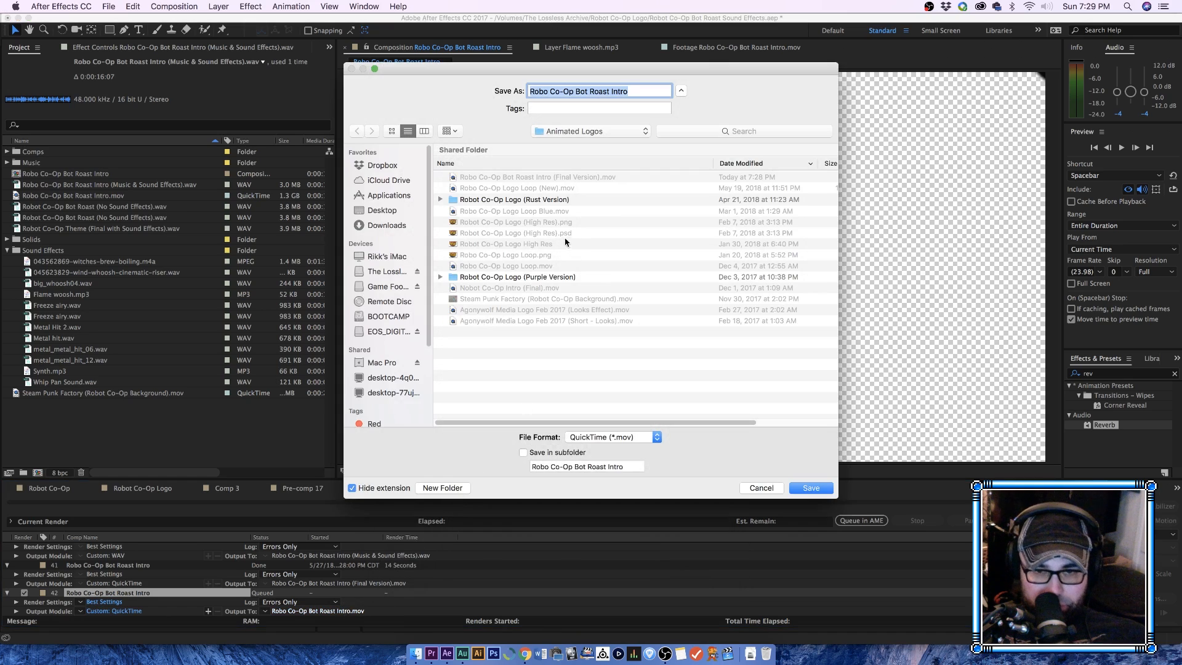
left_click(545, 178)
left_click(811, 487)
left_click(676, 157)
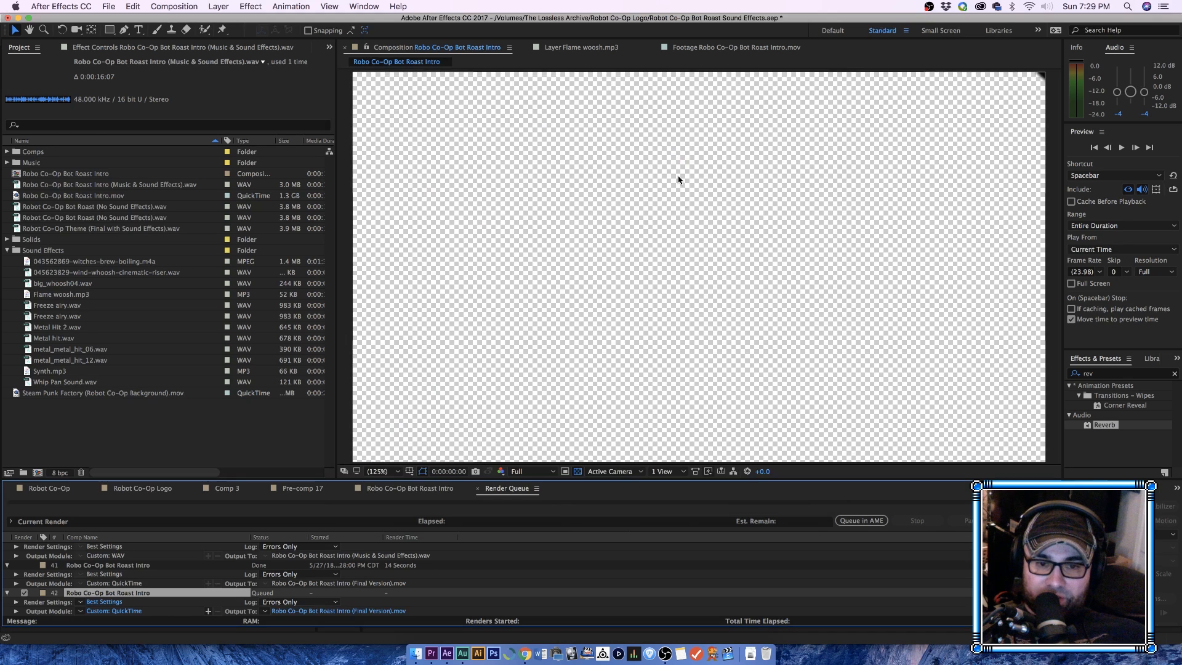
left_click(1029, 521)
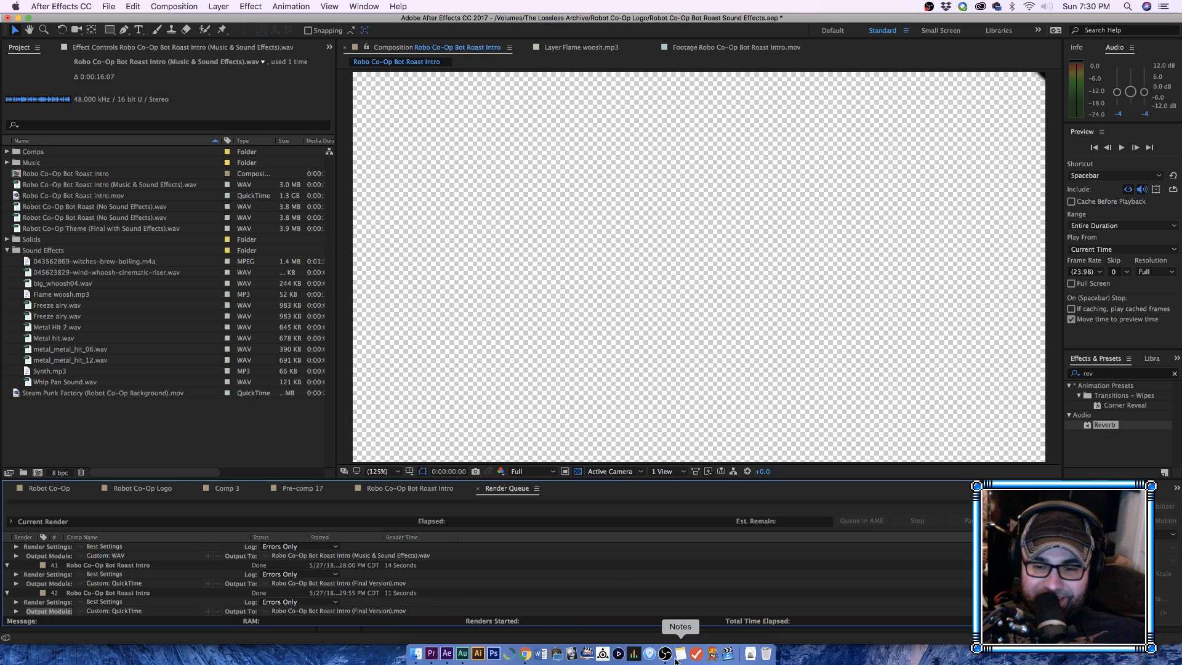
left_click(433, 654)
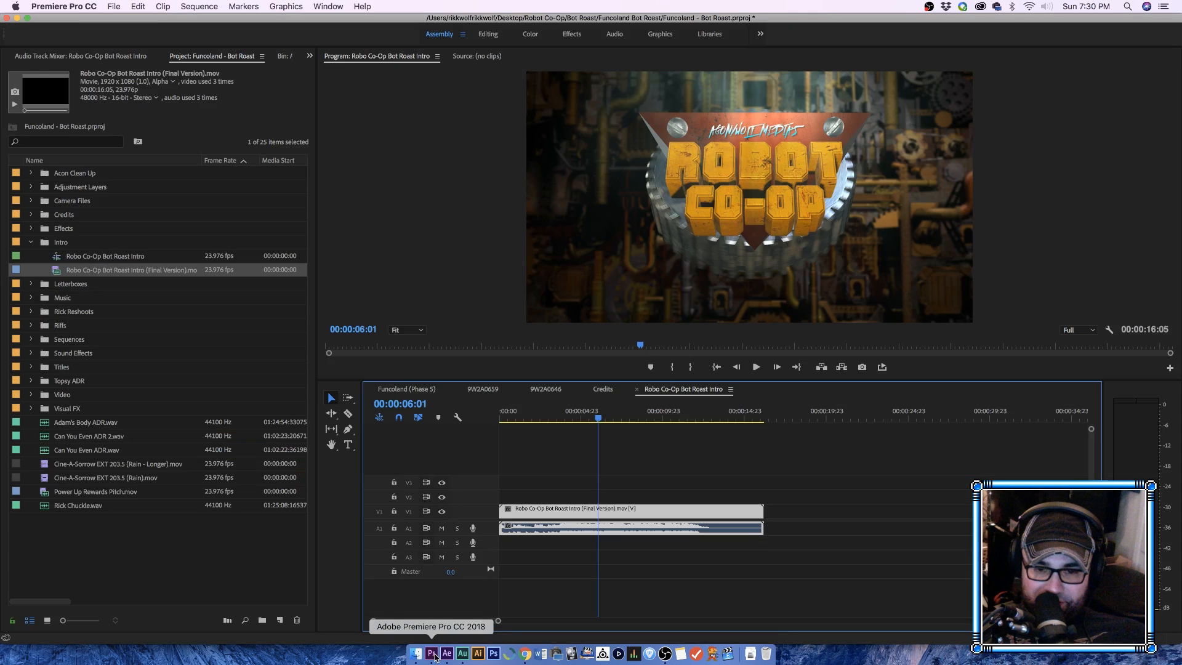
Step: Play the updated intro from 00:00:04:04 to 00:00:12:15, then close the Funcoland - Bot Roast project
left_click(556, 438)
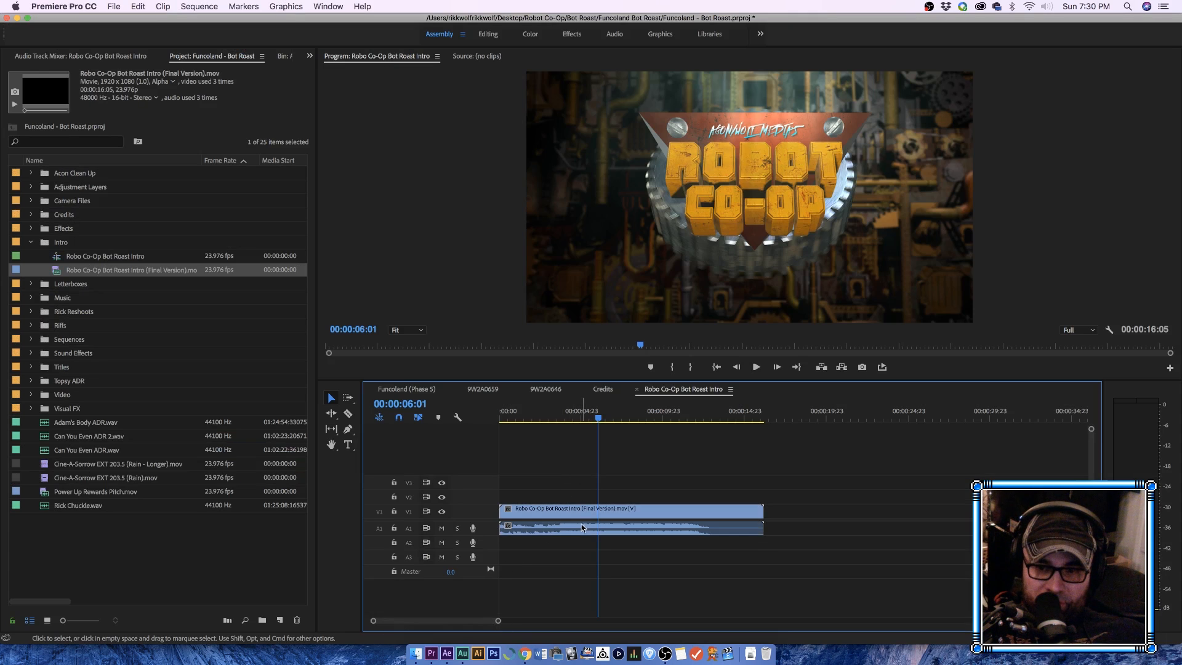
left_click(568, 416)
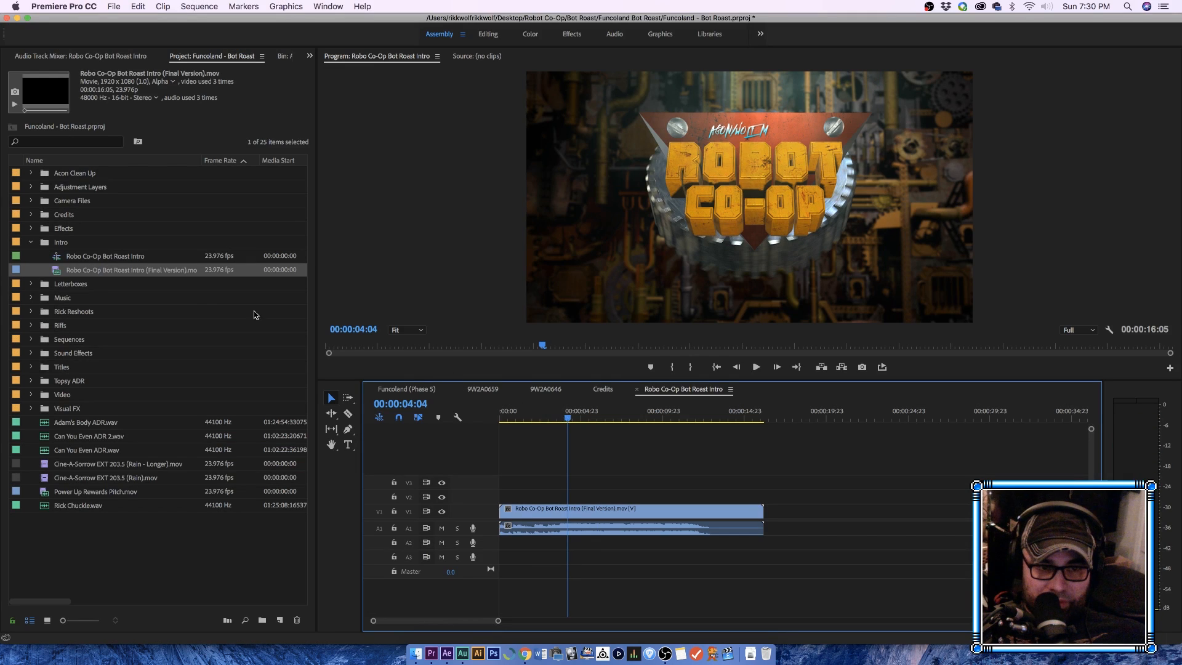
left_click(447, 654)
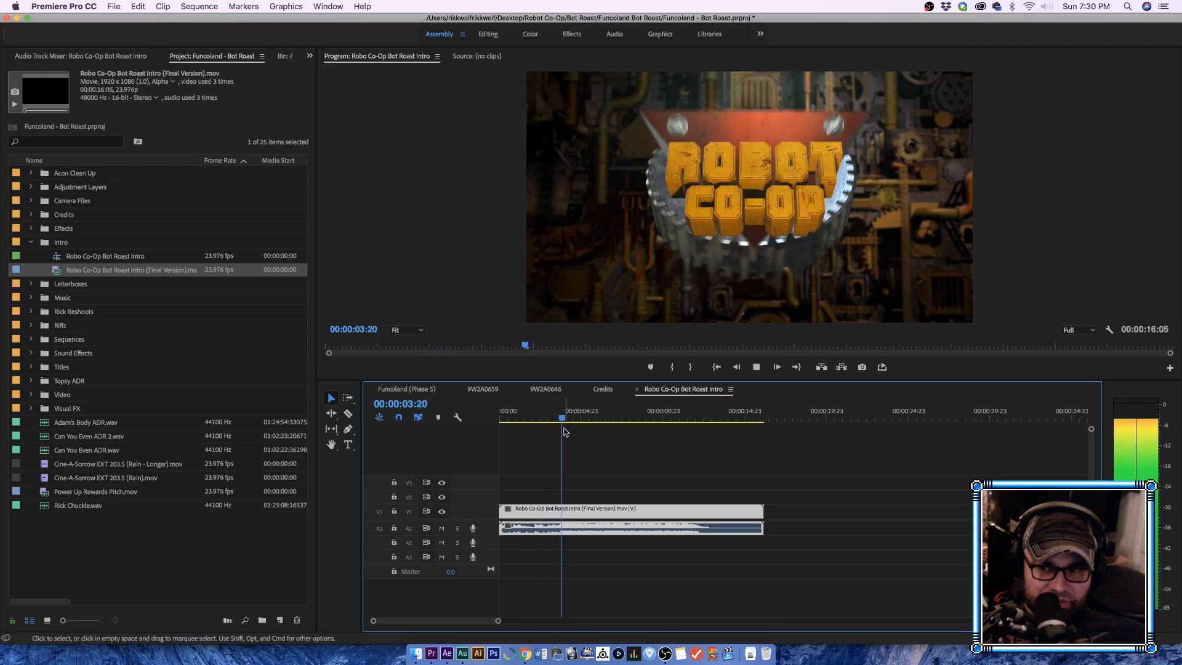
key("space")
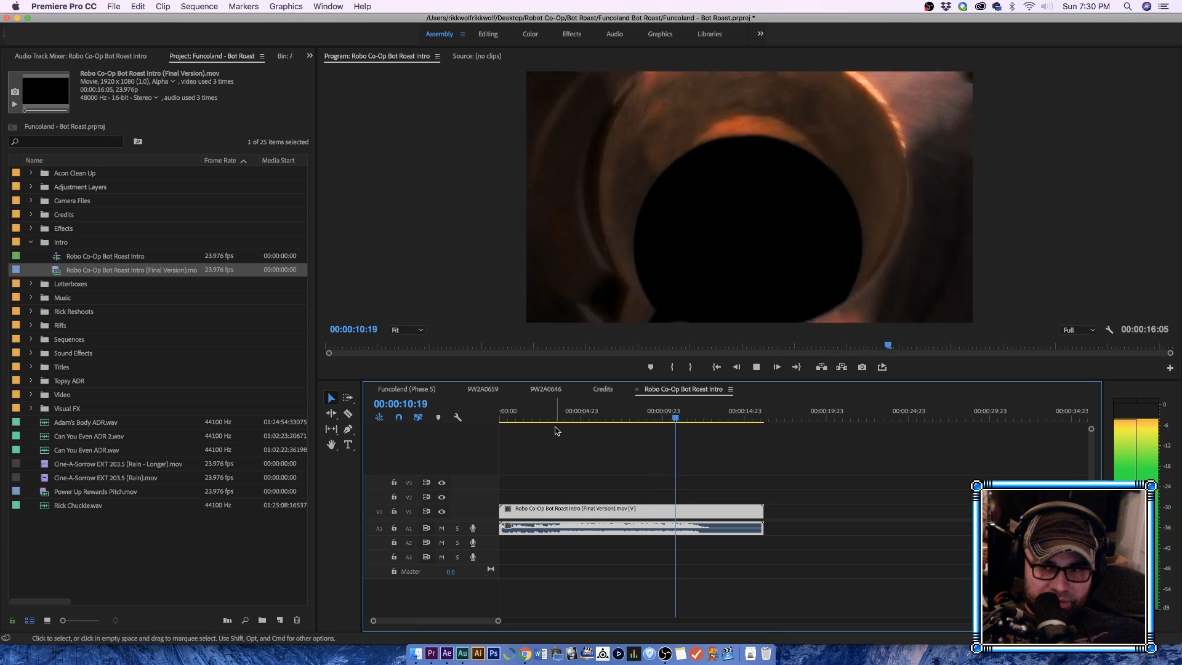
key("space")
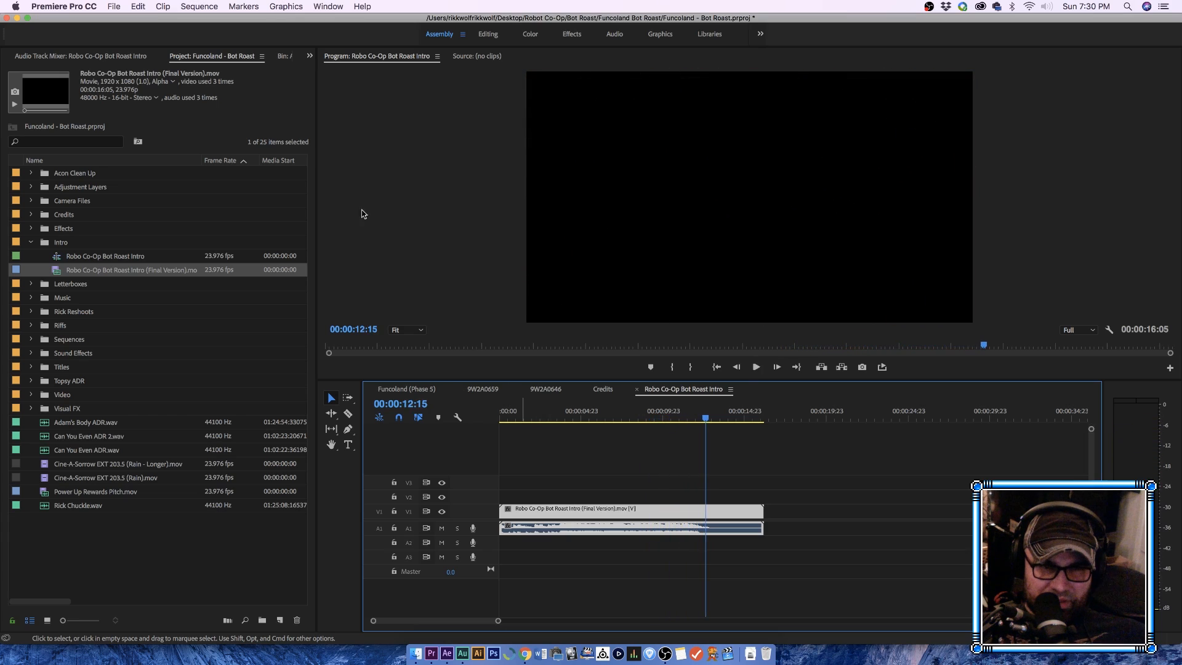
left_click(114, 6)
mouse_move(155, 53)
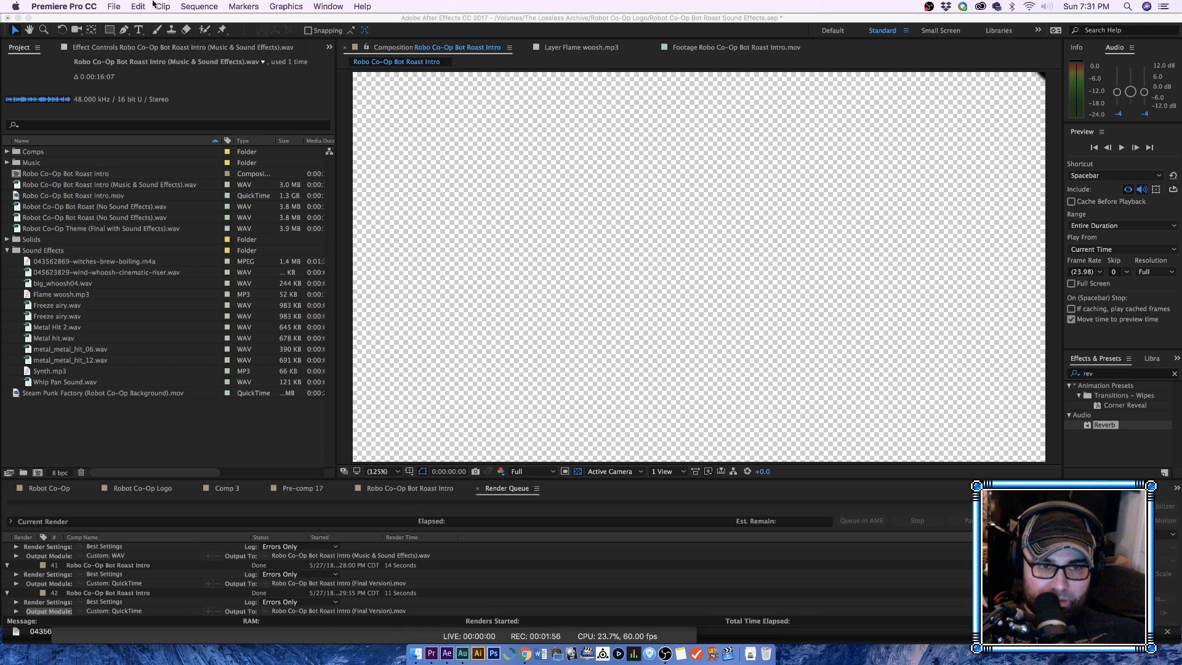
left_click(118, 6)
mouse_move(150, 57)
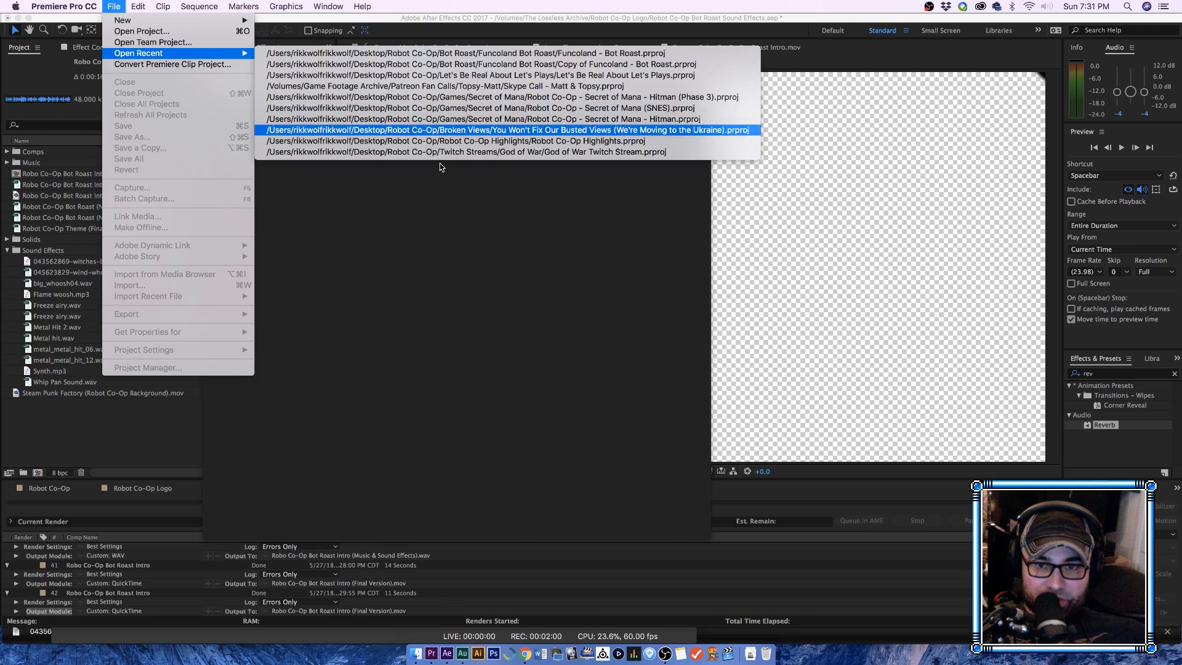
left_click(679, 201)
left_click_drag(449, 85, 668, 105)
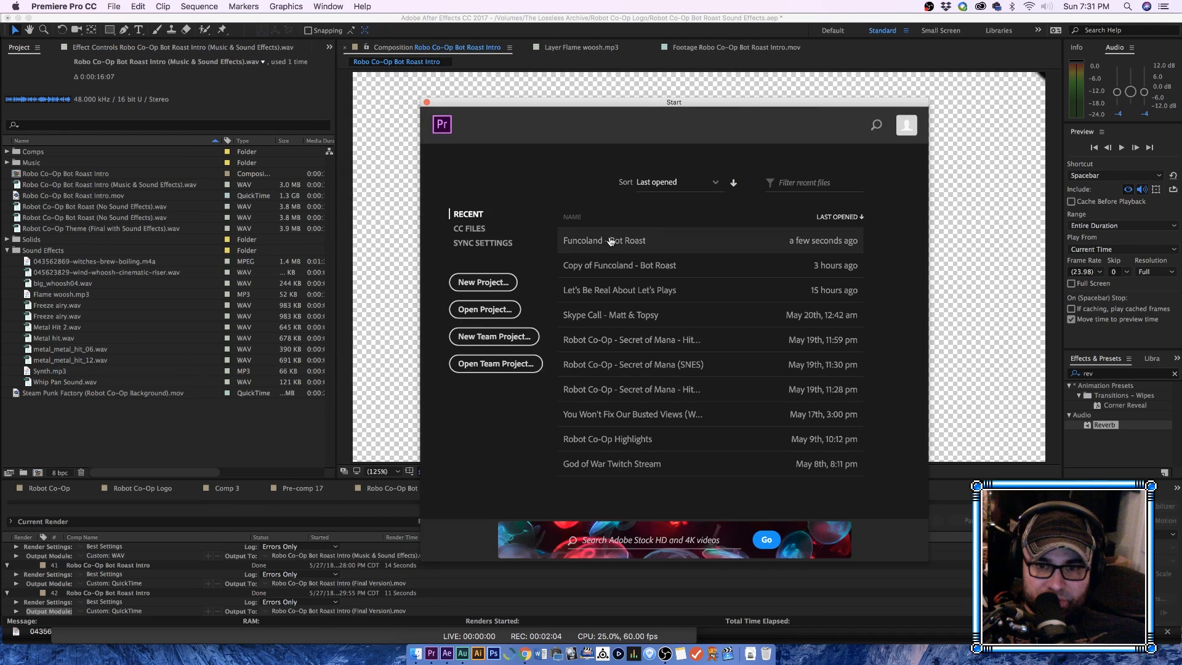
left_click(612, 242)
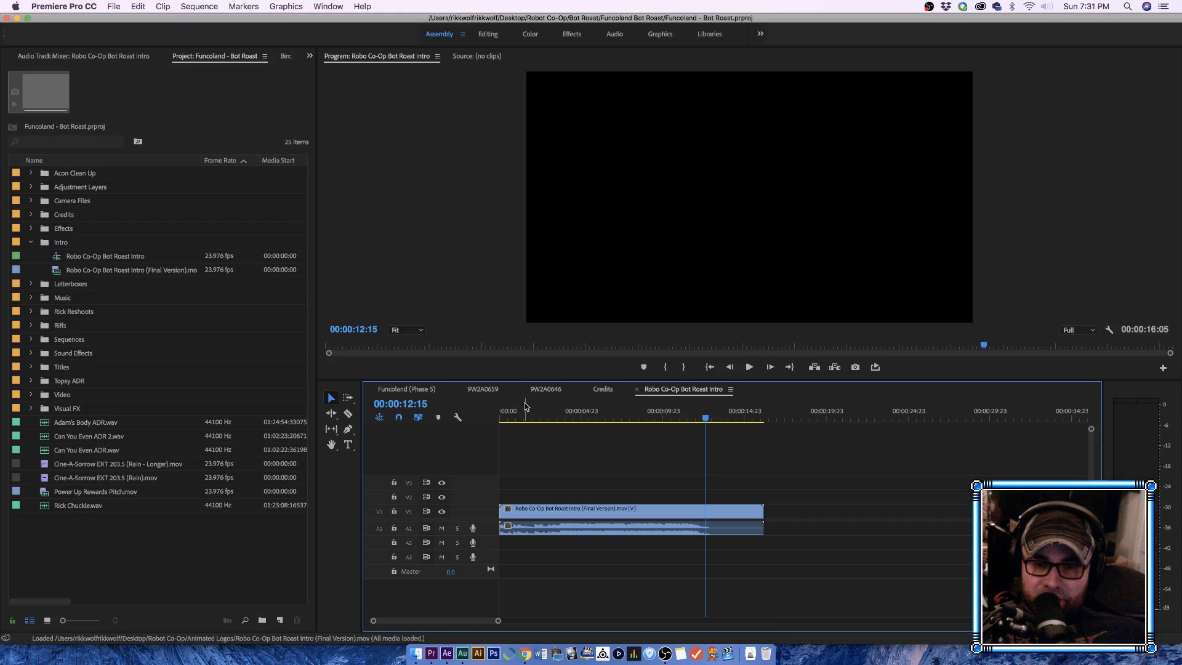
left_click_drag(516, 413, 484, 415)
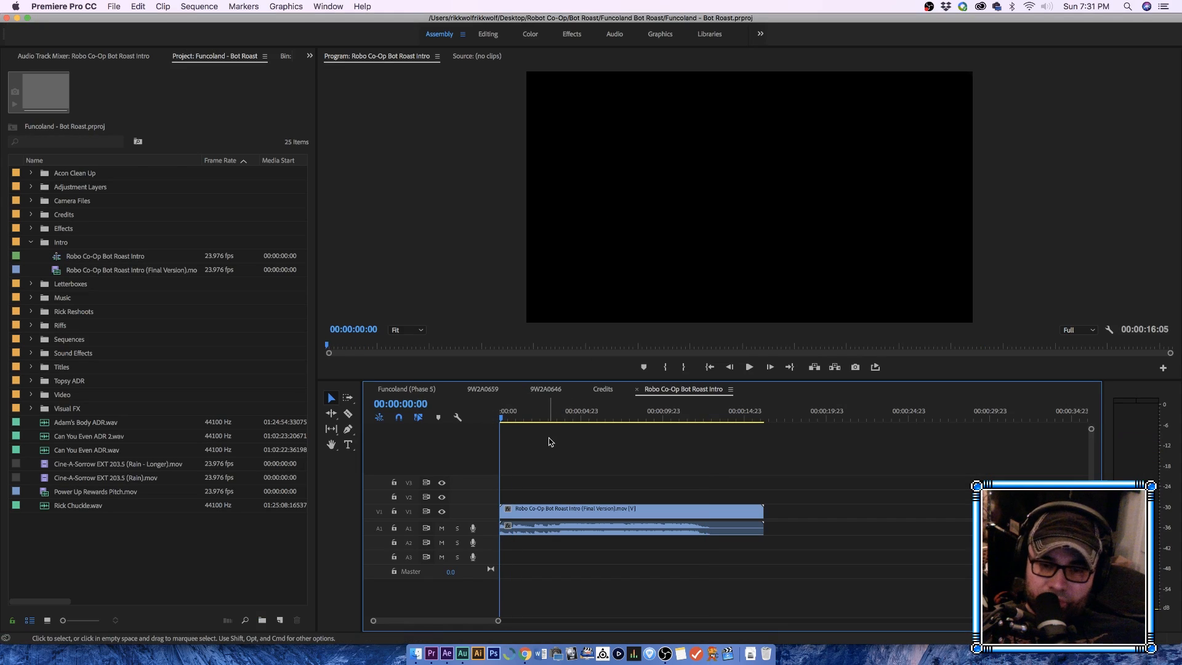
key("space")
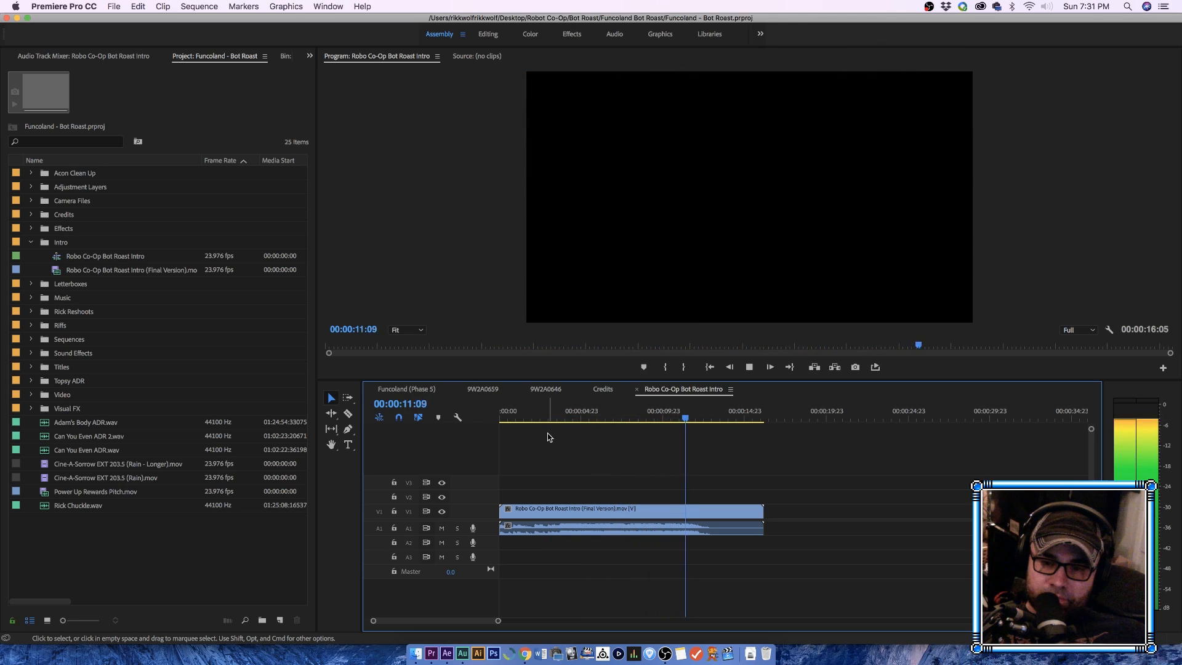
key("space")
Step: Set the intro's music layer Audio Levels to -6 dB in After Effects
left_click(447, 654)
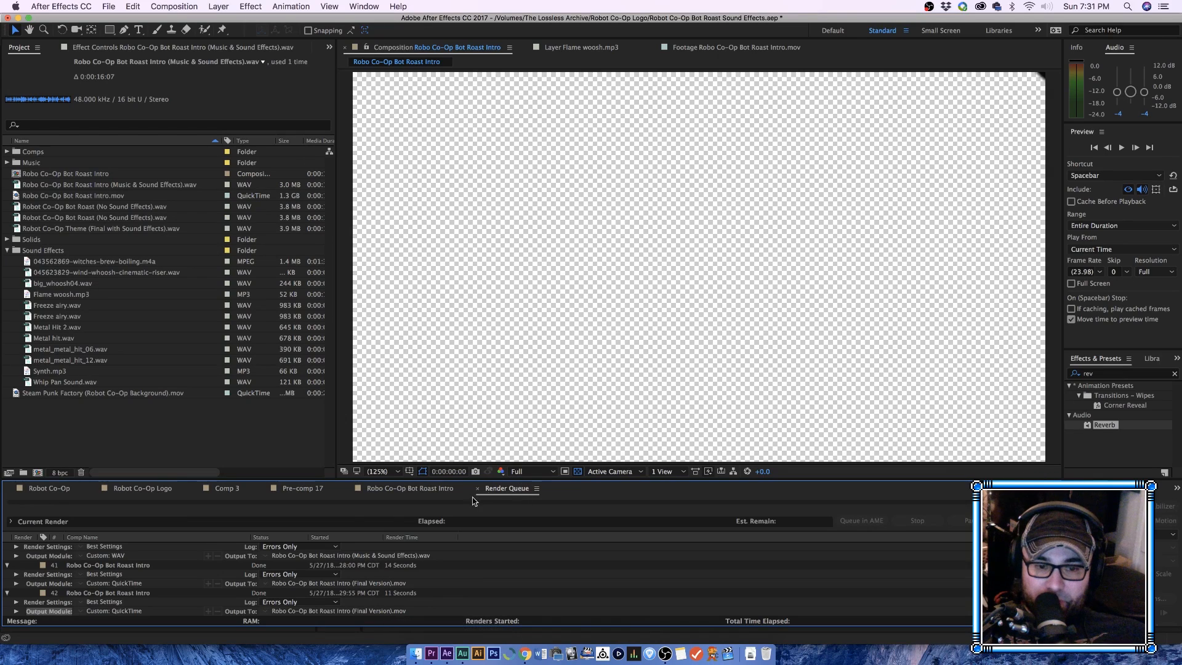
left_click(389, 489)
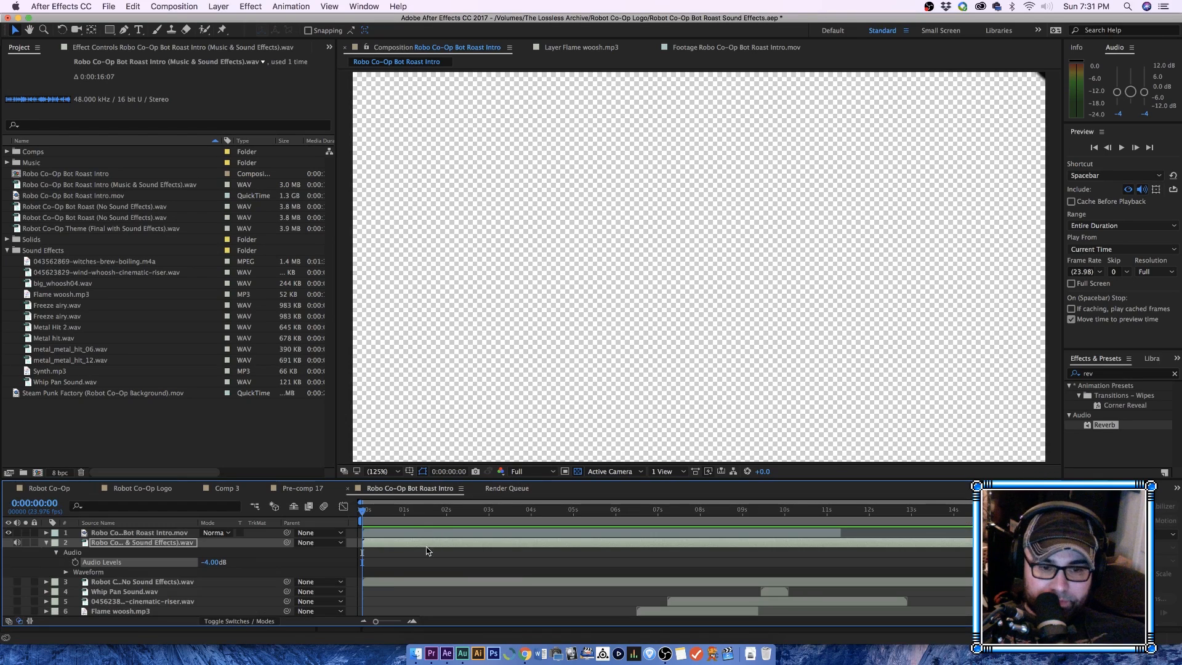
left_click(230, 562)
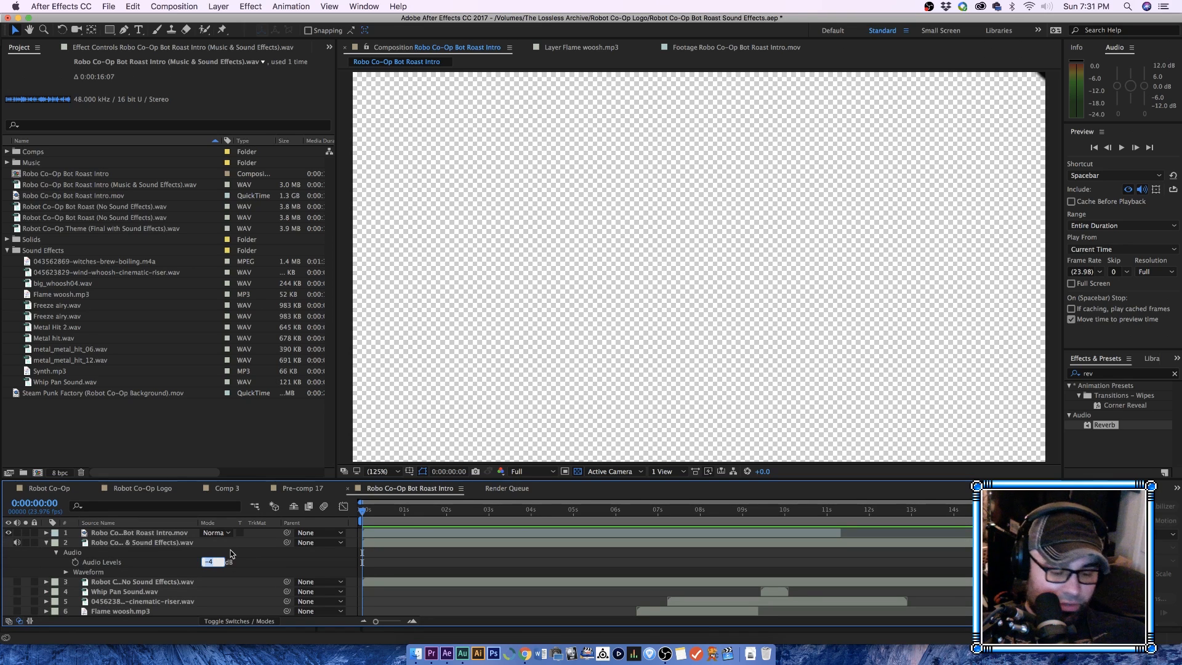
type("-6")
key("Return")
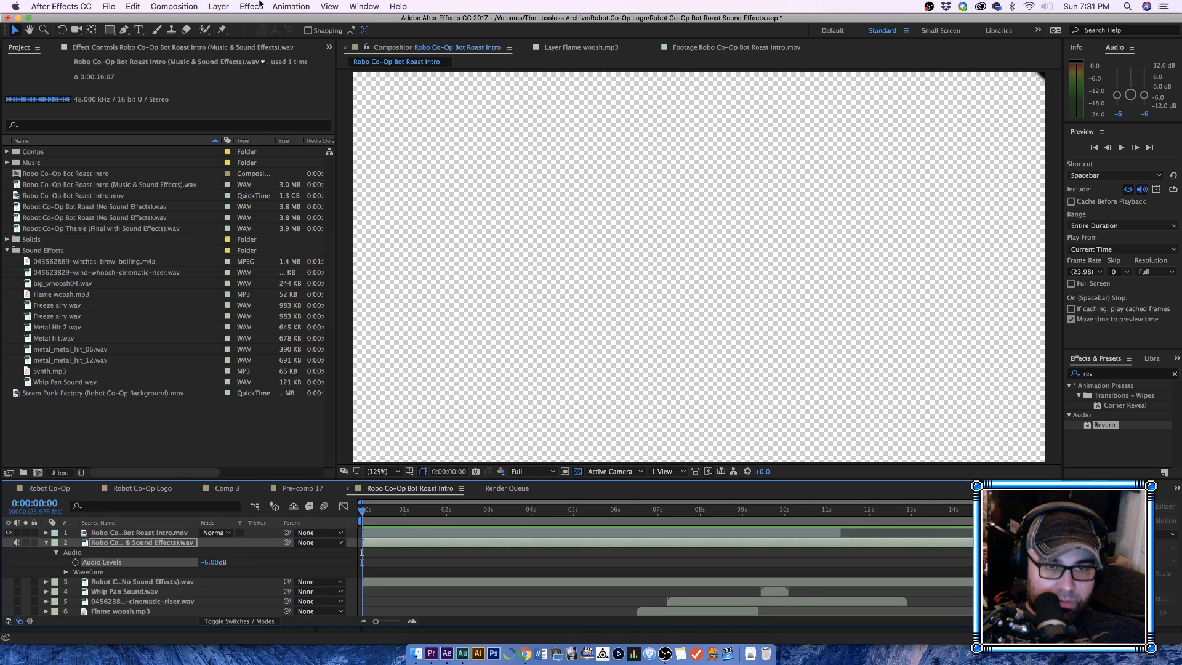
Step: Queue the intro composition for rendering with RGB + Alpha output channels
left_click(167, 6)
left_click(185, 97)
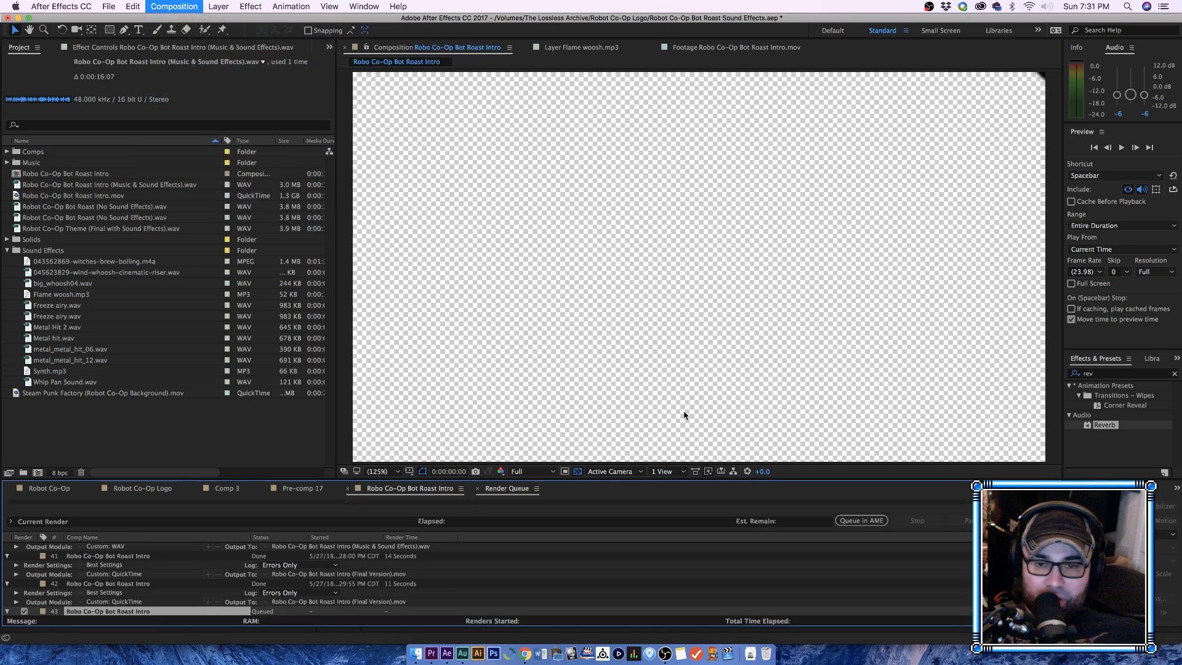
scroll(196, 586, "down", 1)
left_click(98, 611)
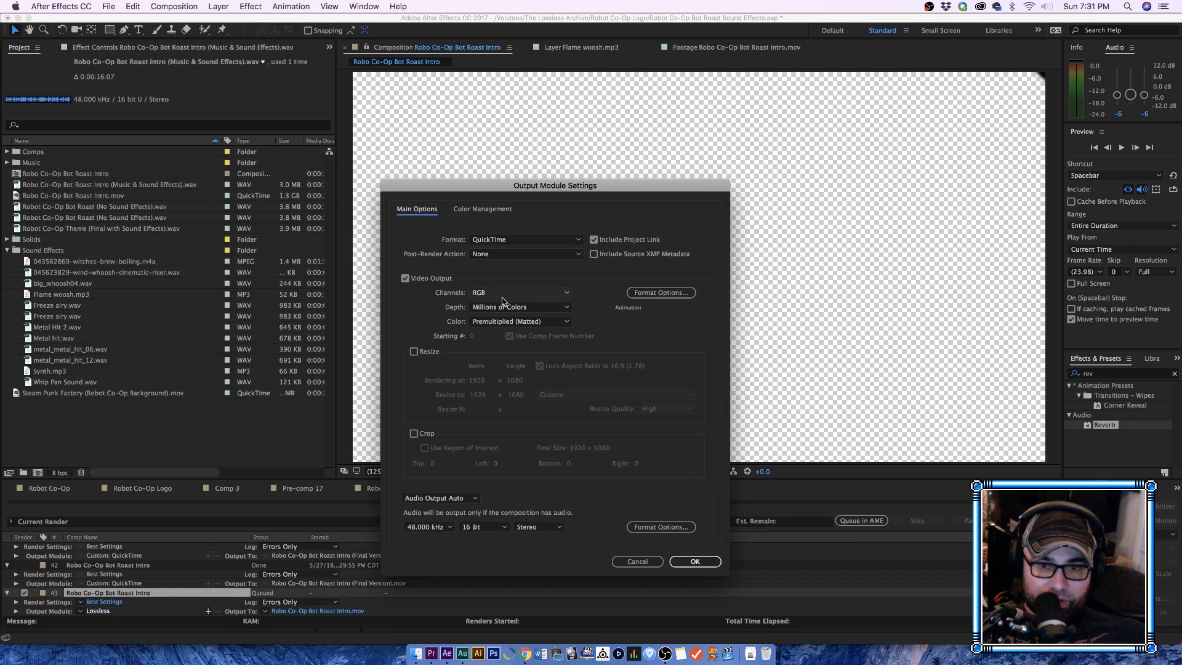
left_click(544, 299)
left_click(520, 315)
left_click(517, 295)
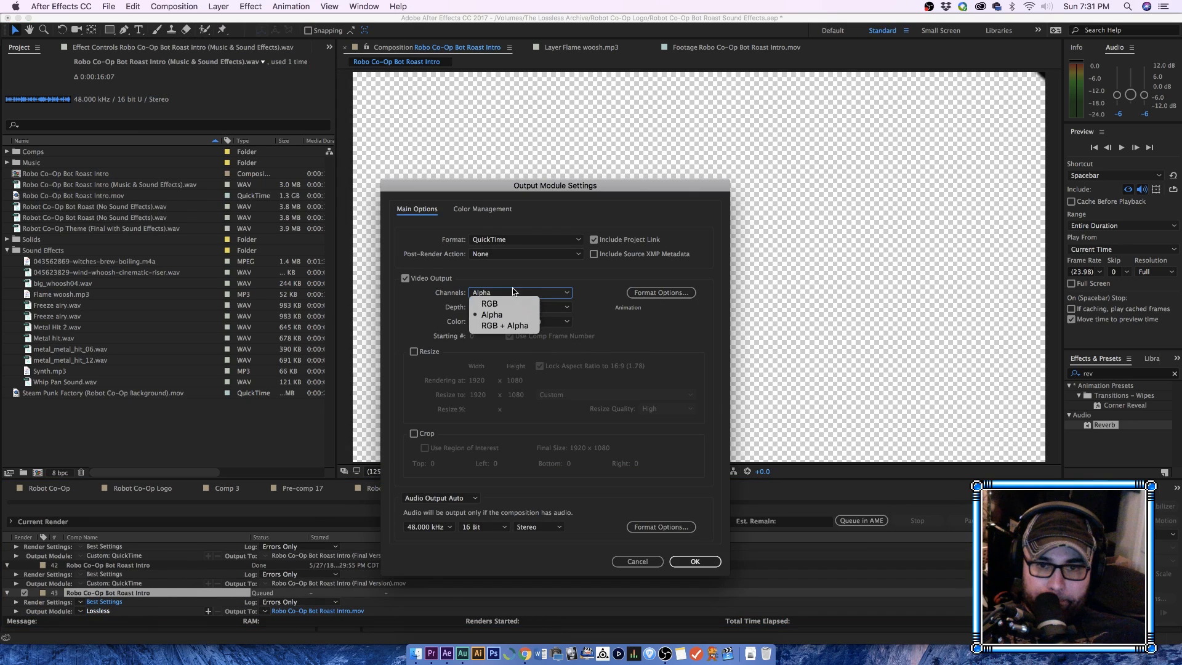
left_click(513, 326)
key("Return")
Step: Render the intro over the existing (Final Version).mov file
left_click(342, 610)
left_click(514, 179)
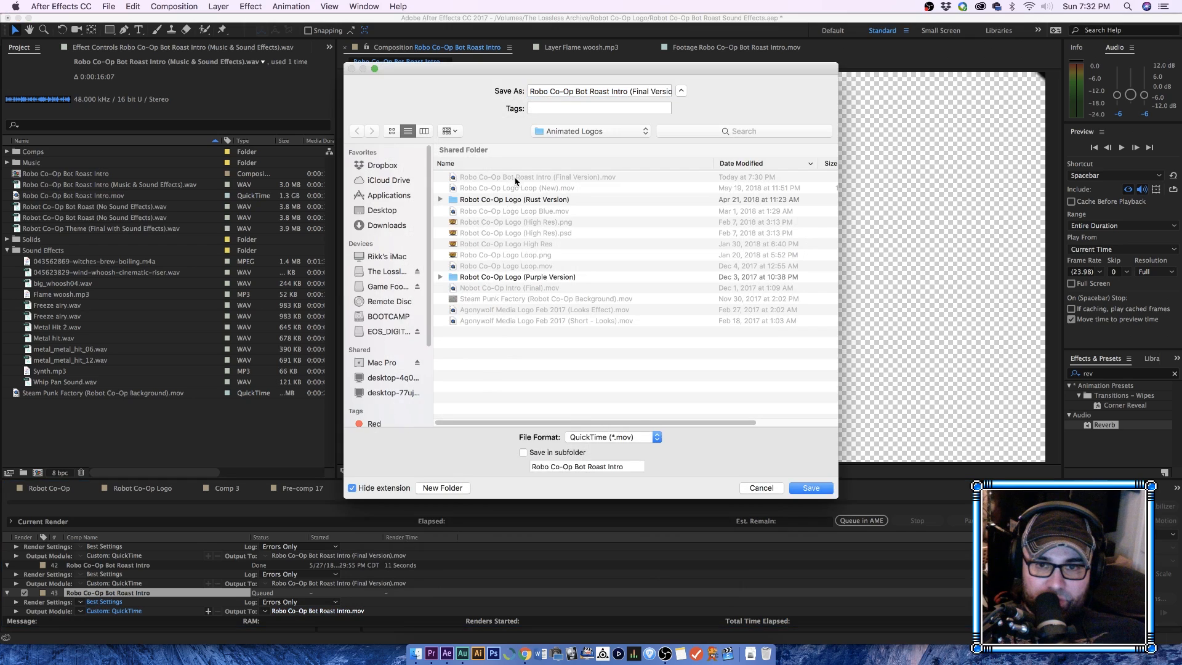
left_click(809, 488)
left_click(668, 155)
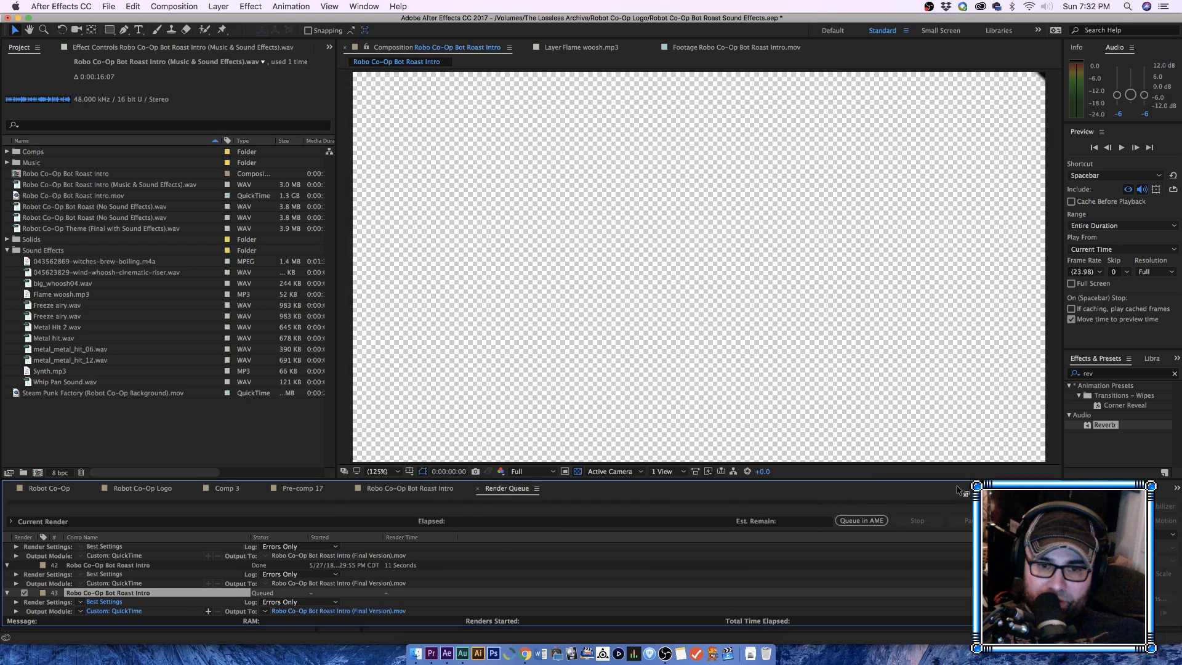
left_click(1029, 521)
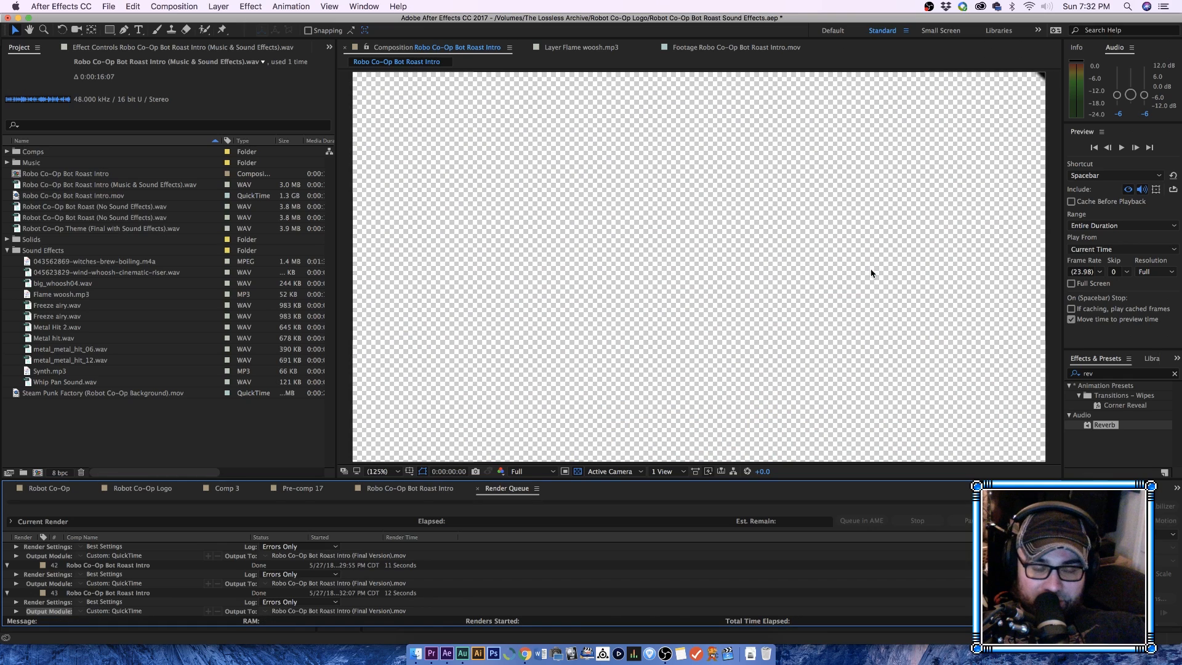
Step: Play the updated intro in Premiere and replay the logo reveal up to 00:00:04:20
left_click(433, 654)
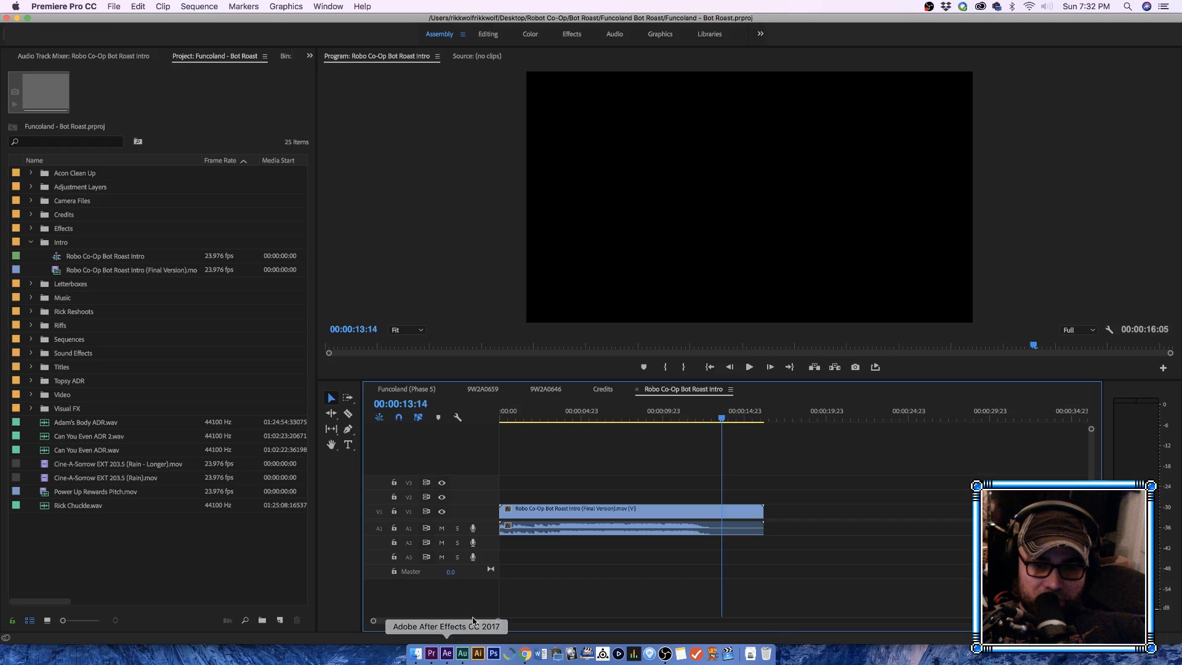
left_click_drag(527, 417, 468, 424)
key("space")
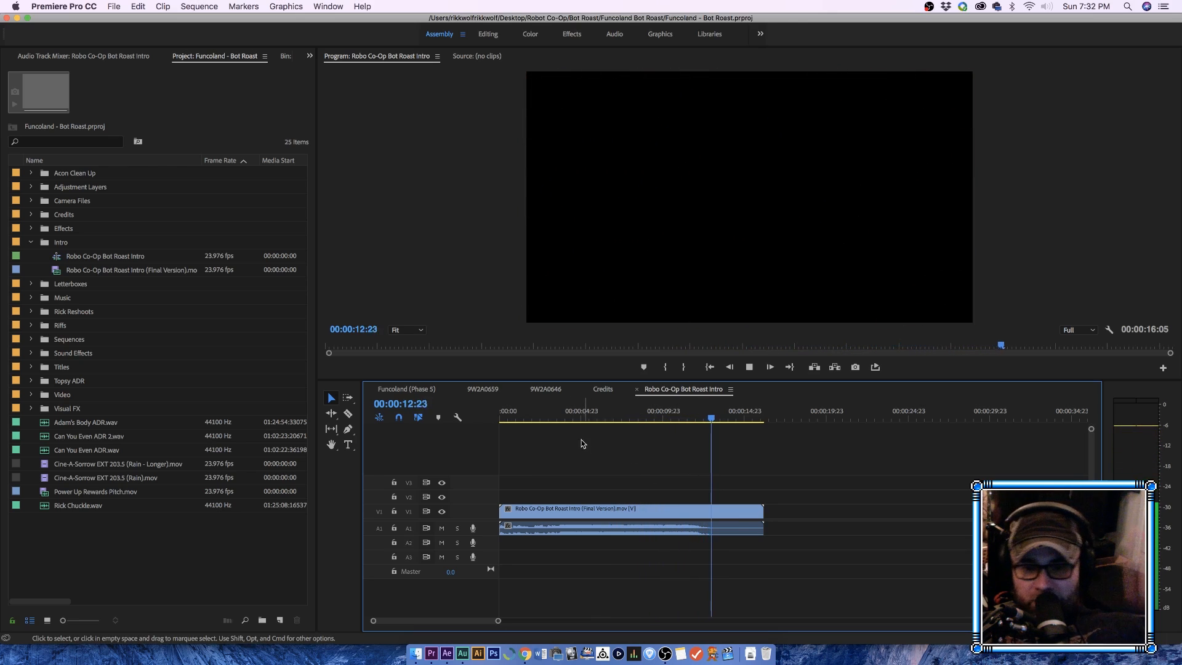
left_click(556, 418)
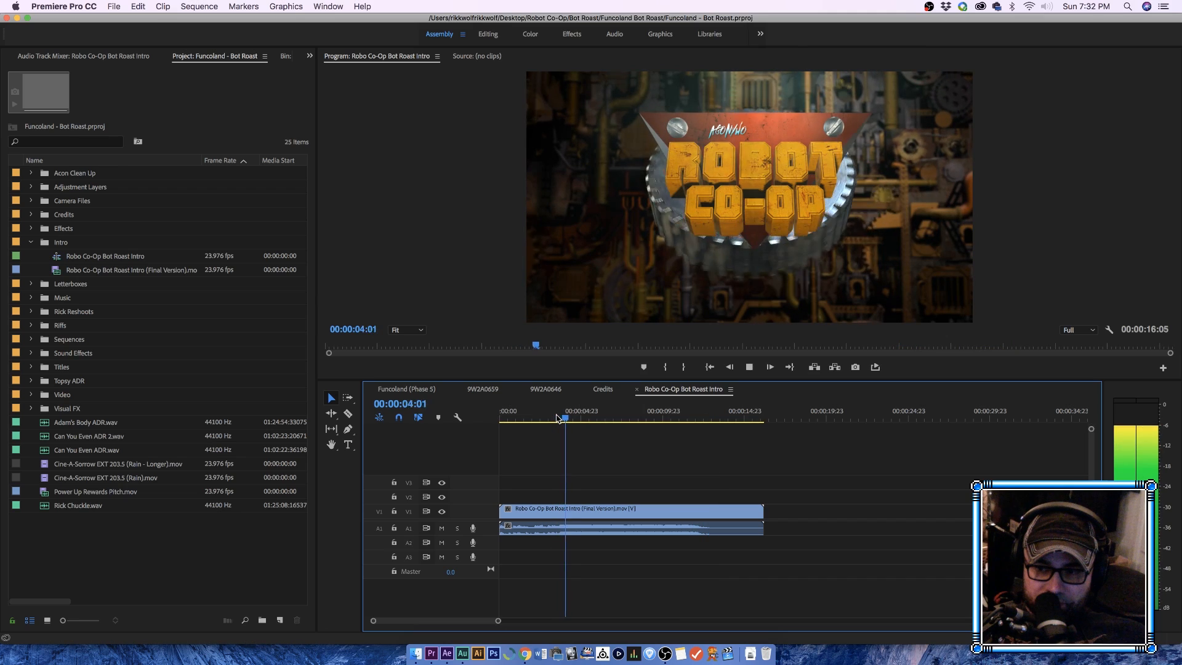
left_click(556, 418)
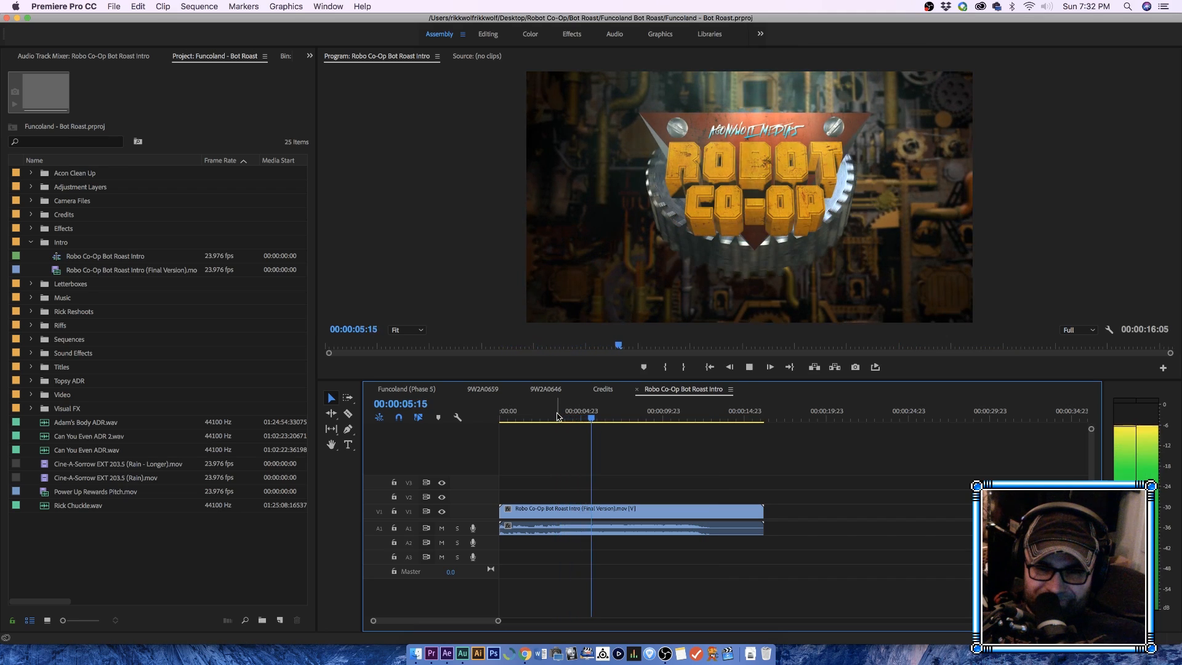
left_click_drag(544, 417, 488, 417)
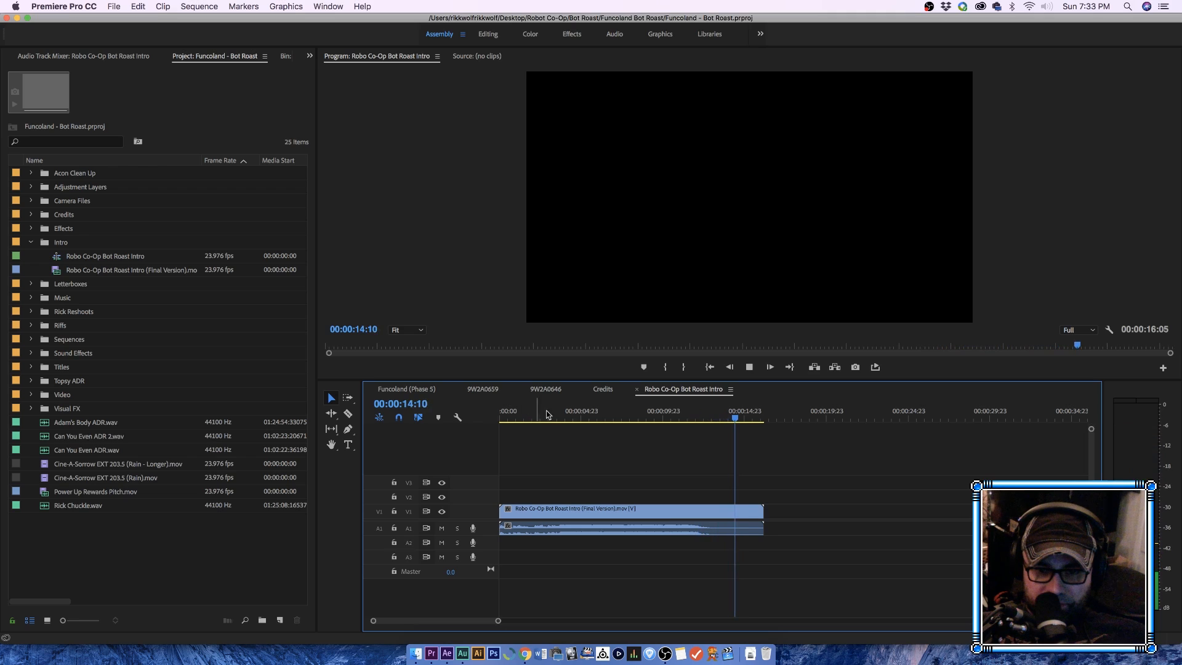
left_click(580, 418)
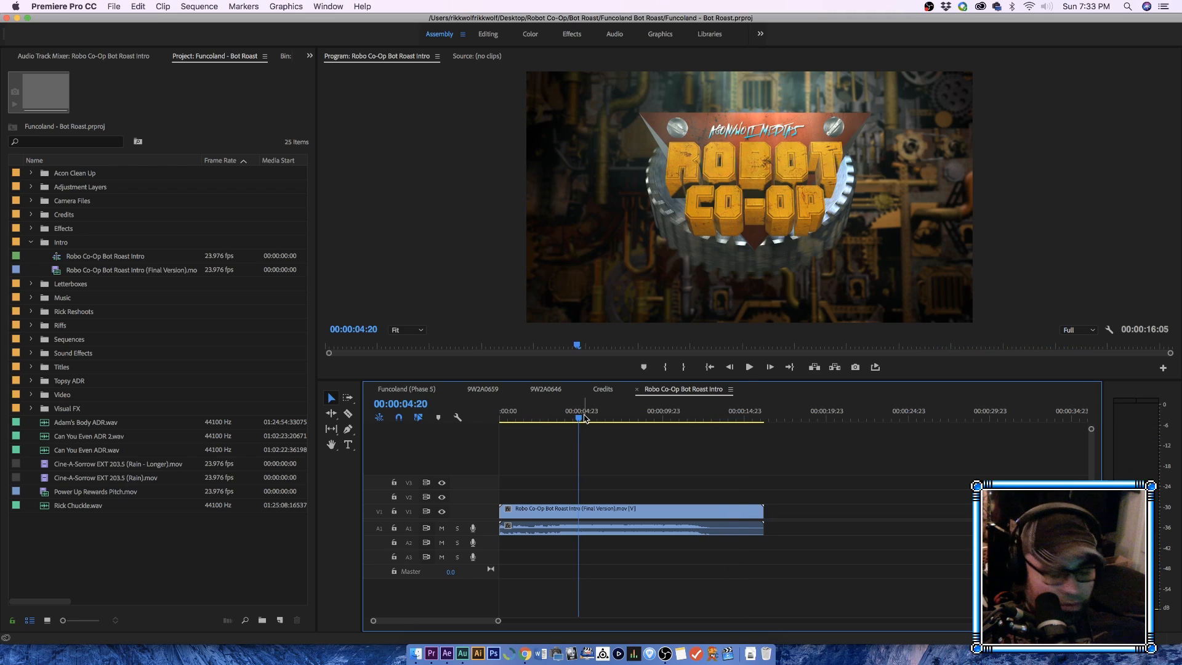
Step: Save the Premiere project
key("super+s")
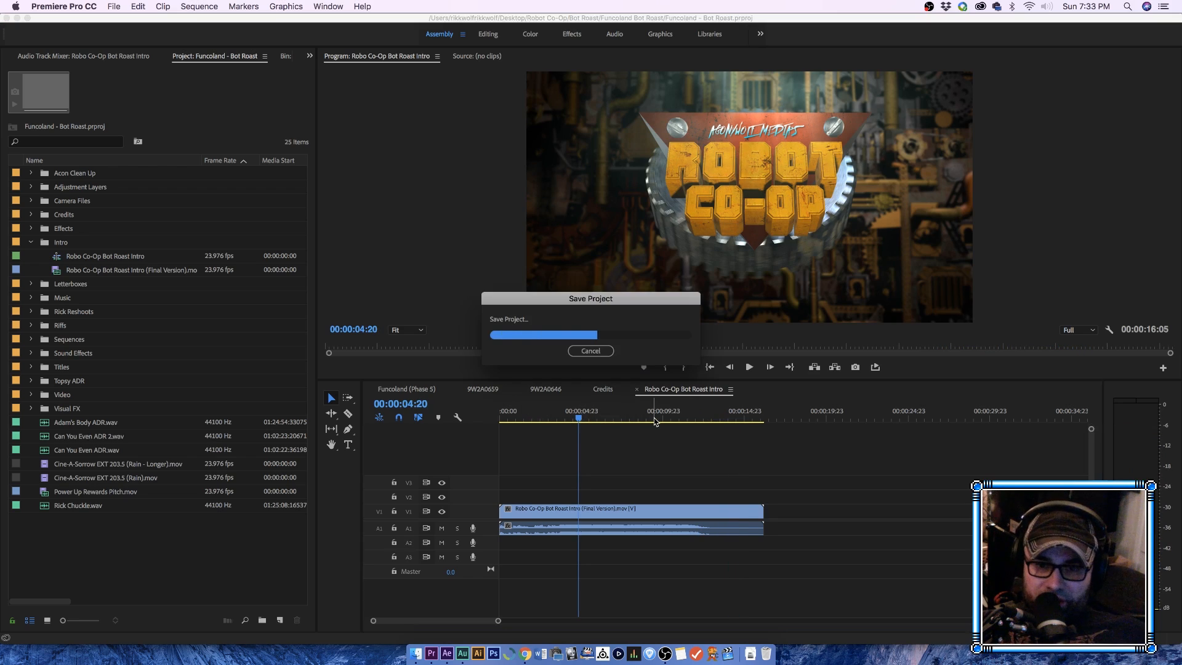
left_click(665, 654)
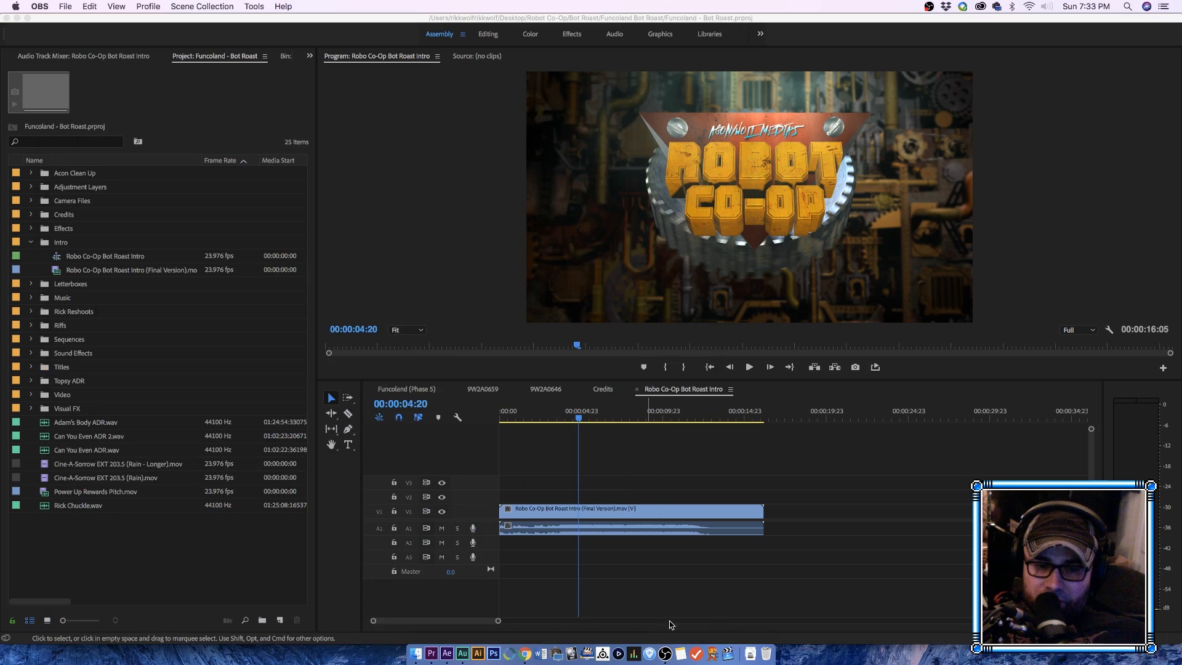
left_click(702, 427)
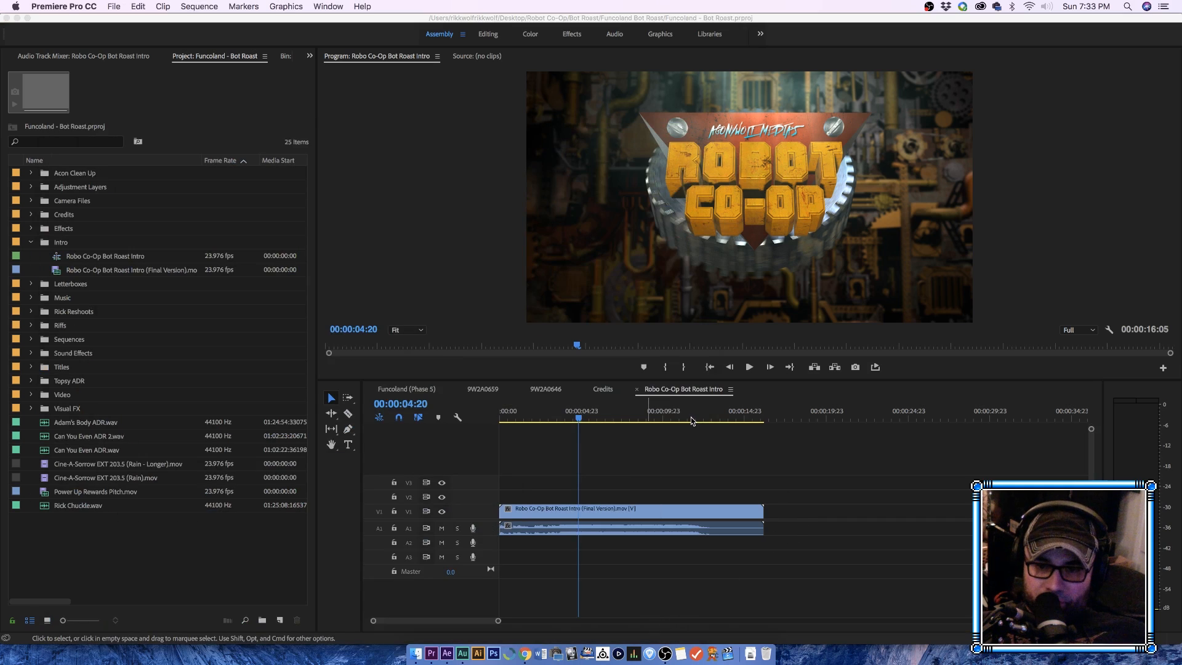
Step: Scrub from the fire section near seven seconds back to the gear frame at 00:00:03:13
left_click(623, 421)
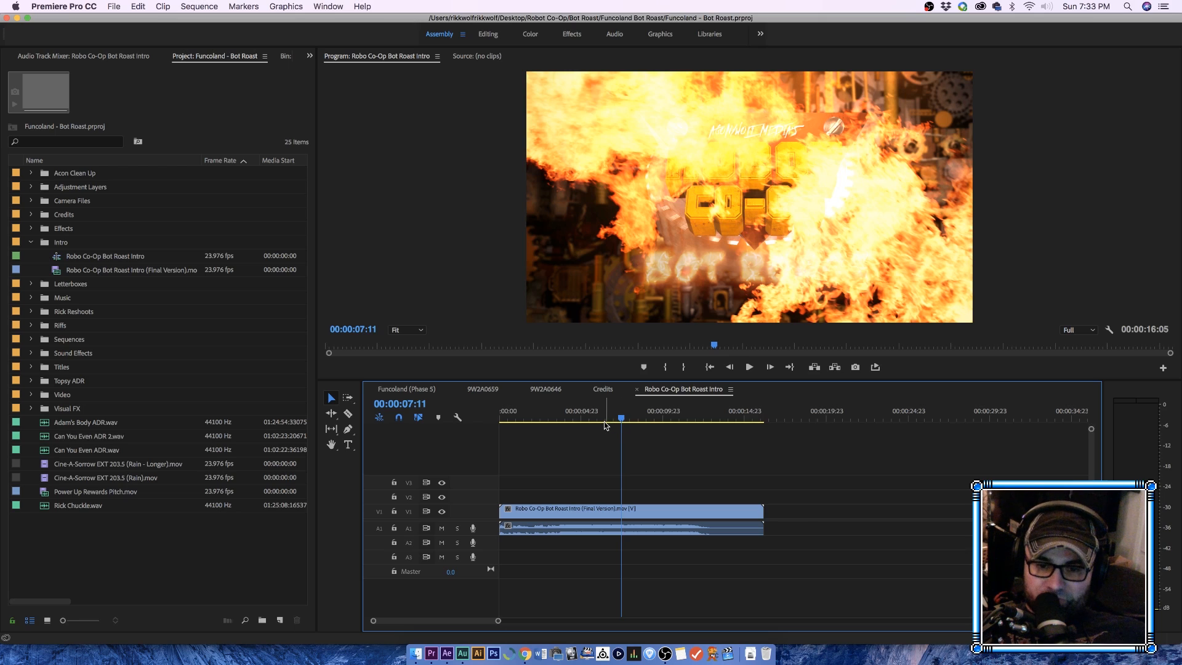
left_click_drag(605, 423, 562, 418)
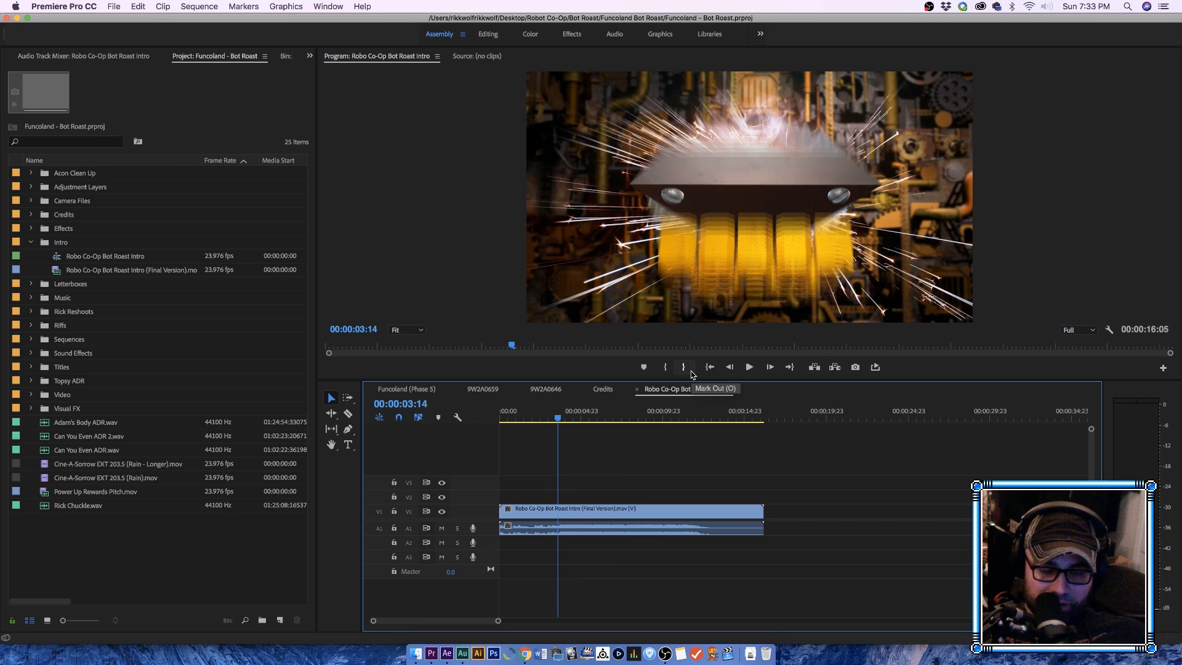
key("Left")
key("Left")
key("Right")
key("Right")
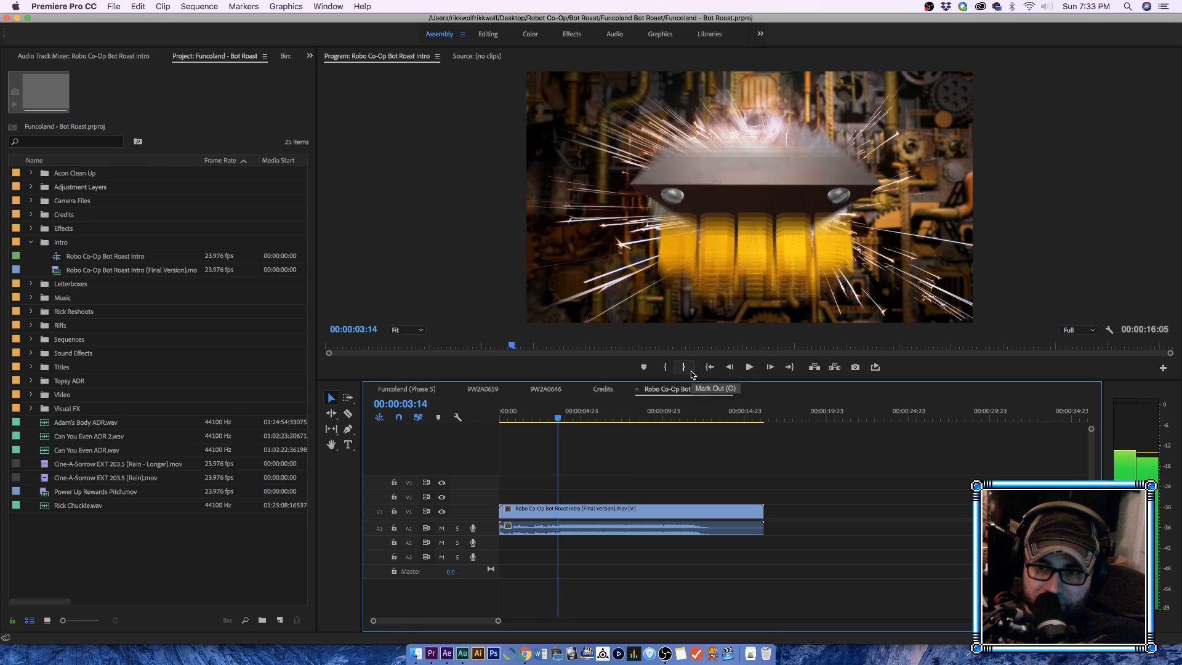
key("Right")
key("Right")
key("Right")
key("Right")
key("Right")
key("Right")
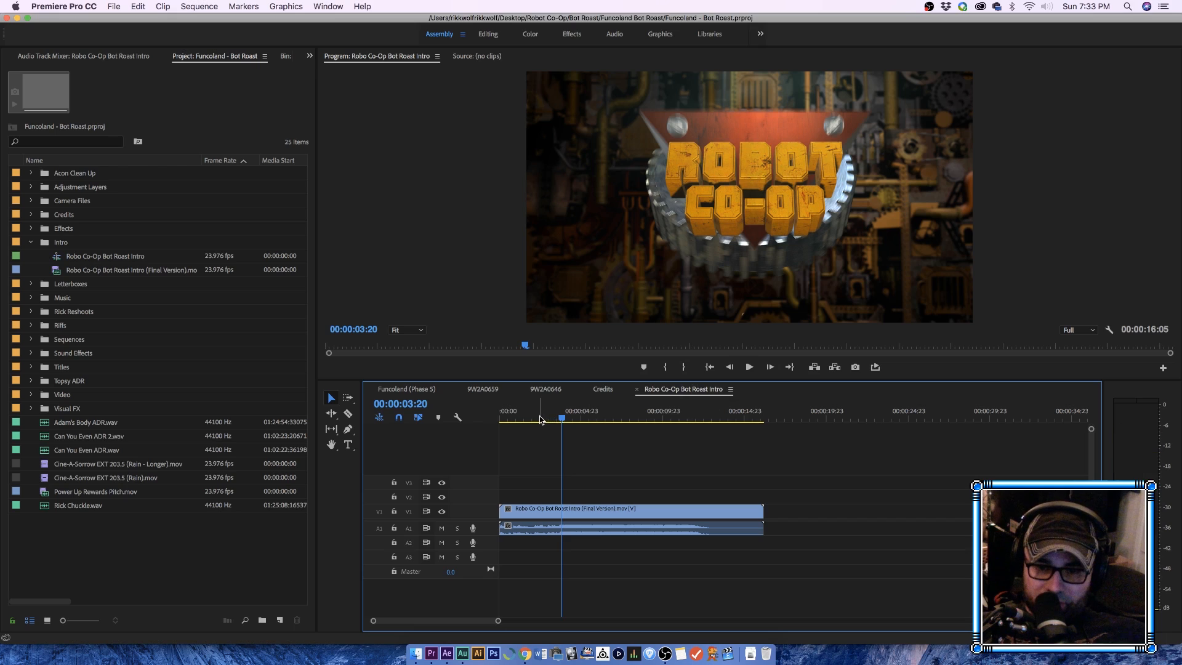
left_click_drag(547, 419, 558, 416)
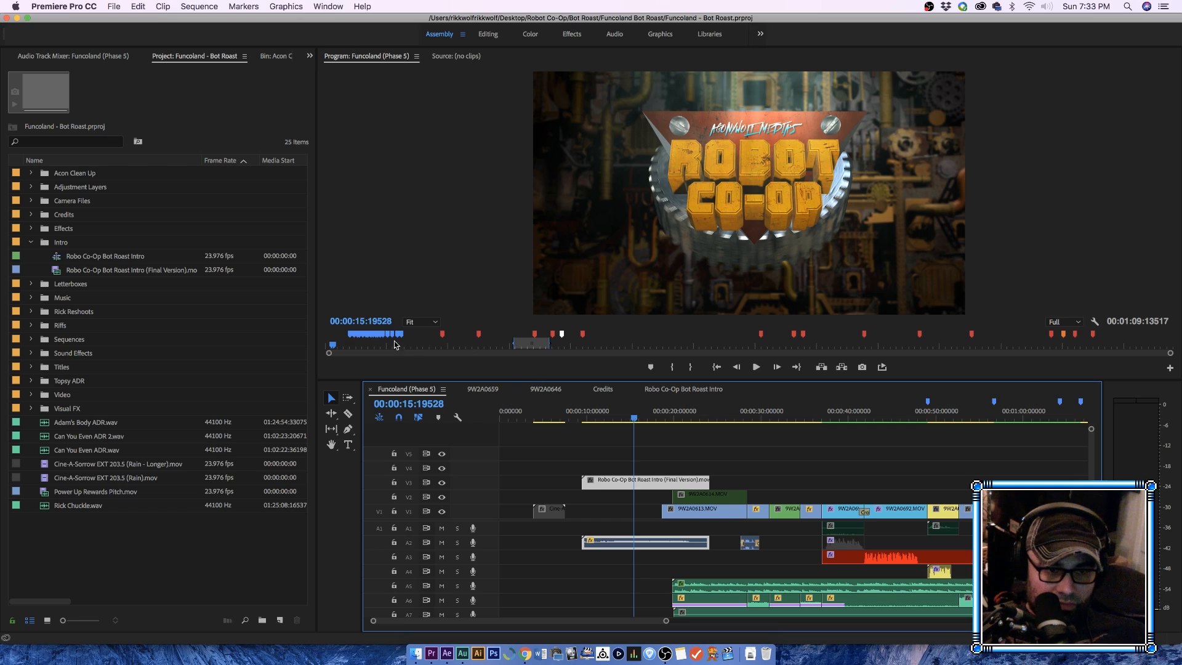
Step: Load Robo Co-Op Bot Roast Intro (Final Version).mov from the Project panel into the Source monitor
left_click(58, 271)
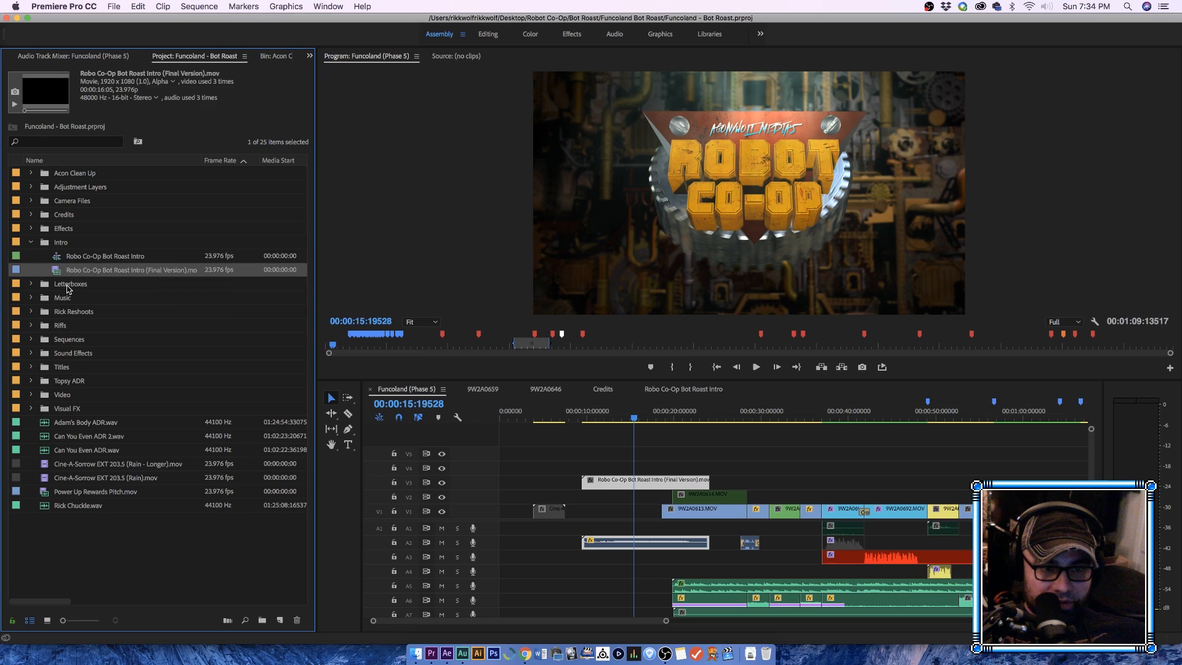
left_click(86, 542)
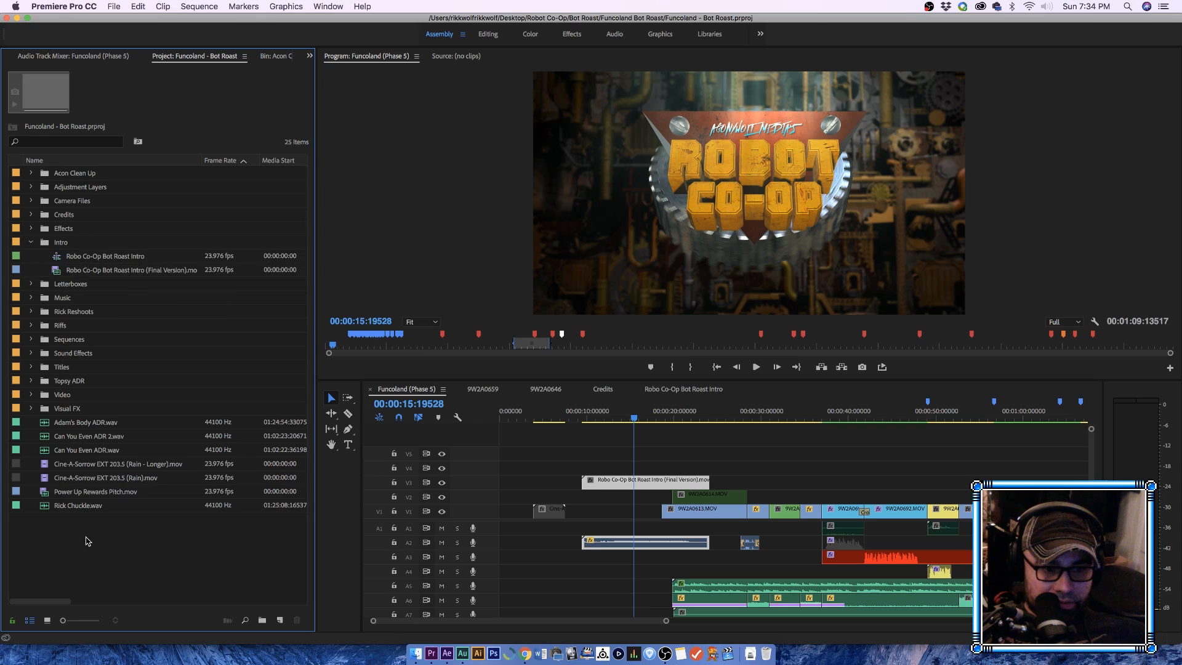
left_click(88, 492)
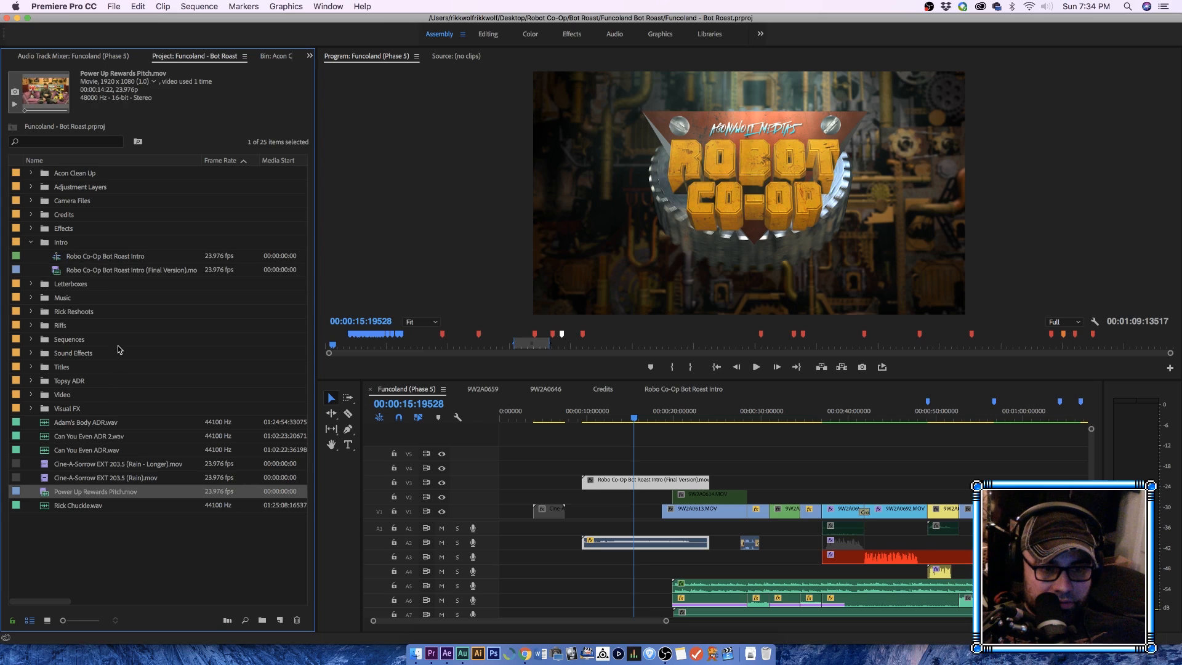
double_click(79, 273)
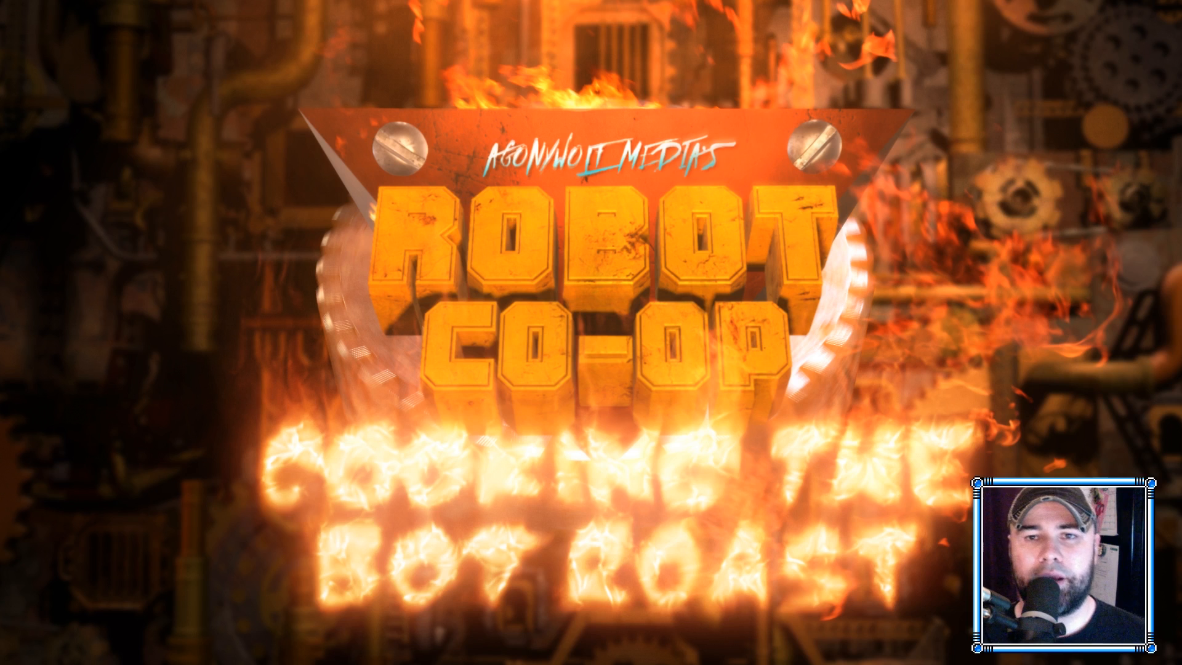